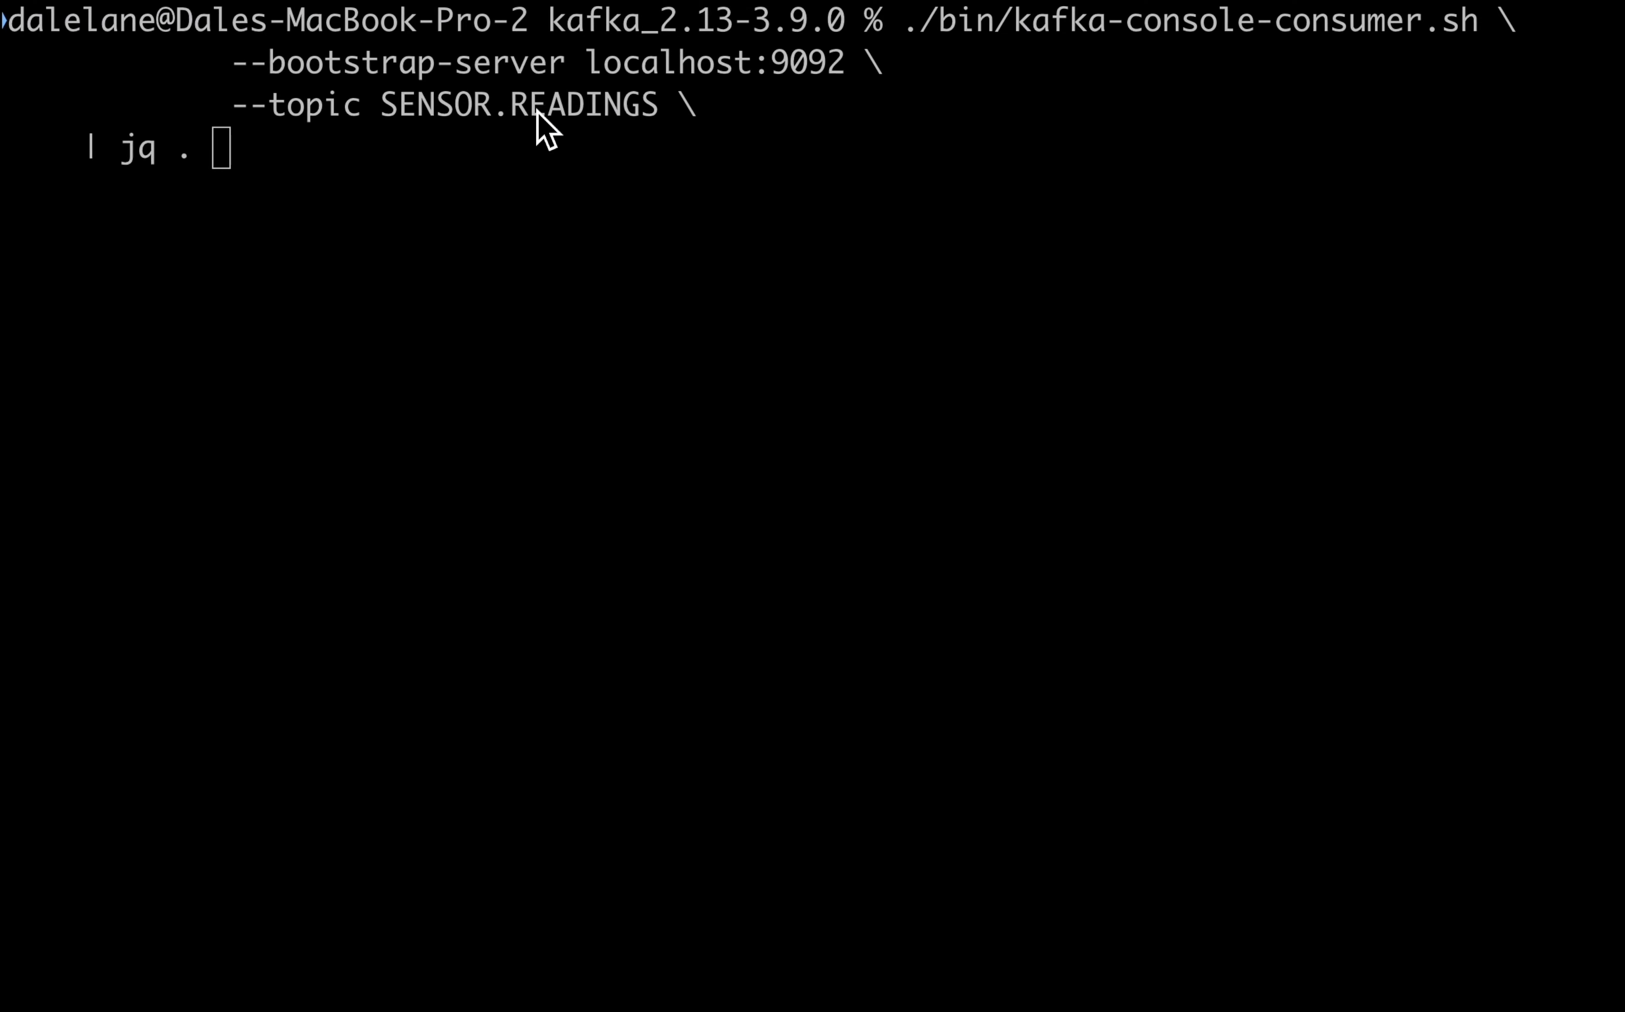
- Run the Kafka console consumer for the SENSOR.READINGS topic on localhost:9092 through jq, inspect the incoming messages, and stop it
{"action": "double_click", "coordinate": [495, 120]}
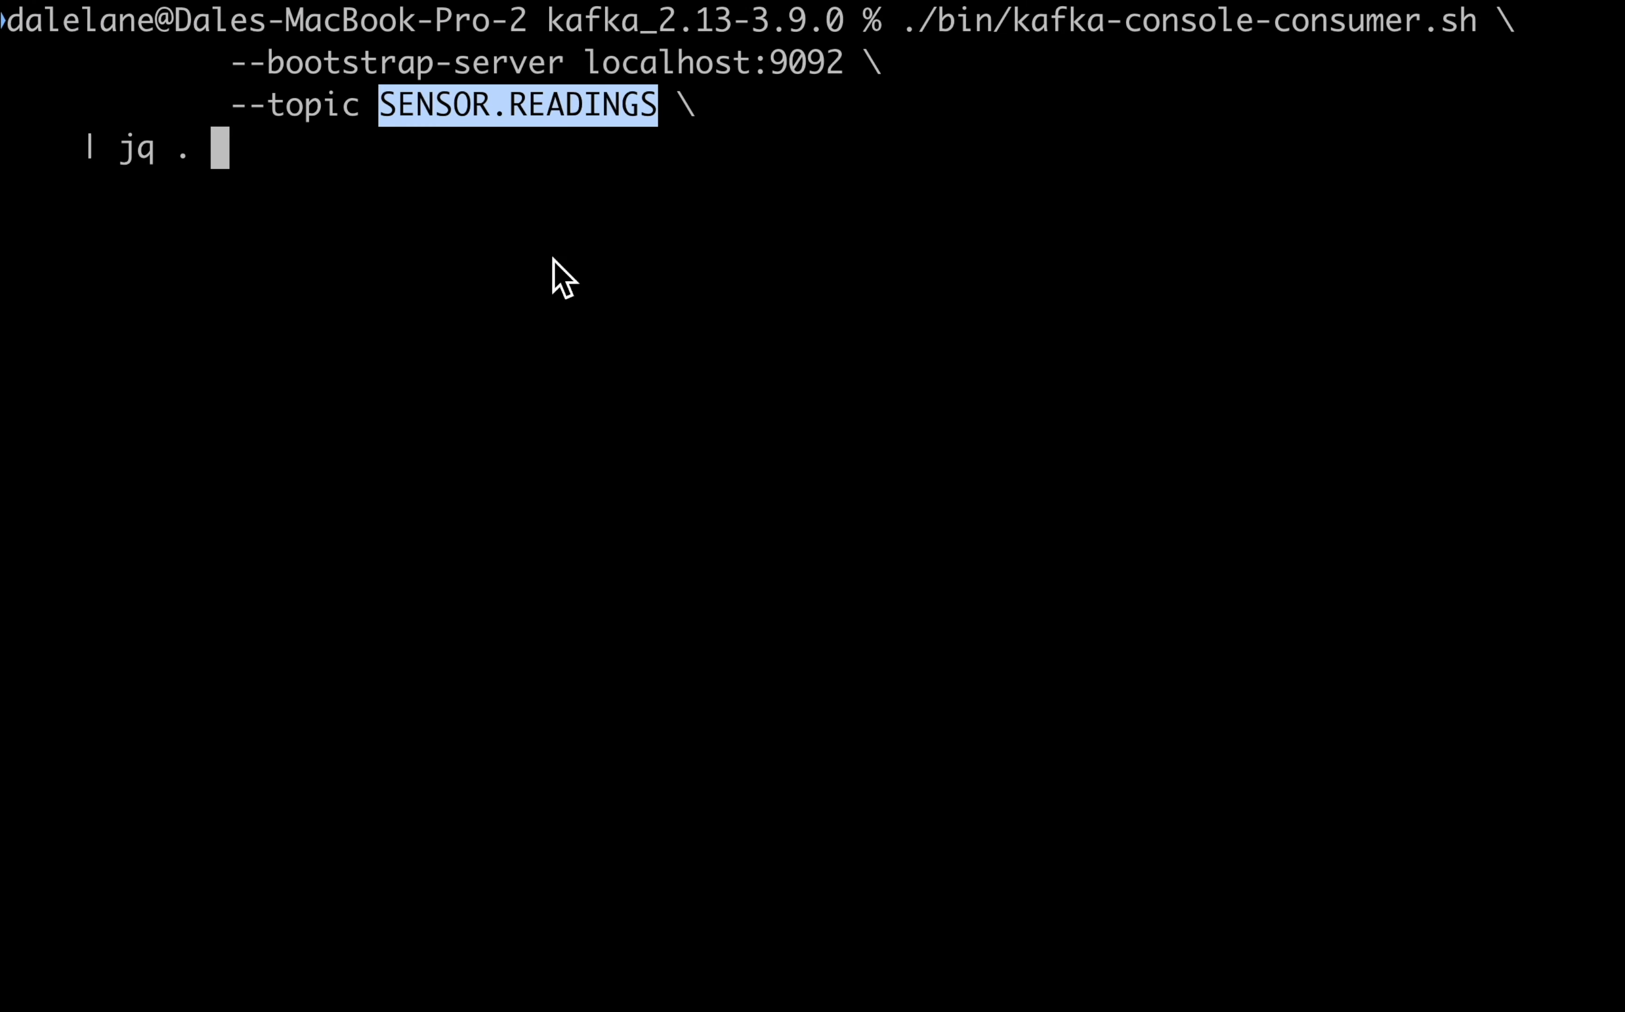
{"action": "left_click", "coordinate": [569, 301]}
{"action": "key", "text": "Return"}
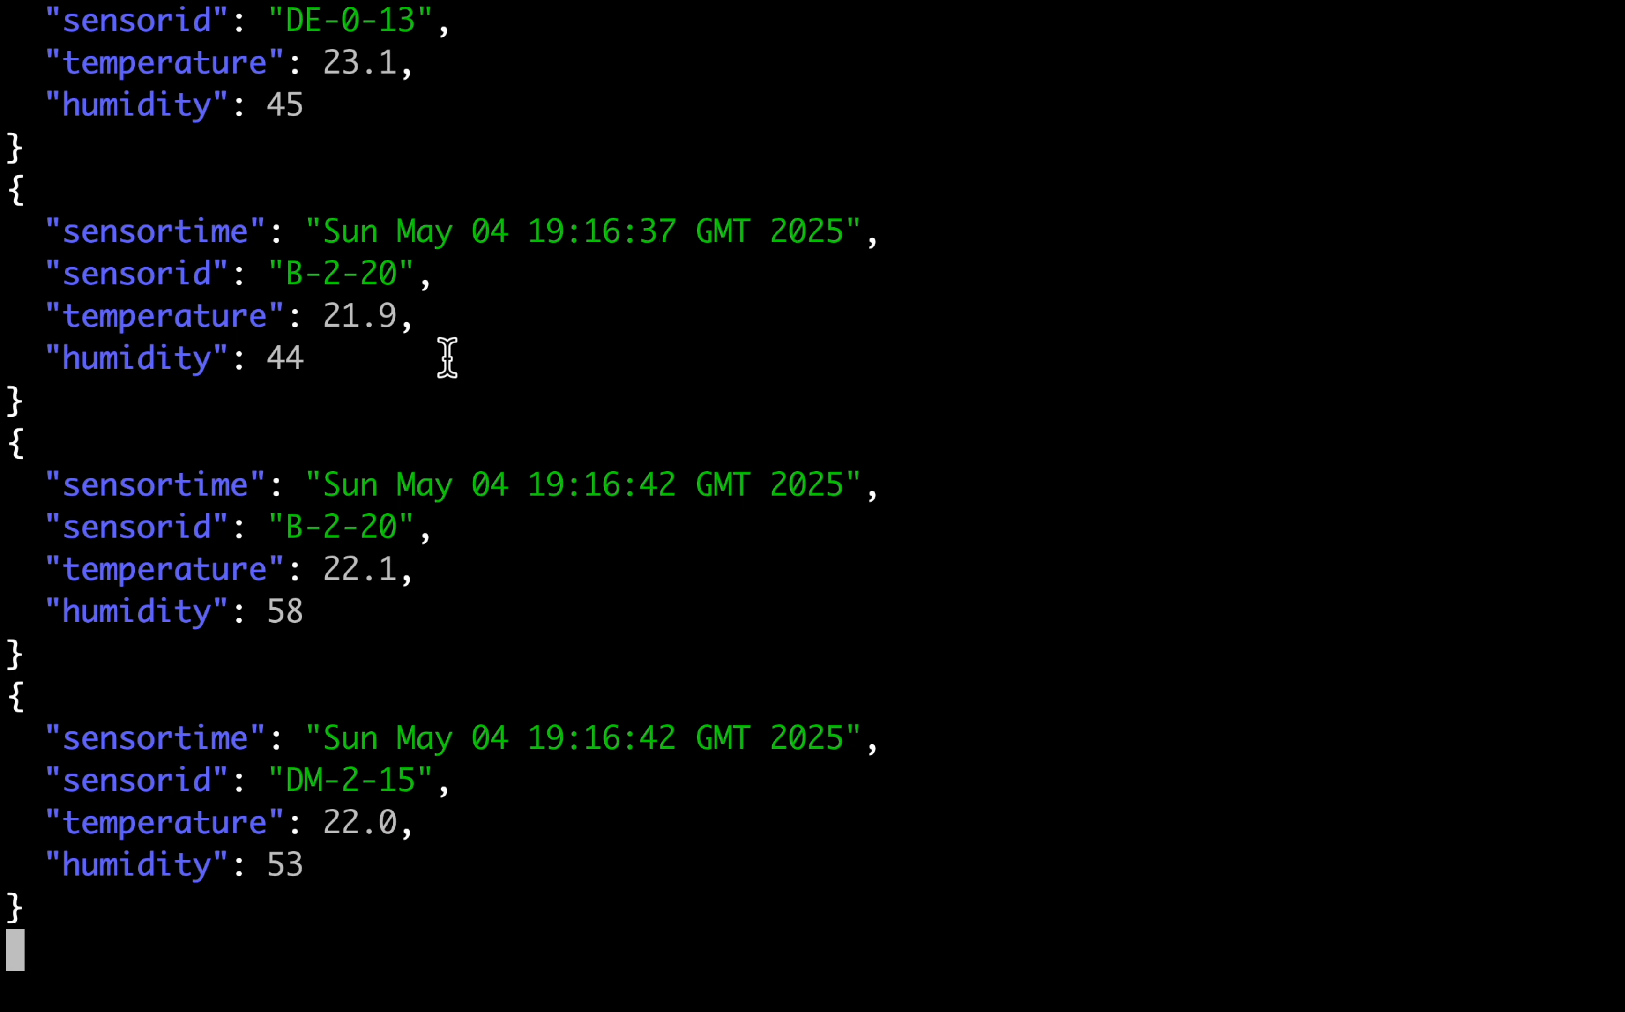
{"action": "key", "text": "ctrl+c"}
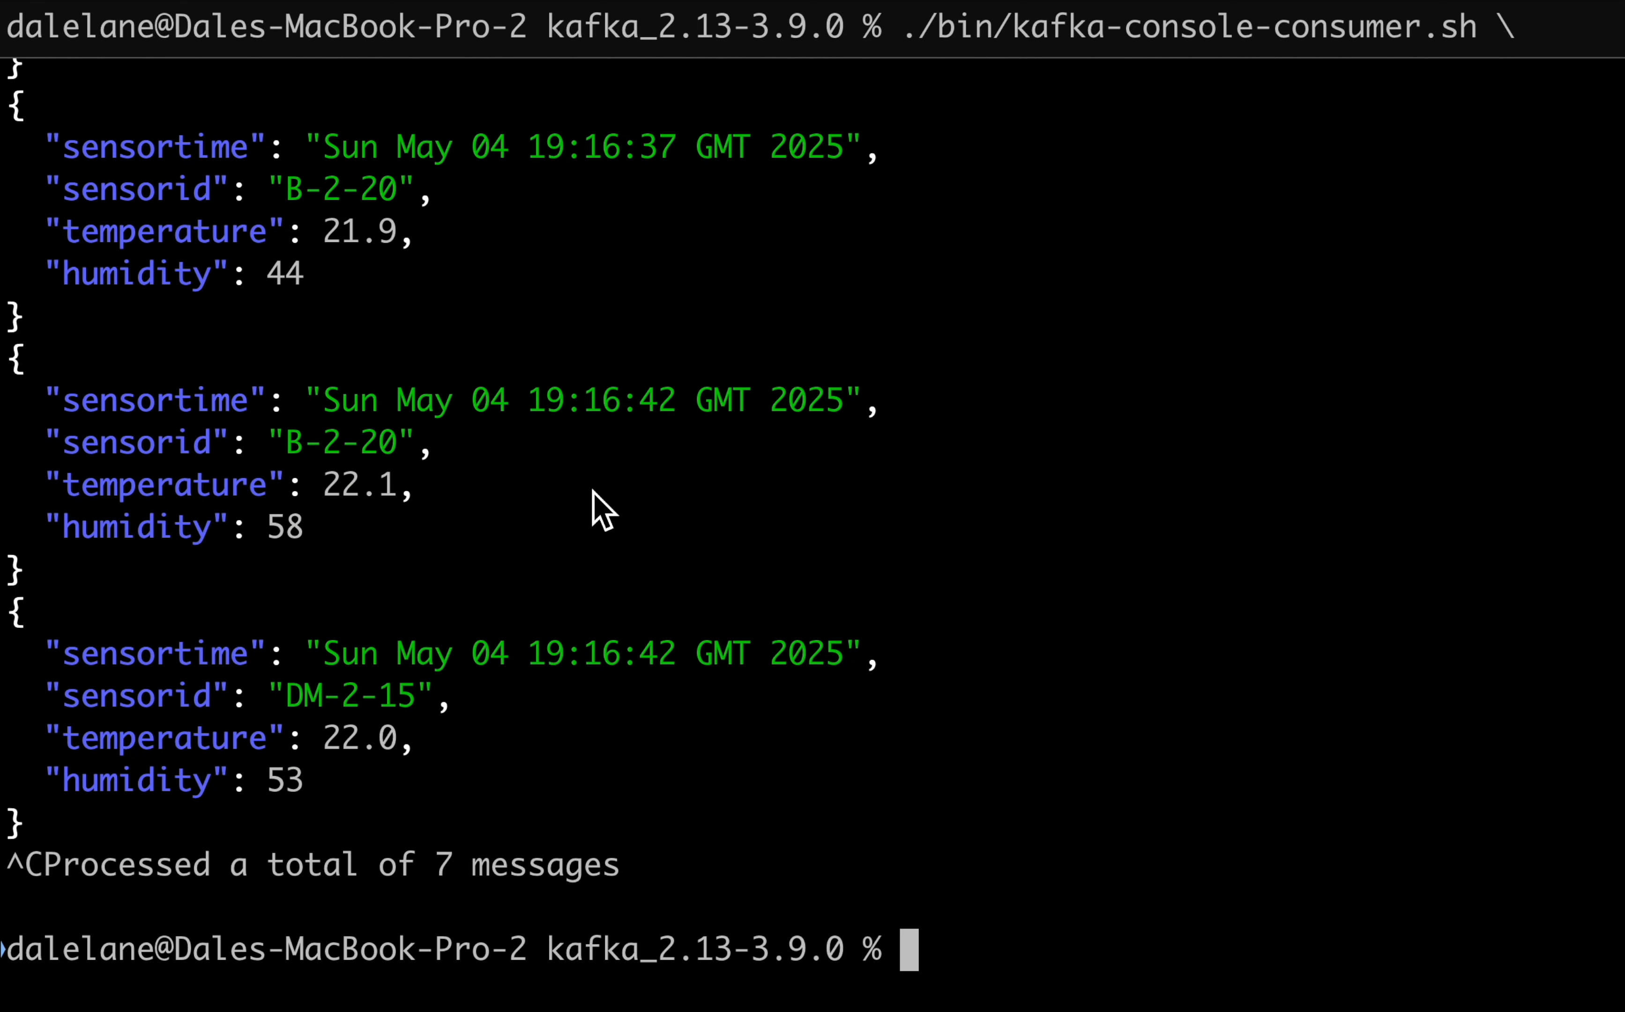
- Switch to Grafana and add a new data source of the Kafka type
{"action": "key", "text": "ctrl+Left"}
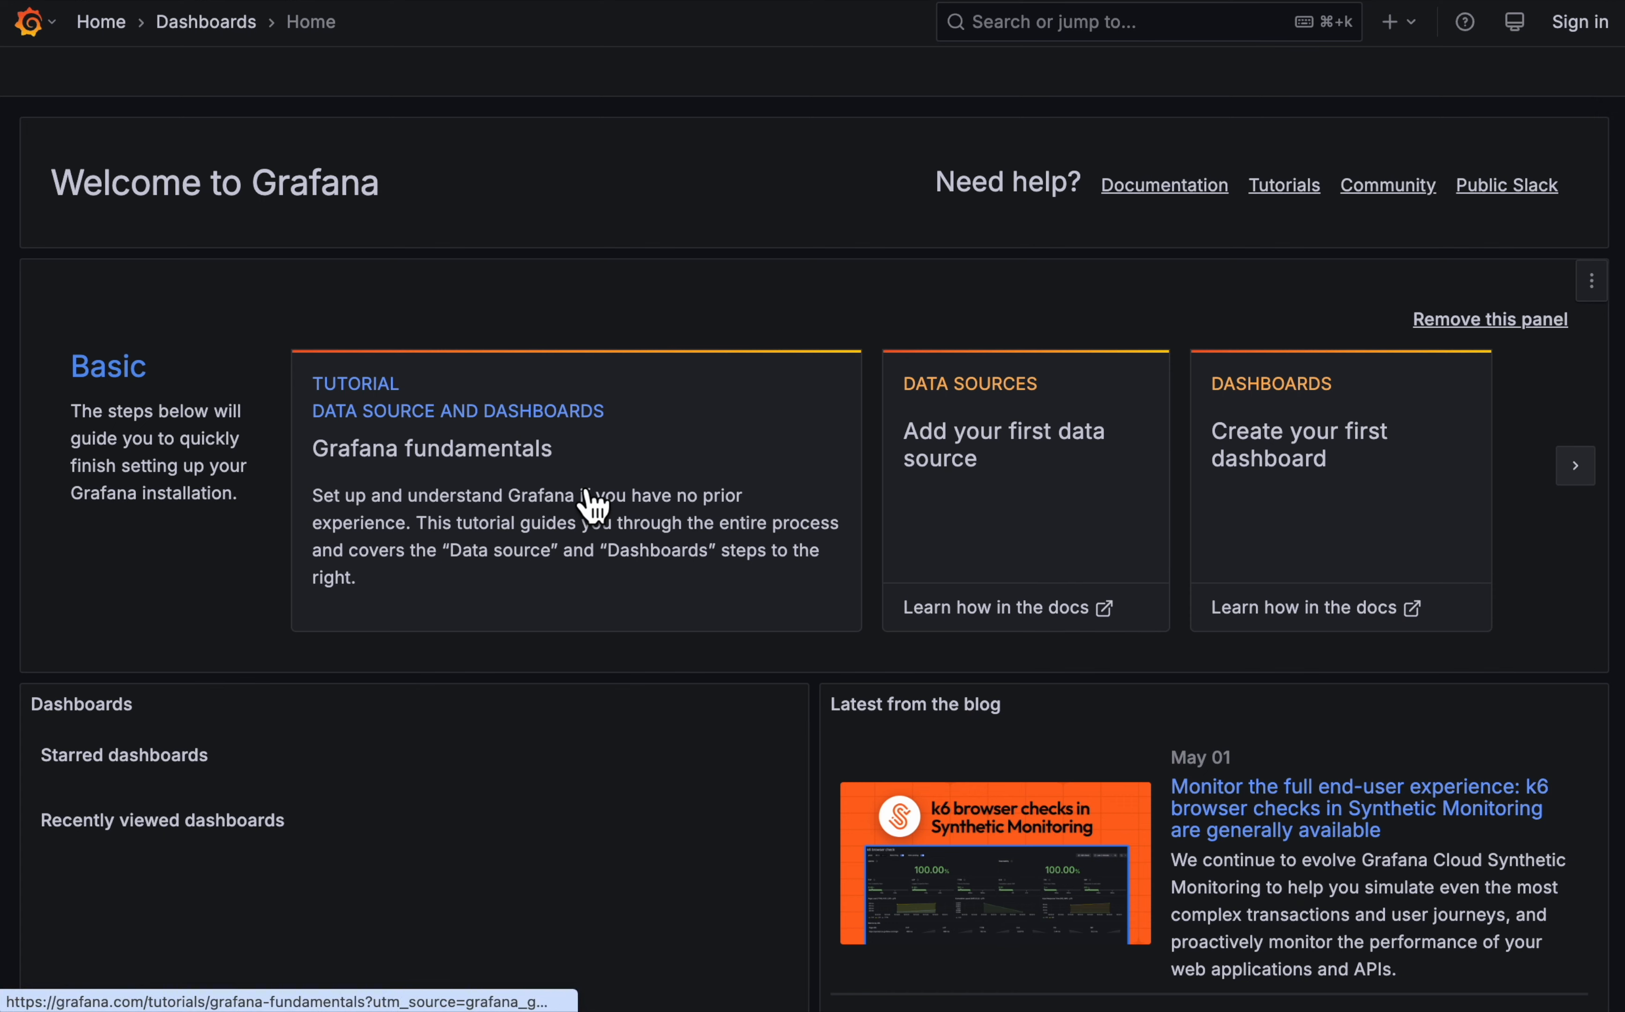
{"action": "left_click", "coordinate": [29, 22]}
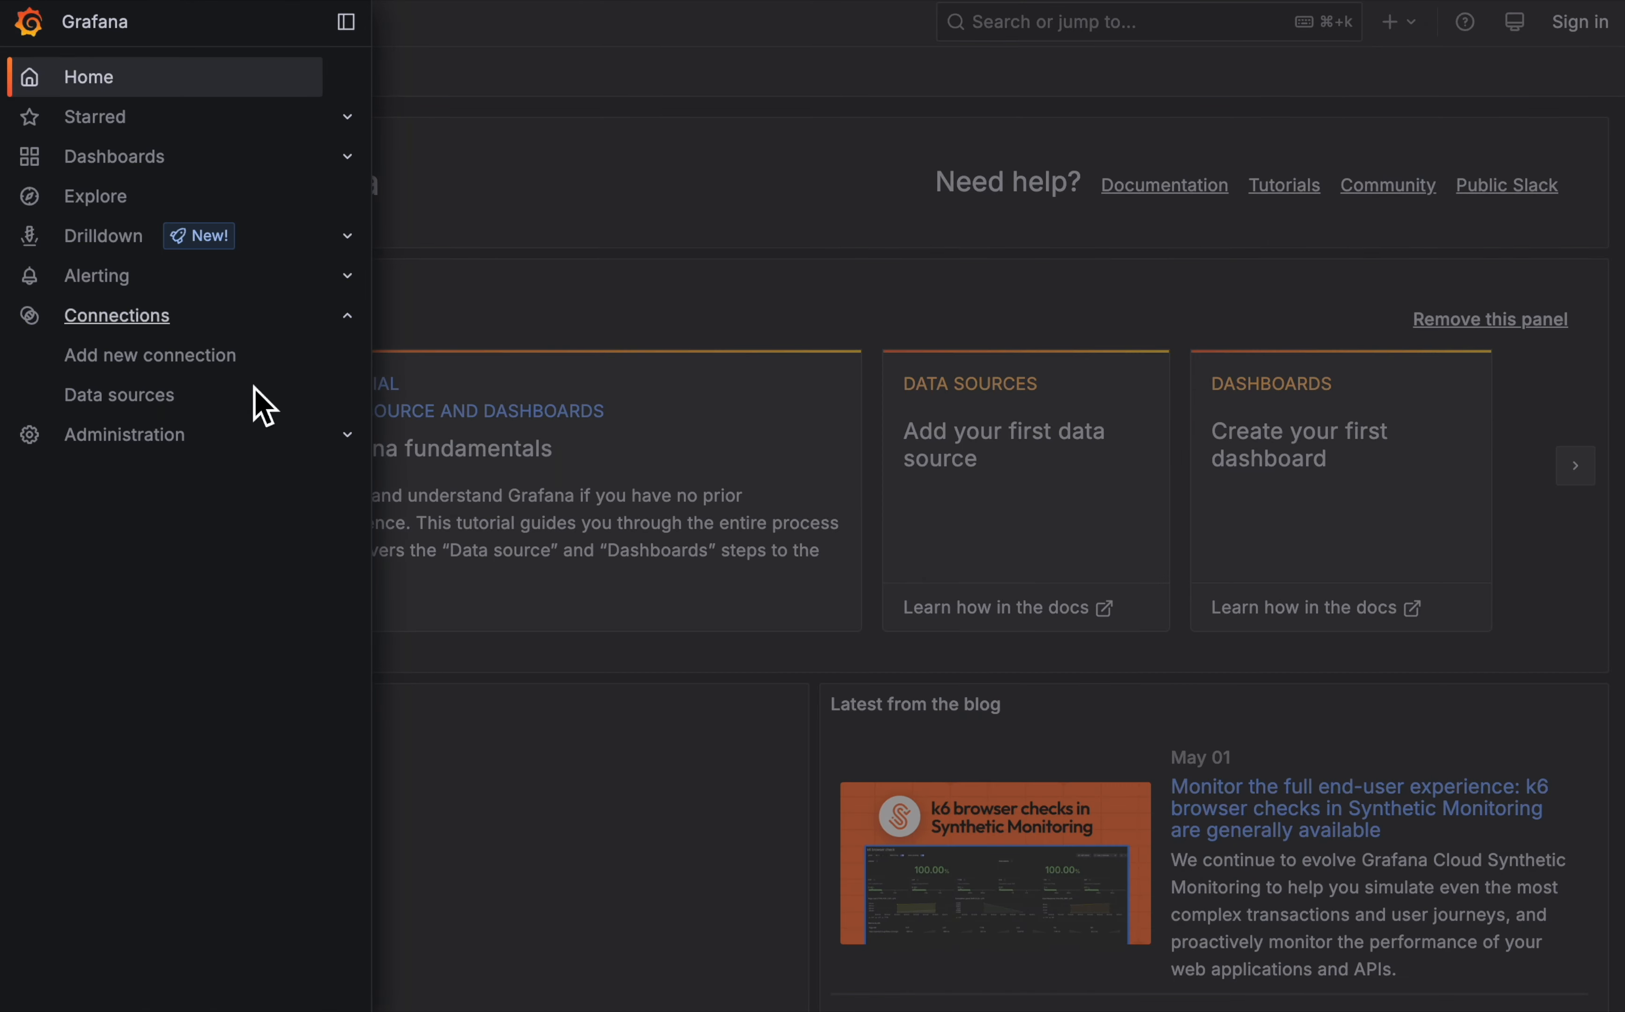
{"action": "left_click", "coordinate": [157, 399]}
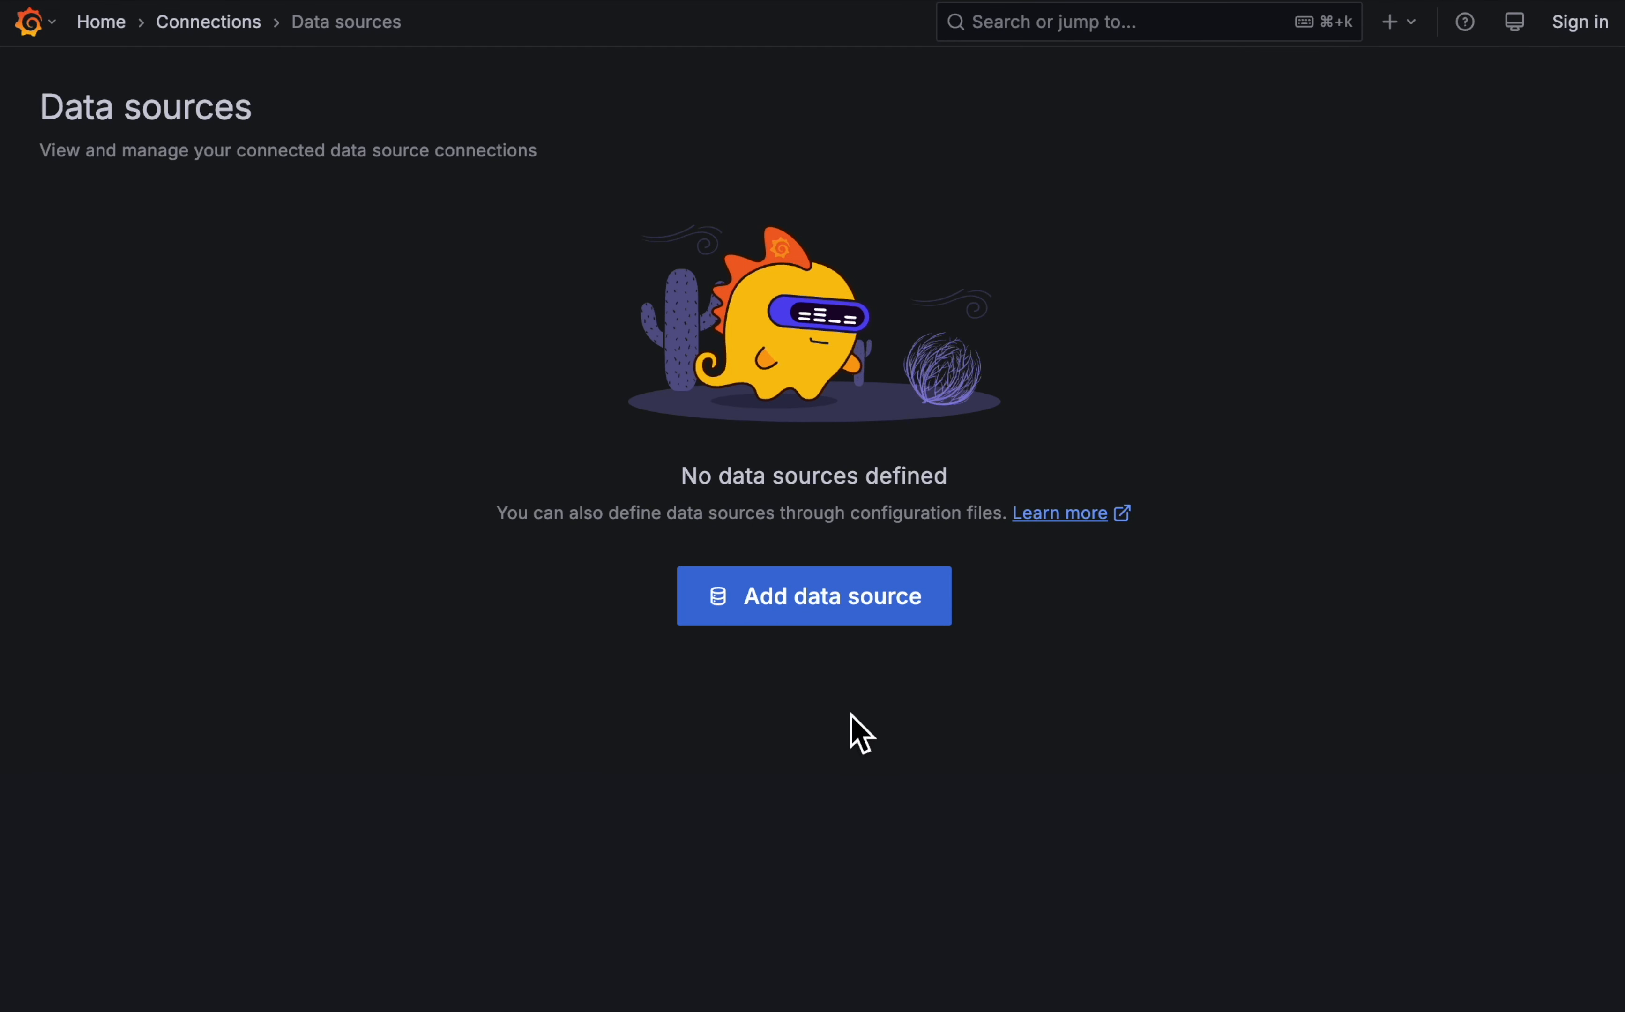
{"action": "left_click", "coordinate": [869, 604]}
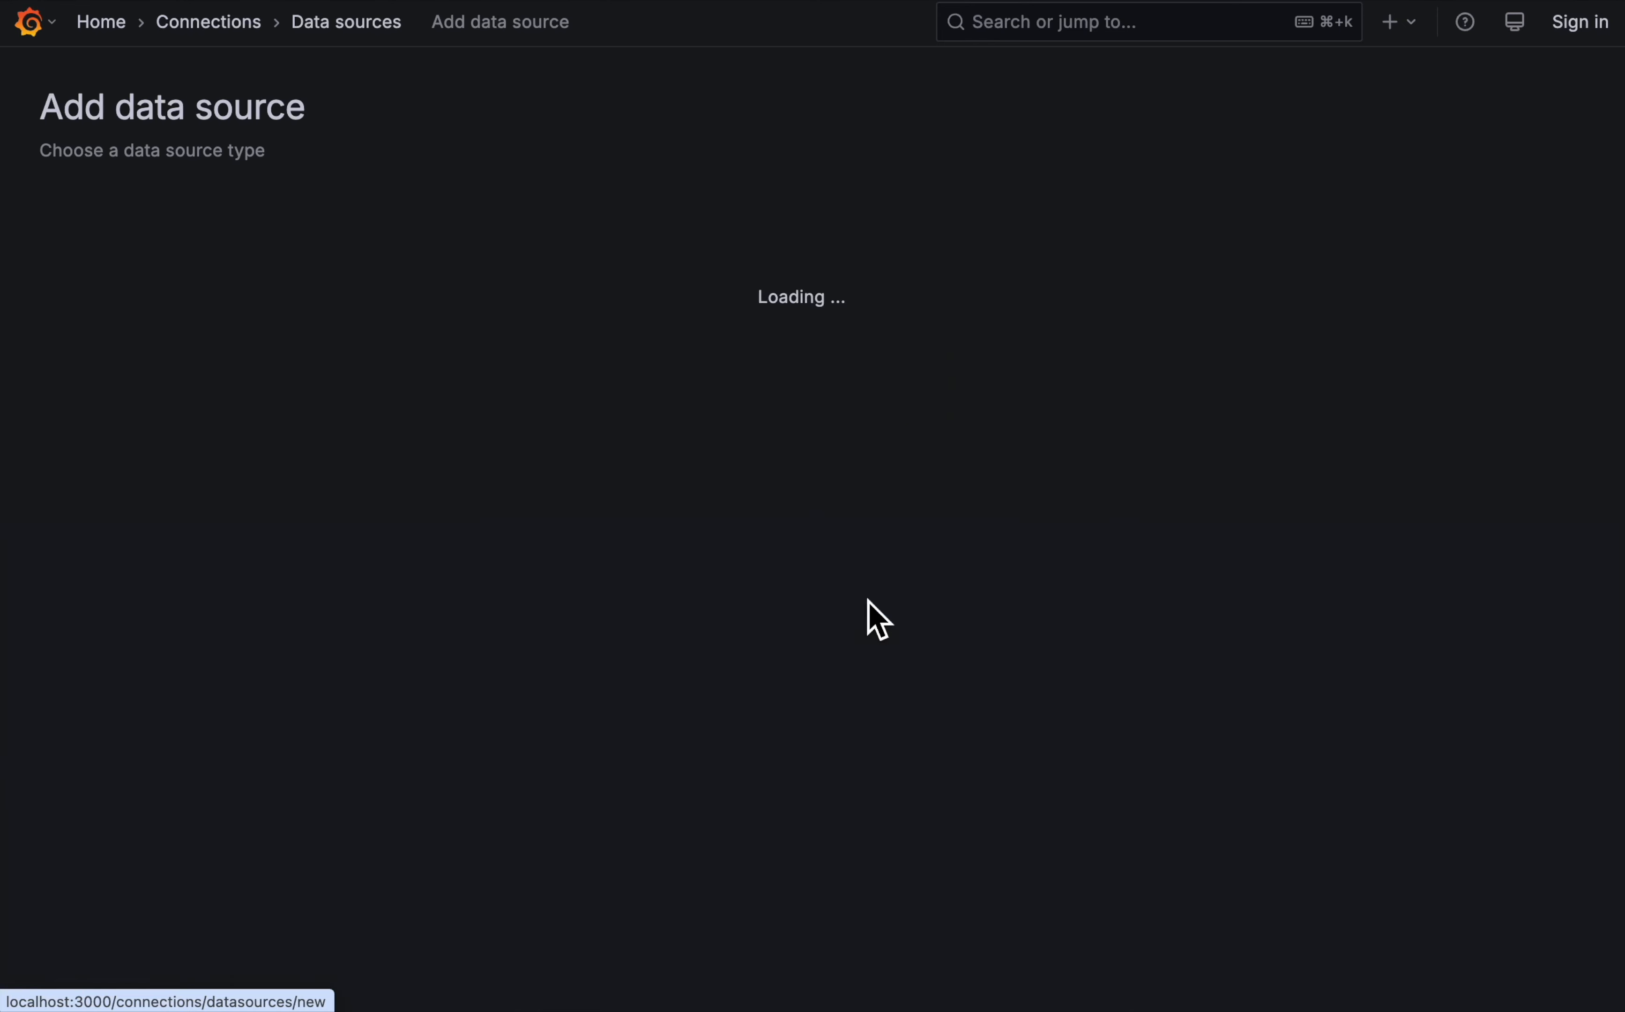
{"action": "left_click", "coordinate": [711, 221]}
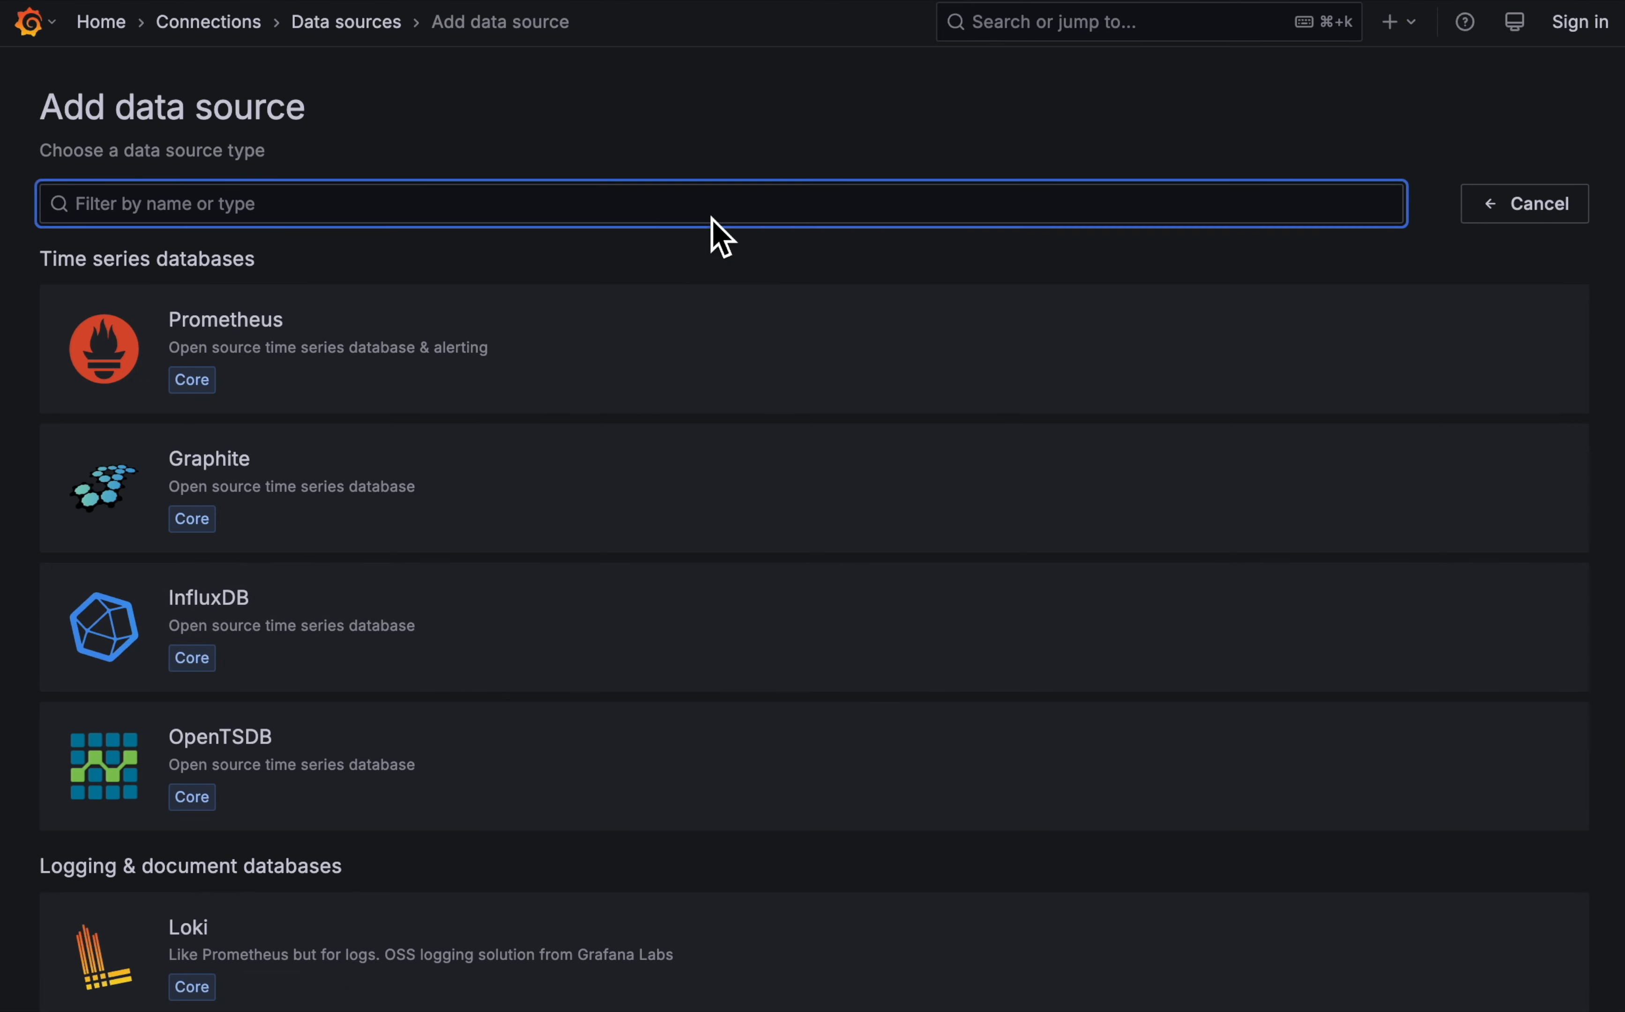
{"action": "type", "text": "kafka"}
{"action": "left_click", "coordinate": [627, 330]}
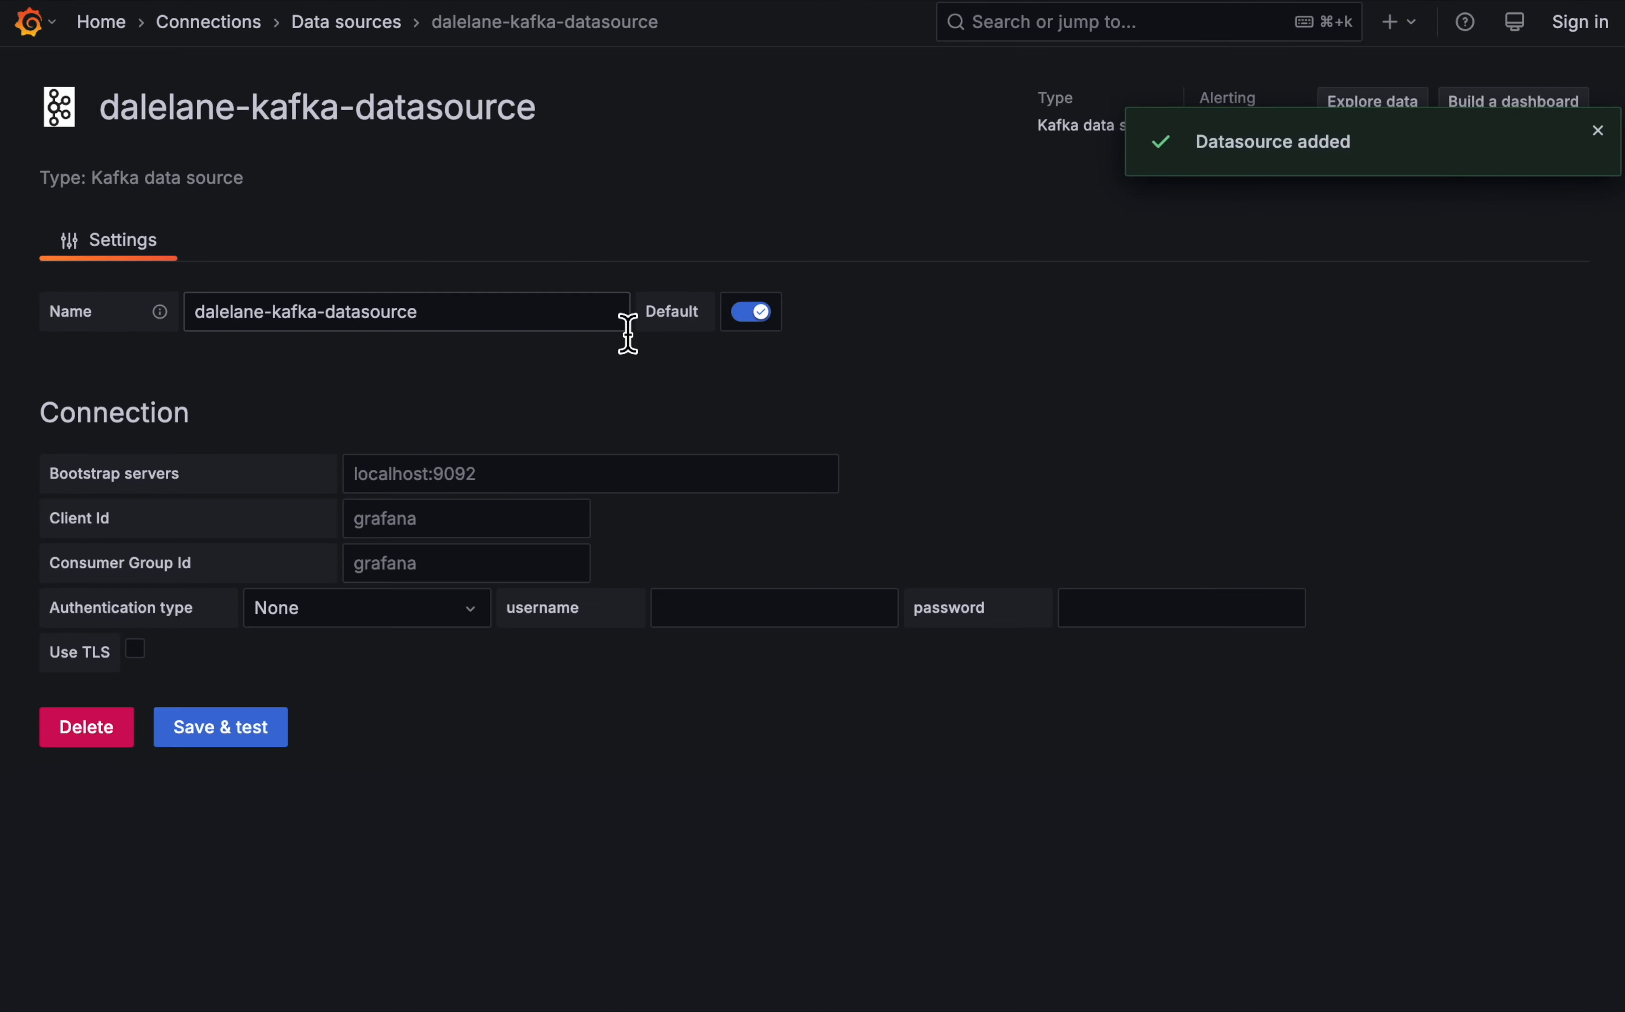
- Name the data source "Docker Compose Kafka"
{"action": "triple_click", "coordinate": [541, 312]}
{"action": "type", "text": "docker"}
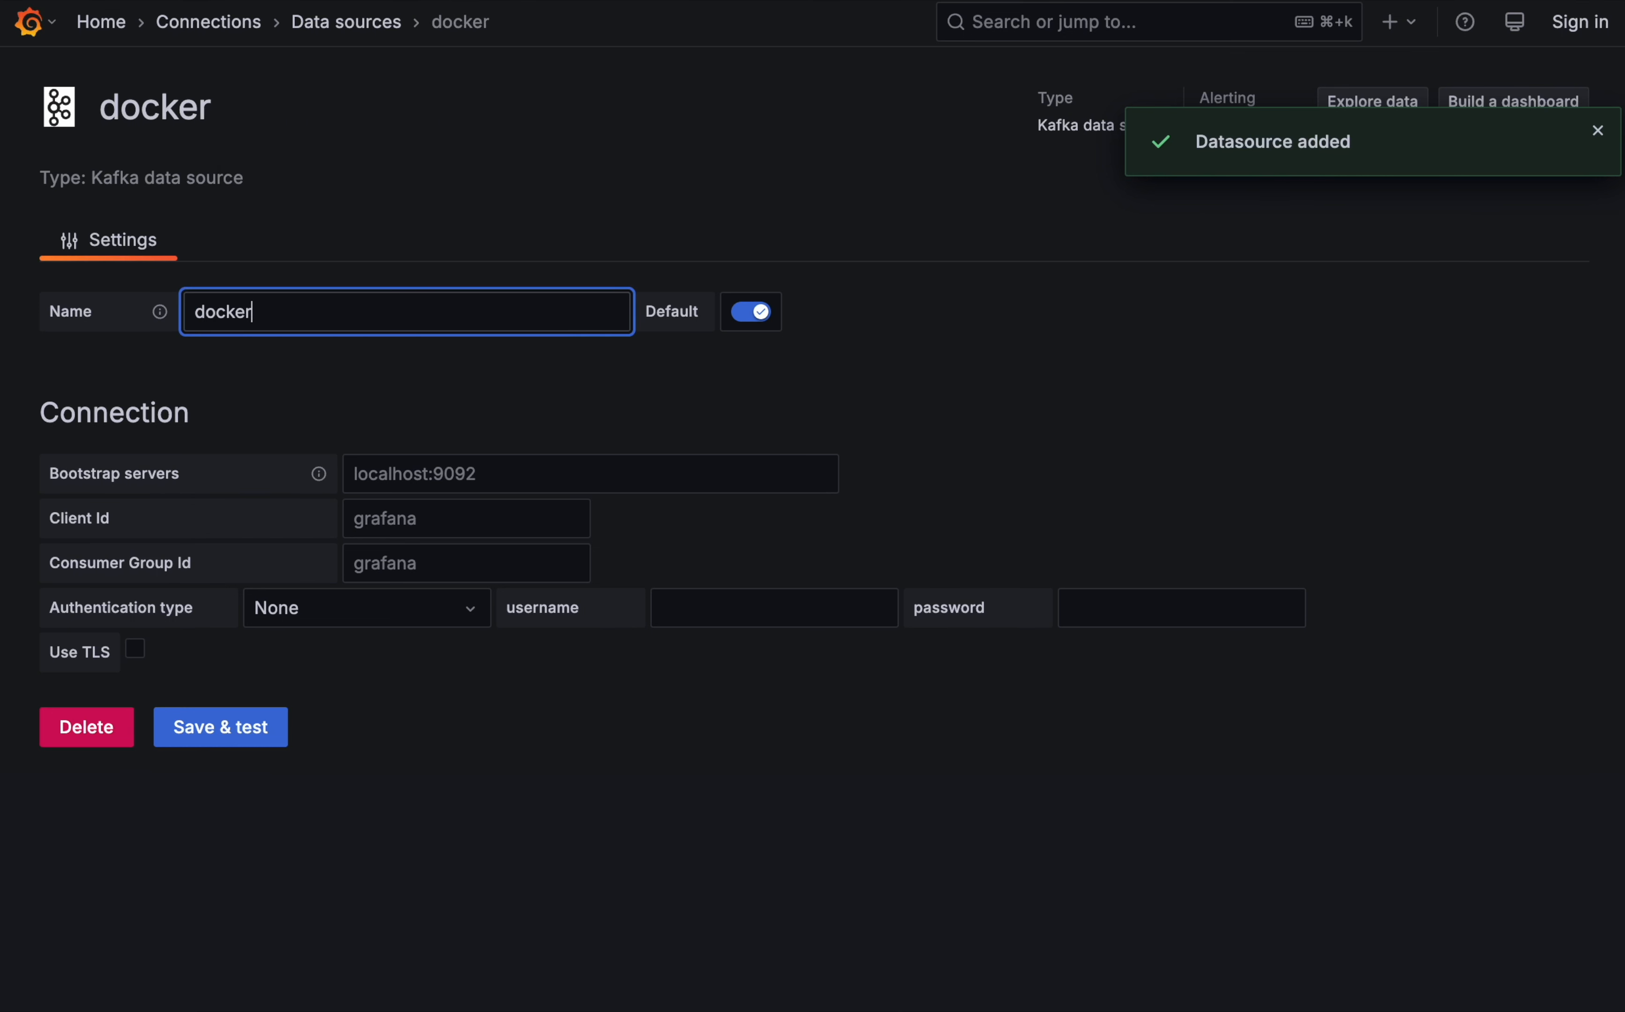
{"action": "type", "text": " compose Kafka"}
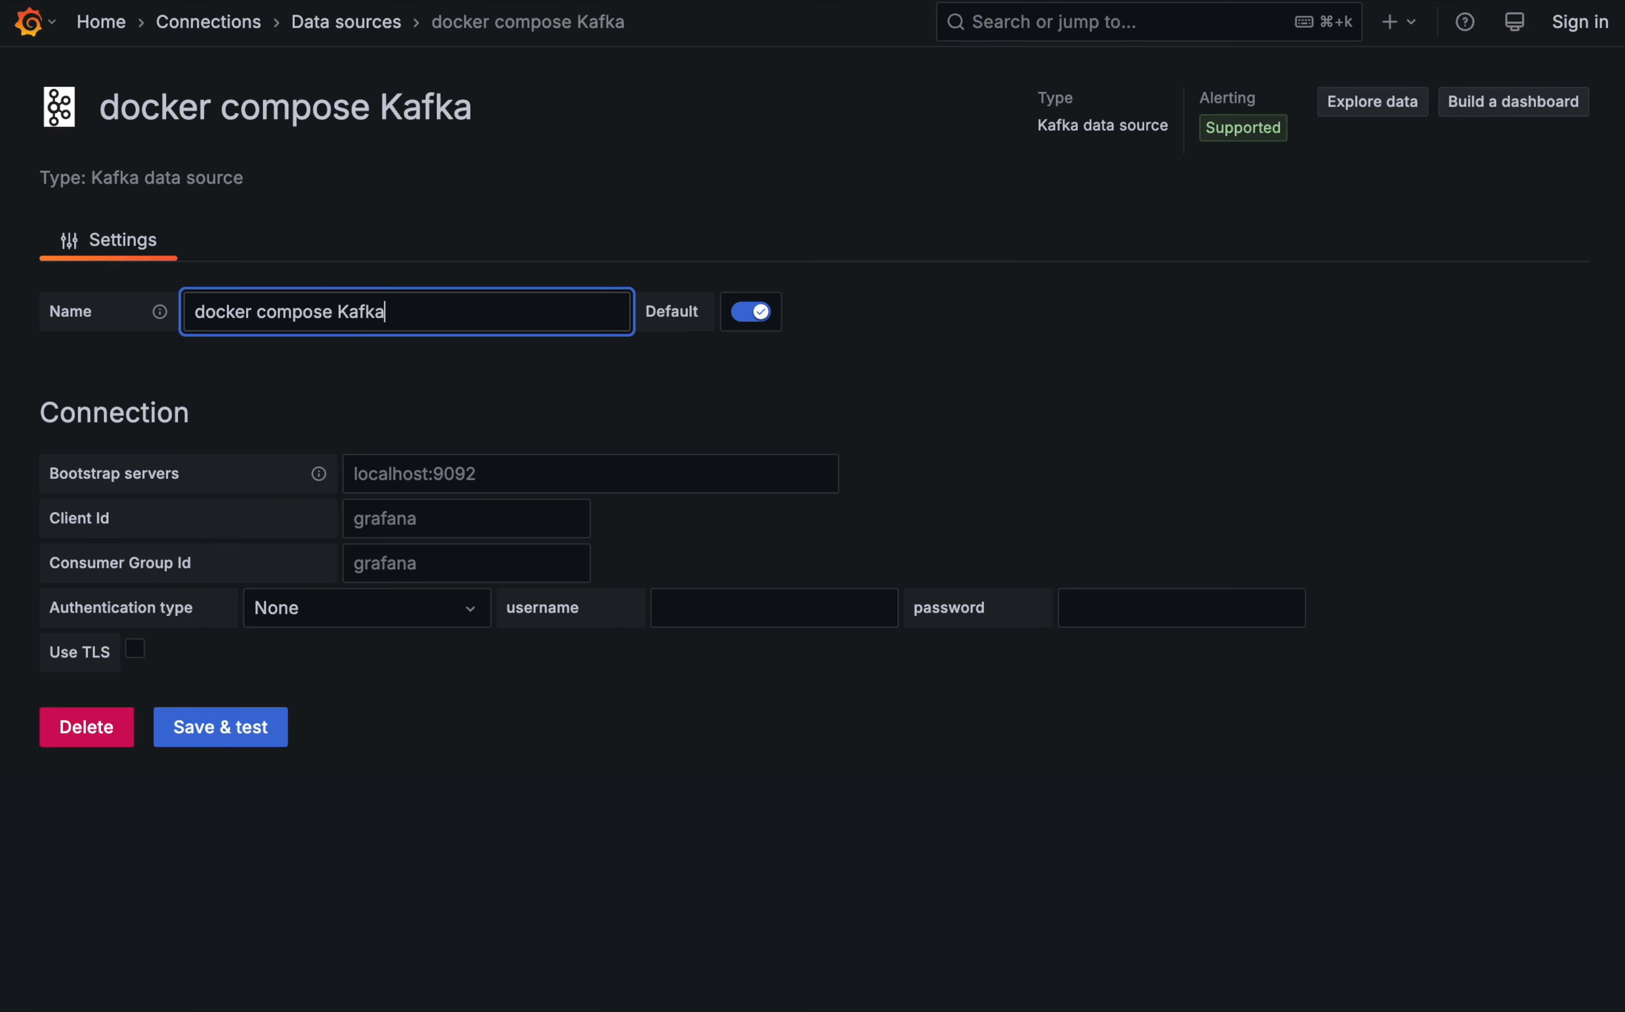
{"action": "key", "text": "Delete"}
{"action": "type", "text": "C"}
{"action": "key", "text": "Delete"}
{"action": "type", "text": "D"}
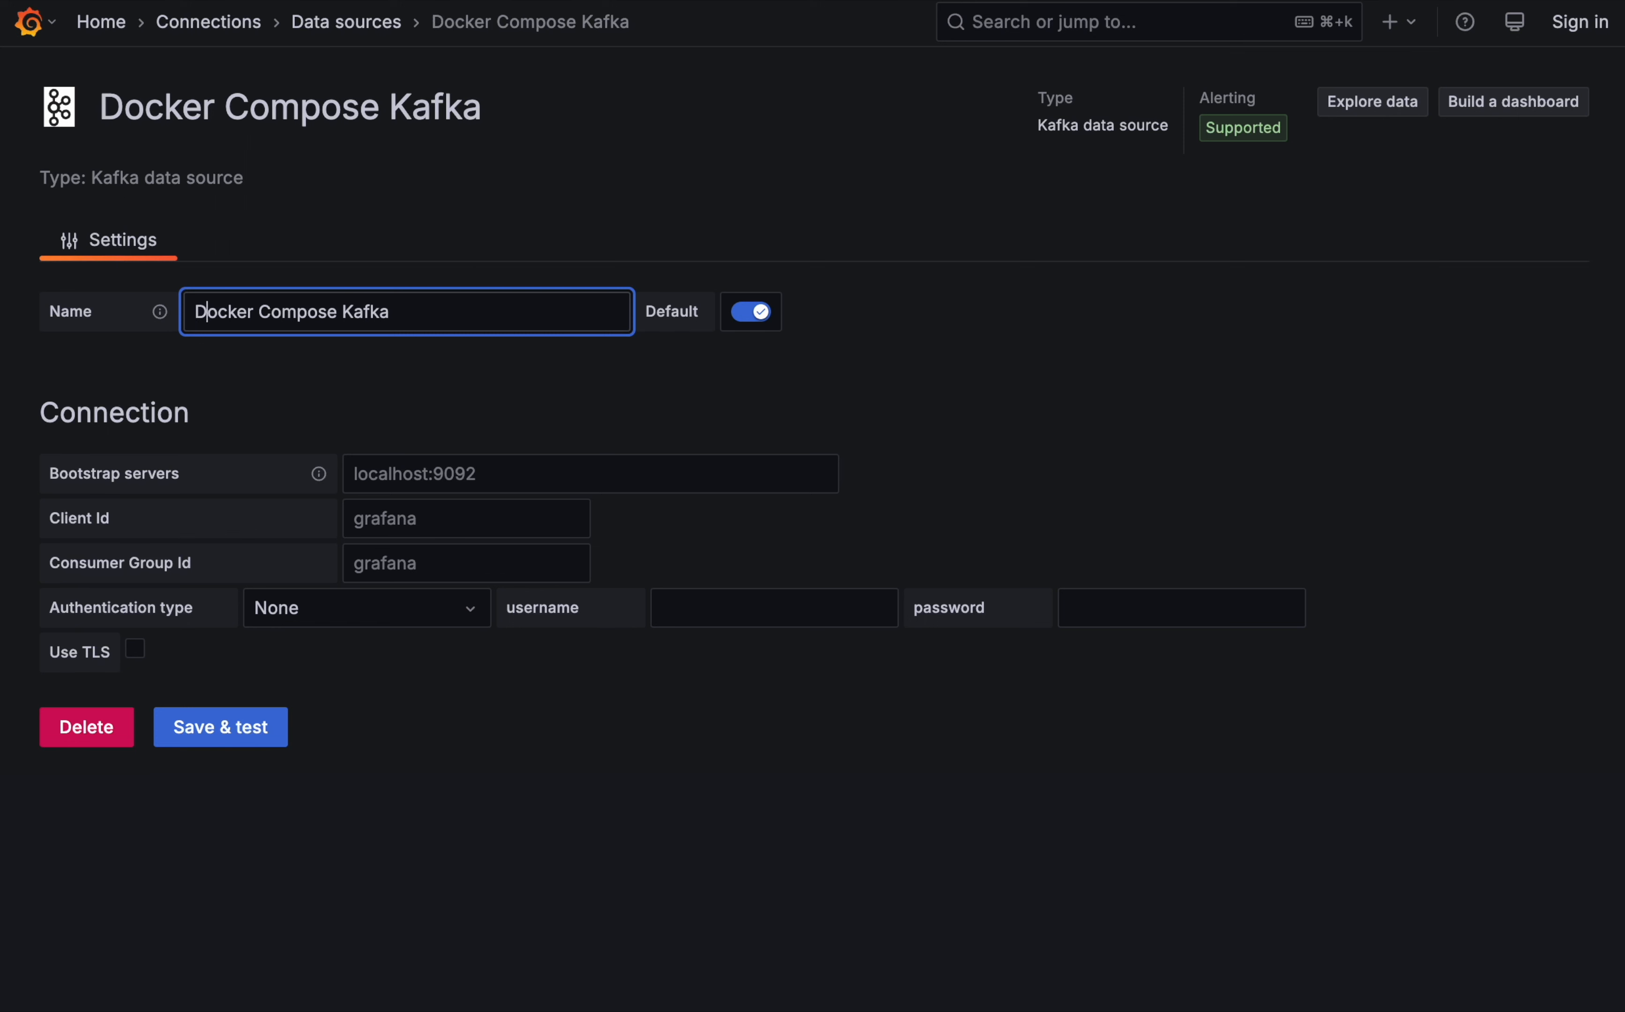
- Set the bootstrap servers to kafka:9092, then save and test the data source
{"action": "left_click", "coordinate": [609, 473]}
{"action": "type", "text": "kafka"}
{"action": "type", "text": ":0-"}
{"action": "type", "text": "9092"}
{"action": "left_click", "coordinate": [538, 520]}
{"action": "left_click", "coordinate": [479, 566]}
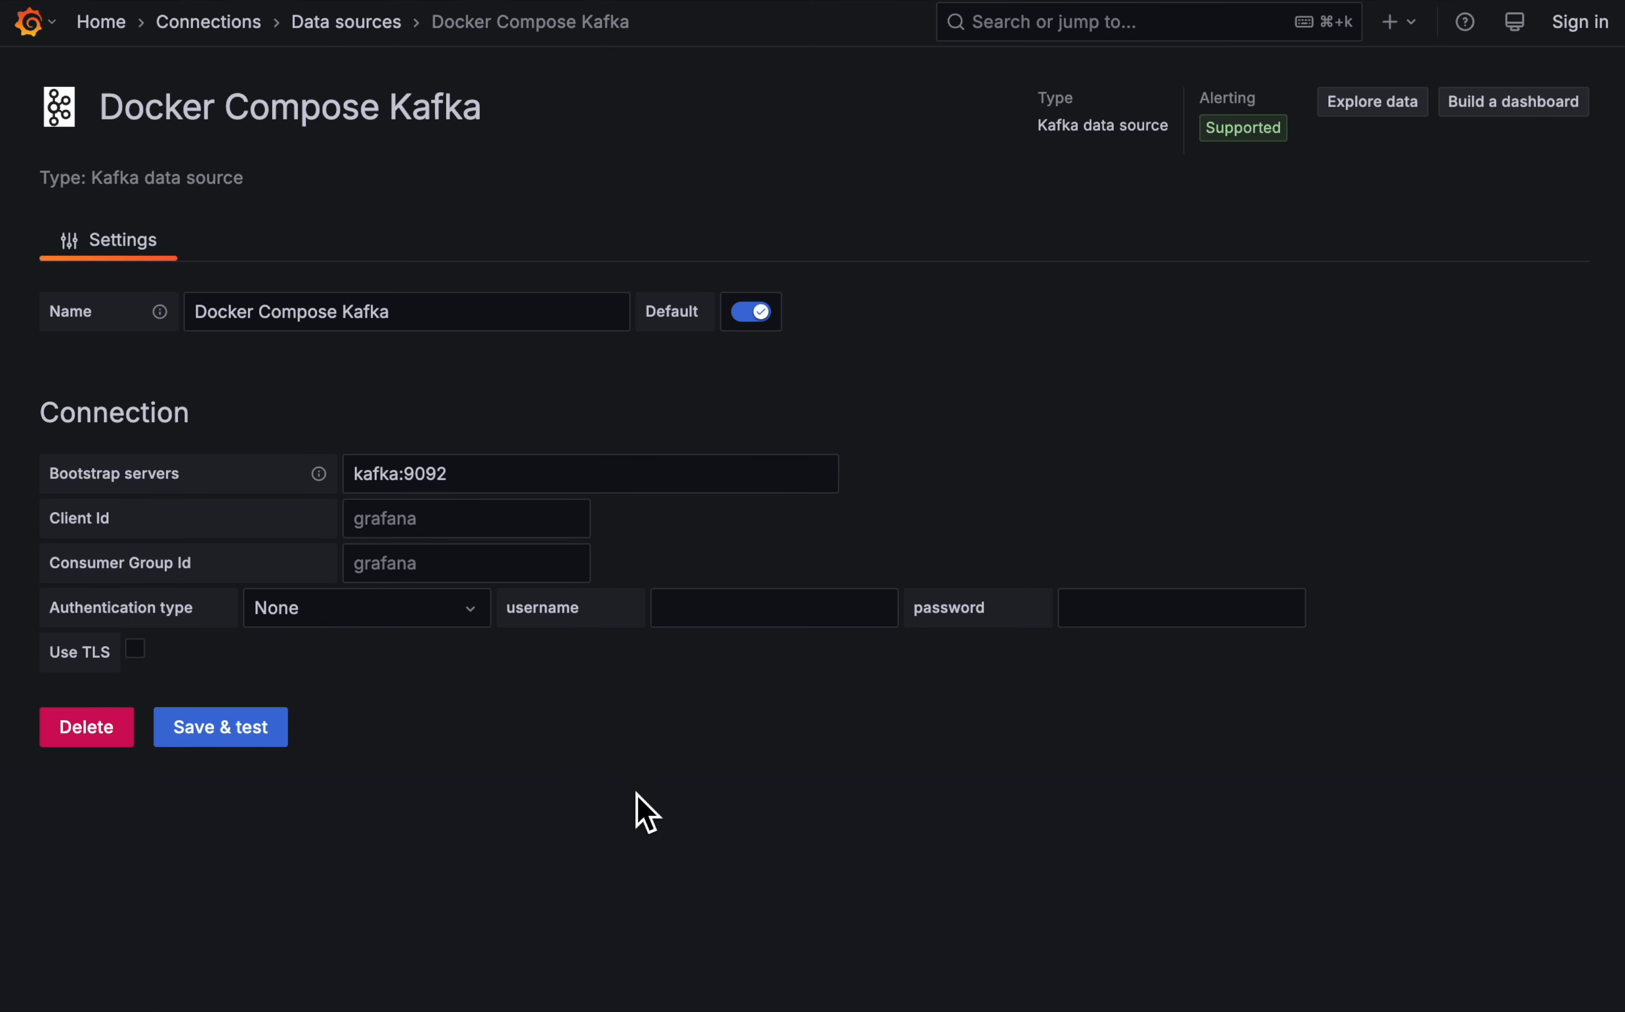
{"action": "left_click", "coordinate": [224, 730]}
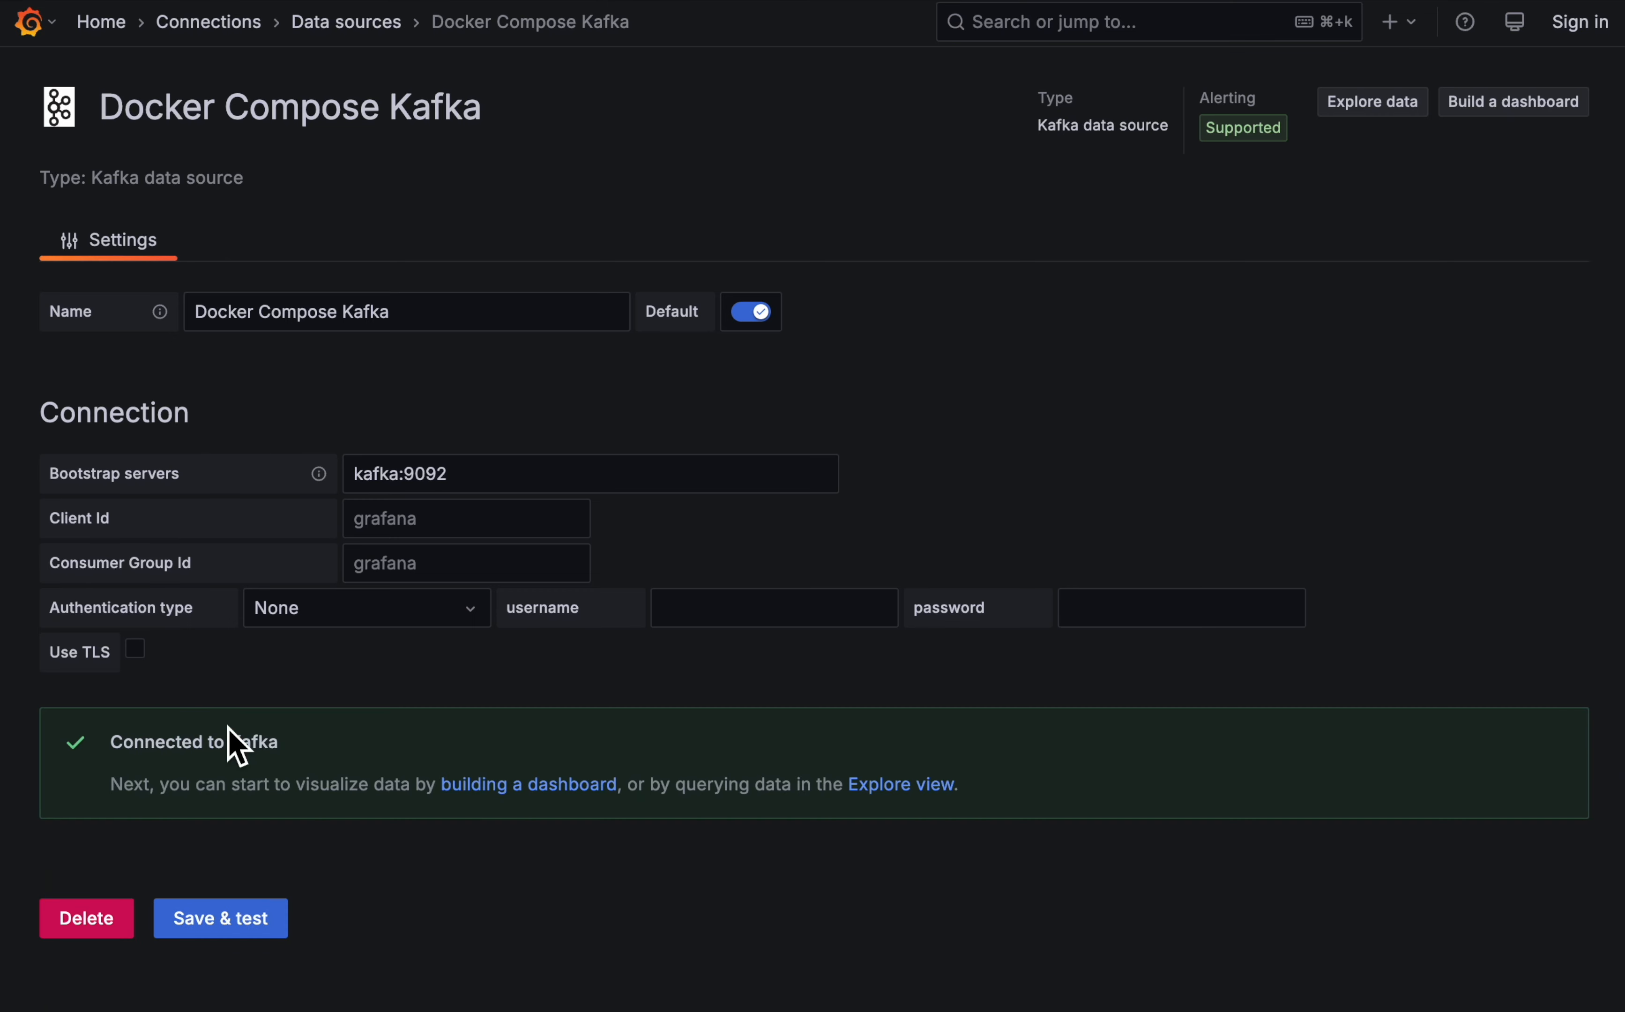
- Build a new dashboard with a visualization that queries the SENSOR.READINGS topic from the Docker Compose Kafka data source
{"action": "left_click", "coordinate": [532, 787]}
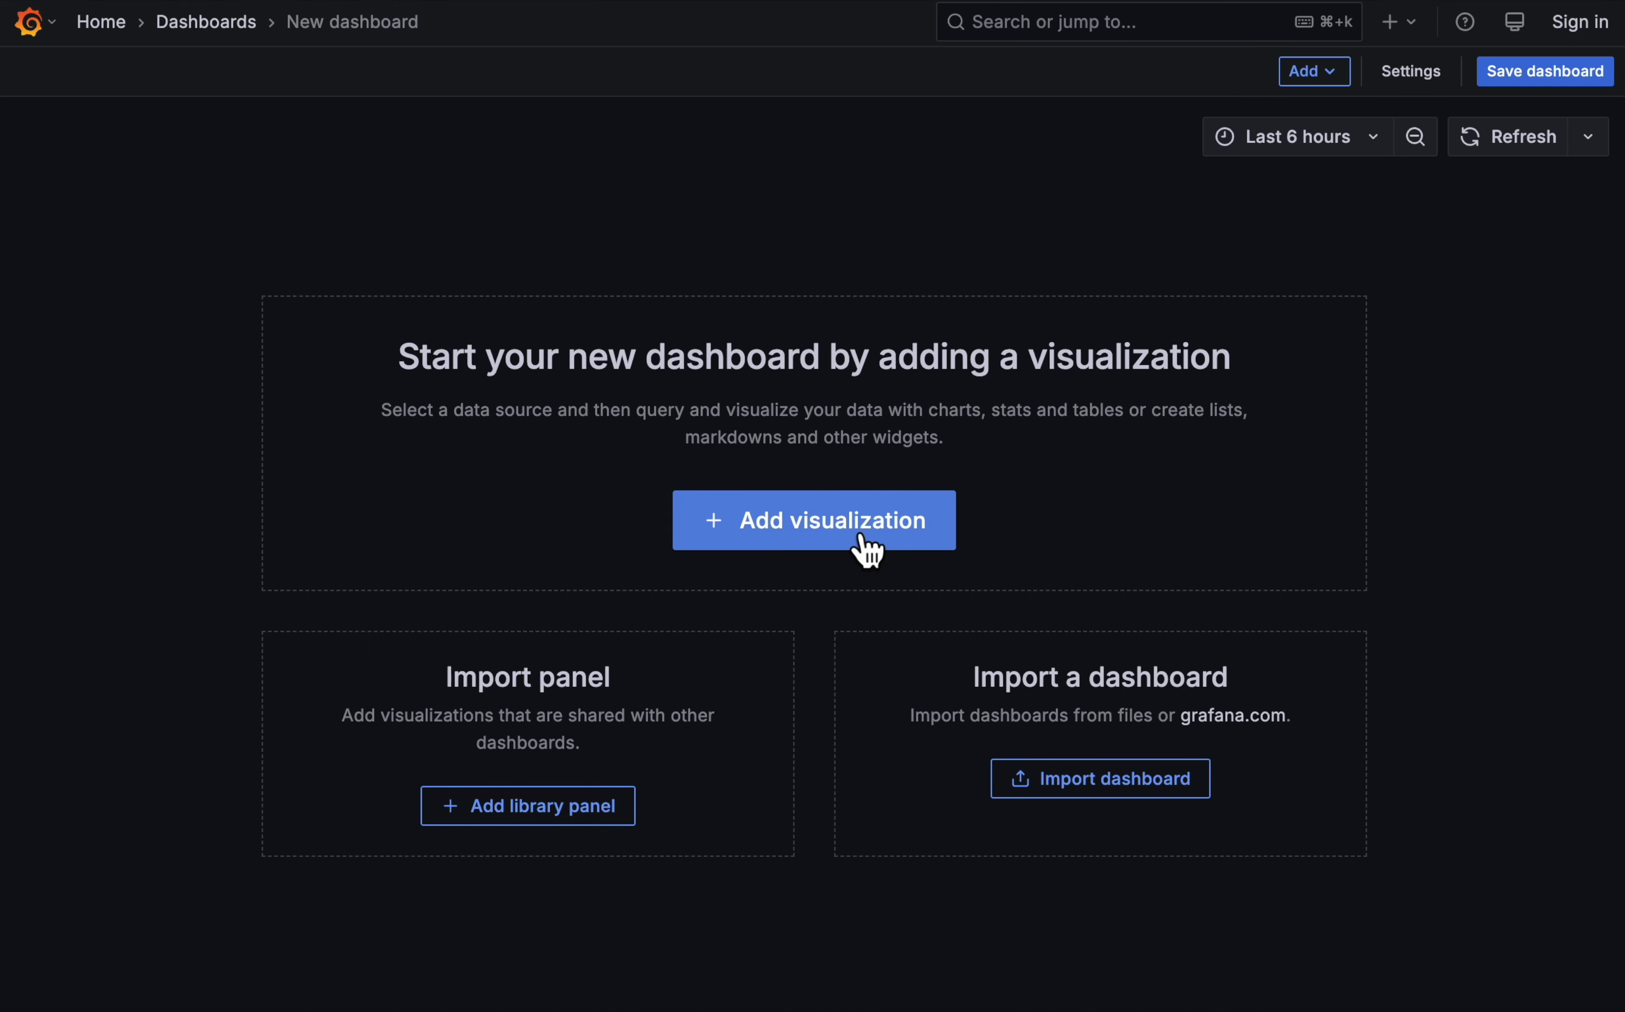
{"action": "left_click", "coordinate": [868, 550]}
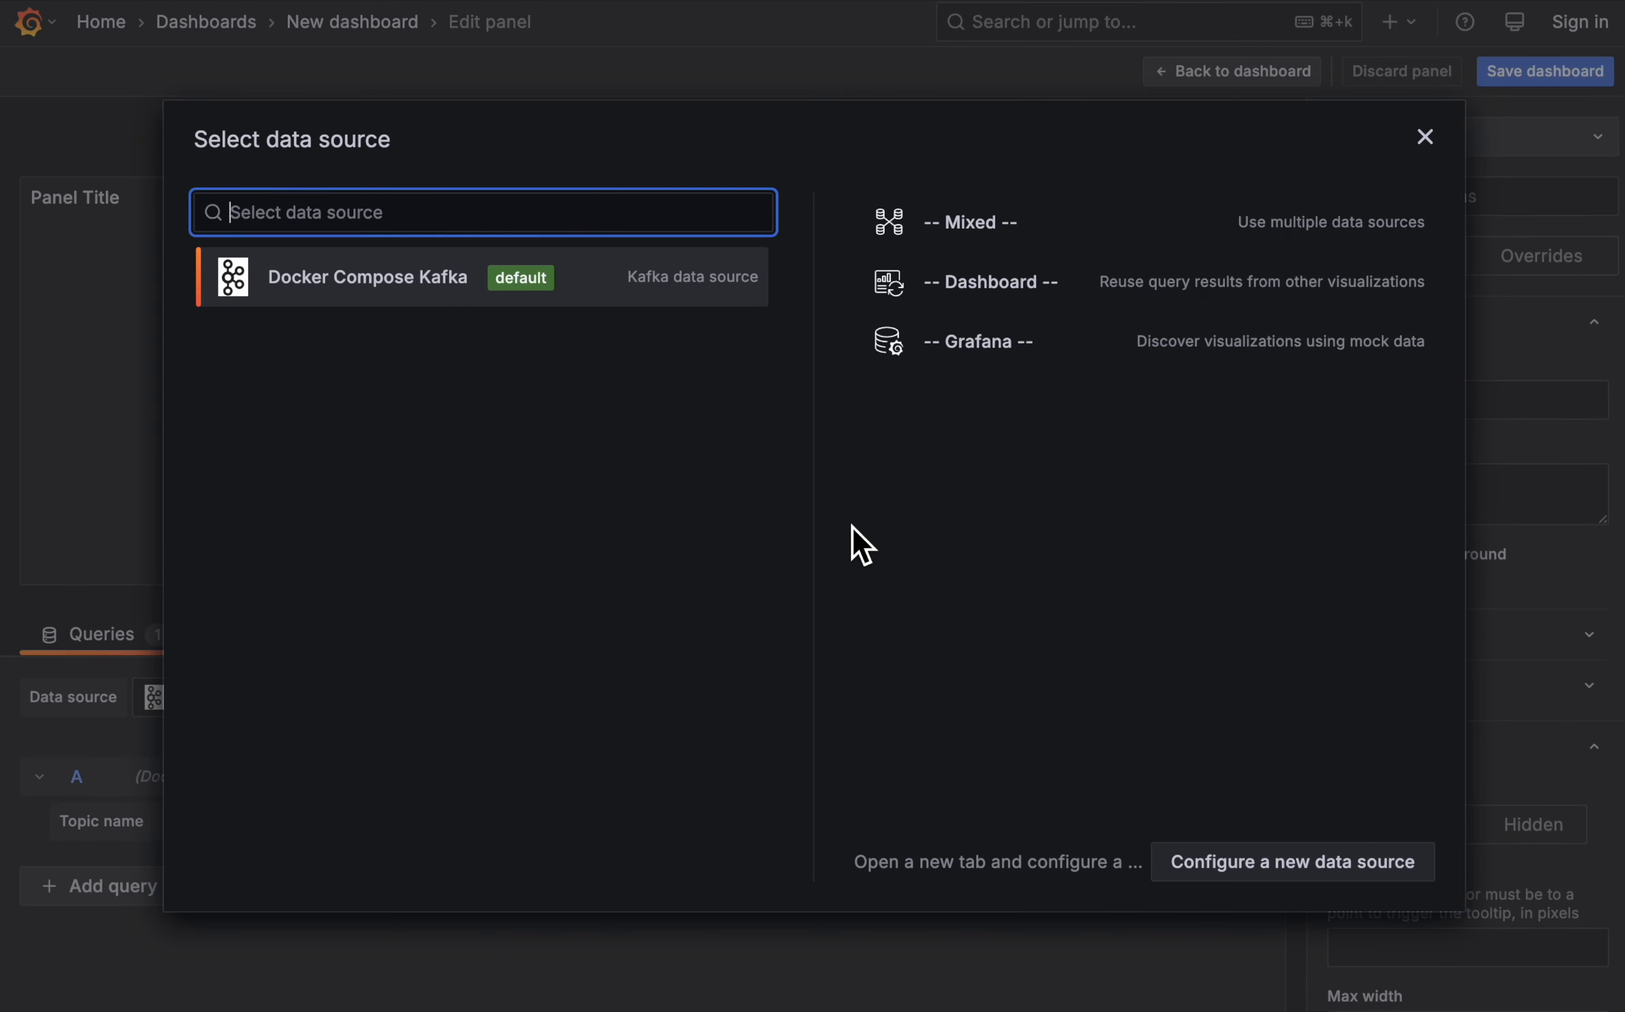
{"action": "left_click", "coordinate": [345, 275]}
{"action": "left_click", "coordinate": [347, 818]}
{"action": "type", "text": "SENSOR.READING"}
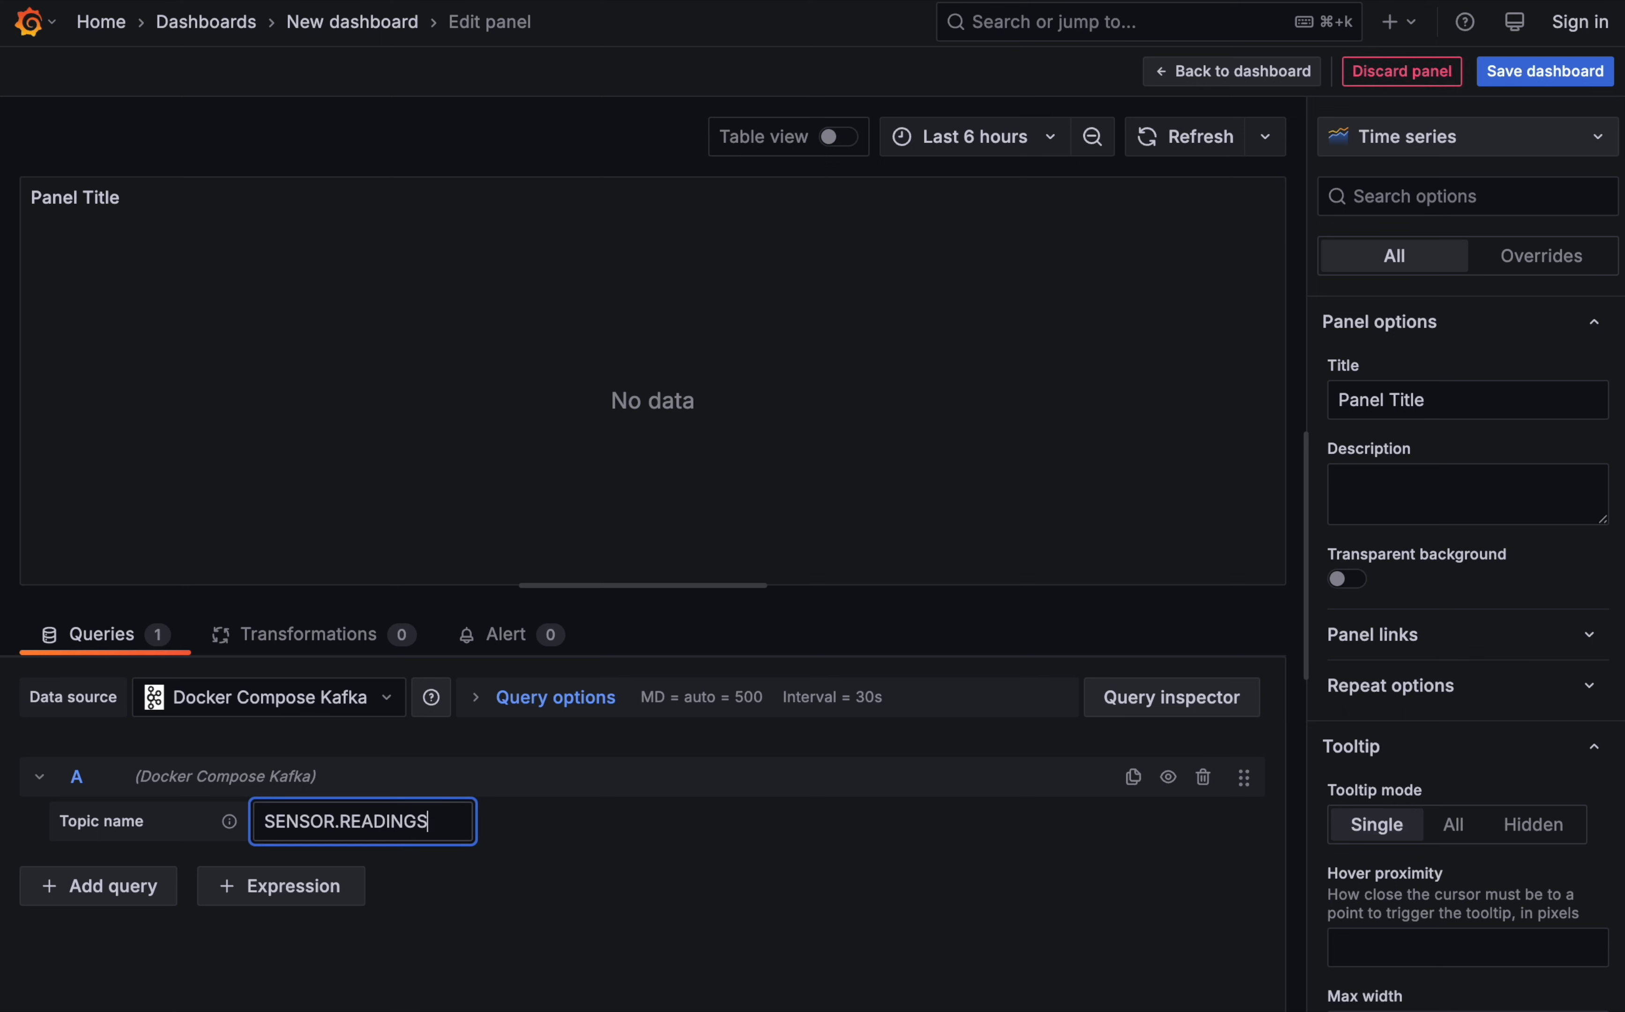
{"action": "type", "text": "S"}
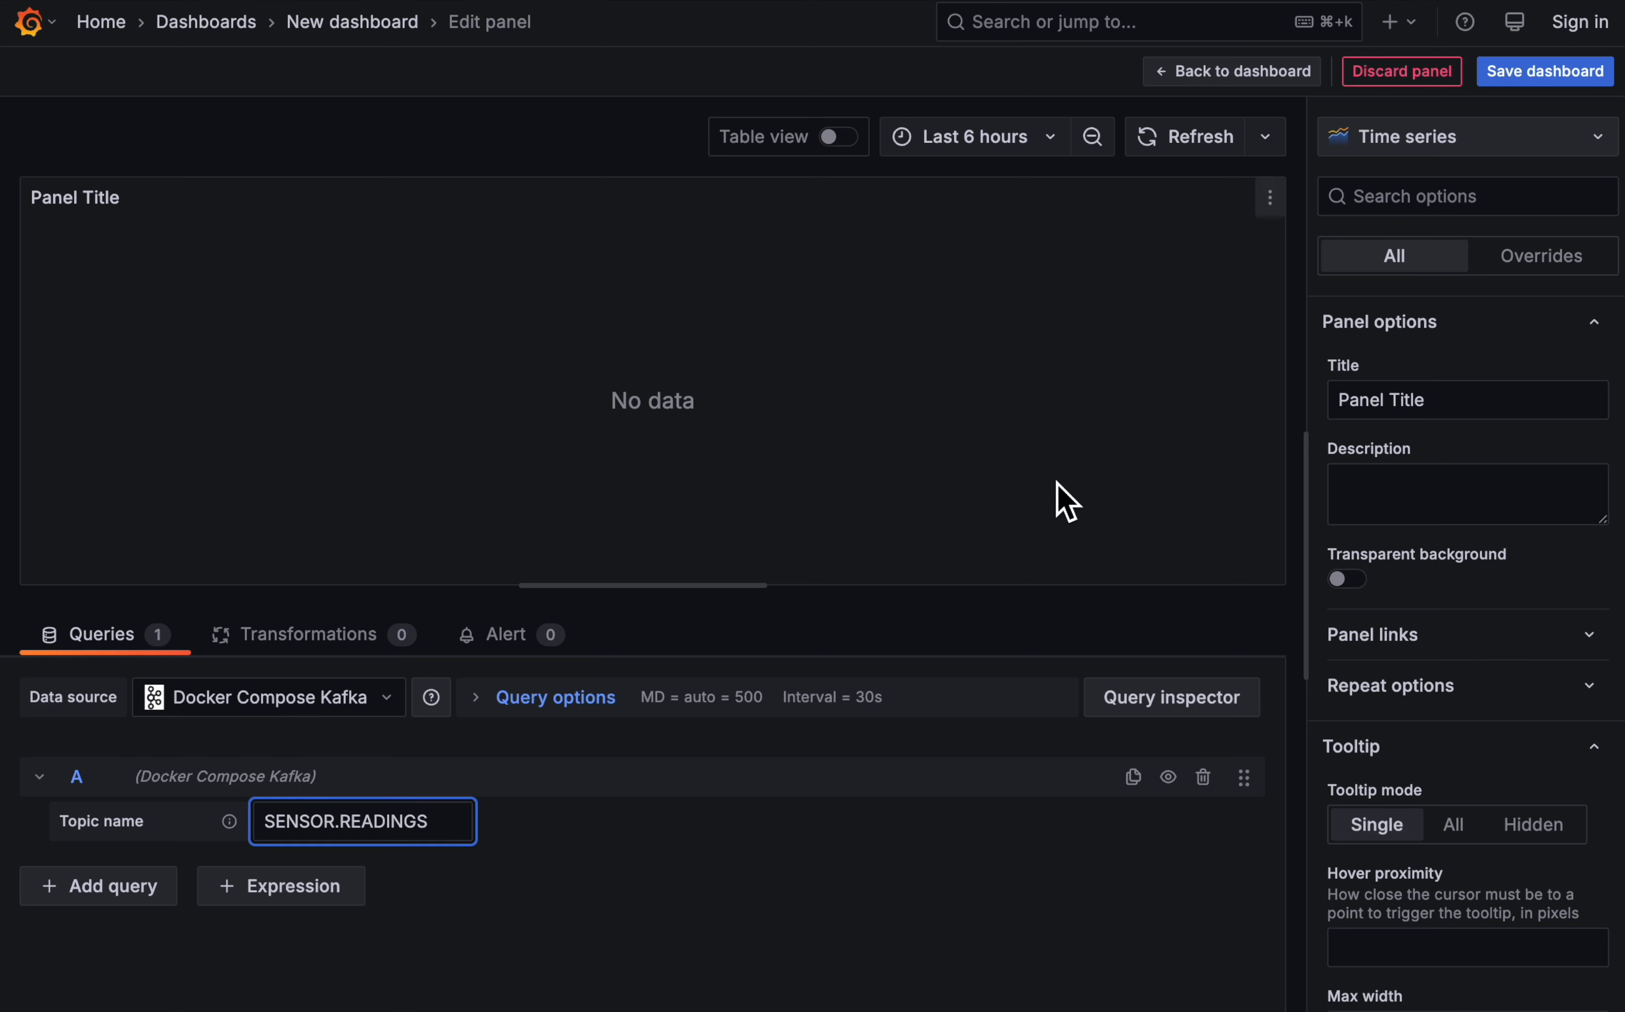
- Change the panel's visualization to Table and title it "Recent sensor readings"
{"action": "left_click", "coordinate": [1457, 141]}
{"action": "scroll", "coordinate": [1446, 700], "scroll_direction": "down", "scroll_amount": 2}
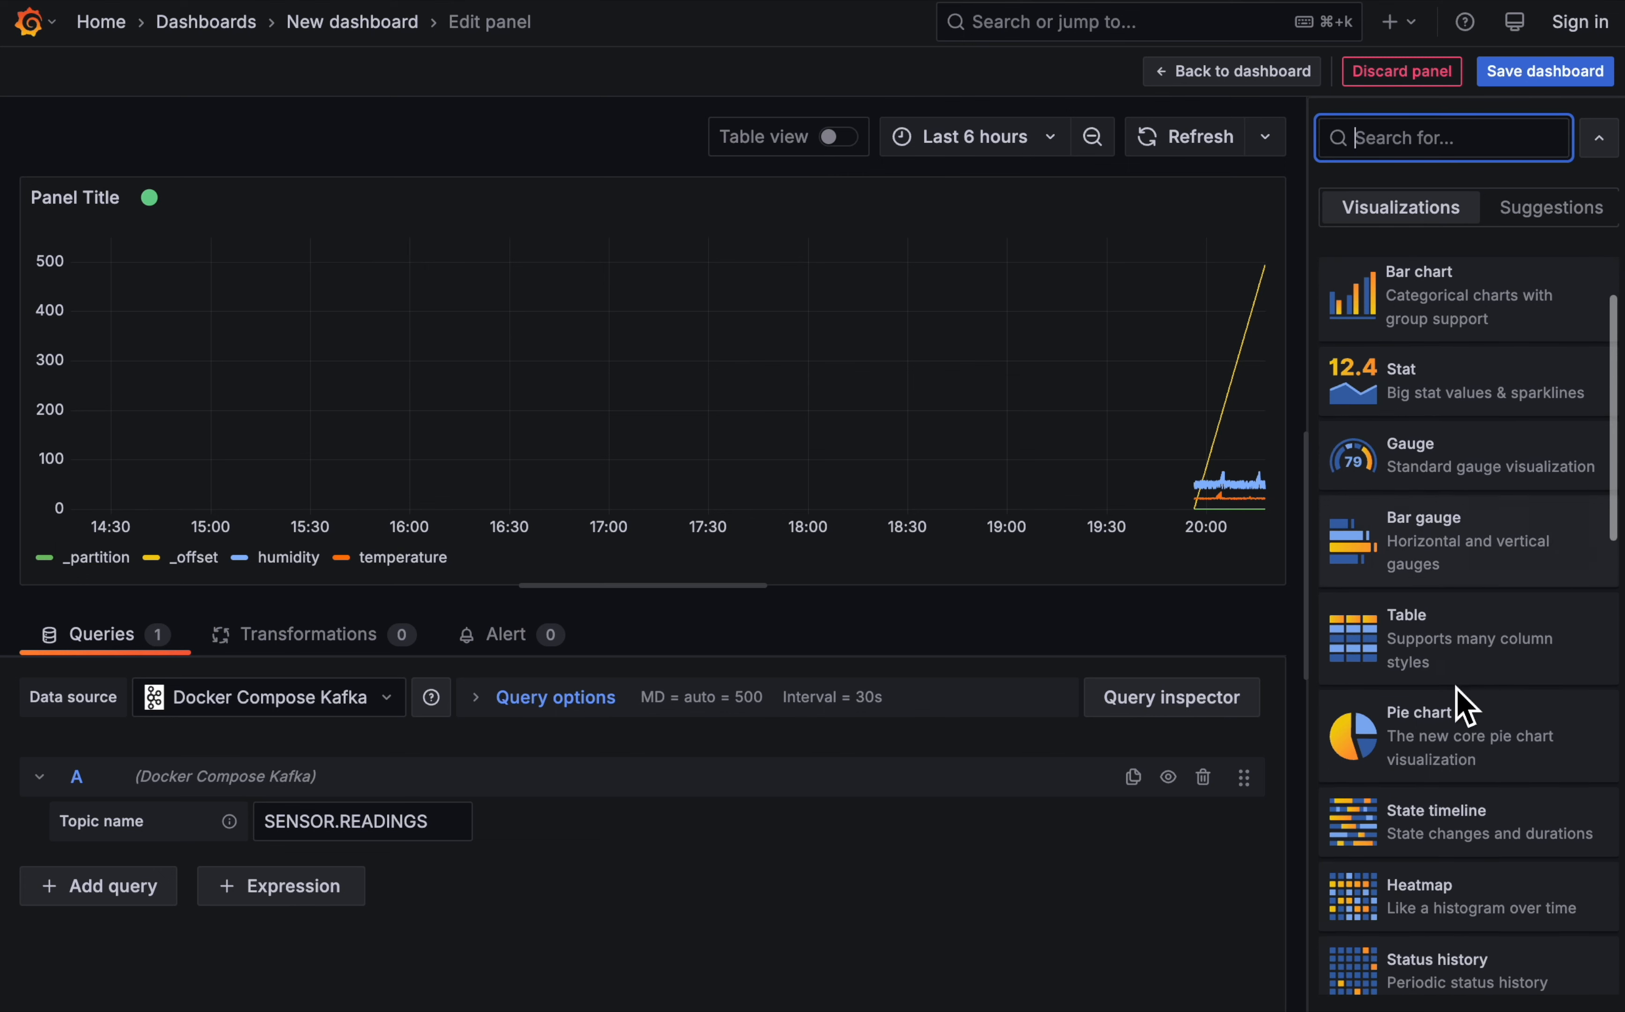
{"action": "left_click", "coordinate": [1459, 669]}
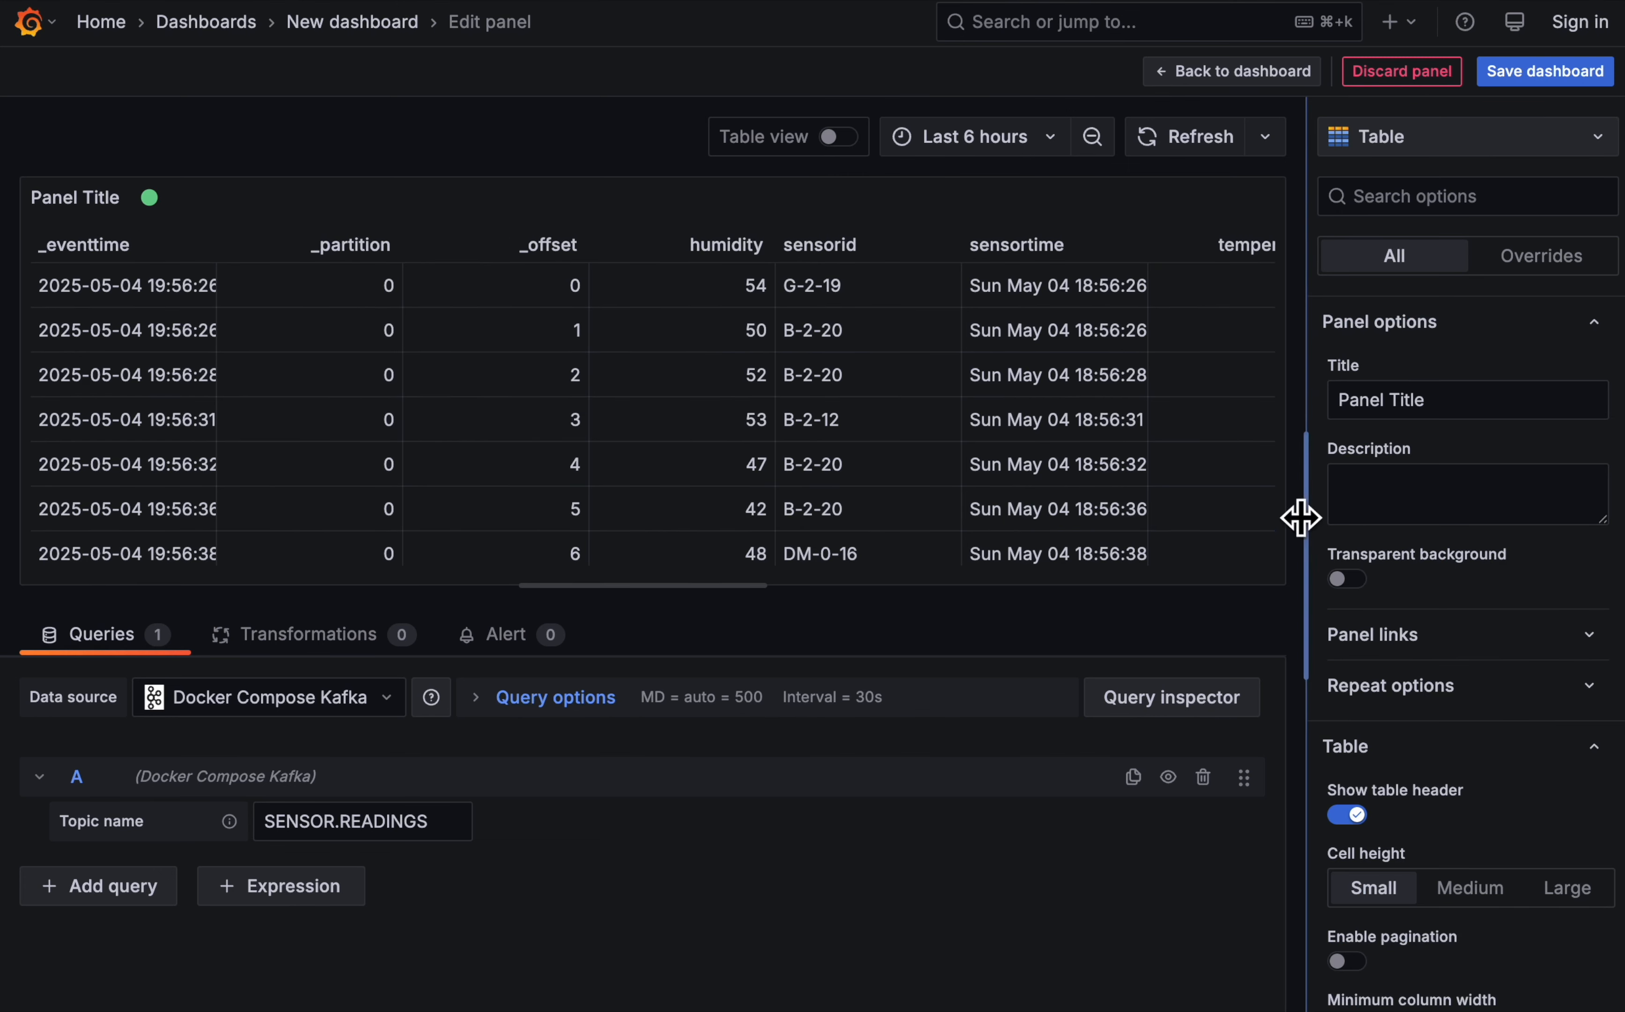
{"action": "triple_click", "coordinate": [1466, 403]}
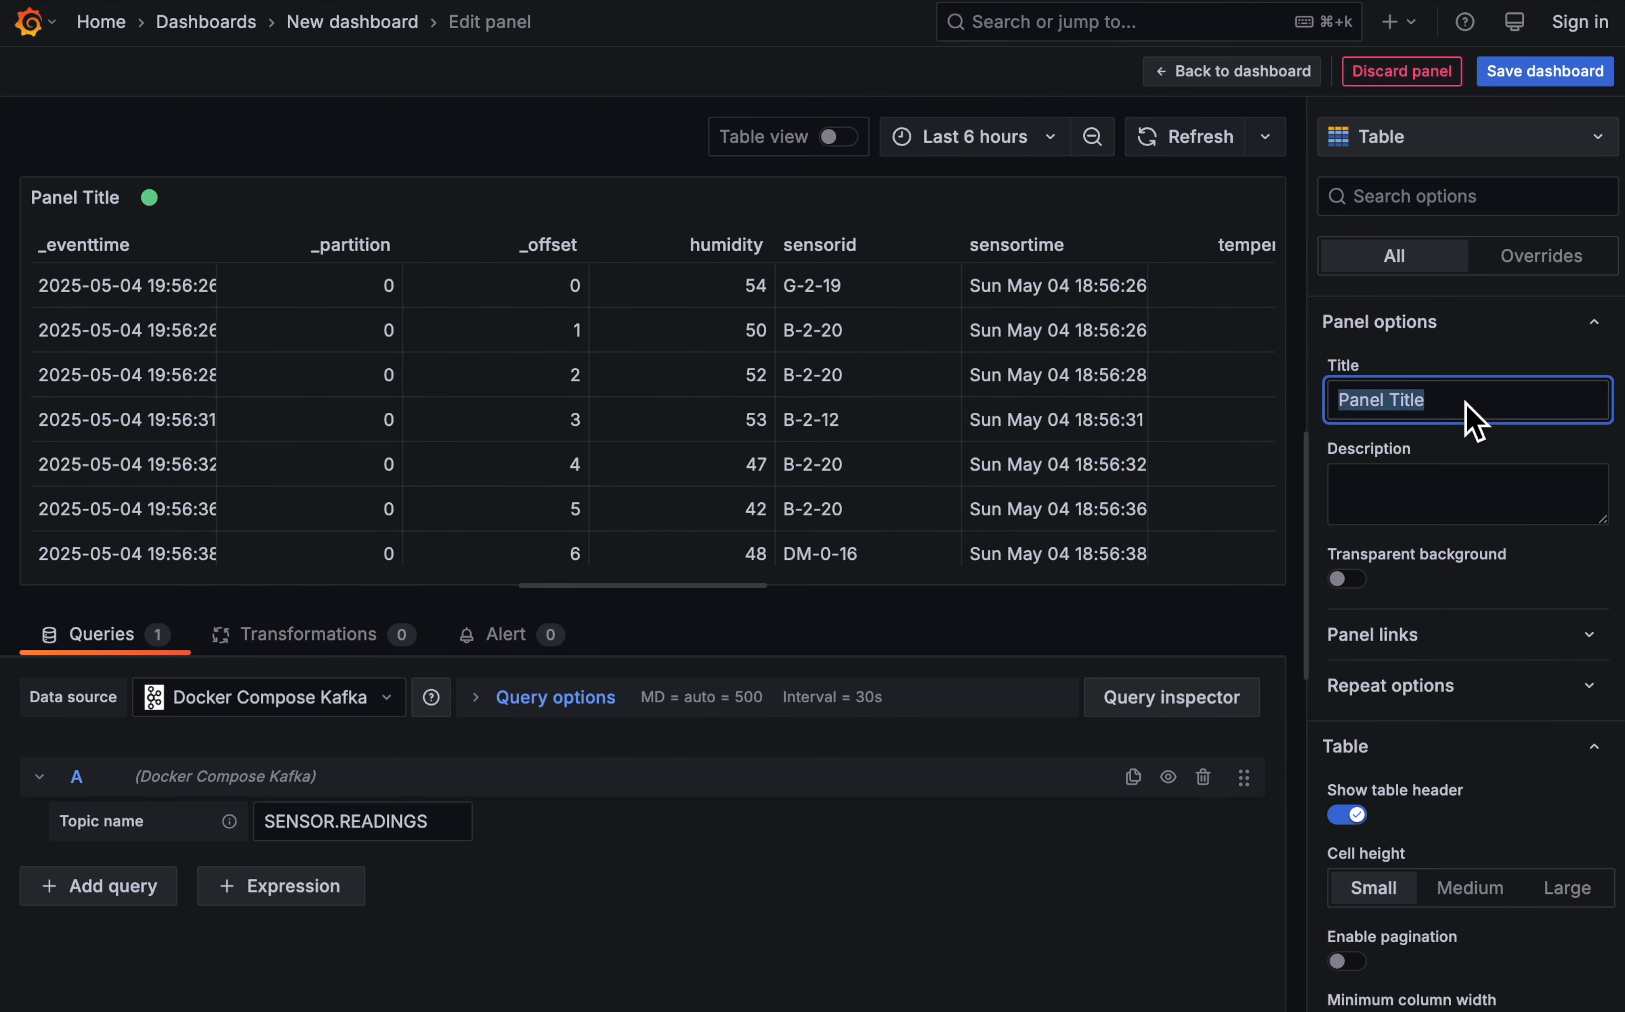
{"action": "type", "text": "Recent sen"}
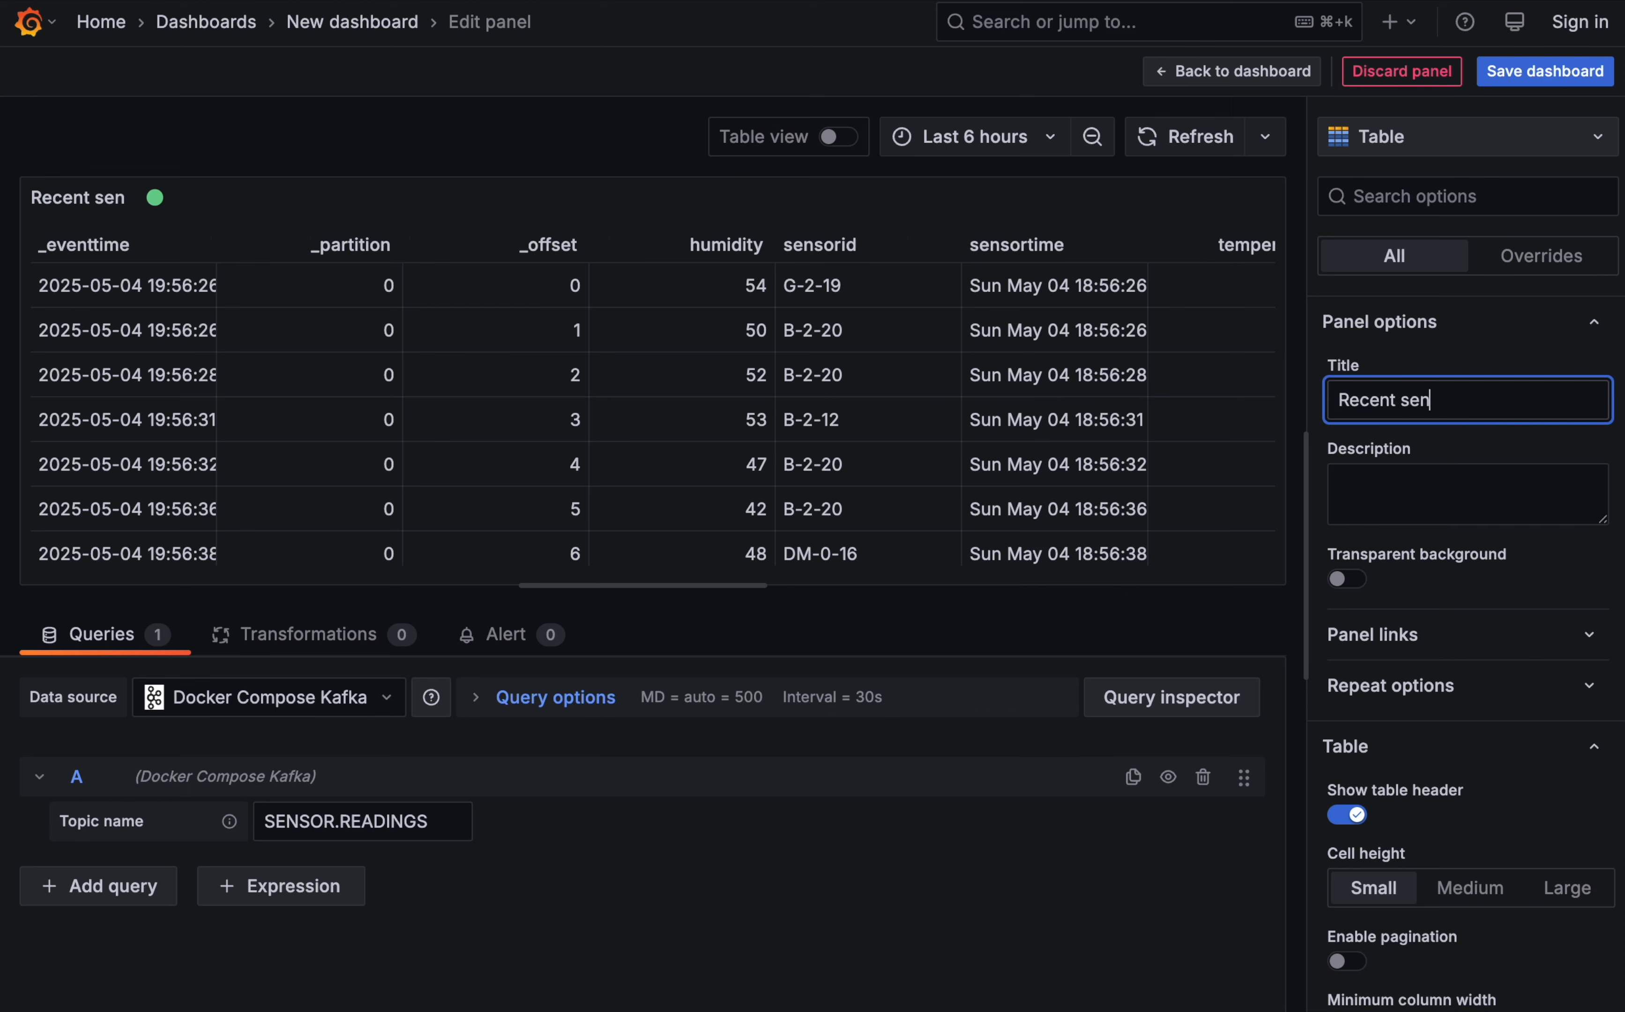
{"action": "type", "text": "sor readings"}
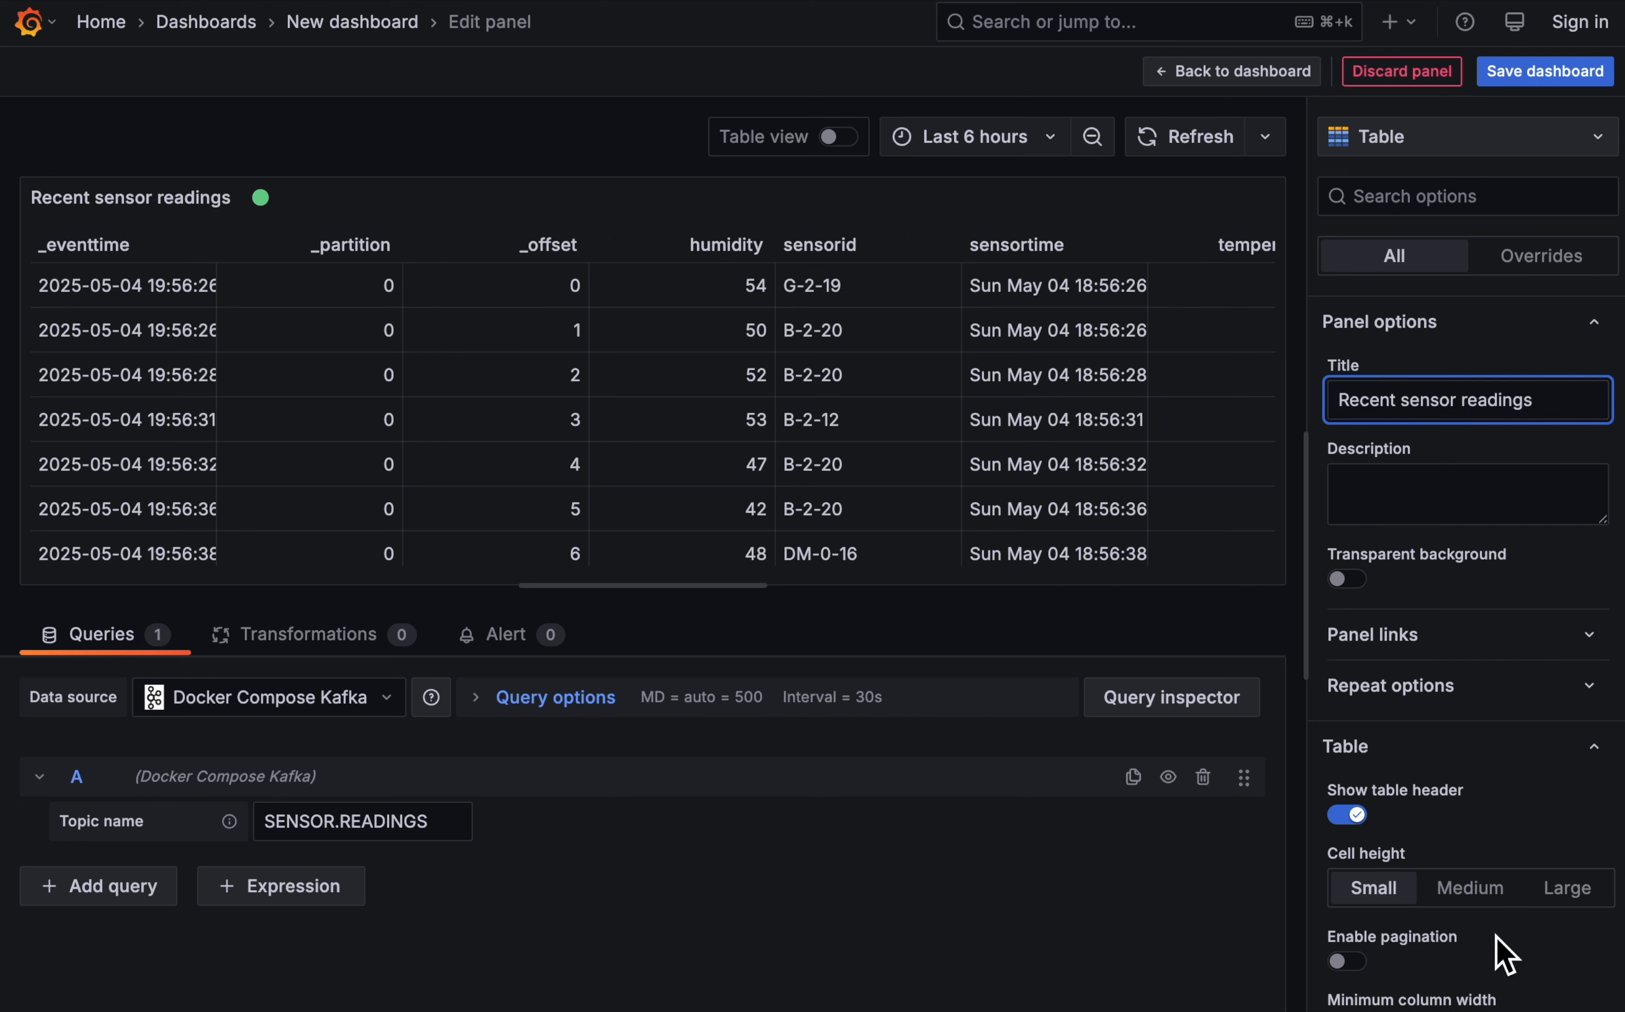
- Enable pagination for the table and return to the dashboard
{"action": "scroll", "coordinate": [1449, 950], "scroll_direction": "down", "scroll_amount": 6}
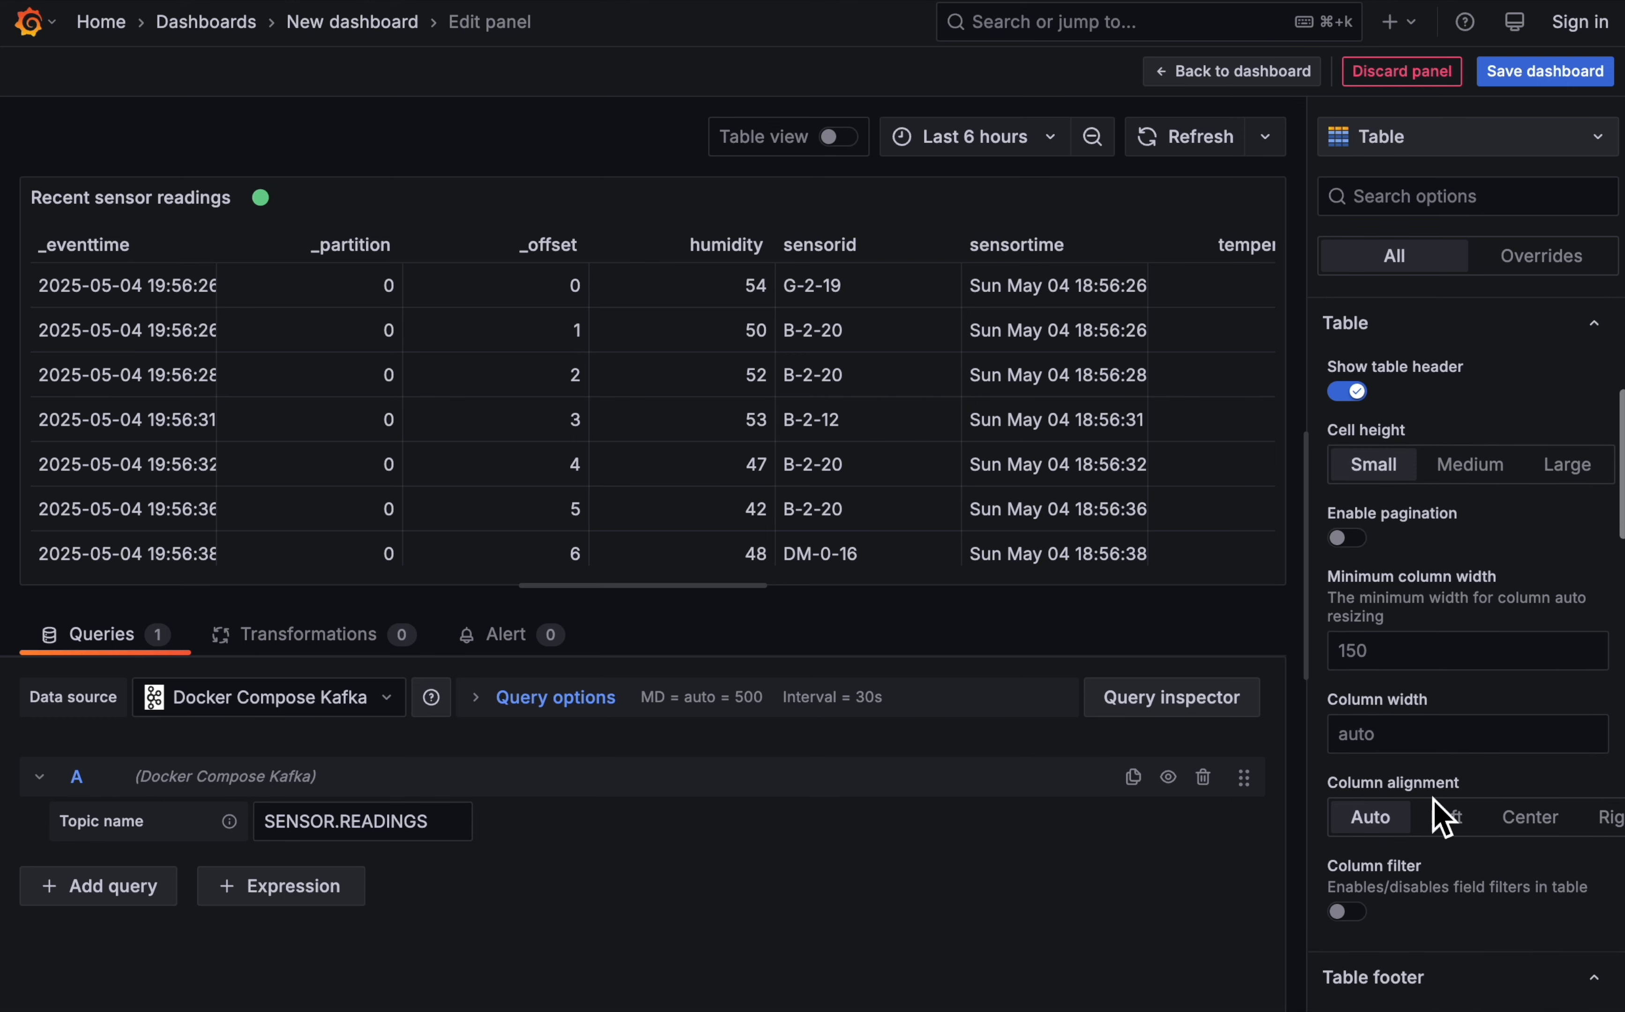
{"action": "left_click", "coordinate": [1351, 539]}
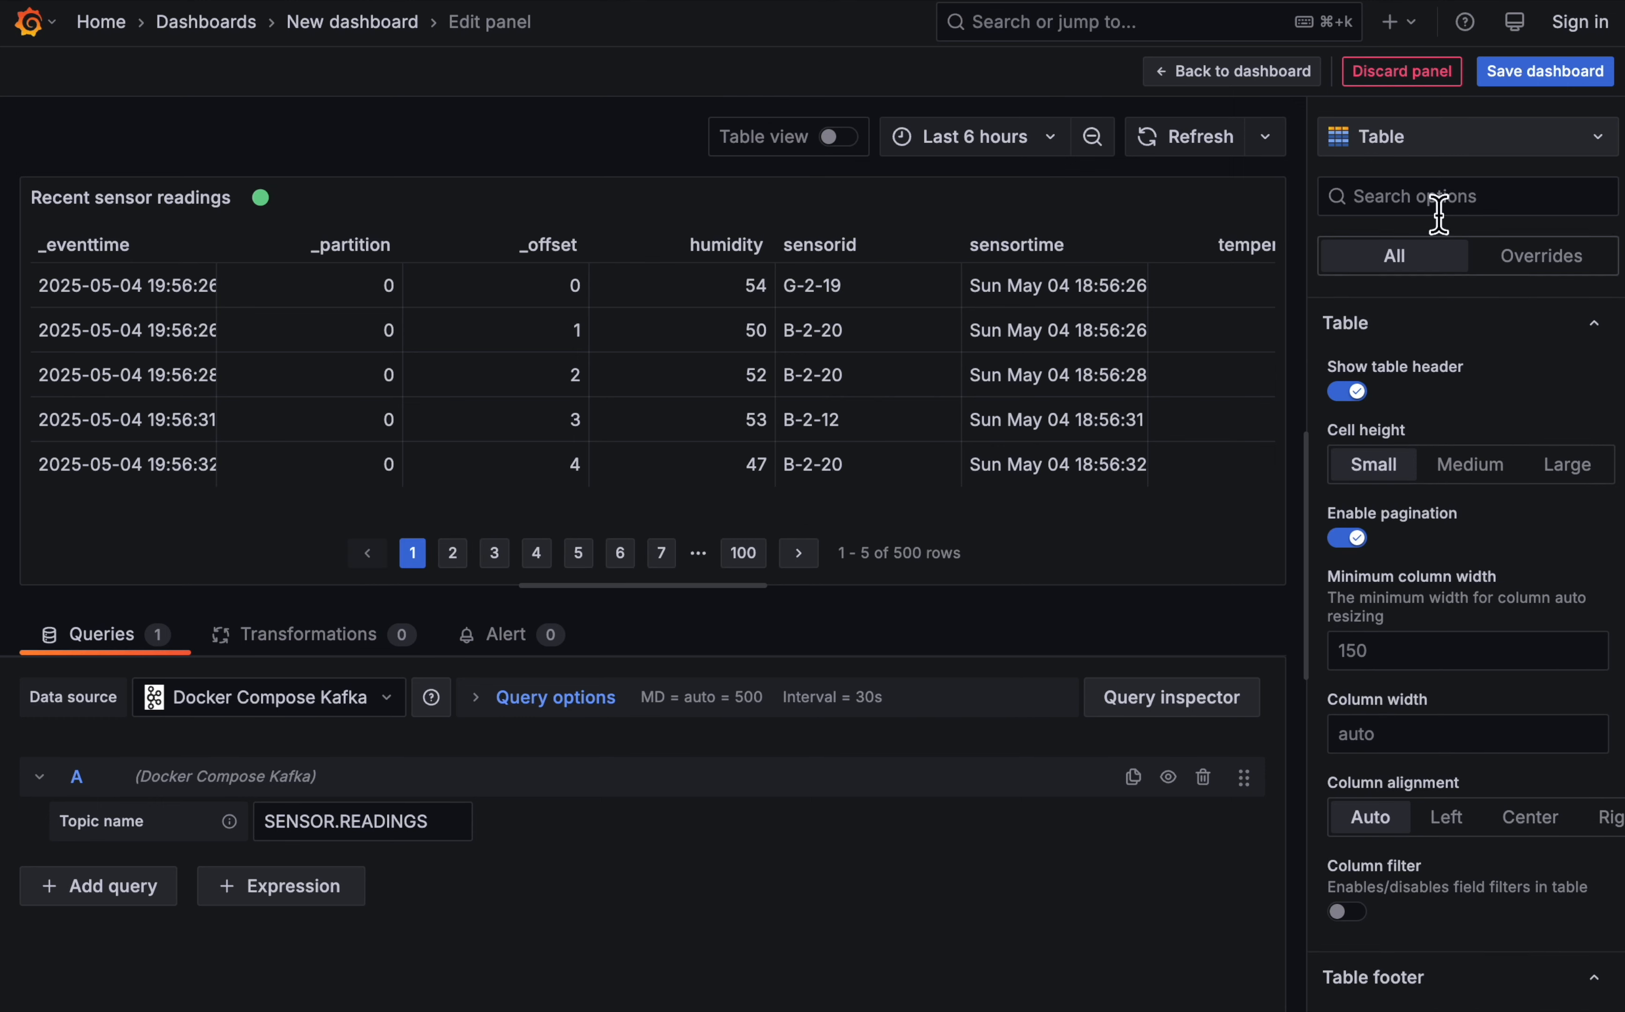
{"action": "left_click", "coordinate": [1264, 79]}
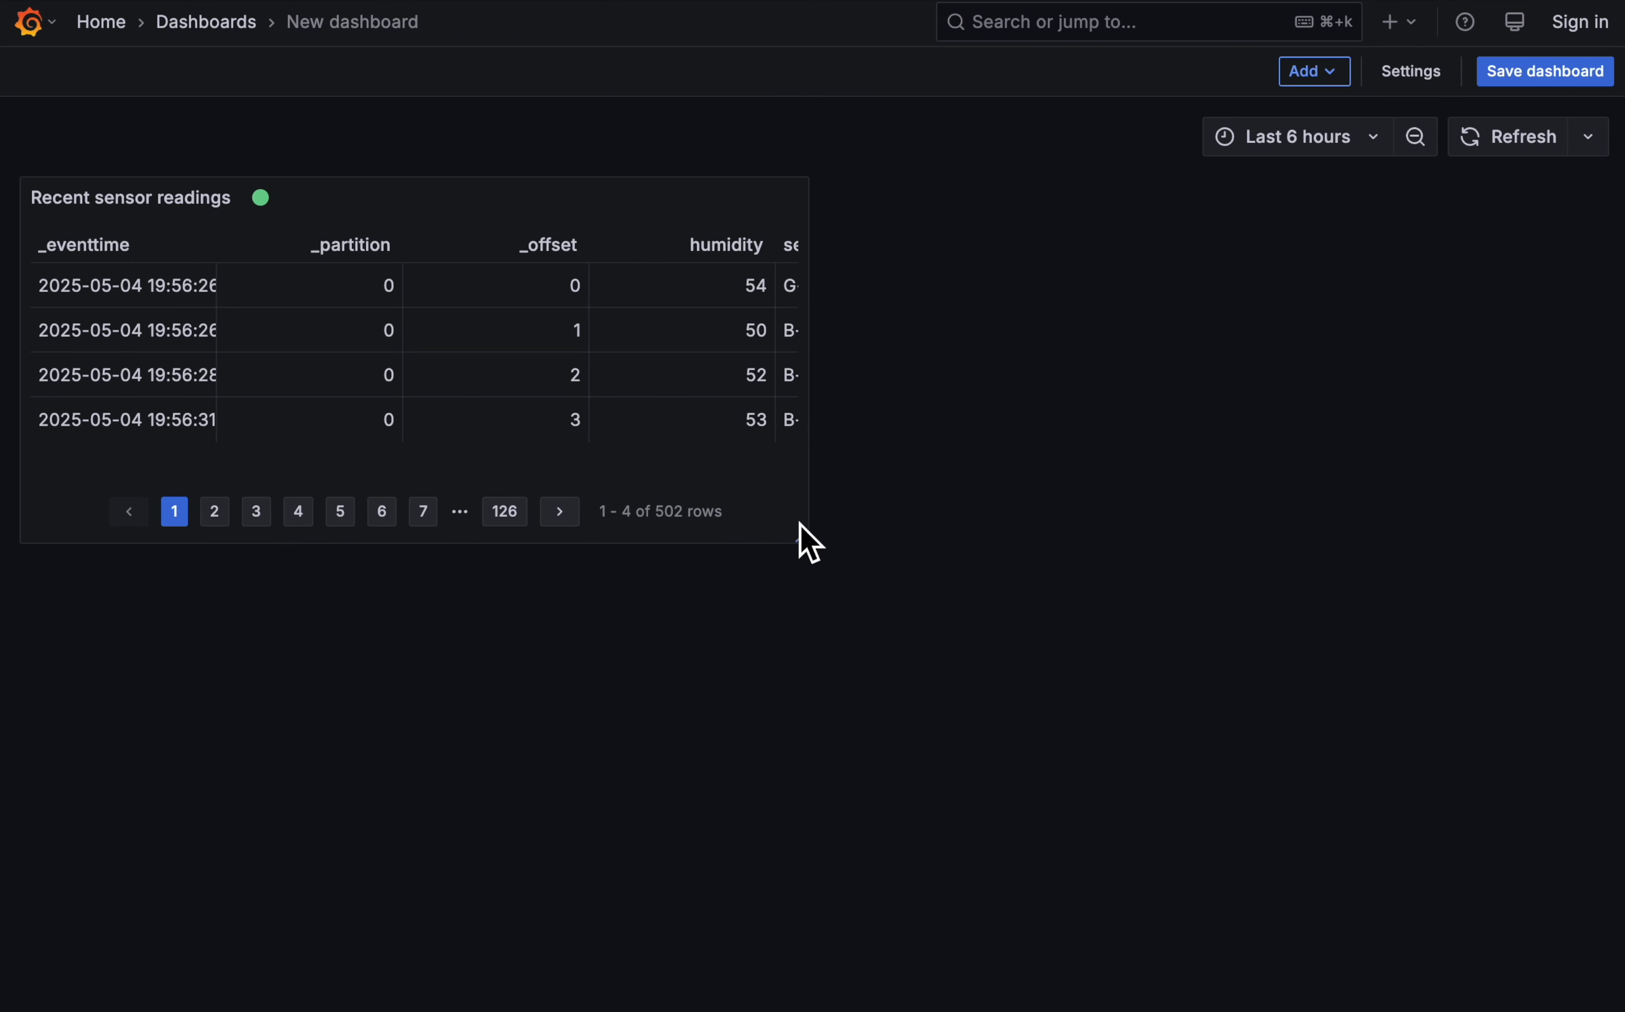
- Enlarge the Recent sensor readings panel to the full dashboard width and a greater height, and show its last page
{"action": "left_click_drag", "start_coordinate": [803, 539], "coordinate": [1606, 550]}
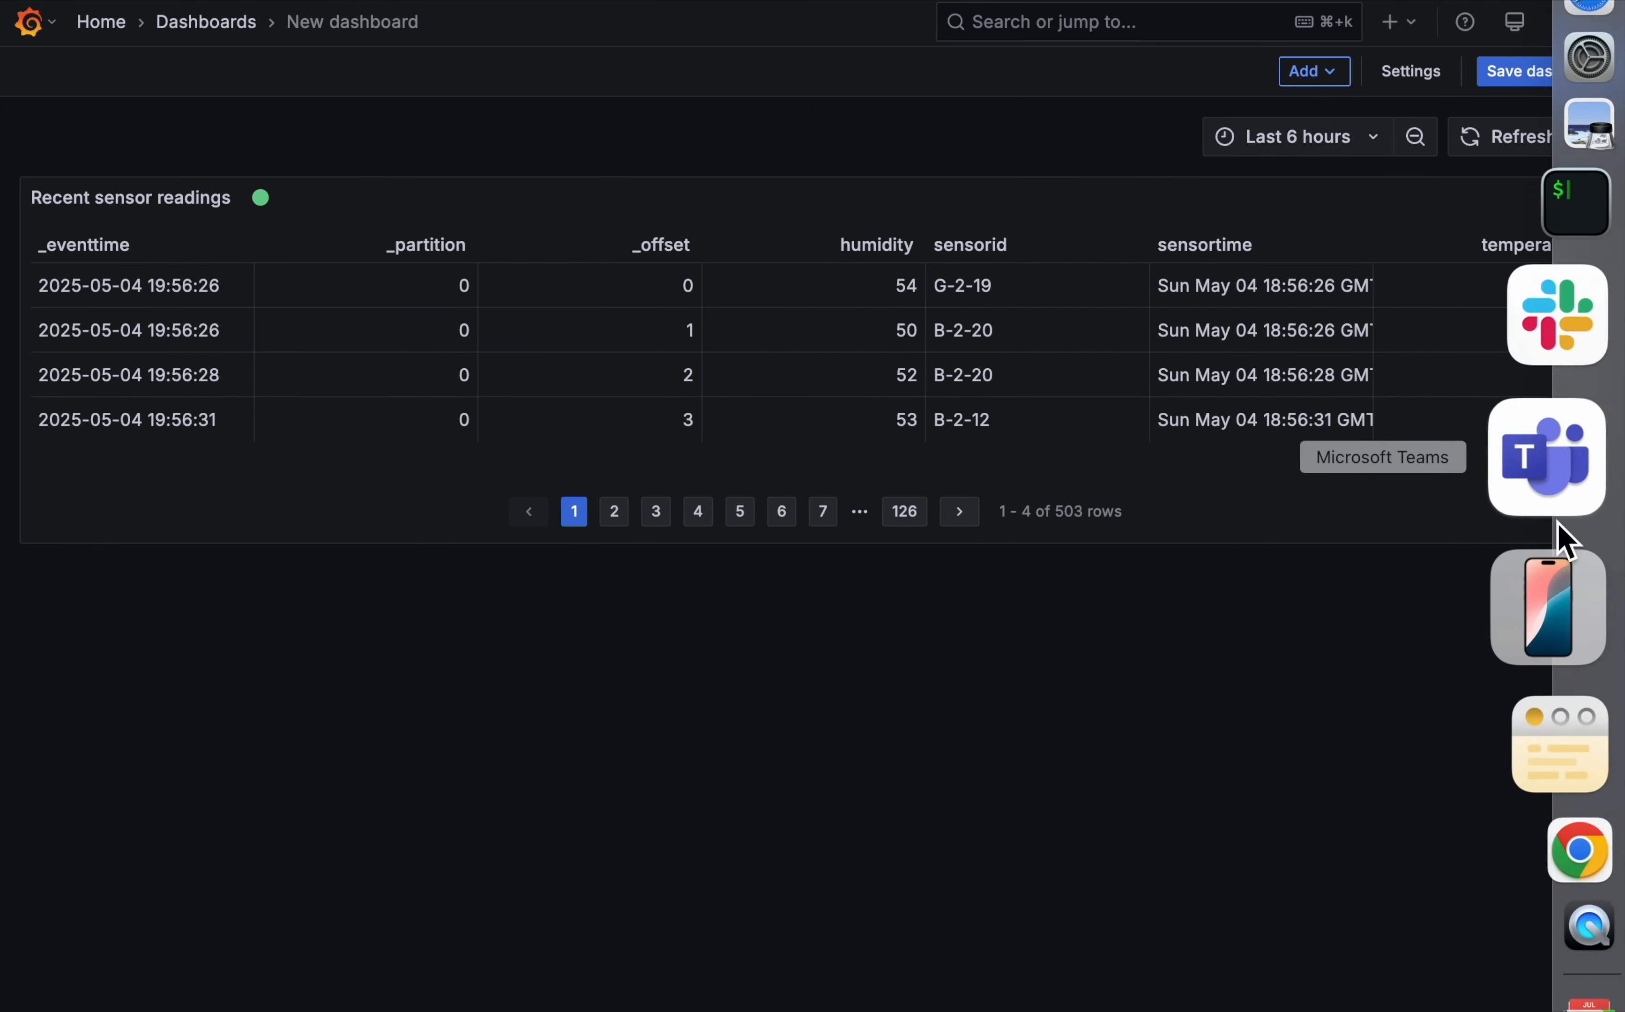
{"action": "left_click_drag", "start_coordinate": [1601, 539], "coordinate": [1607, 646]}
{"action": "left_click", "coordinate": [904, 606]}
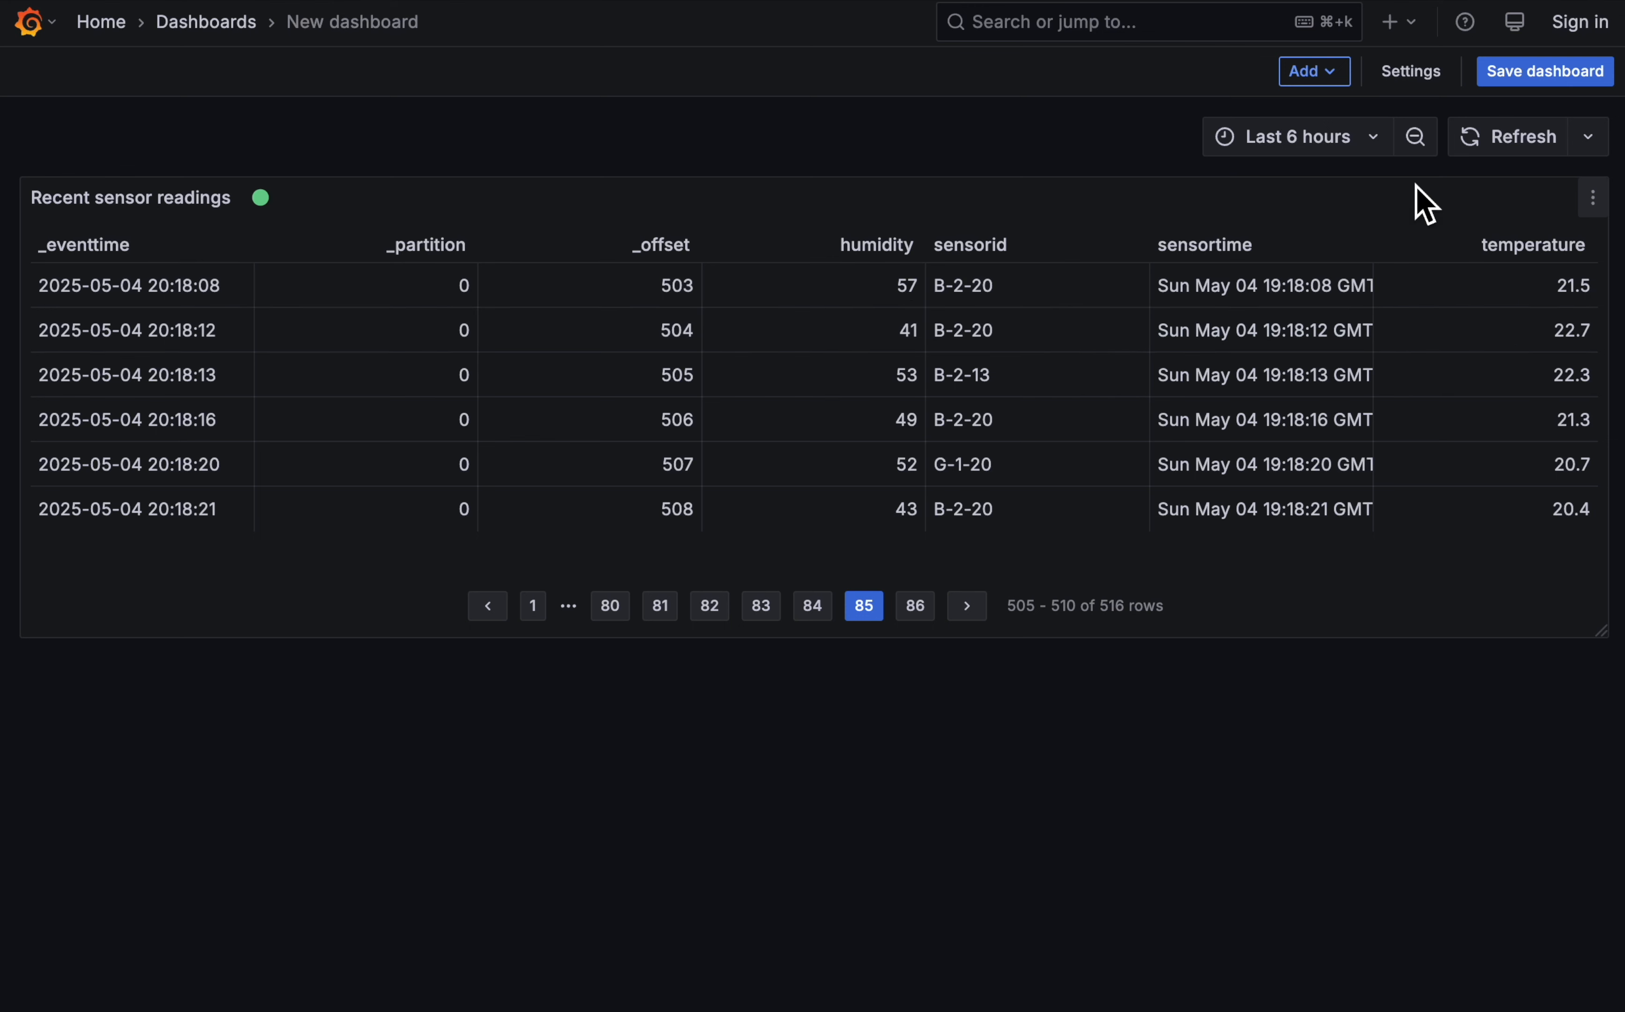
- Add a dashboard variable of the Custom type named sensorid
{"action": "left_click", "coordinate": [1436, 79]}
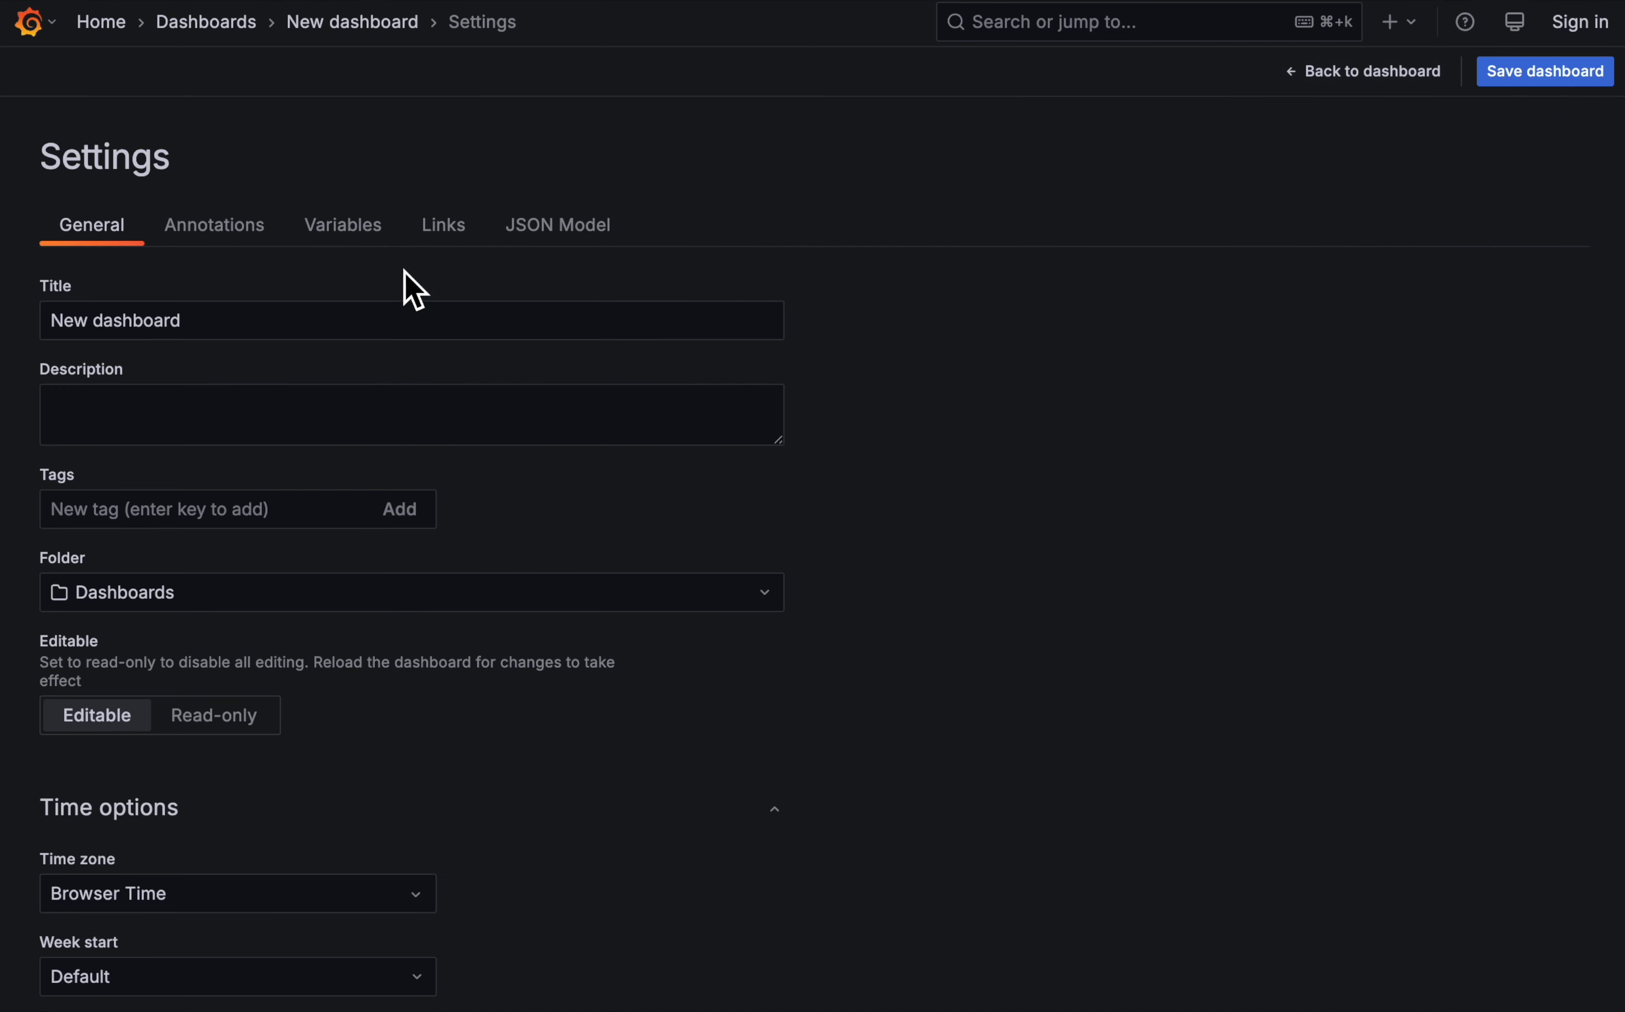
{"action": "left_click", "coordinate": [365, 234]}
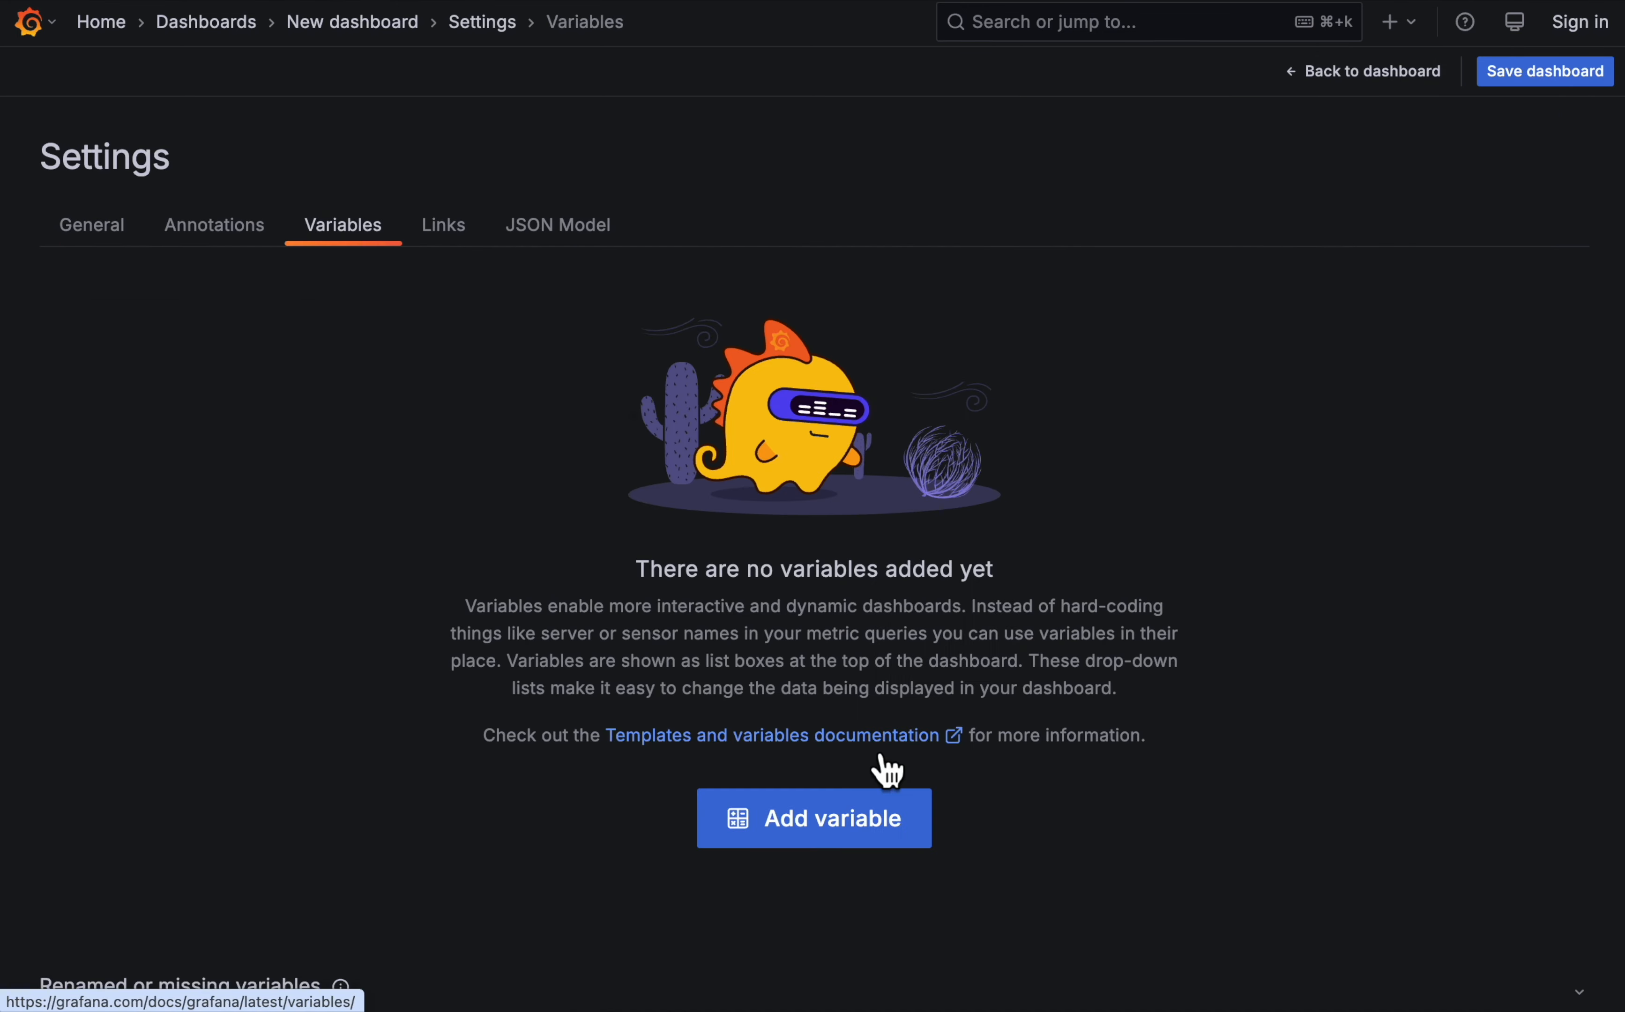
{"action": "left_click", "coordinate": [864, 841]}
{"action": "left_click", "coordinate": [155, 239]}
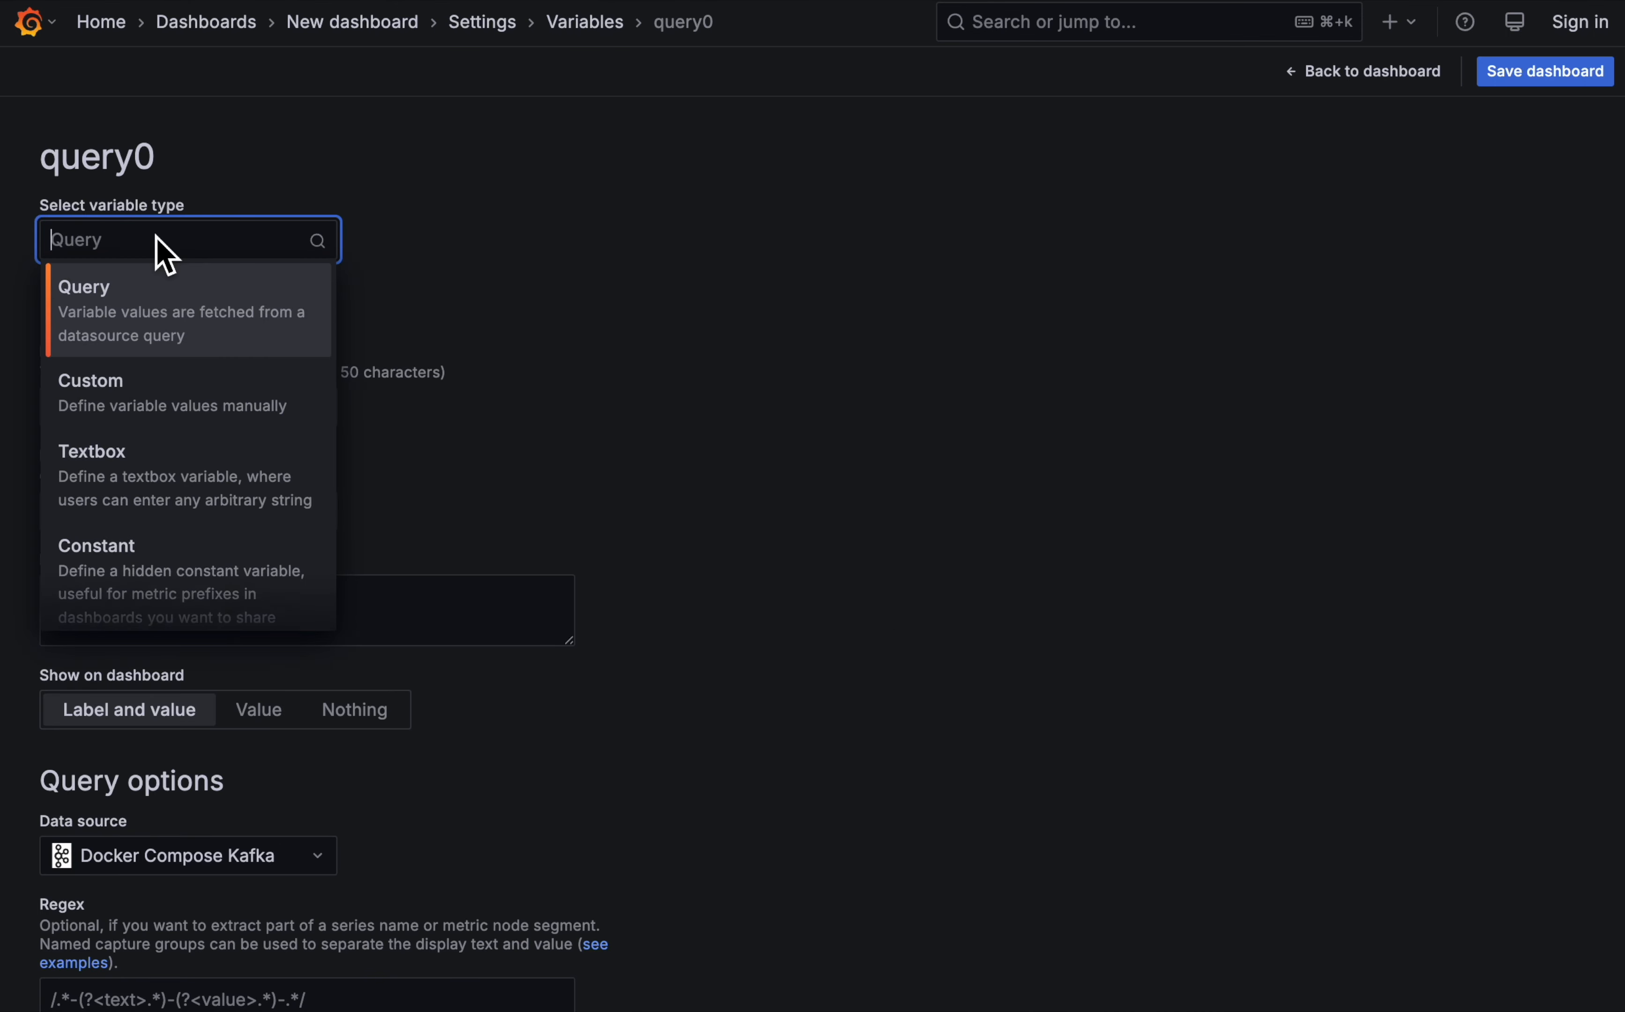
{"action": "left_click", "coordinate": [167, 389]}
{"action": "left_click", "coordinate": [152, 411]}
{"action": "key", "text": "super+a"}
{"action": "type", "text": "sensor"}
- Label the variable "Sensor id" and return to the dashboard
{"action": "left_click", "coordinate": [114, 520]}
{"action": "type", "text": "Senso"}
{"action": "left_click", "coordinate": [919, 683]}
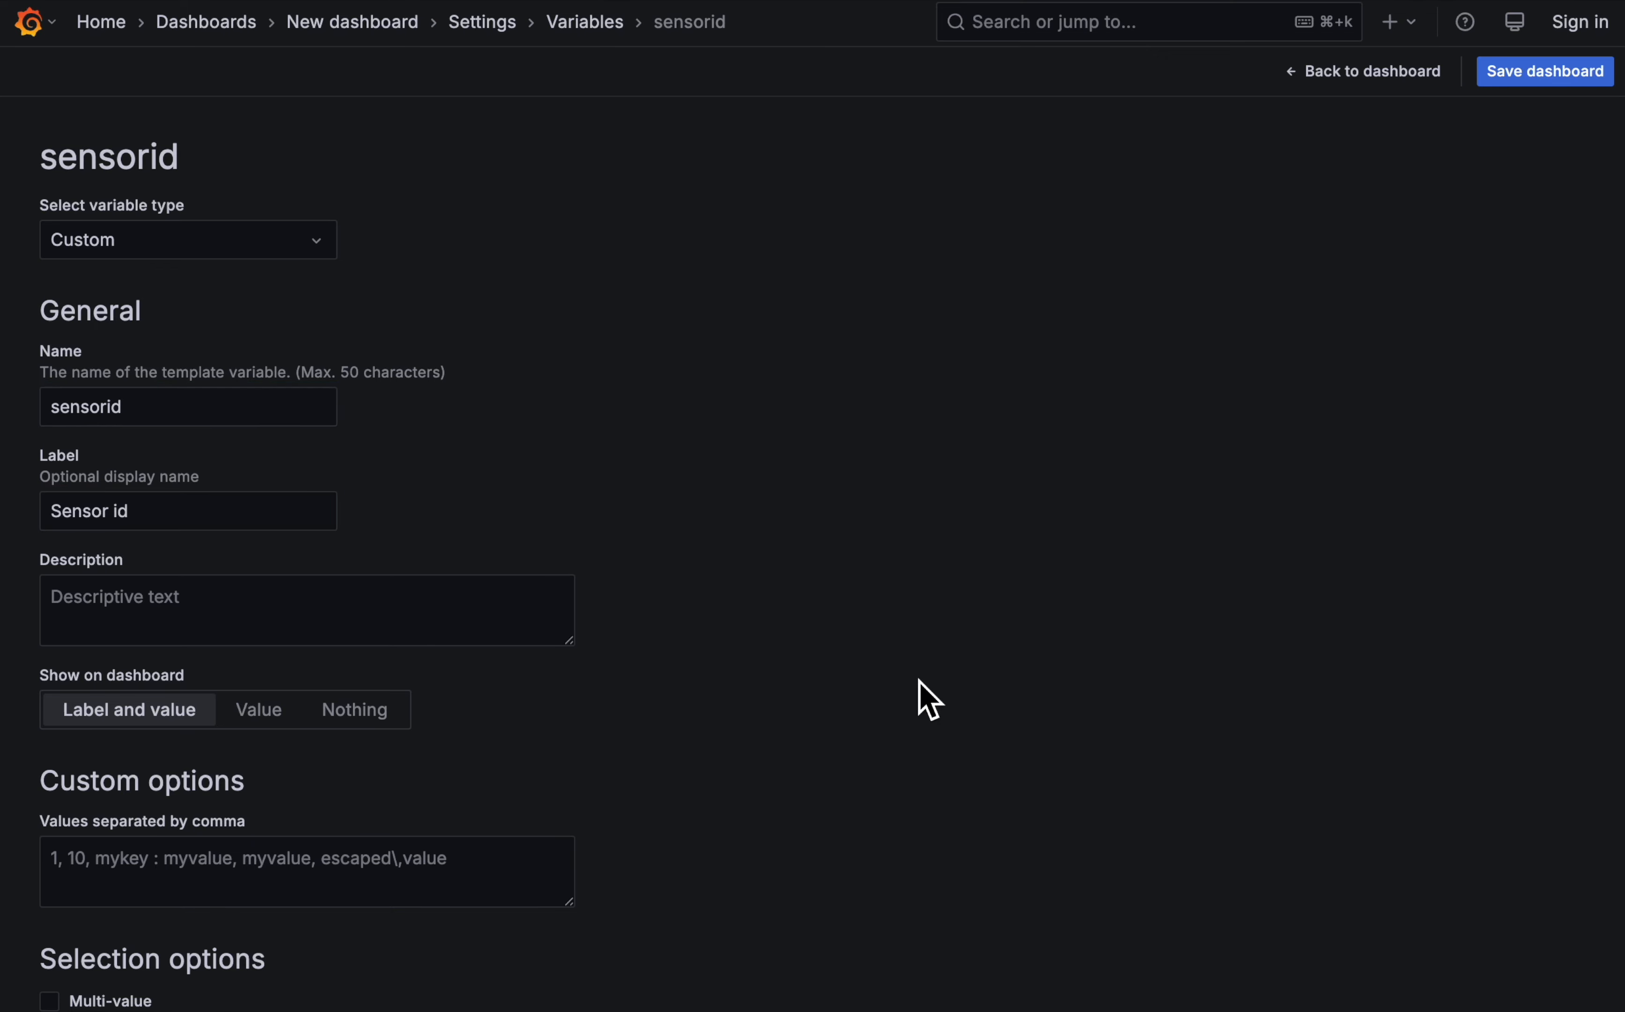
{"action": "scroll", "coordinate": [906, 689], "scroll_direction": "down", "scroll_amount": 5}
{"action": "left_click", "coordinate": [244, 954]}
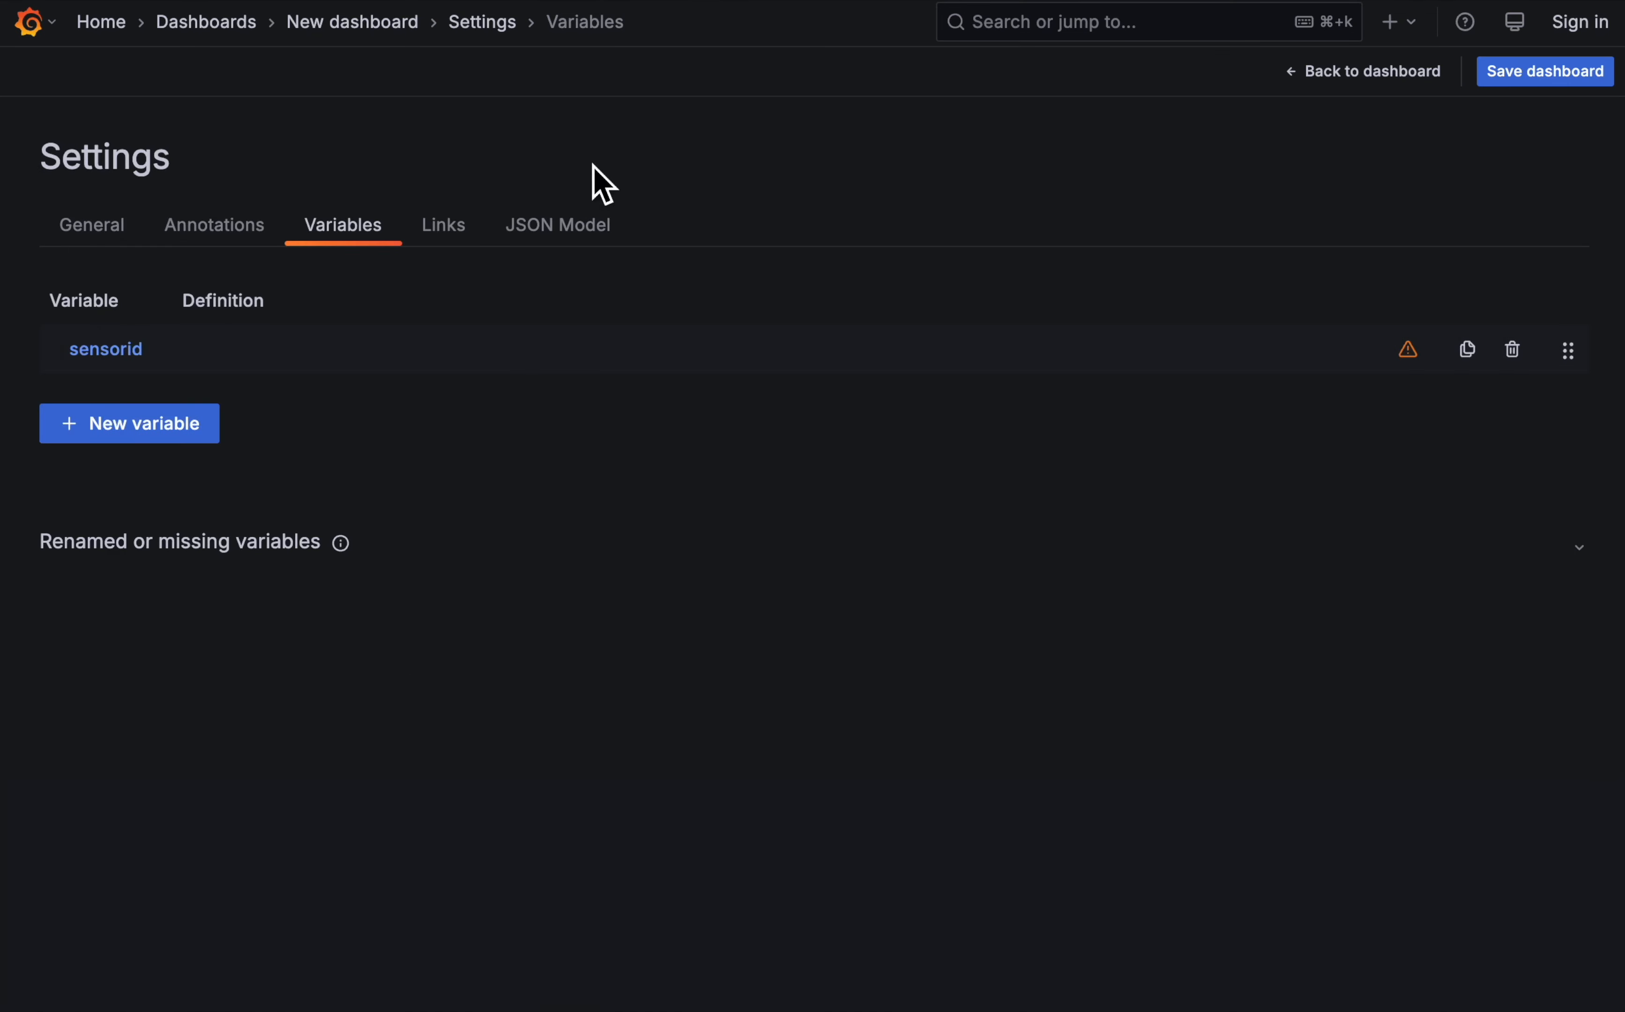
{"action": "left_click", "coordinate": [1382, 74]}
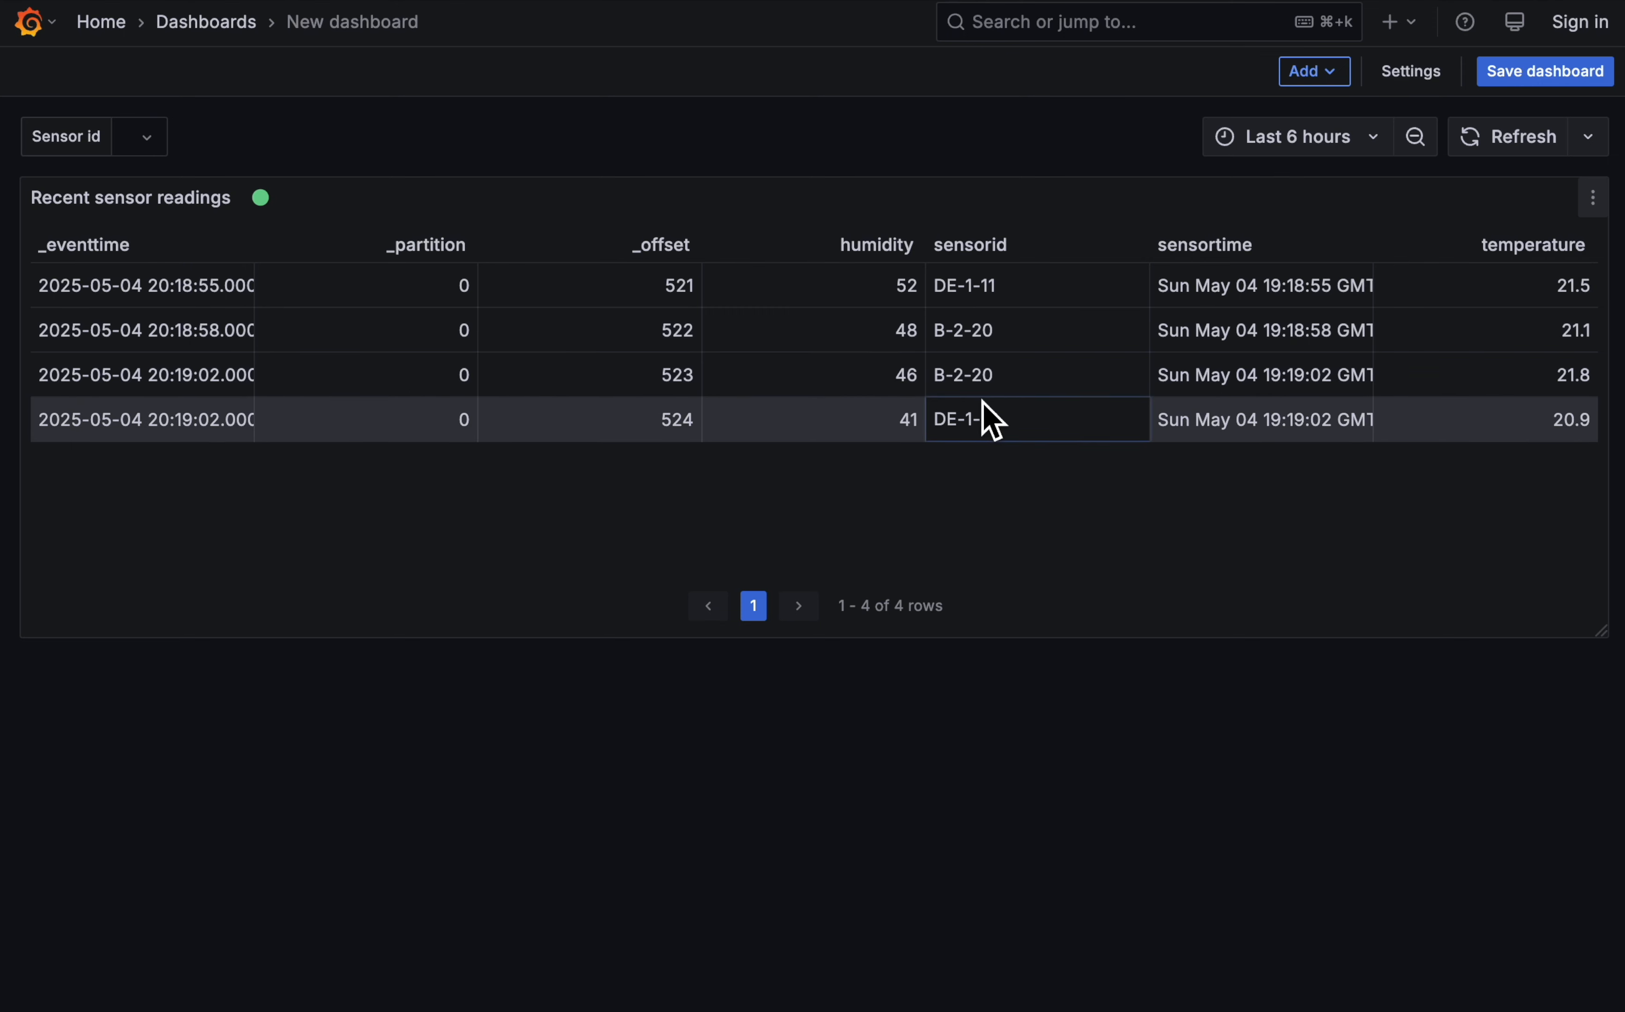
- Set the dashboard's Sensor id variable to the custom value B-2-20
{"action": "left_click", "coordinate": [144, 149]}
{"action": "type", "text": "B-2-20"}
{"action": "key", "text": "Return"}
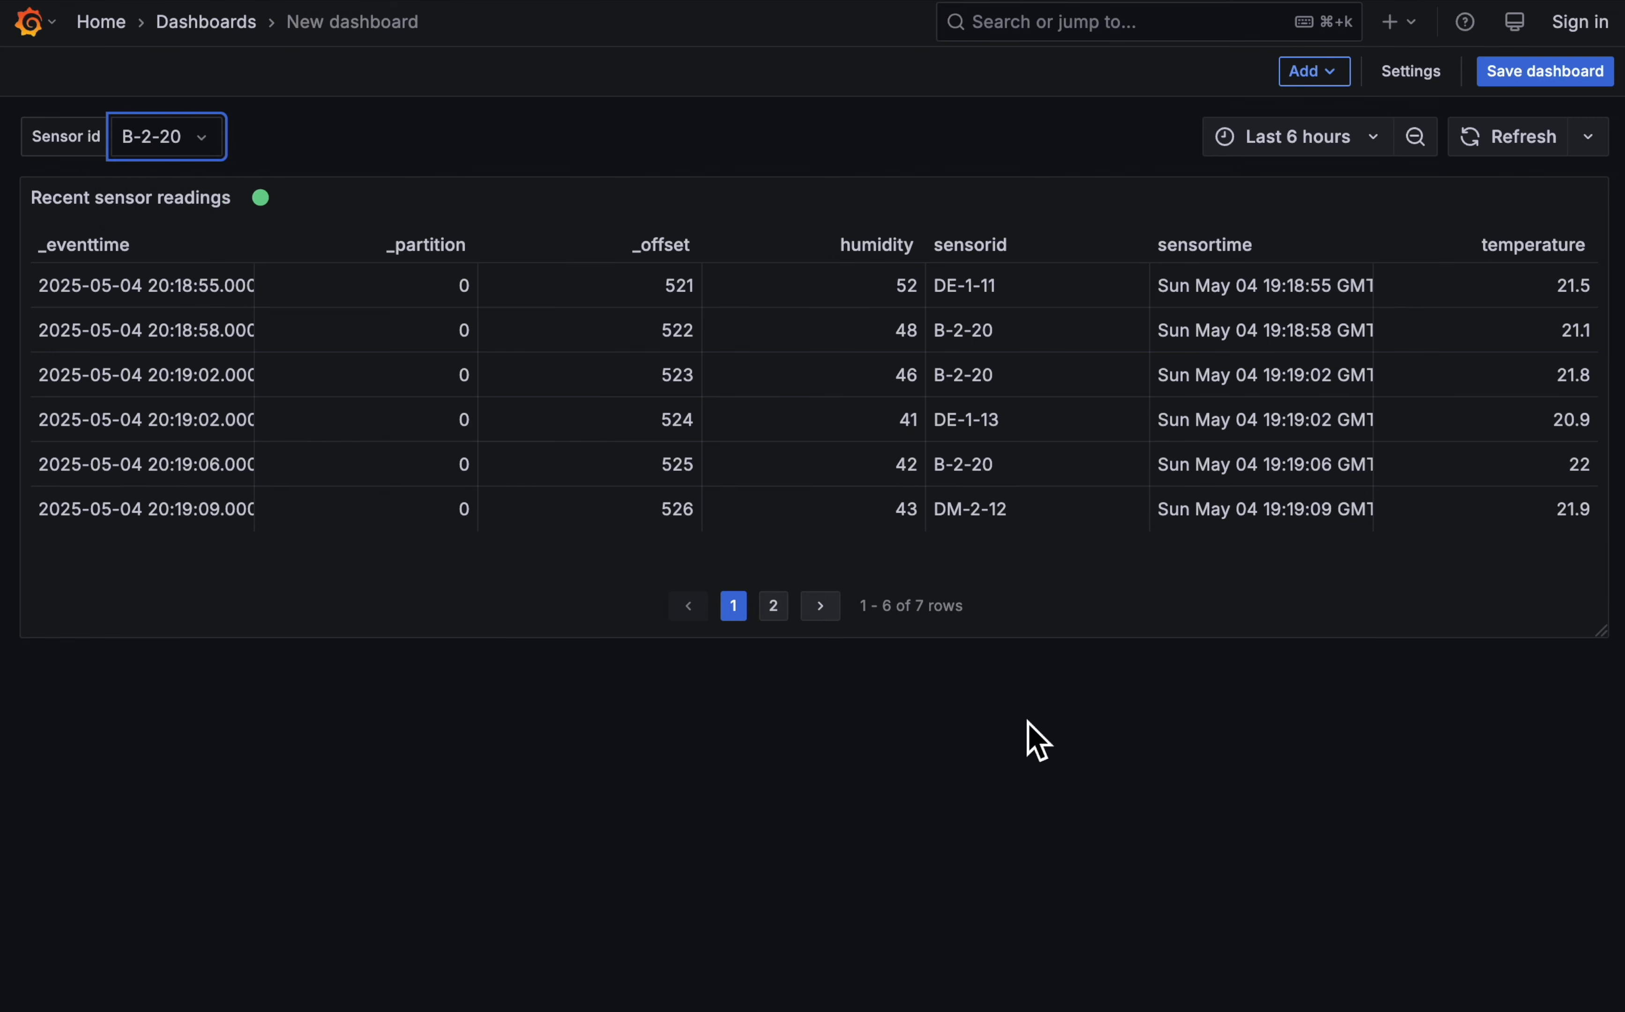
- Add a new visualization to the dashboard and make it a Gauge
{"action": "left_click", "coordinate": [1313, 72]}
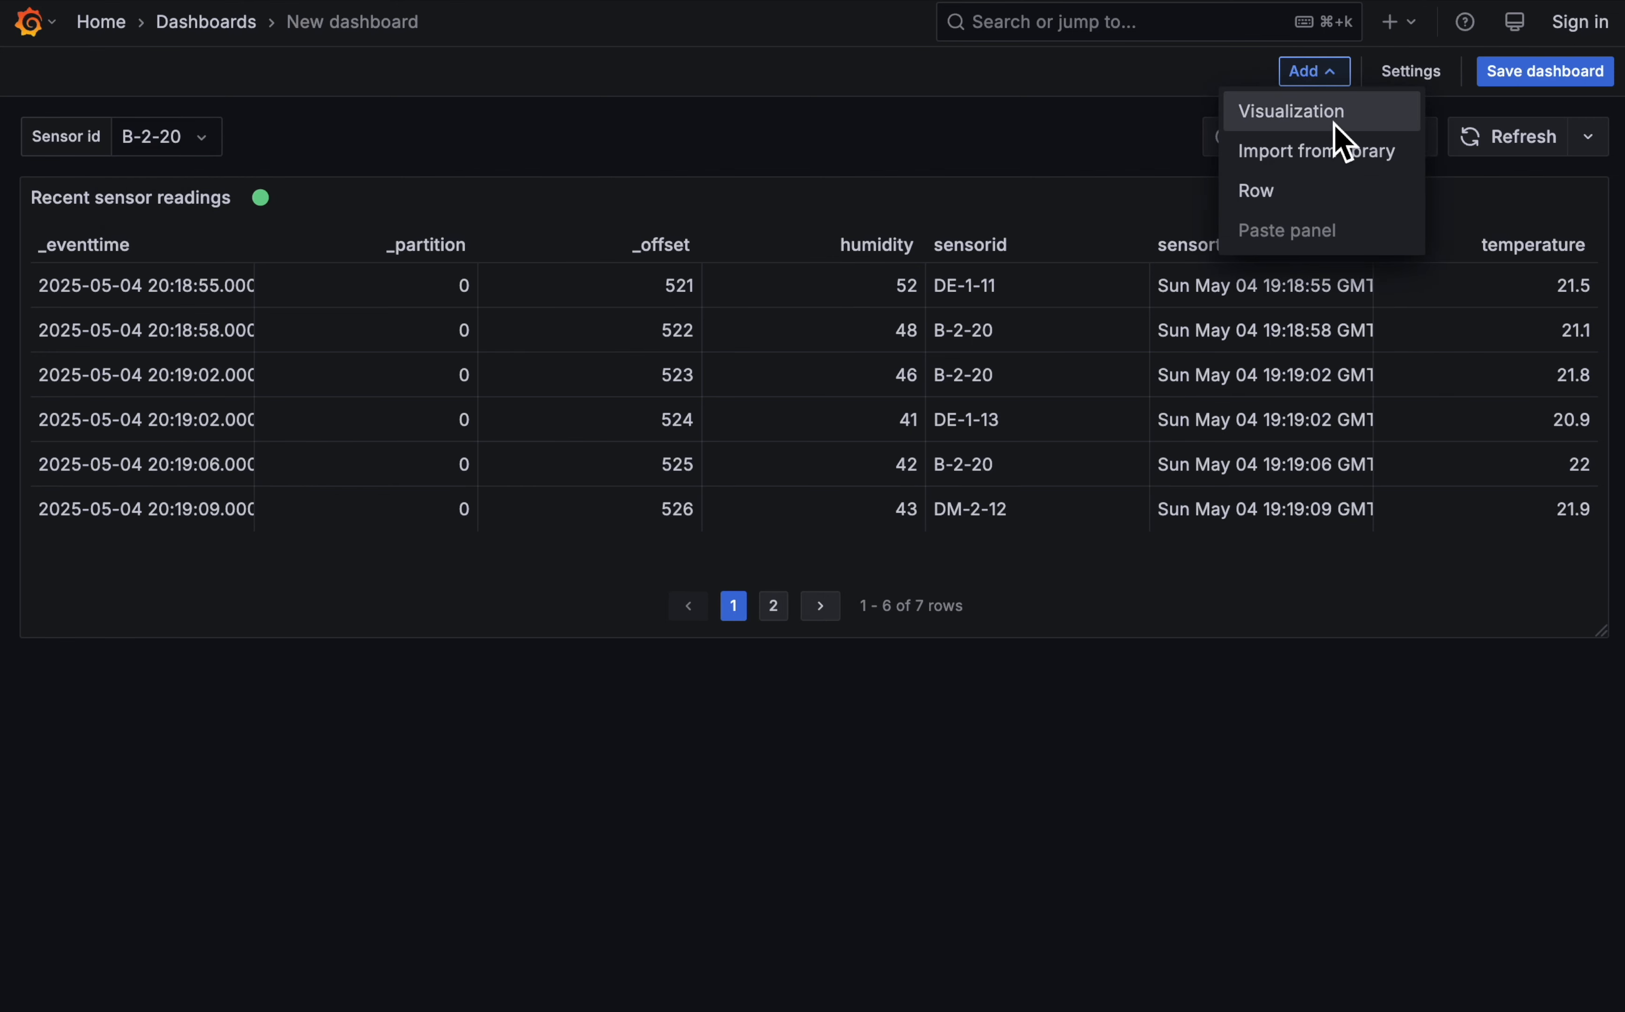
{"action": "left_click", "coordinate": [1335, 112]}
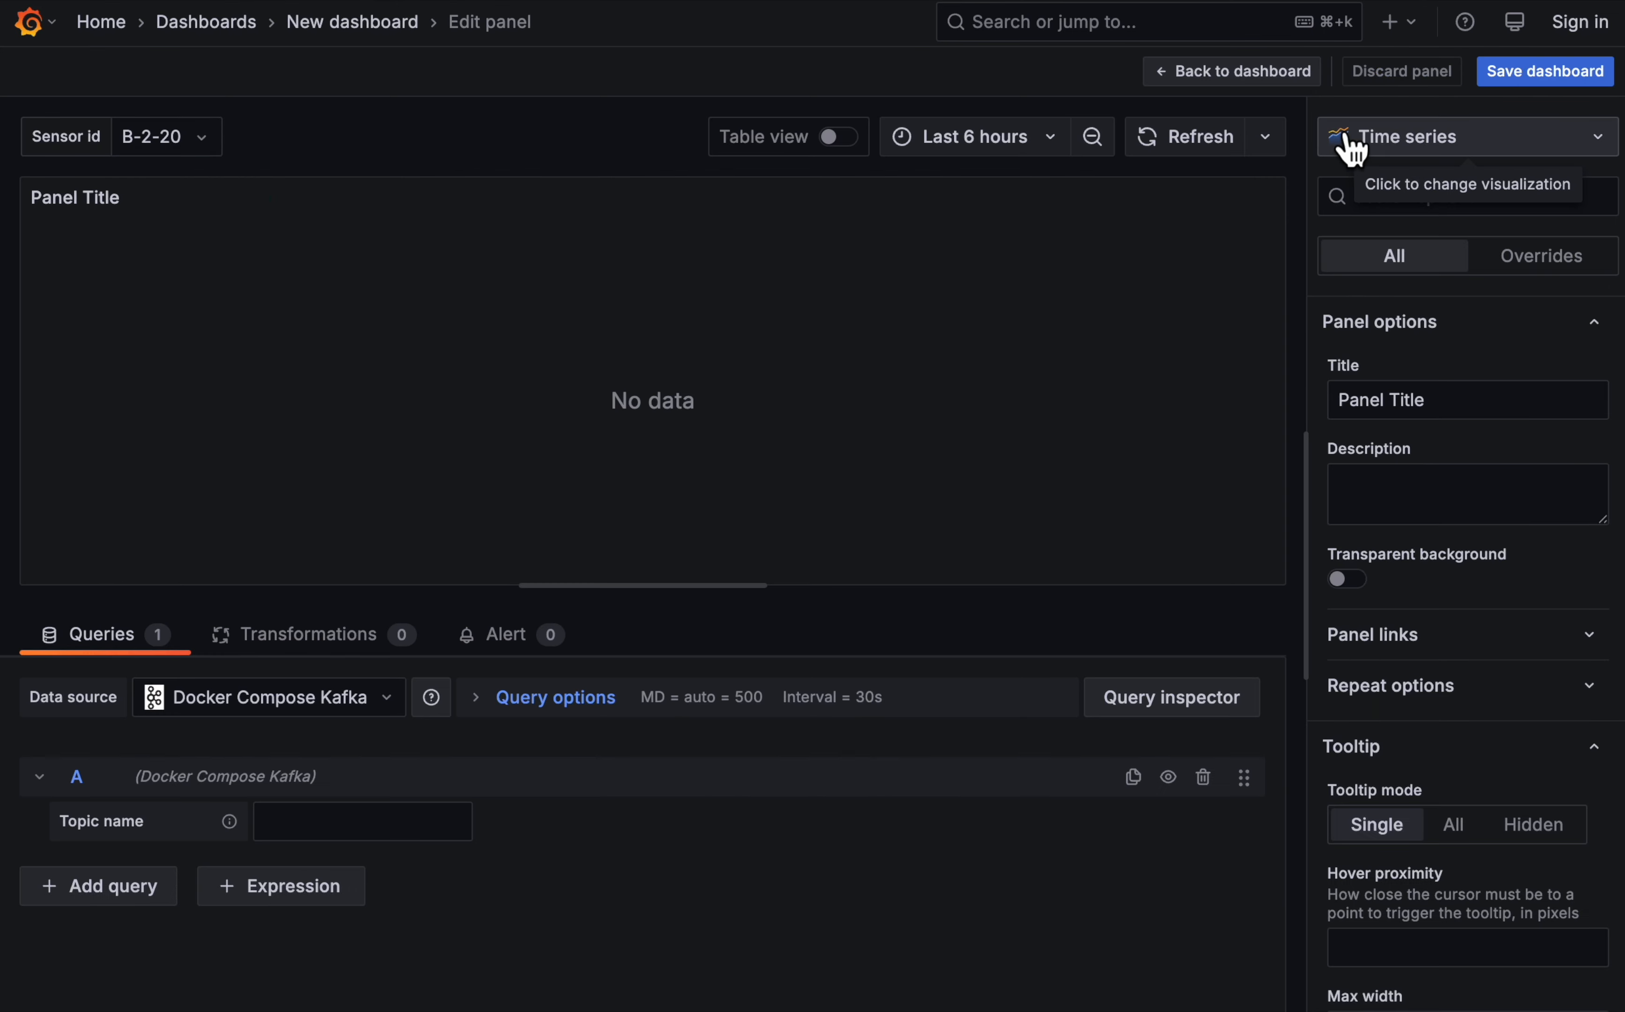
{"action": "left_click", "coordinate": [1497, 147]}
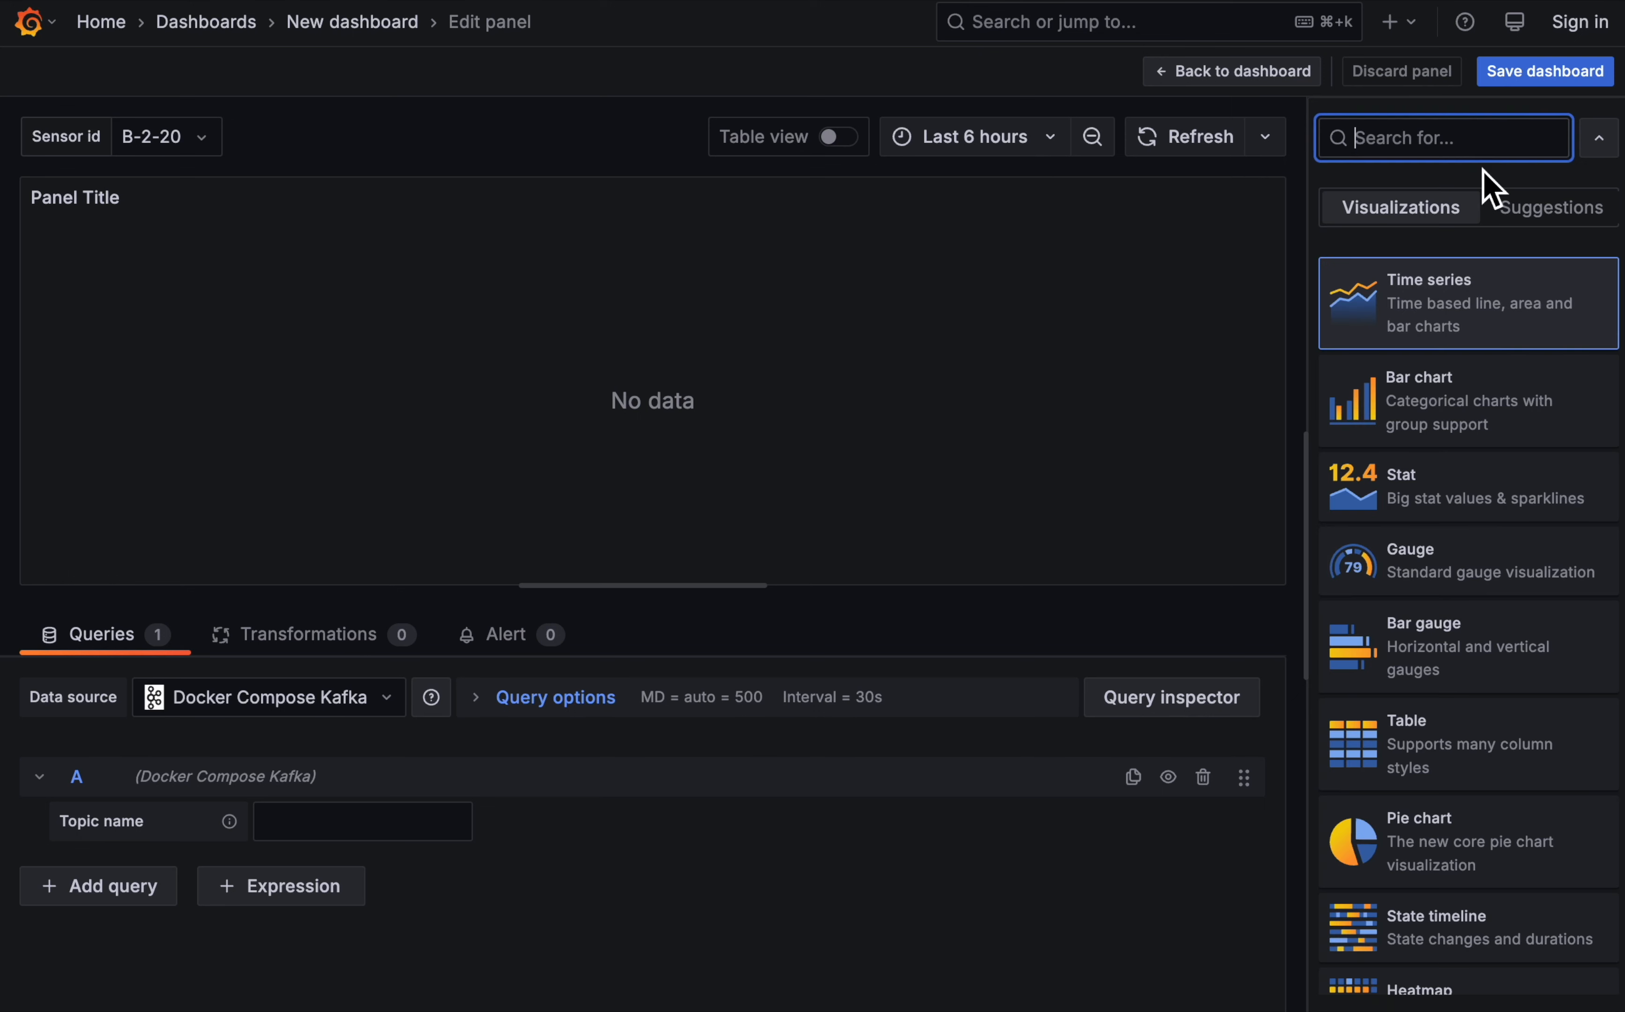
{"action": "left_click", "coordinate": [1445, 563]}
- Set the gauge's data source to -- Dashboard -- with Recent sensor readings as the source panel
{"action": "left_click", "coordinate": [375, 699]}
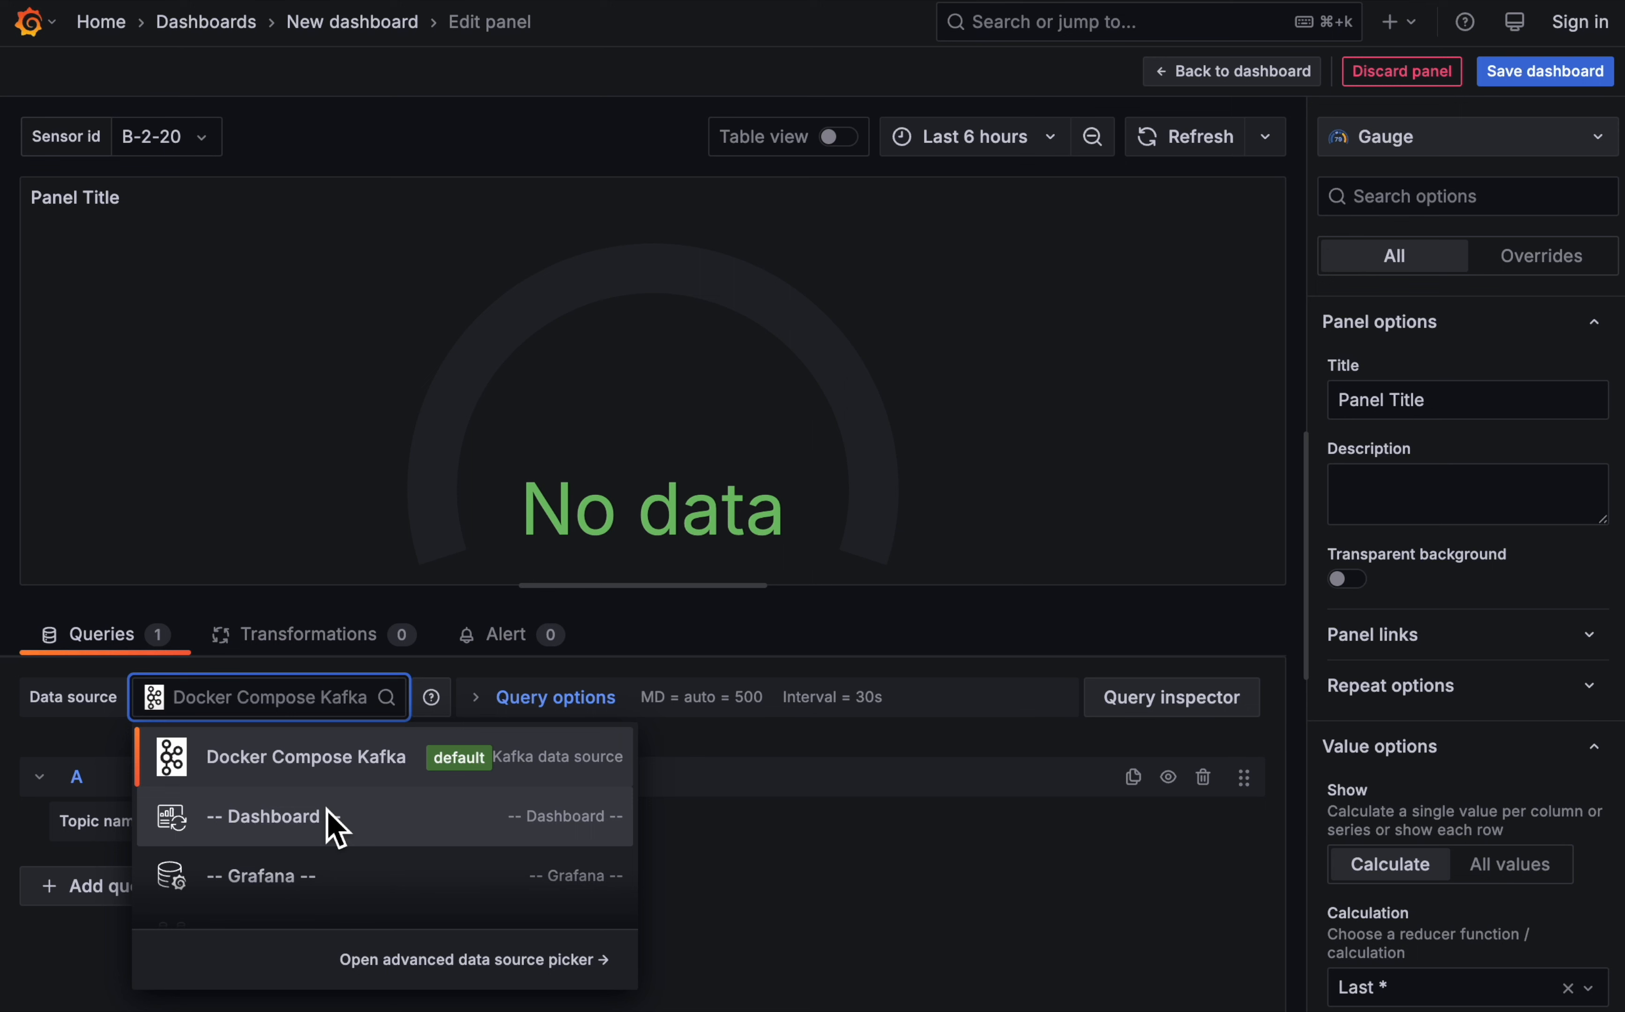
{"action": "left_click", "coordinate": [316, 826]}
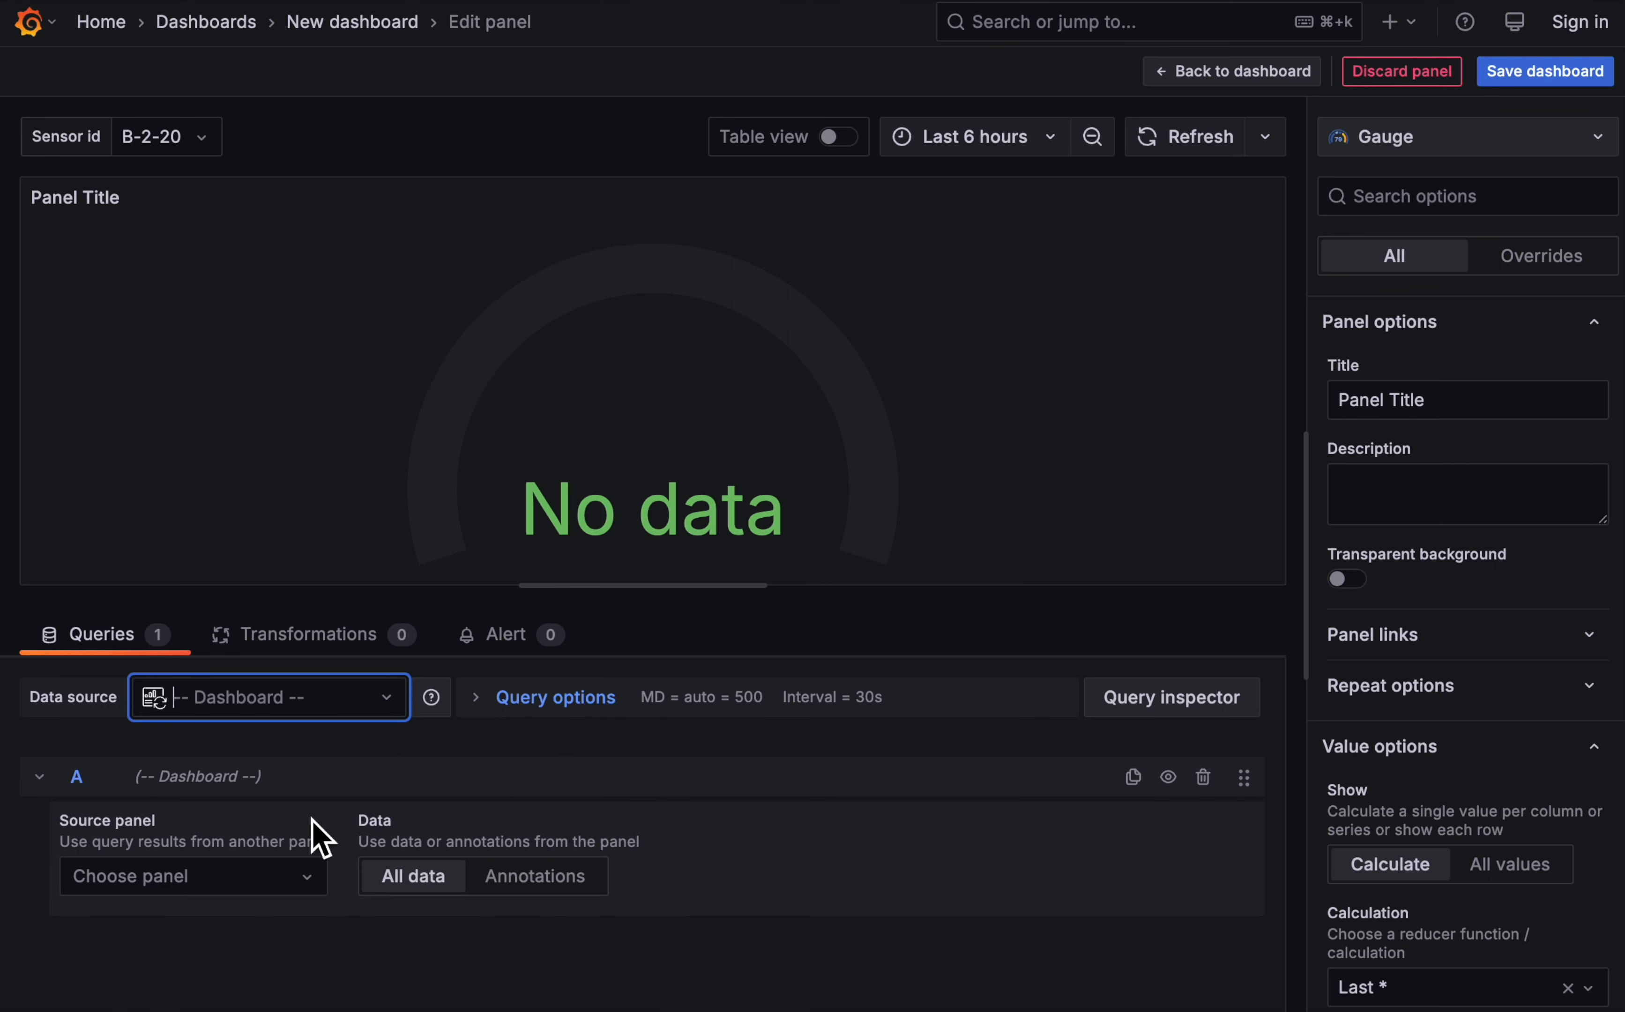
{"action": "left_click", "coordinate": [289, 883]}
{"action": "left_click", "coordinate": [169, 963]}
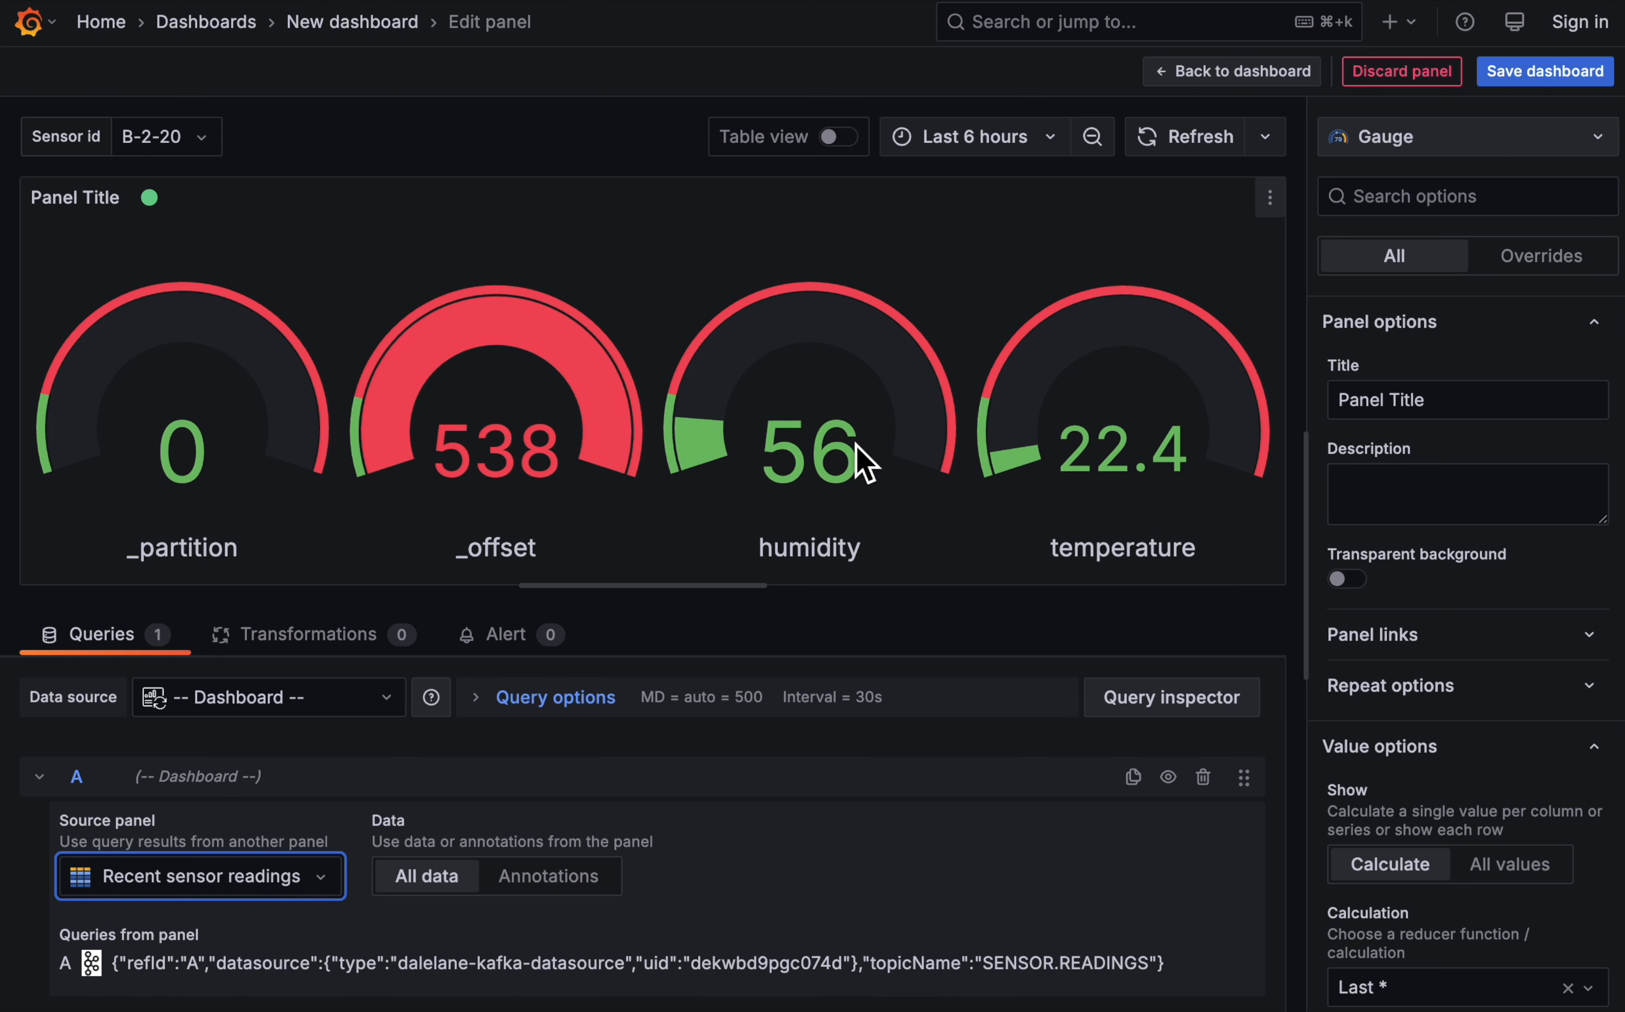
- Add a Filter data by values transformation to the gauge panel
{"action": "left_click", "coordinate": [345, 634]}
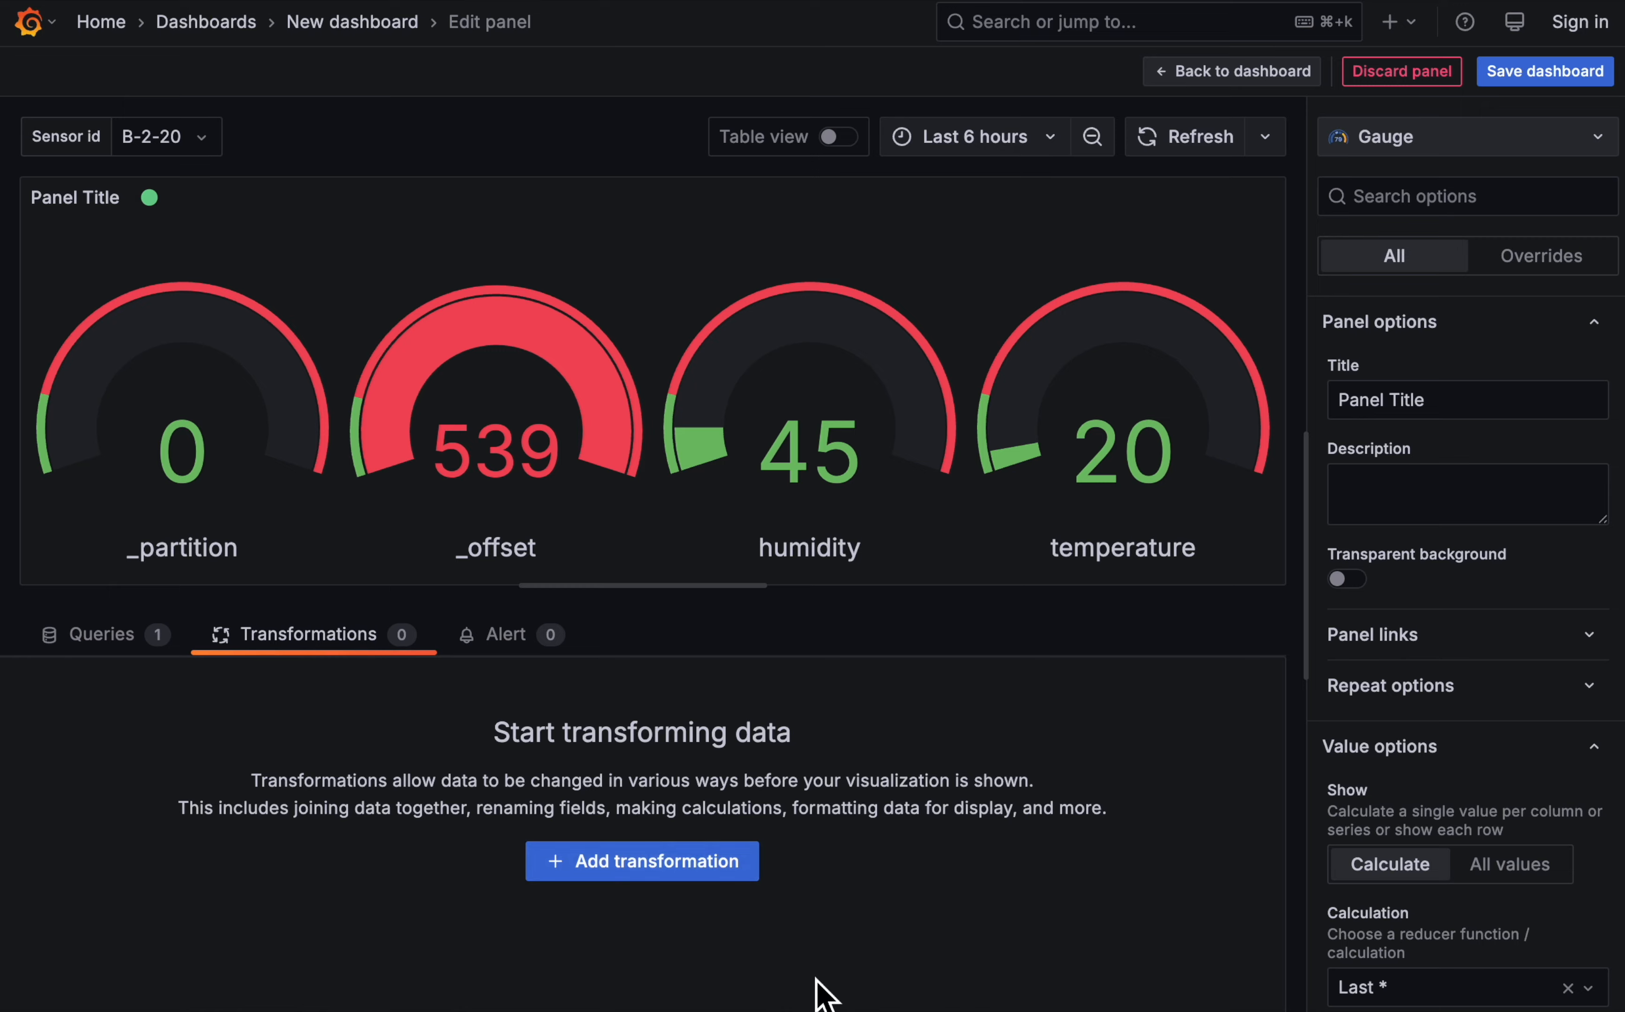
{"action": "left_click", "coordinate": [723, 869]}
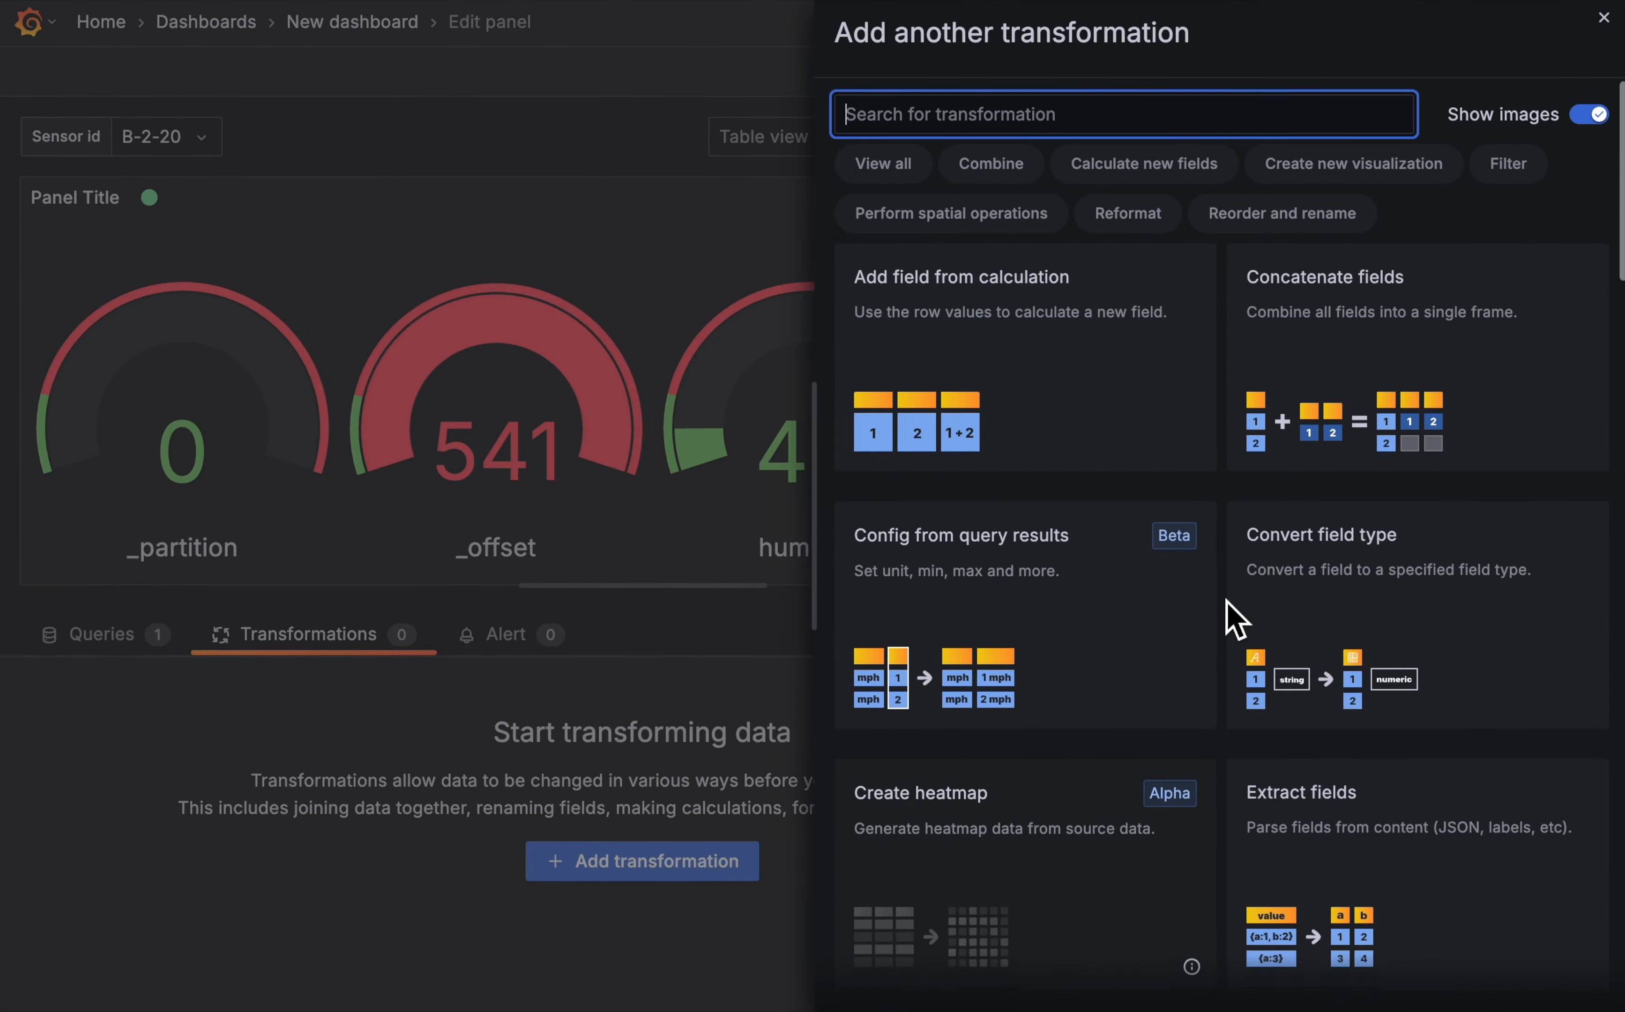
{"action": "scroll", "coordinate": [1226, 601], "scroll_direction": "down", "scroll_amount": 10}
{"action": "left_click", "coordinate": [1378, 367]}
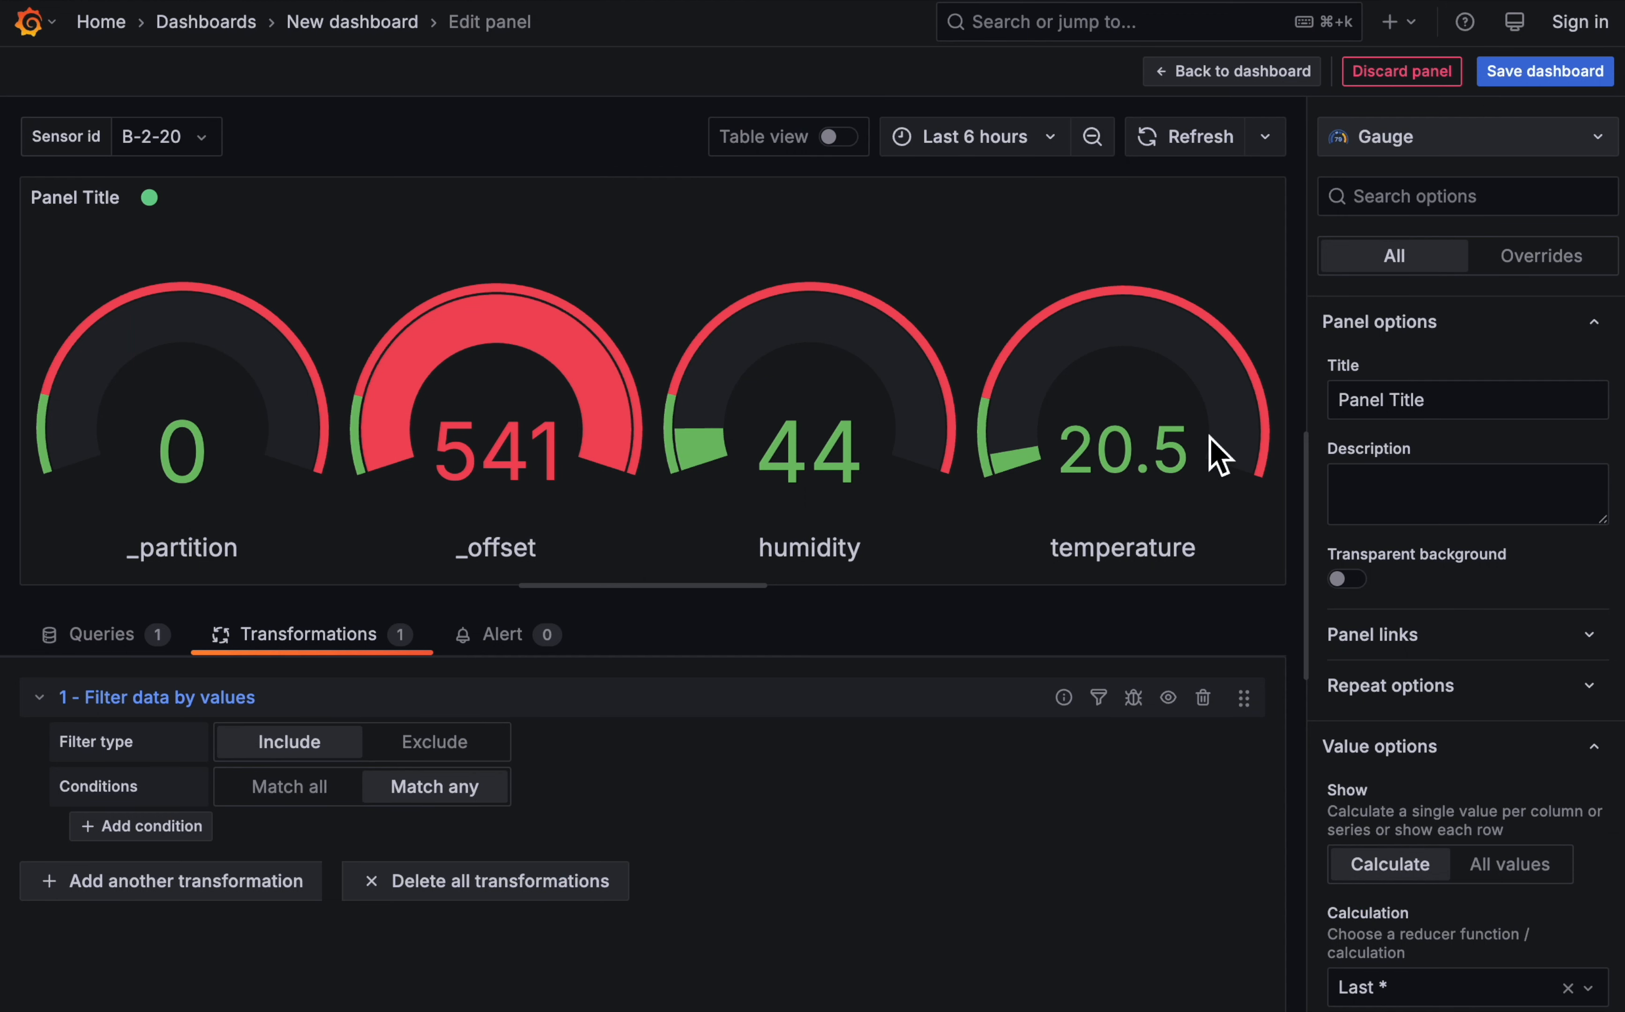
- Add a filter condition that includes rows where sensorid is equal to the dashboard variable ${sensorid}
{"action": "left_click", "coordinate": [201, 827]}
{"action": "left_click", "coordinate": [455, 838]}
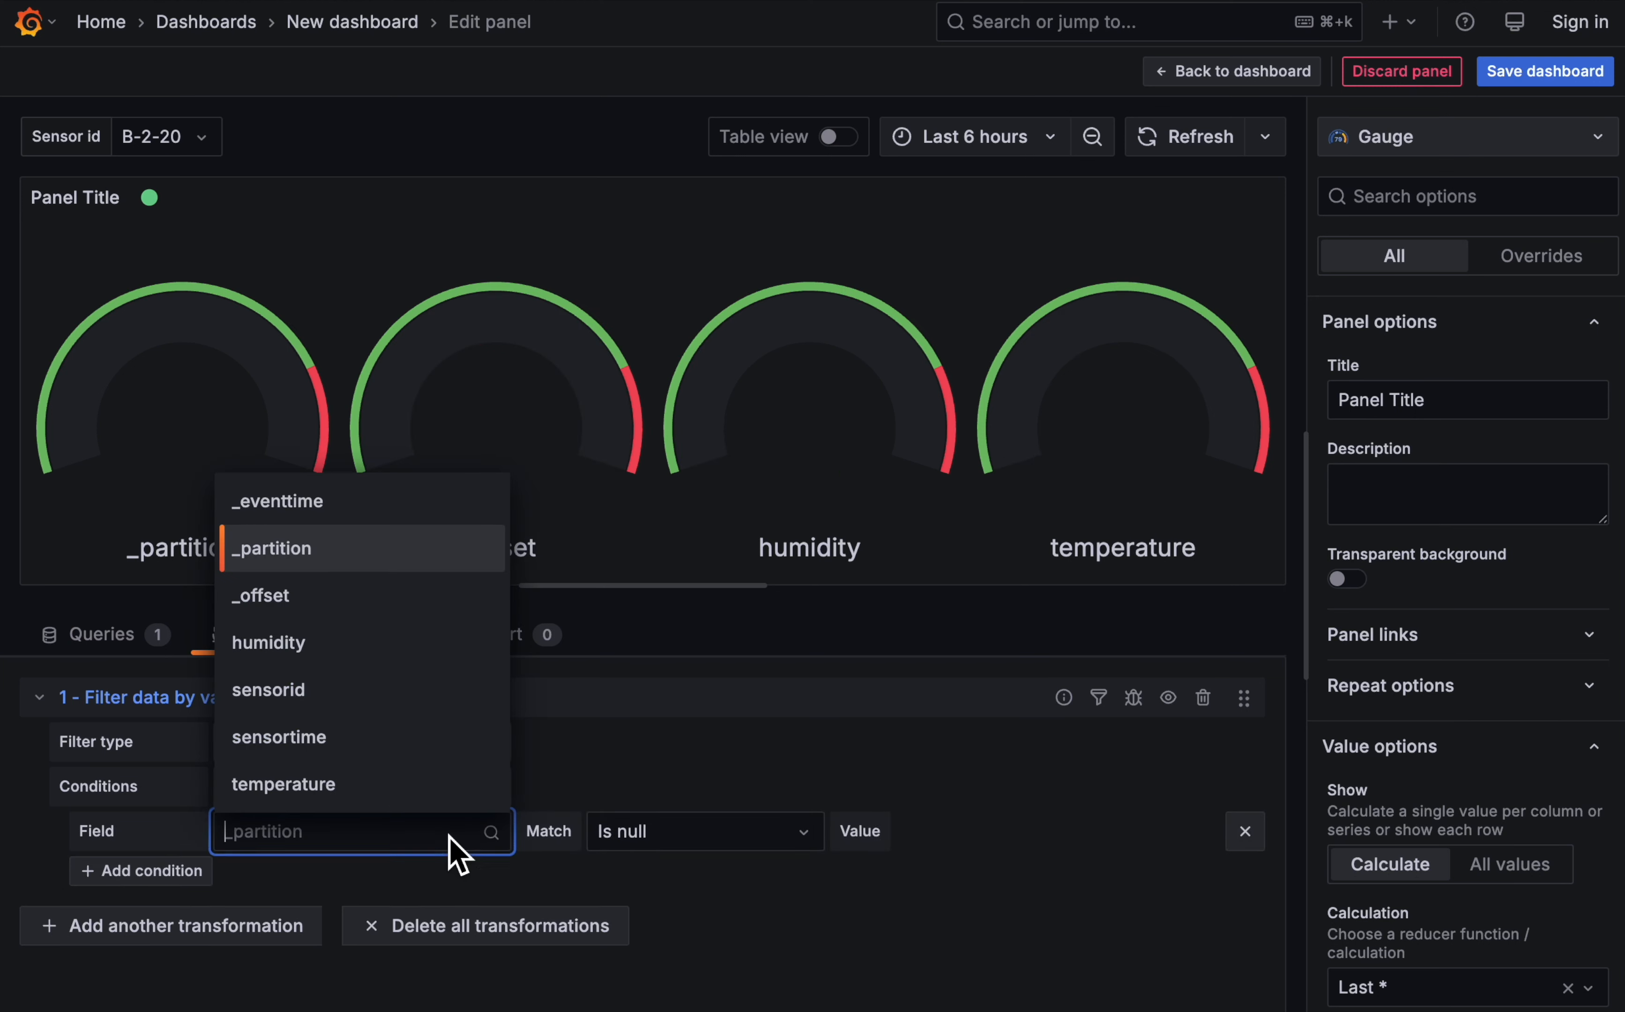
{"action": "left_click", "coordinate": [378, 688]}
{"action": "left_click", "coordinate": [669, 833]}
{"action": "left_click", "coordinate": [696, 700]}
{"action": "left_click", "coordinate": [1020, 833]}
{"action": "type", "text": "$"}
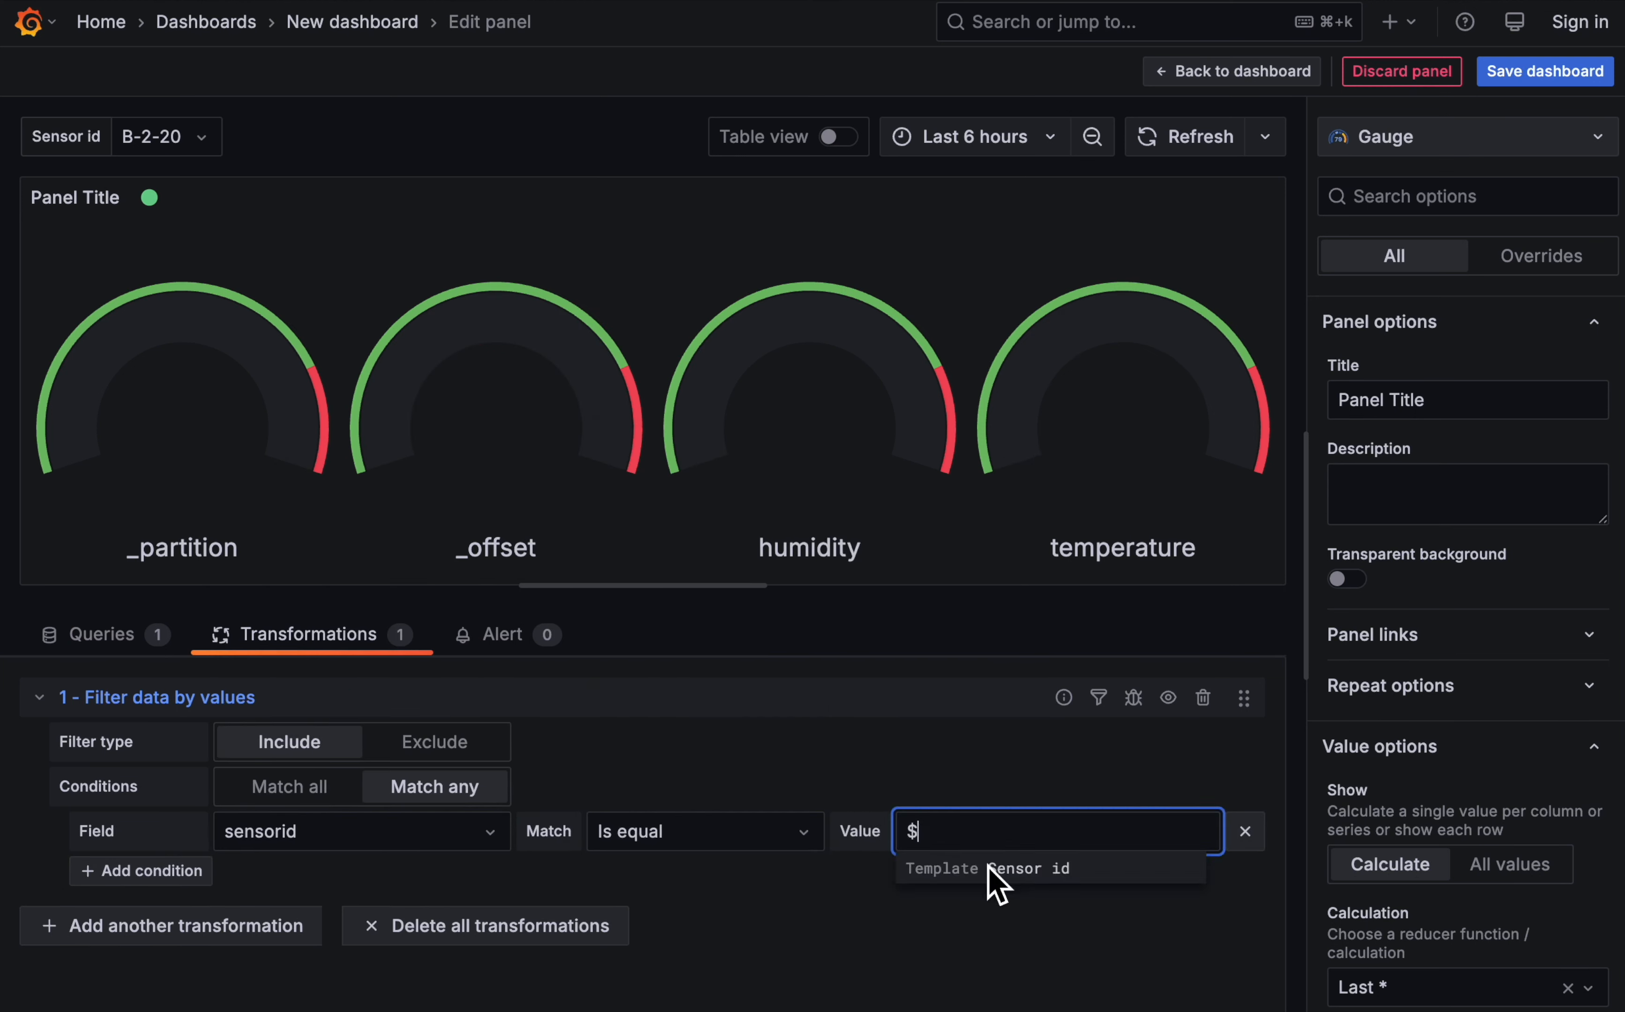
{"action": "left_click", "coordinate": [989, 867]}
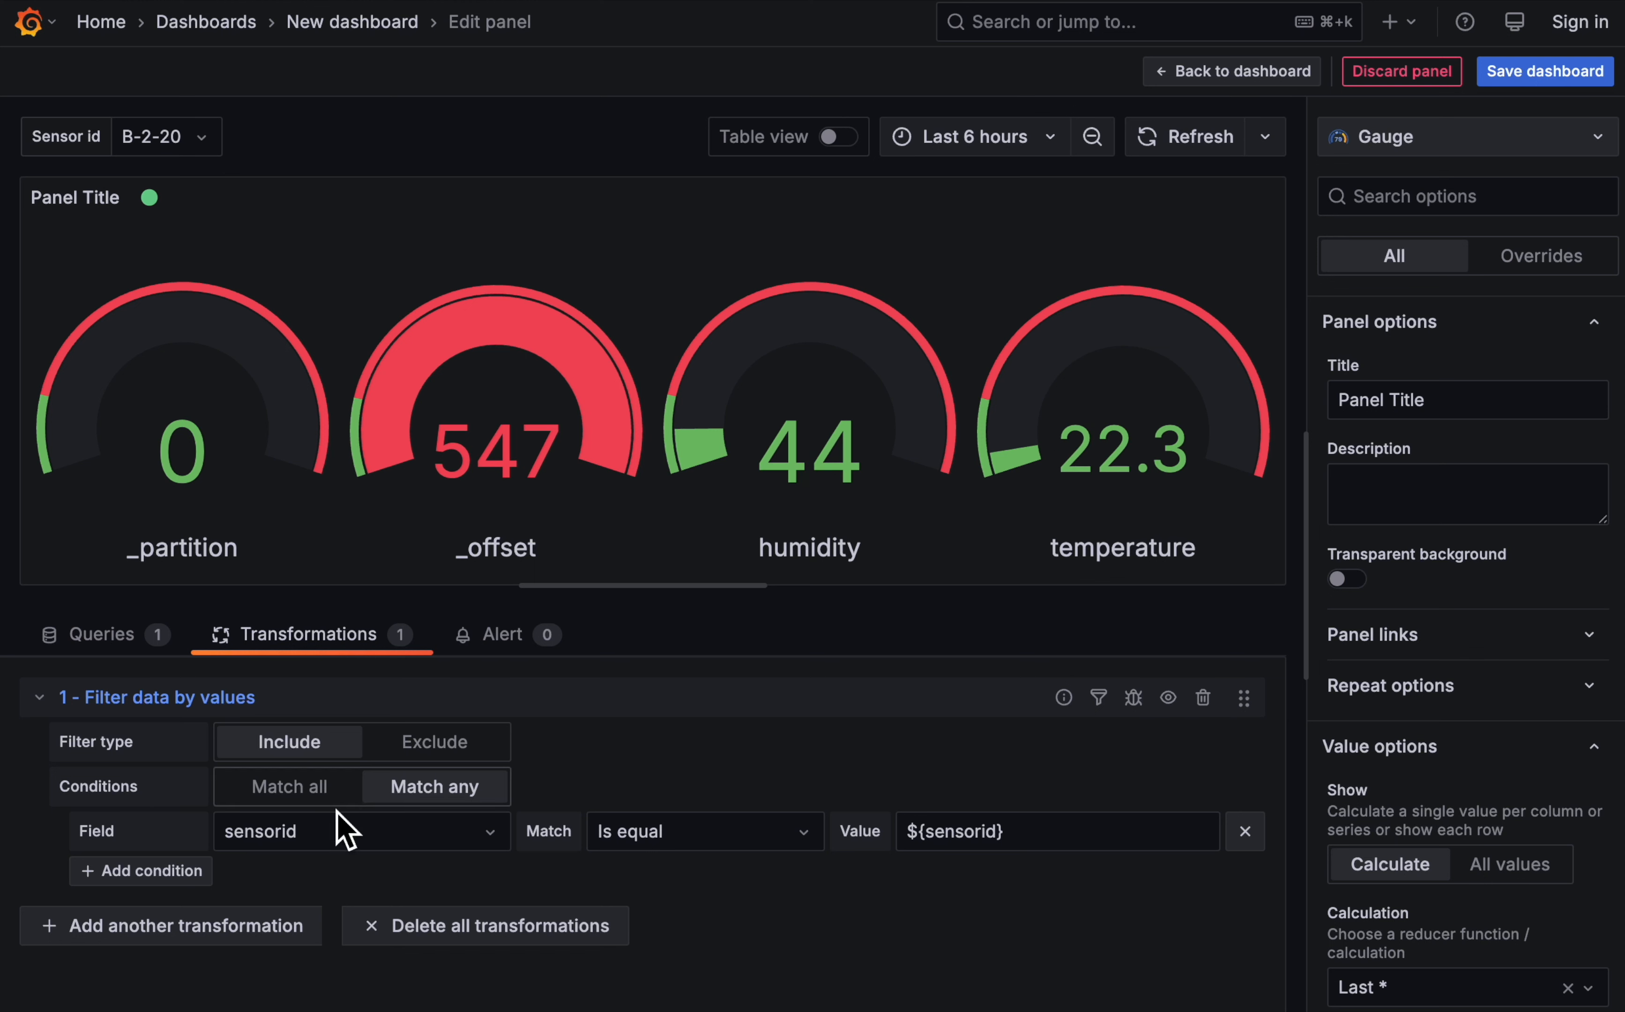
- Add a Filter fields by name transformation that excludes the _partition, _offset and sensorid fields
{"action": "left_click", "coordinate": [226, 921]}
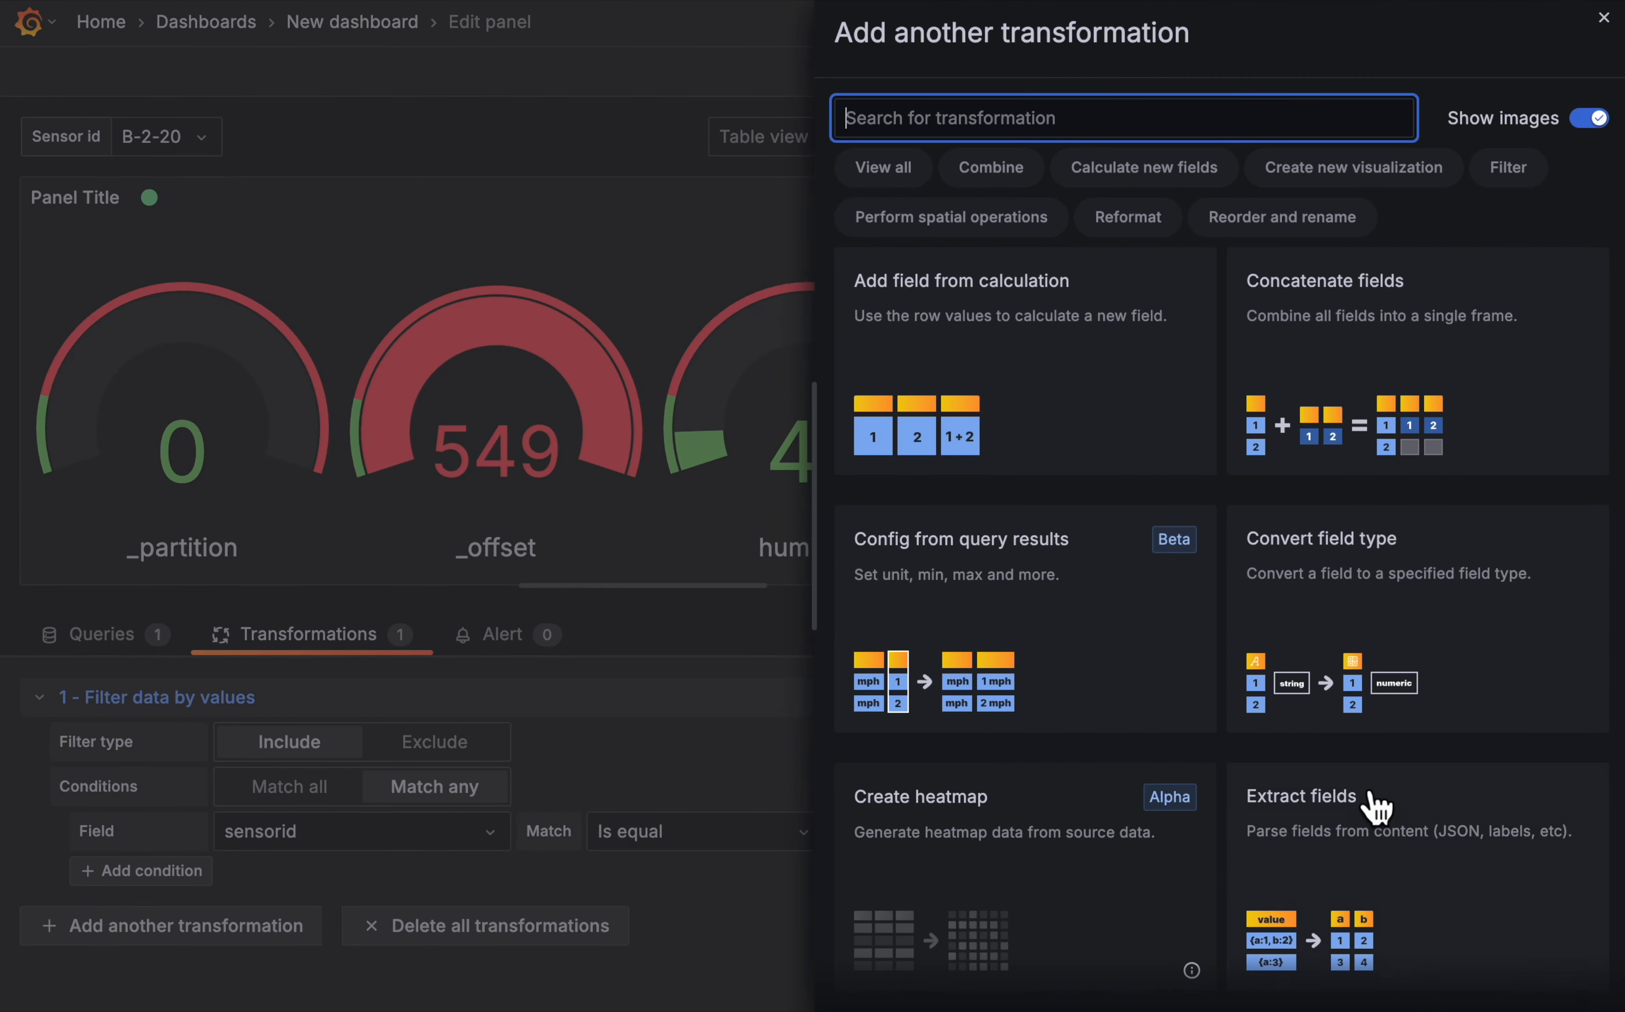
{"action": "scroll", "coordinate": [1275, 803], "scroll_direction": "down", "scroll_amount": 8}
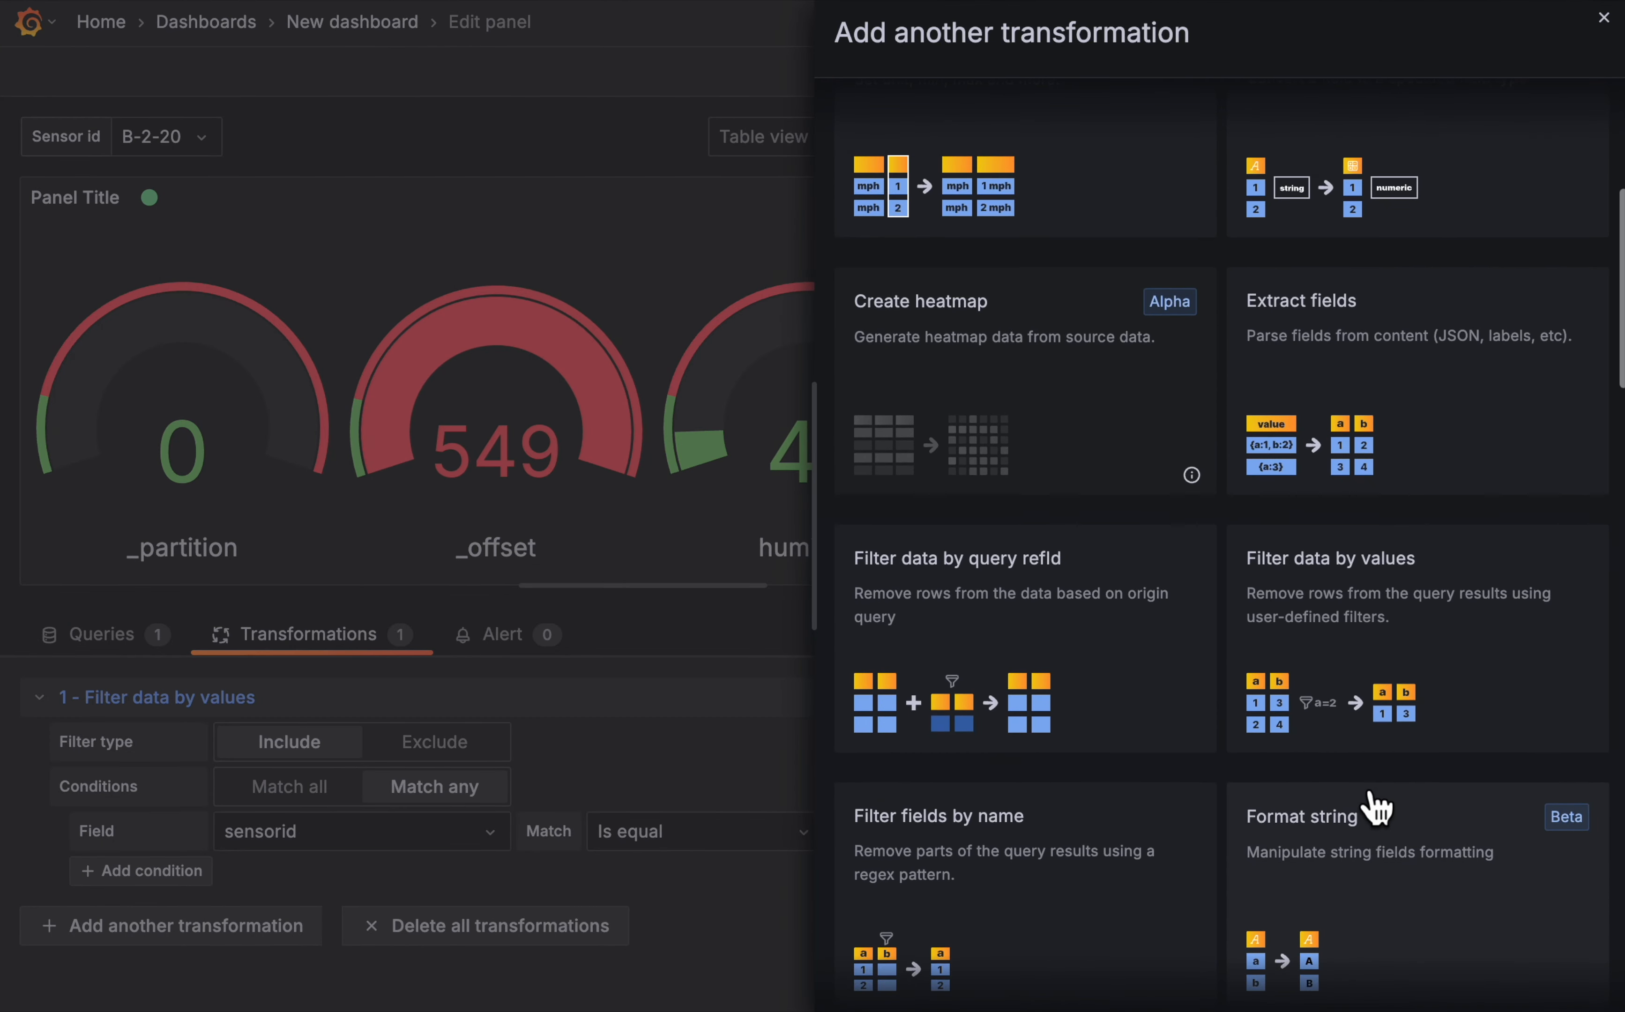
{"action": "scroll", "coordinate": [1339, 810], "scroll_direction": "down", "scroll_amount": 5}
{"action": "left_click", "coordinate": [1054, 559]}
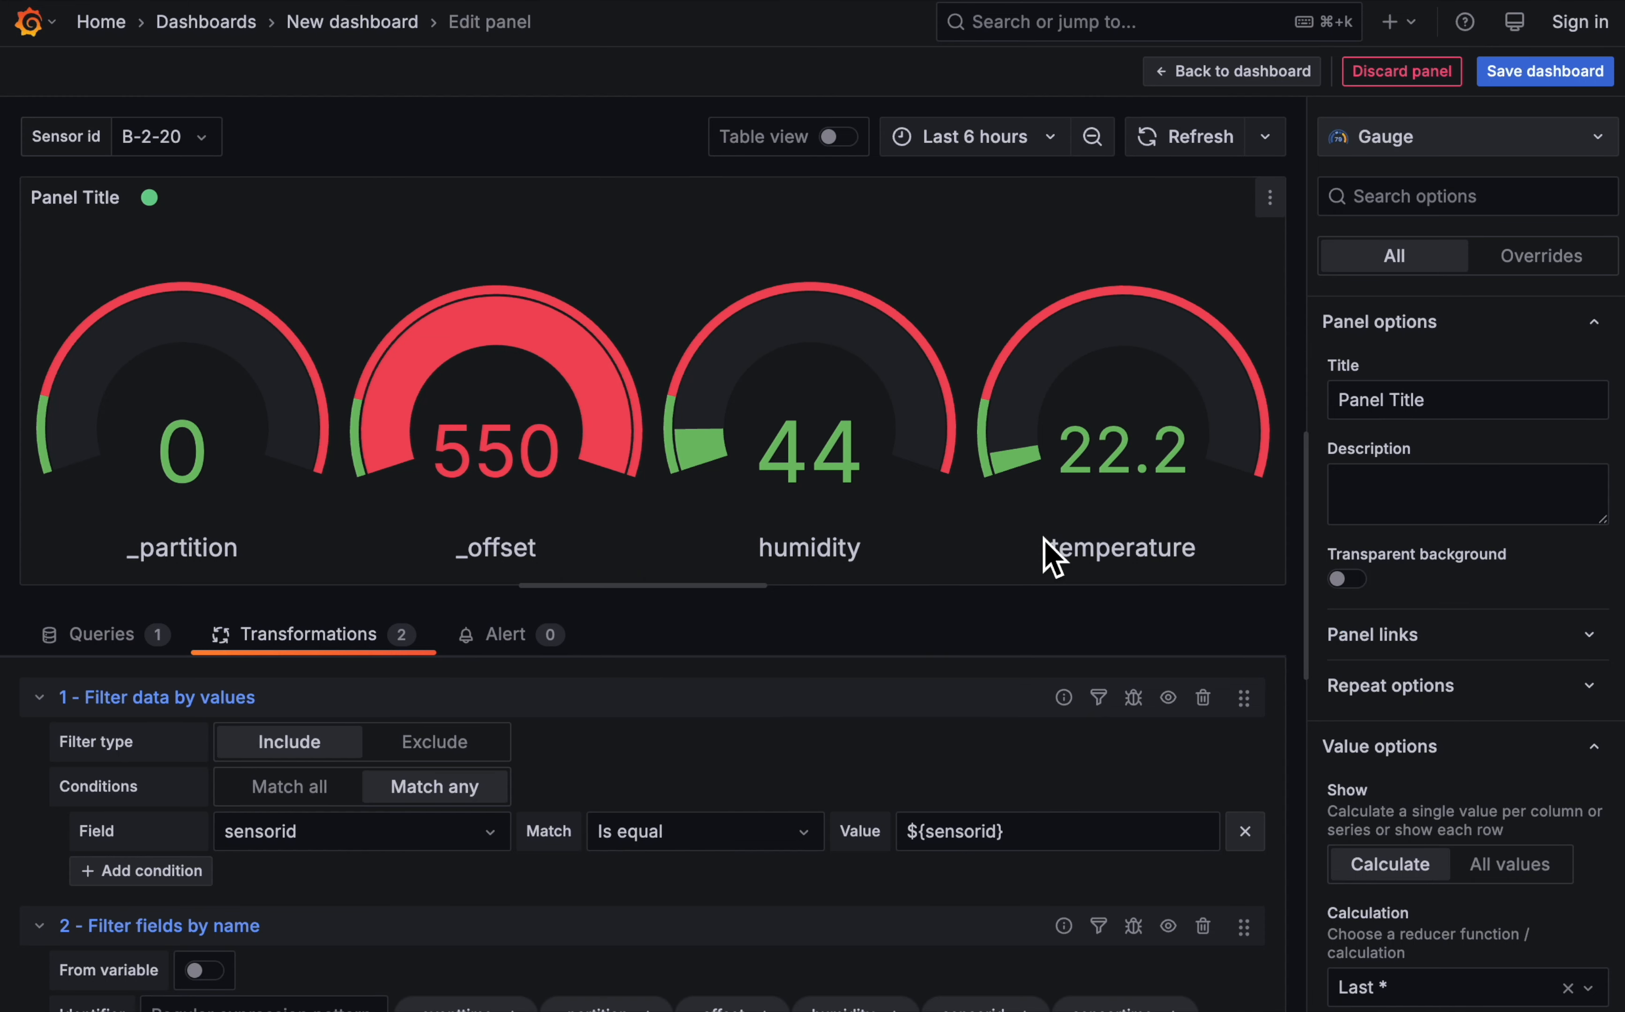
{"action": "scroll", "coordinate": [823, 870], "scroll_direction": "down", "scroll_amount": 2}
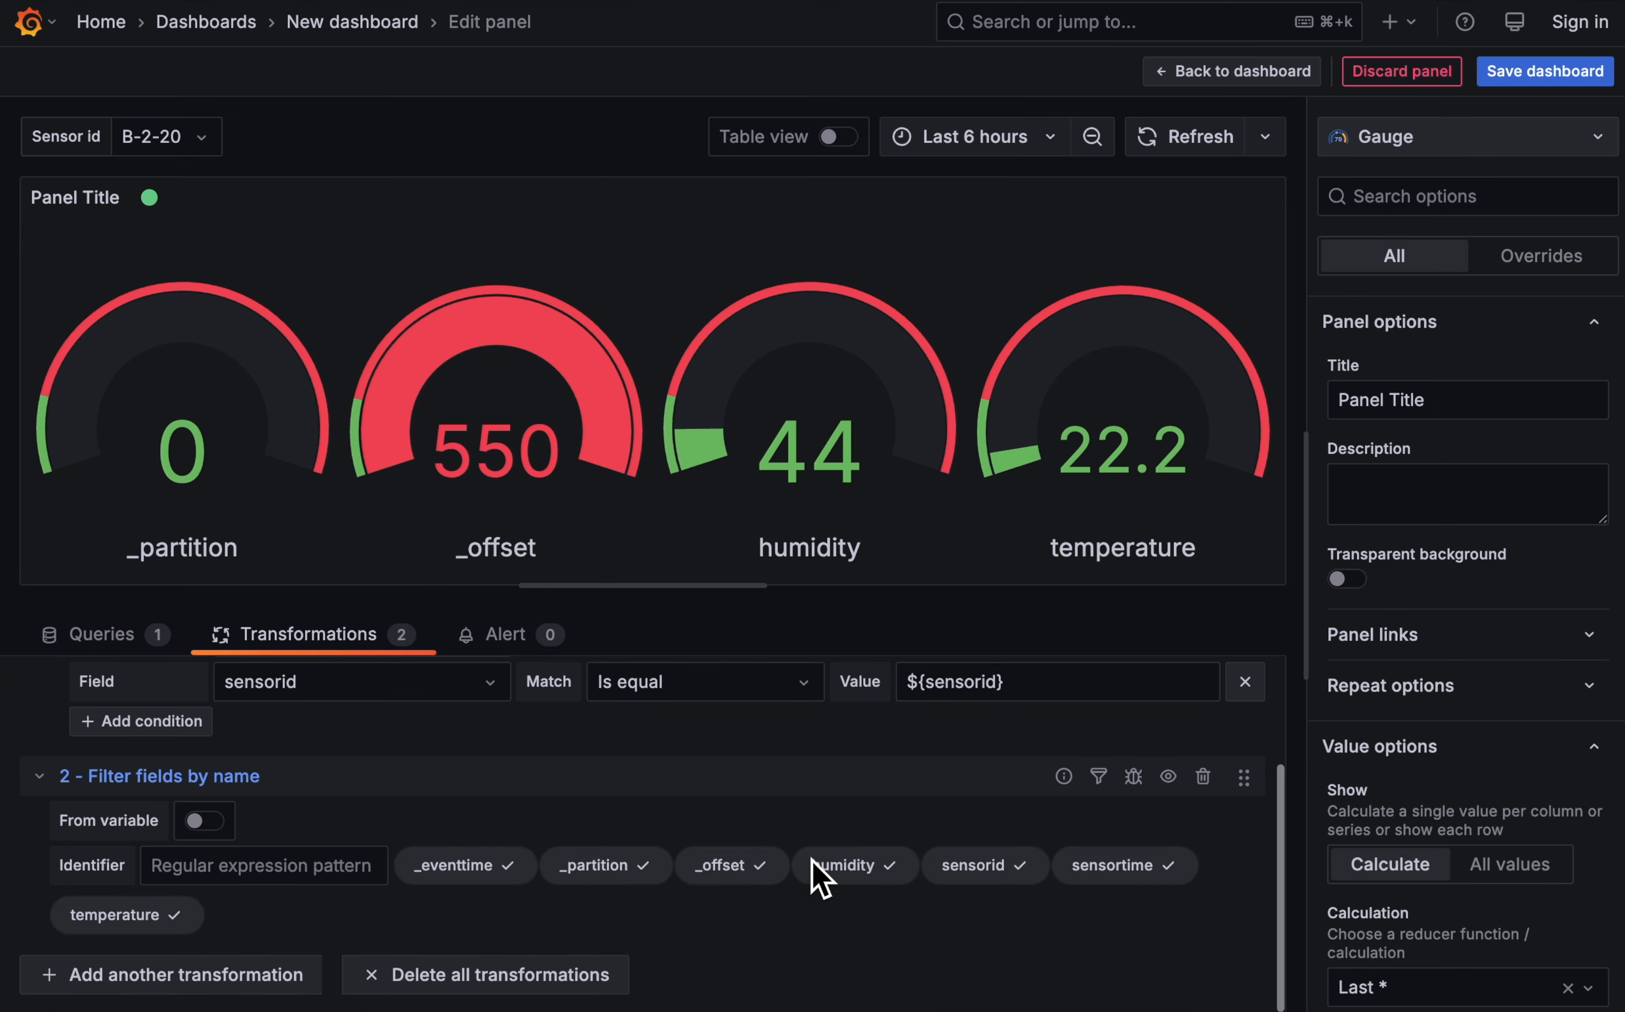
{"action": "left_click", "coordinate": [621, 870]}
{"action": "left_click", "coordinate": [736, 881]}
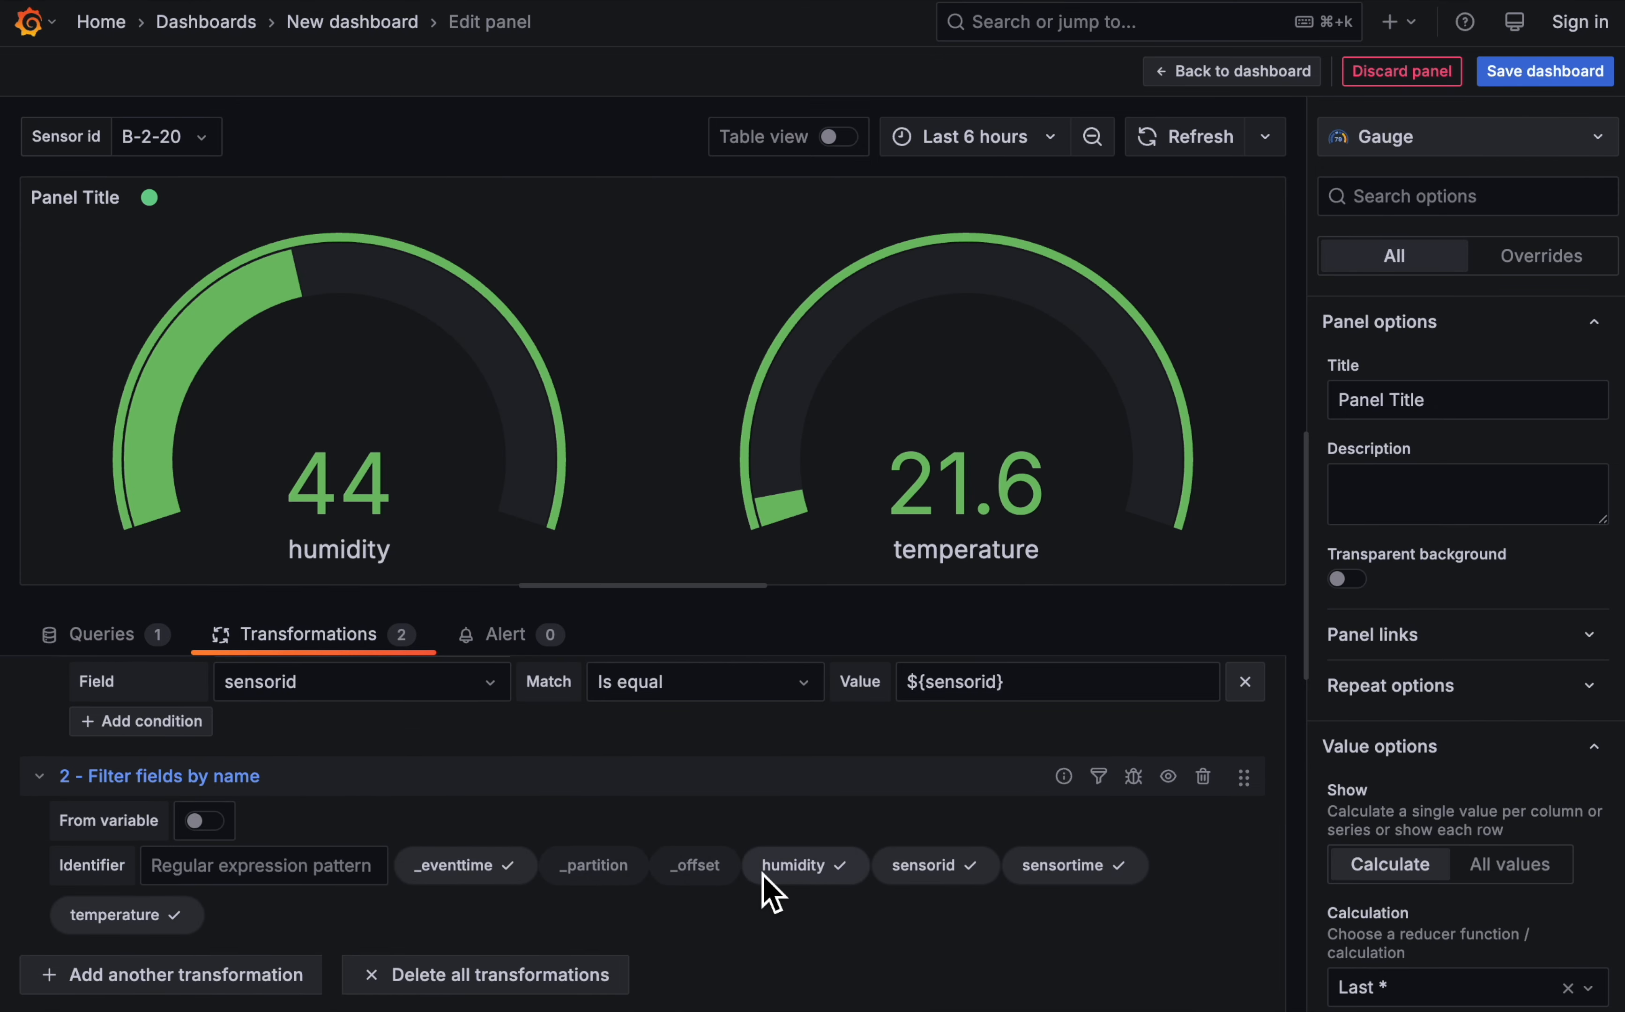
{"action": "left_click", "coordinate": [965, 877]}
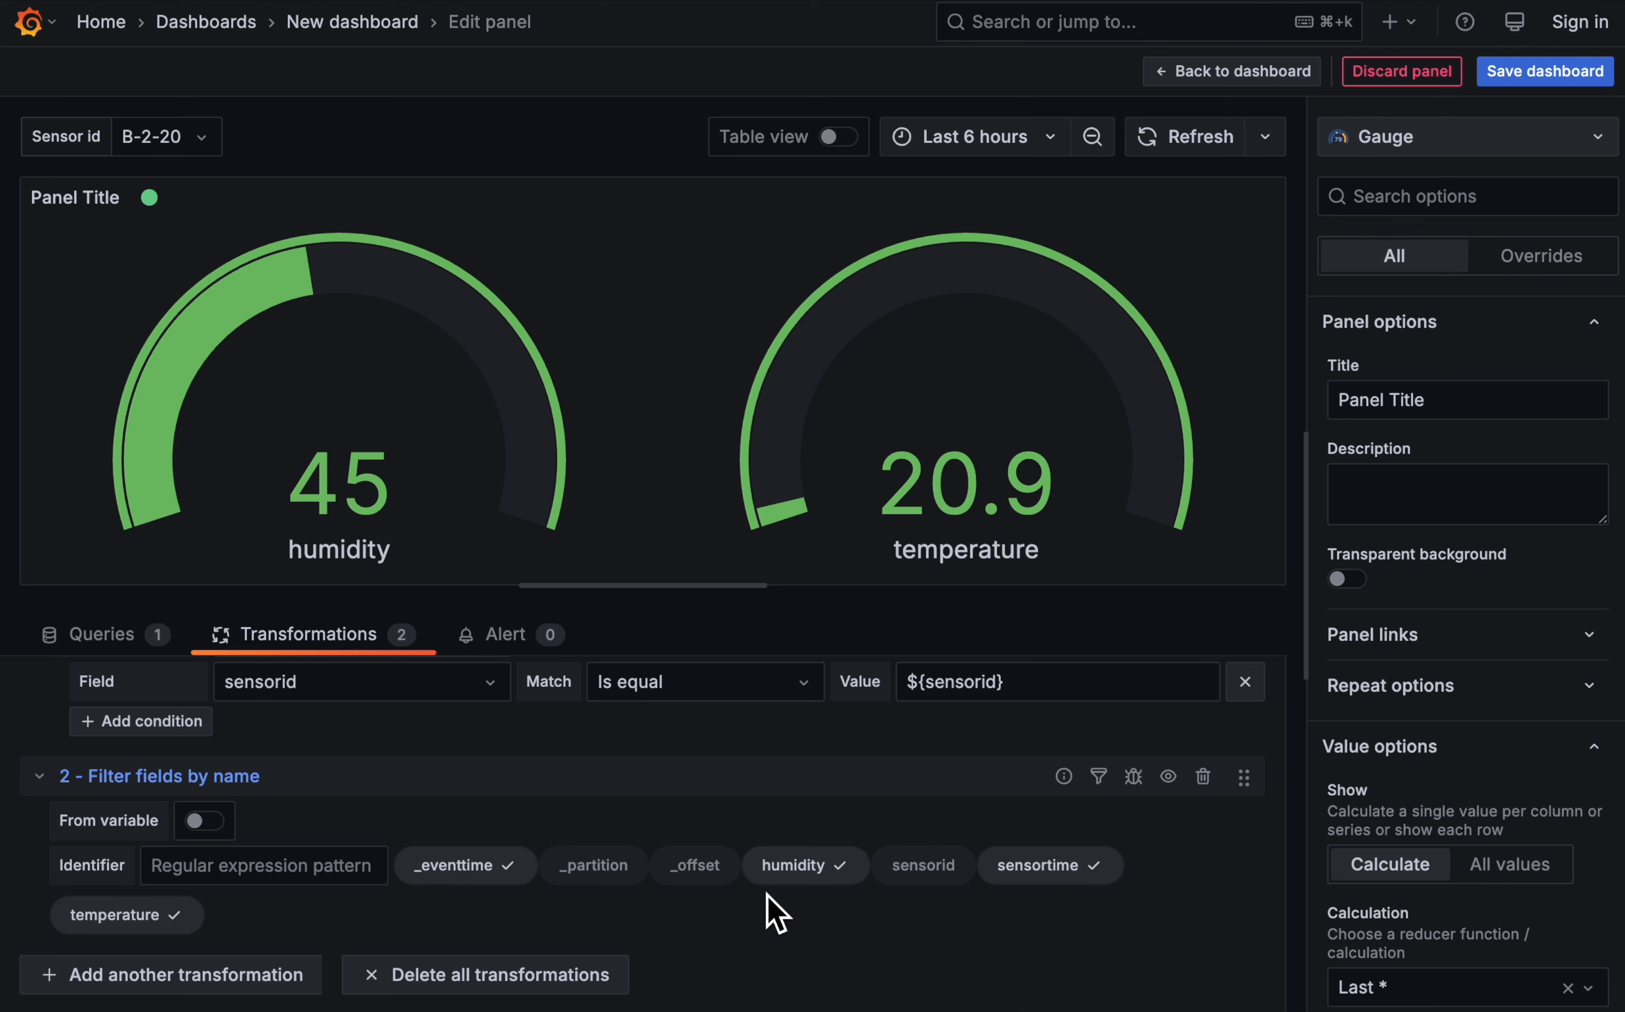
- Add a field override to the gauge panel for the field named humidity
{"action": "left_click", "coordinate": [1537, 262]}
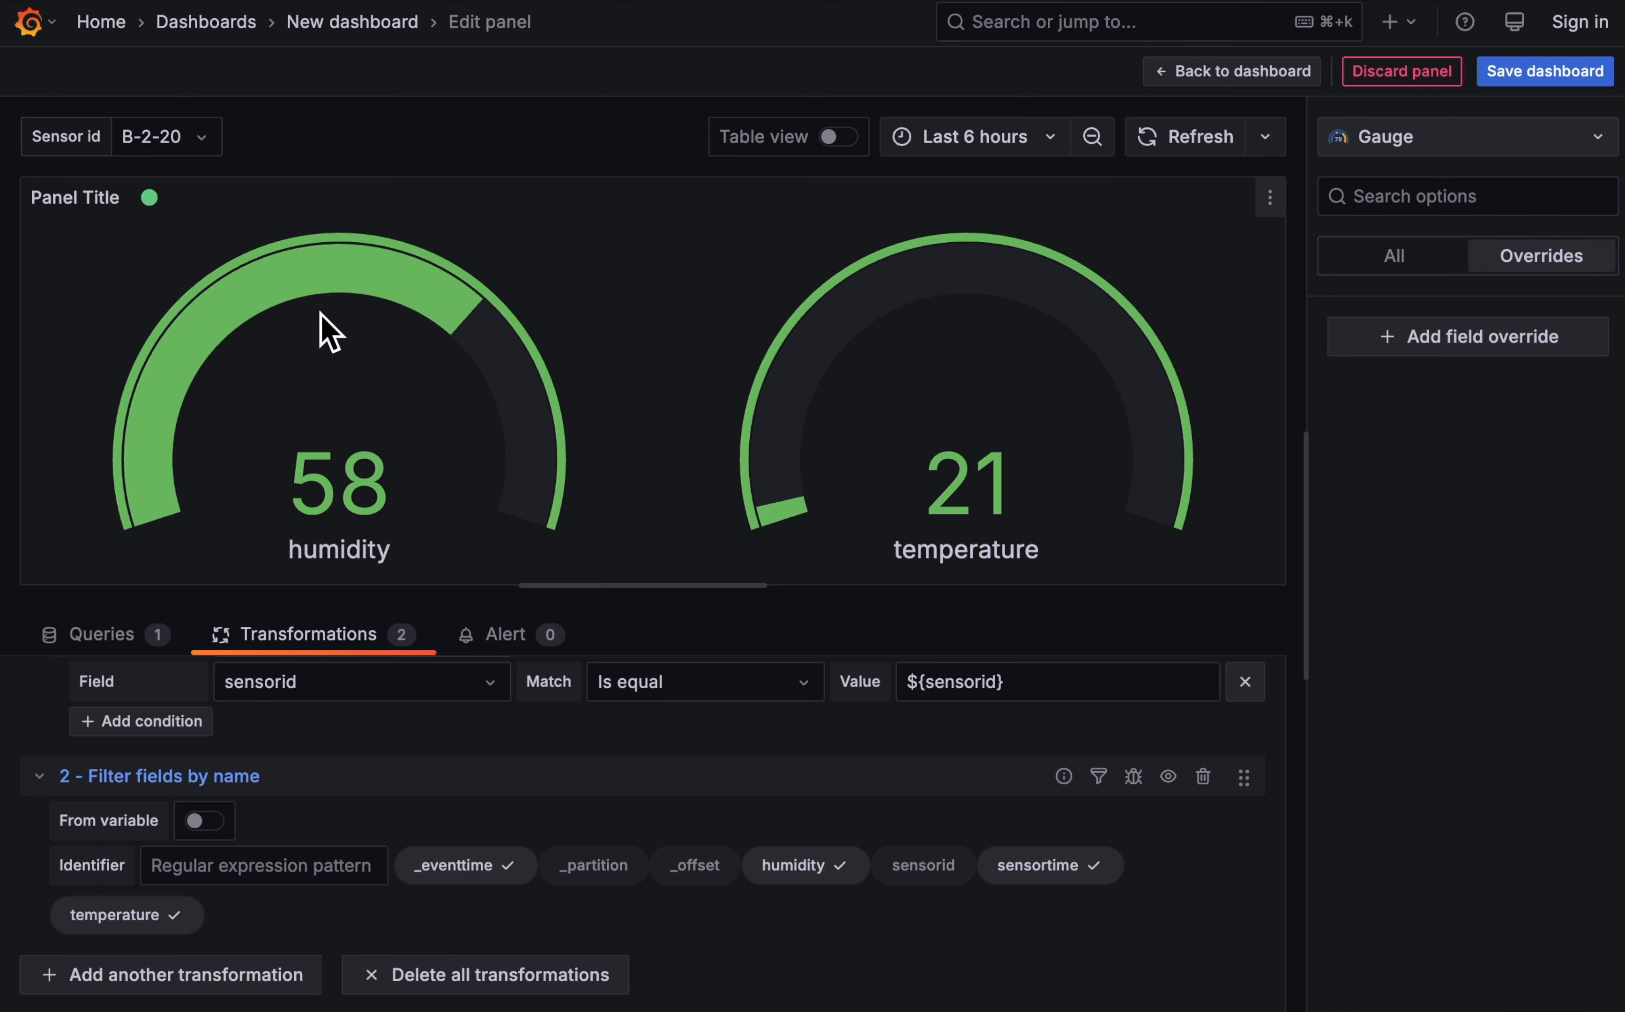
{"action": "left_click", "coordinate": [1499, 340]}
{"action": "left_click", "coordinate": [1460, 410]}
{"action": "left_click", "coordinate": [1458, 412]}
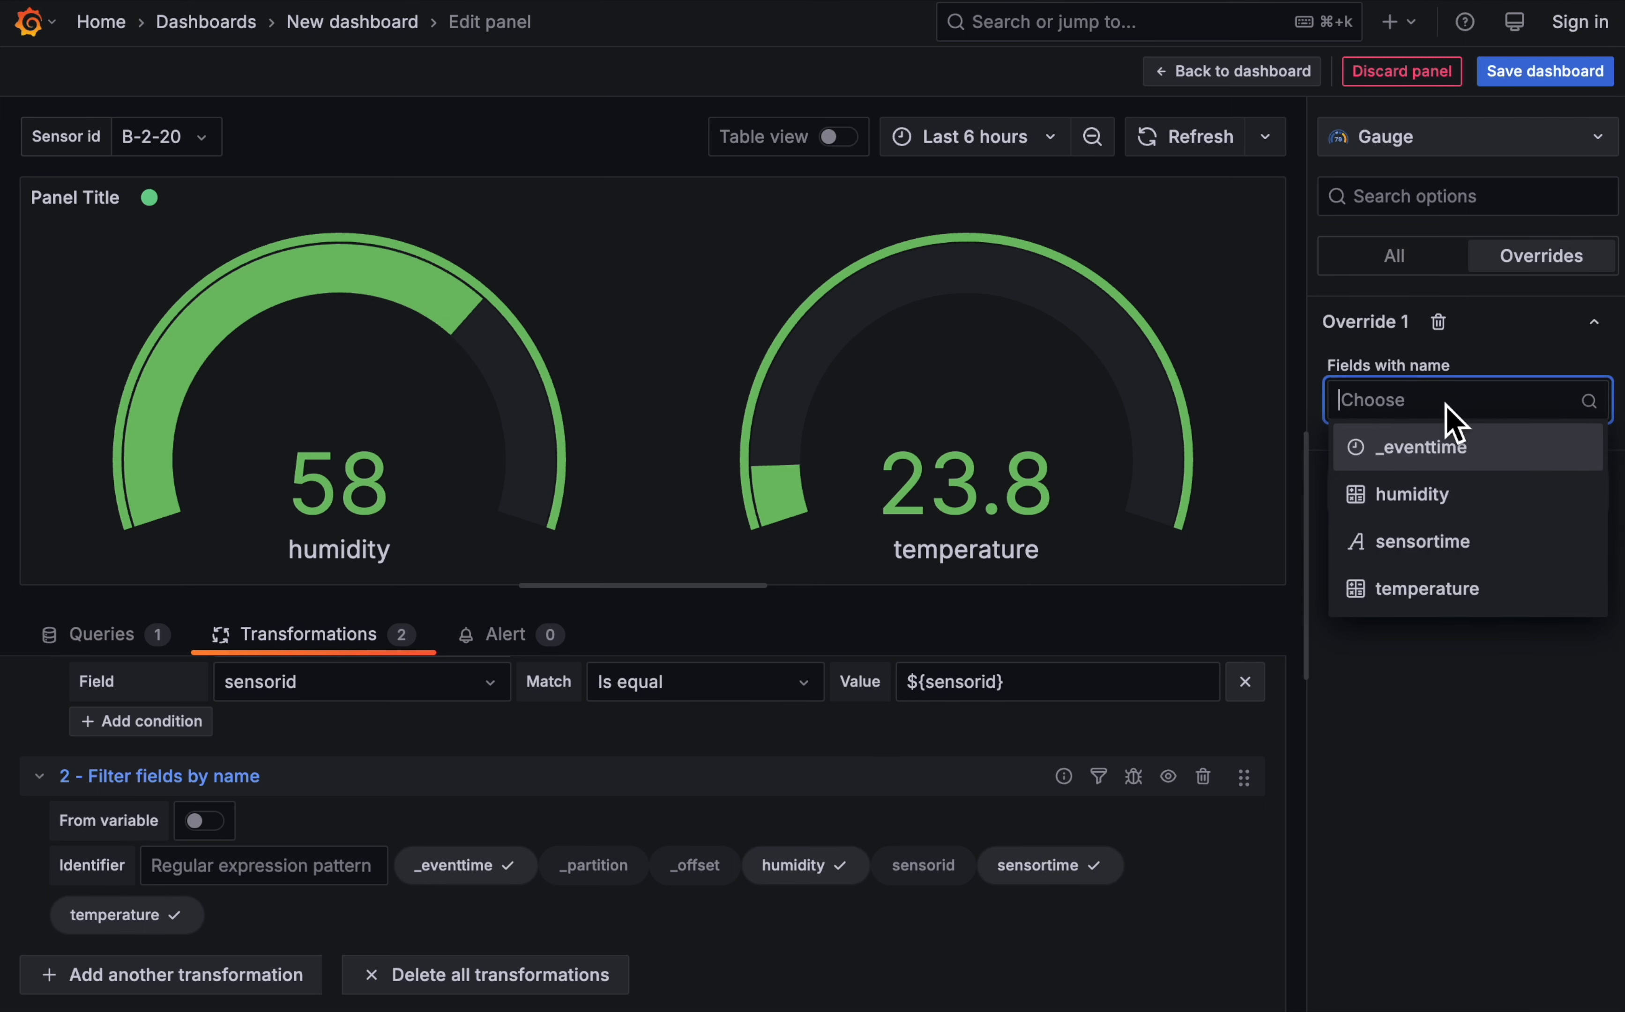
{"action": "left_click", "coordinate": [1449, 492]}
- Add Min and Max properties to the humidity override, with a minimum of 40 and a maximum of 70
{"action": "left_click", "coordinate": [1481, 464]}
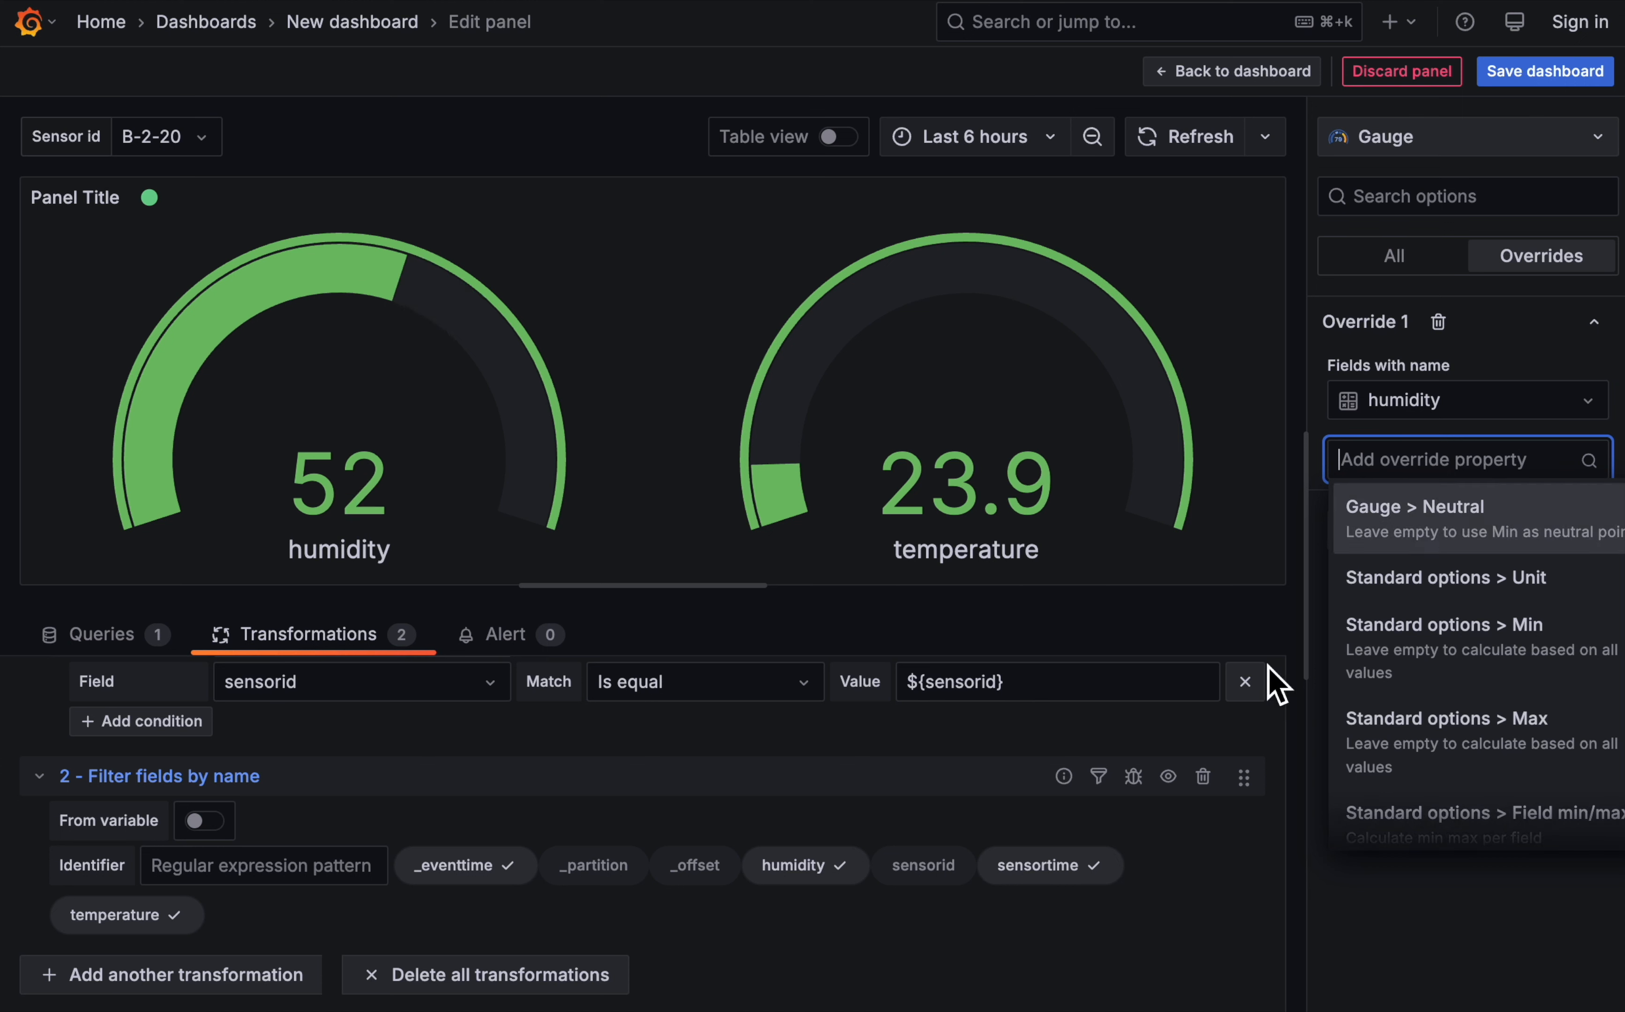
{"action": "left_click", "coordinate": [1522, 642]}
{"action": "left_click", "coordinate": [1469, 535]}
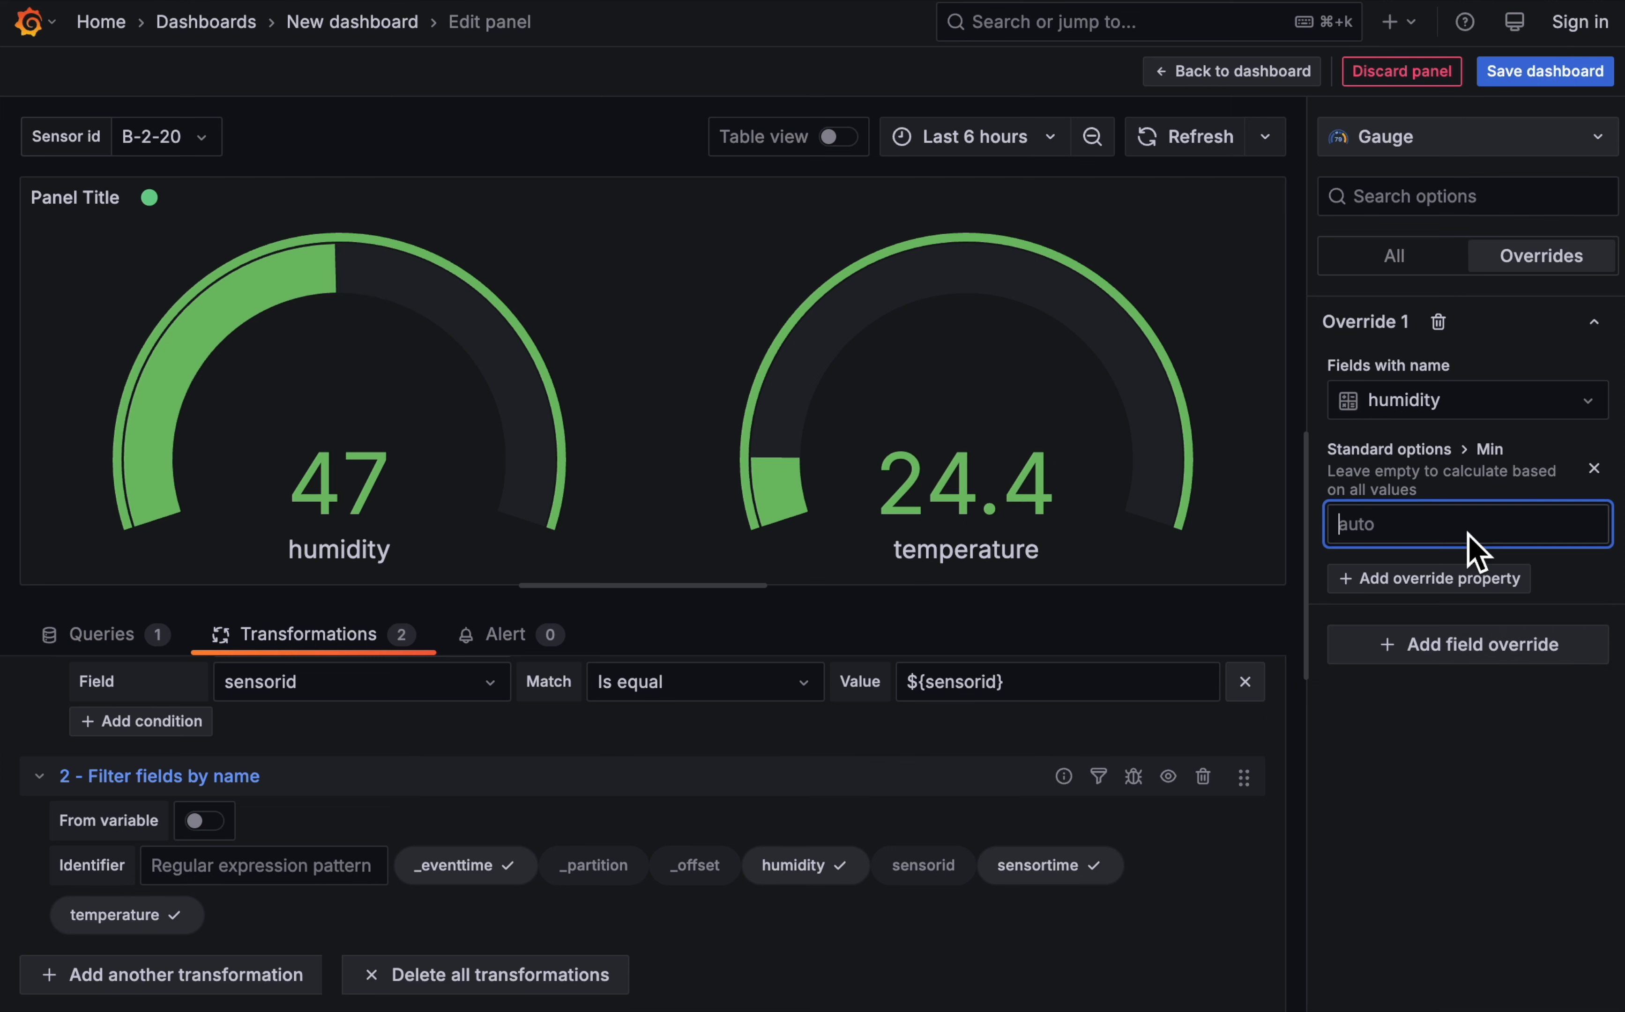
{"action": "type", "text": "40"}
{"action": "left_click", "coordinate": [1510, 587]}
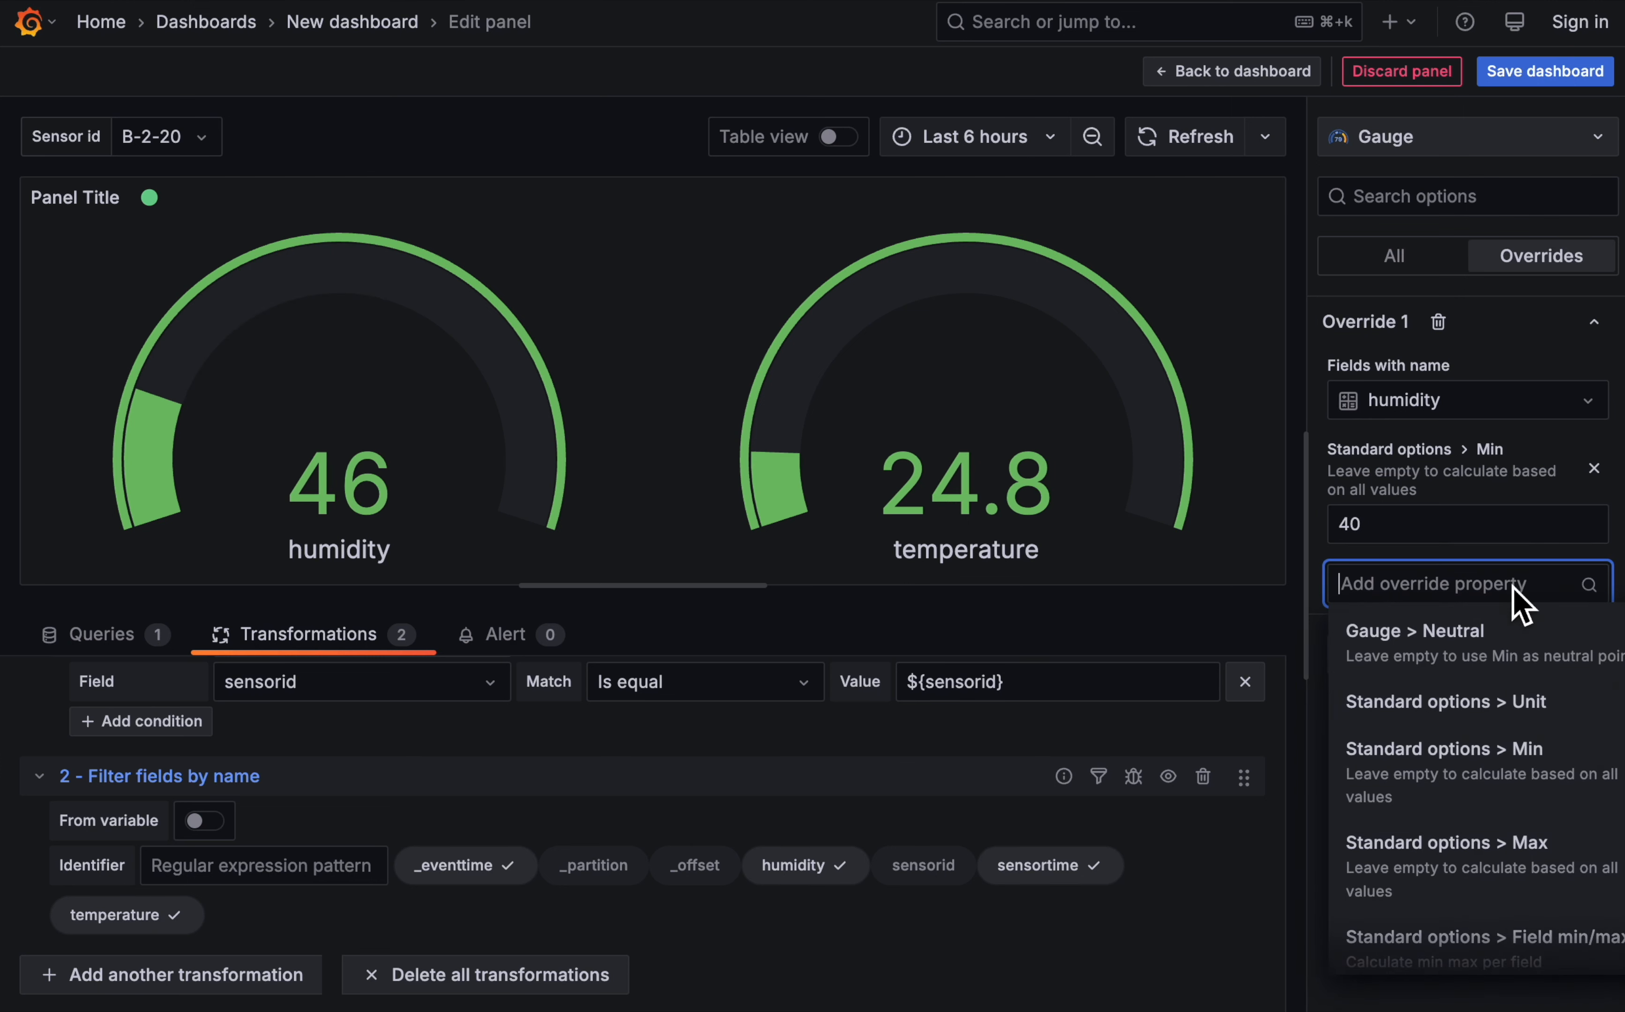
{"action": "left_click", "coordinate": [1444, 888]}
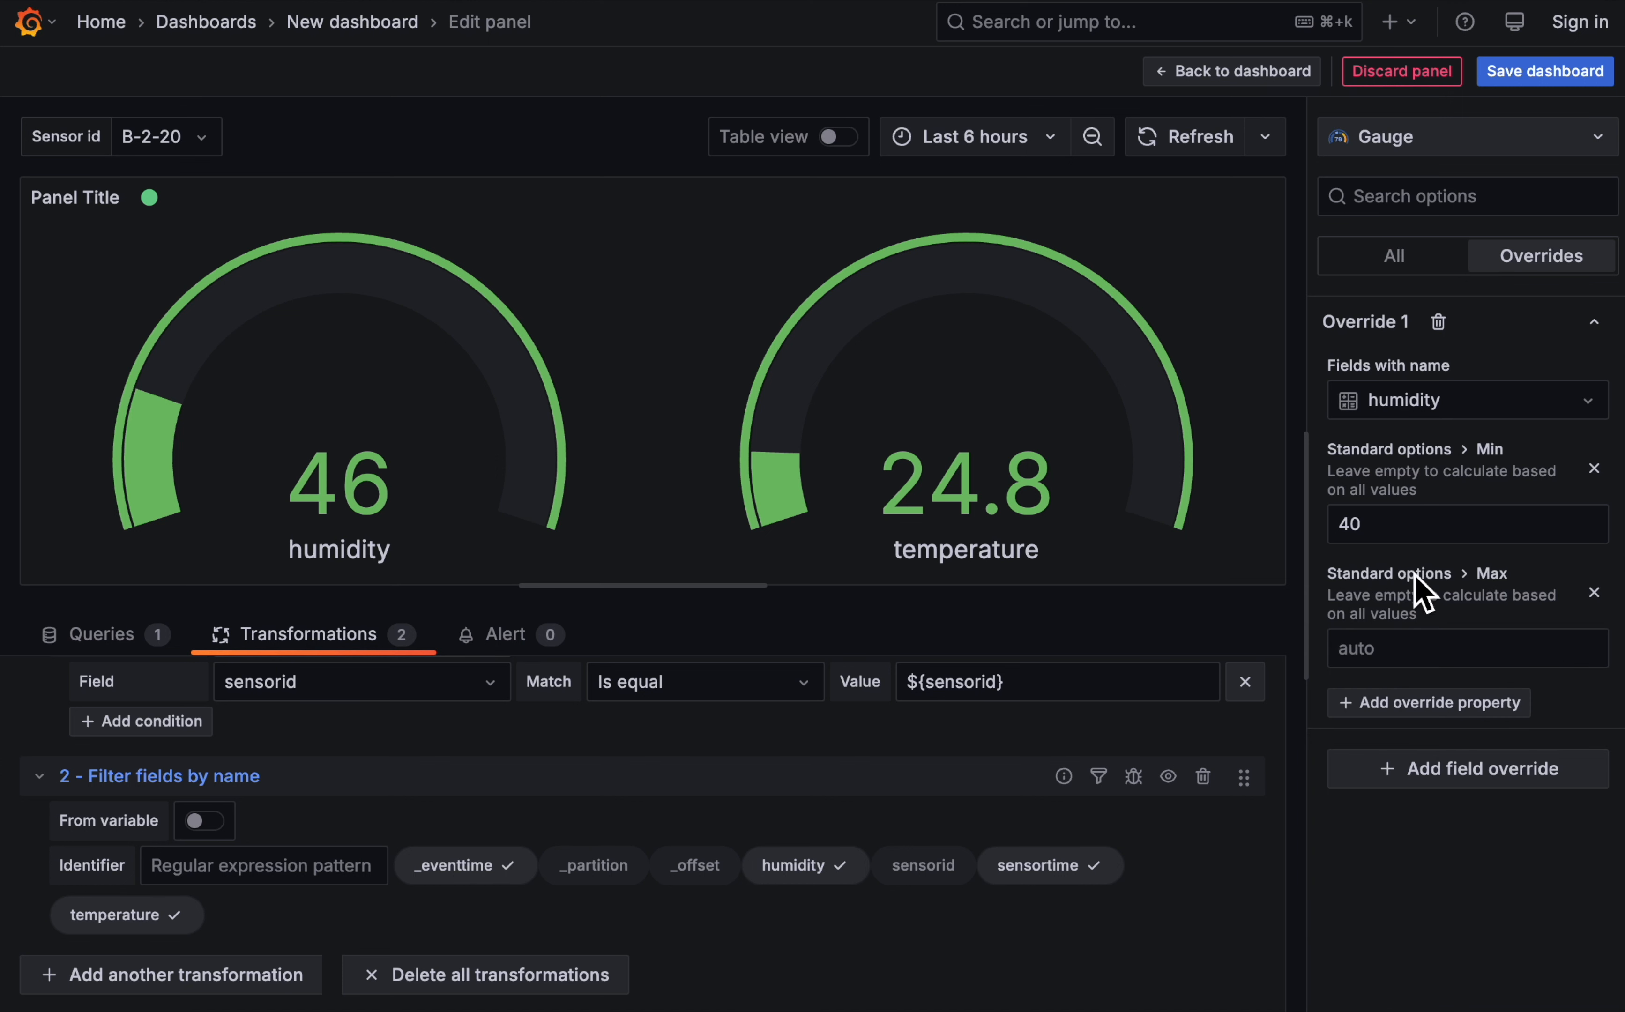
{"action": "left_click", "coordinate": [1375, 648]}
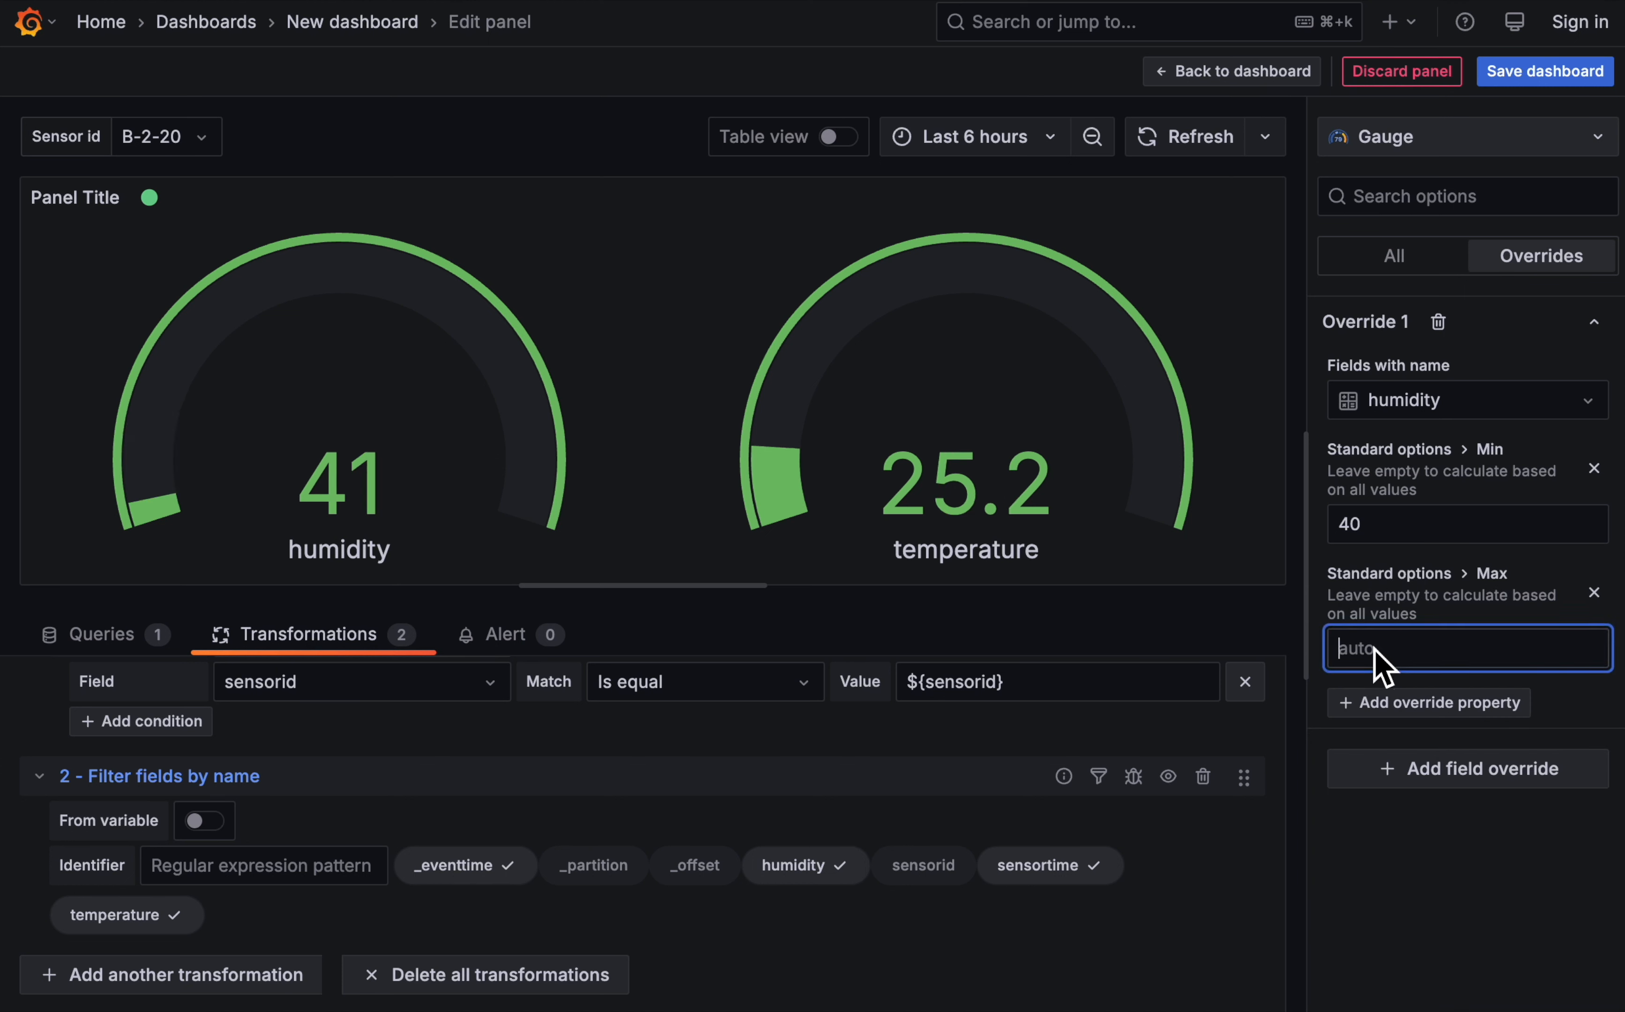
{"action": "type", "text": "70"}
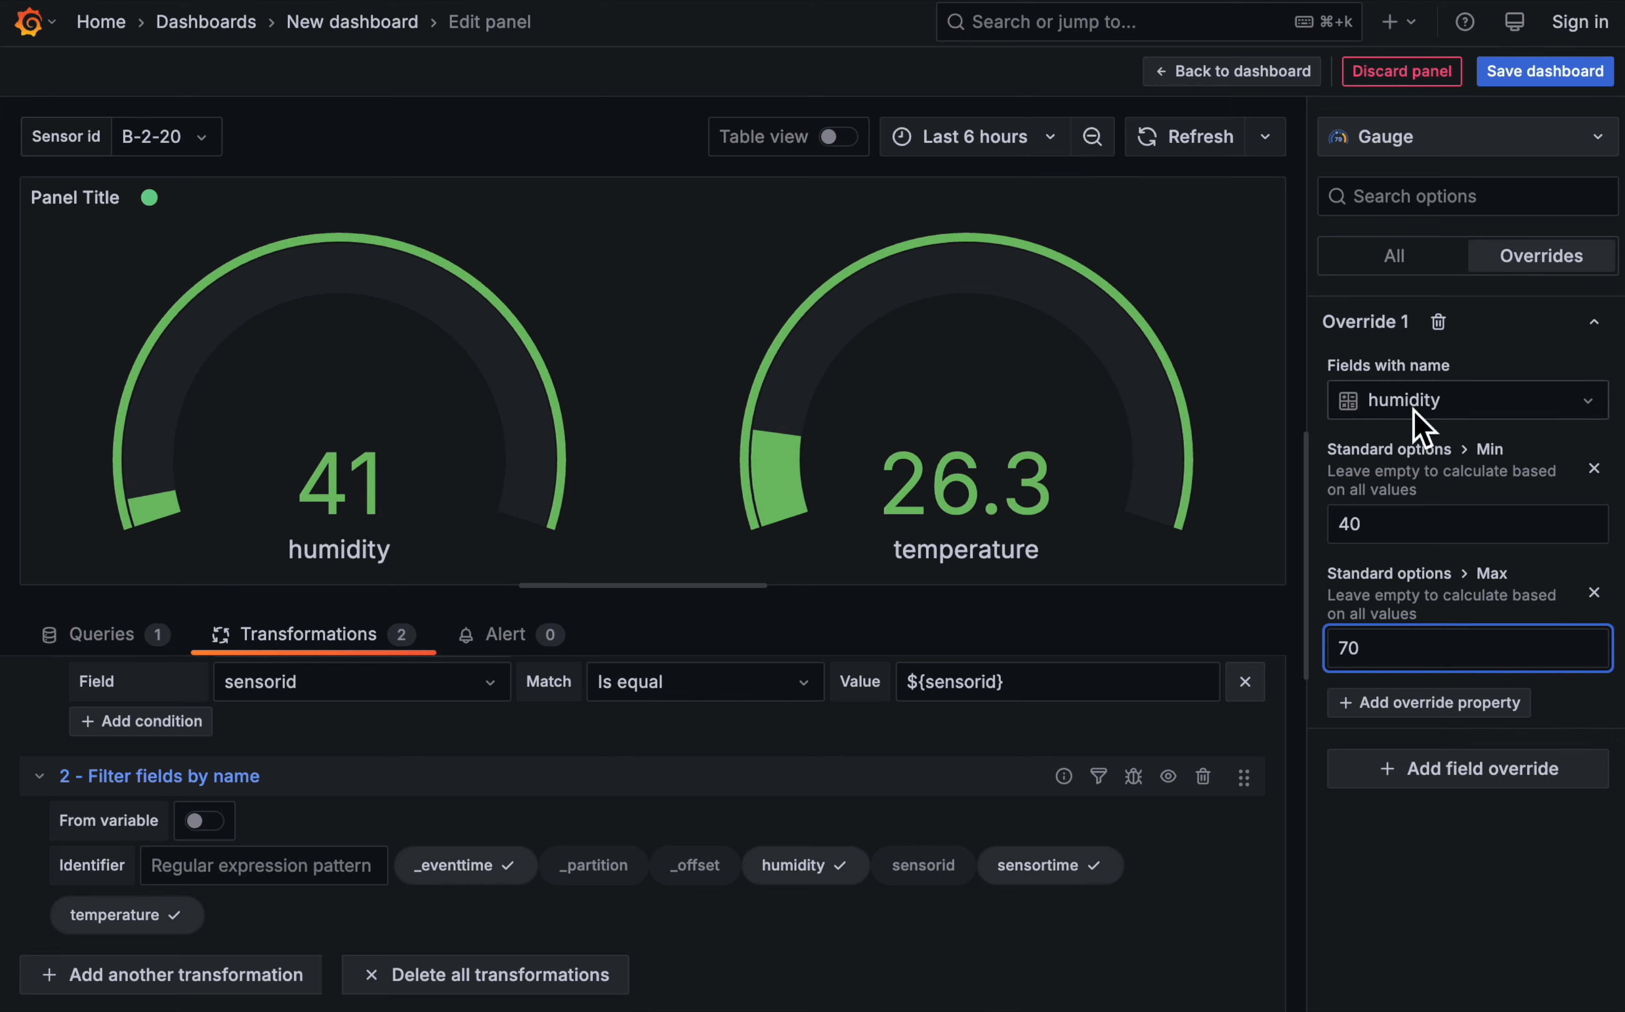
- Add a Unit property to the humidity override and set it to Percent (0-100)
{"action": "left_click", "coordinate": [1475, 701]}
{"action": "left_click", "coordinate": [1475, 829]}
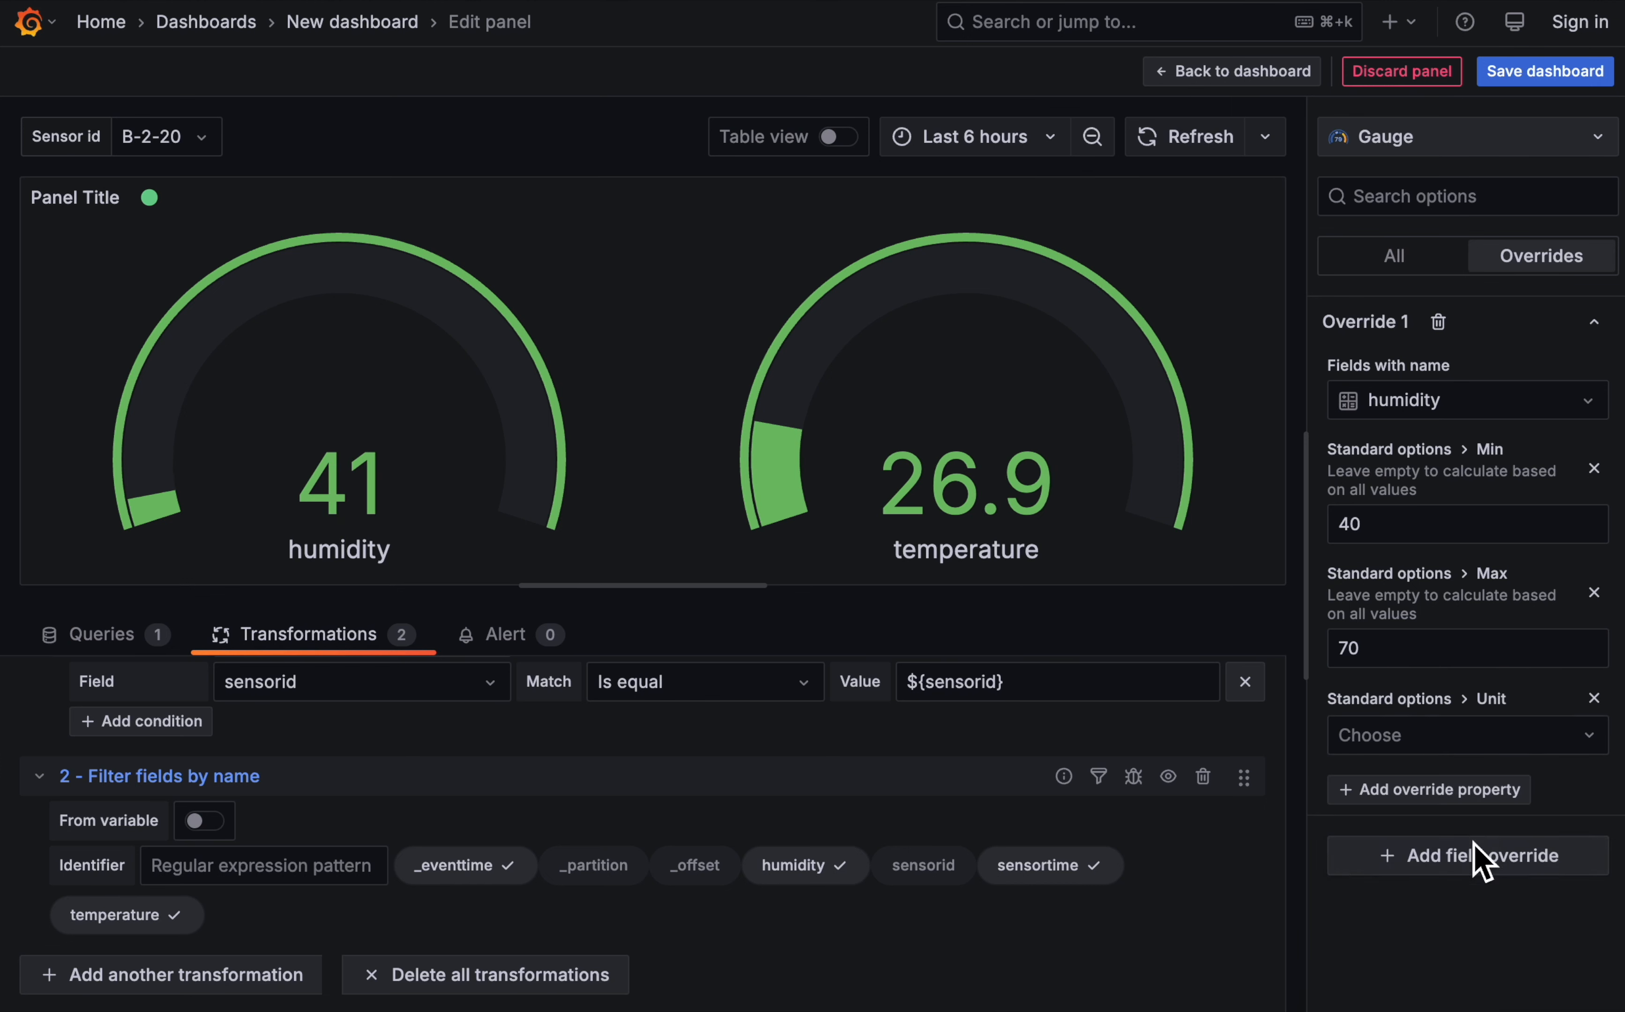
{"action": "left_click", "coordinate": [1451, 750]}
{"action": "type", "text": "perc"}
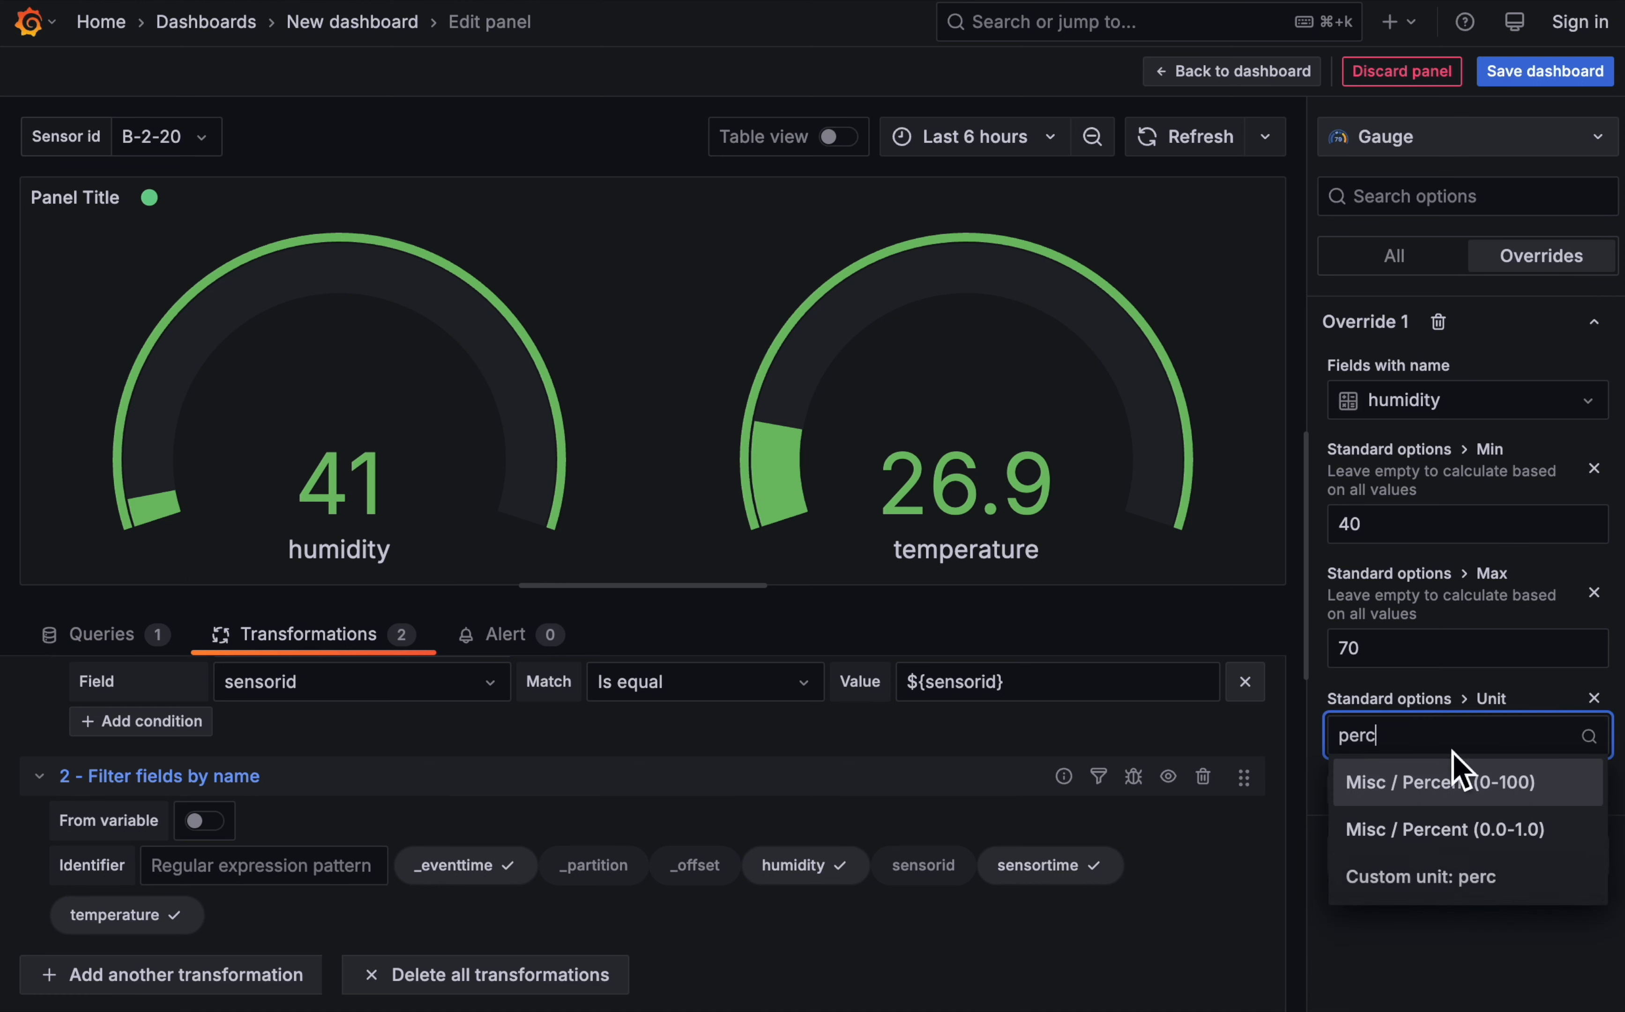
{"action": "left_click", "coordinate": [1419, 784]}
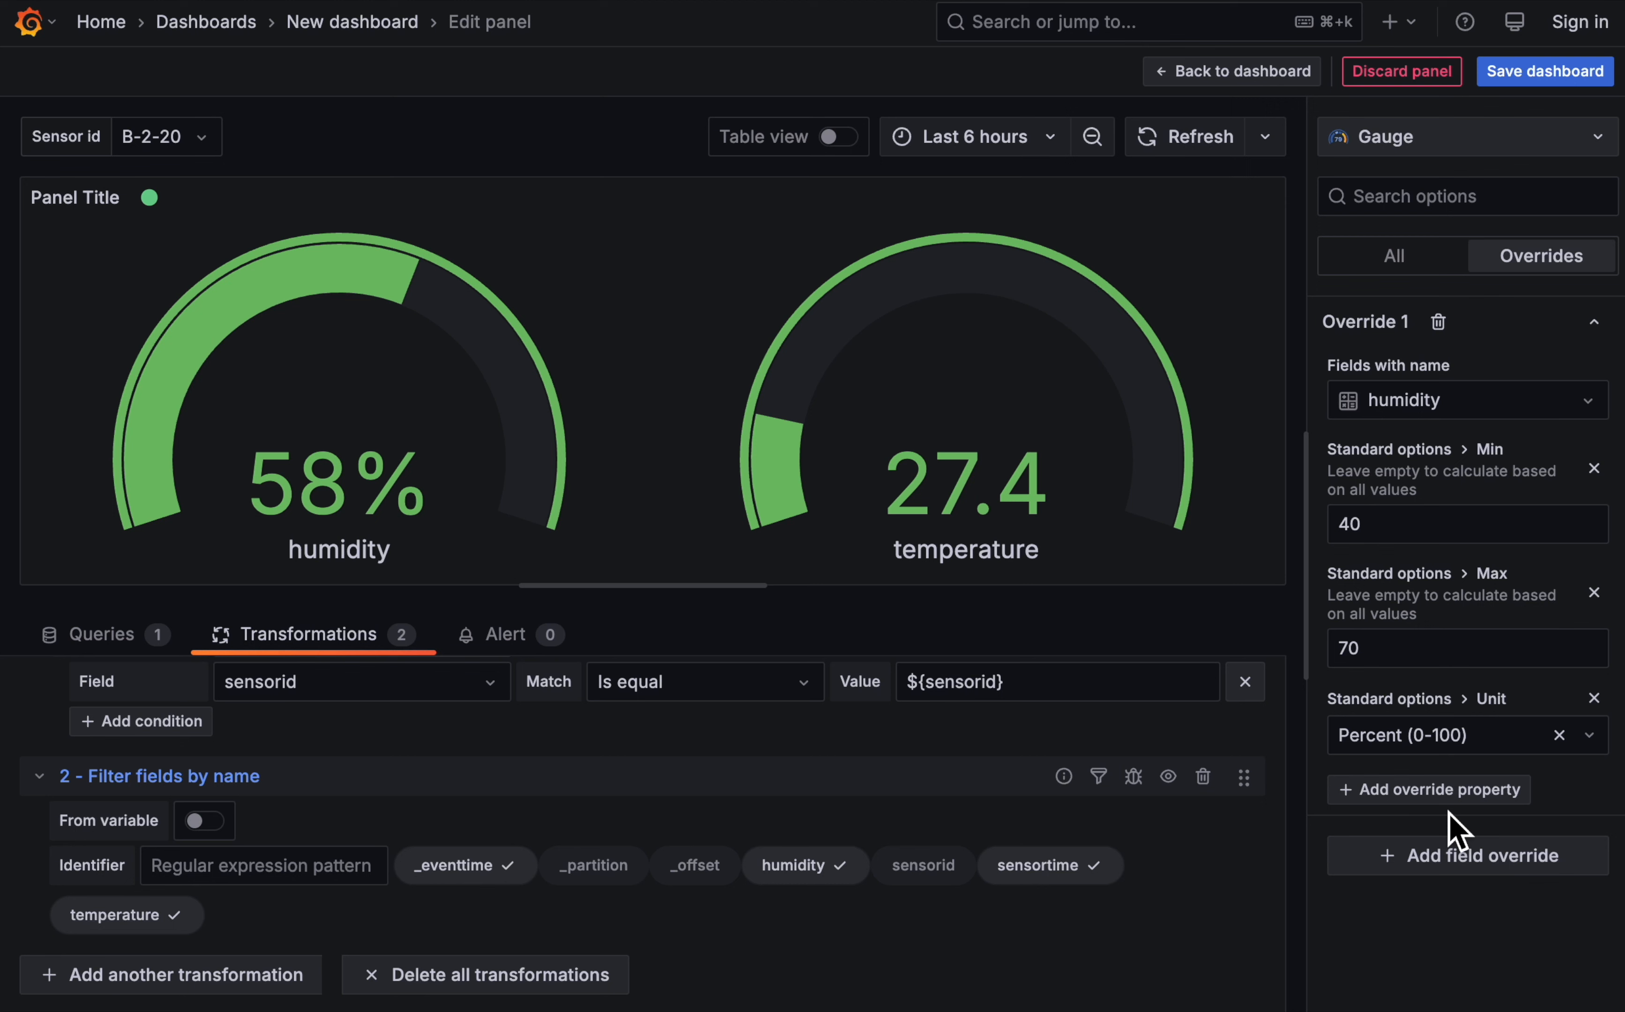
- Add a Thresholds property to the humidity override and set the red threshold to 55
{"action": "left_click", "coordinate": [1450, 797]}
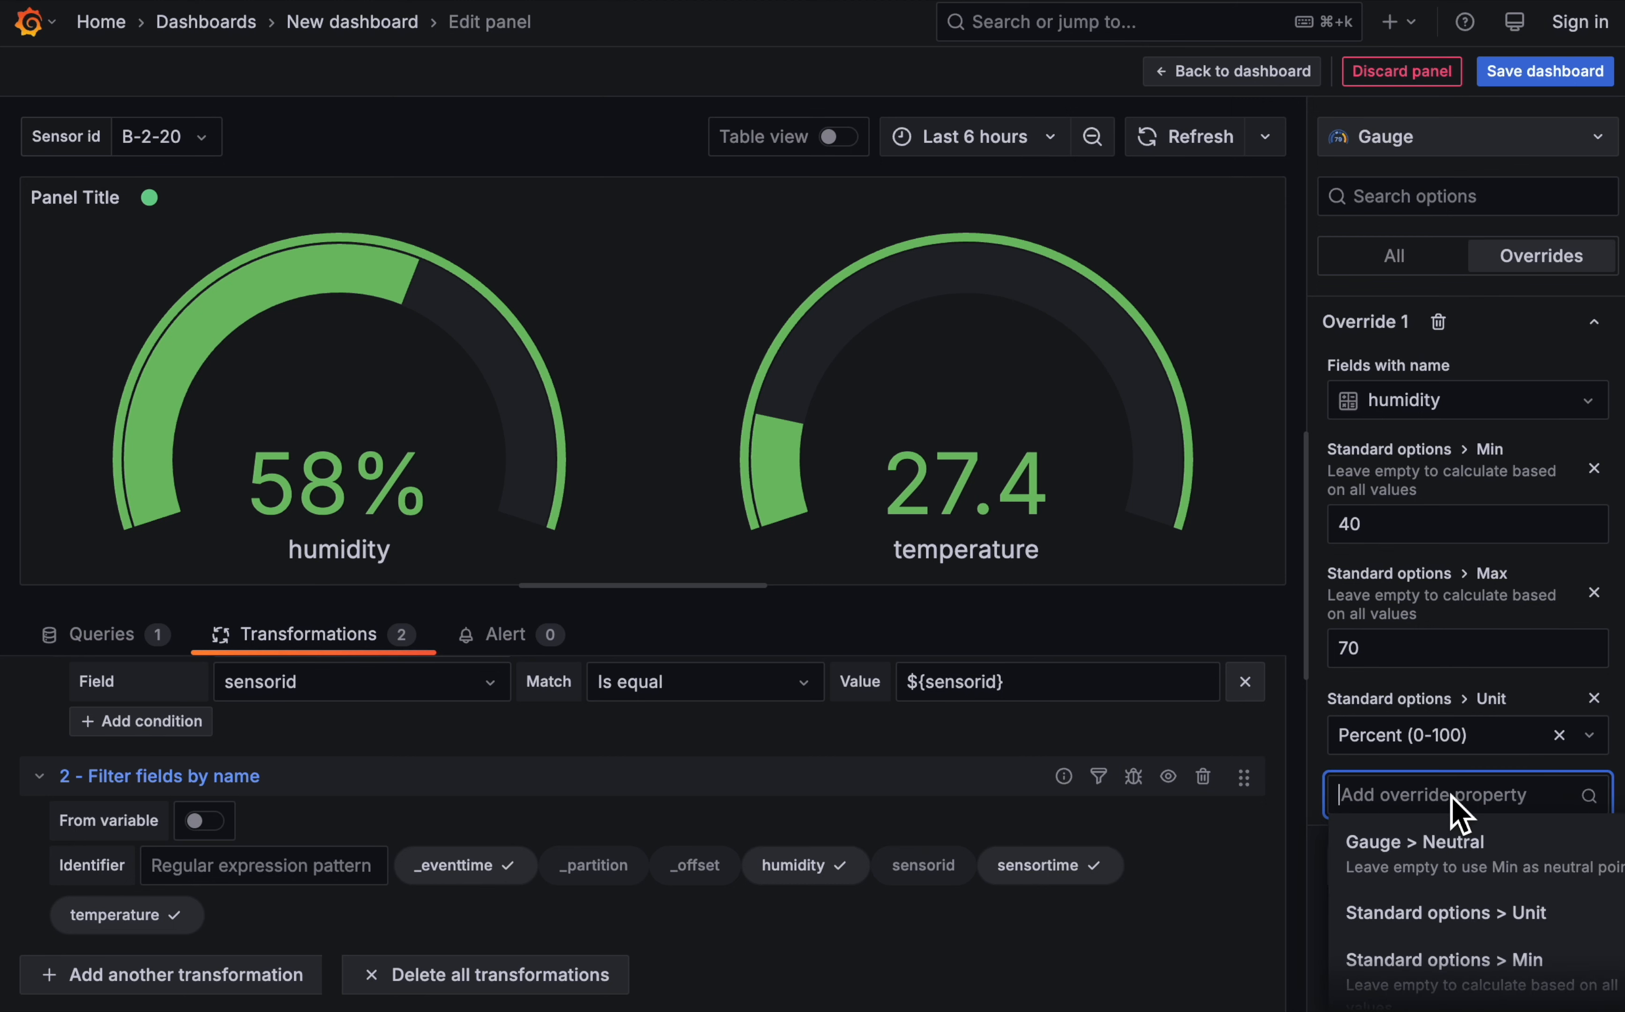
{"action": "scroll", "coordinate": [1472, 917], "scroll_direction": "down", "scroll_amount": 5}
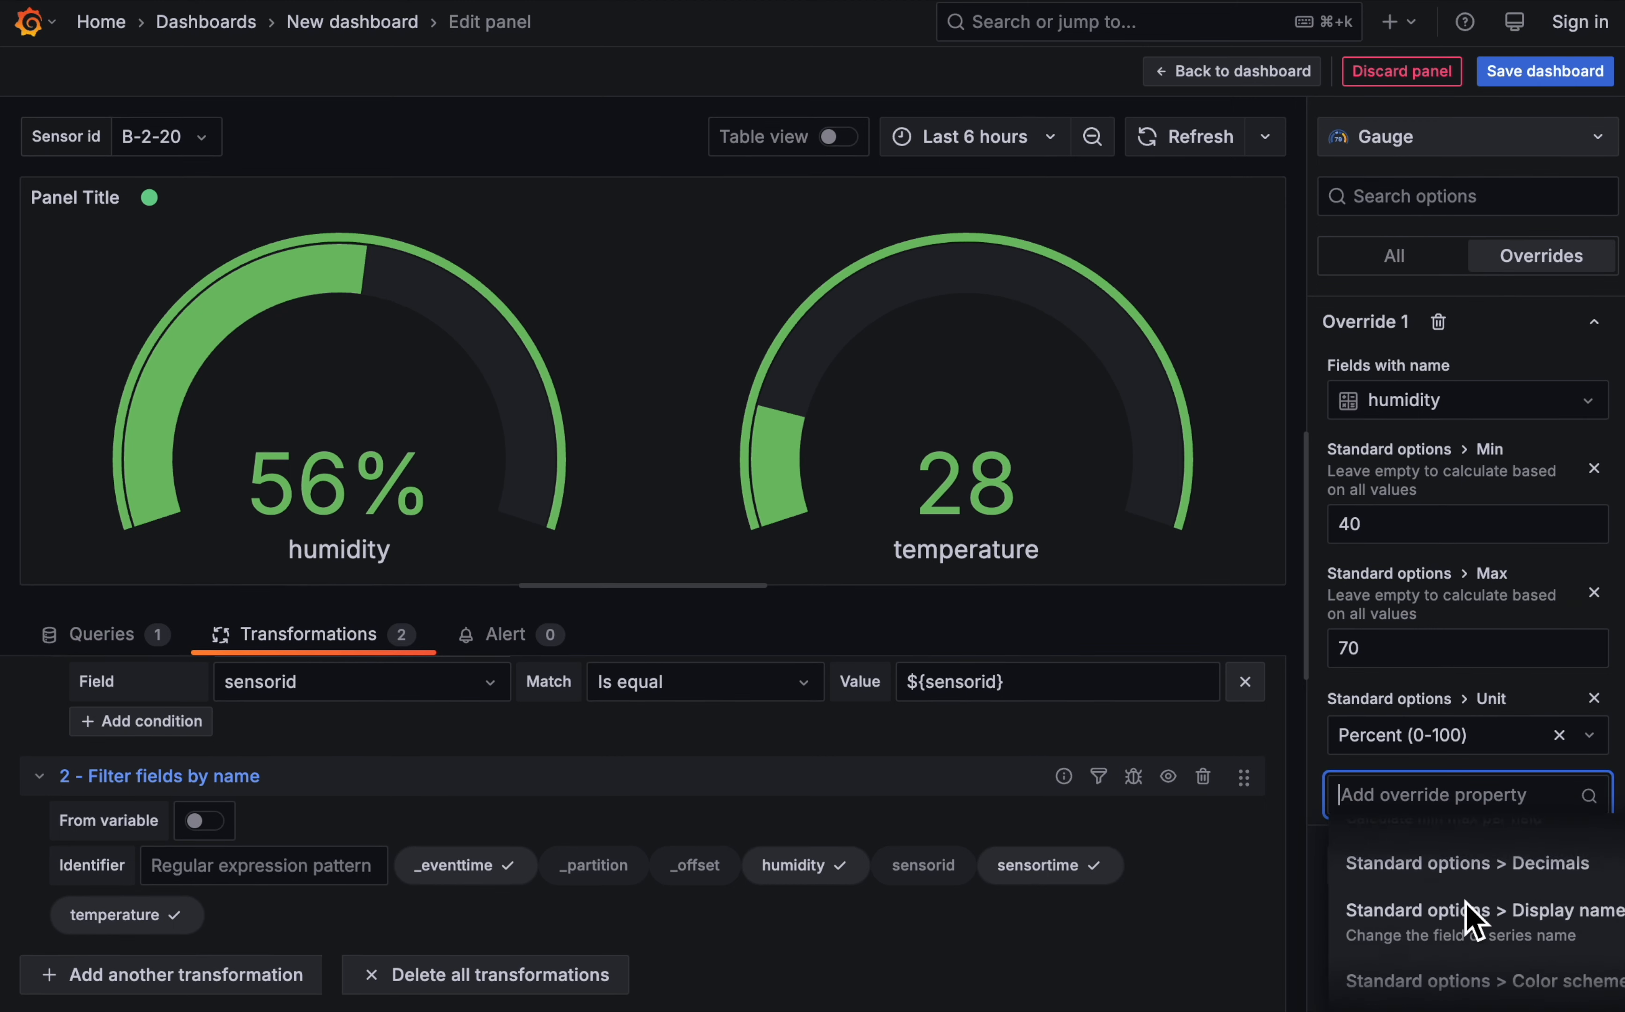
{"action": "left_click", "coordinate": [1467, 938]}
{"action": "scroll", "coordinate": [1419, 817], "scroll_direction": "down", "scroll_amount": 2}
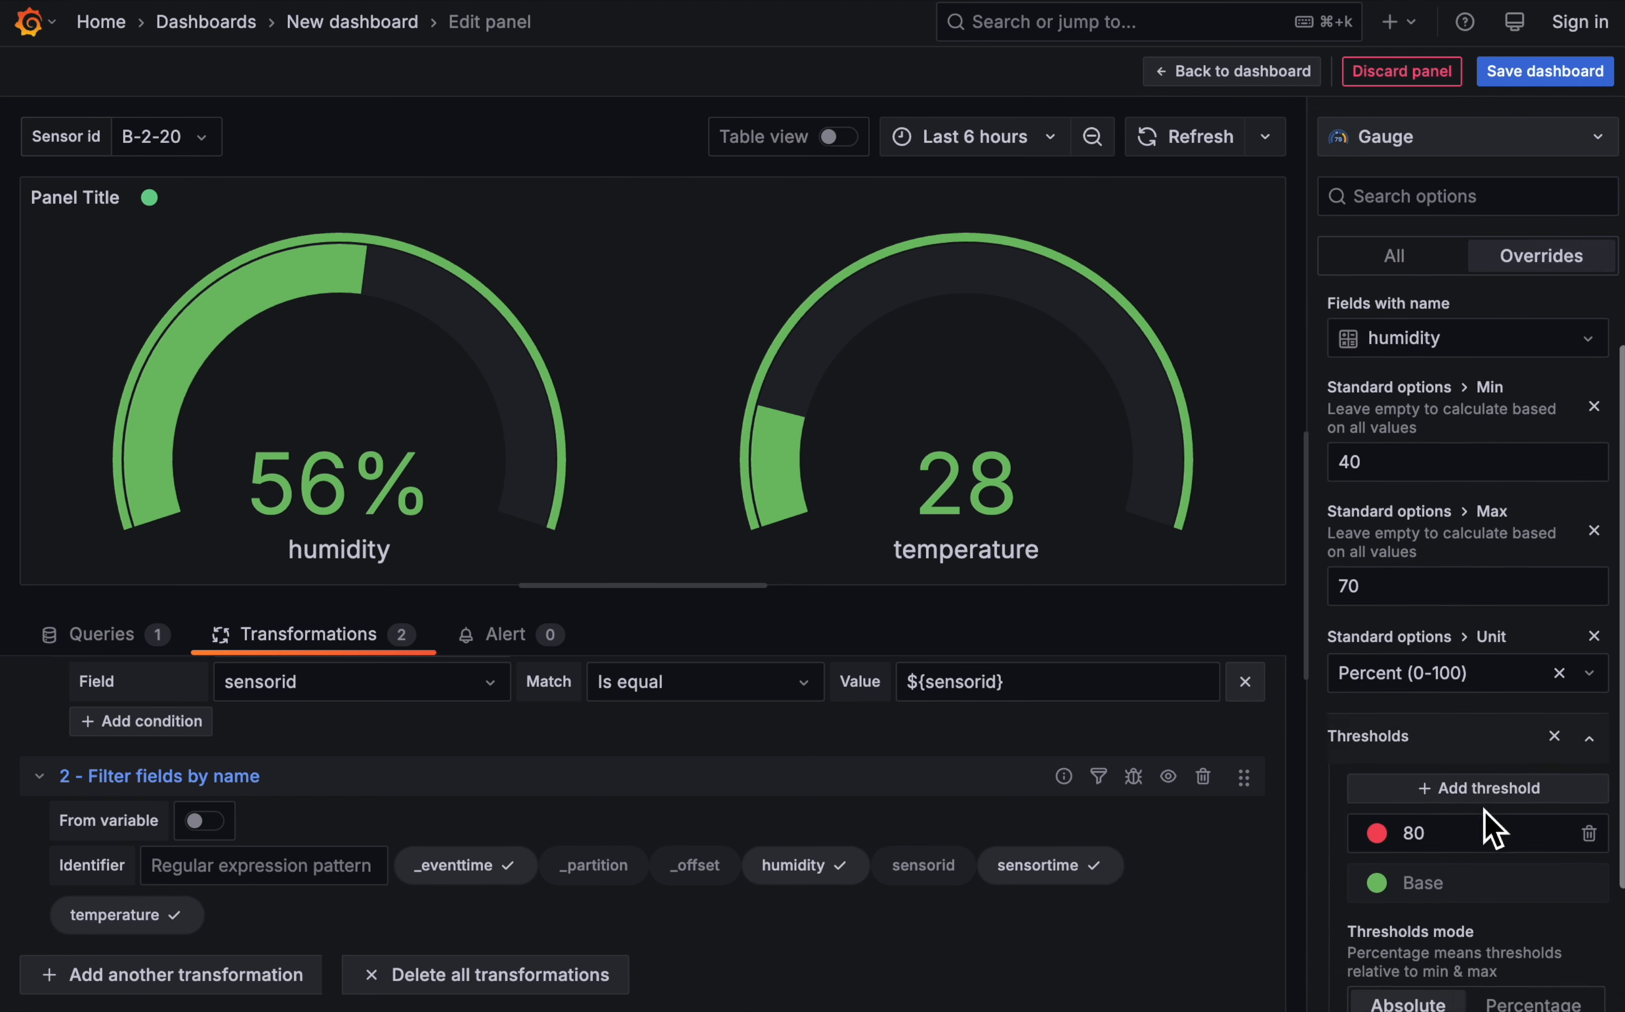
{"action": "left_click", "coordinate": [1417, 696]}
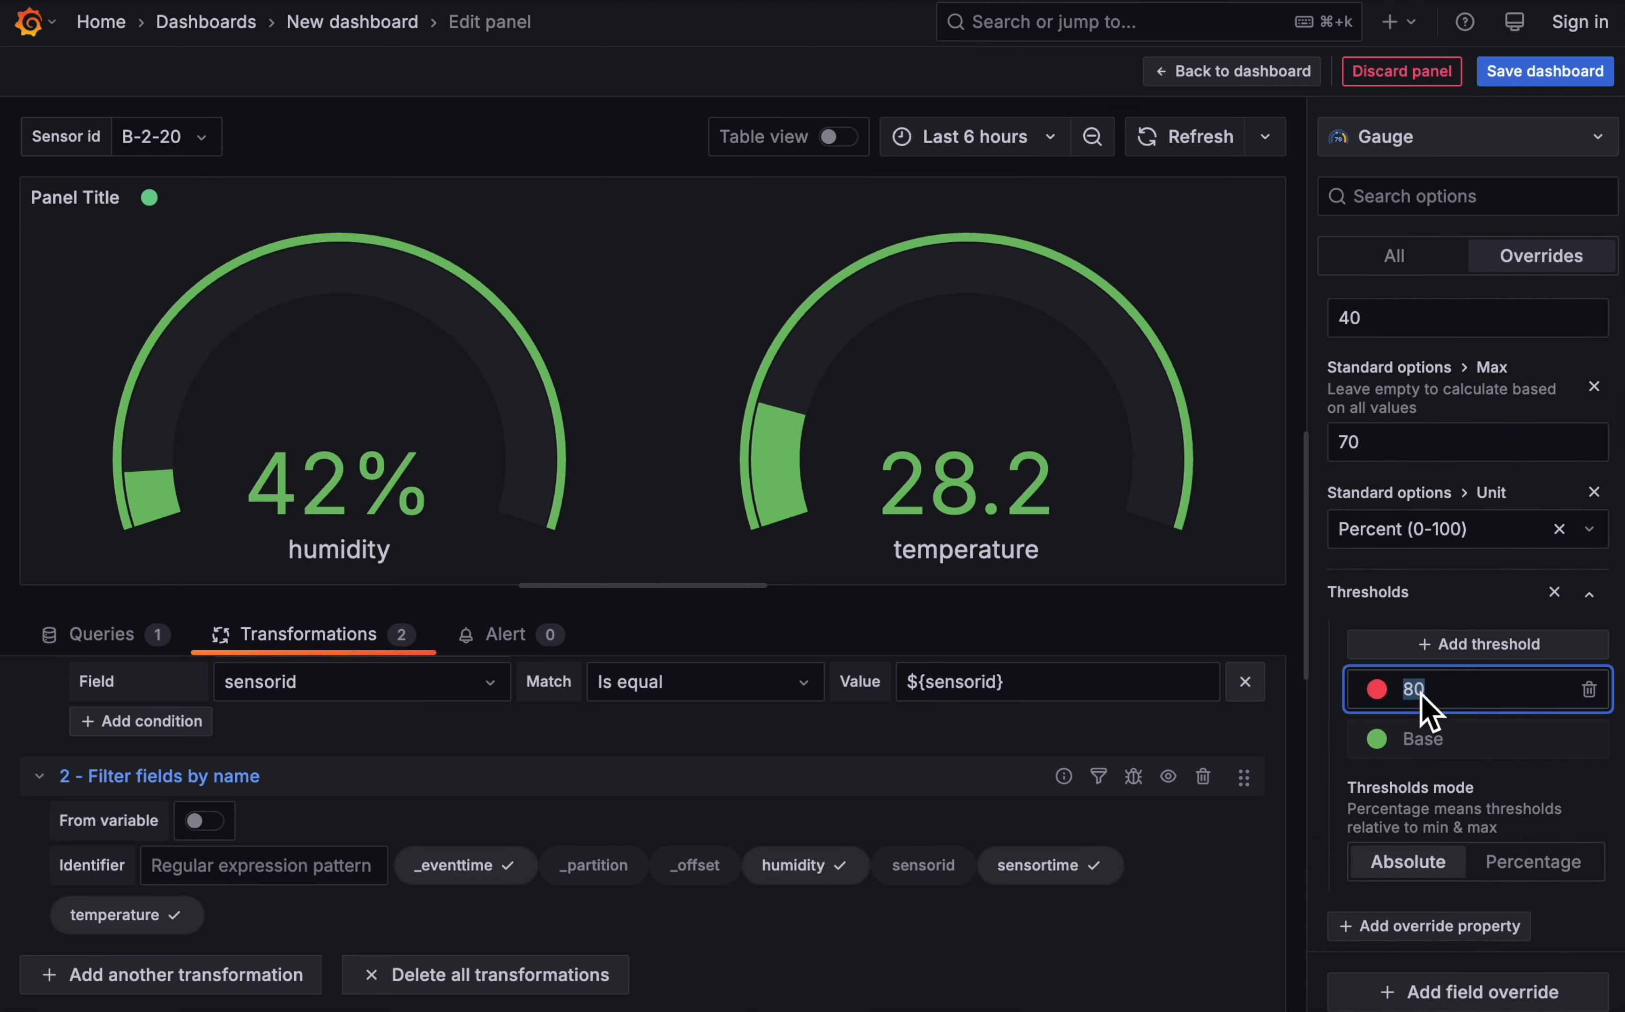
{"action": "type", "text": "55"}
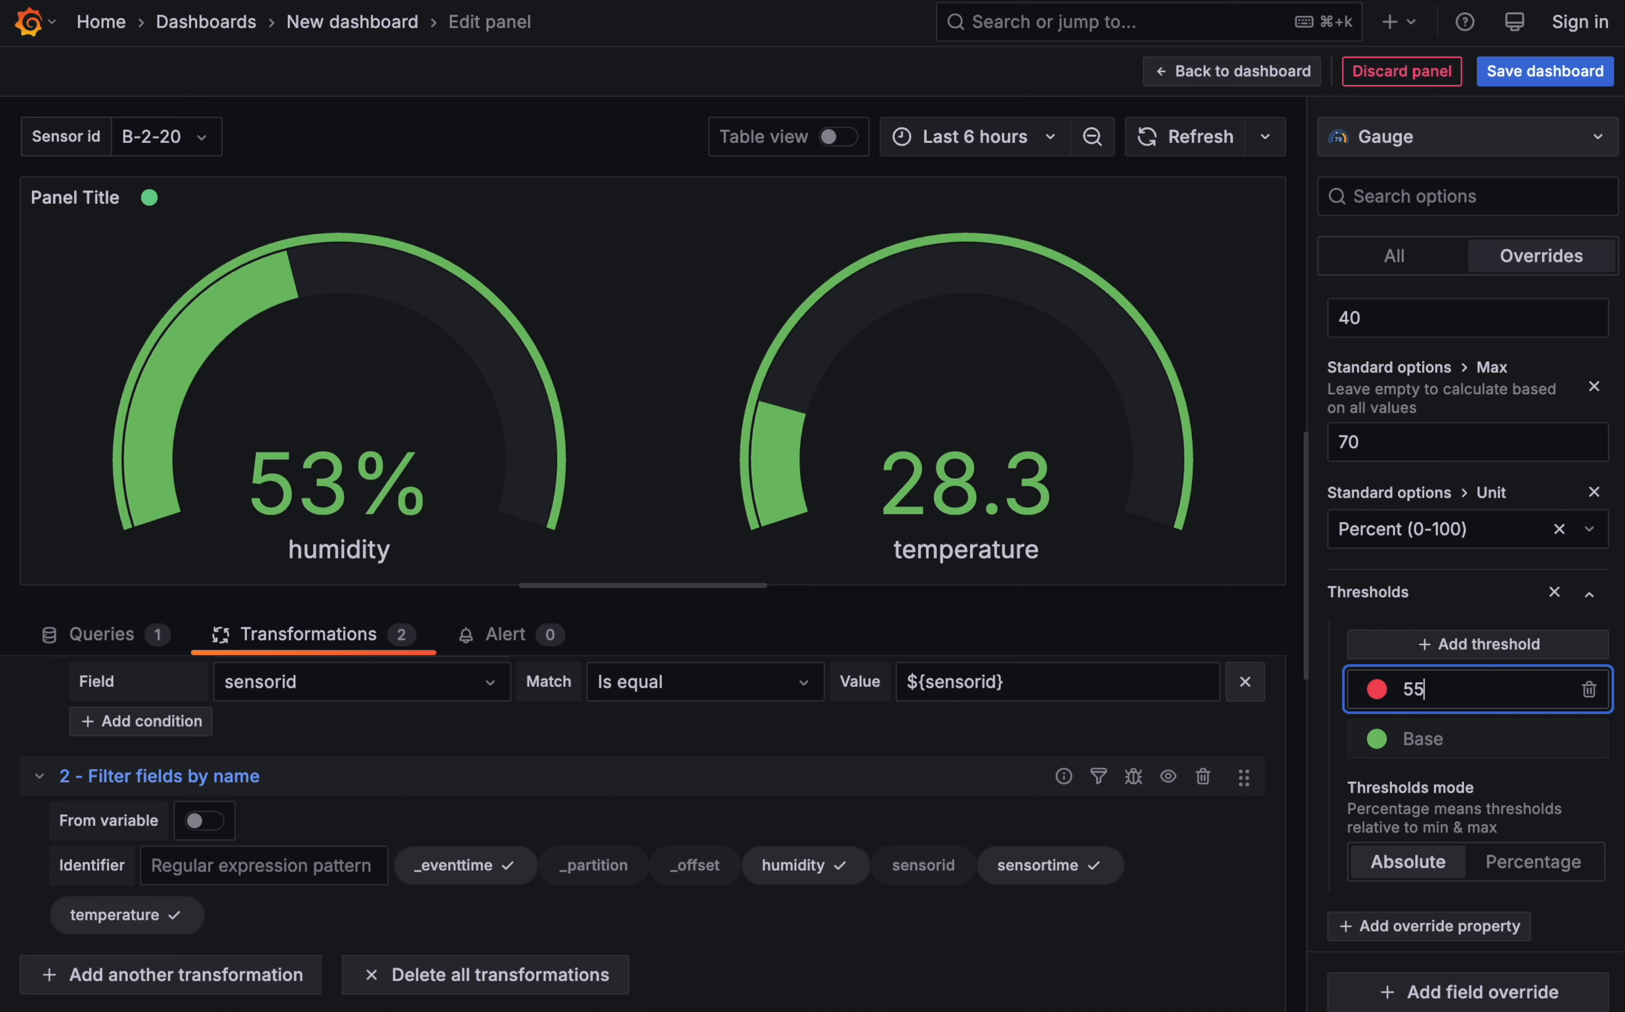
{"action": "left_click", "coordinate": [1585, 820]}
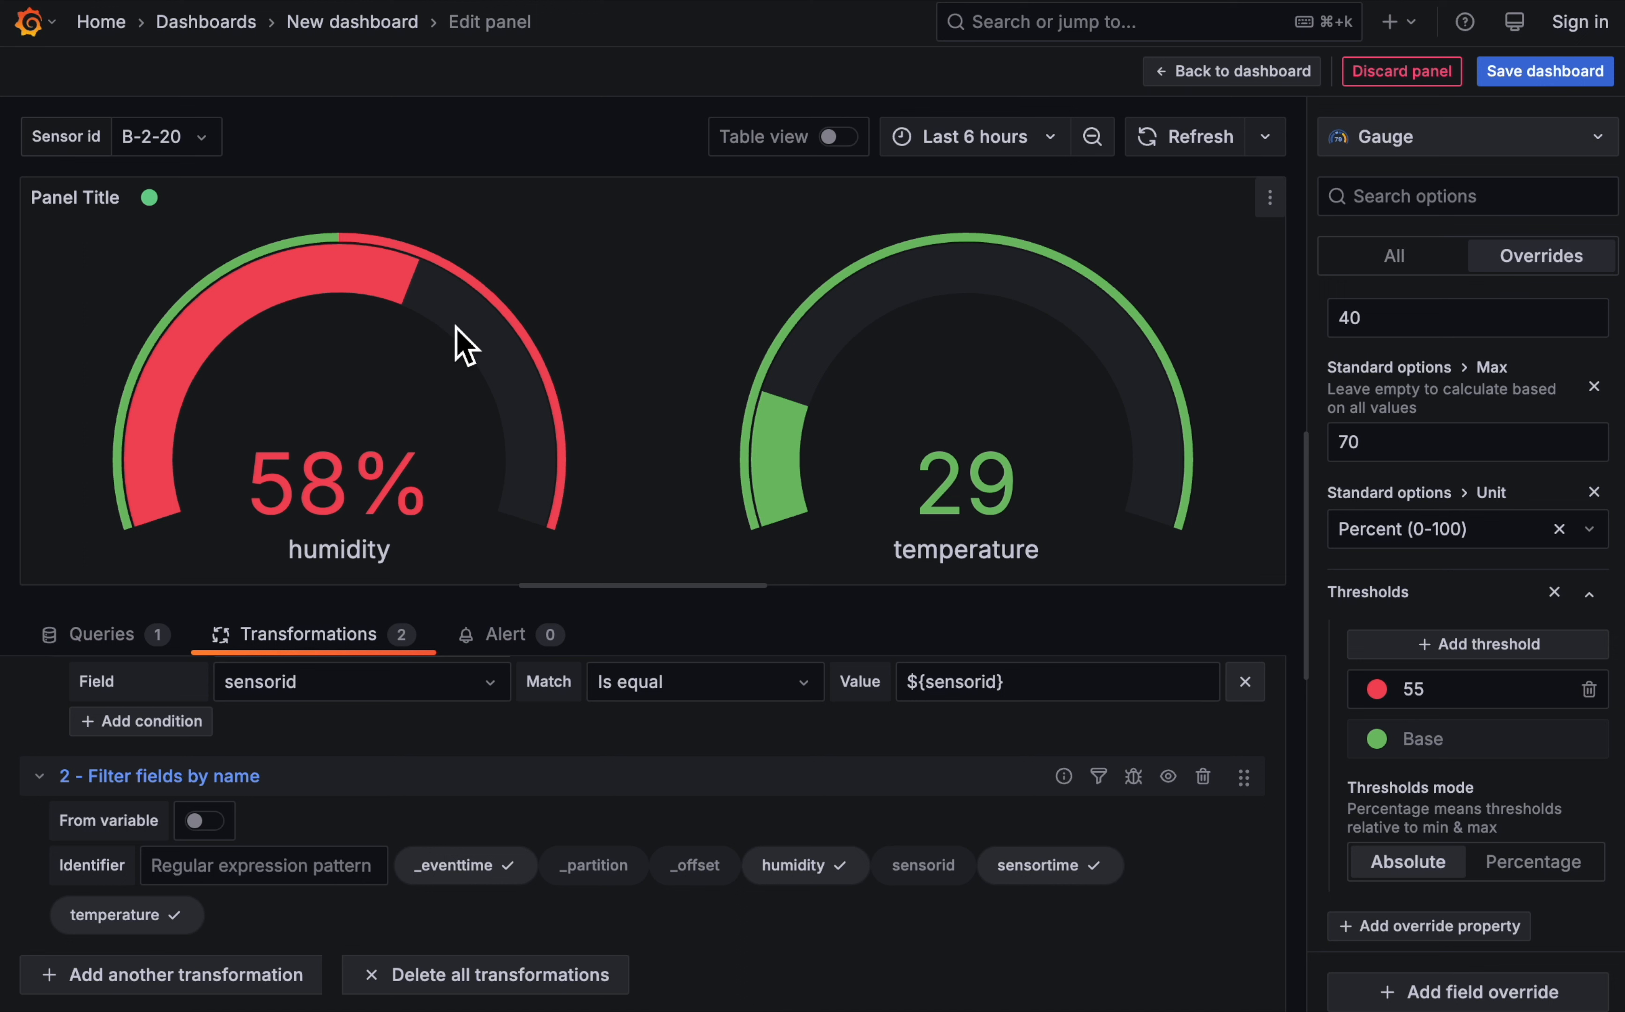
- Set the red threshold in the humidity override to 58
{"action": "left_click", "coordinate": [1463, 698]}
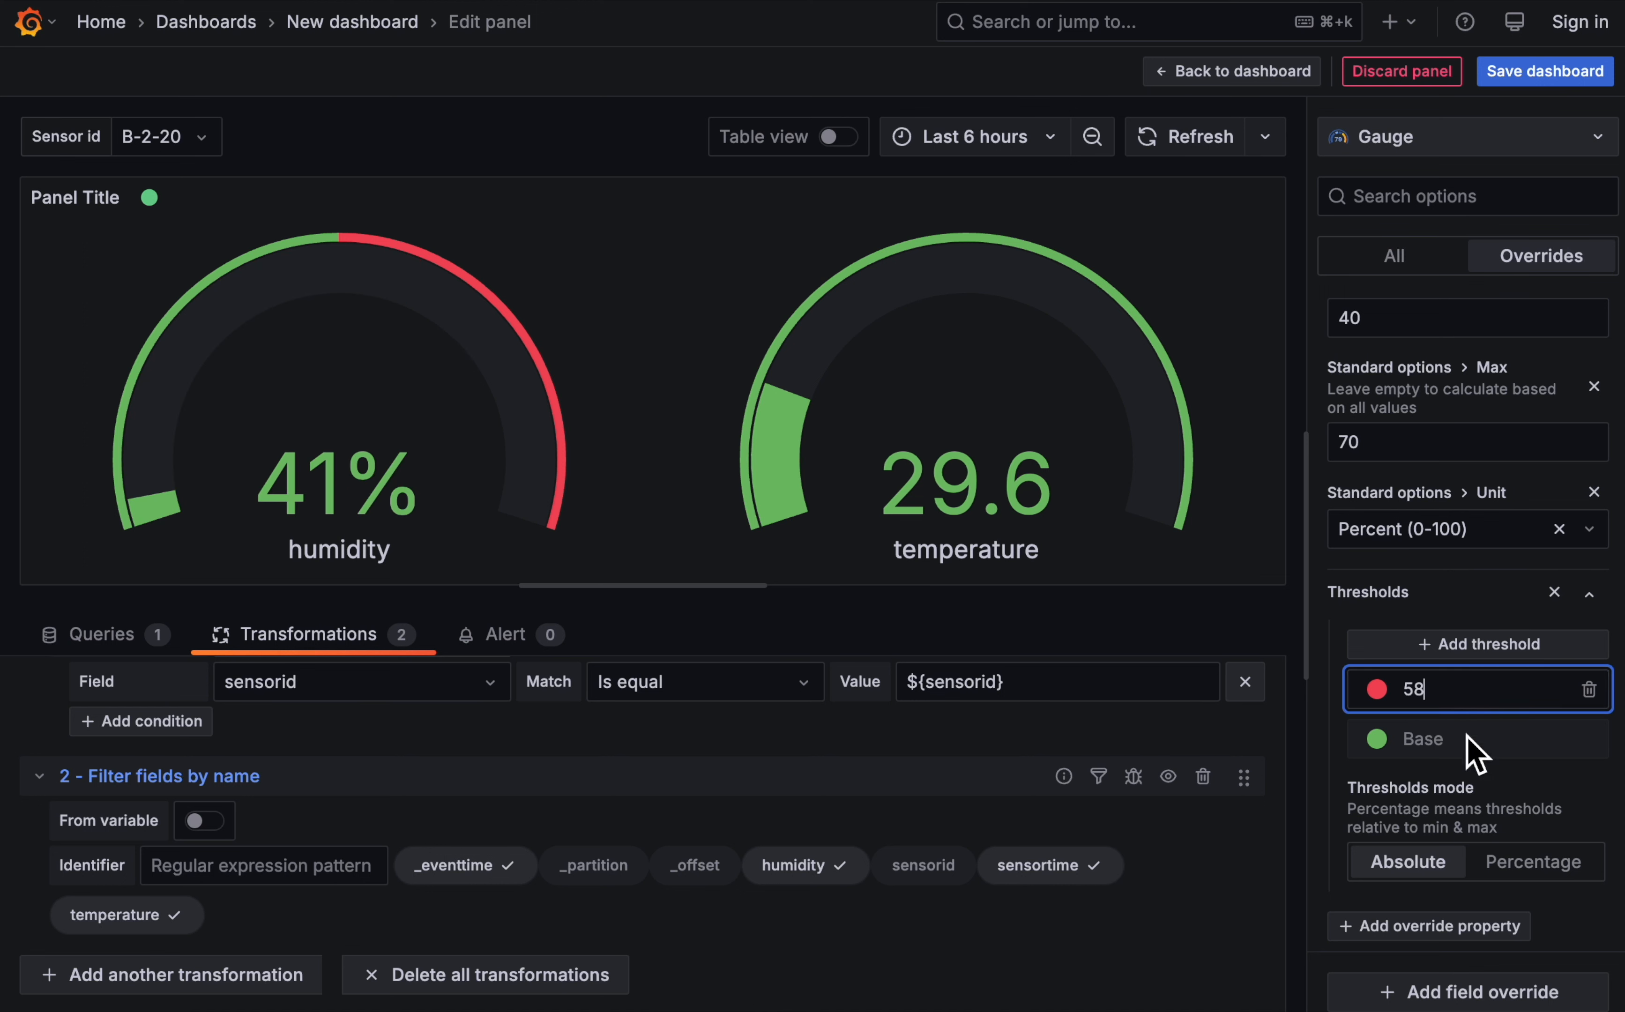
{"action": "left_click", "coordinate": [1579, 792]}
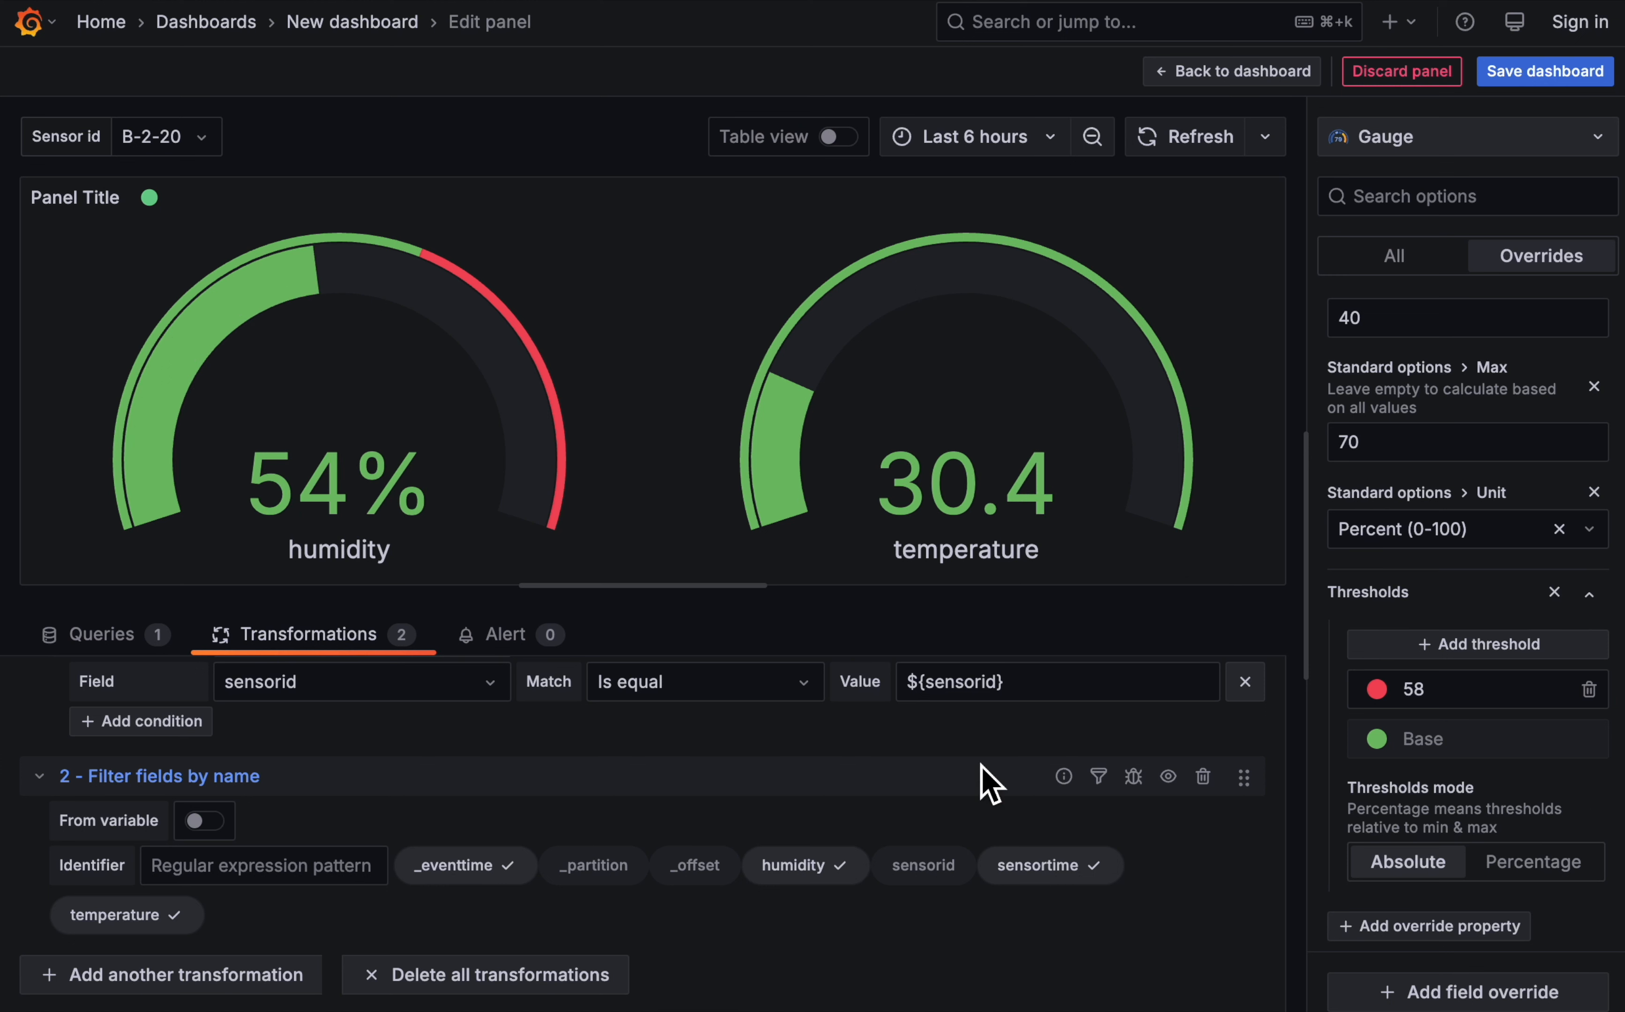
- Add a second field override to the gauge panel for the field named temperature
{"action": "scroll", "coordinate": [1459, 521], "scroll_direction": "down", "scroll_amount": 1}
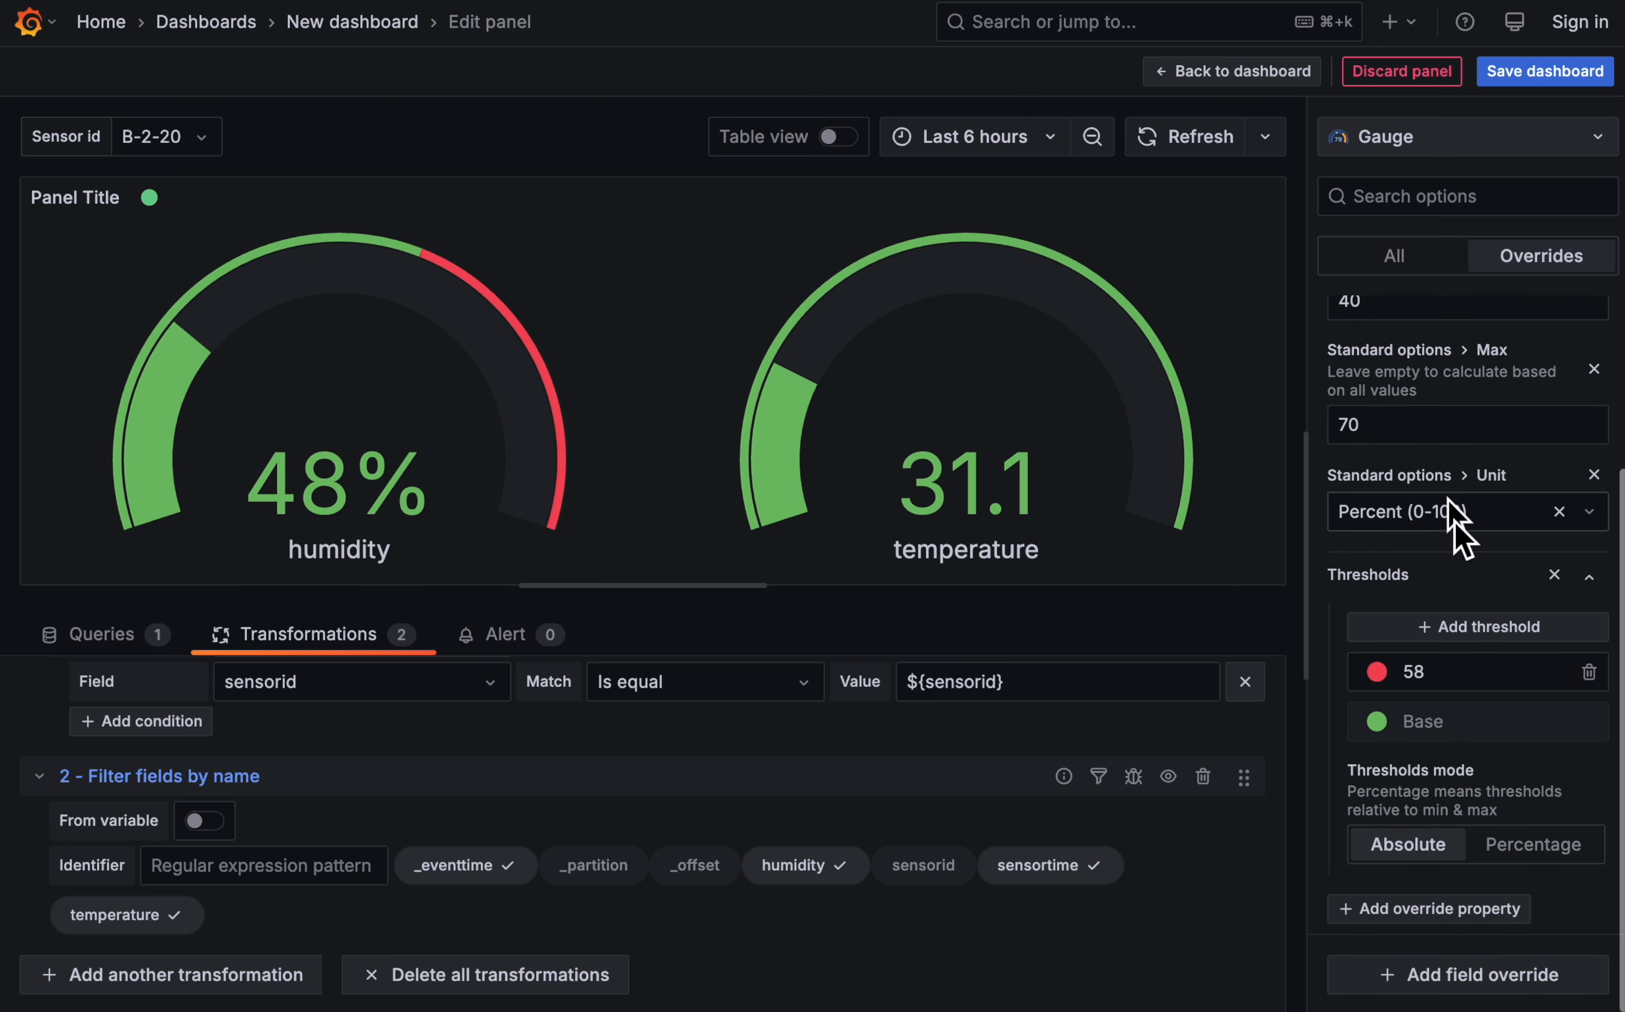
{"action": "left_click", "coordinate": [1482, 985]}
{"action": "left_click", "coordinate": [1499, 632]}
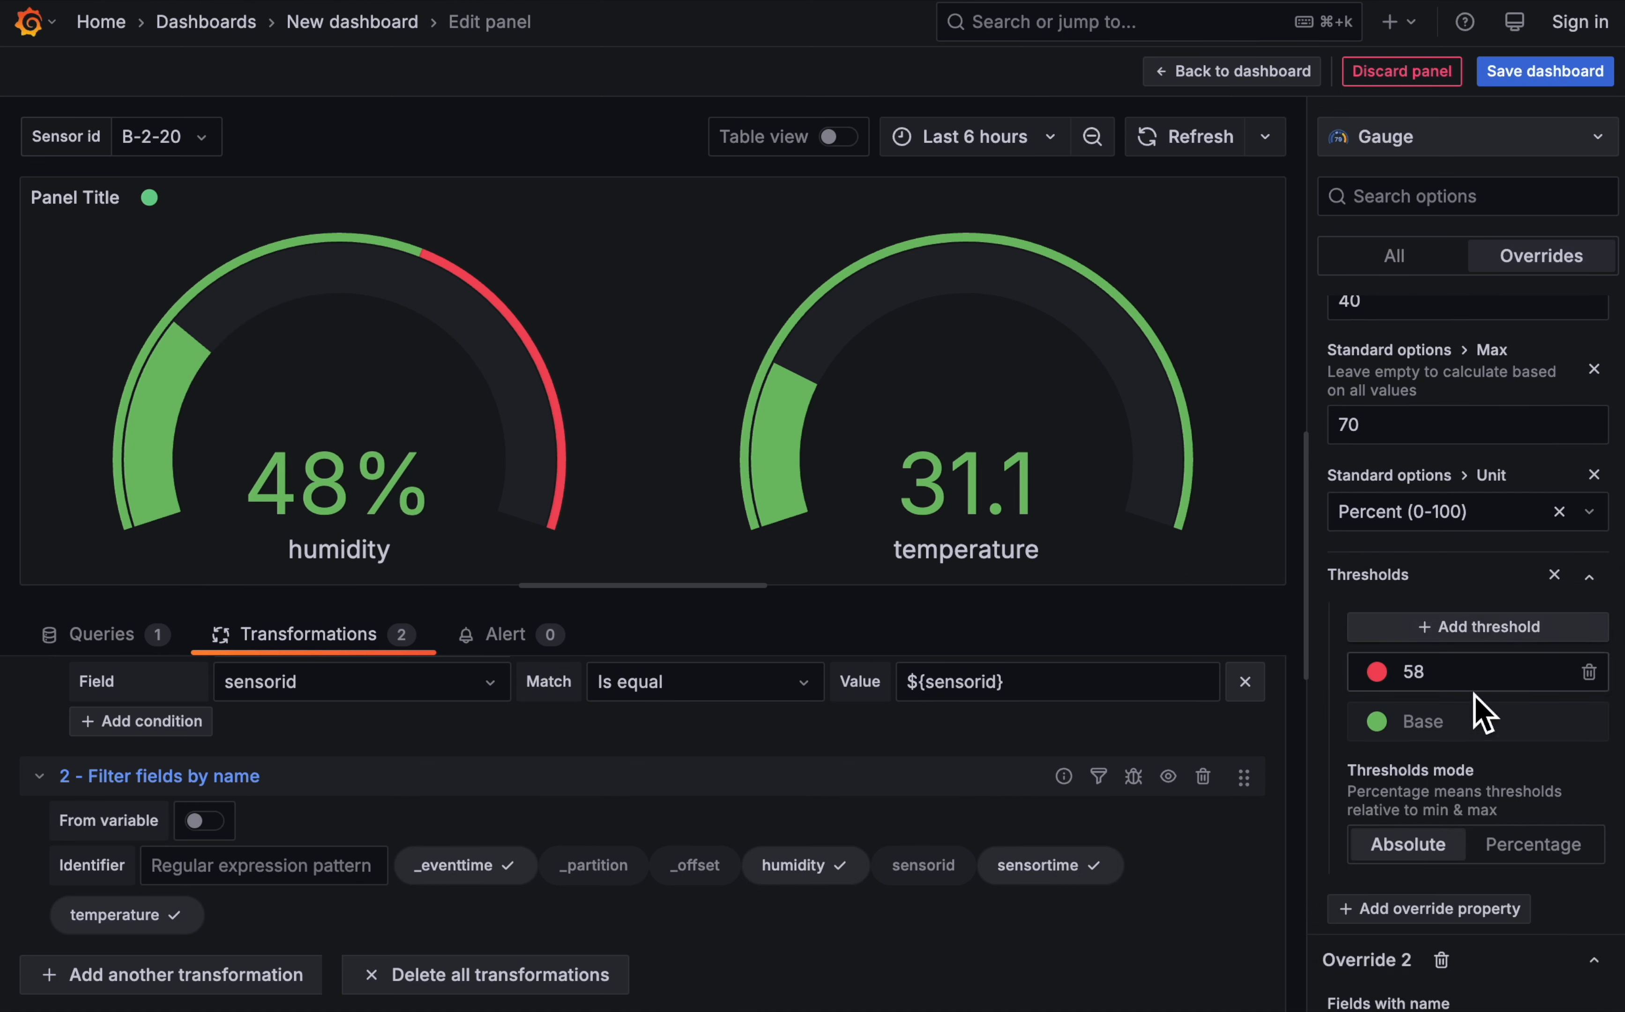
{"action": "left_click", "coordinate": [1431, 877]}
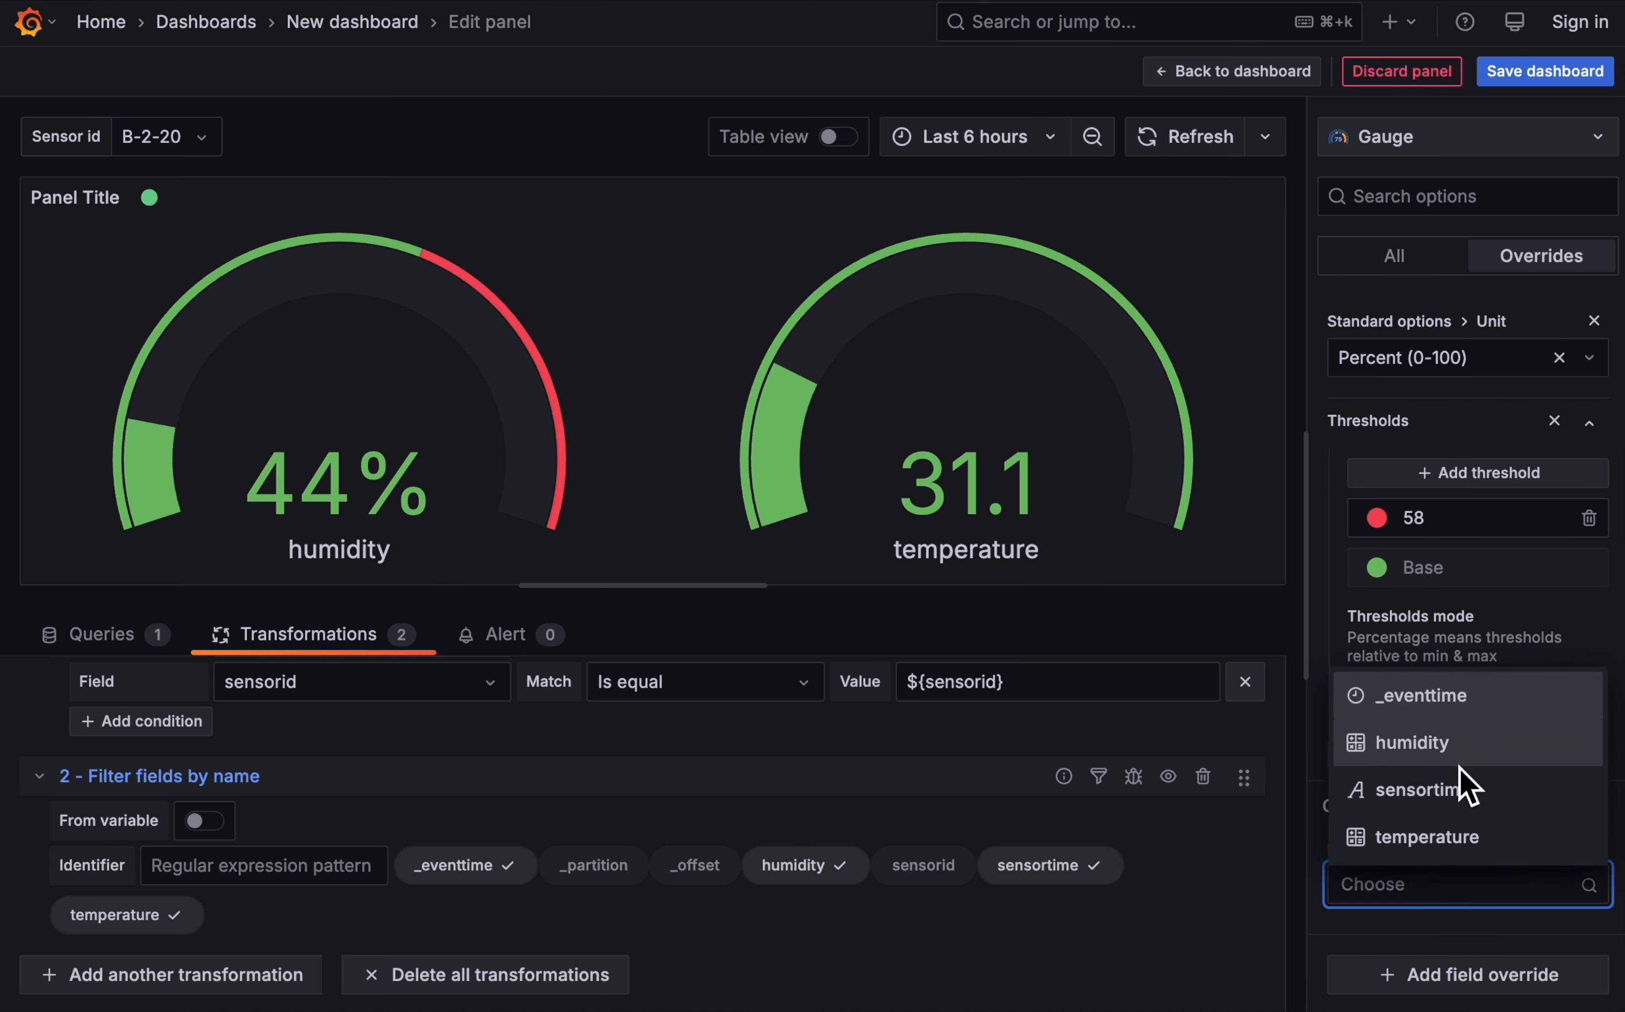
{"action": "left_click", "coordinate": [1451, 836]}
- Add Min and Max properties to the temperature override, with a minimum of 18 and a maximum of 40
{"action": "scroll", "coordinate": [1539, 943], "scroll_direction": "down", "scroll_amount": 1}
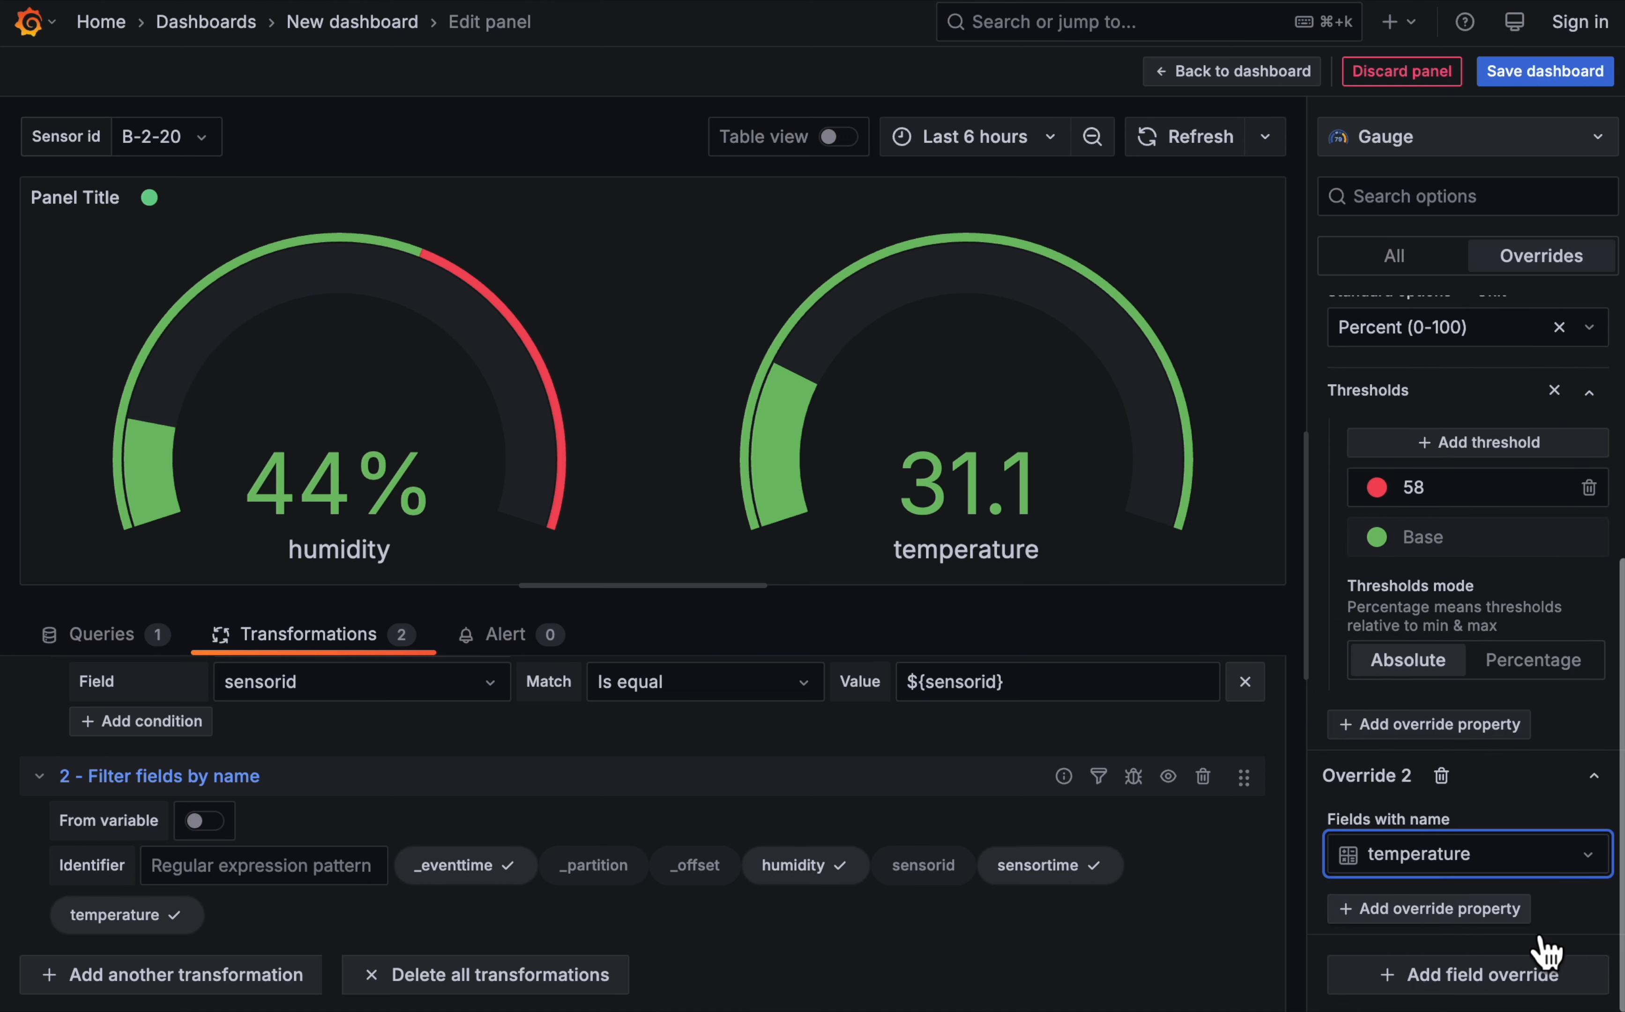
{"action": "left_click", "coordinate": [1479, 912]}
{"action": "left_click", "coordinate": [1501, 715]}
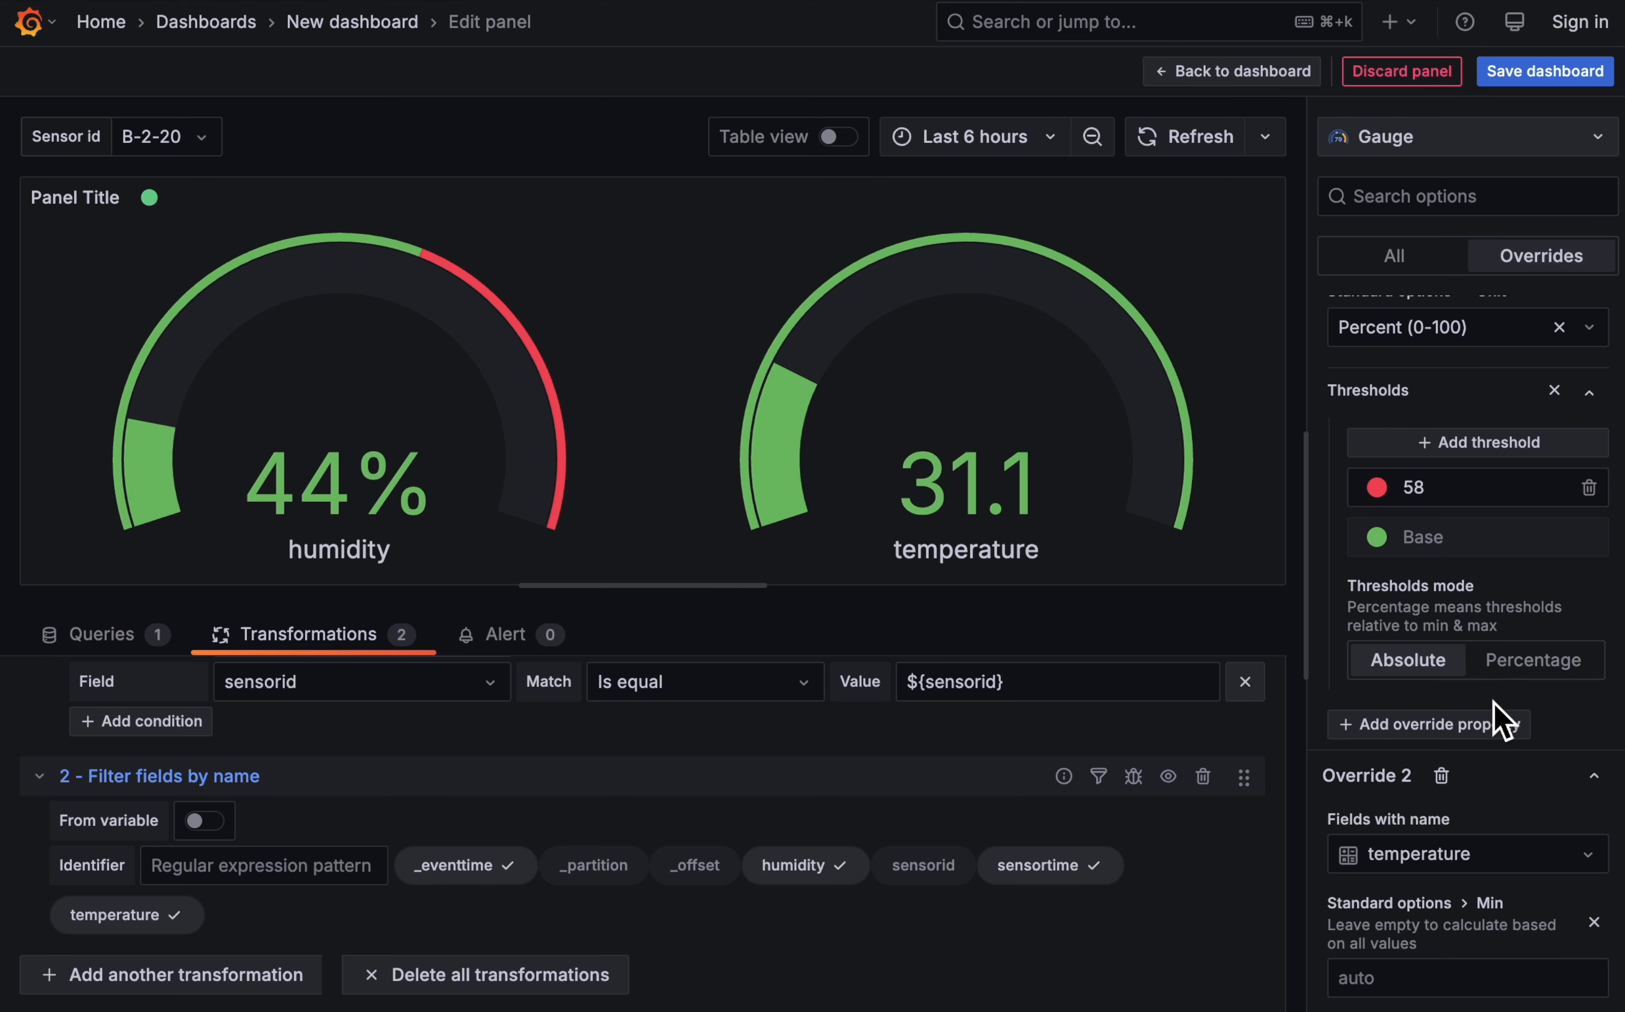
{"action": "scroll", "coordinate": [1470, 871], "scroll_direction": "down", "scroll_amount": 2}
{"action": "left_click", "coordinate": [1439, 858]}
{"action": "type", "text": "18"}
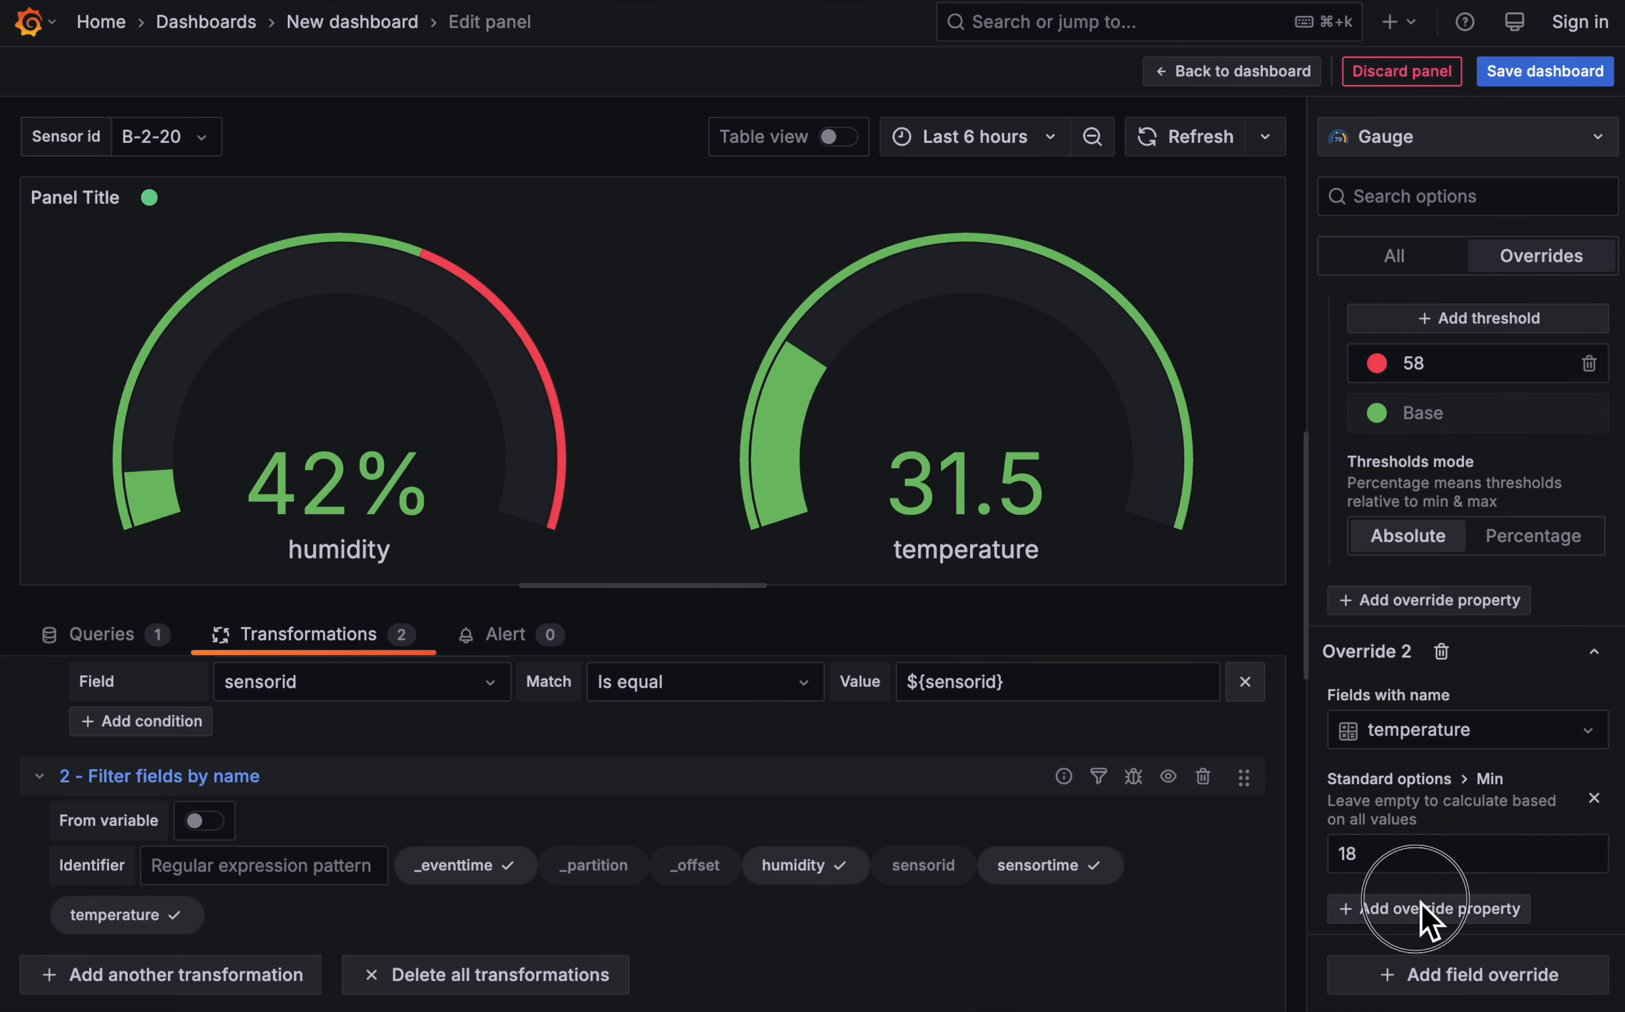
{"action": "left_click", "coordinate": [1433, 911]}
{"action": "left_click", "coordinate": [1476, 840]}
{"action": "scroll", "coordinate": [1514, 924], "scroll_direction": "down", "scroll_amount": 2}
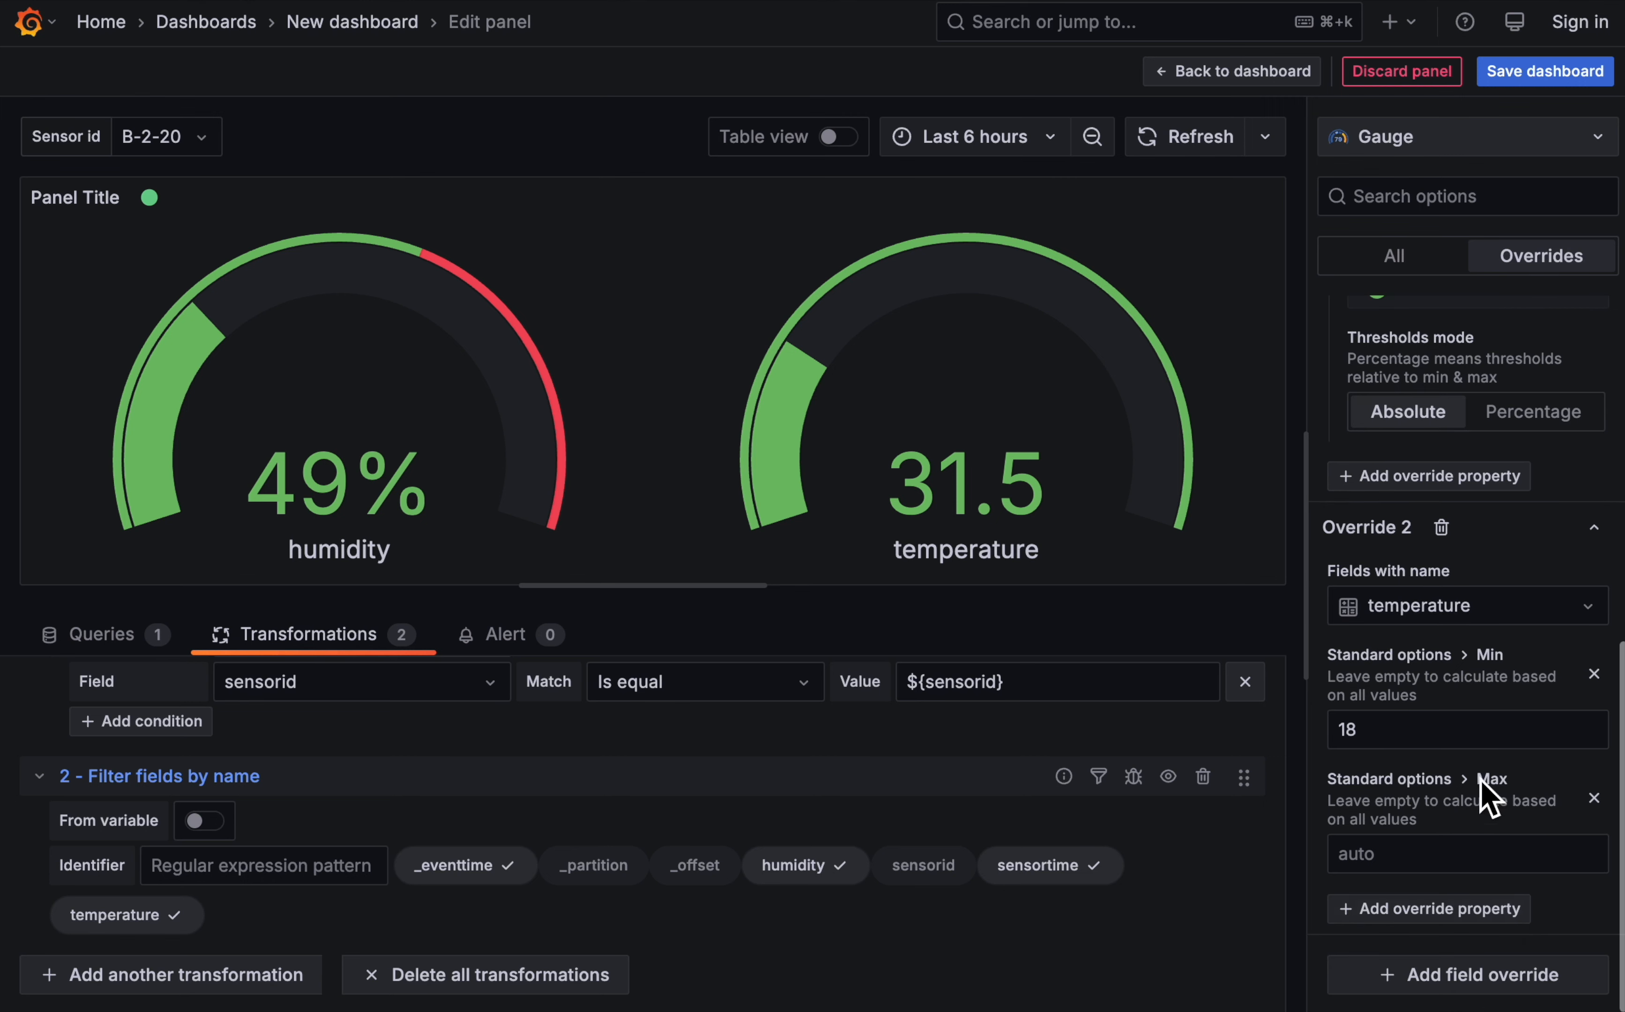
{"action": "left_click", "coordinate": [1433, 860]}
{"action": "type", "text": "40"}
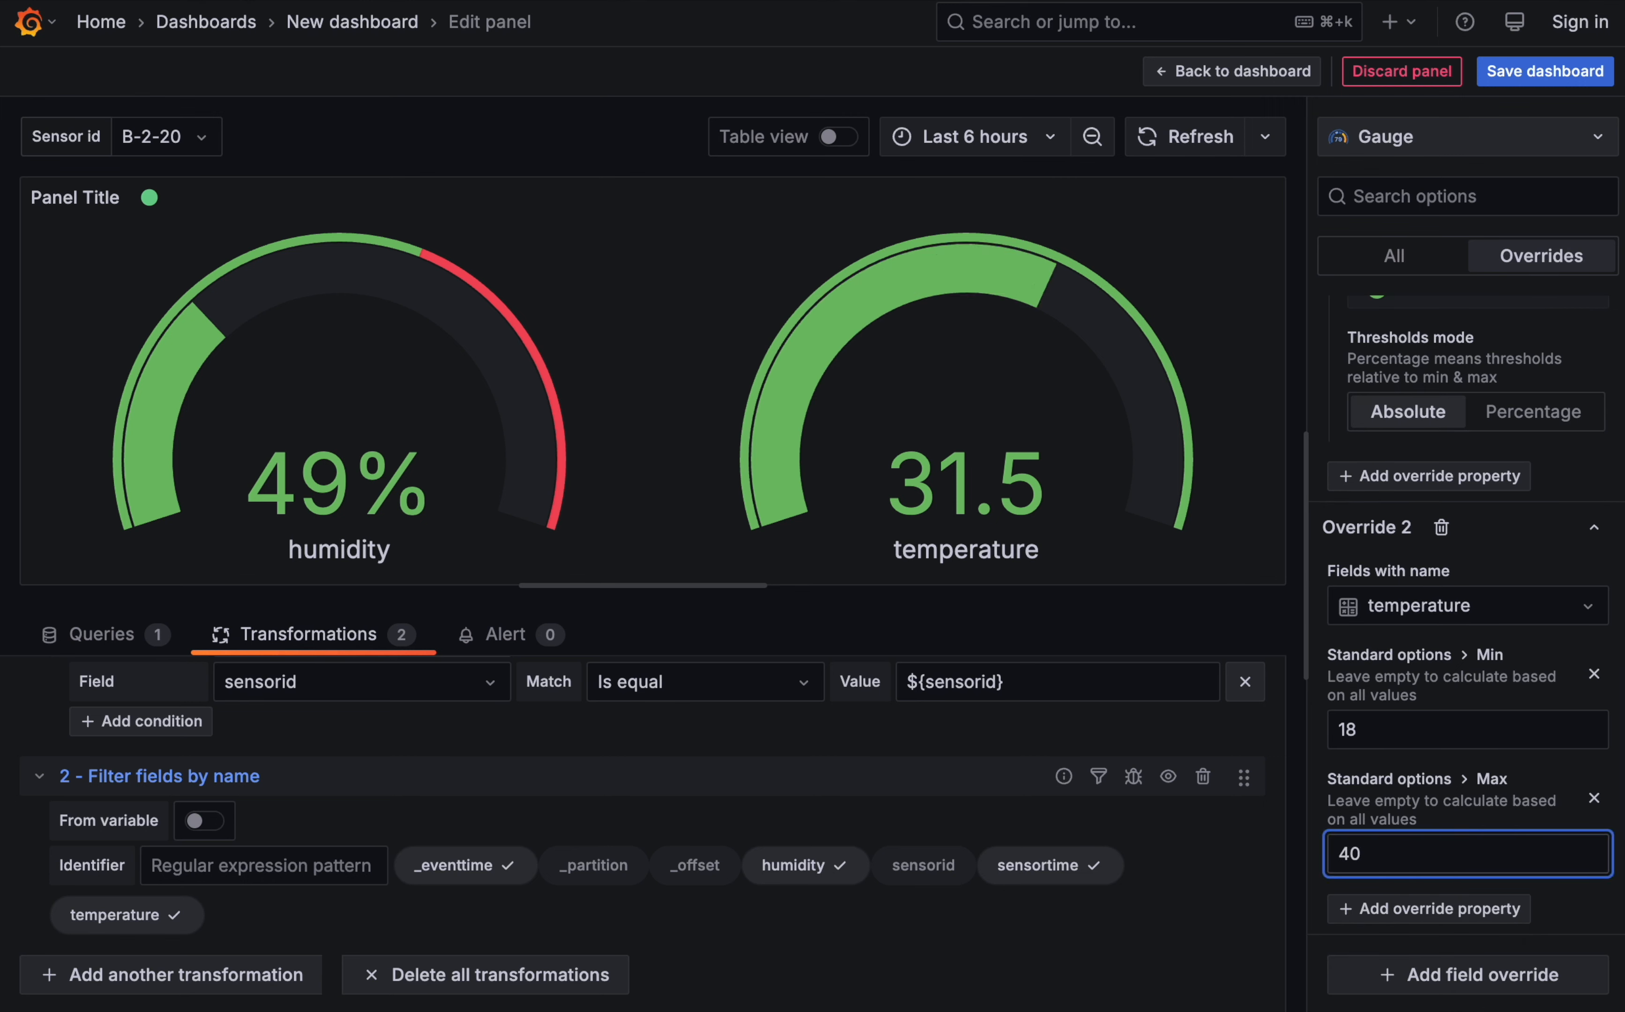
- Add a Thresholds property to the temperature override and set the red threshold to 24
{"action": "left_click", "coordinate": [1385, 910]}
{"action": "scroll", "coordinate": [1471, 778], "scroll_direction": "down", "scroll_amount": 3}
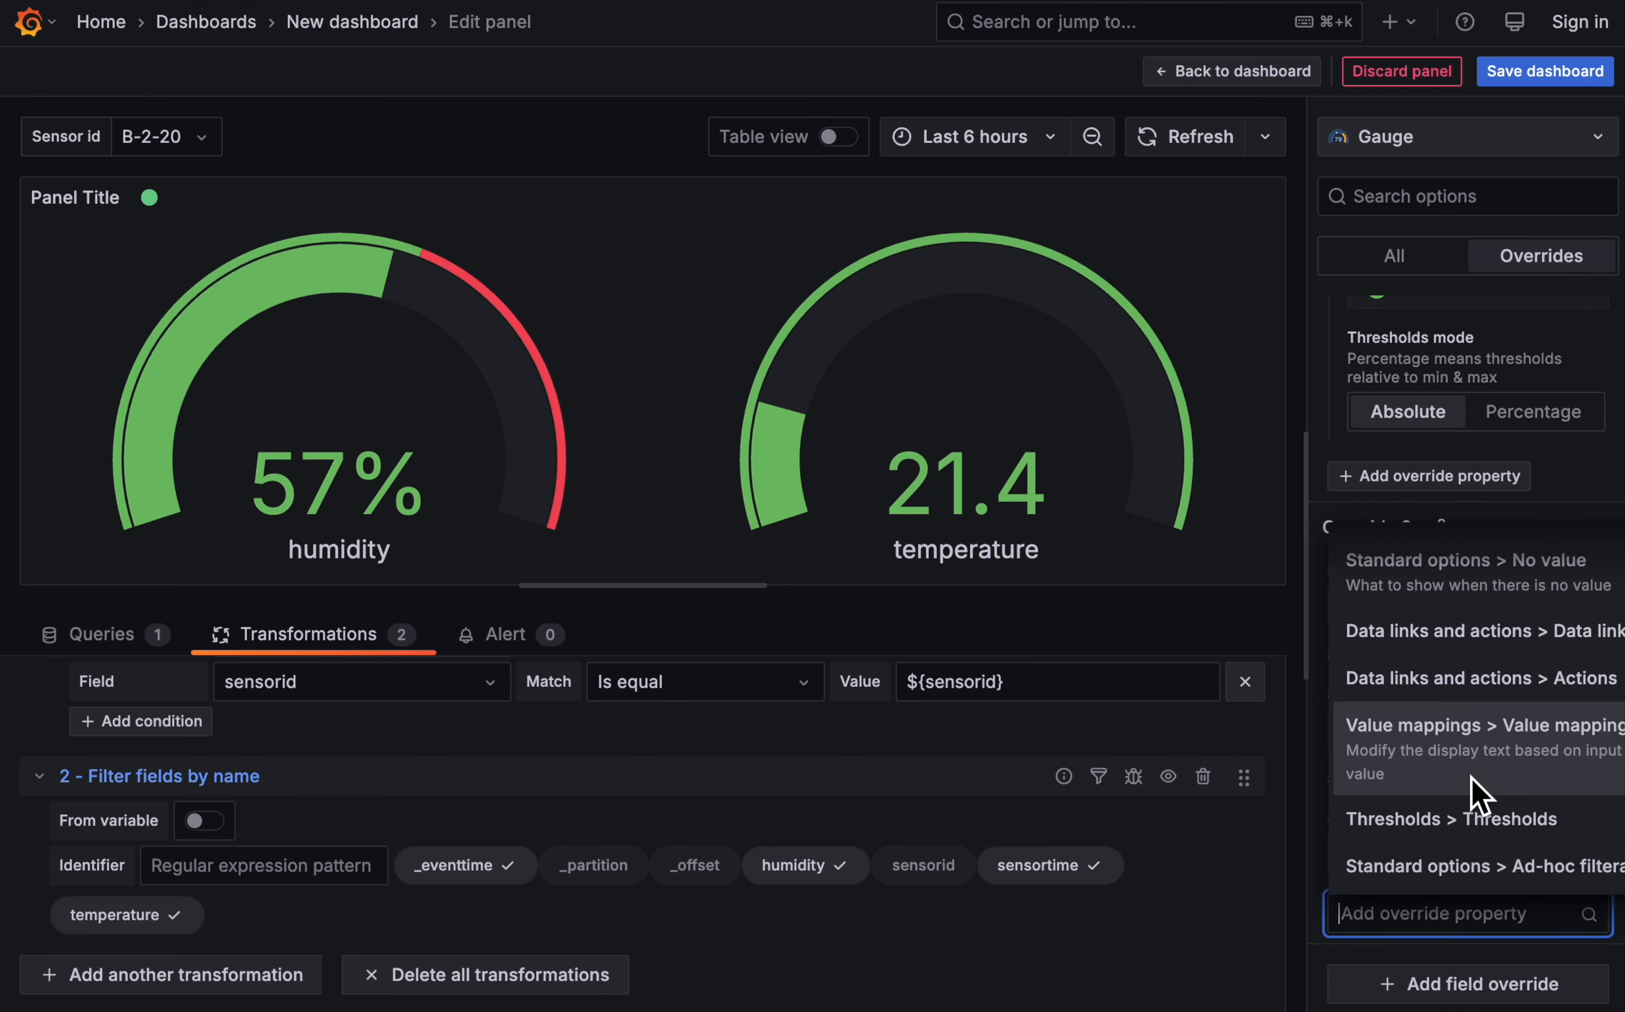
{"action": "left_click", "coordinate": [1498, 820]}
{"action": "scroll", "coordinate": [1468, 873], "scroll_direction": "down", "scroll_amount": 5}
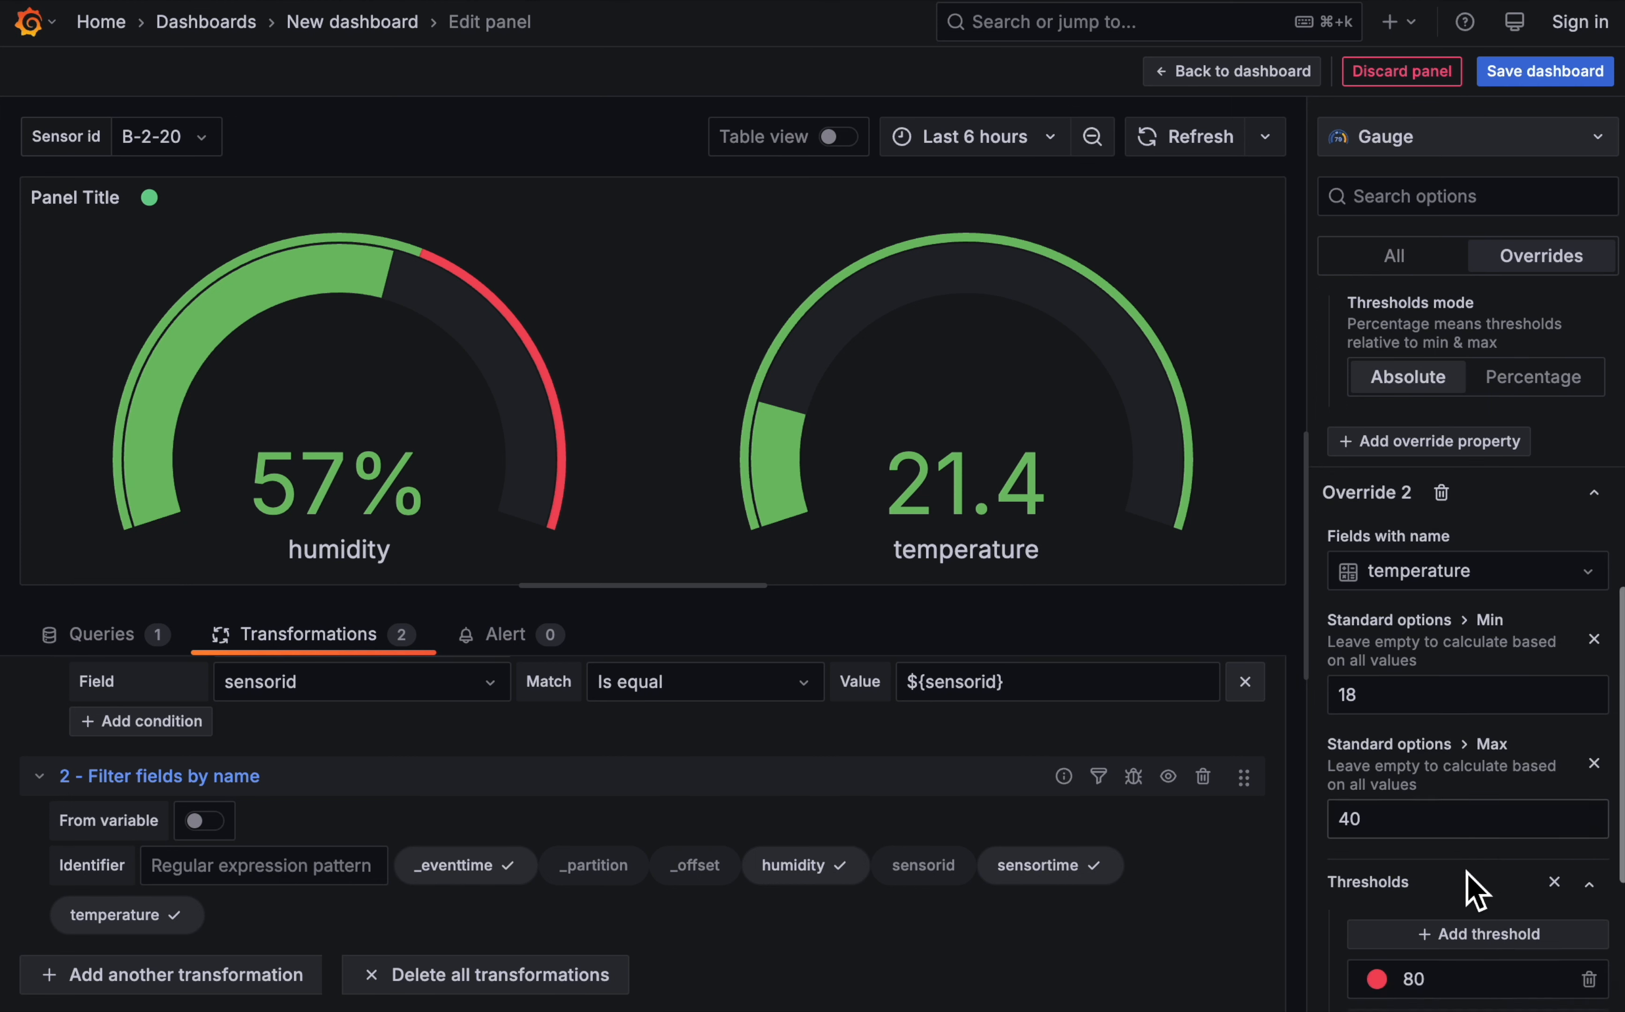
{"action": "left_click", "coordinate": [1479, 673]}
{"action": "double_click", "coordinate": [1479, 673]}
{"action": "type", "text": "24"}
{"action": "left_click", "coordinate": [1562, 777]}
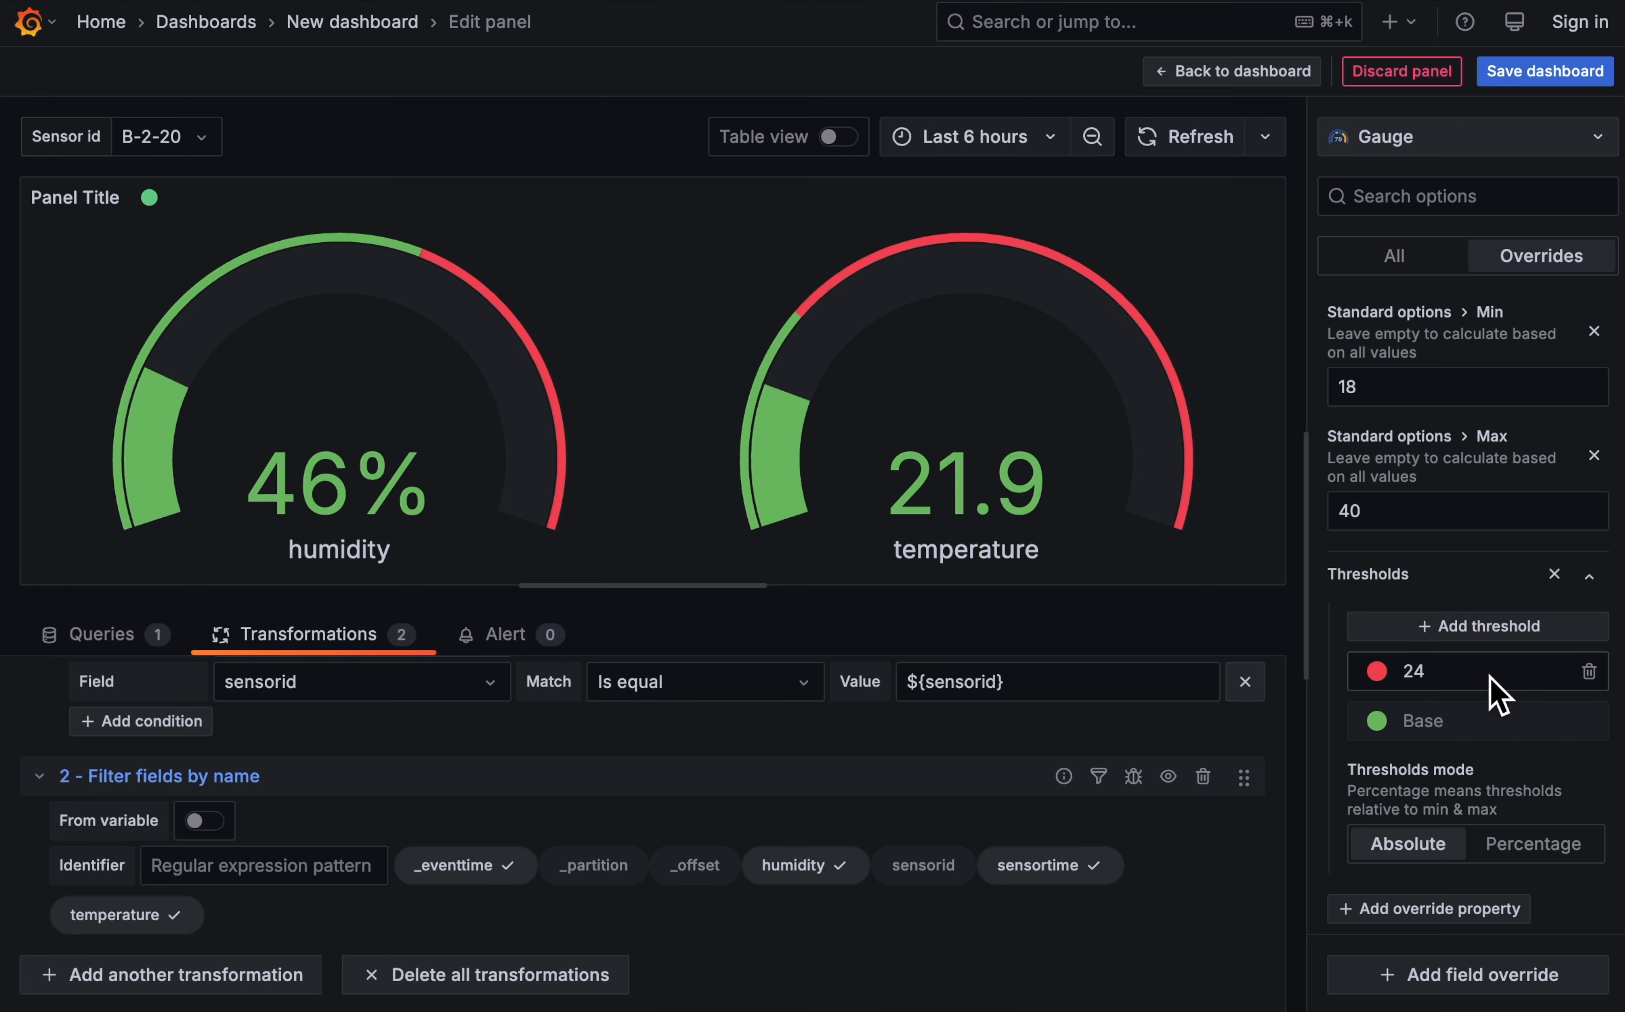
- Add a Unit property to the temperature override and set it to Celsius (°C)
{"action": "left_click", "coordinate": [1453, 913]}
{"action": "left_click", "coordinate": [1479, 626]}
{"action": "left_click", "coordinate": [1422, 936]}
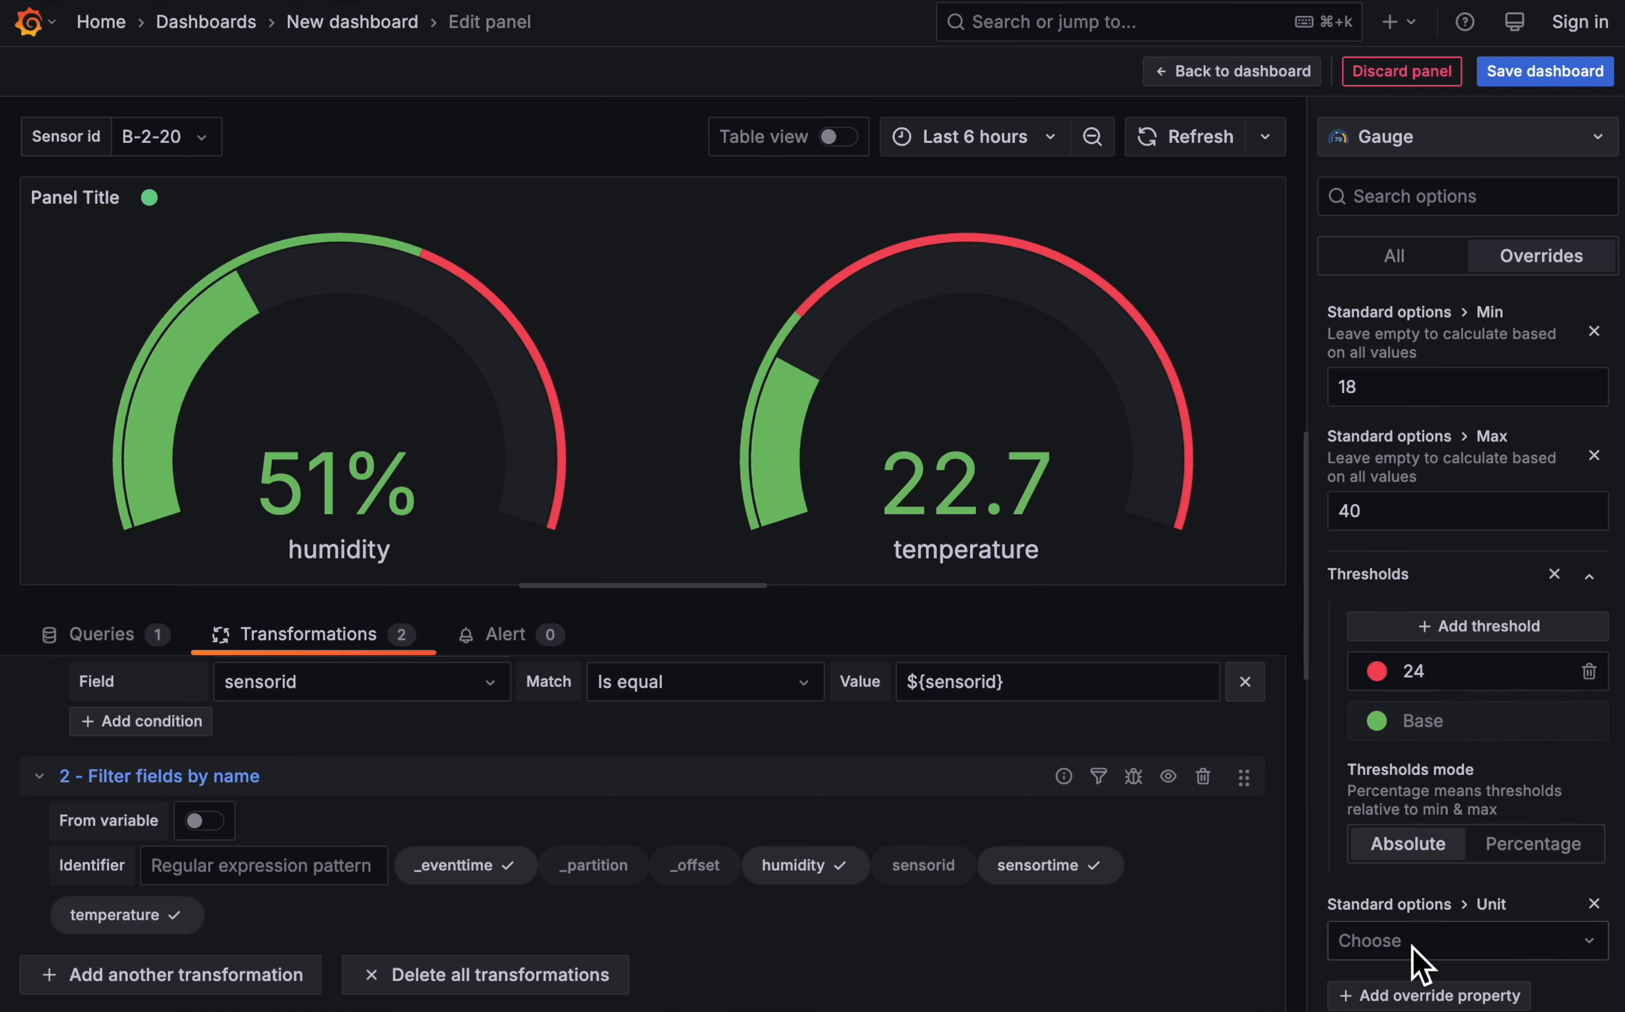
{"action": "type", "text": "cels"}
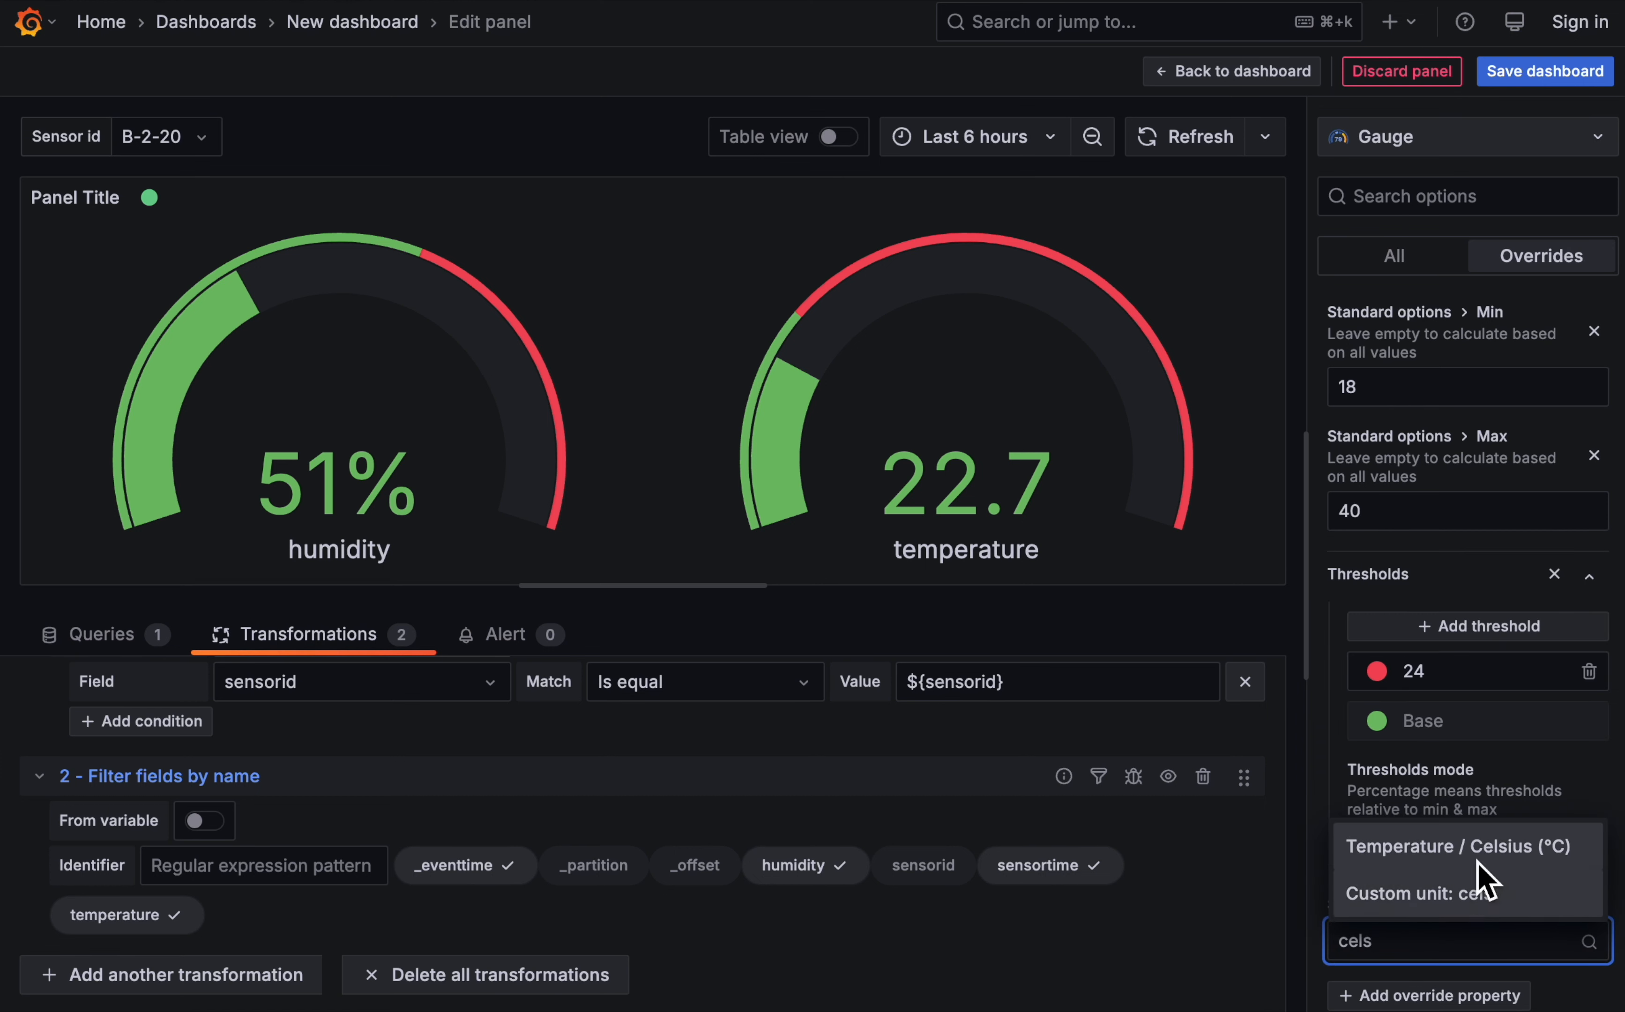
{"action": "left_click", "coordinate": [1477, 858]}
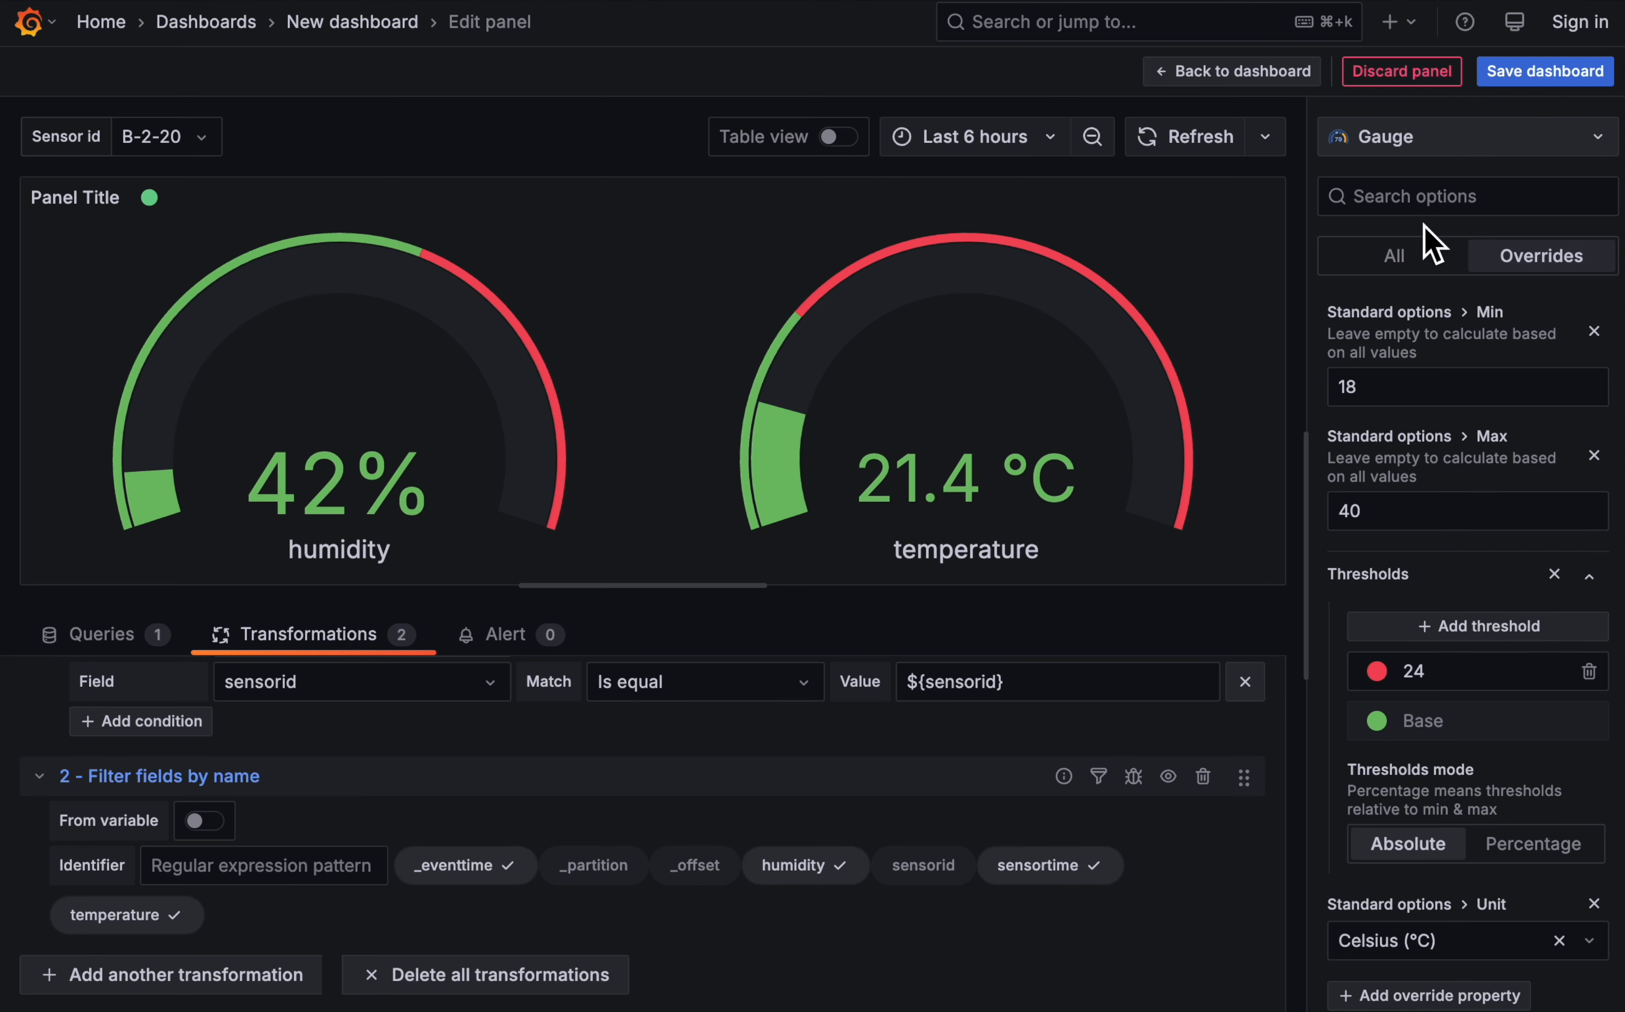
- Title the gauge panel "Current readings (${sensorid})" and return to the dashboard
{"action": "left_click", "coordinate": [1396, 255]}
{"action": "scroll", "coordinate": [1480, 522], "scroll_direction": "up", "scroll_amount": 15}
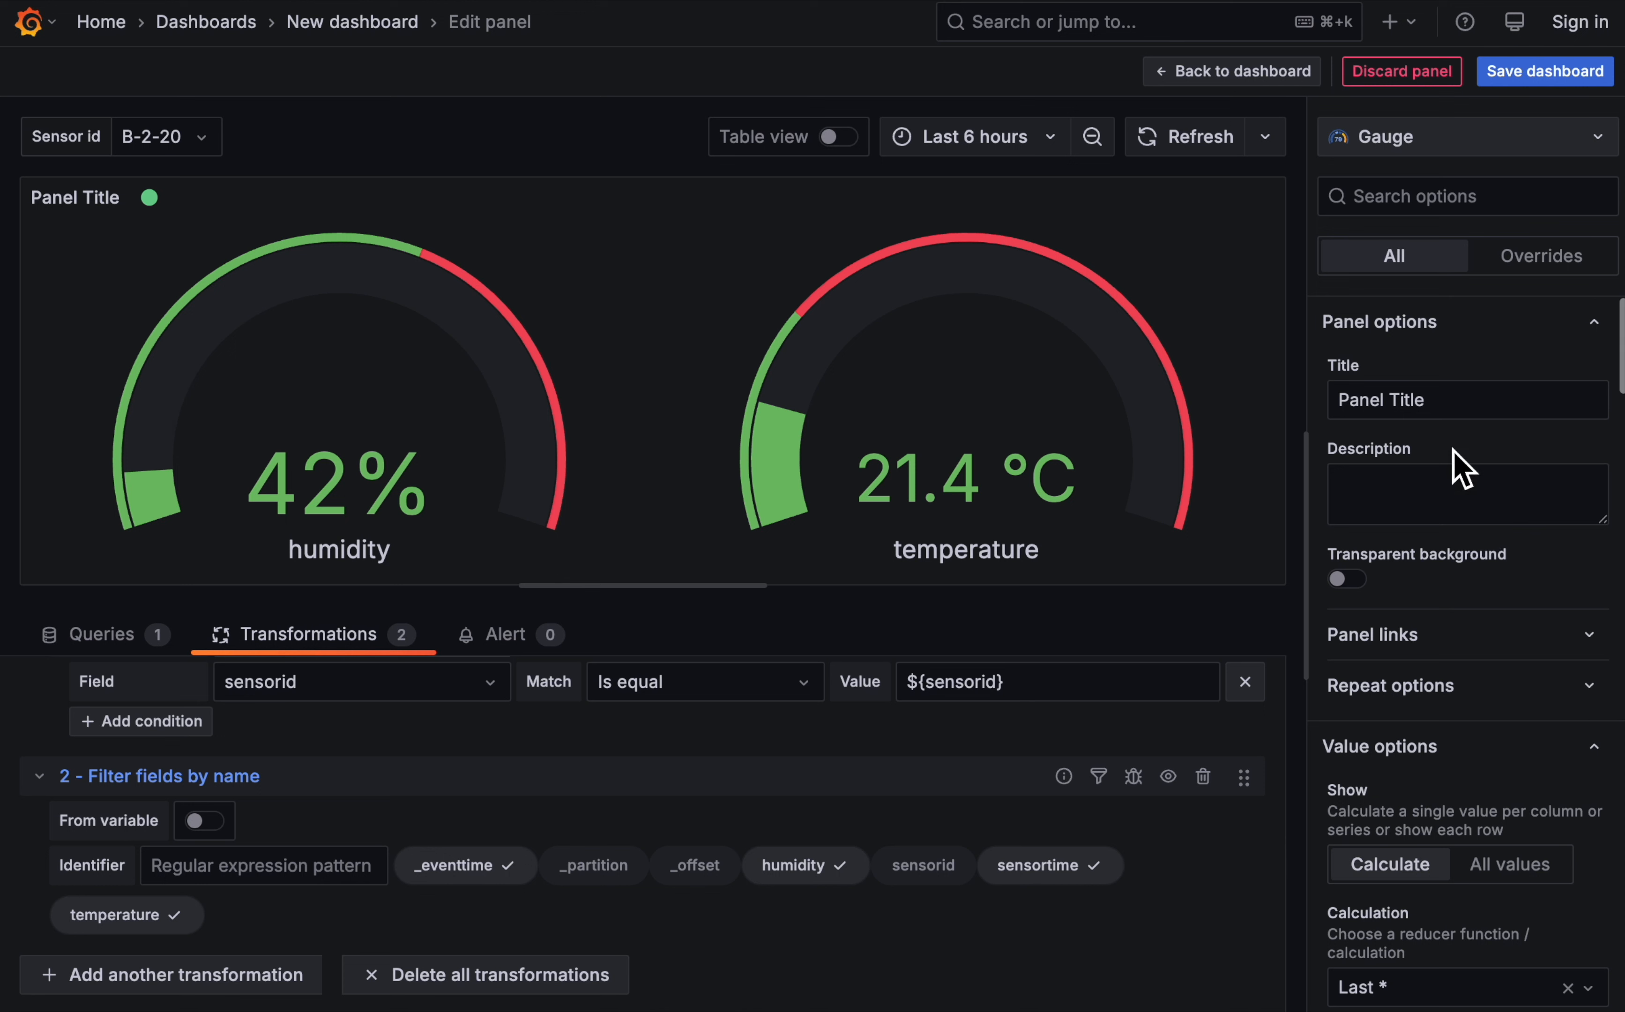
{"action": "triple_click", "coordinate": [1439, 400]}
{"action": "type", "text": "C"}
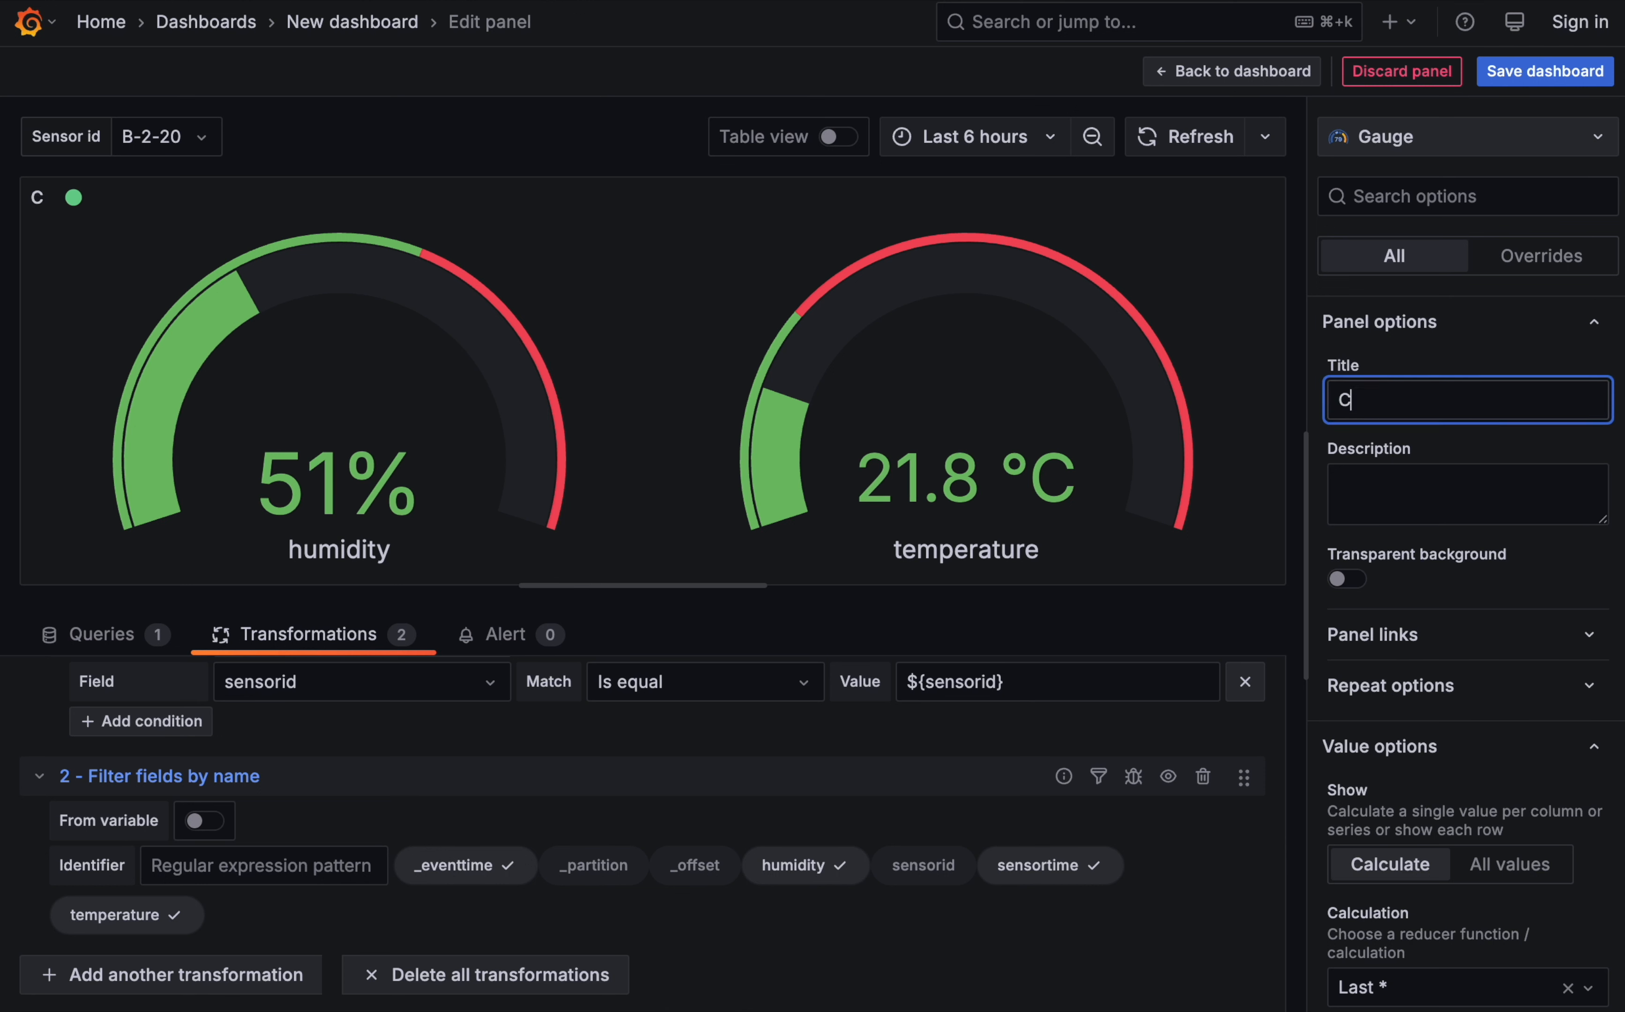
{"action": "type", "text": "urrent readings (${sensor"}
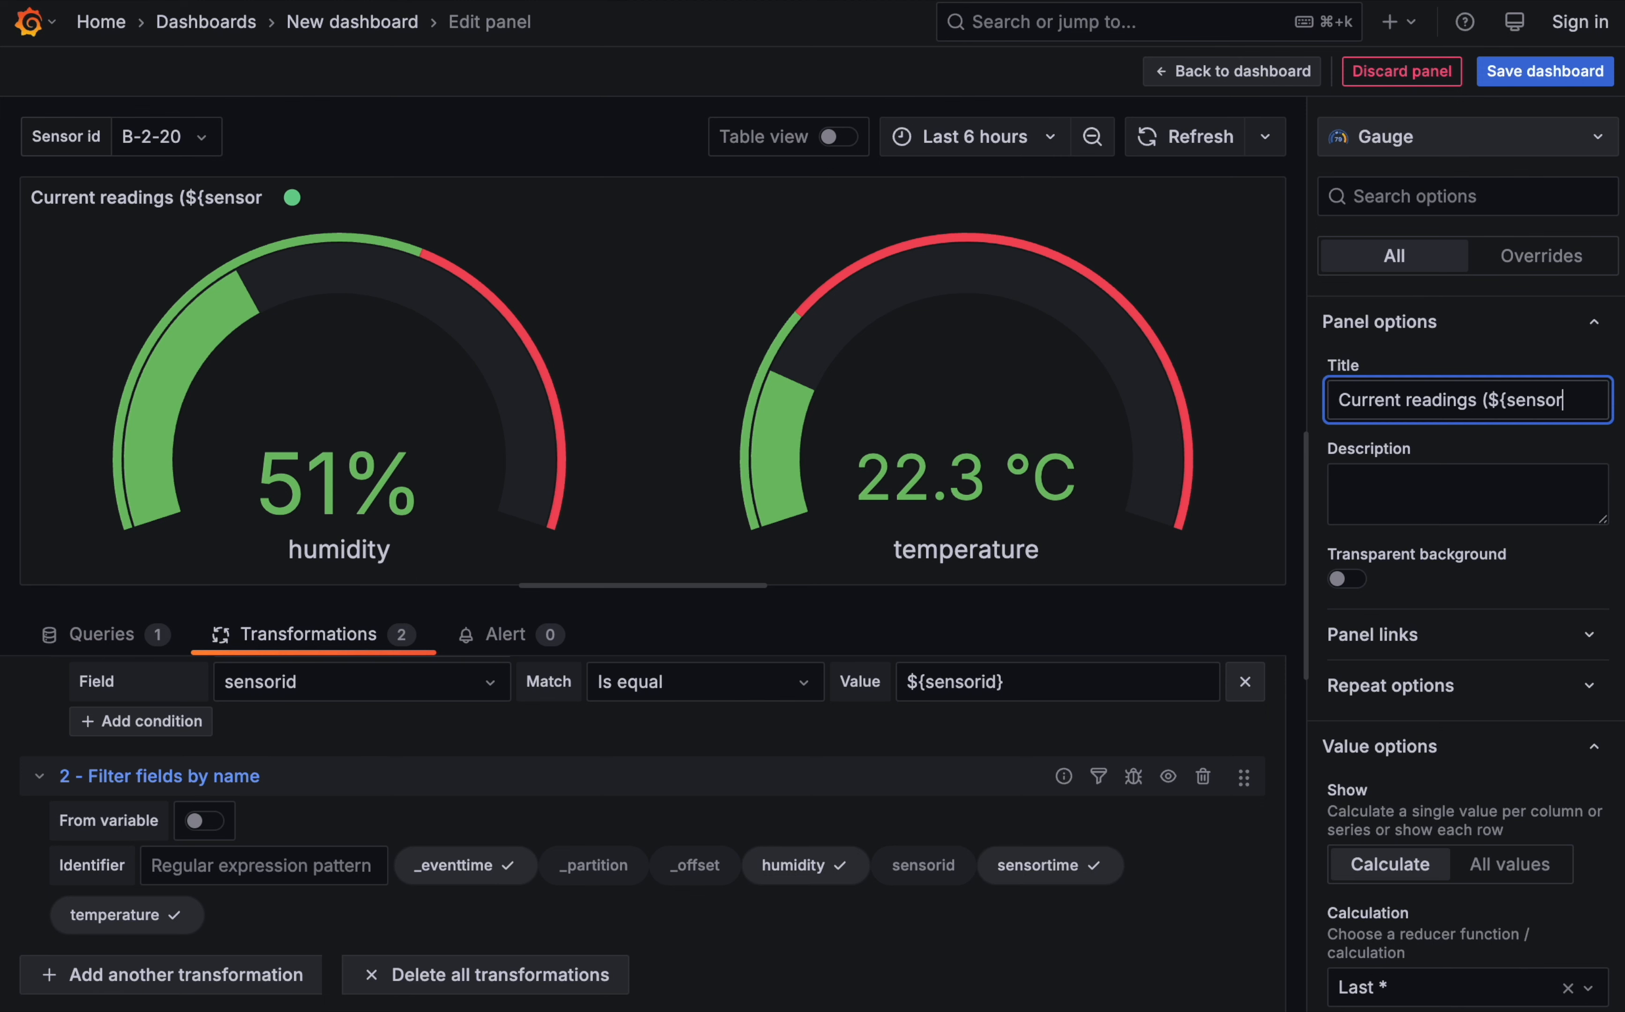
{"action": "type", "text": "id})"}
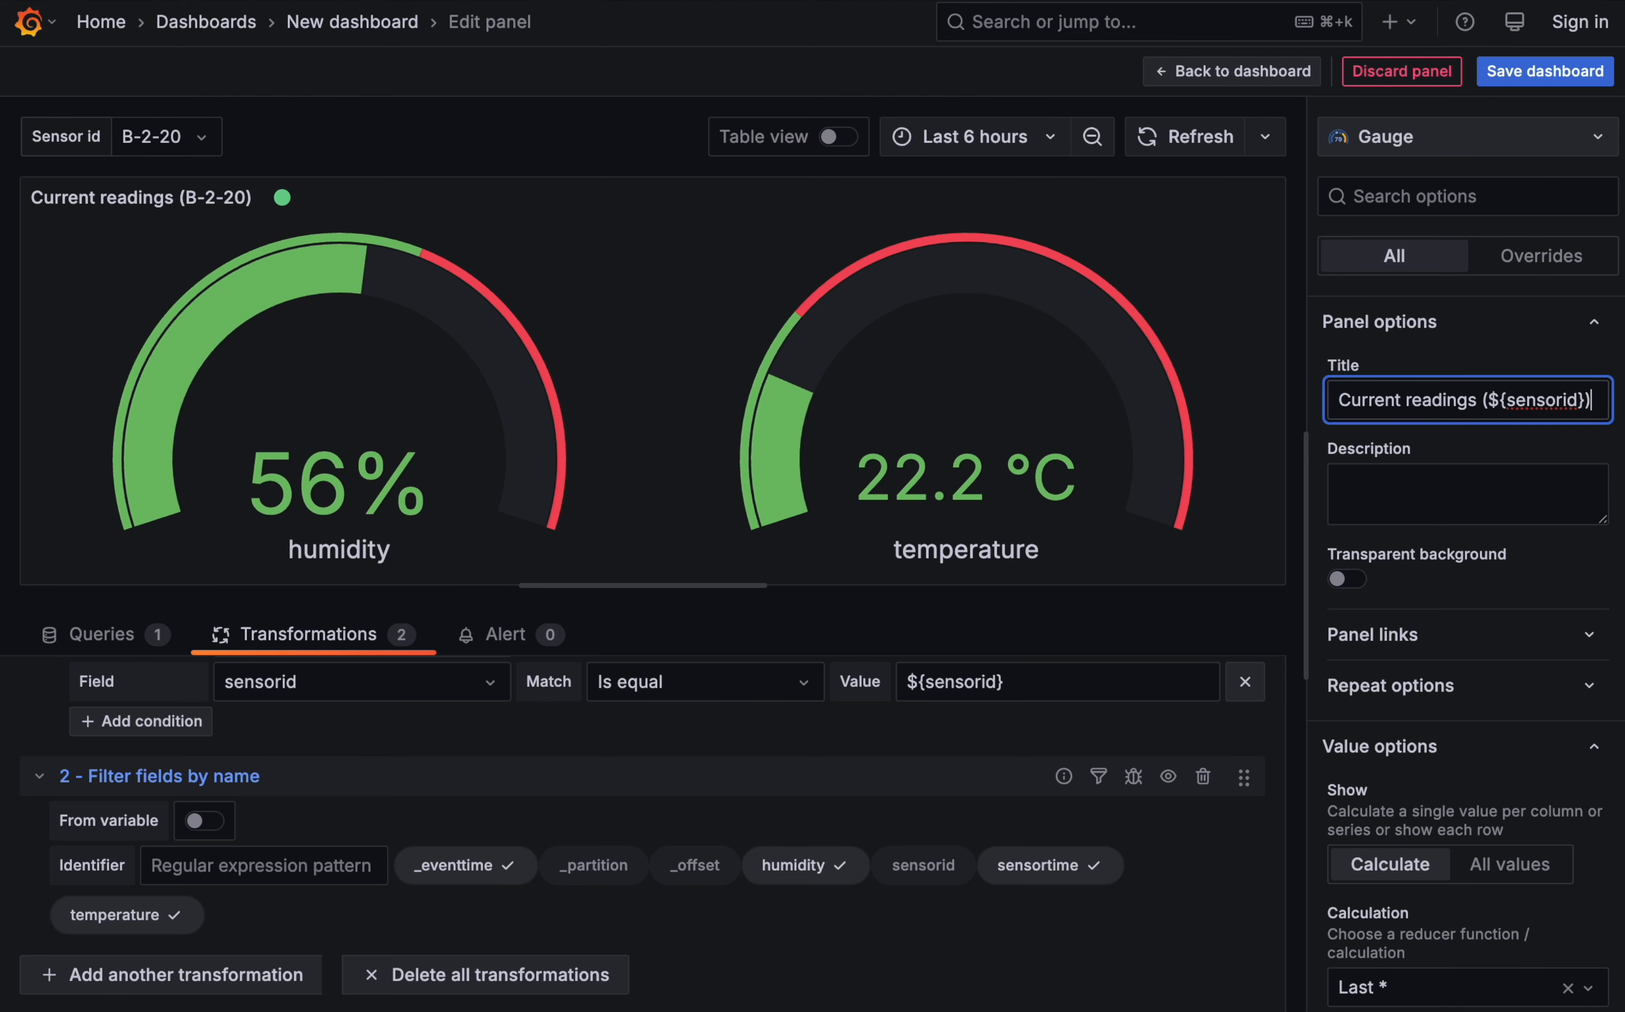
{"action": "left_click", "coordinate": [1291, 78]}
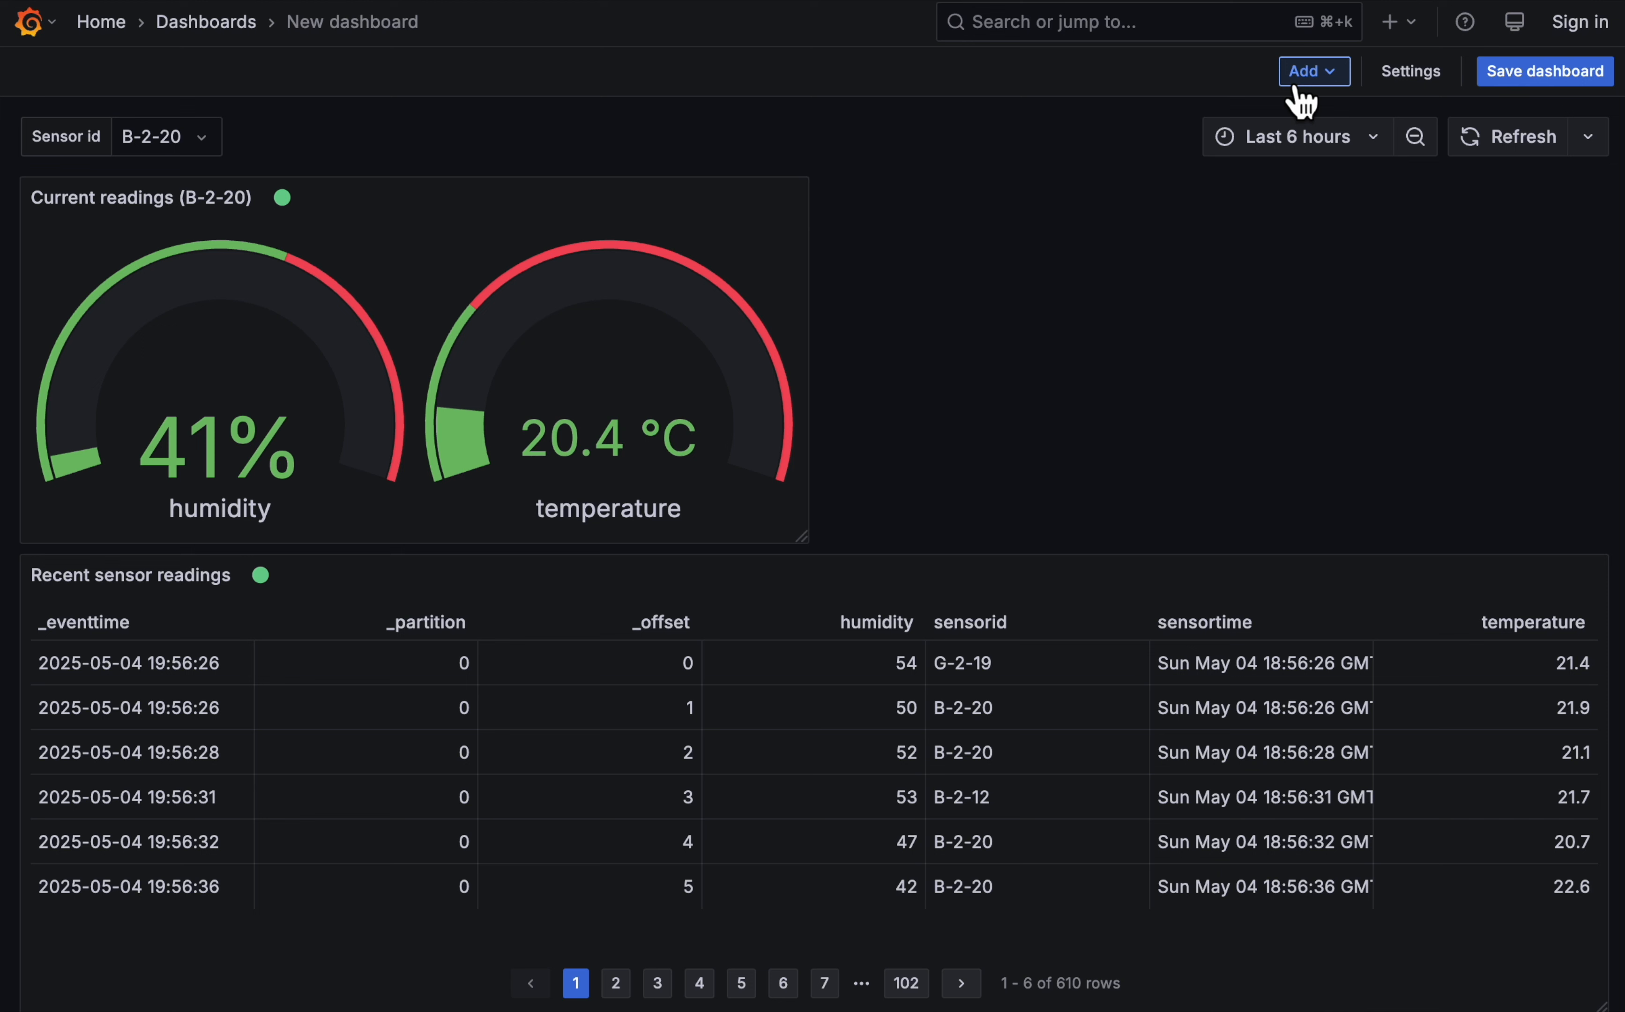
- Switch the dashboard's Sensor id variable to G-2-19
{"action": "left_click", "coordinate": [151, 155]}
{"action": "type", "text": "G-2-19"}
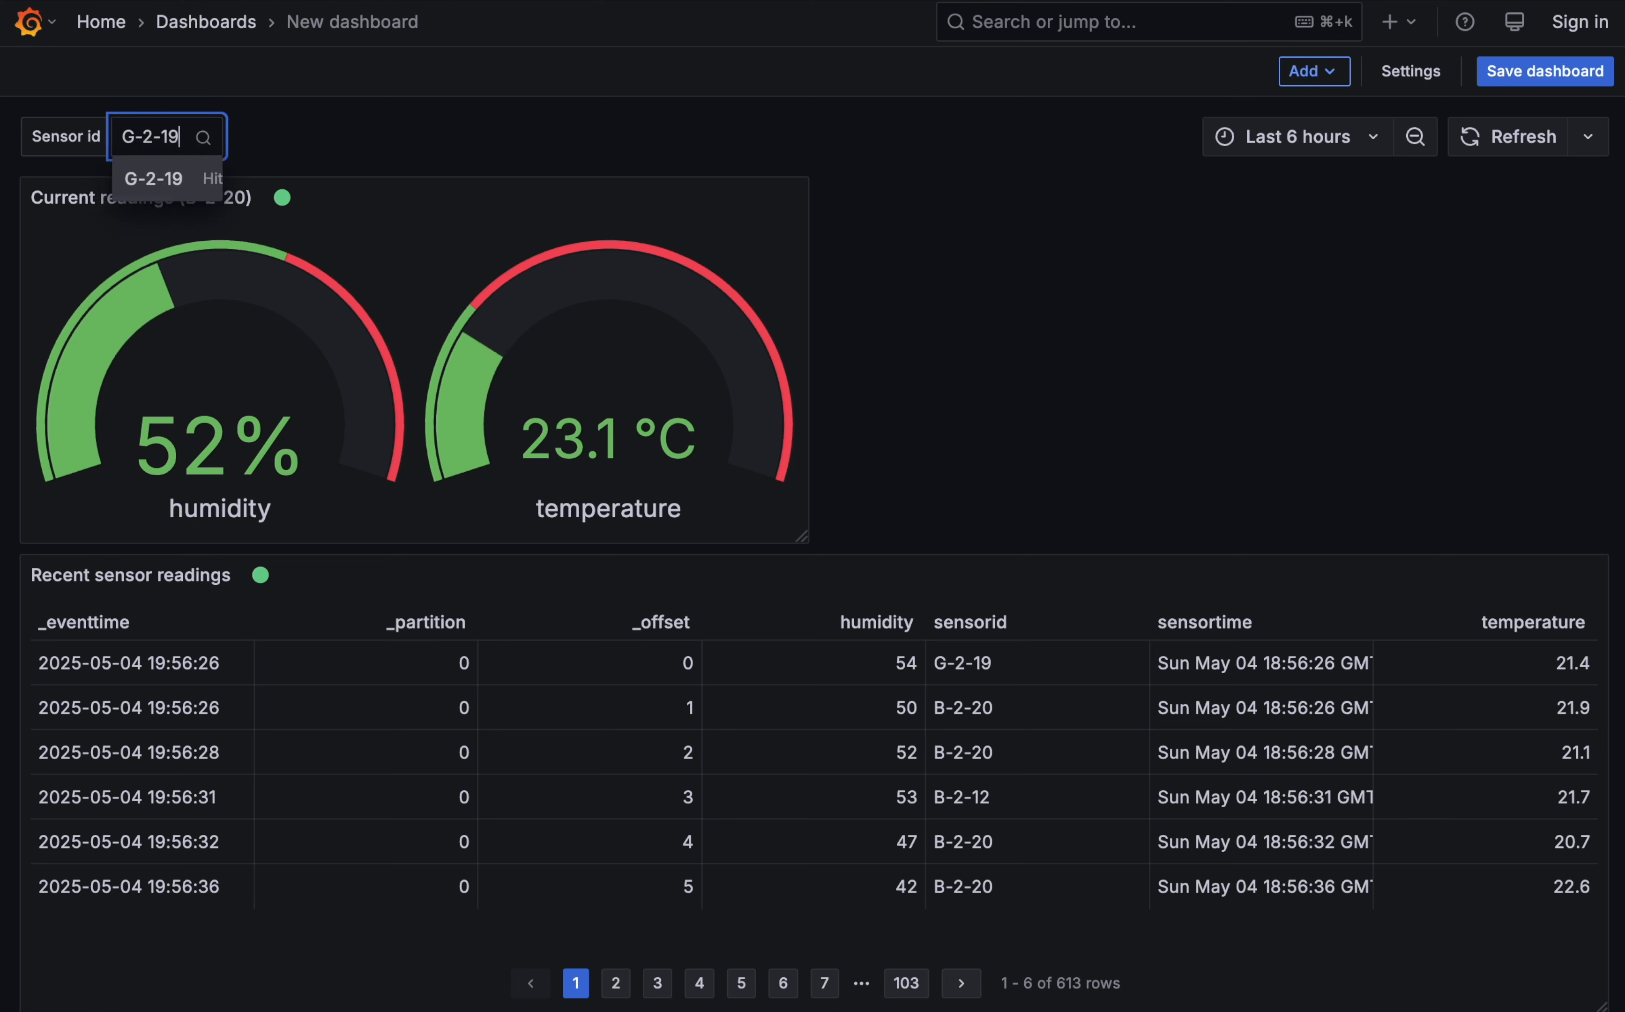
{"action": "key", "text": "Return"}
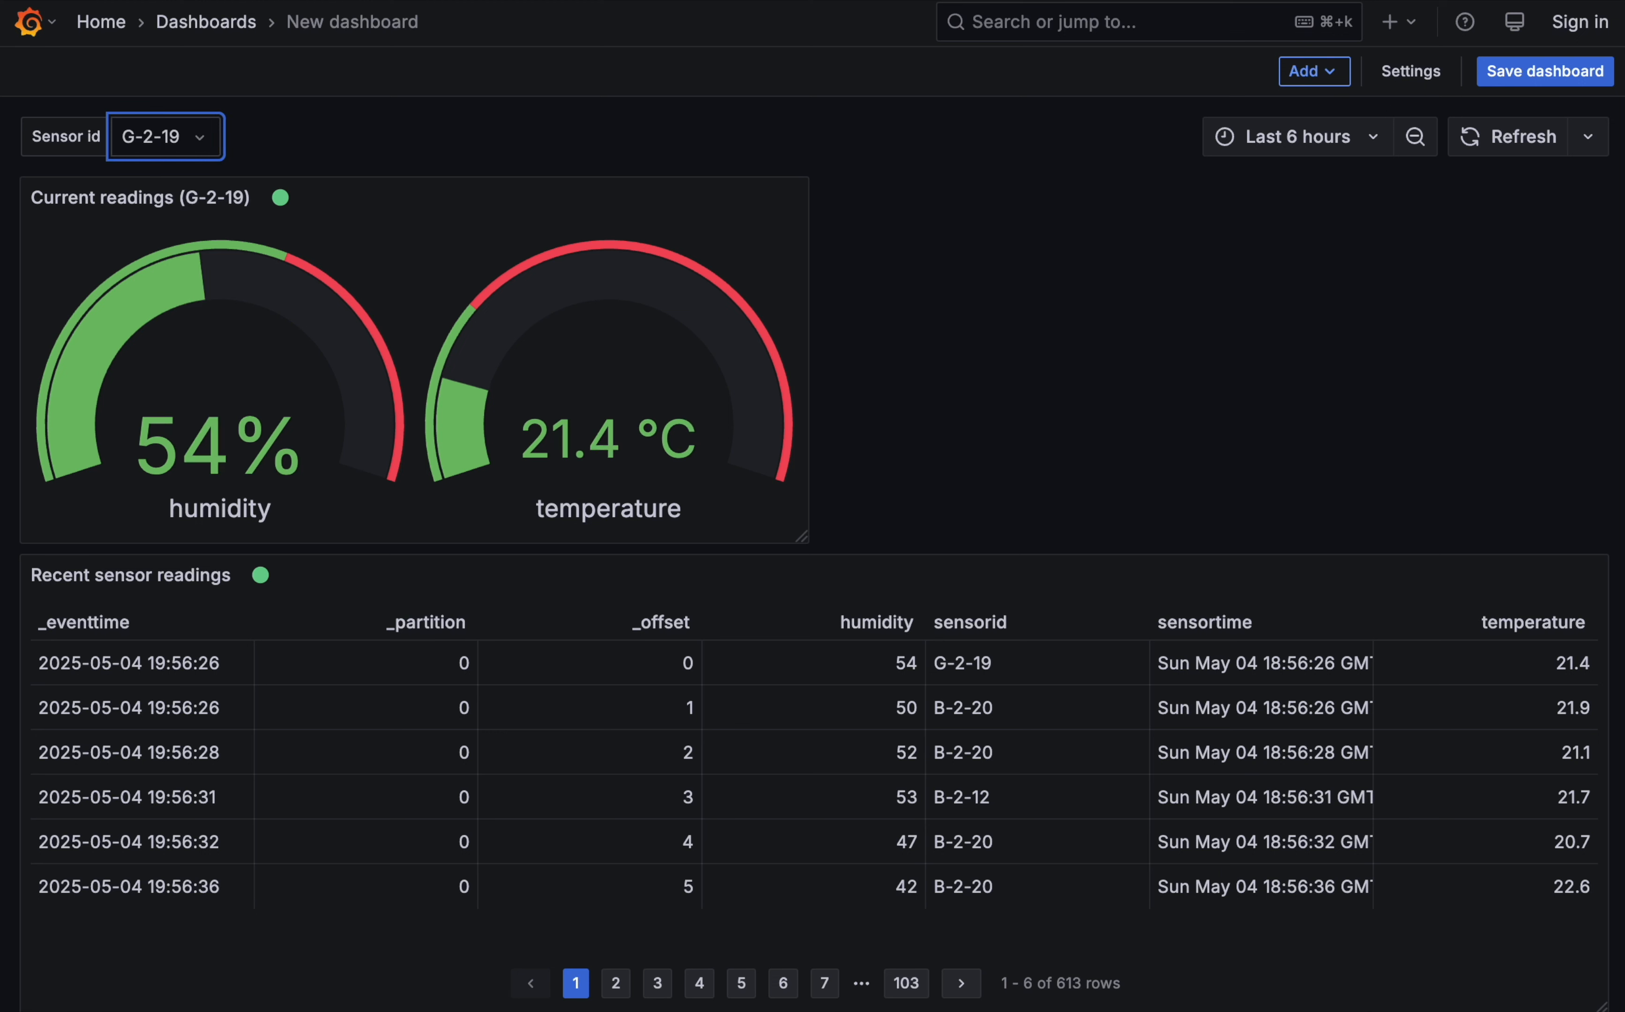
- Set the dashboard's Sensor id variable back to B-2-20
{"action": "left_click", "coordinate": [162, 142]}
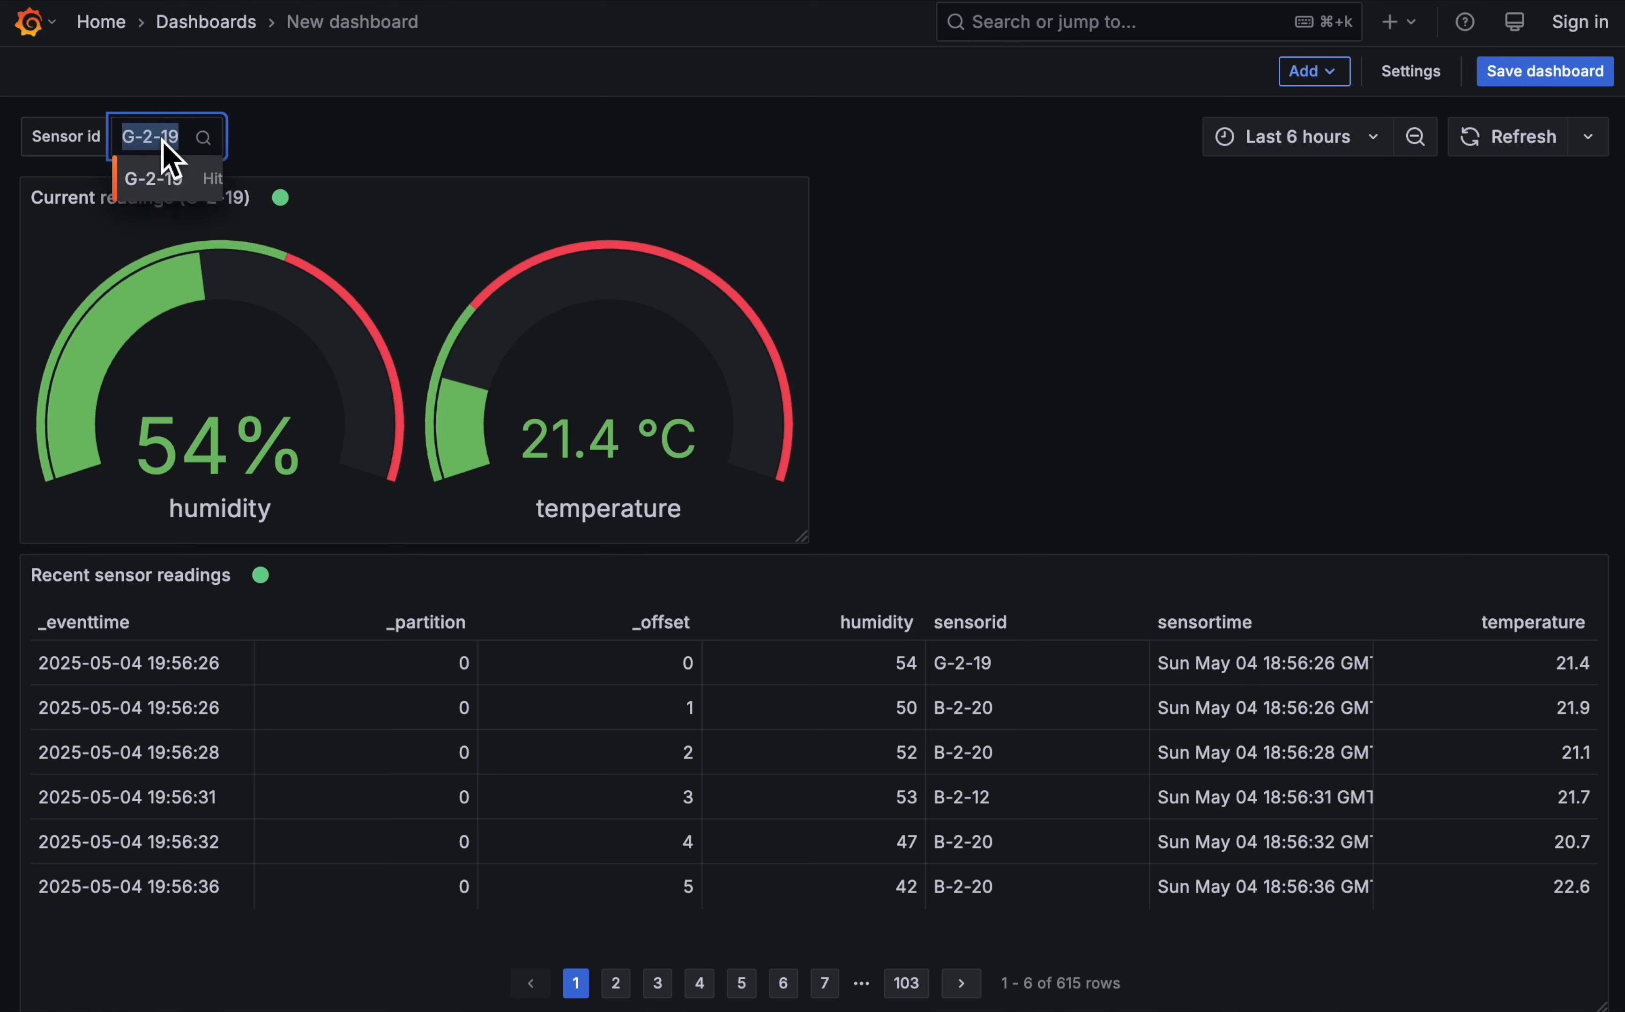
{"action": "type", "text": "B-2-"}
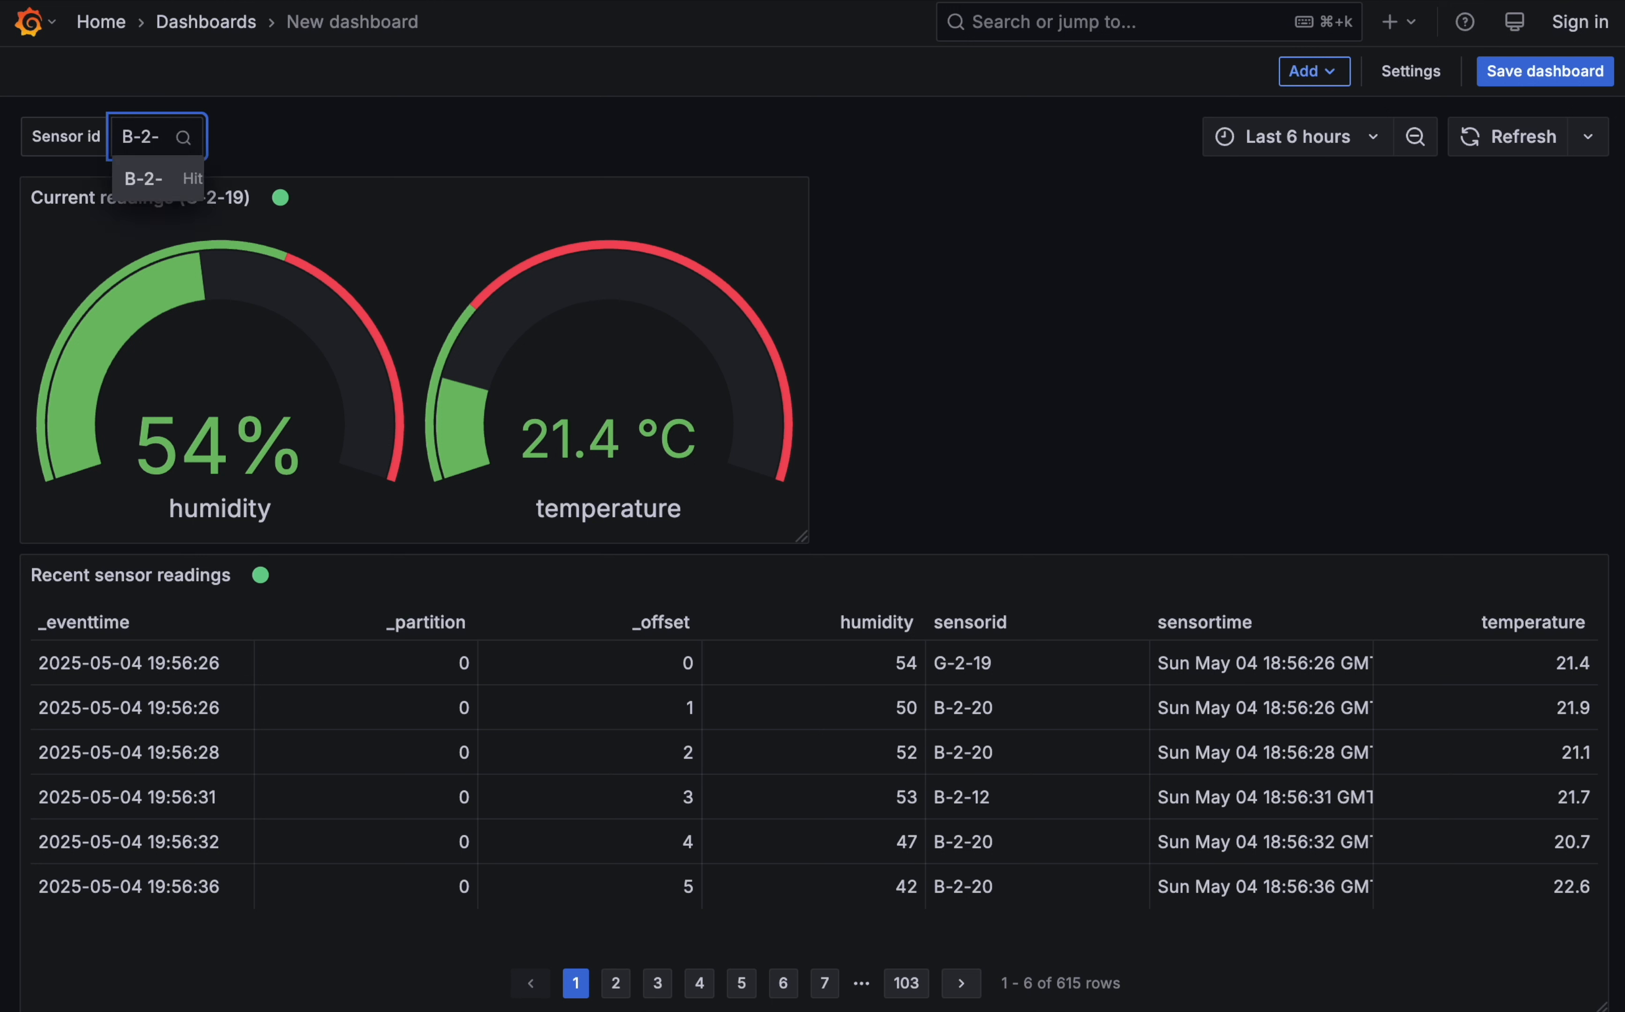
{"action": "type", "text": "2-"}
{"action": "key", "text": "Return"}
{"action": "left_click", "coordinate": [177, 144]}
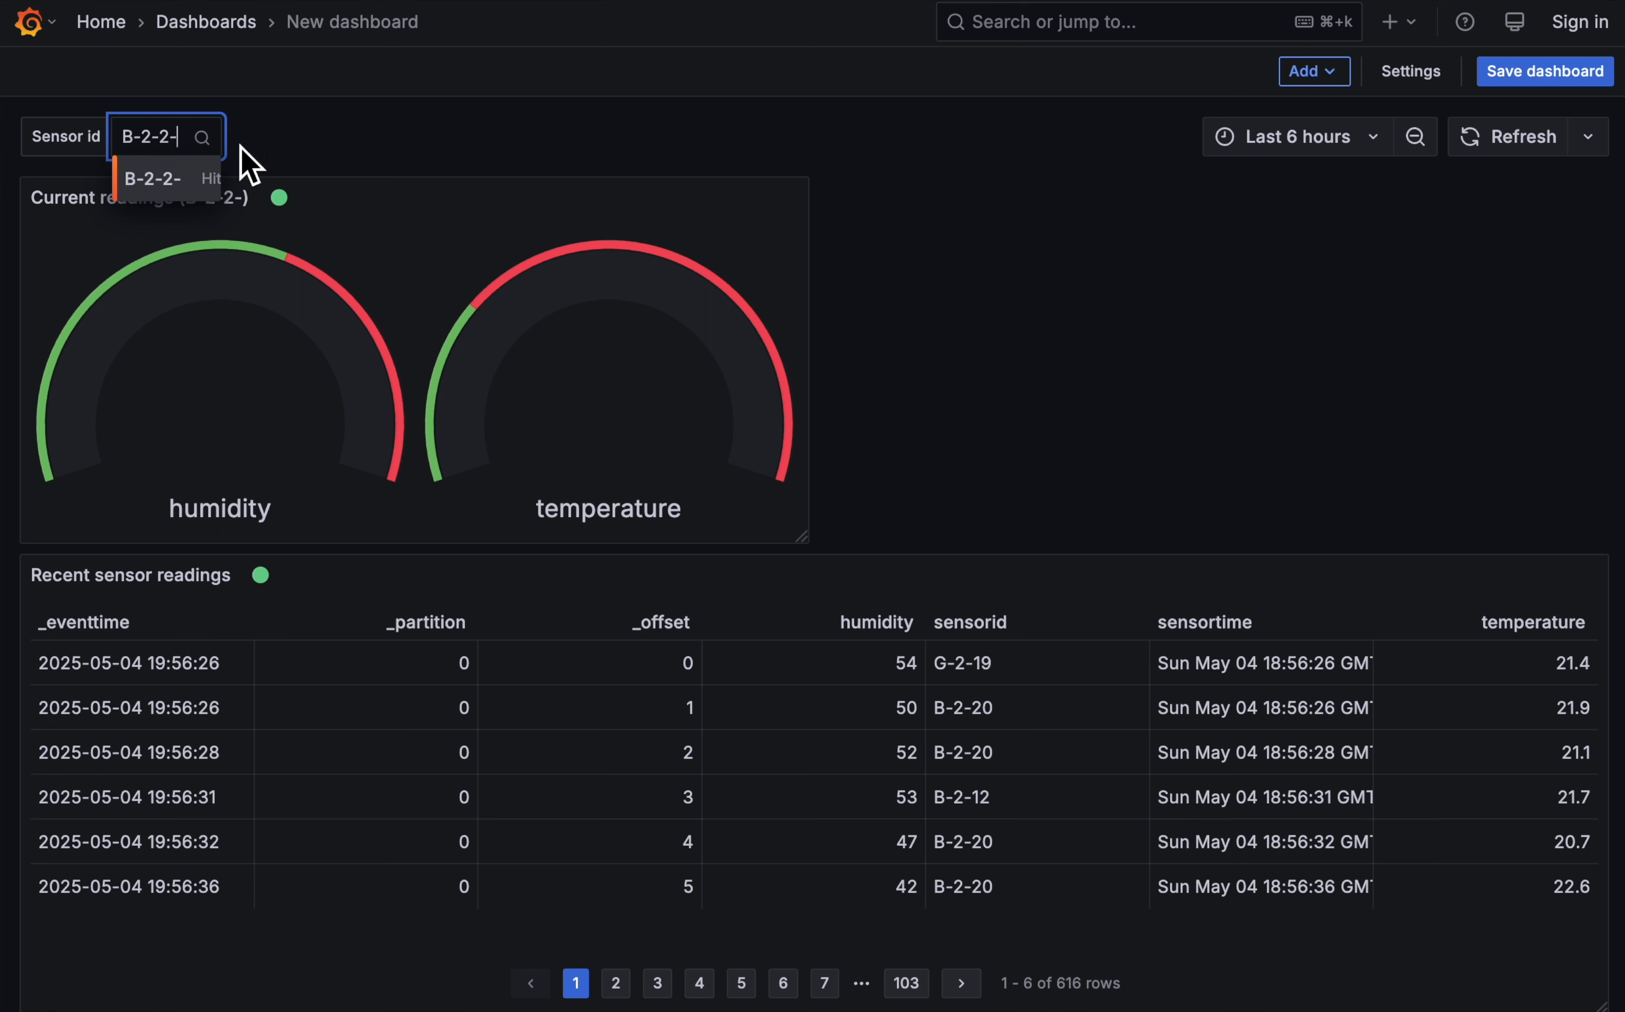
{"action": "key", "text": "BackSpace"}
{"action": "type", "text": "0"}
{"action": "key", "text": "Return"}
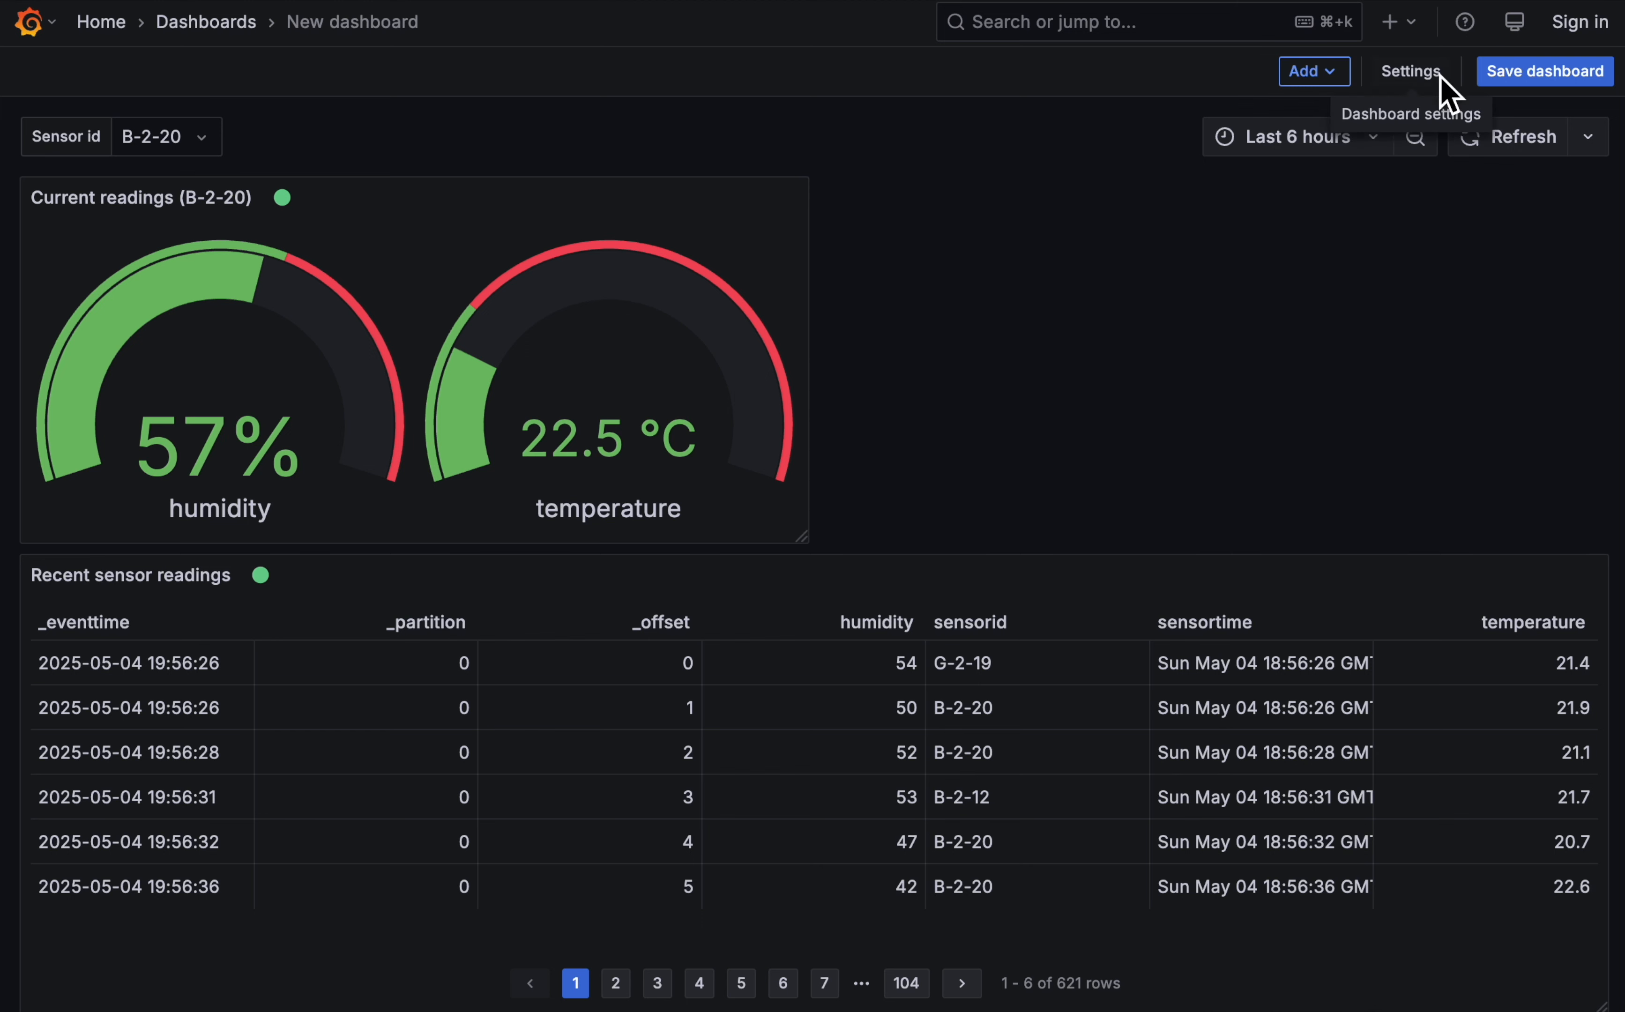
- Add a new visualization that uses the Dashboard data source with Recent sensor readings as its source panel
{"action": "left_click", "coordinate": [1313, 72]}
{"action": "left_click", "coordinate": [1321, 115]}
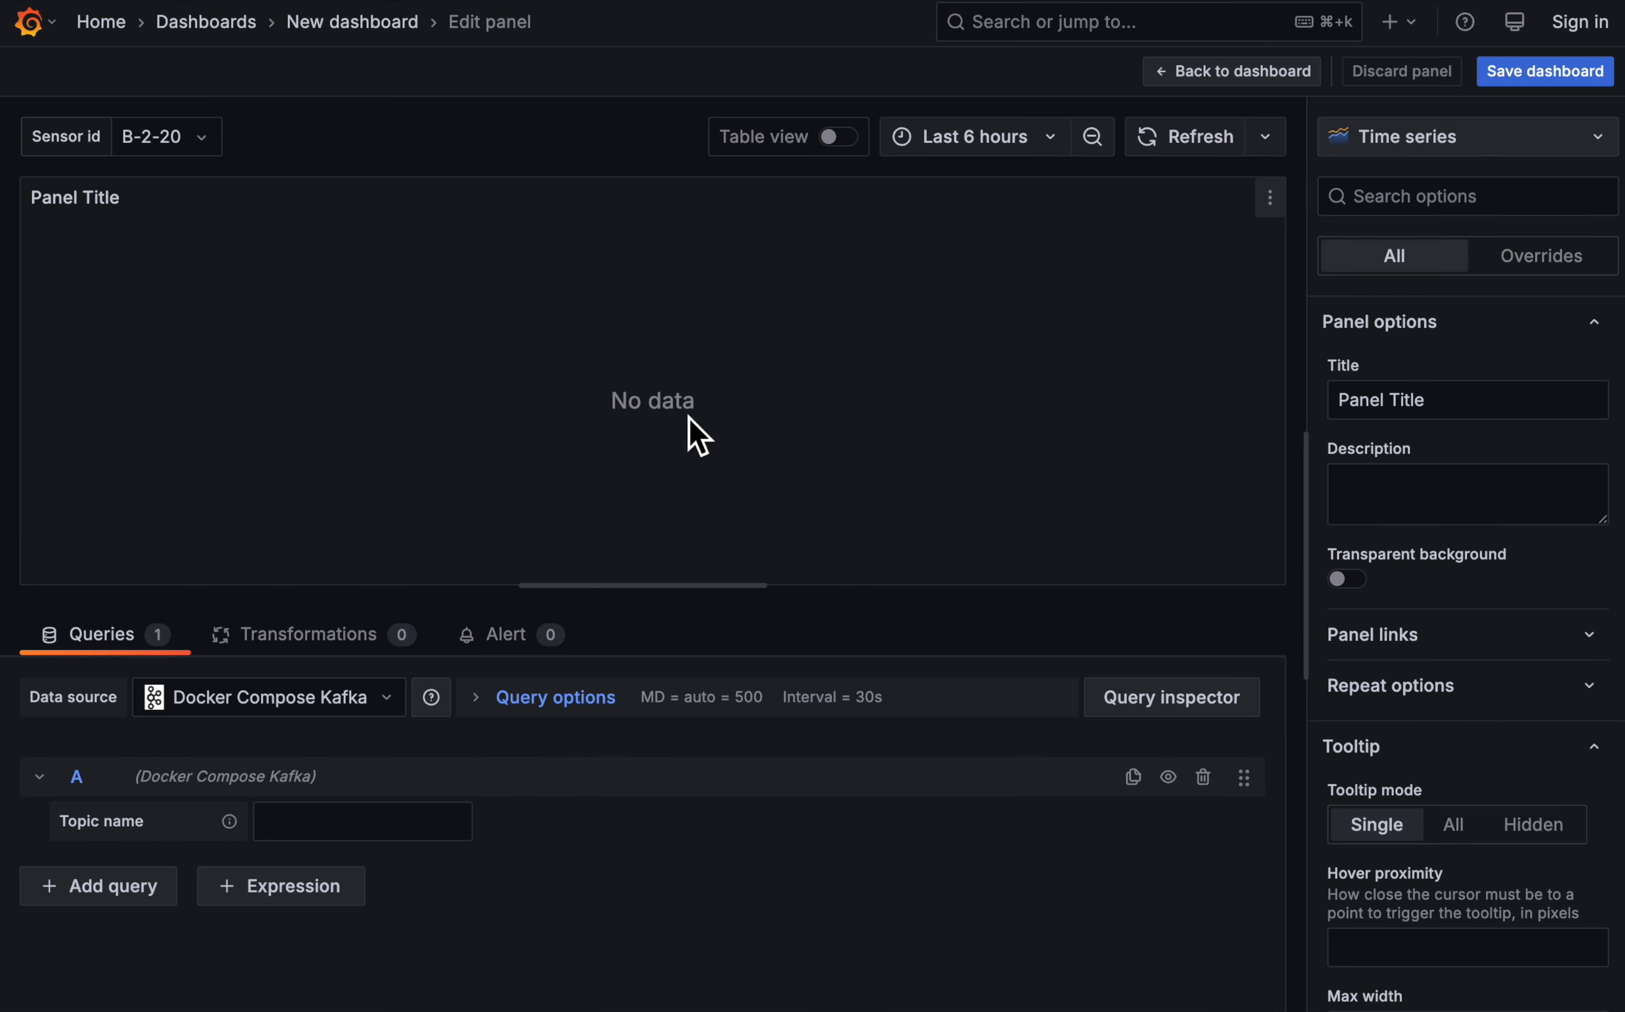
{"action": "left_click", "coordinate": [360, 697]}
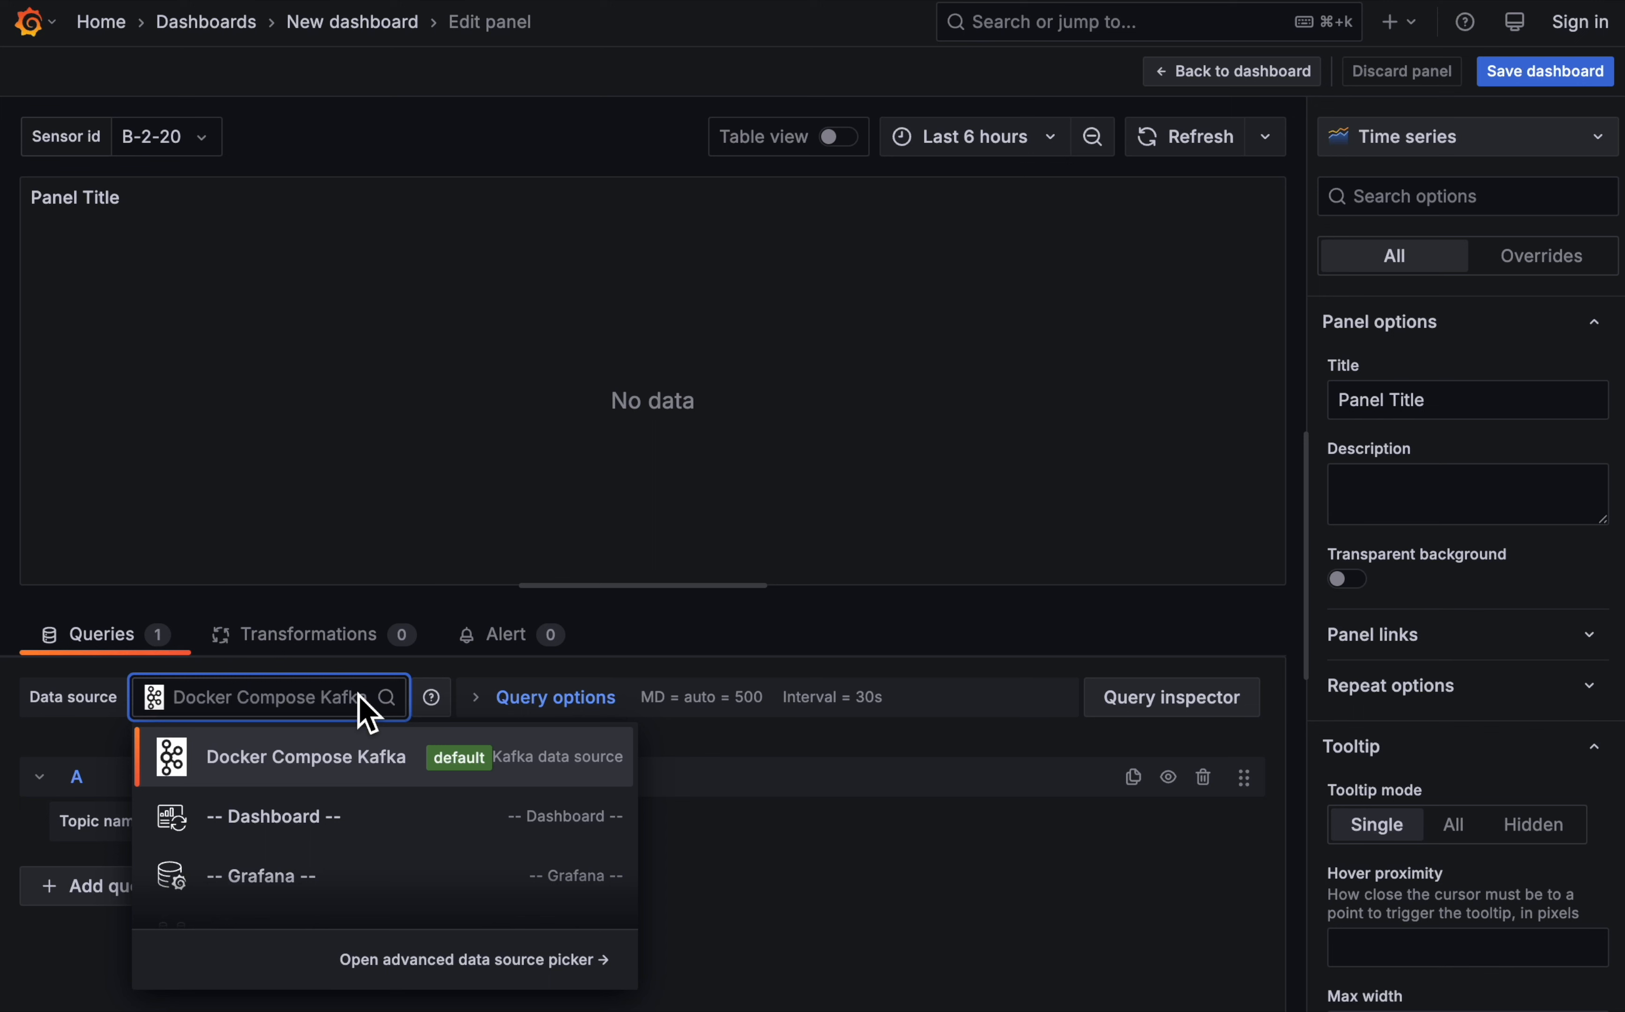
{"action": "left_click", "coordinate": [337, 838]}
{"action": "left_click", "coordinate": [292, 883]}
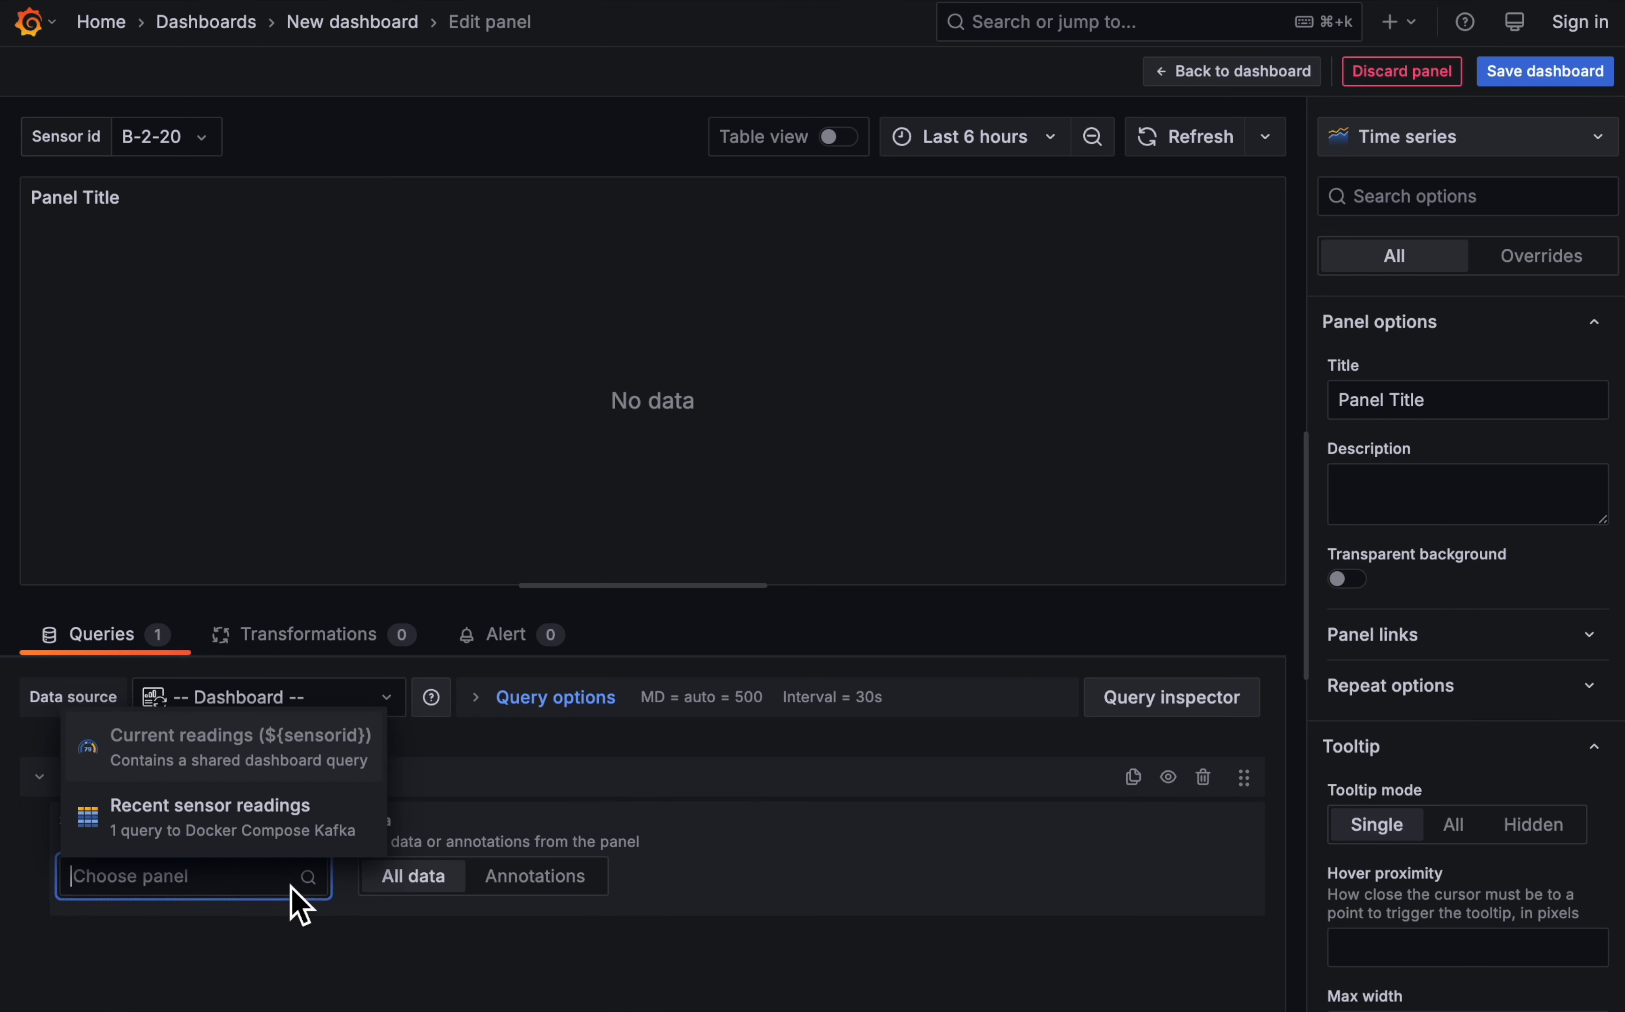
{"action": "left_click", "coordinate": [224, 815]}
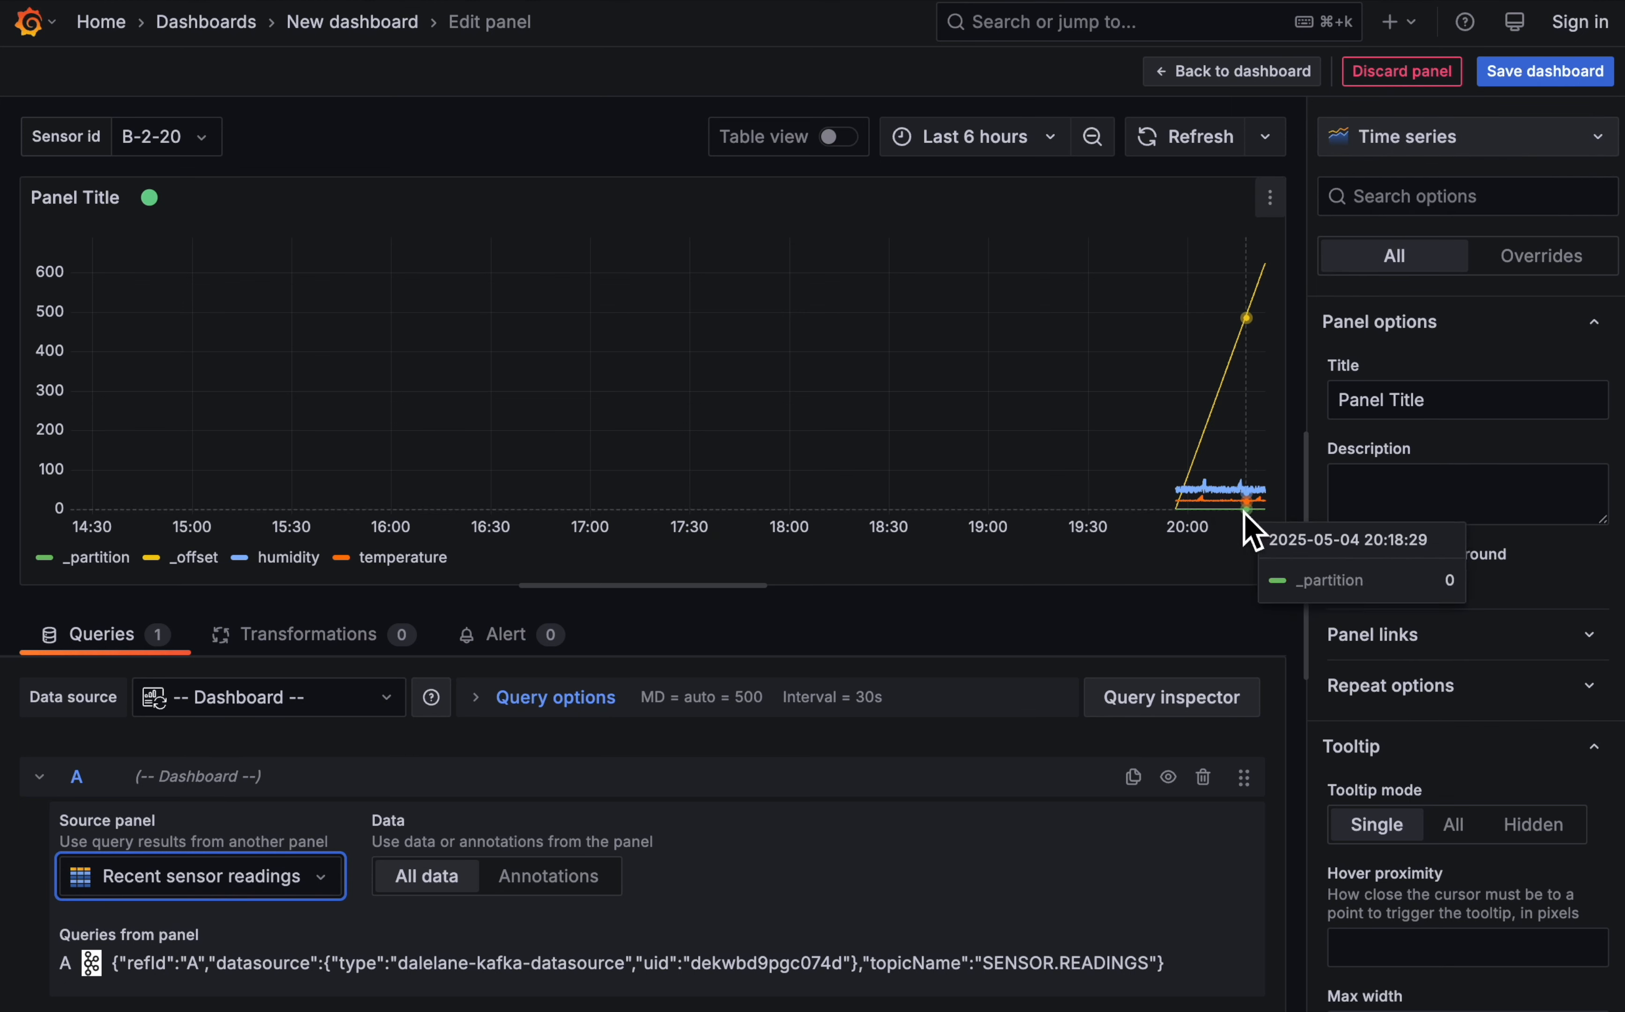
- Set the time range of the new time series panel to Last 15 minutes
{"action": "left_click", "coordinate": [1049, 137]}
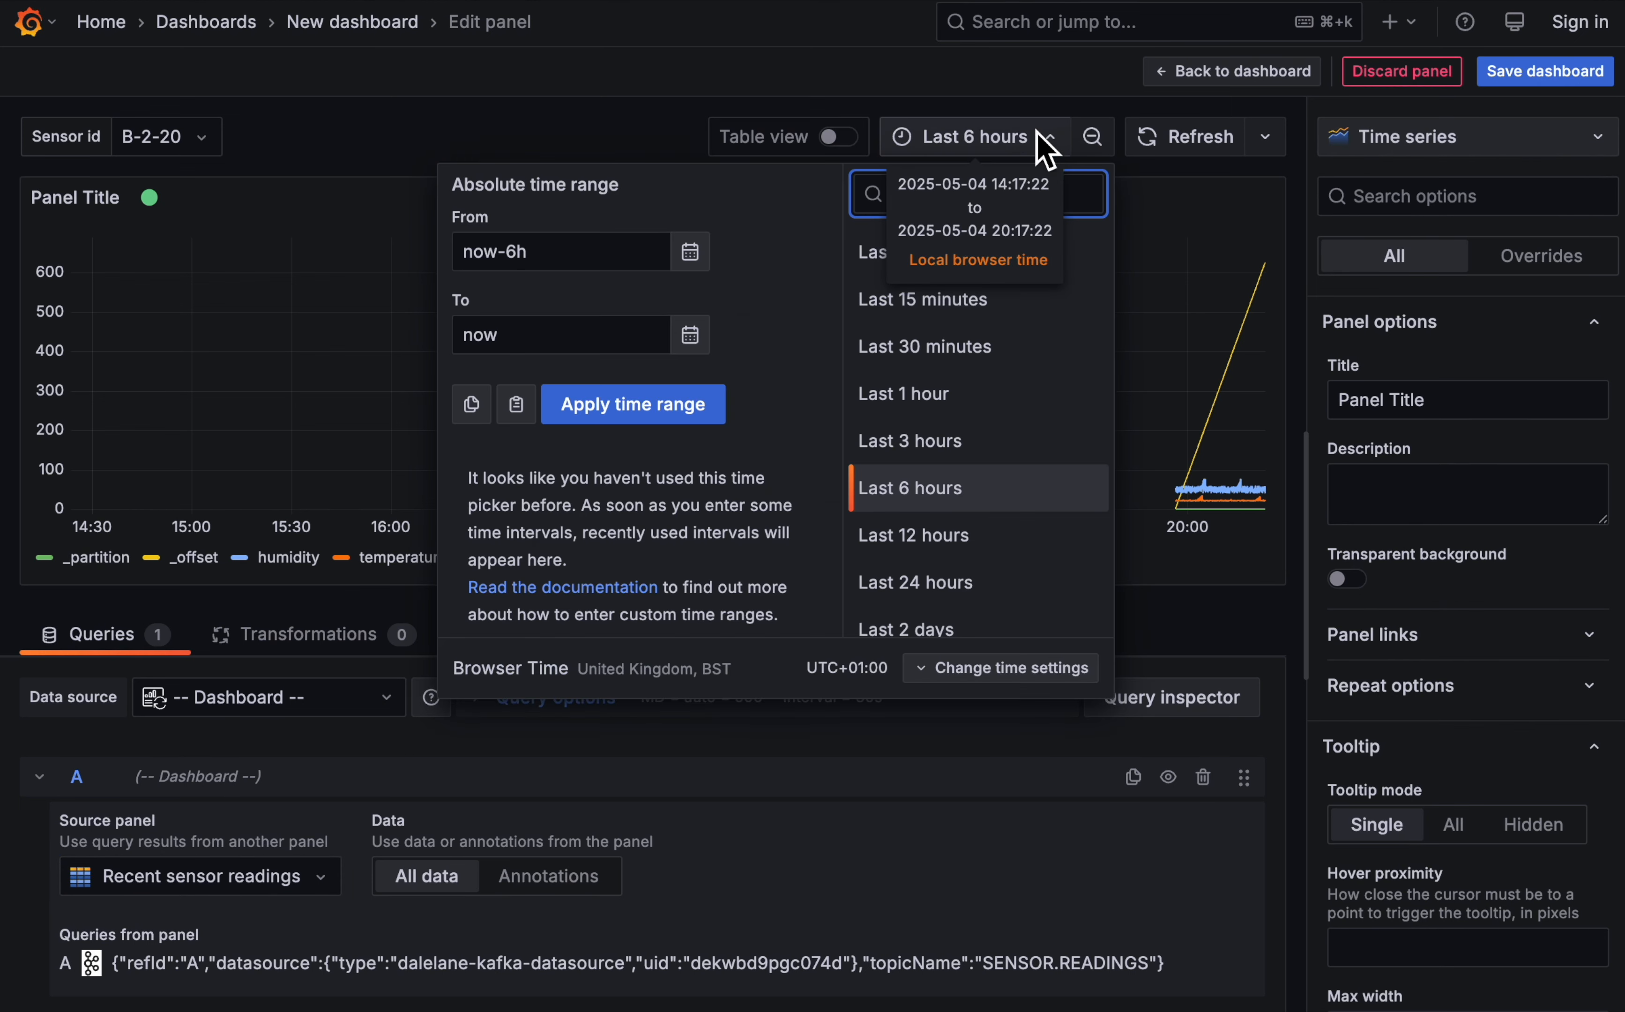
{"action": "left_click", "coordinate": [1054, 147]}
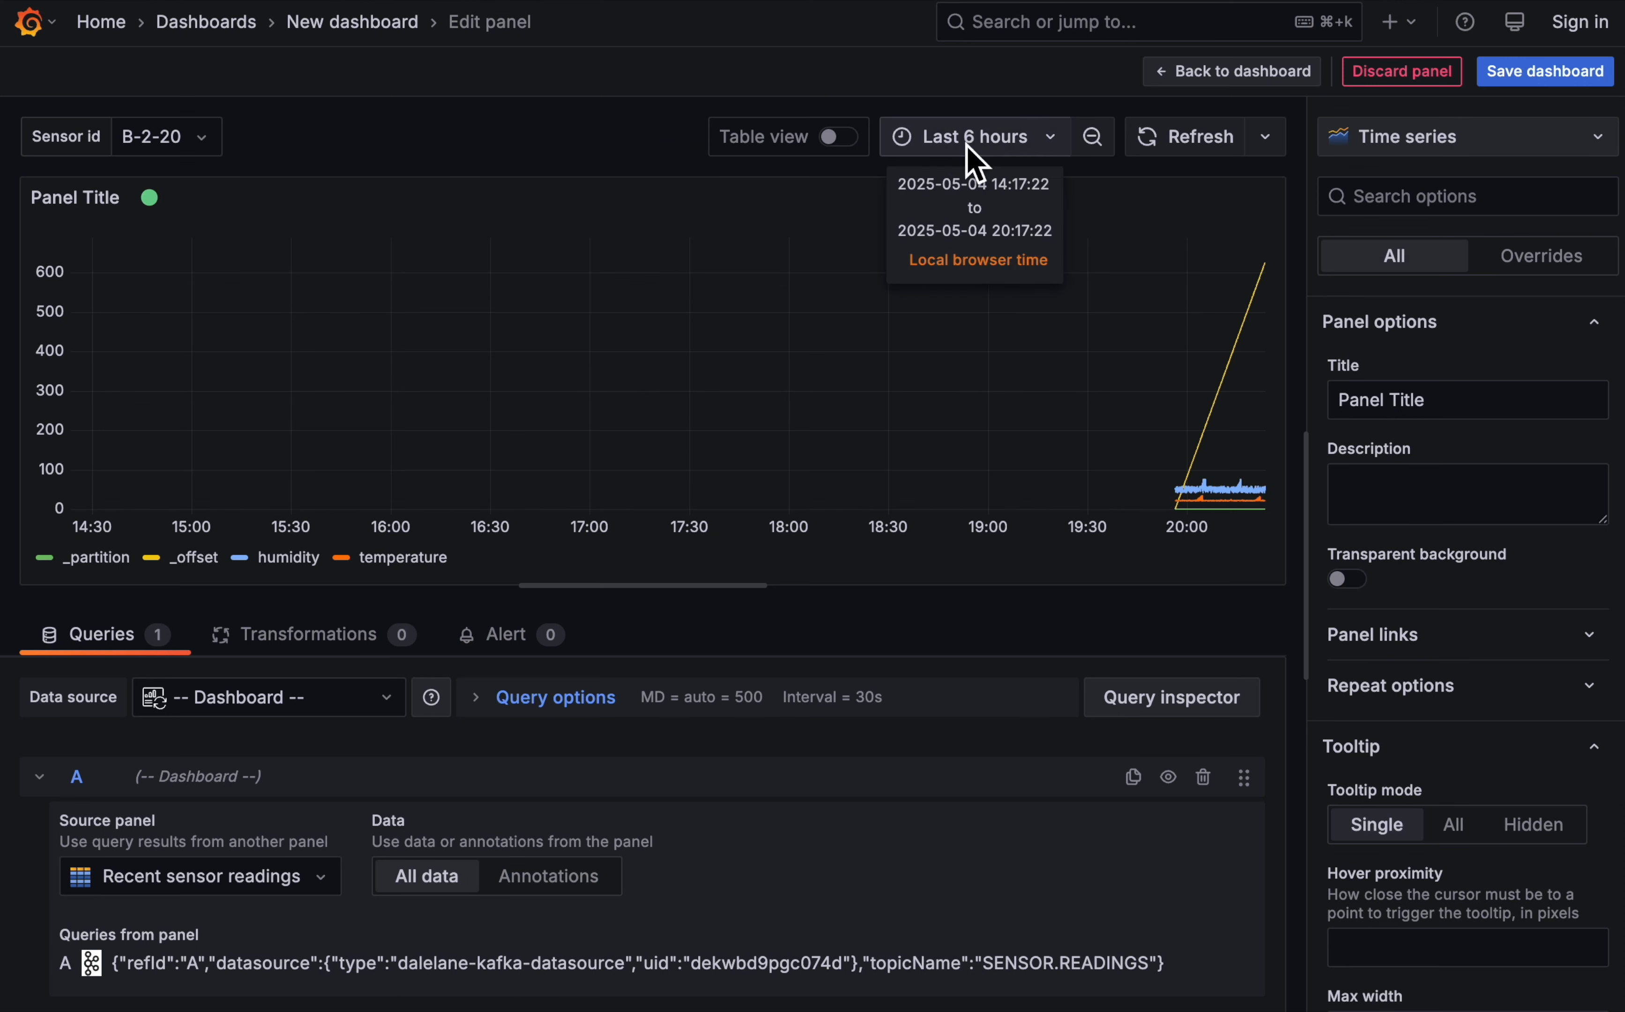
{"action": "left_click", "coordinate": [1052, 139]}
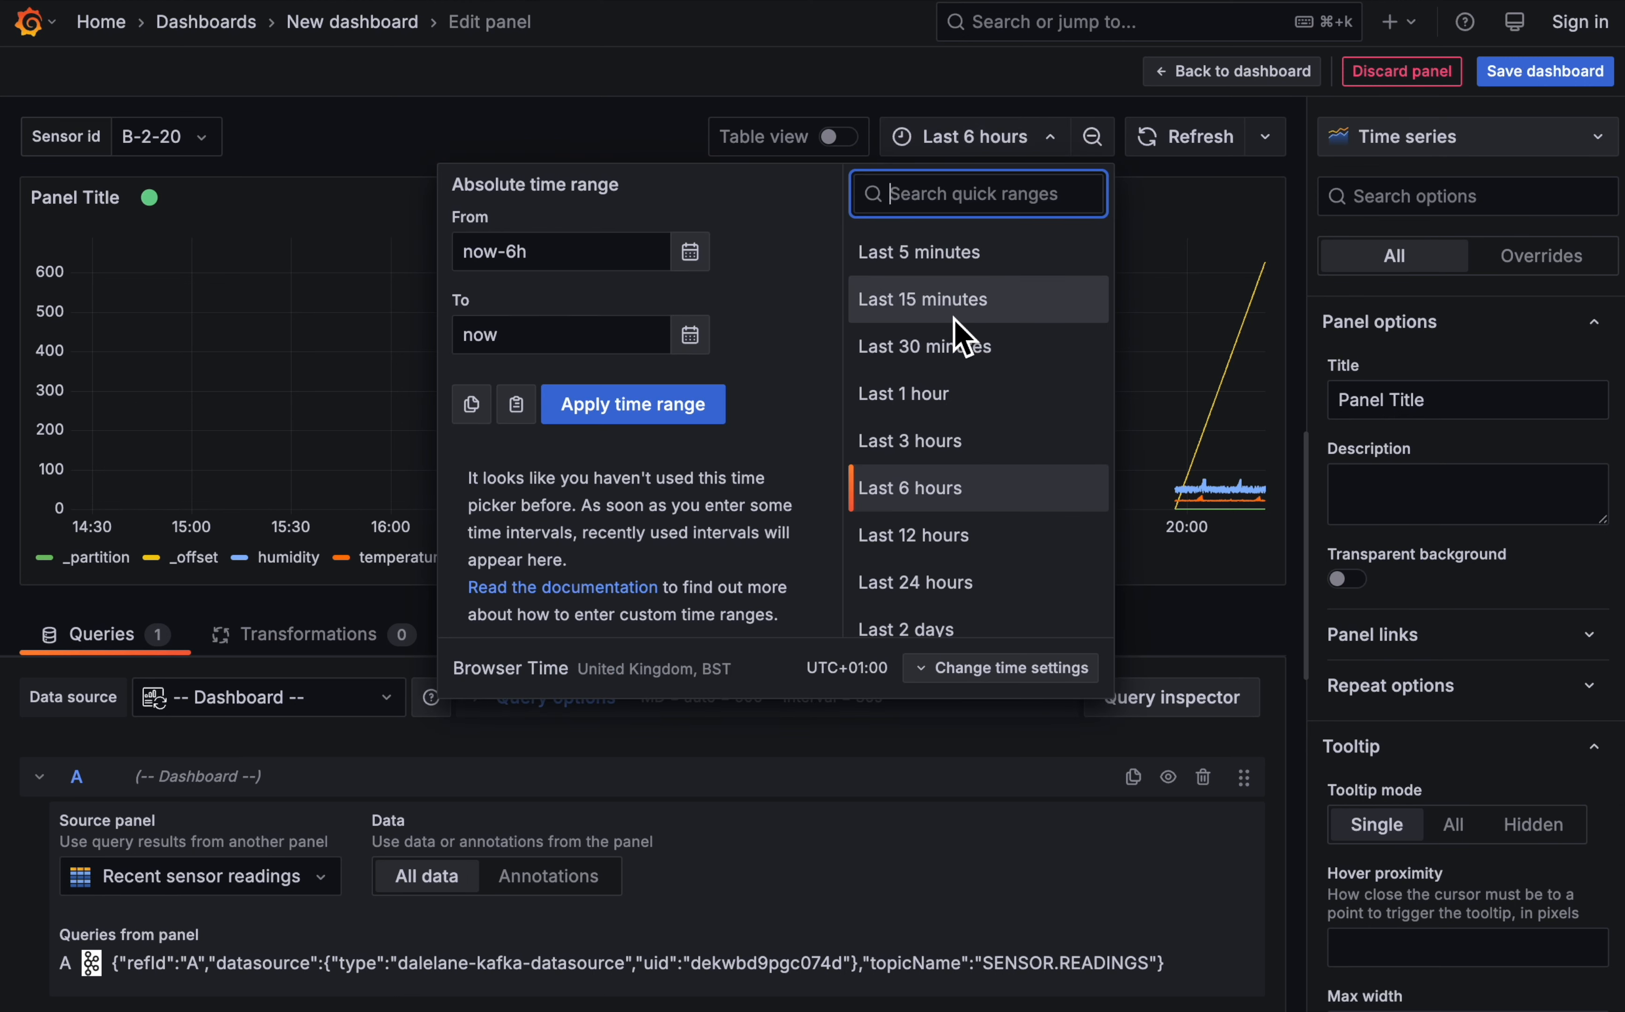
{"action": "left_click", "coordinate": [950, 301]}
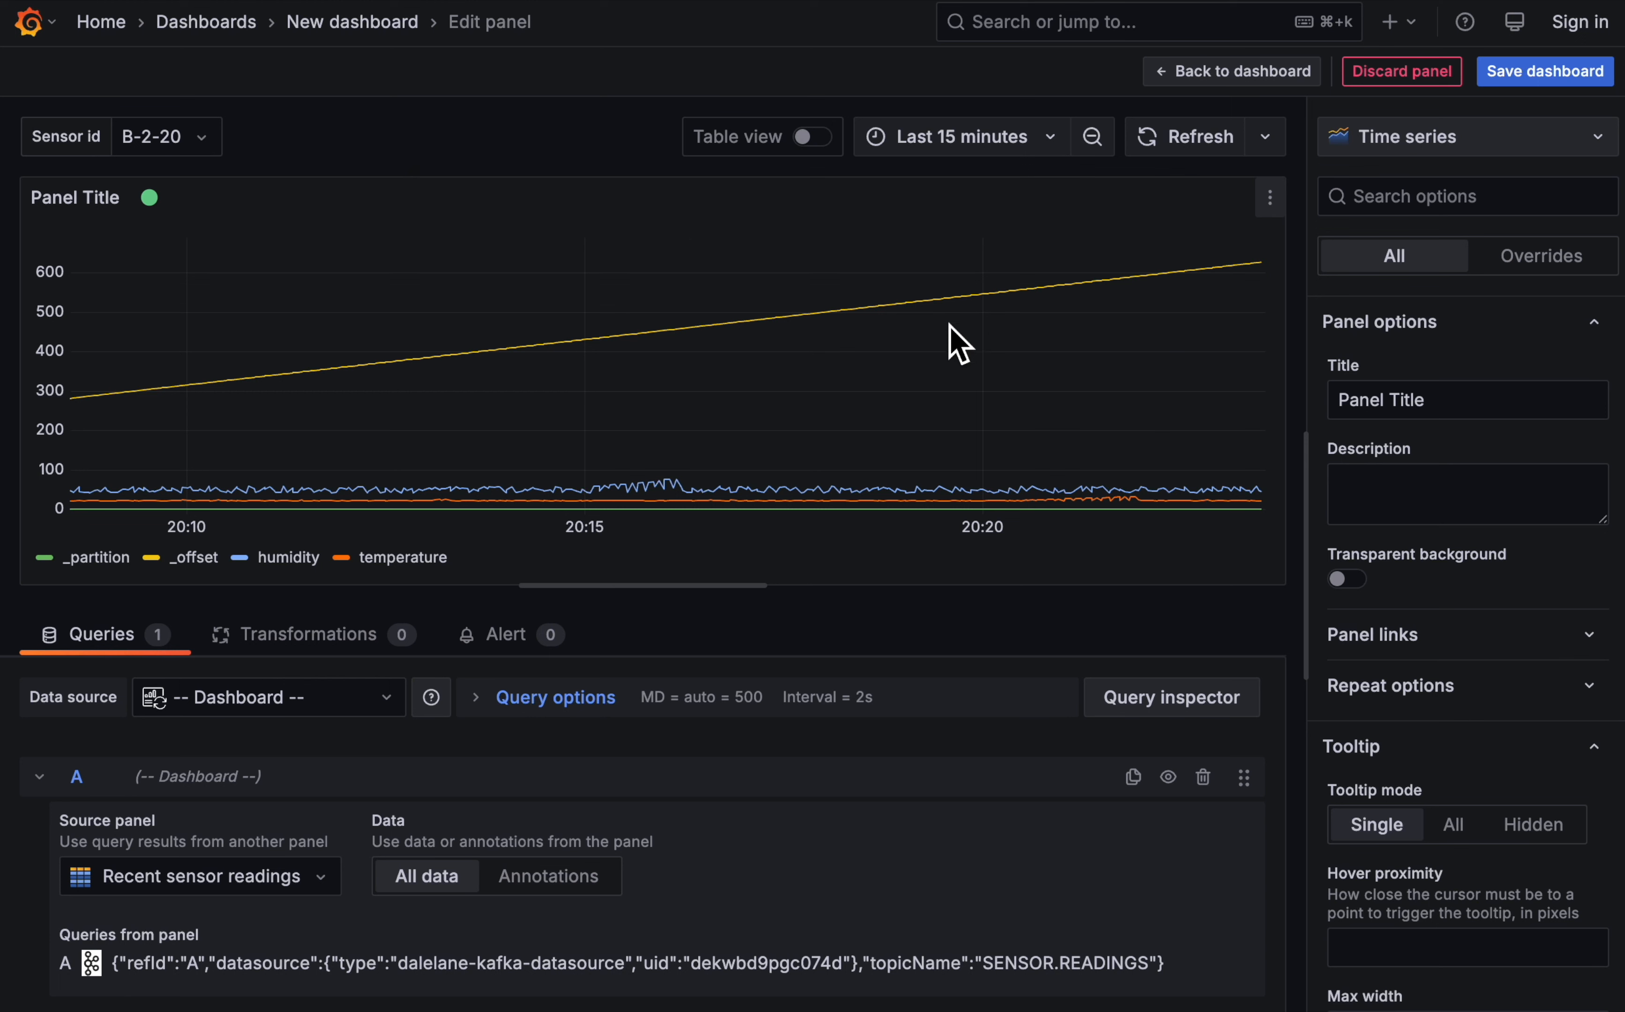
- Add a Filter data by values transformation to the new time series panel
{"action": "left_click", "coordinate": [288, 633]}
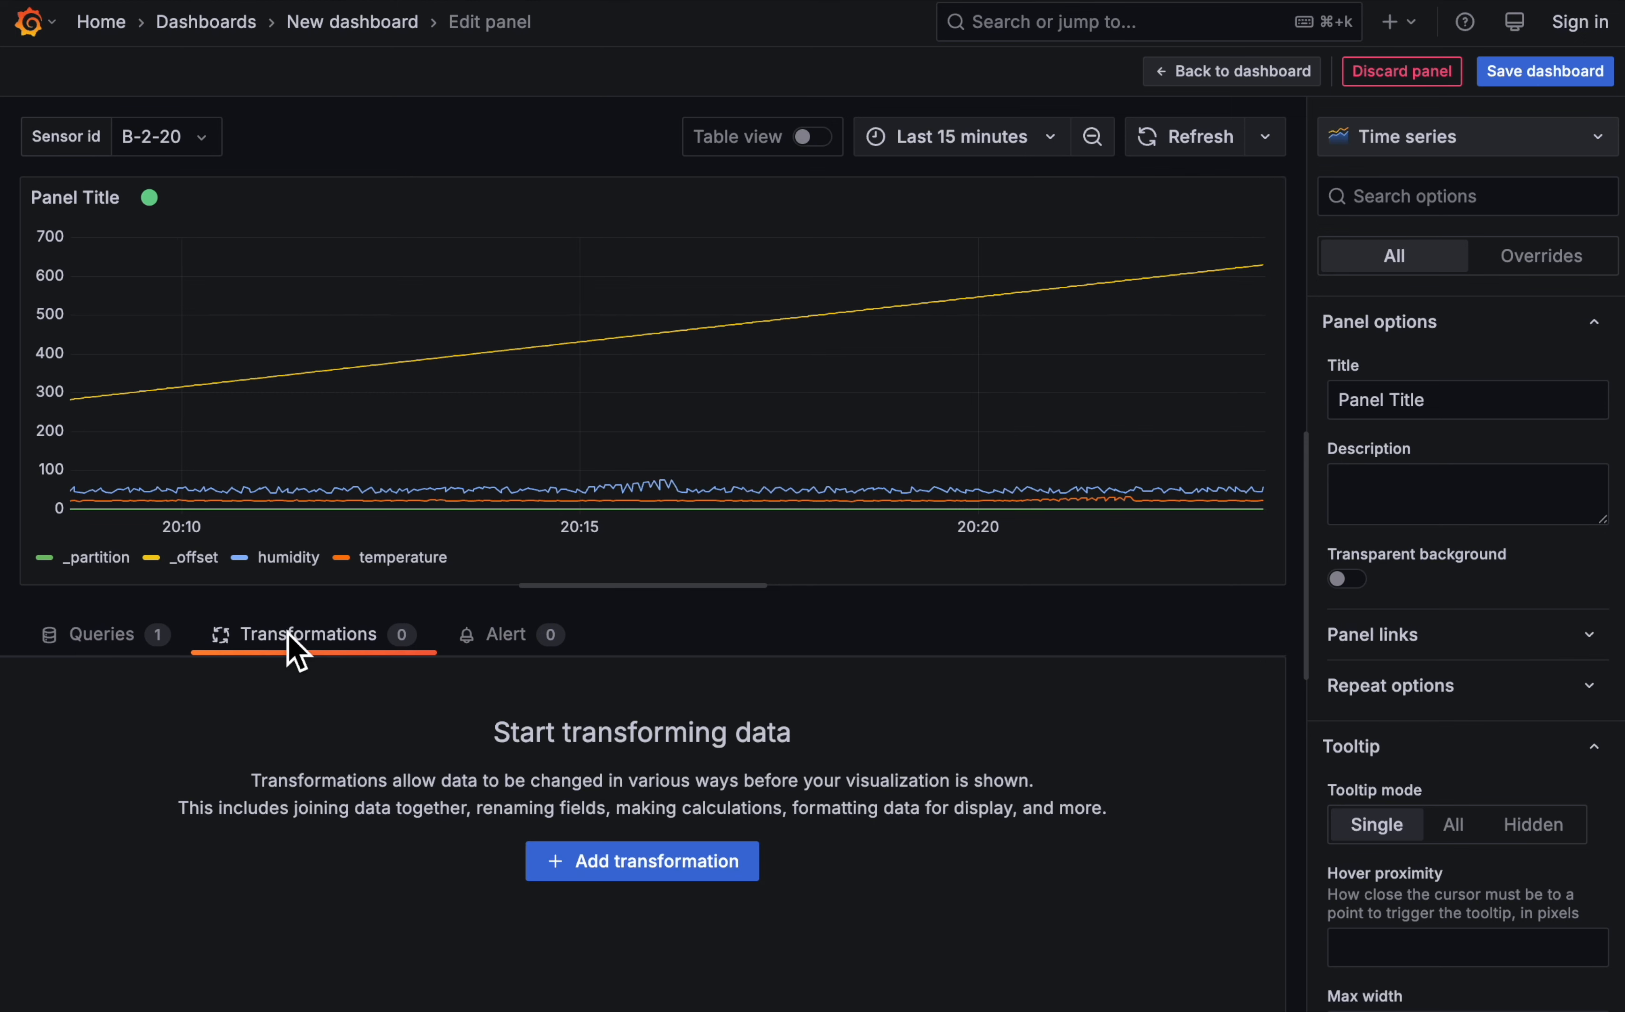
{"action": "left_click", "coordinate": [646, 863]}
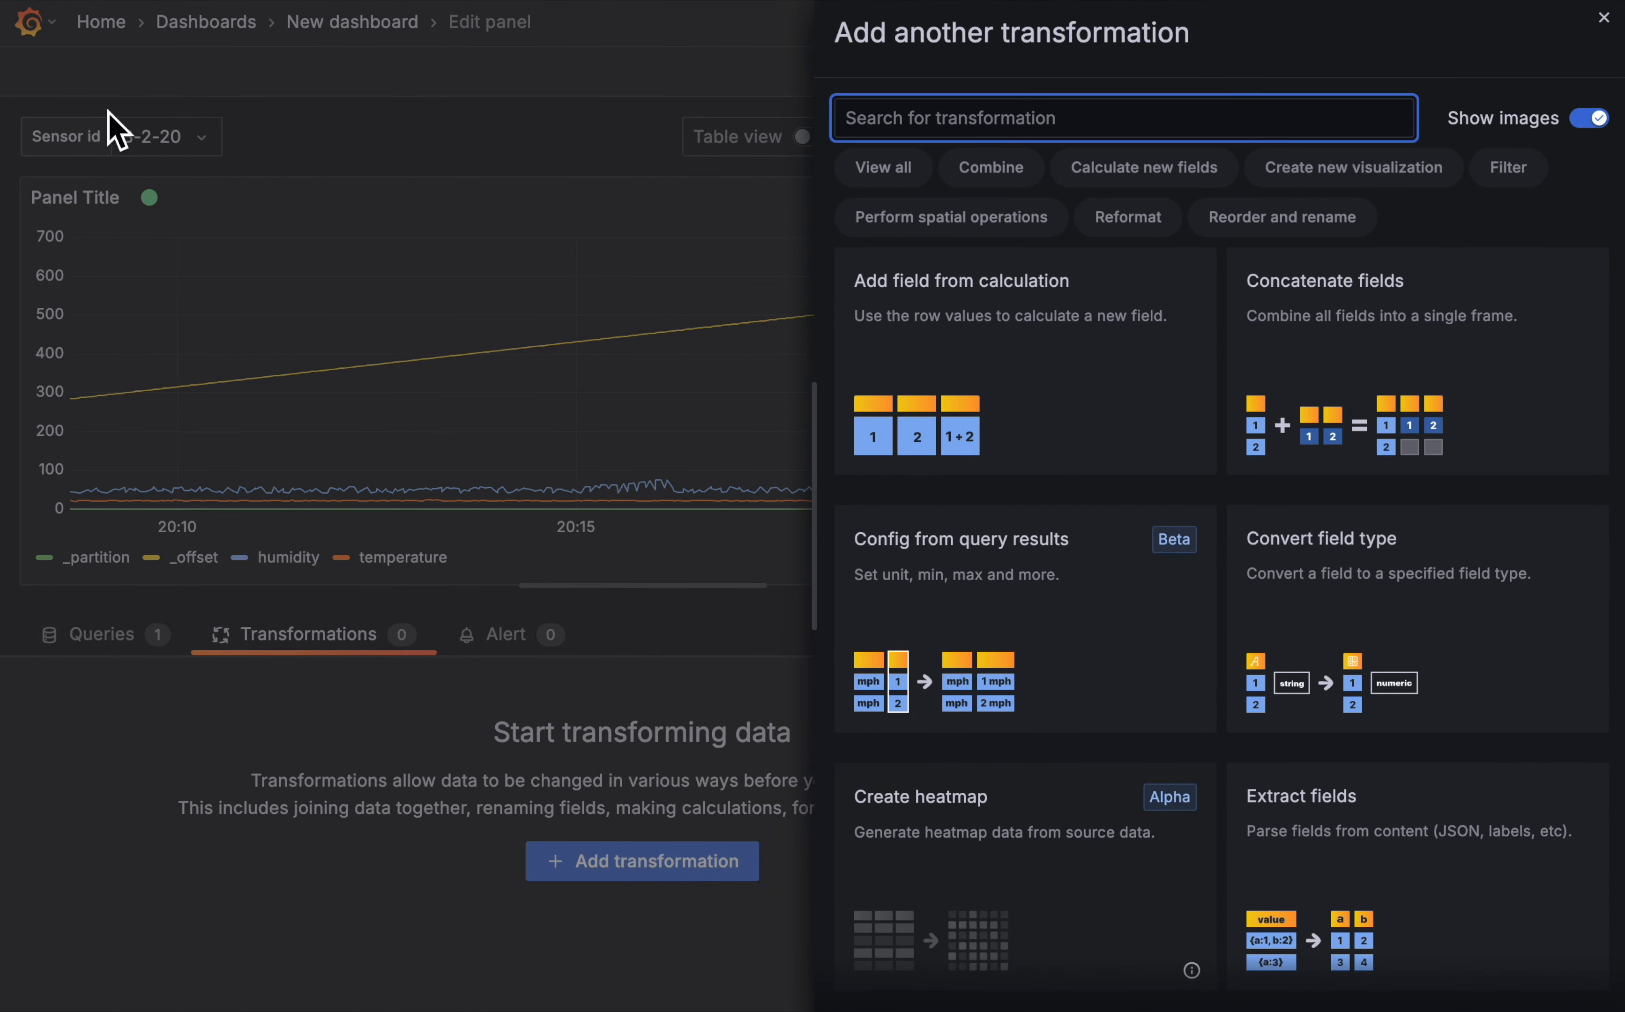
{"action": "scroll", "coordinate": [1333, 716], "scroll_direction": "down", "scroll_amount": 10}
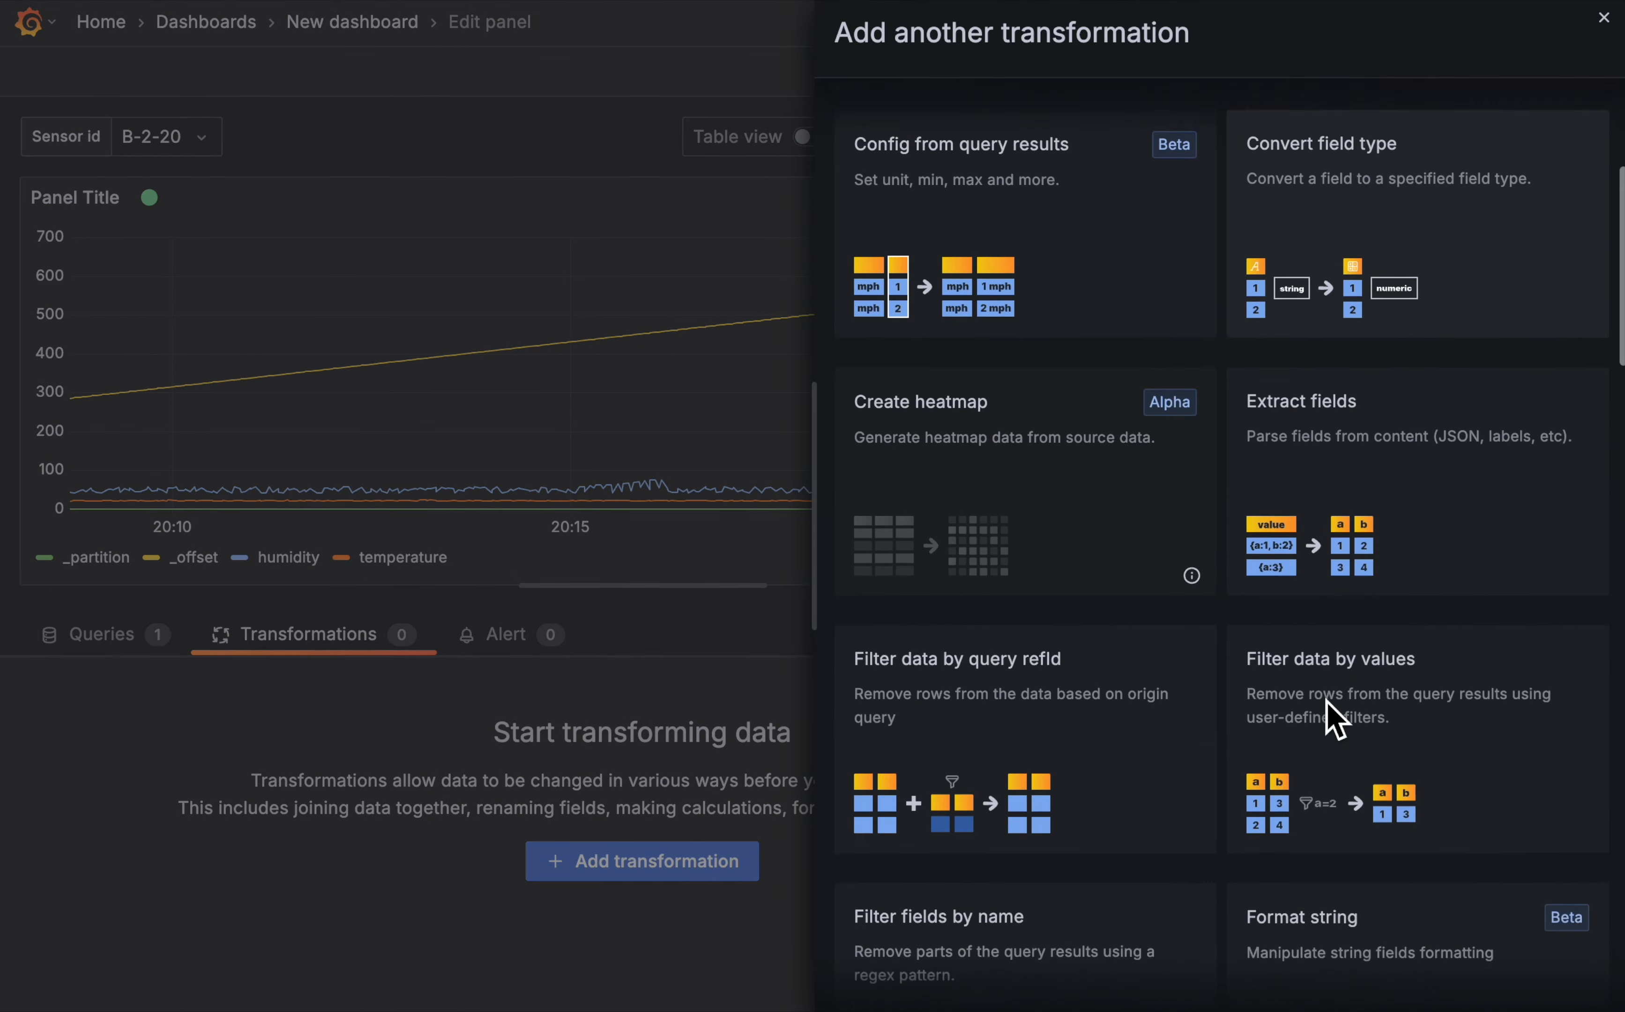
{"action": "left_click", "coordinate": [1382, 442]}
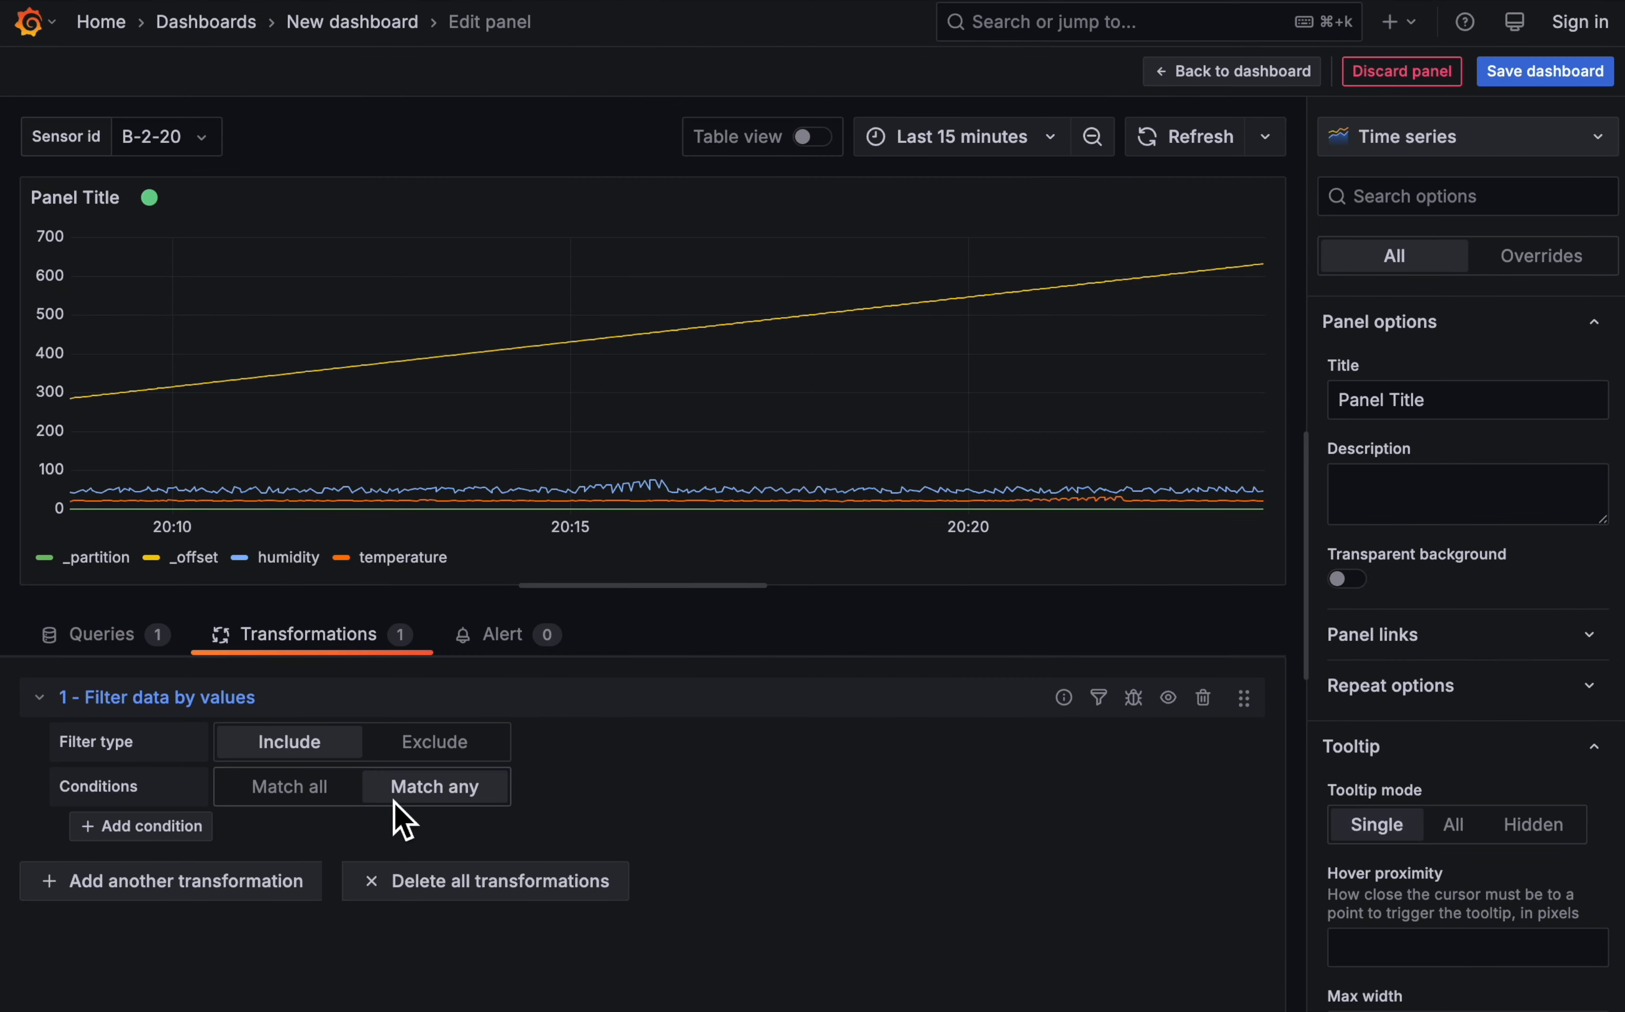
- Add a filter condition that includes only rows whose sensorid field Is equal to ${sensorid}
{"action": "left_click", "coordinate": [170, 835]}
{"action": "left_click", "coordinate": [376, 830]}
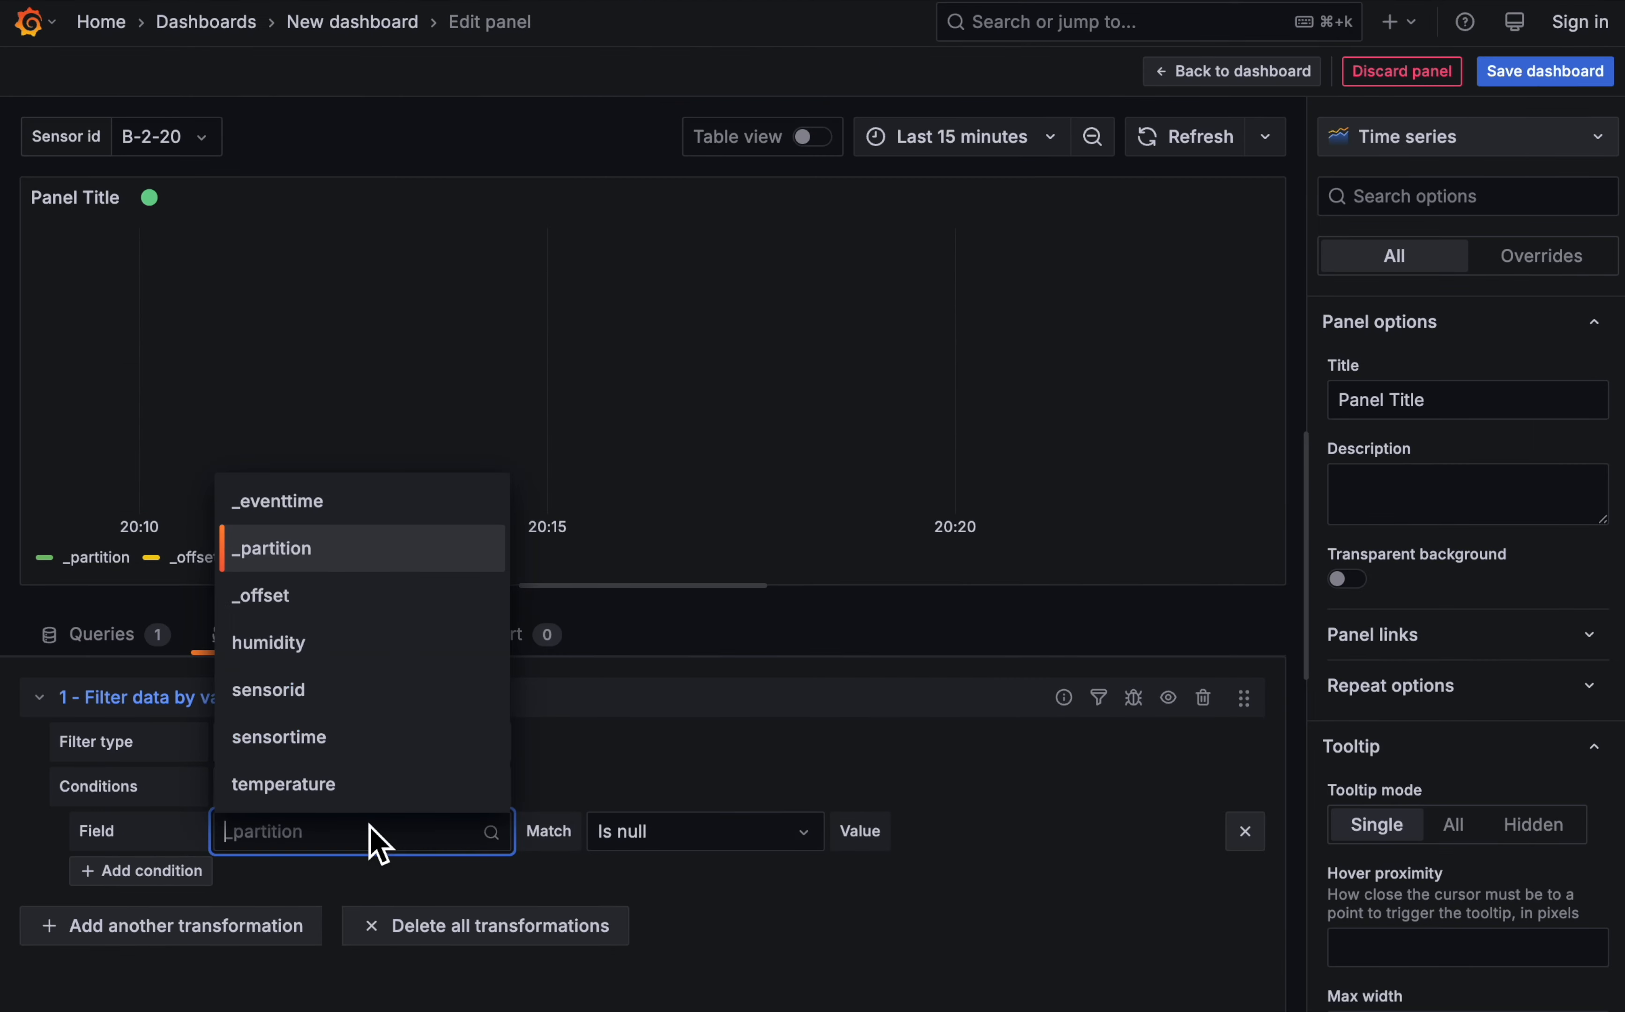
{"action": "left_click", "coordinate": [337, 691]}
{"action": "left_click", "coordinate": [609, 830]}
{"action": "left_click", "coordinate": [700, 700]}
{"action": "left_click", "coordinate": [1039, 845]}
{"action": "type", "text": "$"}
{"action": "left_click", "coordinate": [990, 869]}
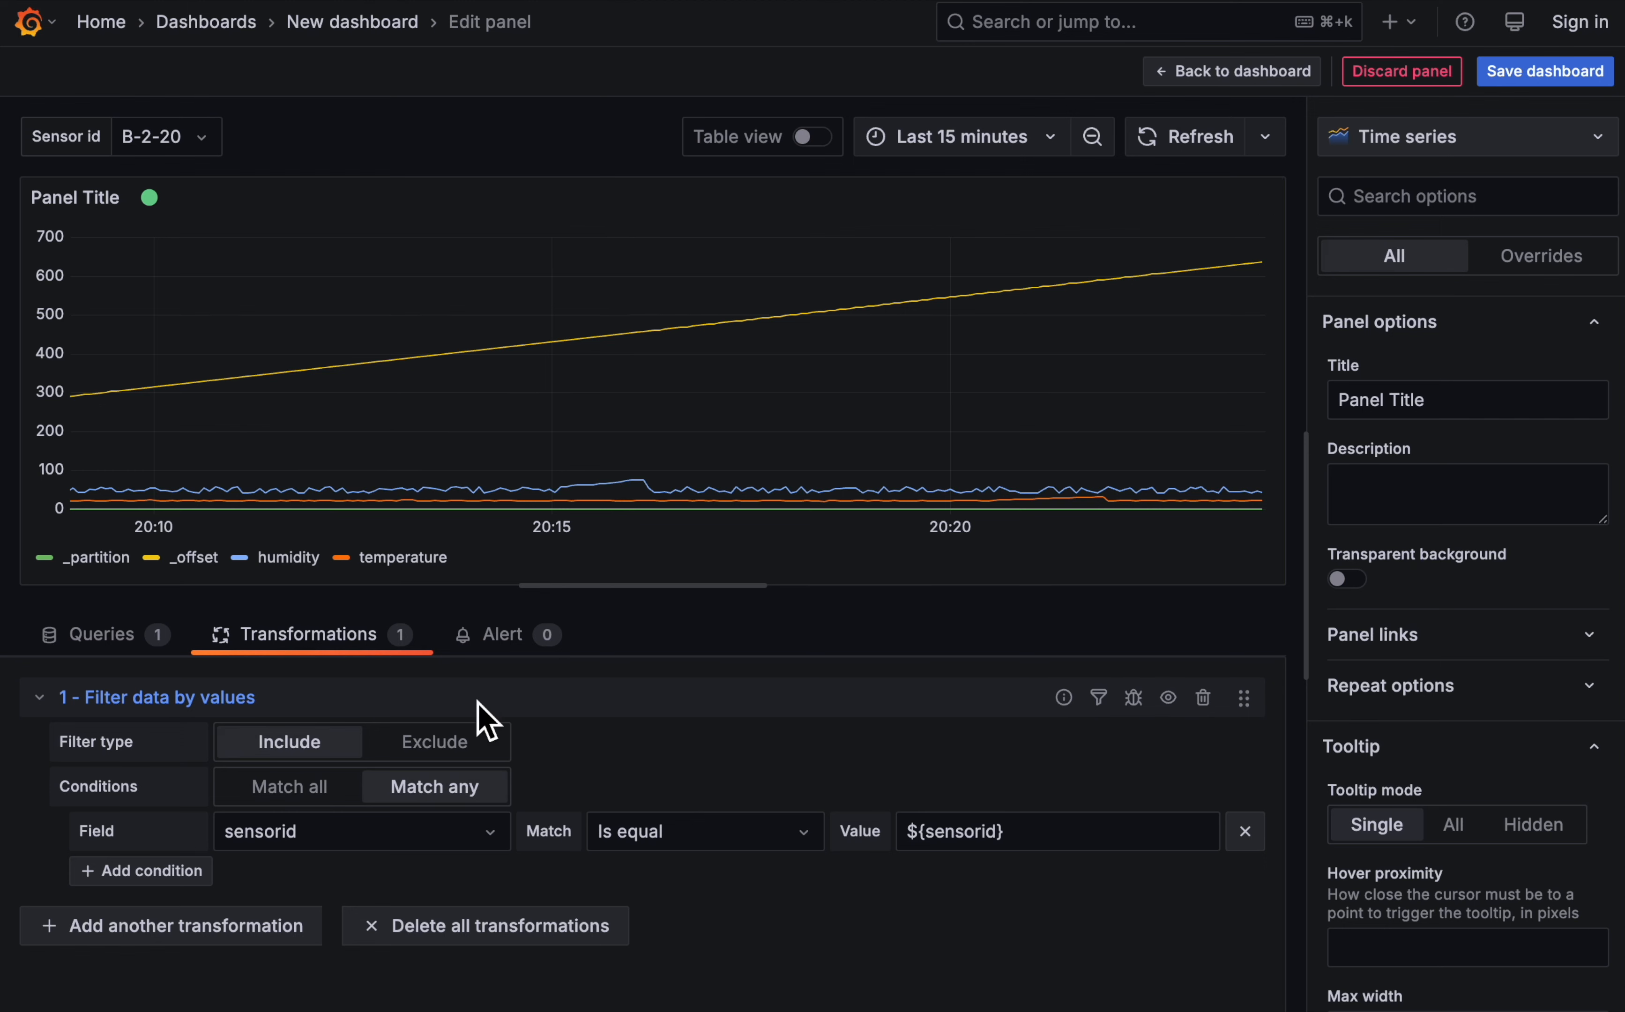
- Add a Filter fields by name transformation as the panel's second transformation
{"action": "left_click", "coordinate": [194, 937]}
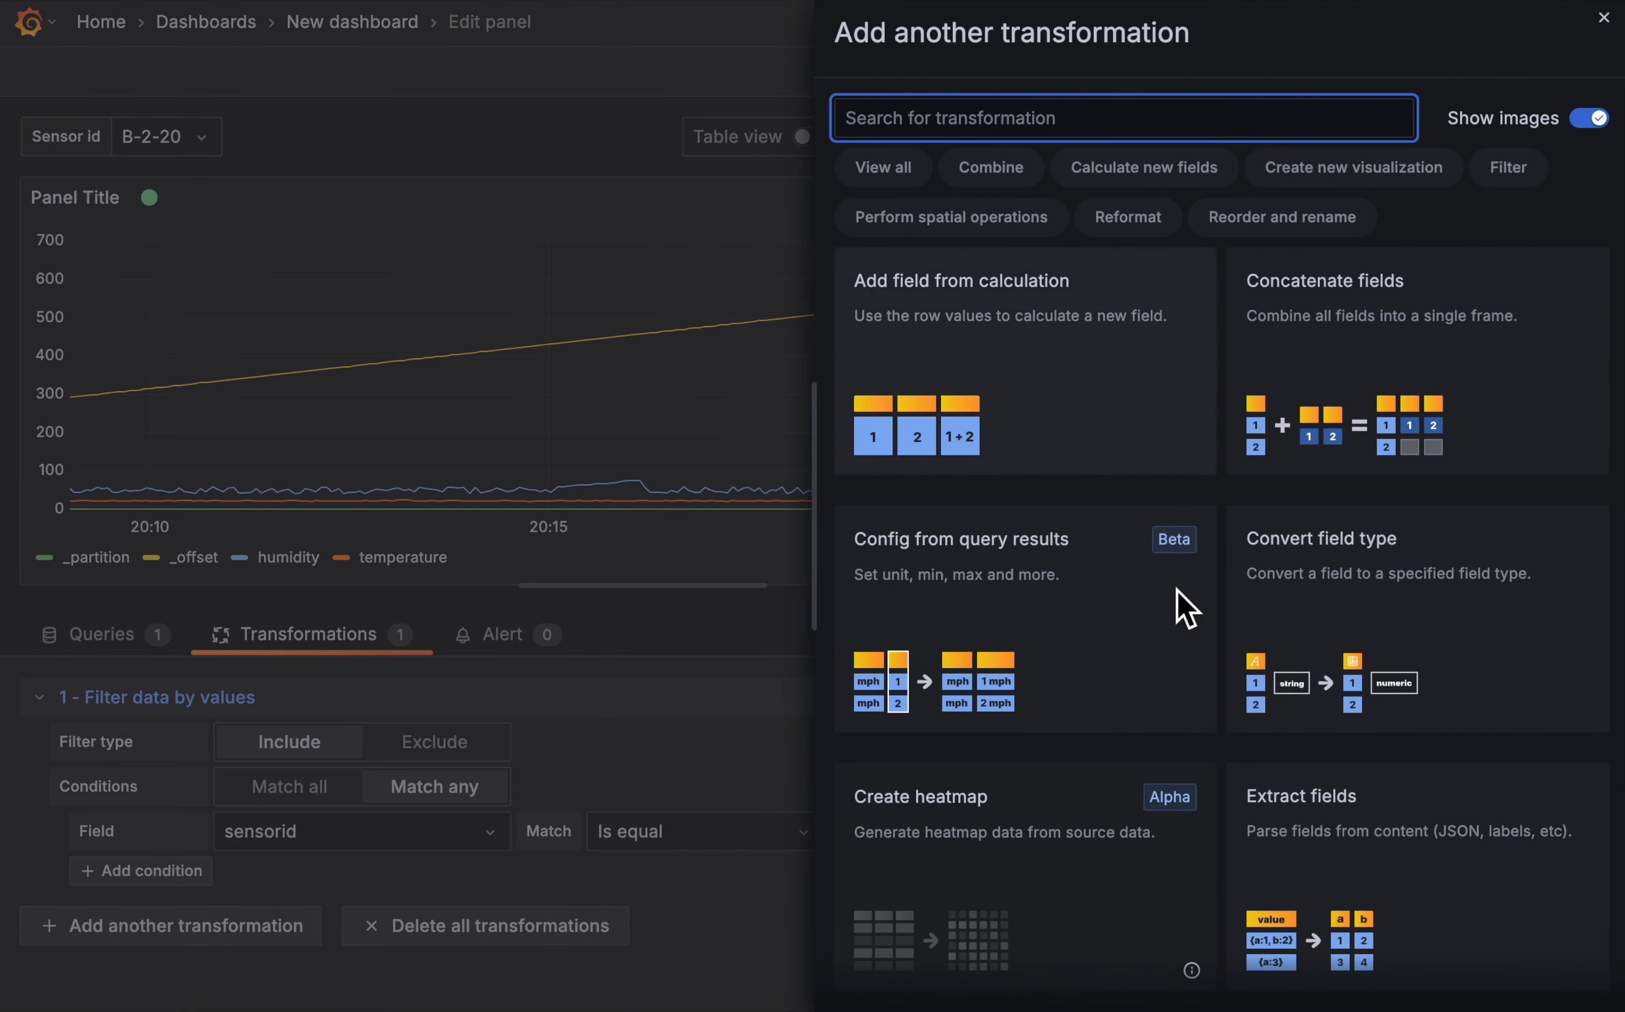
{"action": "scroll", "coordinate": [1198, 669], "scroll_direction": "down", "scroll_amount": 10}
{"action": "scroll", "coordinate": [1225, 759], "scroll_direction": "down", "scroll_amount": 5}
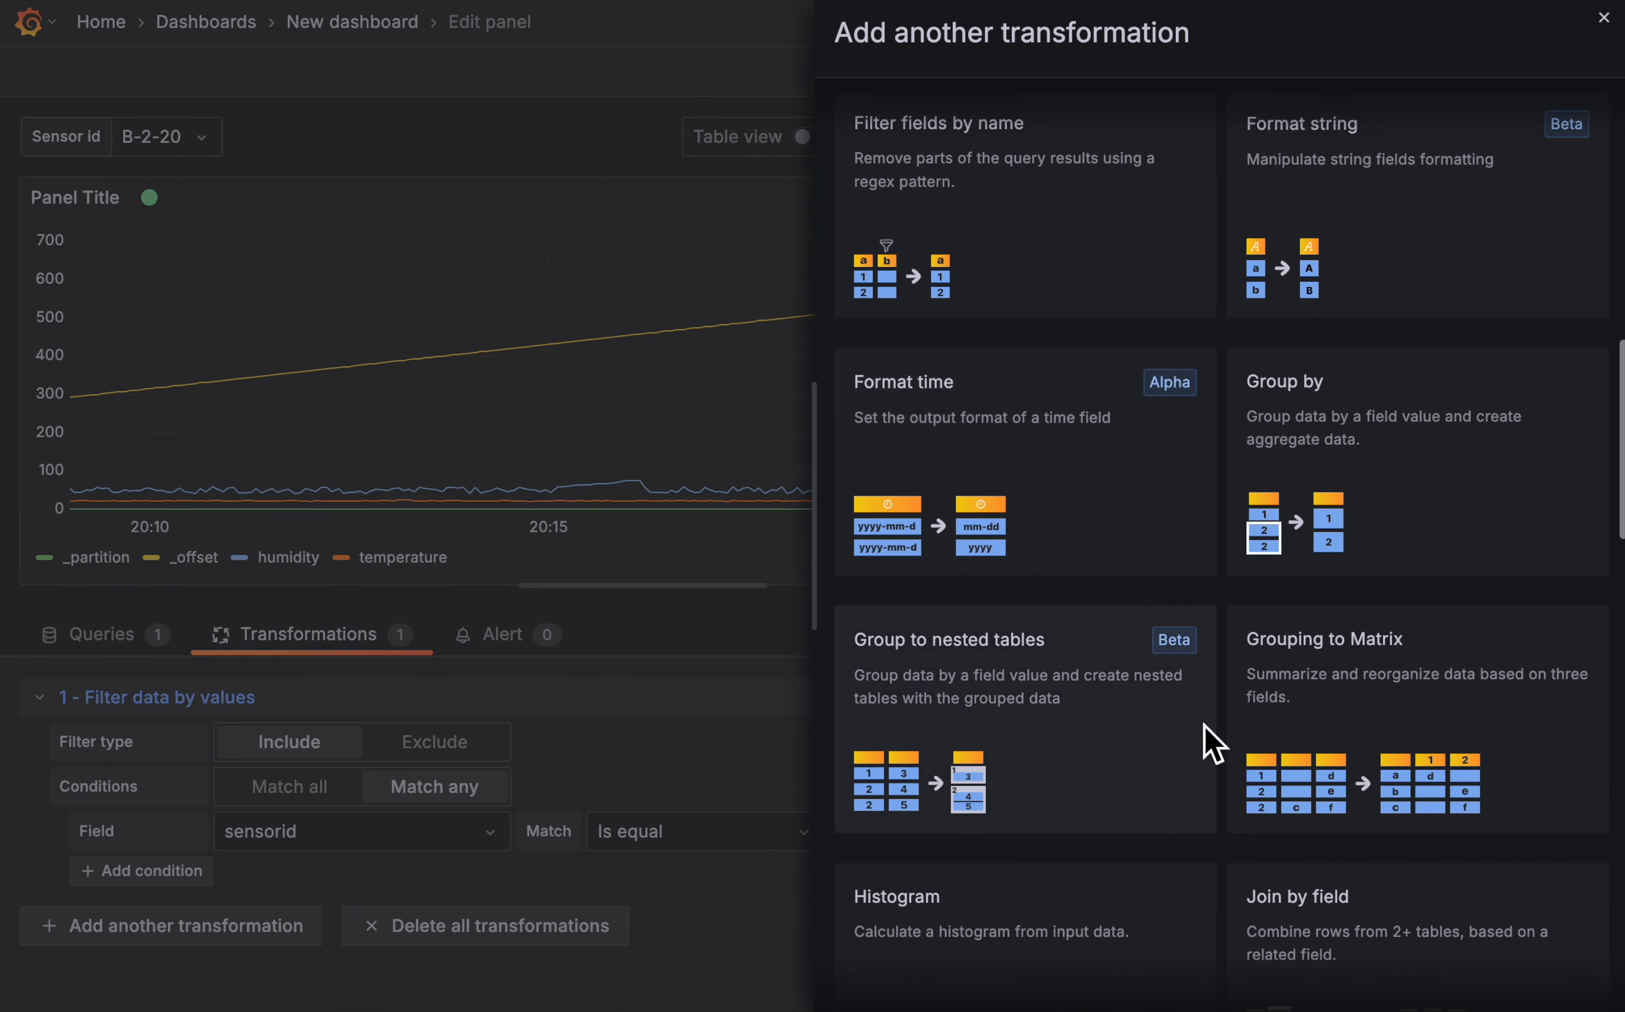
{"action": "scroll", "coordinate": [1098, 664], "scroll_direction": "up", "scroll_amount": 5}
{"action": "left_click", "coordinate": [1041, 482]}
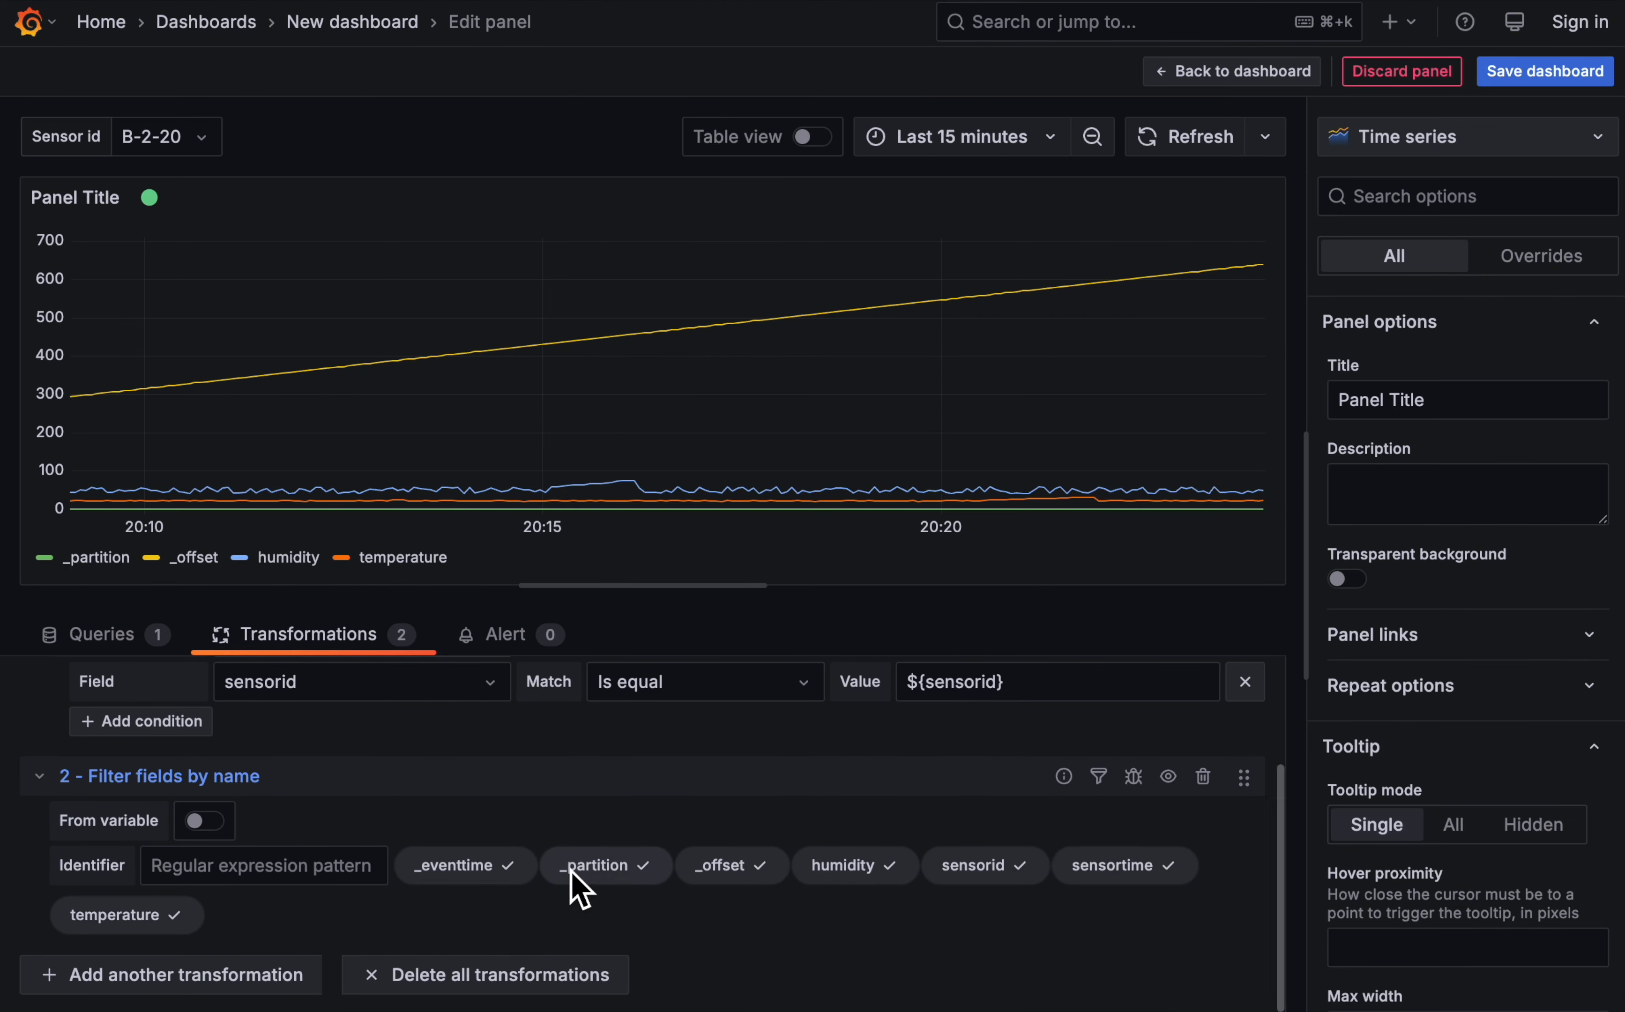
- Exclude the _partition, _offset, sensorid, sensortime and temperature fields, keeping only _eventtime and humidity
{"action": "left_click", "coordinate": [616, 874]}
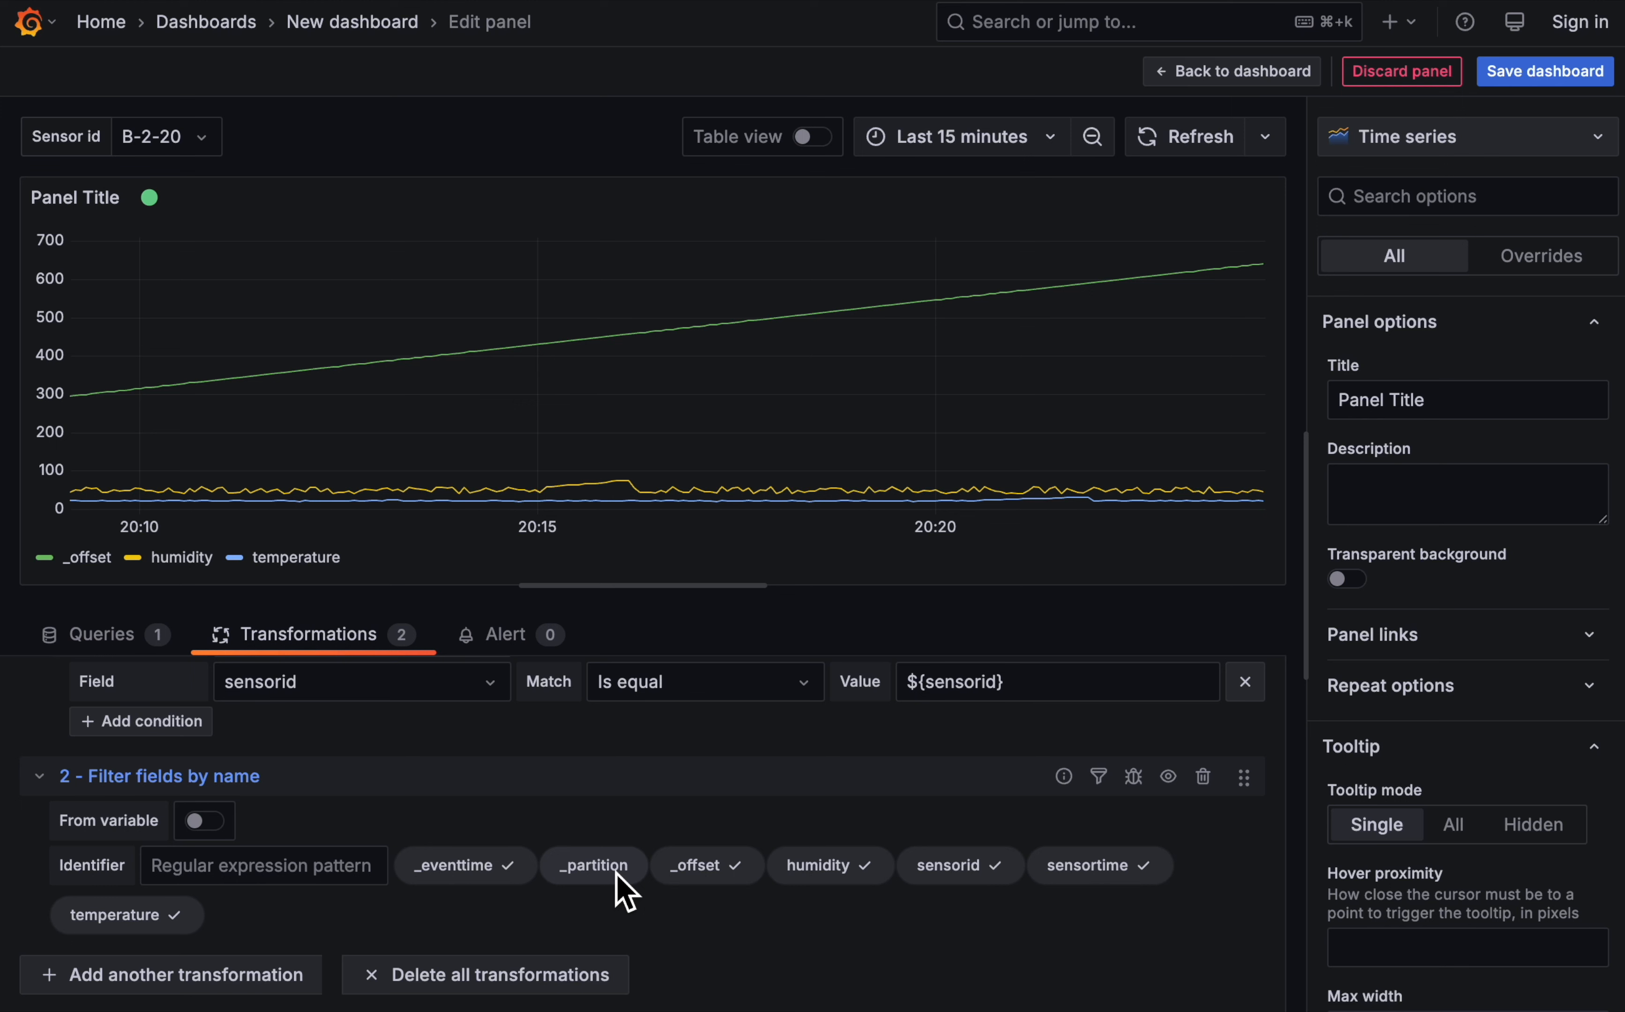
{"action": "left_click", "coordinate": [716, 885]}
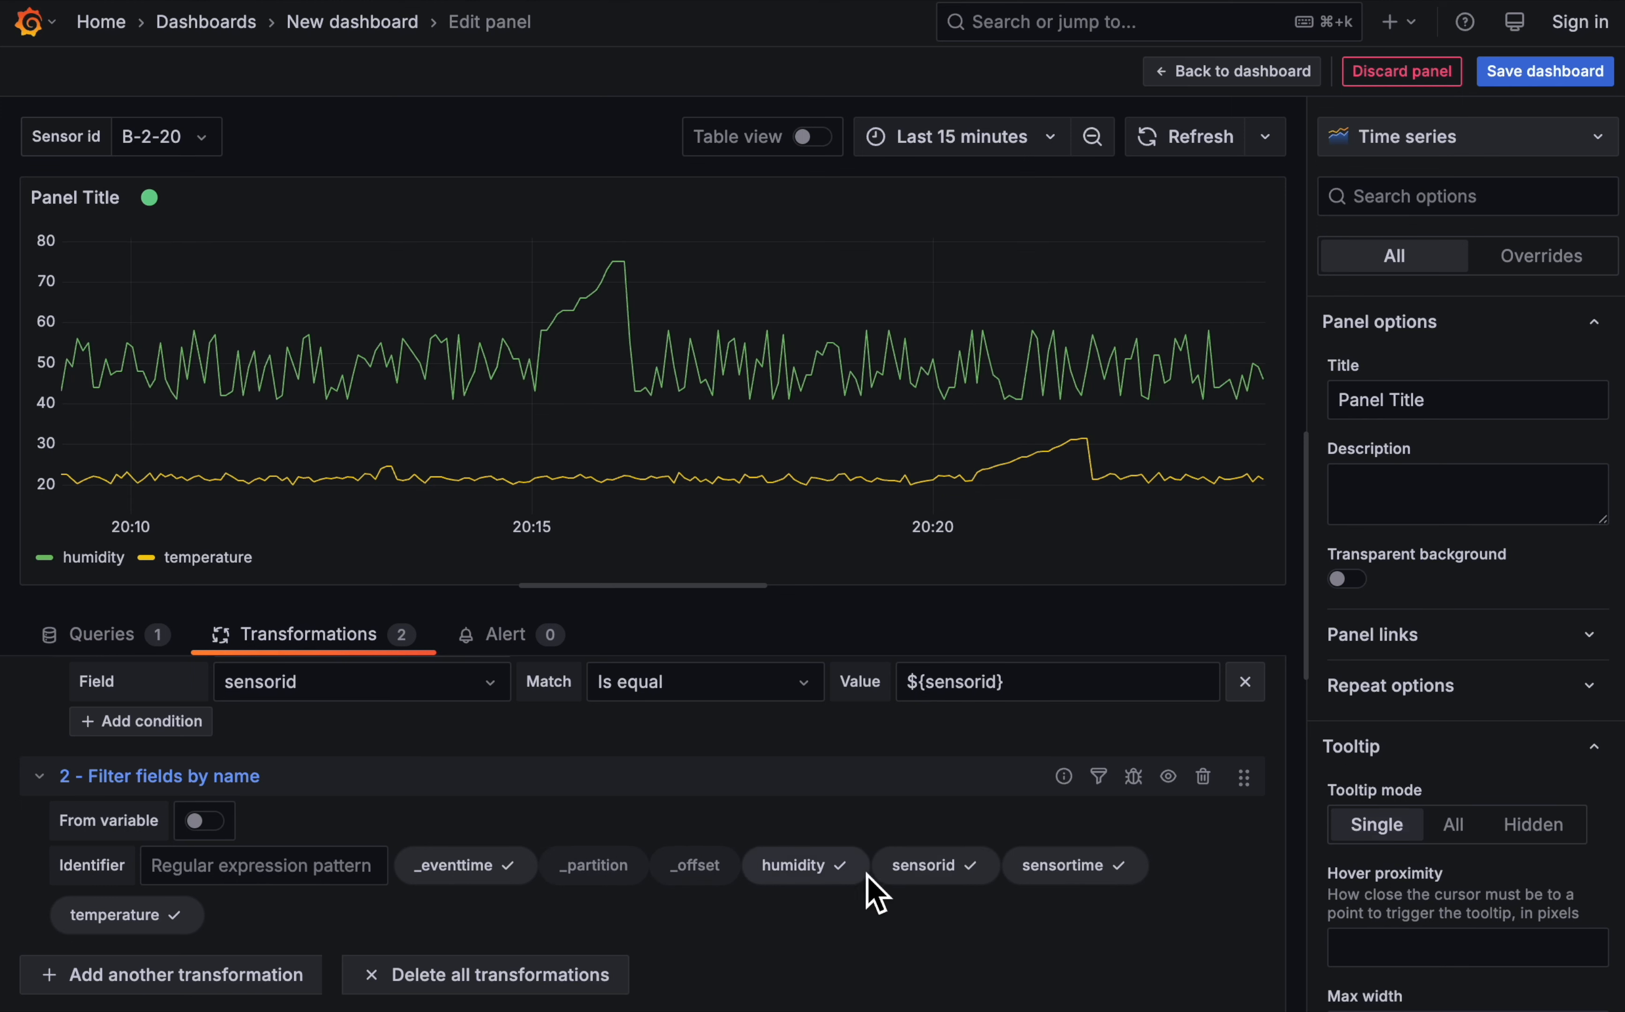
{"action": "left_click", "coordinate": [954, 887]}
{"action": "left_click", "coordinate": [1056, 877]}
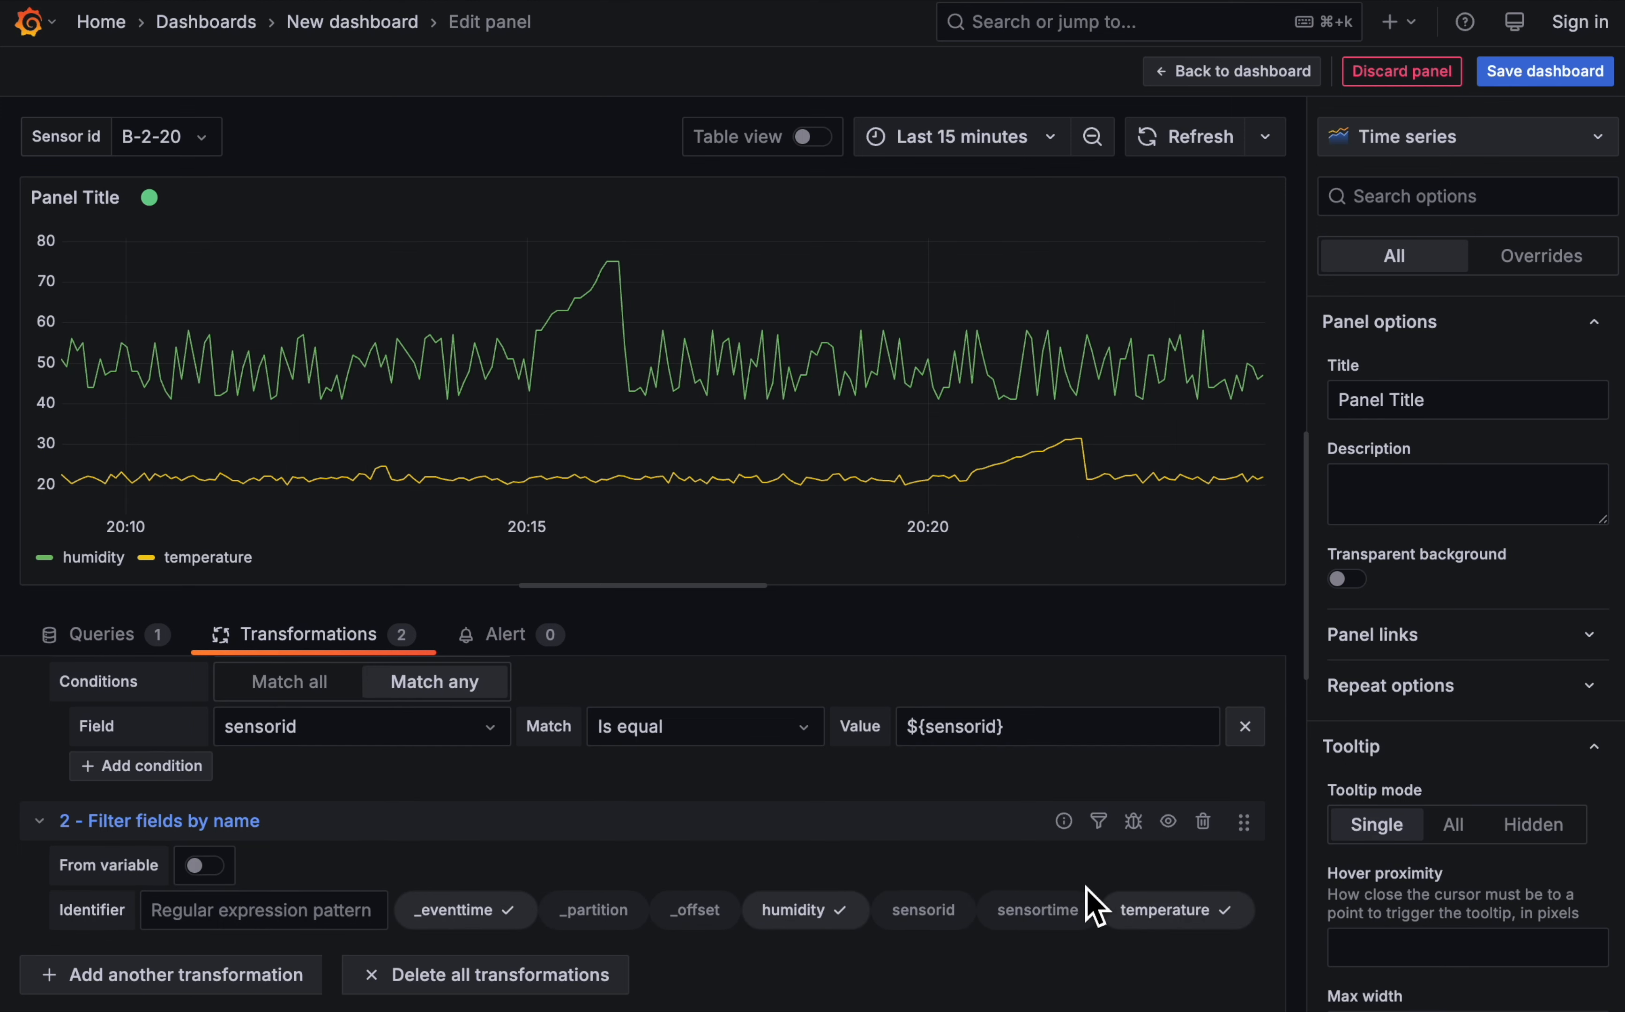
{"action": "left_click", "coordinate": [1182, 918]}
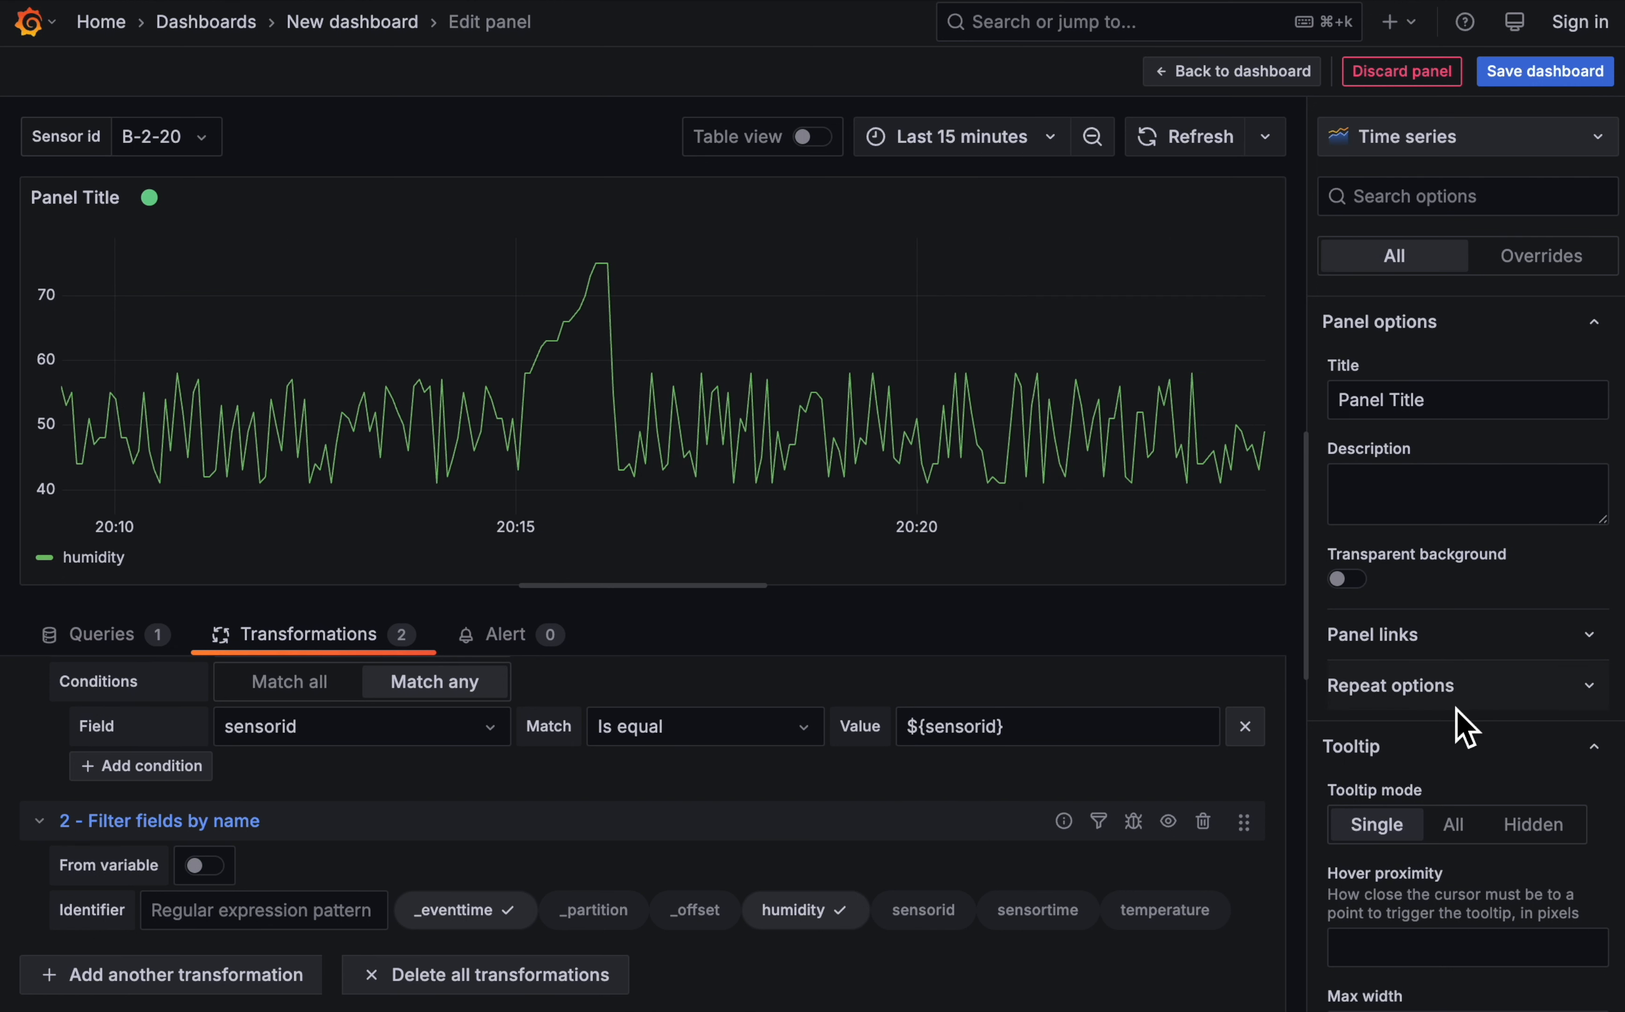
- Set the graph's line width to 2 and its line interpolation to Smooth
{"action": "scroll", "coordinate": [1456, 709], "scroll_direction": "down", "scroll_amount": 15}
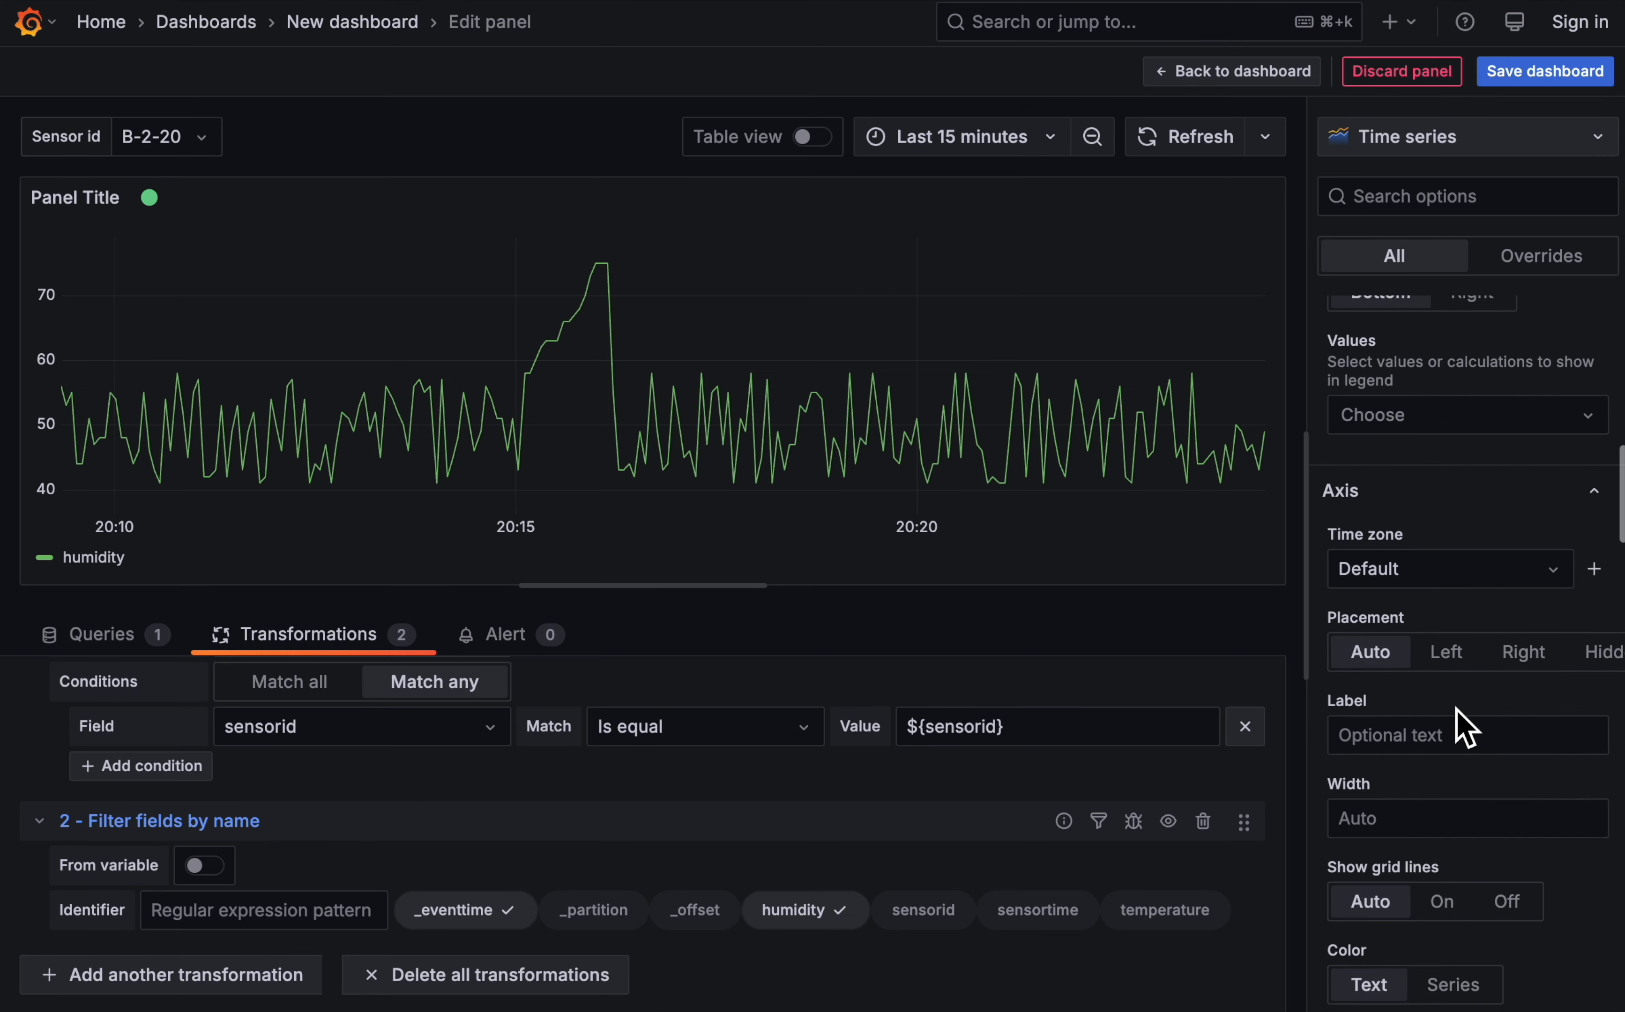
{"action": "scroll", "coordinate": [1456, 710], "scroll_direction": "up", "scroll_amount": 3}
{"action": "scroll", "coordinate": [1456, 710], "scroll_direction": "down", "scroll_amount": 7}
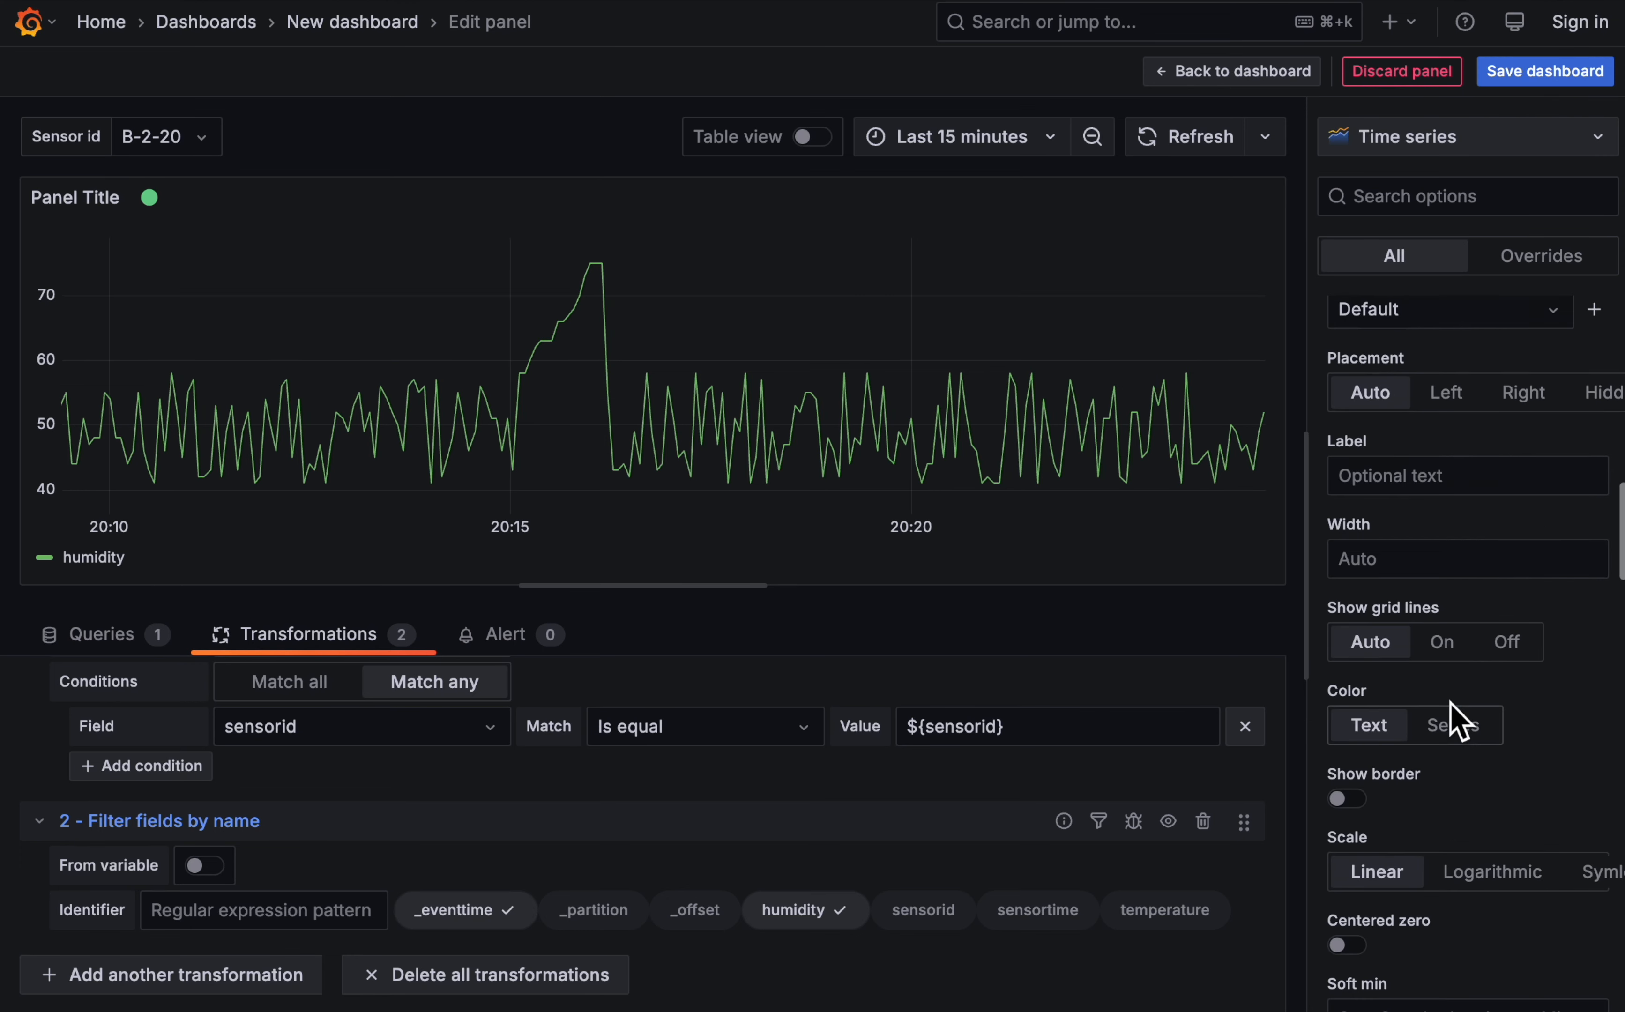
{"action": "scroll", "coordinate": [1459, 720], "scroll_direction": "down", "scroll_amount": 10}
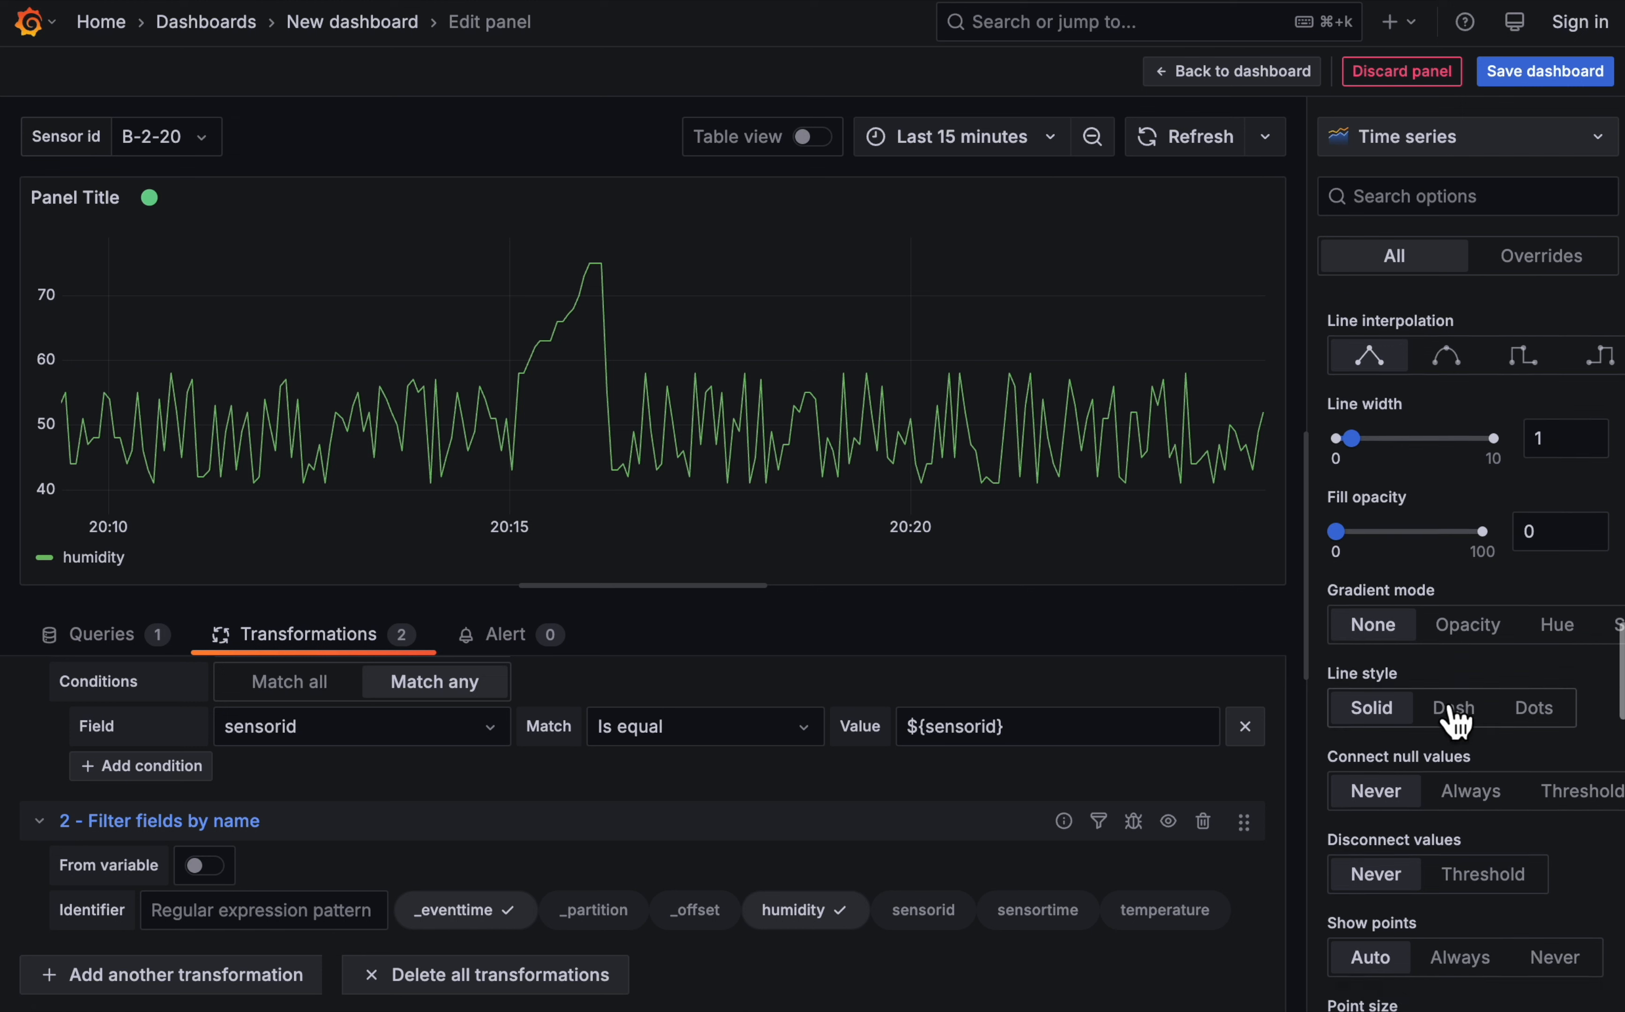
{"action": "mouse_move", "coordinate": [1352, 438]}
{"action": "left_mouse_down"}
{"action": "mouse_move", "coordinate": [1383, 438]}
{"action": "mouse_move", "coordinate": [1367, 439]}
{"action": "left_mouse_up"}
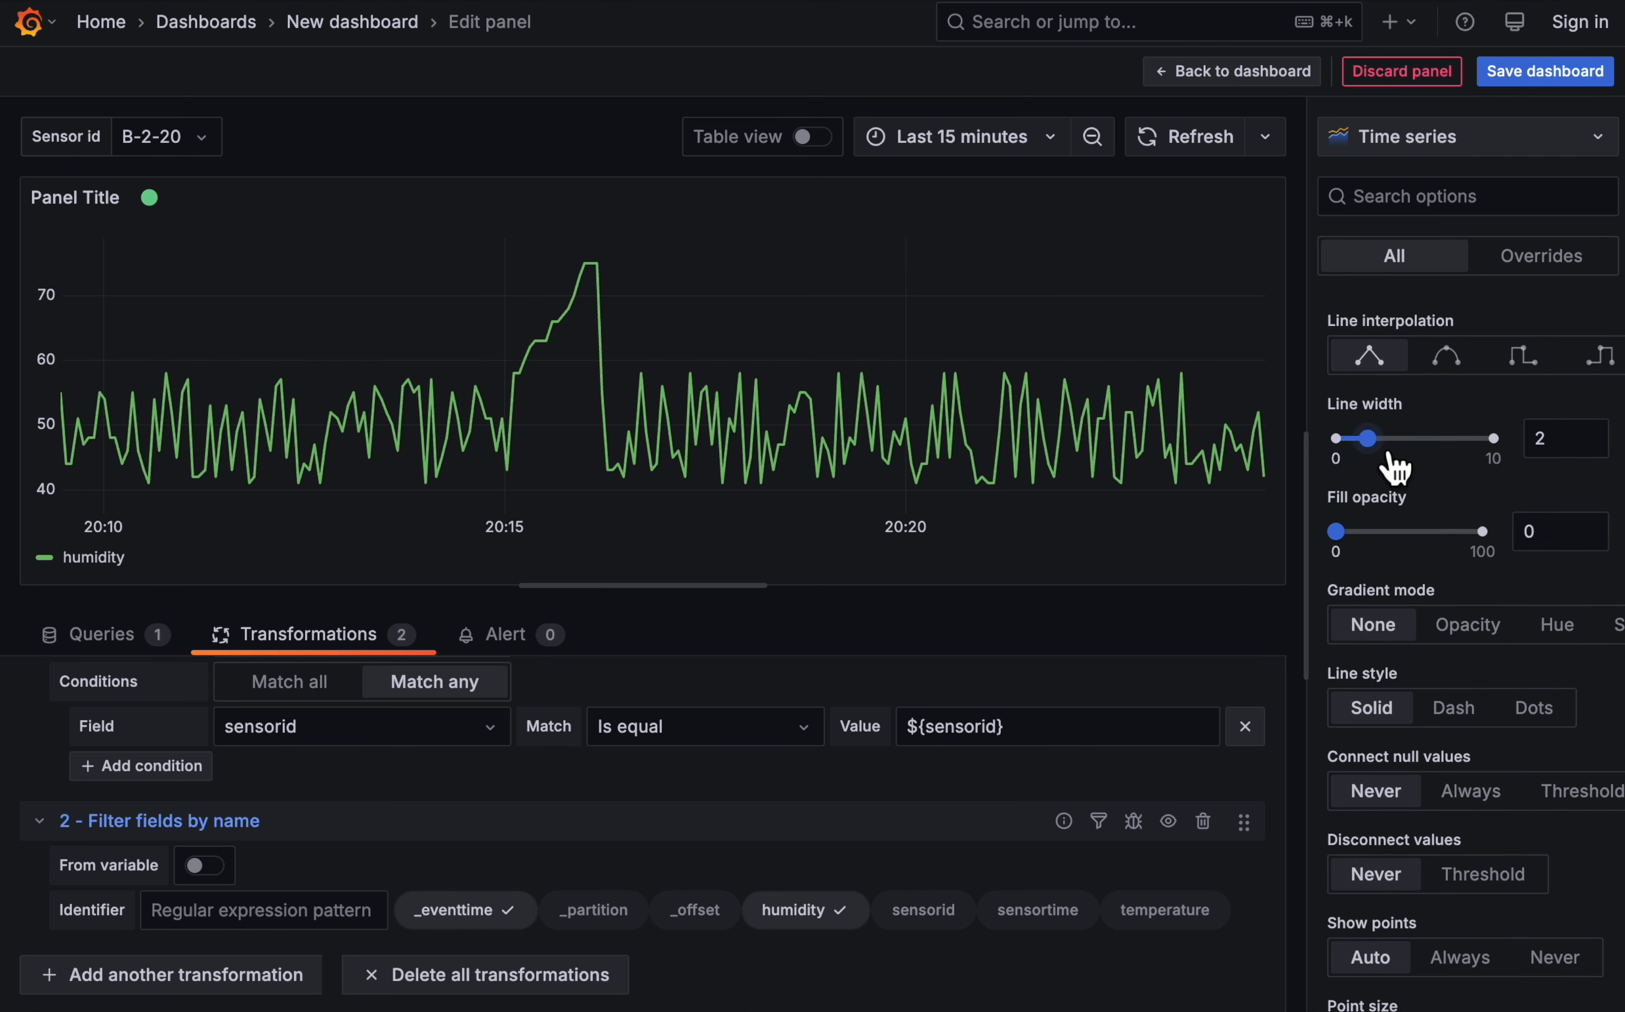
{"action": "left_click", "coordinate": [1448, 357]}
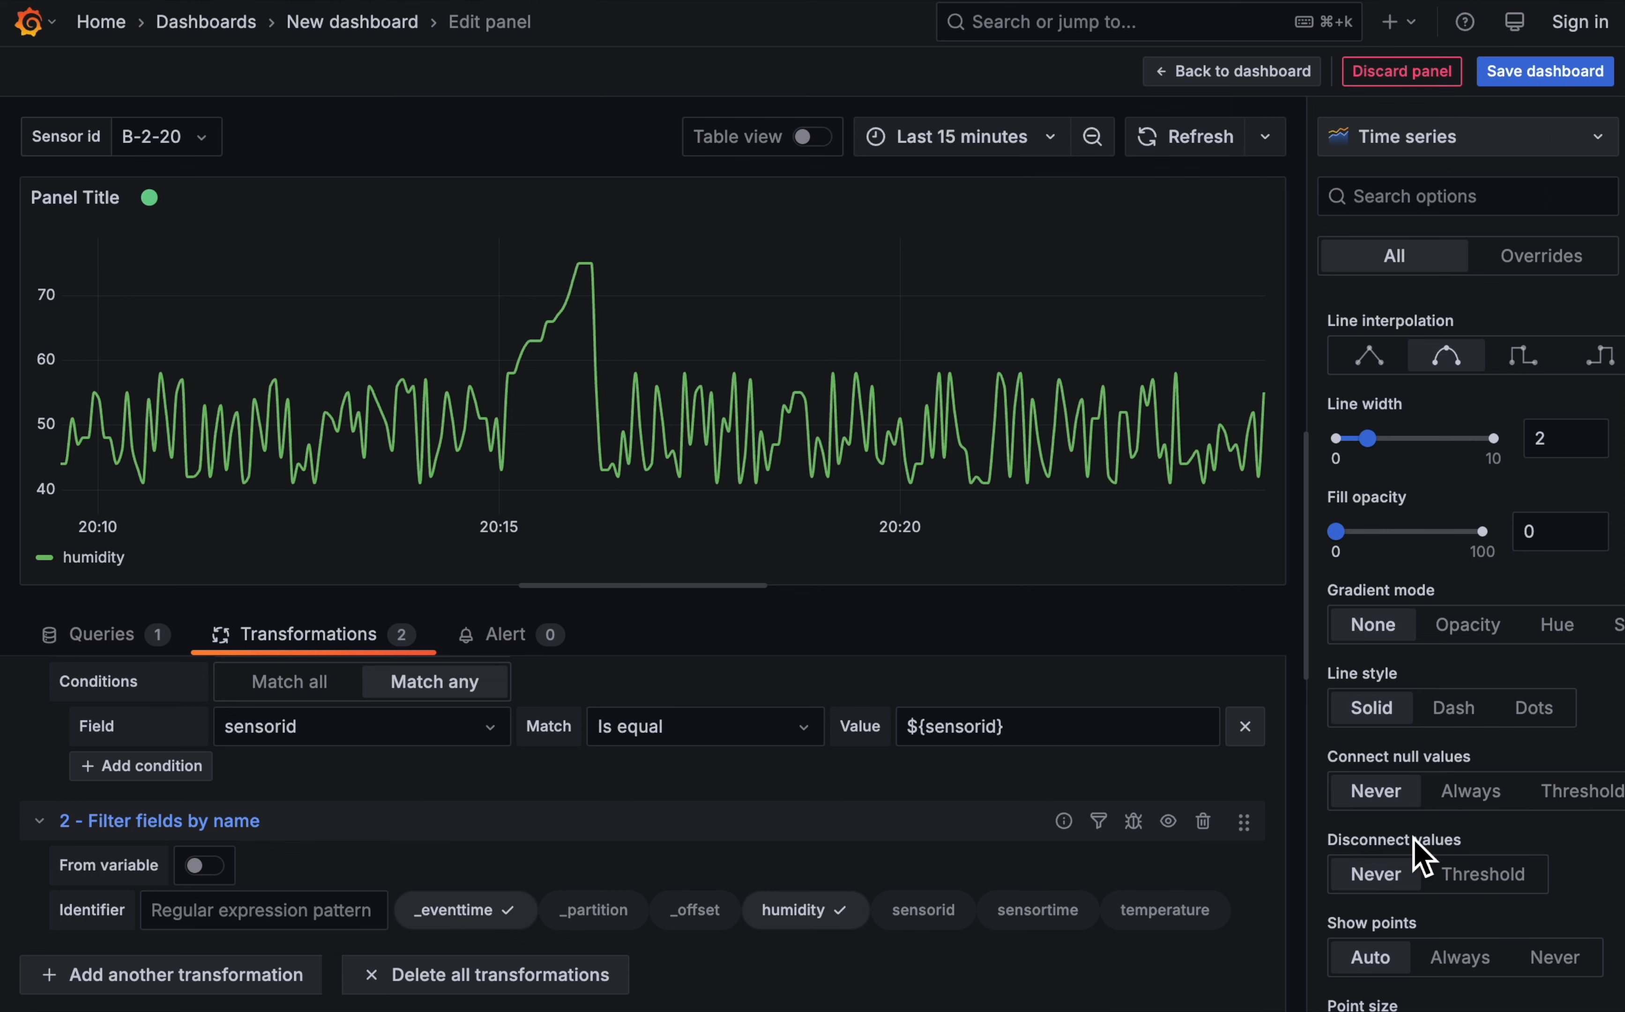
- Set the panel's unit to Percent (0-100)
{"action": "scroll", "coordinate": [1419, 857], "scroll_direction": "down", "scroll_amount": 8}
{"action": "scroll", "coordinate": [1417, 850], "scroll_direction": "down", "scroll_amount": 5}
{"action": "left_click", "coordinate": [1365, 417]}
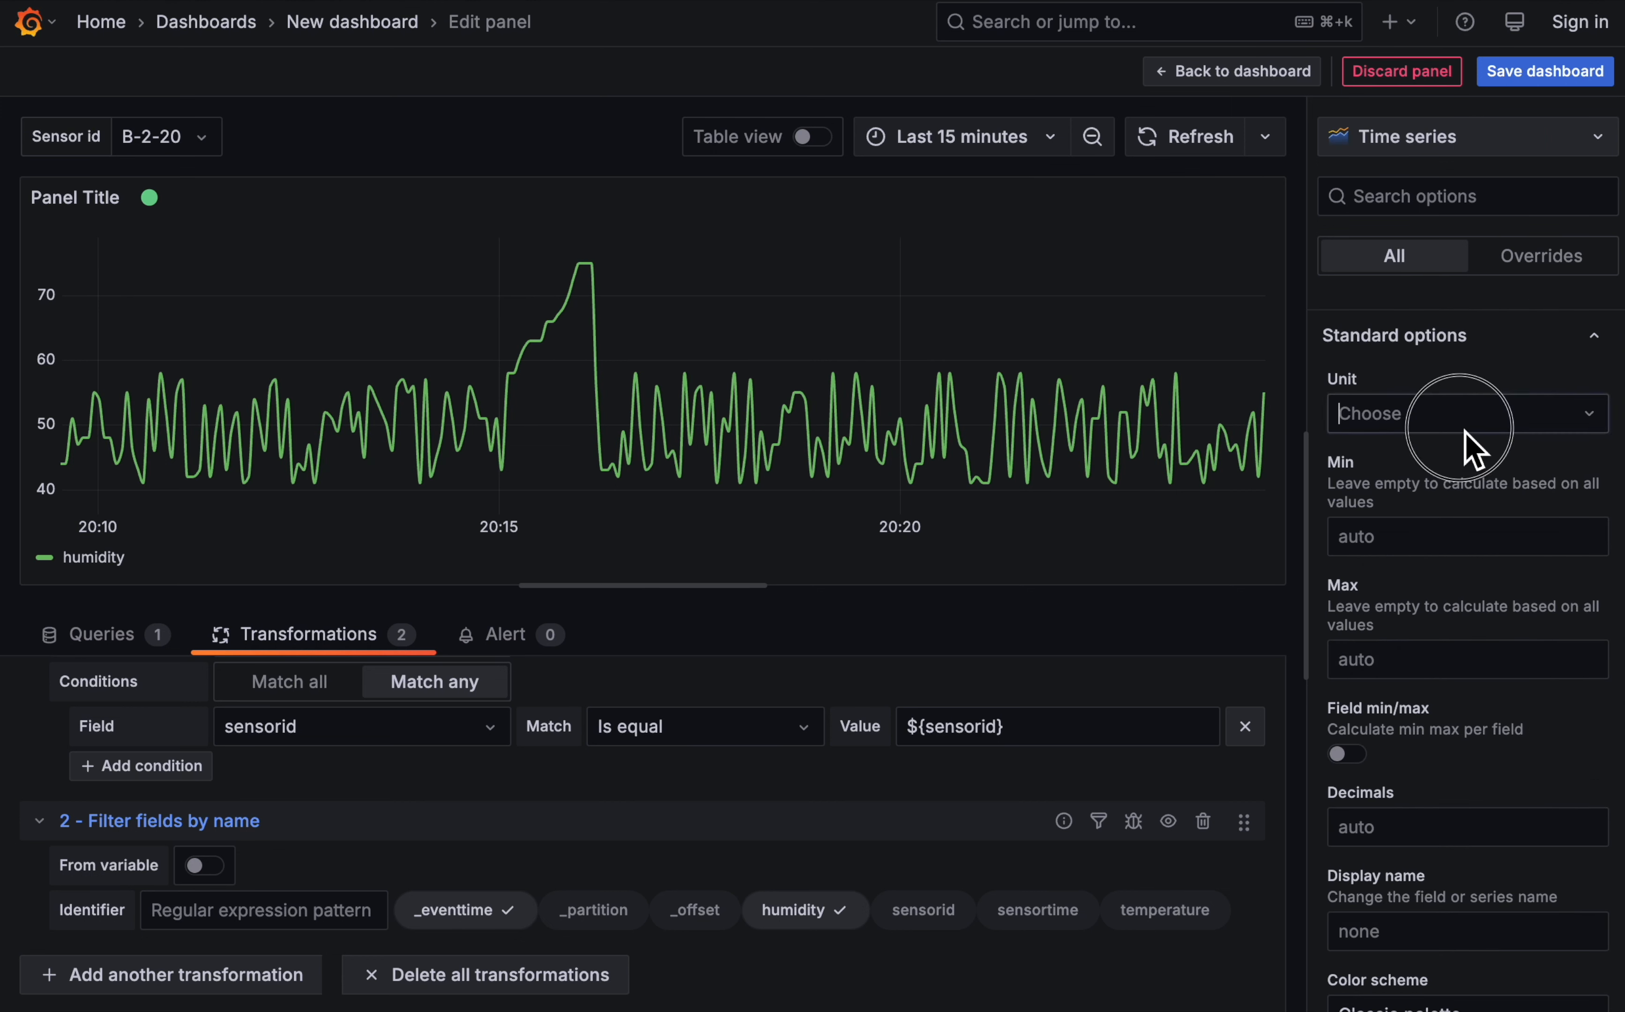
{"action": "type", "text": "perc"}
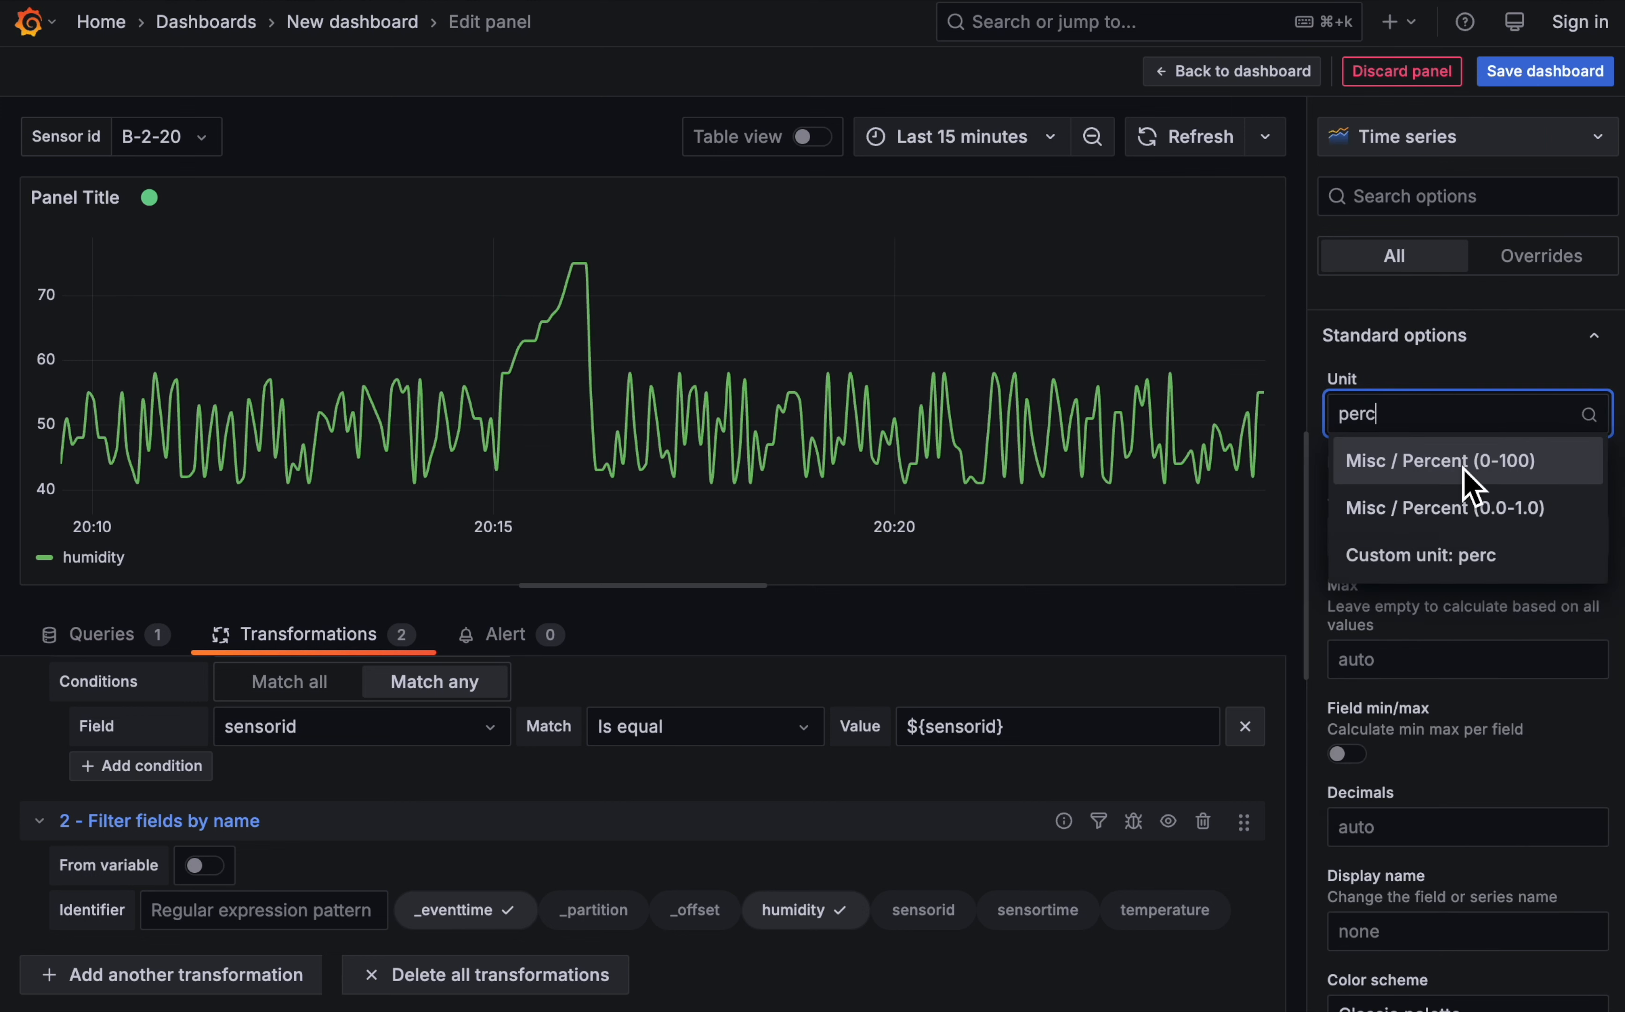
{"action": "left_click", "coordinate": [1469, 465]}
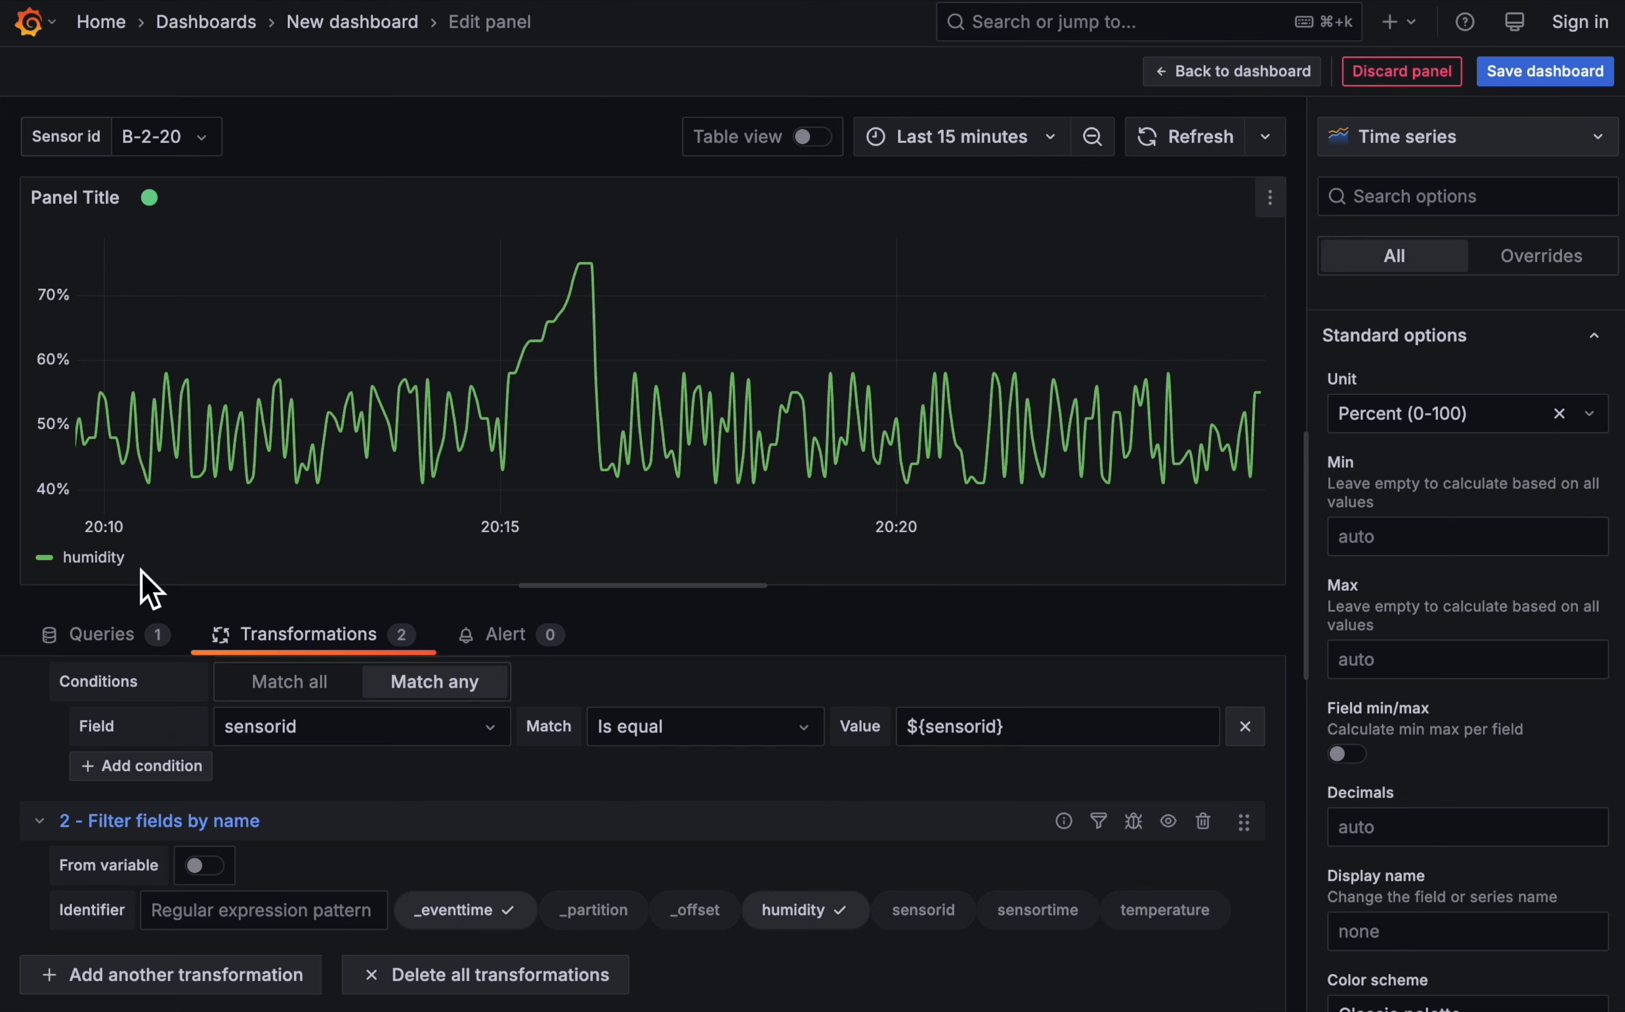
- Hide the legend of the humidity time series panel
{"action": "scroll", "coordinate": [1334, 435], "scroll_direction": "up", "scroll_amount": 20}
{"action": "scroll", "coordinate": [1444, 435], "scroll_direction": "down", "scroll_amount": 8}
{"action": "scroll", "coordinate": [1335, 435], "scroll_direction": "up", "scroll_amount": 10}
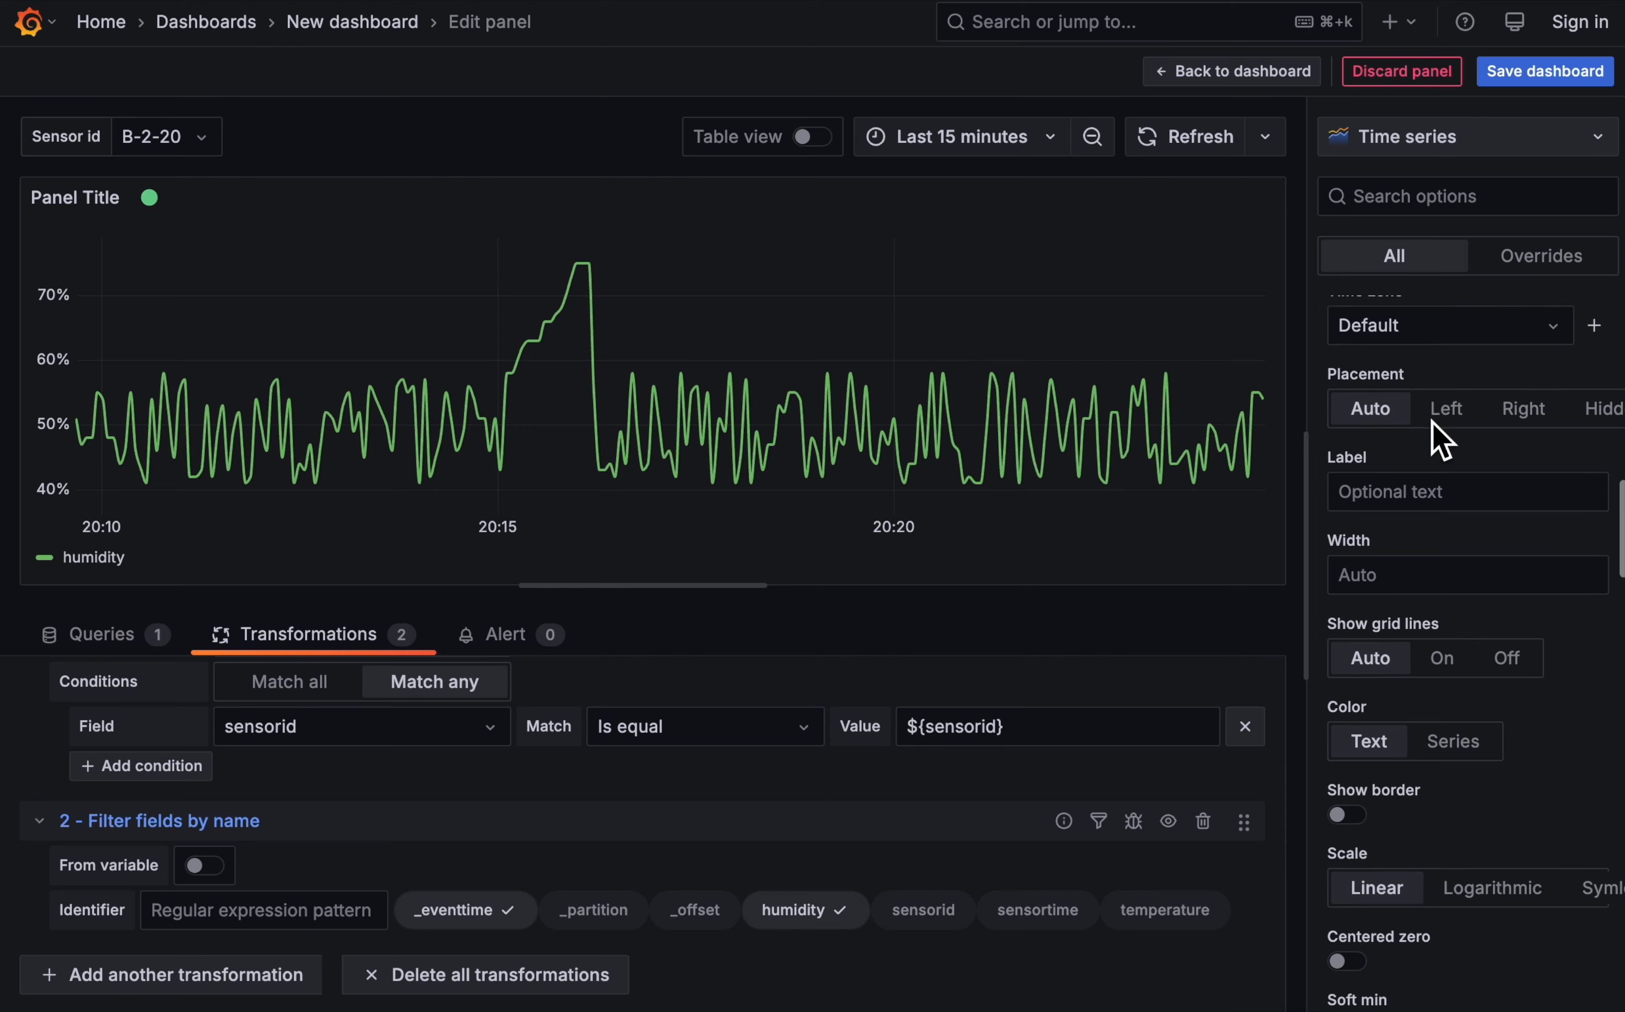
{"action": "left_click", "coordinate": [1348, 408]}
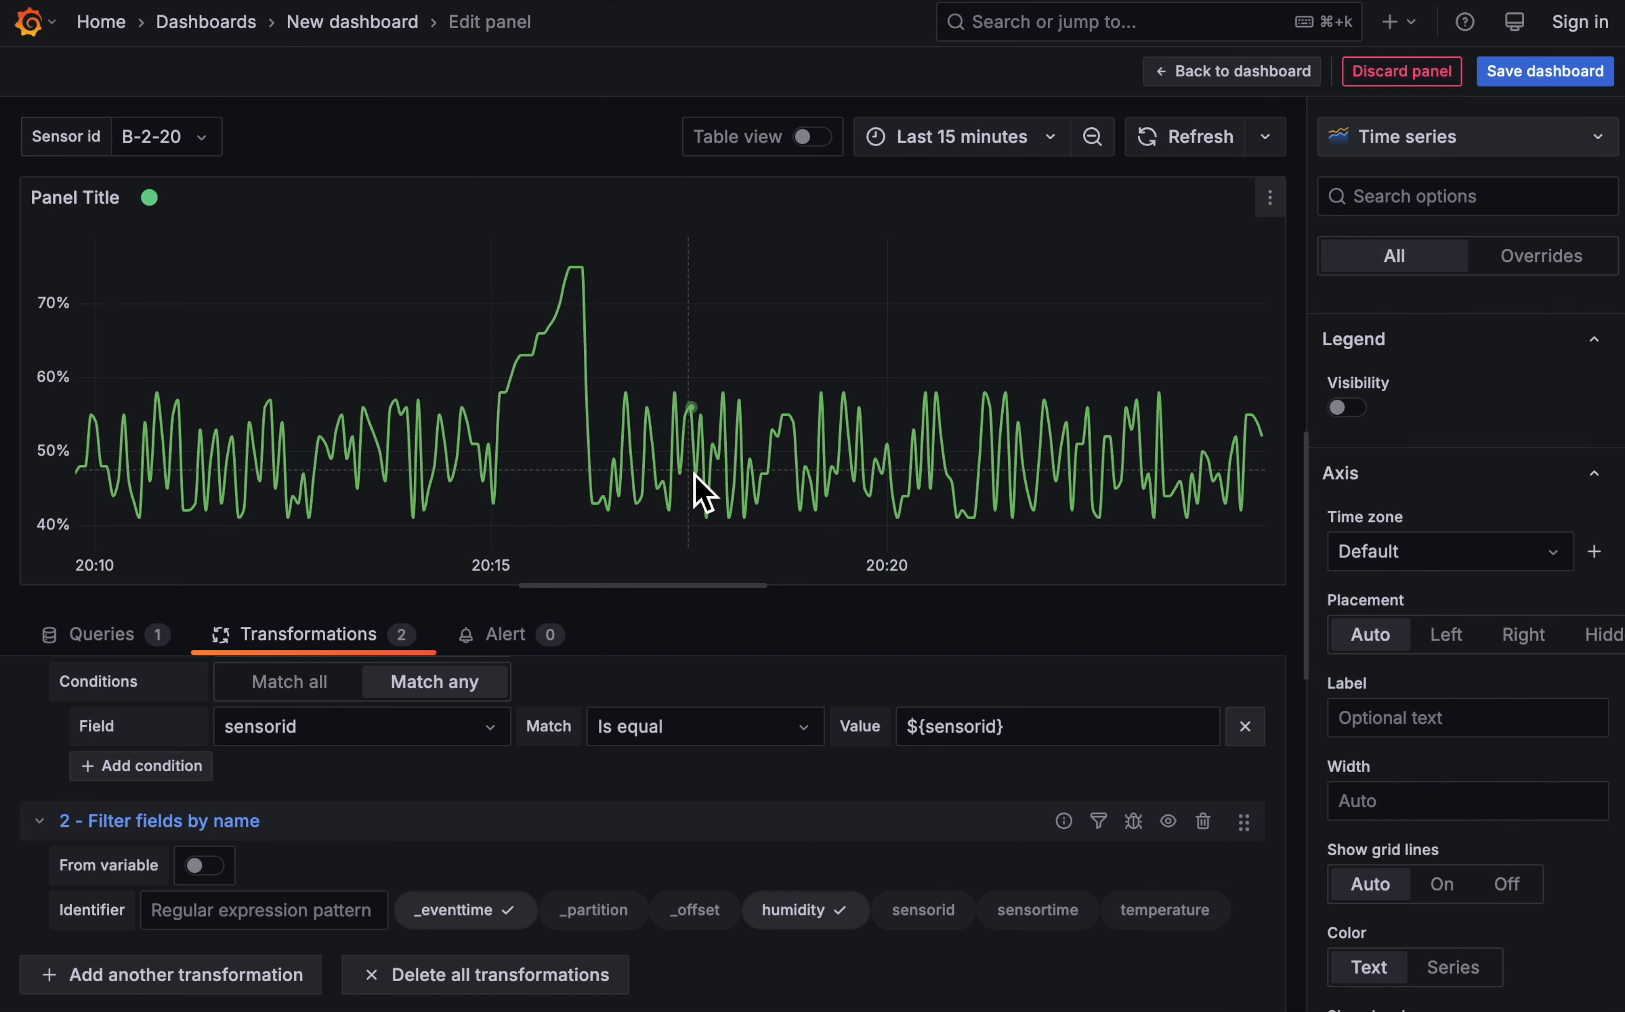
- Title the panel Humidity (${sensorid}) and return to the dashboard
{"action": "scroll", "coordinate": [1469, 431], "scroll_direction": "up", "scroll_amount": 10}
{"action": "scroll", "coordinate": [1459, 422], "scroll_direction": "up", "scroll_amount": 2}
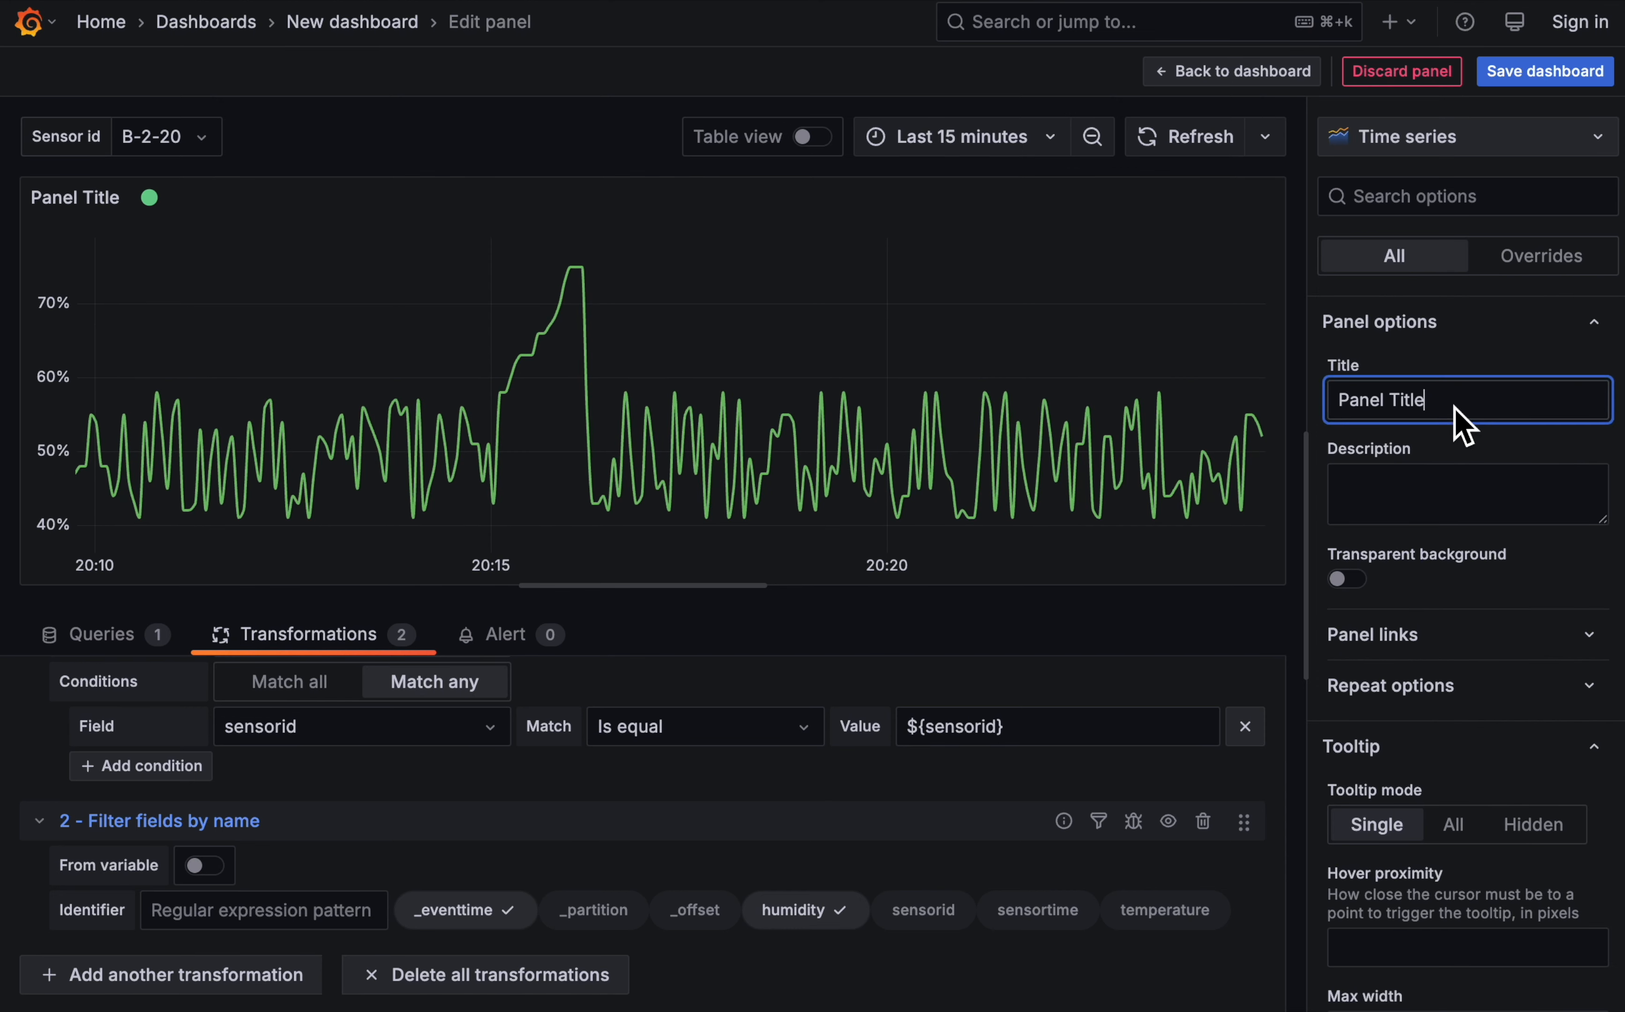
{"action": "triple_click", "coordinate": [1454, 410]}
{"action": "type", "text": "Hum"}
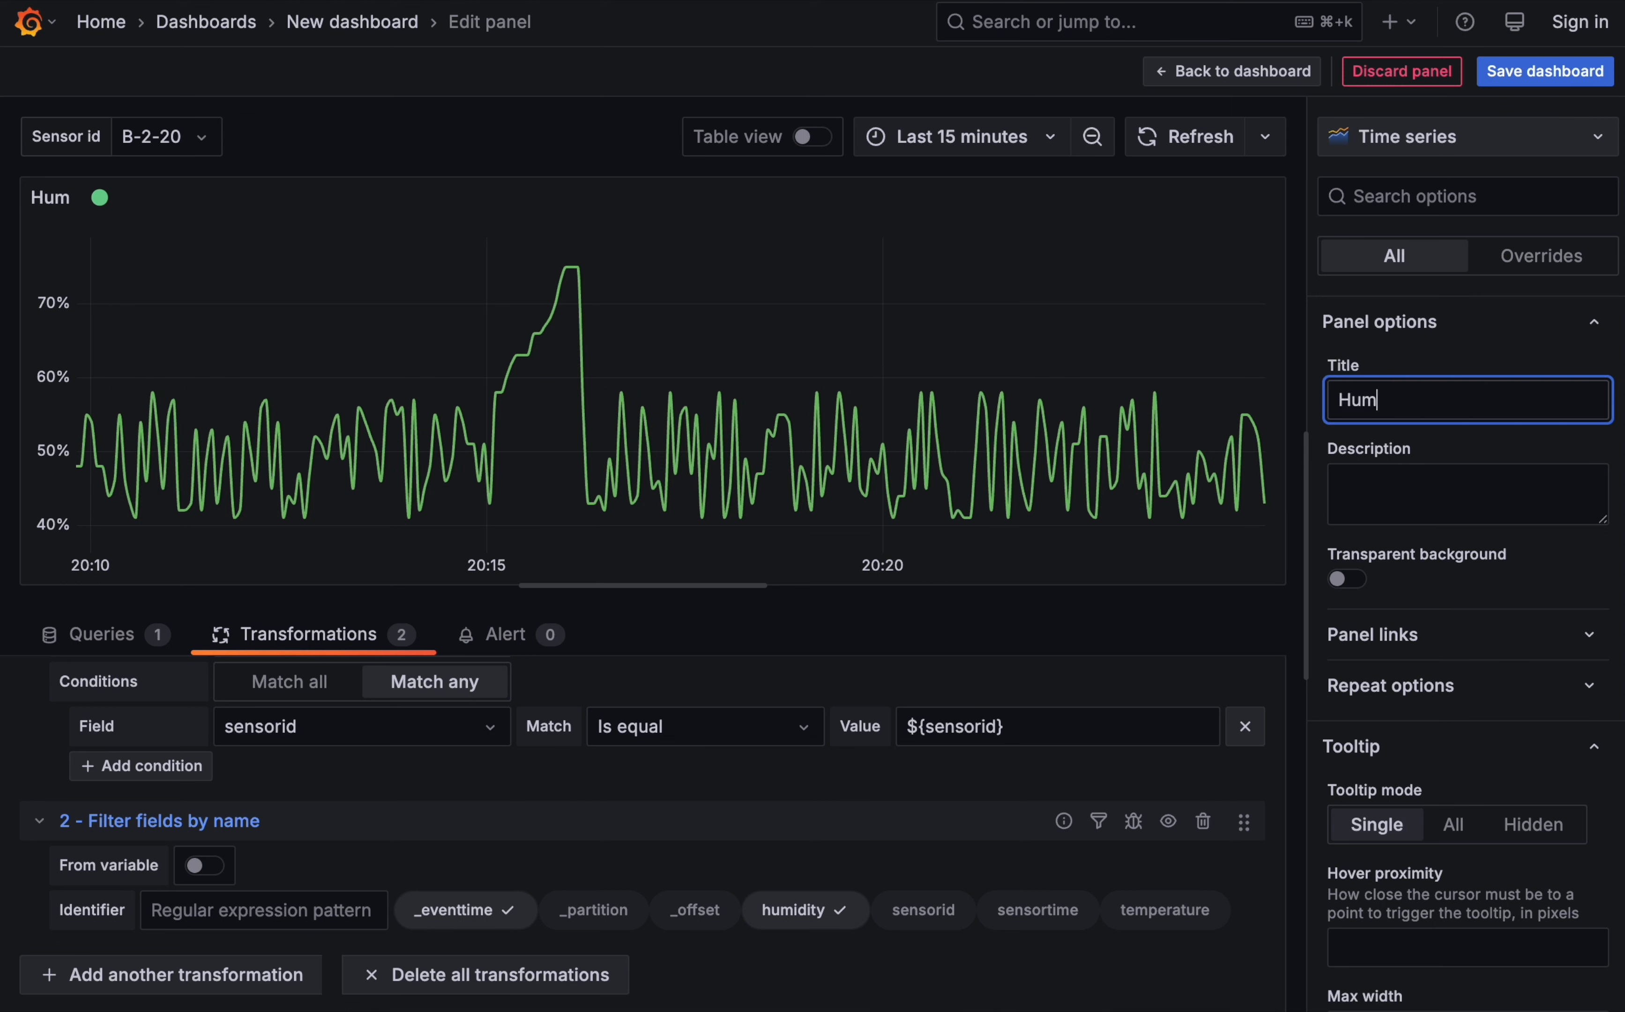
{"action": "type", "text": "idity (${sensorid}"}
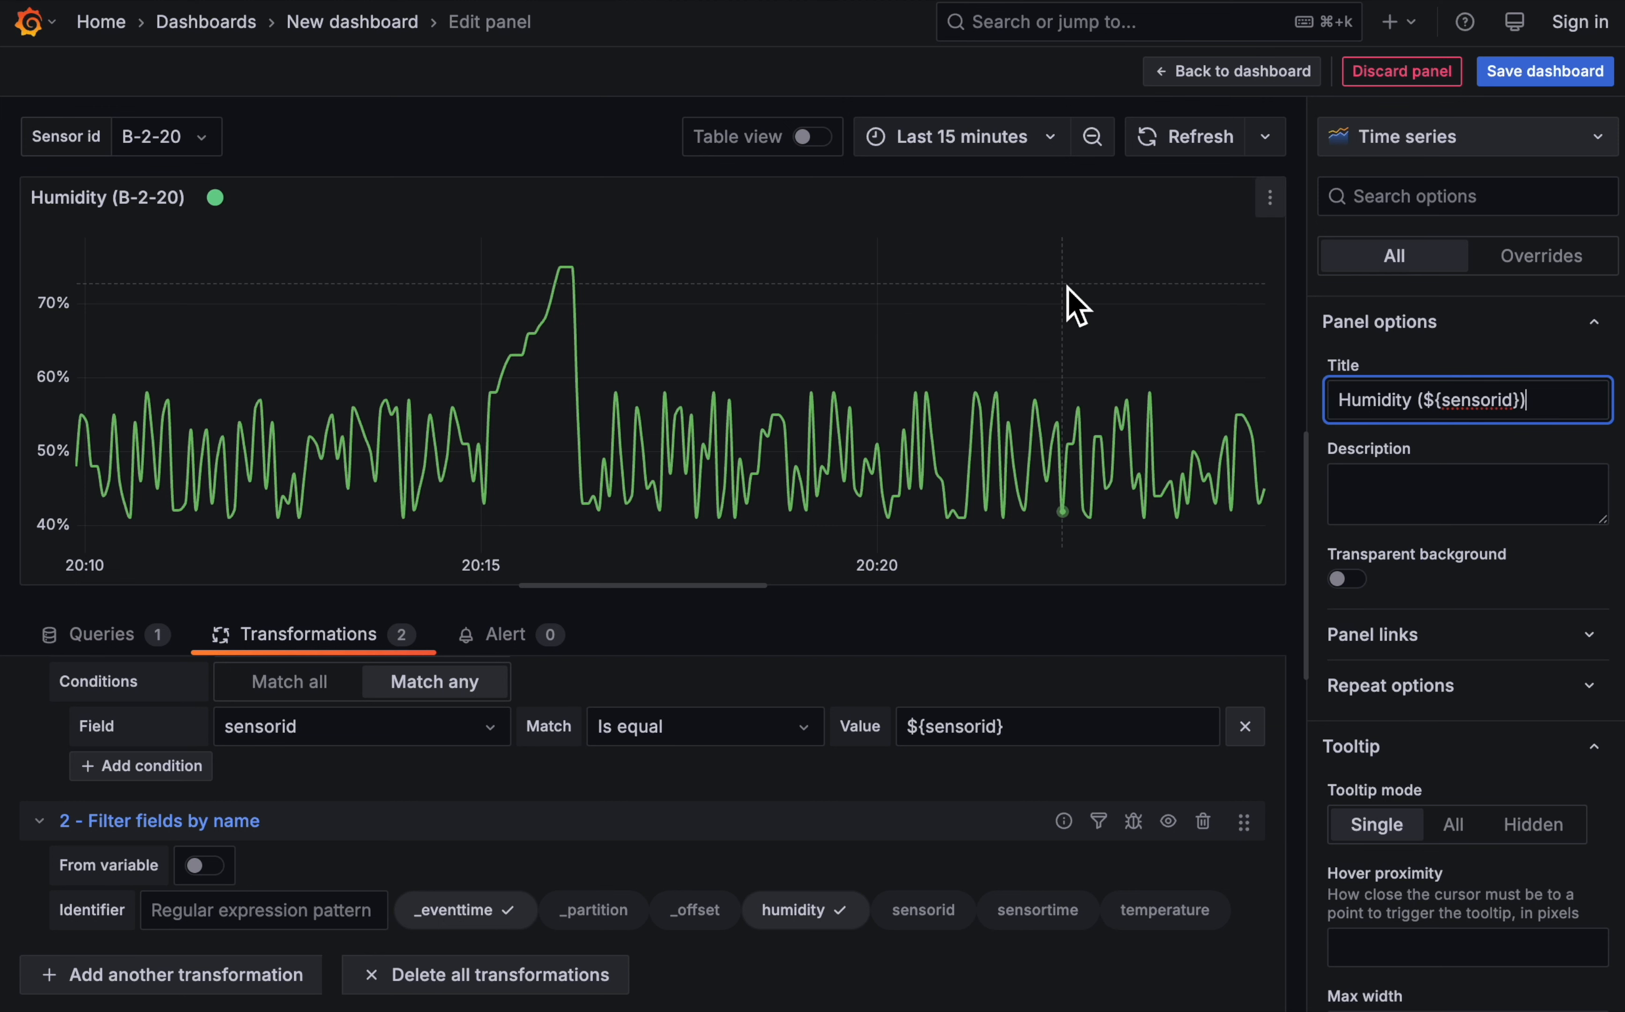
{"action": "left_click", "coordinate": [1231, 73]}
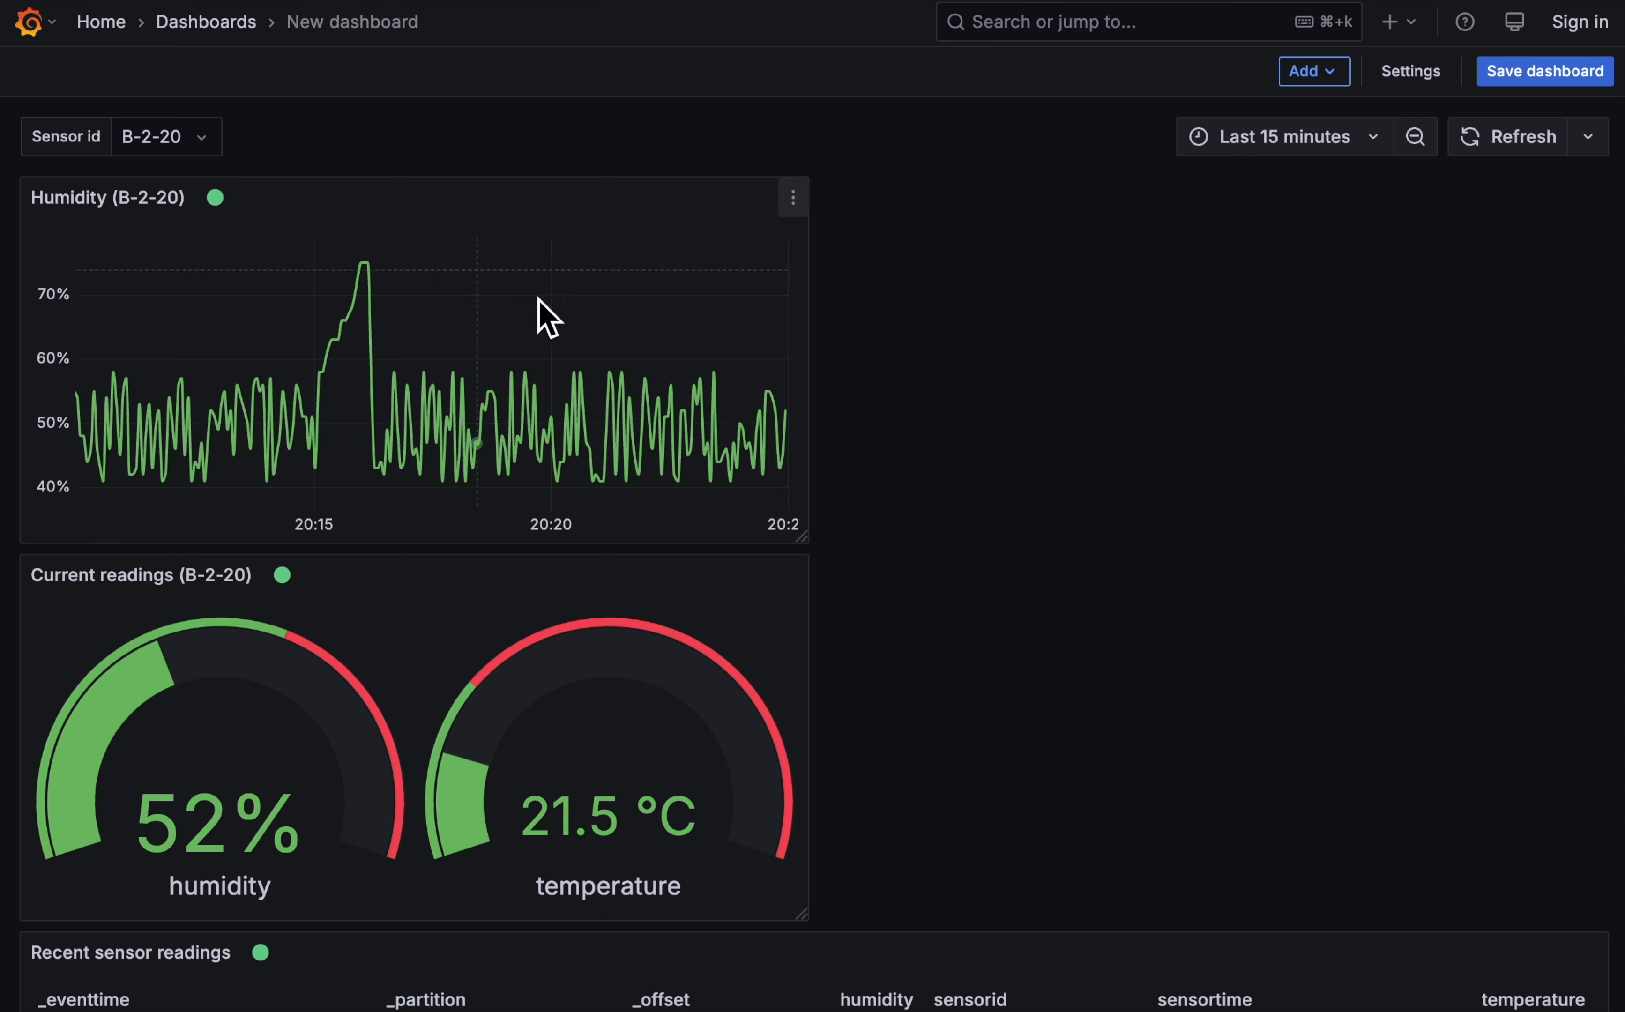
- Duplicate the Humidity panel and place the copy directly to the right of the original
{"action": "left_click", "coordinate": [792, 196]}
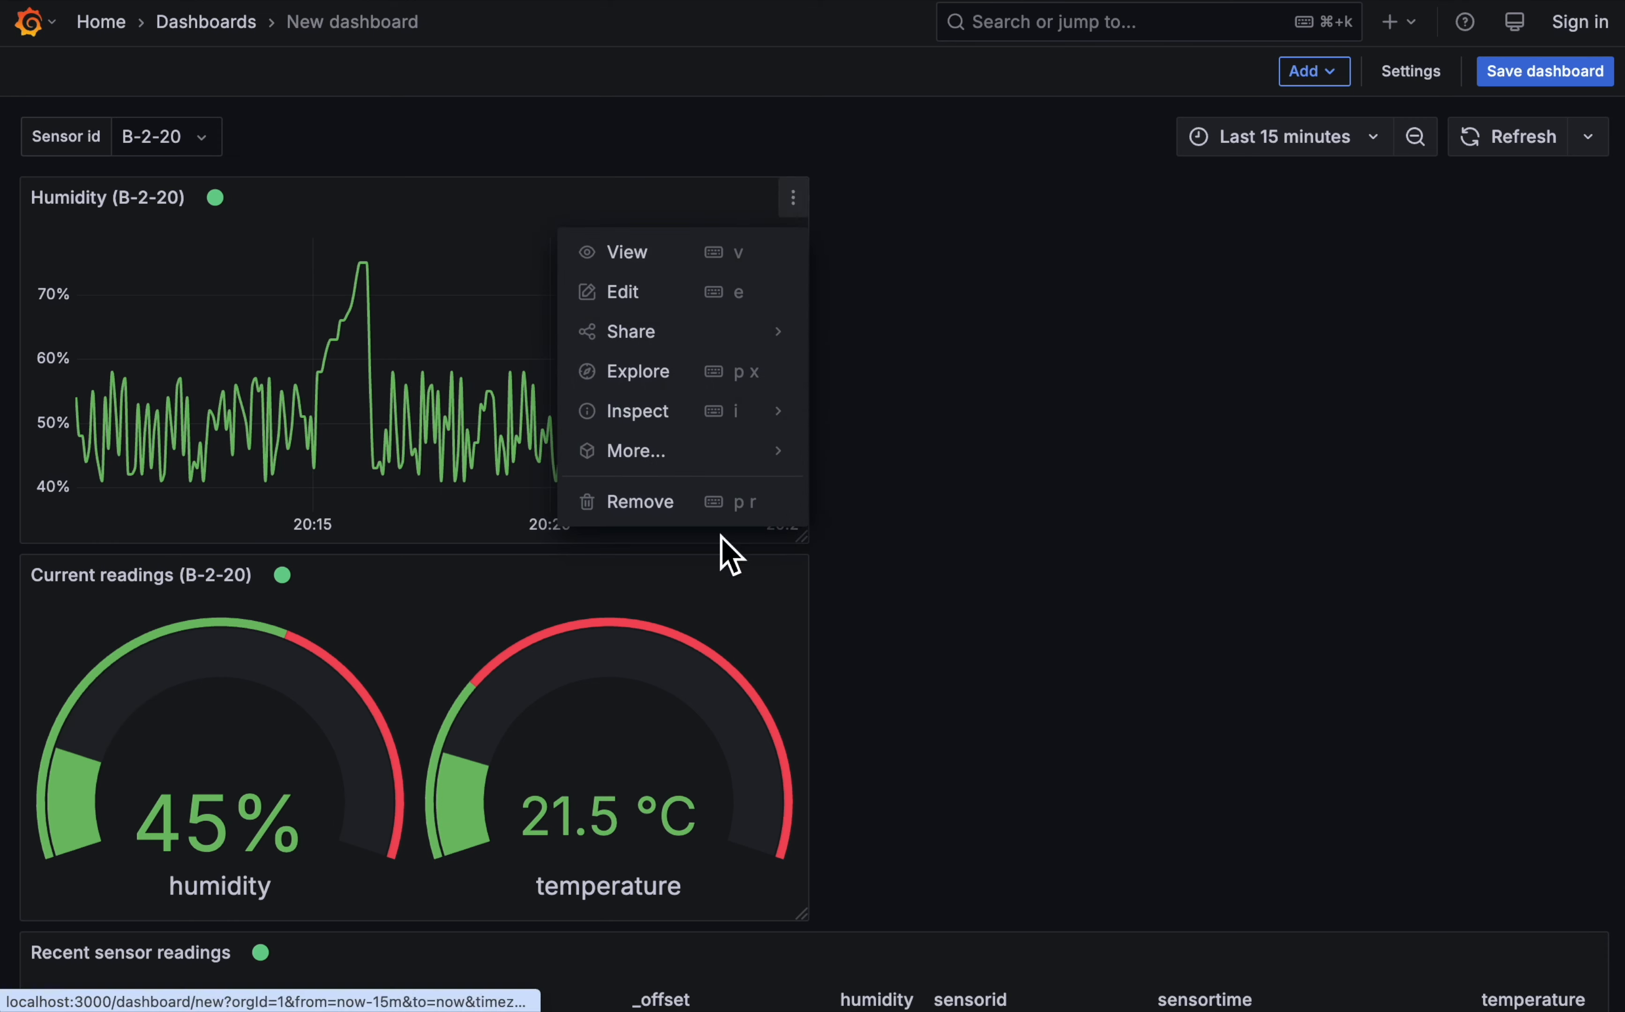
{"action": "mouse_move", "coordinate": [727, 468]}
{"action": "left_click", "coordinate": [967, 462]}
{"action": "left_click_drag", "start_coordinate": [676, 589], "coordinate": [1468, 262]}
- Open the duplicated panel for editing and change its title to Temperature (${sensorid})
{"action": "left_click", "coordinate": [1593, 198]}
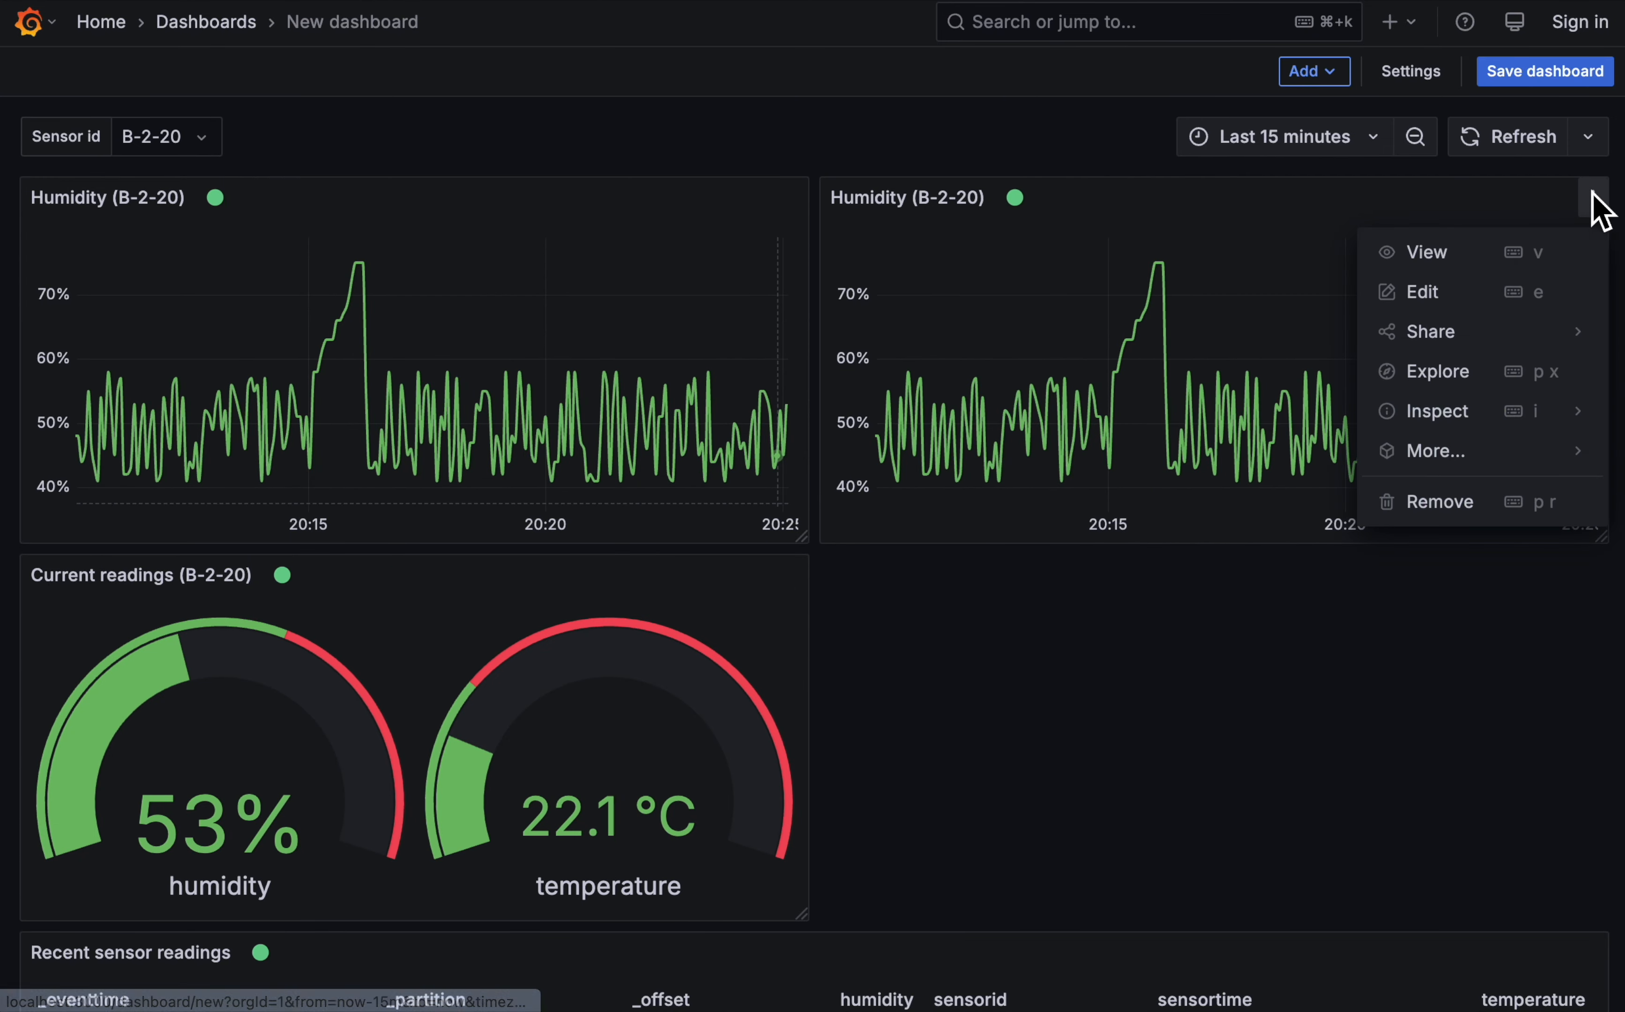
{"action": "left_click", "coordinate": [1491, 295]}
{"action": "double_click", "coordinate": [1412, 399]}
{"action": "type", "text": "Temperature (${sensorid"}
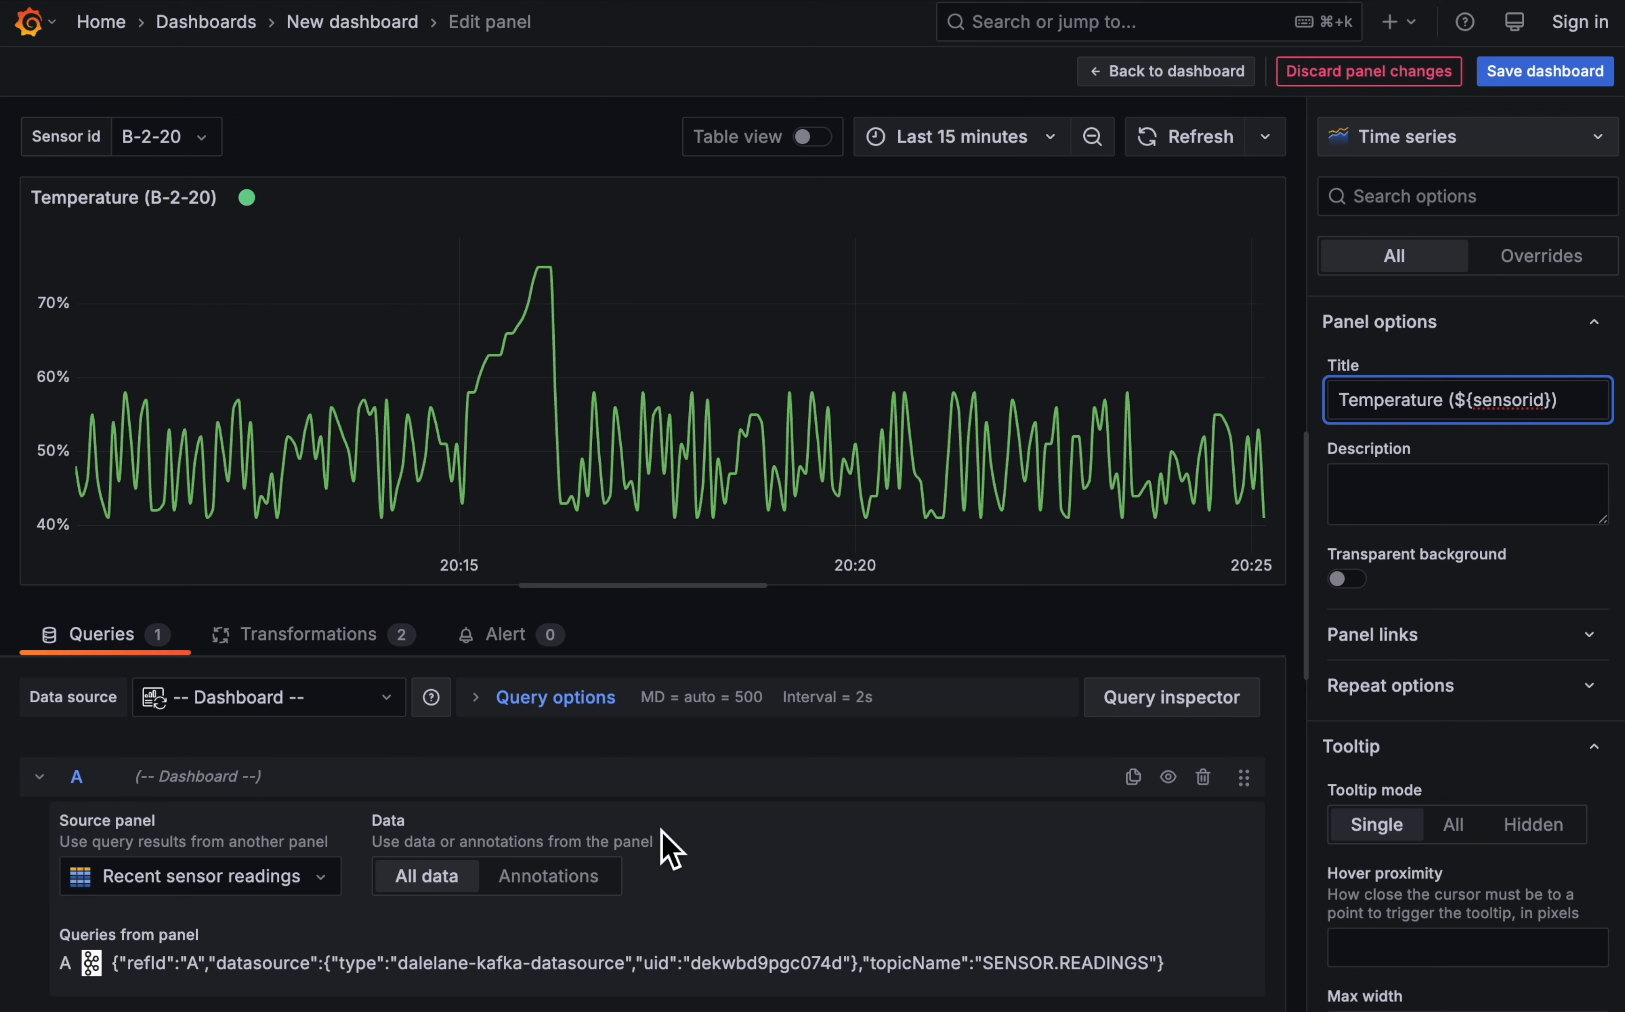
- In the copy's Filter fields by name transformation, include the temperature field and exclude humidity
{"action": "left_click", "coordinate": [356, 643]}
{"action": "scroll", "coordinate": [711, 849], "scroll_direction": "down", "scroll_amount": 3}
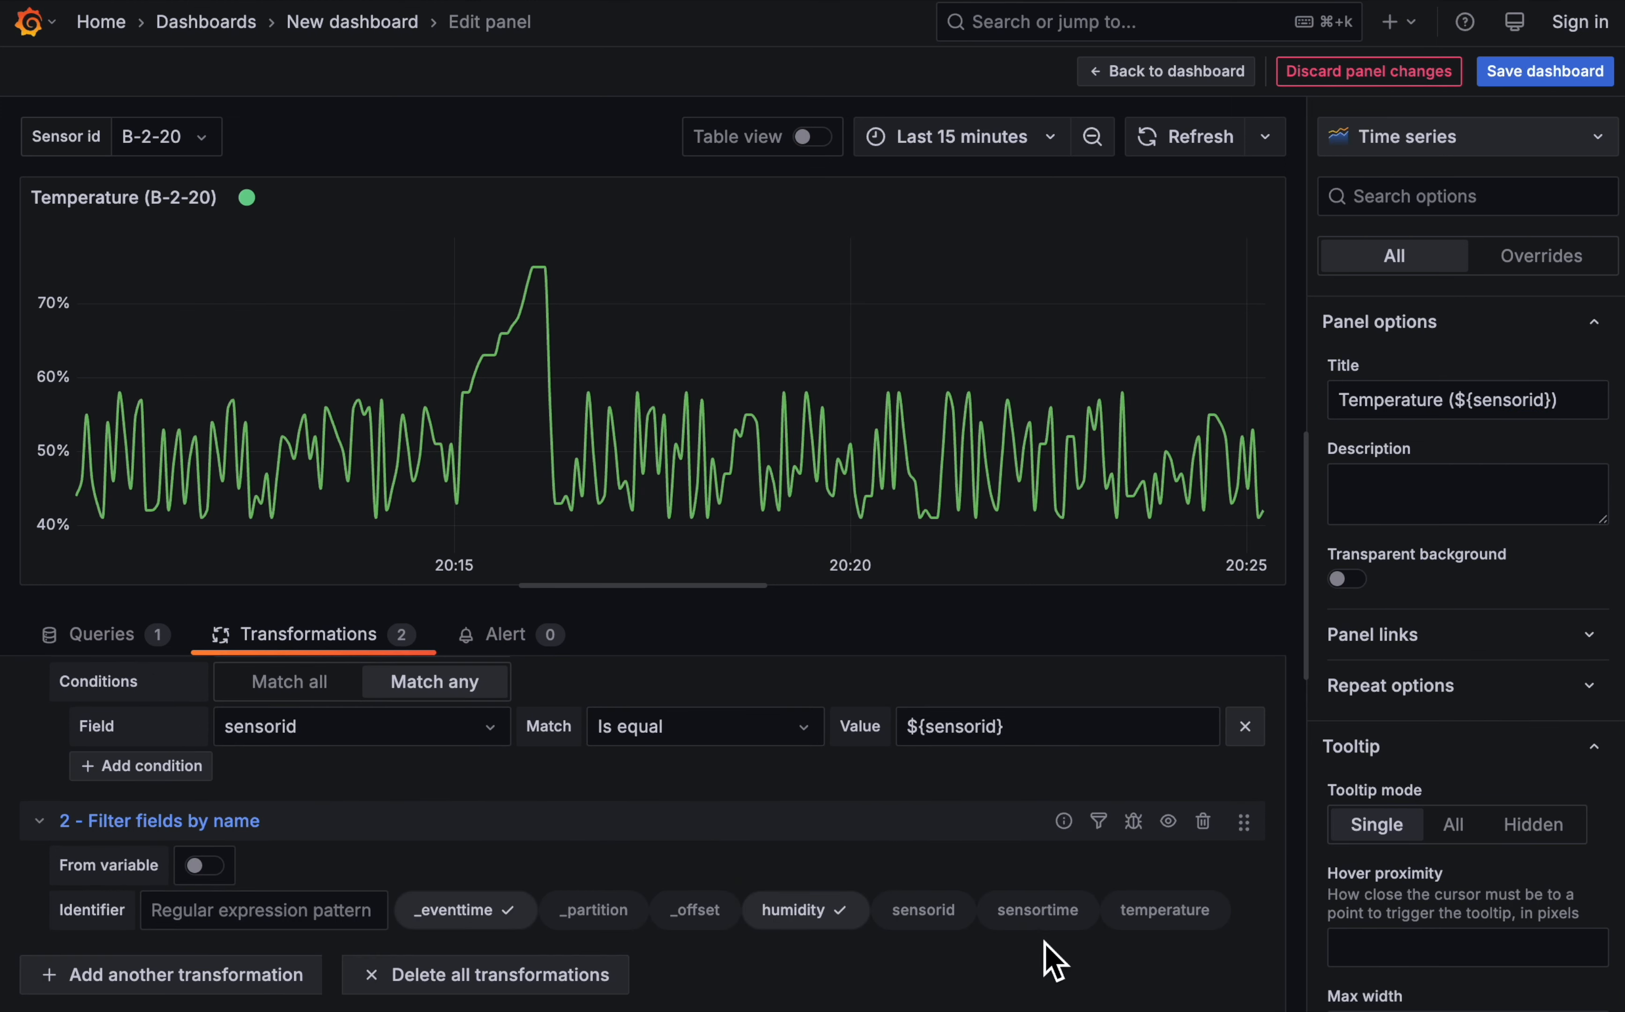
{"action": "left_click", "coordinate": [1152, 919]}
{"action": "left_click", "coordinate": [815, 925]}
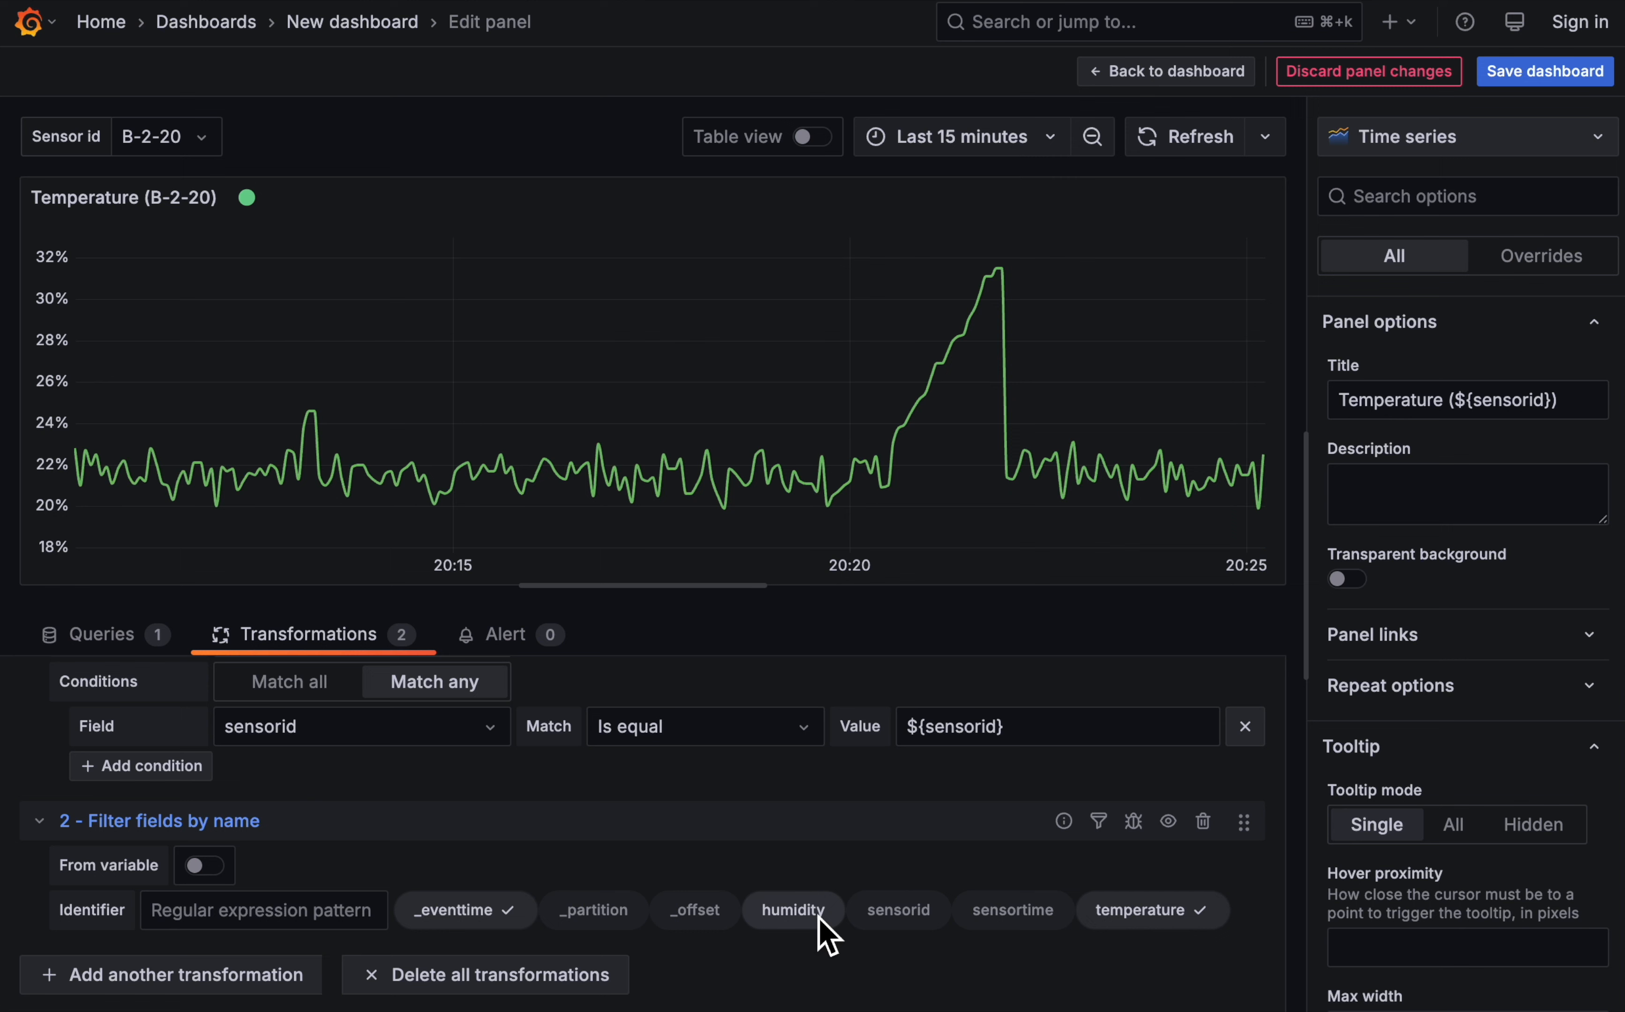
- Set the Temperature panel's unit to Celsius (°C) and return to the dashboard
{"action": "scroll", "coordinate": [1480, 715], "scroll_direction": "down", "scroll_amount": 10}
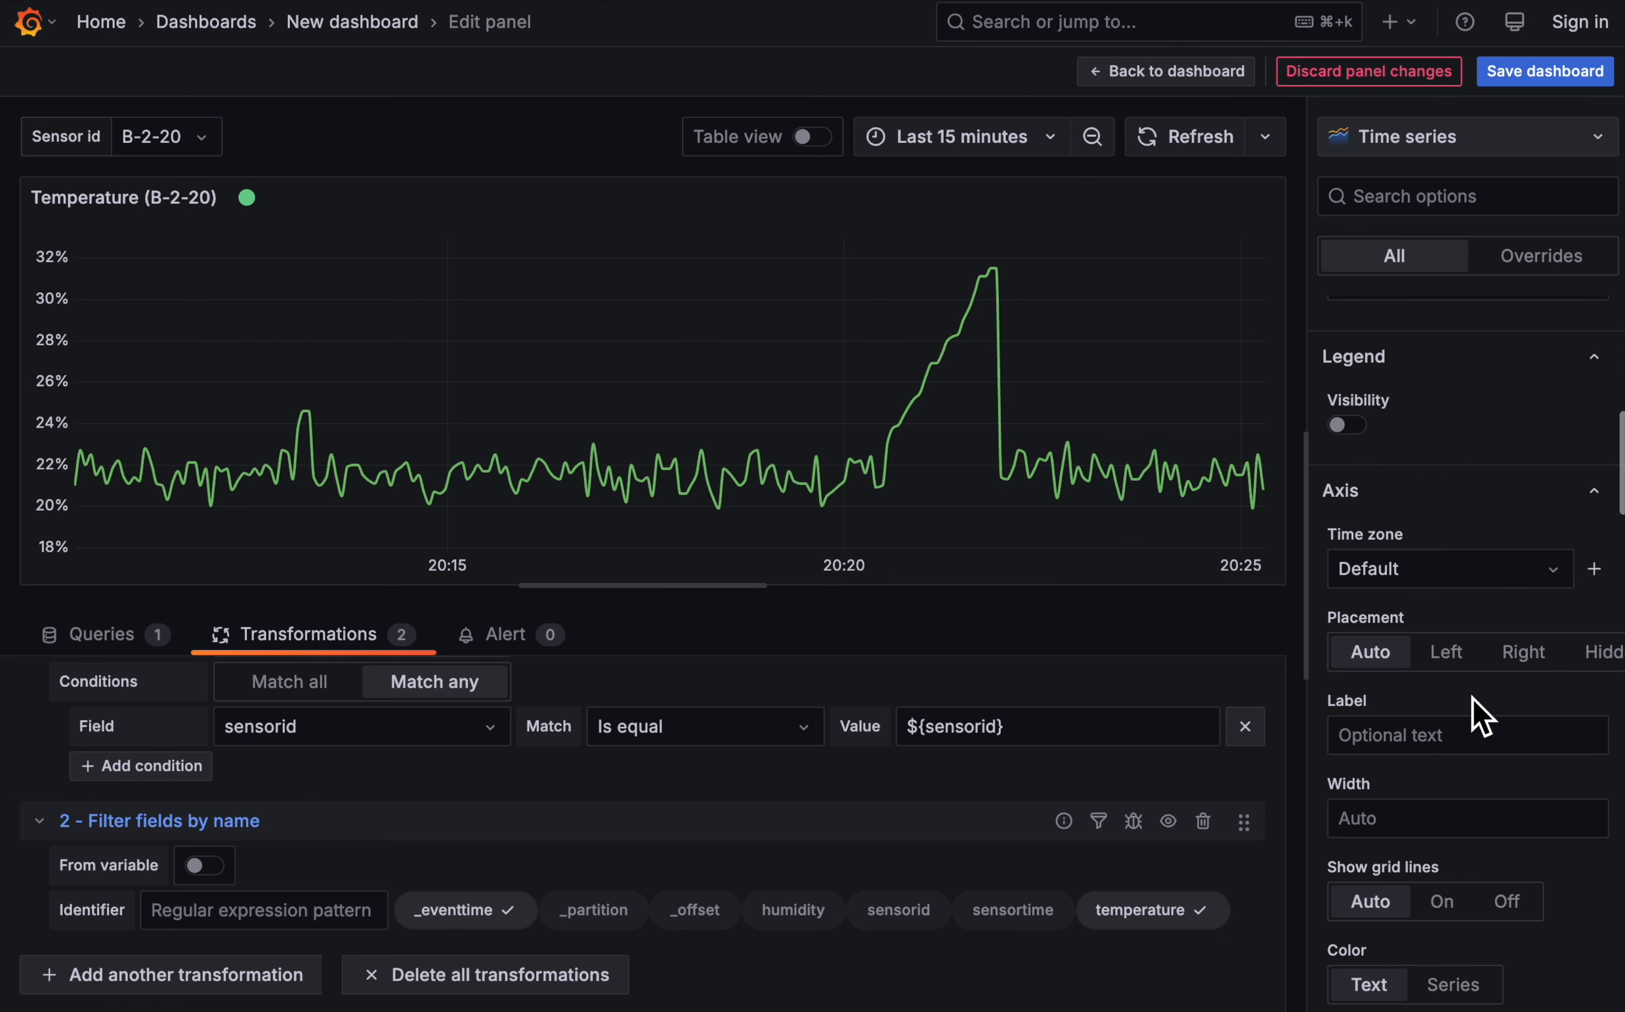
{"action": "scroll", "coordinate": [1475, 709], "scroll_direction": "down", "scroll_amount": 15}
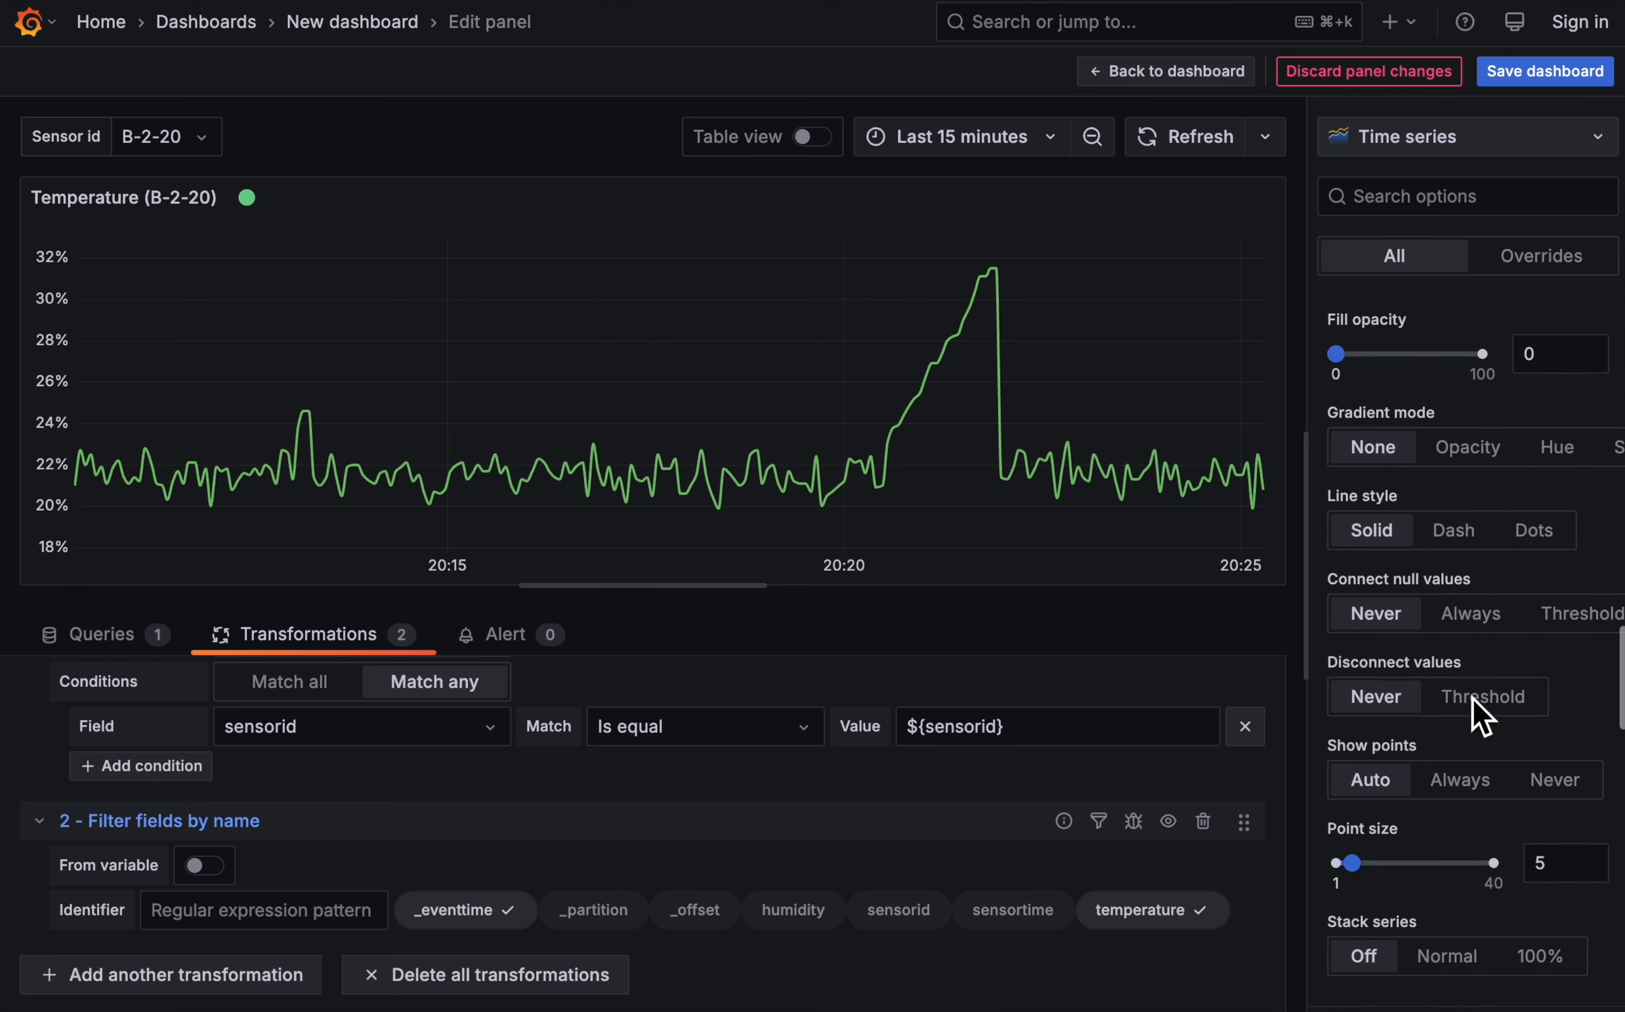
{"action": "scroll", "coordinate": [1487, 720], "scroll_direction": "down", "scroll_amount": 5}
{"action": "left_click", "coordinate": [1559, 532]}
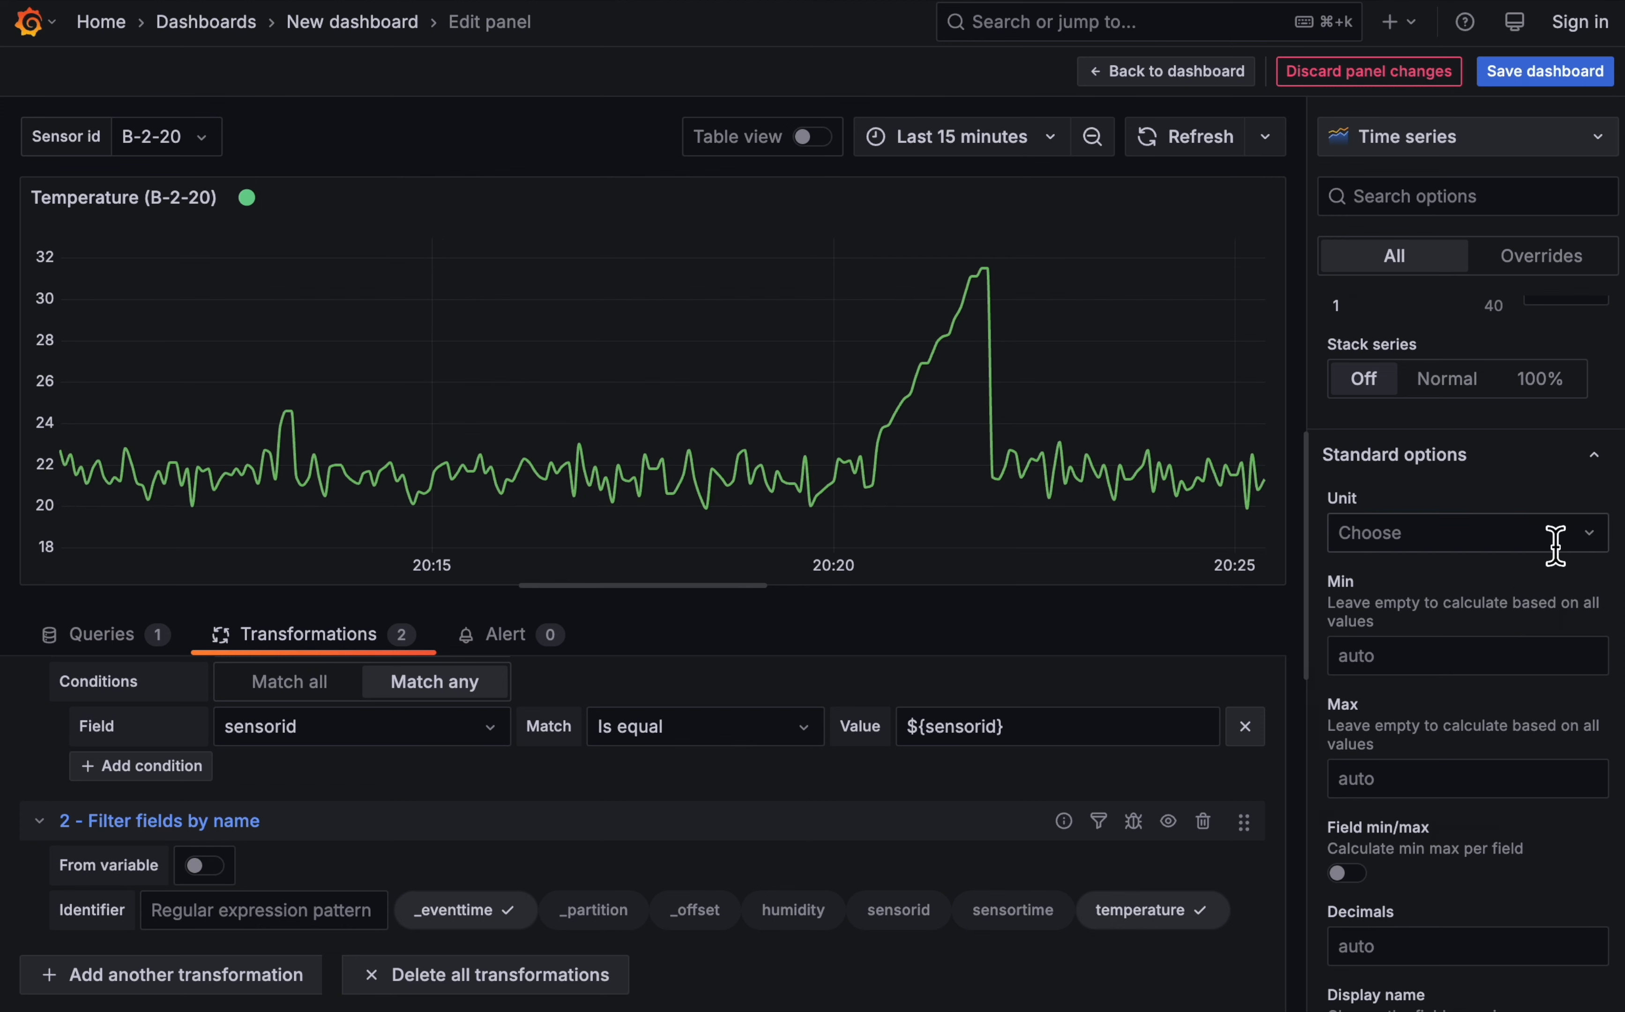
{"action": "left_click", "coordinate": [1488, 542]}
{"action": "type", "text": "cels"}
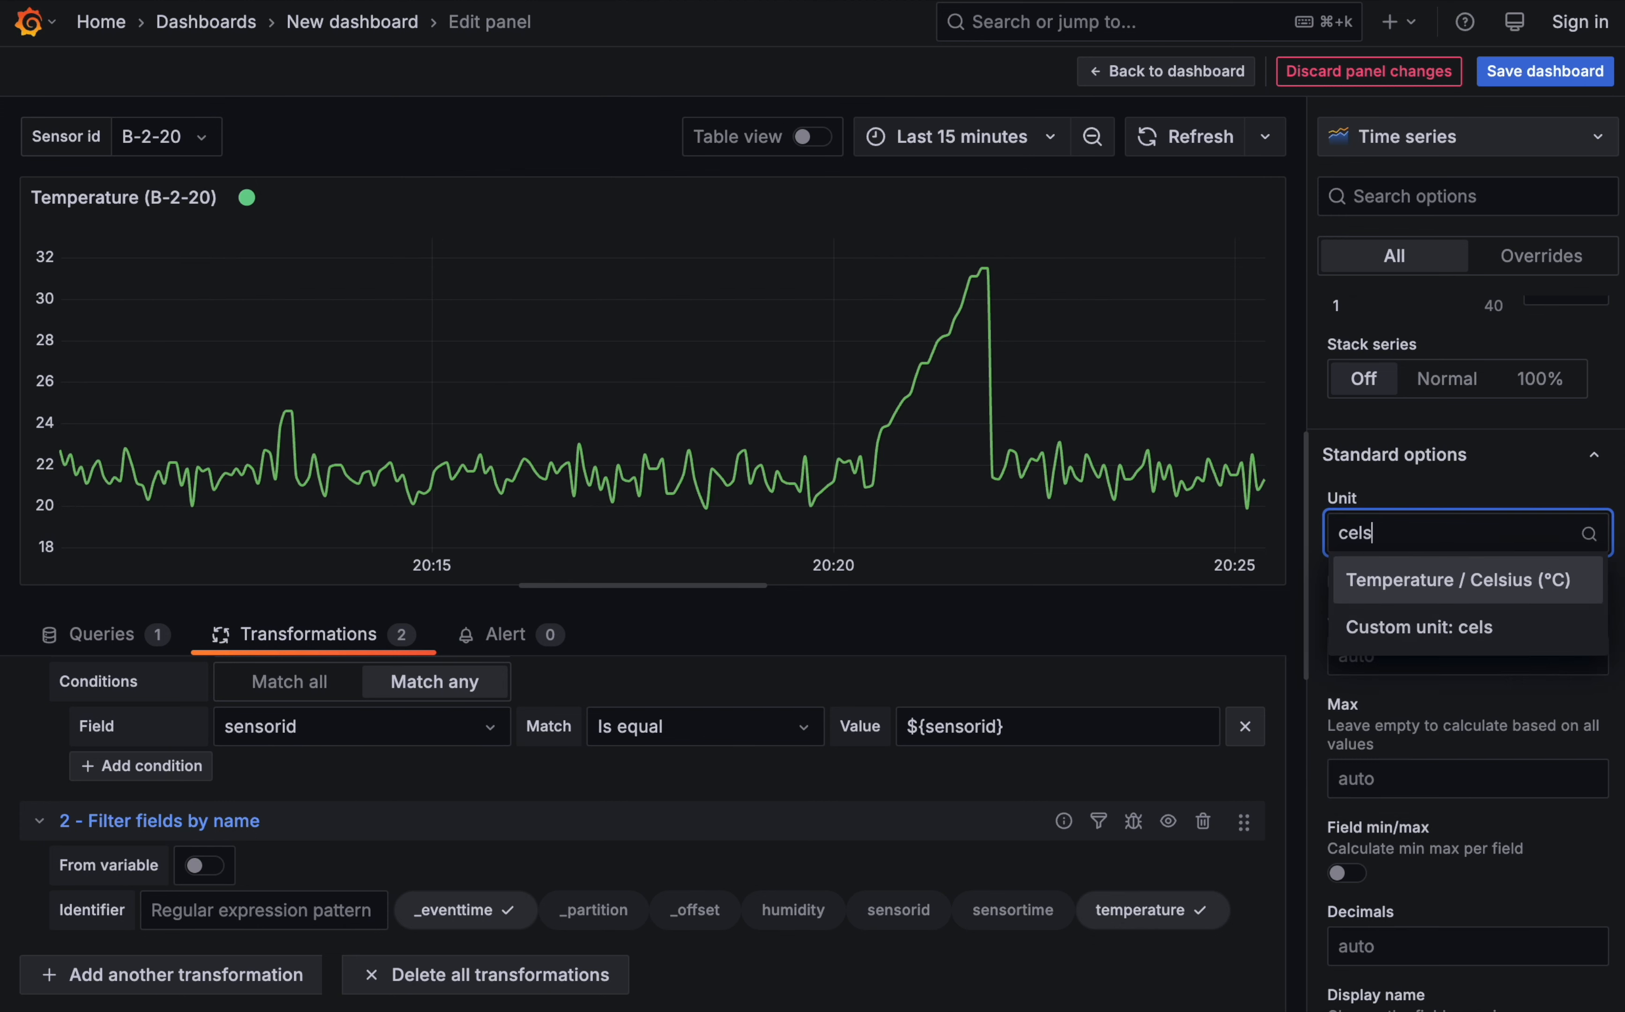
{"action": "left_click", "coordinate": [1446, 581]}
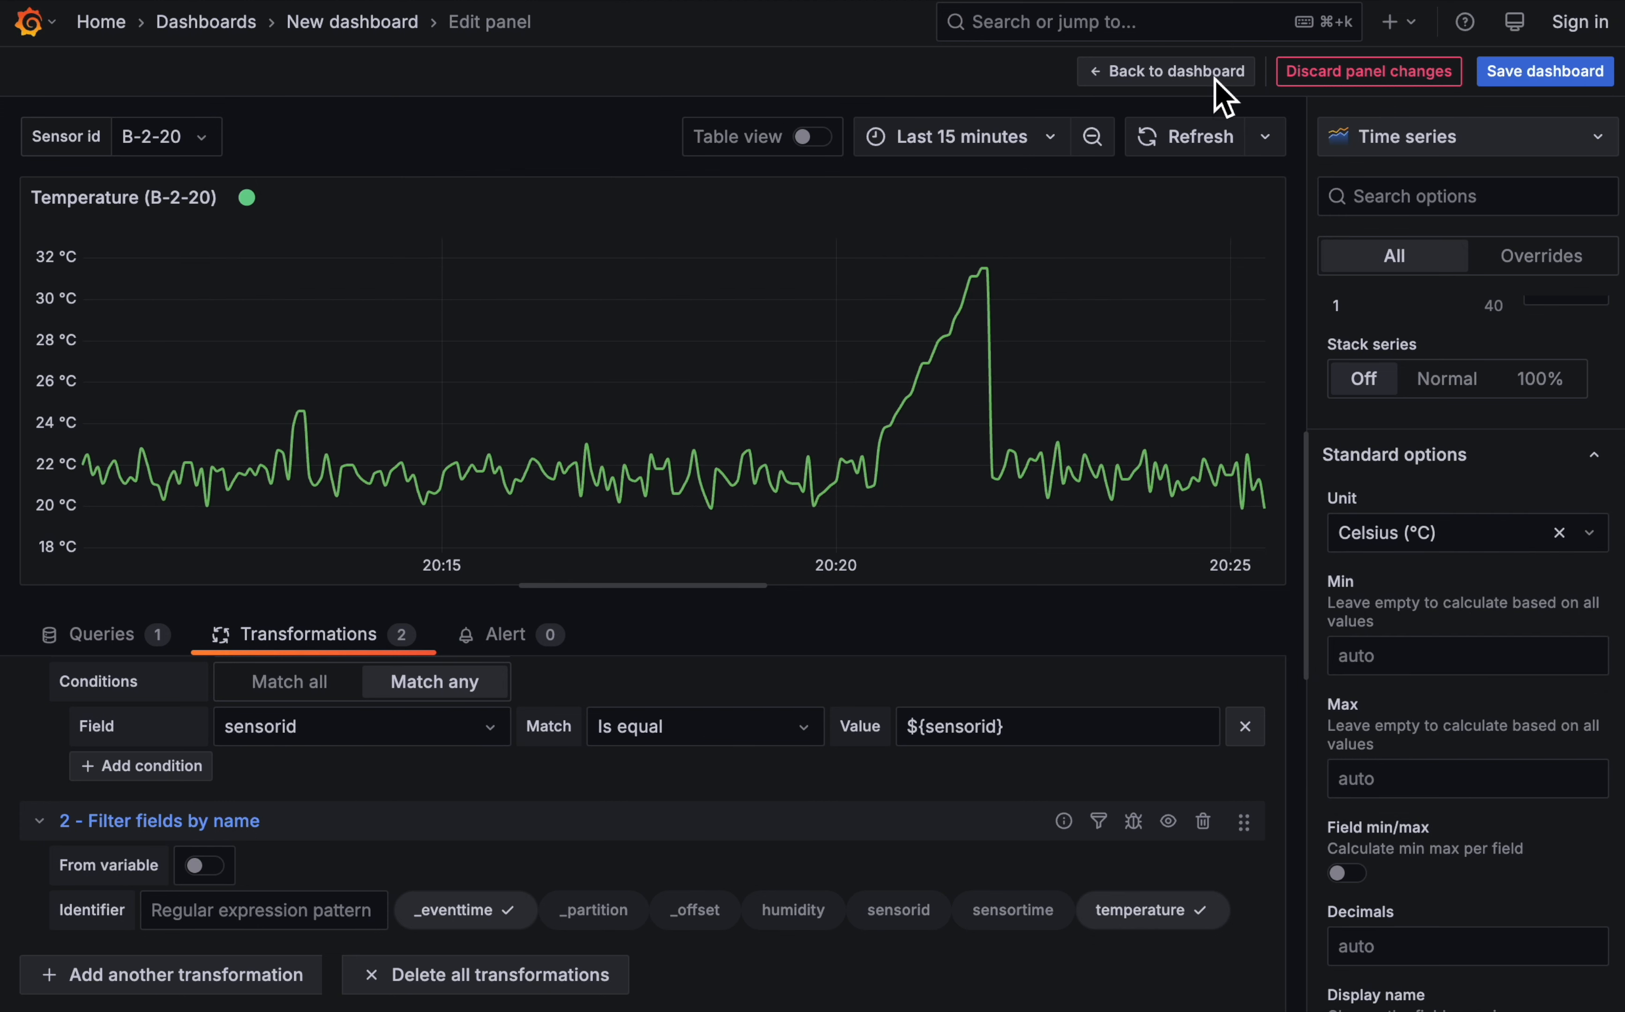
{"action": "left_click", "coordinate": [1138, 75]}
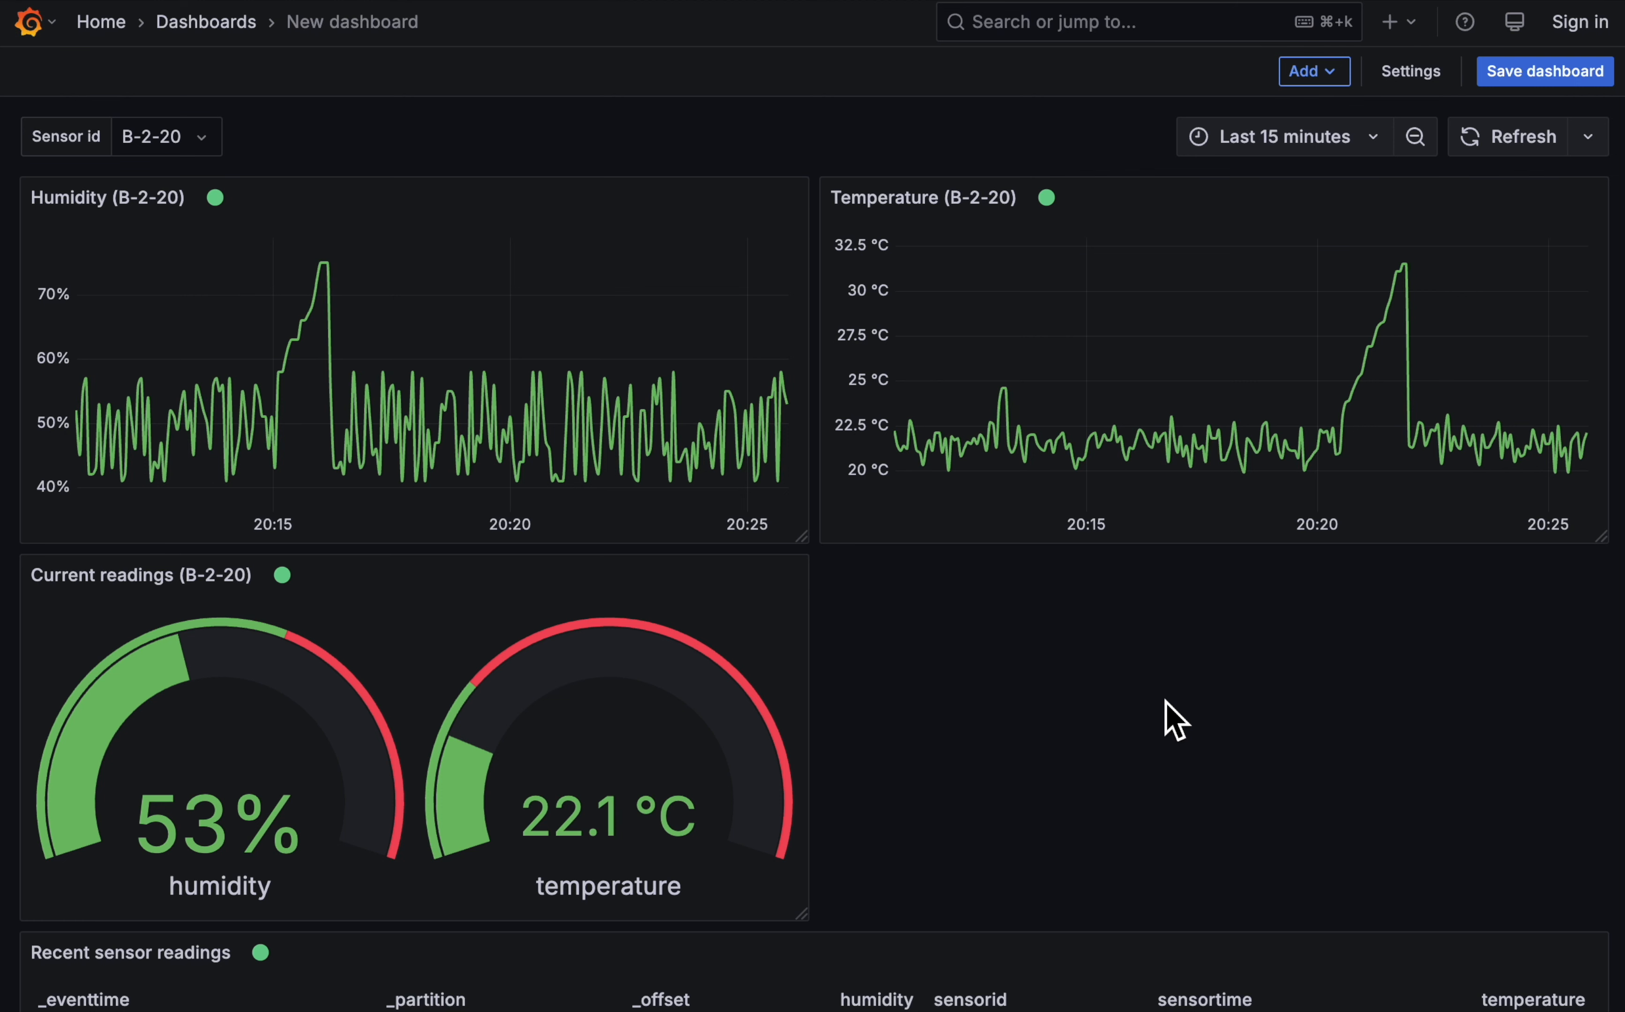
- Save the dashboard with the title Sensor readings and go to the Grafana home page
{"action": "left_click", "coordinate": [1548, 70]}
{"action": "left_click", "coordinate": [1045, 210]}
{"action": "key", "text": "ctrl+a"}
{"action": "type", "text": "Sens"}
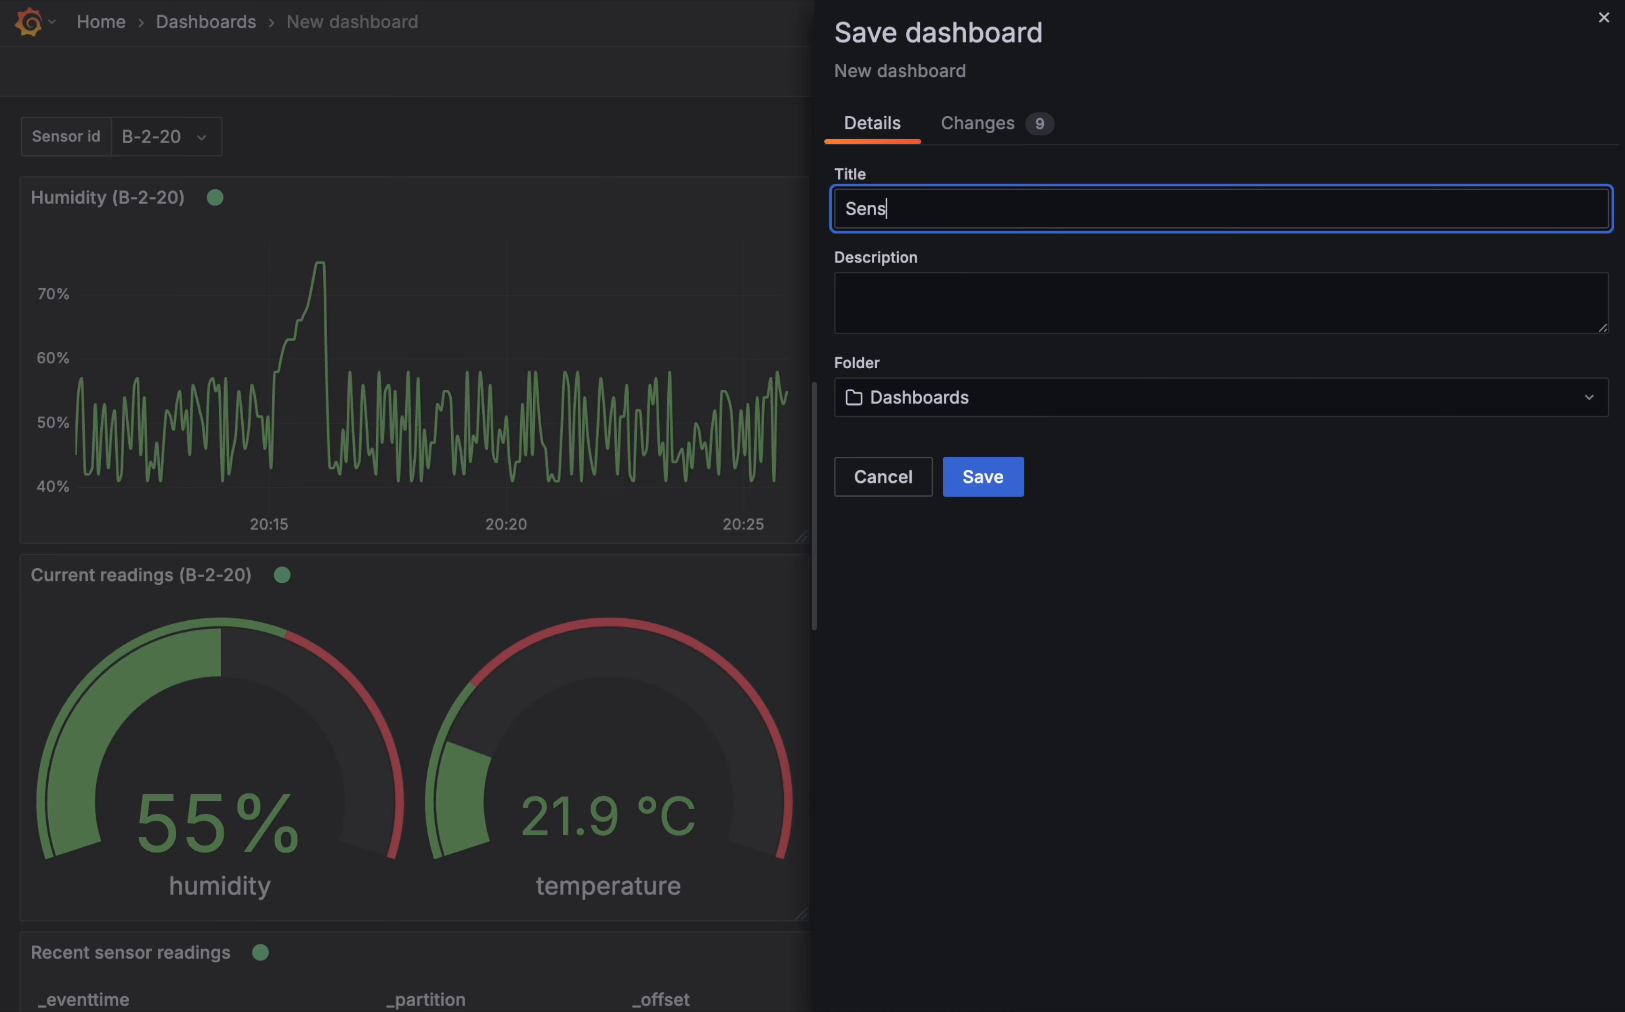
{"action": "type", "text": "or readings"}
{"action": "left_click", "coordinate": [1013, 478]}
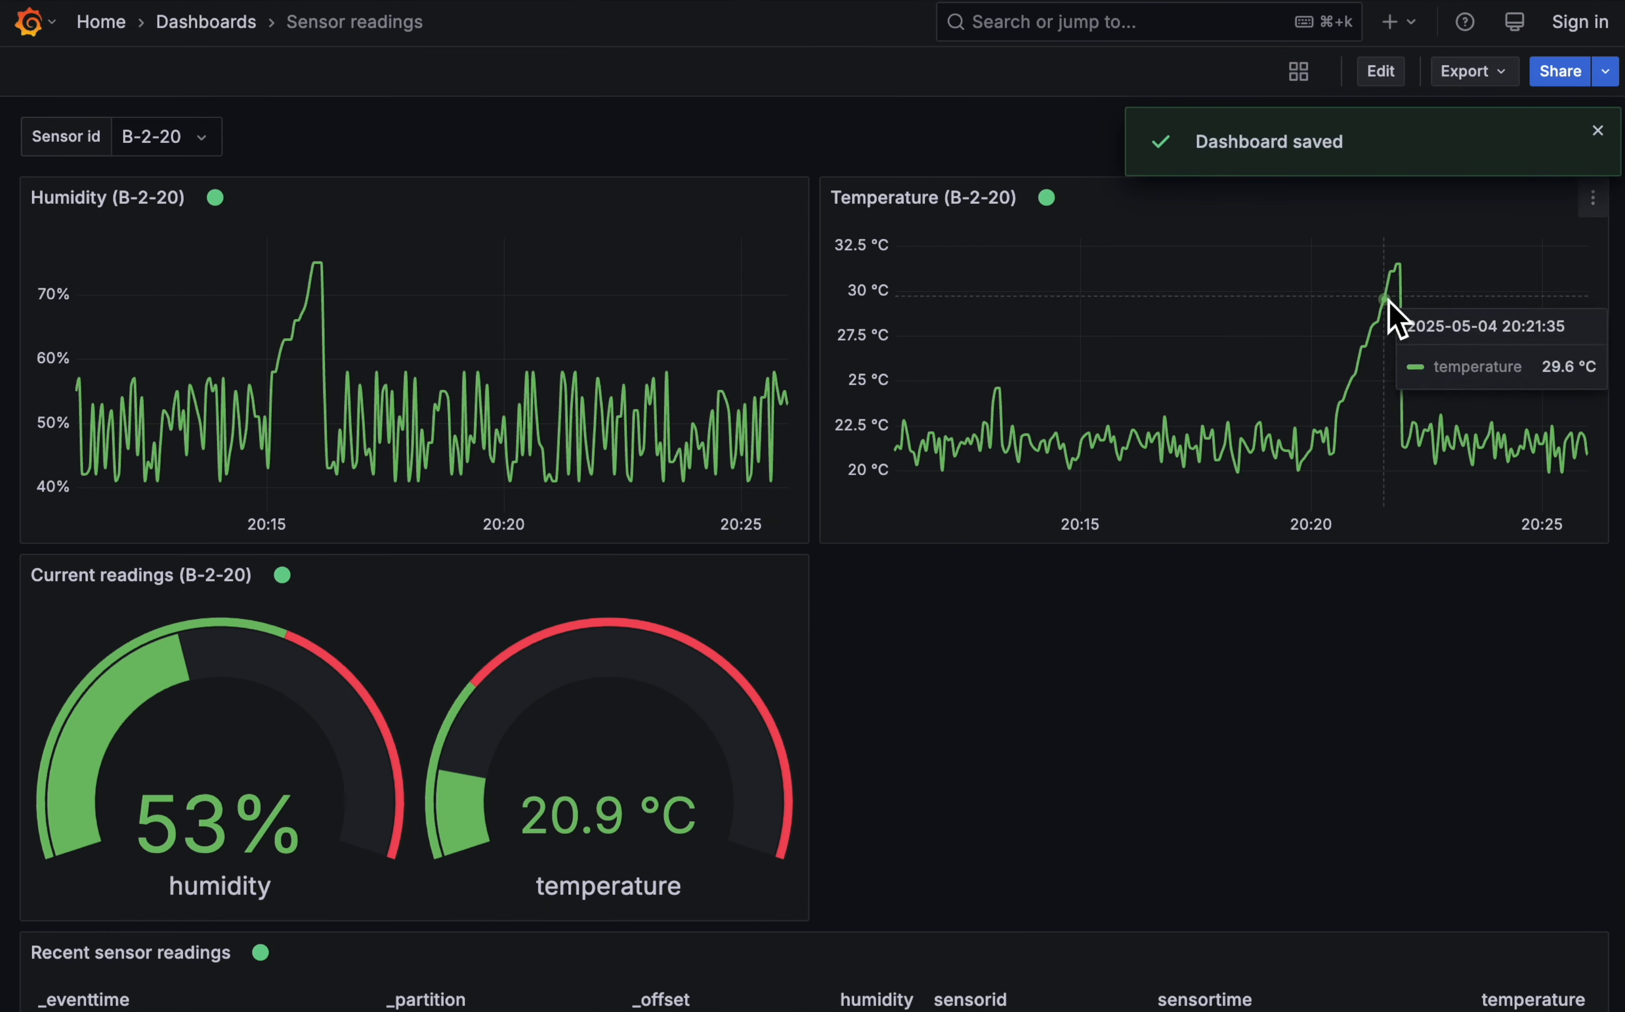
{"action": "left_click", "coordinate": [1597, 131]}
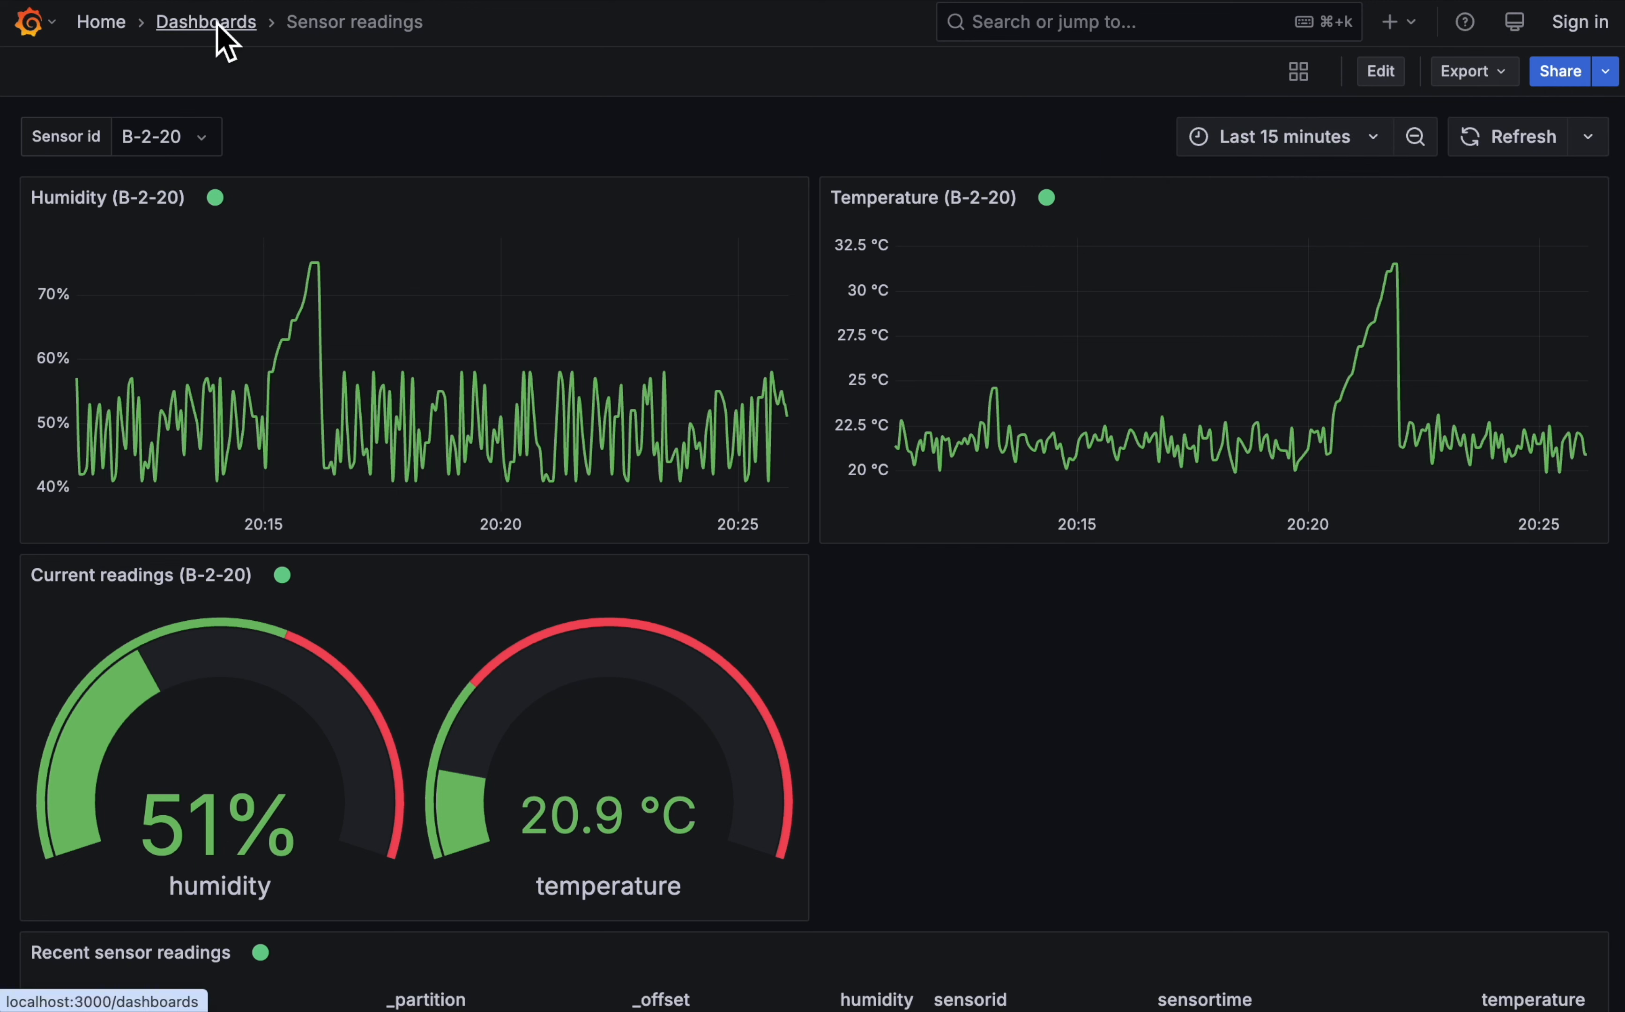
{"action": "left_click", "coordinate": [111, 24]}
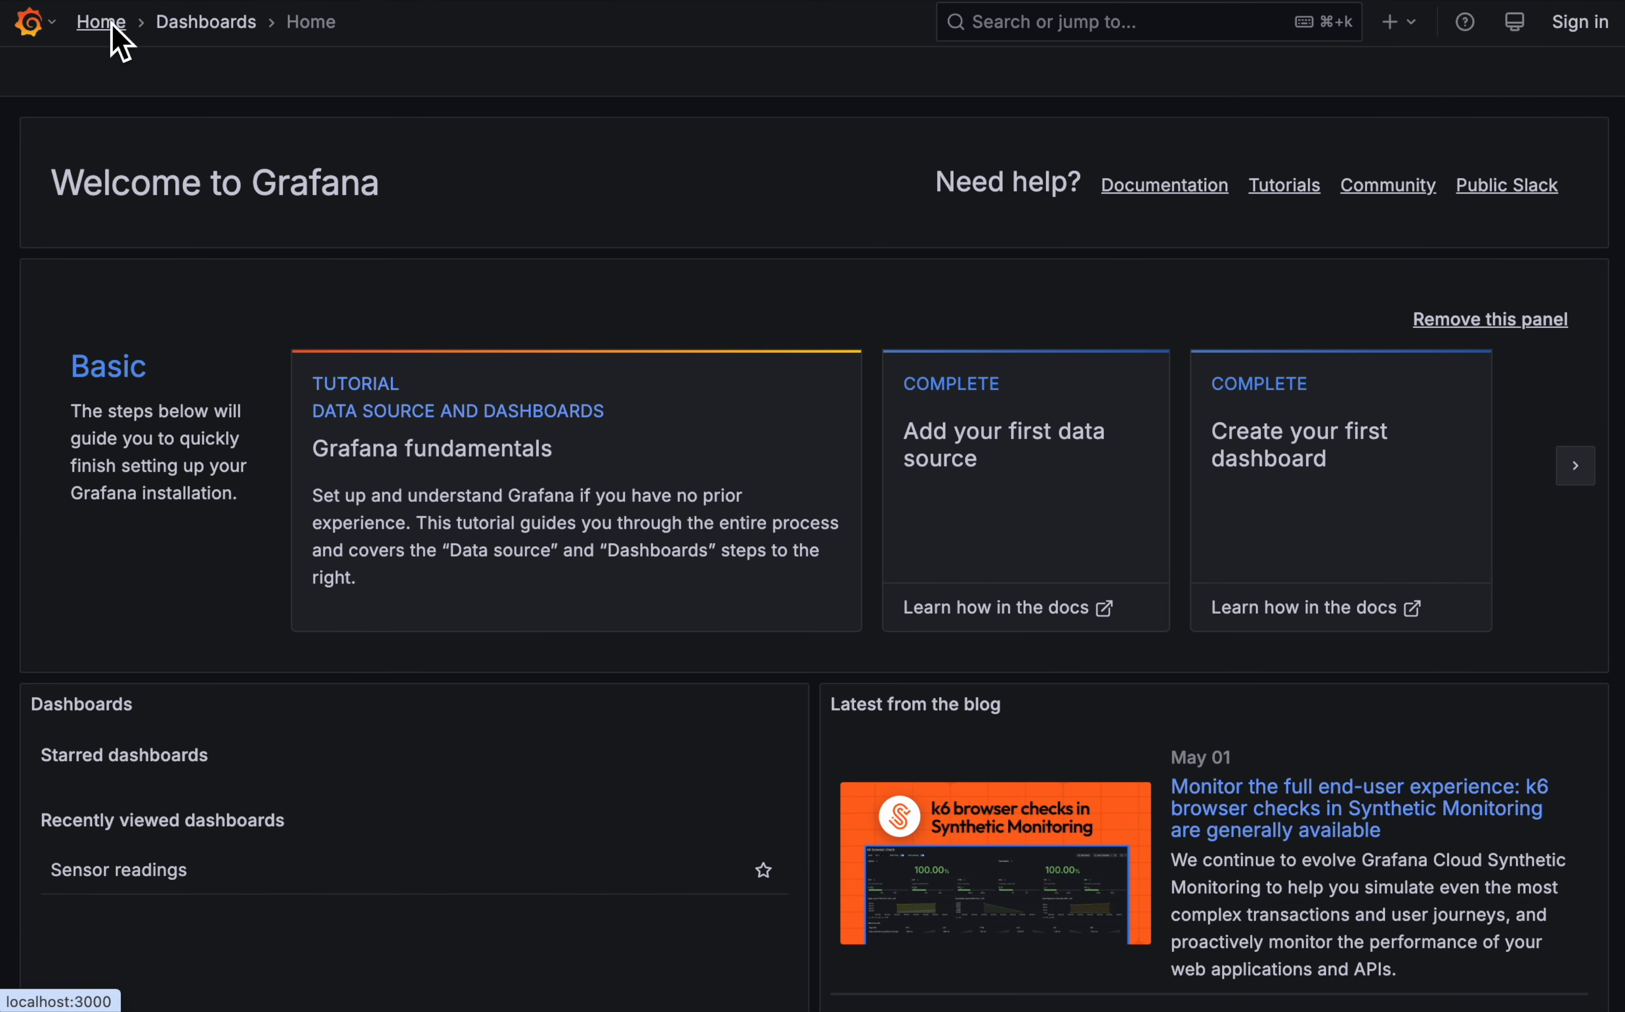
- Switch to the terminal, rerun the Kafka console consumer for topic ORDERS.NEW to inspect the order messages, and stop it
{"action": "key", "text": "ctrl+Right"}
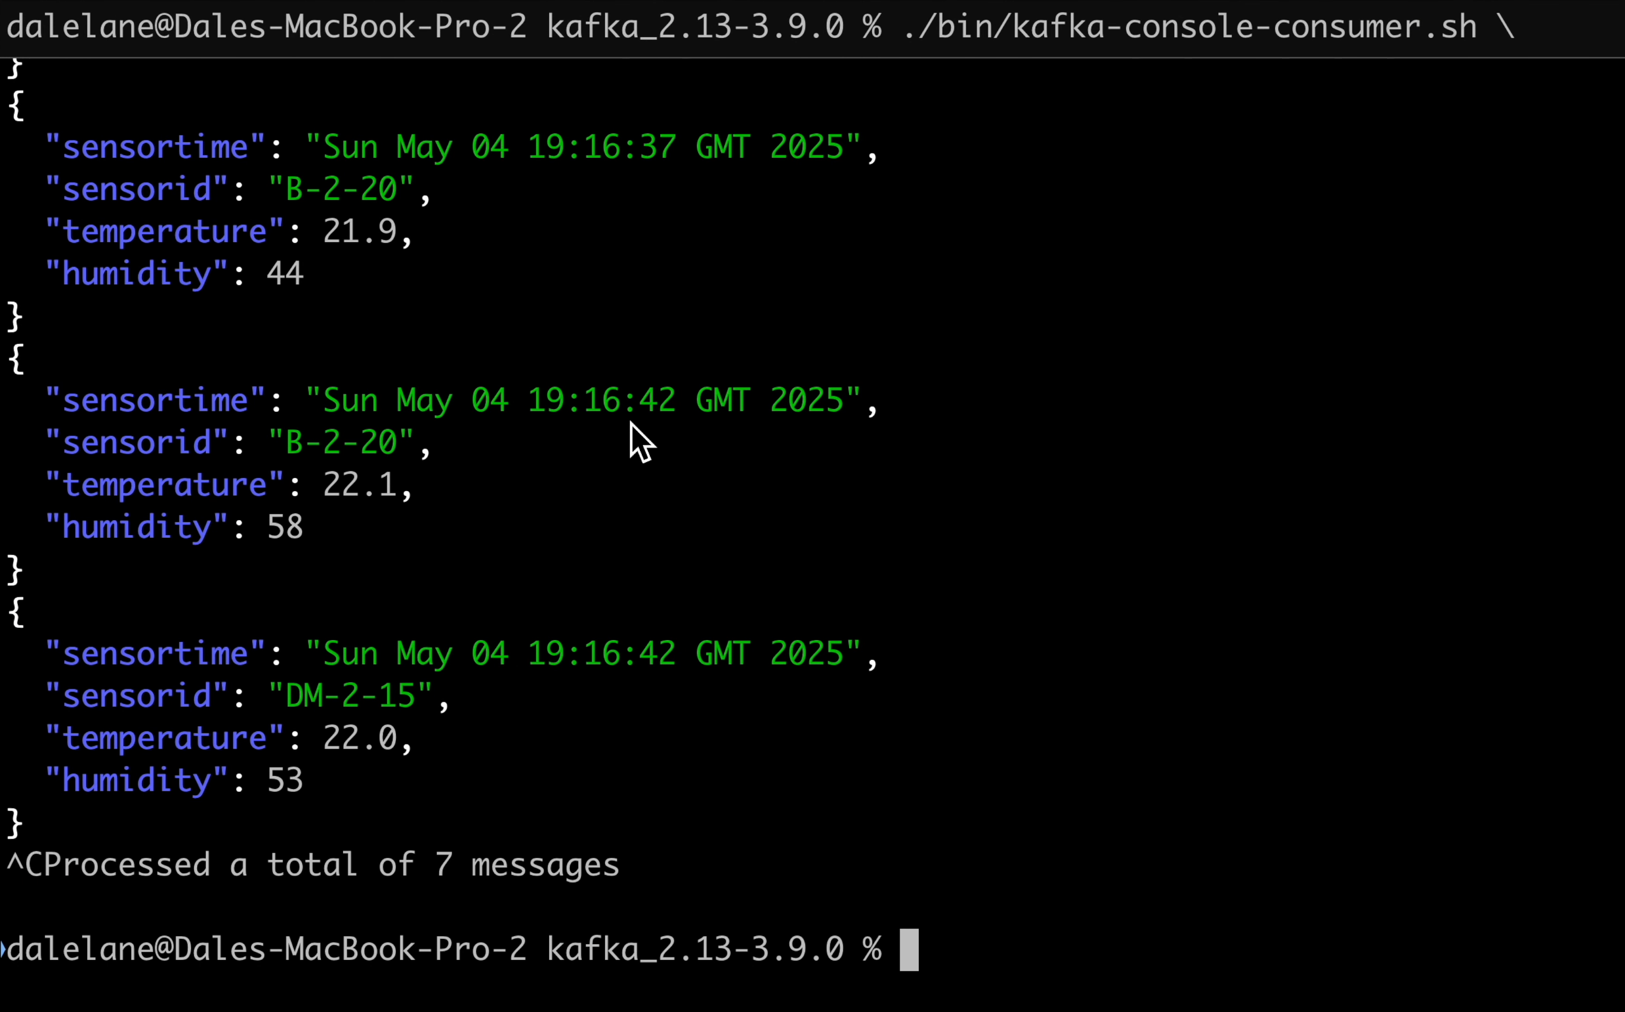
{"action": "key", "text": "Up"}
{"action": "key", "text": "Left"}
{"action": "key", "text": "Left"}
{"action": "key", "text": "Left"}
{"action": "key", "text": "Left"}
{"action": "key", "text": "Left"}
{"action": "key", "text": "Left"}
{"action": "key", "text": "Left"}
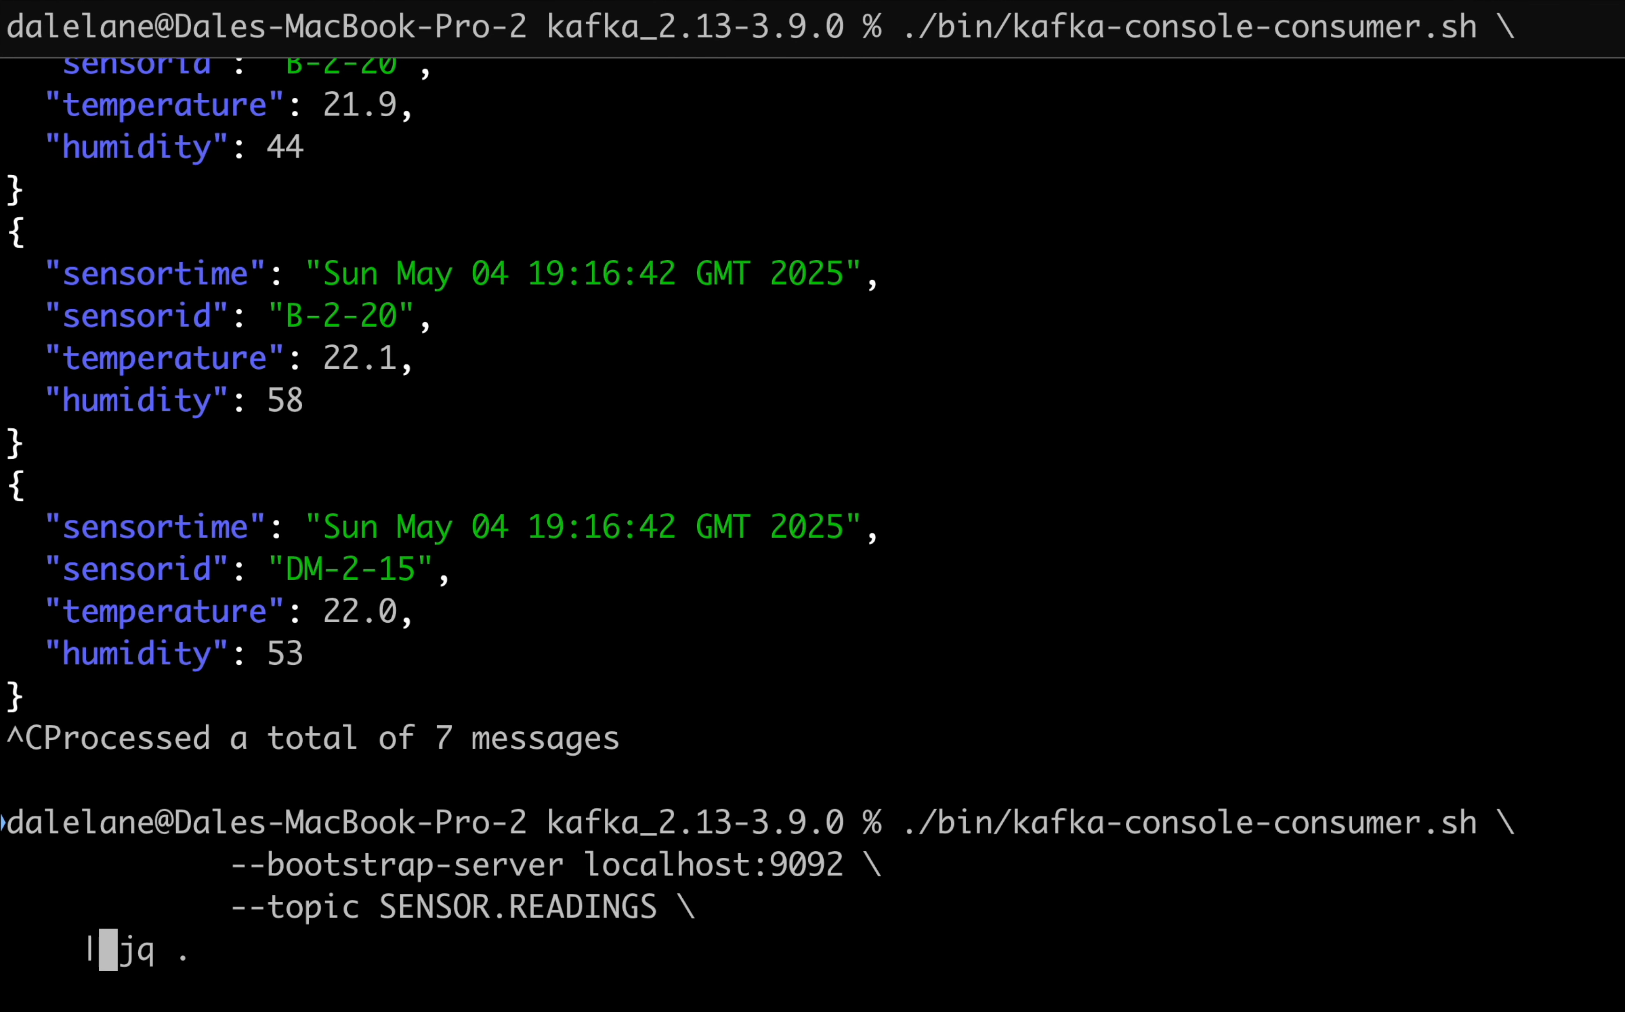
{"action": "key", "text": "Left"}
{"action": "key", "text": "Left"}
{"action": "key", "text": "Left"}
{"action": "key", "text": "Left"}
{"action": "key", "text": "Delete"}
{"action": "key", "text": "BackSpace"}
{"action": "key", "text": "BackSpace"}
{"action": "key", "text": "BackSpace"}
{"action": "key", "text": "BackSpace"}
{"action": "key", "text": "BackSpace"}
{"action": "key", "text": "BackSpace"}
{"action": "key", "text": "BackSpace"}
{"action": "key", "text": "BackSpace"}
{"action": "key", "text": "BackSpace"}
{"action": "key", "text": "BackSpace"}
{"action": "key", "text": "BackSpace"}
{"action": "key", "text": "BackSpace"}
{"action": "key", "text": "BackSpace"}
{"action": "key", "text": "BackSpace"}
{"action": "type", "text": "ORDERS.NEW"}
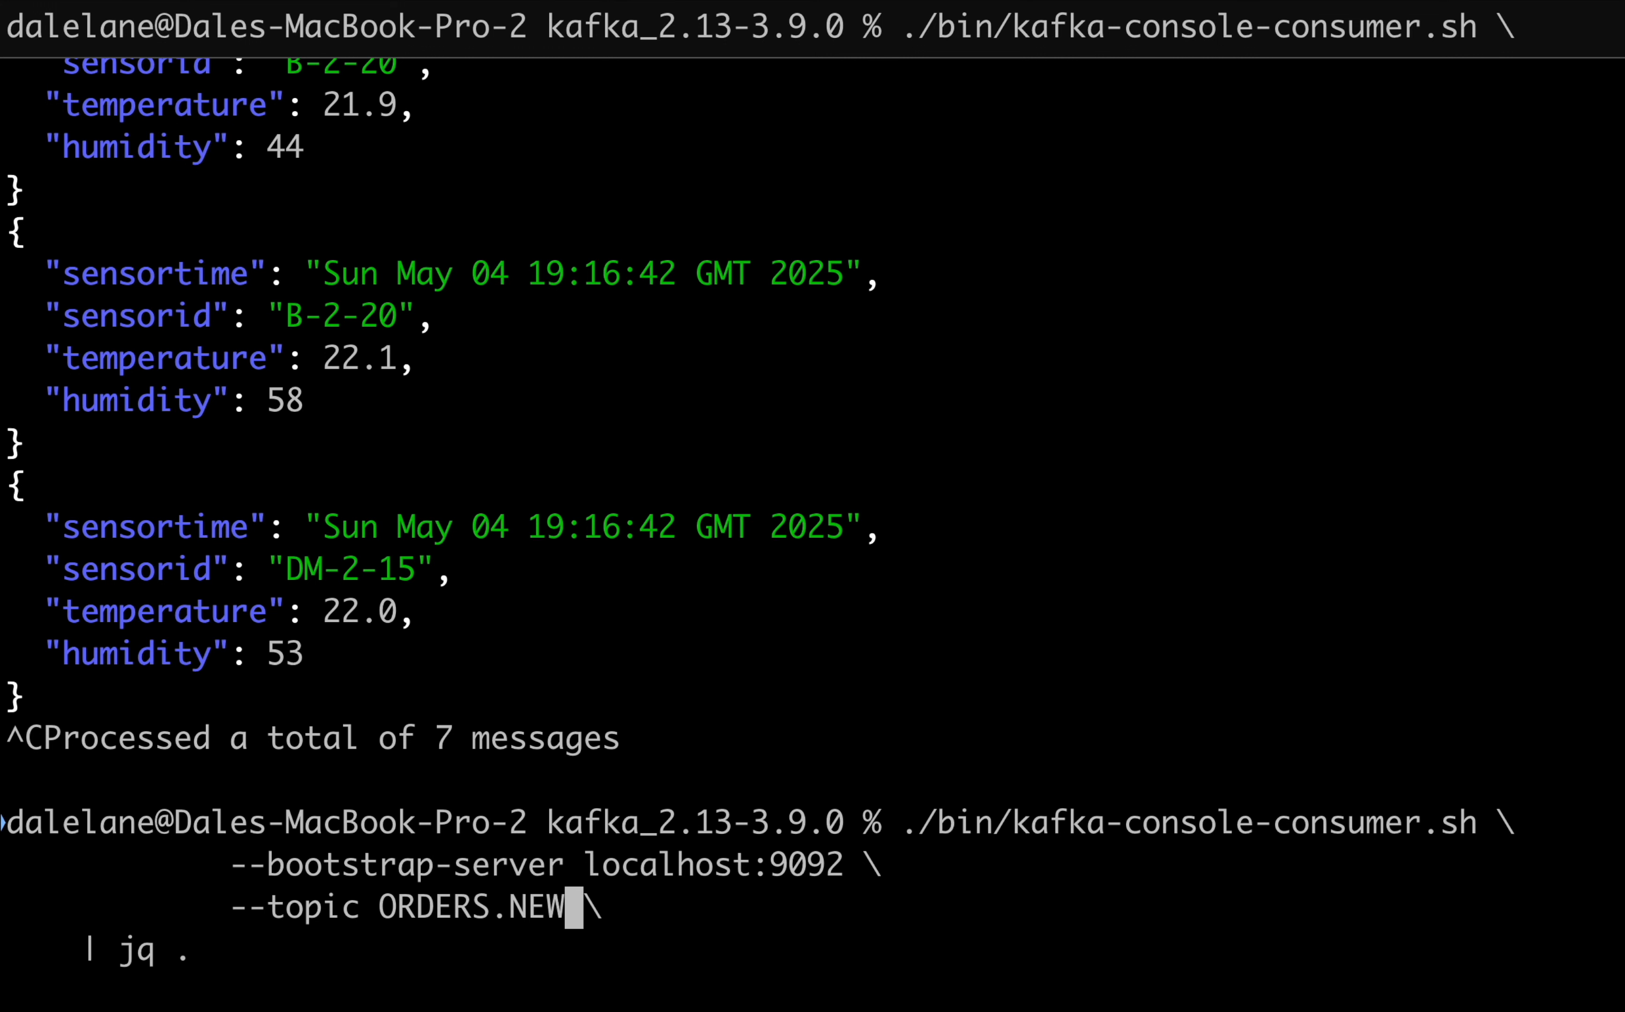
{"action": "key", "text": "Return"}
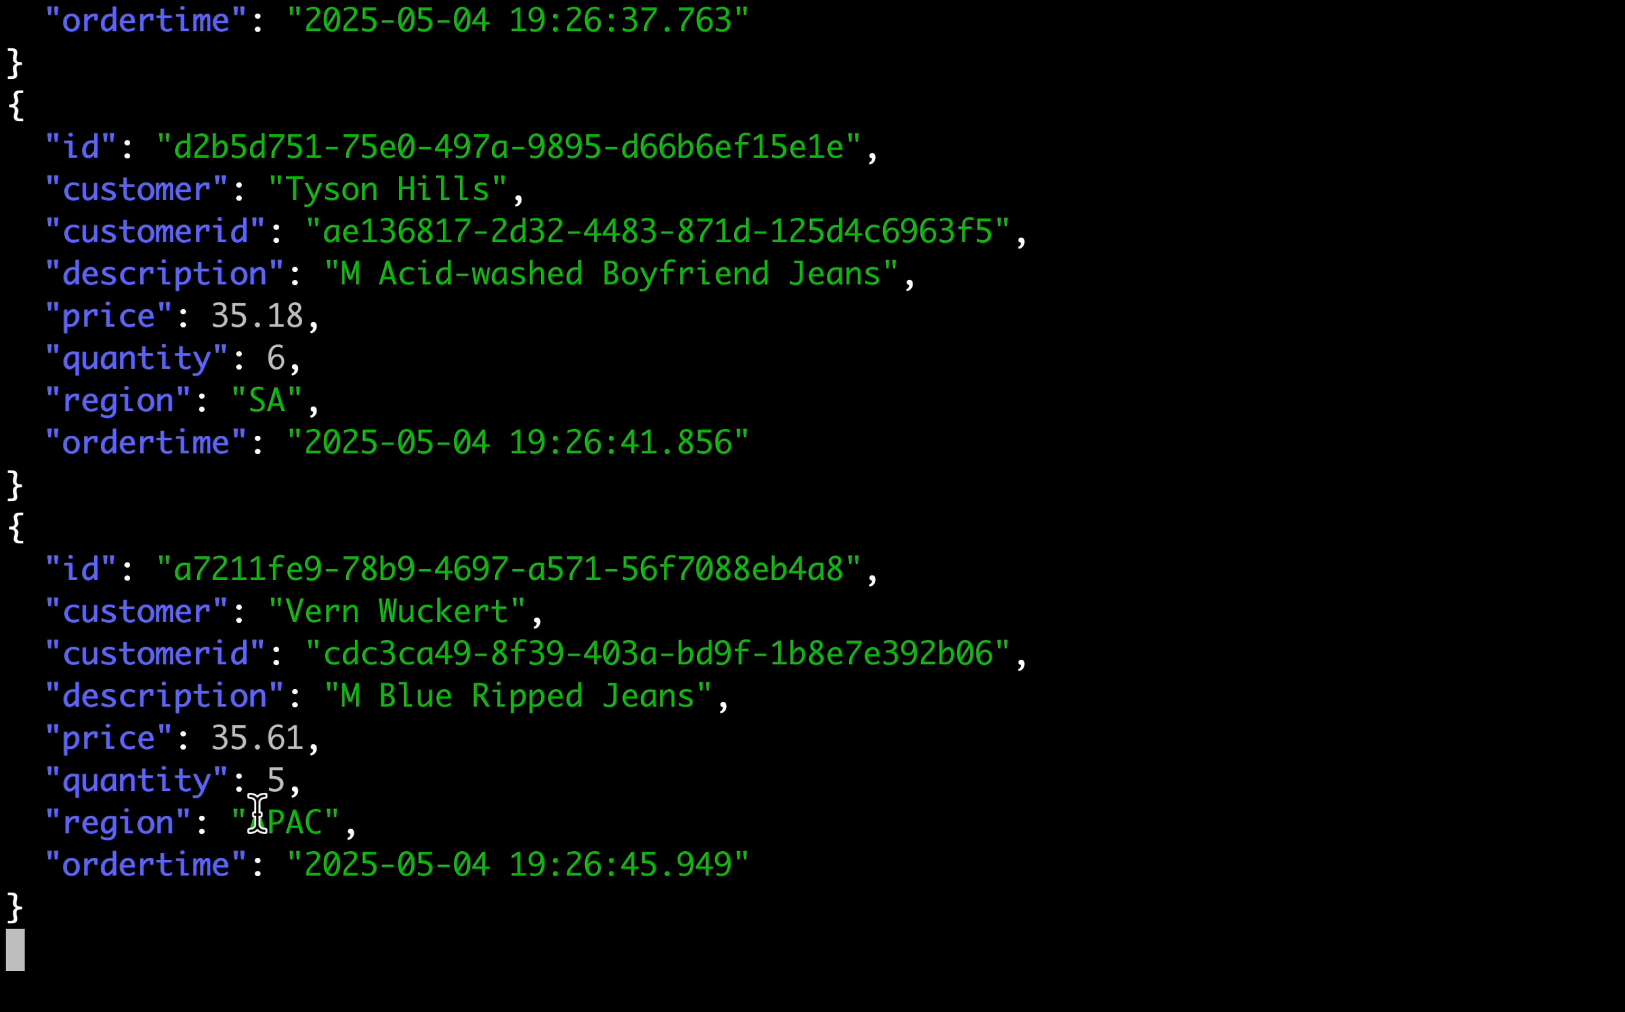
{"action": "key", "text": "ctrl+c"}
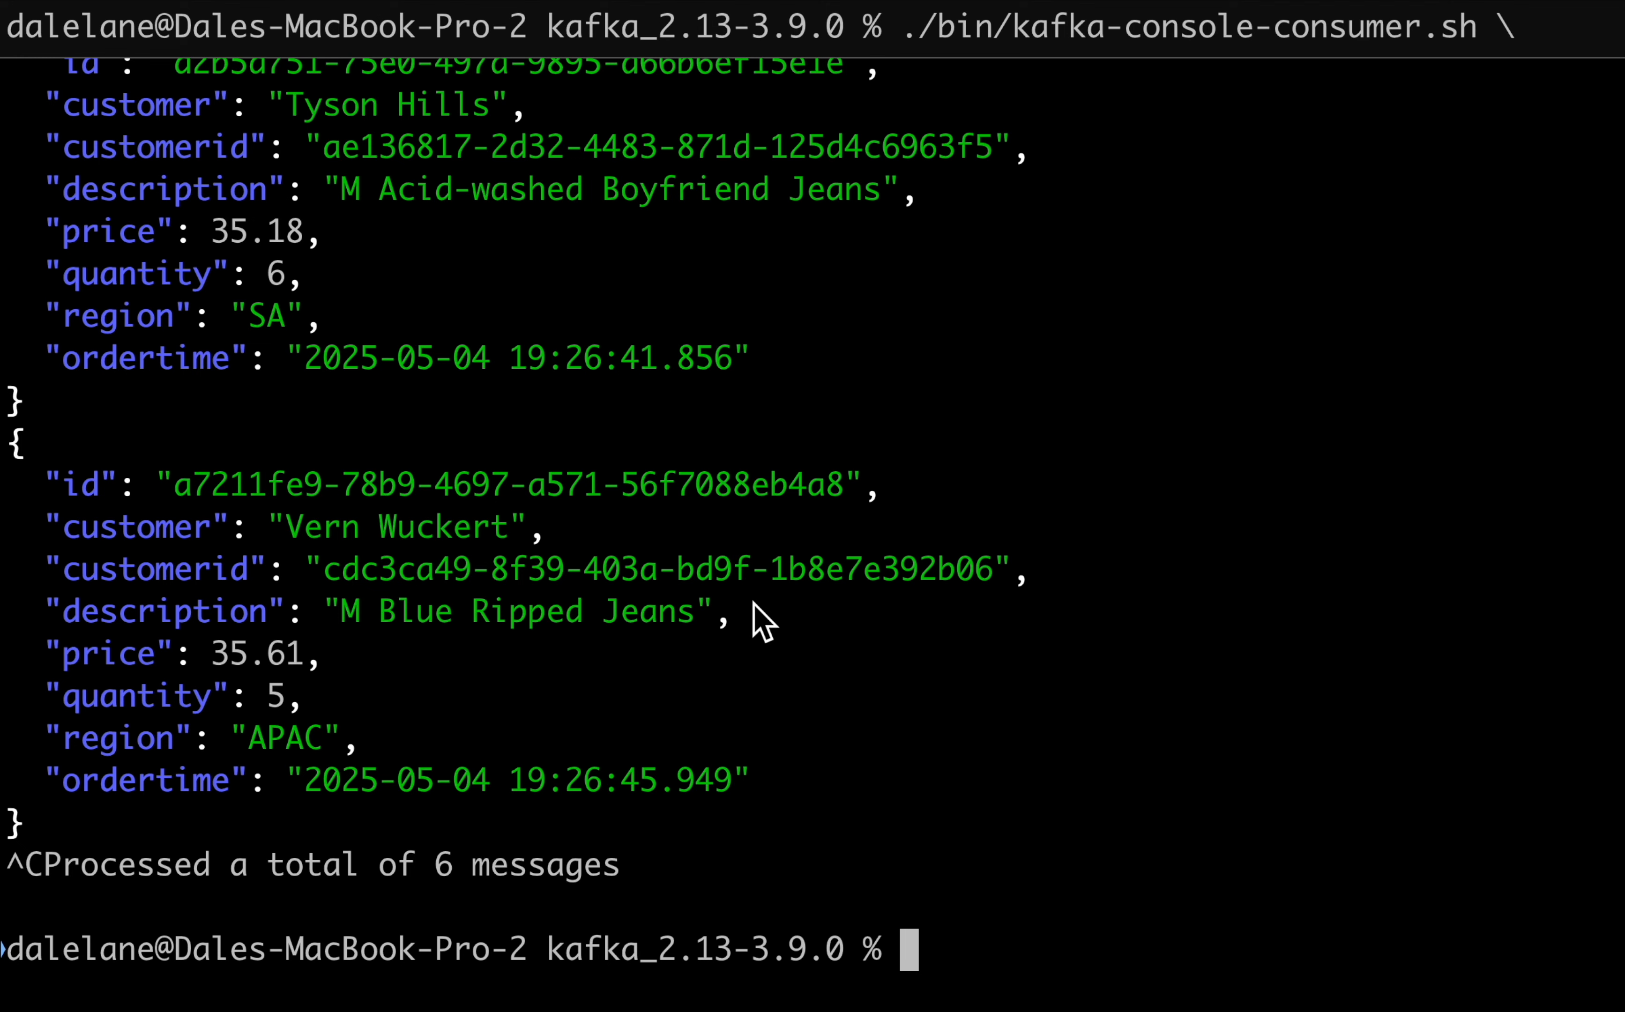
- Switch back to Grafana and start building a new dashboard from the Docker Compose Kafka data source
{"action": "key", "text": "ctrl+Left"}
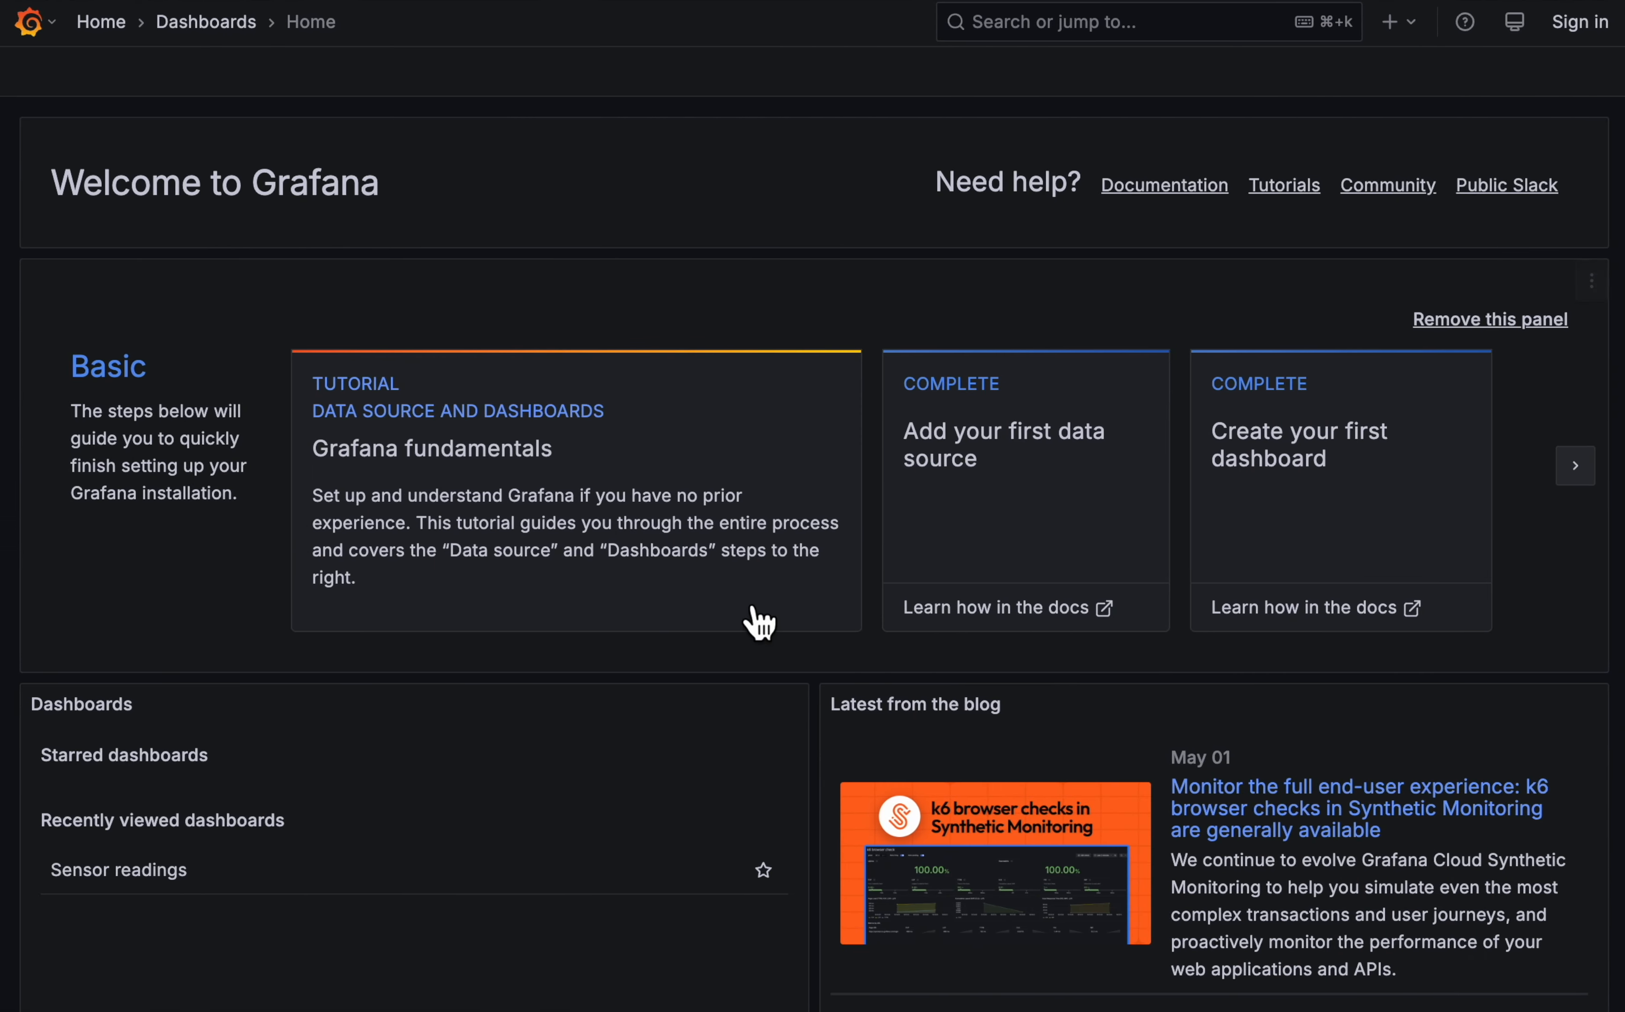
{"action": "left_click", "coordinate": [28, 24]}
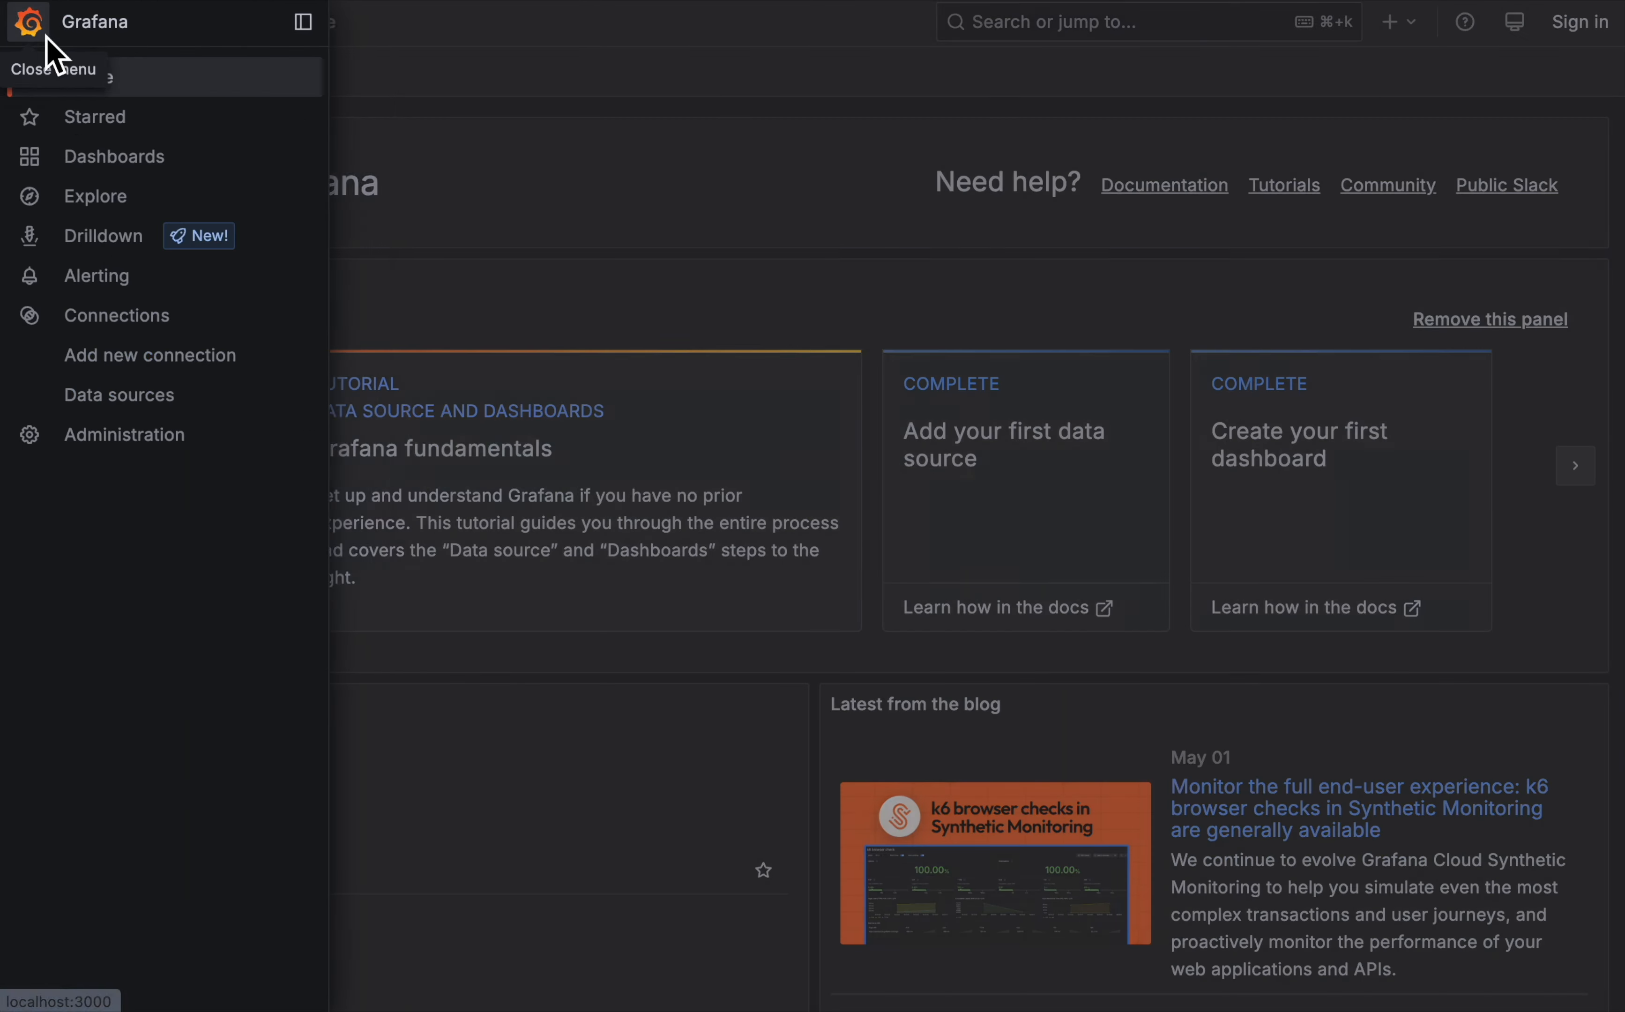
{"action": "left_click", "coordinate": [160, 399]}
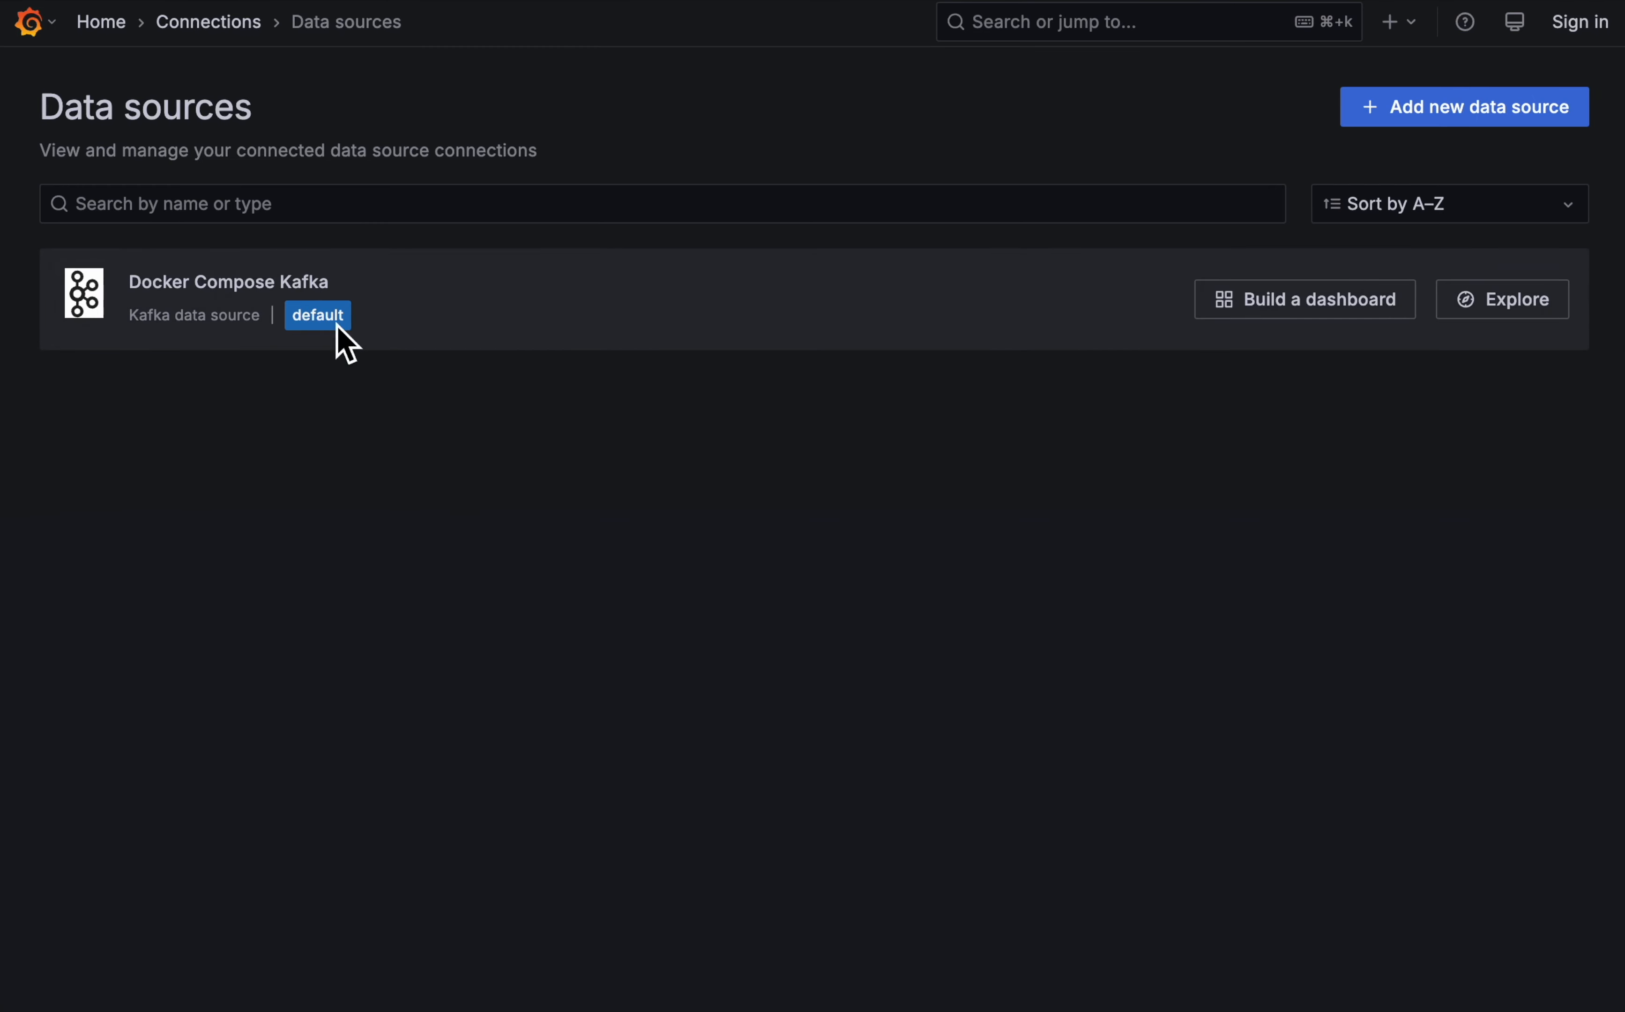
{"action": "left_click", "coordinate": [1366, 306]}
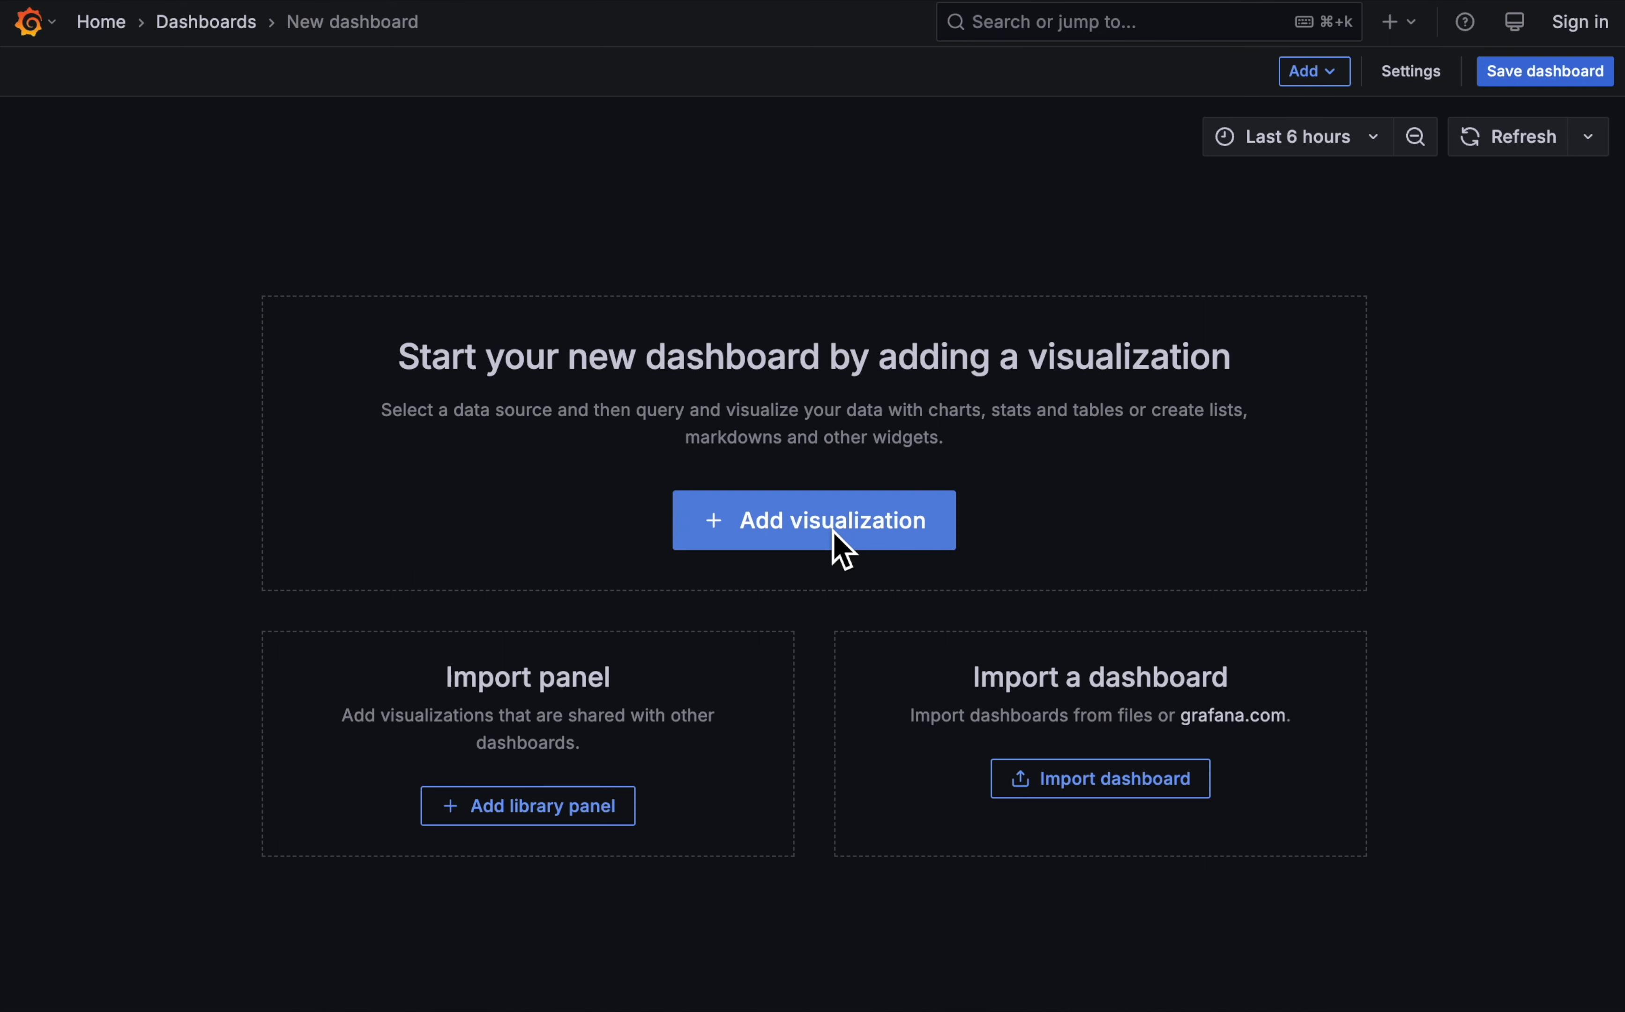
- Add a visualization that uses the Docker Compose Kafka data source with topic name ORDERS.NEW
{"action": "left_click", "coordinate": [833, 532]}
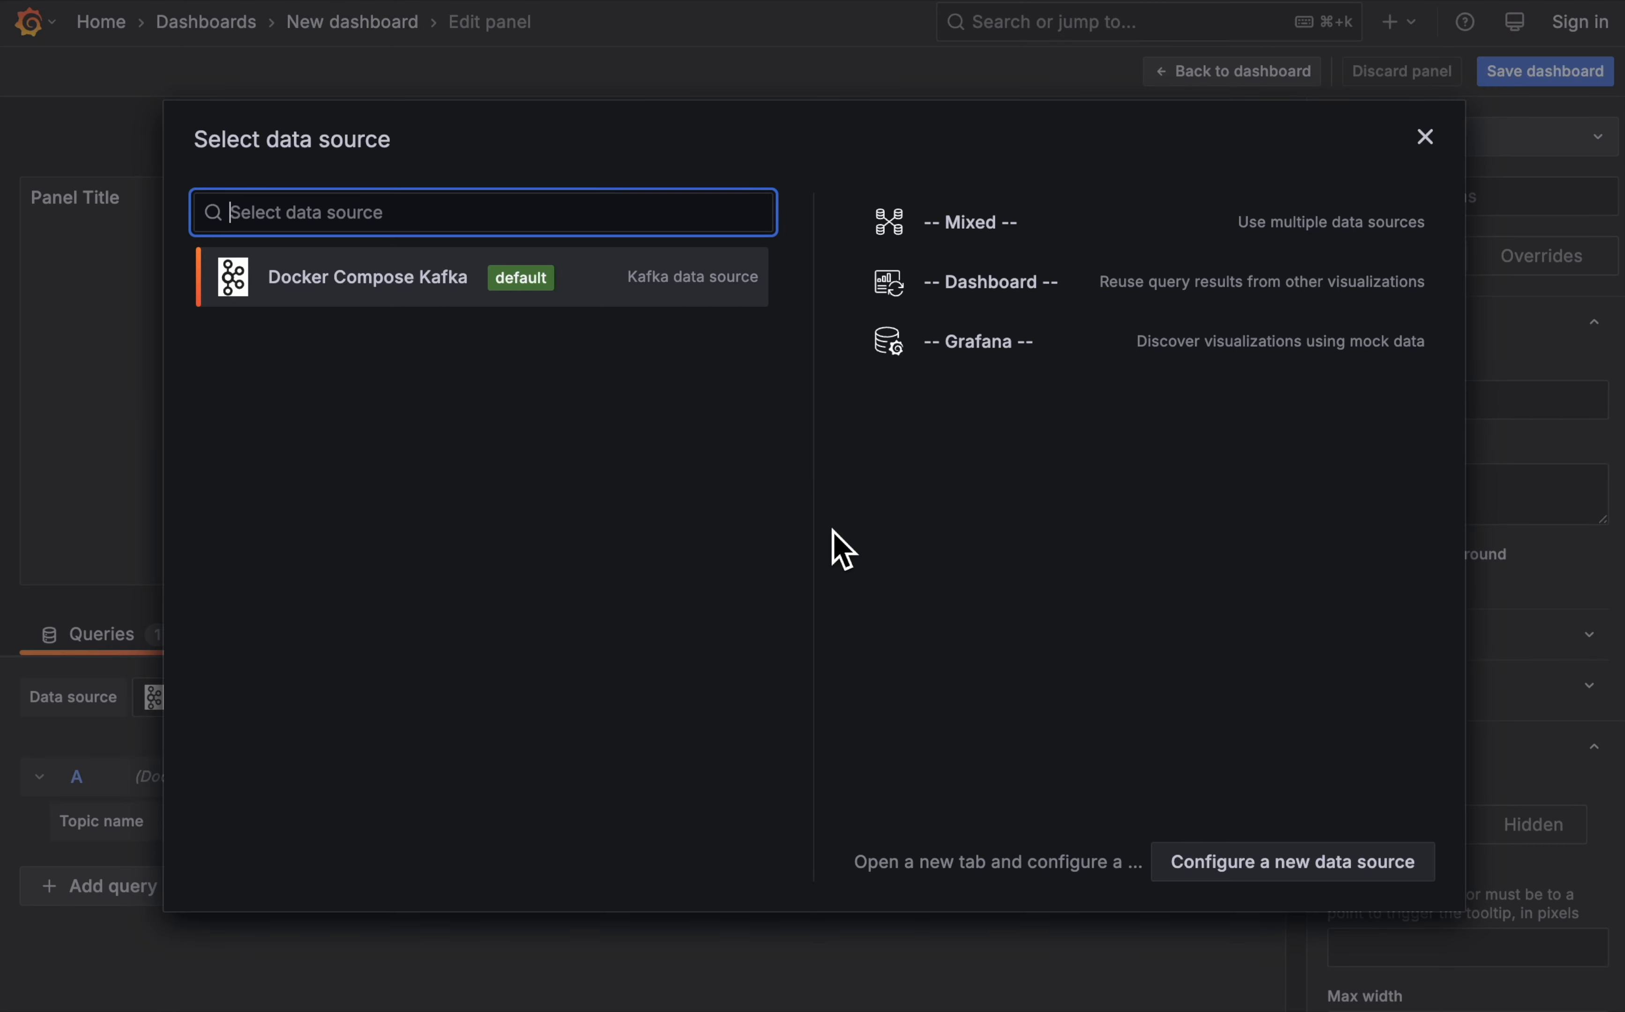
{"action": "left_click", "coordinate": [353, 276]}
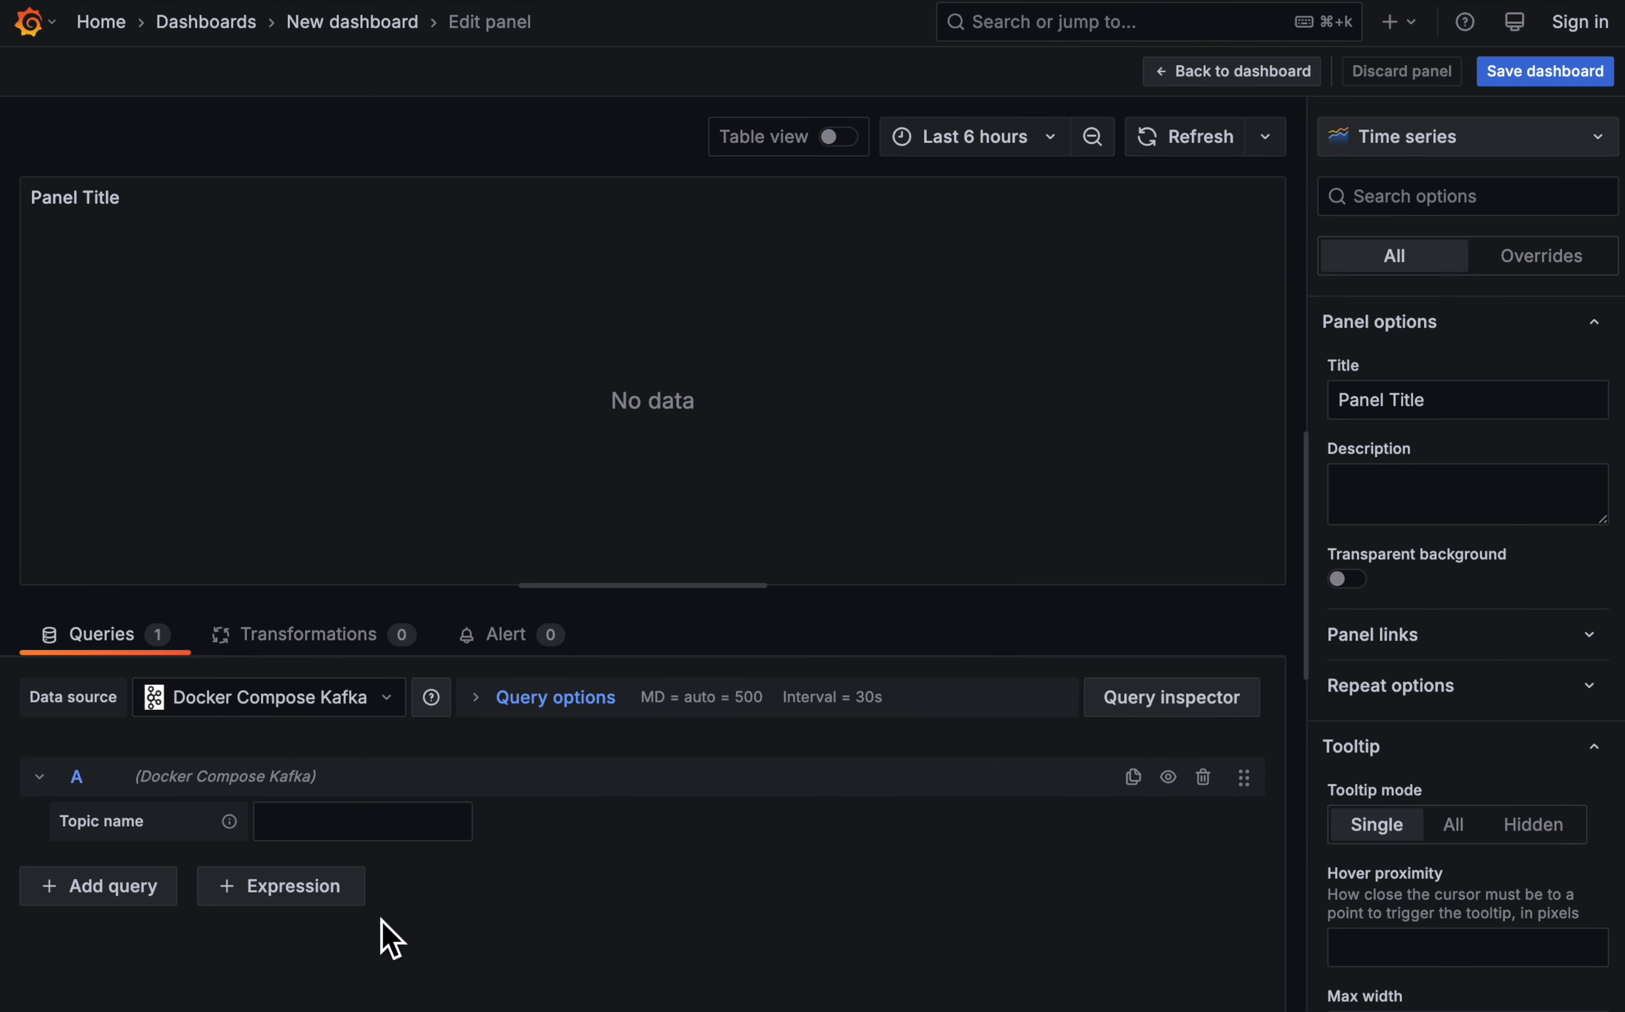
{"action": "left_click", "coordinate": [389, 852]}
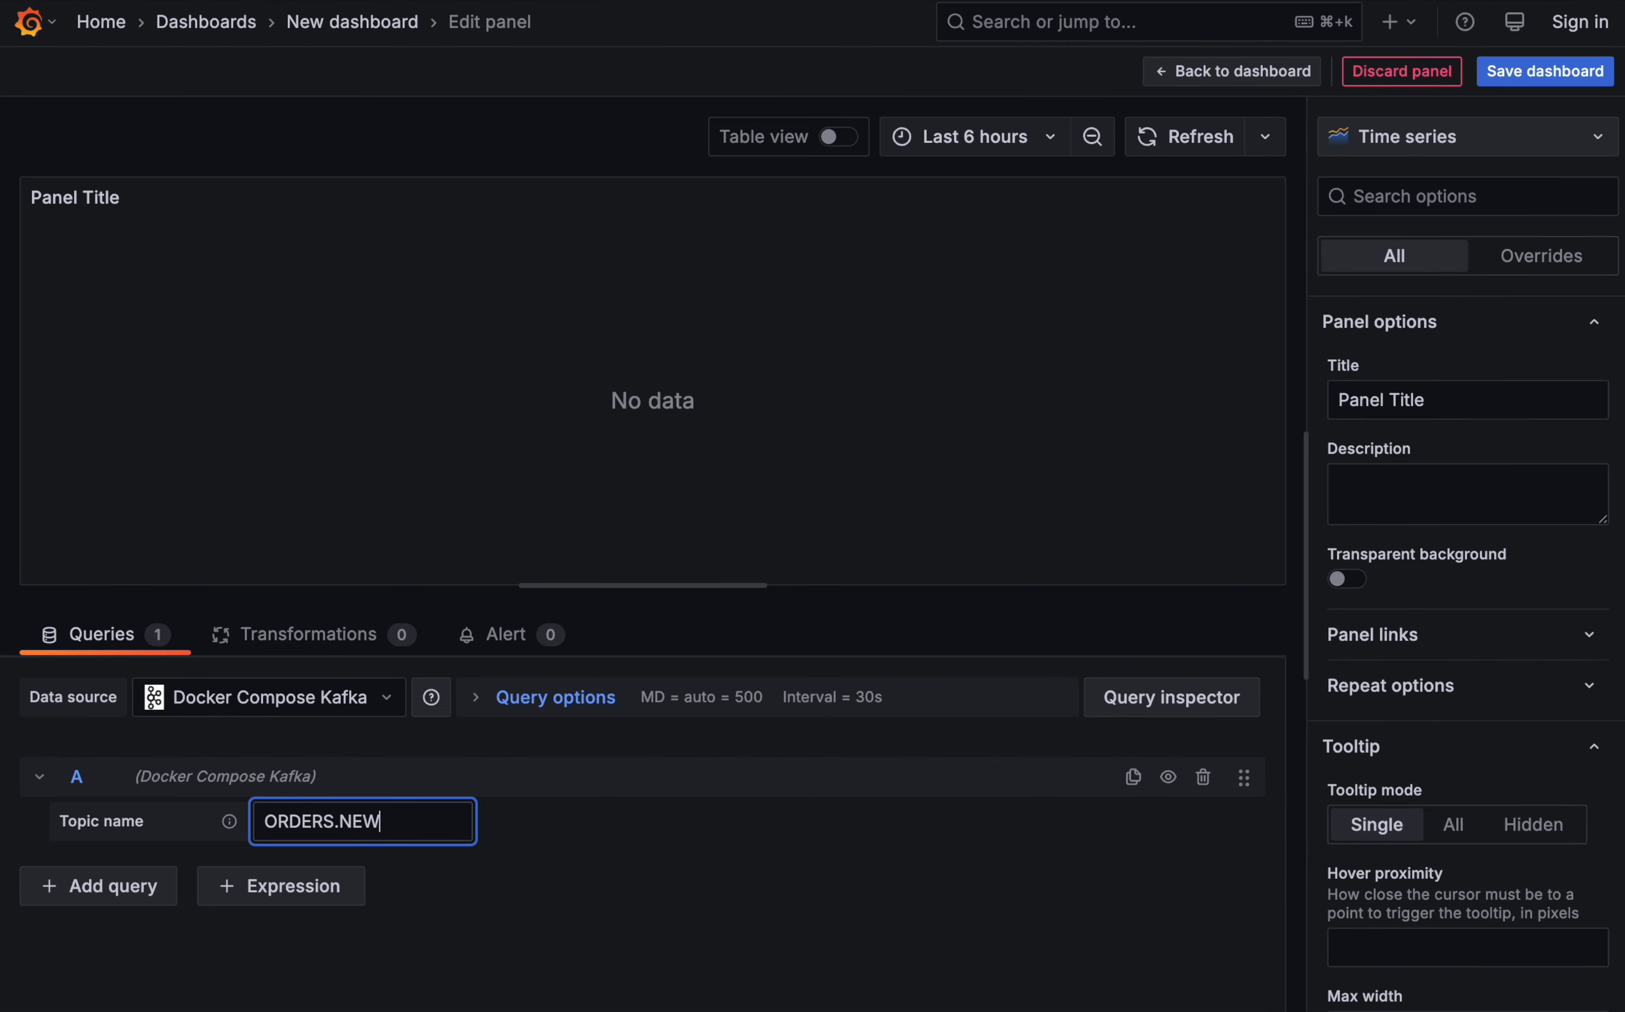
{"action": "key", "text": "Return"}
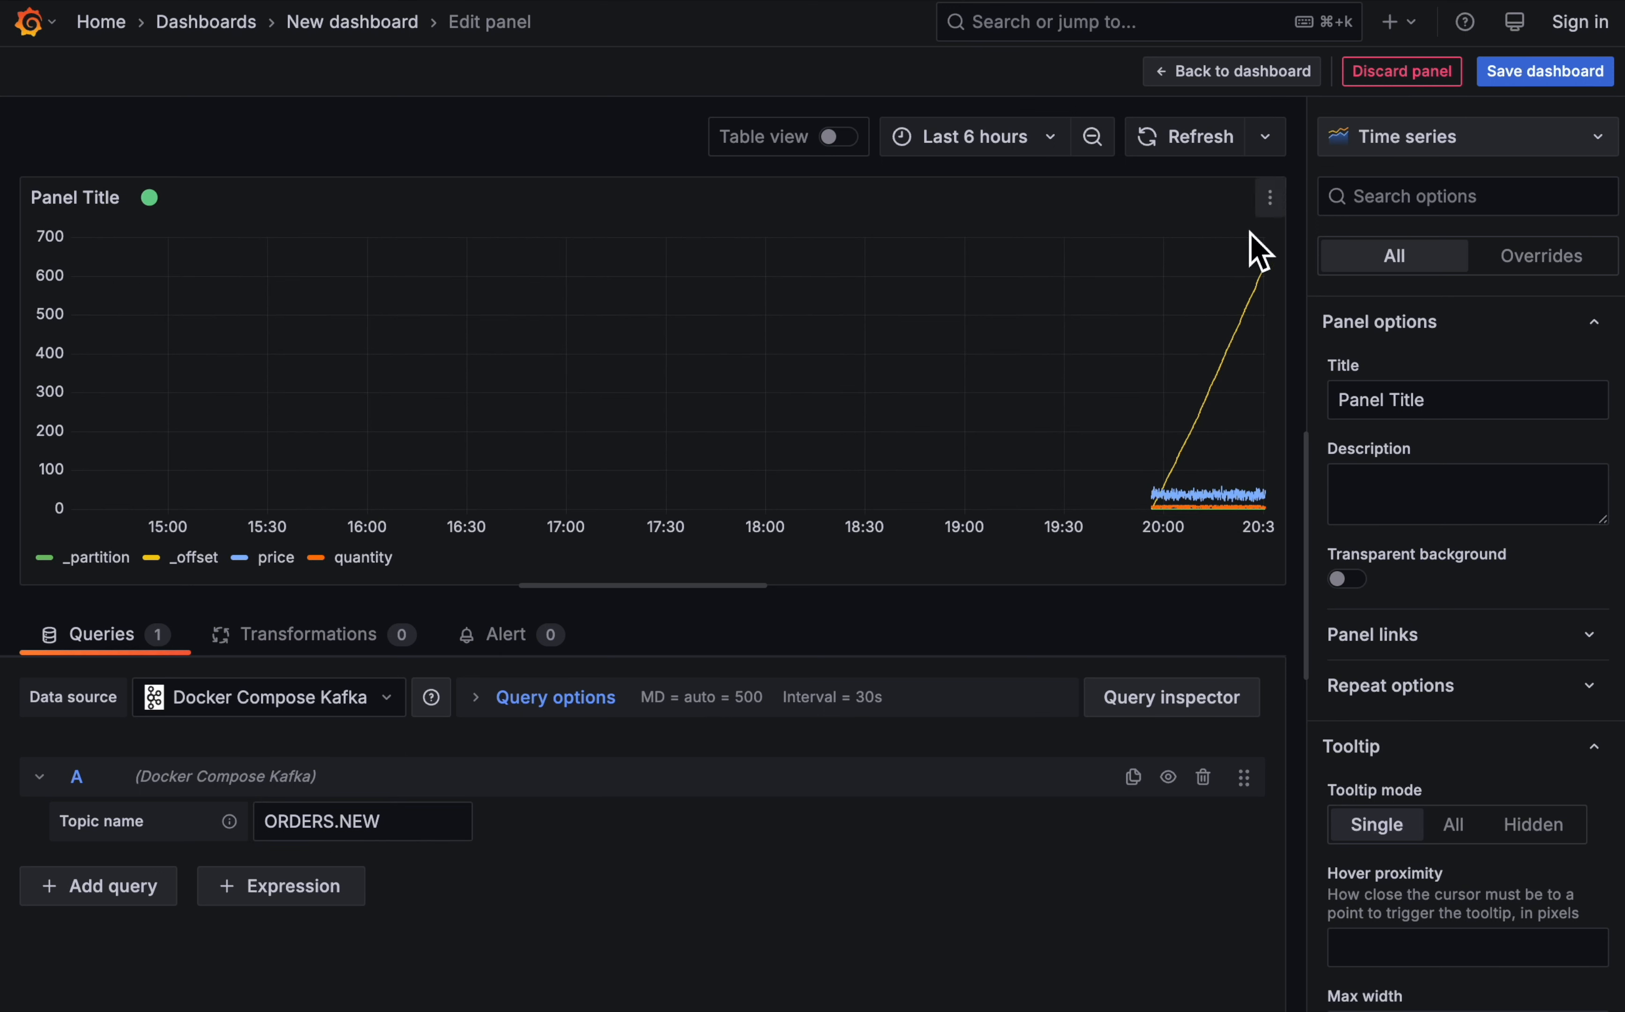
- Turn the panel into a table titled Recent orders with pagination enabled
{"action": "left_click", "coordinate": [1442, 141]}
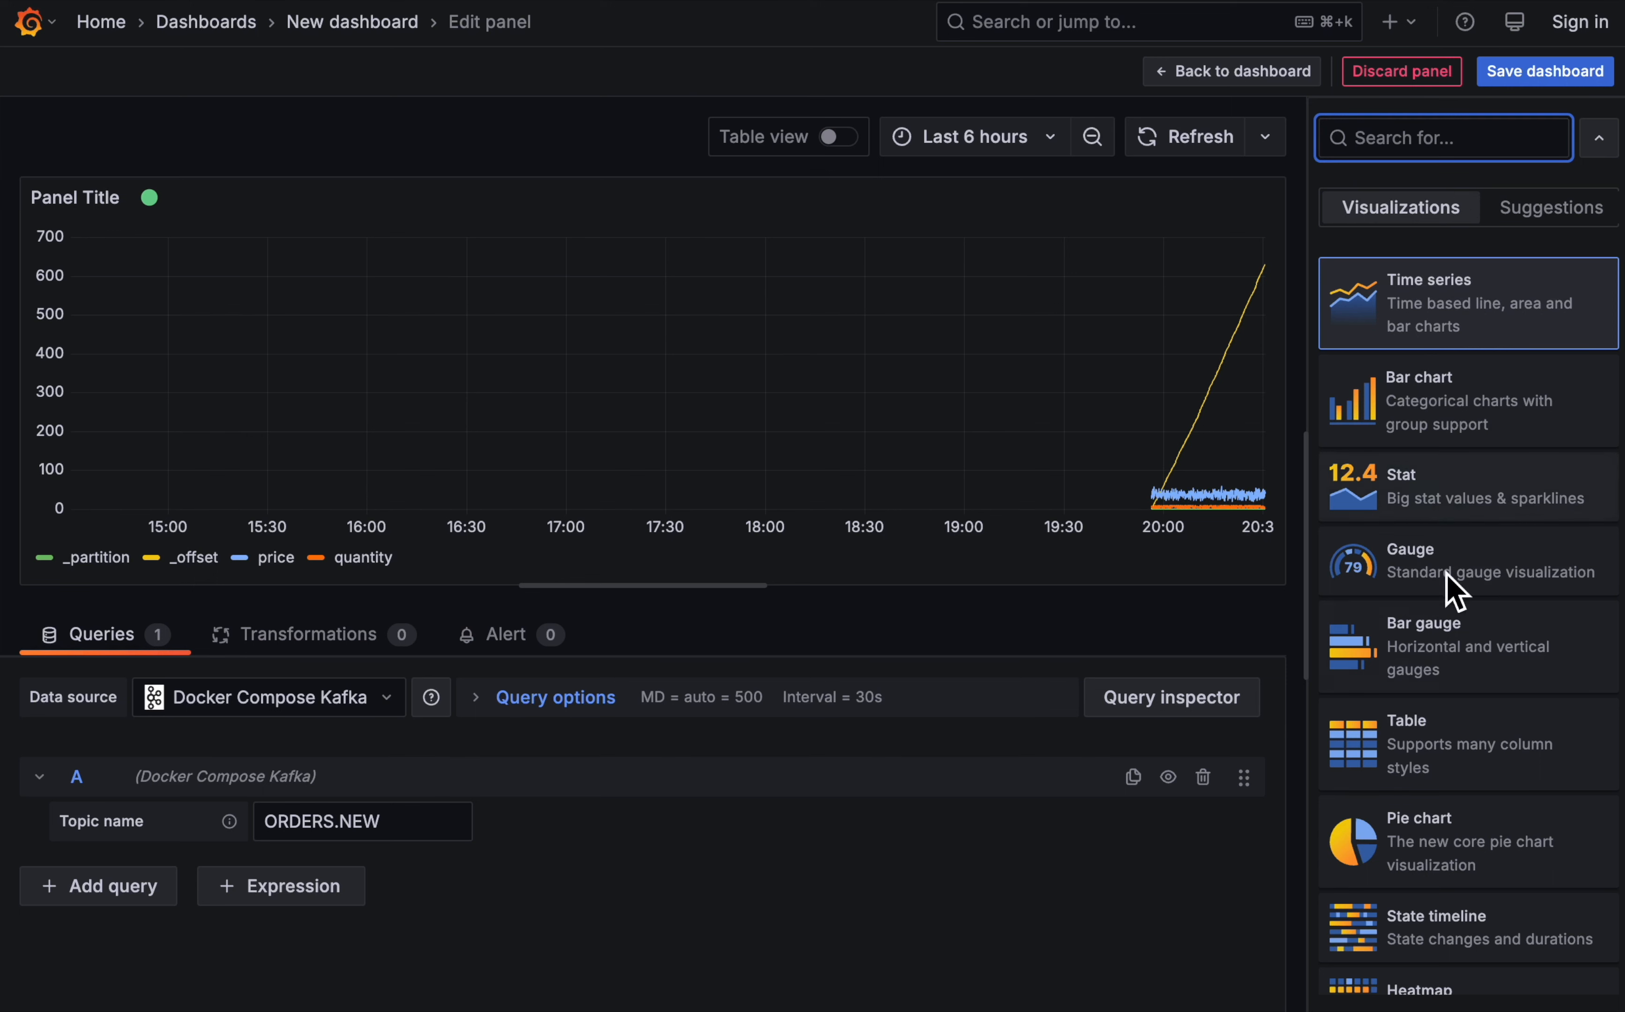
{"action": "left_click", "coordinate": [1458, 743]}
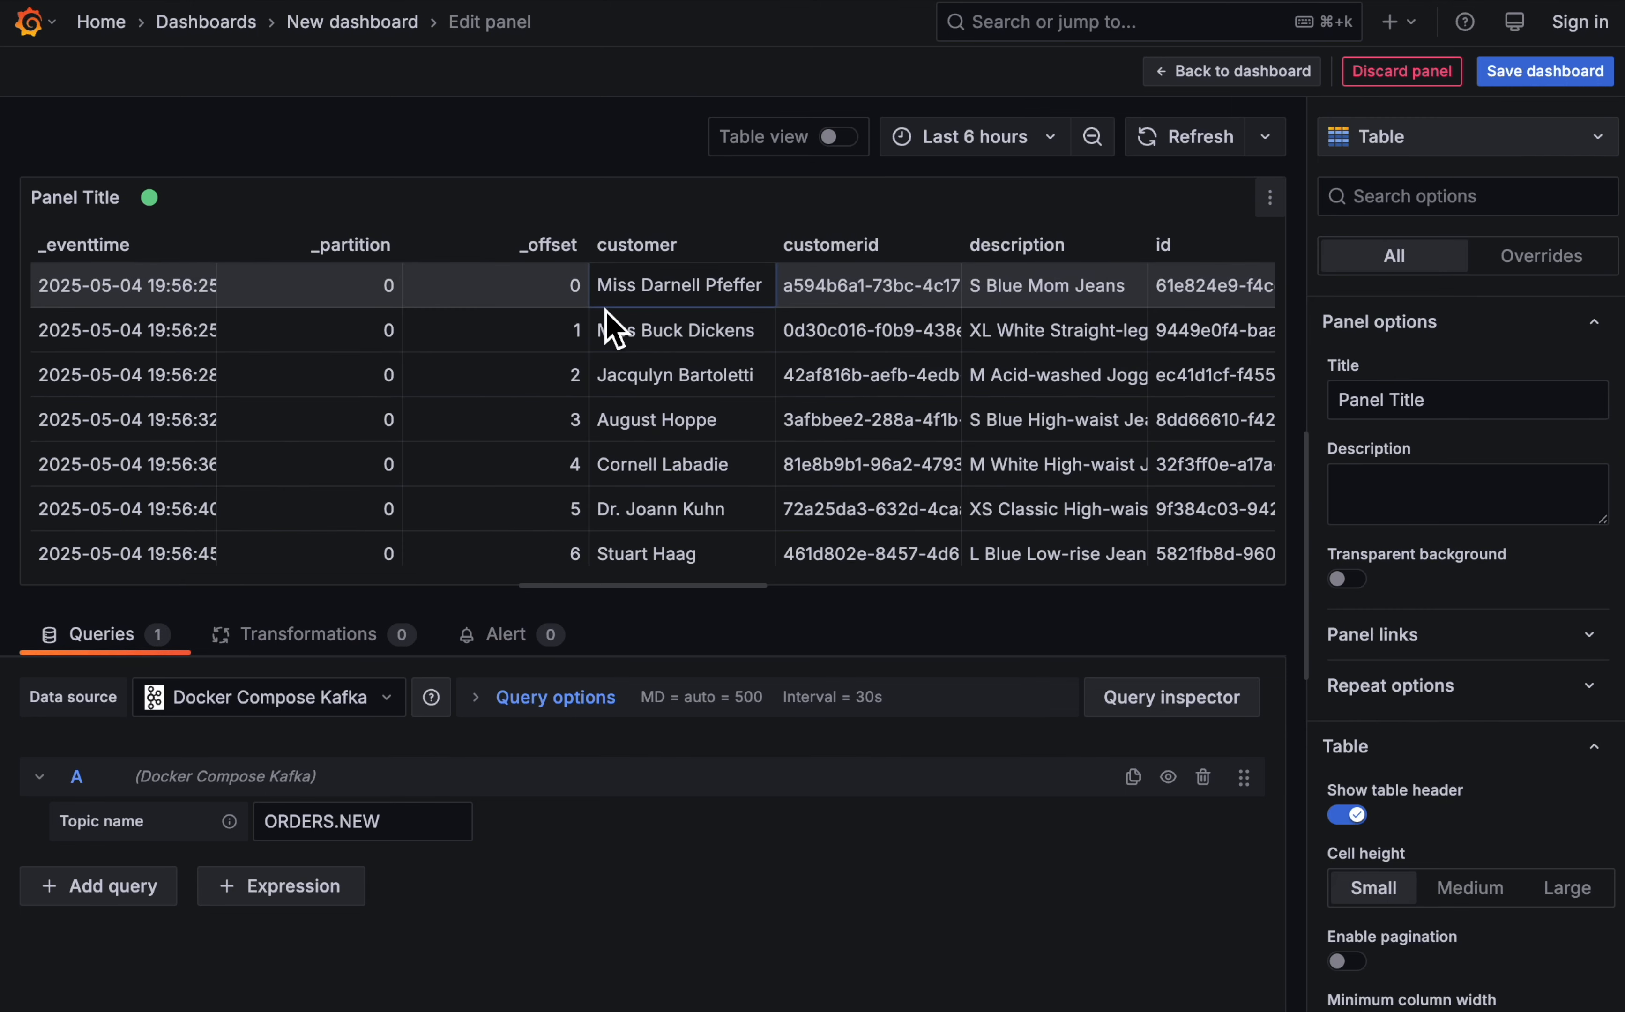
{"action": "triple_click", "coordinate": [1472, 402]}
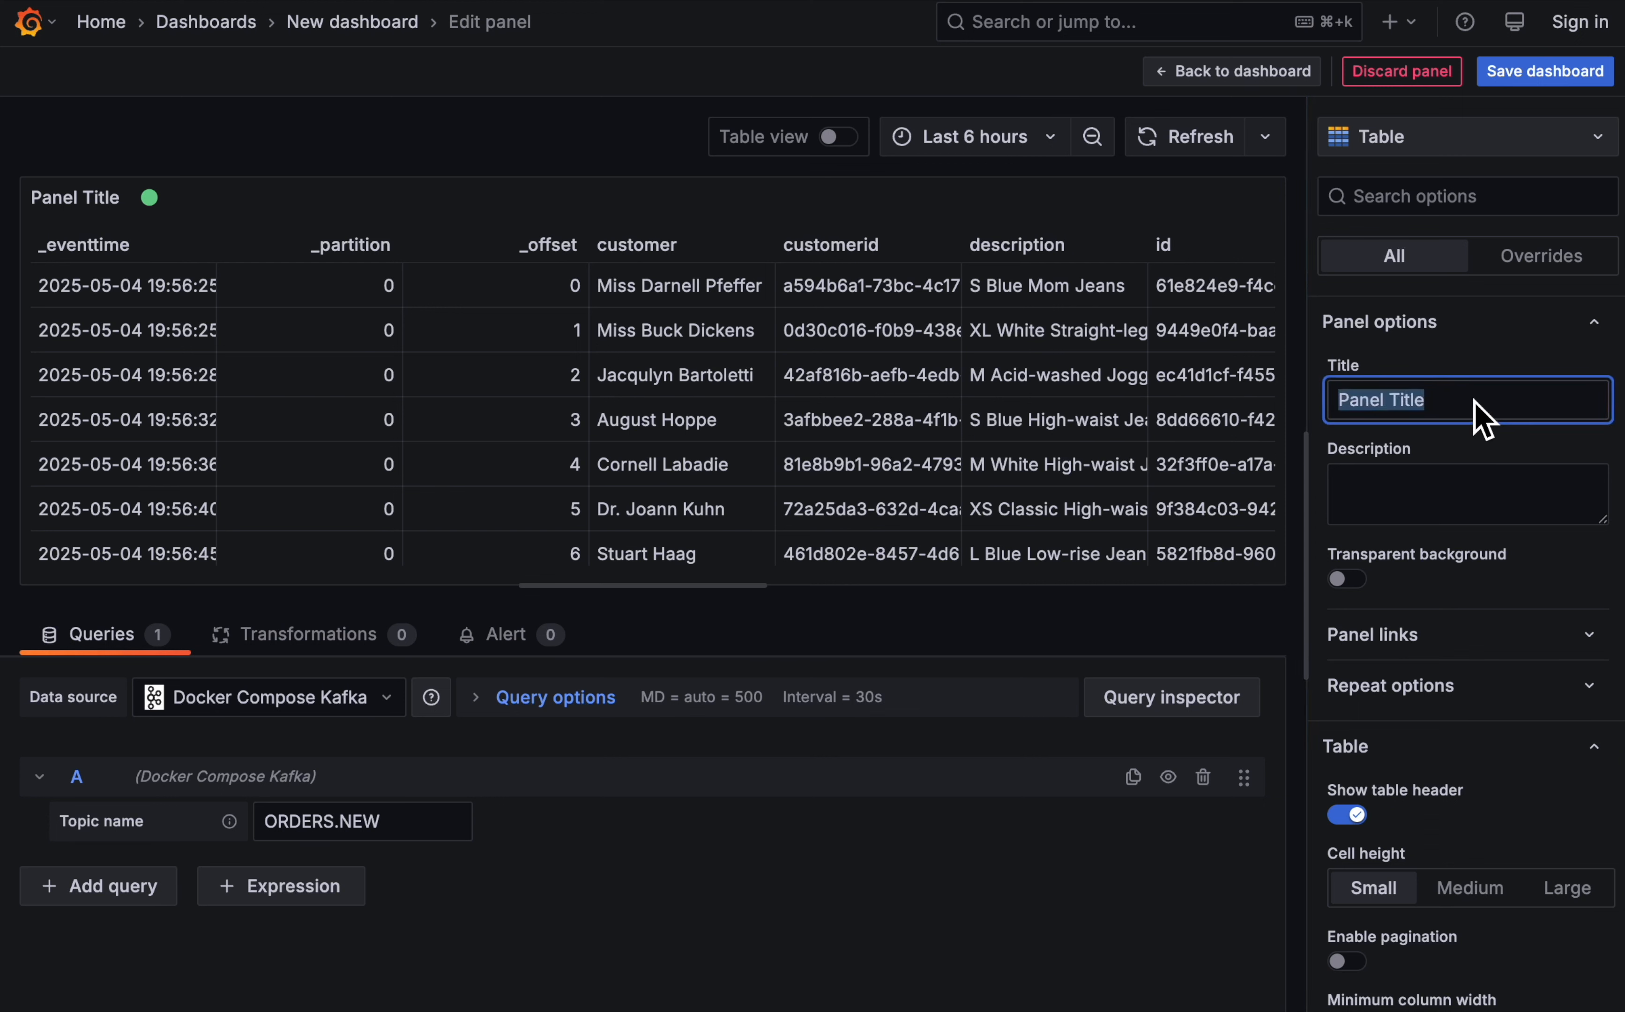
{"action": "type", "text": "Recent orders"}
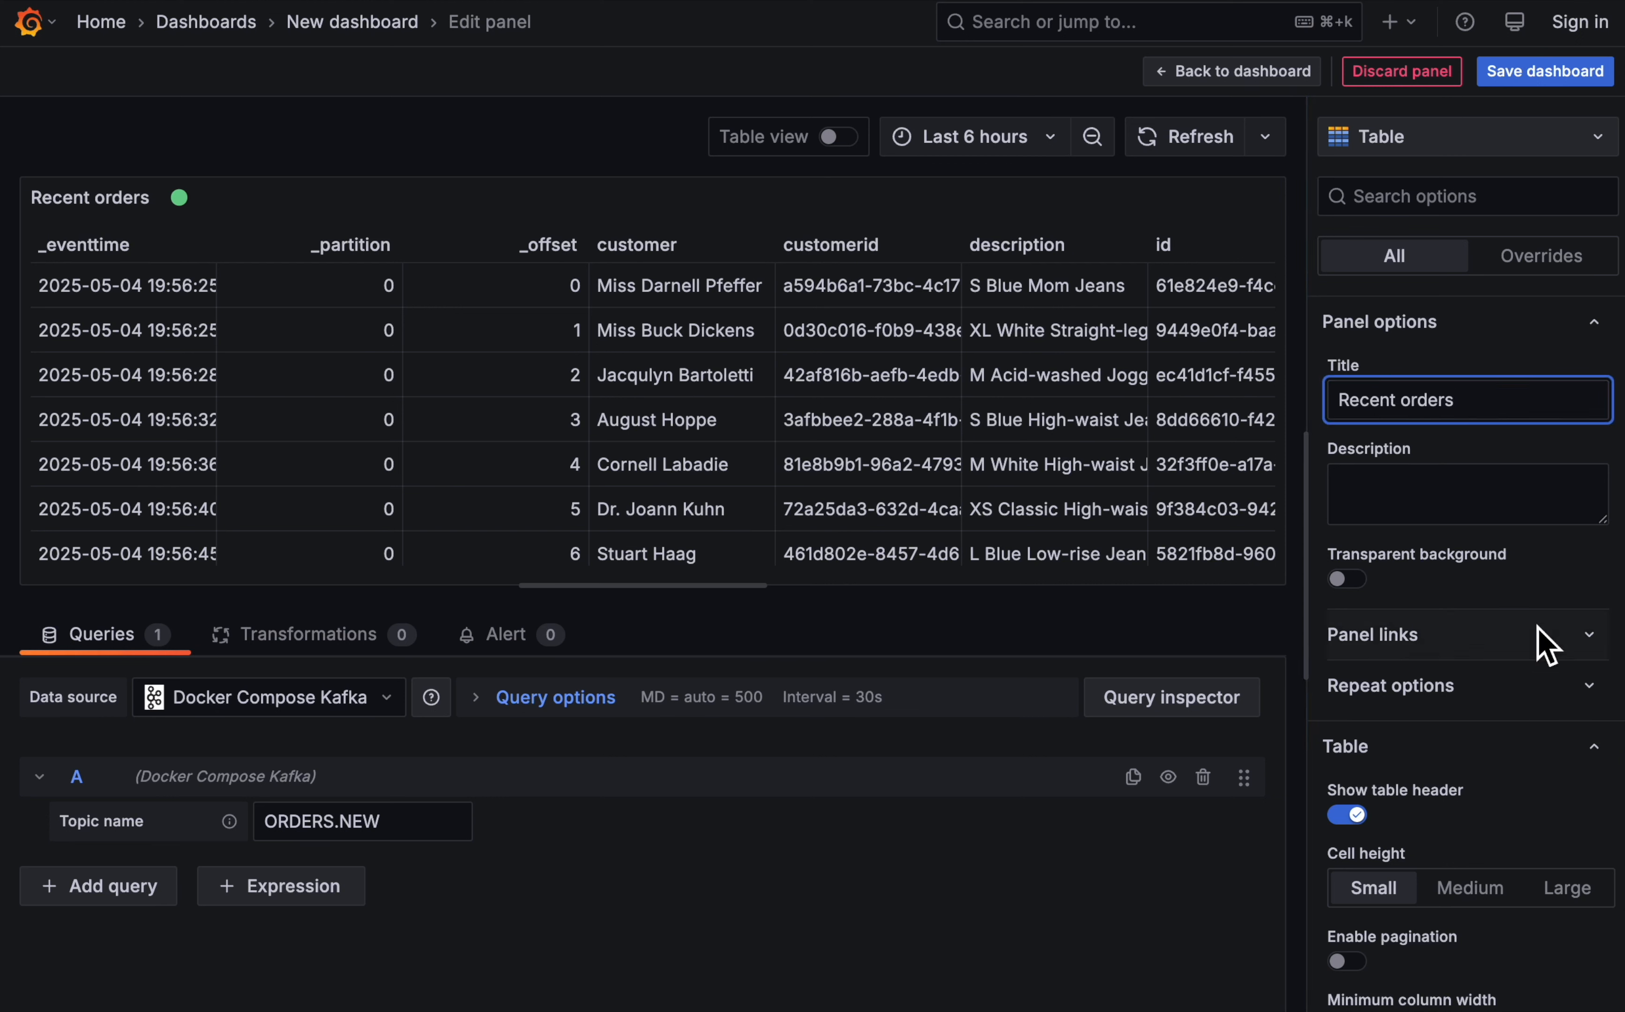
{"action": "scroll", "coordinate": [1539, 646], "scroll_direction": "down", "scroll_amount": 5}
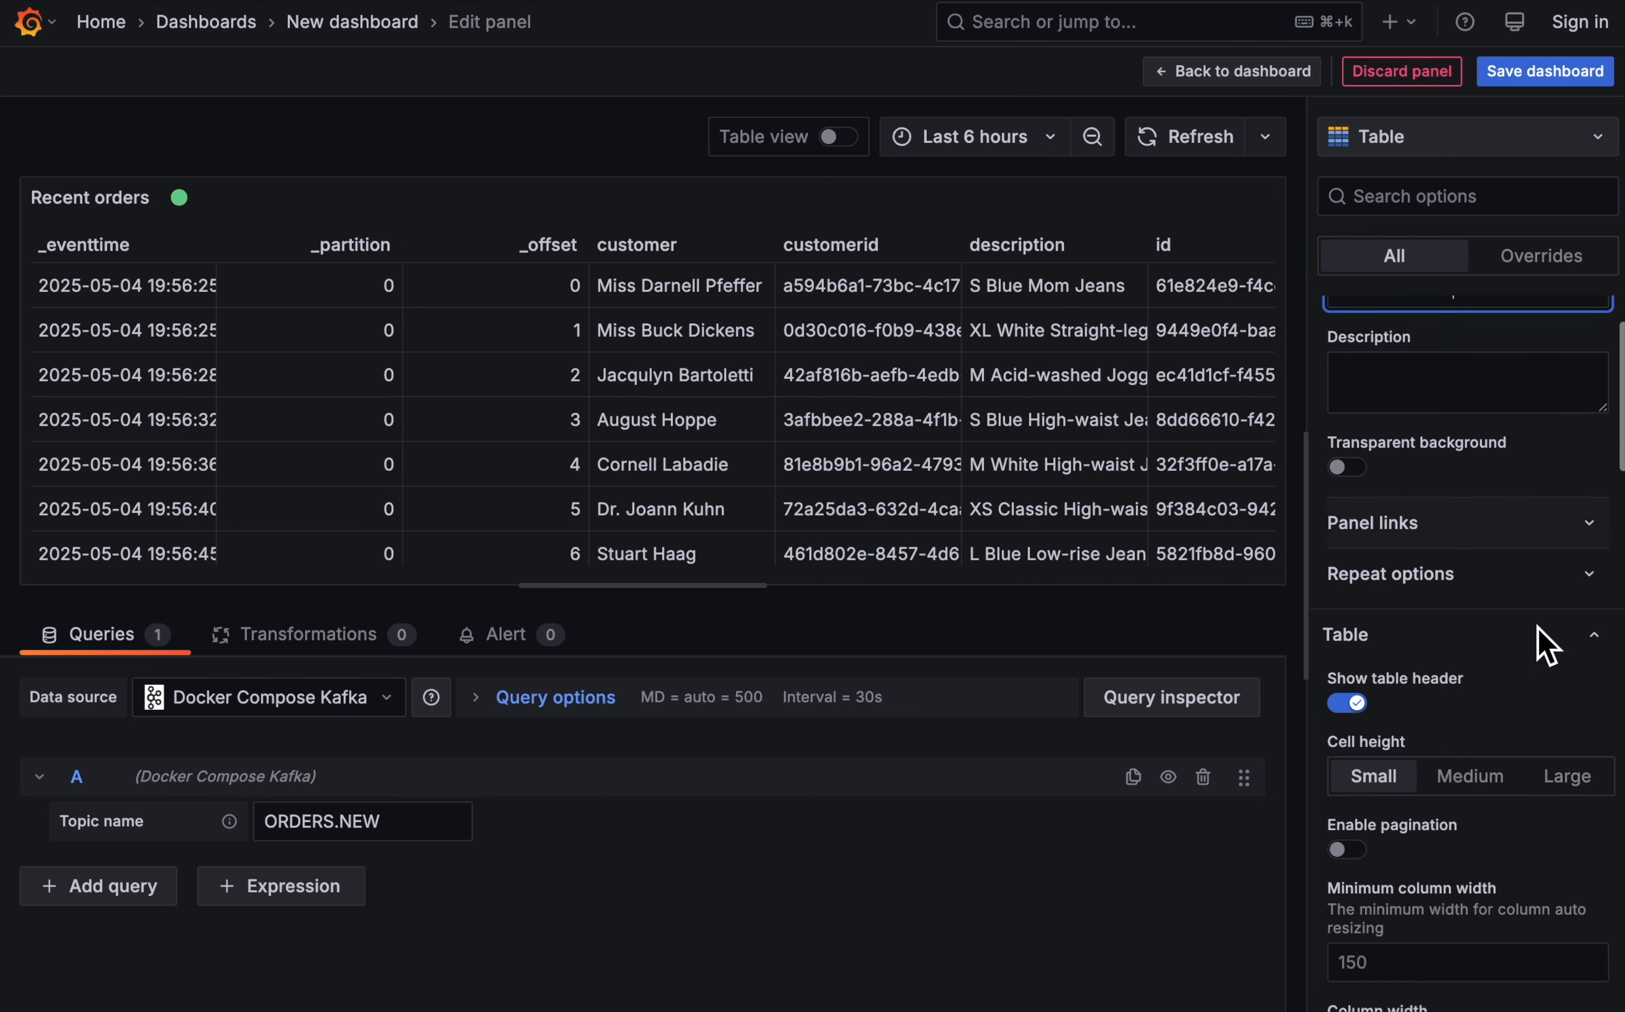
{"action": "left_click", "coordinate": [1347, 644]}
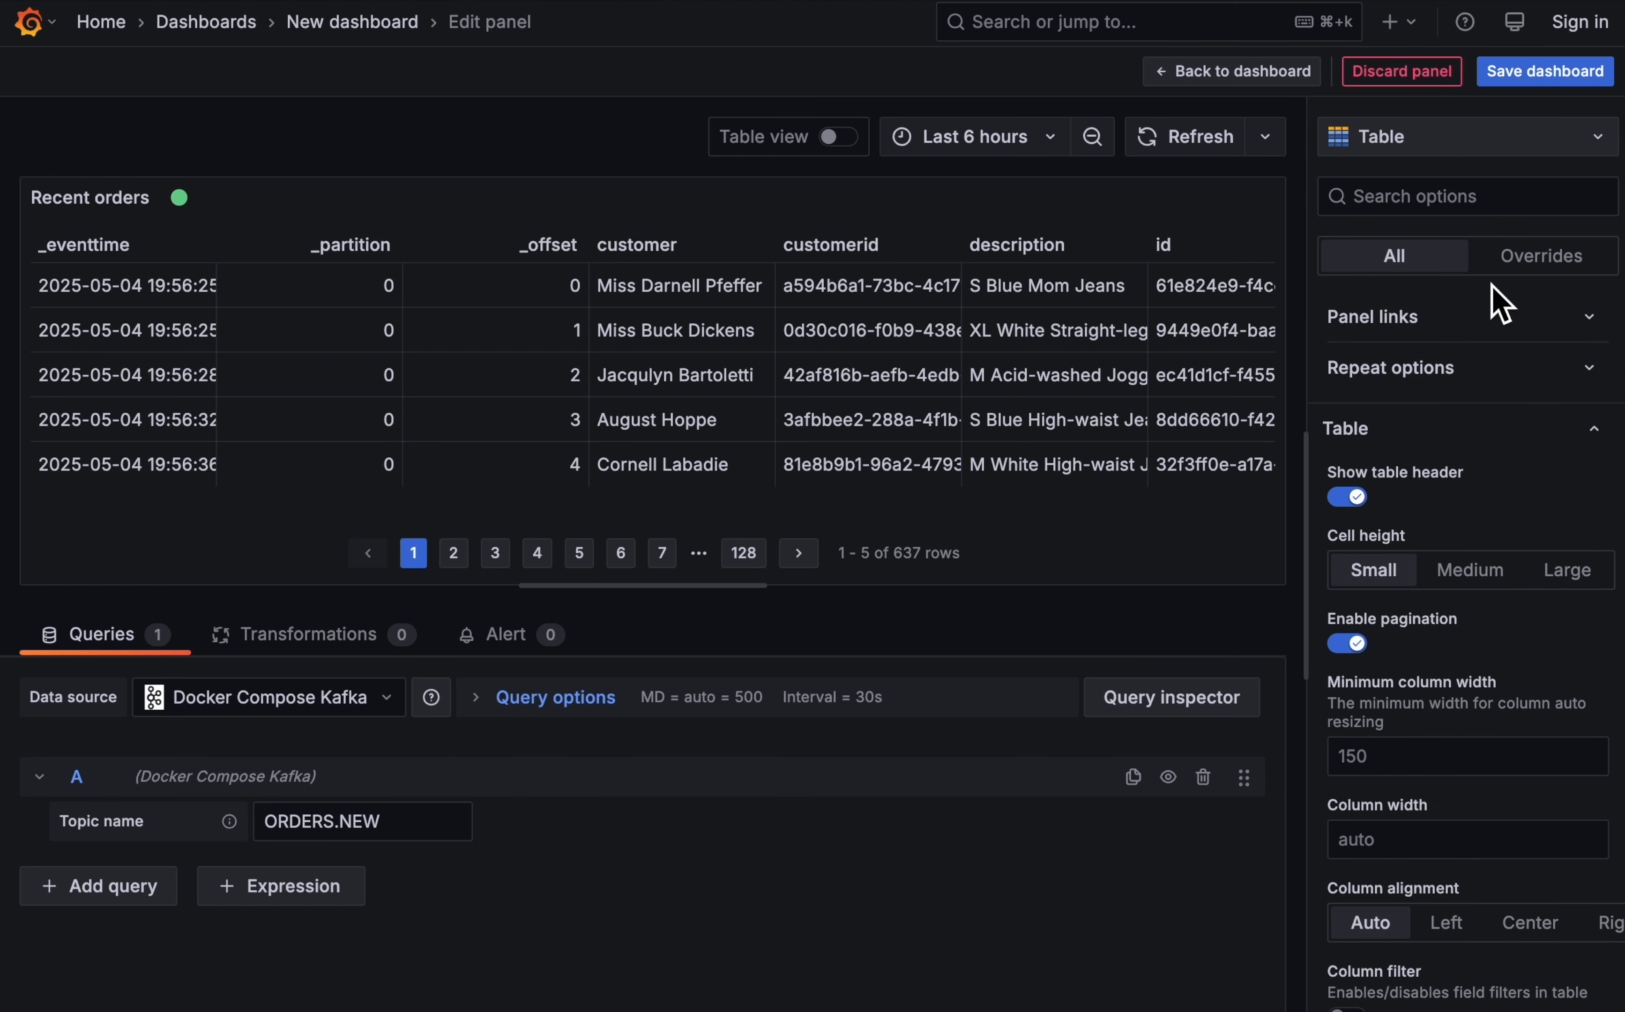
- Back on the dashboard, widen the Recent orders panel to full width and show its last page, including the price, quantity and region columns
{"action": "left_click", "coordinate": [1240, 71]}
{"action": "left_click_drag", "start_coordinate": [802, 536], "coordinate": [1596, 696]}
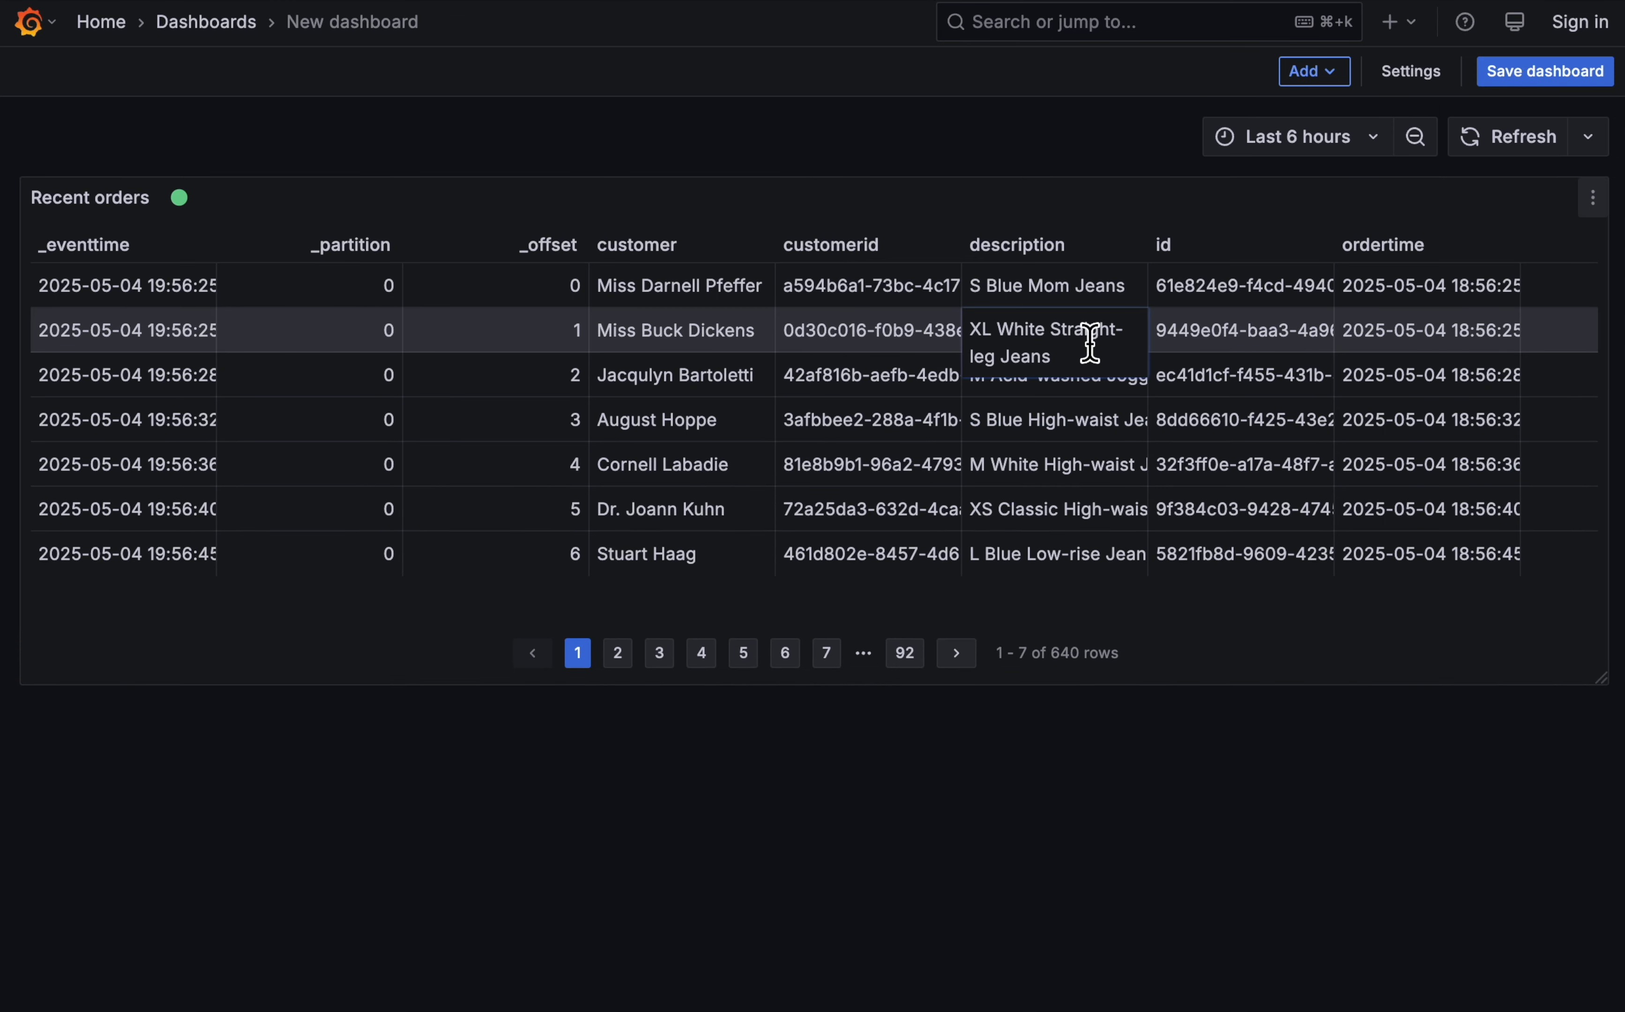
{"action": "left_click", "coordinate": [905, 653]}
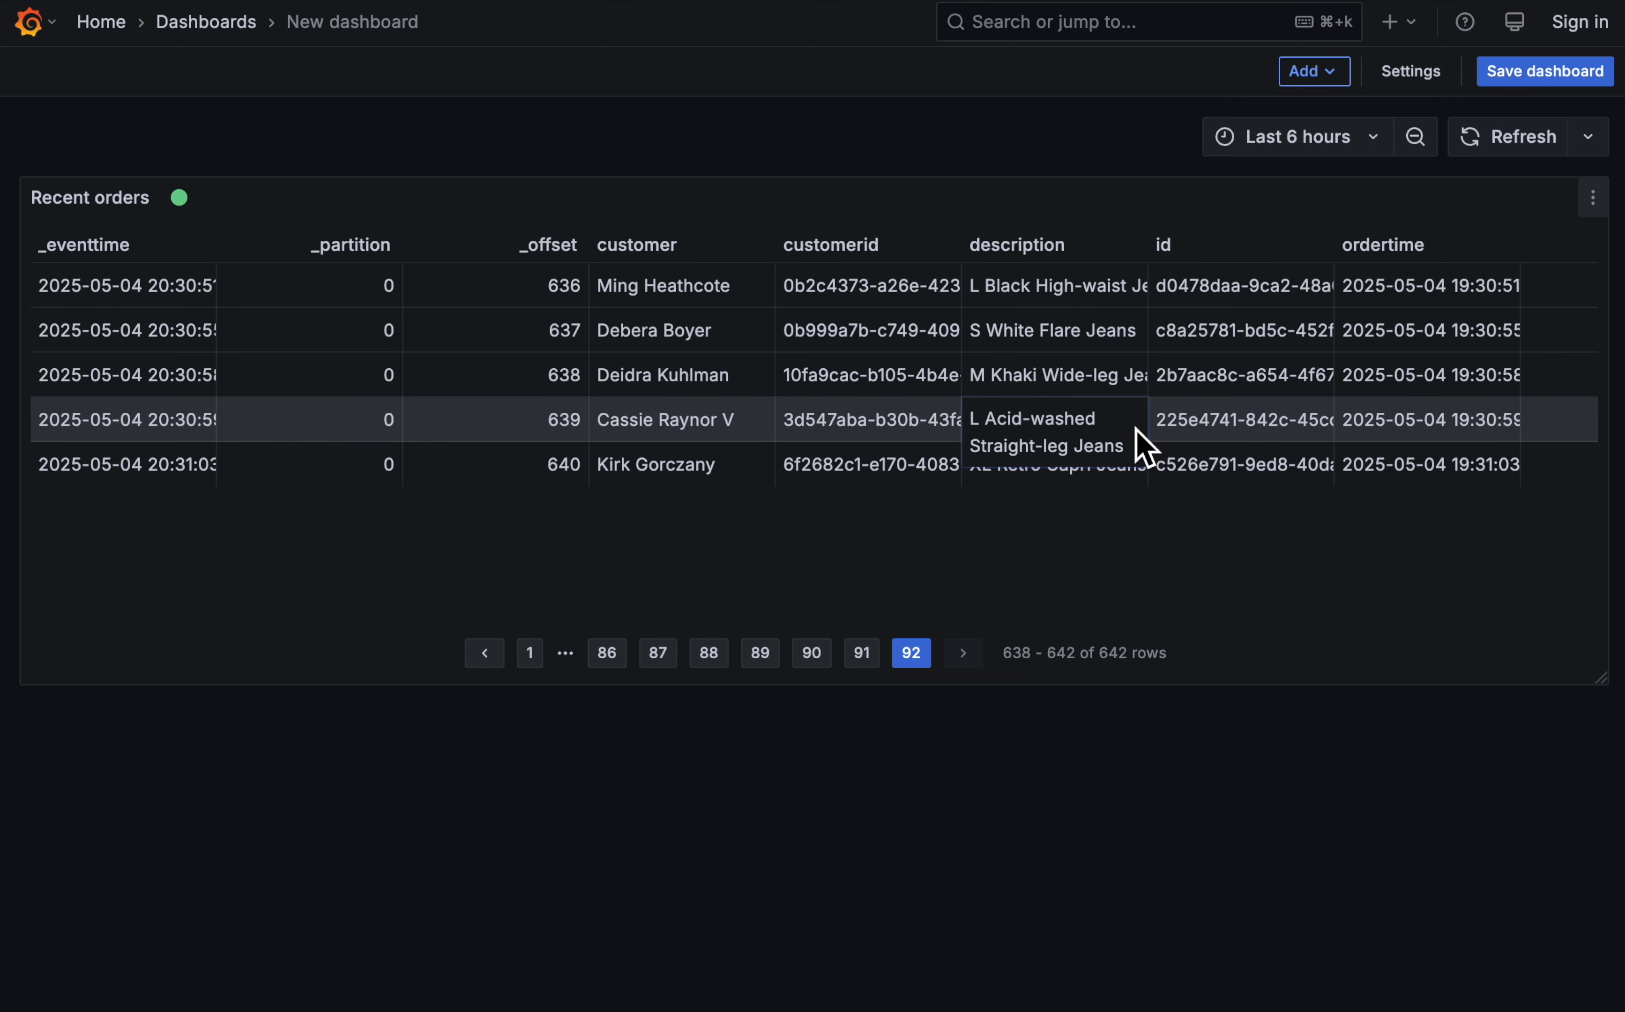
{"action": "scroll", "coordinate": [1181, 455], "scroll_direction": "right", "scroll_amount": 5}
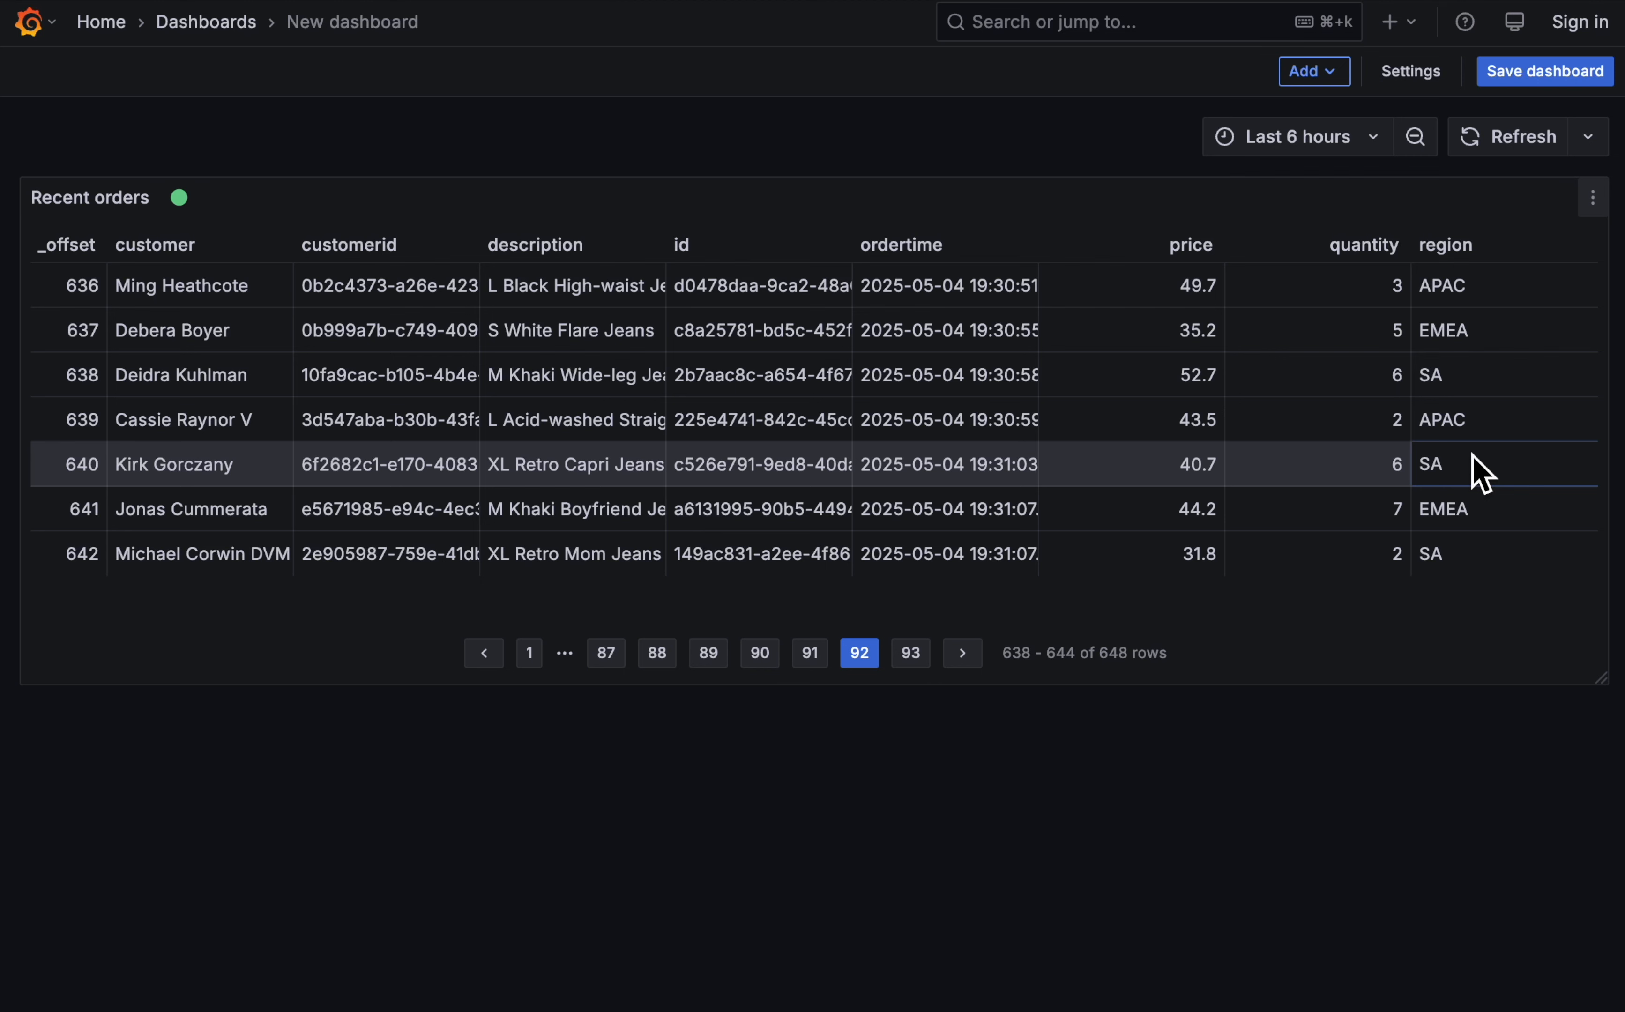
- Add a bar chart visualization that takes its data from the dashboard's Recent orders panel
{"action": "left_click", "coordinate": [1314, 74]}
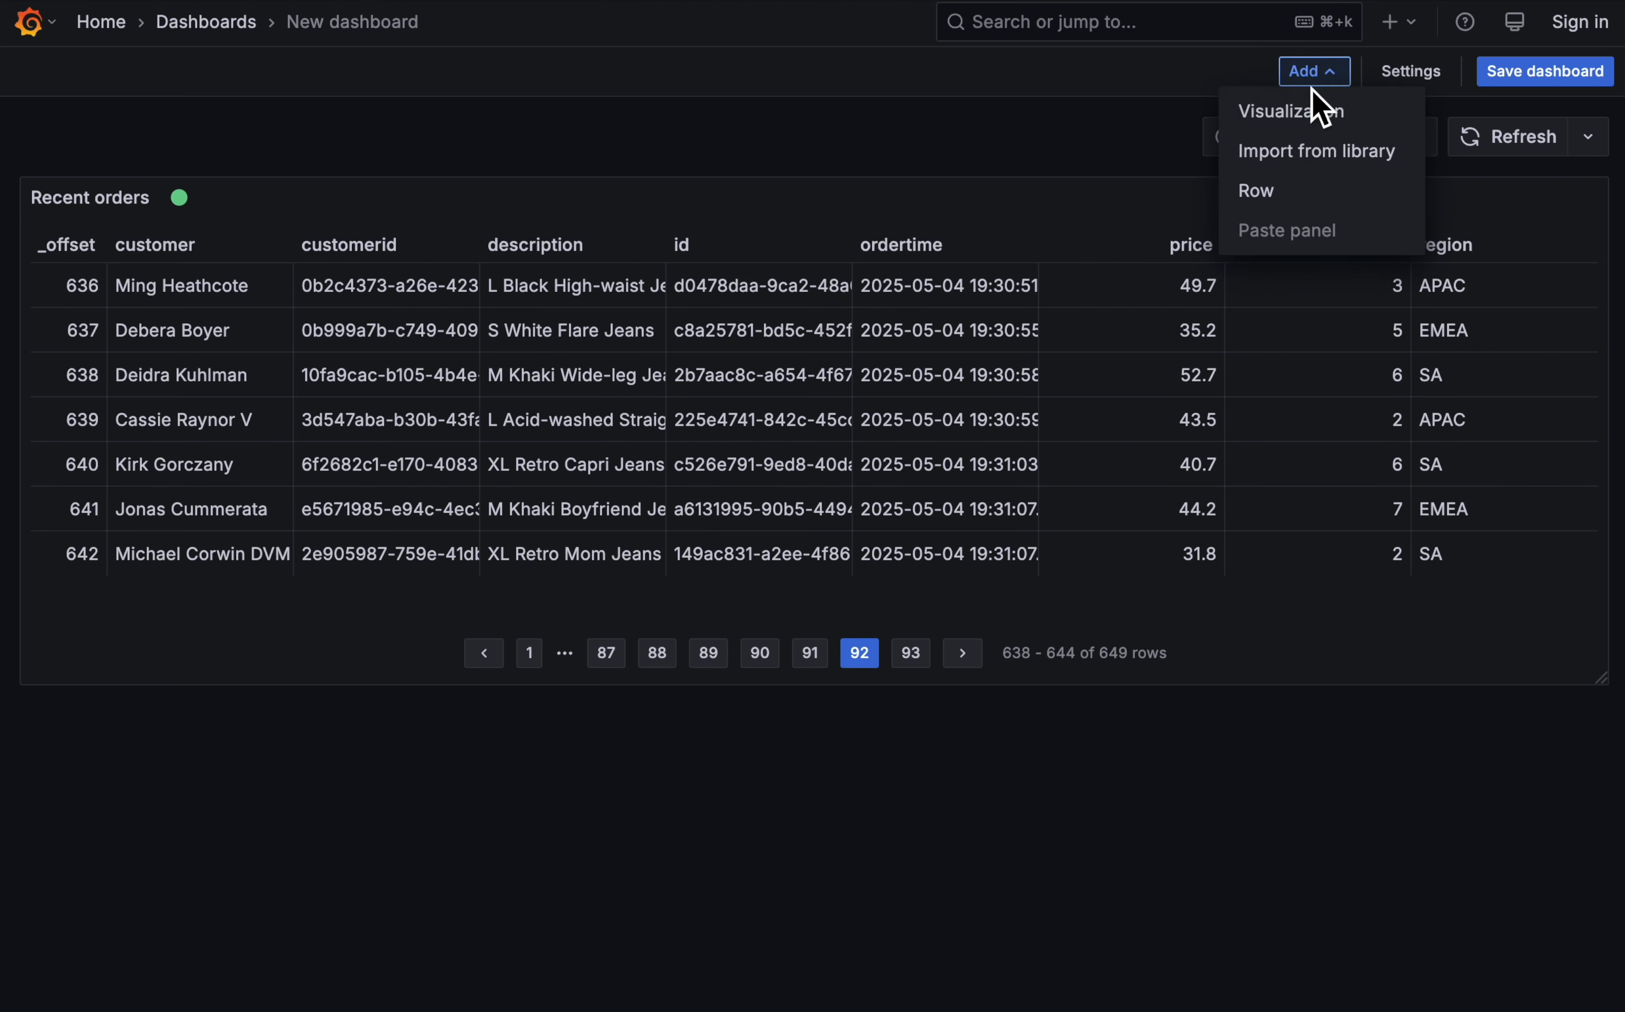
{"action": "left_click", "coordinate": [1309, 122]}
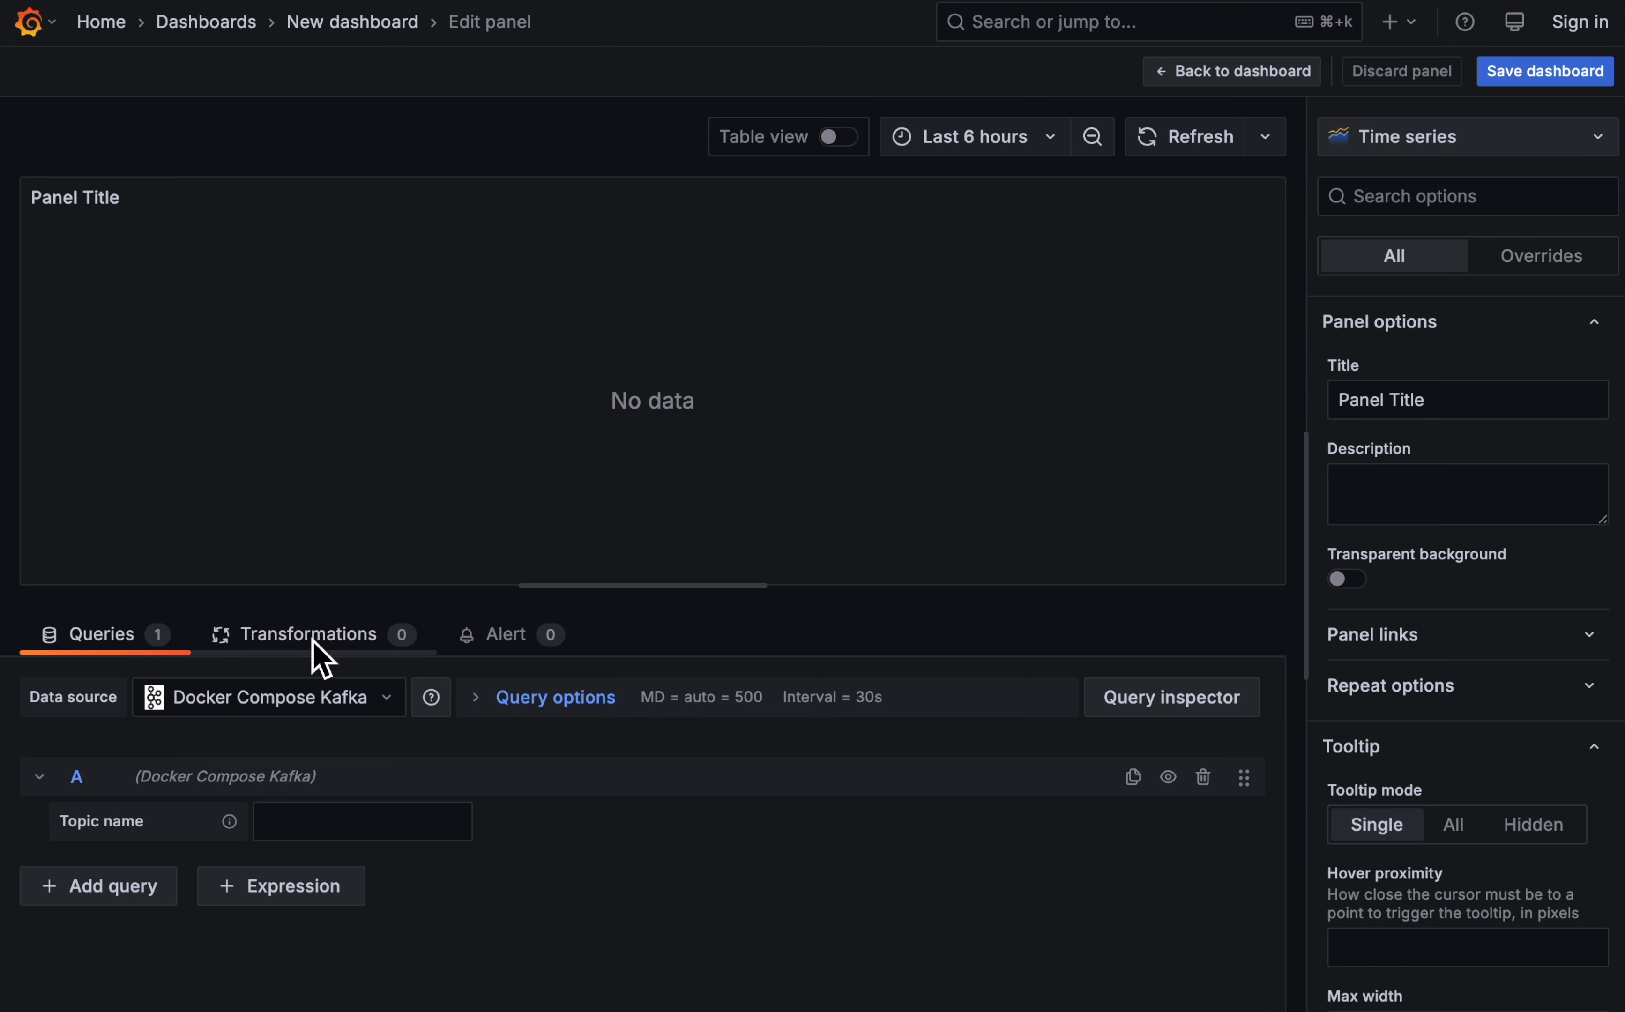
{"action": "left_click", "coordinate": [296, 682]}
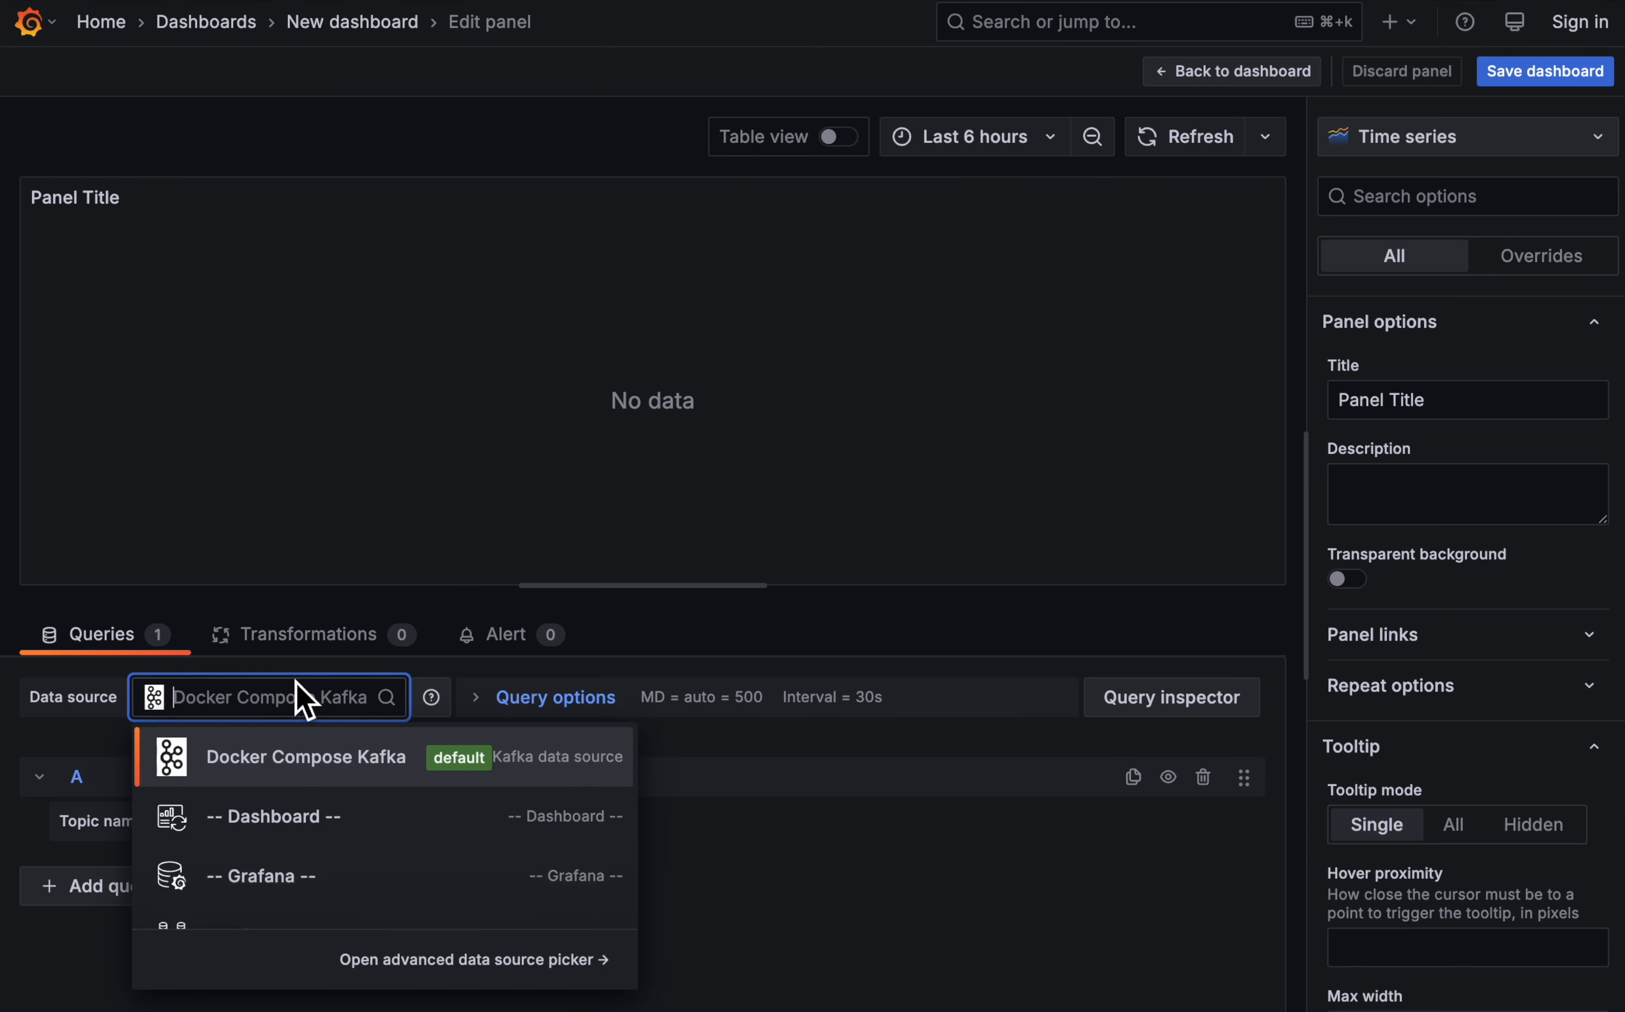
{"action": "left_click", "coordinate": [334, 820]}
{"action": "left_click", "coordinate": [208, 880]}
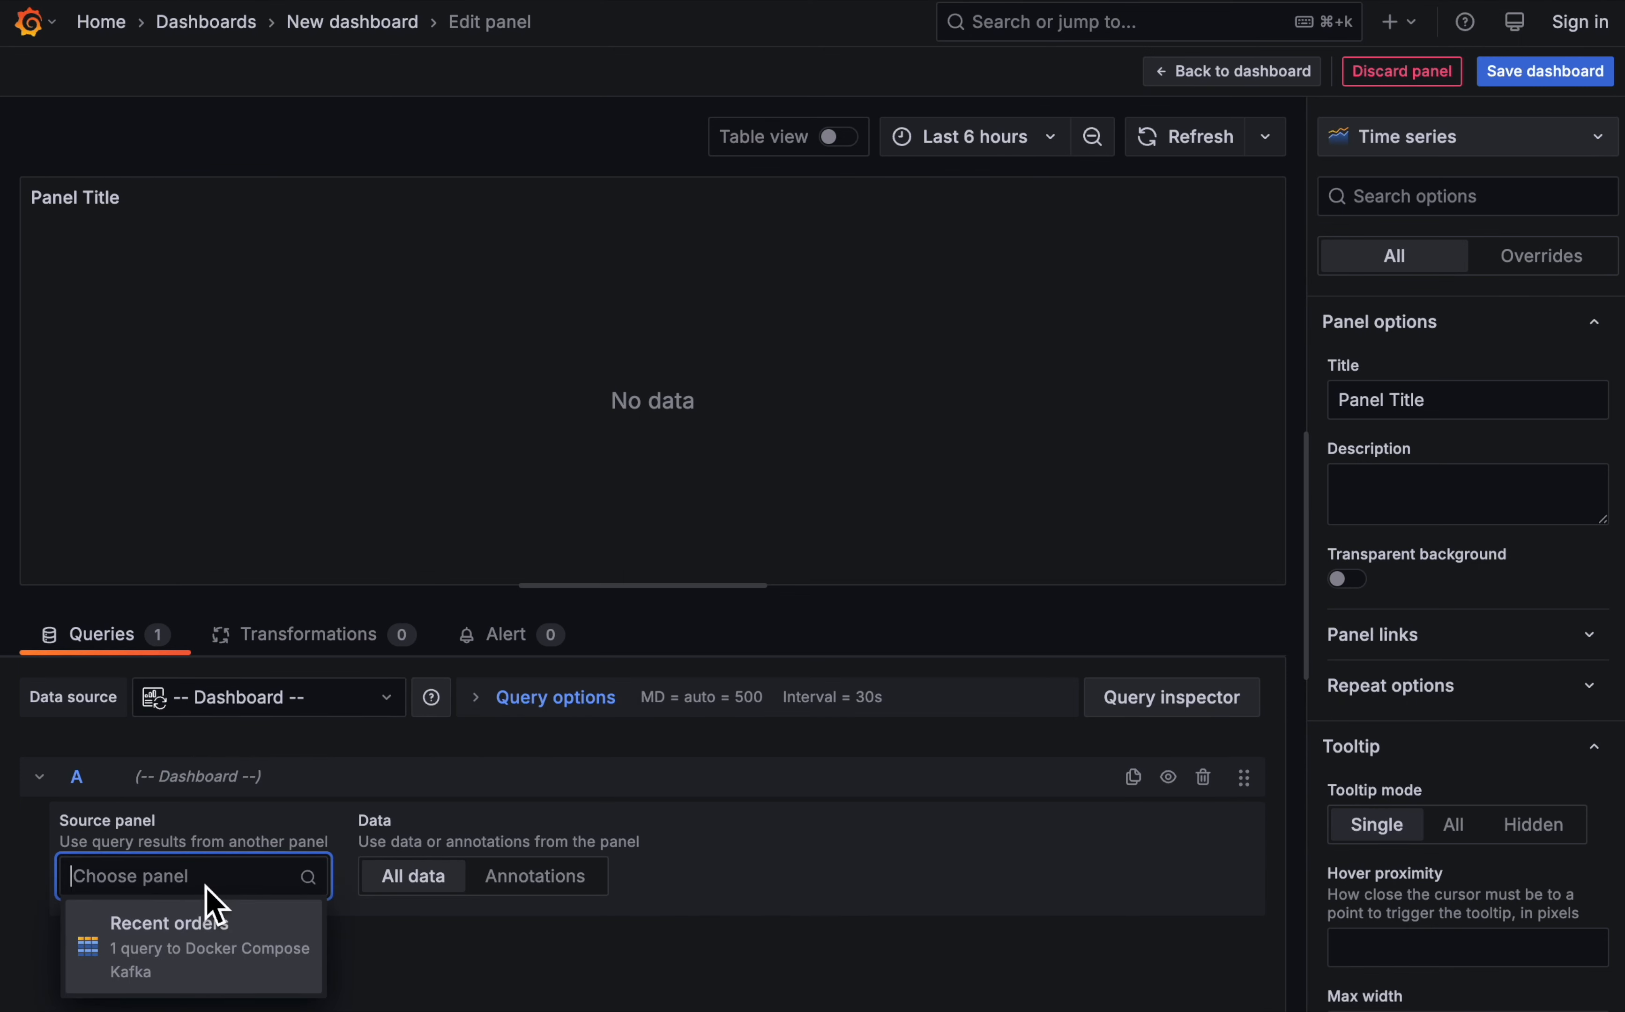
{"action": "left_click", "coordinate": [212, 951]}
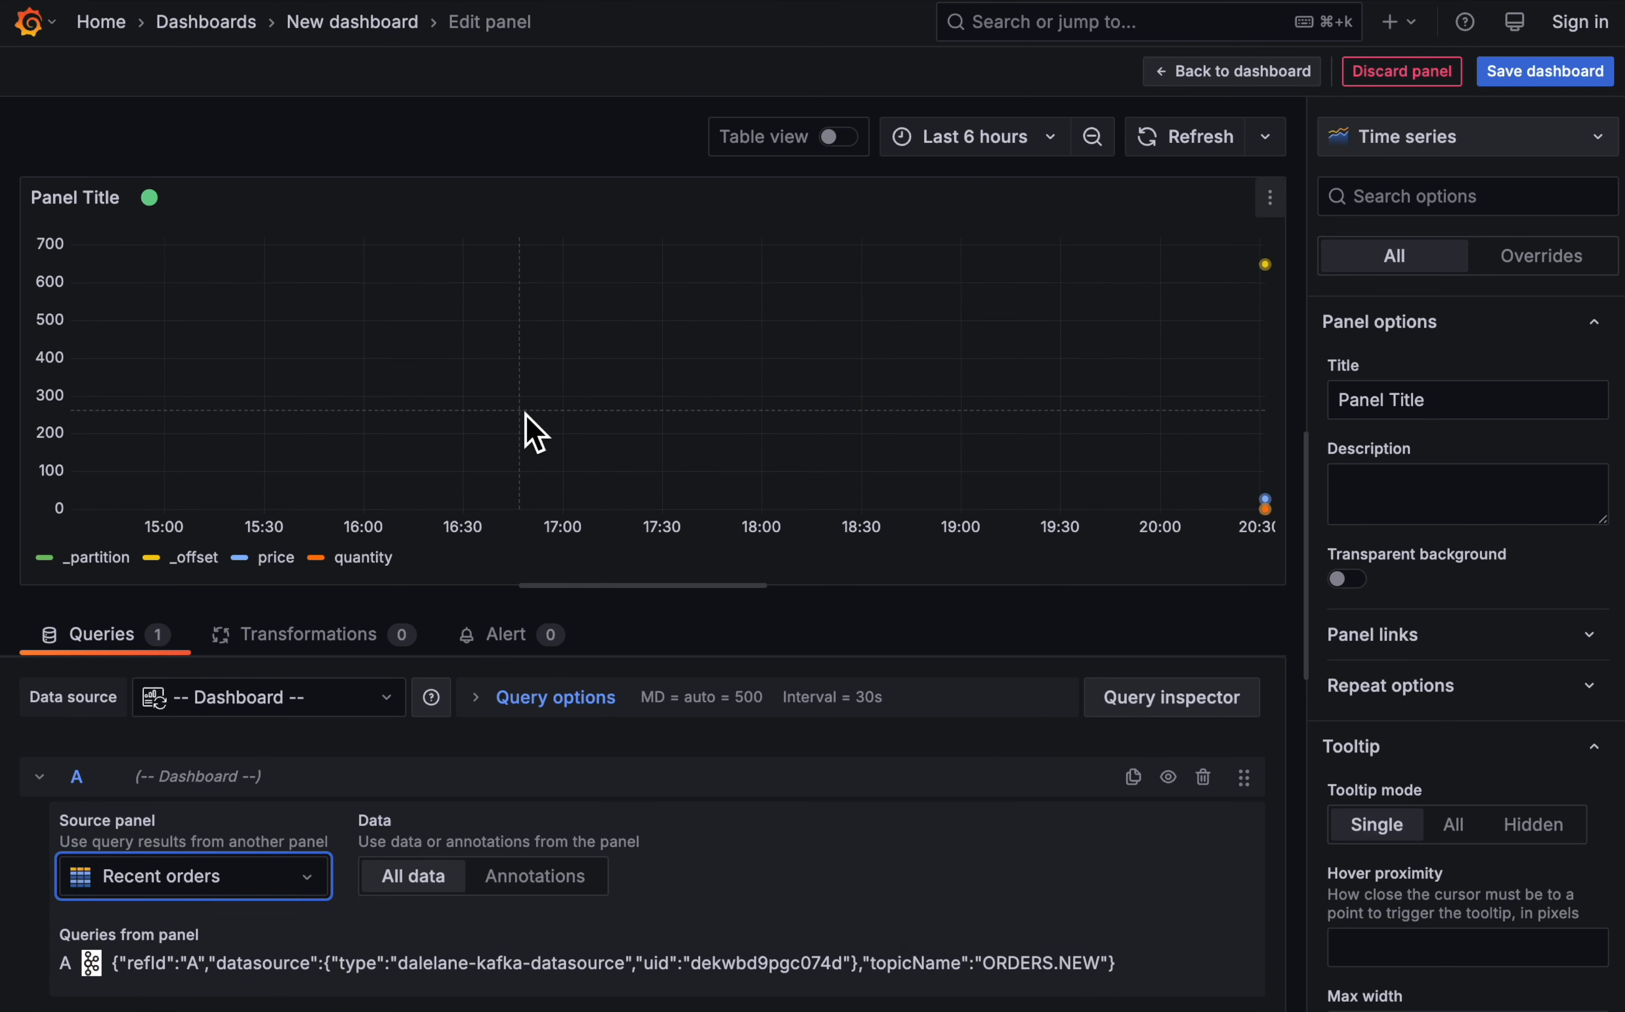
{"action": "left_click", "coordinate": [1452, 140]}
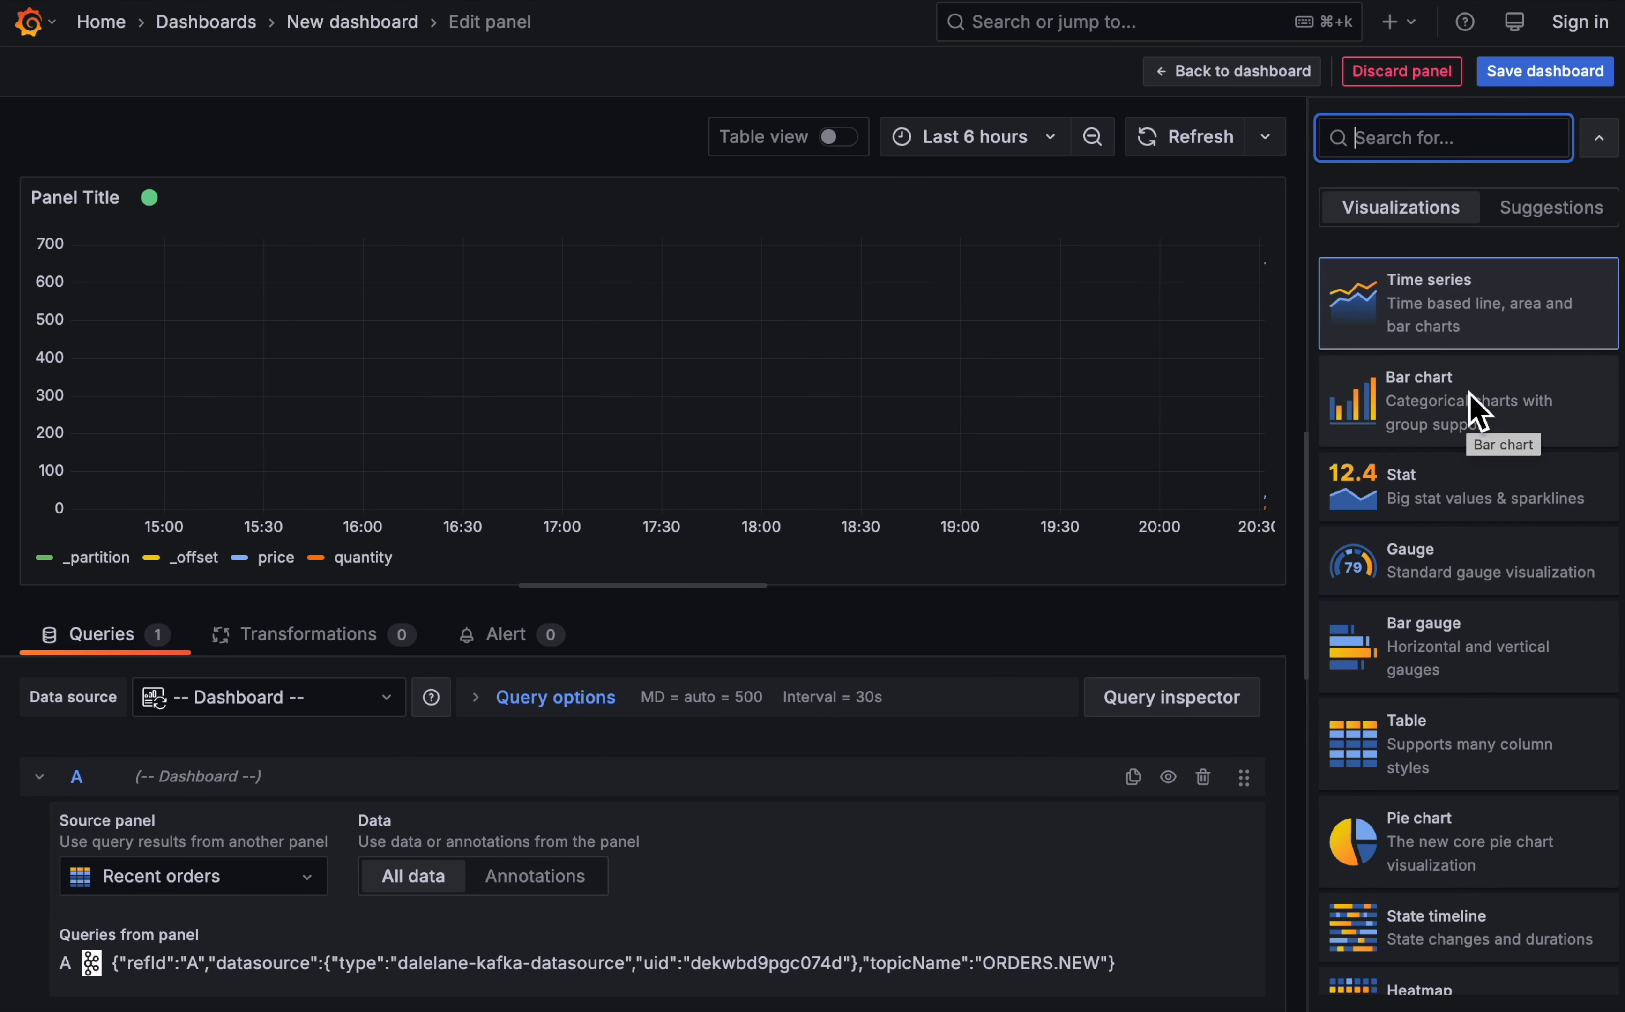
{"action": "left_click", "coordinate": [1475, 410]}
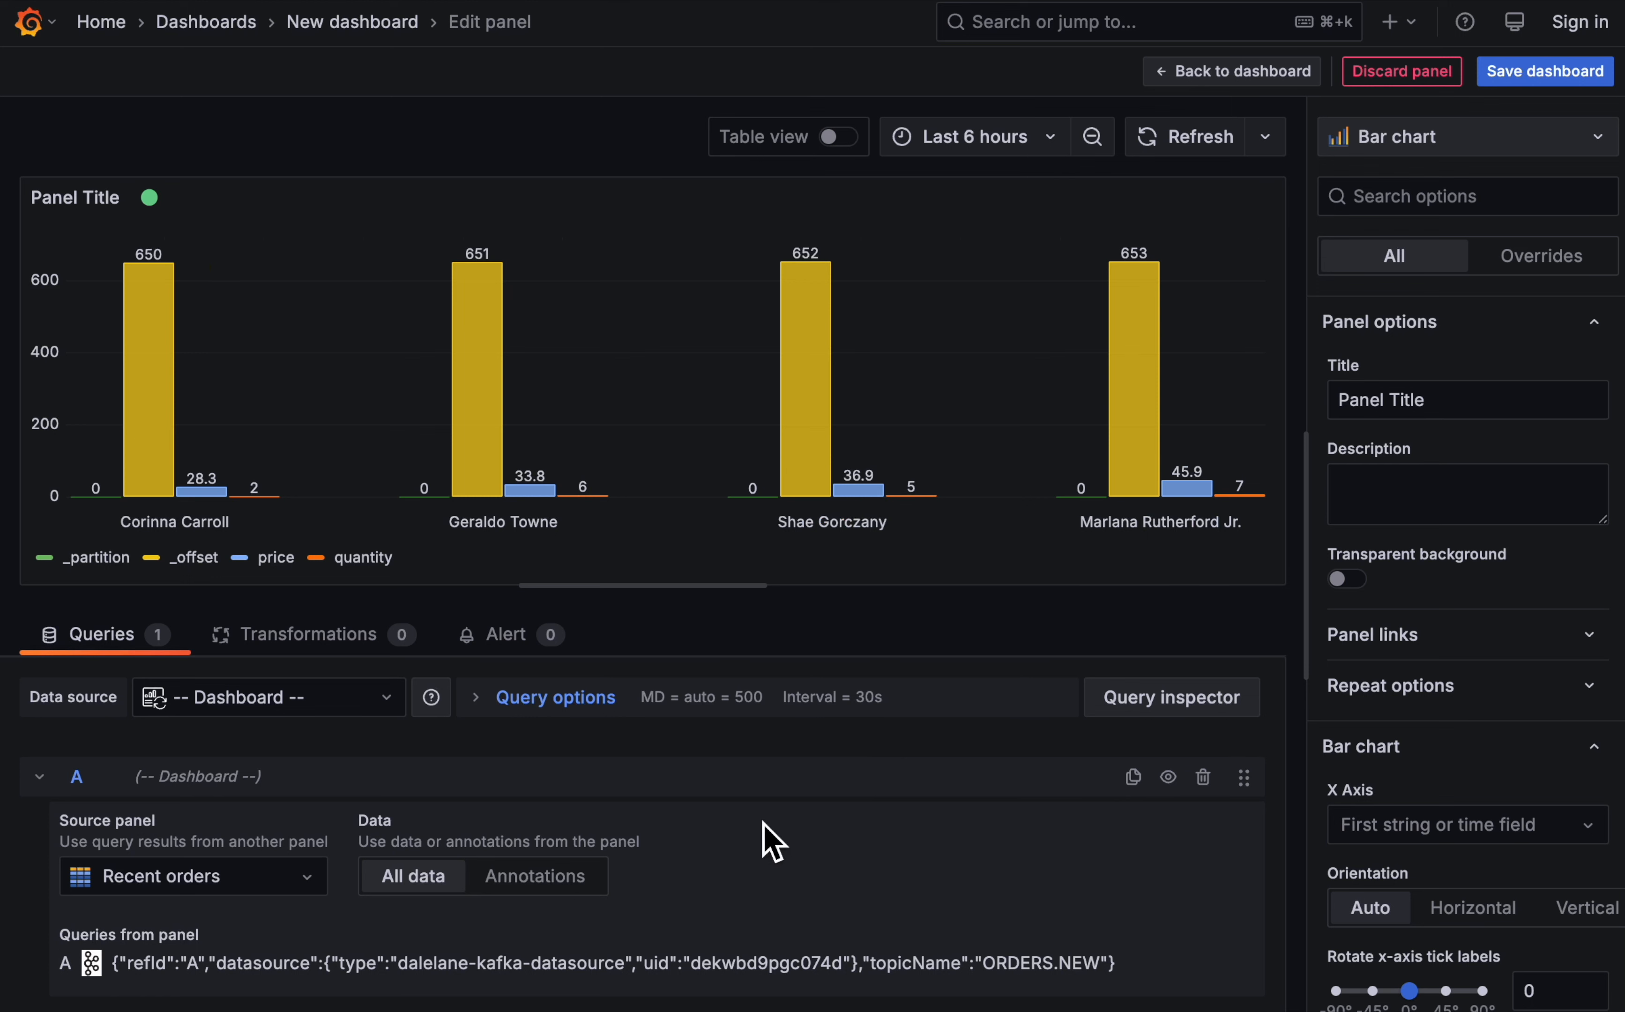
- Add a Filter fields by name transformation that keeps only the _eventtime and region fields
{"action": "left_click", "coordinate": [309, 636]}
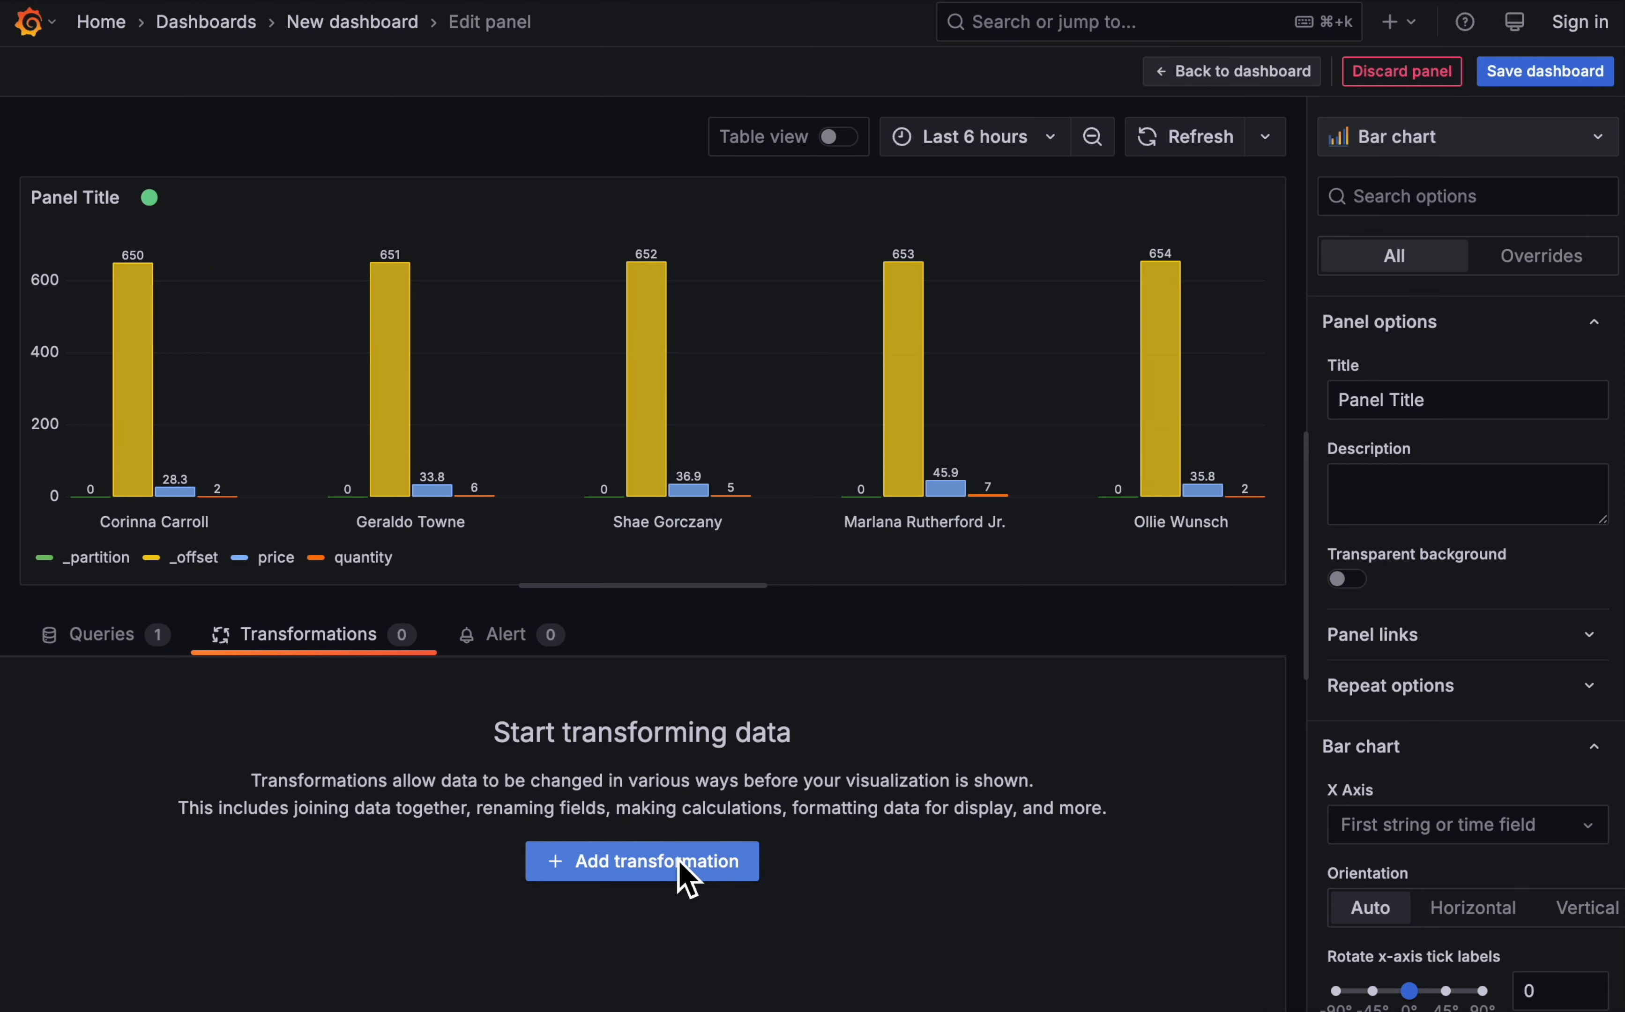
{"action": "left_click", "coordinate": [684, 877]}
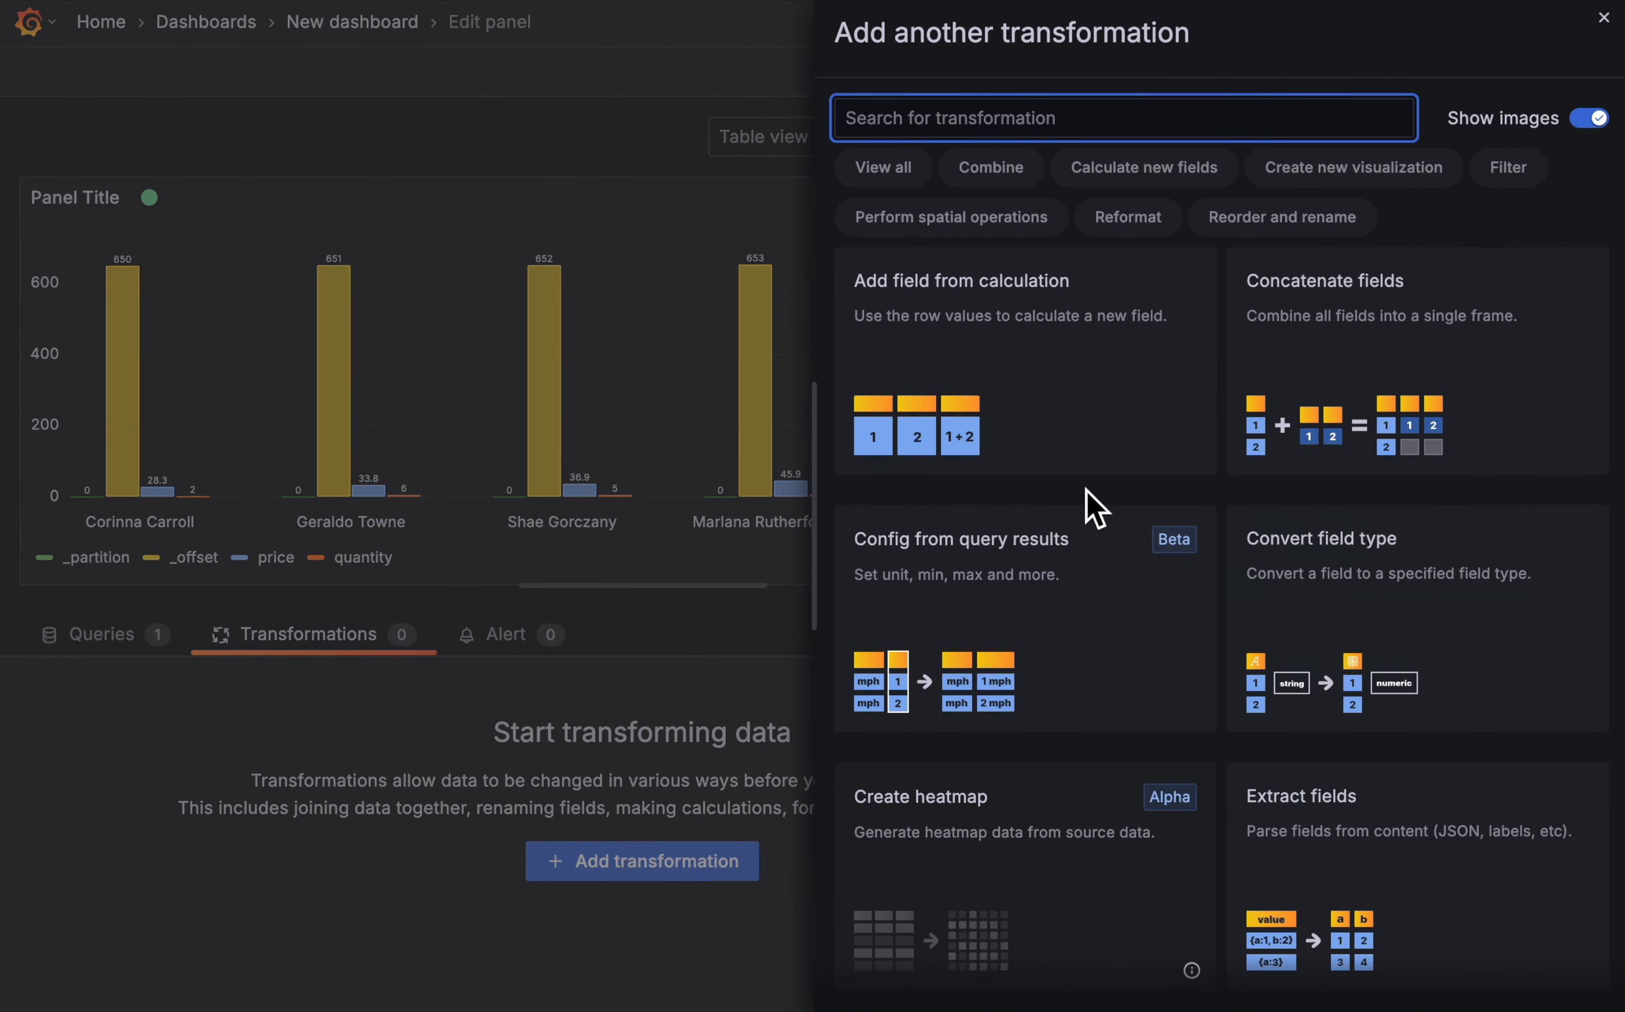
{"action": "scroll", "coordinate": [1306, 586], "scroll_direction": "down", "scroll_amount": 10}
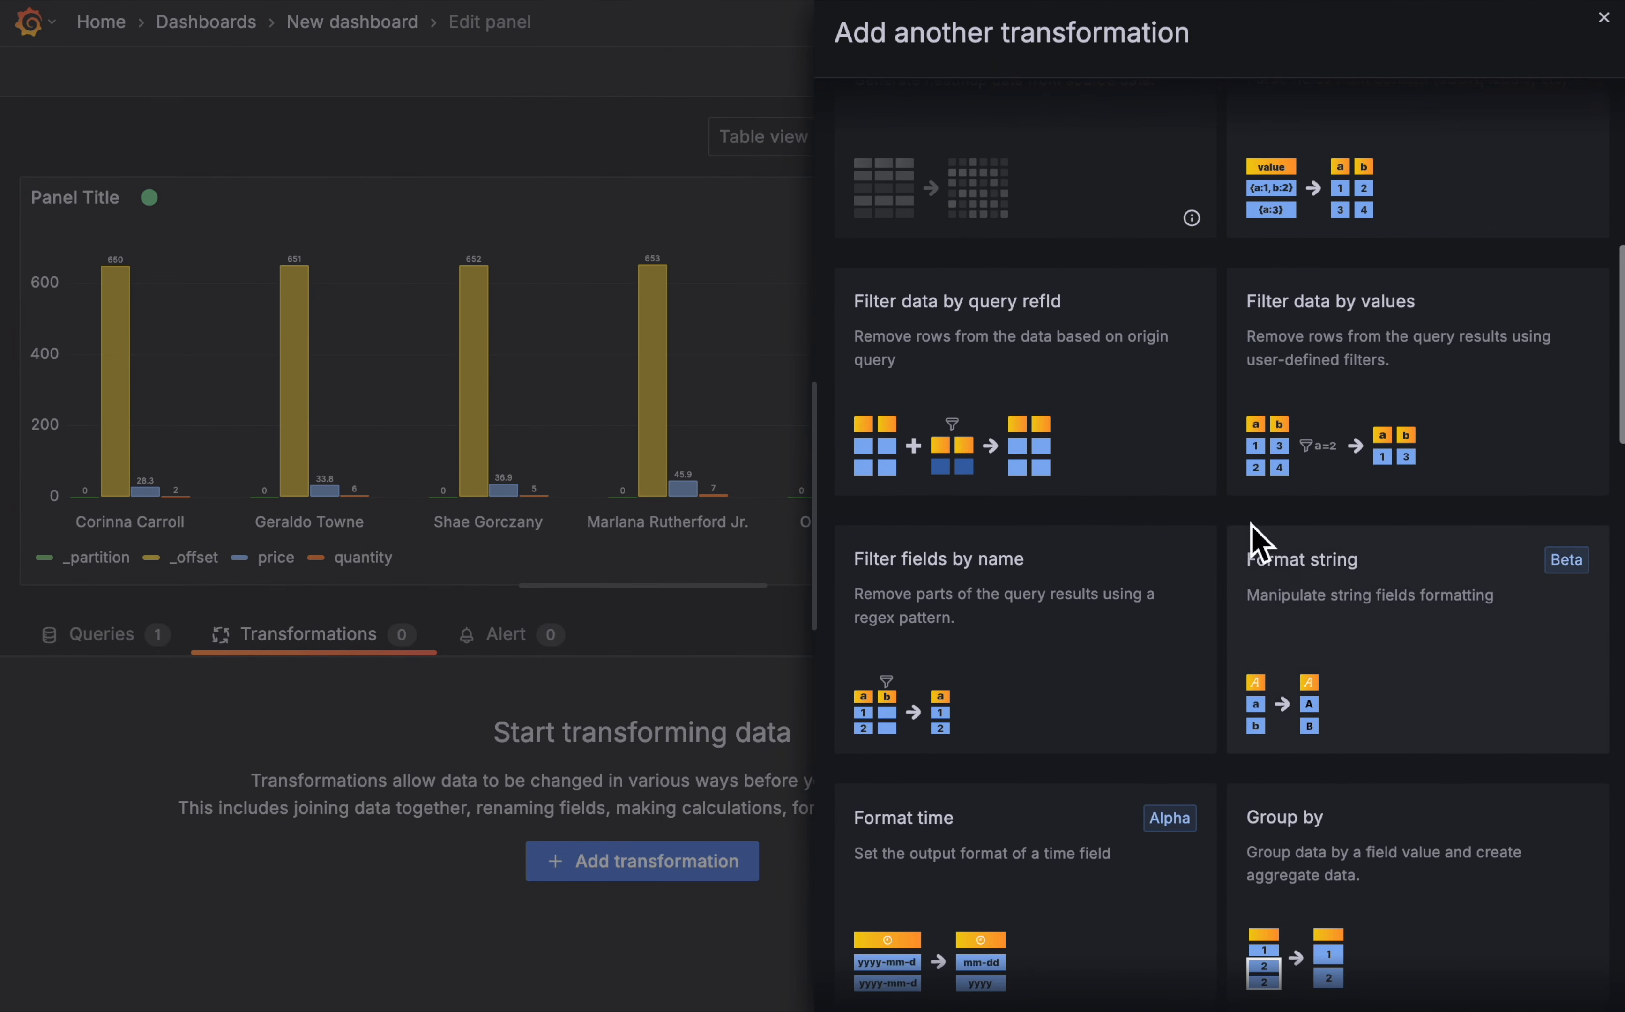
{"action": "left_click", "coordinate": [1034, 674]}
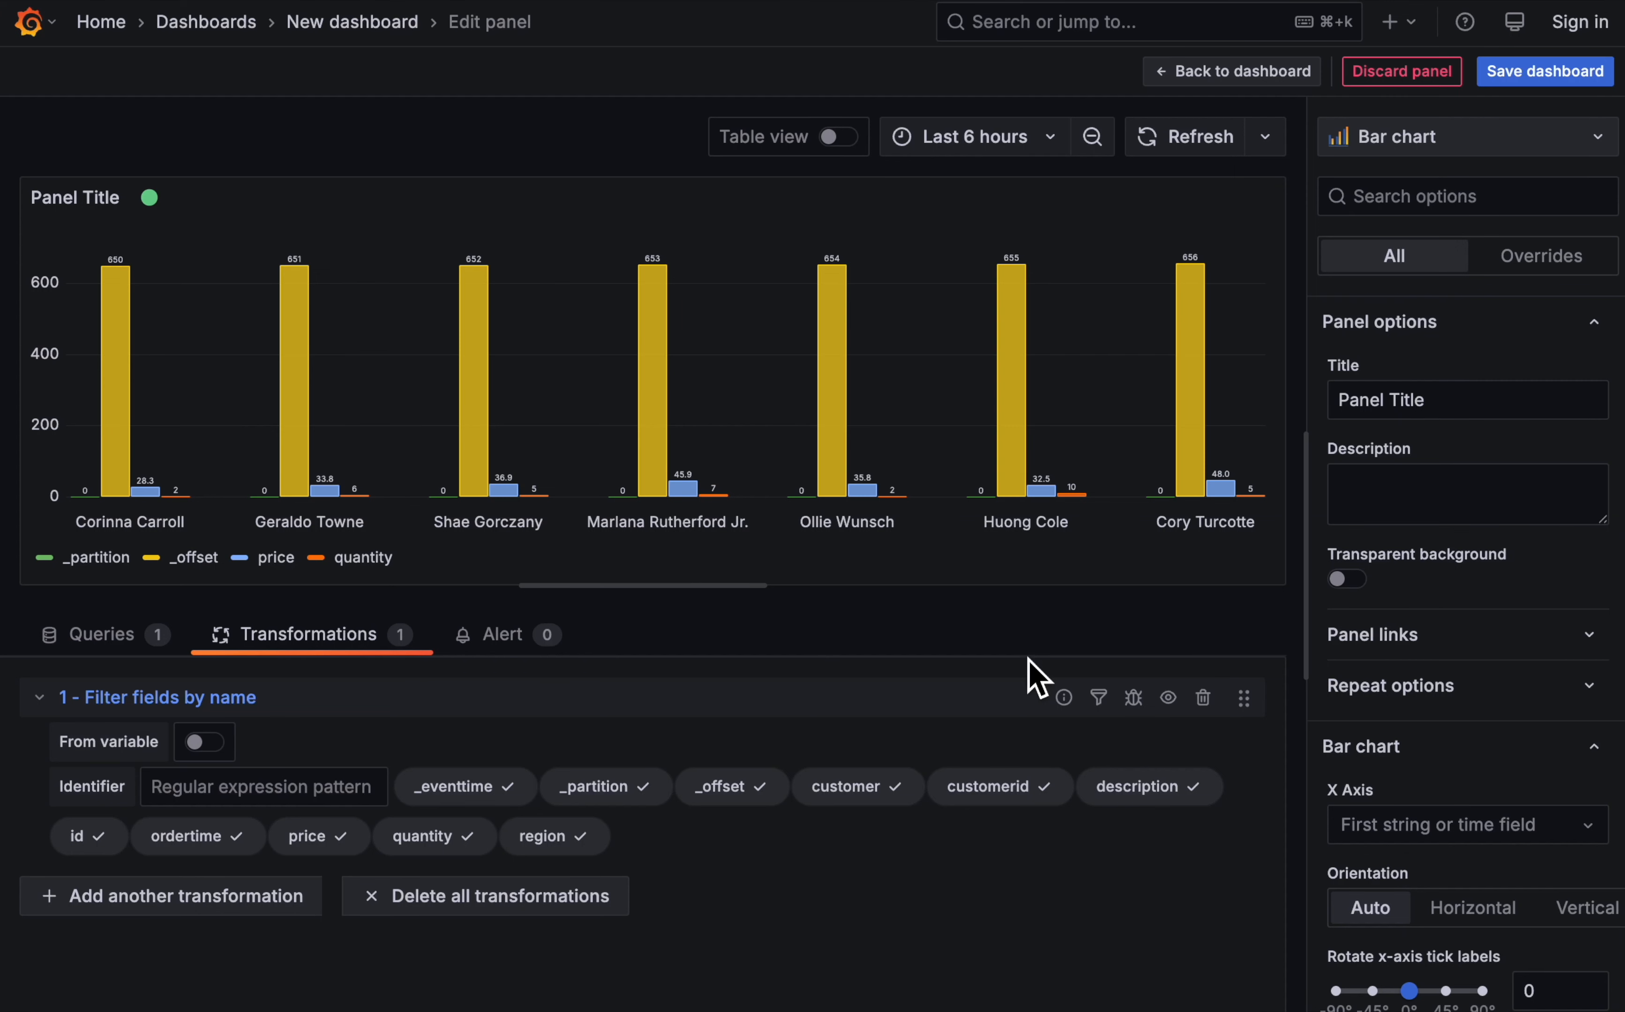
{"action": "left_click", "coordinate": [620, 793]}
{"action": "left_click", "coordinate": [737, 804]}
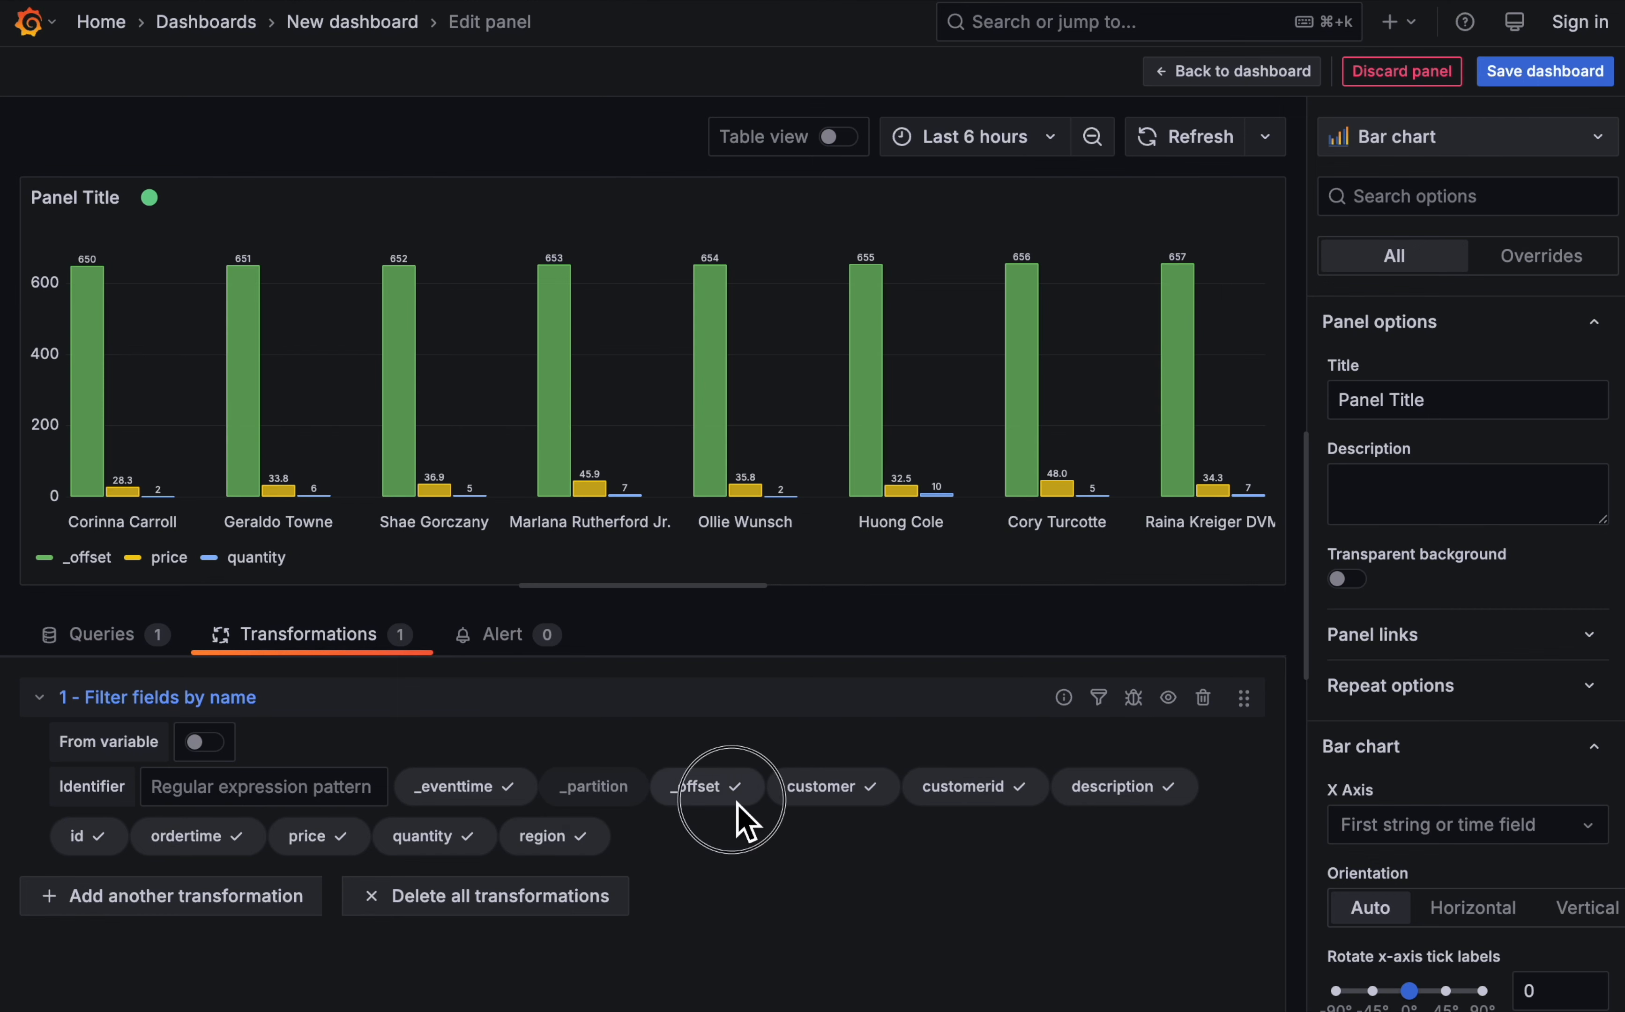
{"action": "left_click", "coordinate": [795, 798]}
{"action": "left_click", "coordinate": [951, 794]}
{"action": "left_click", "coordinate": [1044, 793]}
{"action": "left_click", "coordinate": [1151, 796]}
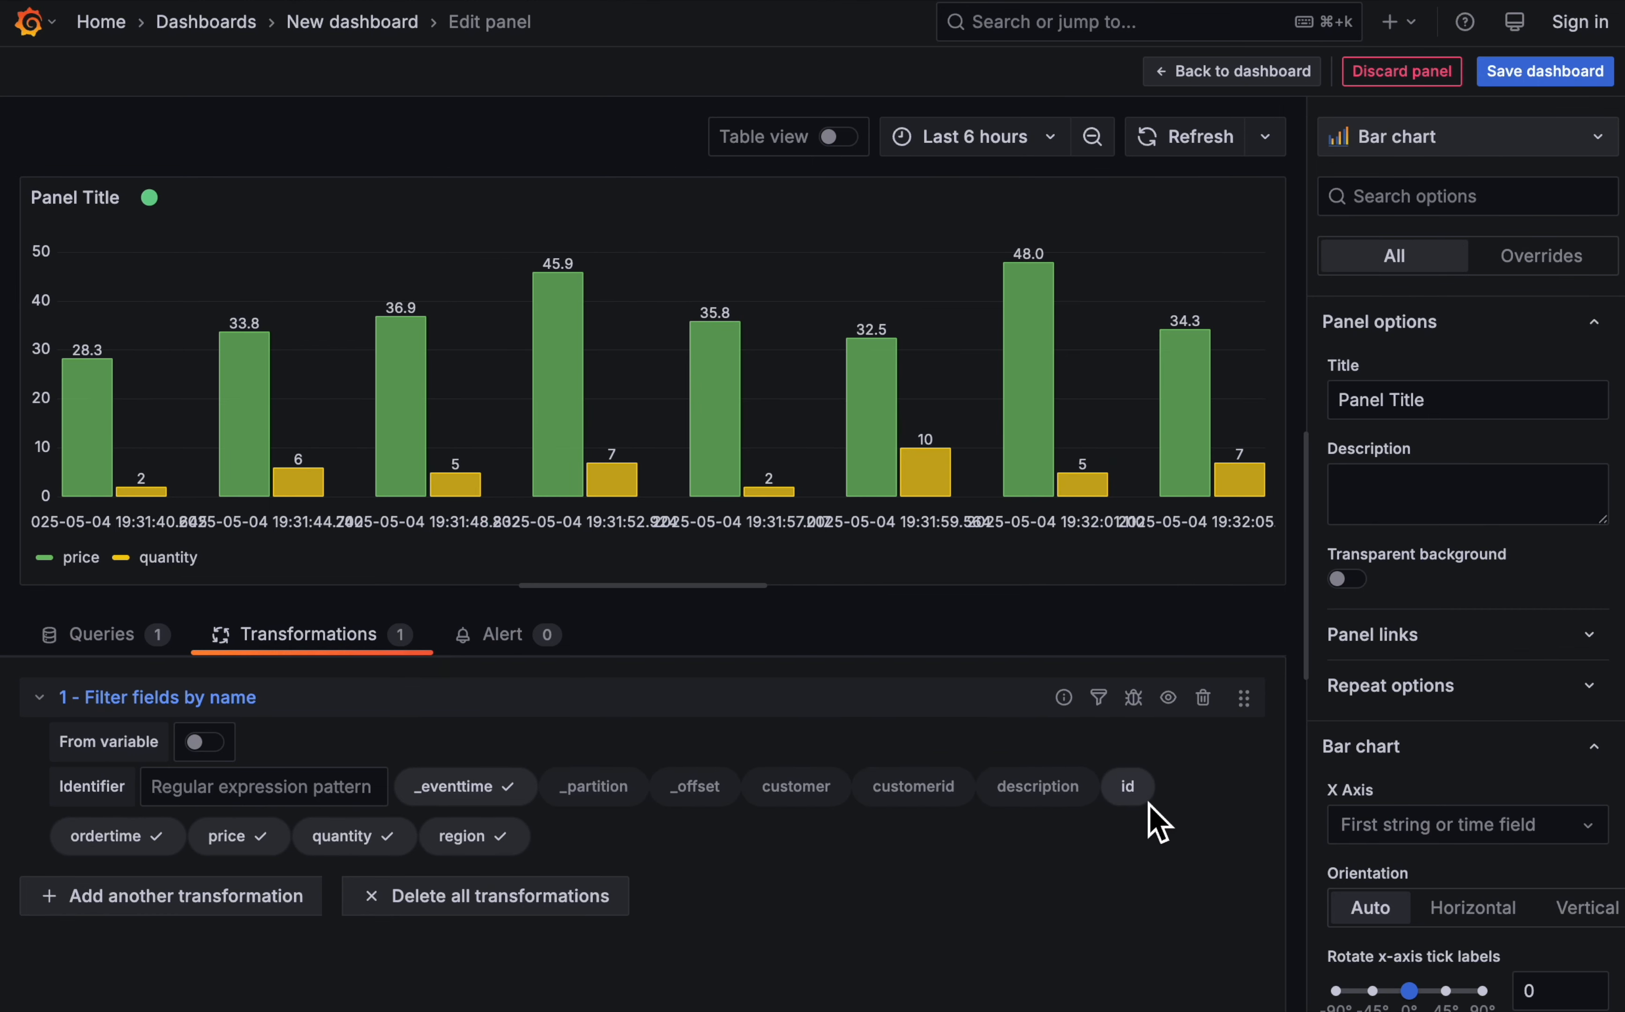
{"action": "left_click", "coordinate": [128, 844]}
{"action": "left_click", "coordinate": [224, 840]}
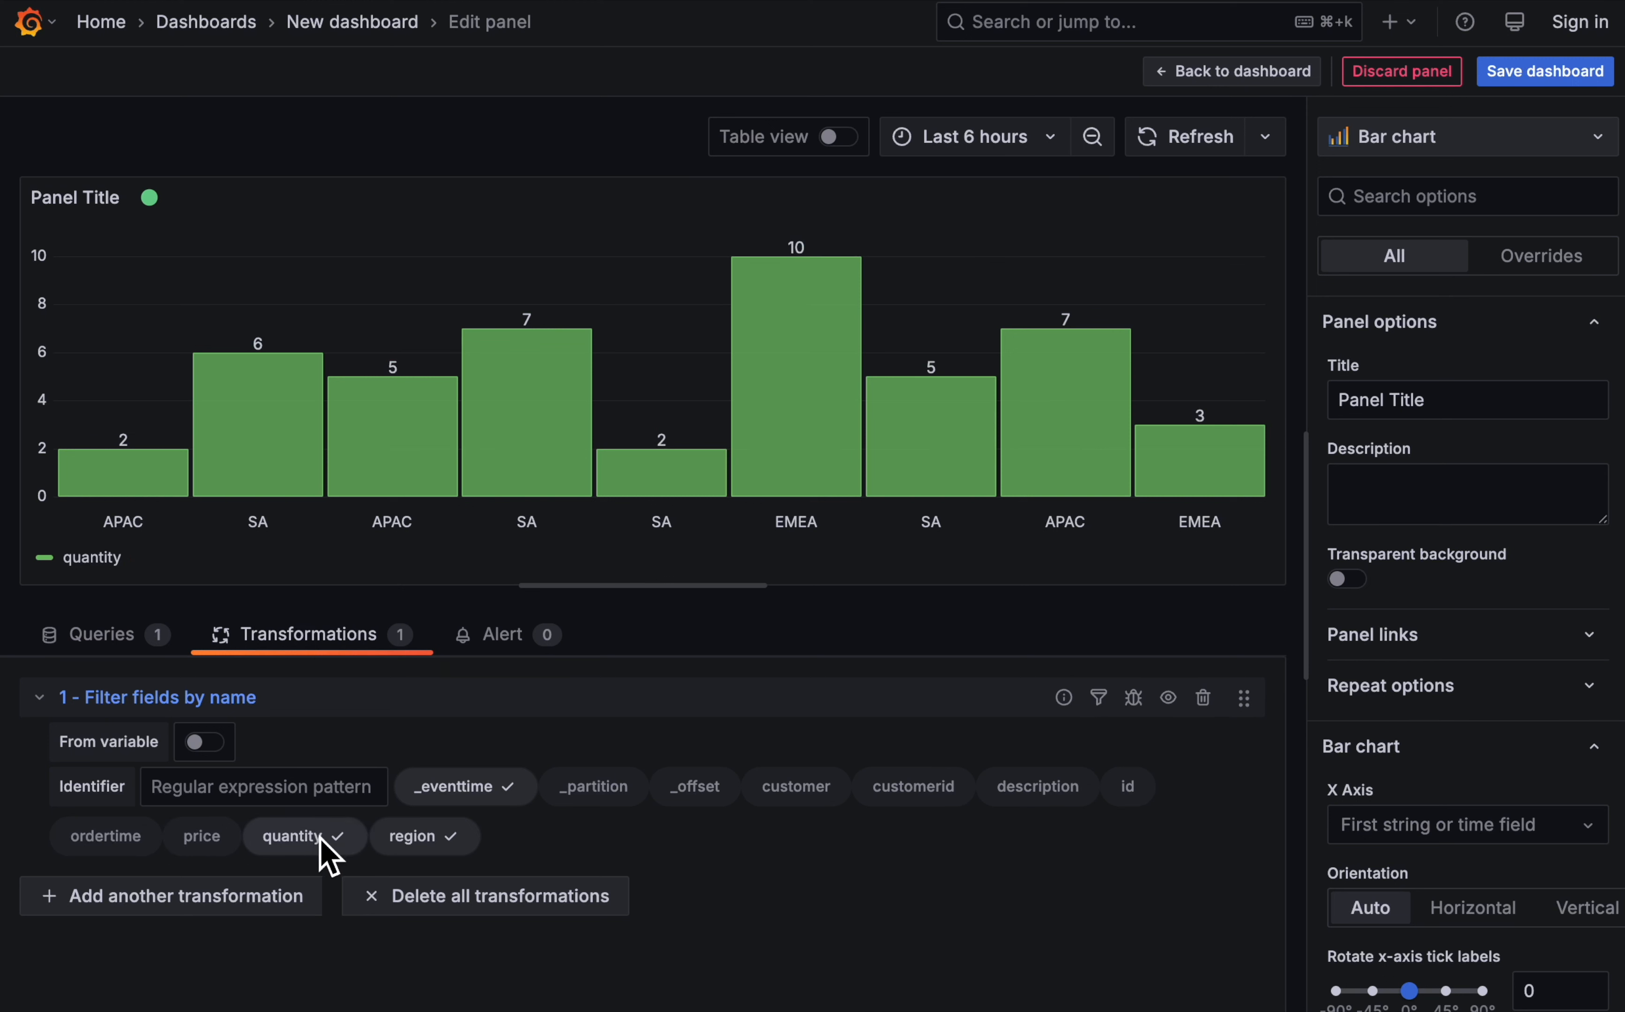
{"action": "left_click", "coordinate": [319, 845]}
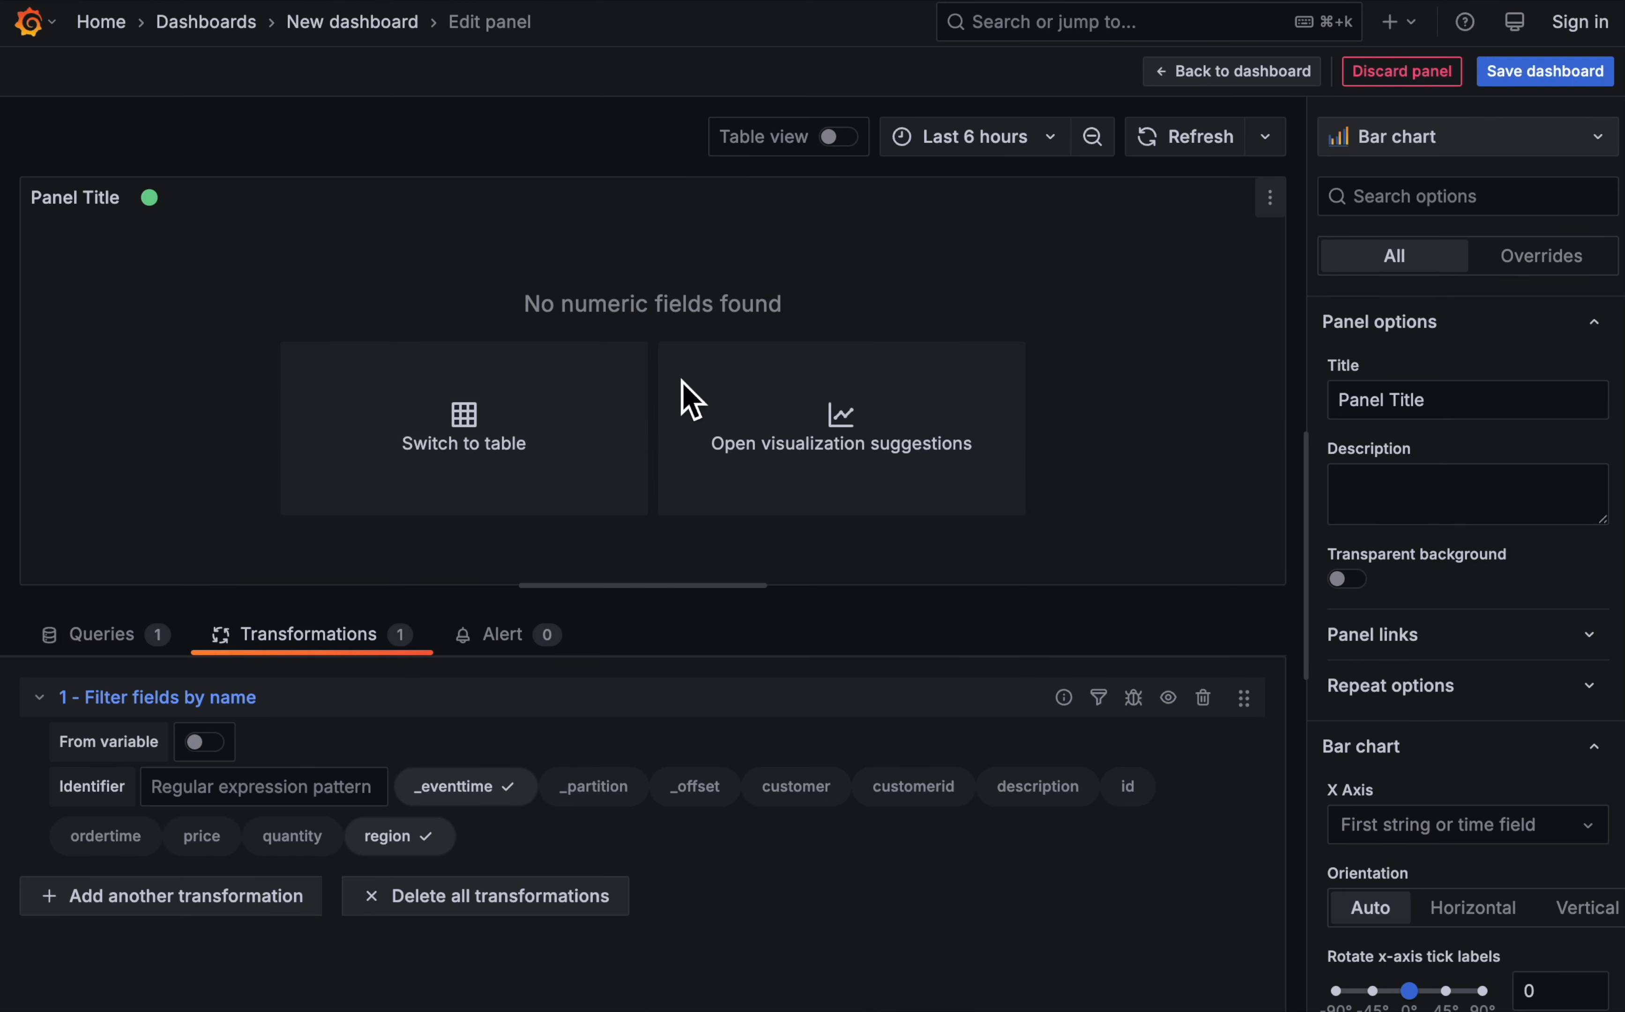
- Add a Group by transformation that groups by region and calculates the Count of _eventtime
{"action": "left_click", "coordinate": [157, 899]}
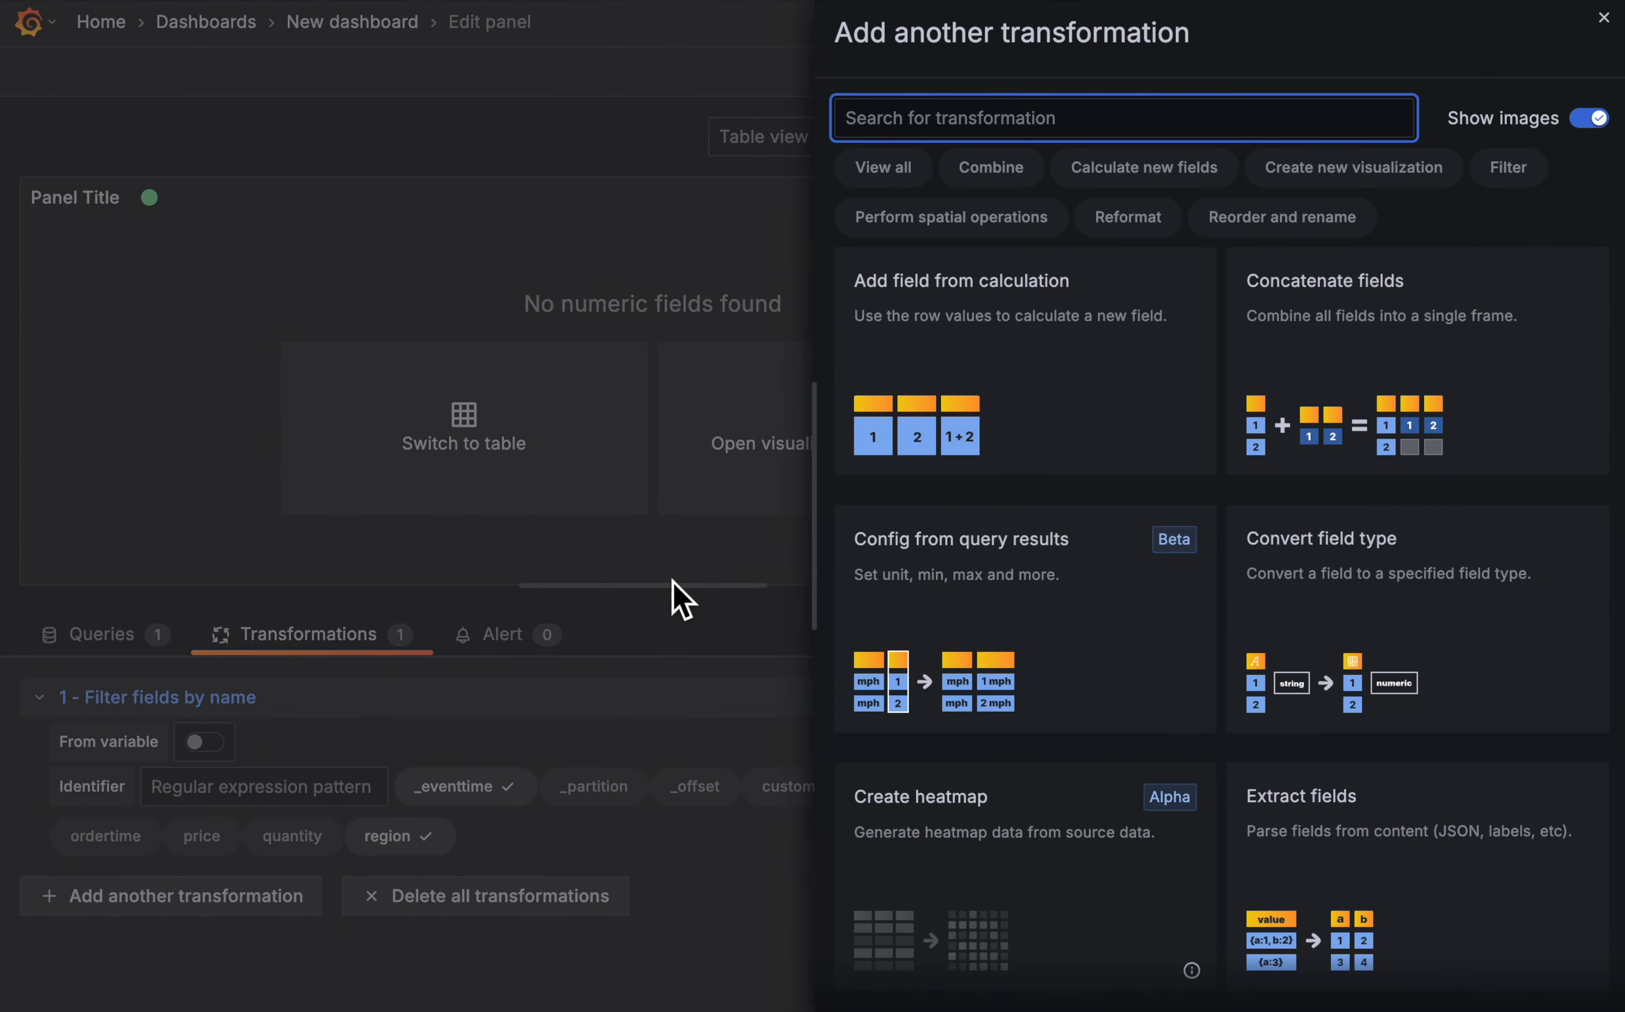
{"action": "scroll", "coordinate": [1259, 624], "scroll_direction": "down", "scroll_amount": 10}
{"action": "scroll", "coordinate": [1259, 624], "scroll_direction": "down", "scroll_amount": 4}
{"action": "left_click", "coordinate": [1440, 555]}
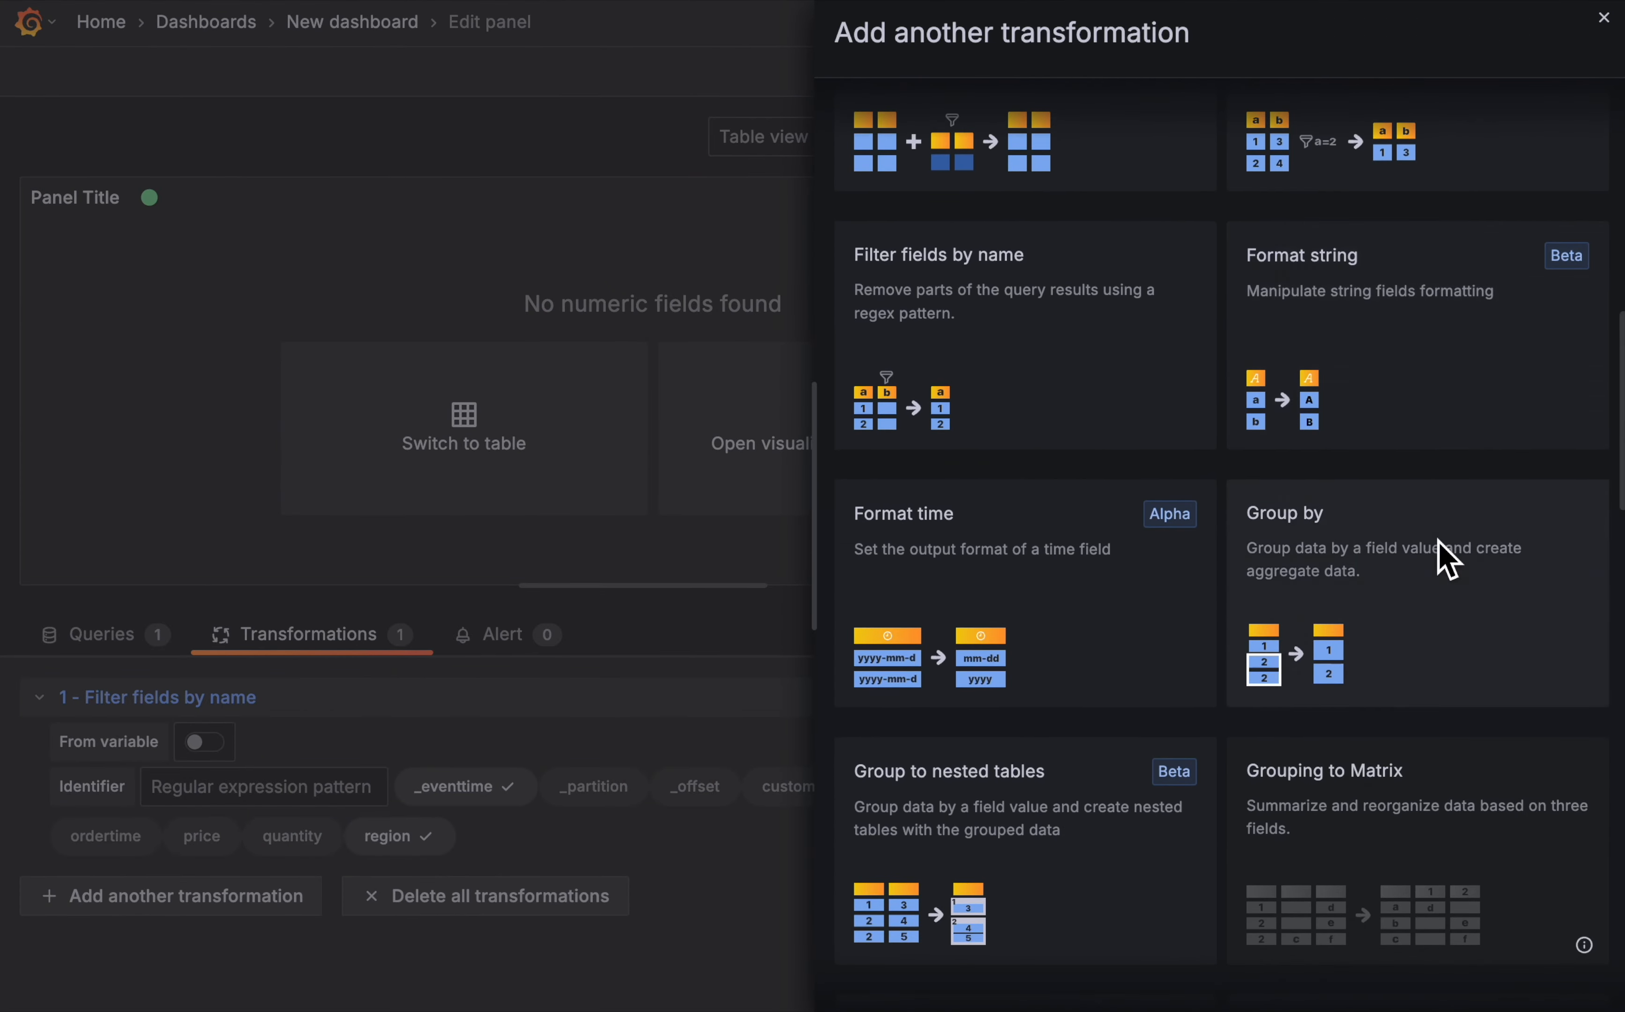
{"action": "left_click", "coordinate": [532, 860]}
{"action": "left_click", "coordinate": [517, 950]}
{"action": "left_click", "coordinate": [770, 857]}
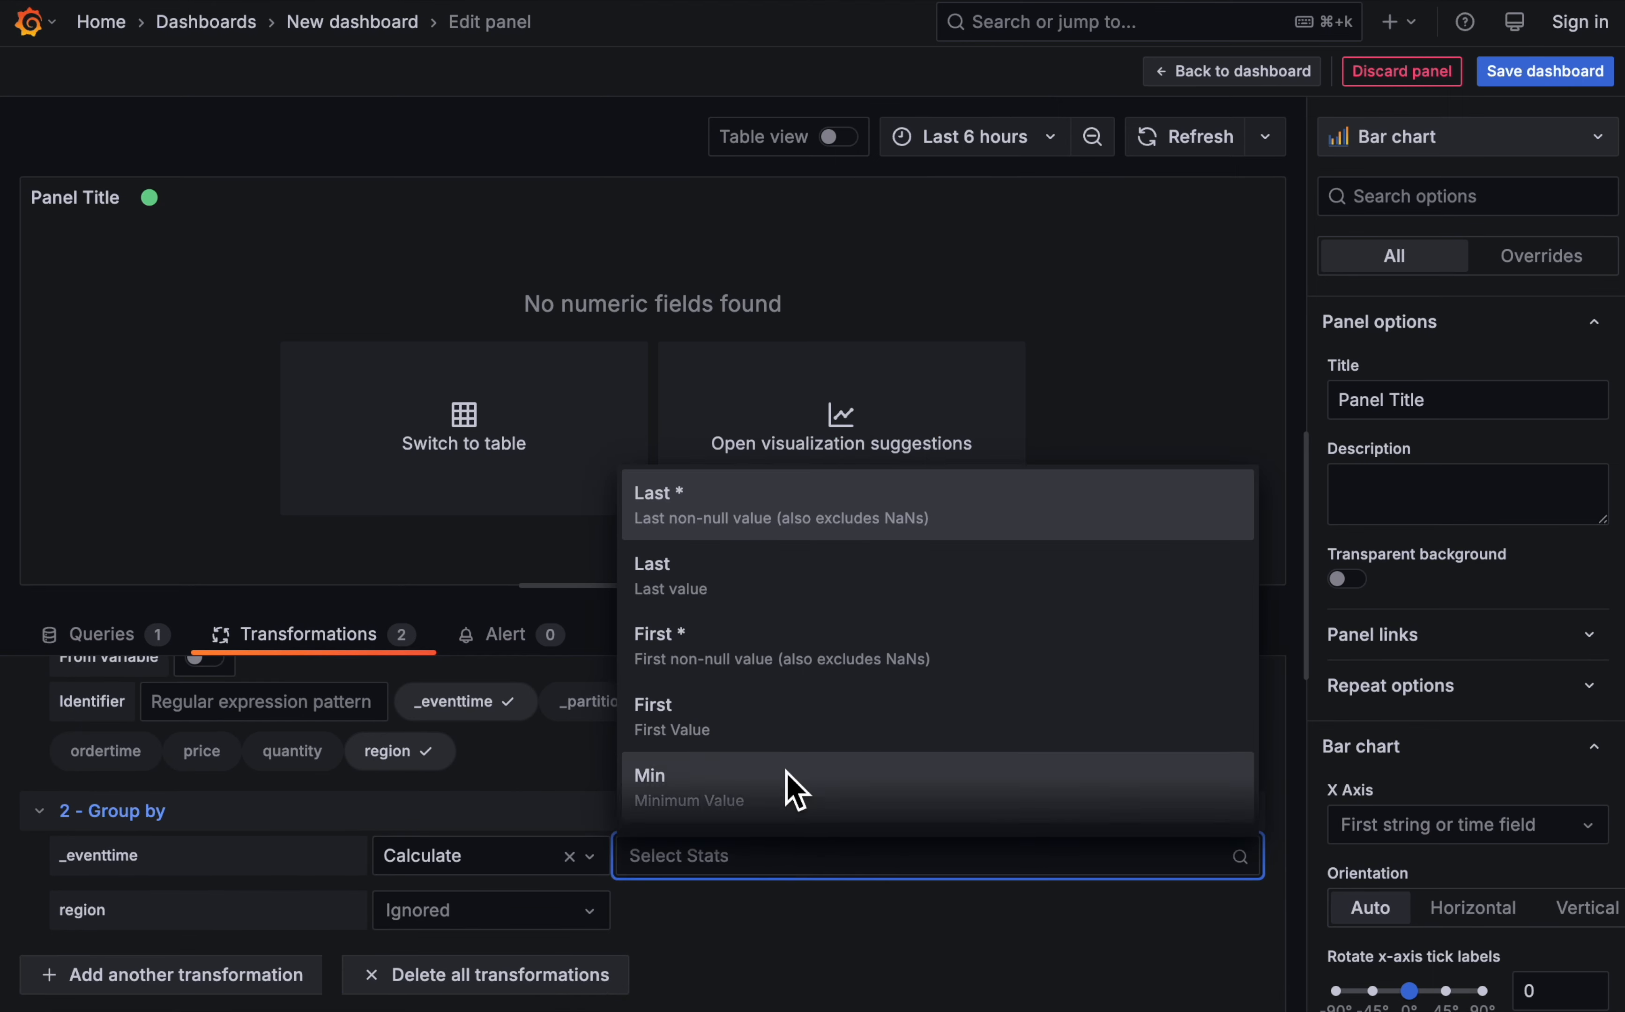
{"action": "scroll", "coordinate": [803, 740], "scroll_direction": "down", "scroll_amount": 5}
{"action": "scroll", "coordinate": [807, 742], "scroll_direction": "down", "scroll_amount": 3}
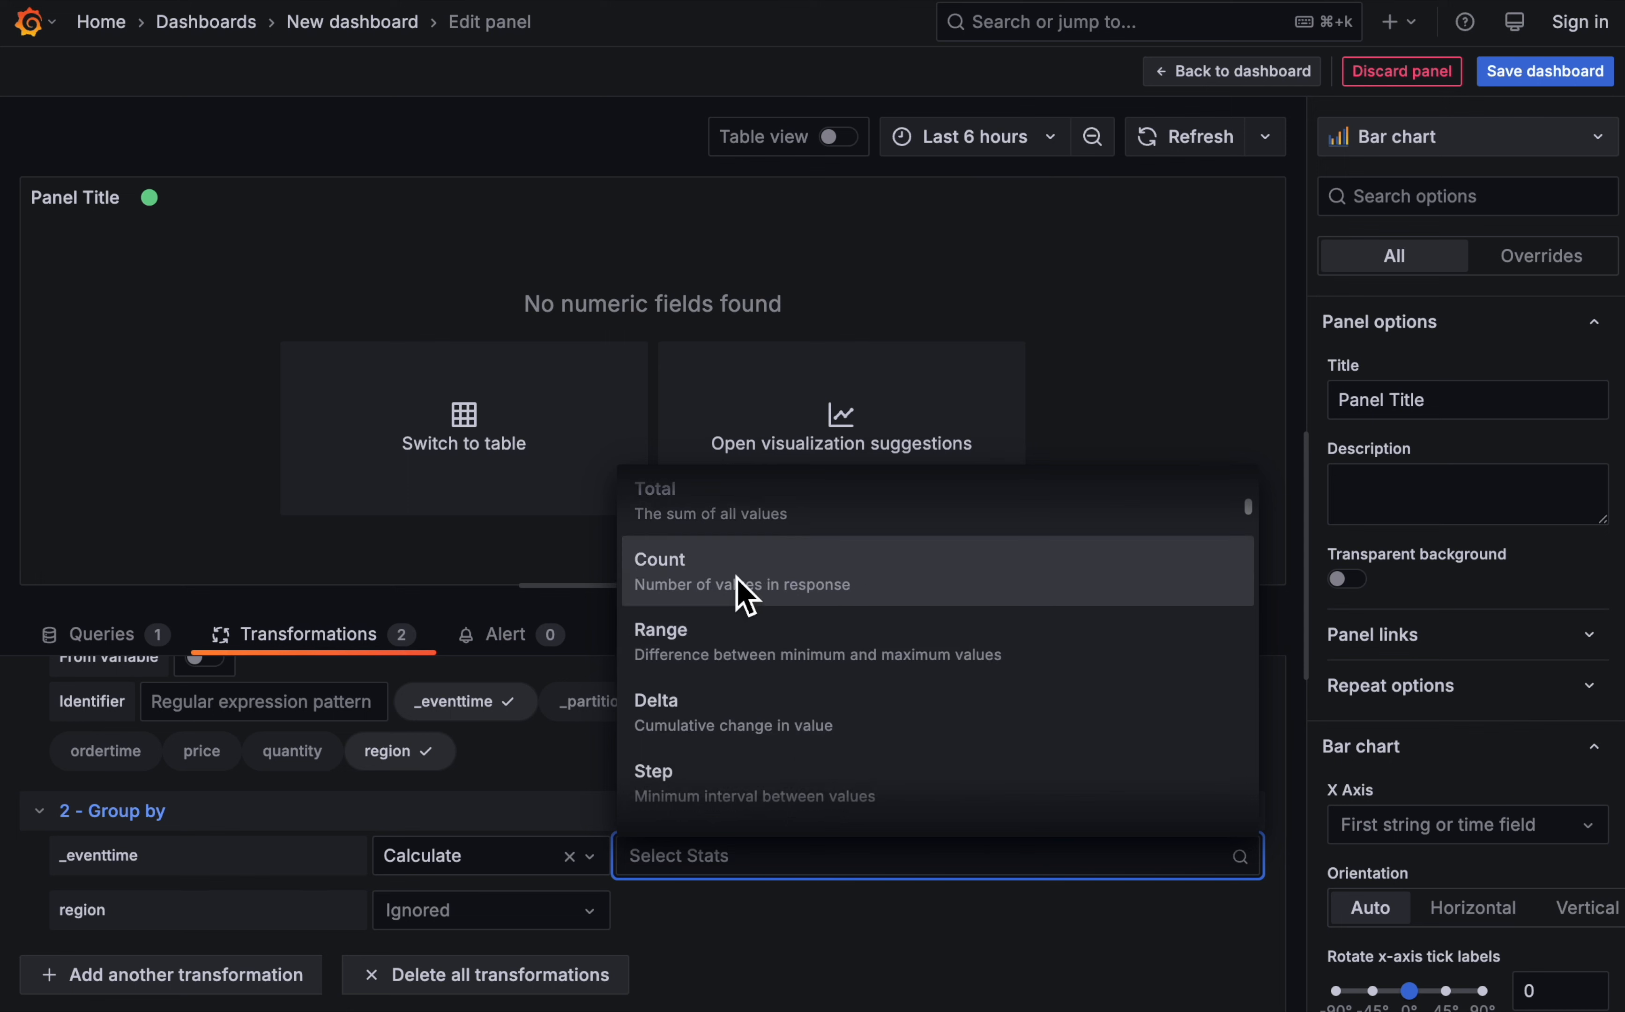
{"action": "left_click", "coordinate": [742, 592]}
{"action": "left_click", "coordinate": [537, 922]}
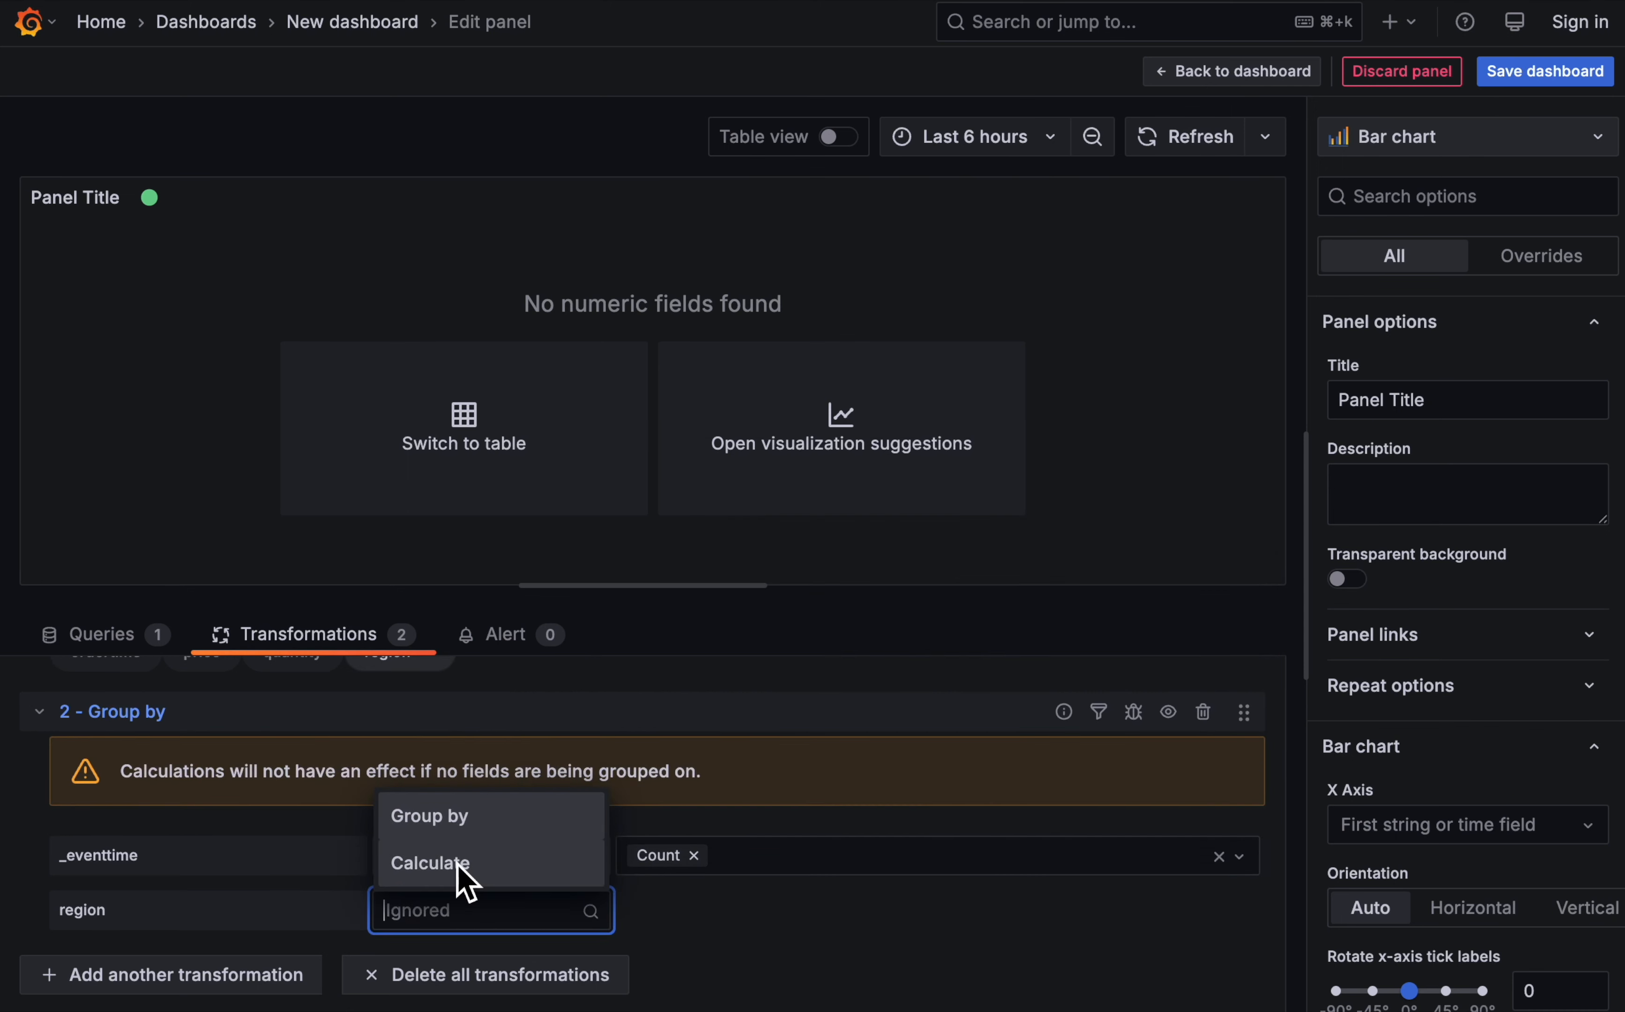
{"action": "left_click", "coordinate": [454, 820]}
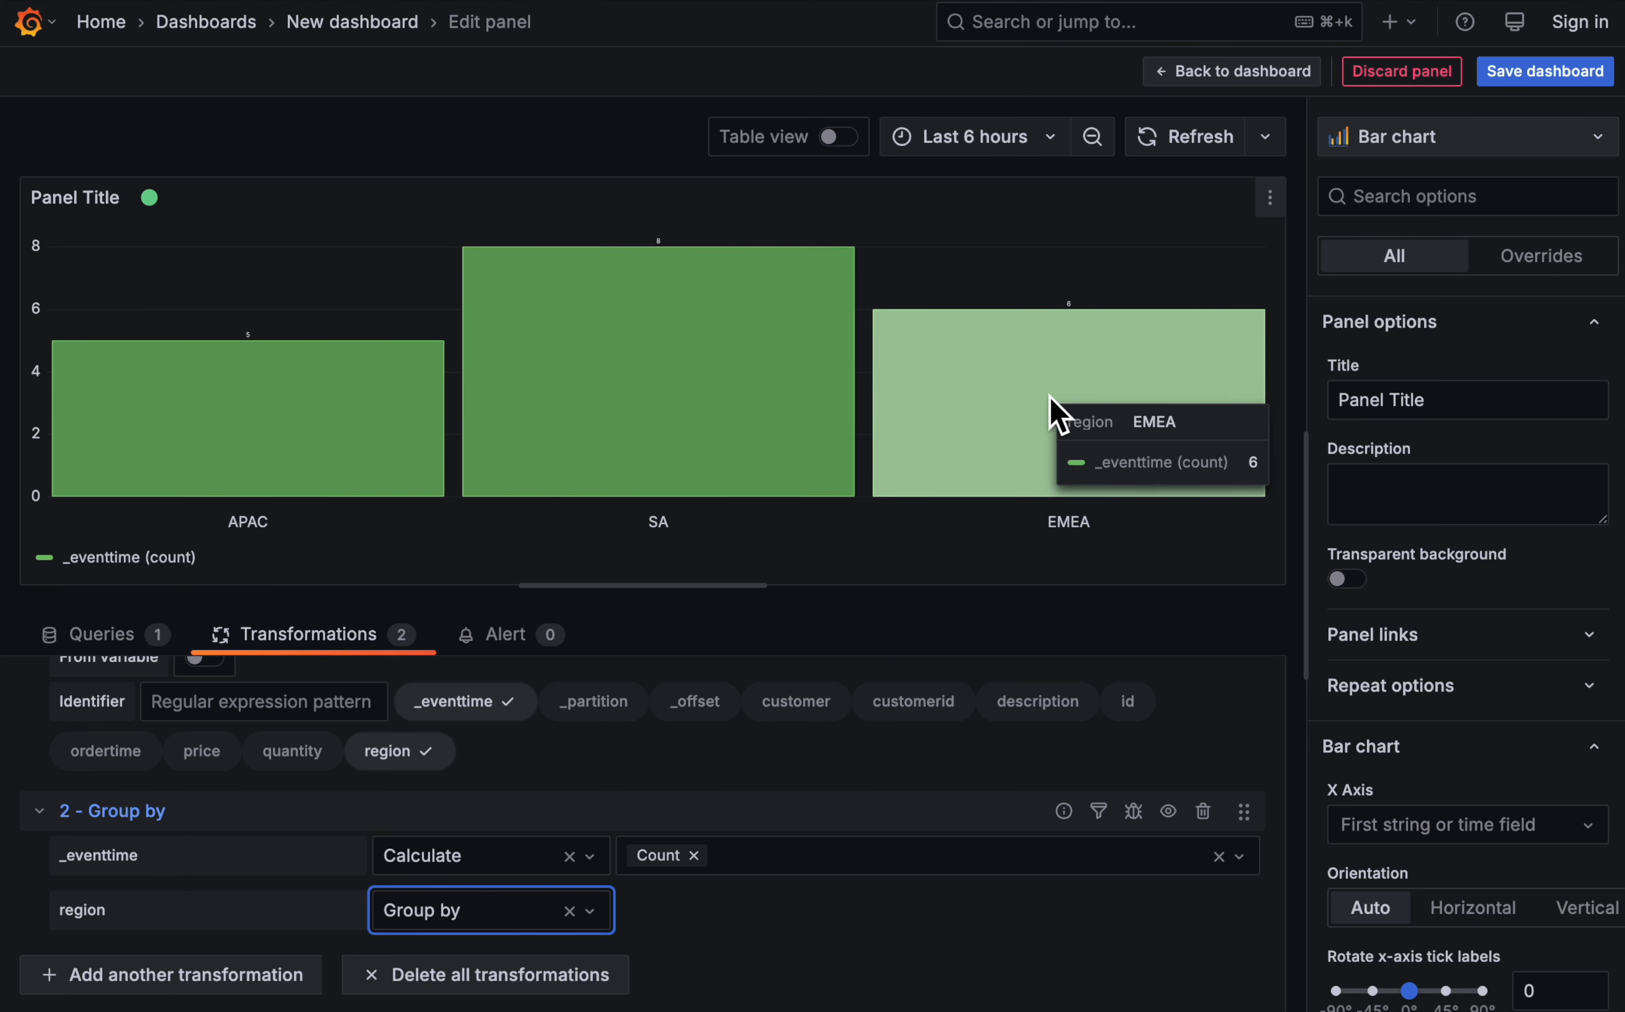
{"action": "left_click", "coordinate": [903, 944]}
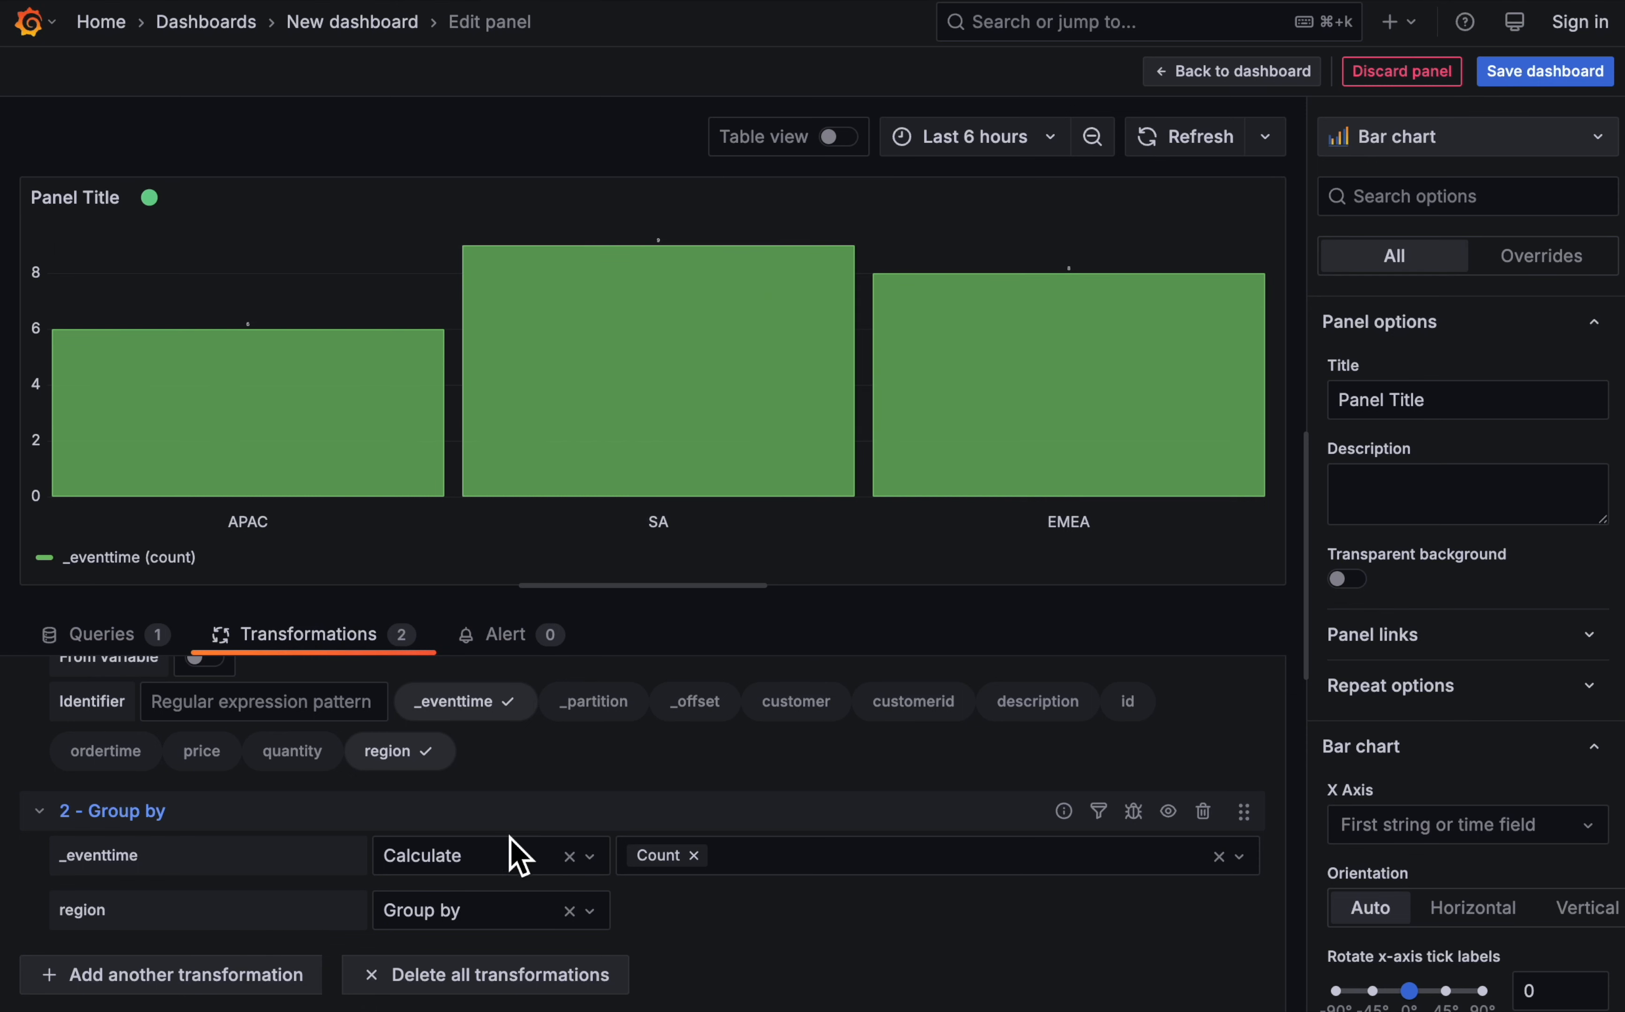
- Add an Organize fields by name transformation that renames _eventtime (count) to Number of orders
{"action": "left_click", "coordinate": [212, 981]}
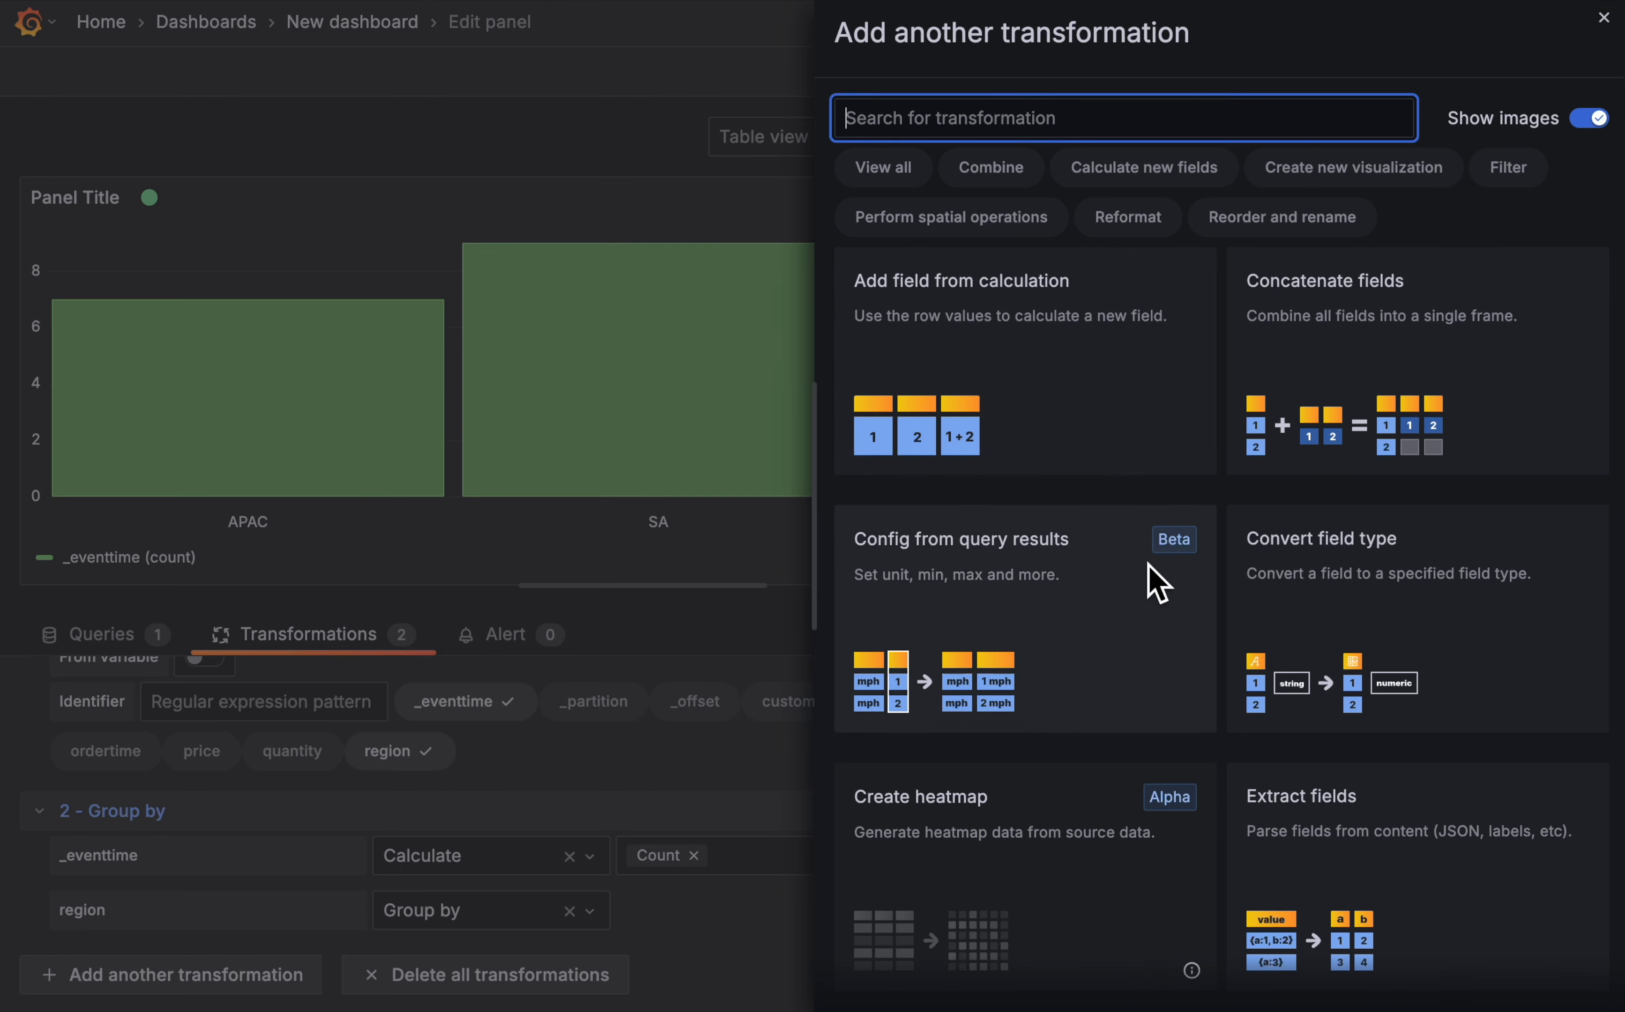
{"action": "scroll", "coordinate": [1149, 565], "scroll_direction": "down", "scroll_amount": 20}
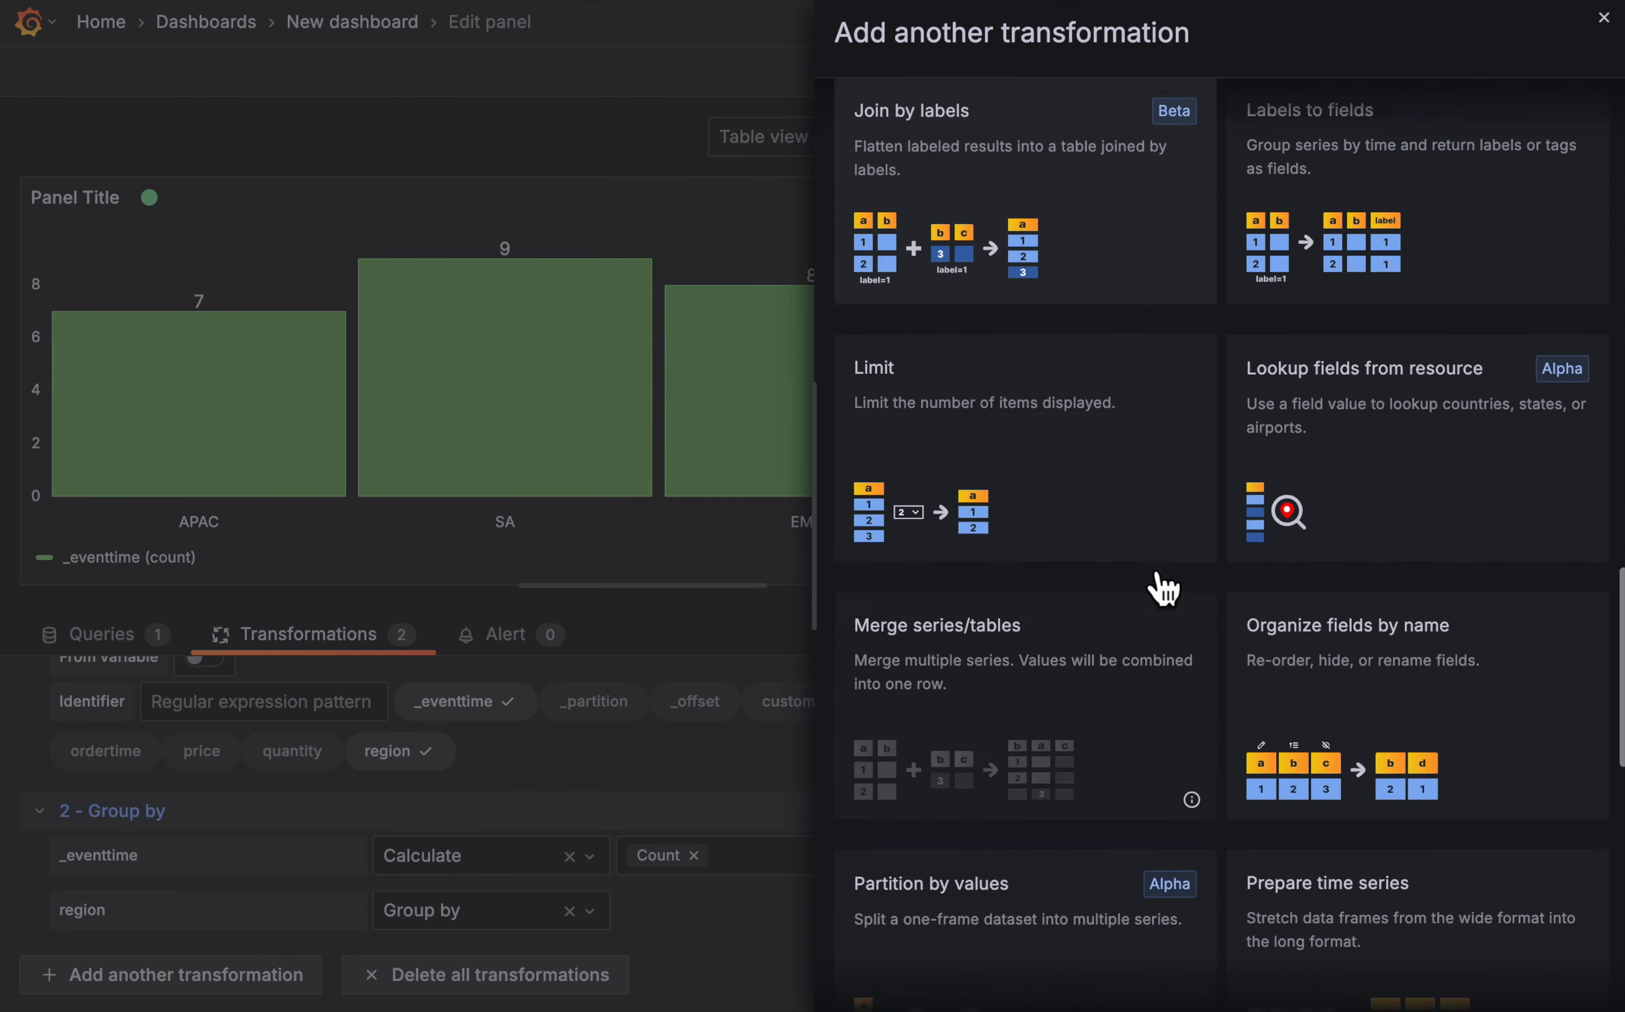
{"action": "scroll", "coordinate": [1163, 588], "scroll_direction": "down", "scroll_amount": 6}
{"action": "left_click", "coordinate": [1422, 320]}
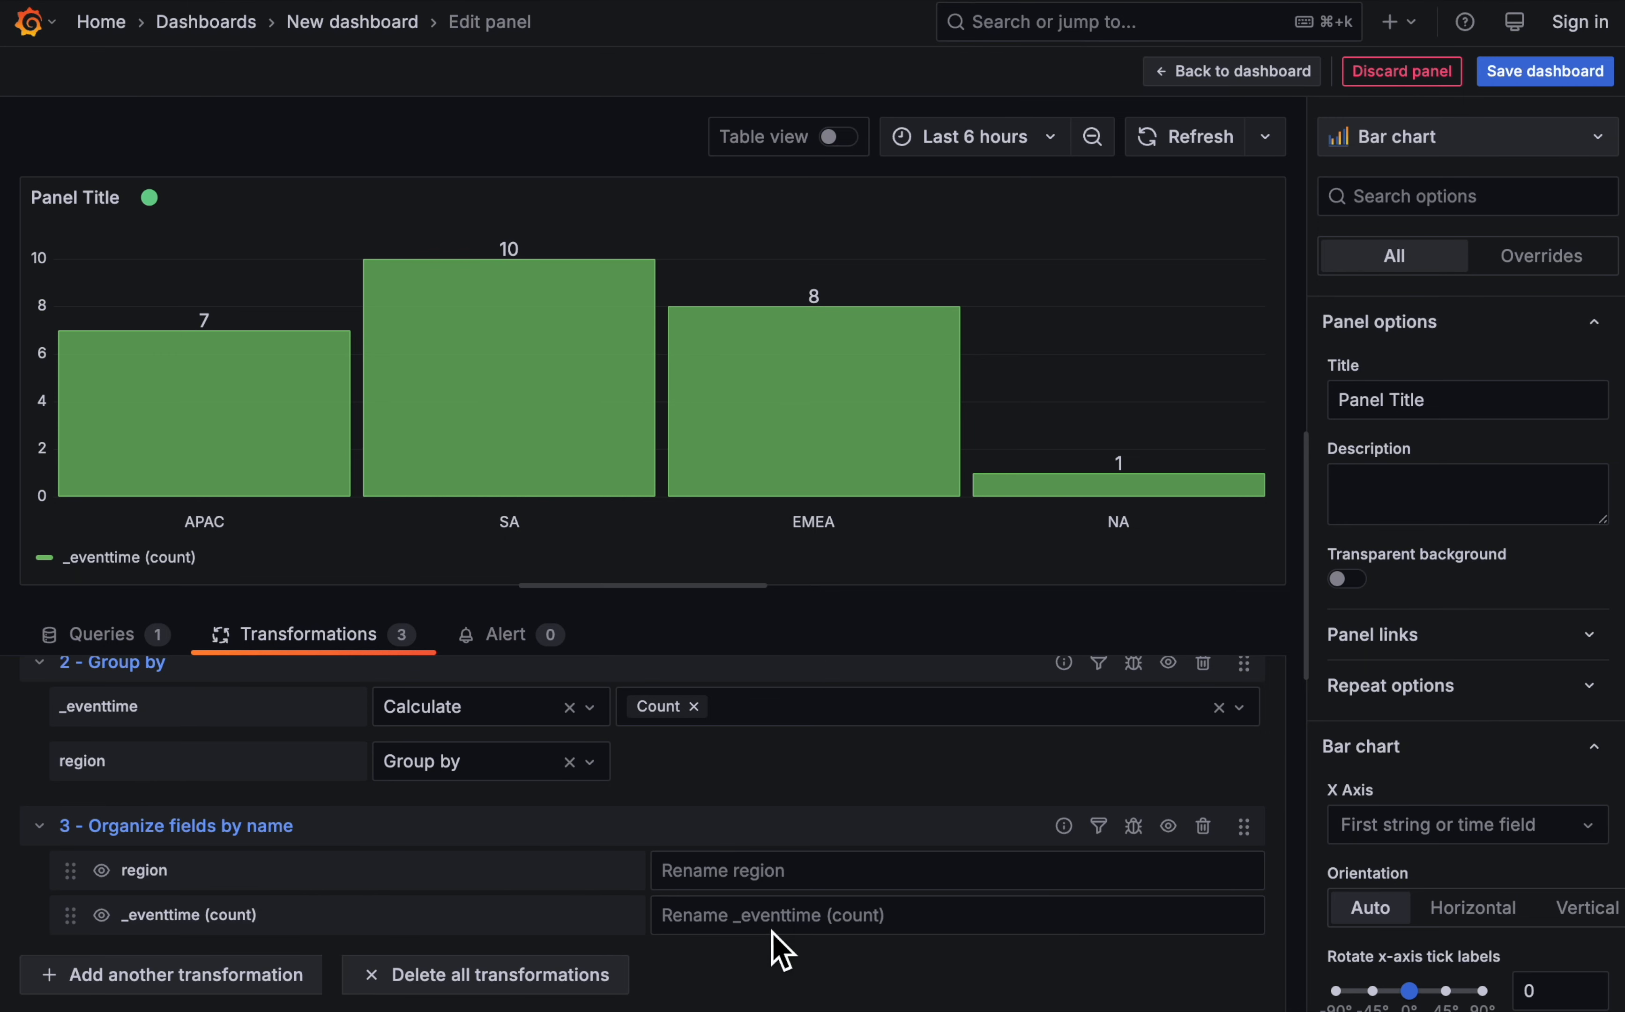
{"action": "left_click", "coordinate": [791, 916]}
{"action": "type", "text": "Number"}
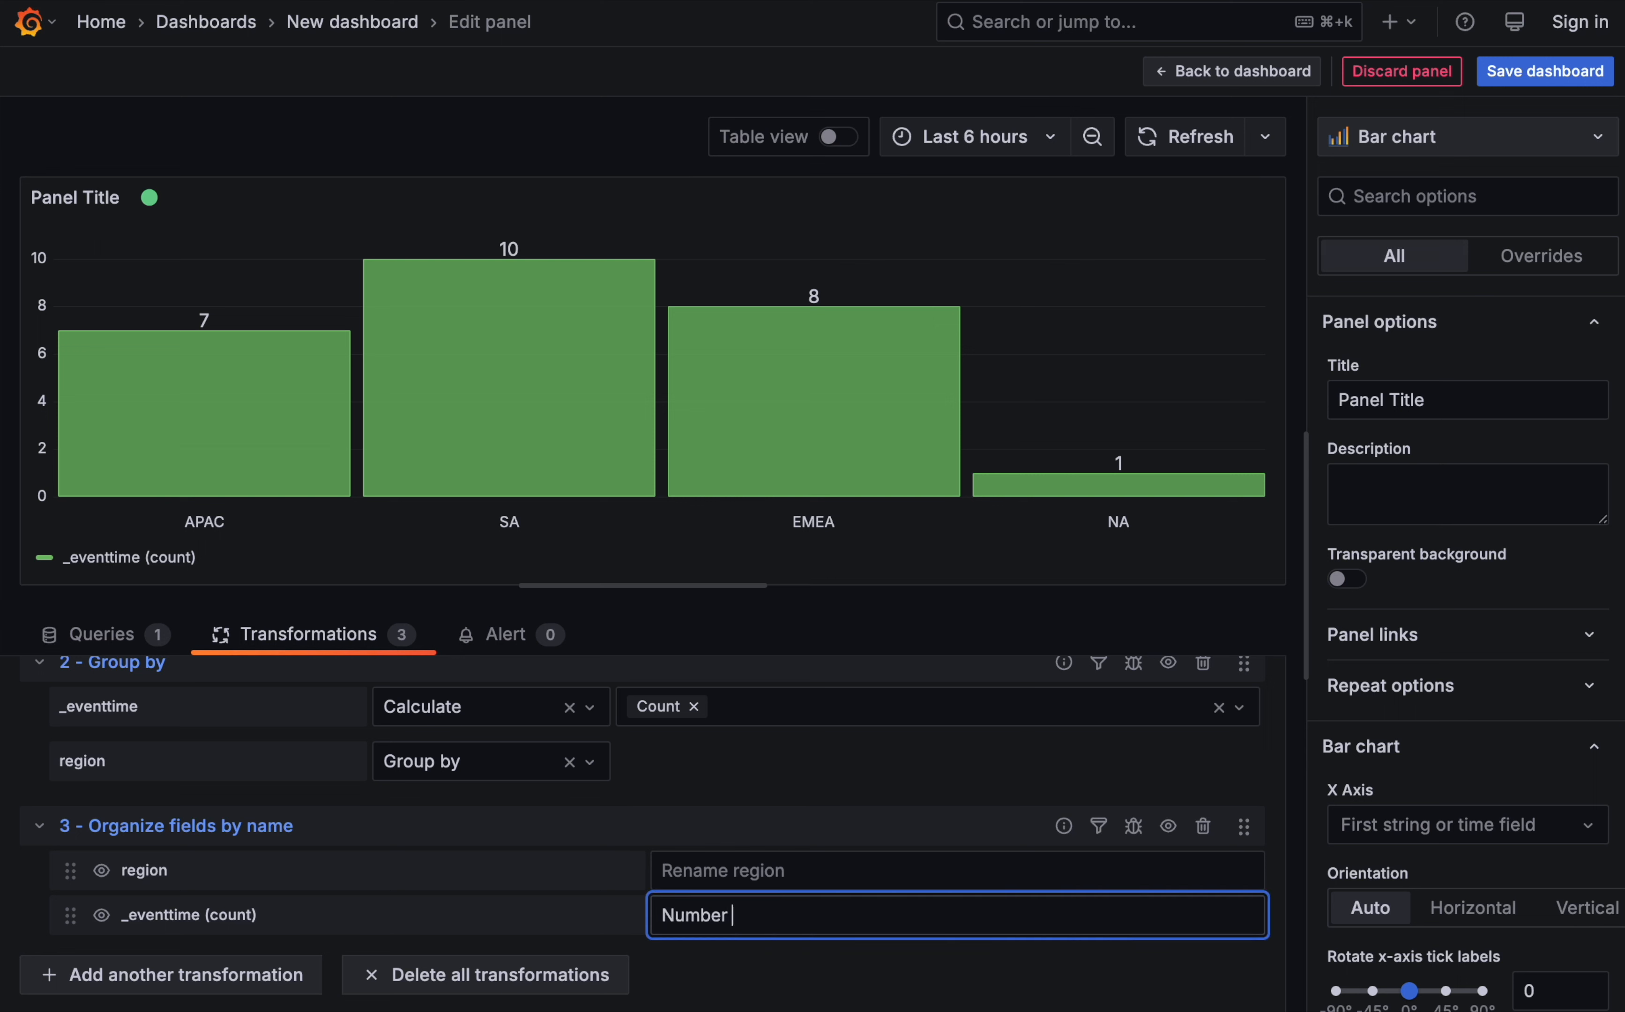
{"action": "type", "text": " of orders"}
{"action": "left_click", "coordinate": [810, 980]}
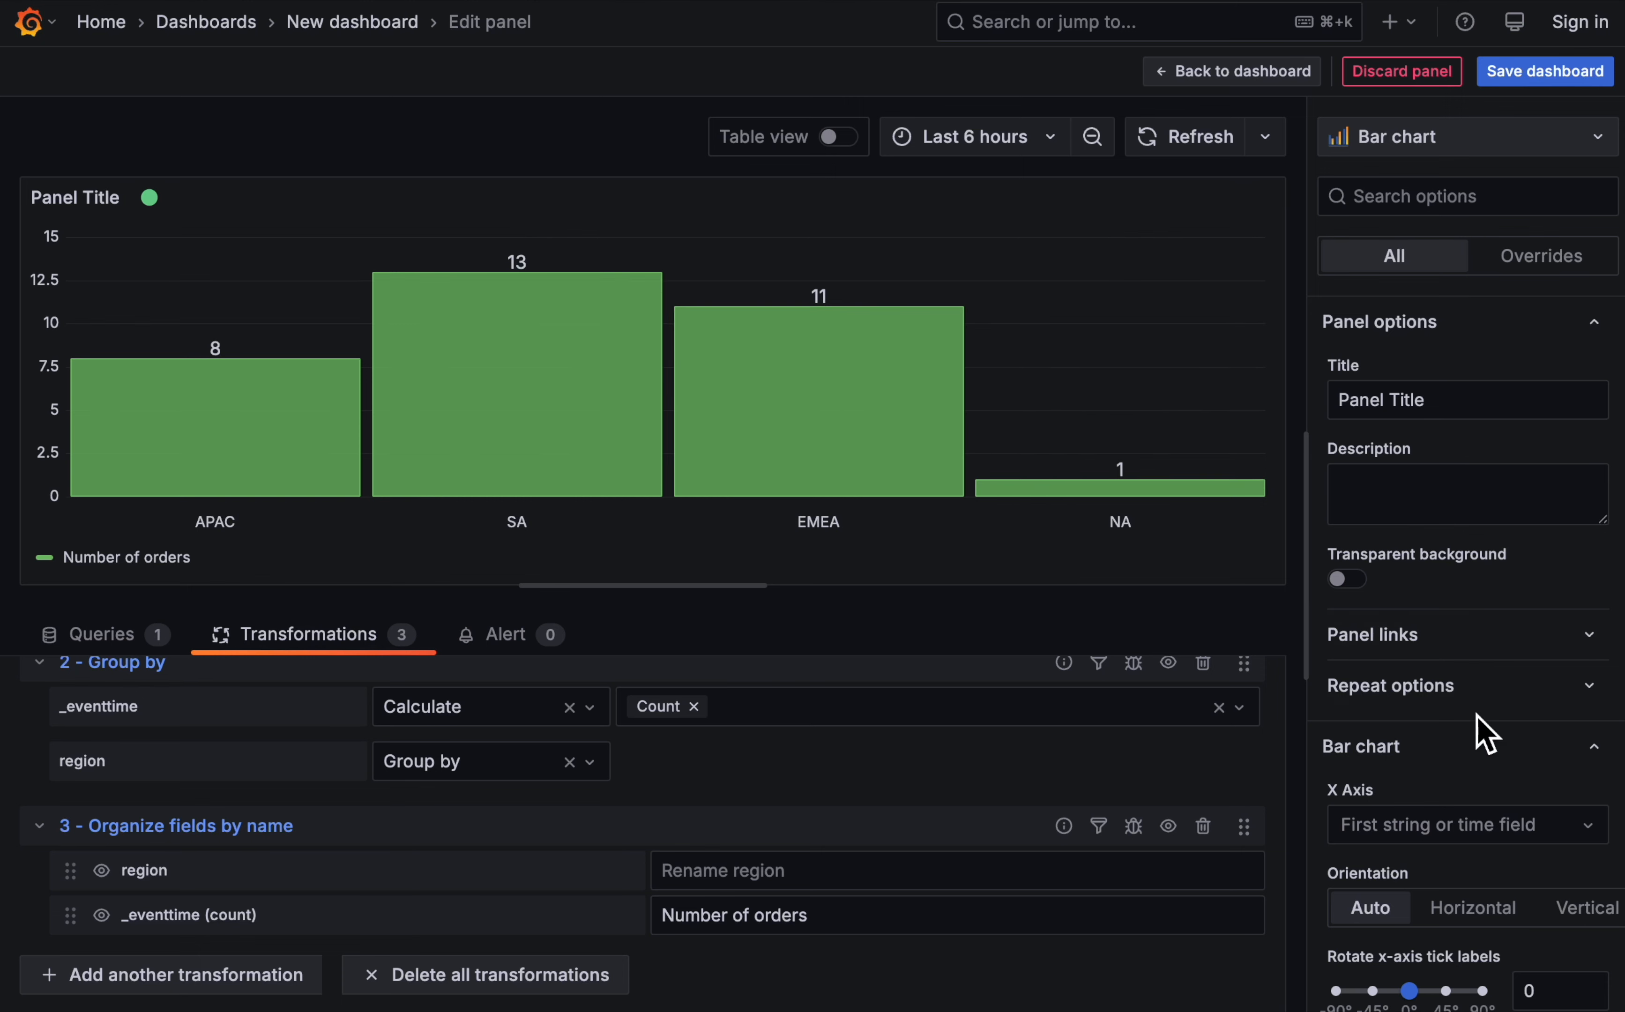
- Set the bar chart to never show values and title the panel Orders (by region)
{"action": "scroll", "coordinate": [1476, 725], "scroll_direction": "down", "scroll_amount": 6}
{"action": "scroll", "coordinate": [1483, 730], "scroll_direction": "up", "scroll_amount": 3}
{"action": "scroll", "coordinate": [1480, 730], "scroll_direction": "down", "scroll_amount": 7}
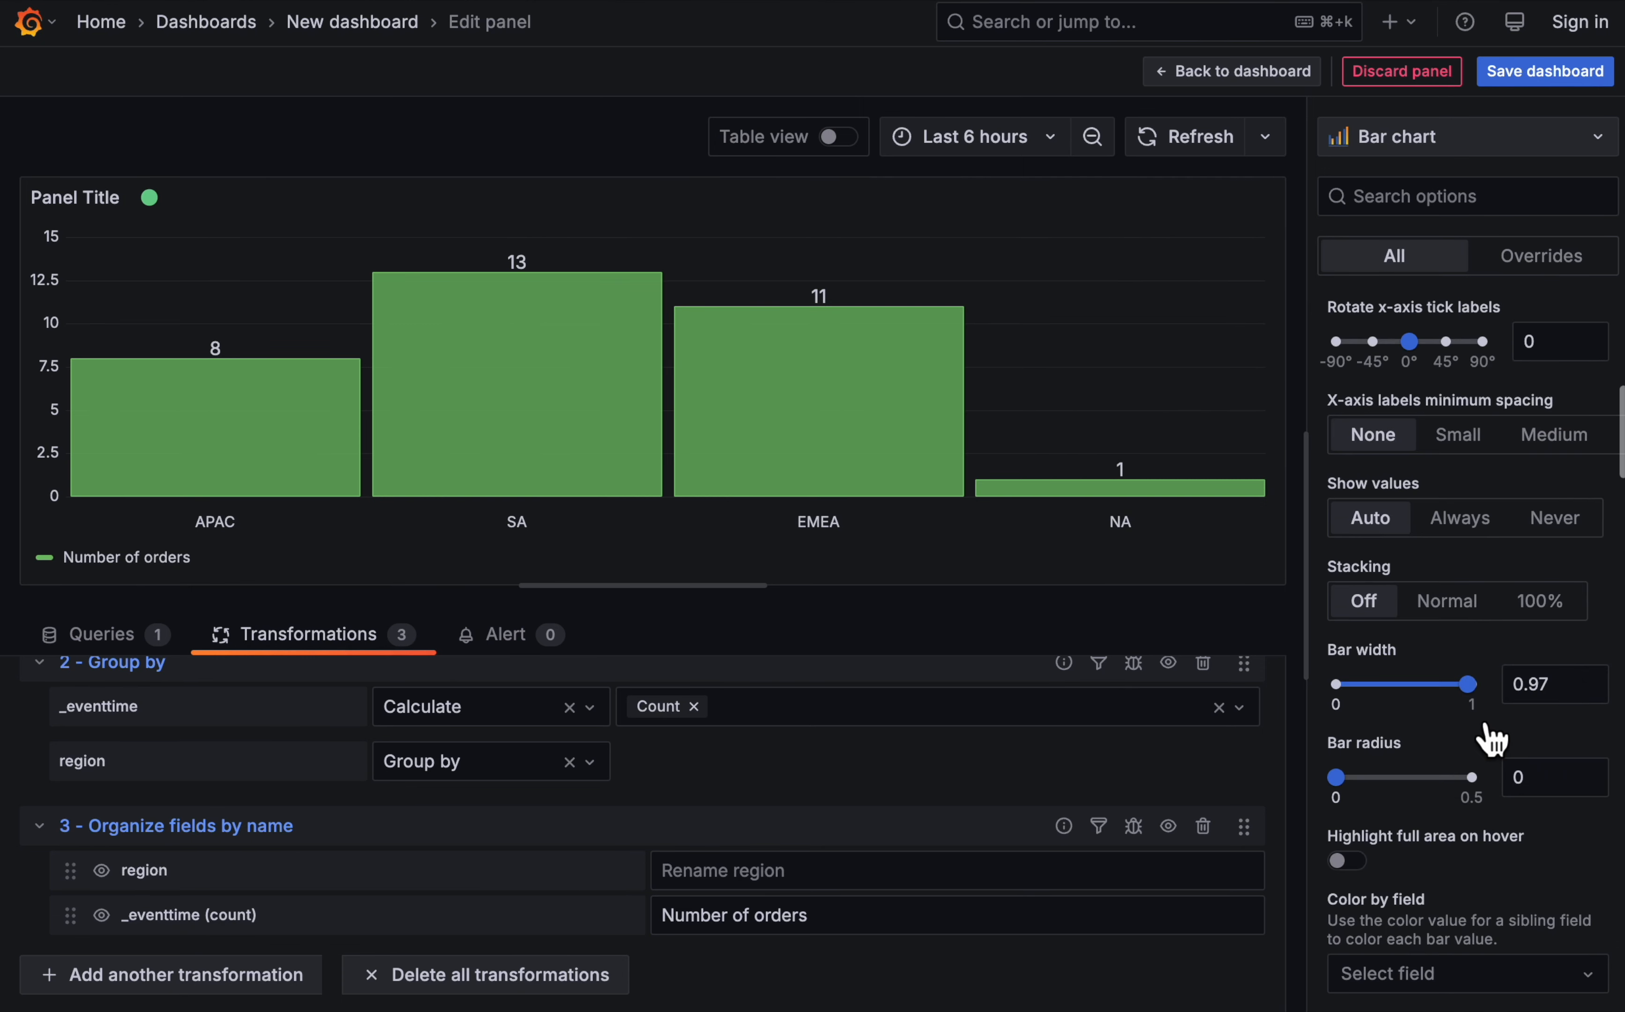
{"action": "left_click", "coordinate": [1564, 529]}
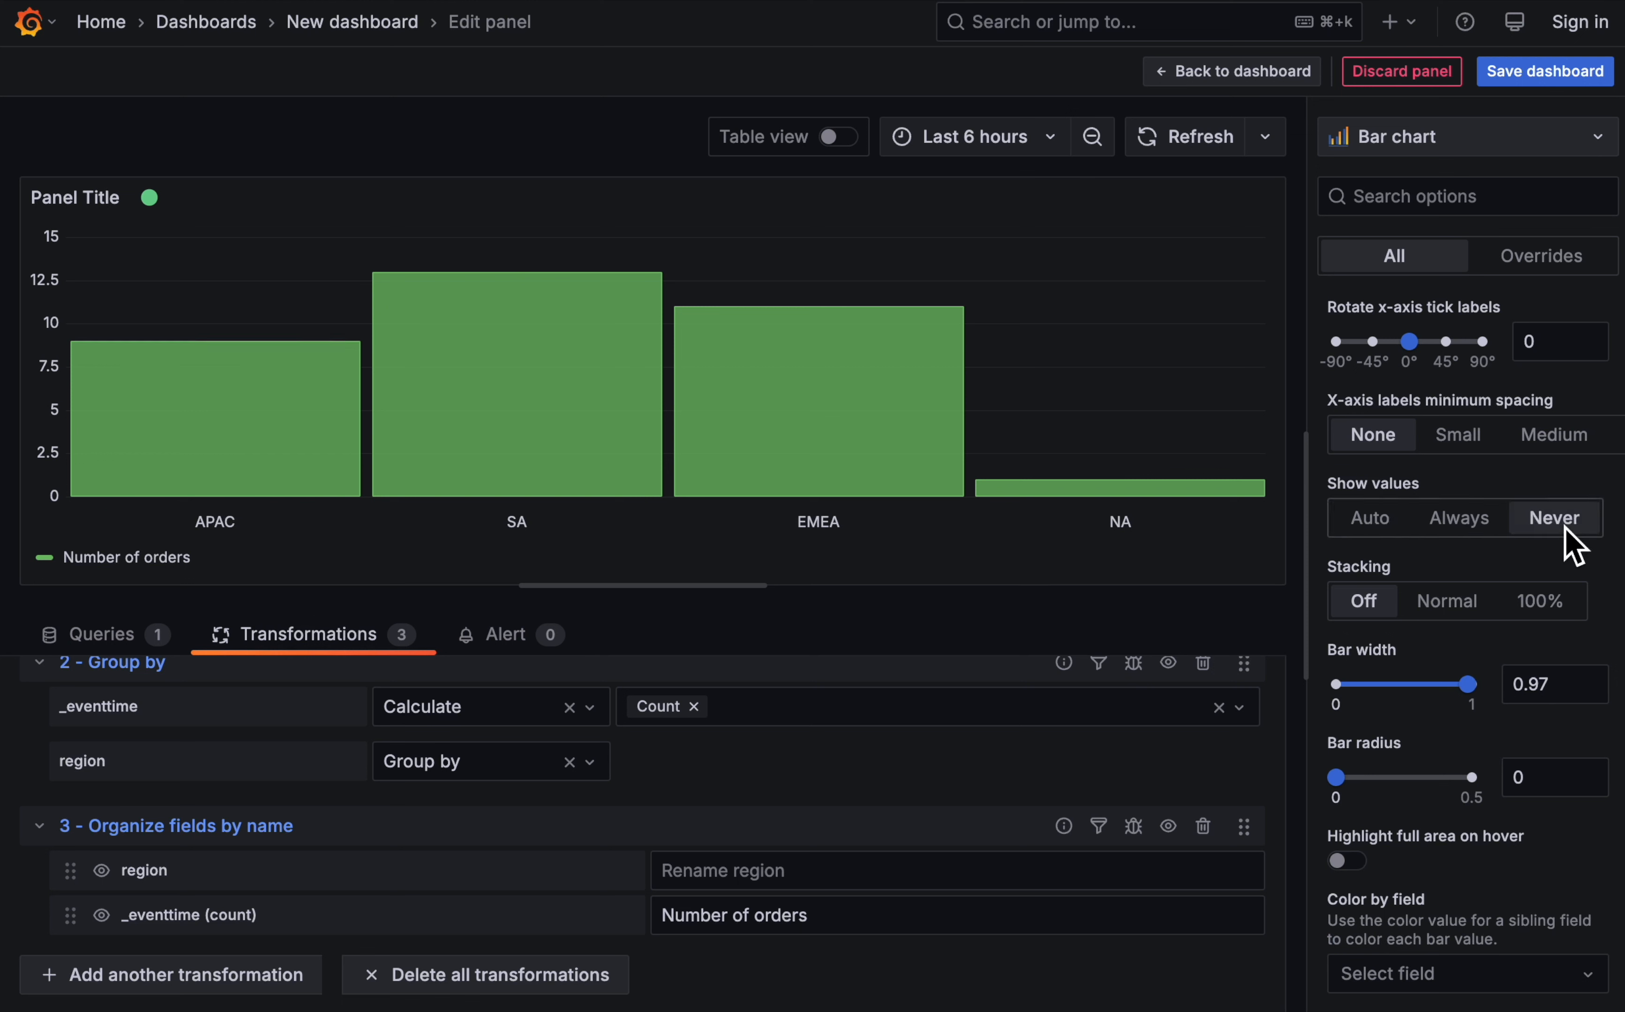
{"action": "scroll", "coordinate": [1469, 316], "scroll_direction": "up", "scroll_amount": 10}
{"action": "left_click", "coordinate": [1450, 400]}
{"action": "key", "text": "super+a"}
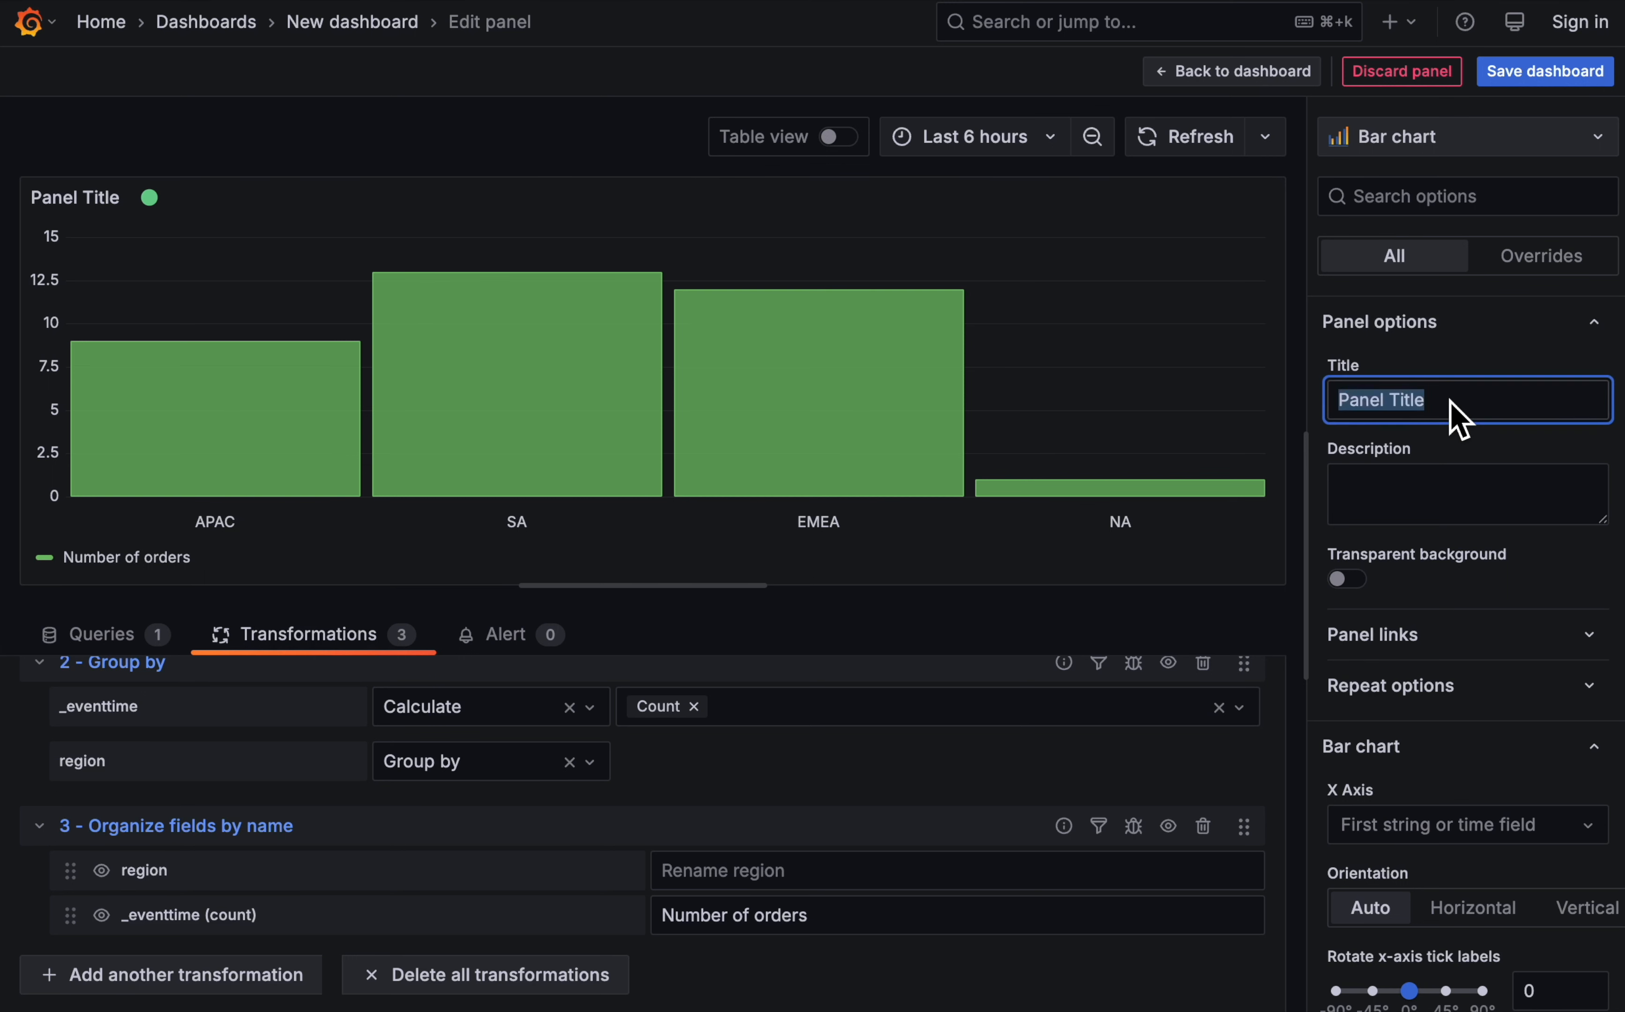
{"action": "type", "text": "Orders (by region"}
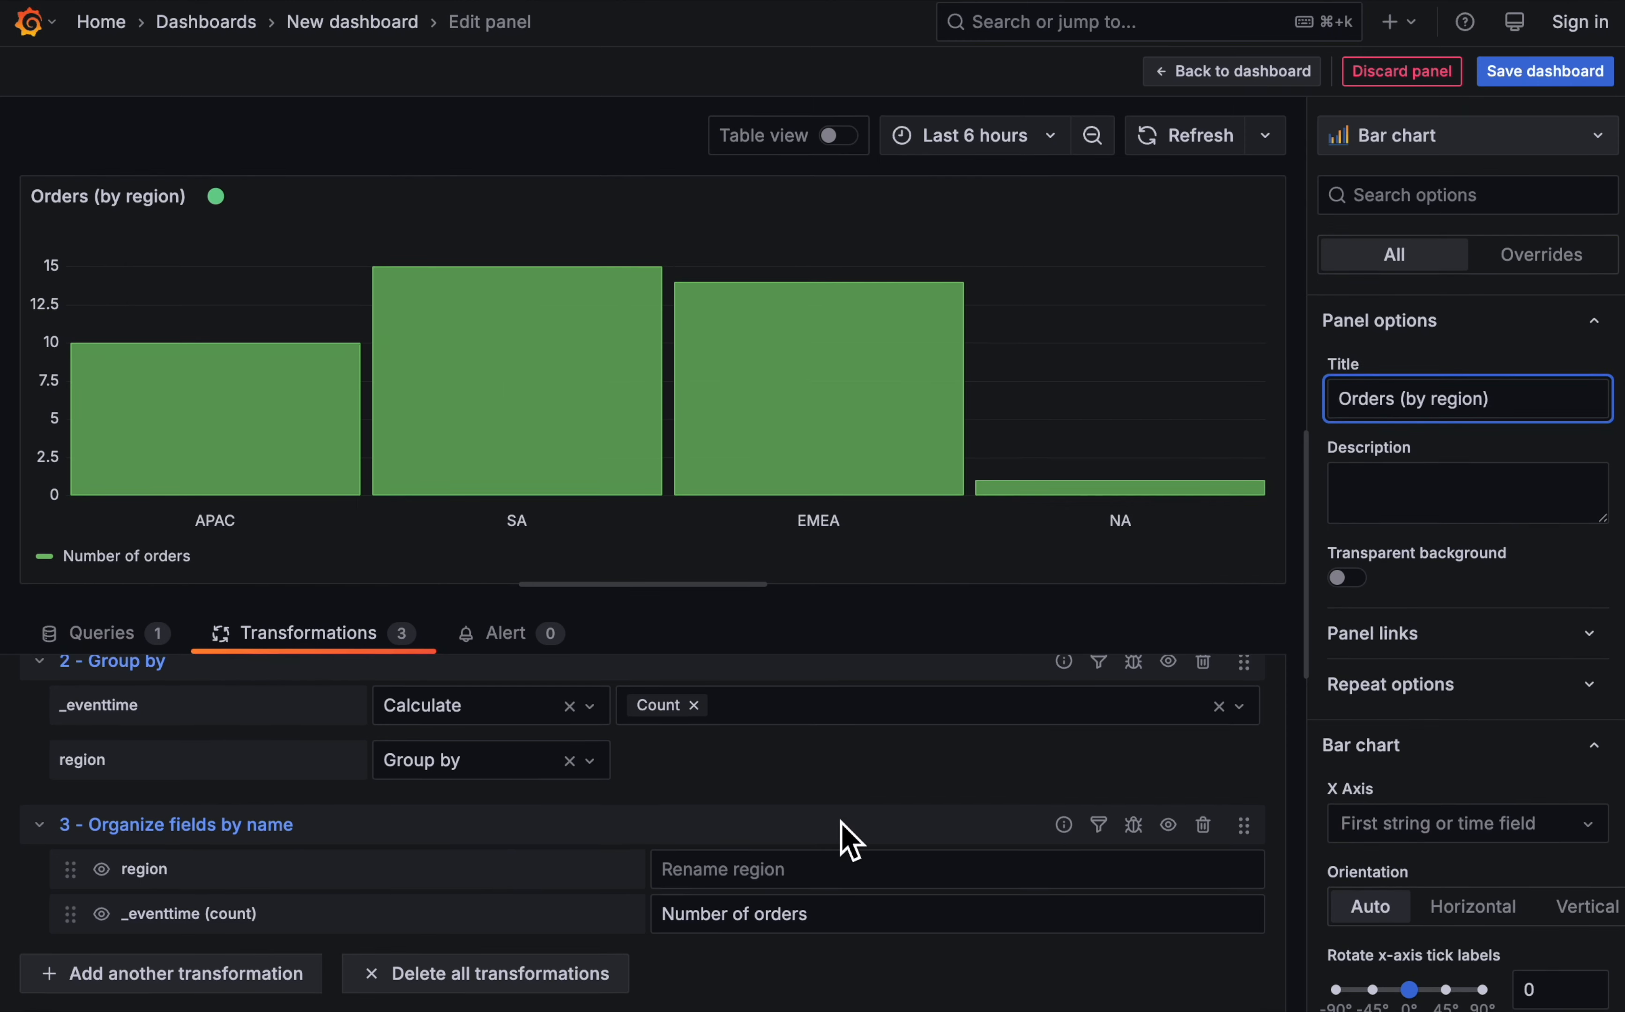
- Add a Sort by transformation that orders the bars by the region field
{"action": "left_click", "coordinate": [199, 977]}
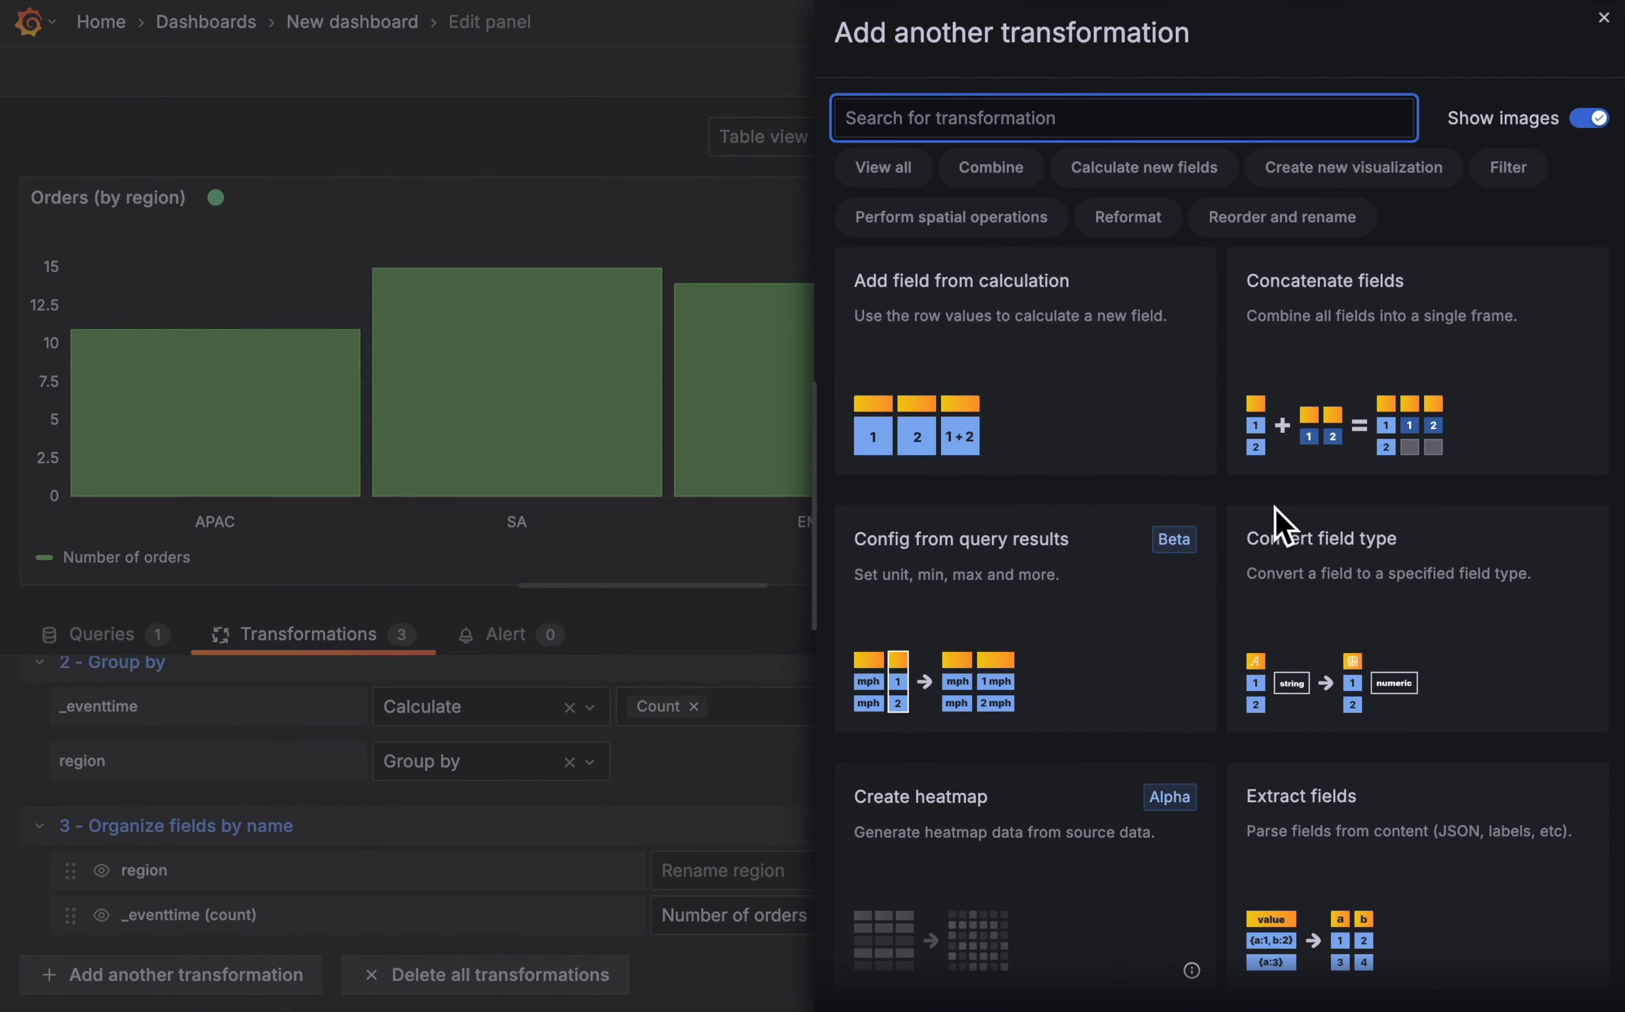
{"action": "scroll", "coordinate": [1278, 525], "scroll_direction": "down", "scroll_amount": 20}
{"action": "scroll", "coordinate": [1290, 529], "scroll_direction": "down", "scroll_amount": 10}
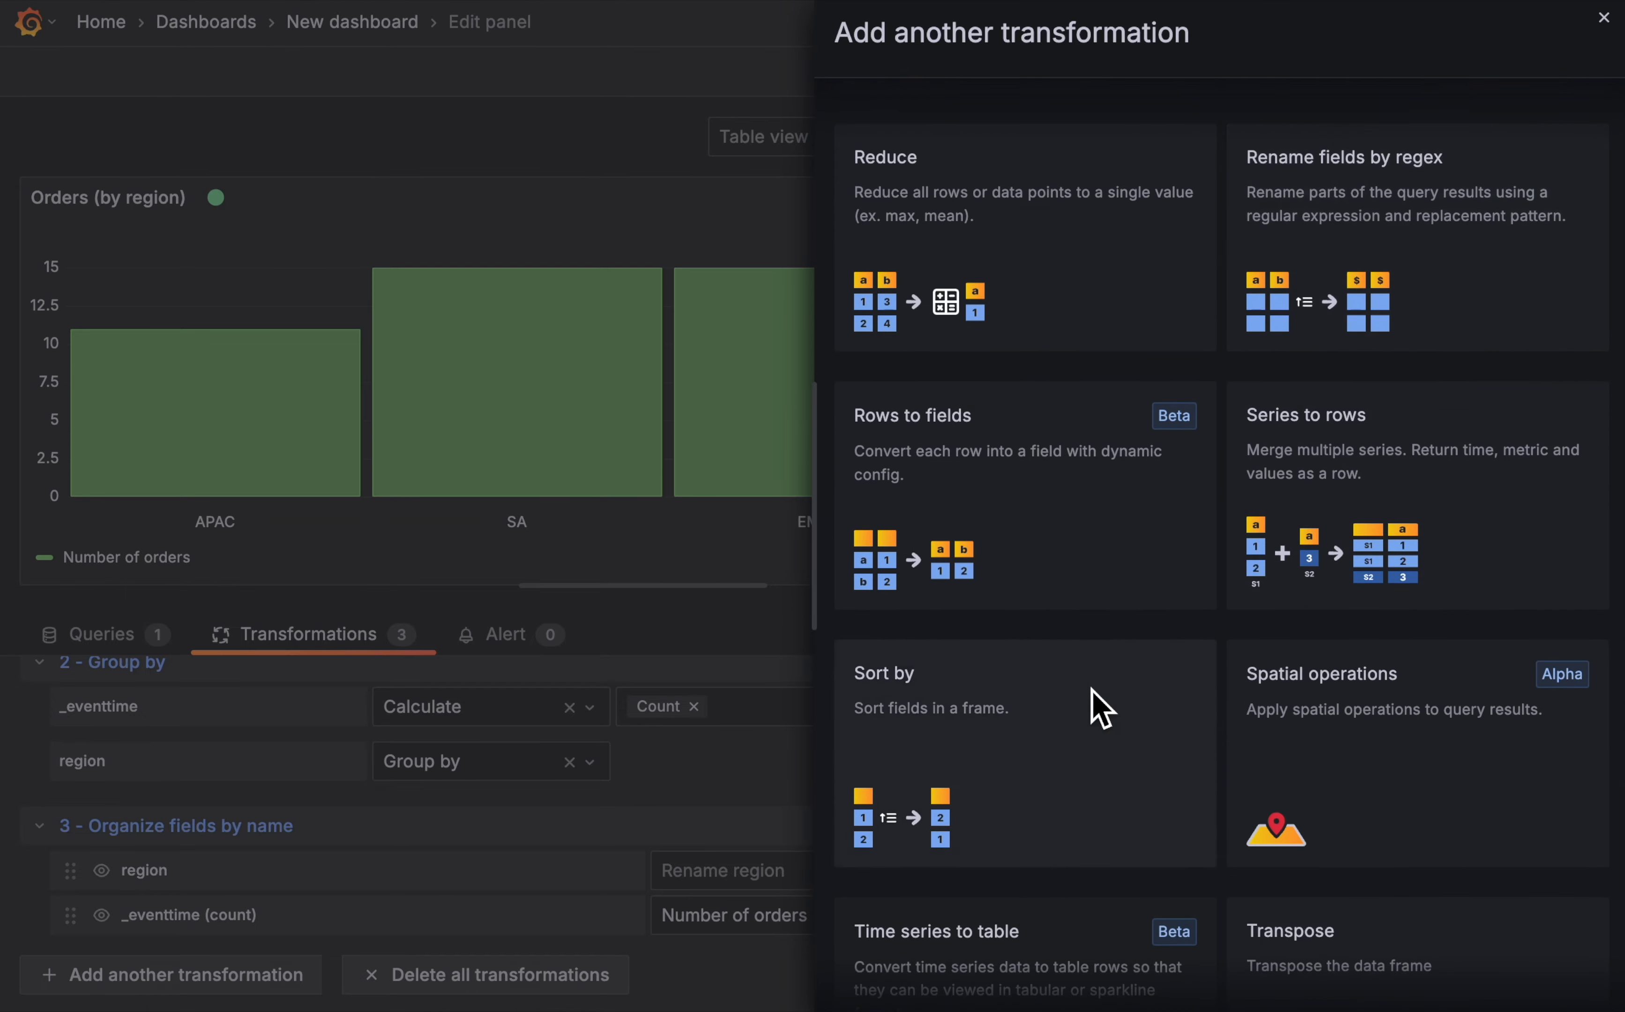
{"action": "left_click", "coordinate": [1101, 708]}
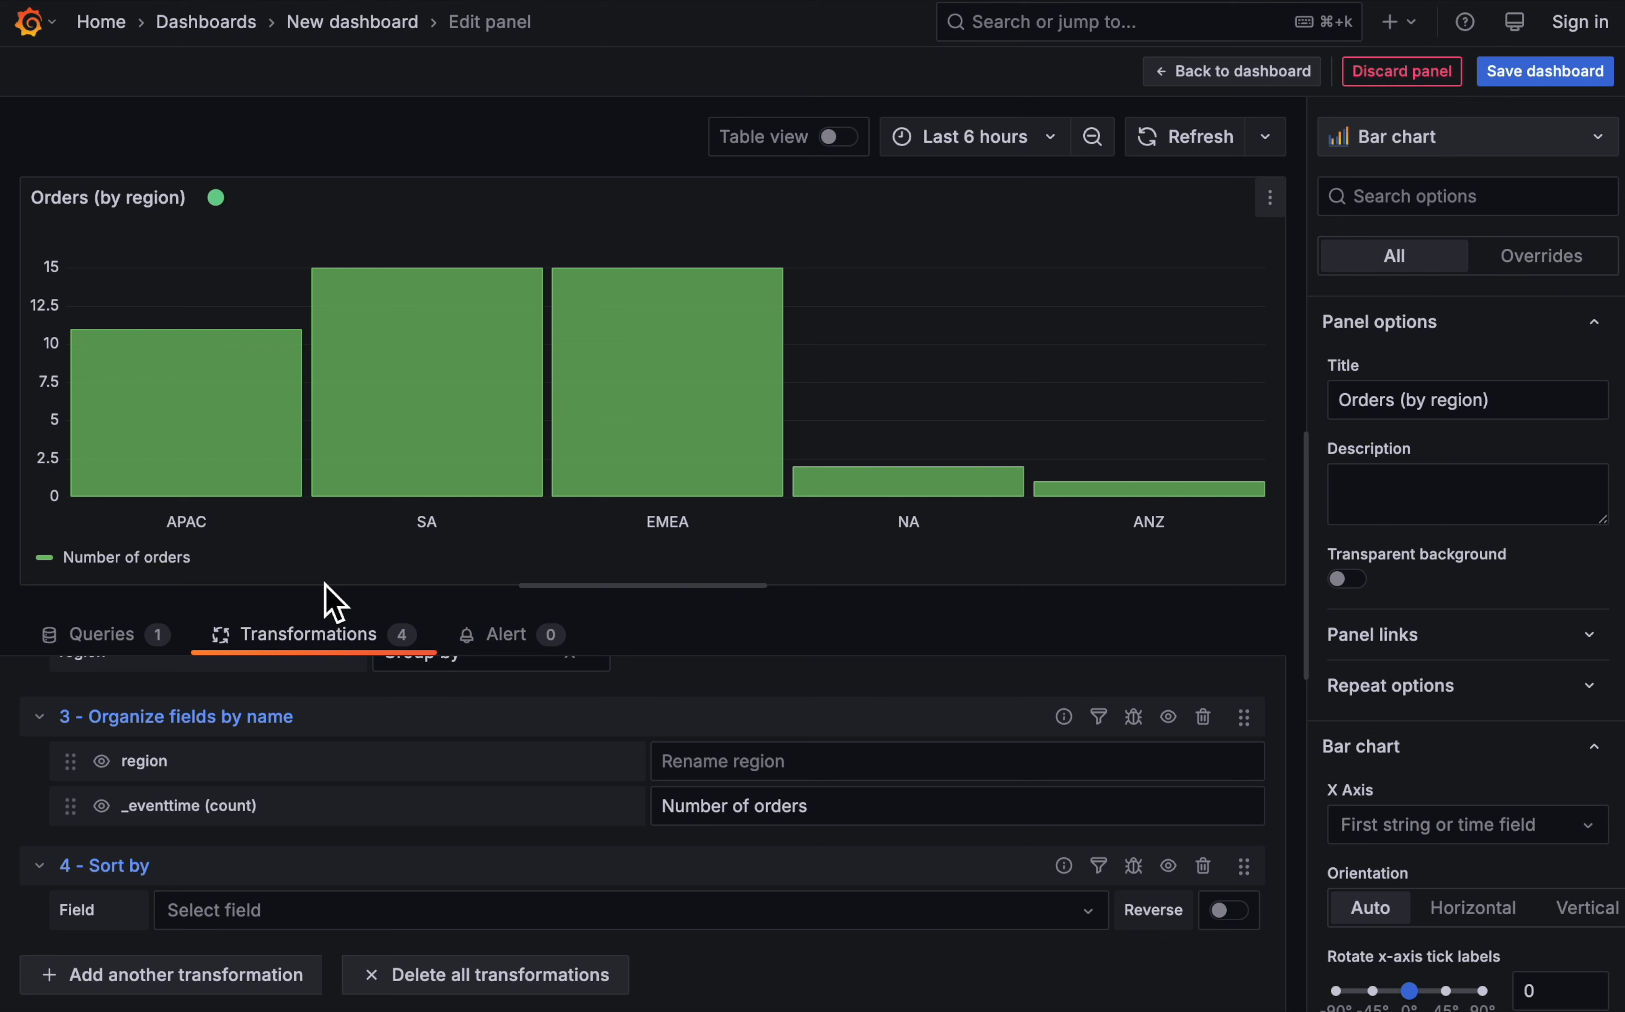
{"action": "left_click", "coordinate": [336, 909]}
{"action": "left_click", "coordinate": [240, 828]}
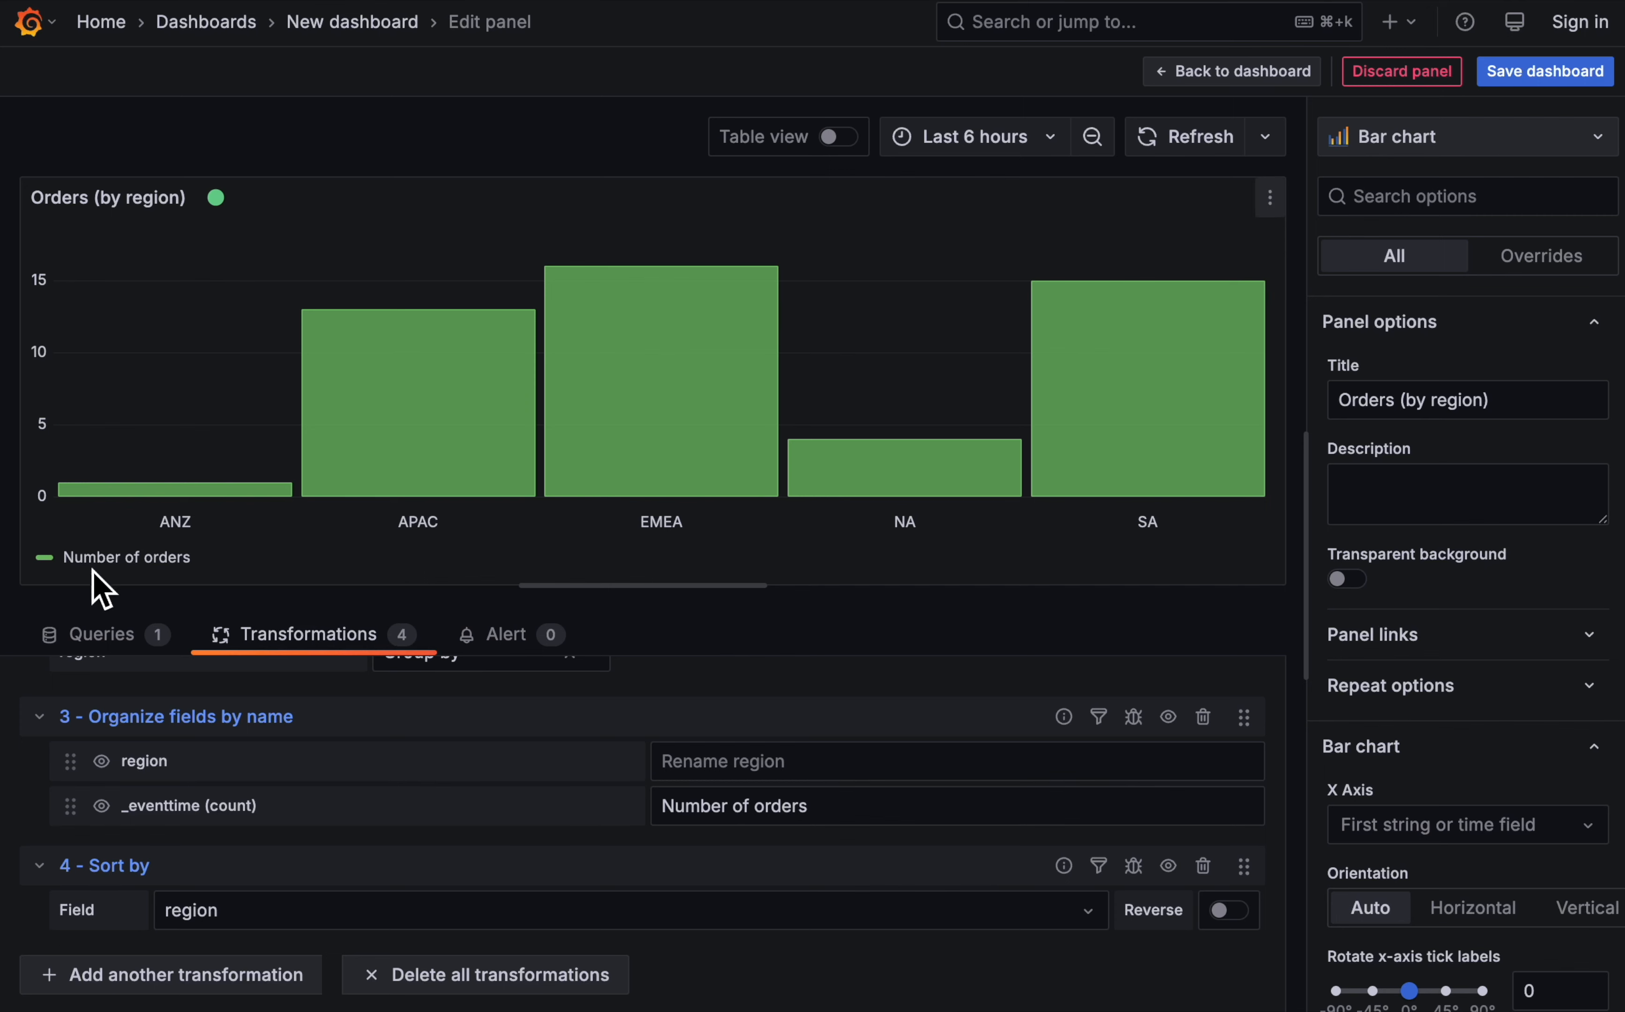
- Hide the legend of the Orders (by region) bar chart and return to the dashboard
{"action": "scroll", "coordinate": [1495, 619], "scroll_direction": "down", "scroll_amount": 4}
{"action": "scroll", "coordinate": [1495, 619], "scroll_direction": "down", "scroll_amount": 6}
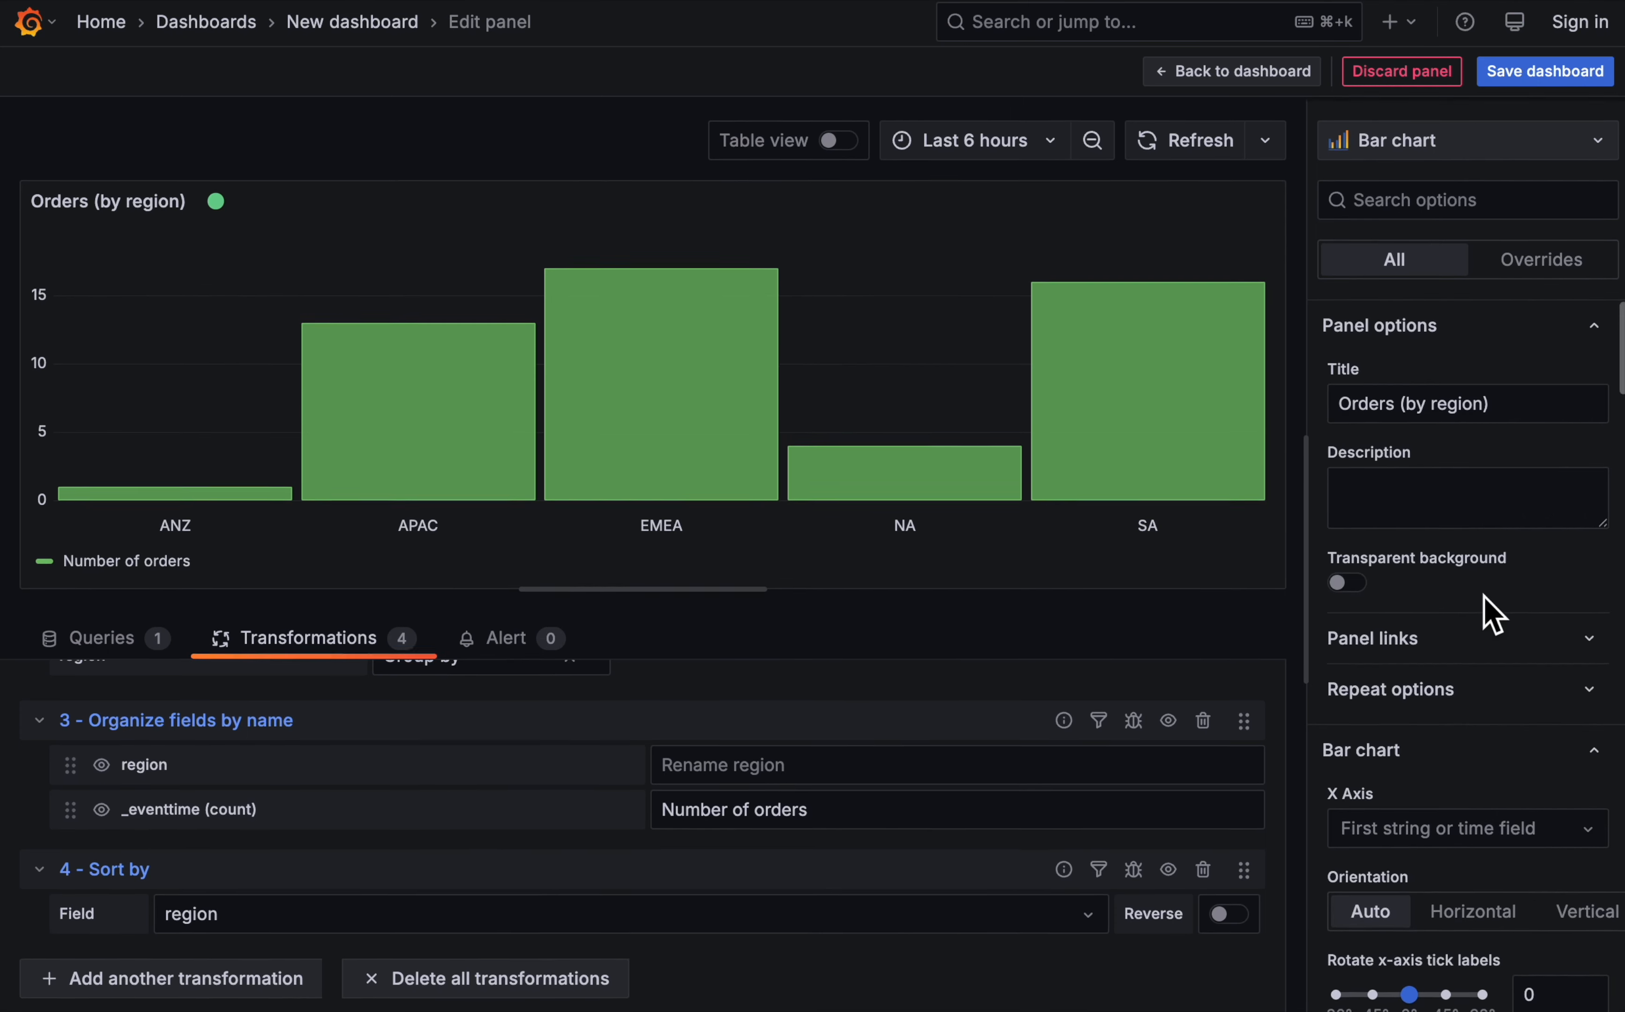
{"action": "scroll", "coordinate": [1491, 614], "scroll_direction": "down", "scroll_amount": 10}
{"action": "scroll", "coordinate": [1491, 615], "scroll_direction": "down", "scroll_amount": 8}
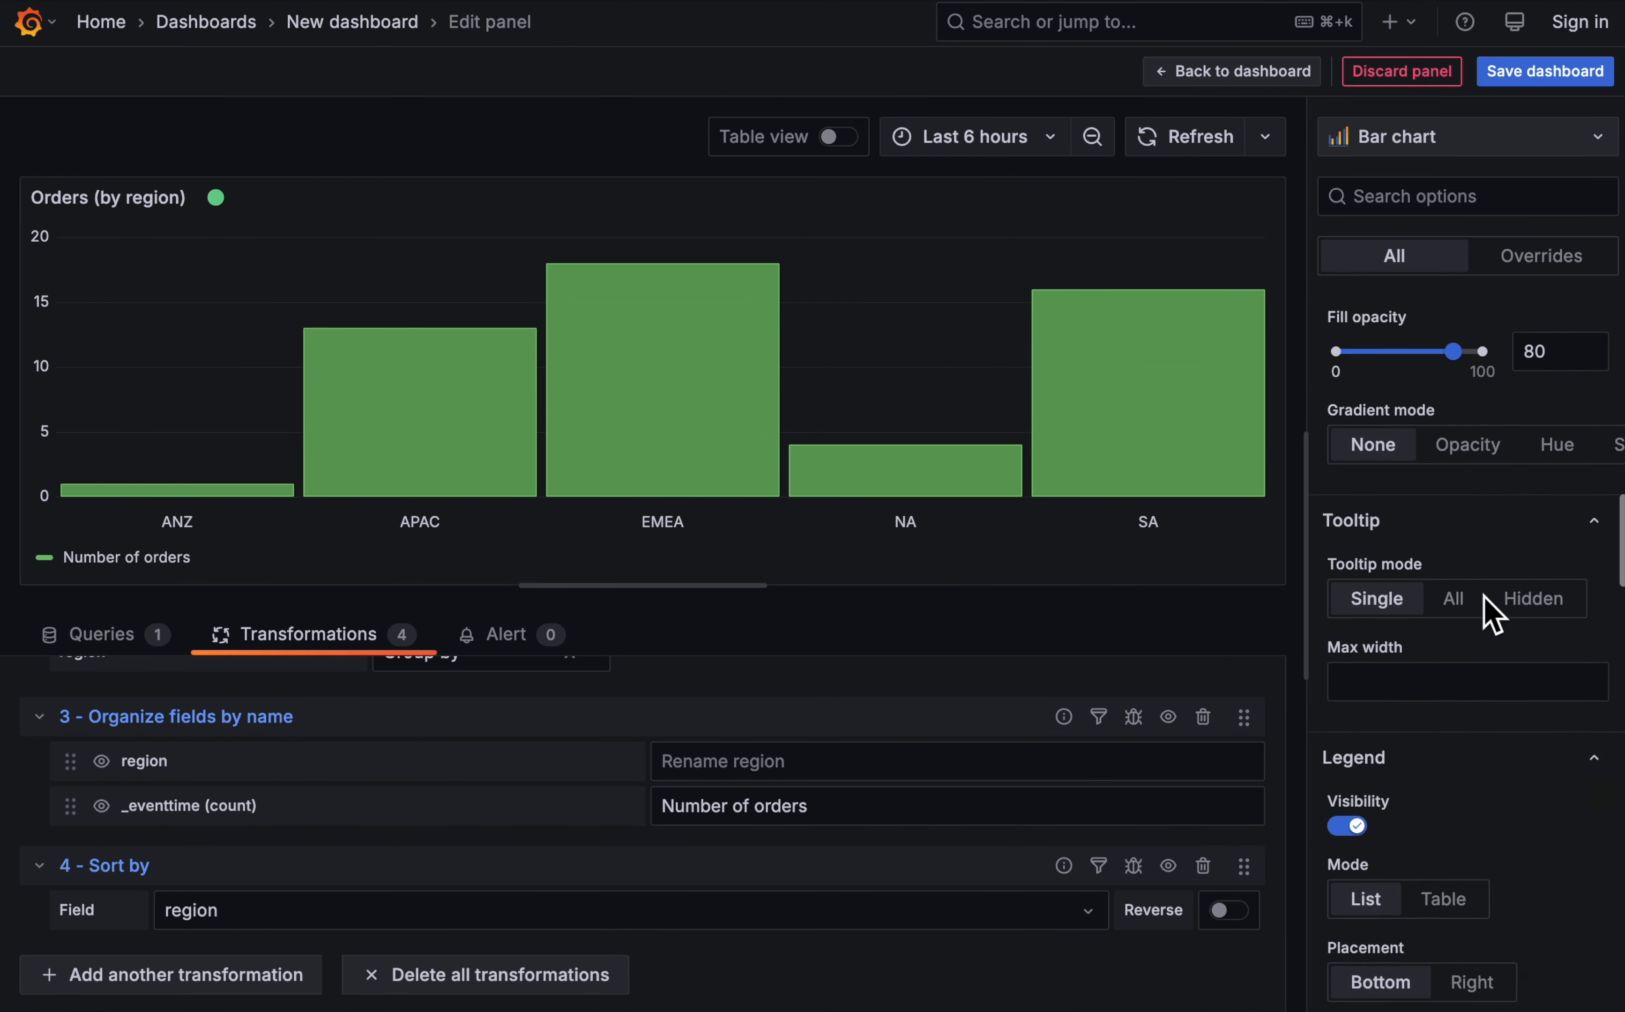
{"action": "left_click", "coordinate": [1348, 715]}
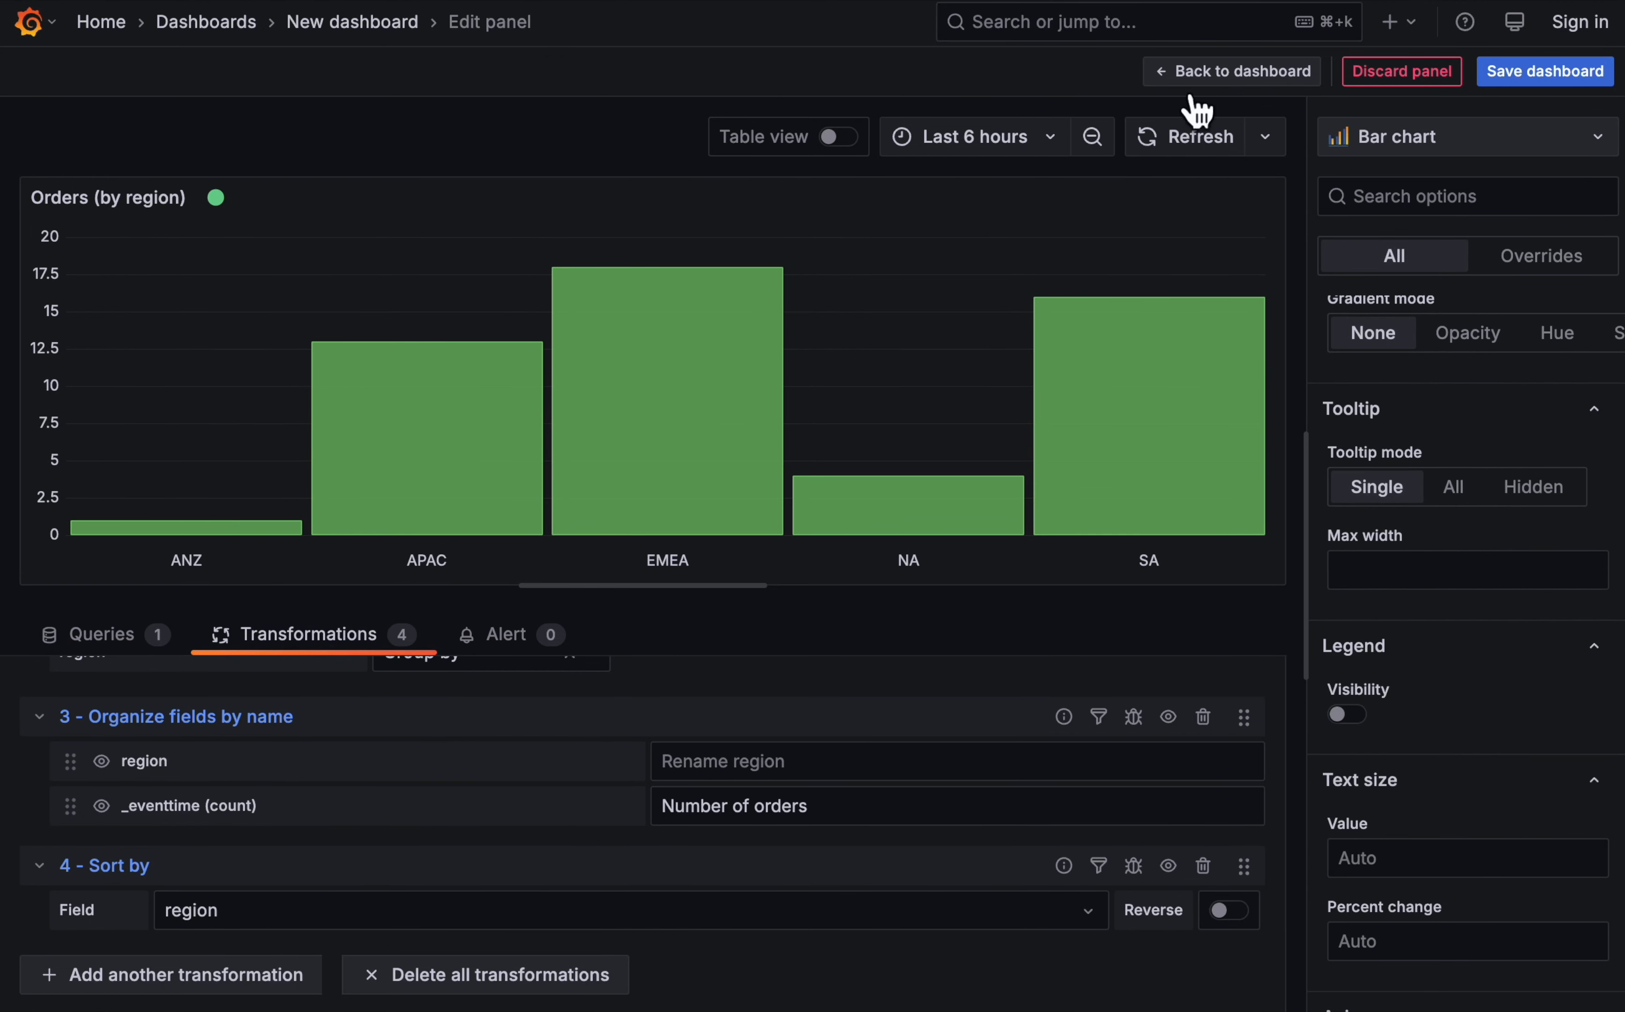
{"action": "left_click", "coordinate": [1206, 86]}
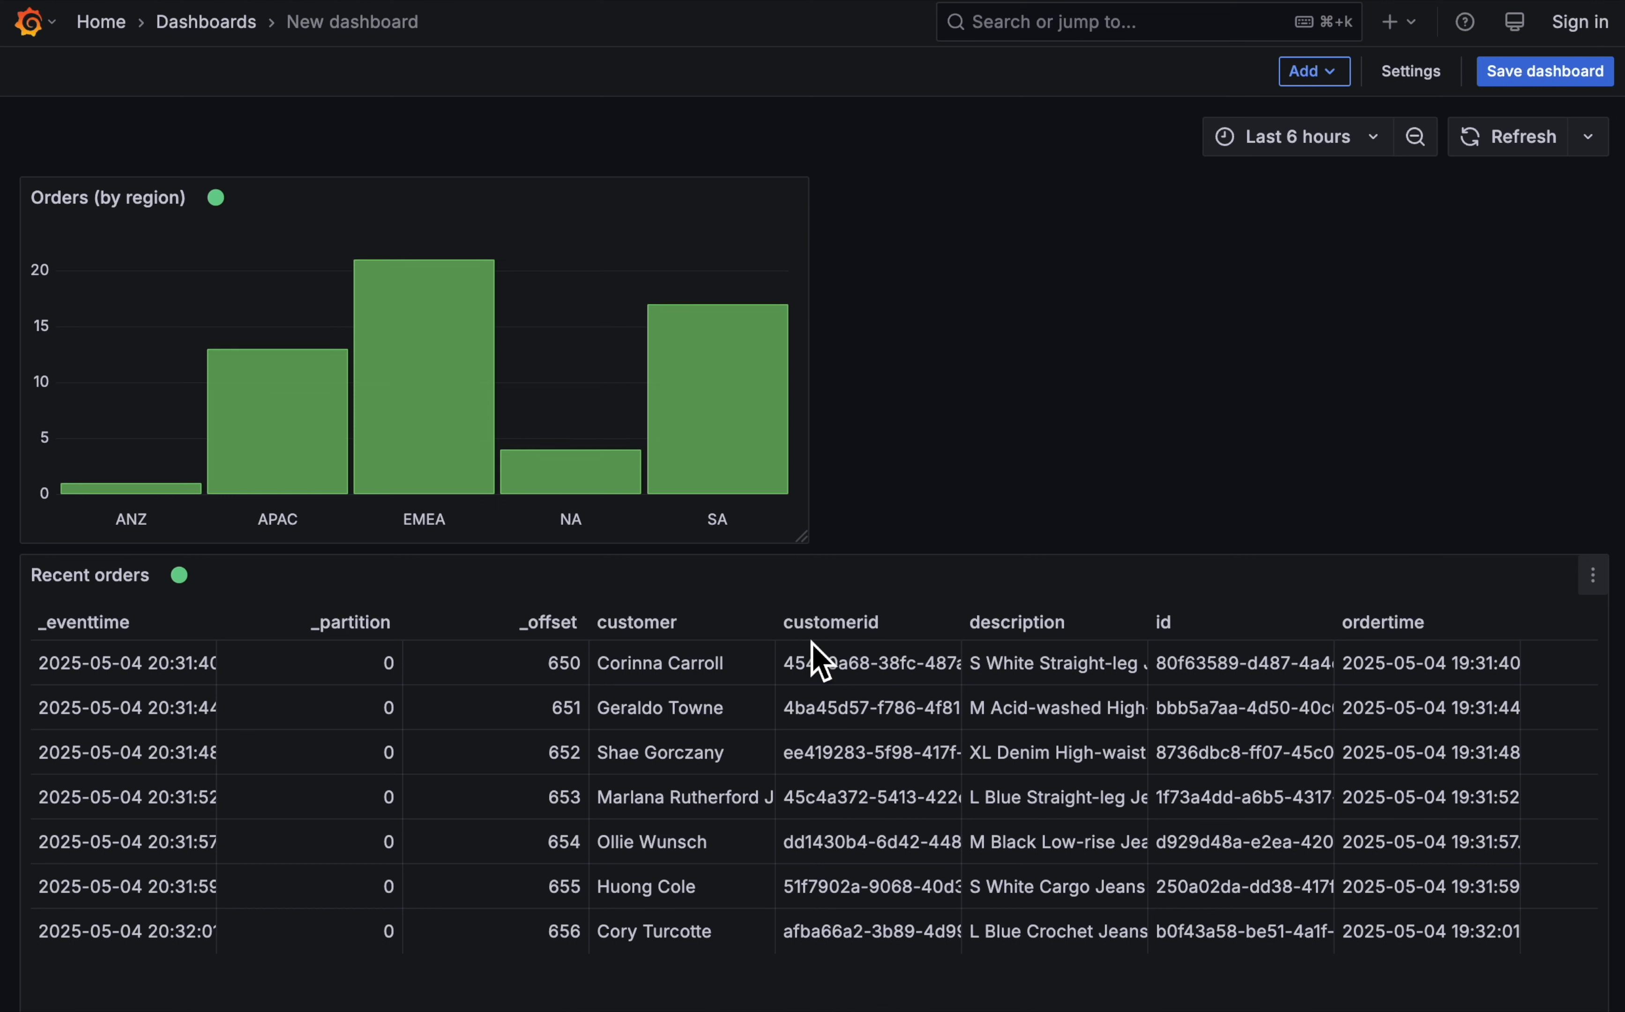
{"action": "mouse_move", "coordinate": [740, 410]}
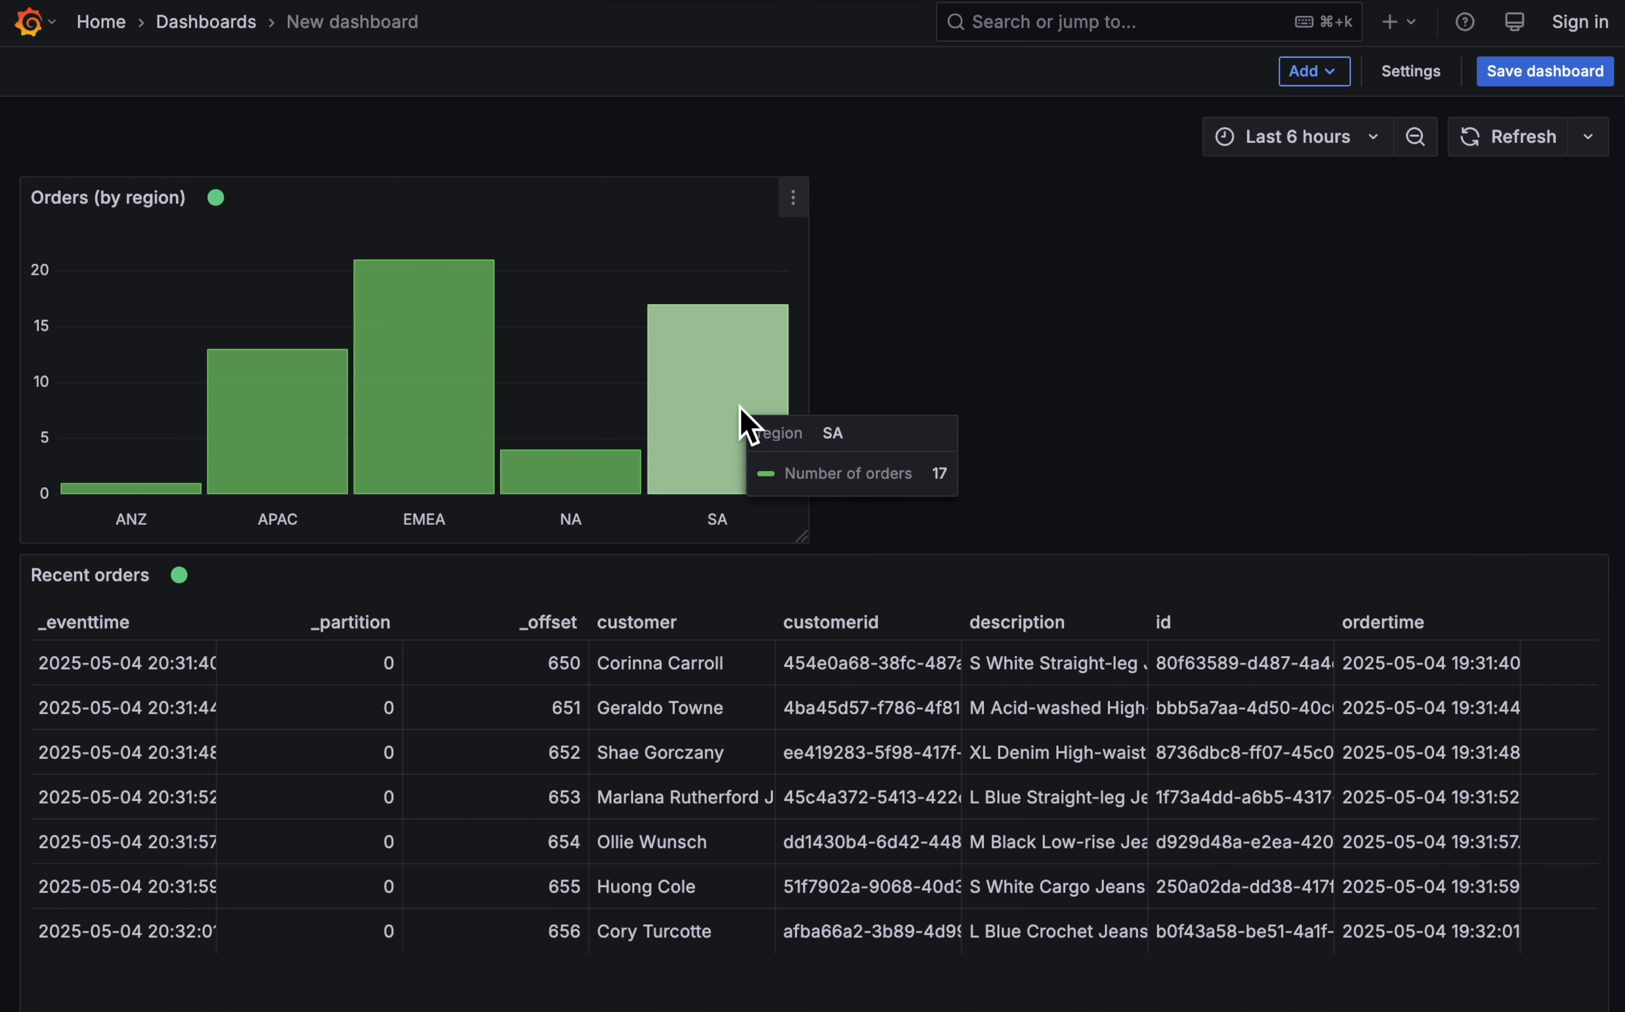
{"action": "mouse_move", "coordinate": [459, 372]}
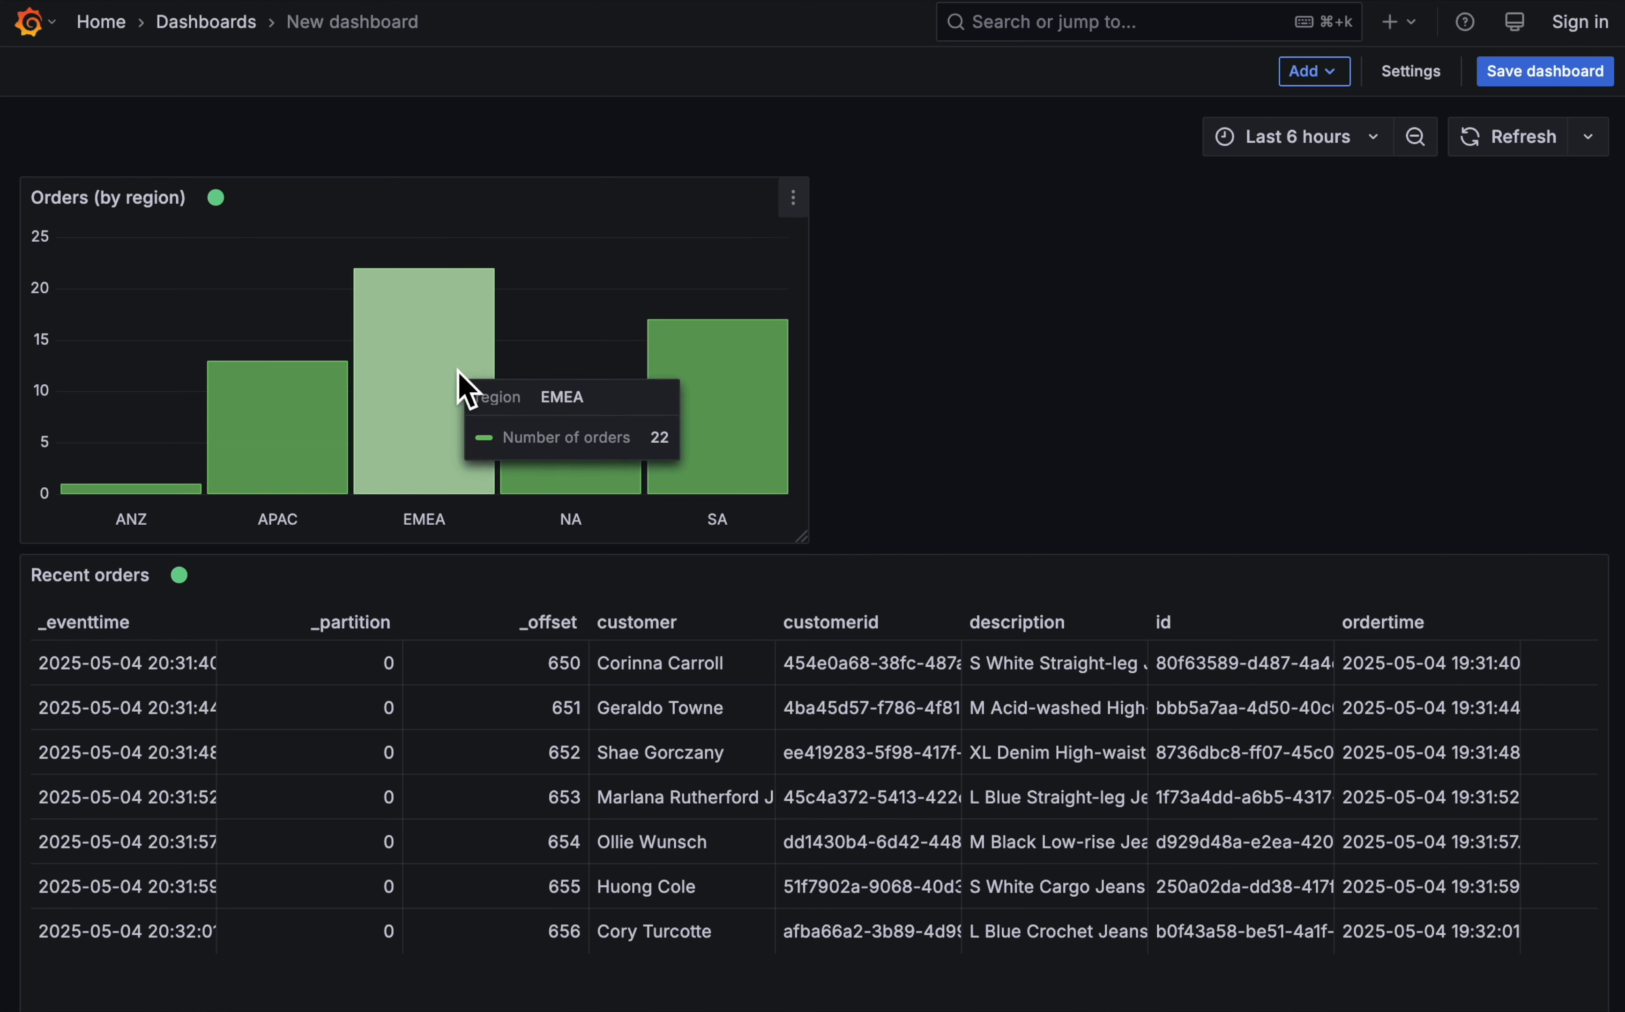
{"action": "mouse_move", "coordinate": [290, 448]}
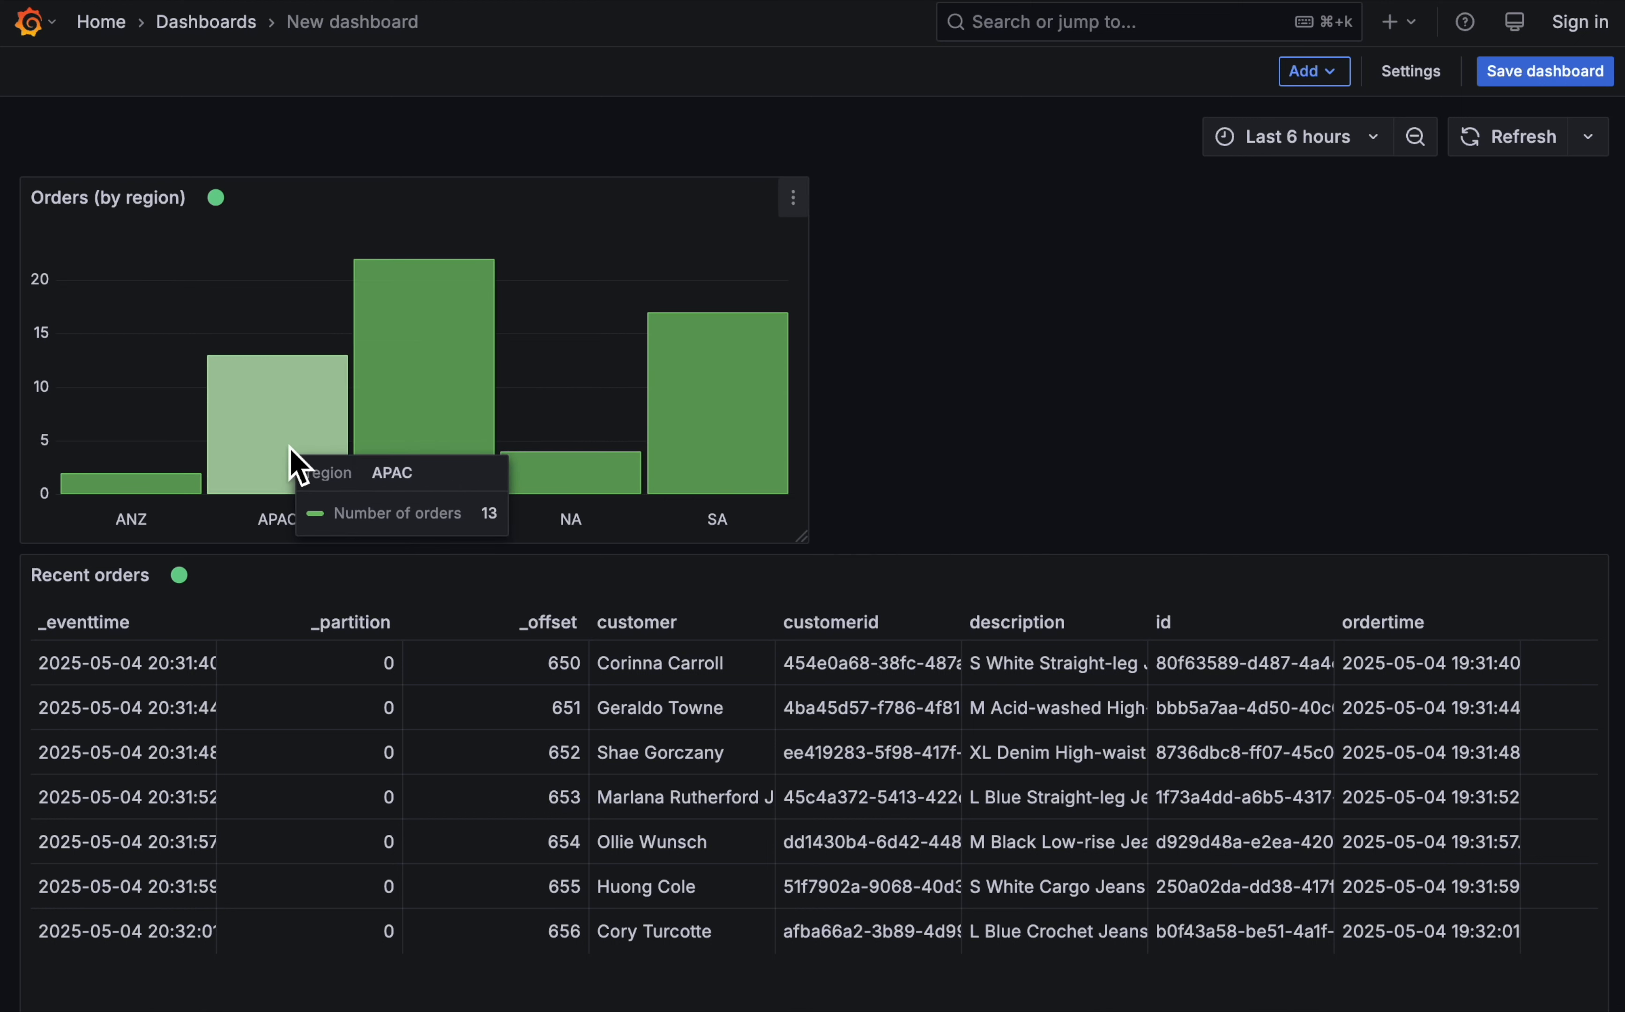
- Add a new visualization that takes its data from the Recent orders panel through the -- Dashboard -- data source
{"action": "scroll", "coordinate": [1153, 863], "scroll_direction": "right", "scroll_amount": 5}
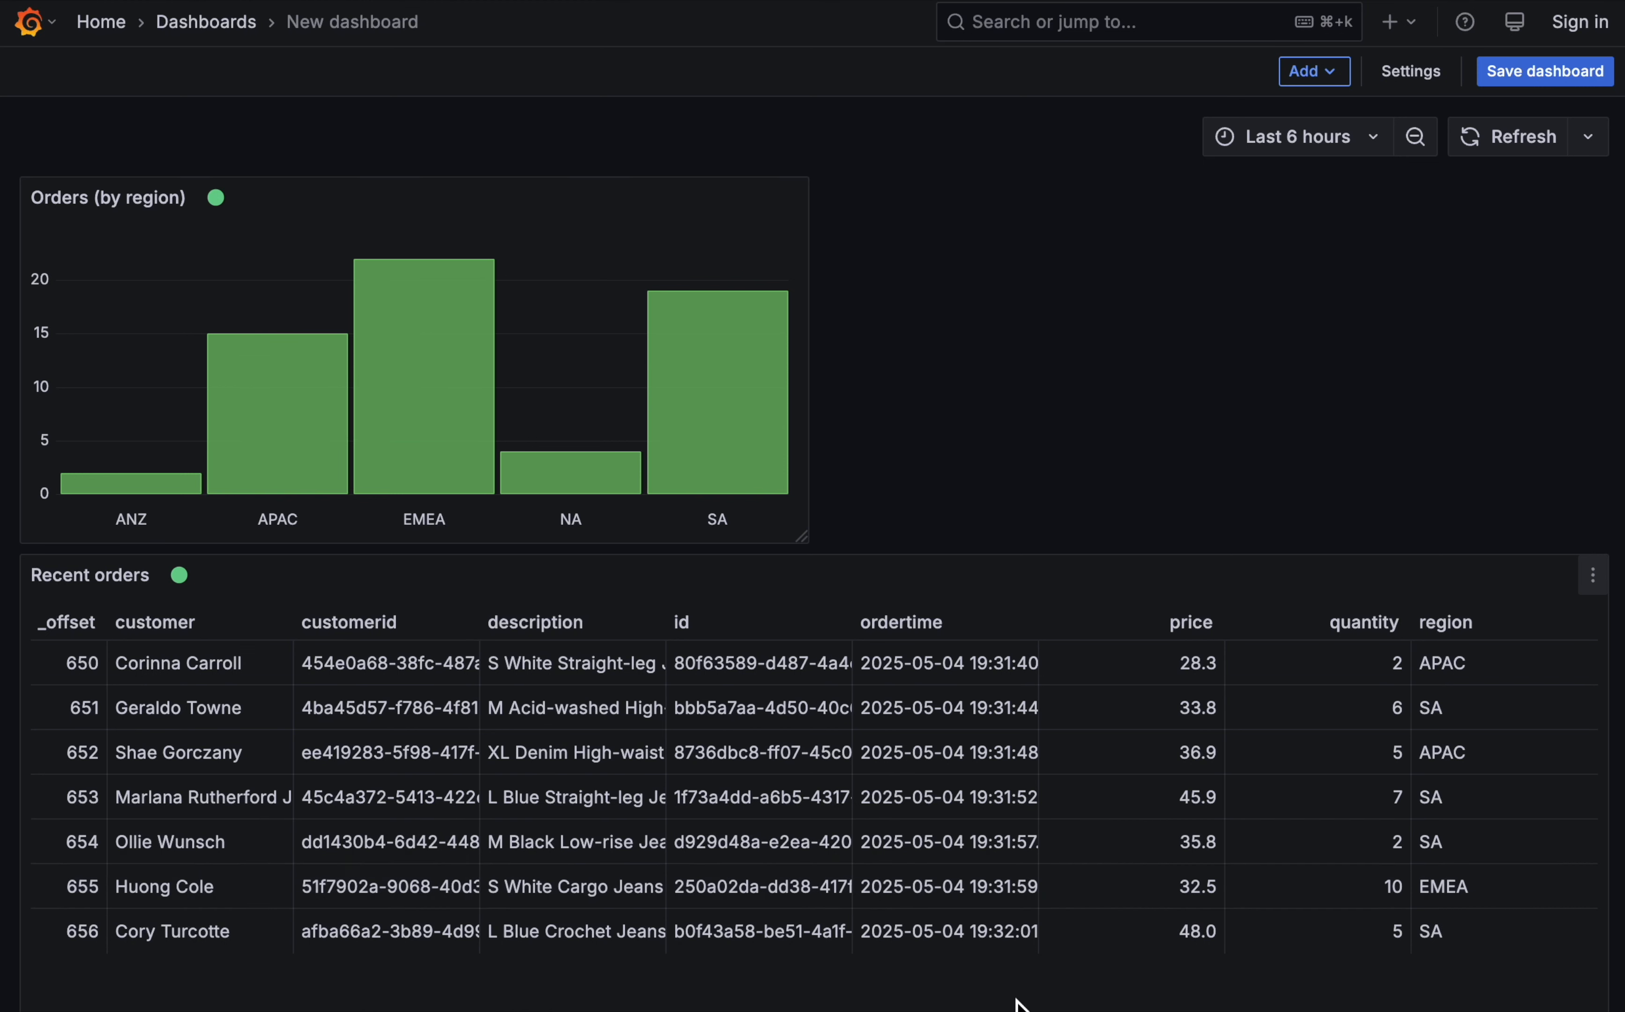
{"action": "left_click", "coordinate": [1317, 72]}
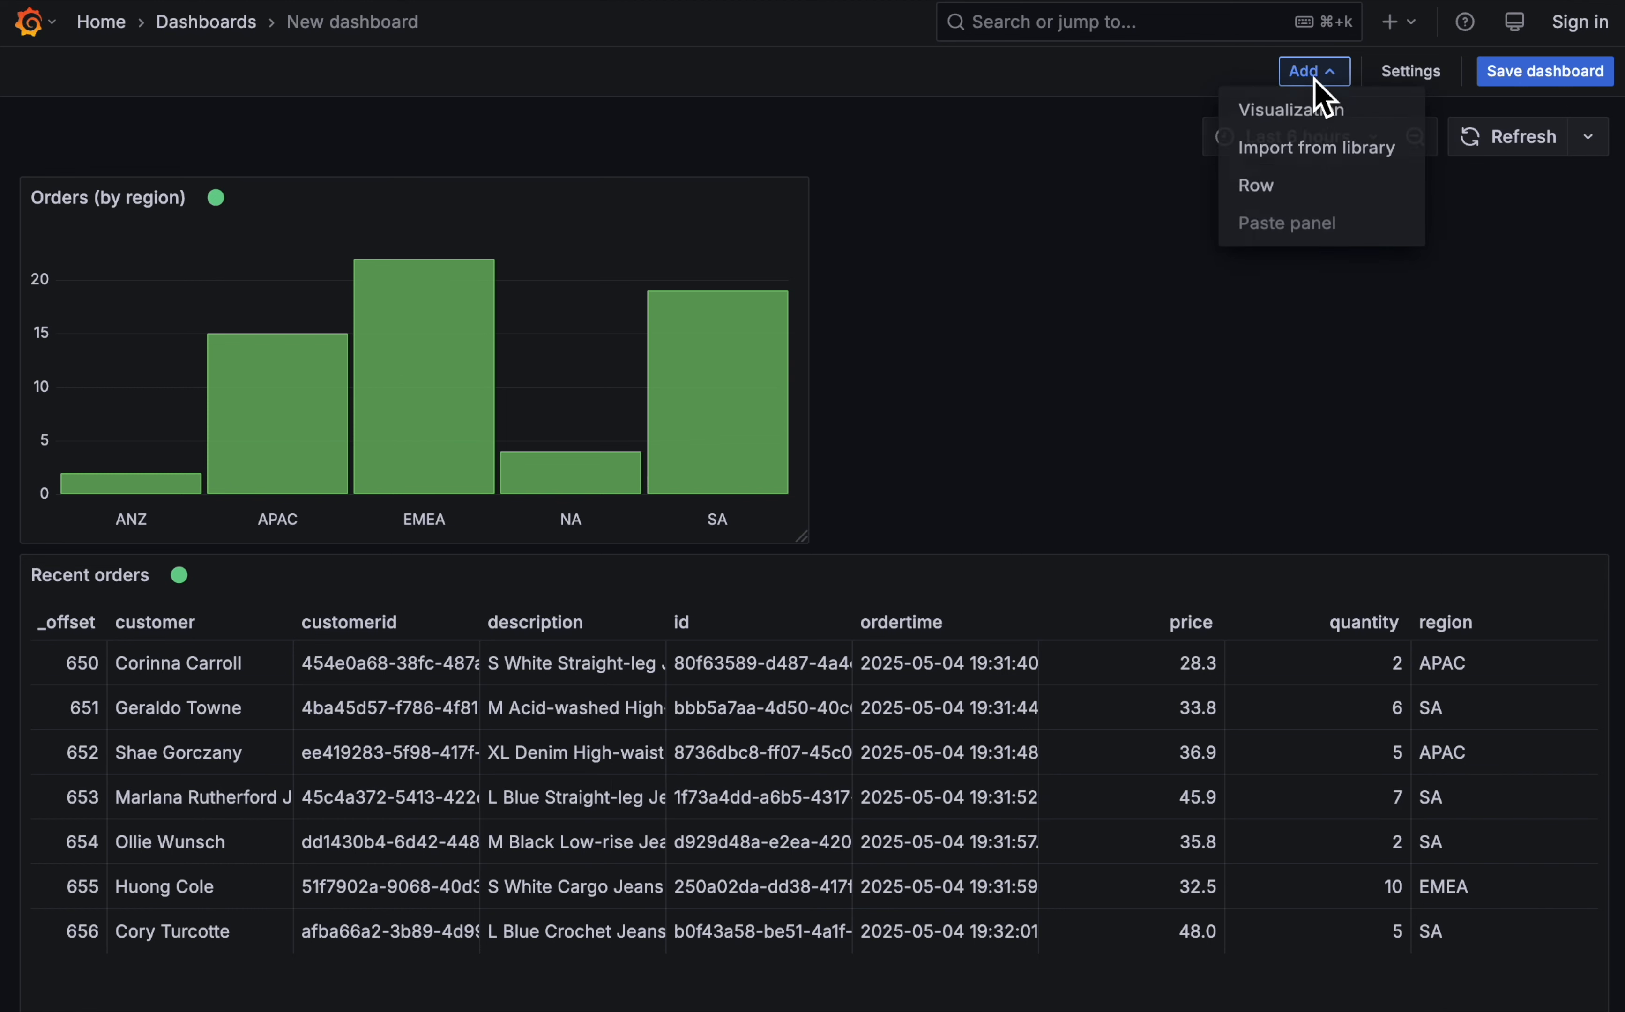
{"action": "left_click", "coordinate": [1348, 114]}
{"action": "left_click", "coordinate": [243, 710]}
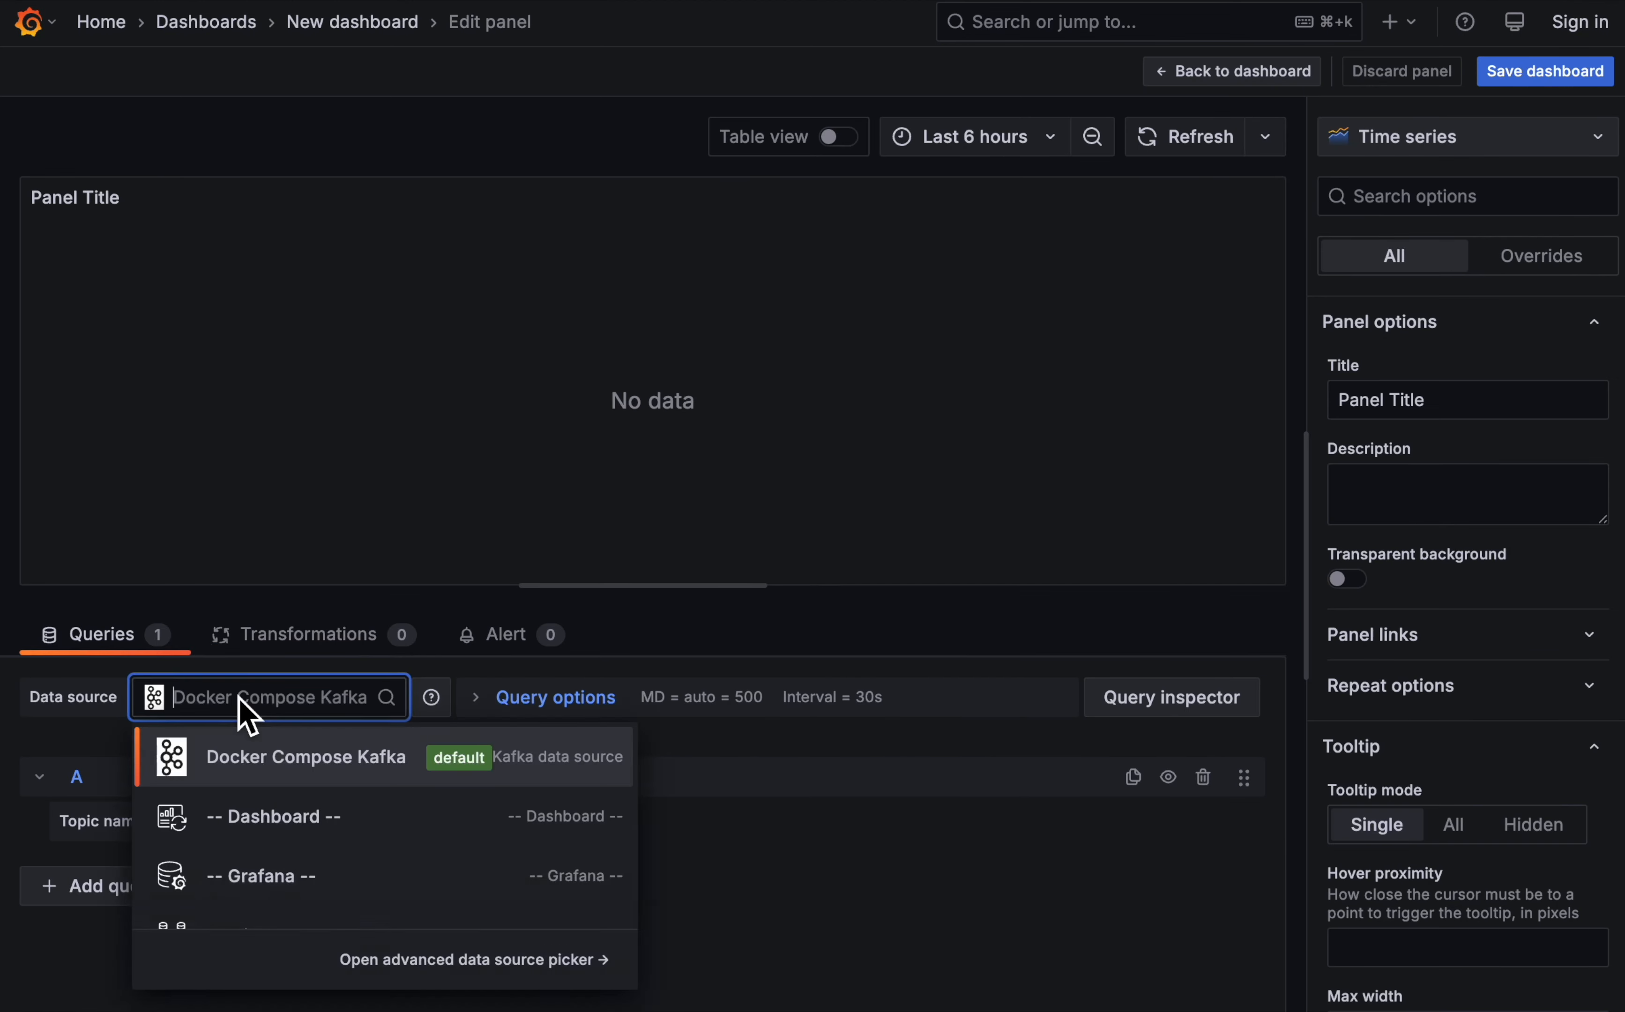
{"action": "left_click", "coordinate": [310, 815]}
{"action": "left_click", "coordinate": [215, 881]}
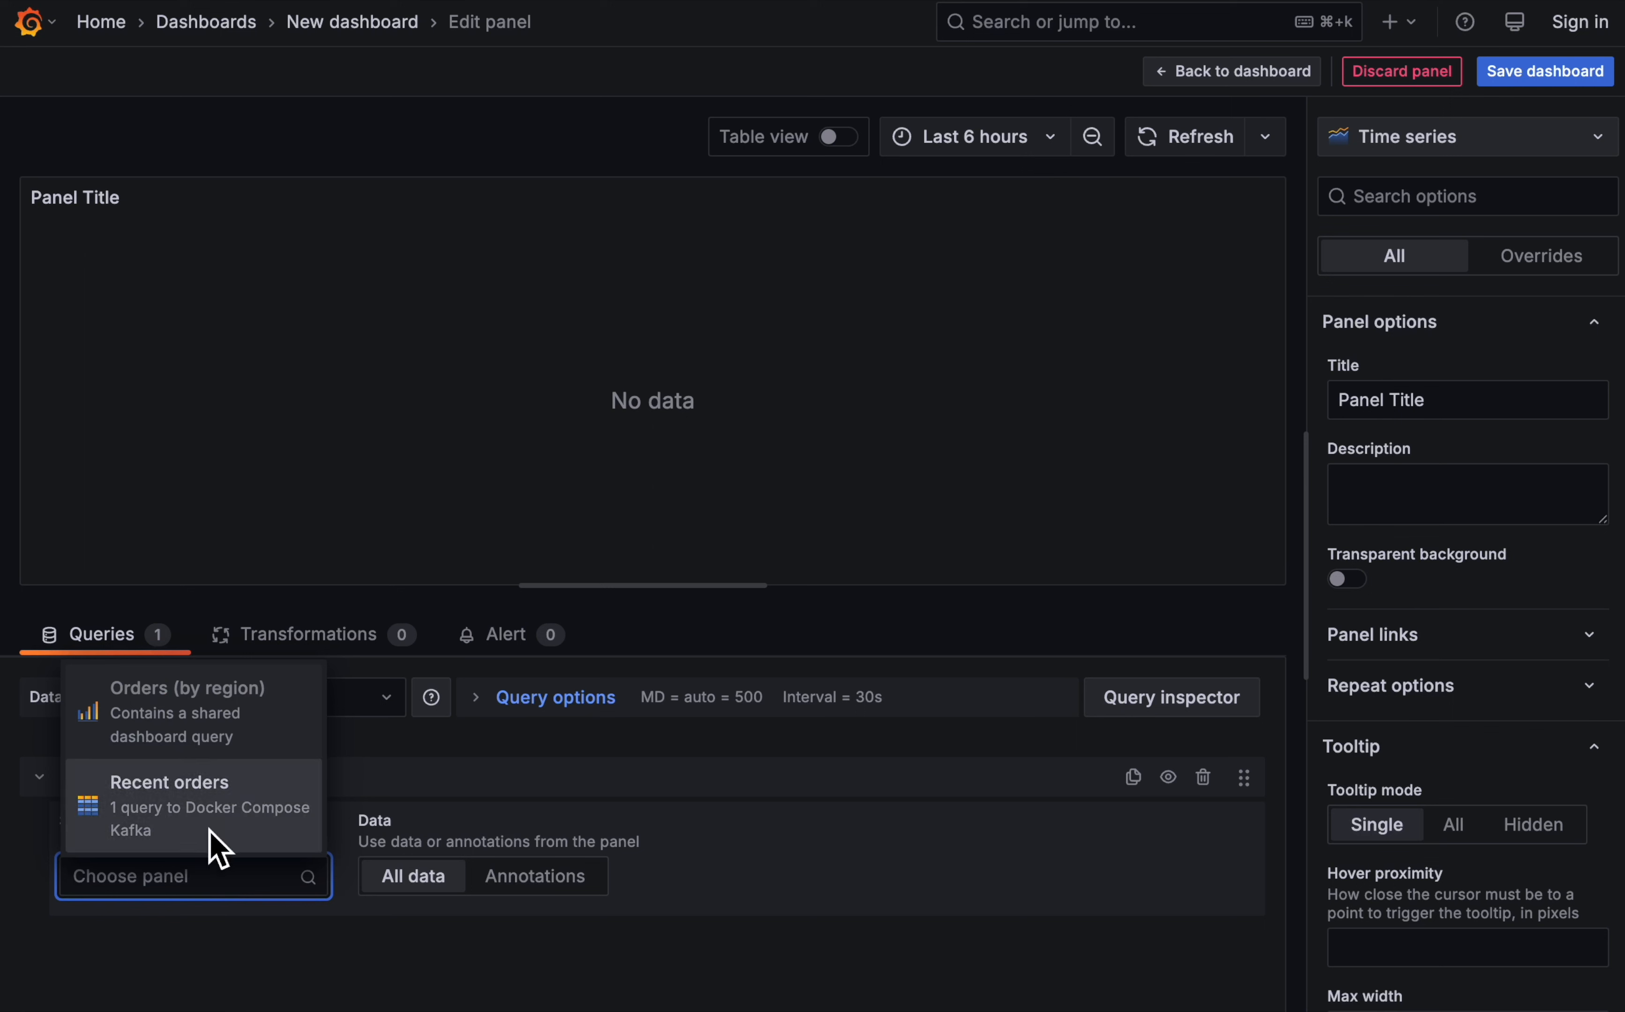
{"action": "left_click", "coordinate": [212, 827]}
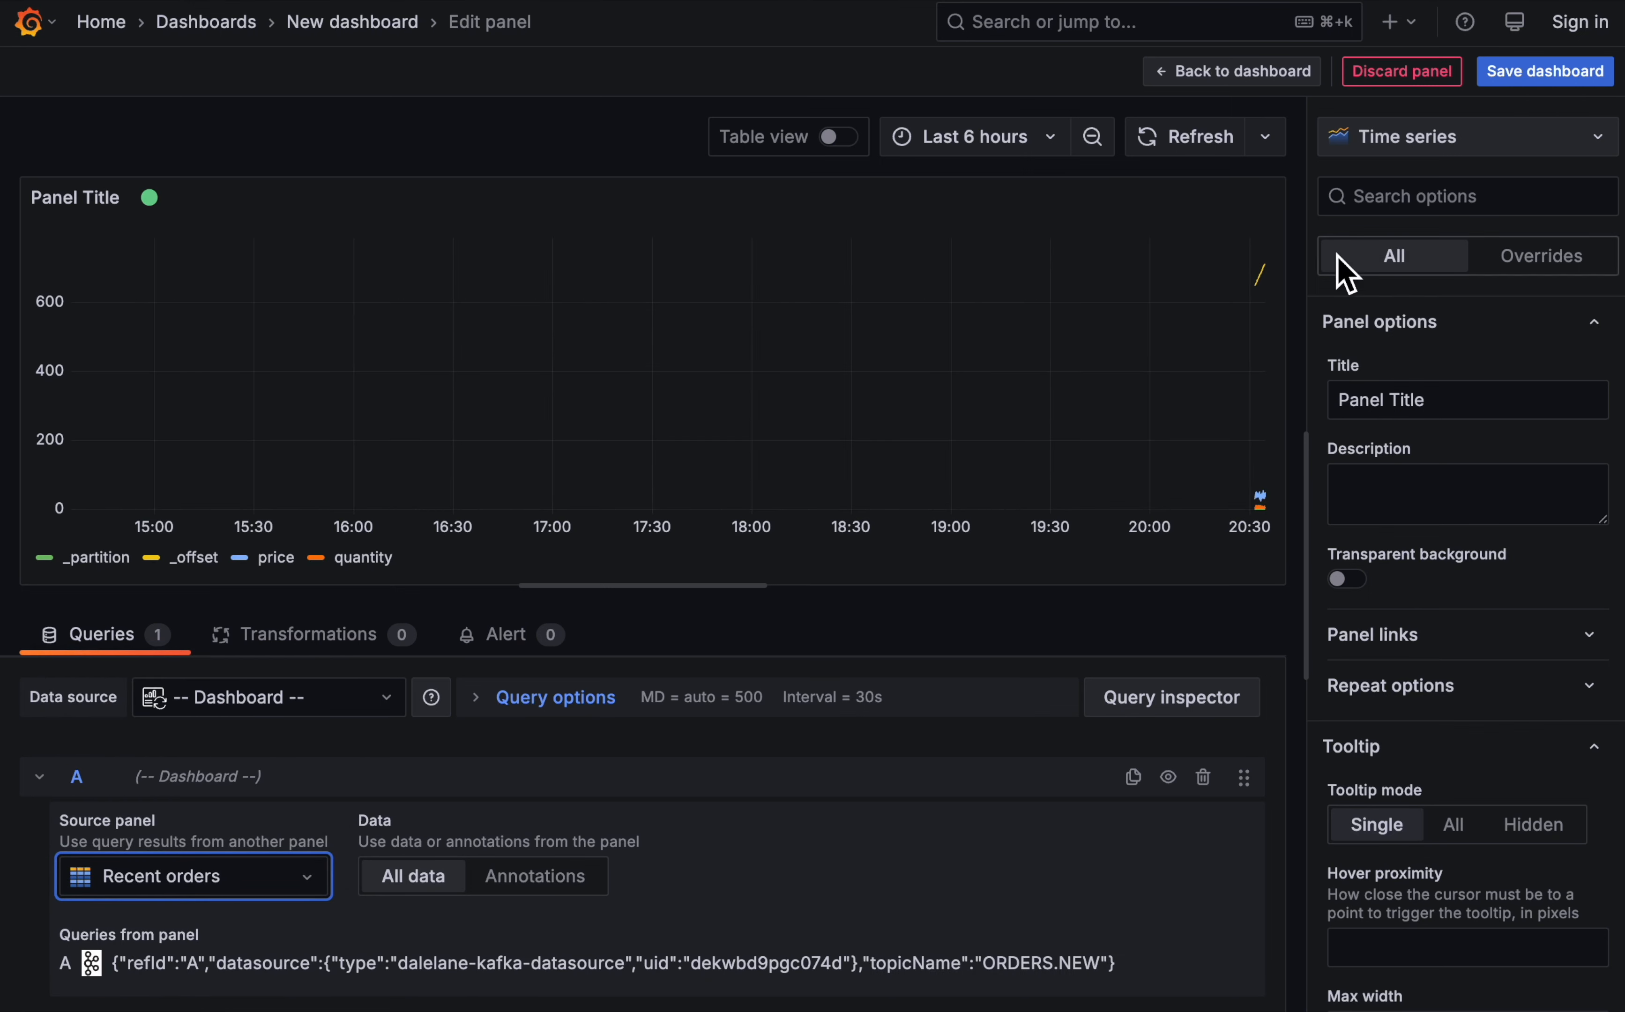
- Add a Filter fields by name transformation that keeps only the _eventtime and price fields
{"action": "left_click", "coordinate": [298, 637]}
{"action": "left_click", "coordinate": [657, 873]}
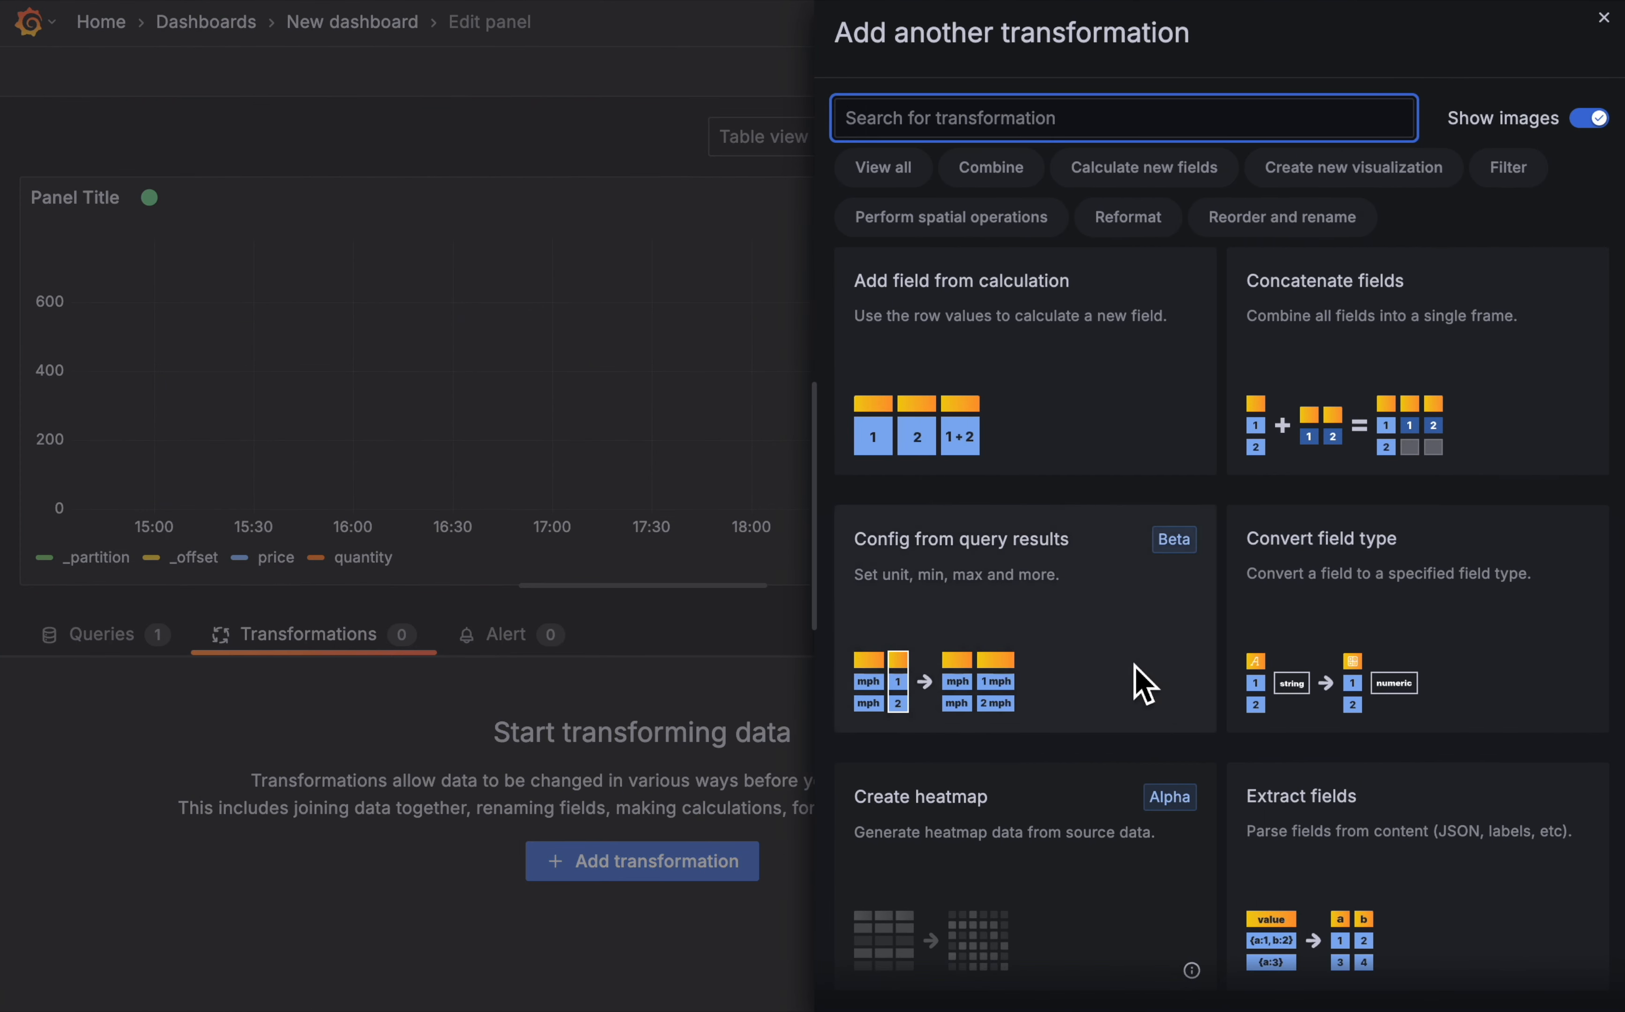
{"action": "scroll", "coordinate": [1135, 665], "scroll_direction": "down", "scroll_amount": 10}
{"action": "scroll", "coordinate": [1134, 670], "scroll_direction": "up", "scroll_amount": 3}
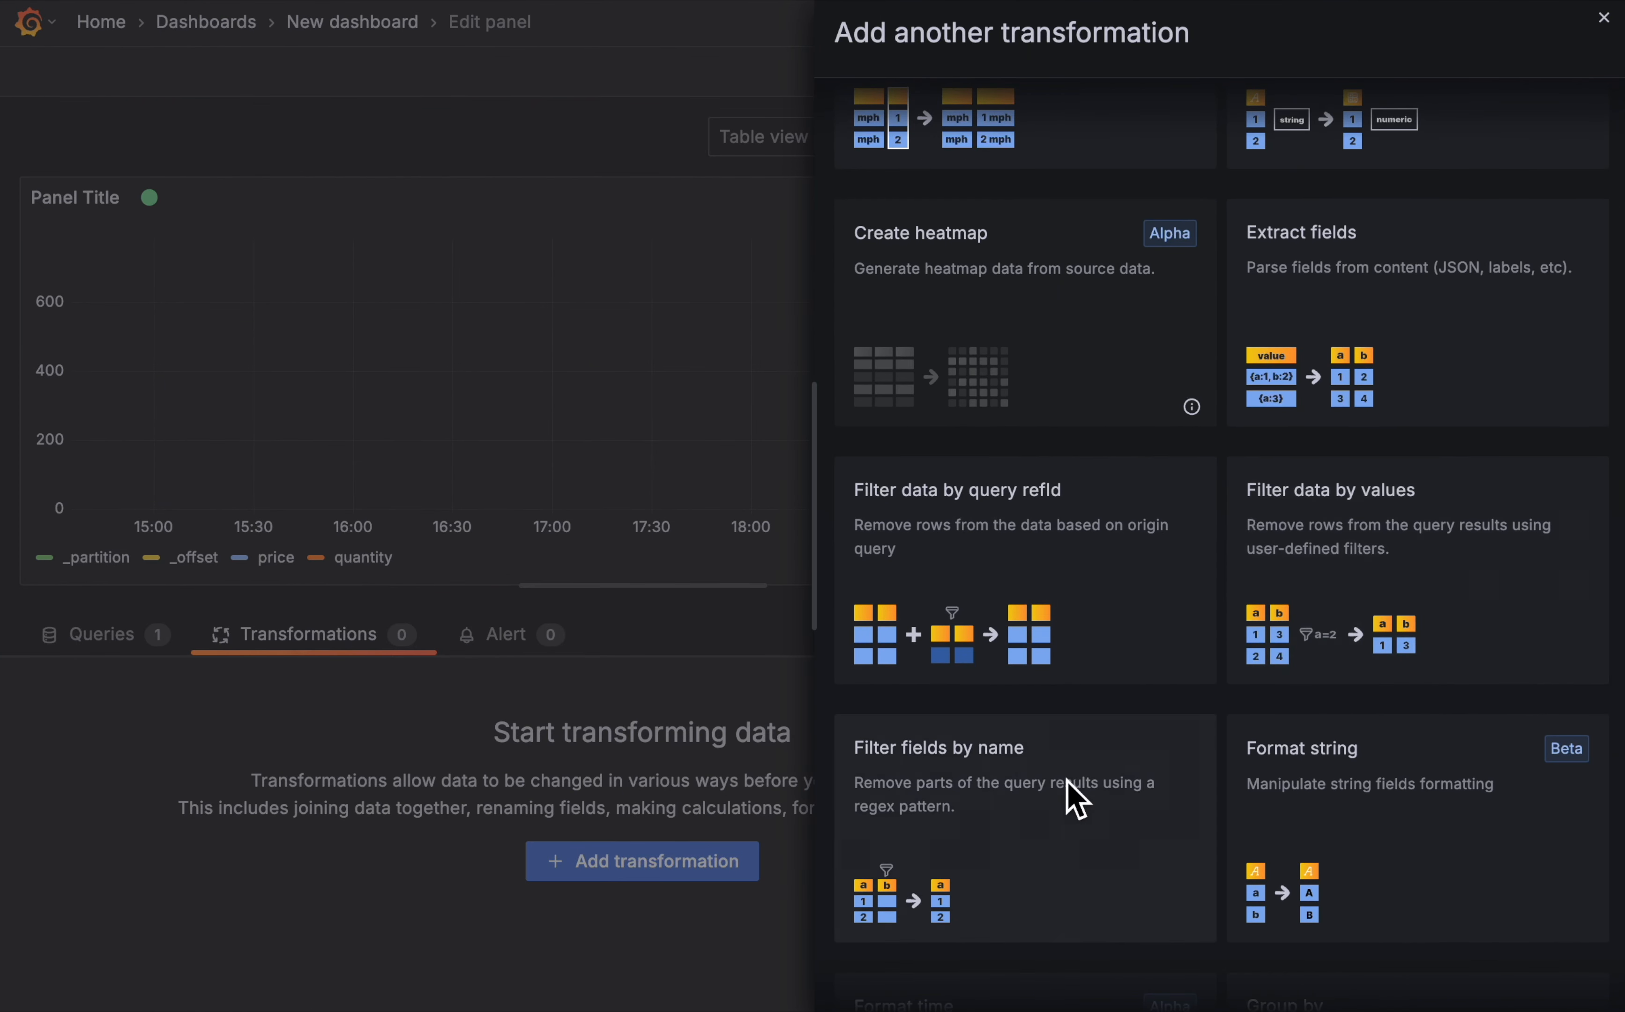
{"action": "left_click", "coordinate": [1074, 797]}
{"action": "left_click", "coordinate": [606, 791]}
{"action": "left_click", "coordinate": [707, 793]}
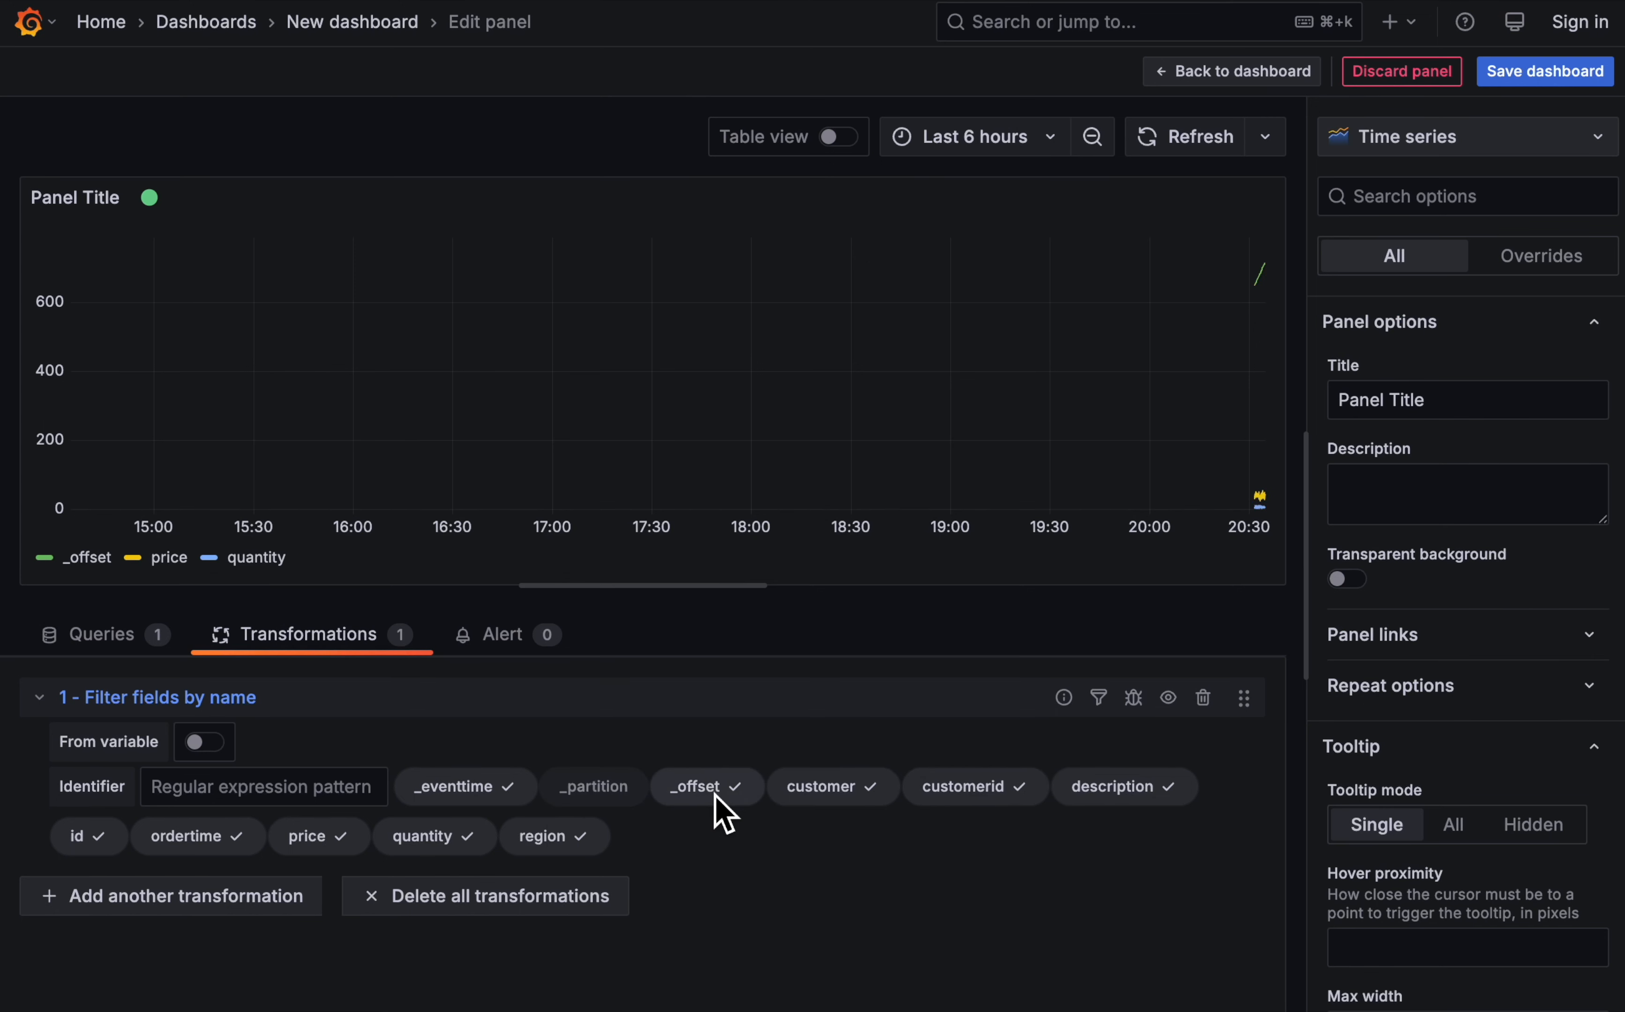
{"action": "left_click", "coordinate": [827, 793]}
{"action": "left_click", "coordinate": [926, 796]}
{"action": "left_click", "coordinate": [1052, 797]}
{"action": "left_click", "coordinate": [1142, 804]}
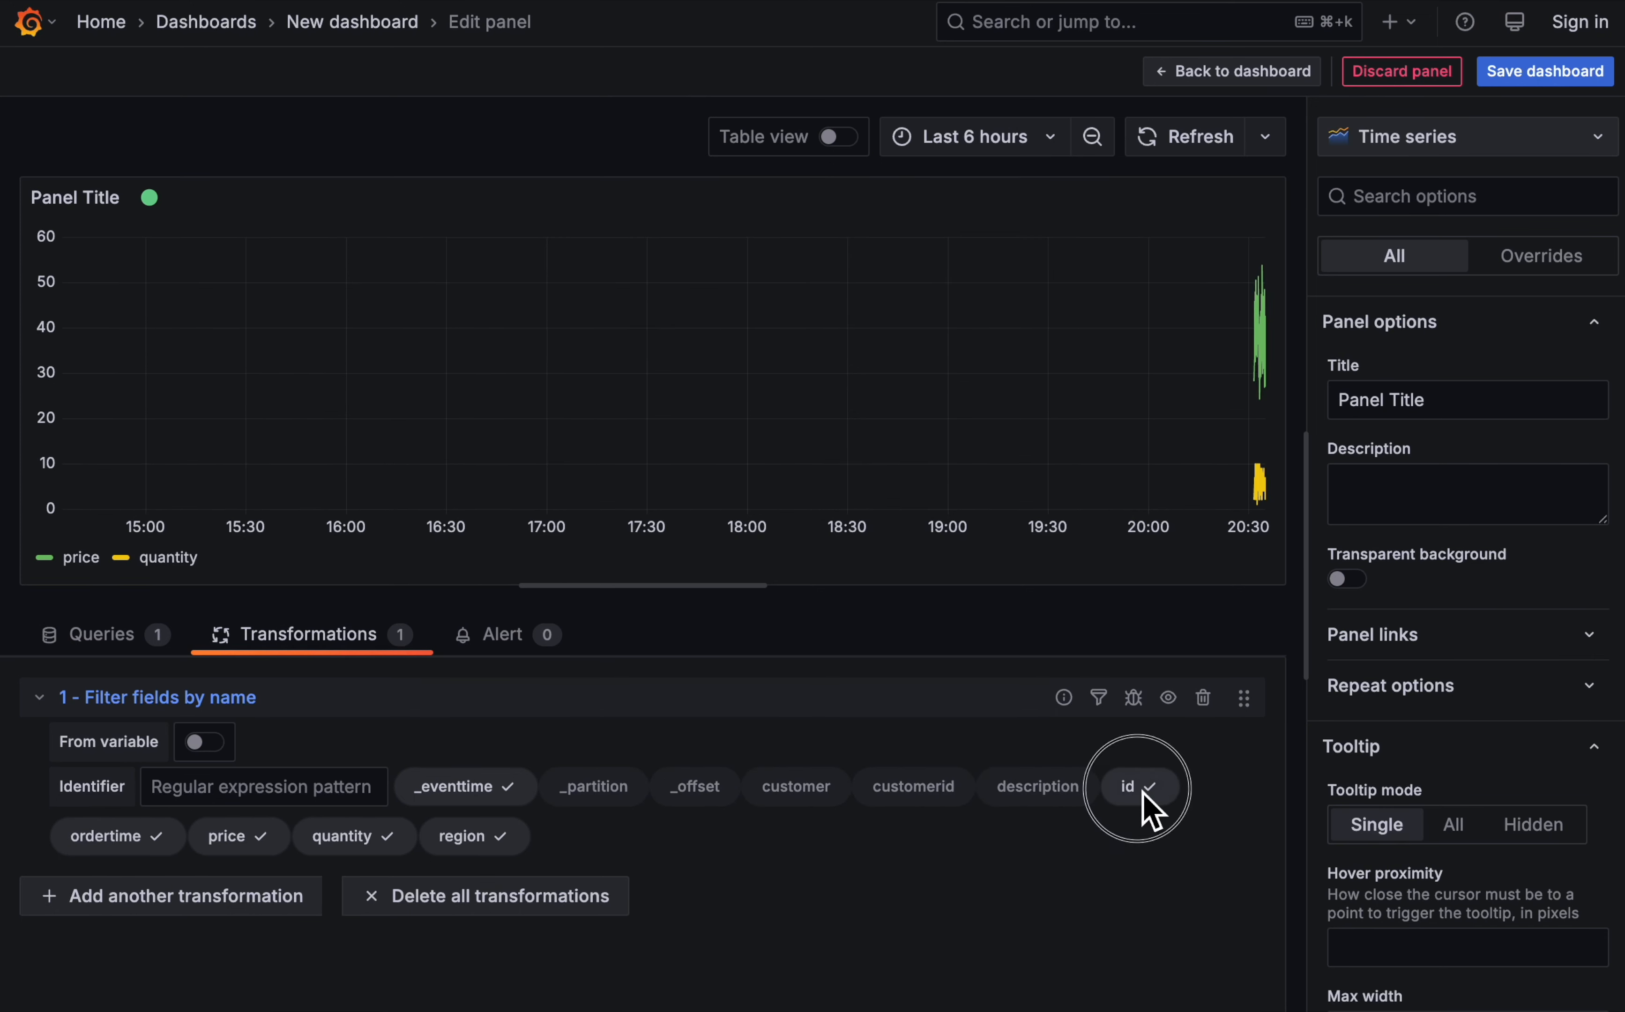
{"action": "left_click", "coordinate": [127, 837]}
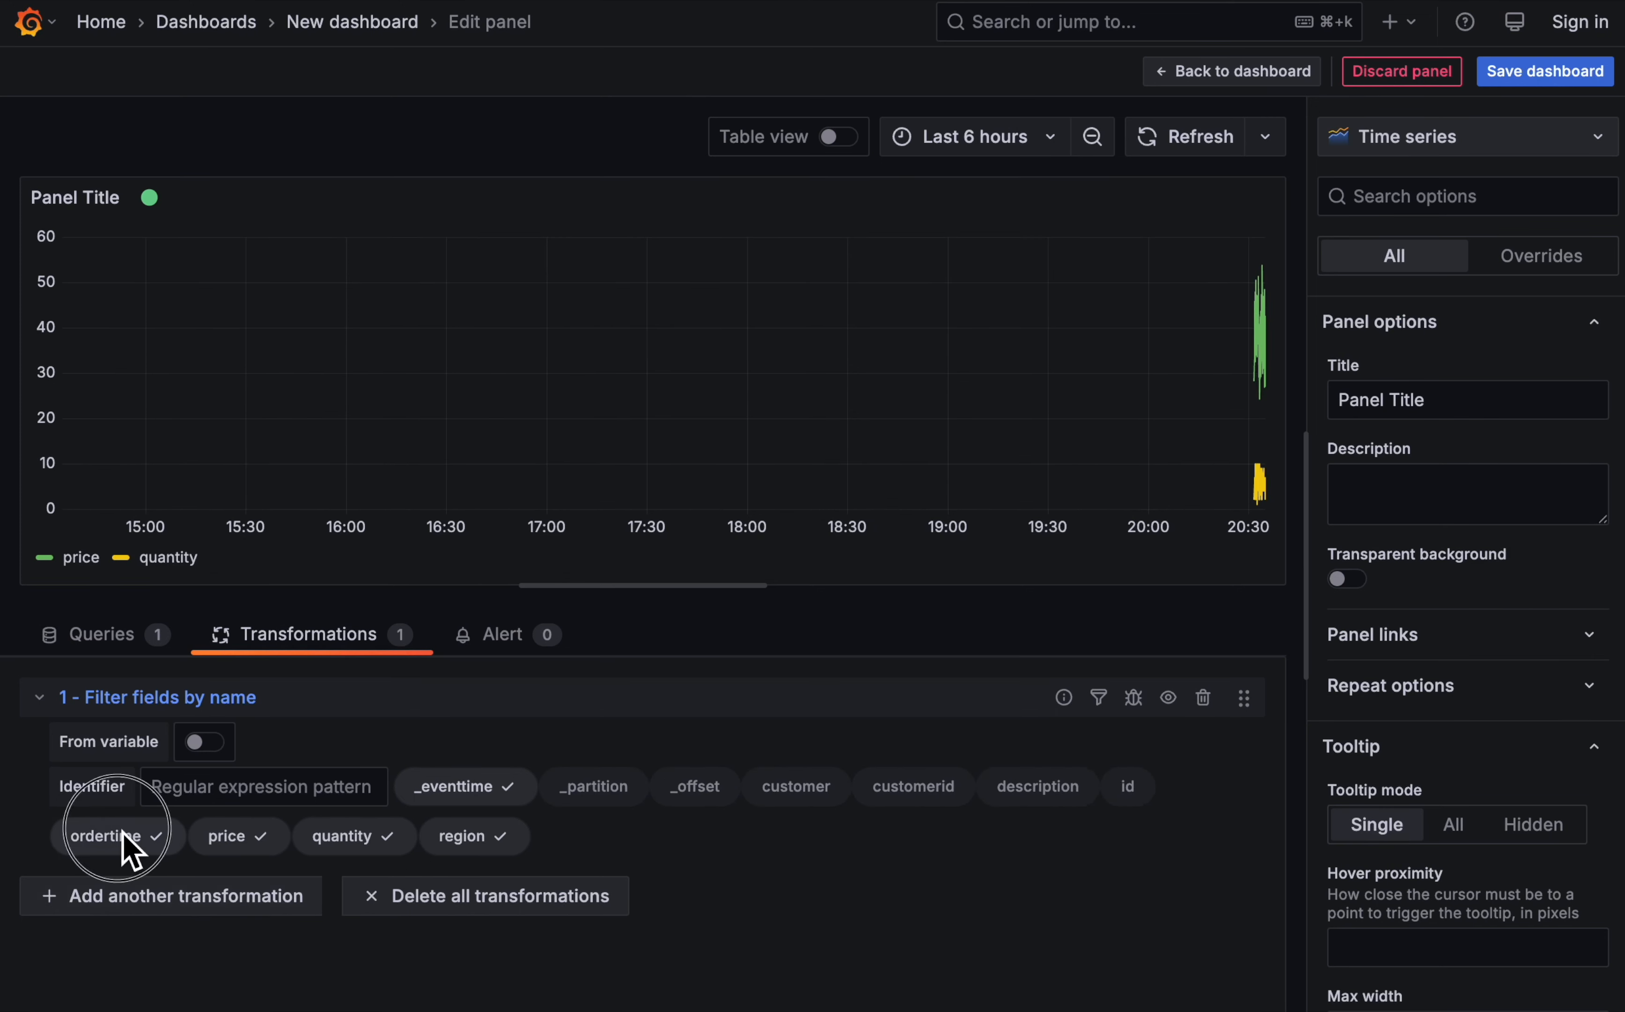
{"action": "left_click", "coordinate": [328, 845]}
{"action": "left_click", "coordinate": [419, 845]}
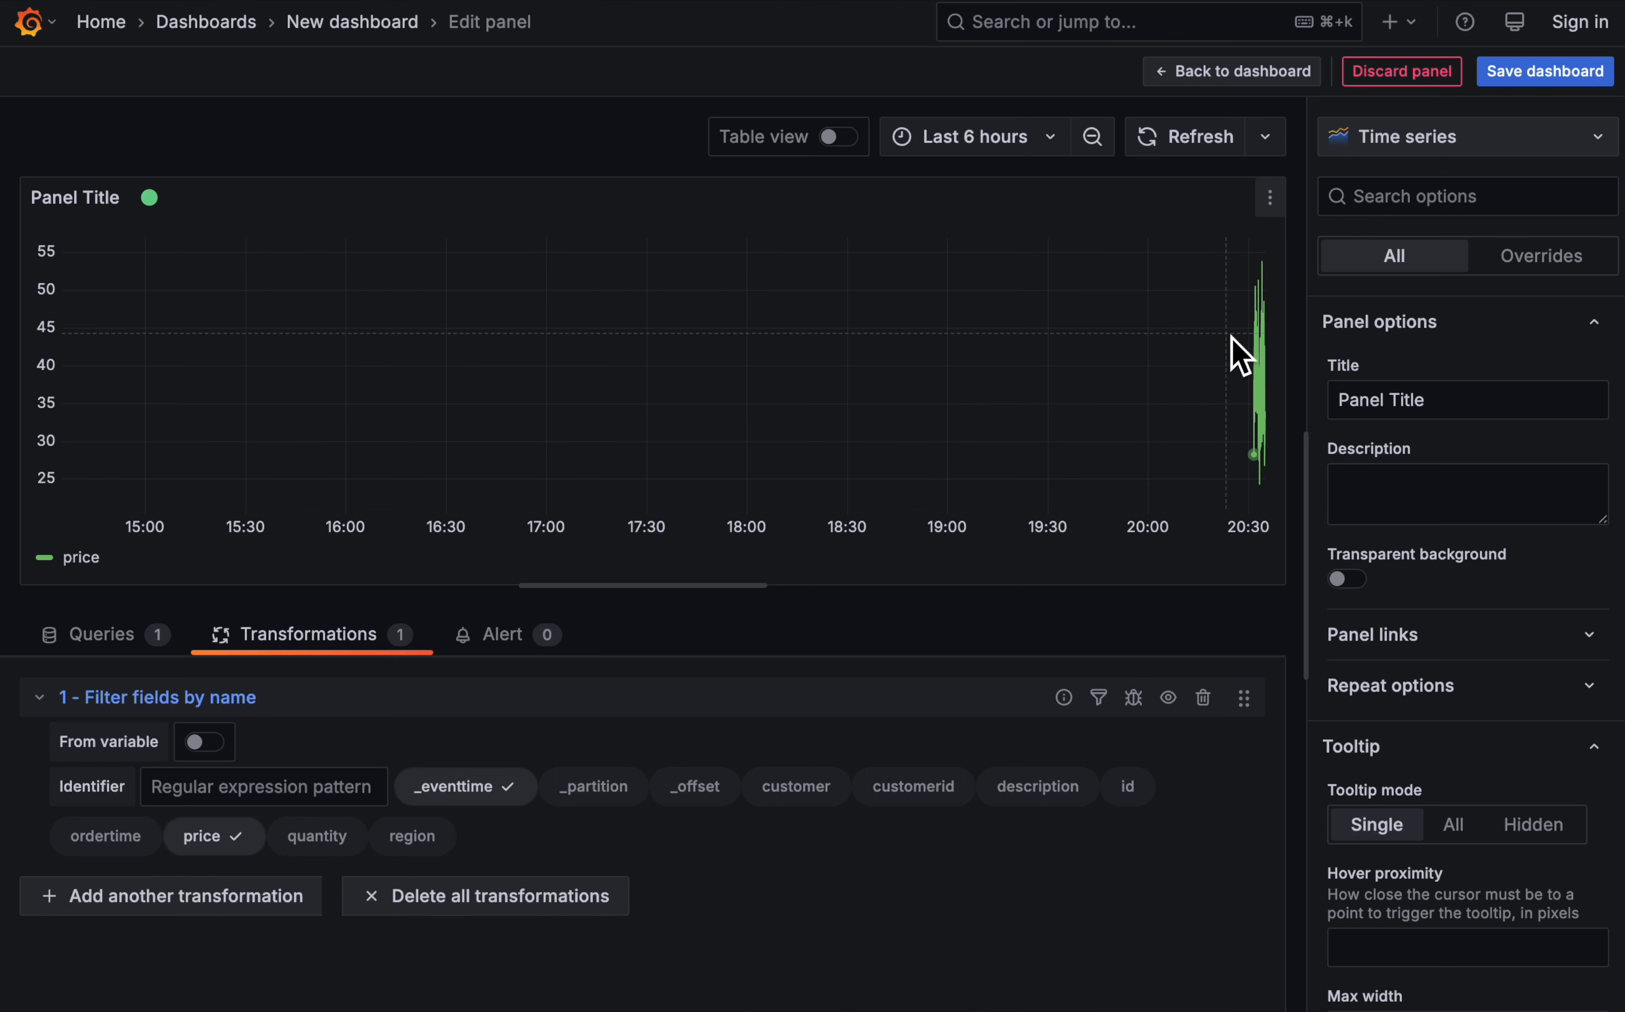
- Set the time range to Last 15 minutes and change the visualization to a Histogram
{"action": "left_click", "coordinate": [1010, 147]}
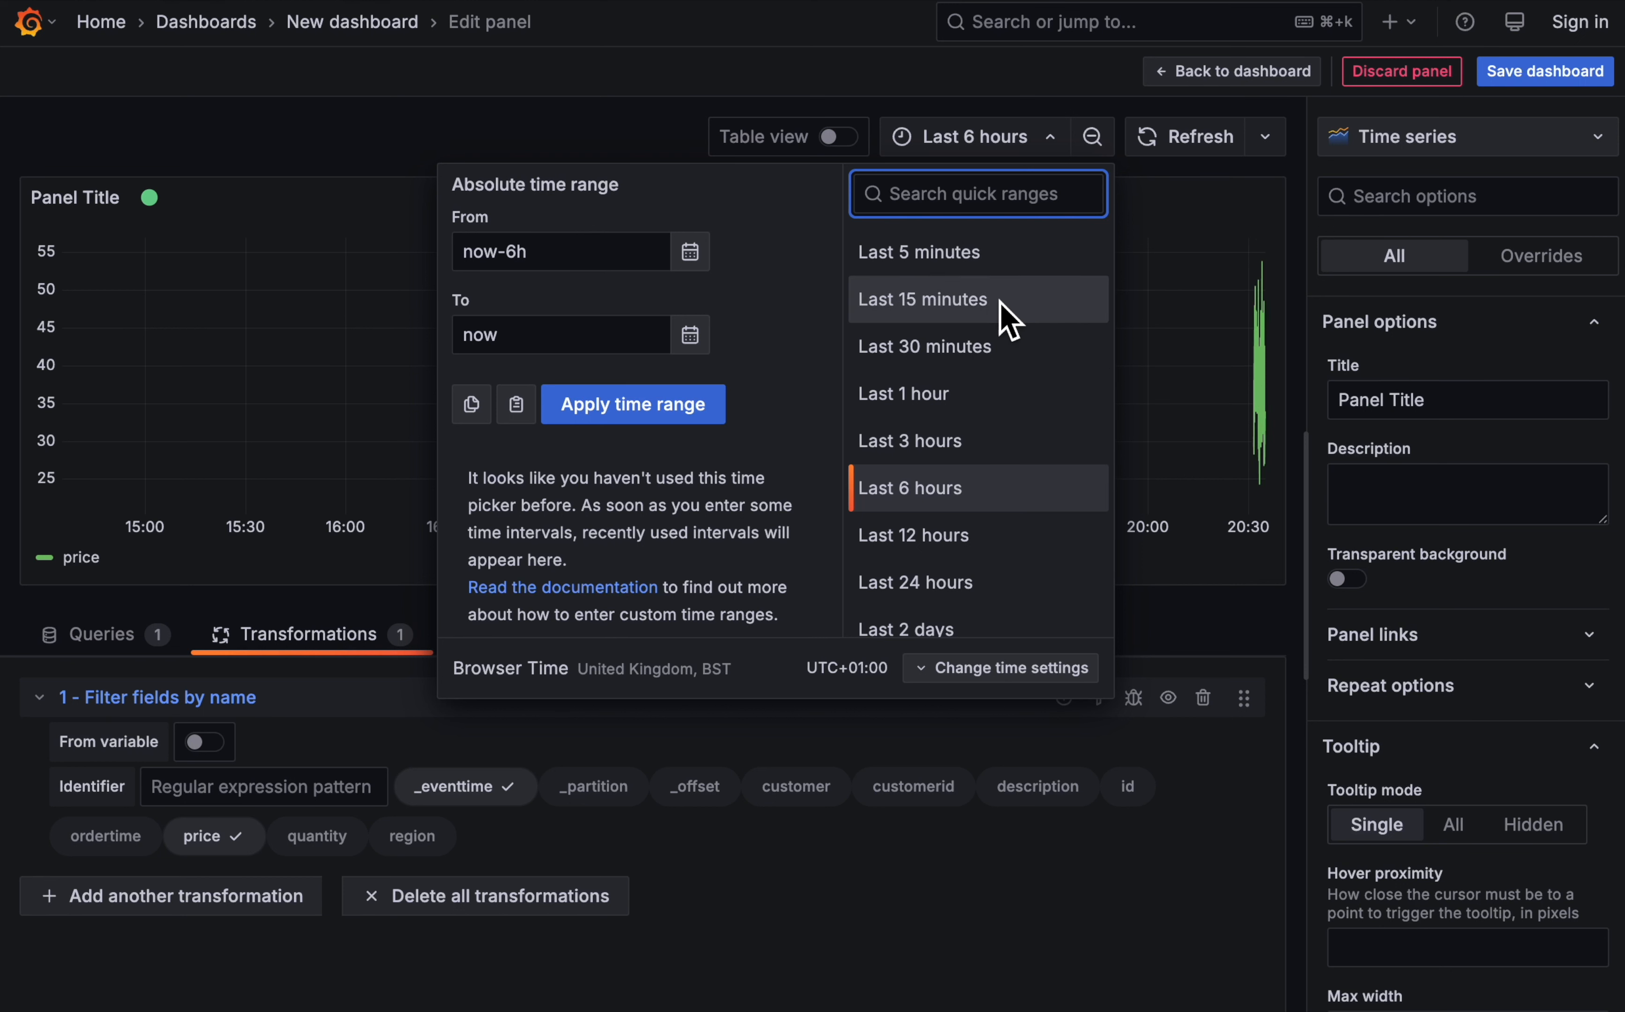
{"action": "left_click", "coordinate": [1006, 319]}
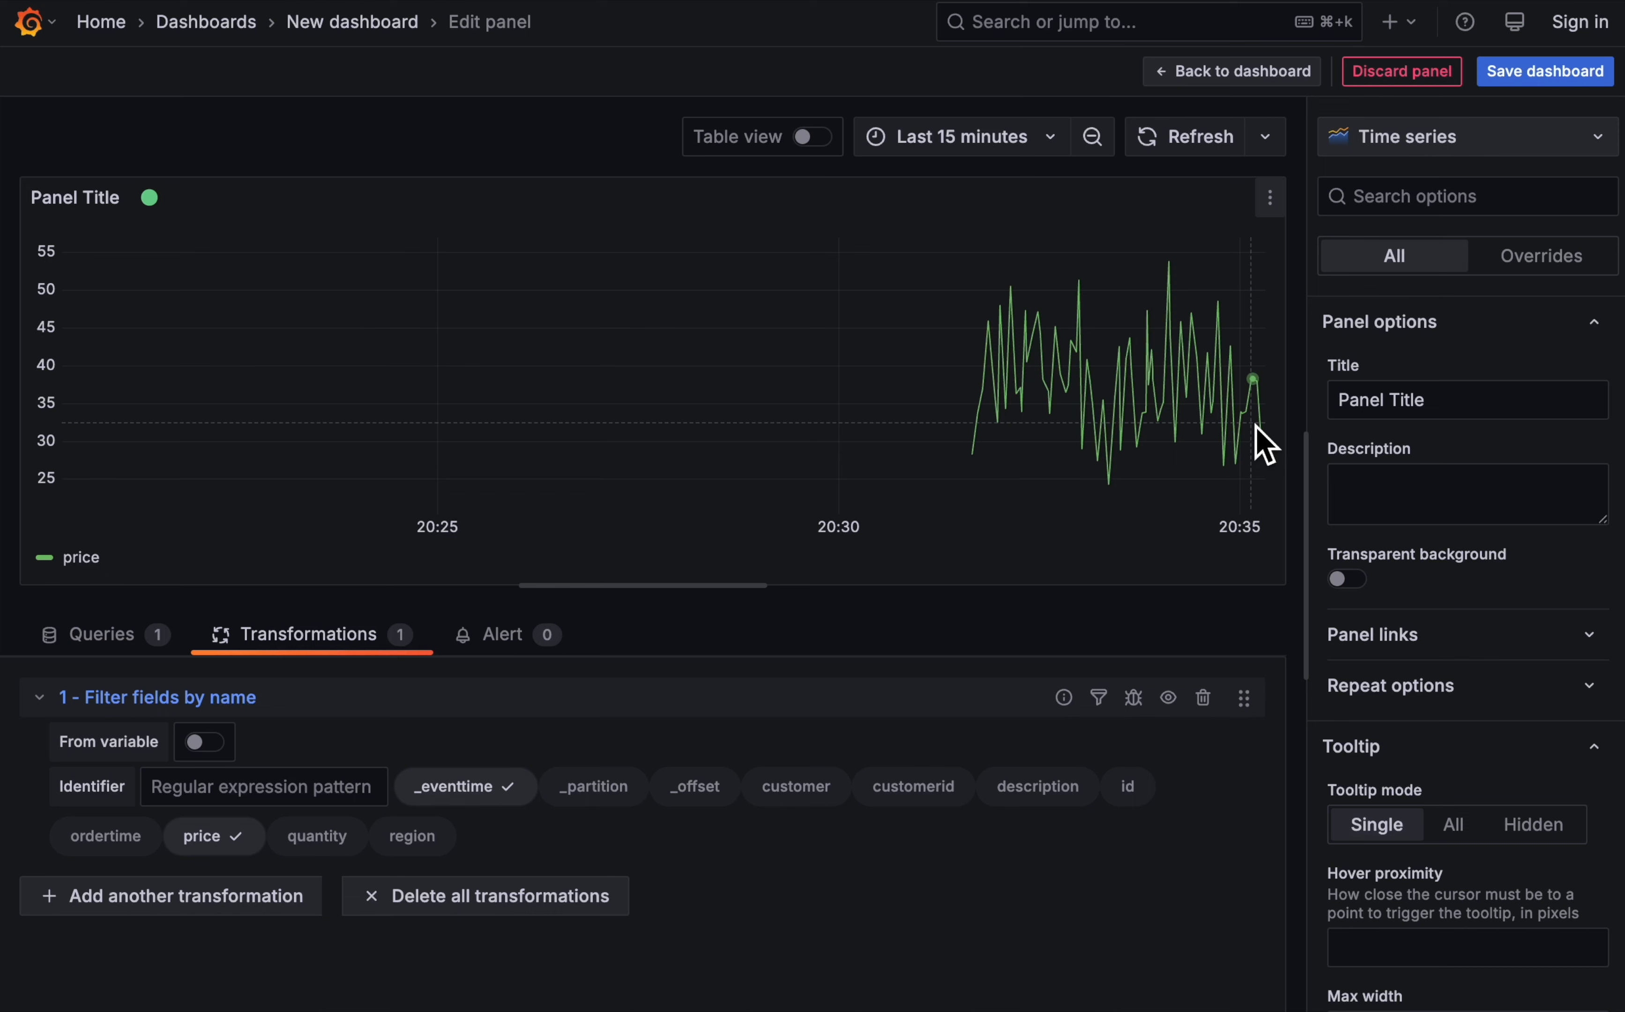
{"action": "left_click", "coordinate": [1467, 137]}
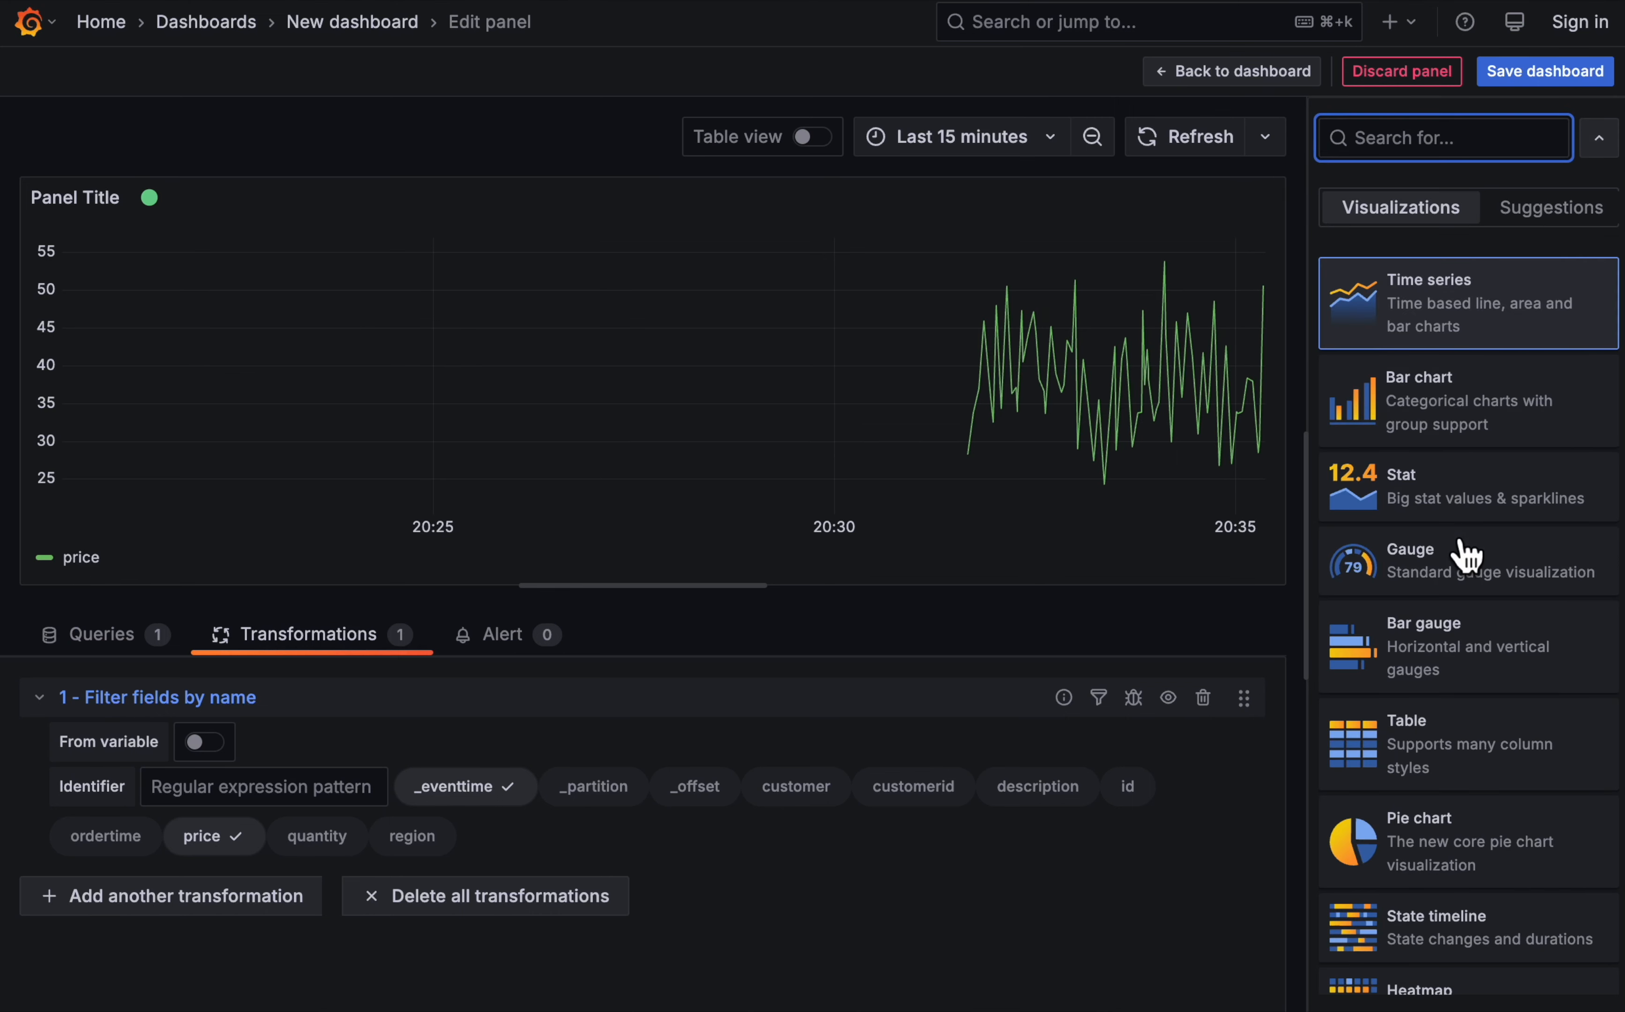
{"action": "scroll", "coordinate": [1466, 556], "scroll_direction": "down", "scroll_amount": 6}
{"action": "scroll", "coordinate": [1466, 562], "scroll_direction": "down", "scroll_amount": 2}
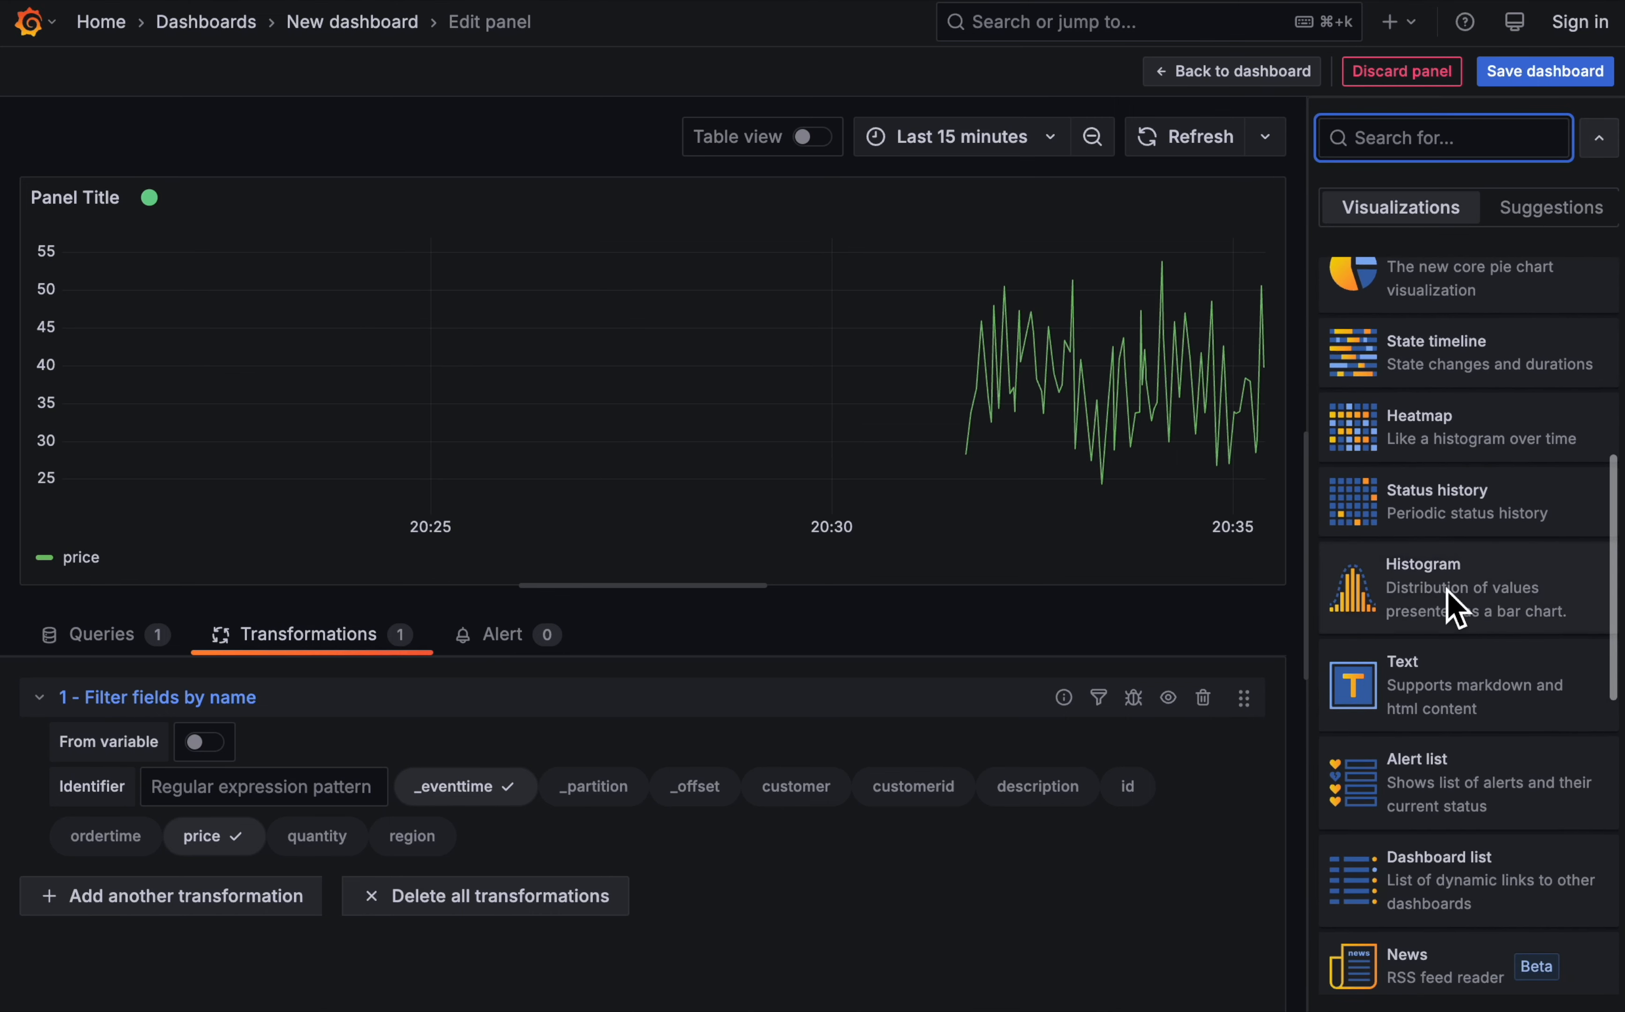
{"action": "left_click", "coordinate": [1452, 599]}
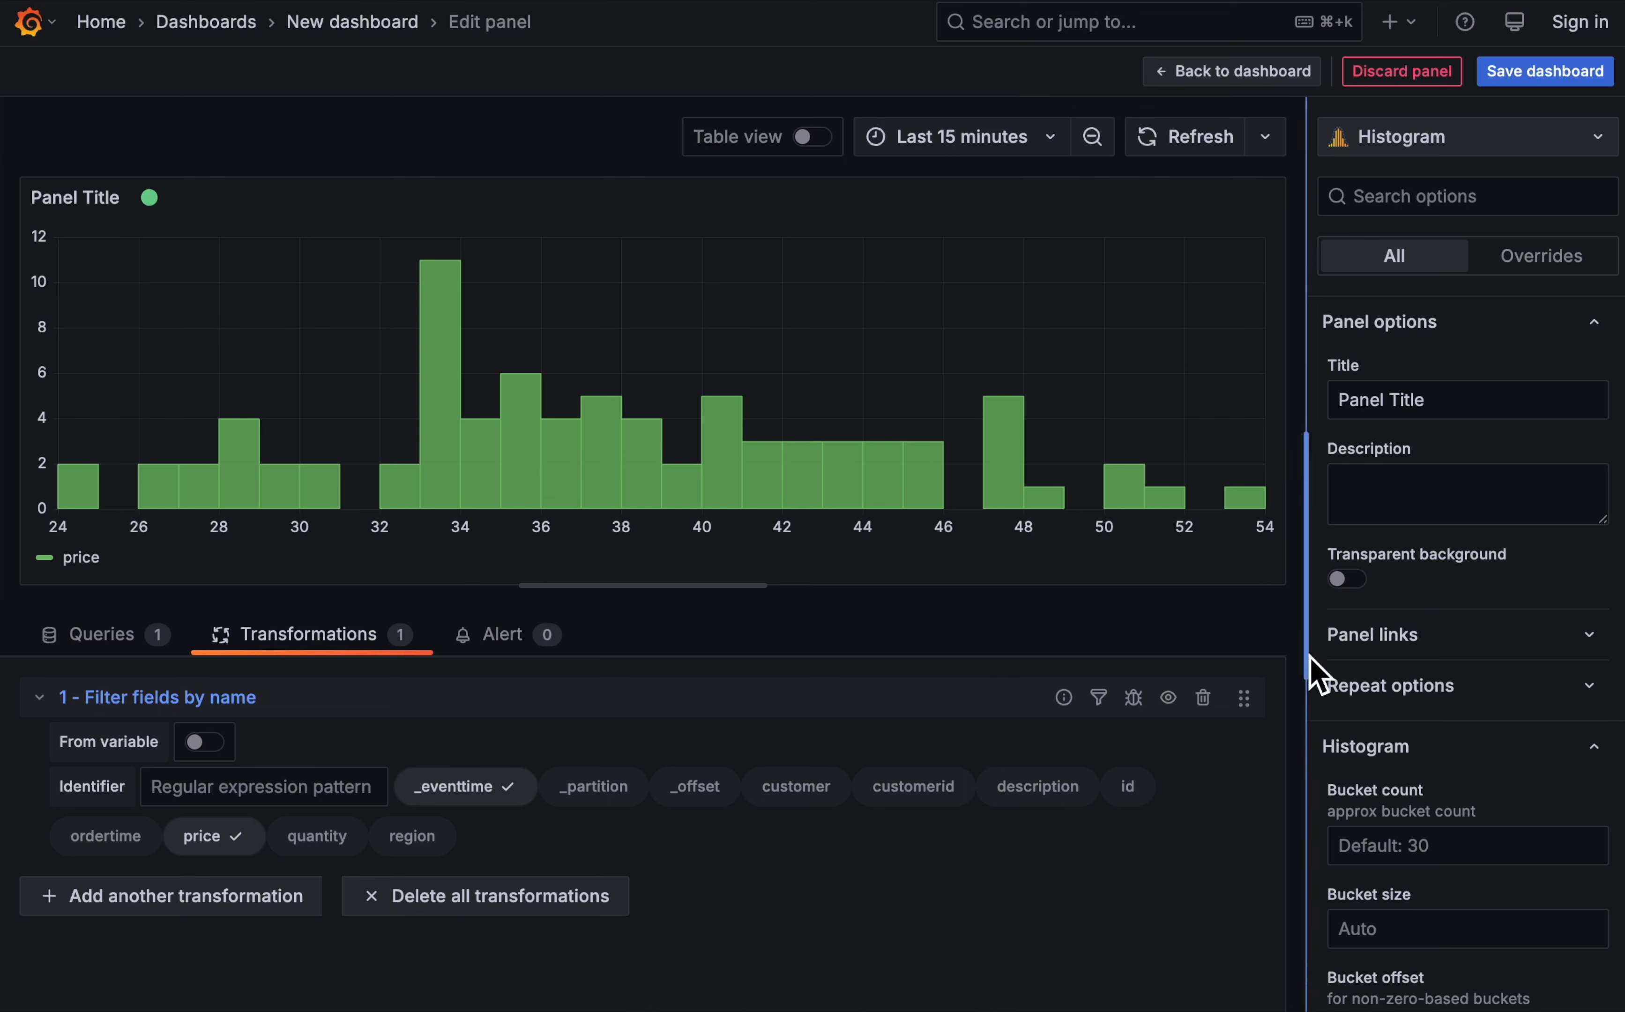
- Set the histogram's bucket count to 4, also trying 5 and 6 for comparison
{"action": "left_click", "coordinate": [1418, 847]}
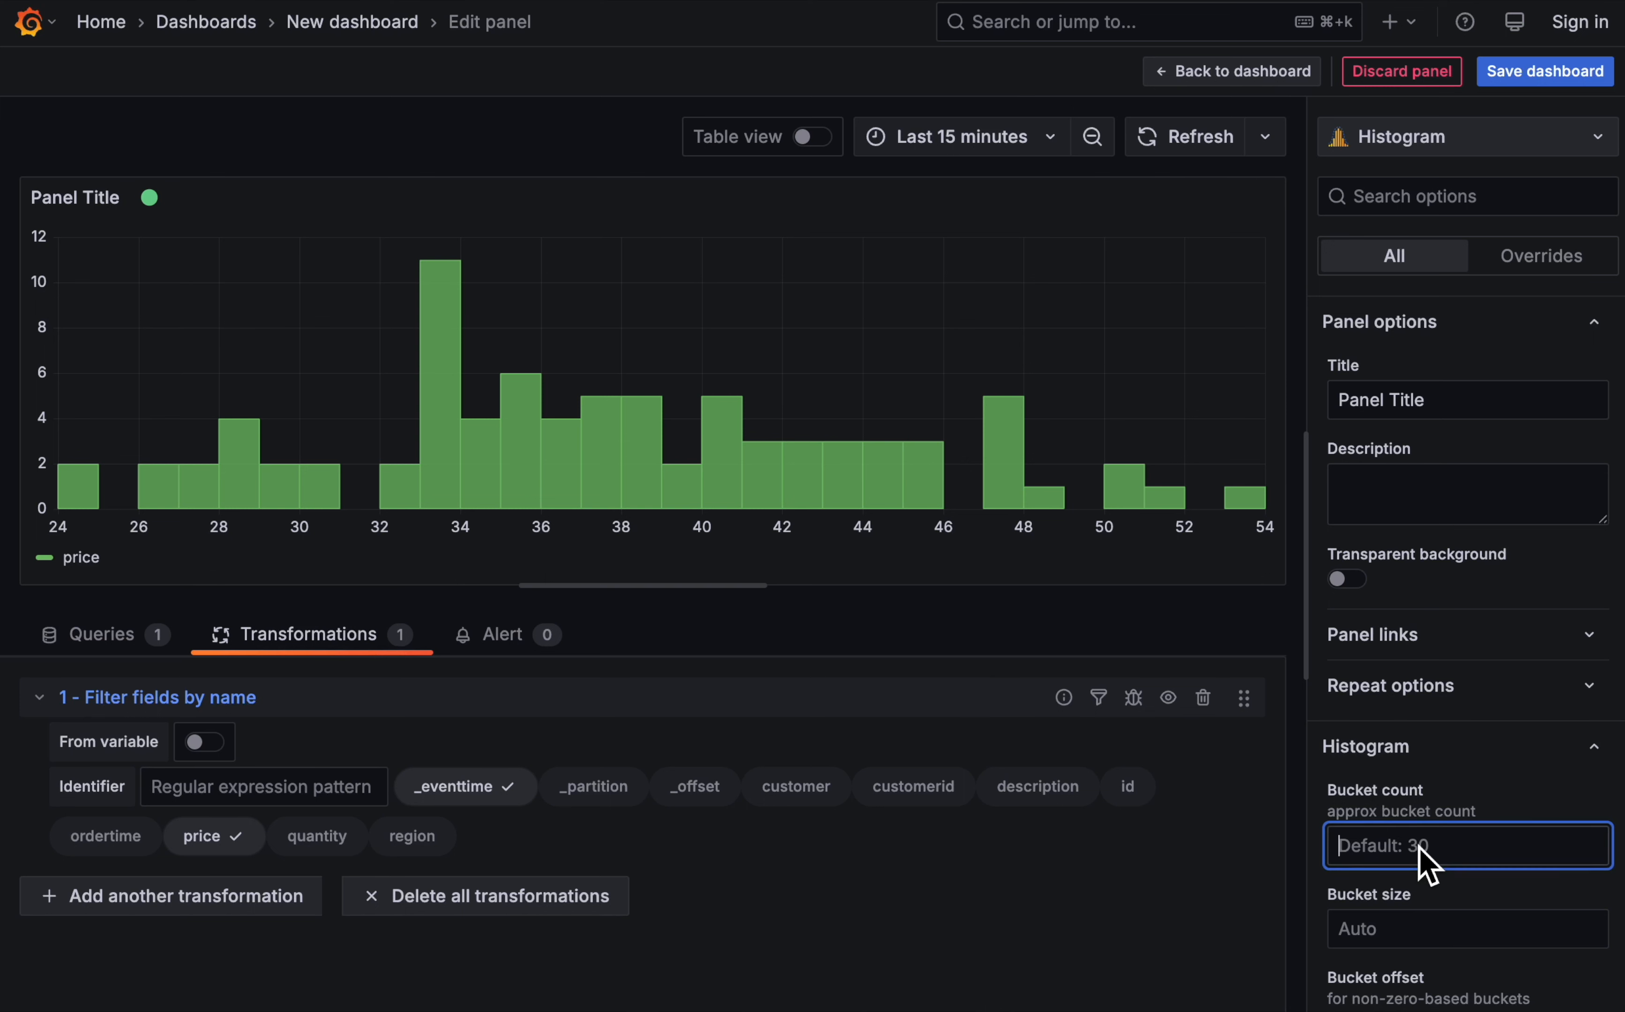
{"action": "type", "text": "4"}
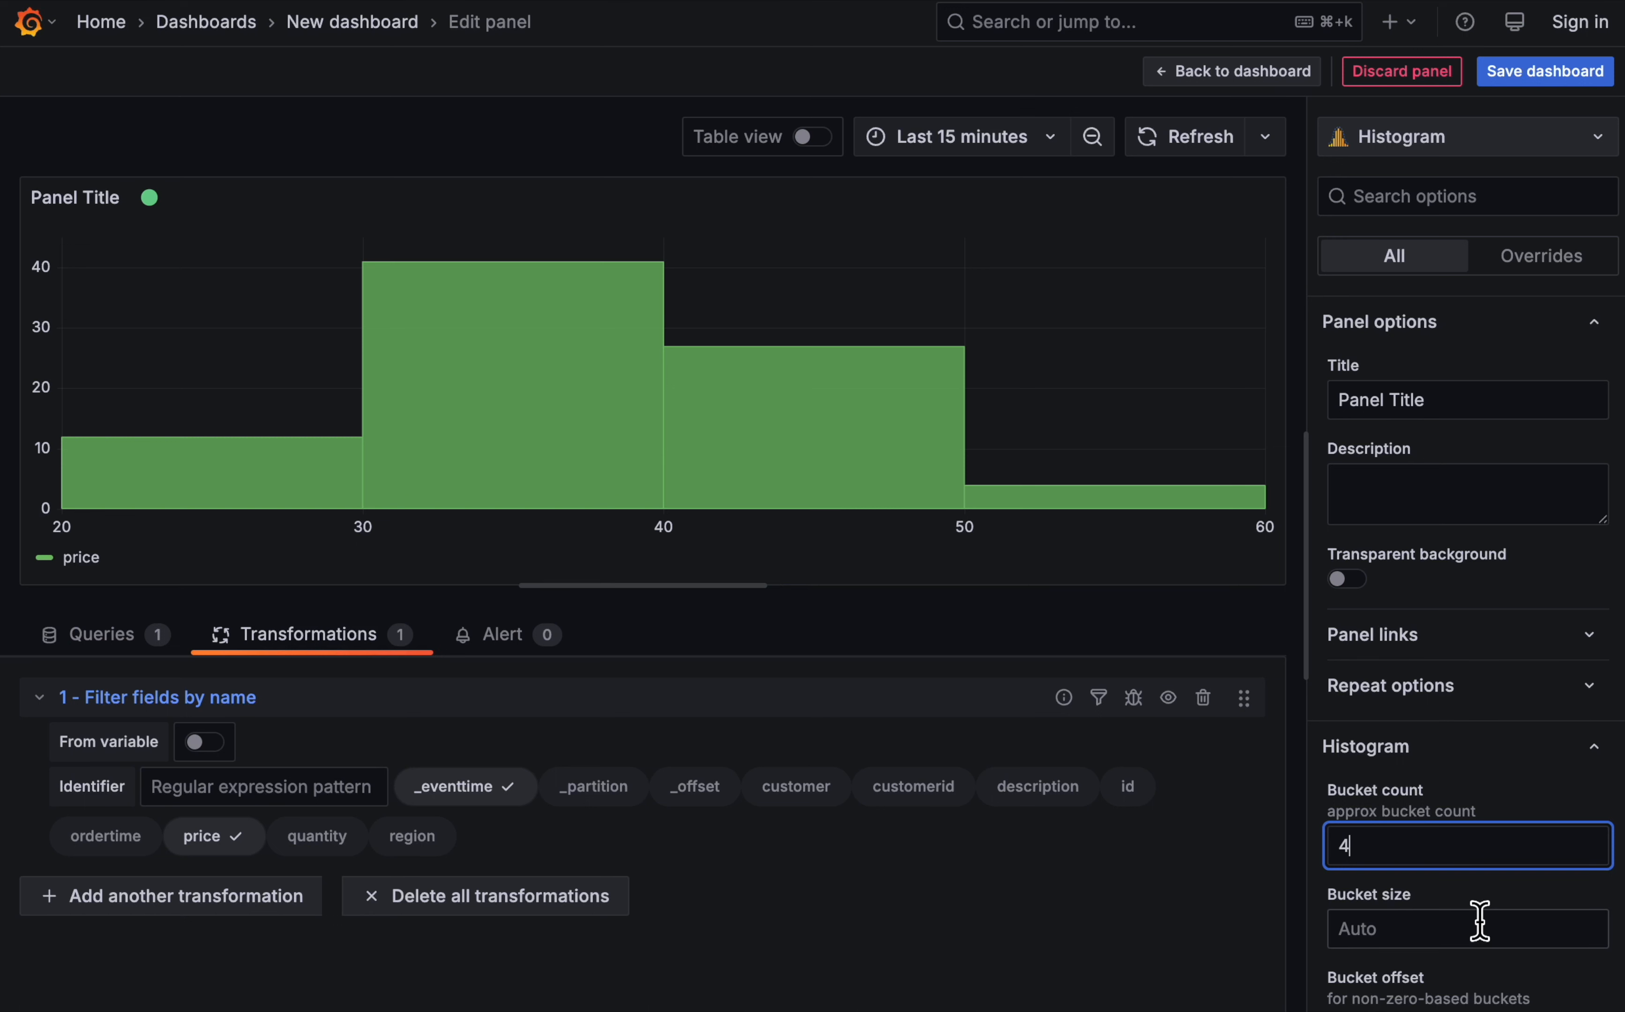
{"action": "key", "text": "BackSpace"}
{"action": "type", "text": "5"}
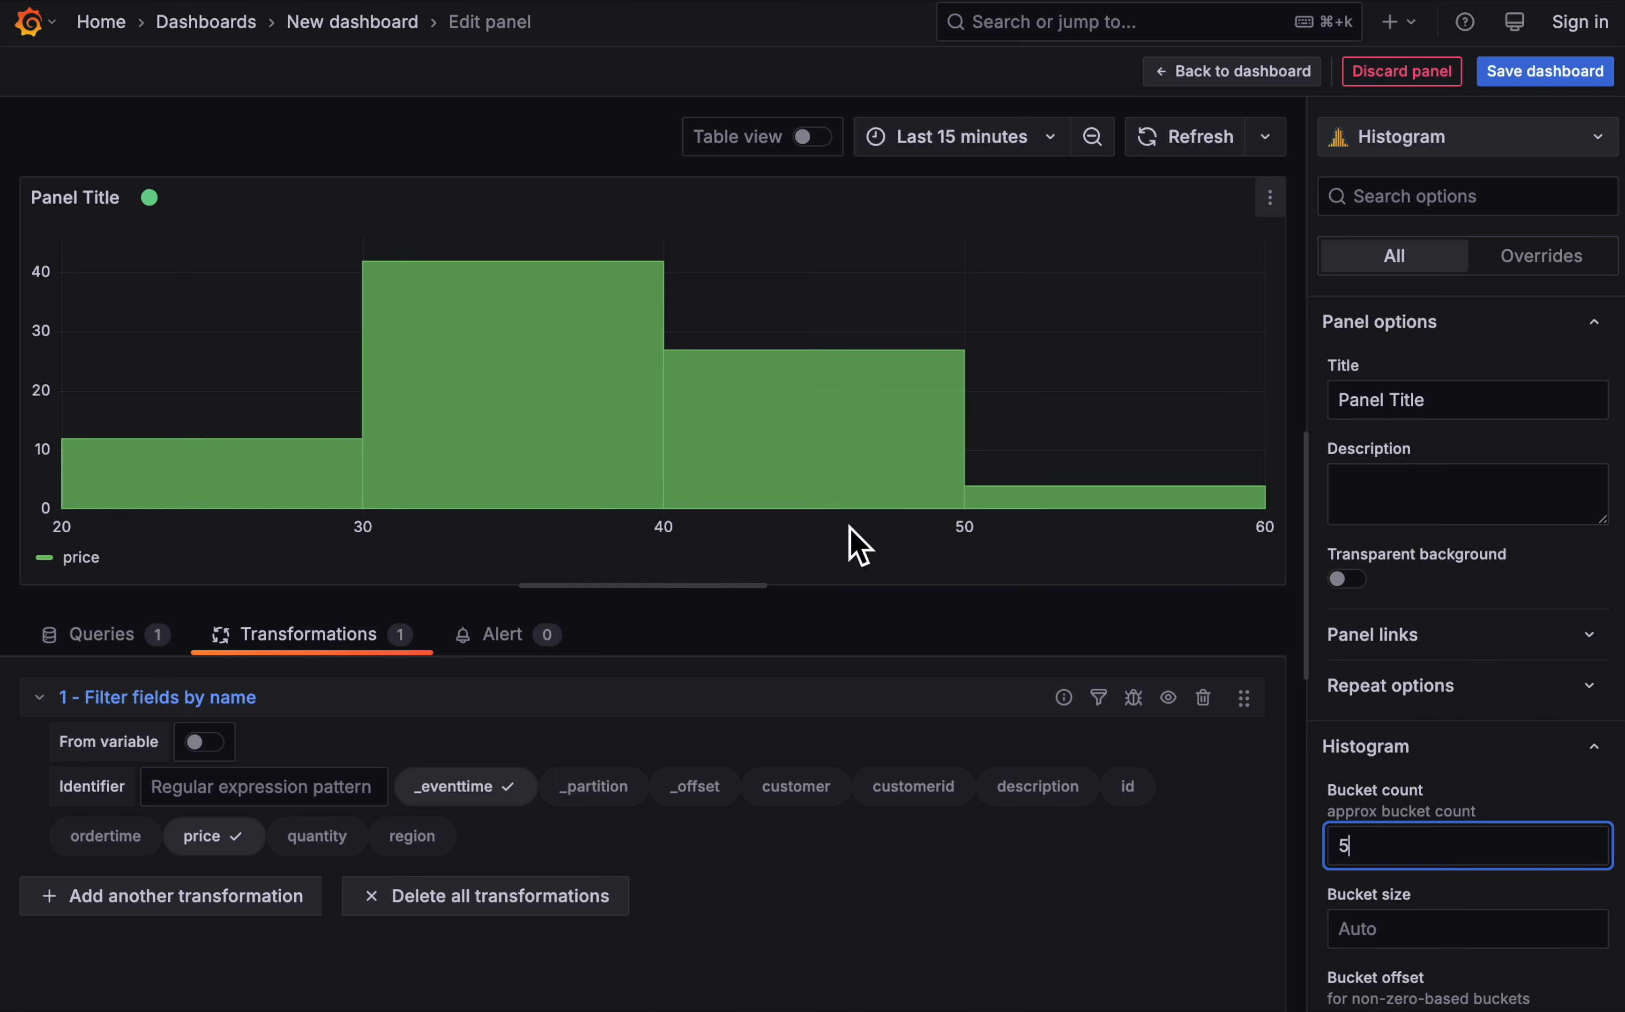
{"action": "key", "text": "BackSpace"}
{"action": "type", "text": "6"}
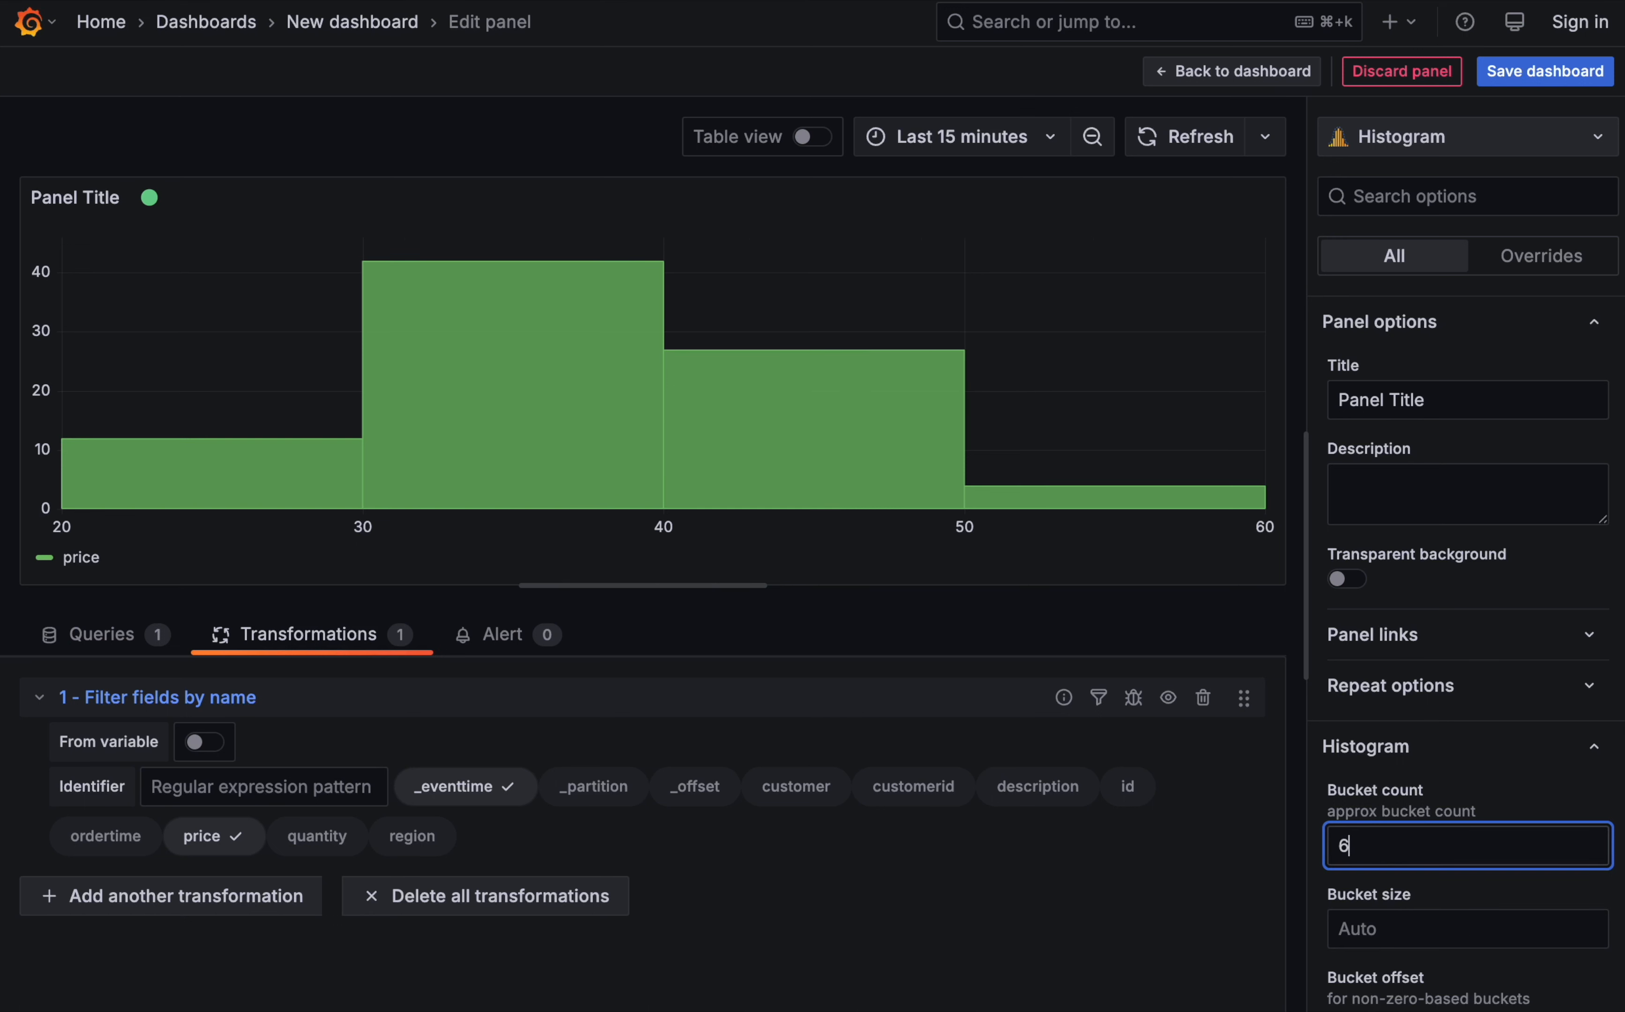
{"action": "key", "text": "BackSpace"}
{"action": "type", "text": "4"}
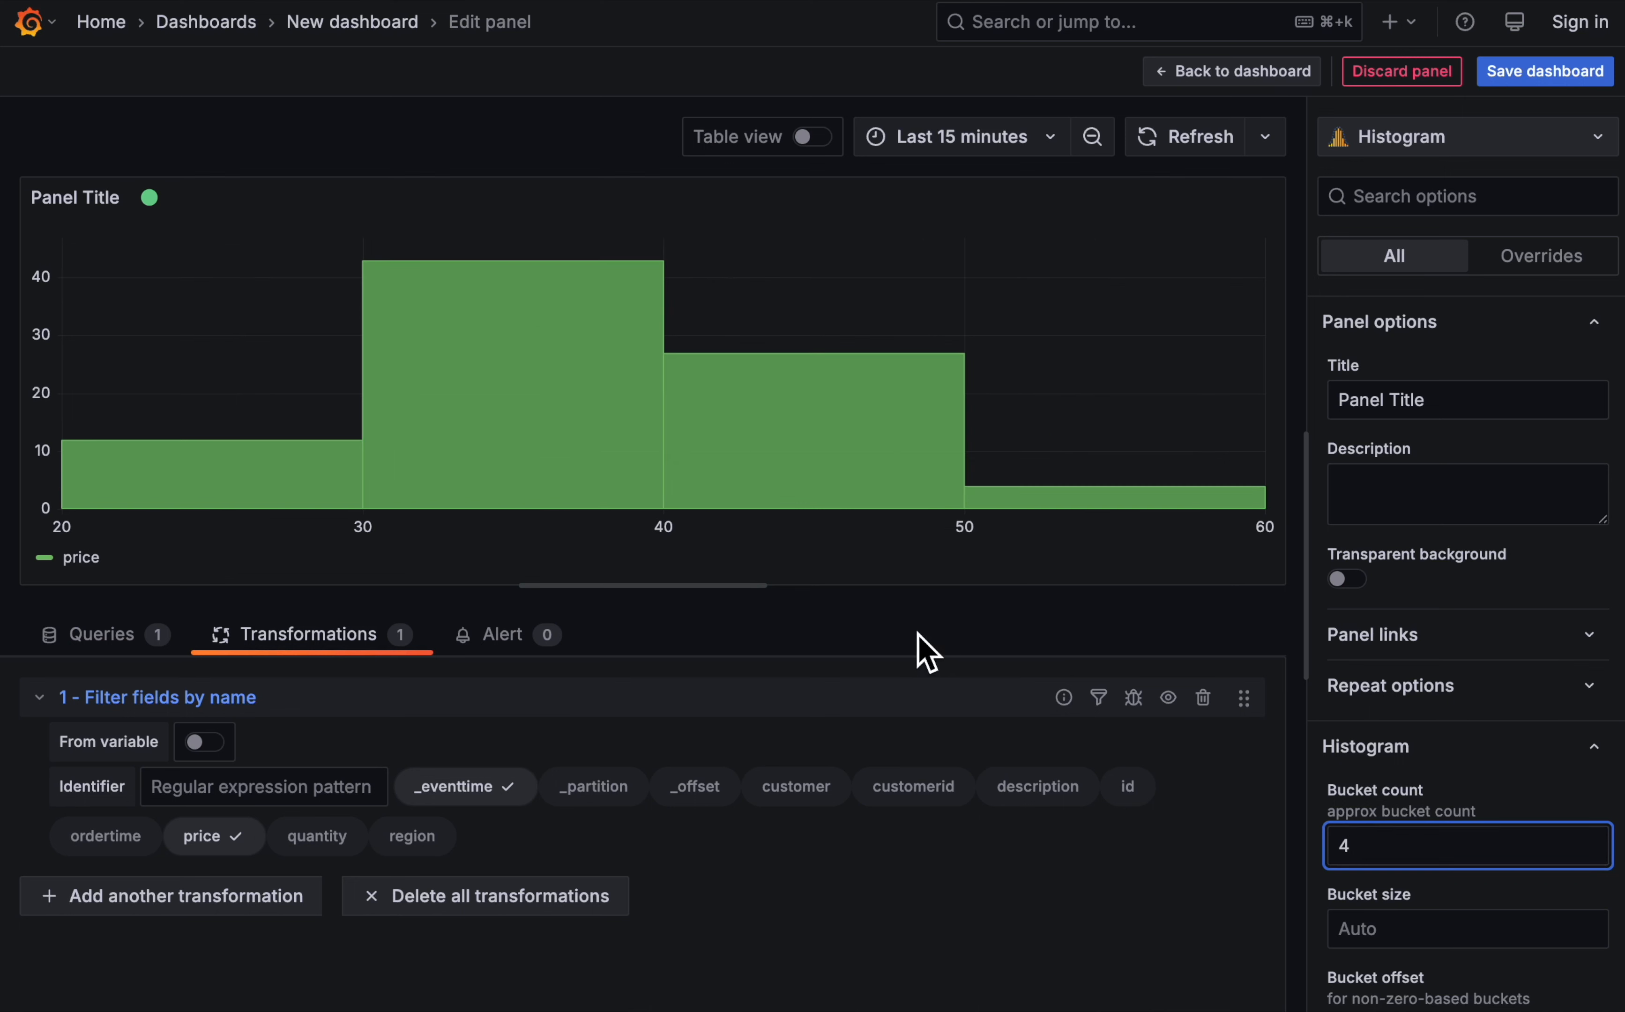
{"action": "left_click", "coordinate": [914, 632]}
{"action": "mouse_move", "coordinate": [146, 444]}
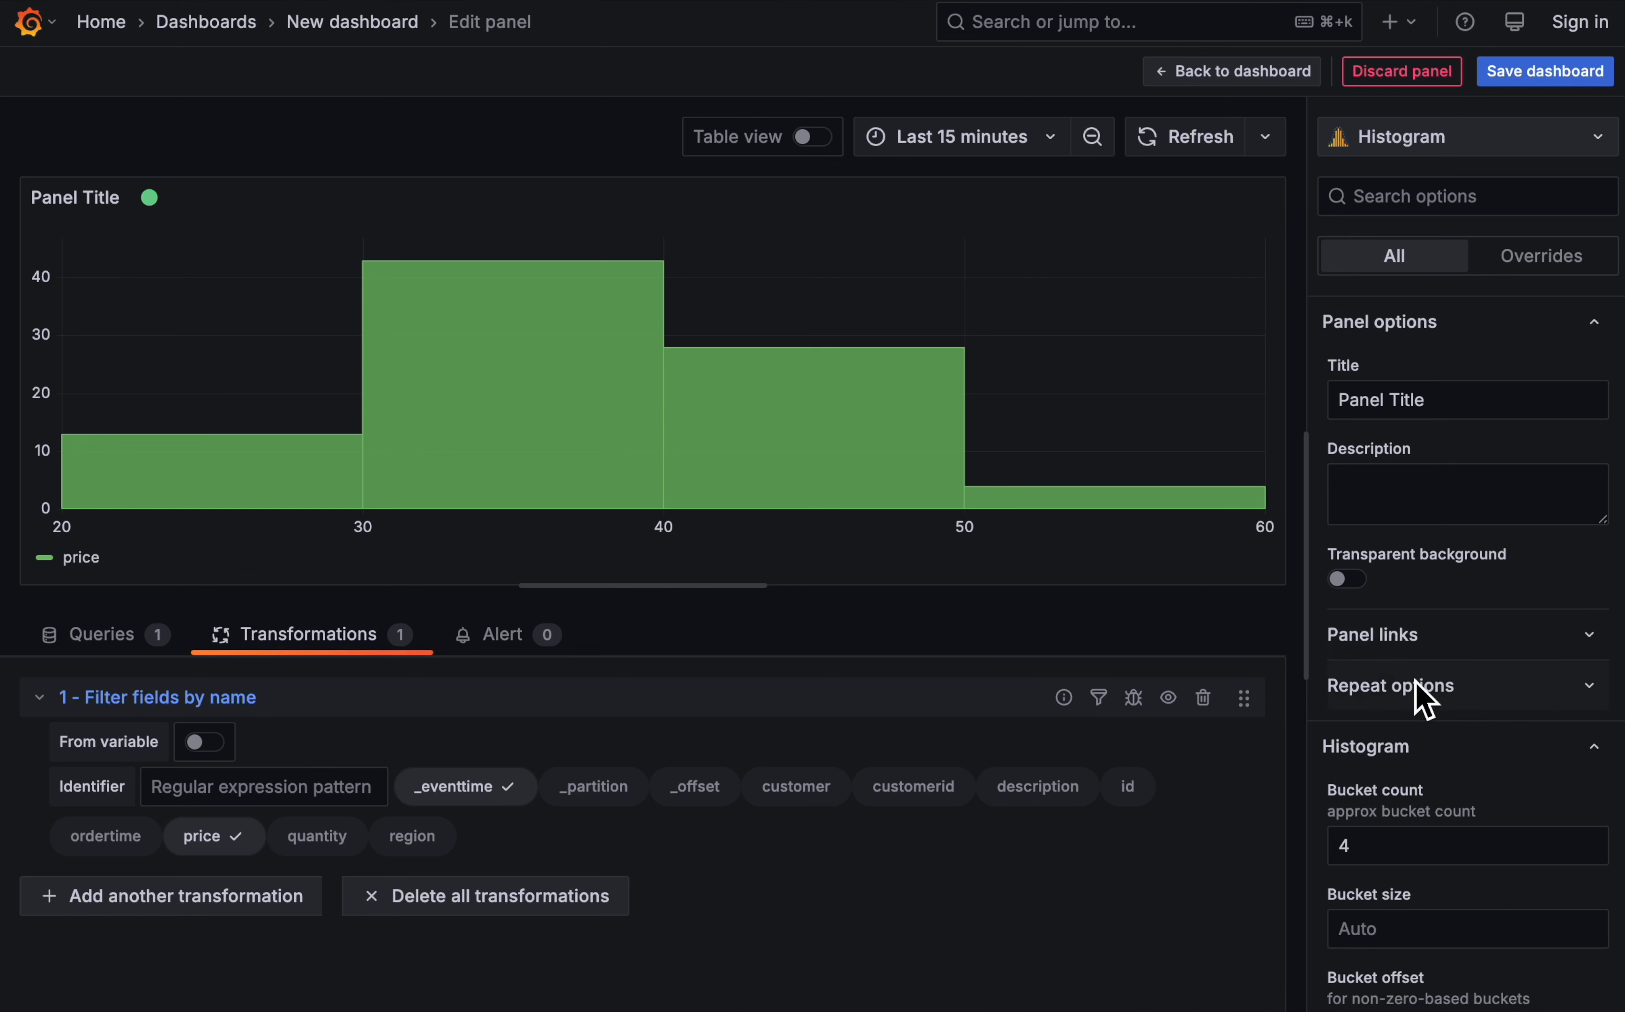
- Set the histogram's standard unit to Dollars ($)
{"action": "scroll", "coordinate": [1422, 699], "scroll_direction": "down", "scroll_amount": 10}
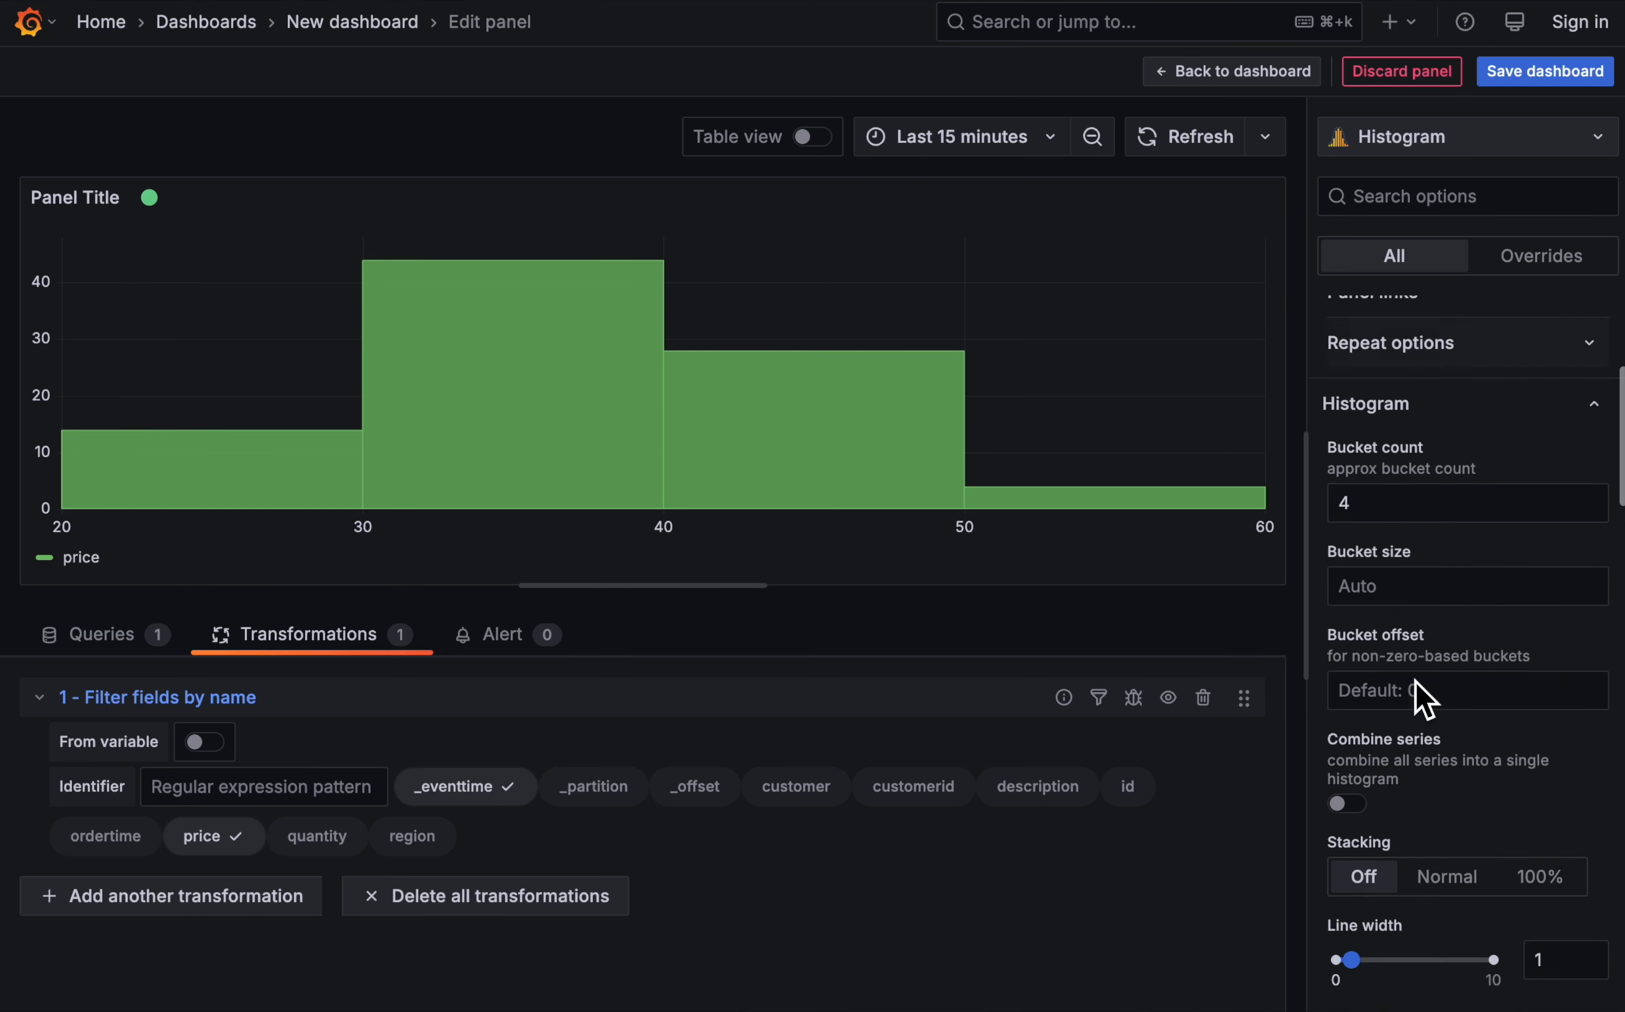
{"action": "scroll", "coordinate": [1429, 702], "scroll_direction": "down", "scroll_amount": 10}
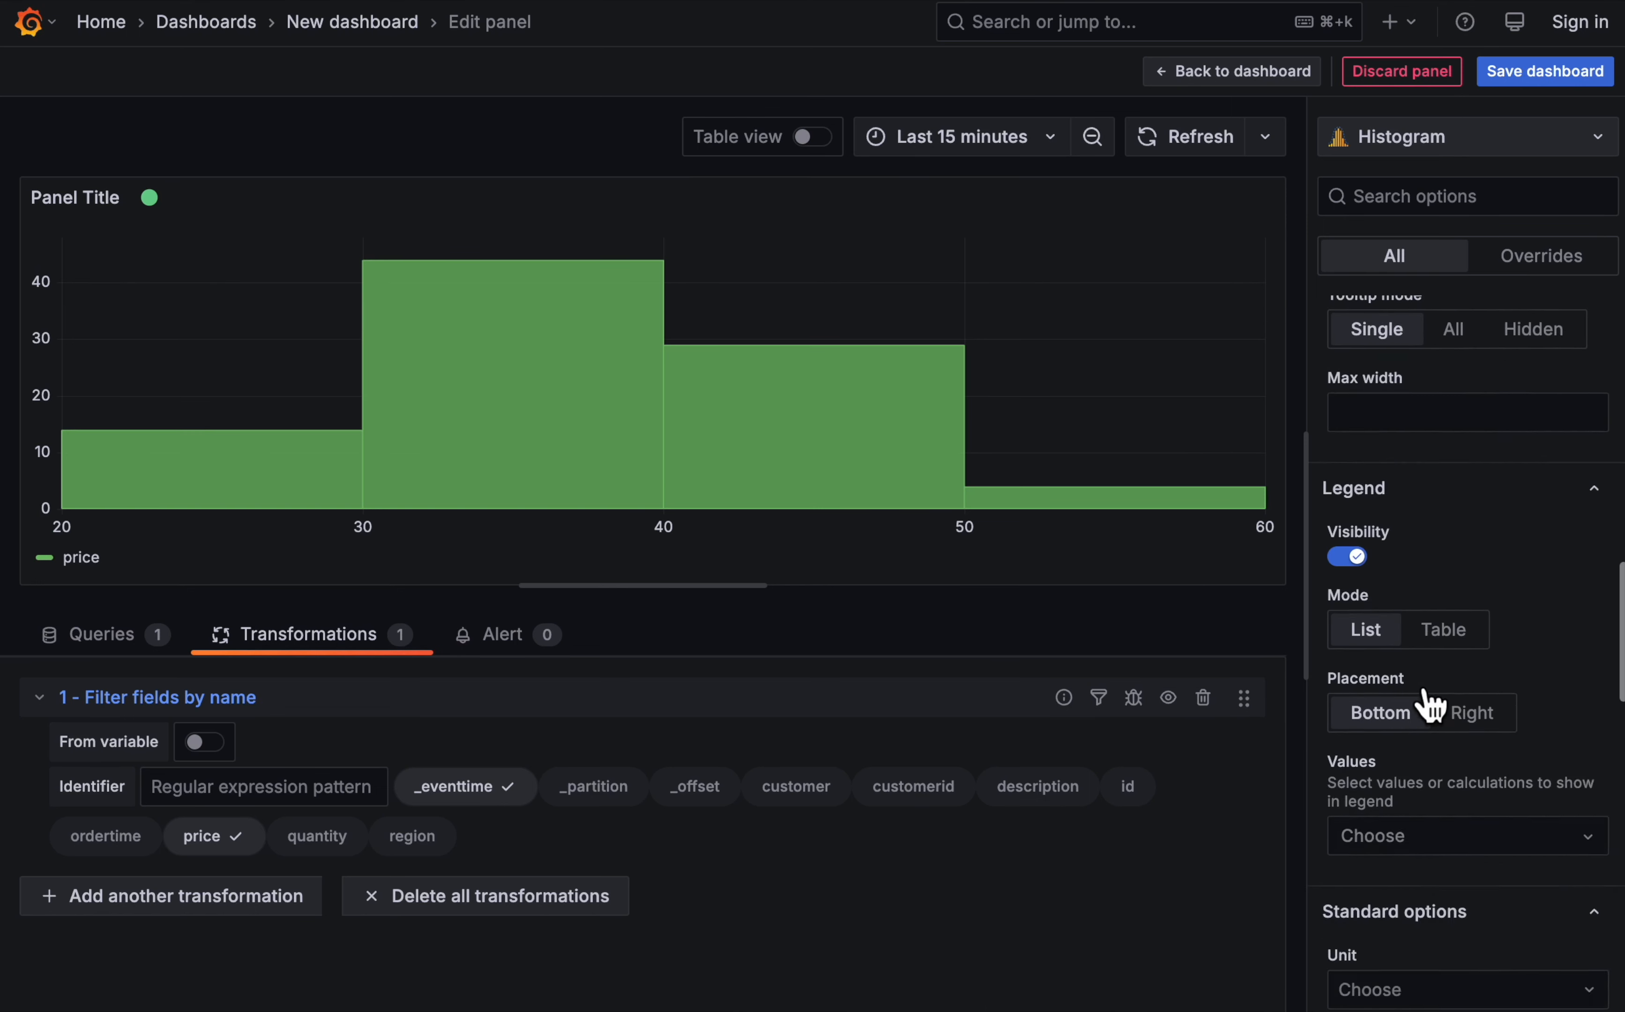
{"action": "left_click", "coordinate": [1437, 596]}
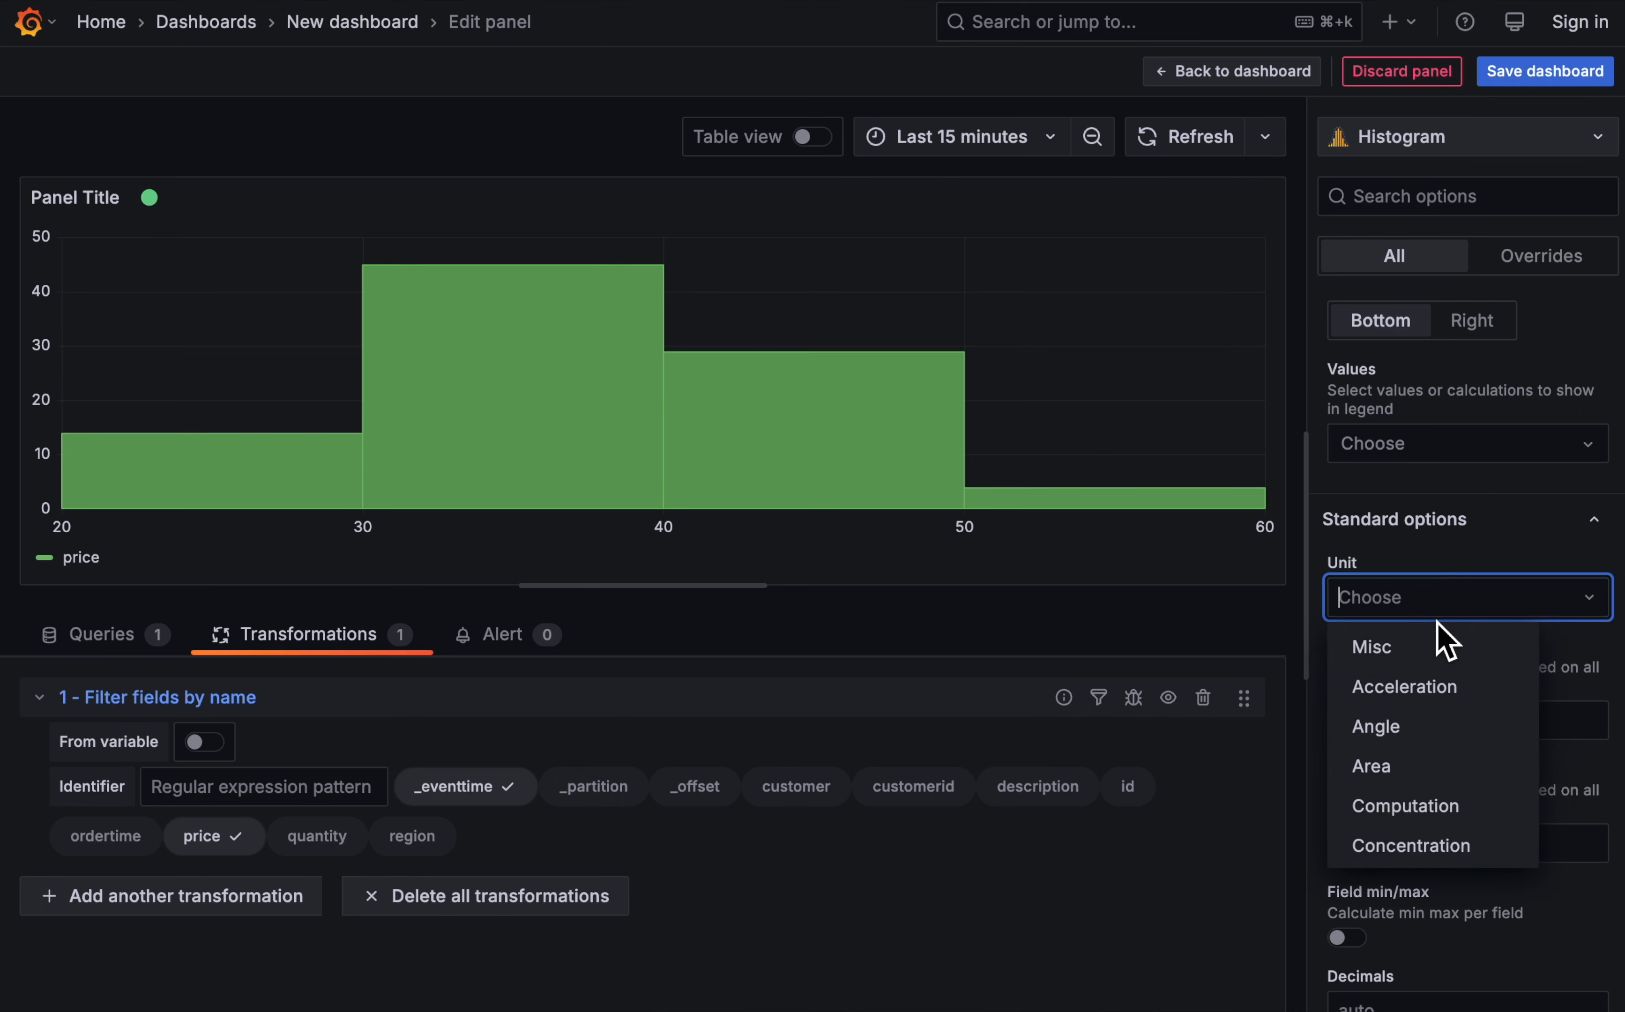
{"action": "type", "text": "doll"}
{"action": "left_click", "coordinate": [1439, 644]}
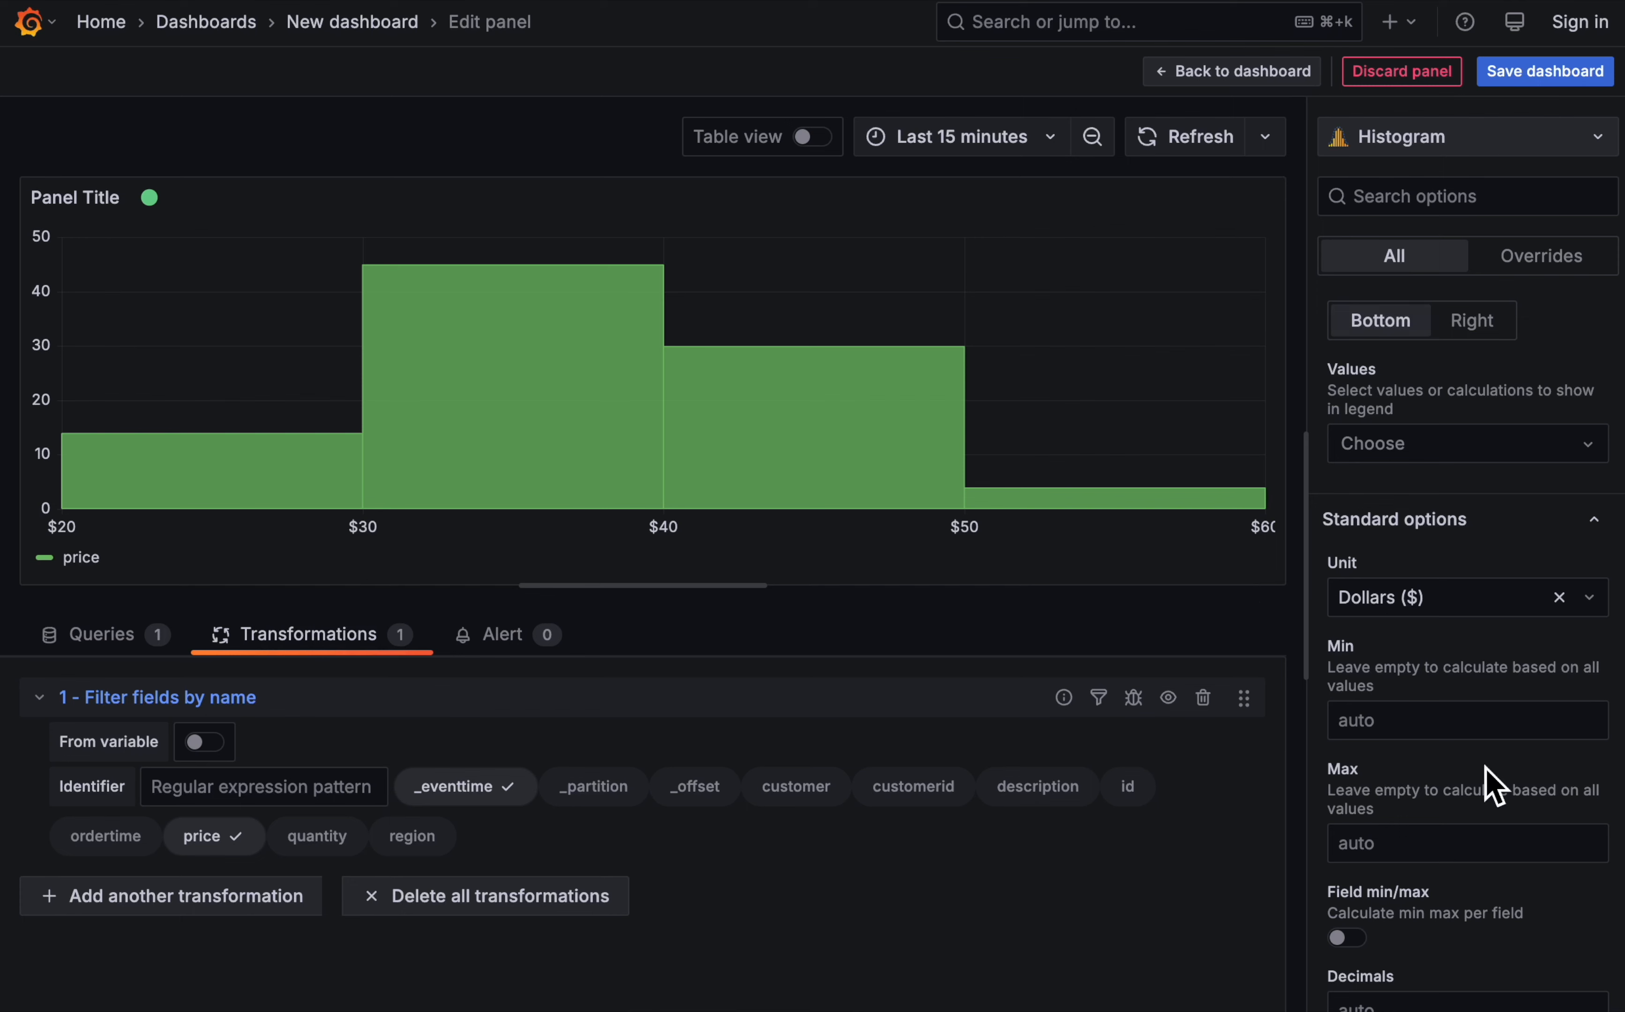
- Enter Number of orders as the display name of the histogram's series
{"action": "scroll", "coordinate": [1485, 783], "scroll_direction": "down", "scroll_amount": 10}
{"action": "left_click", "coordinate": [1395, 495]}
{"action": "type", "text": "Num"}
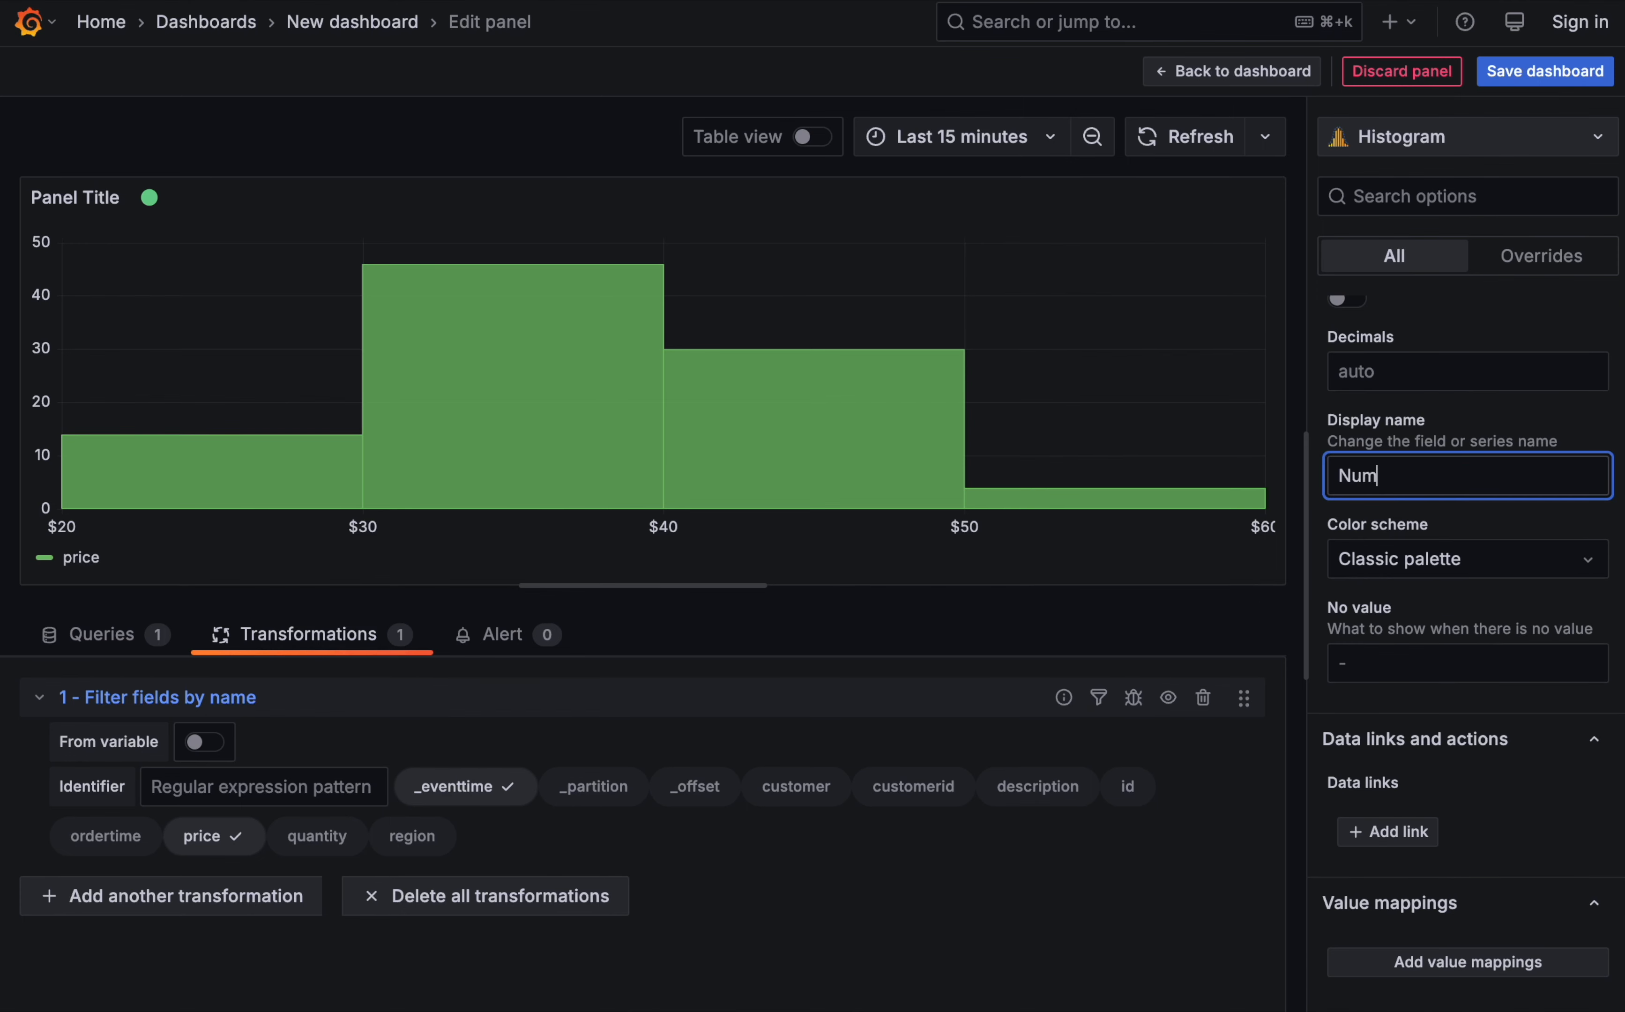
{"action": "type", "text": "ber of orders"}
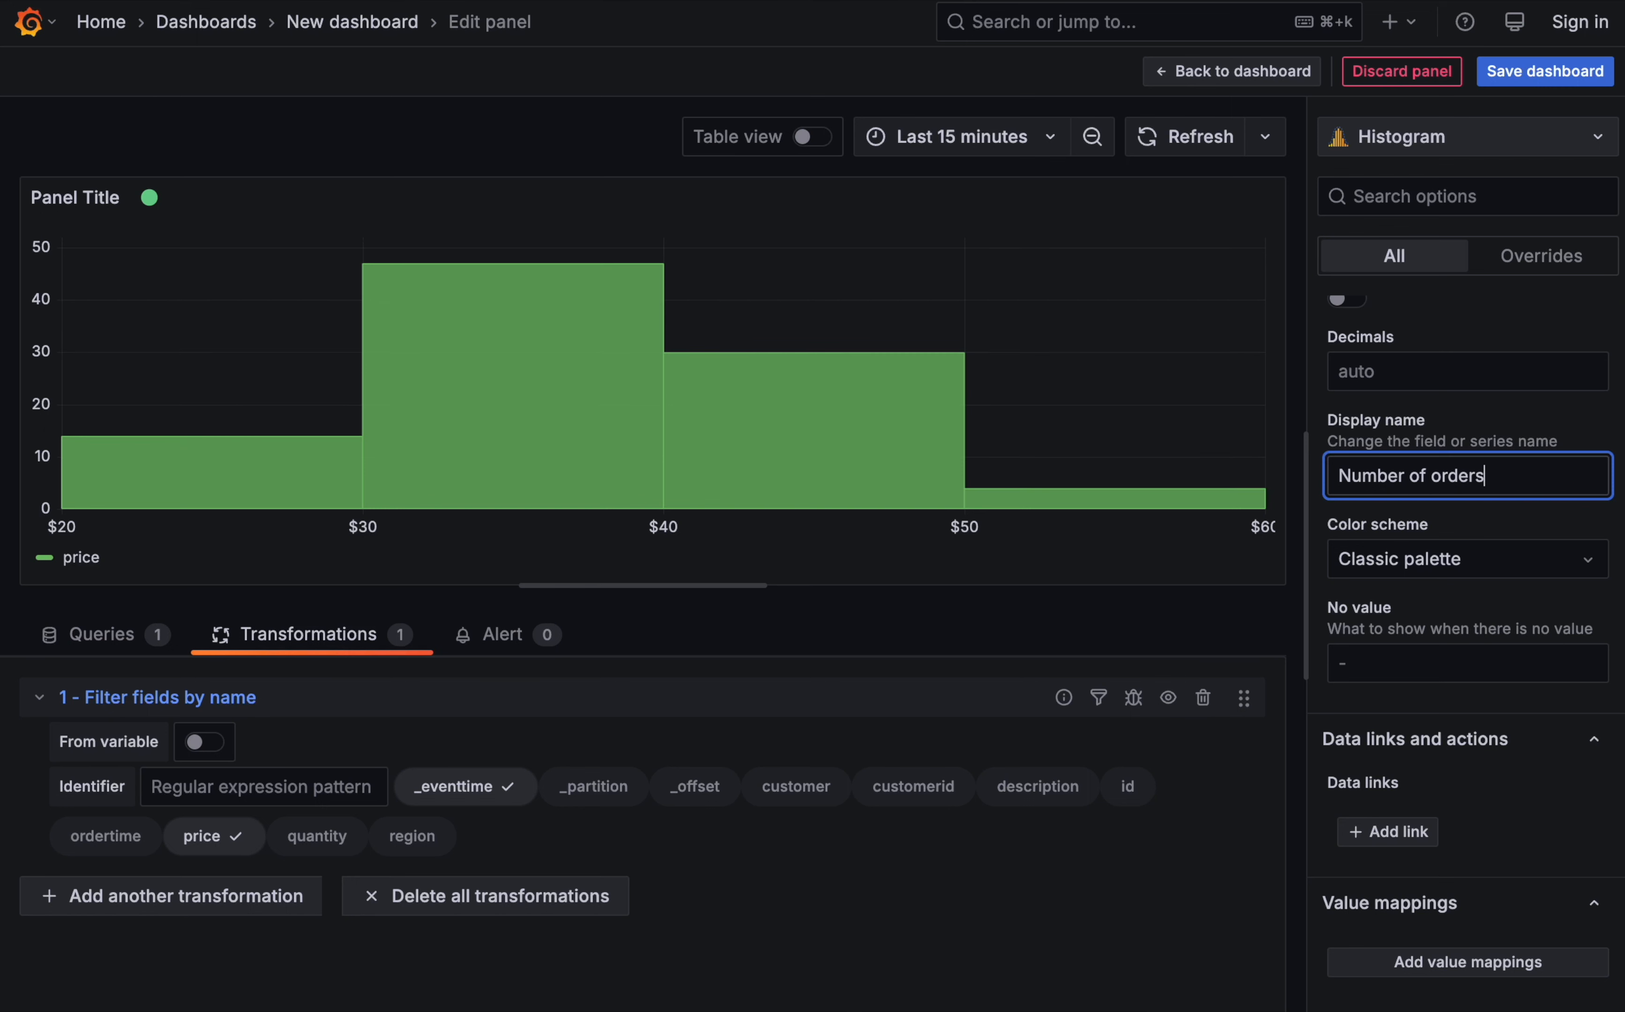
- Apply the series display name and hide the histogram's legend
{"action": "left_click", "coordinate": [1198, 609]}
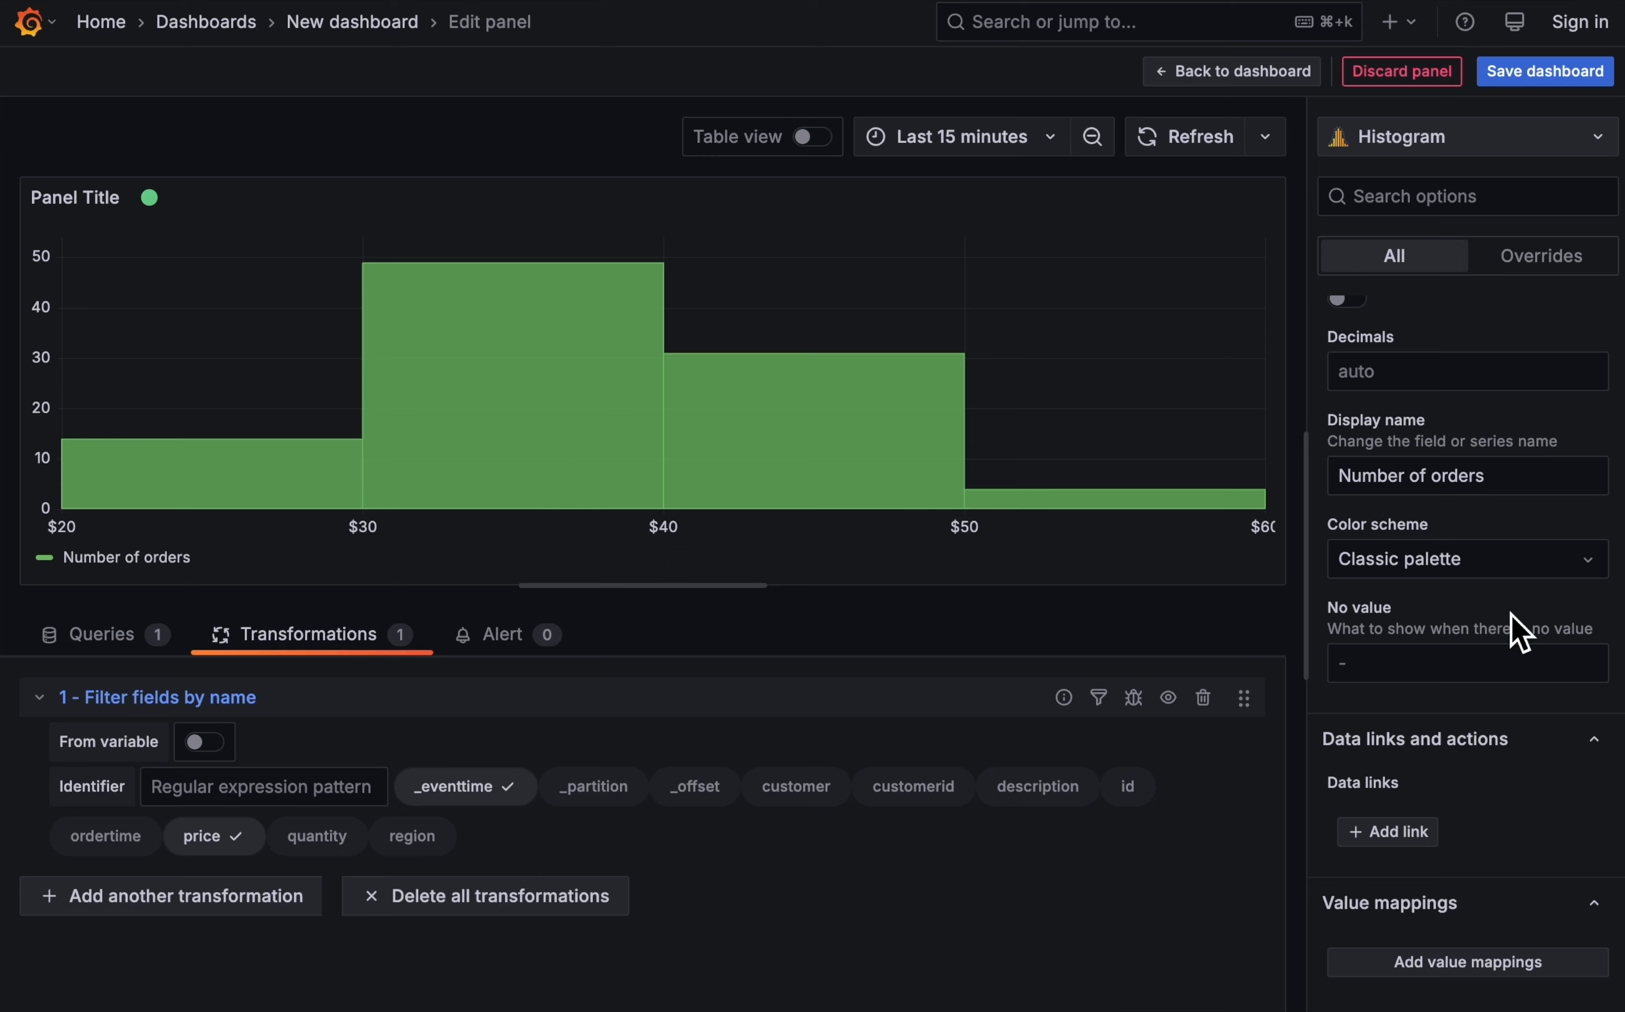
{"action": "scroll", "coordinate": [1511, 615], "scroll_direction": "down", "scroll_amount": 1}
{"action": "scroll", "coordinate": [1511, 614], "scroll_direction": "up", "scroll_amount": 10}
{"action": "scroll", "coordinate": [1510, 614], "scroll_direction": "down", "scroll_amount": 1}
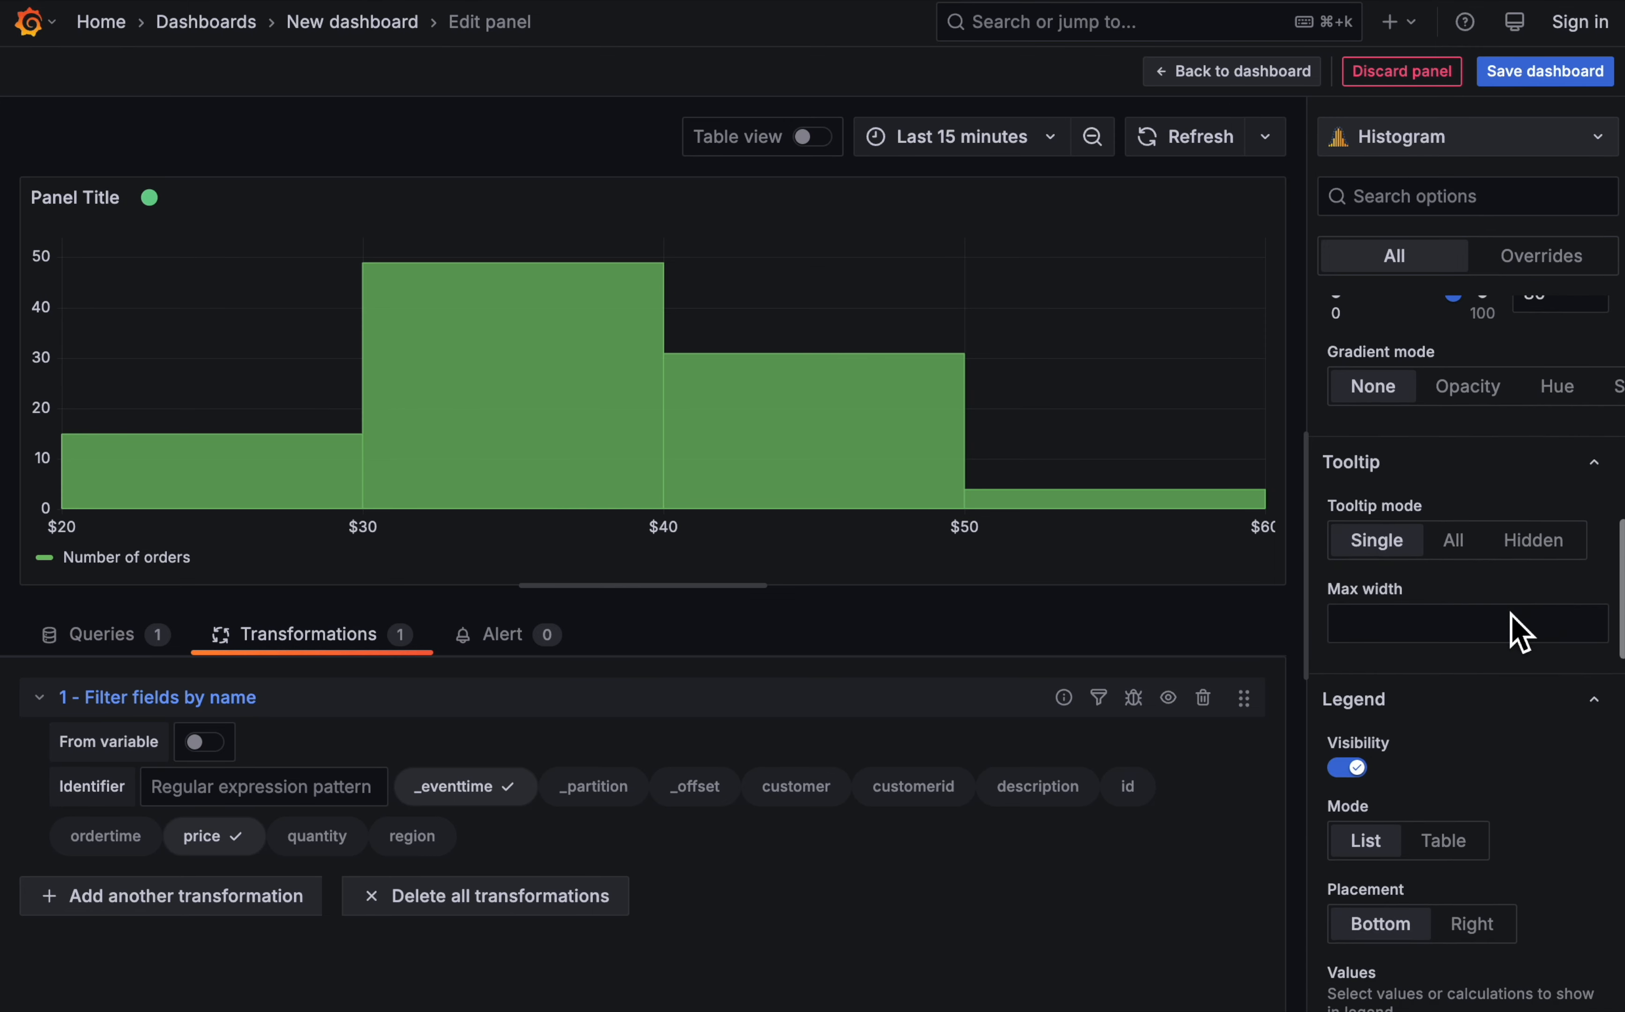
{"action": "left_click", "coordinate": [1355, 768]}
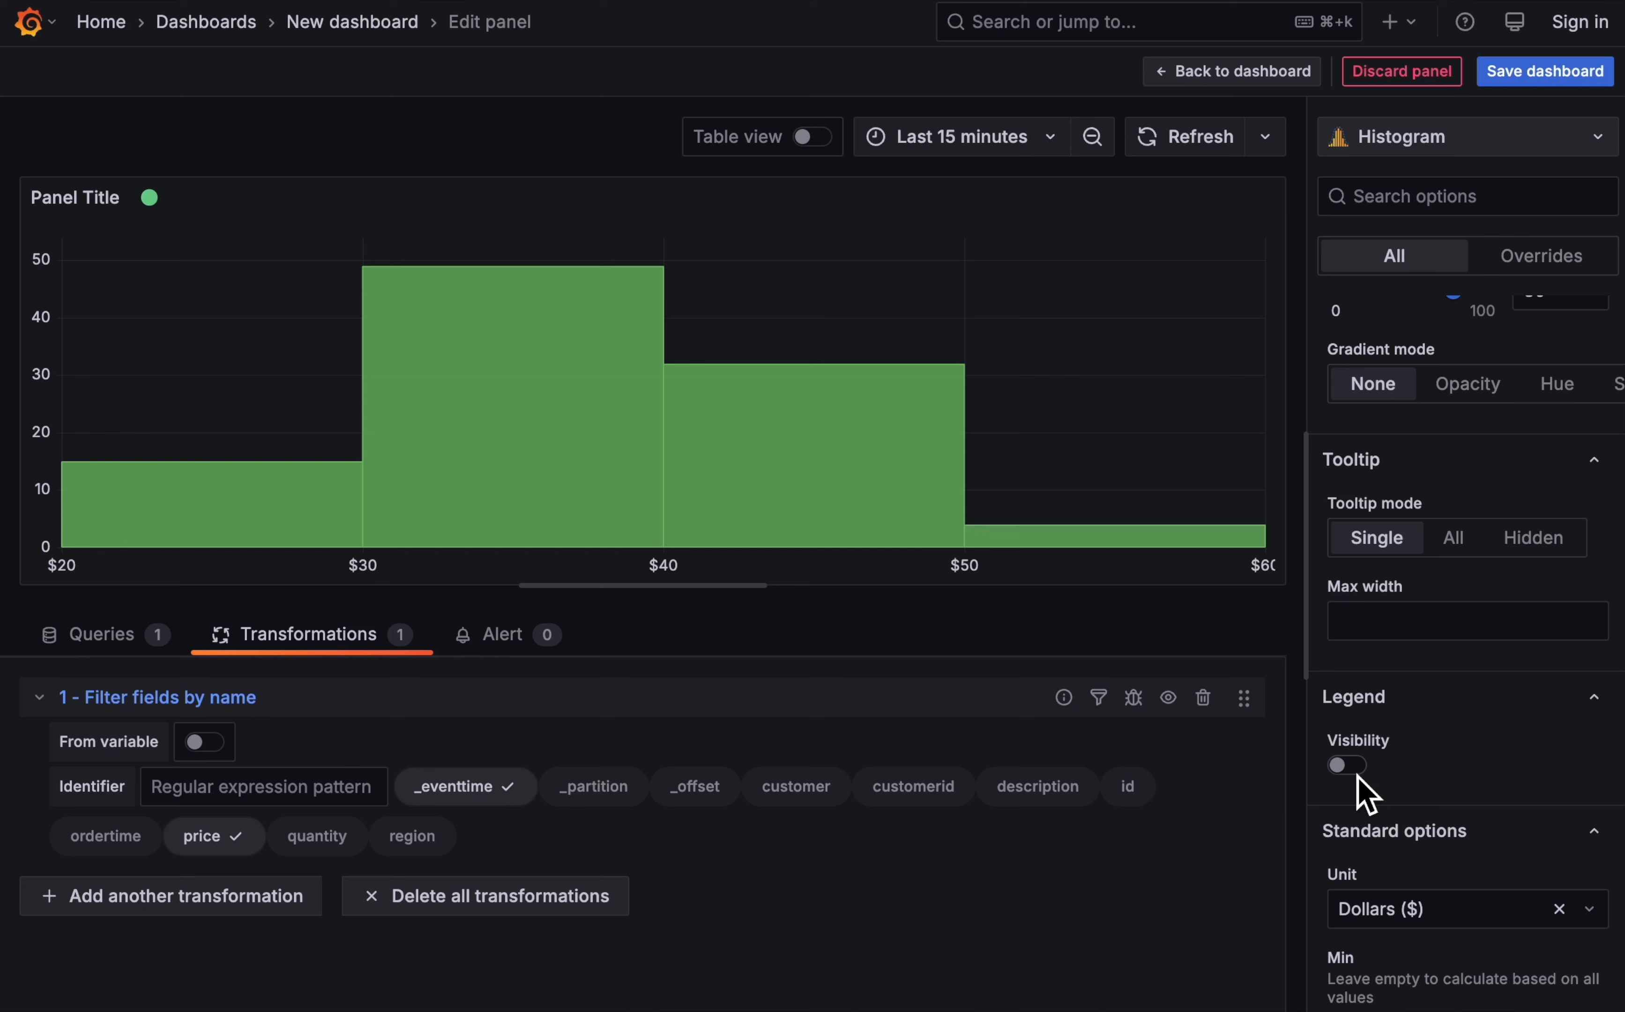
- Title the histogram panel Orders (by price)
{"action": "scroll", "coordinate": [1522, 348], "scroll_direction": "up", "scroll_amount": 15}
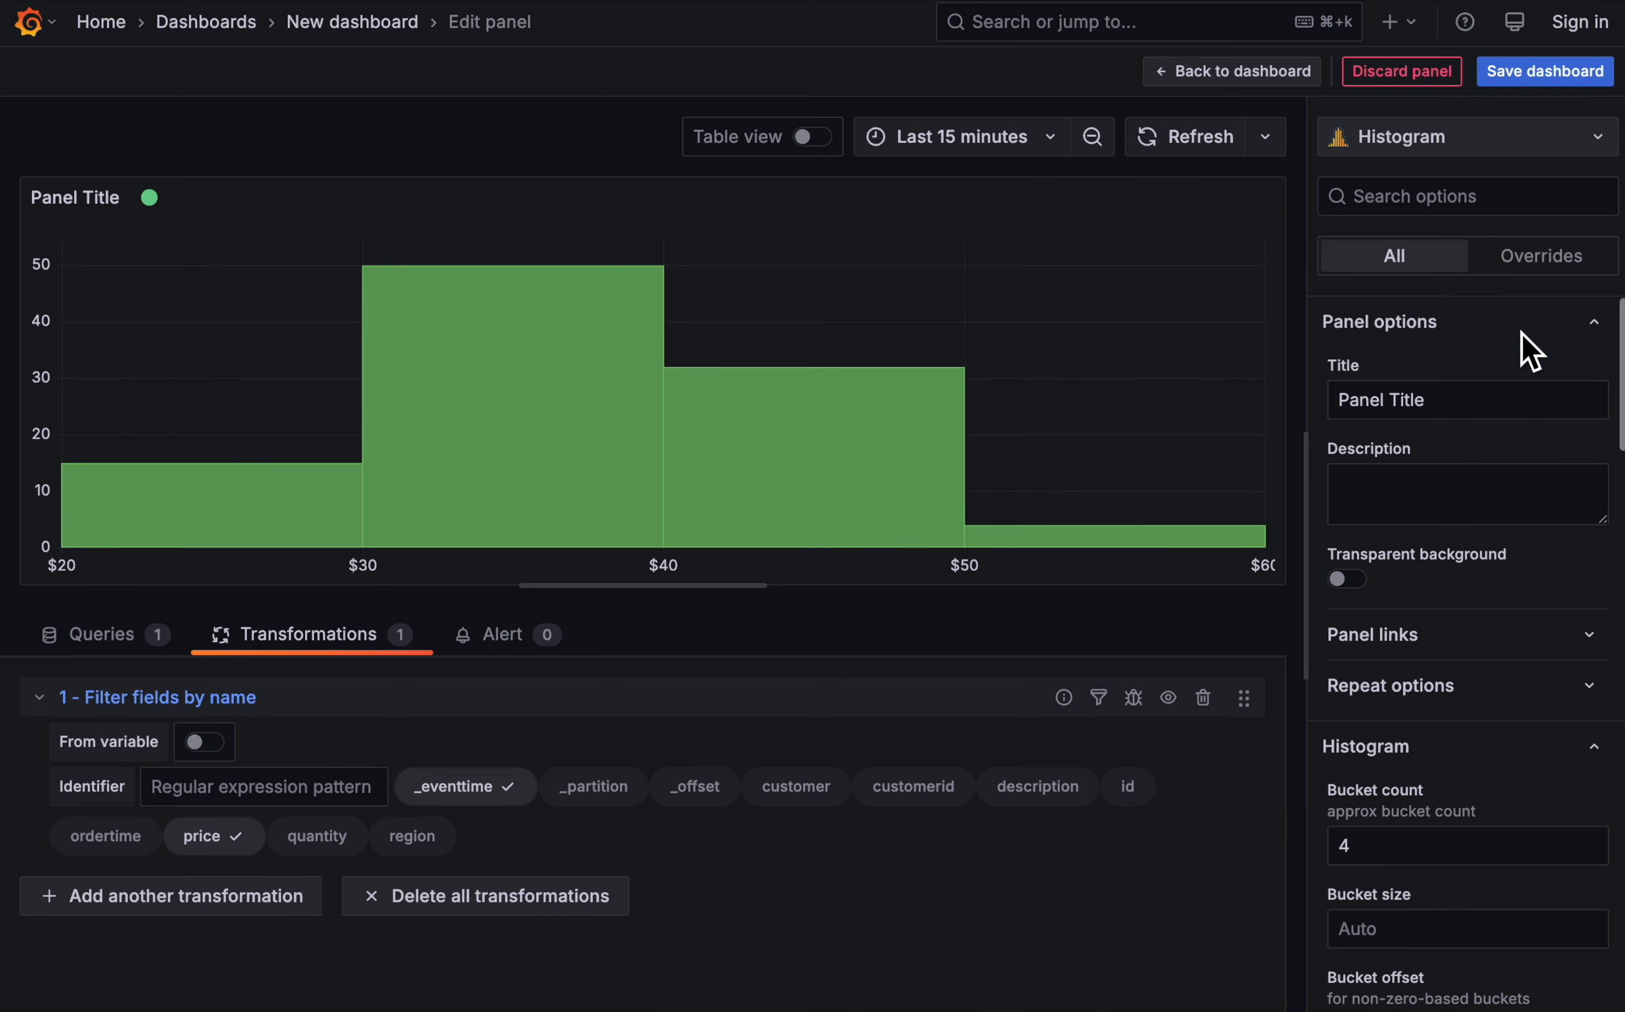
{"action": "triple_click", "coordinate": [1359, 407]}
{"action": "type", "text": "Orders (by price"}
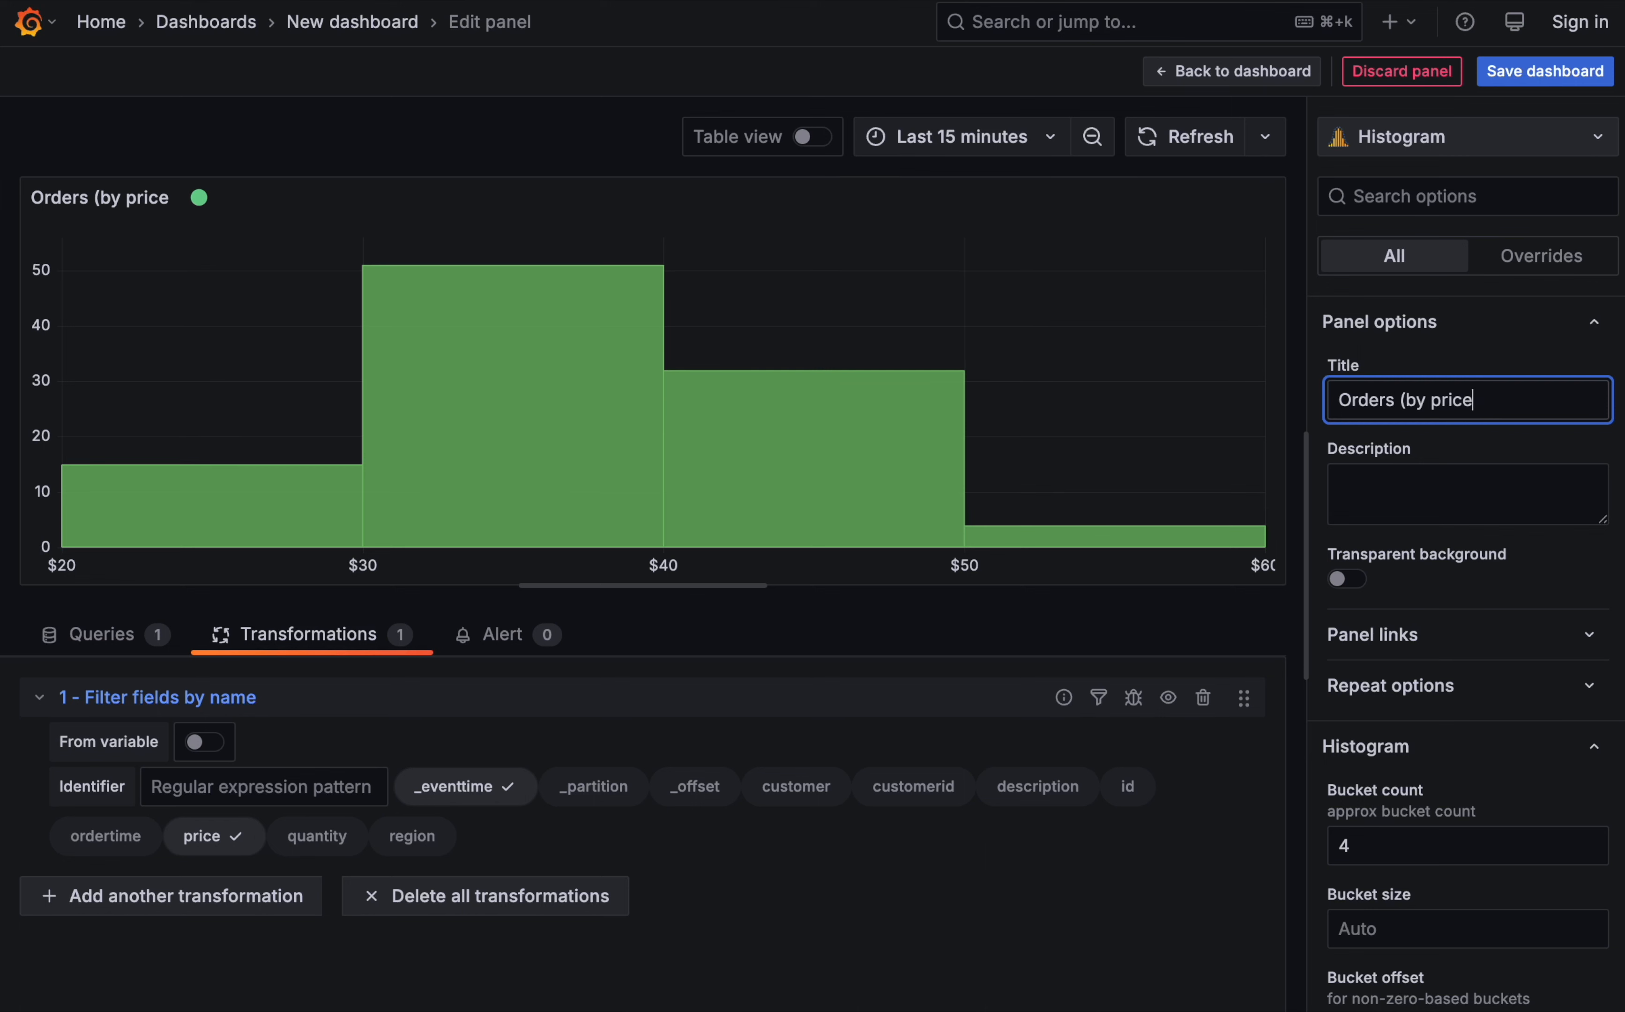
{"action": "left_click", "coordinate": [1165, 629]}
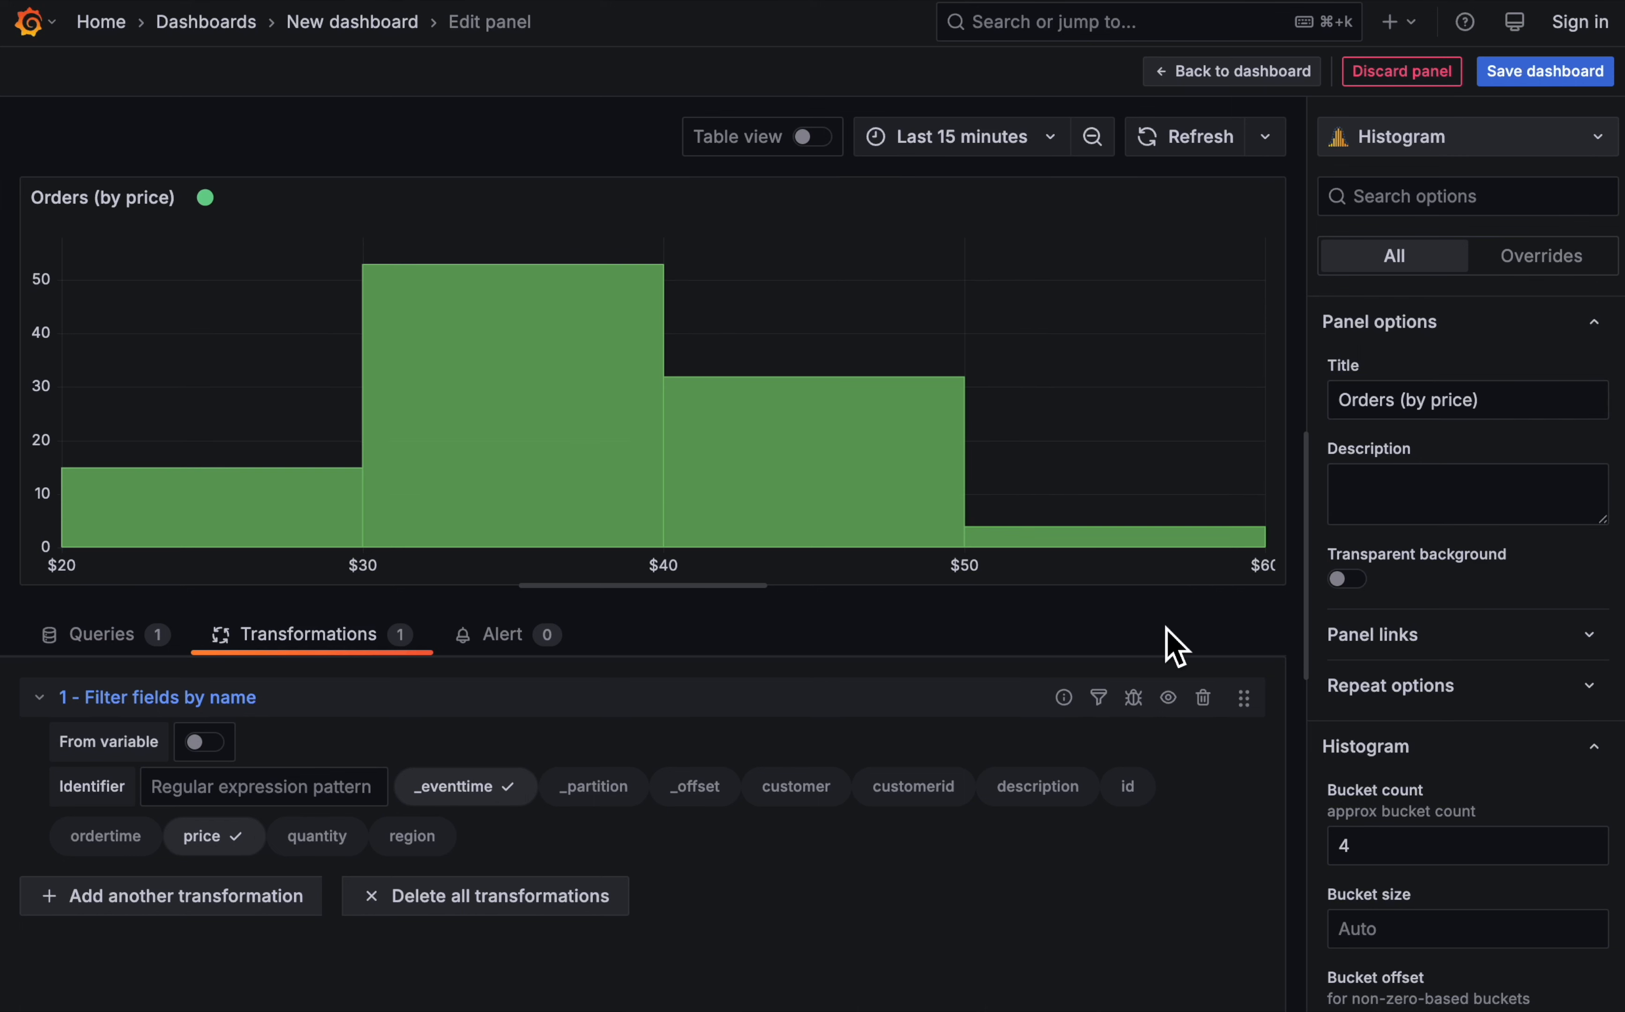
- Return to the dashboard and place the Orders (by region) panel to the right of the Orders (by price) histogram
{"action": "left_click", "coordinate": [1243, 72]}
{"action": "left_click_drag", "start_coordinate": [351, 589], "coordinate": [1146, 213]}
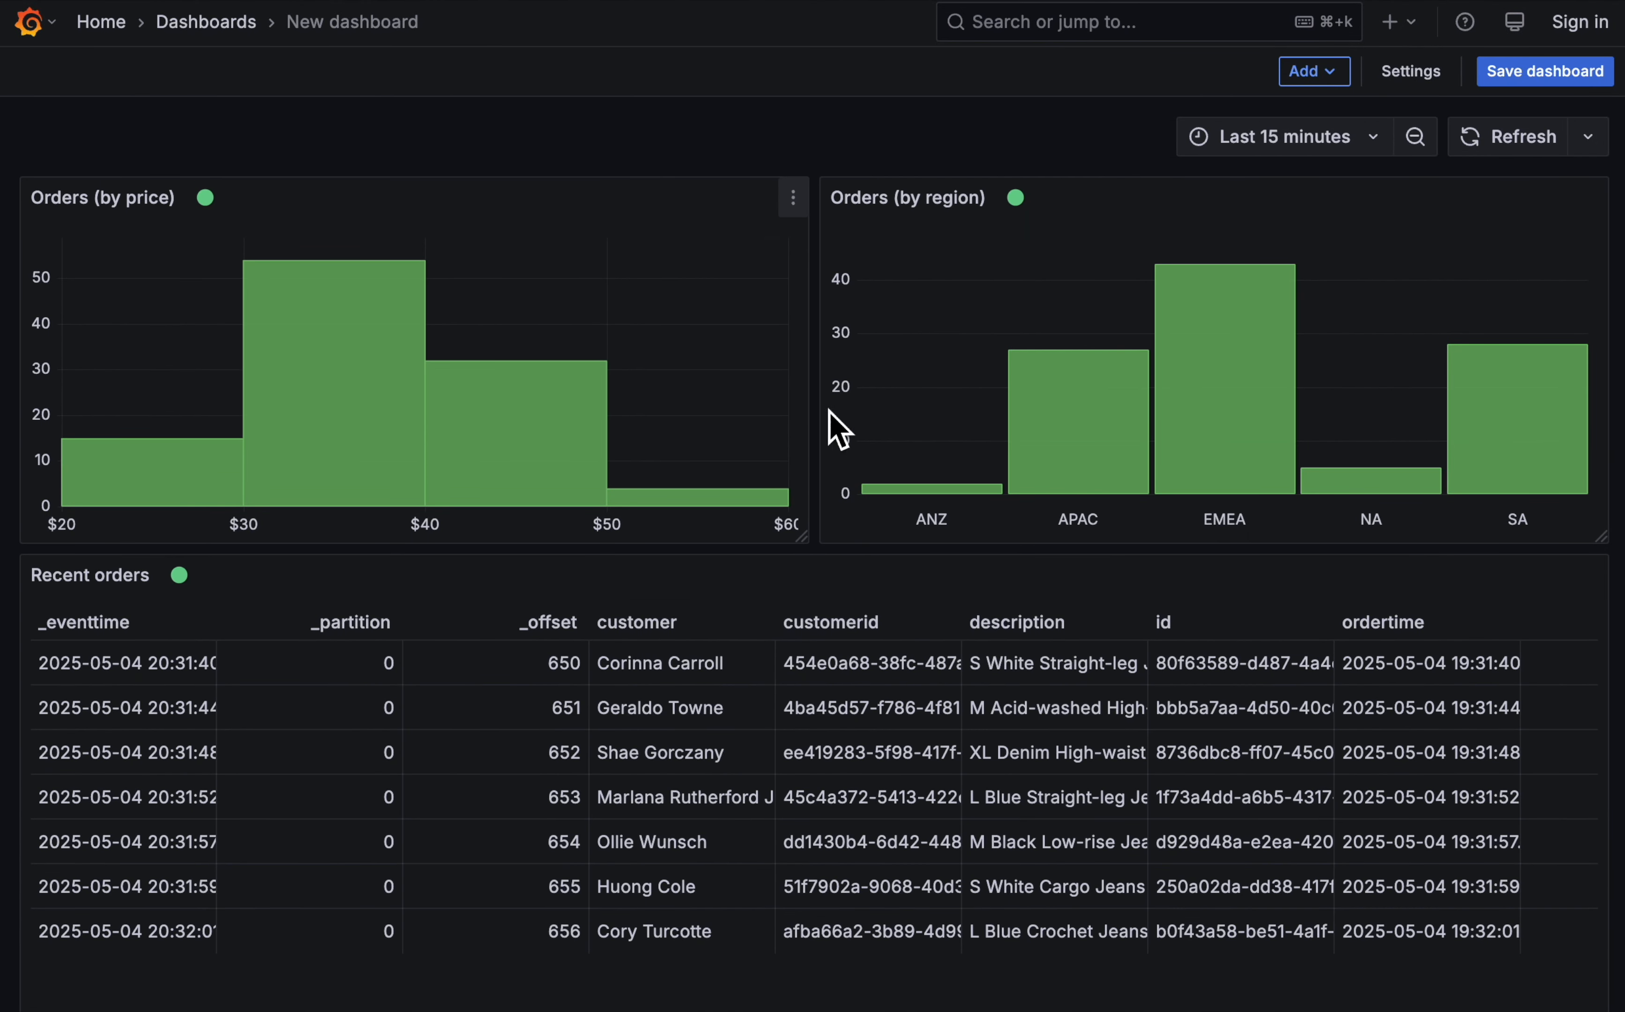
{"action": "mouse_move", "coordinate": [1009, 406]}
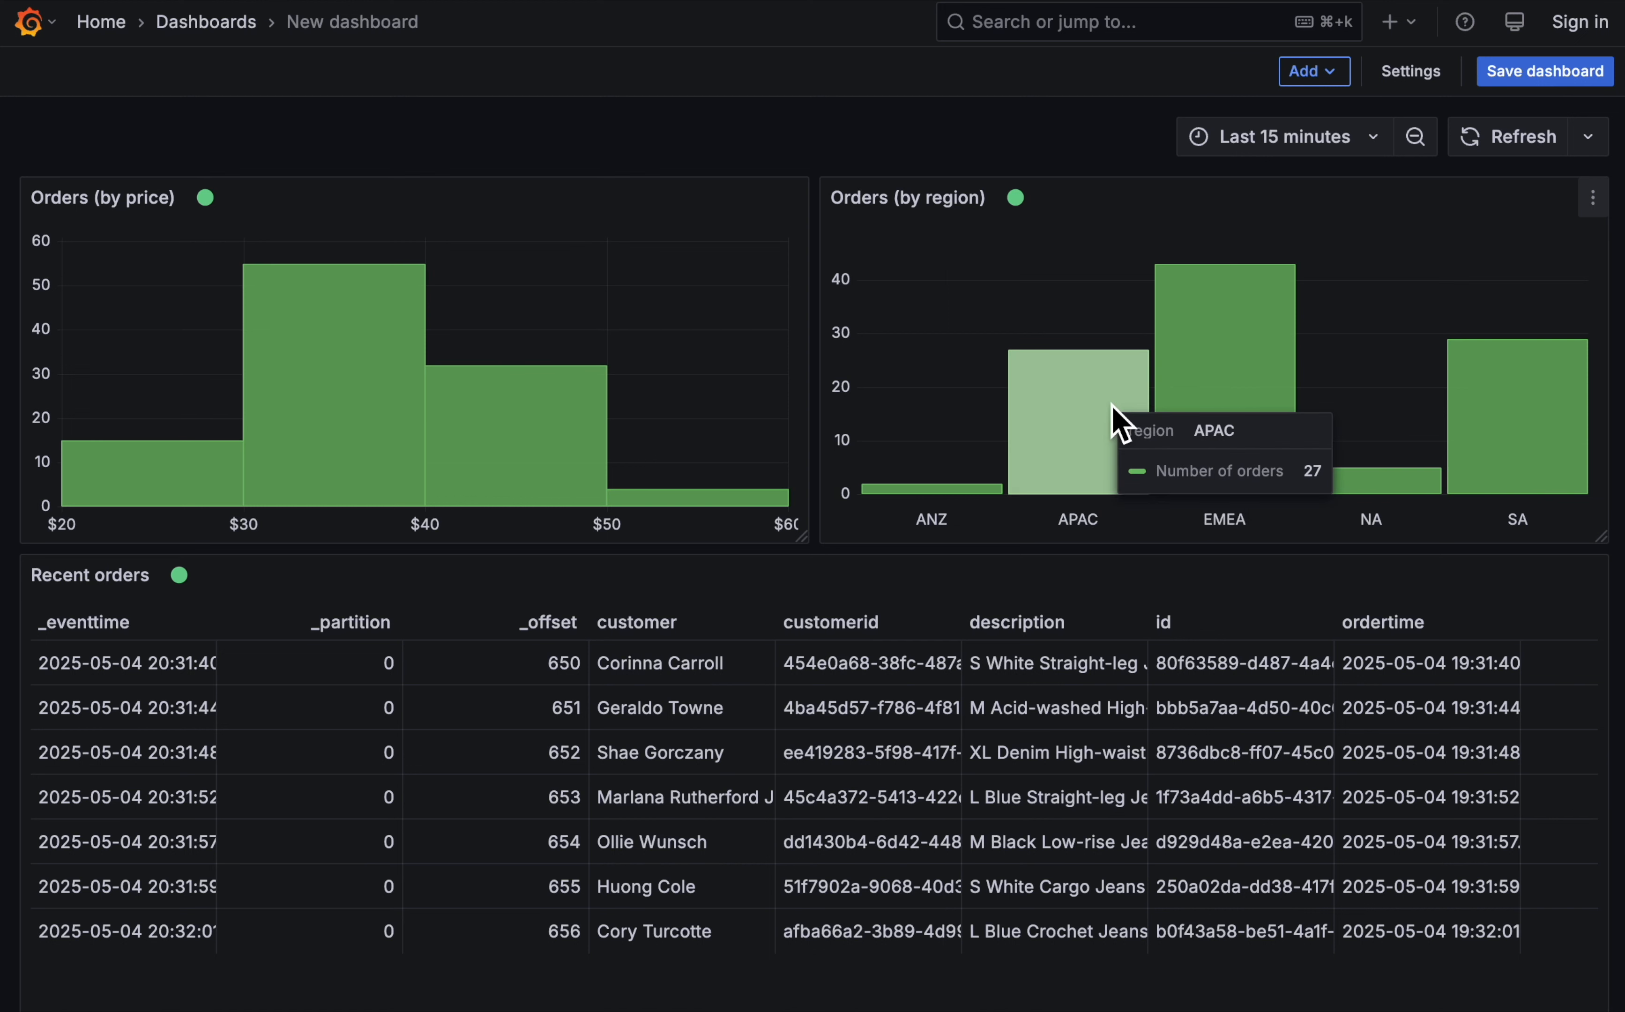
{"action": "mouse_move", "coordinate": [1493, 400]}
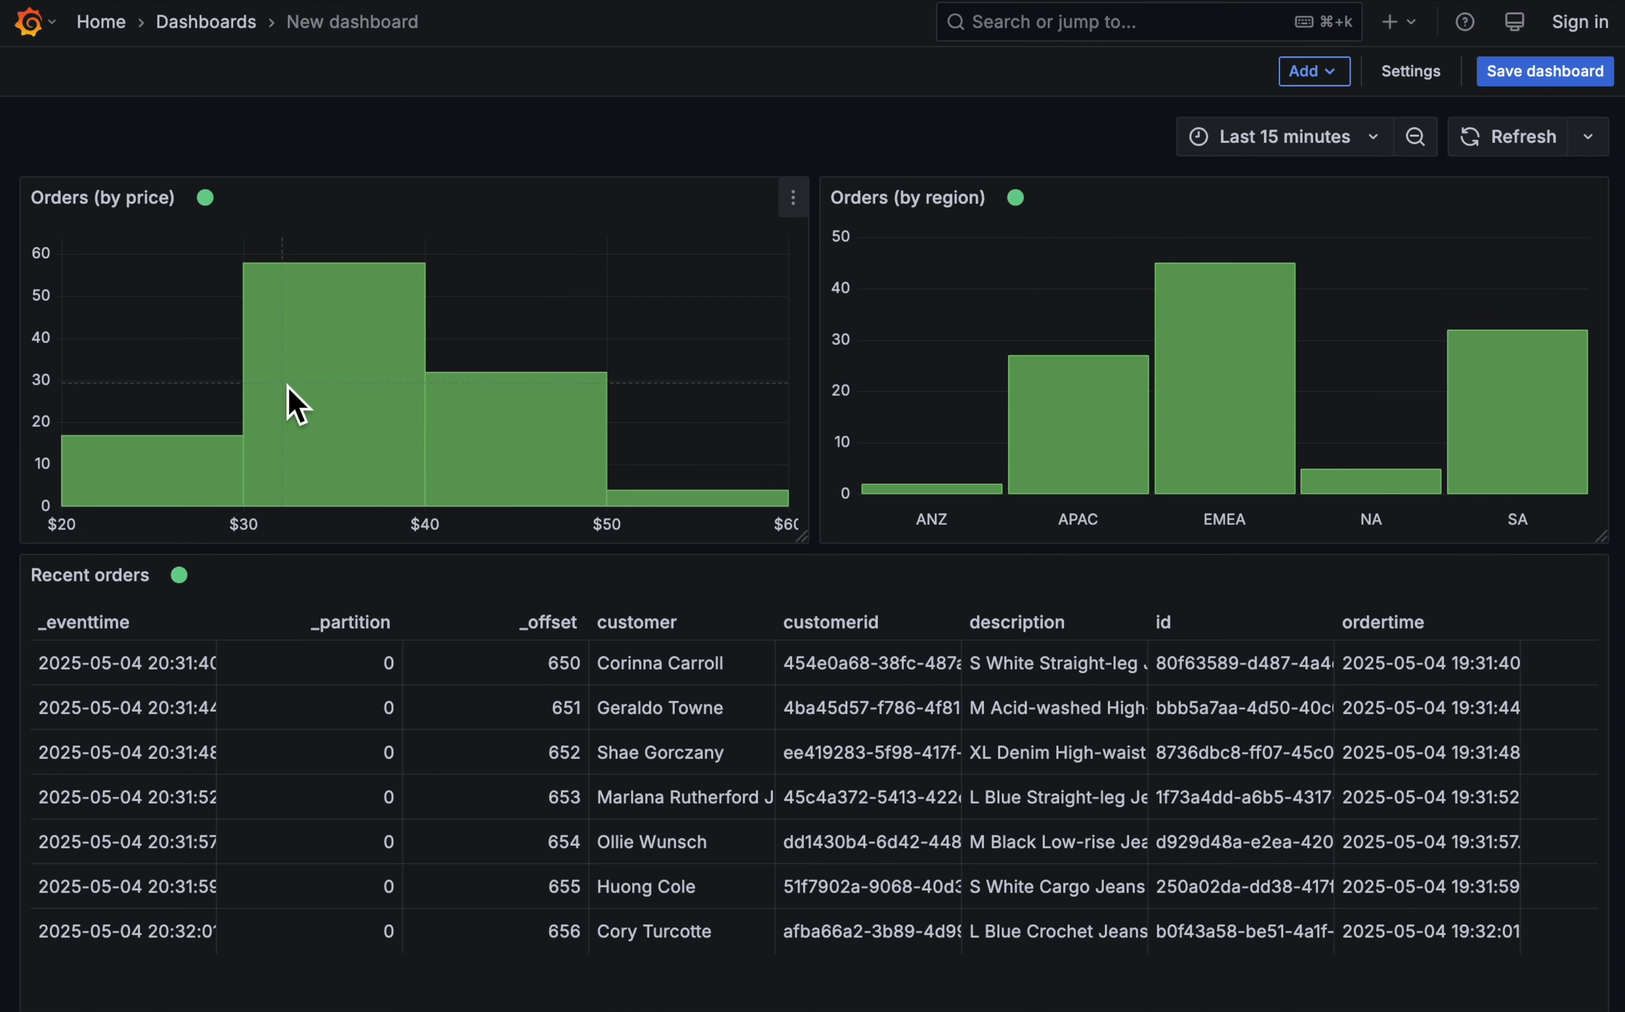
{"action": "mouse_move", "coordinate": [398, 357]}
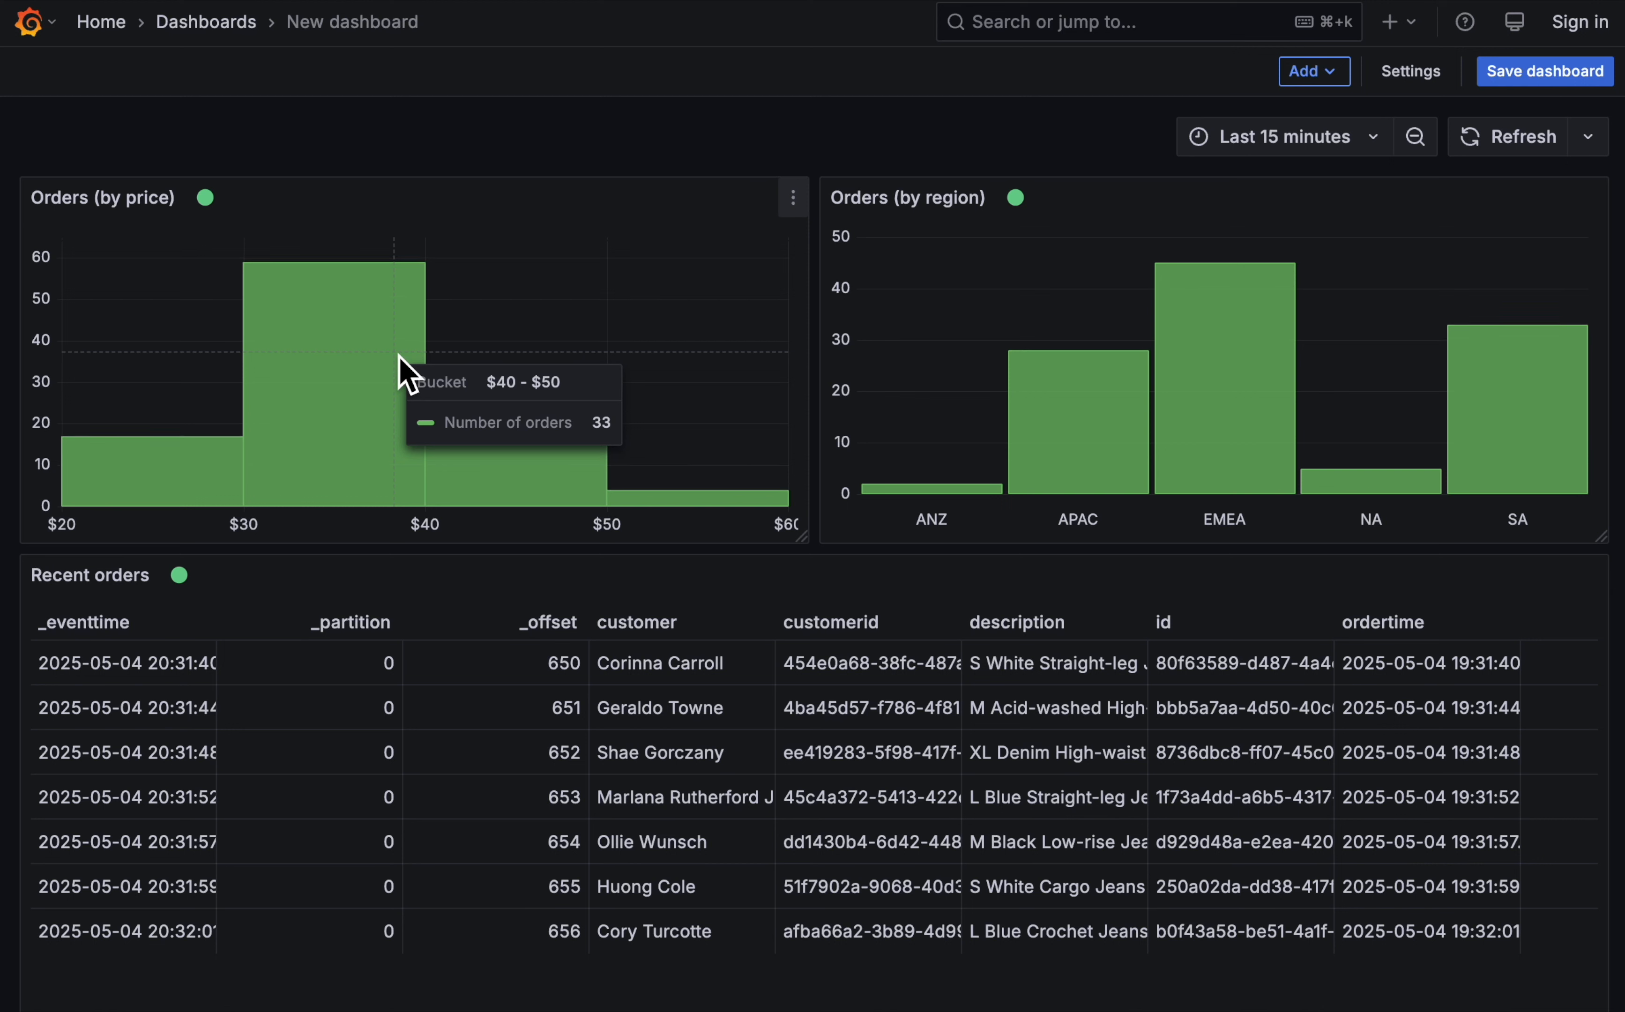
- Add a new visualization that uses the -- Dashboard -- data source with Recent orders as its source panel
{"action": "left_click", "coordinate": [1330, 74]}
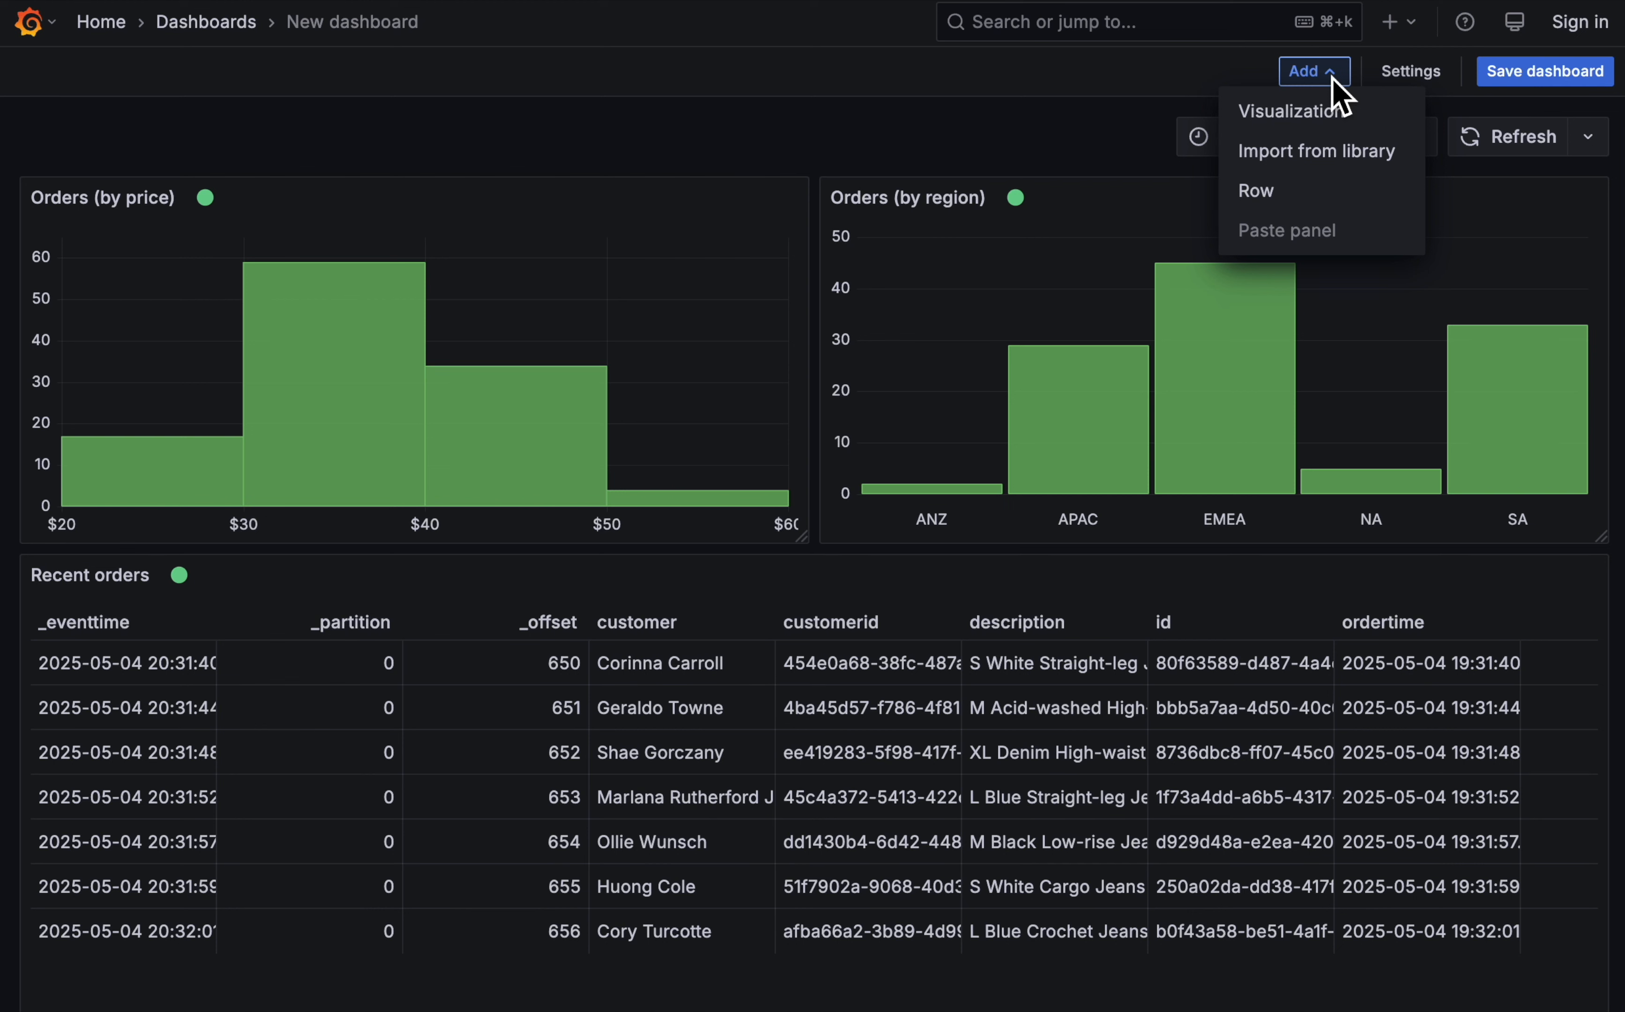
{"action": "left_click", "coordinate": [1297, 119]}
{"action": "left_click", "coordinate": [324, 713]}
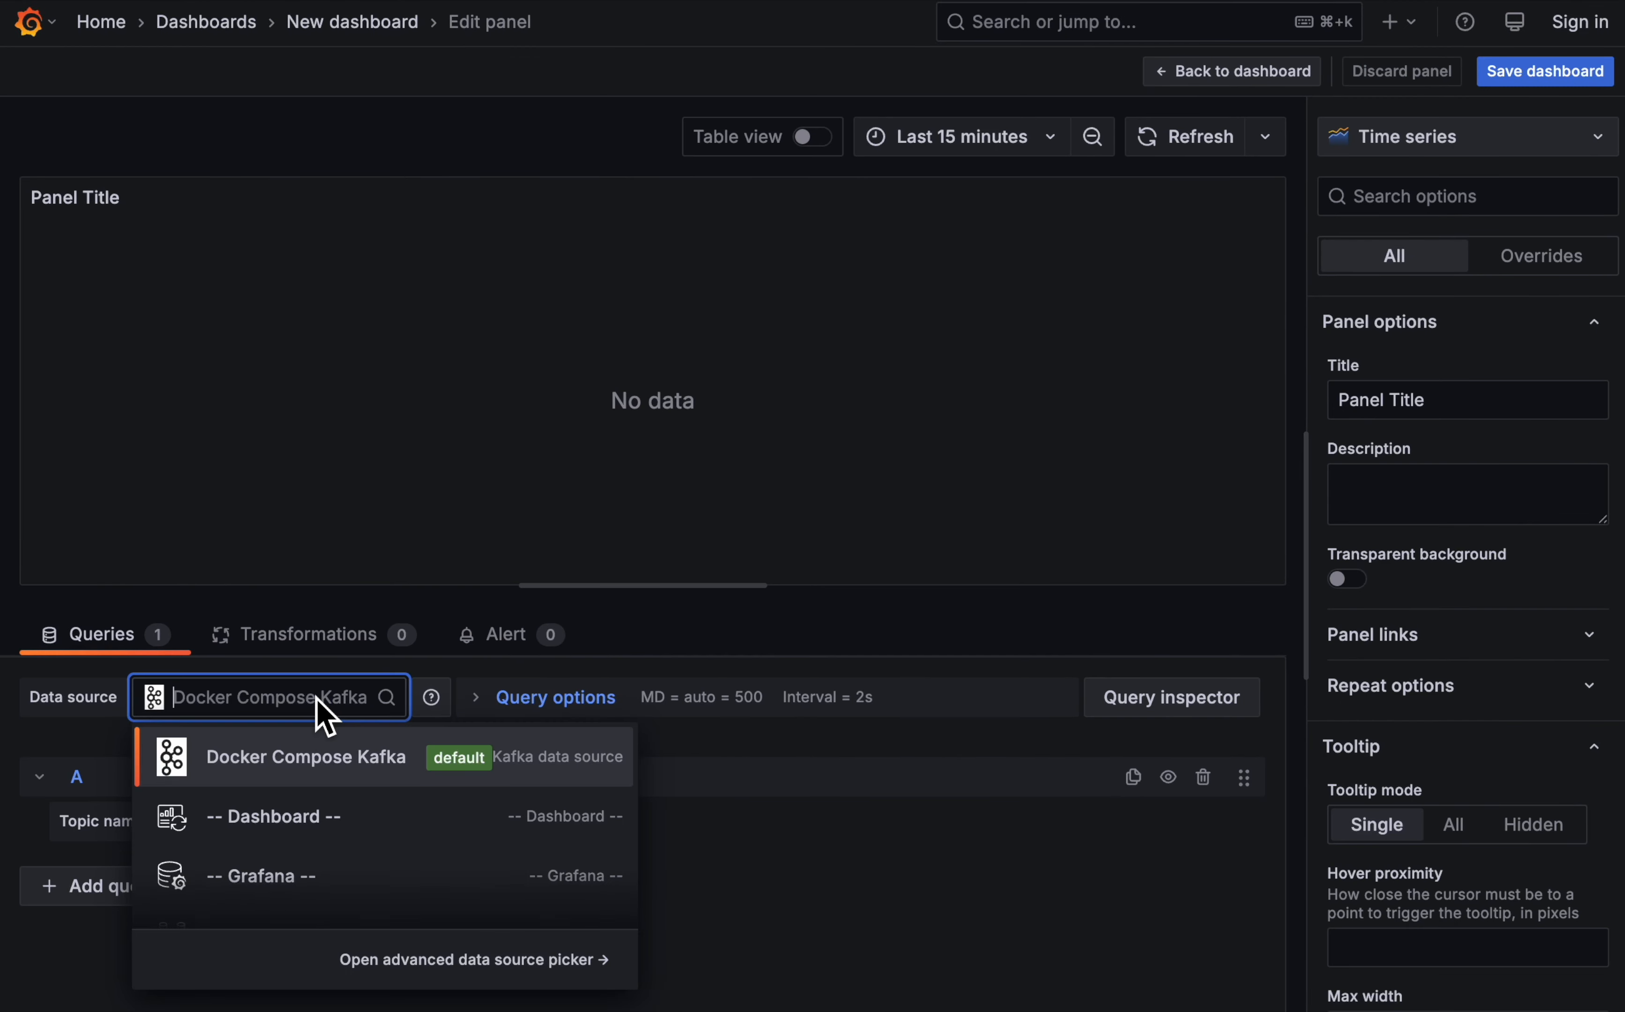
{"action": "left_click", "coordinate": [322, 814]}
{"action": "left_click", "coordinate": [226, 880]}
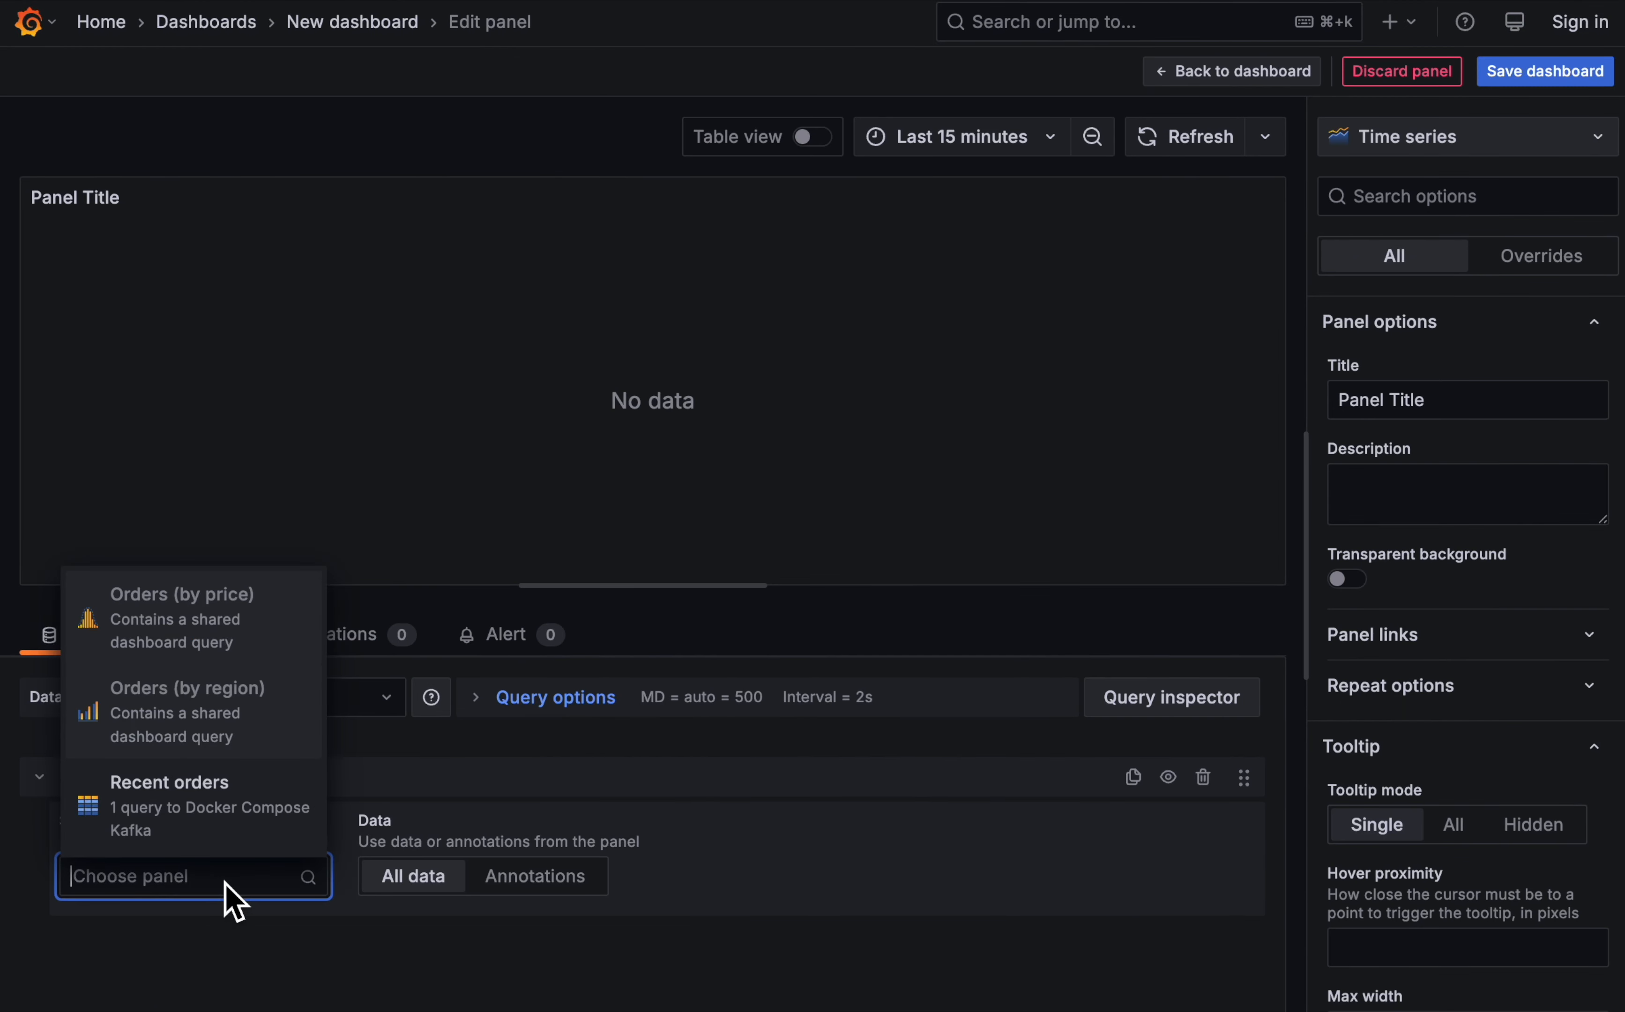
{"action": "left_click", "coordinate": [216, 824]}
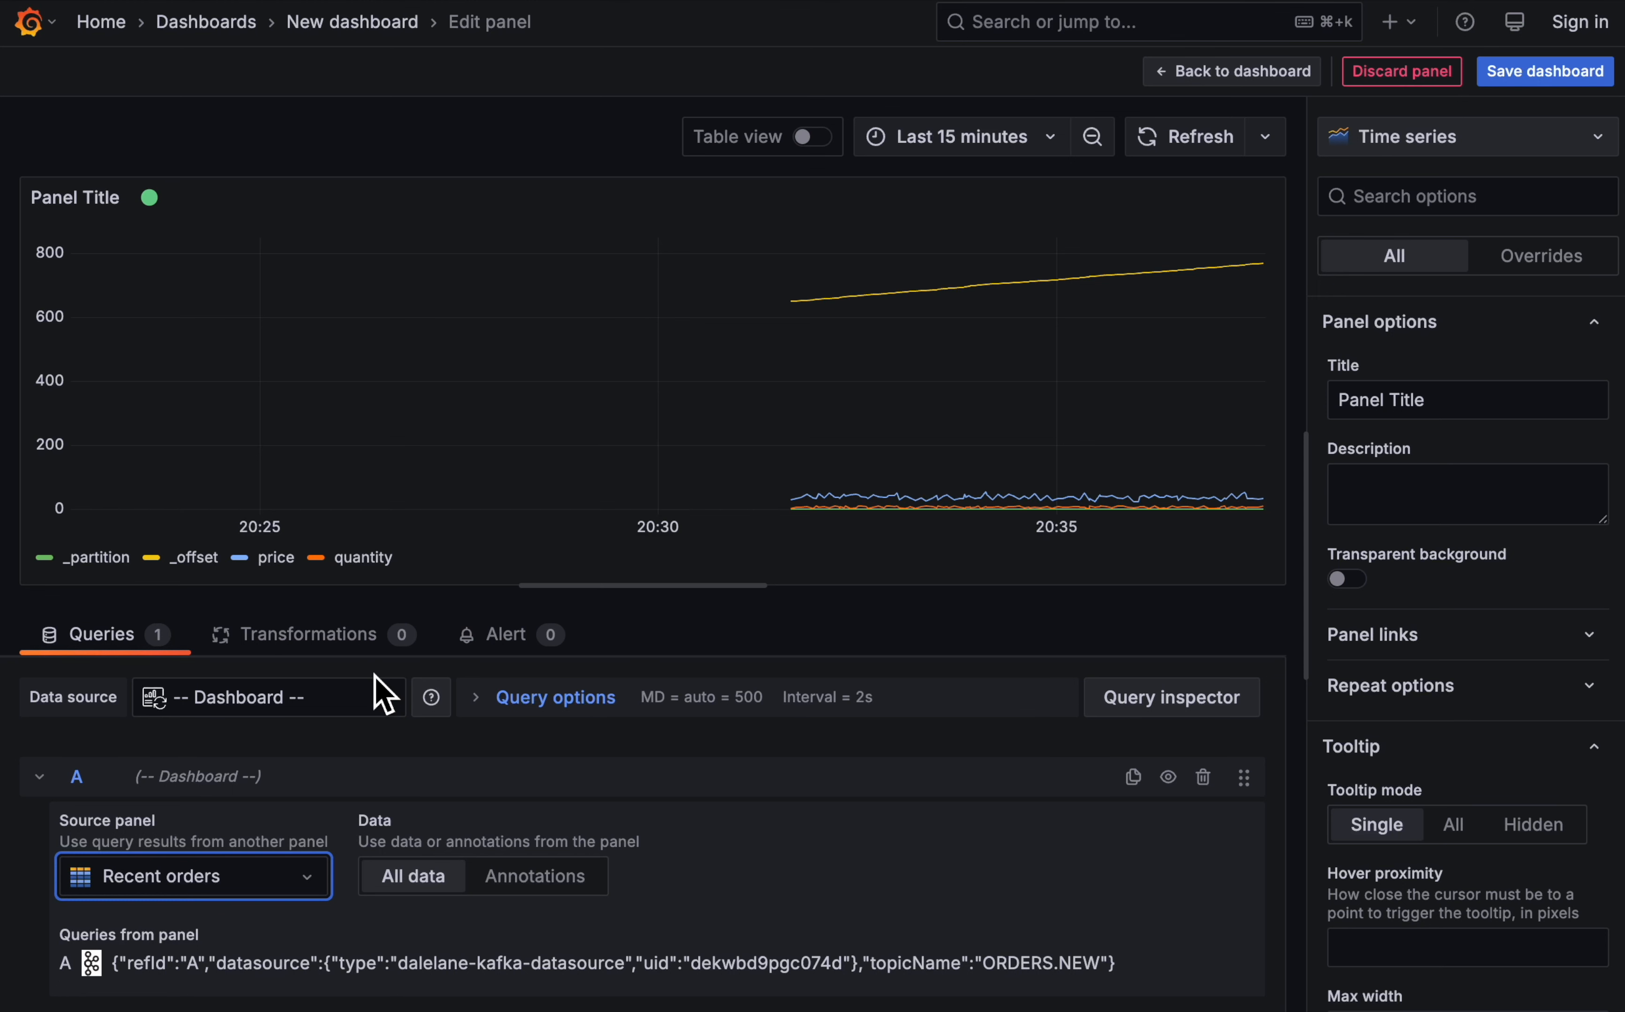
- Add a Filter fields by name transformation that keeps only the _eventtime, id and ordertime fields
{"action": "left_click", "coordinate": [350, 643]}
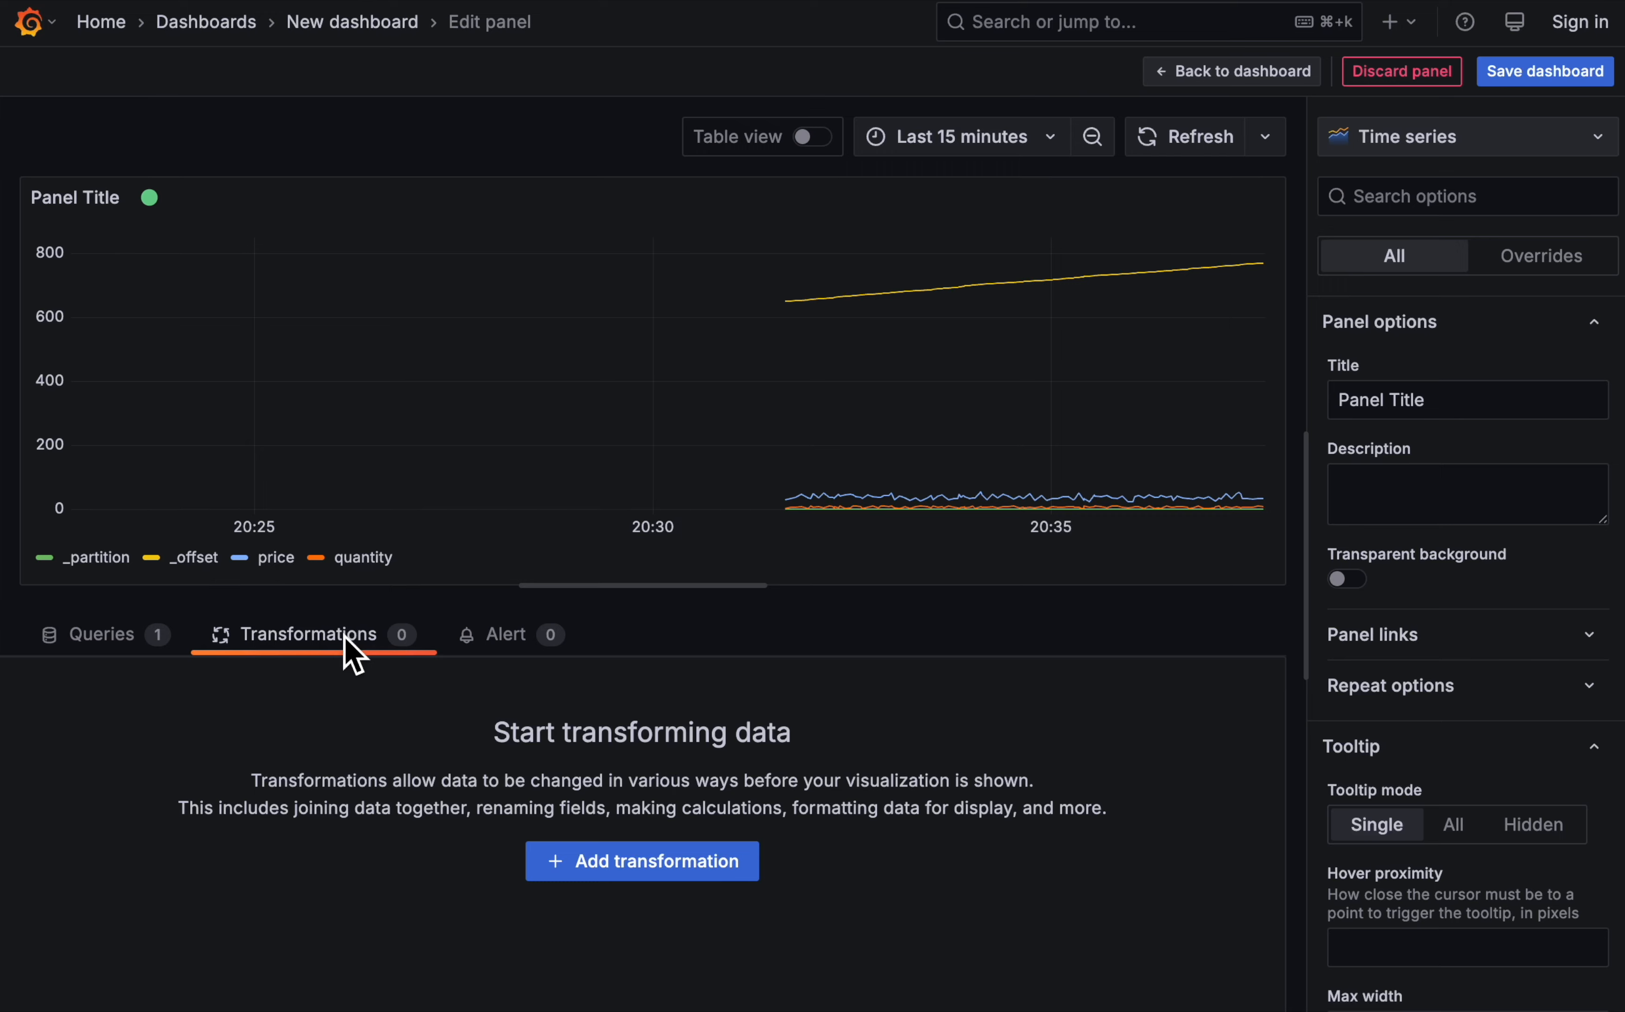
{"action": "left_click", "coordinate": [684, 864]}
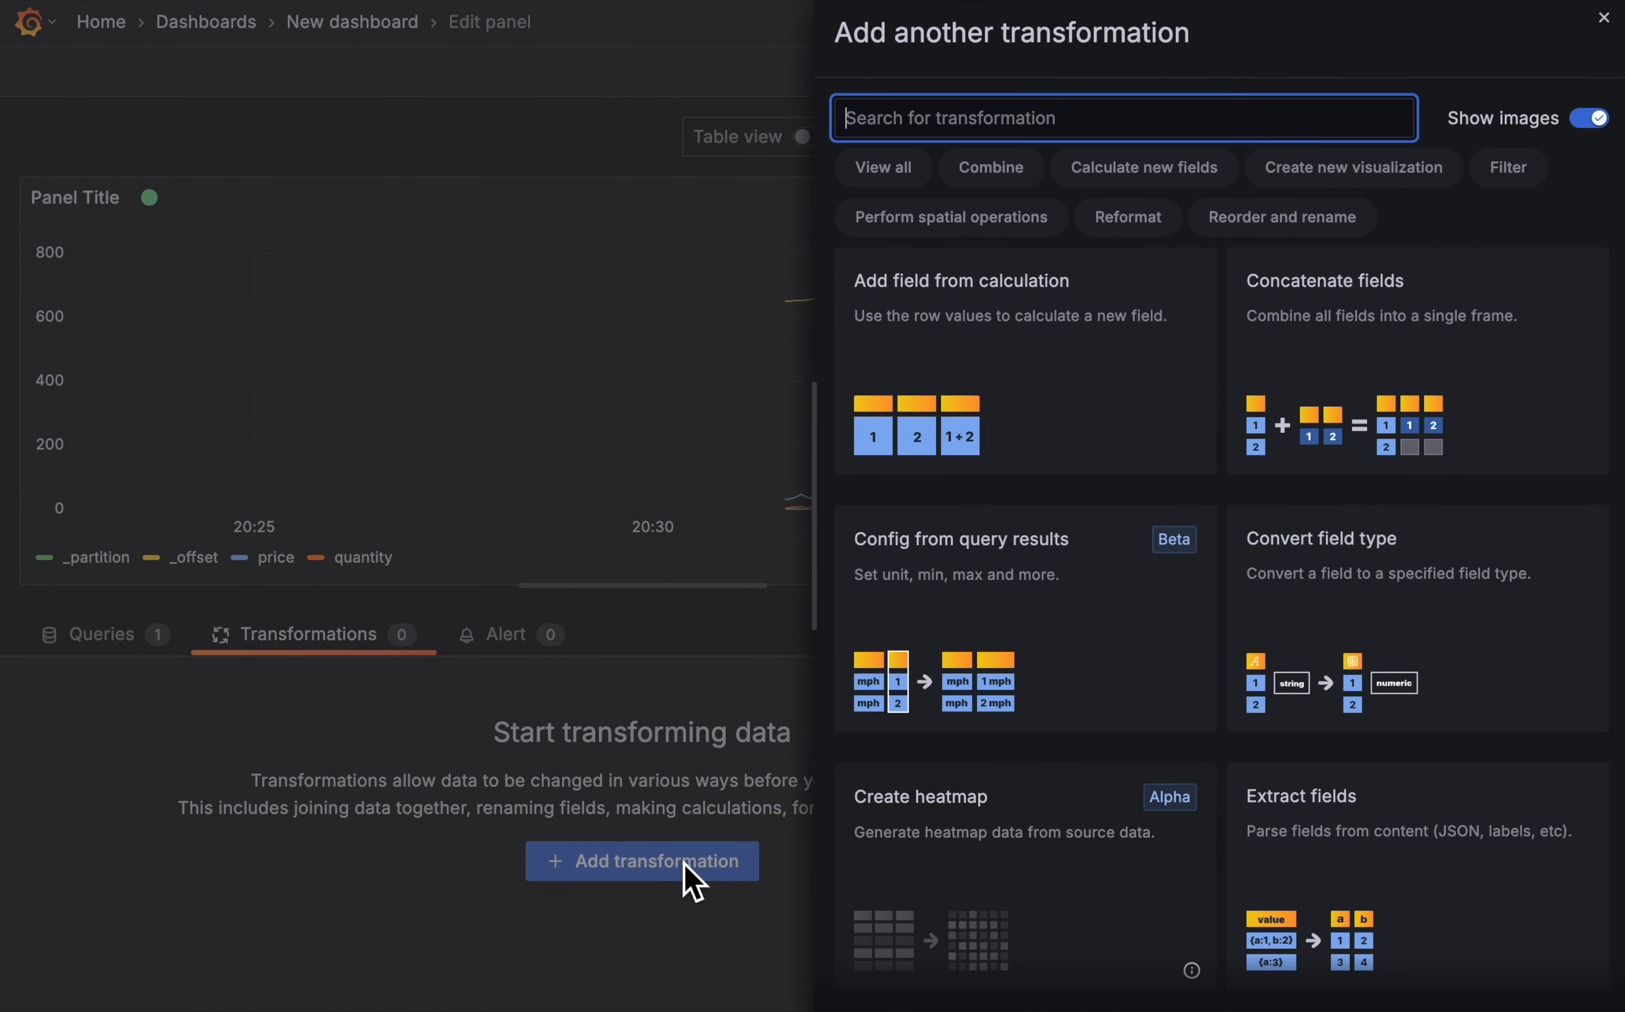
{"action": "scroll", "coordinate": [1258, 603], "scroll_direction": "down", "scroll_amount": 10}
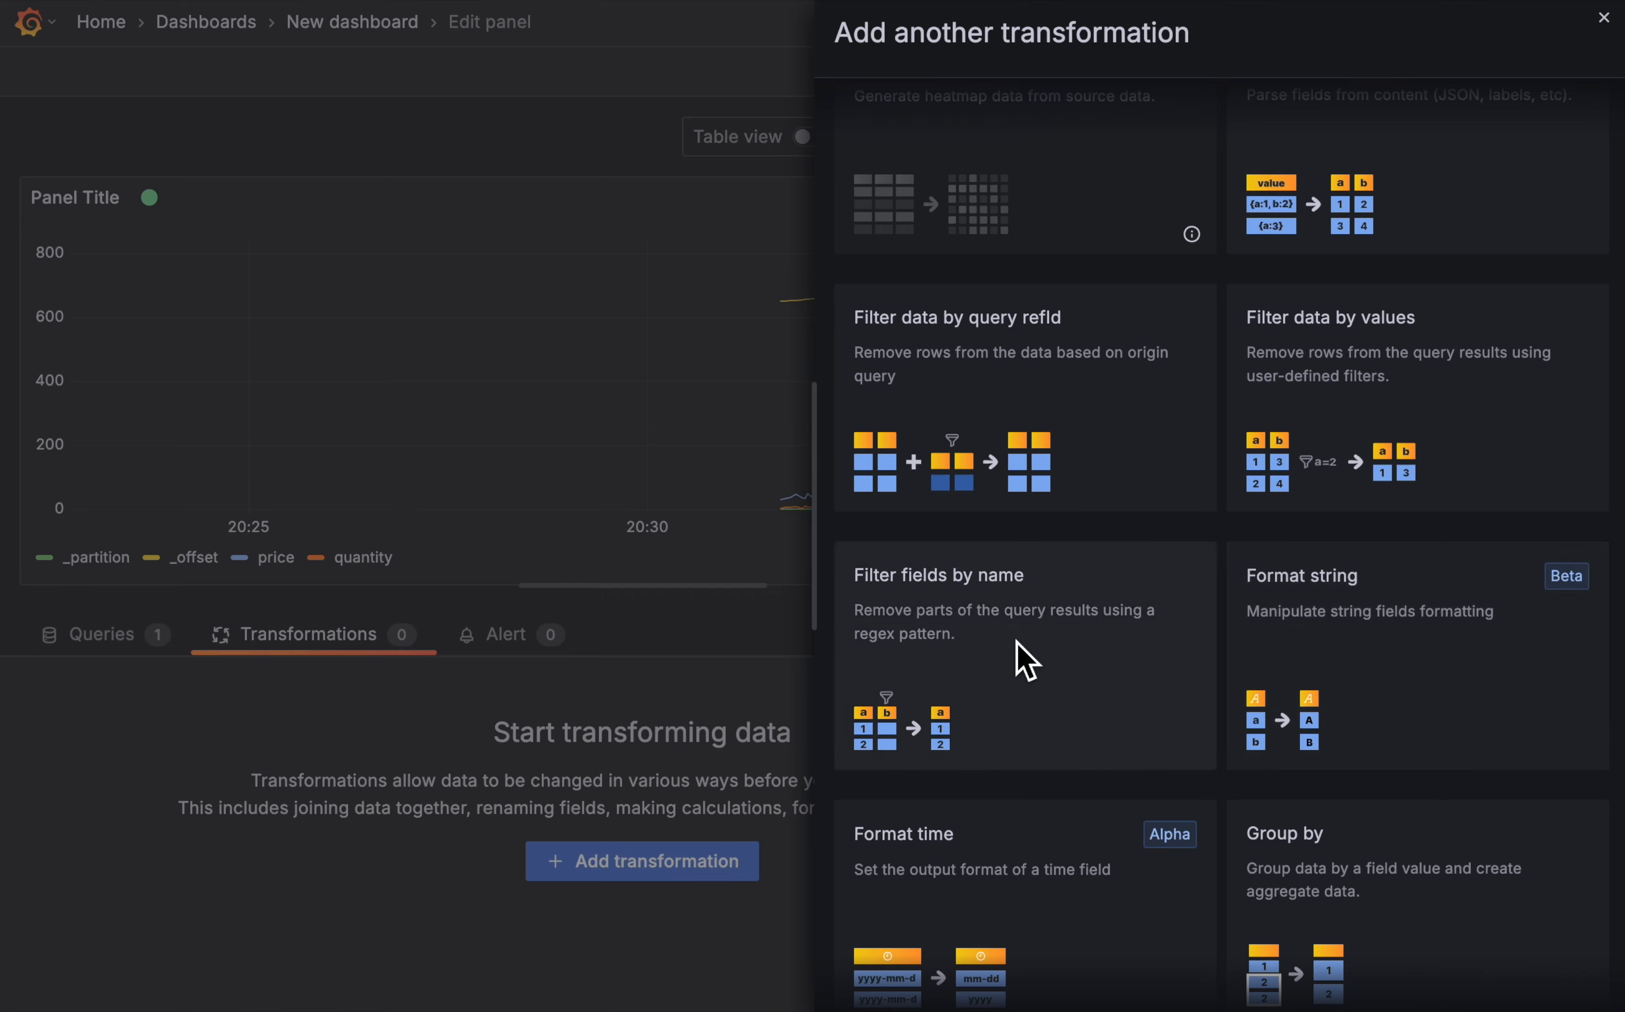
{"action": "left_click", "coordinate": [1017, 642]}
{"action": "left_click", "coordinate": [603, 789]}
{"action": "left_click", "coordinate": [730, 790]}
{"action": "left_click", "coordinate": [808, 795]}
{"action": "left_click", "coordinate": [934, 793]}
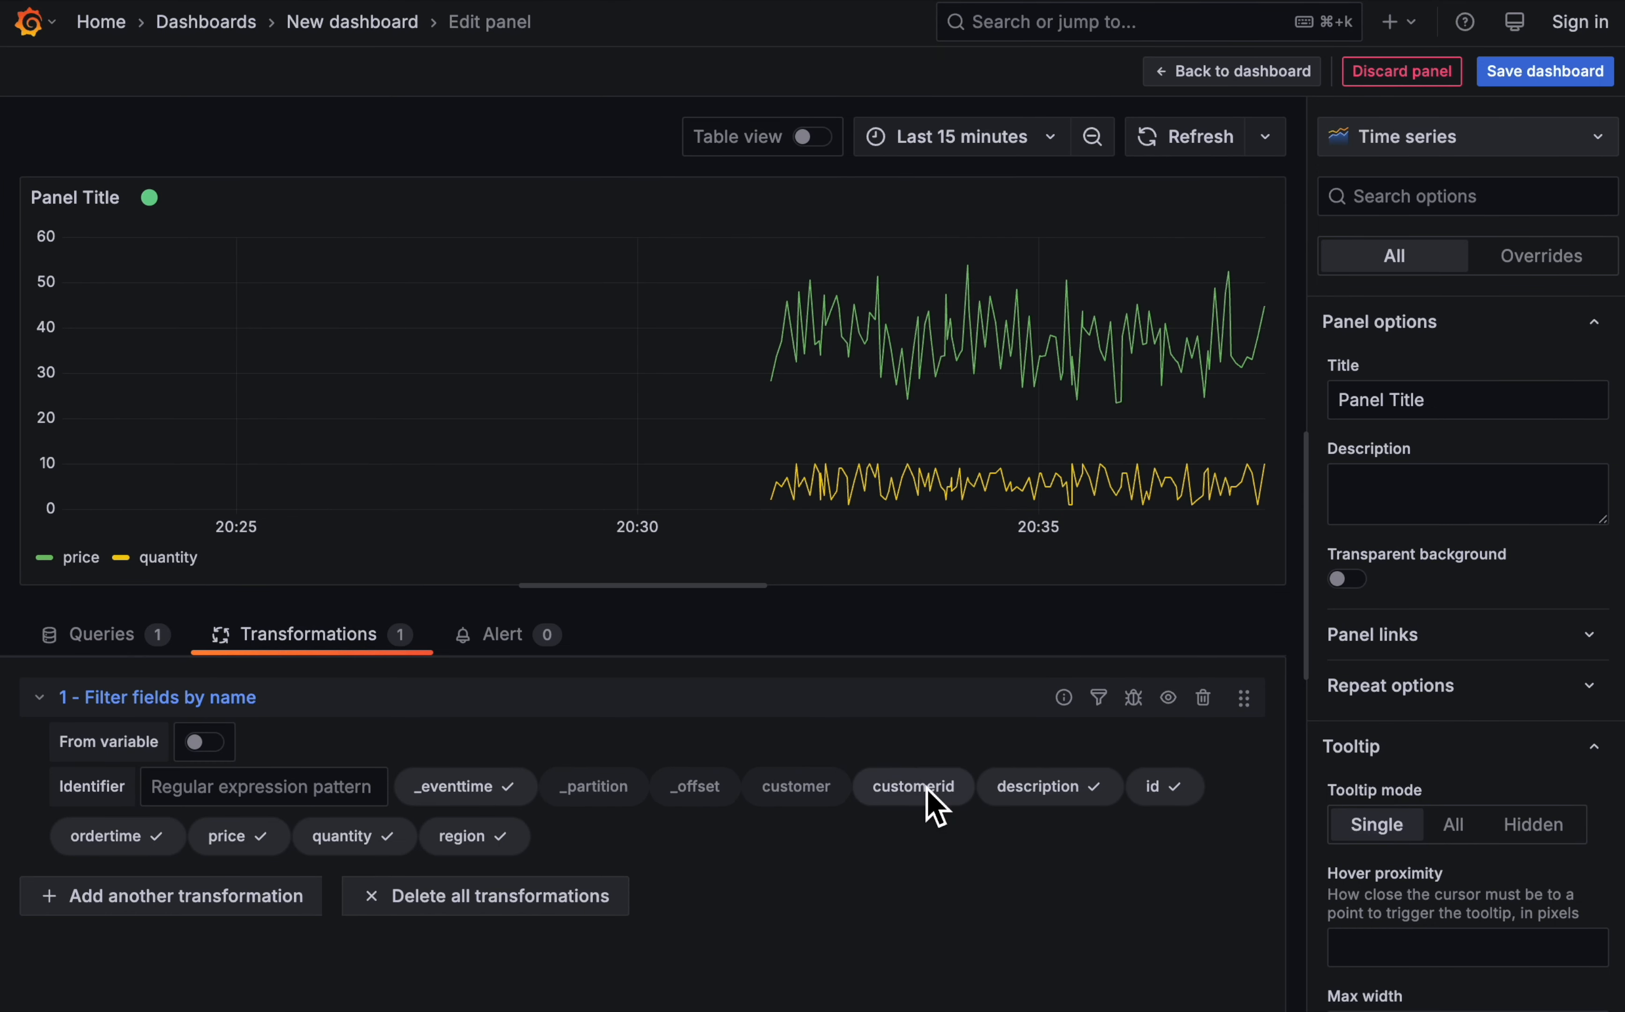
{"action": "left_click", "coordinate": [1088, 812]}
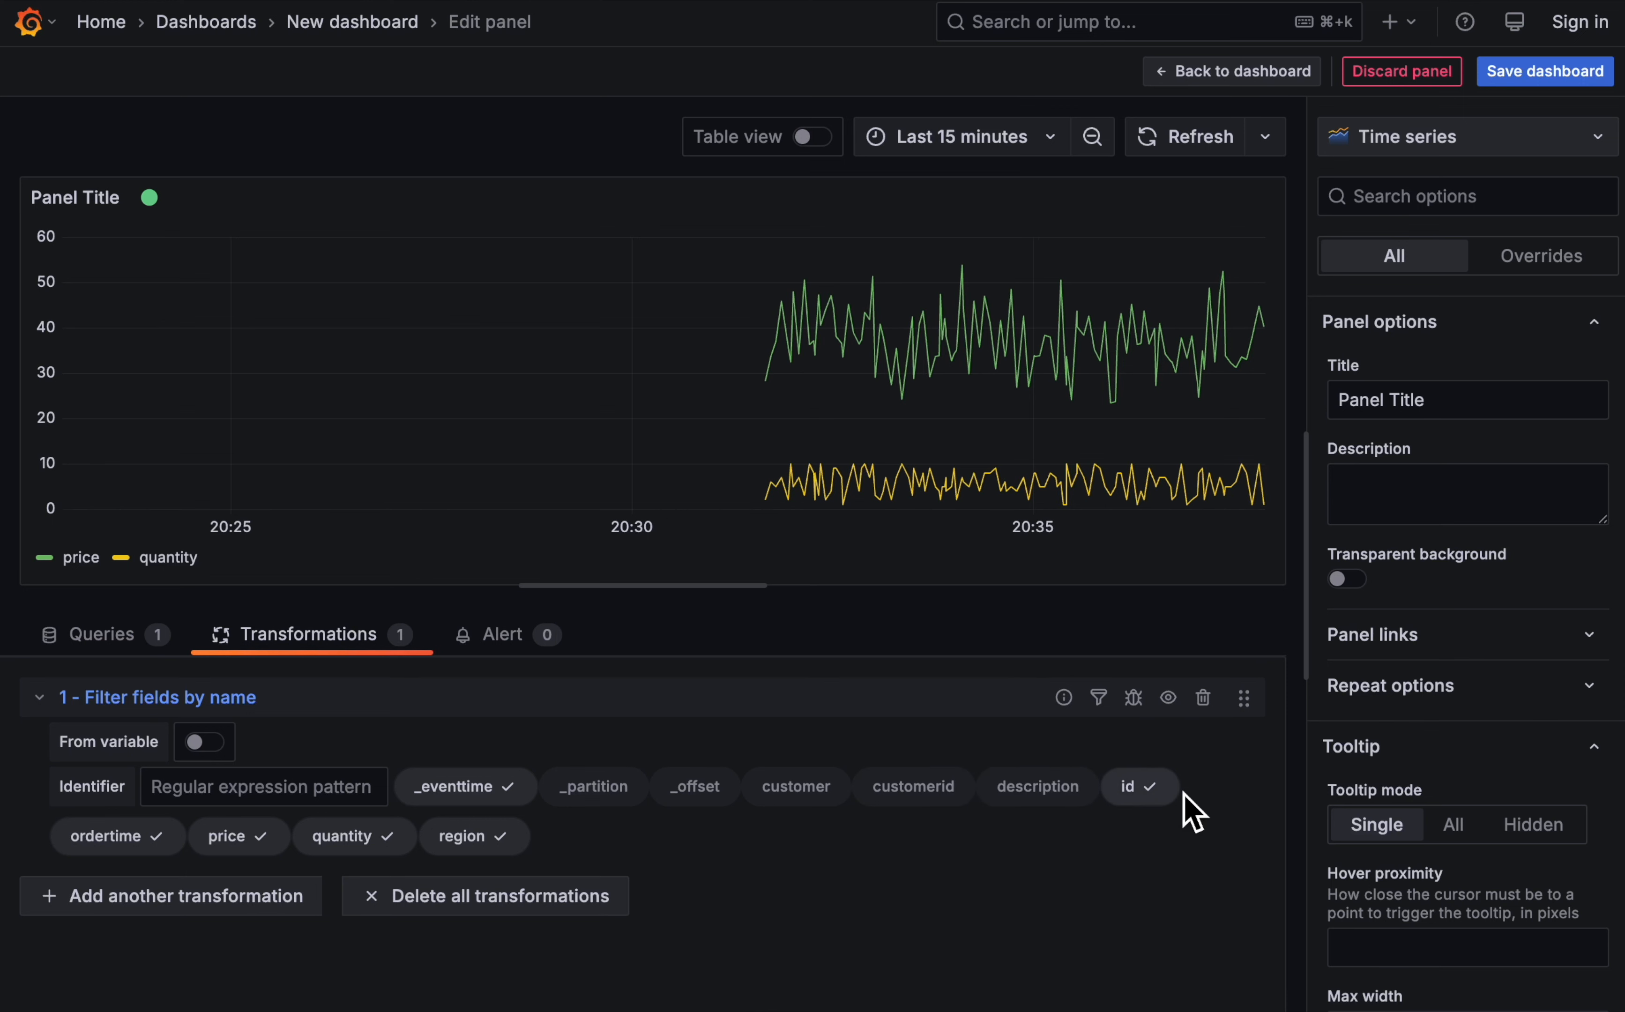
{"action": "left_click", "coordinate": [229, 840]}
{"action": "left_click", "coordinate": [315, 839]}
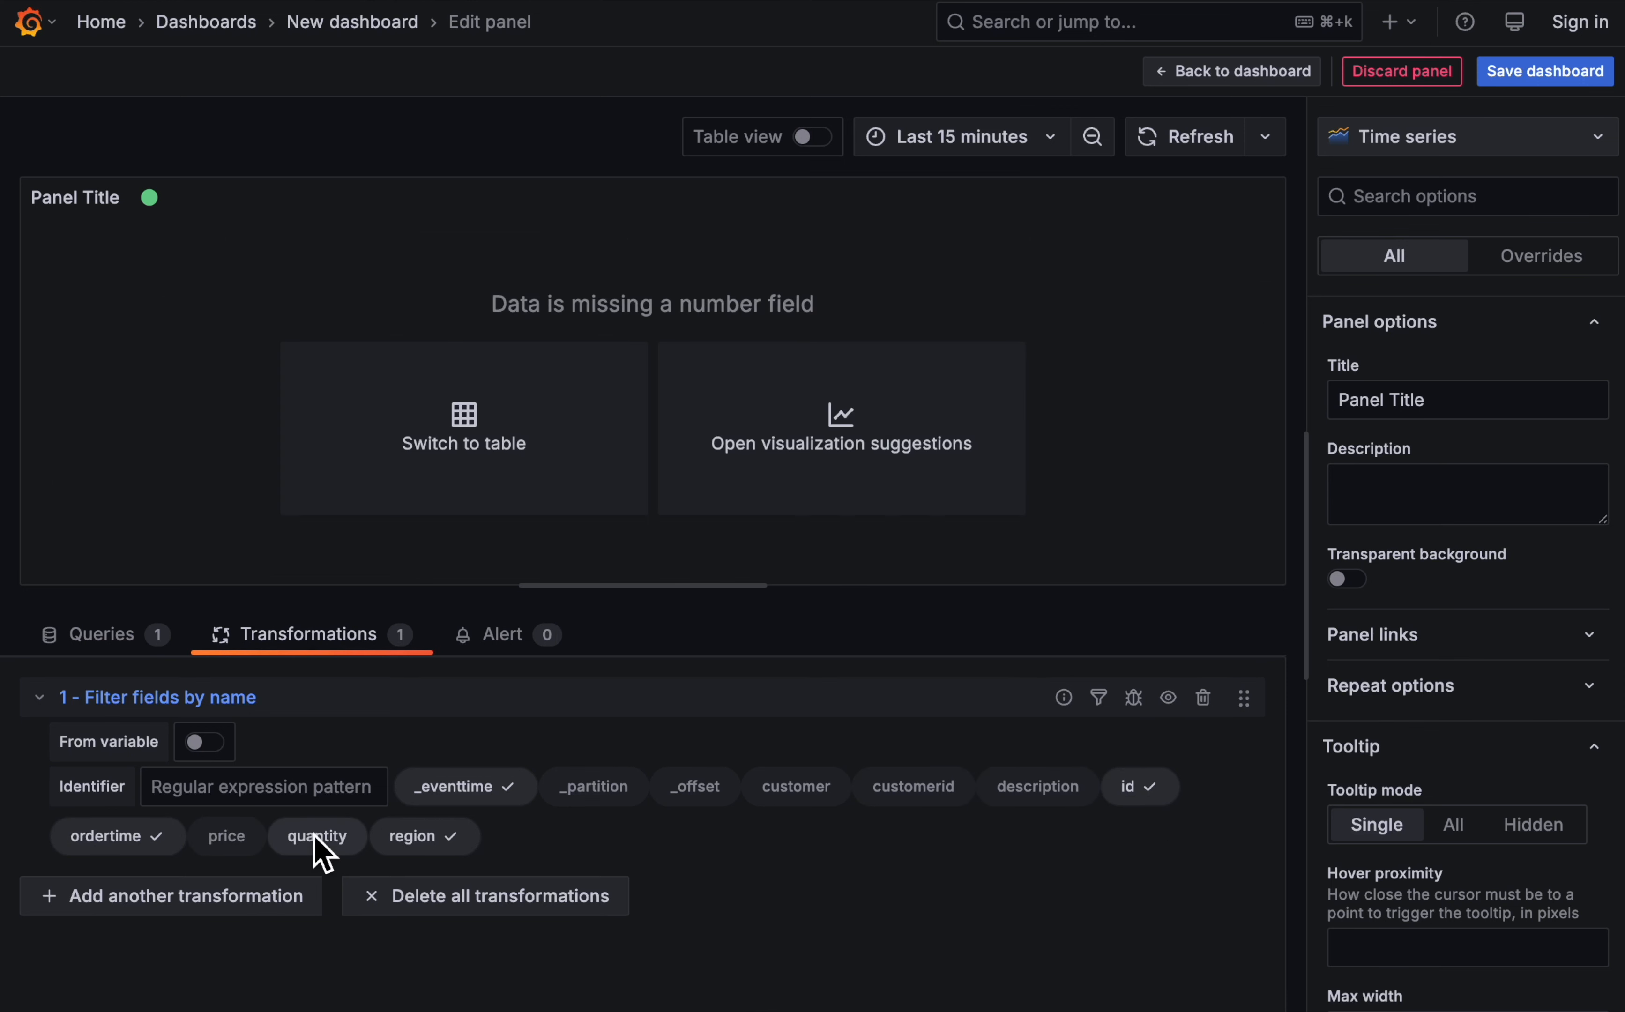
{"action": "left_click", "coordinate": [450, 841]}
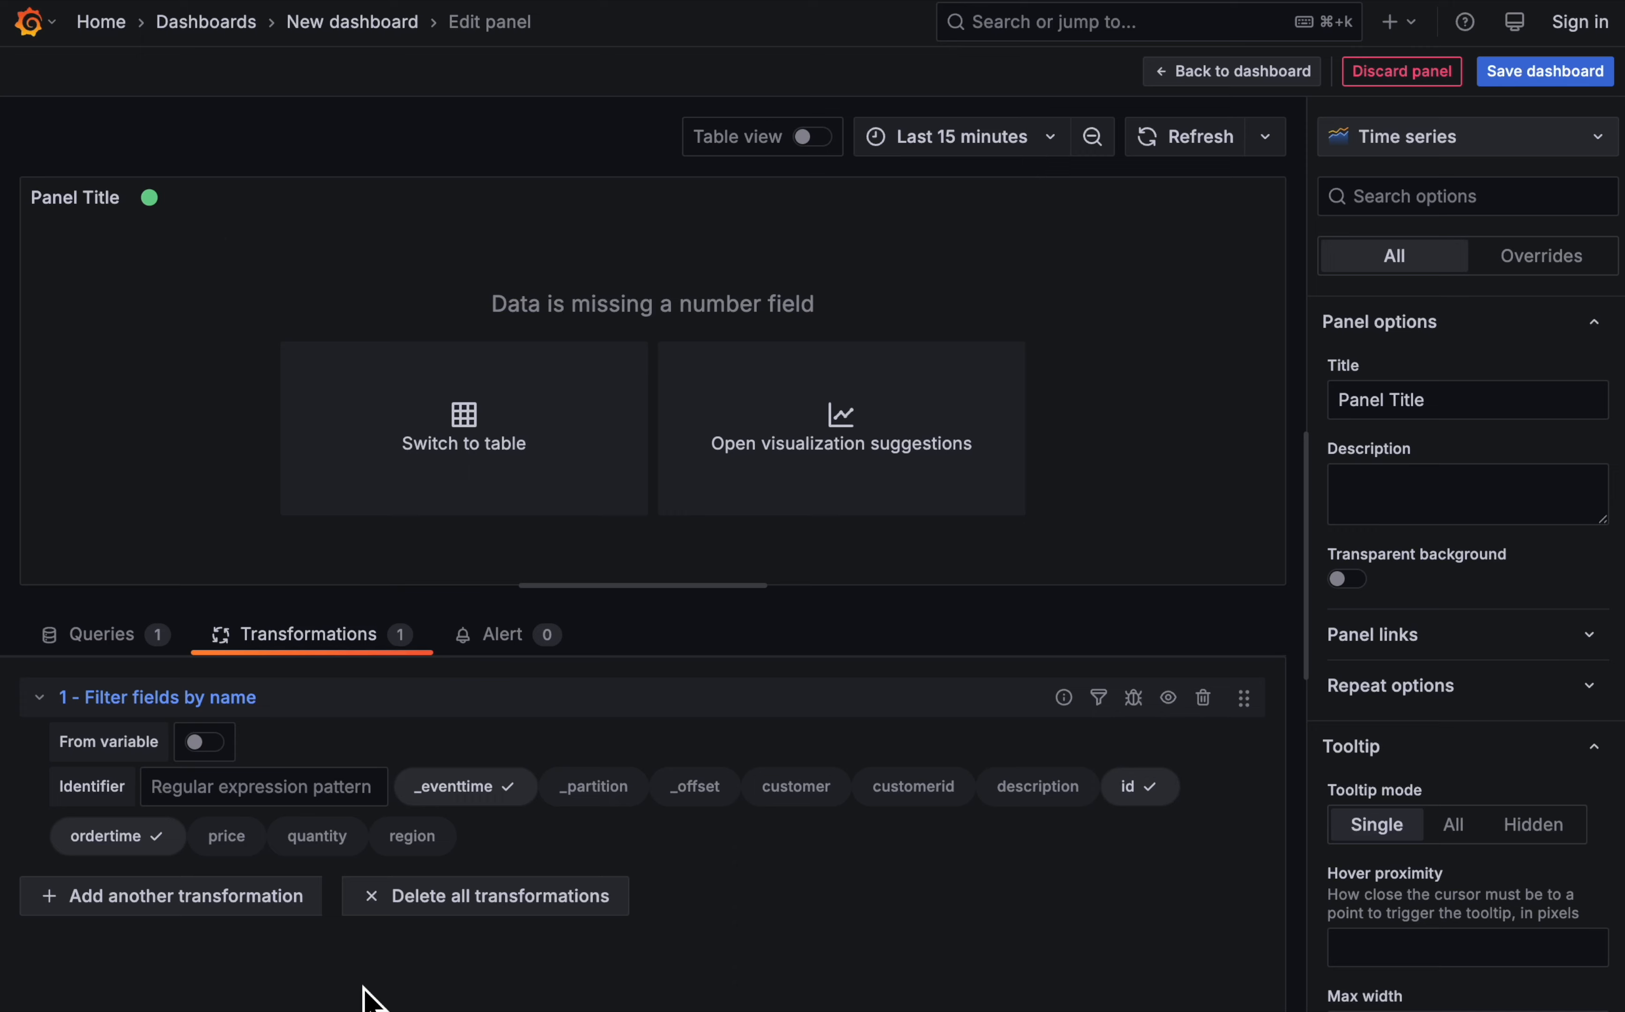
{"action": "left_click", "coordinate": [191, 910]}
{"action": "scroll", "coordinate": [1272, 773], "scroll_direction": "down", "scroll_amount": 15}
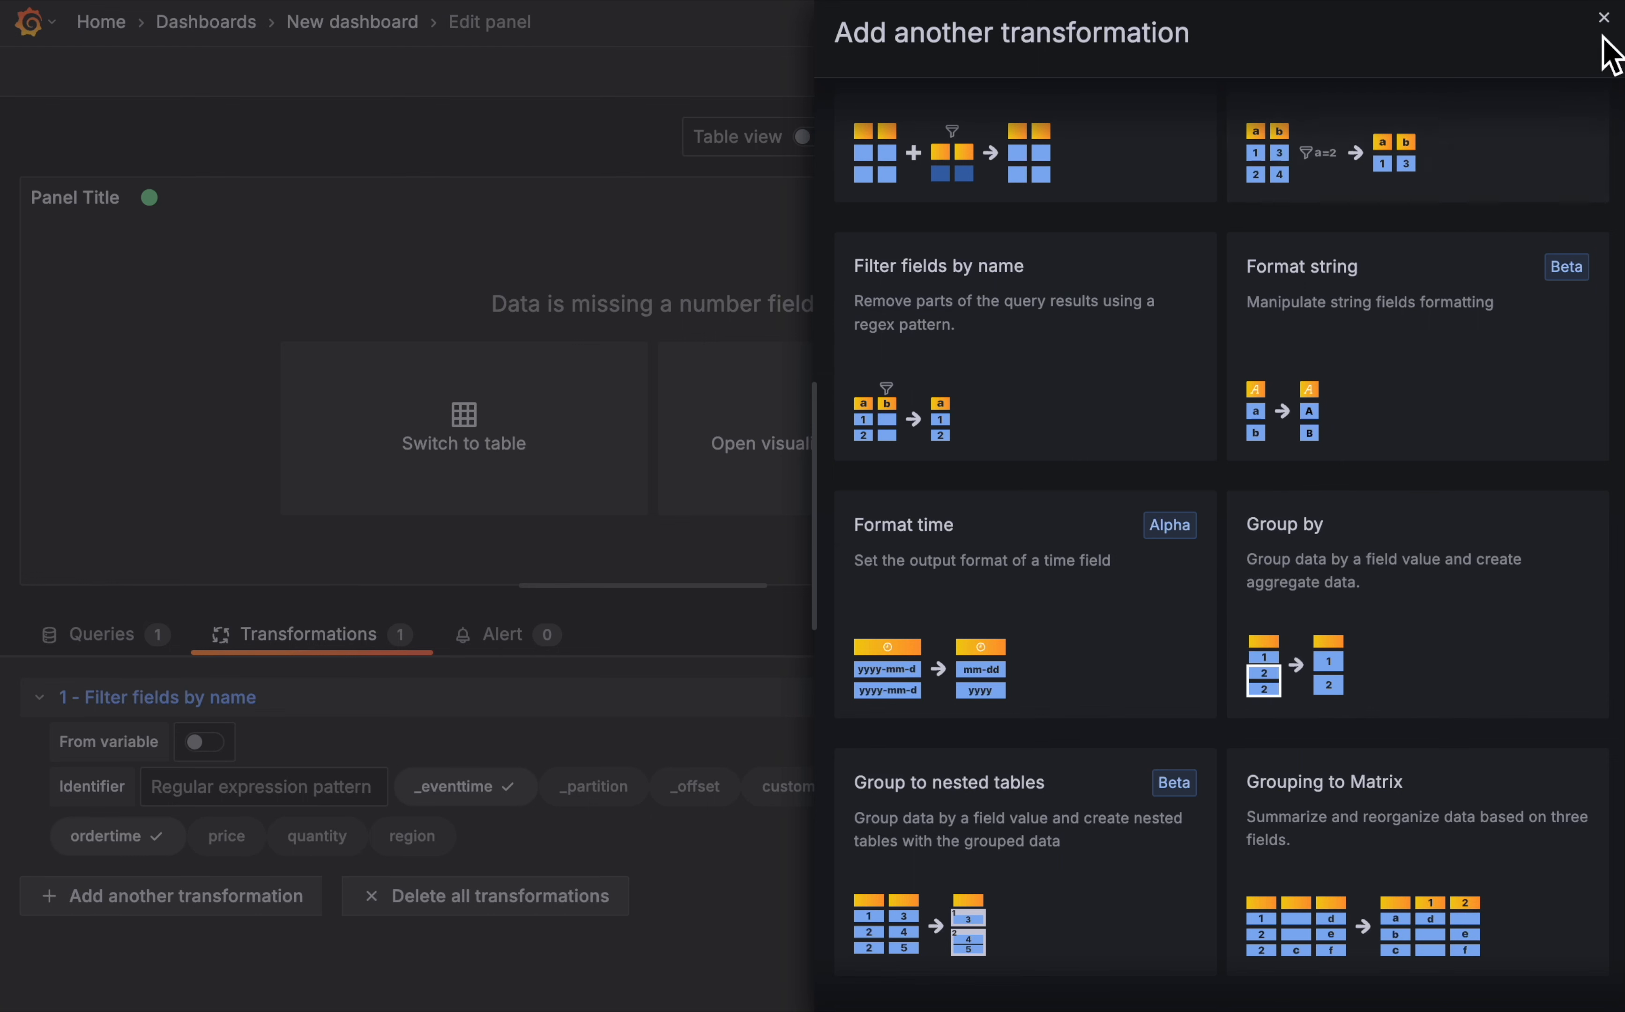
{"action": "left_click", "coordinate": [1603, 19]}
- Switch the panel preview to table view to examine the filtered order fields
{"action": "left_click", "coordinate": [813, 136]}
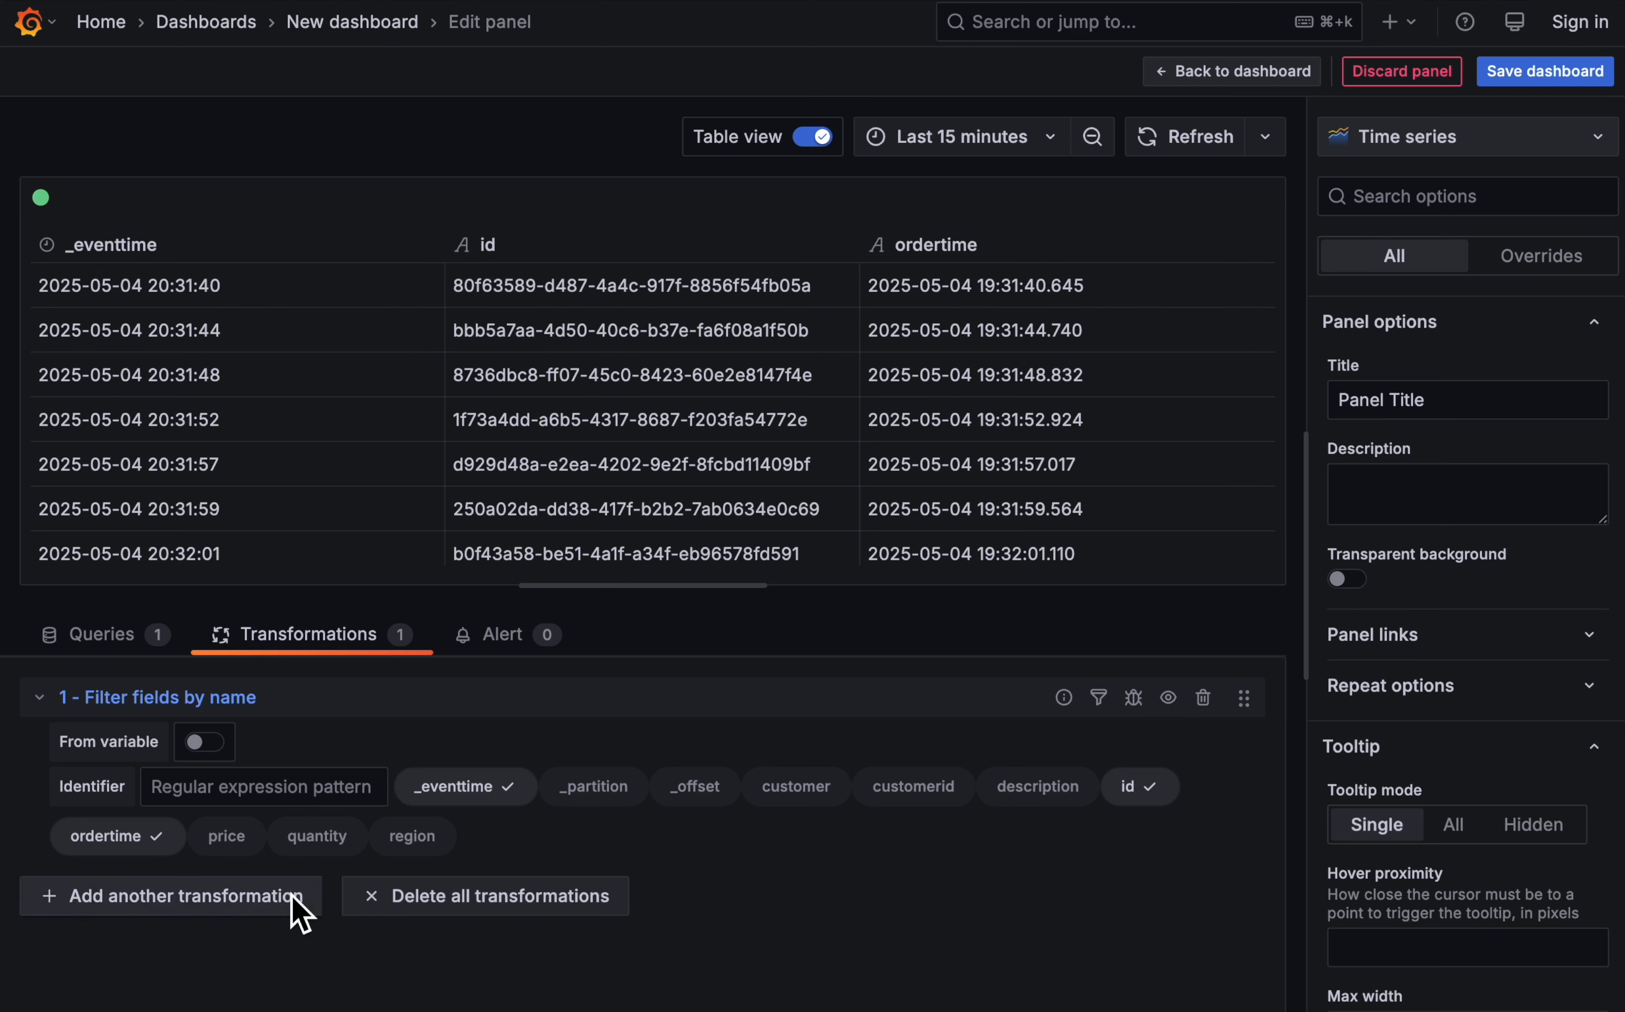
- Add a Convert field type transformation that converts the ordertime field to Time
{"action": "left_click", "coordinate": [240, 900]}
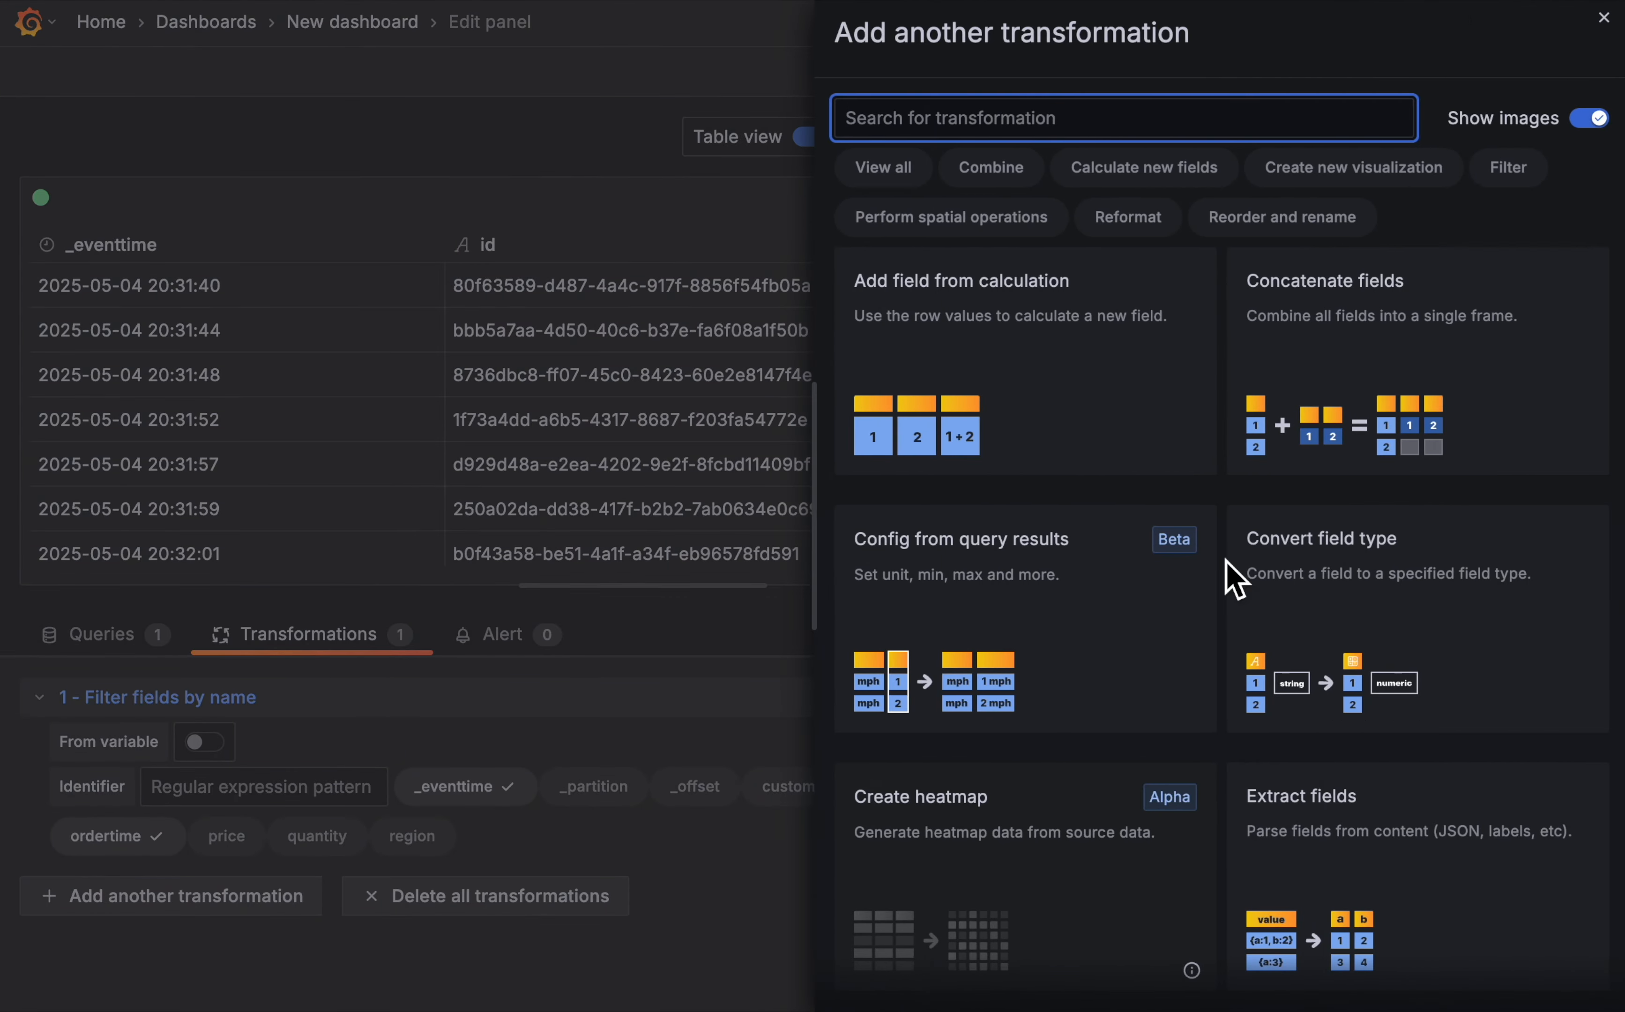
{"action": "left_click", "coordinate": [1388, 582]}
{"action": "scroll", "coordinate": [623, 881], "scroll_direction": "down", "scroll_amount": 2}
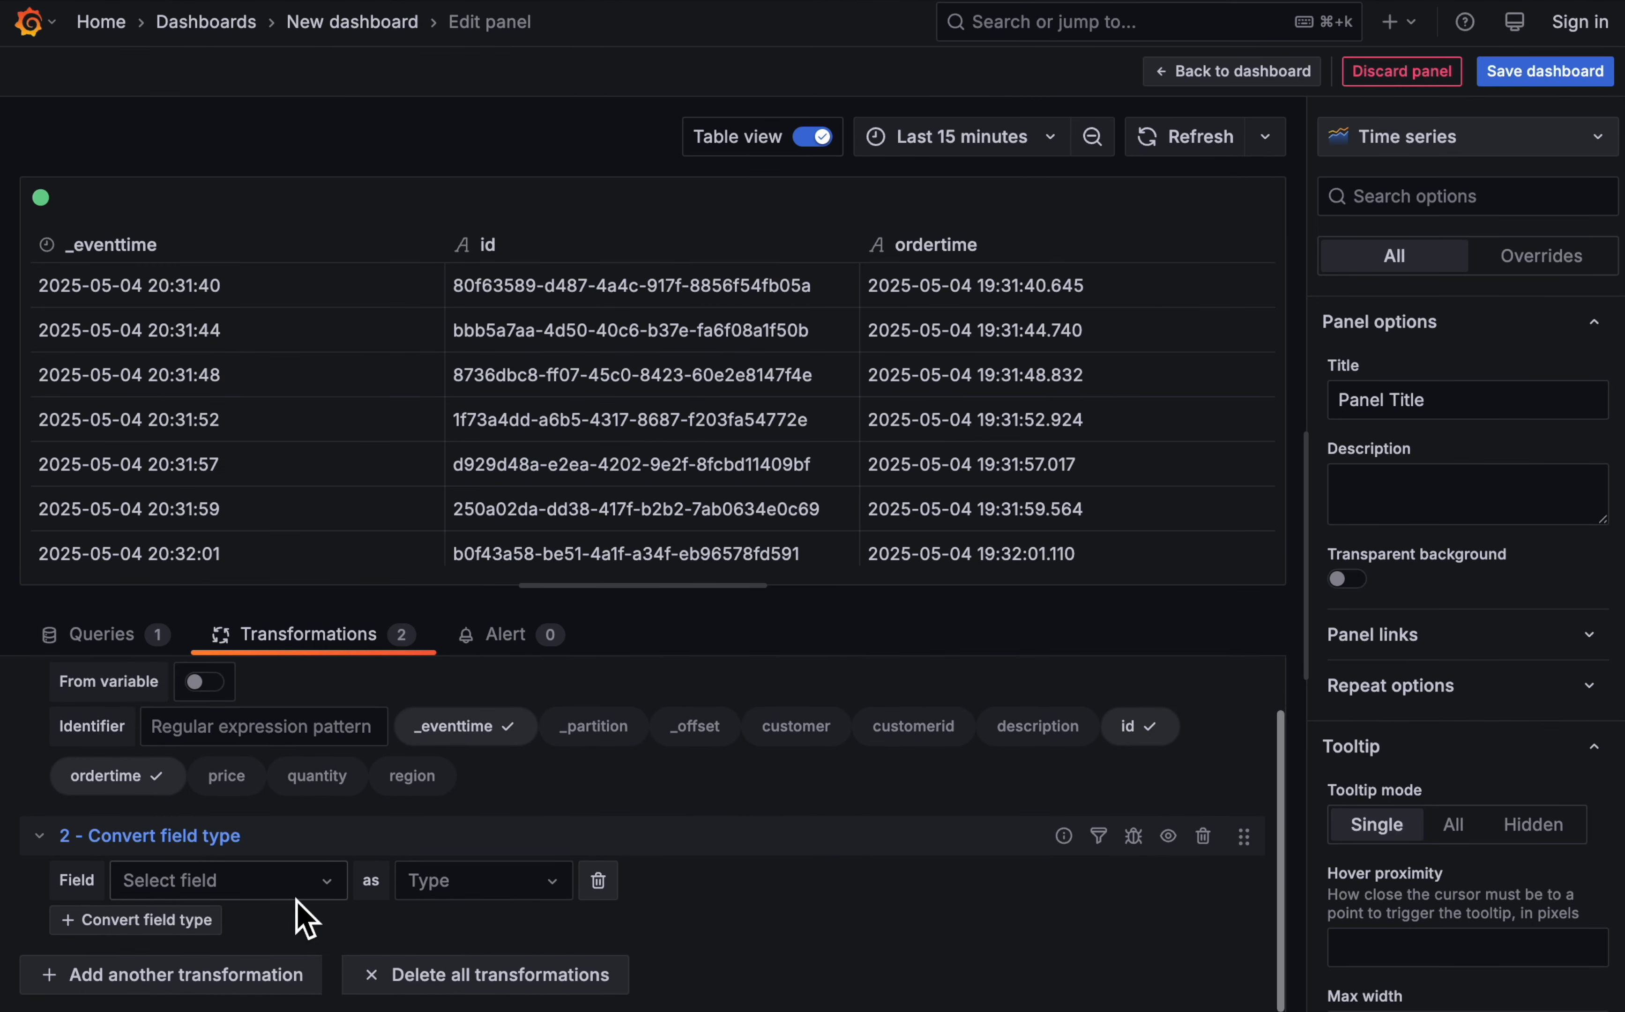
{"action": "left_click", "coordinate": [294, 883]}
{"action": "left_click", "coordinate": [212, 838]}
{"action": "left_click", "coordinate": [507, 881]}
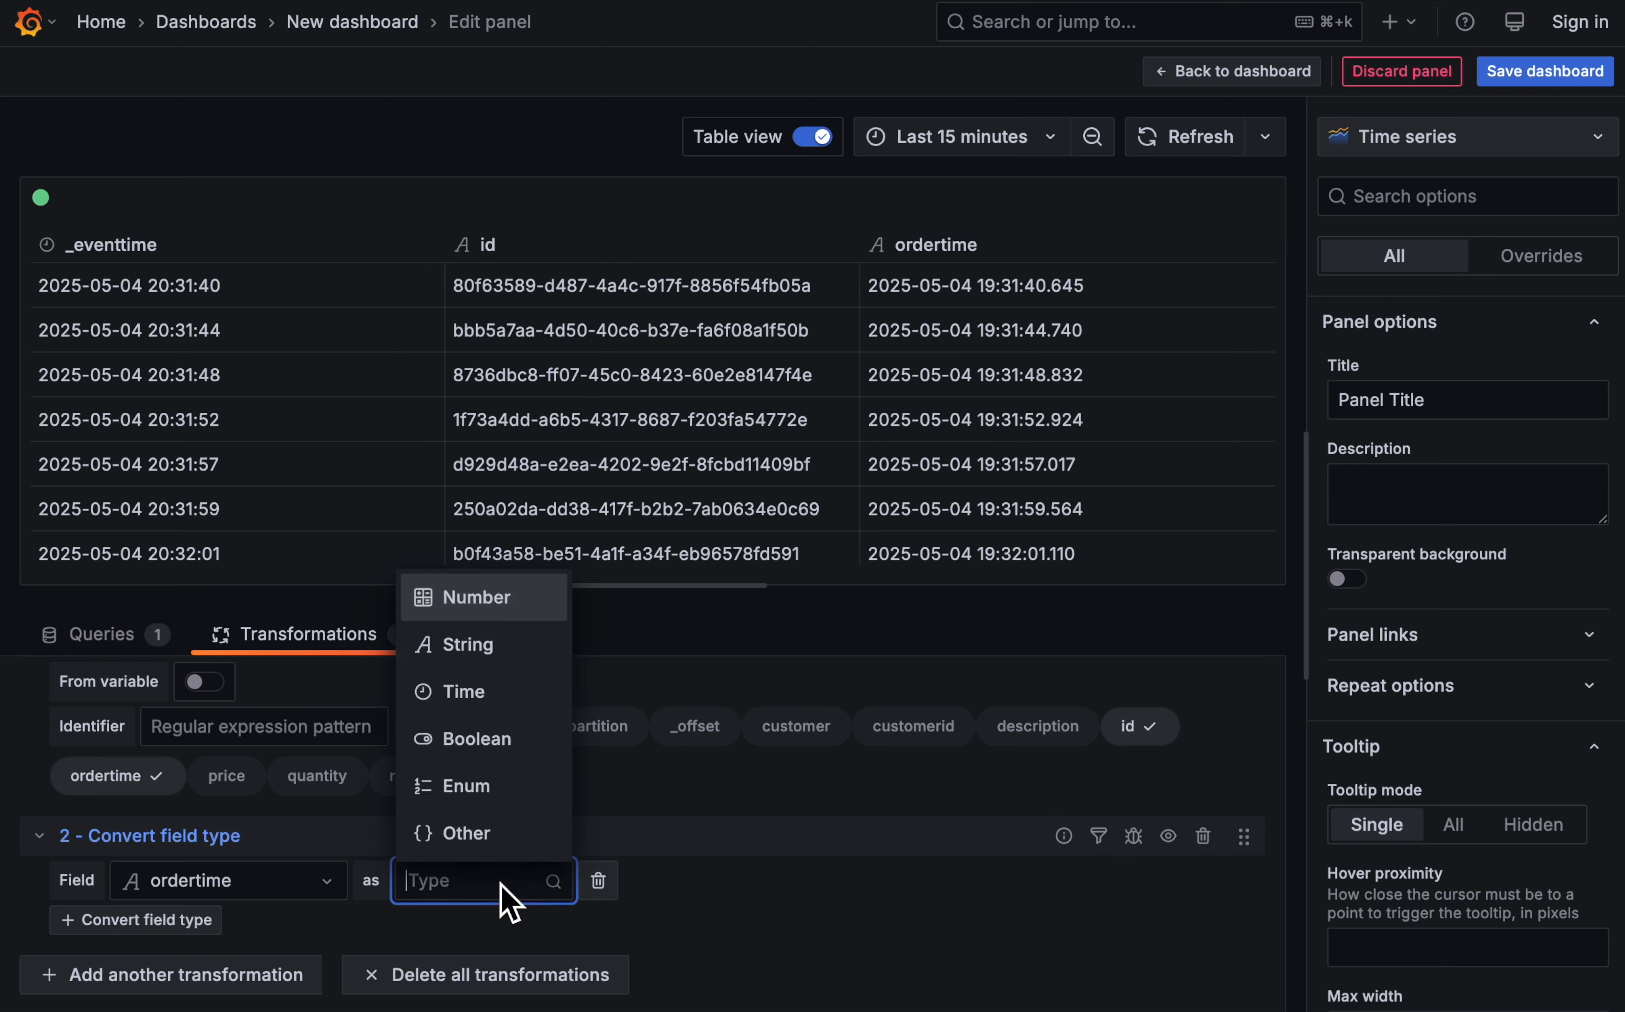
{"action": "left_click", "coordinate": [497, 700]}
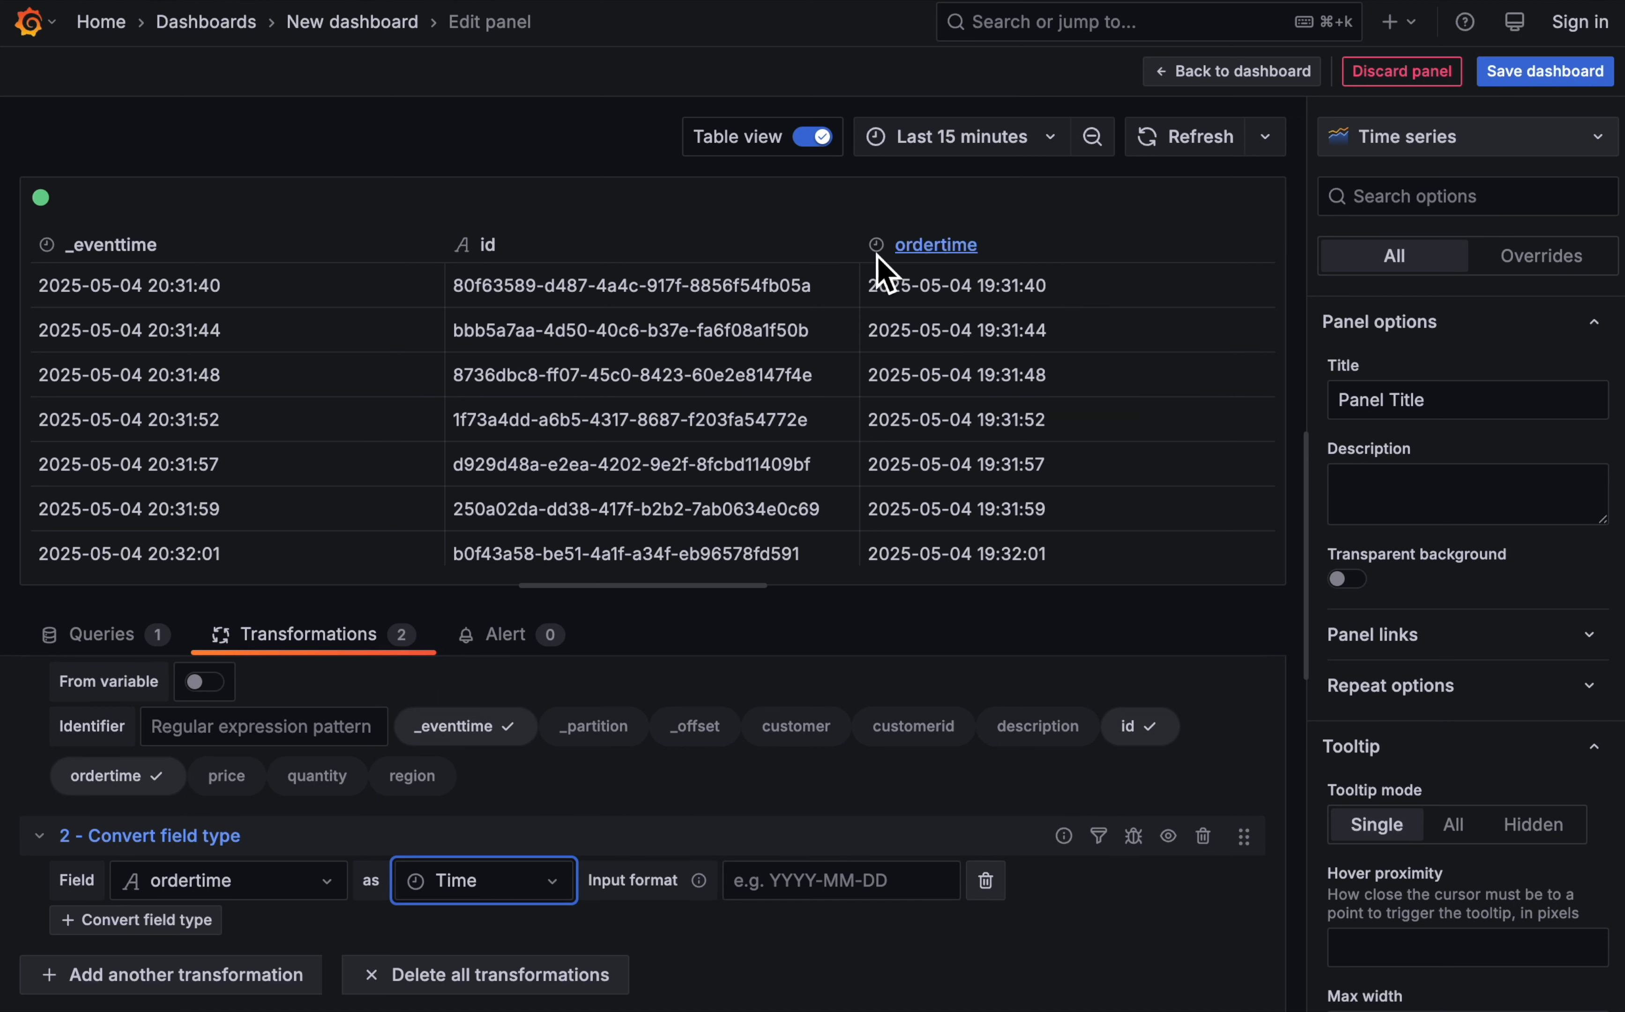
- Set the input format of the ordertime conversion to YYYY-MM-DD HH:mm
{"action": "left_click", "coordinate": [801, 891]}
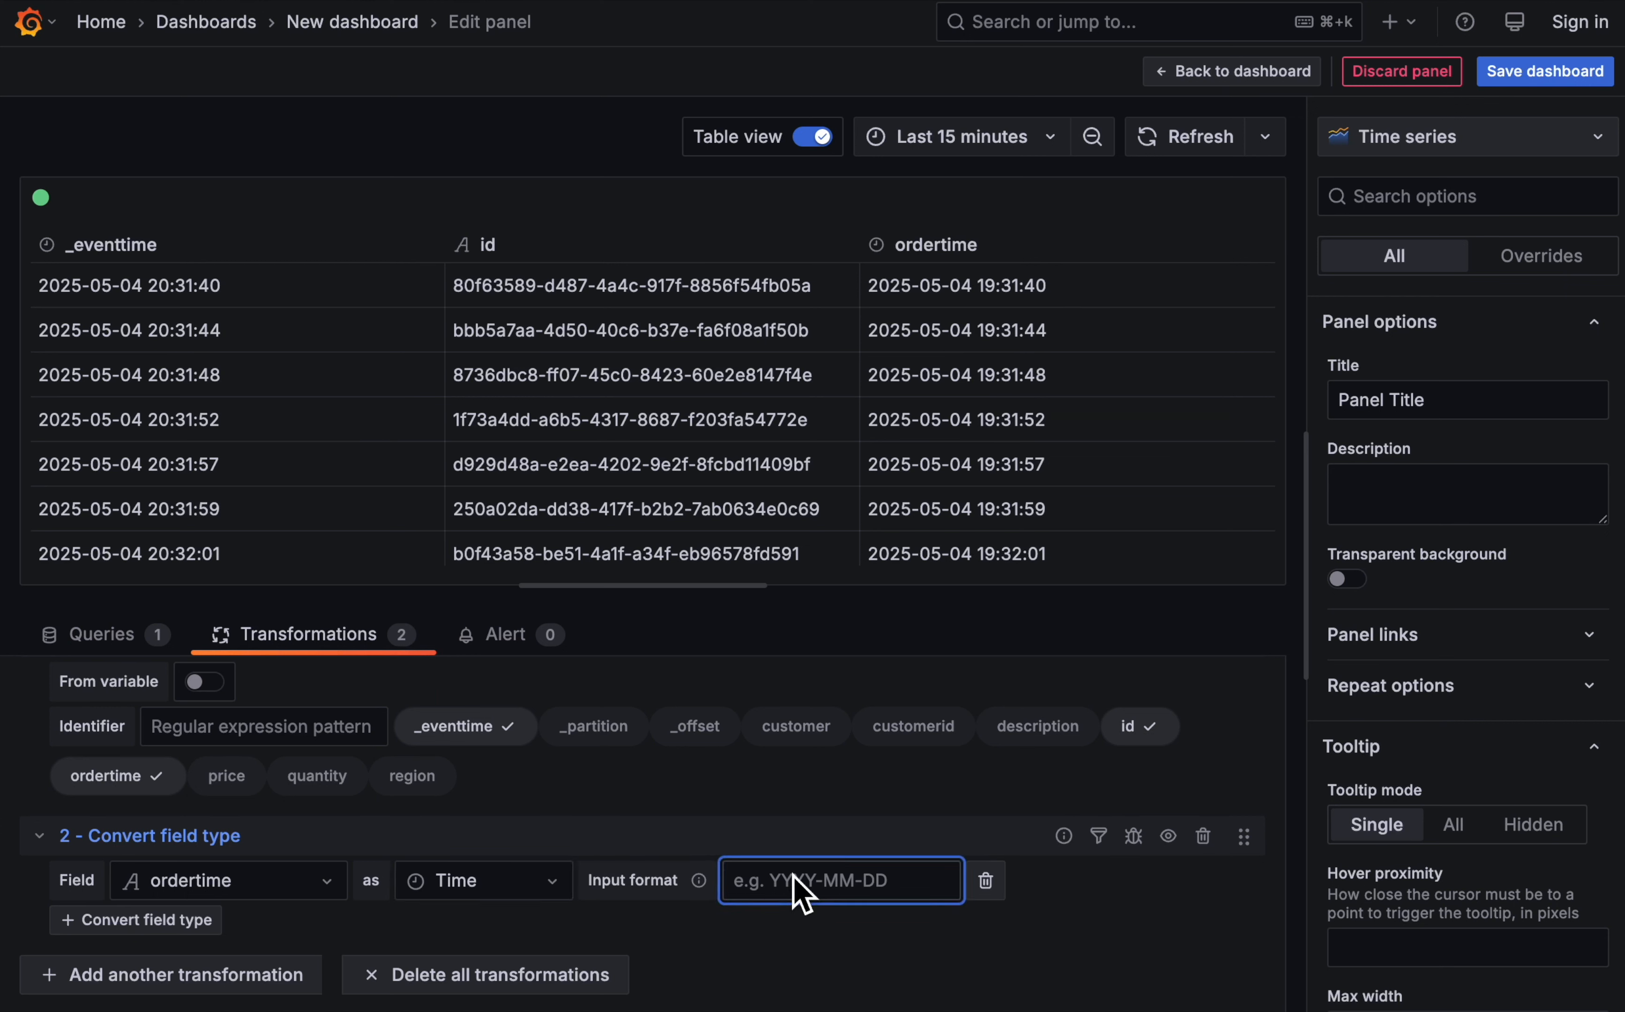
{"action": "type", "text": "YYYY-"}
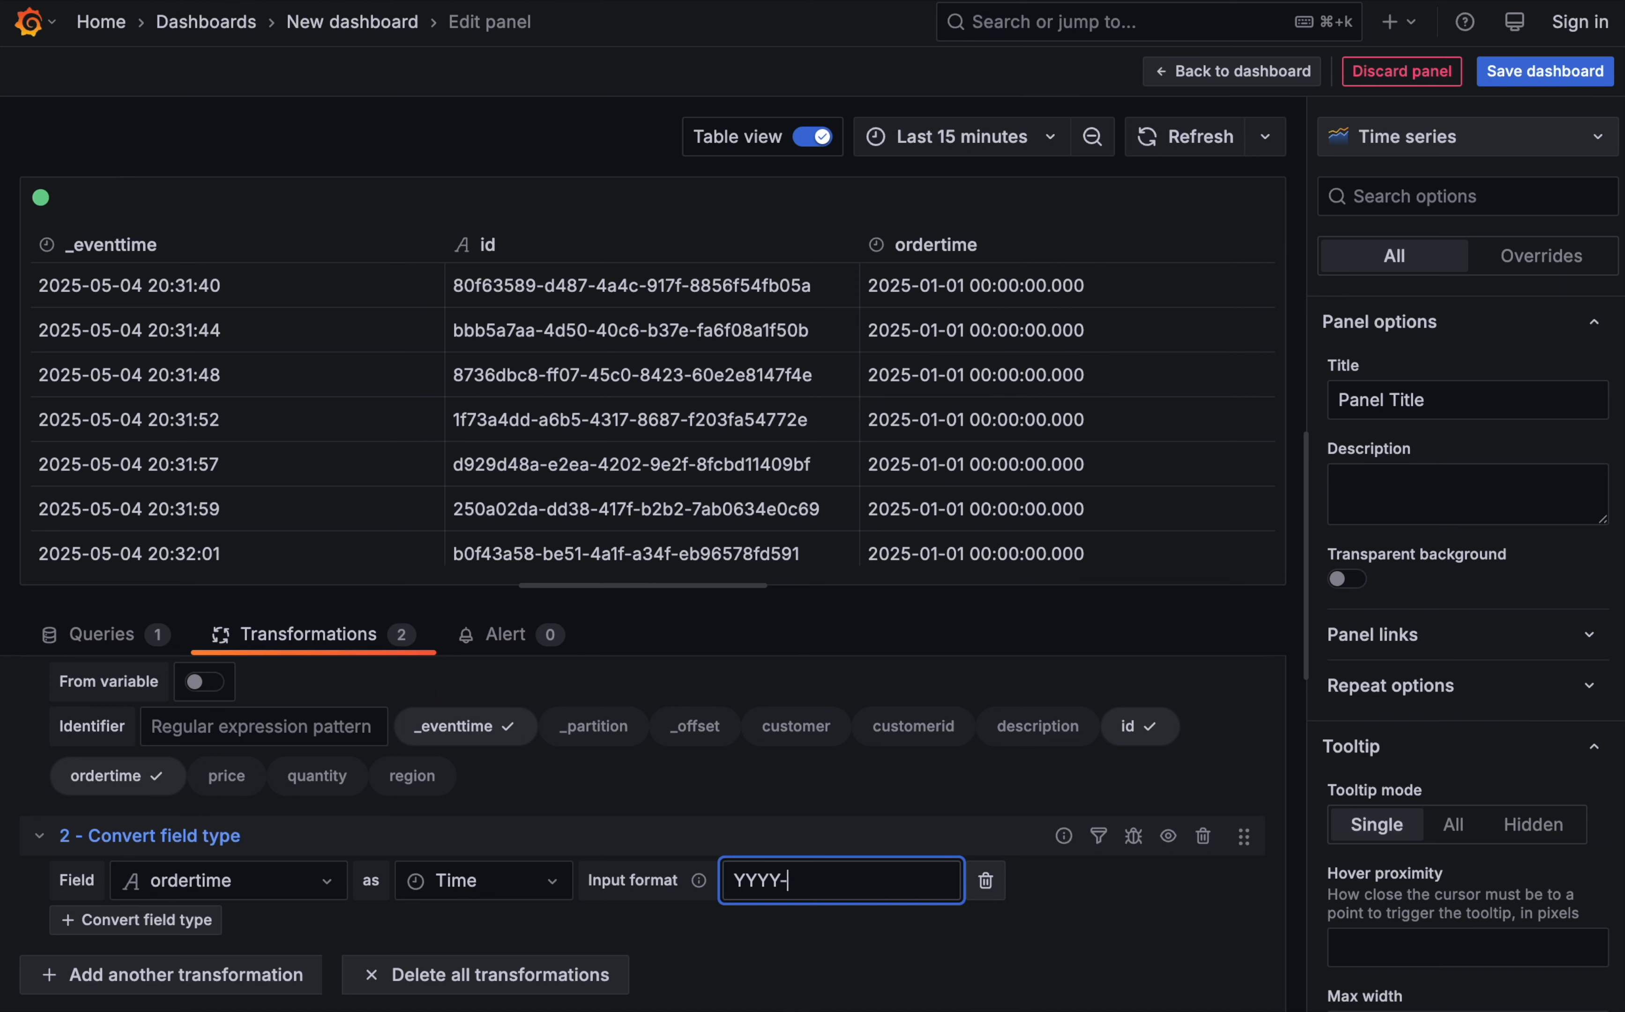
{"action": "type", "text": "MM-DD "}
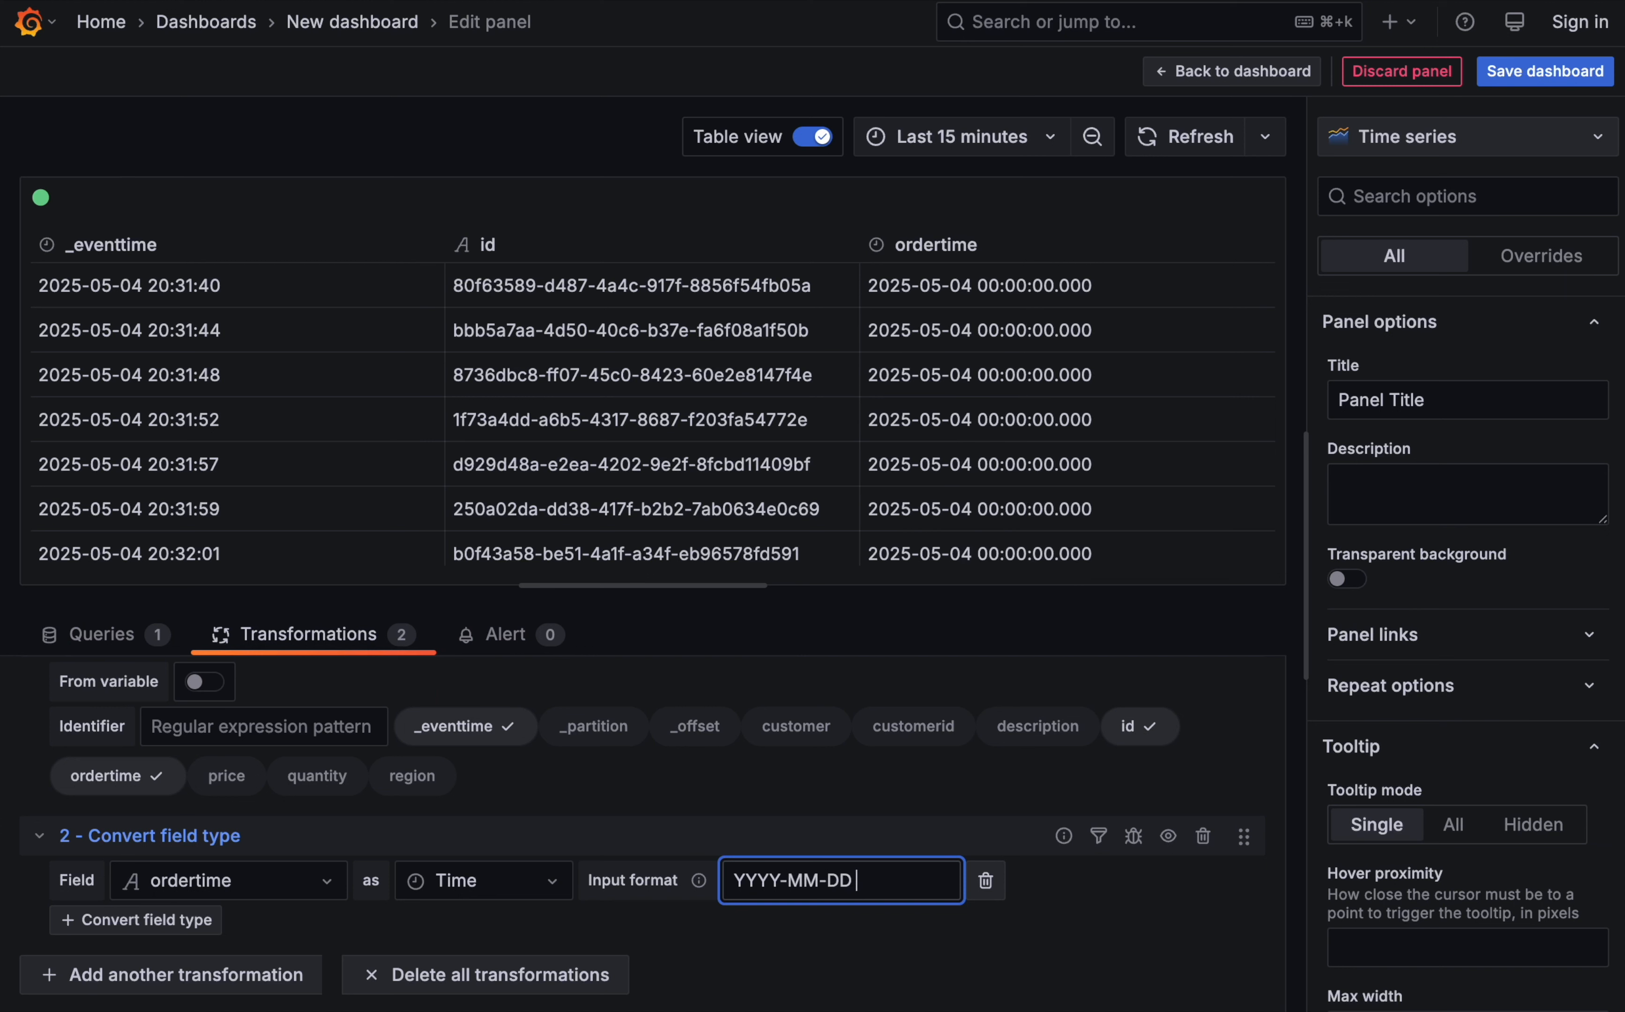
{"action": "type", "text": "HH:mm"}
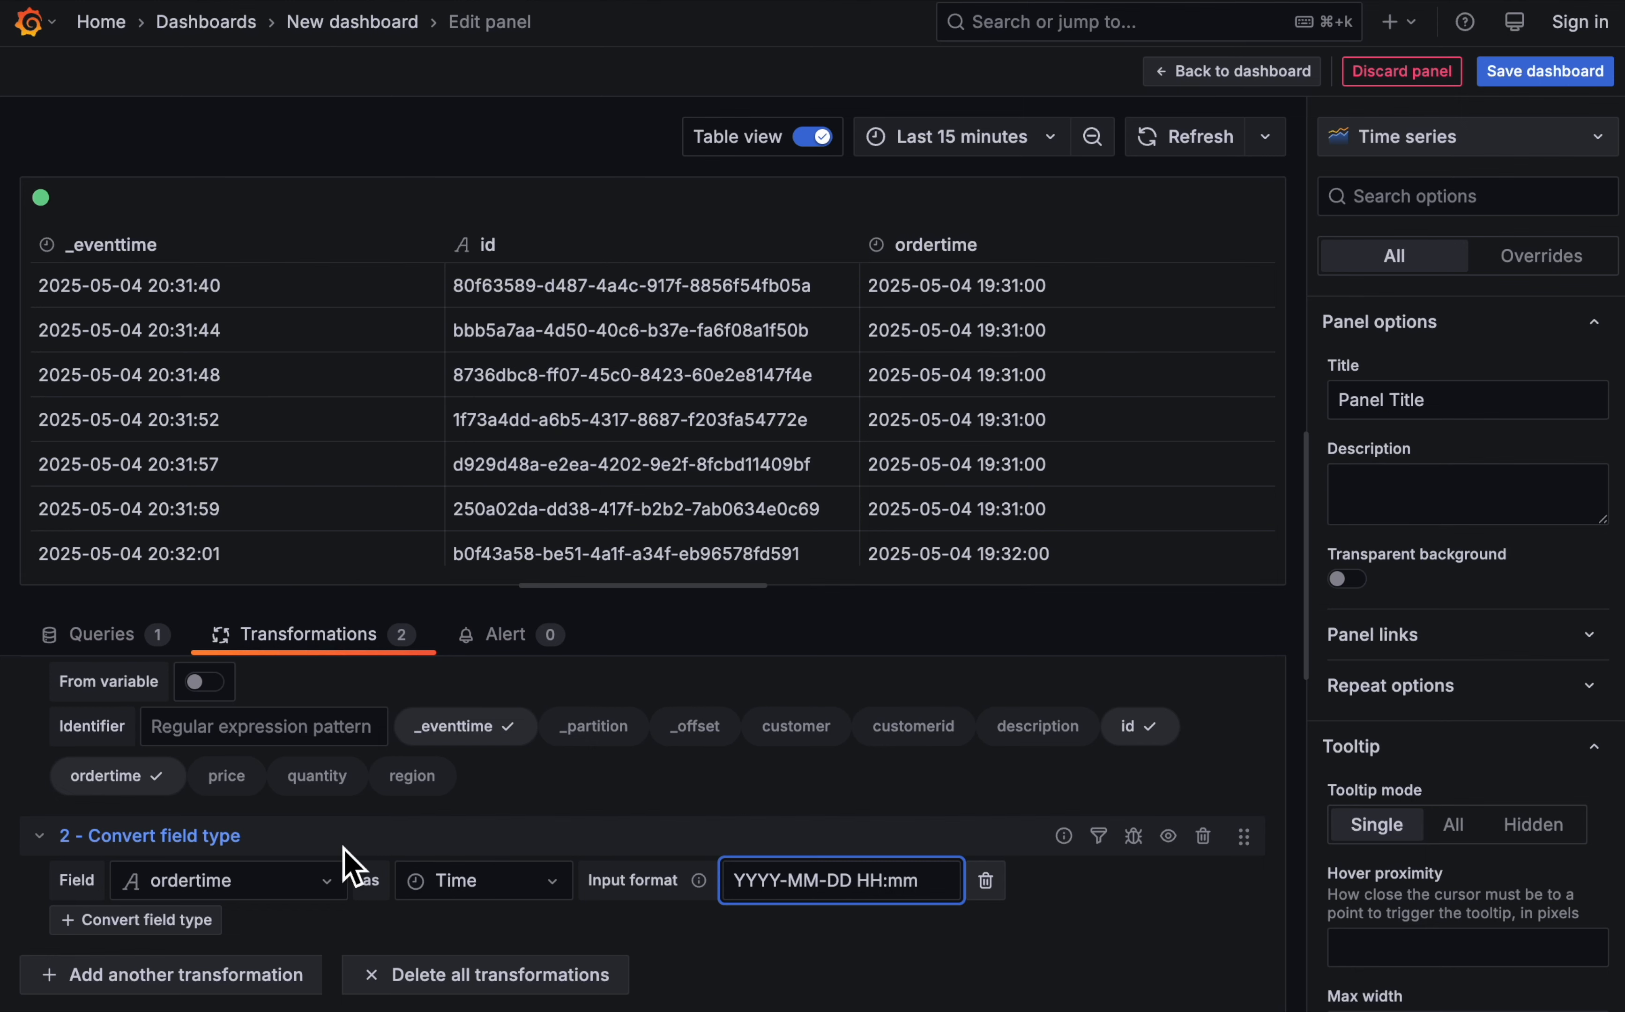
- Add a Group by transformation that groups the rows by ordertime
{"action": "left_click", "coordinate": [208, 975]}
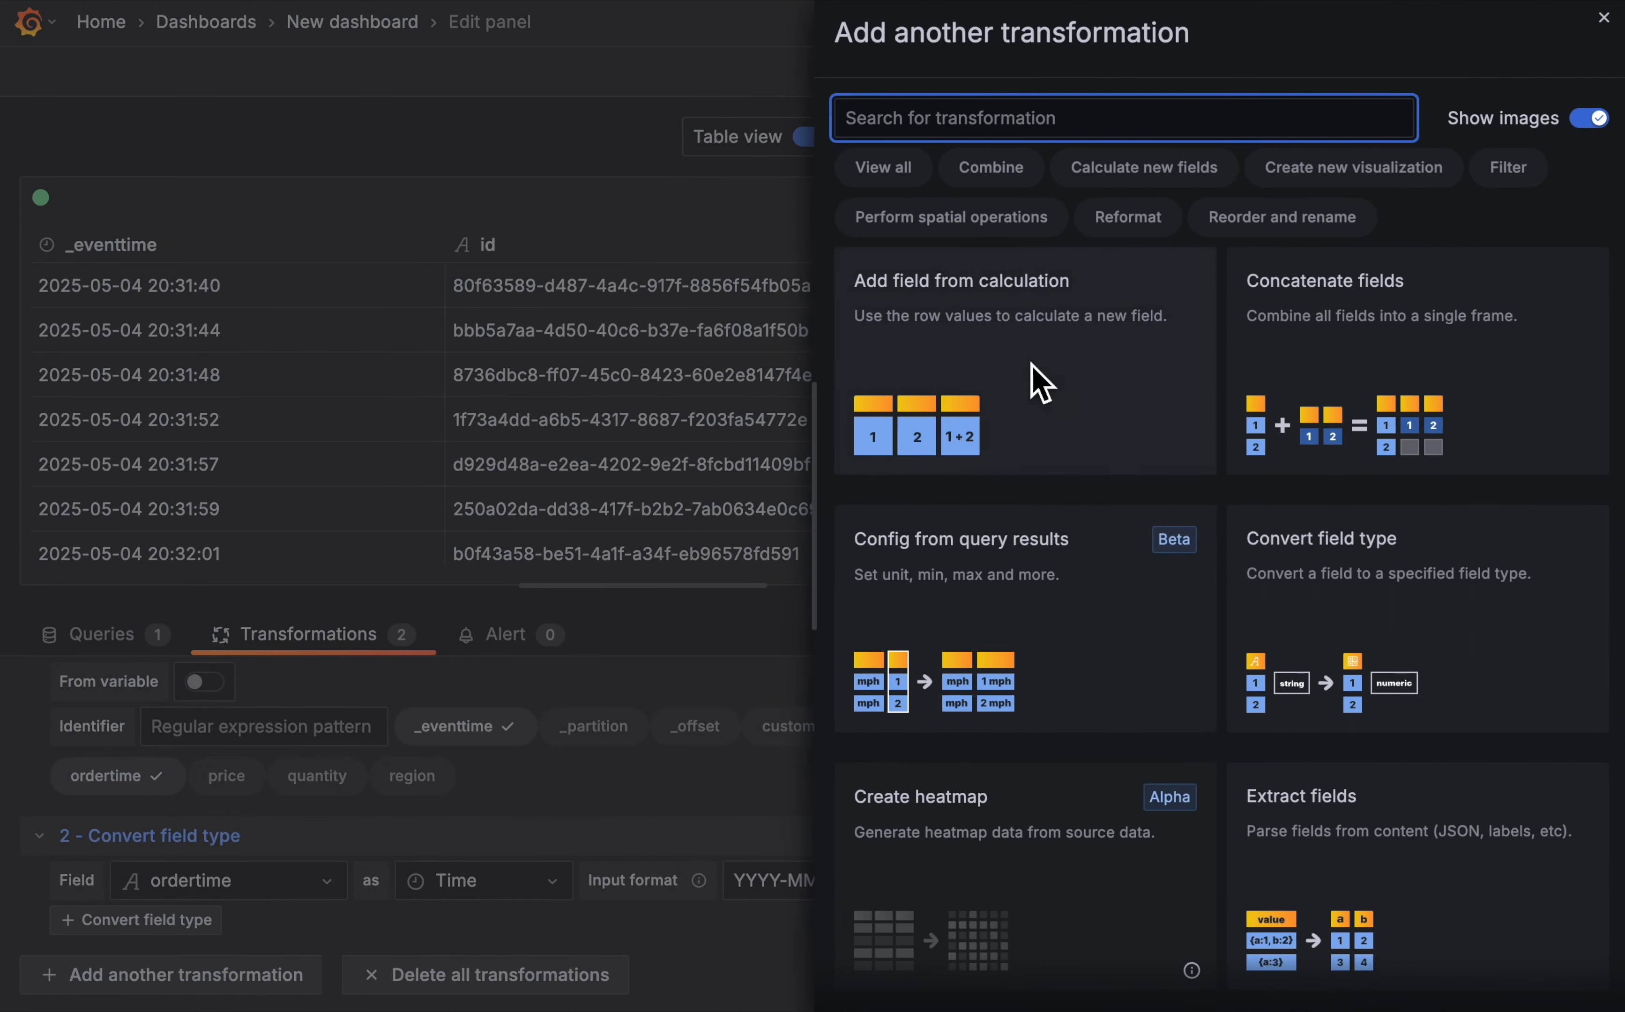
{"action": "scroll", "coordinate": [1448, 708], "scroll_direction": "down", "scroll_amount": 10}
{"action": "scroll", "coordinate": [1448, 709], "scroll_direction": "down", "scroll_amount": 8}
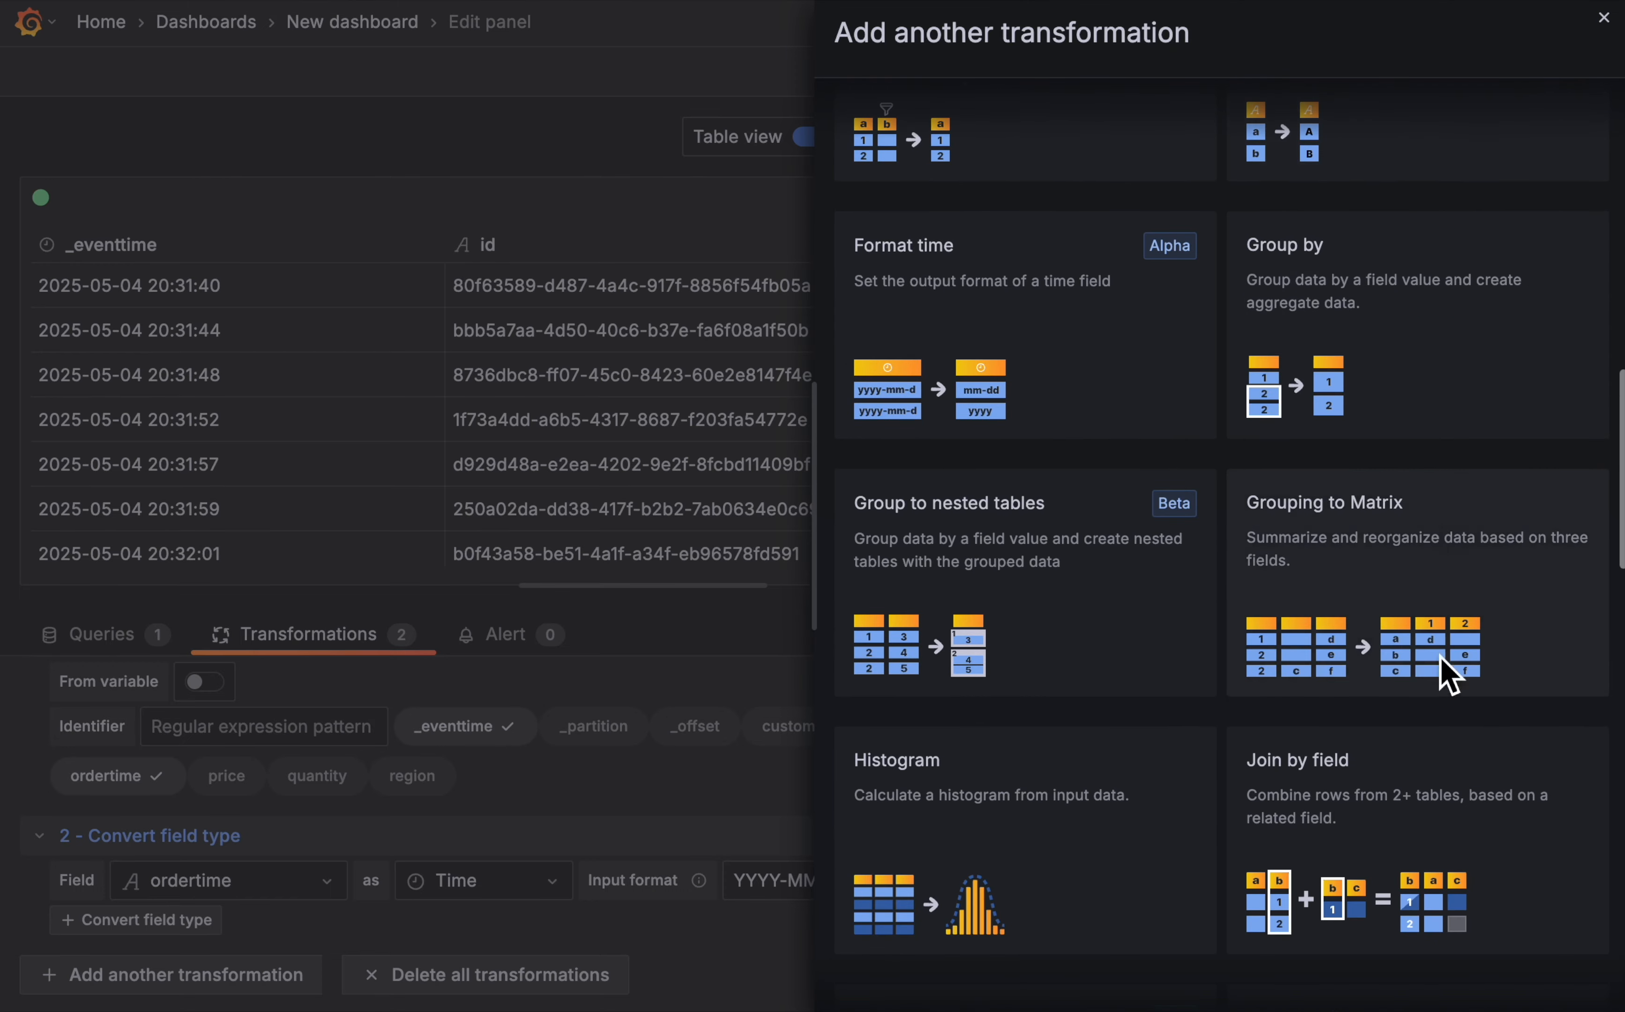
{"action": "left_click", "coordinate": [1379, 289]}
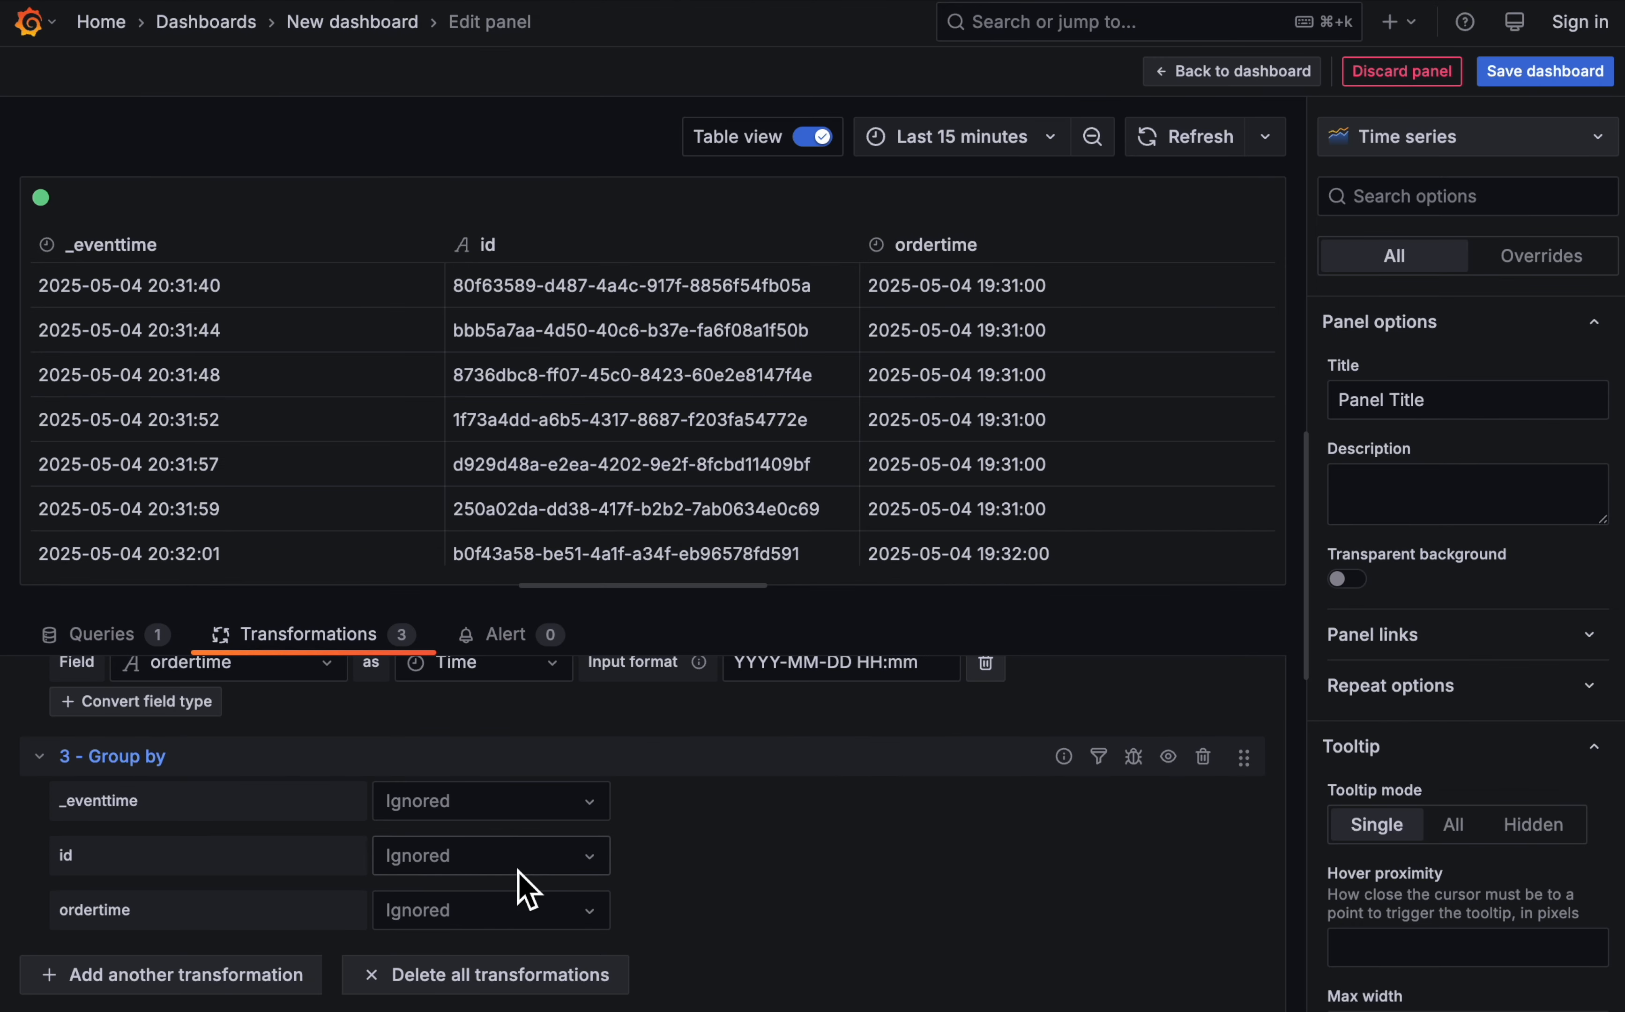
{"action": "left_click", "coordinate": [515, 910]}
{"action": "left_click", "coordinate": [459, 820]}
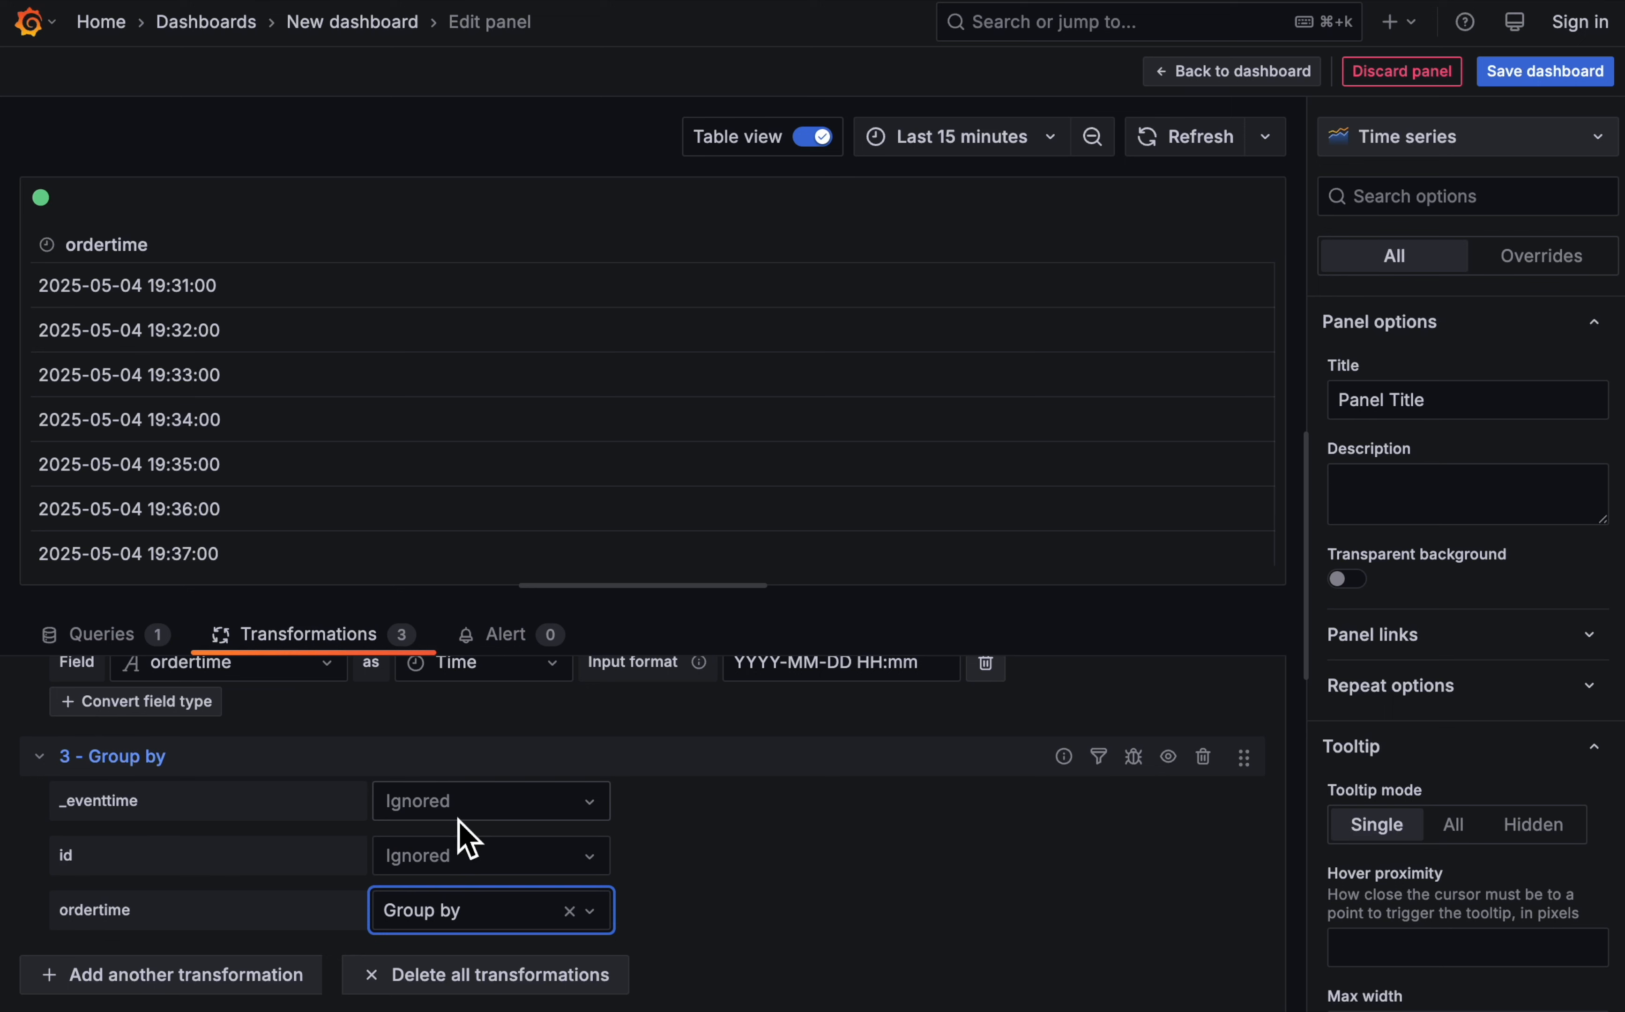
- Set the id field in the Group by transformation to Calculate with the Count statistic
{"action": "left_click", "coordinate": [548, 860]}
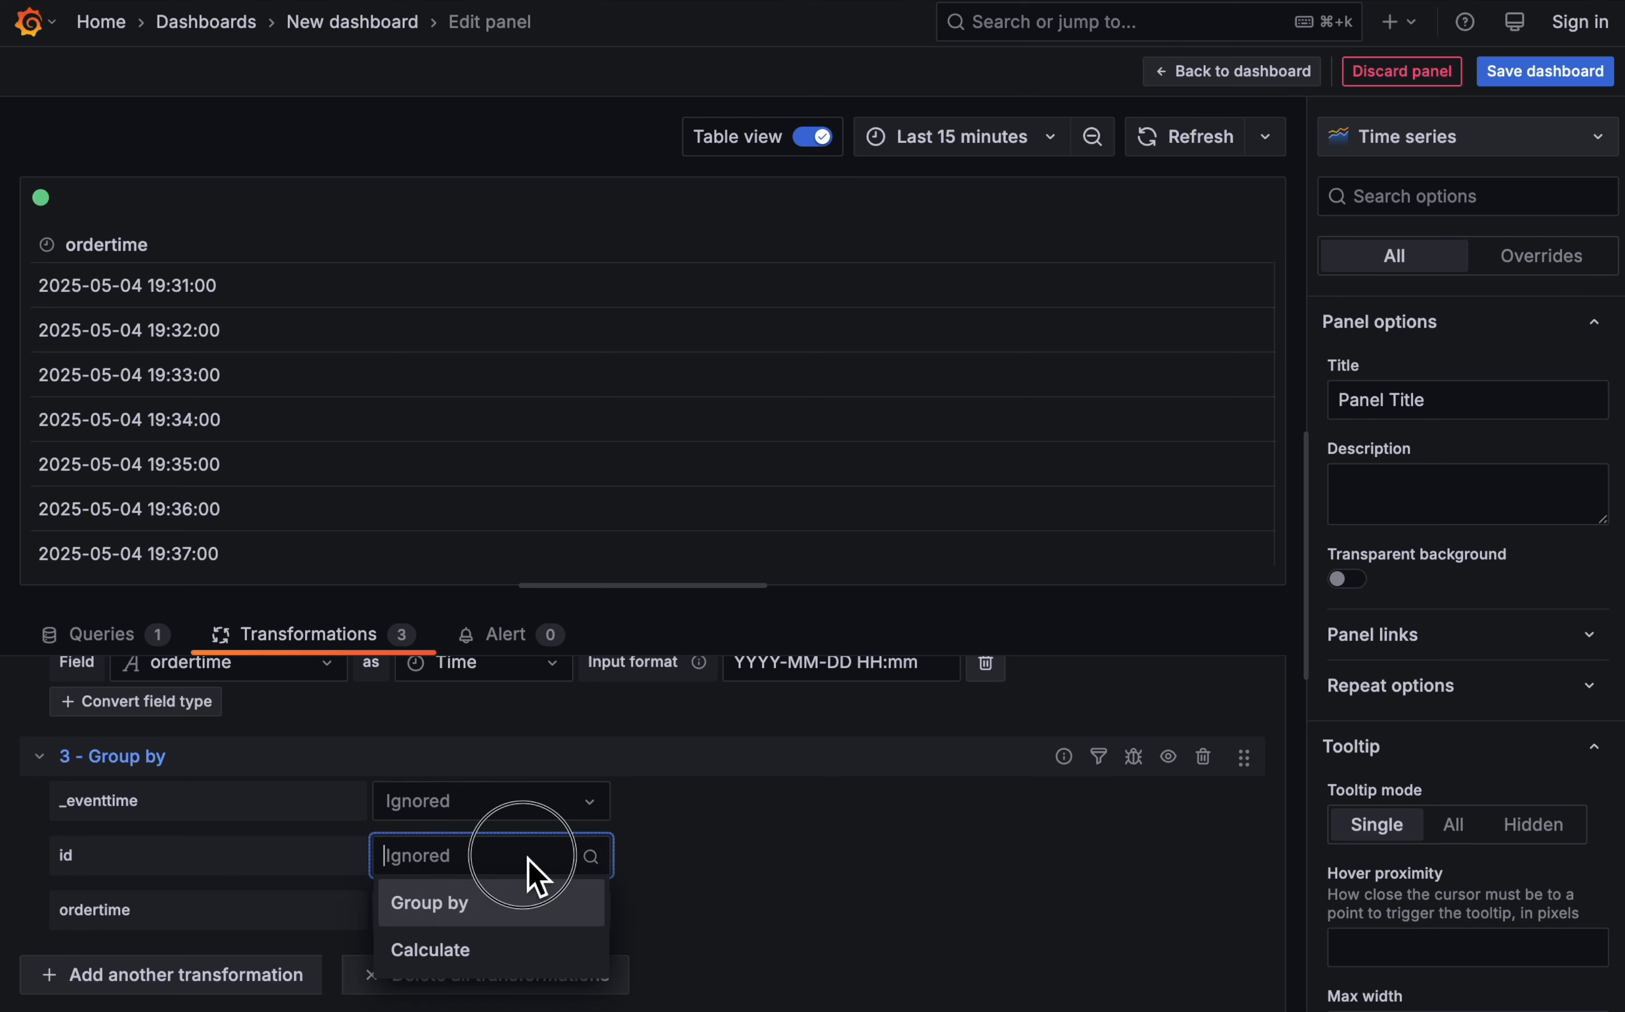
{"action": "left_click", "coordinate": [485, 947]}
{"action": "left_click", "coordinate": [779, 866]}
{"action": "scroll", "coordinate": [803, 752], "scroll_direction": "down", "scroll_amount": 4}
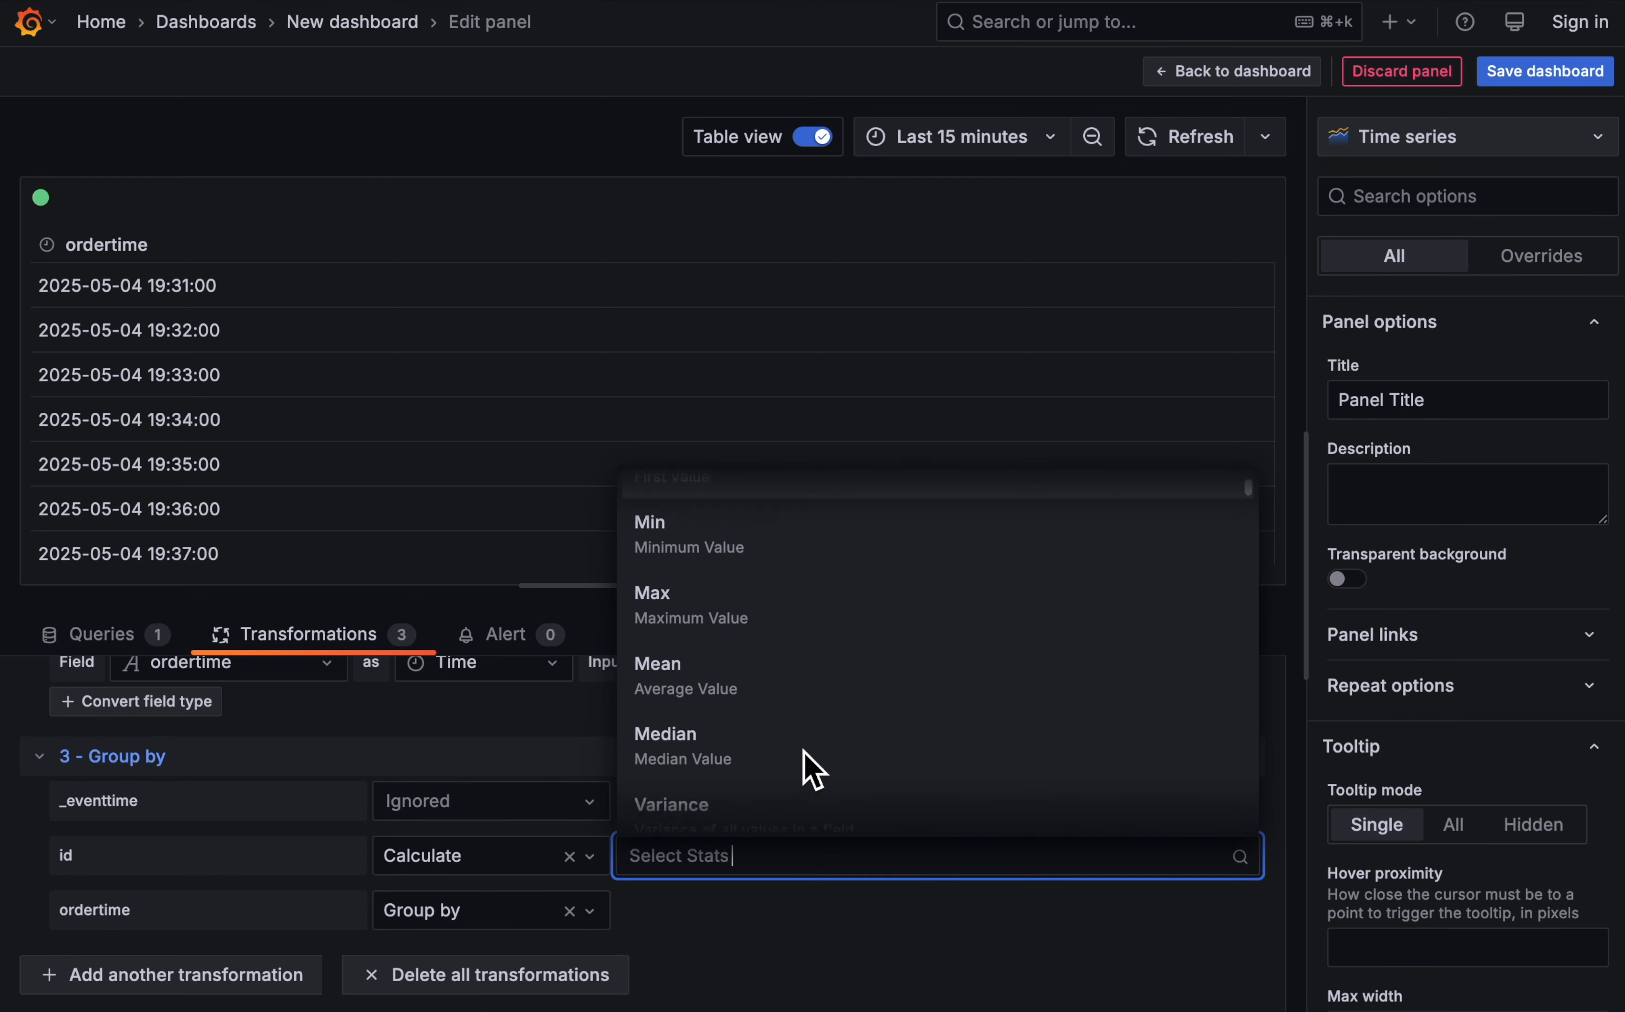
{"action": "scroll", "coordinate": [803, 751], "scroll_direction": "down", "scroll_amount": 5}
{"action": "scroll", "coordinate": [797, 740], "scroll_direction": "up", "scroll_amount": 10}
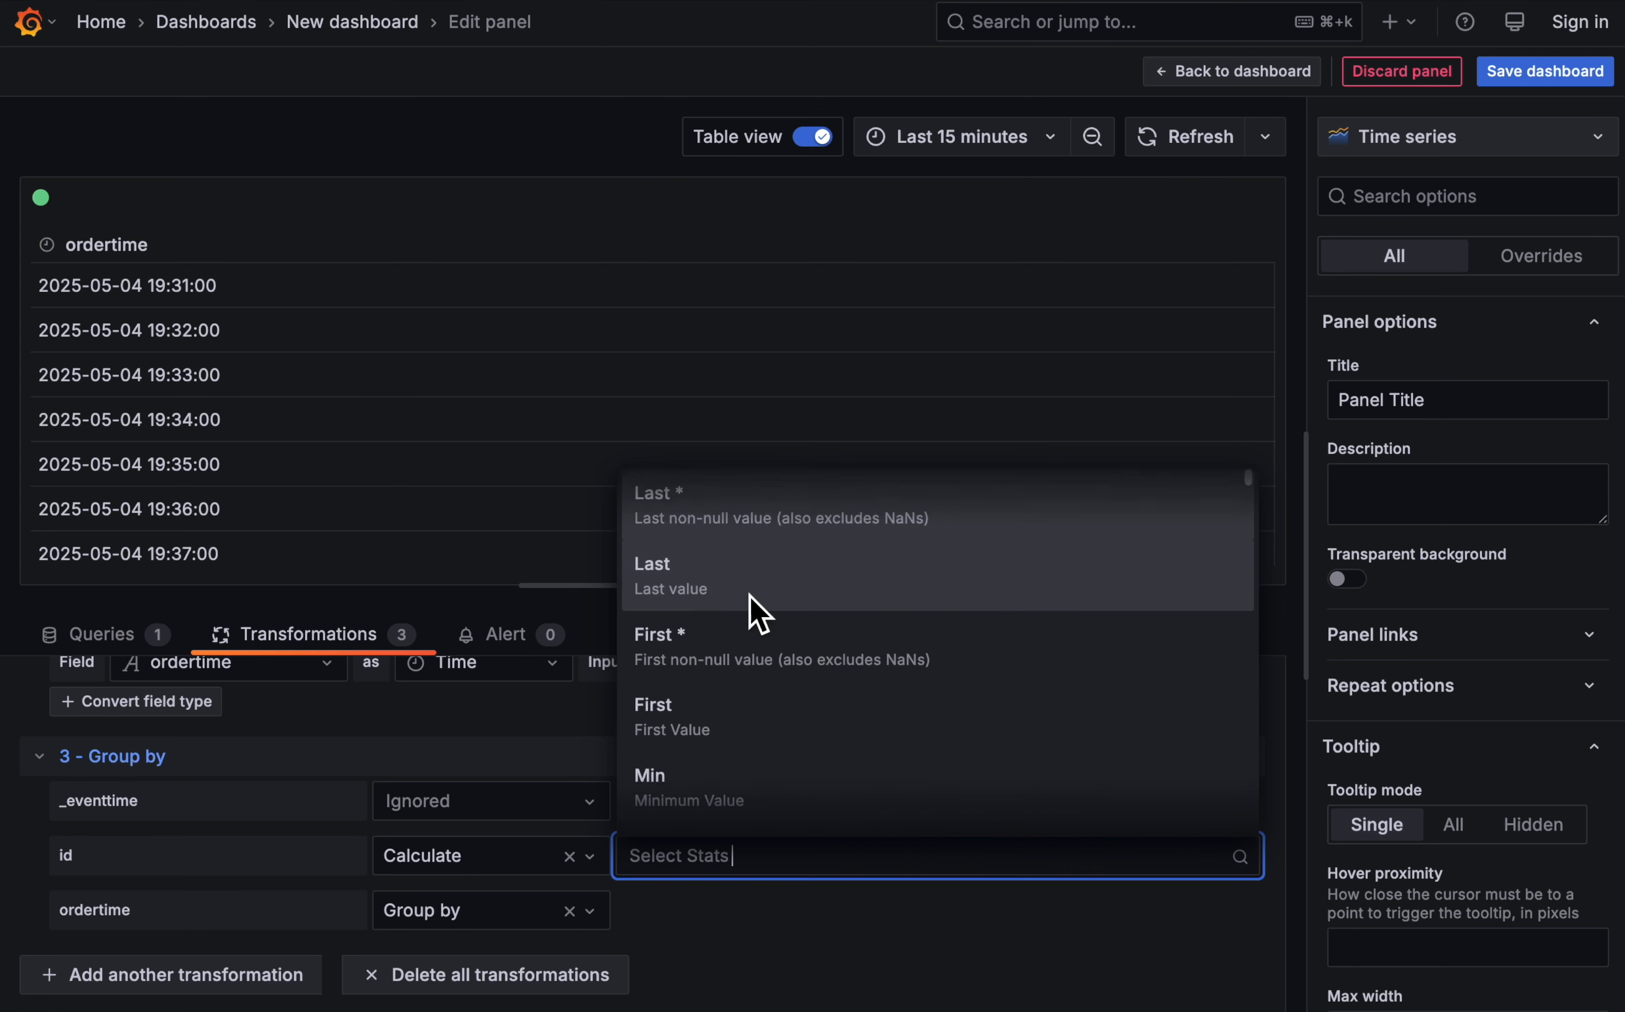
{"action": "scroll", "coordinate": [818, 649], "scroll_direction": "down", "scroll_amount": 5}
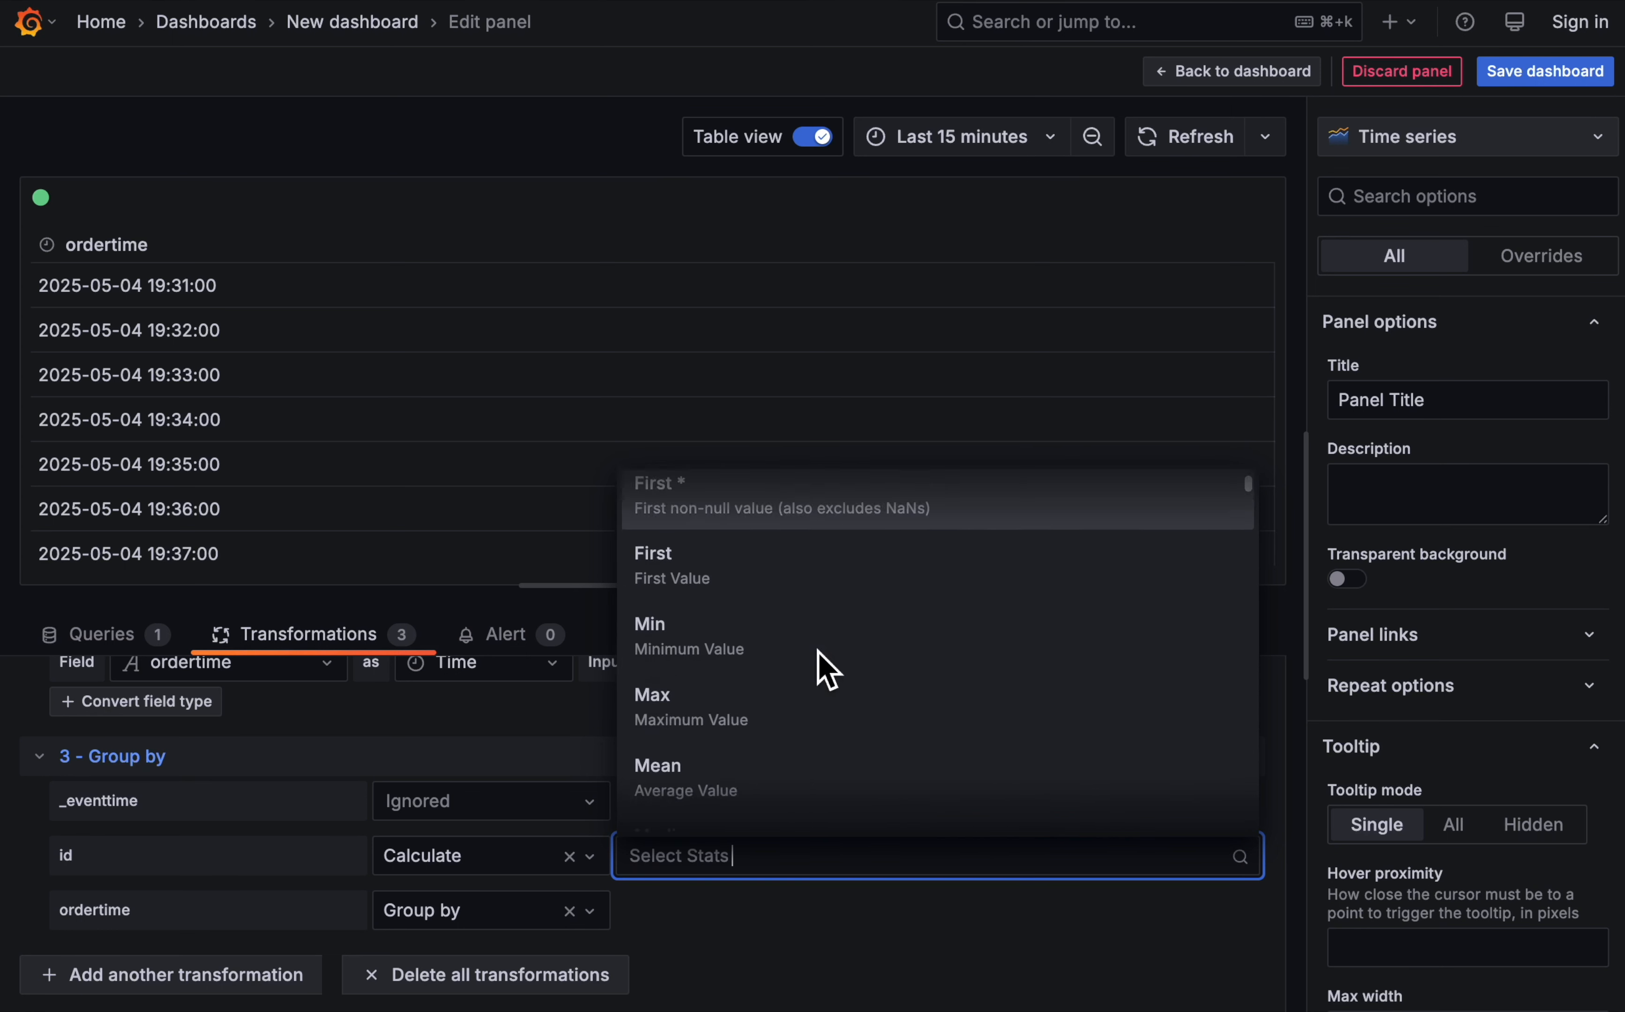
{"action": "scroll", "coordinate": [817, 663], "scroll_direction": "down", "scroll_amount": 3}
{"action": "left_click", "coordinate": [754, 603]}
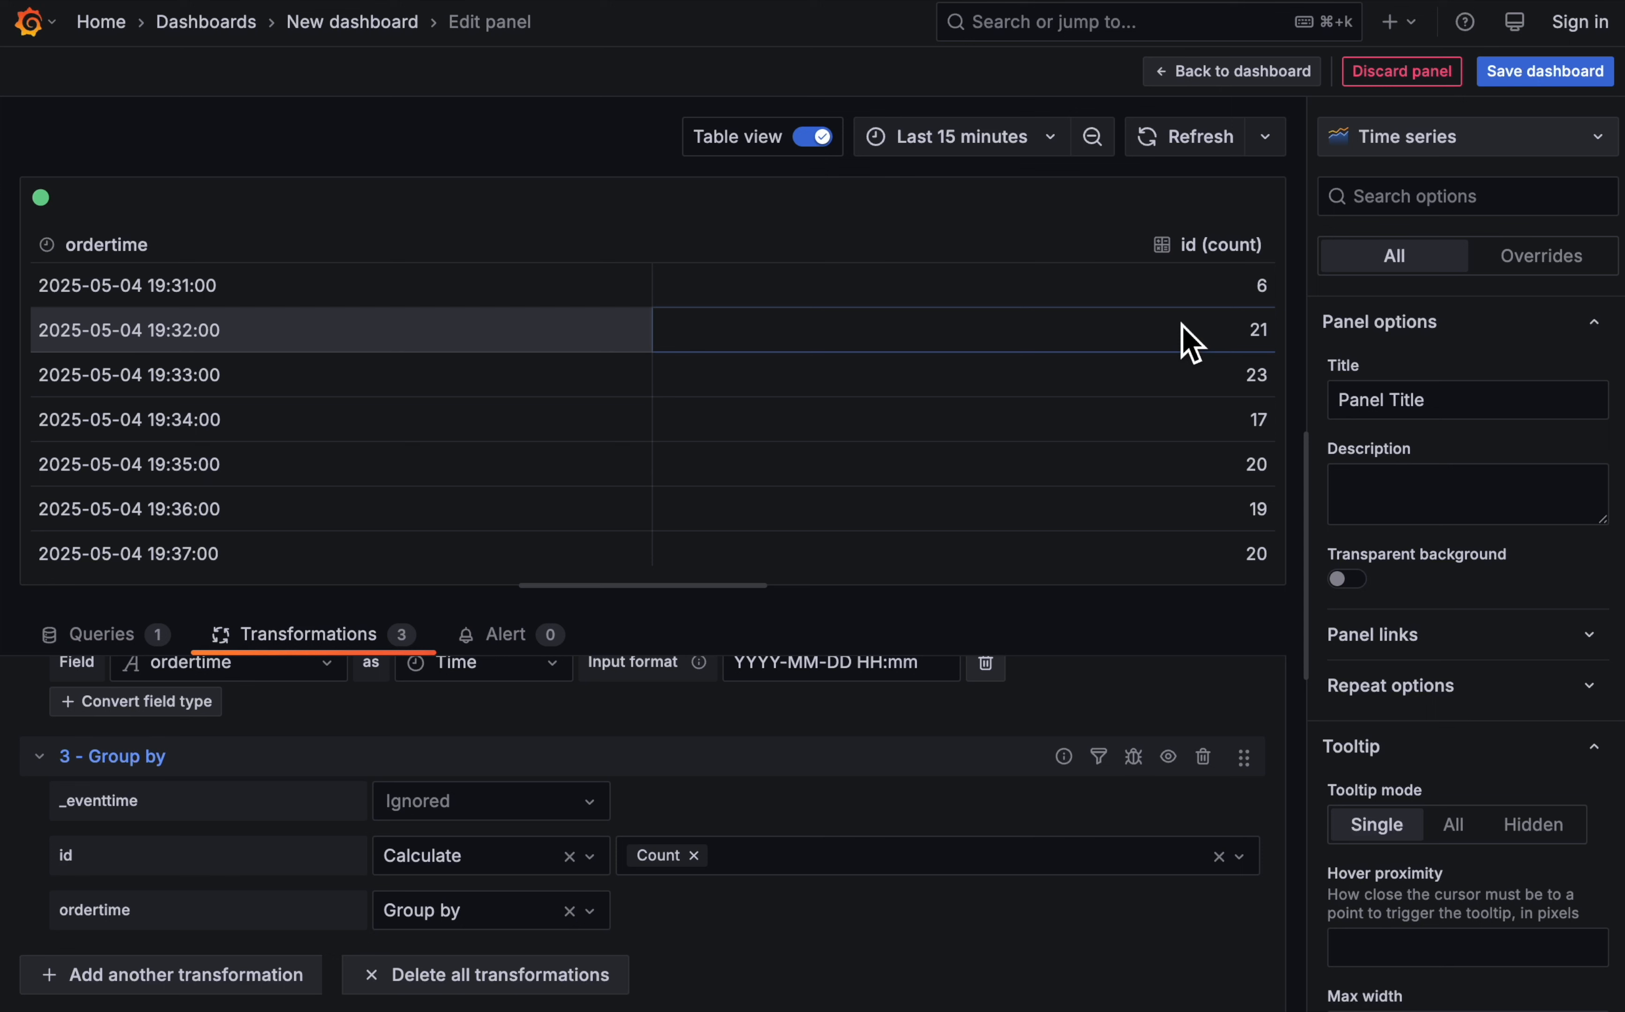
- Return from table view to the graph zoomed to its data, and change the visualization to Bar chart
{"action": "left_click", "coordinate": [816, 140]}
{"action": "left_click", "coordinate": [632, 397]}
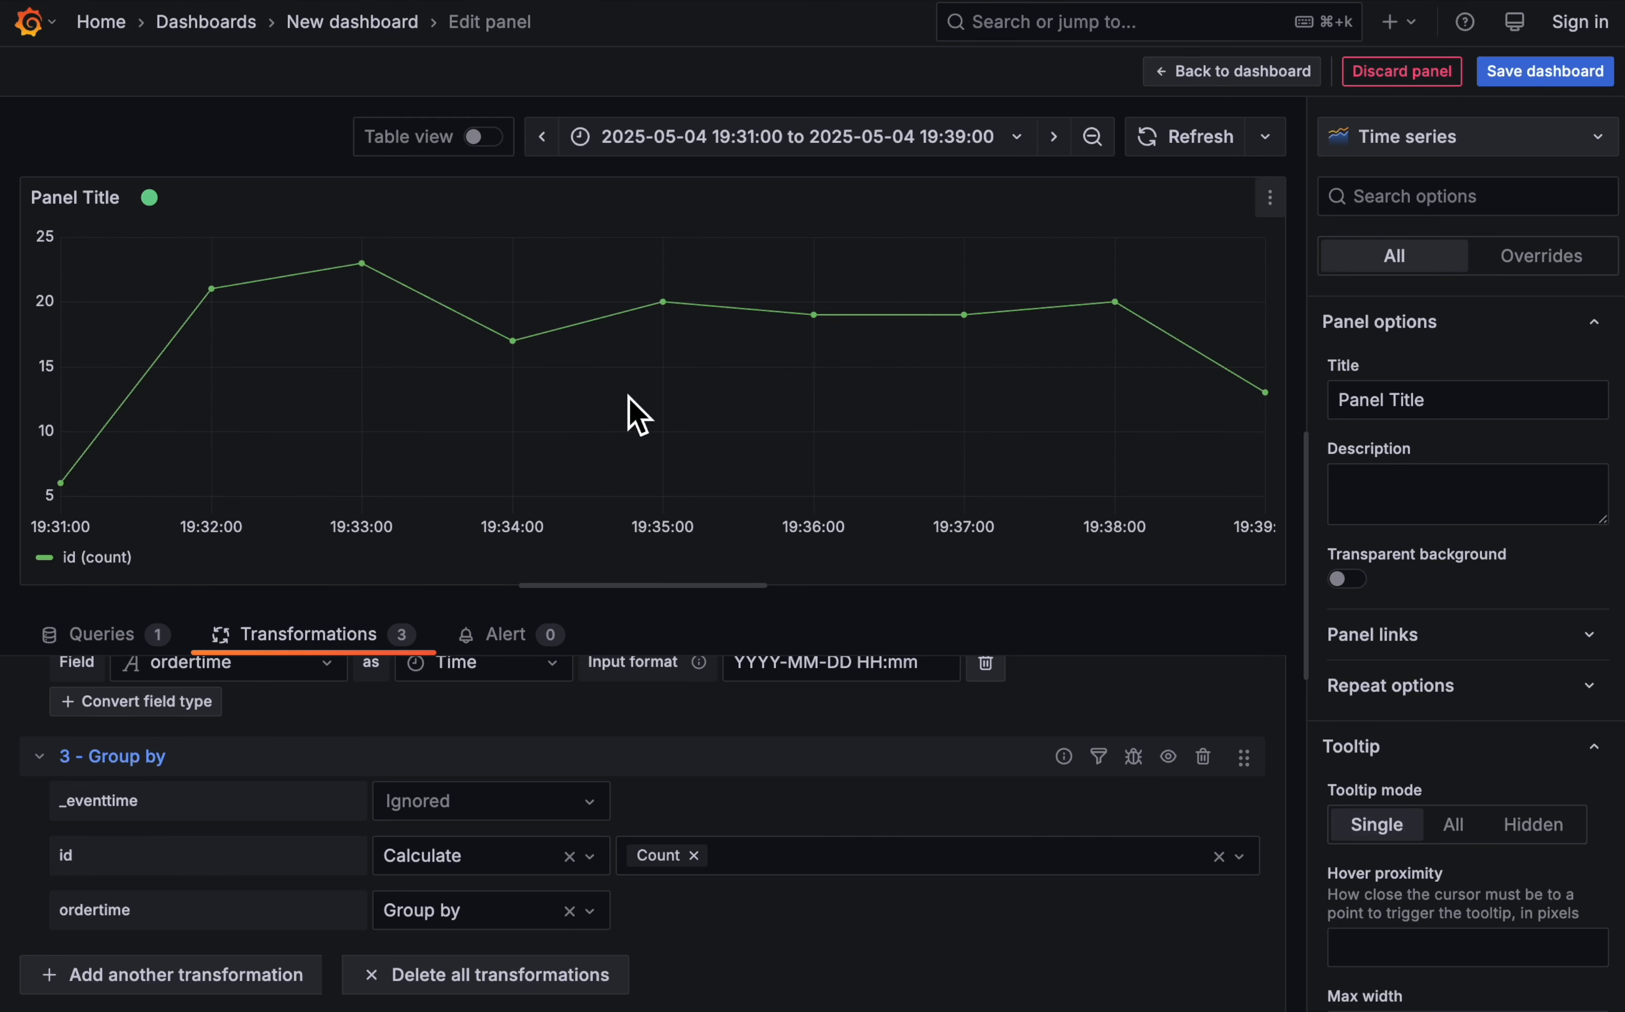
{"action": "left_click", "coordinate": [1454, 142]}
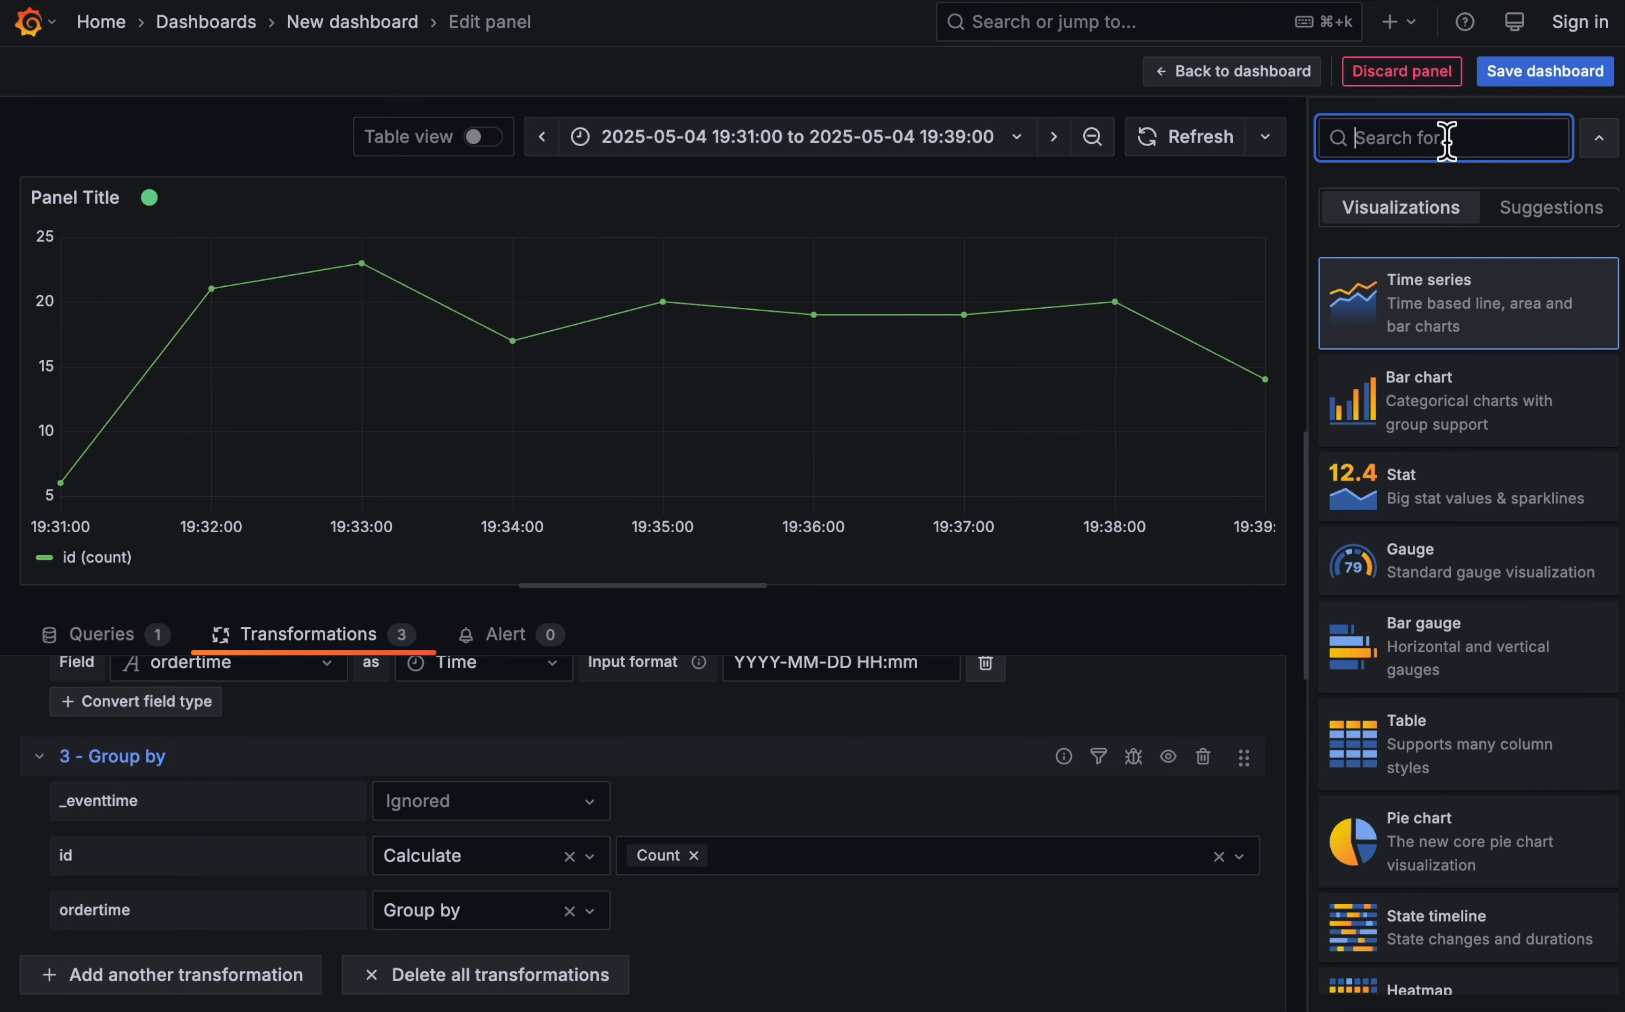
{"action": "left_click", "coordinate": [1447, 419]}
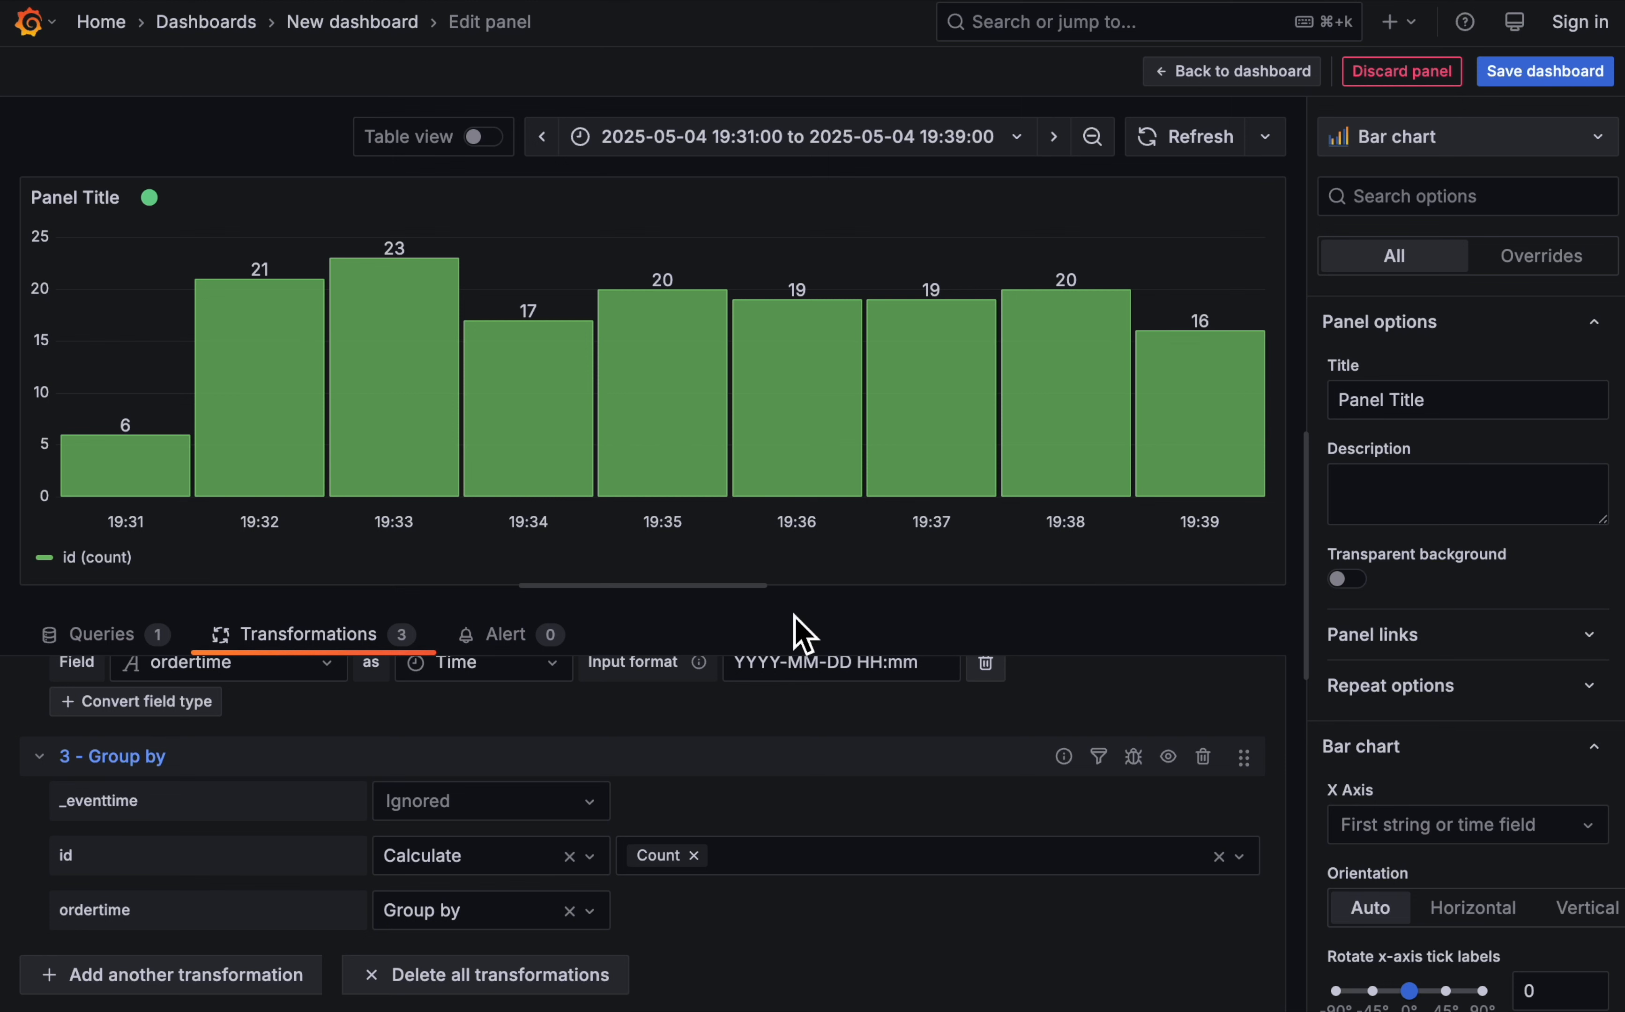
- Set the time range to Last 30 minutes and the bar chart's Show values option to Never
{"action": "mouse_move", "coordinate": [758, 363]}
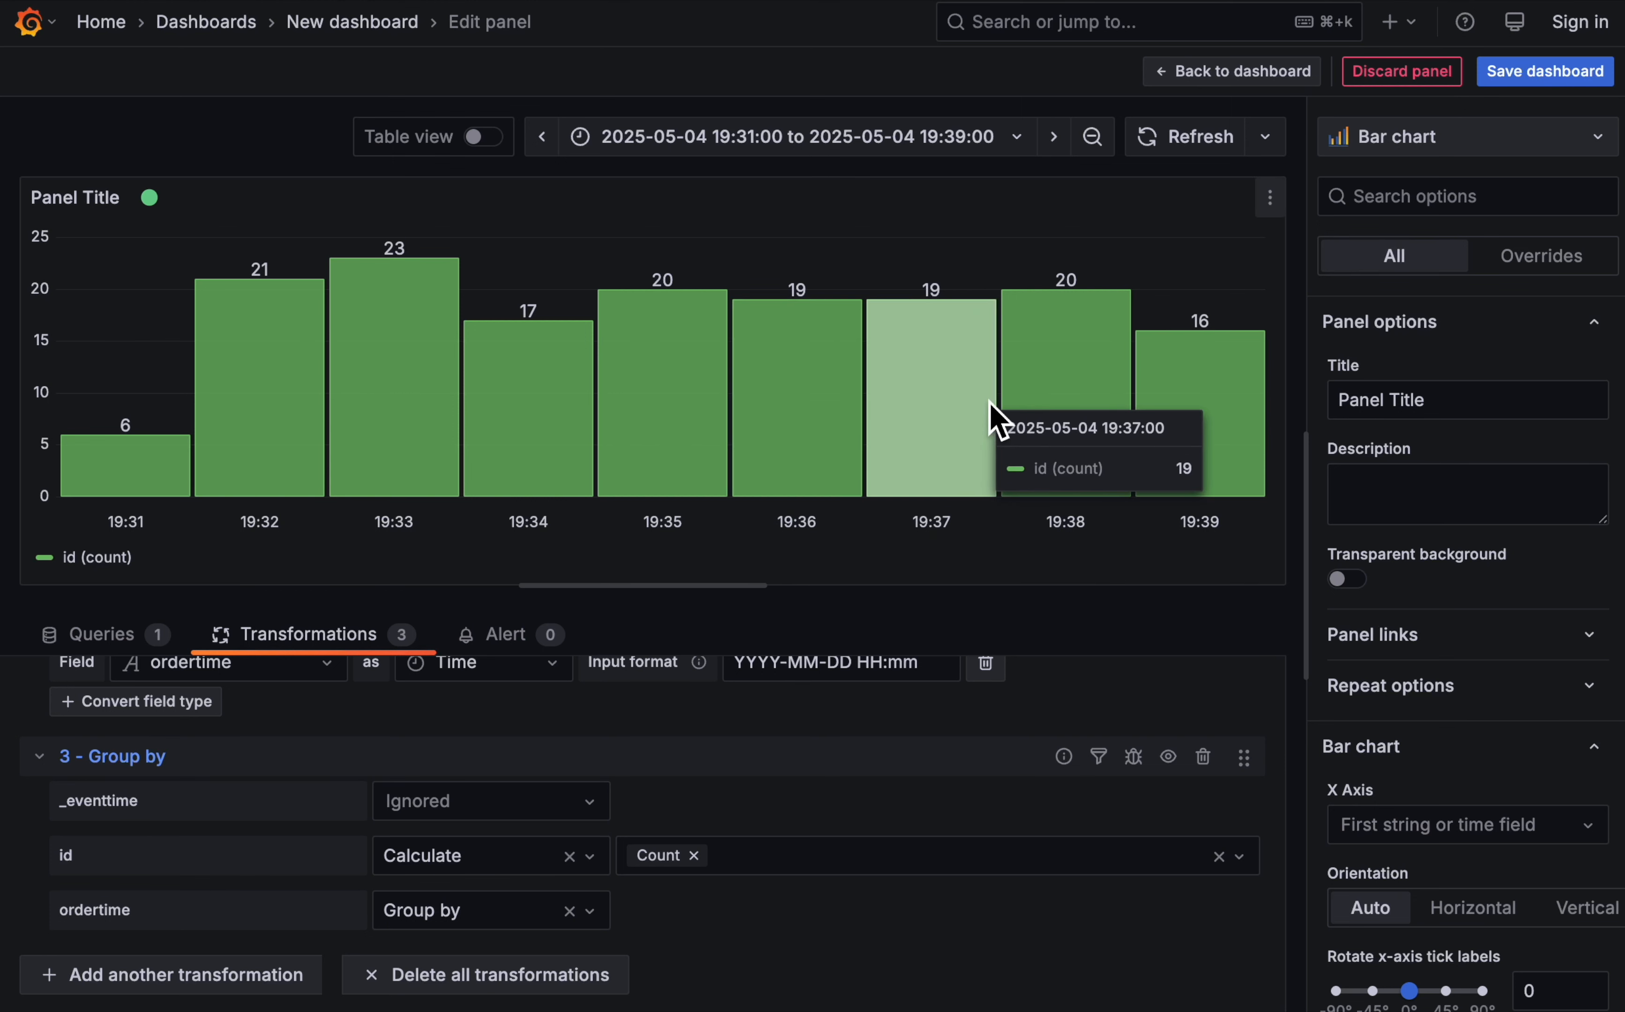
{"action": "left_click", "coordinate": [1011, 141]}
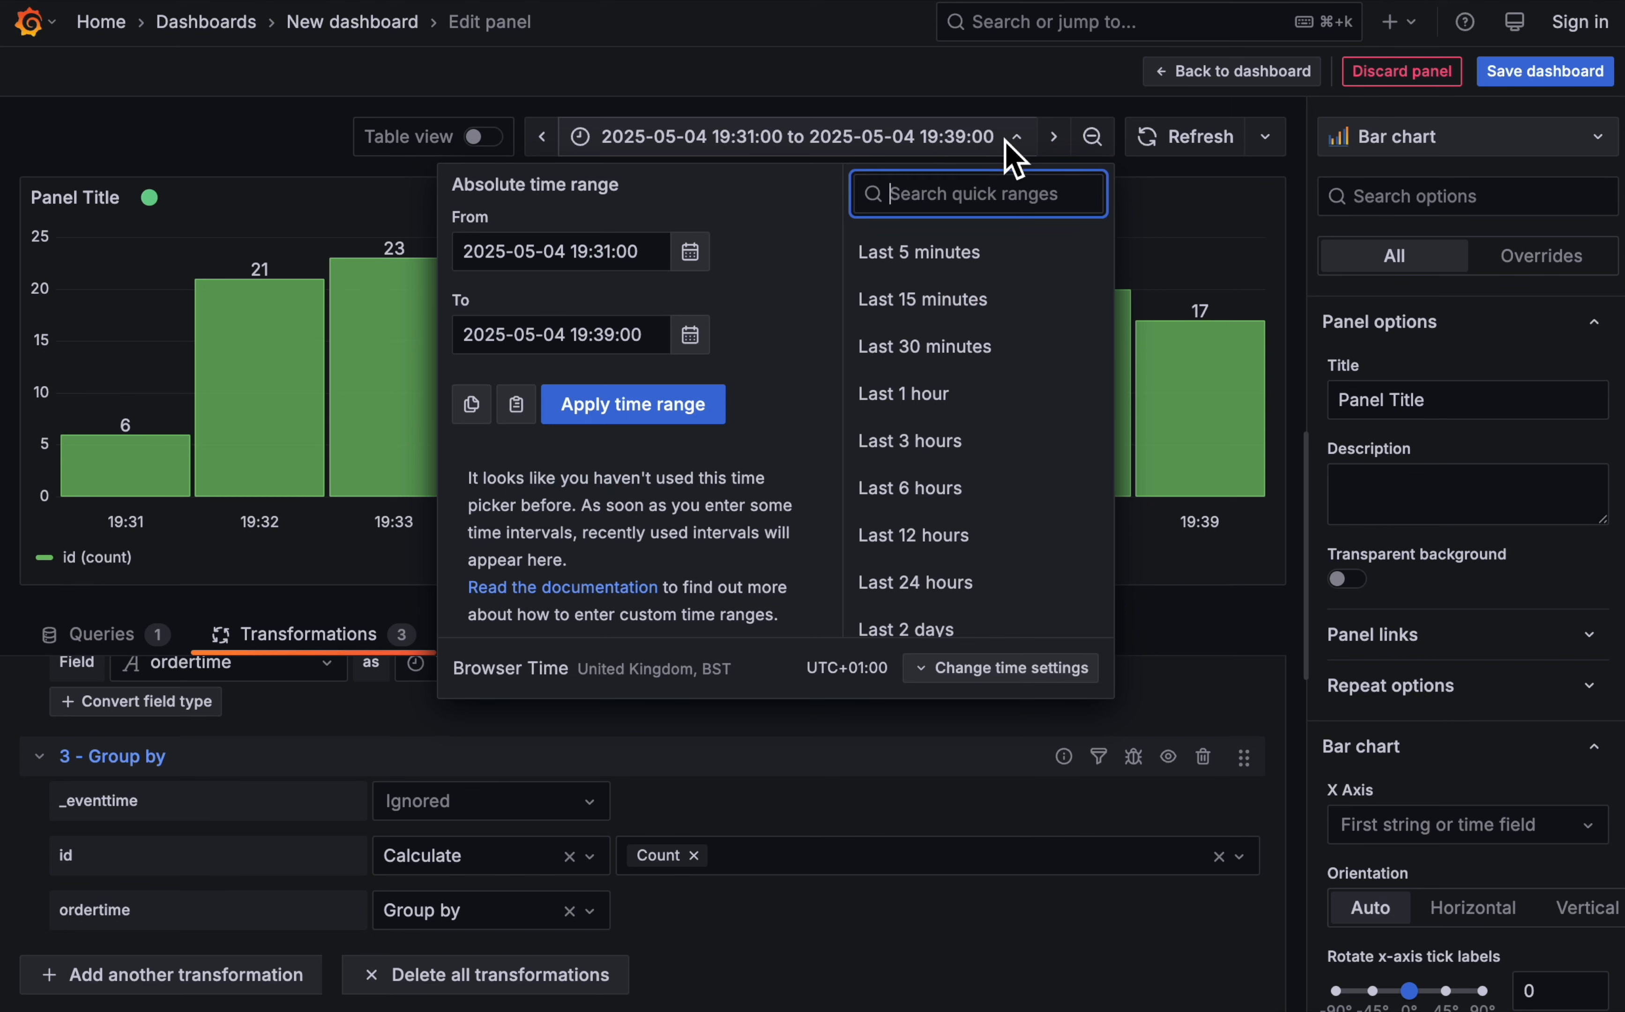
{"action": "left_click", "coordinate": [993, 355]}
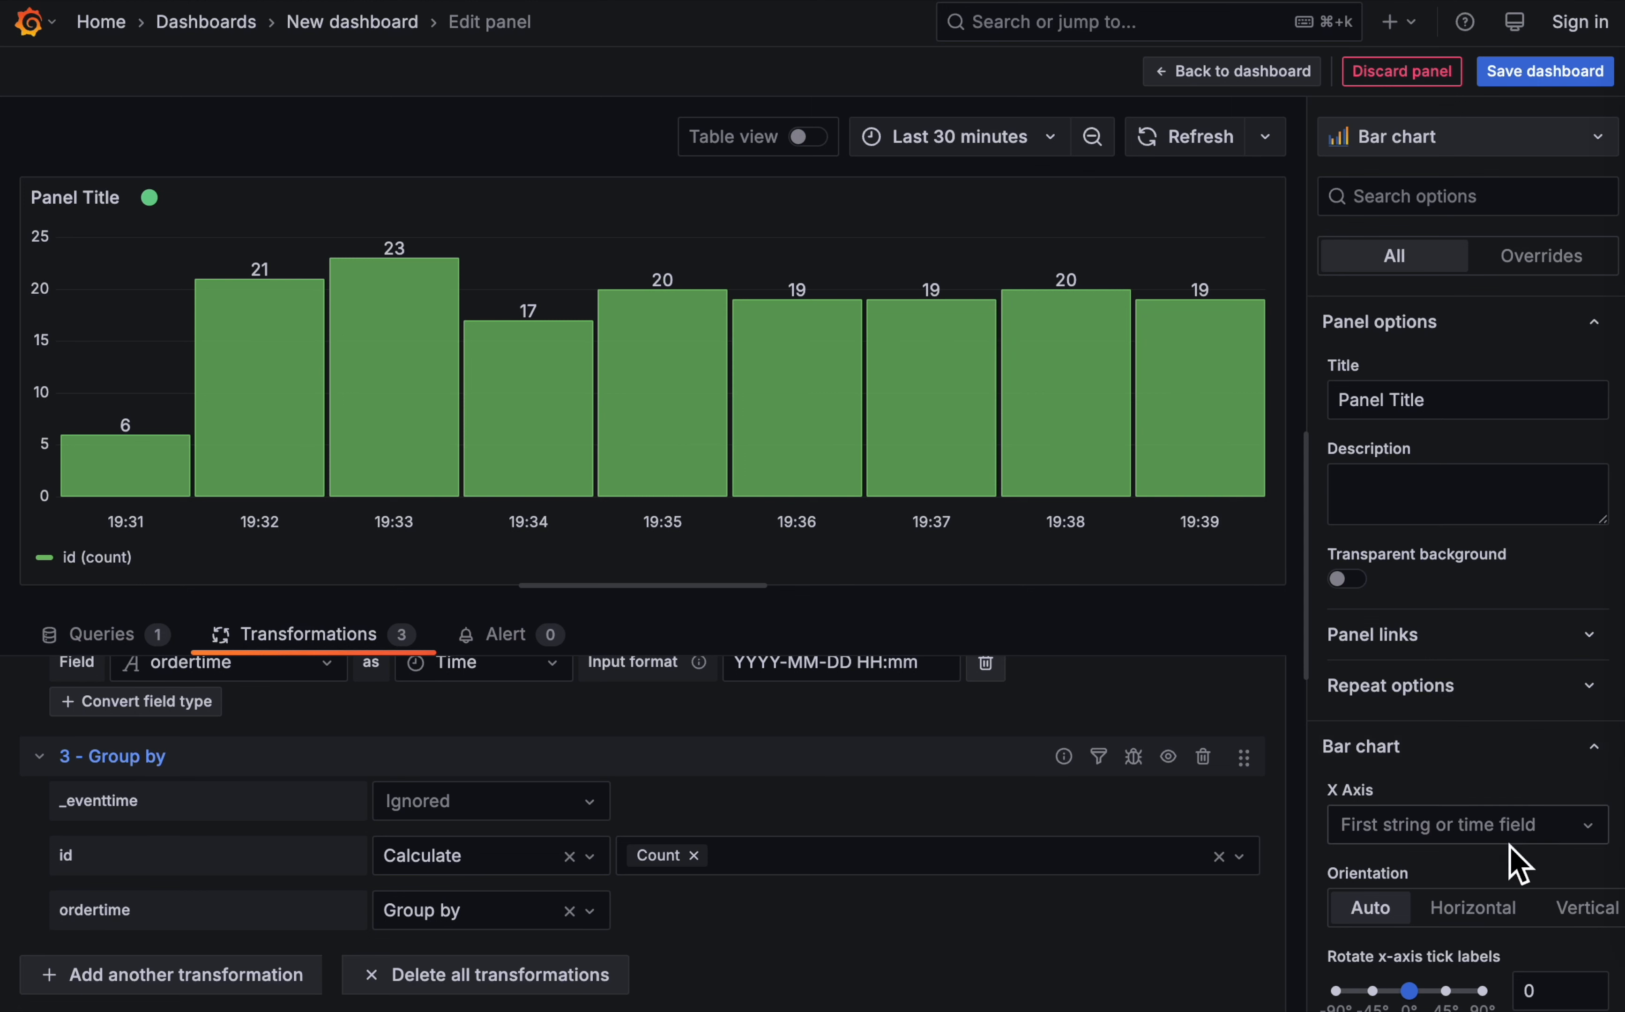
{"action": "scroll", "coordinate": [1506, 834], "scroll_direction": "down", "scroll_amount": 10}
{"action": "left_click", "coordinate": [1574, 569]}
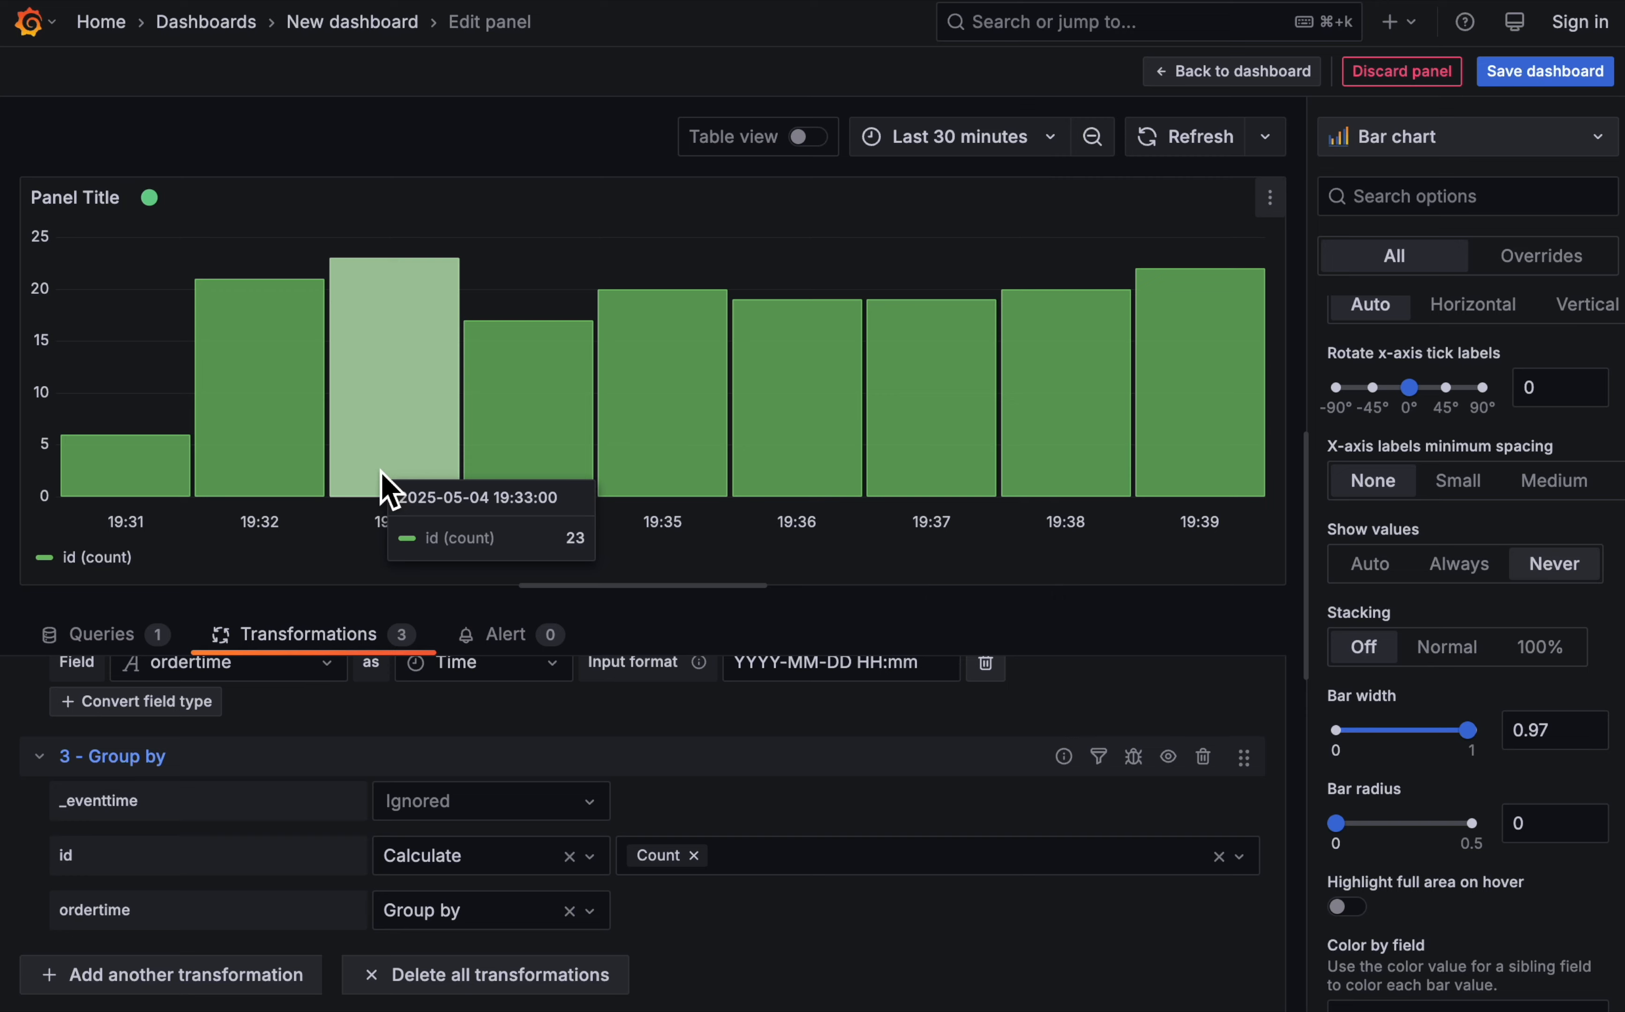
- Add a Limit transformation that restricts the grouped order counts to 5 rows
{"action": "left_click", "coordinate": [142, 981]}
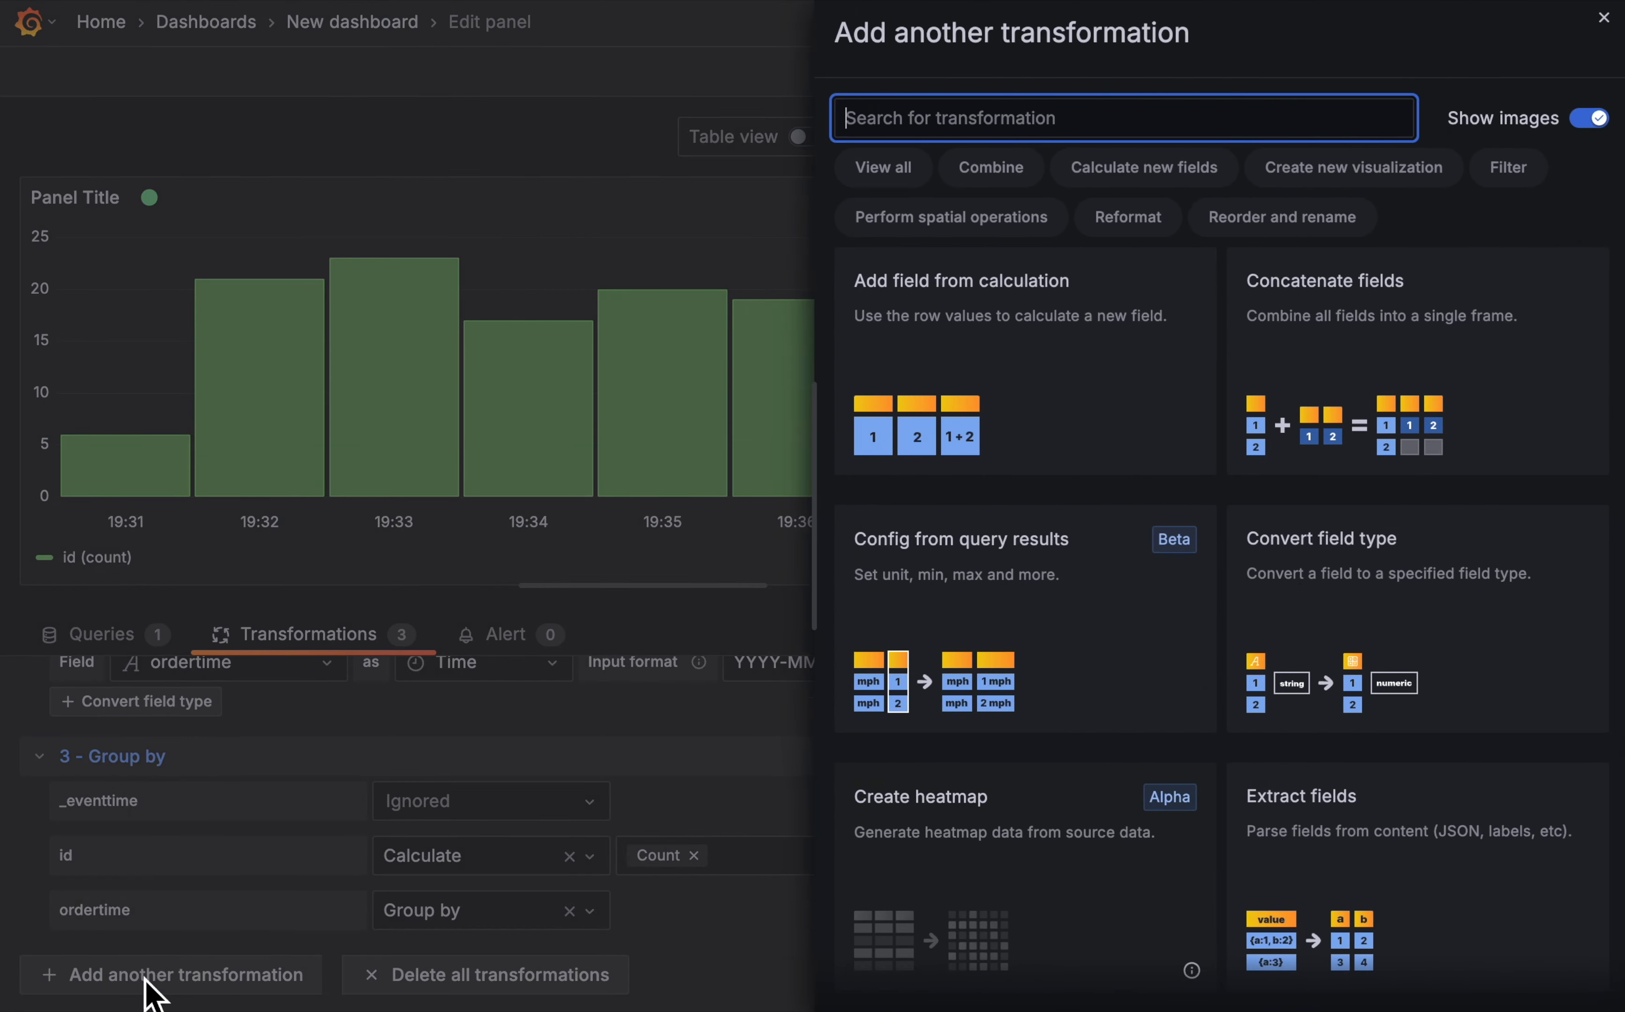
{"action": "scroll", "coordinate": [1305, 595], "scroll_direction": "down", "scroll_amount": 10}
{"action": "scroll", "coordinate": [1304, 599], "scroll_direction": "down", "scroll_amount": 15}
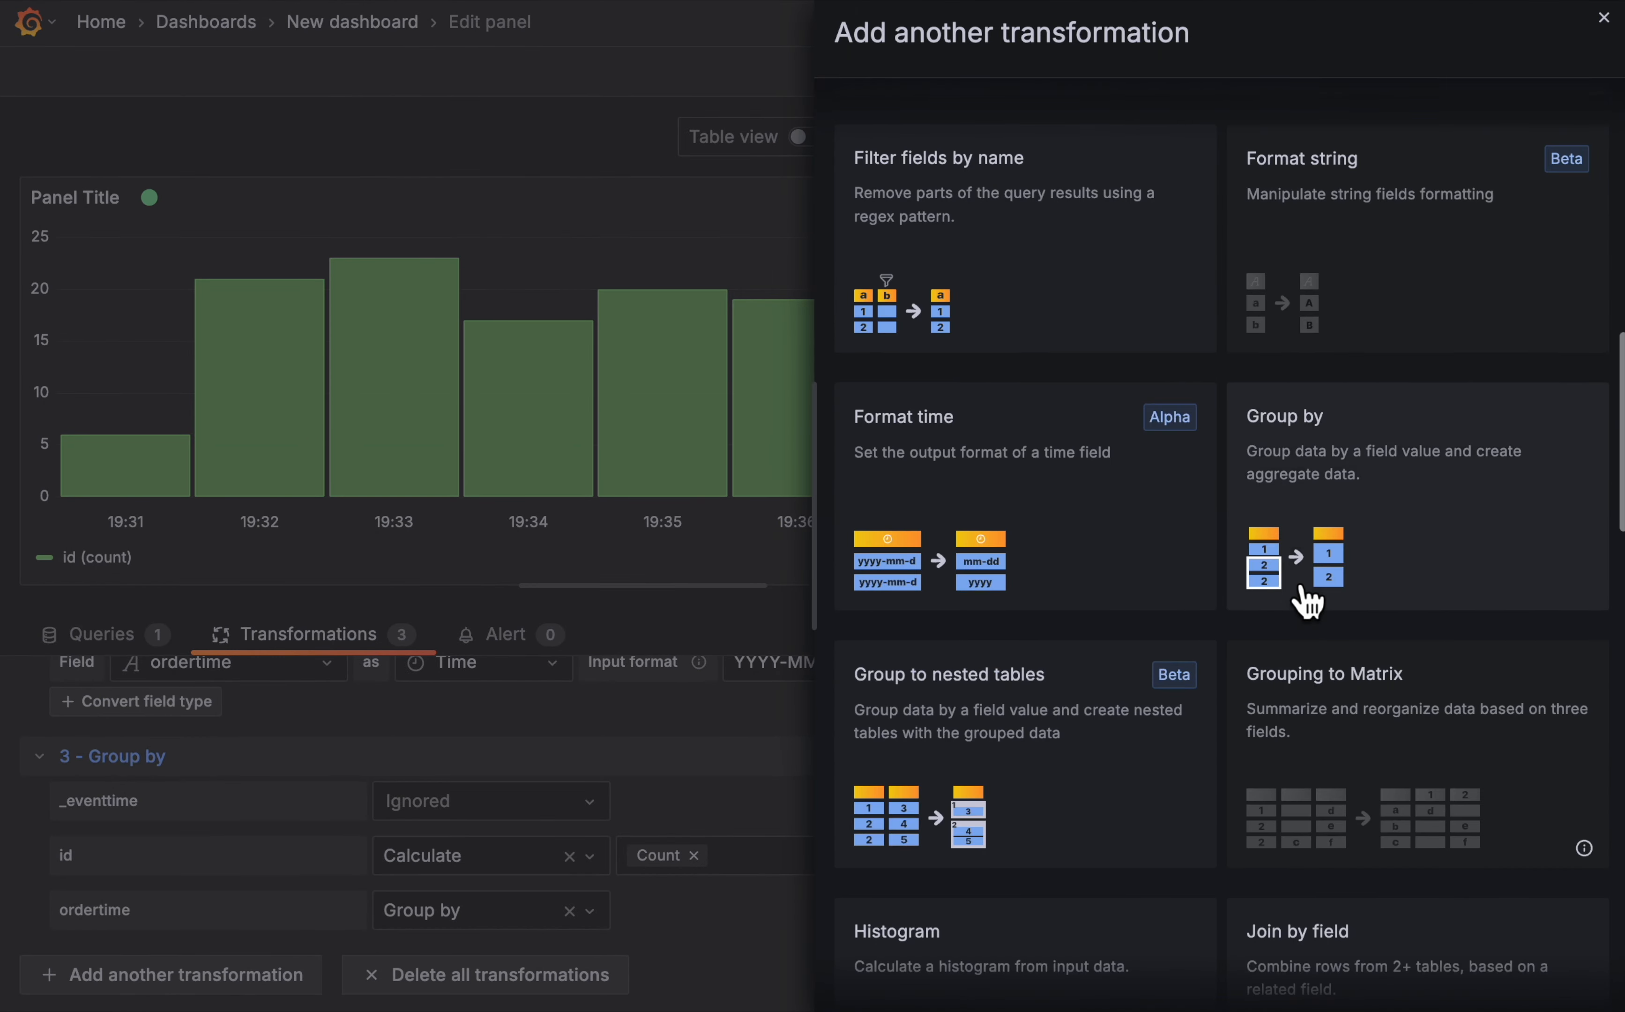
{"action": "left_click", "coordinate": [1105, 563]}
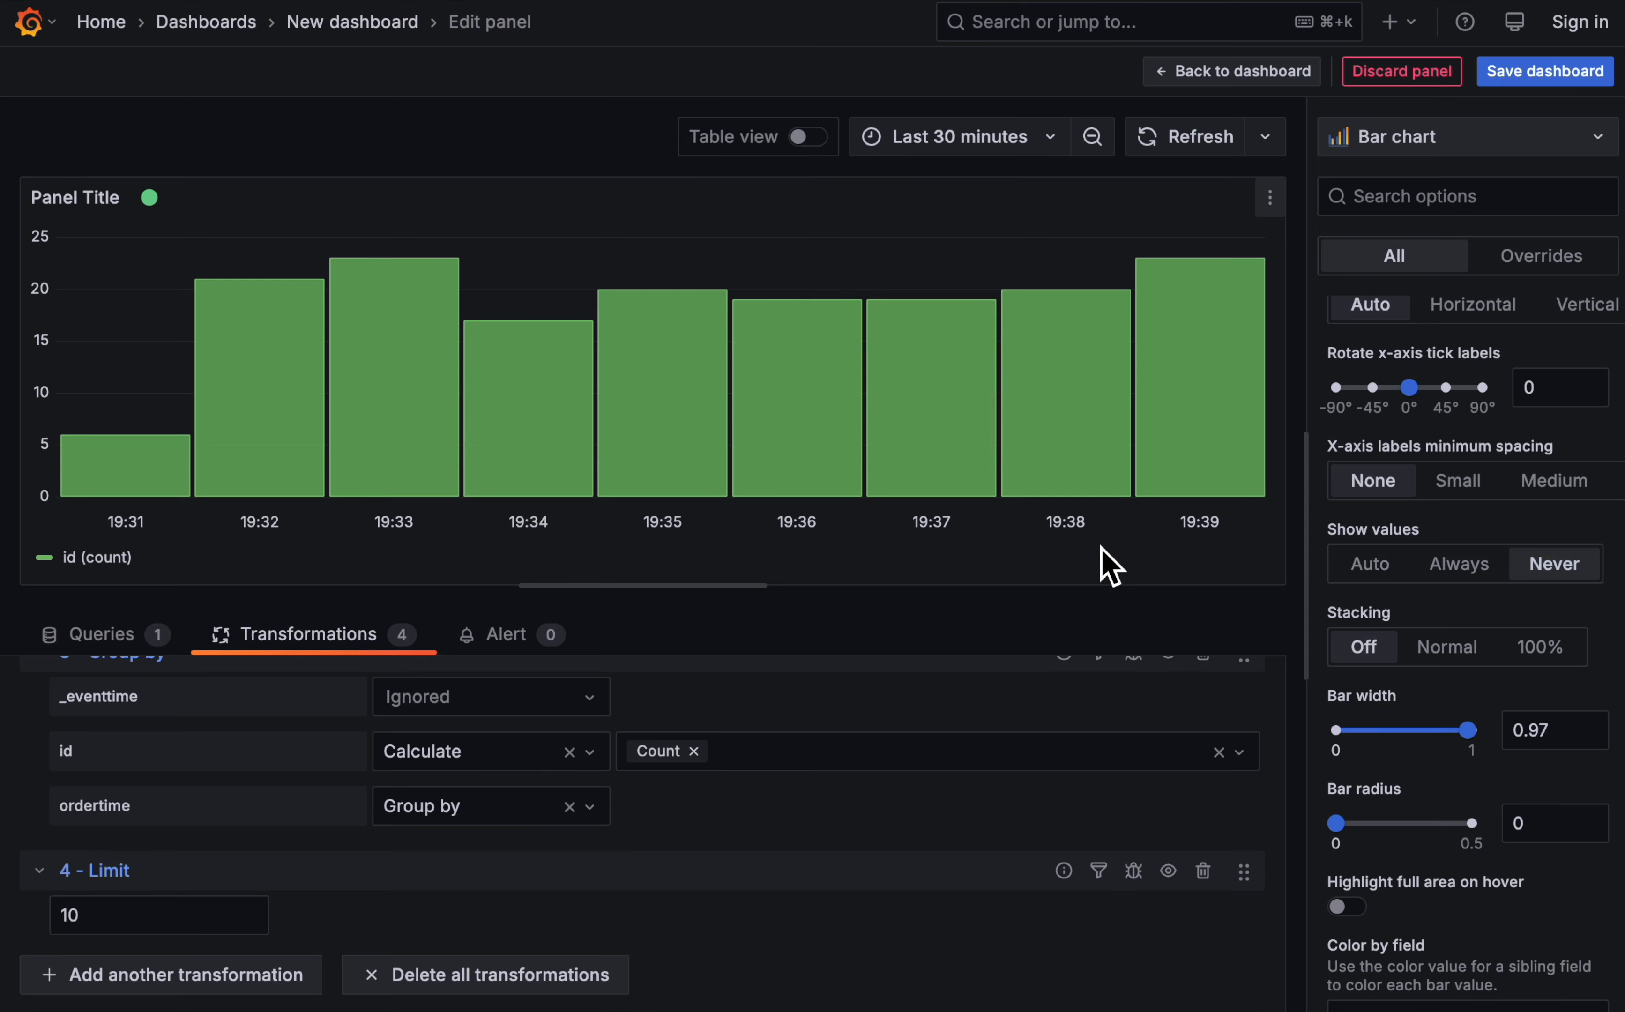
{"action": "left_click", "coordinate": [204, 934]}
{"action": "double_click", "coordinate": [198, 916]}
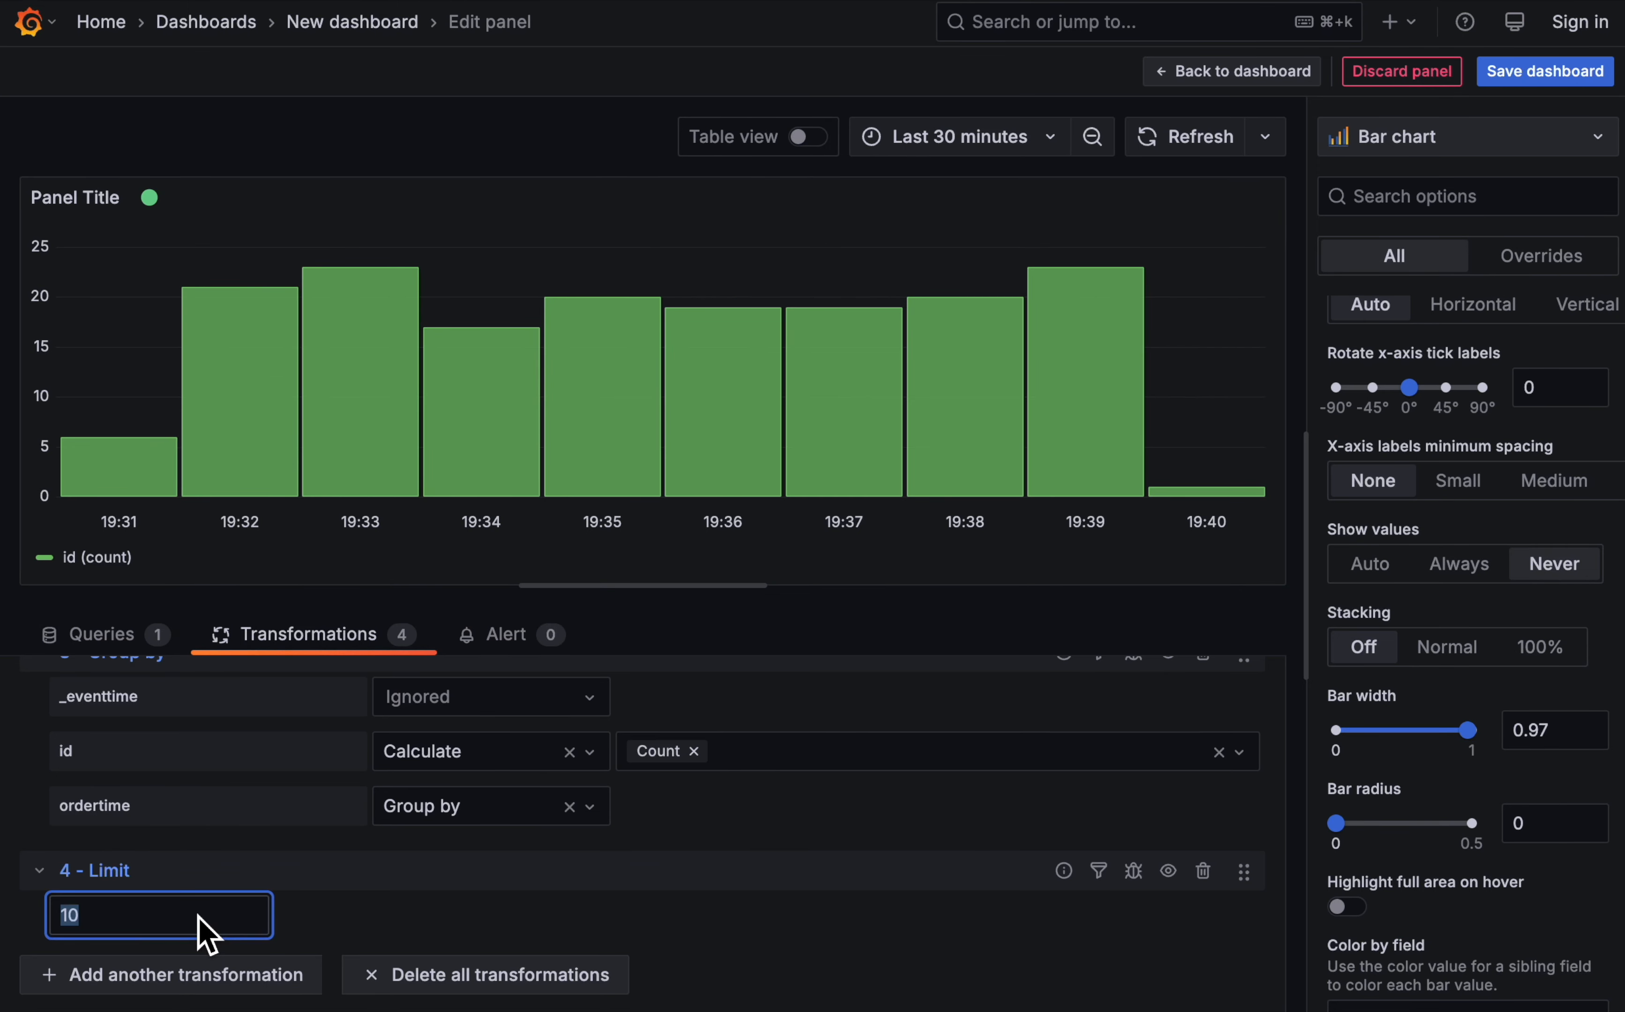
{"action": "type", "text": "5"}
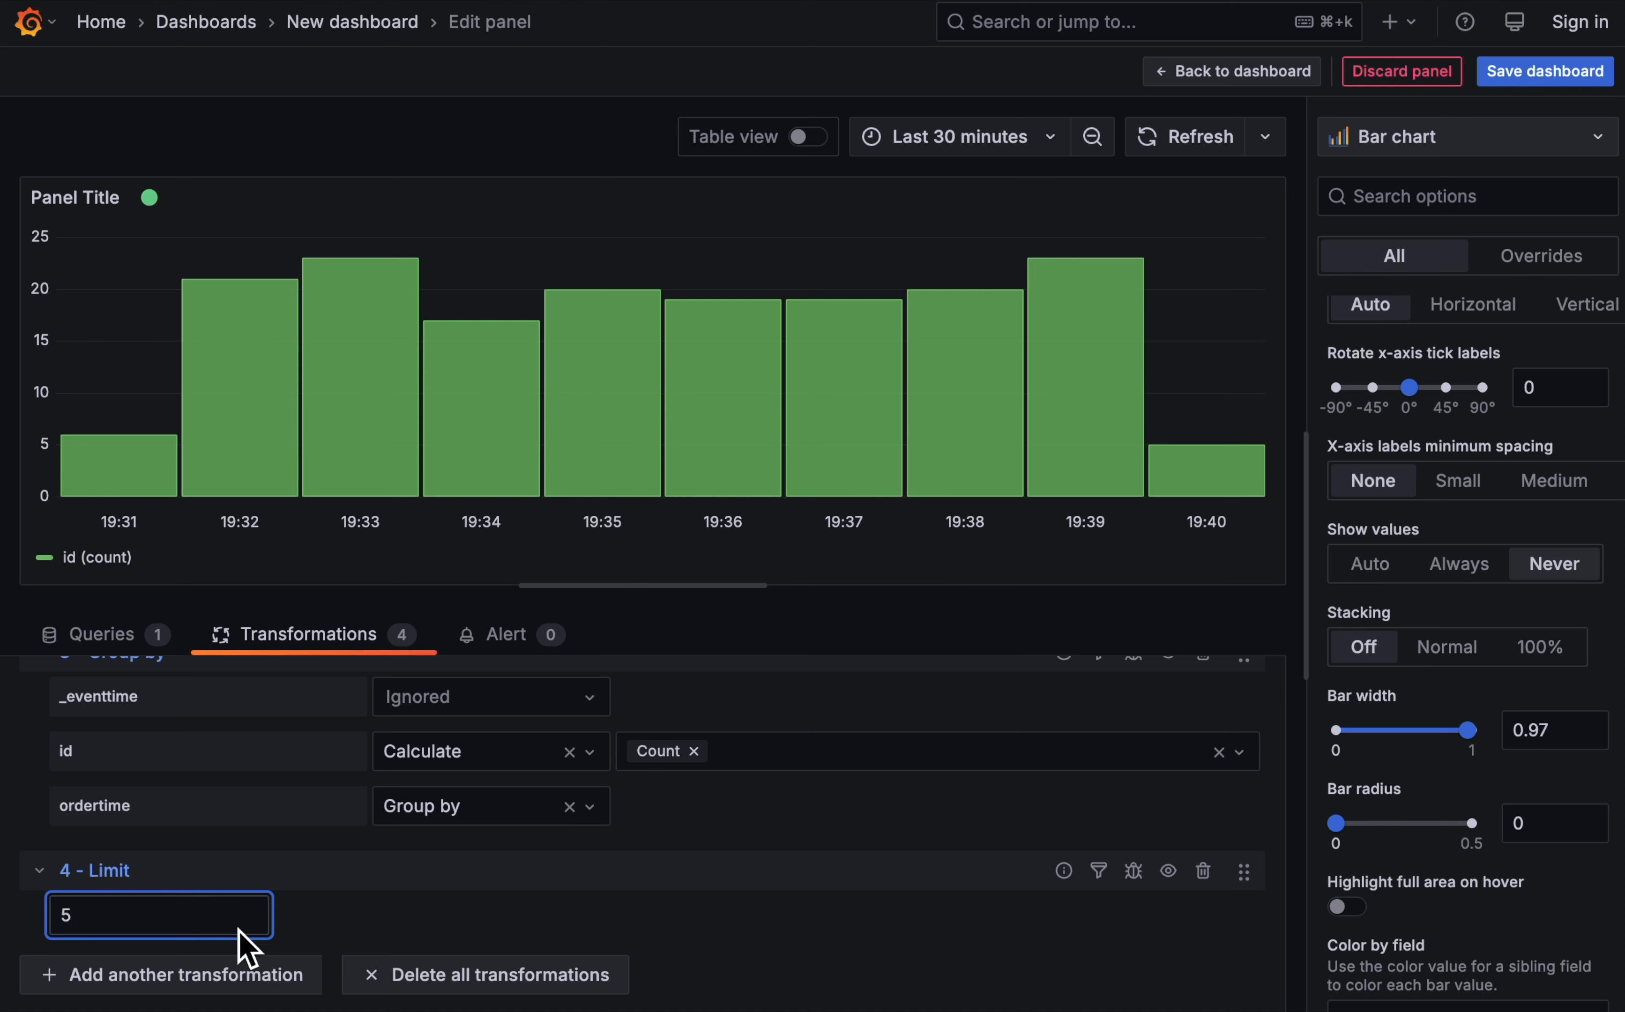
{"action": "left_click", "coordinate": [311, 930]}
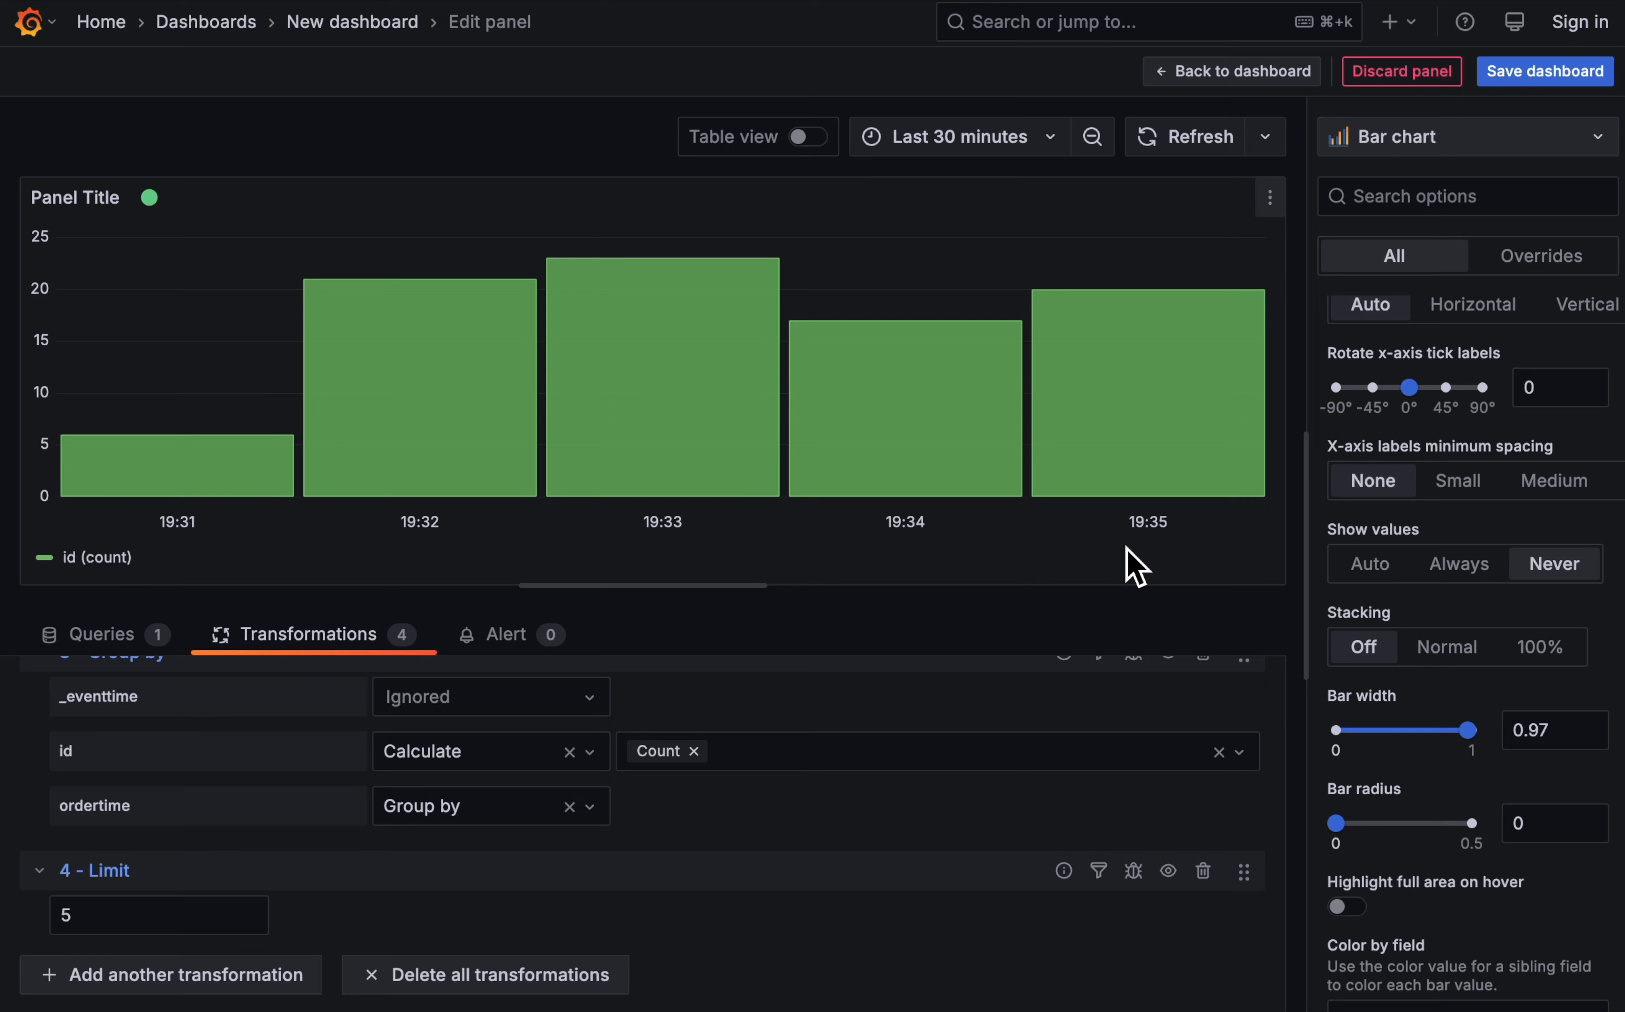
- Add a Sort by transformation on the ordertime field with reverse order enabled
{"action": "left_click", "coordinate": [243, 972]}
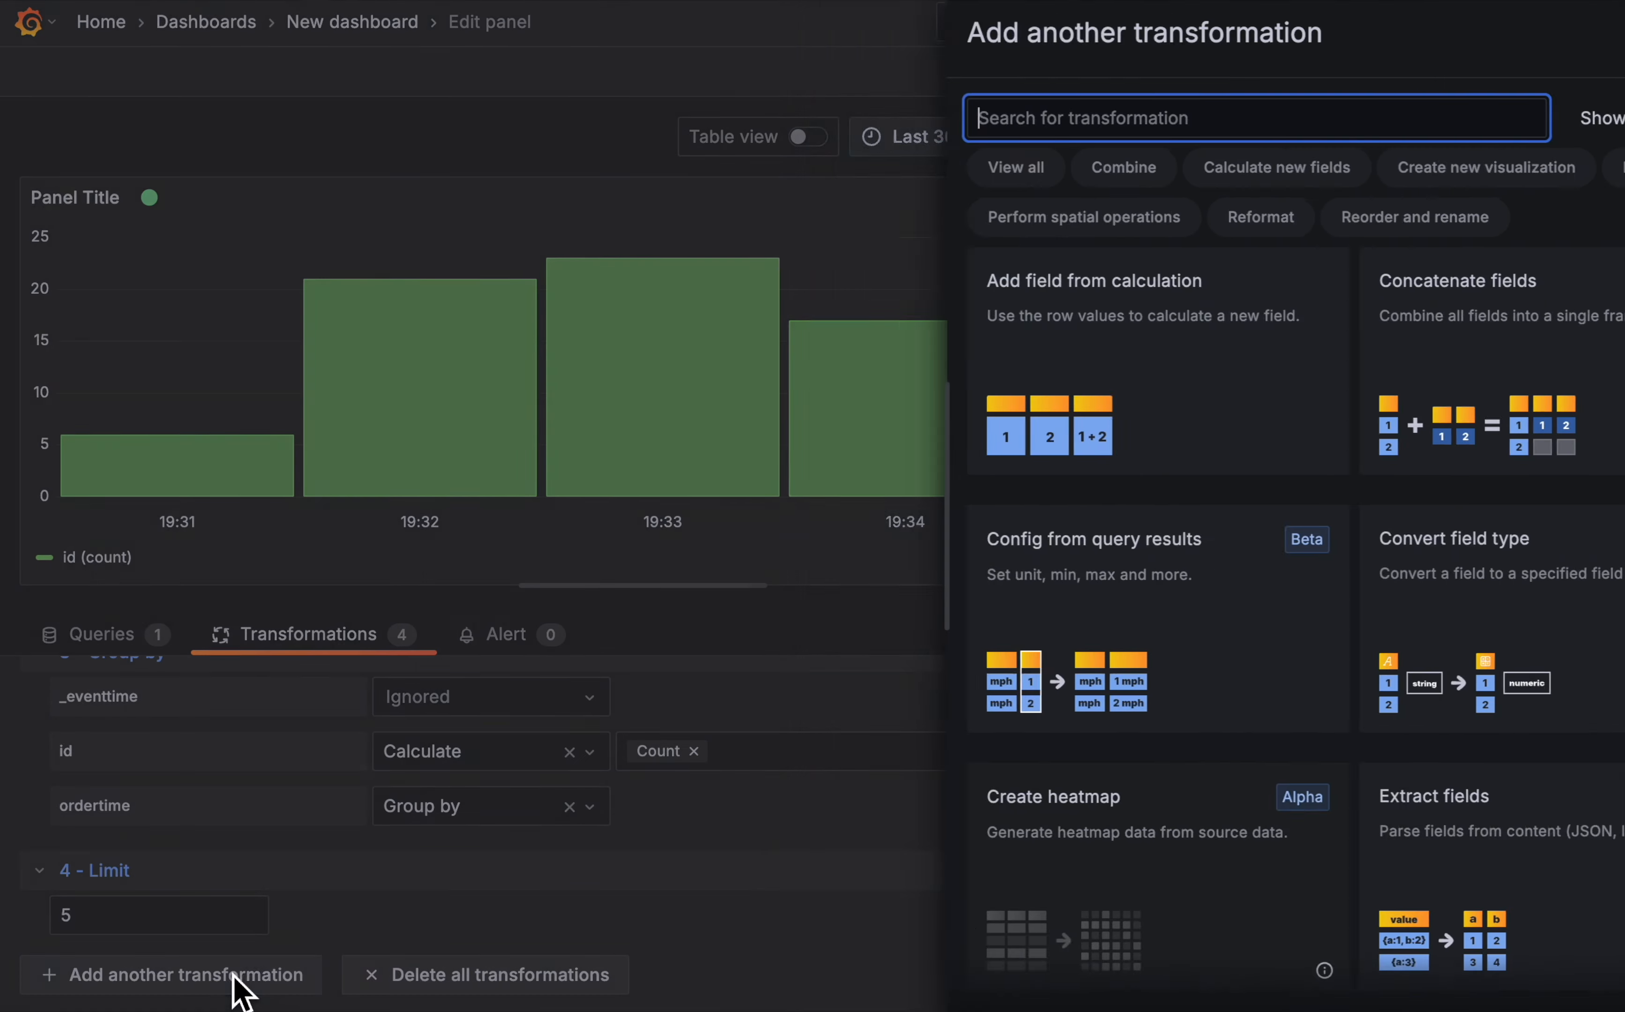
{"action": "scroll", "coordinate": [1434, 666], "scroll_direction": "down", "scroll_amount": 20}
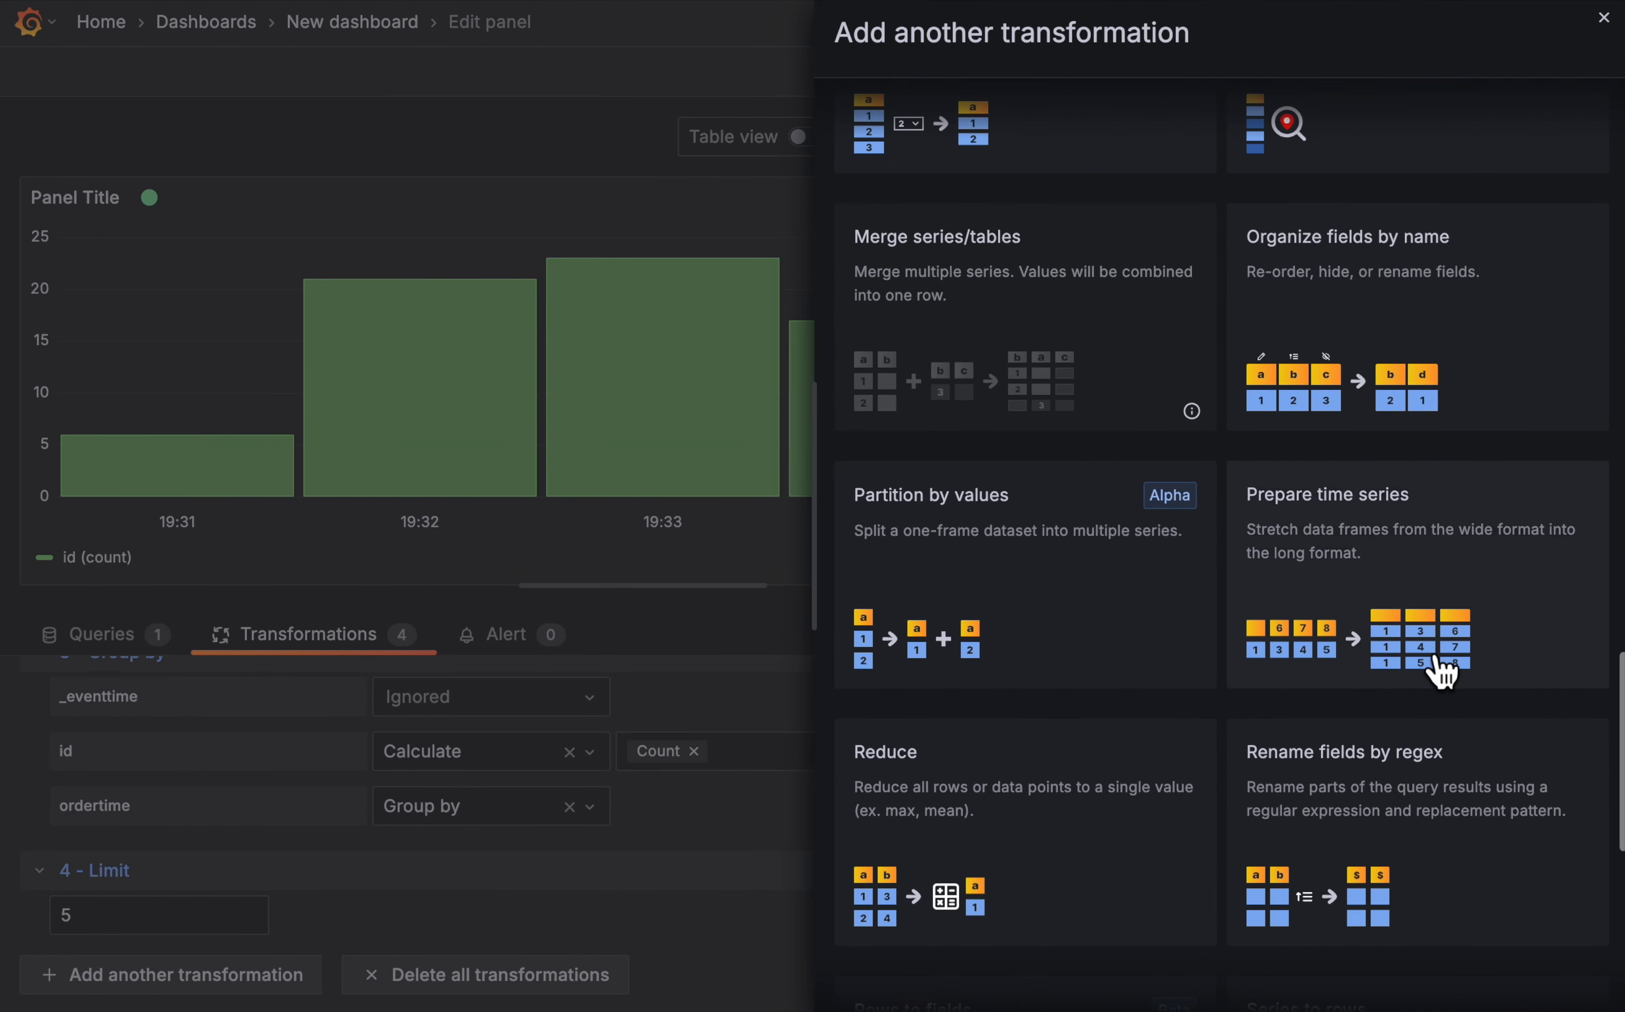
{"action": "scroll", "coordinate": [1439, 670], "scroll_direction": "down", "scroll_amount": 4}
{"action": "left_click", "coordinate": [988, 659]}
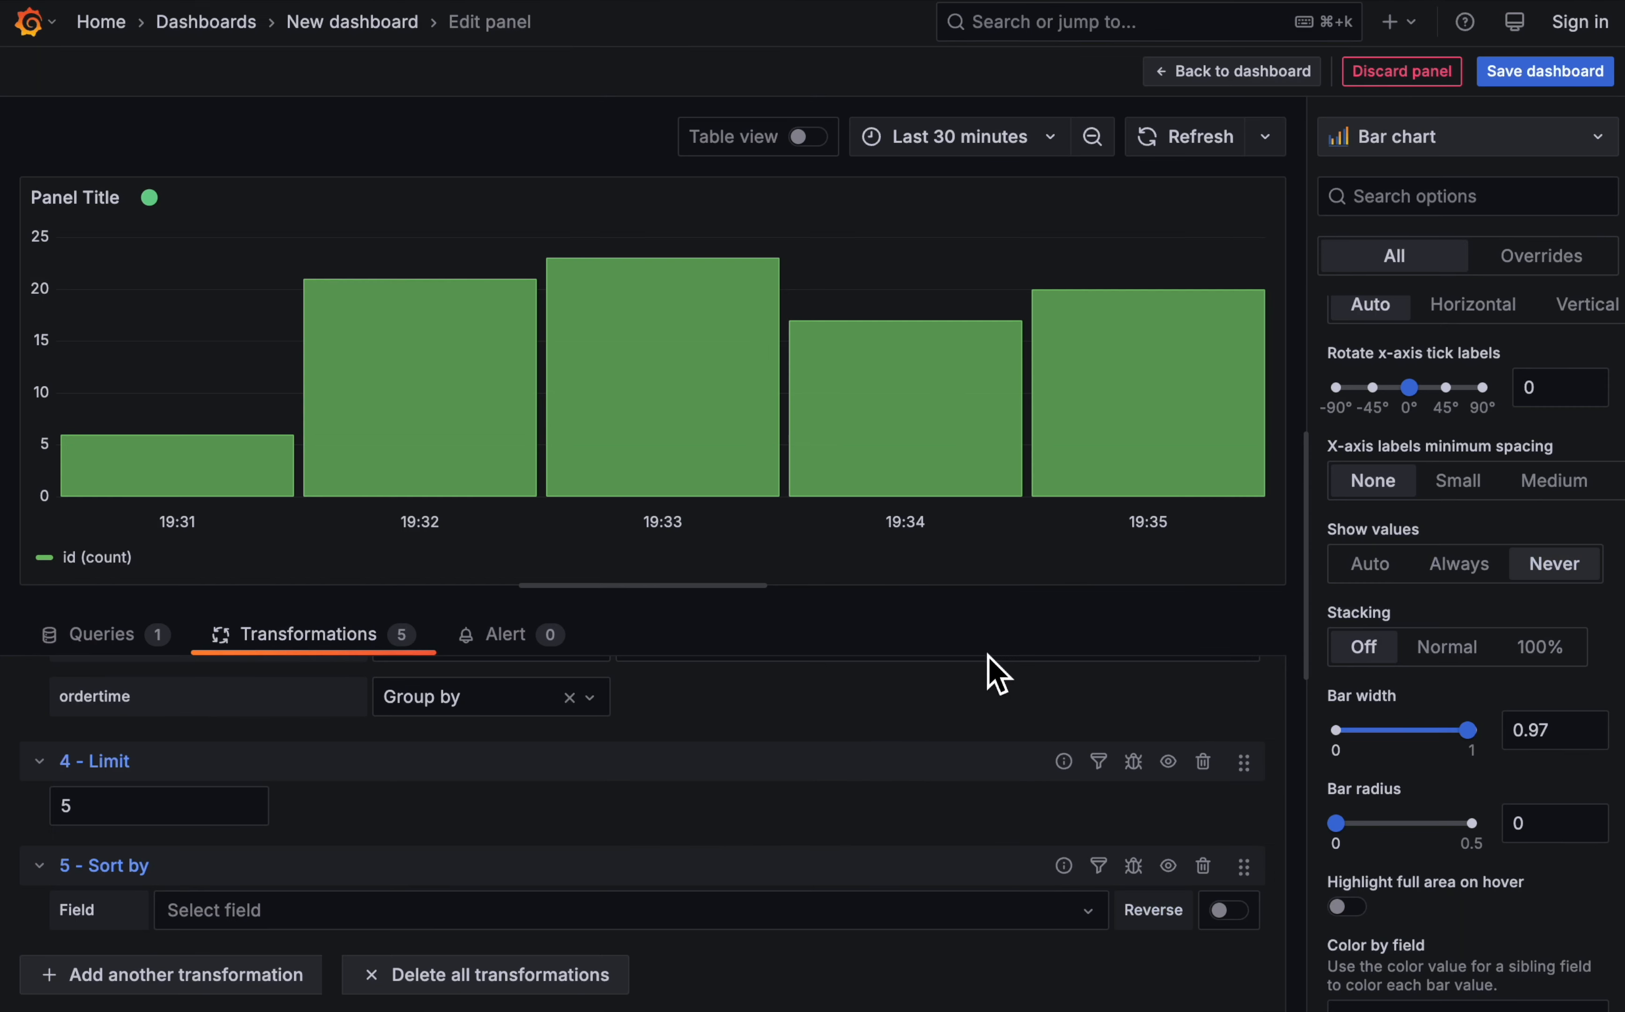
{"action": "left_click", "coordinate": [323, 900]}
{"action": "left_click", "coordinate": [276, 817]}
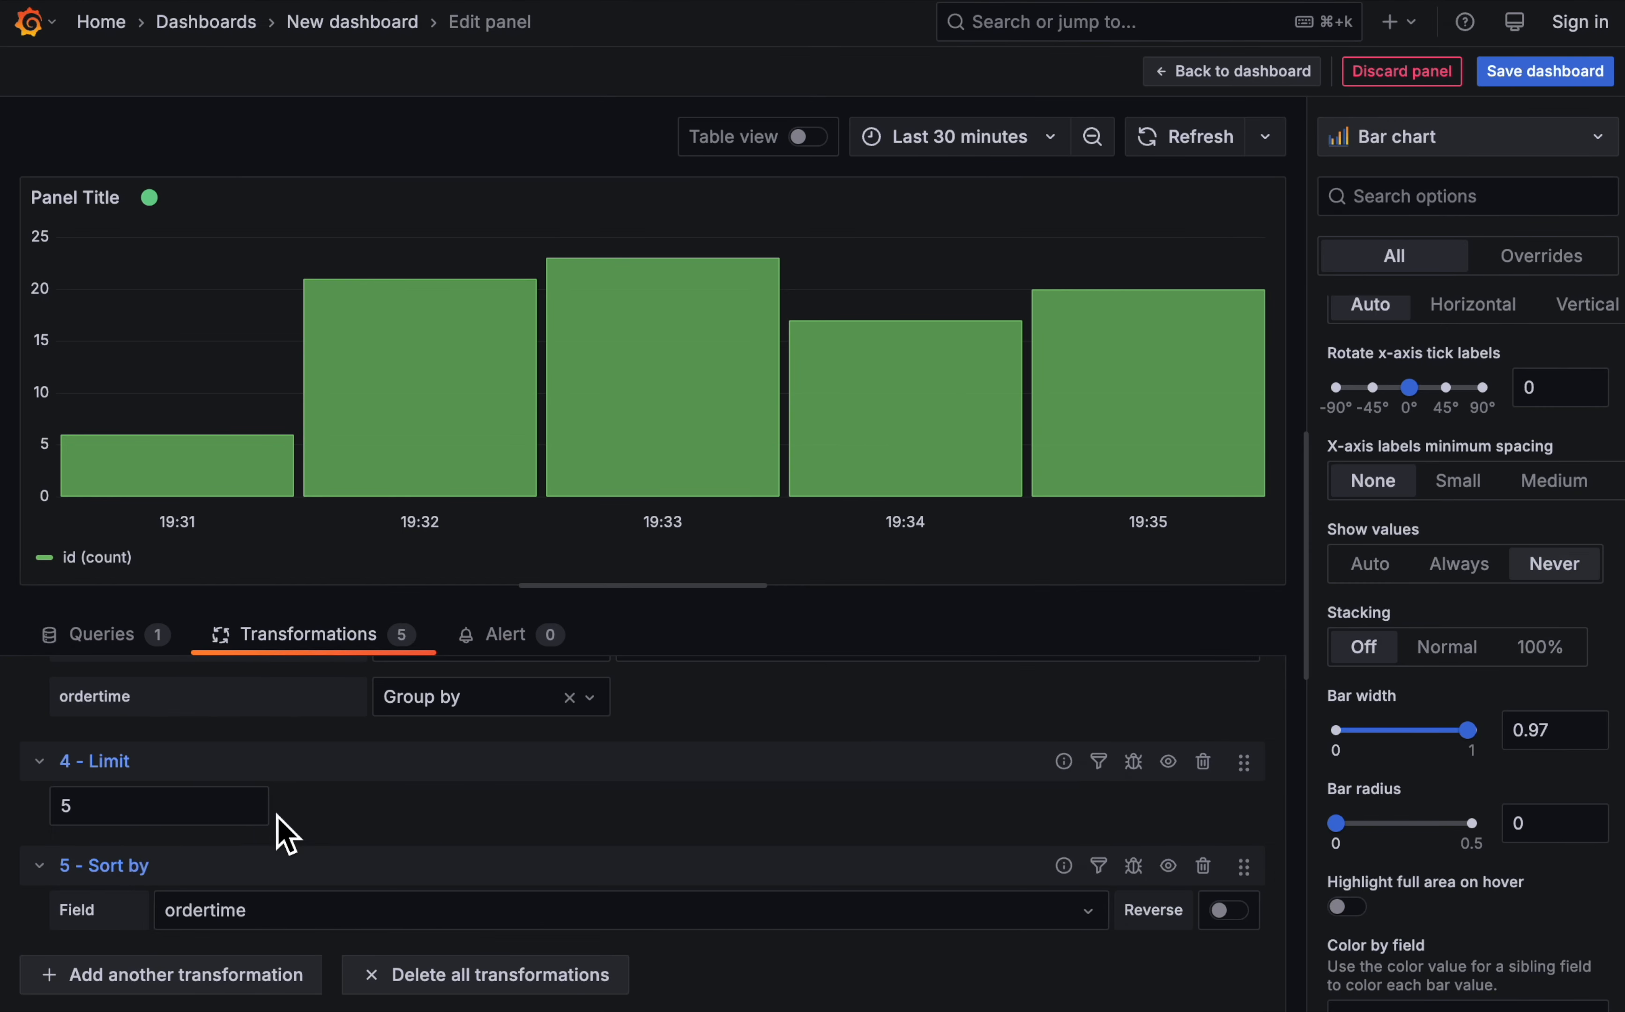
{"action": "left_click", "coordinate": [1232, 924]}
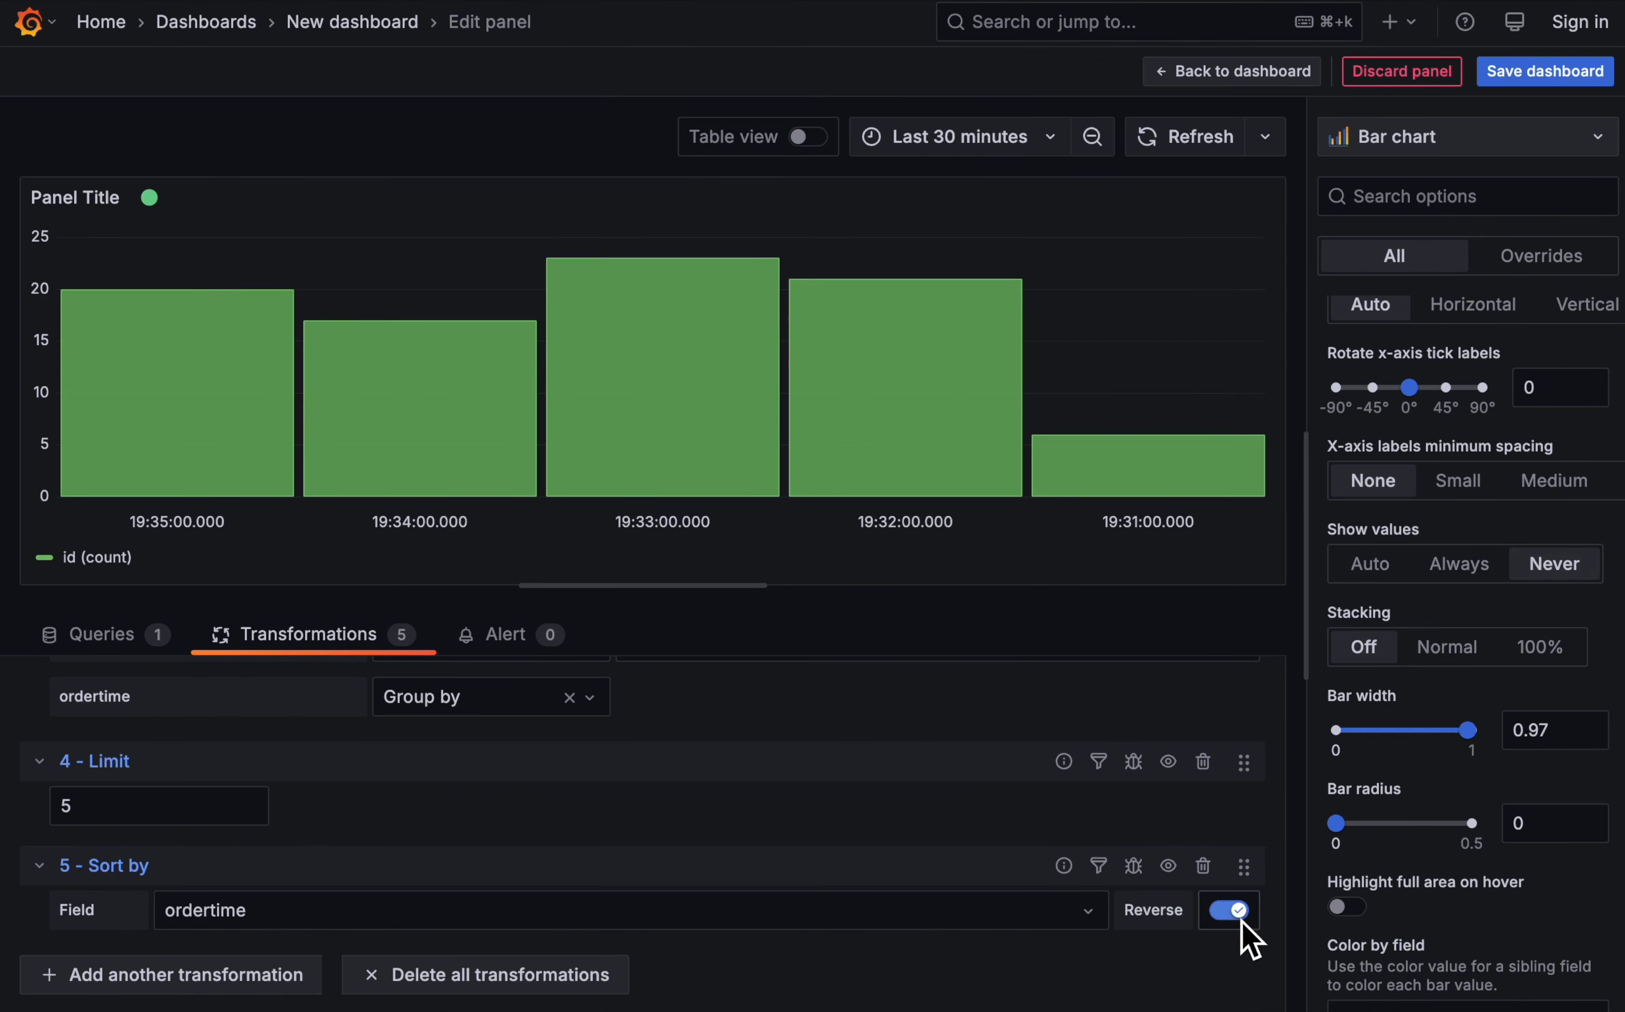
- Move the reversed Sort by transformation ahead of Limit, and add a final non-reversed Sort by transformation on the ordertime field
{"action": "left_click_drag", "start_coordinate": [1244, 866], "coordinate": [1244, 770]}
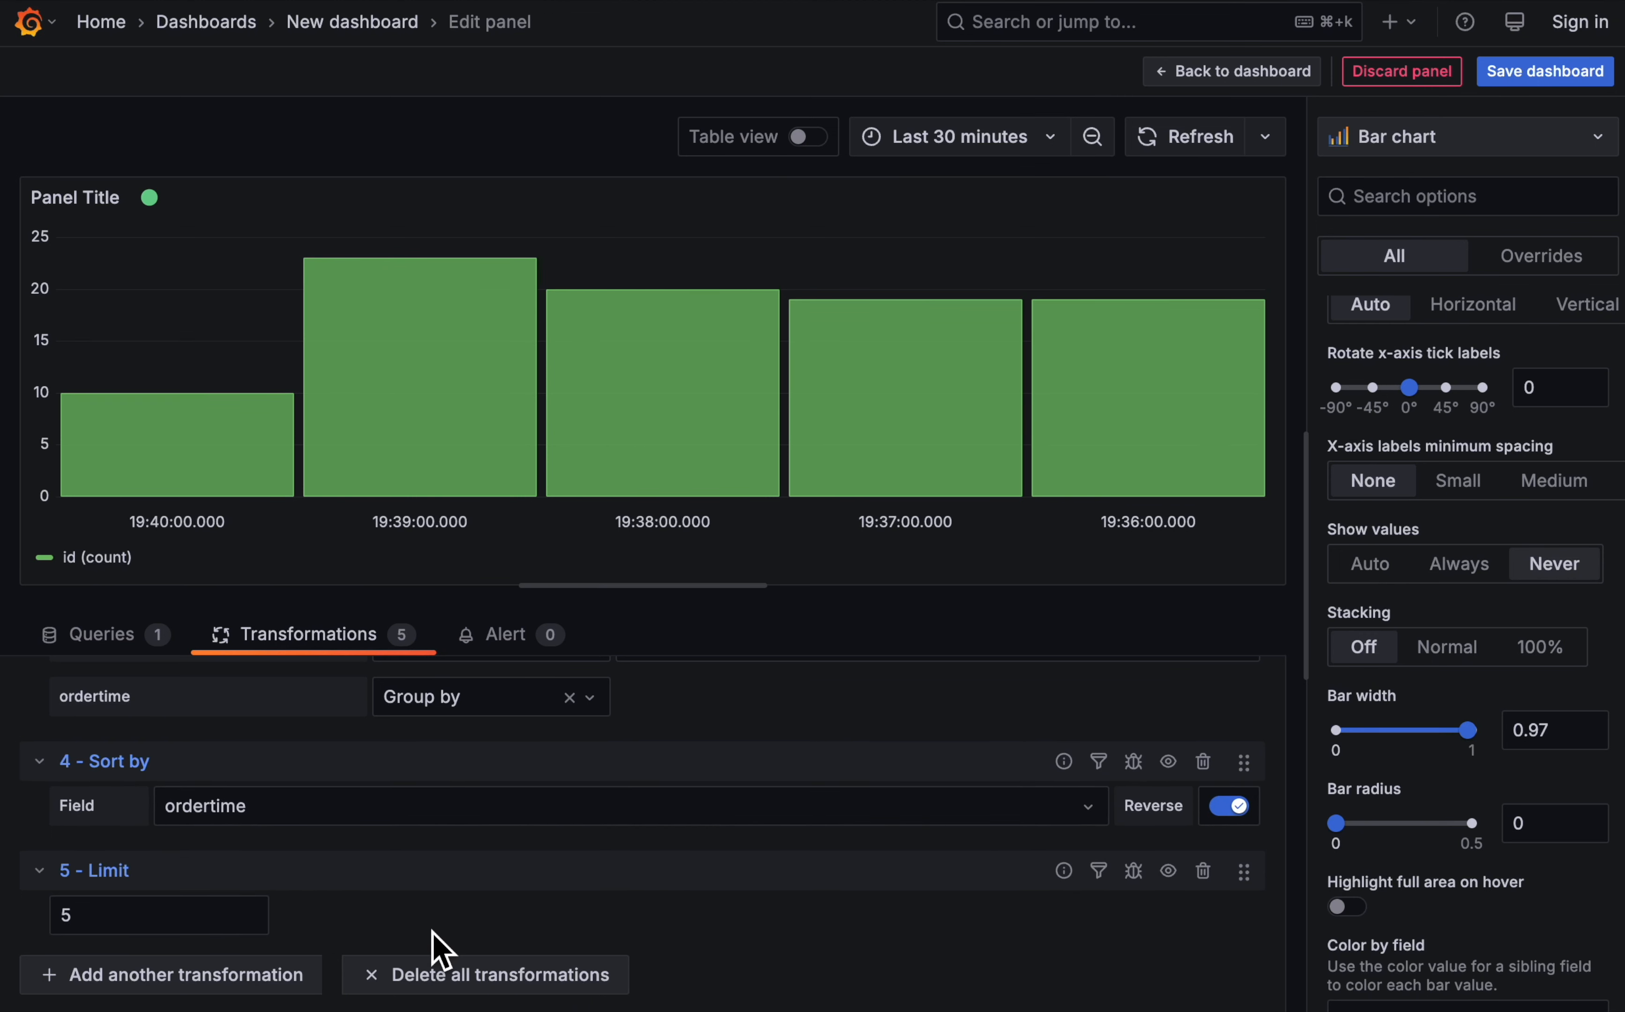
{"action": "left_click", "coordinate": [189, 981]}
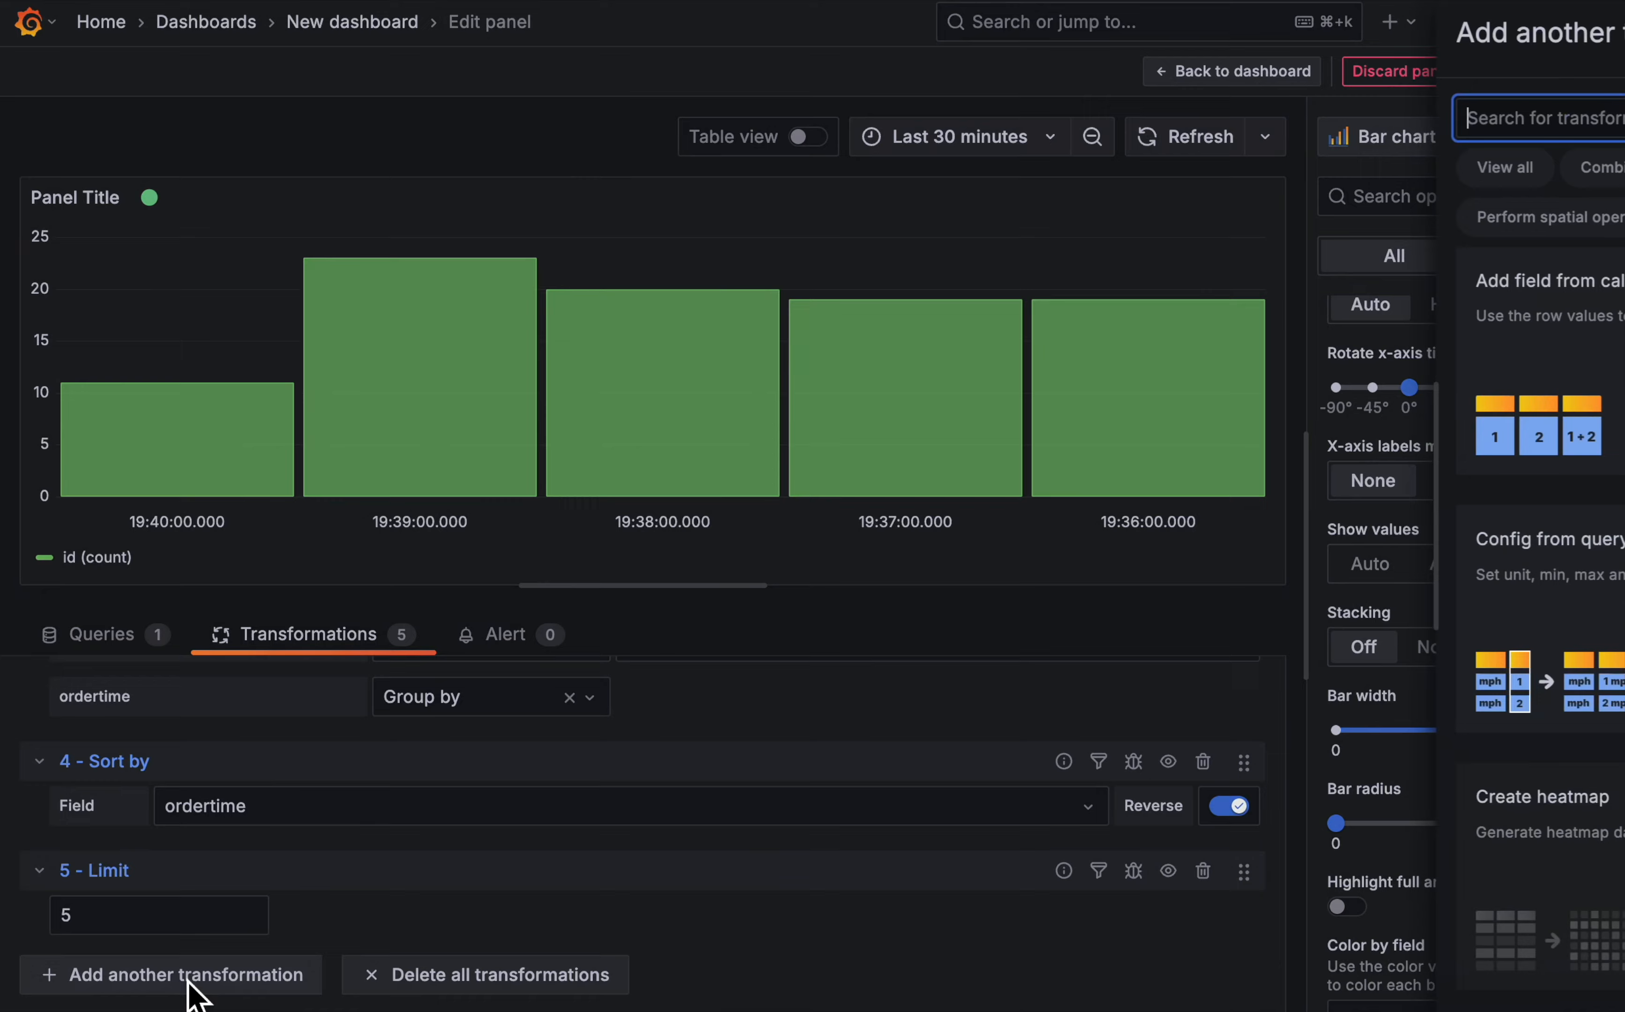
{"action": "scroll", "coordinate": [1428, 579], "scroll_direction": "down", "scroll_amount": 10}
{"action": "scroll", "coordinate": [1386, 579], "scroll_direction": "down", "scroll_amount": 15}
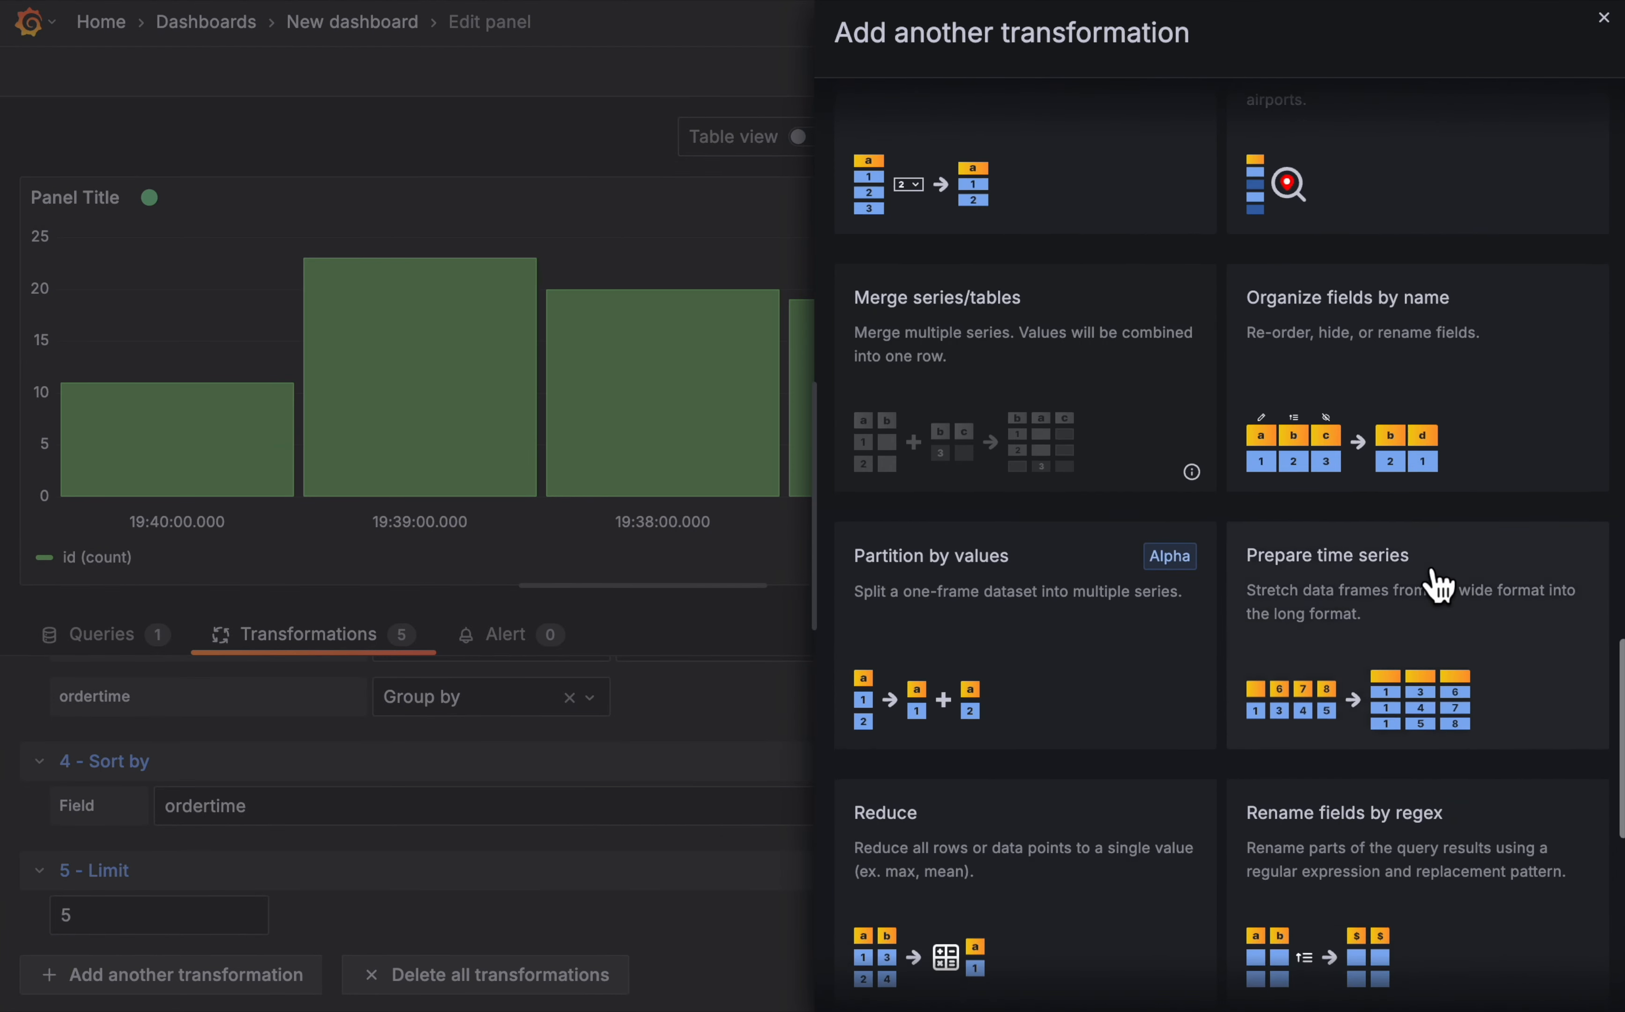
{"action": "left_click", "coordinate": [947, 723]}
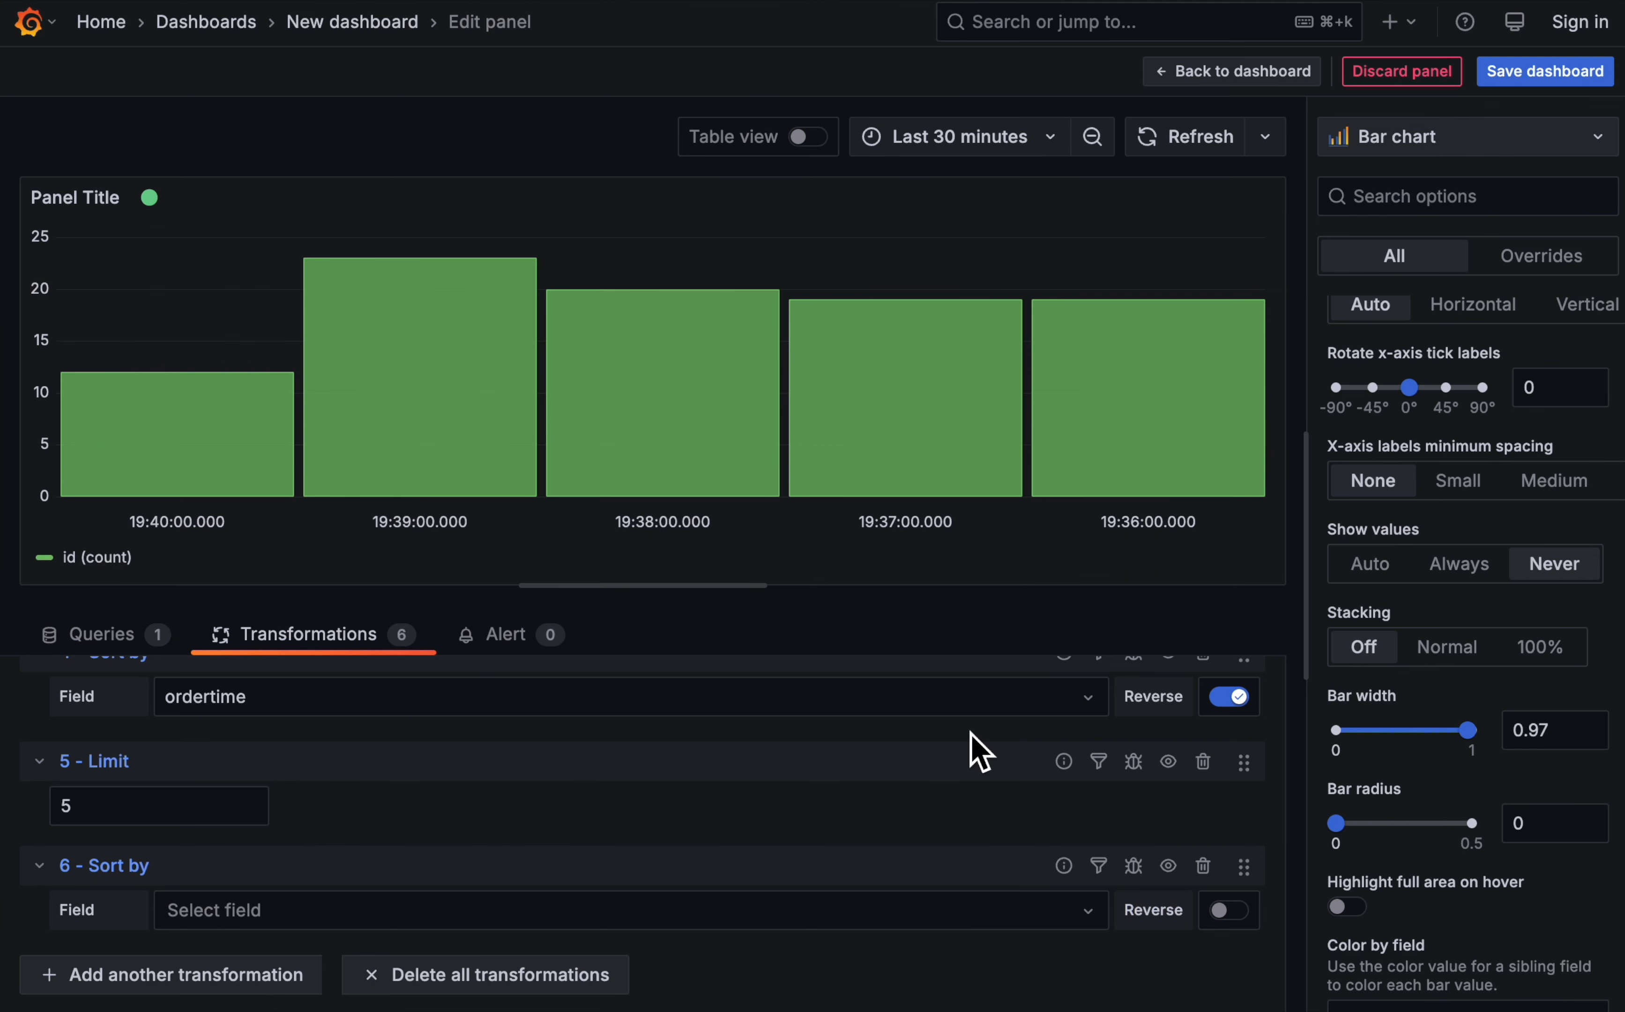
{"action": "left_click", "coordinate": [633, 912]}
{"action": "left_click", "coordinate": [530, 827]}
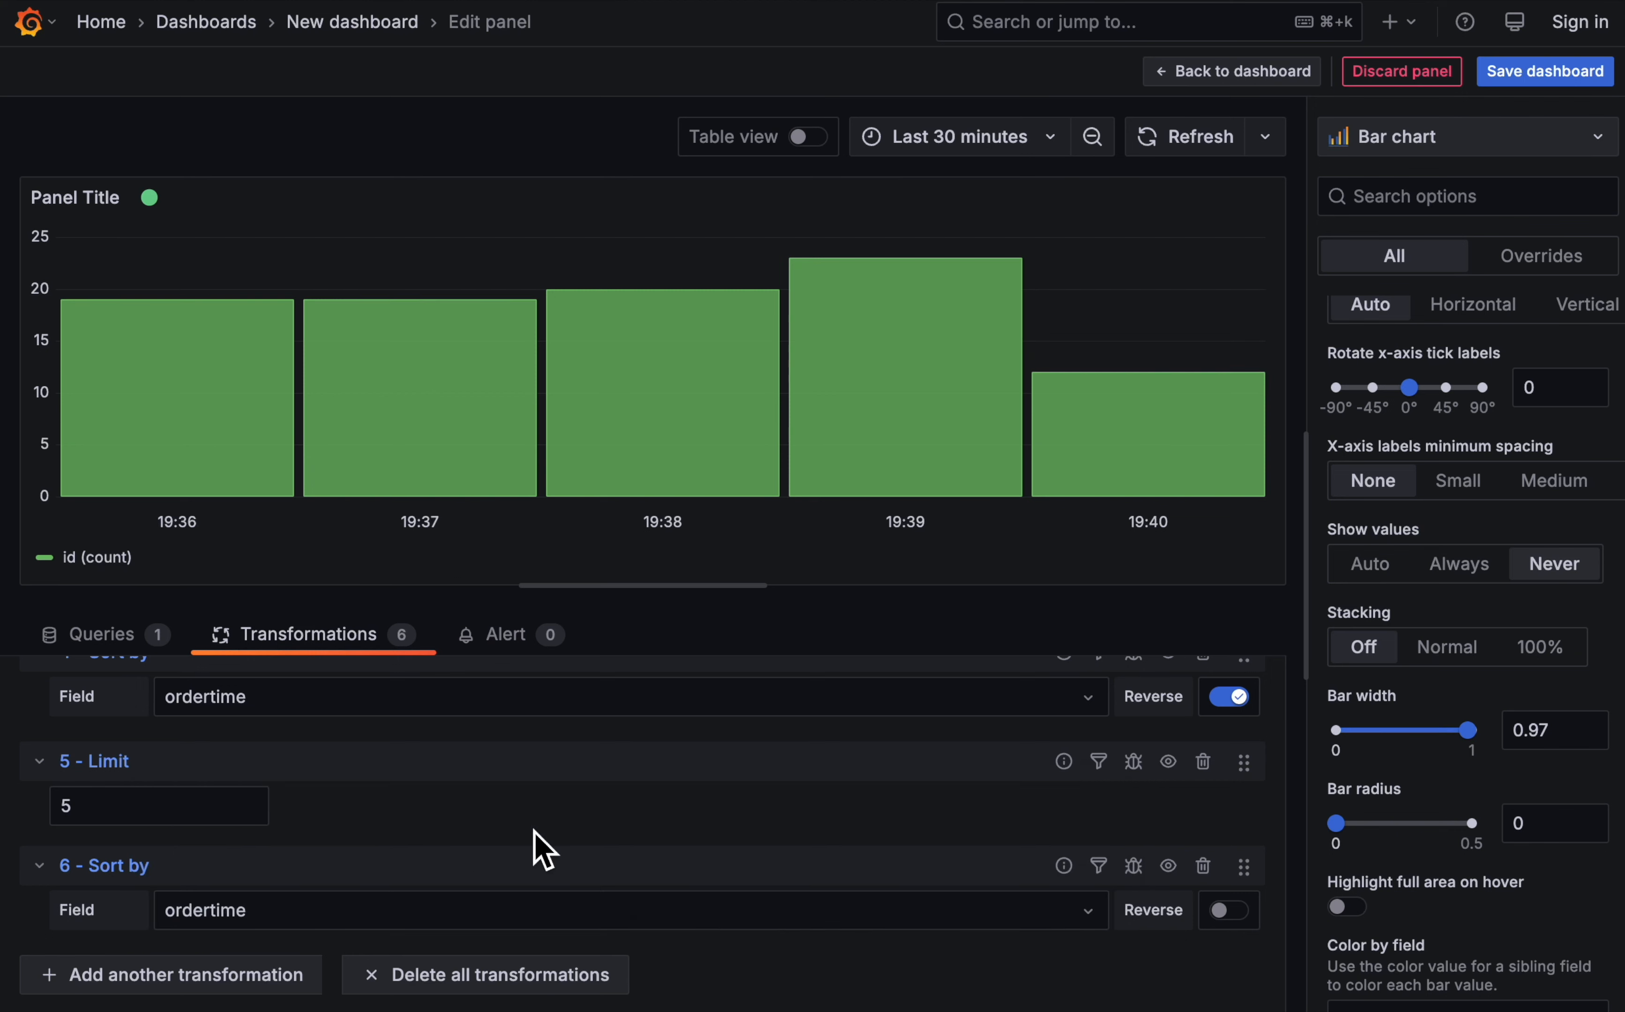
- Try a limit of 6 rows in the Limit transformation, and settle on 8 rows
{"action": "mouse_move", "coordinate": [696, 417]}
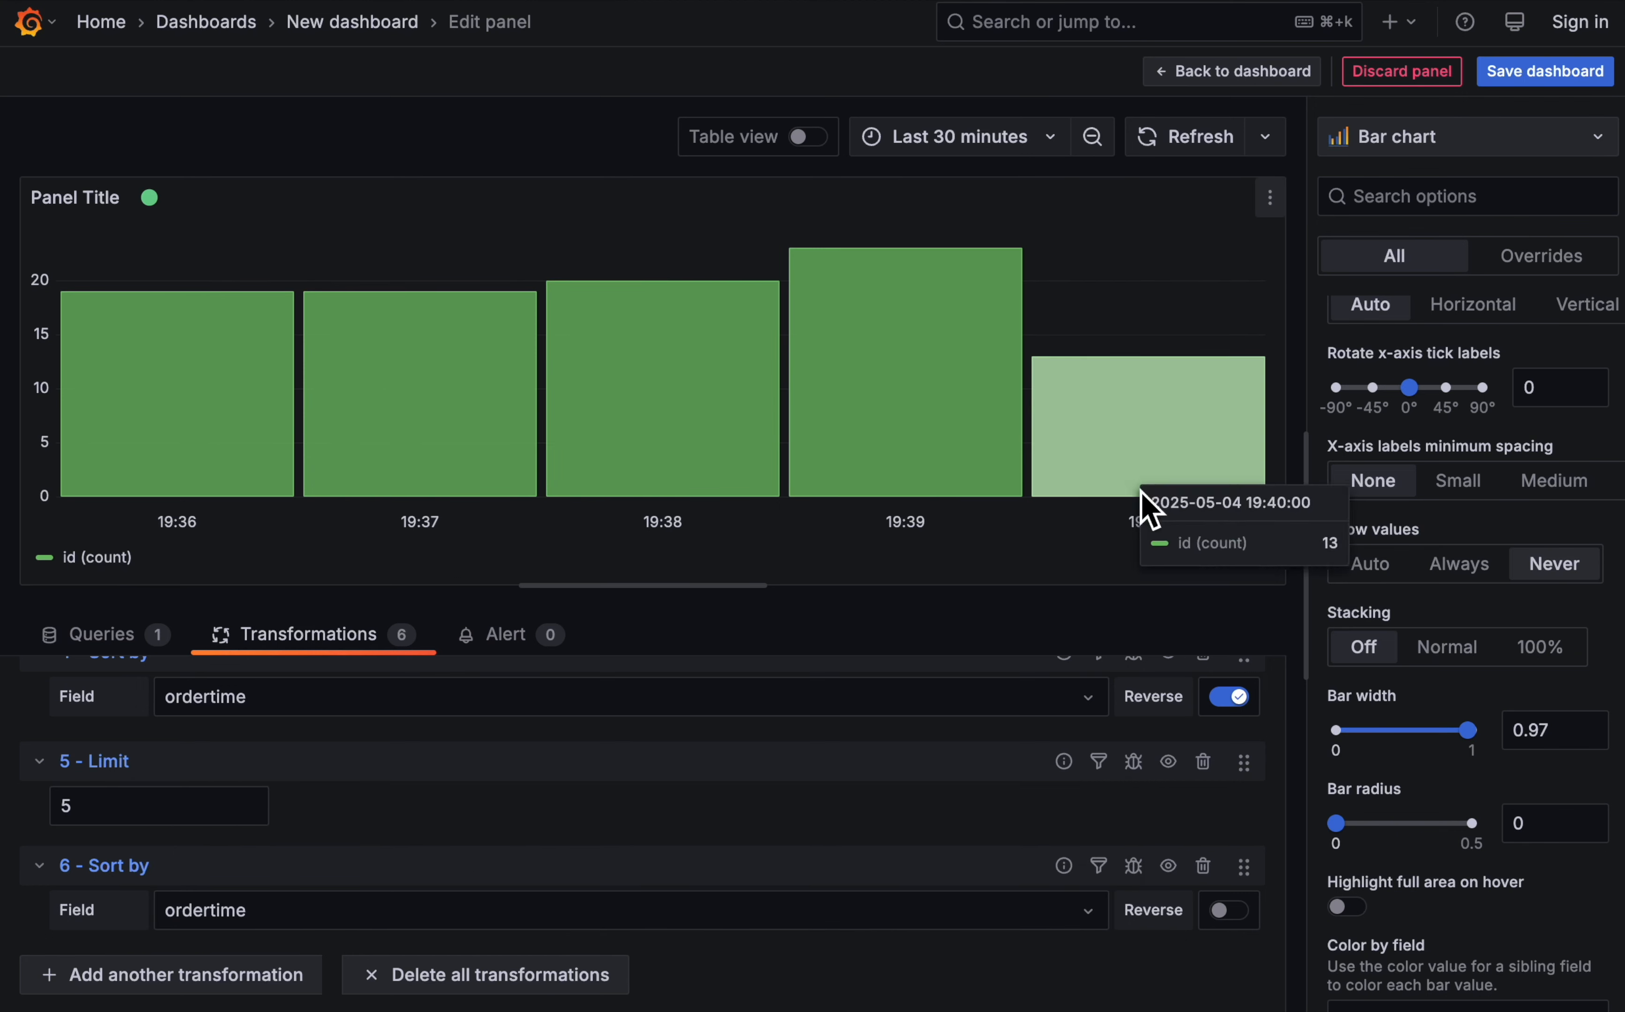
{"action": "left_click", "coordinate": [151, 813]}
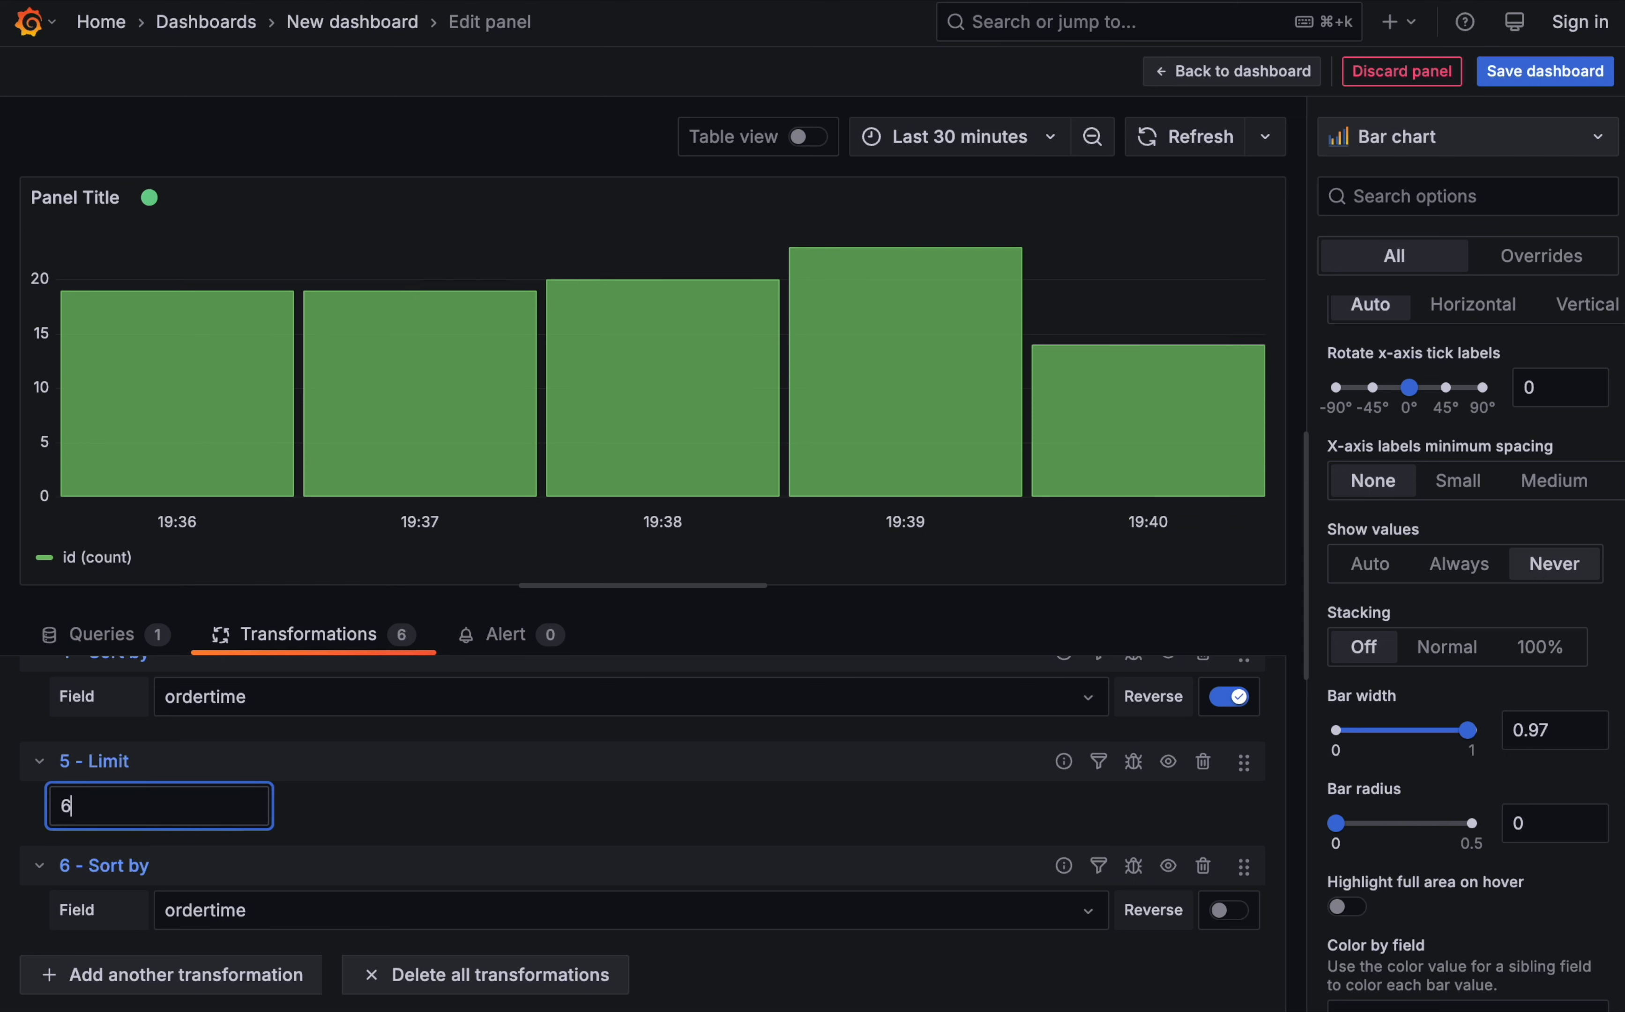
{"action": "type", "text": "6"}
{"action": "left_click", "coordinate": [363, 827]}
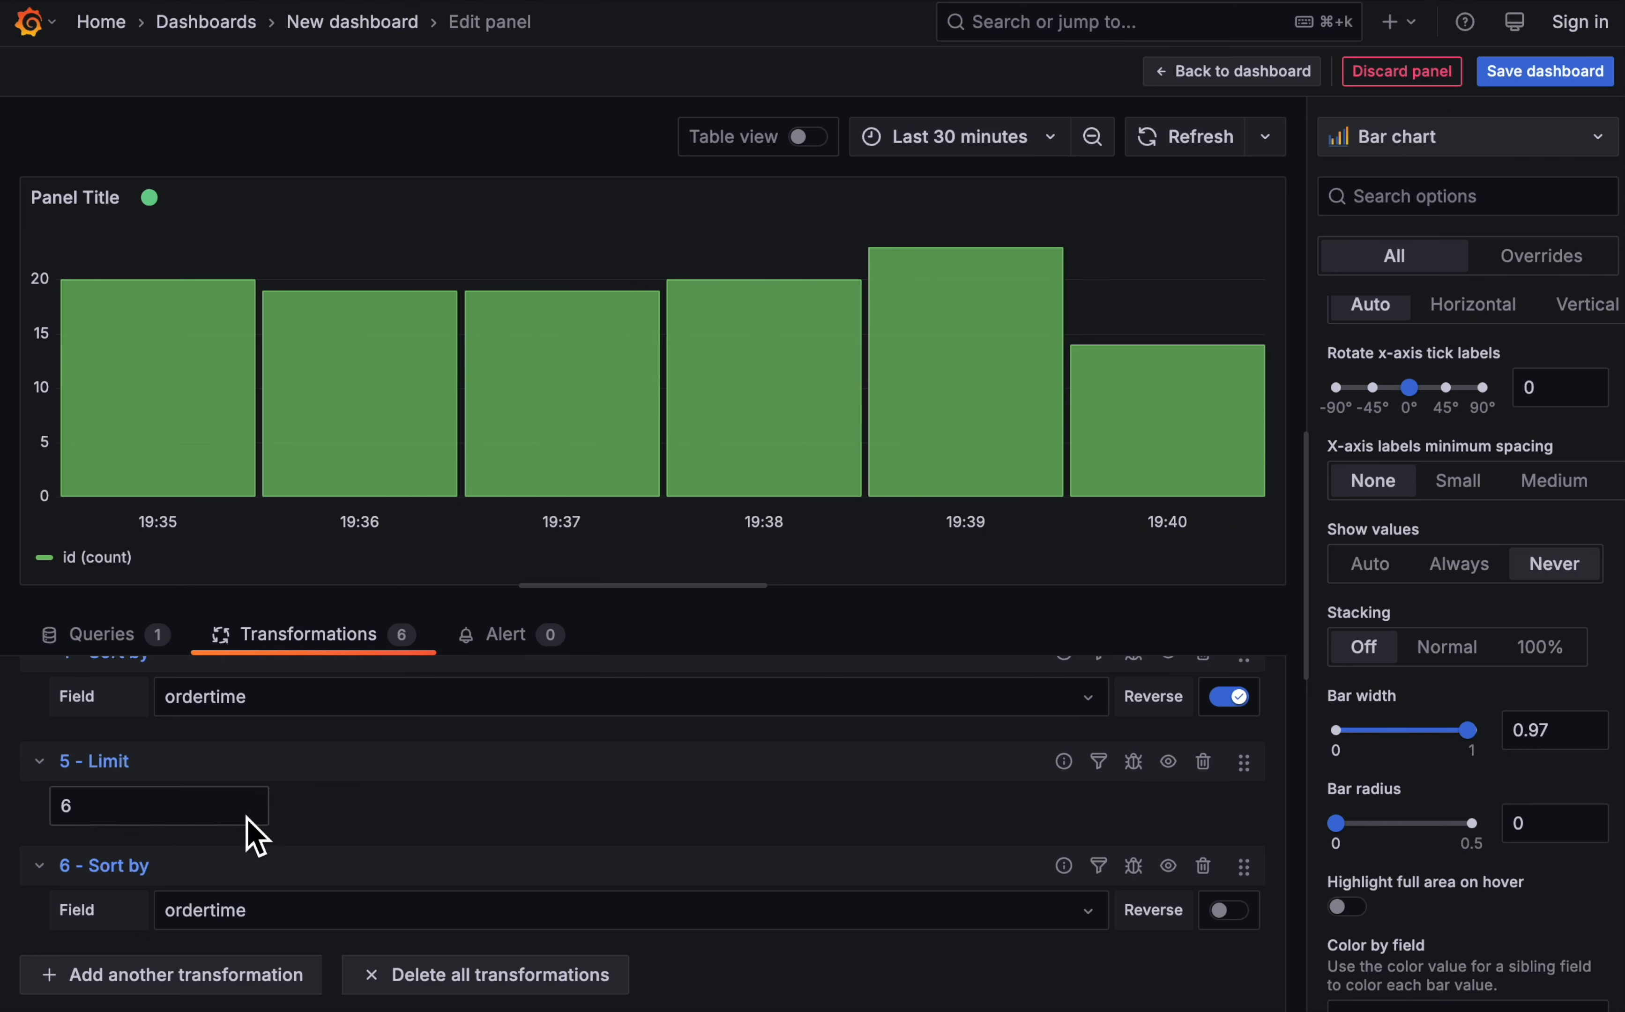
{"action": "left_click", "coordinate": [184, 817]}
{"action": "key", "text": "BackSpace"}
{"action": "type", "text": "8"}
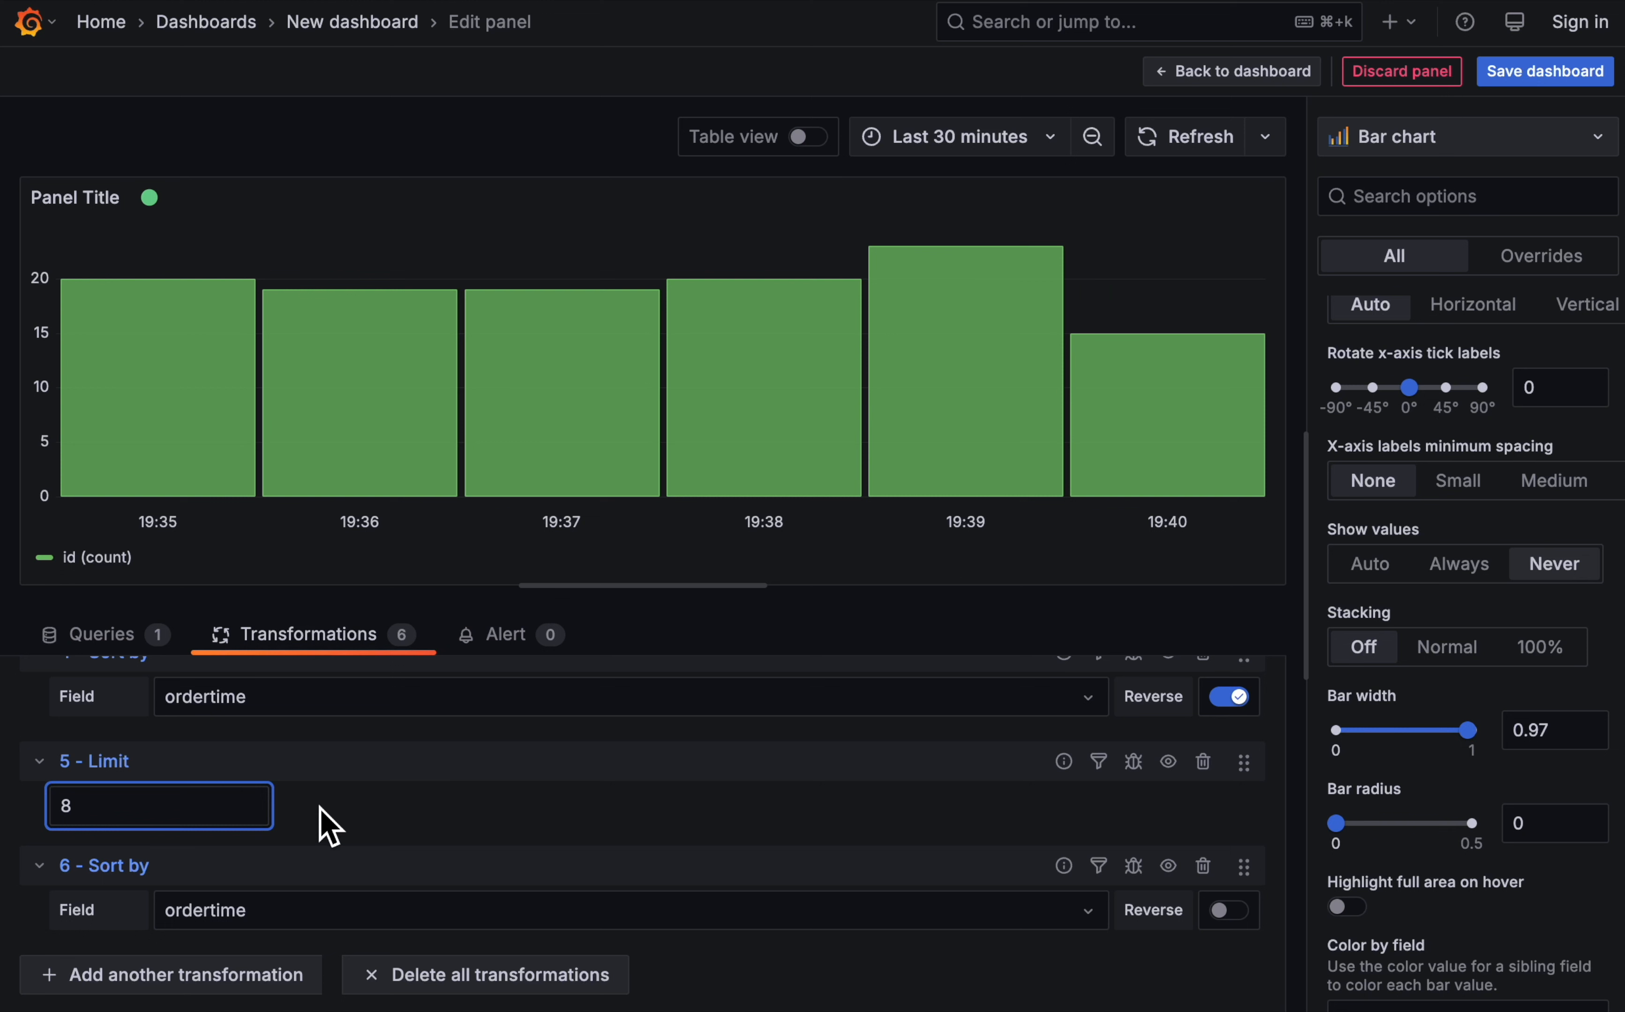
{"action": "left_click", "coordinate": [331, 827]}
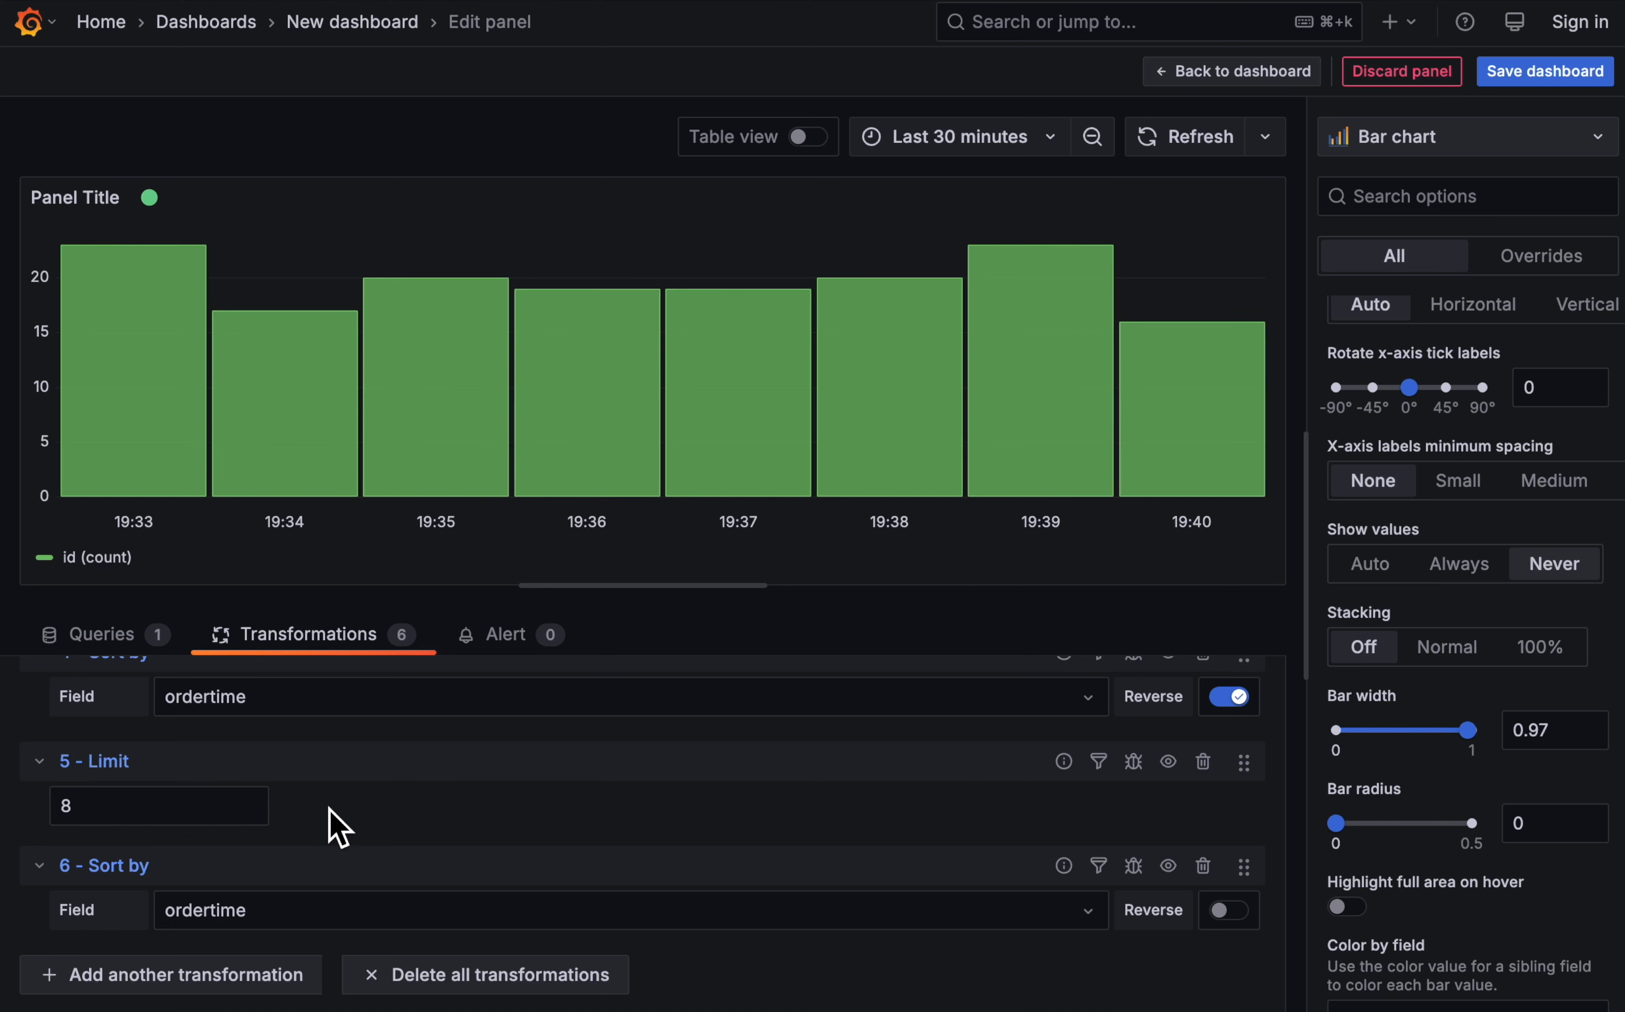
- Set the bar chart panel's title to "Number of orders per minute"
{"action": "scroll", "coordinate": [1479, 469], "scroll_direction": "up", "scroll_amount": 10}
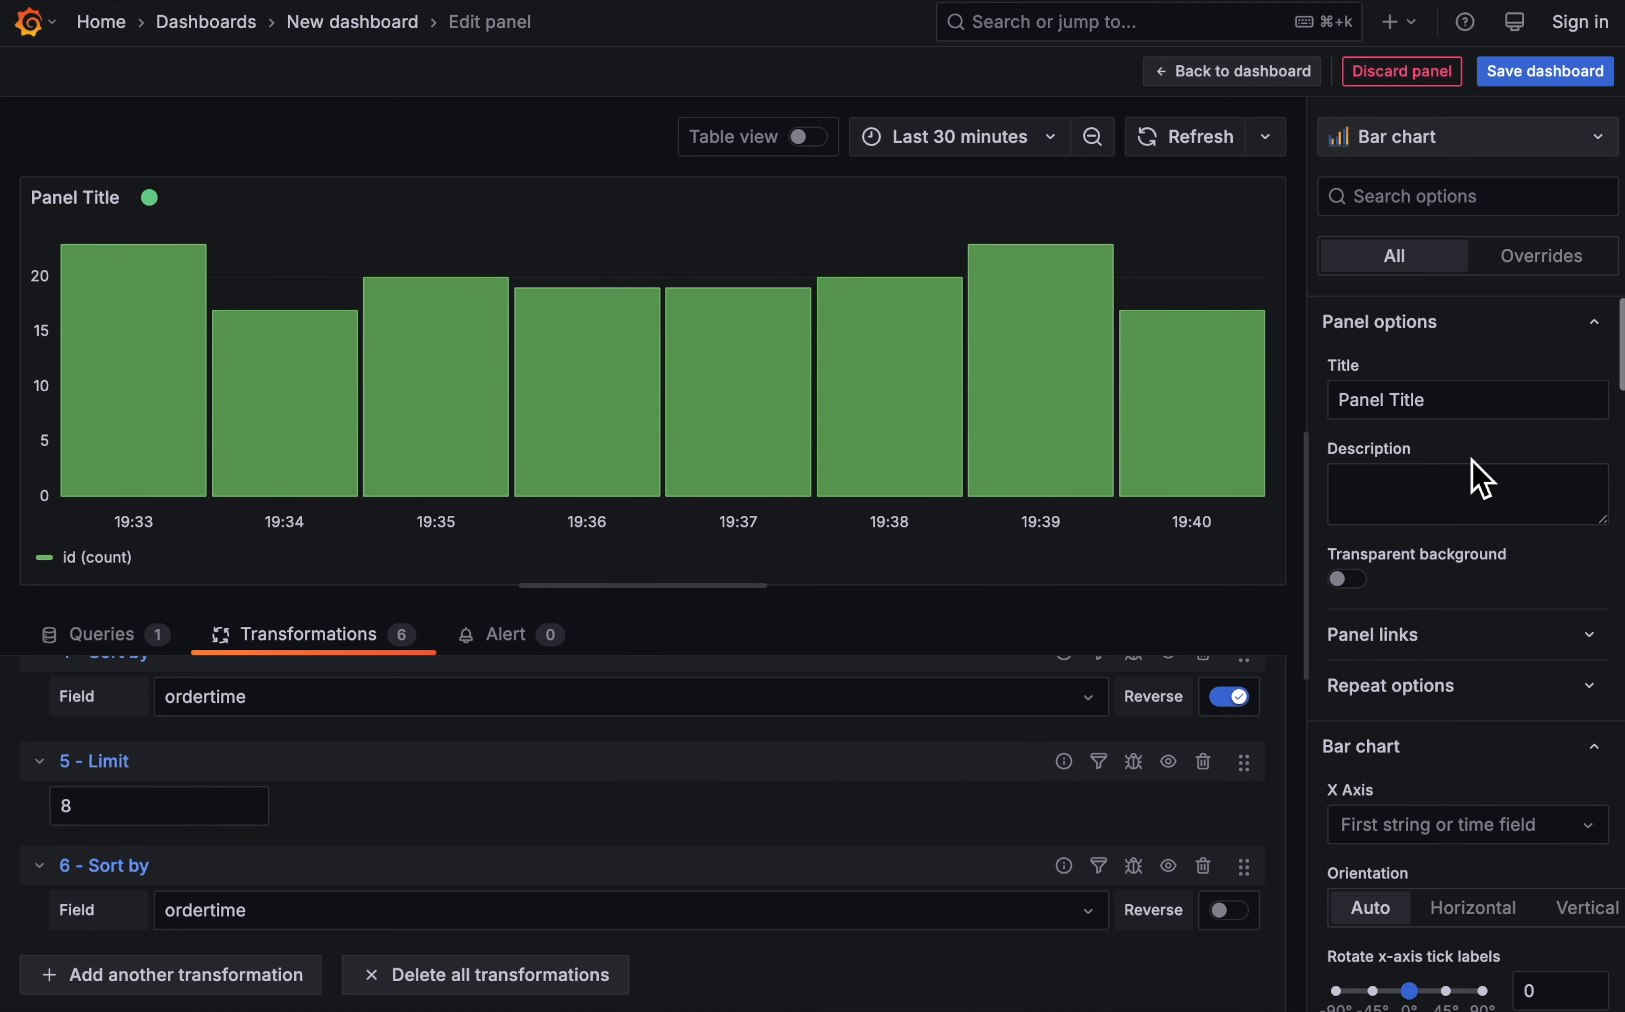
{"action": "triple_click", "coordinate": [1458, 398]}
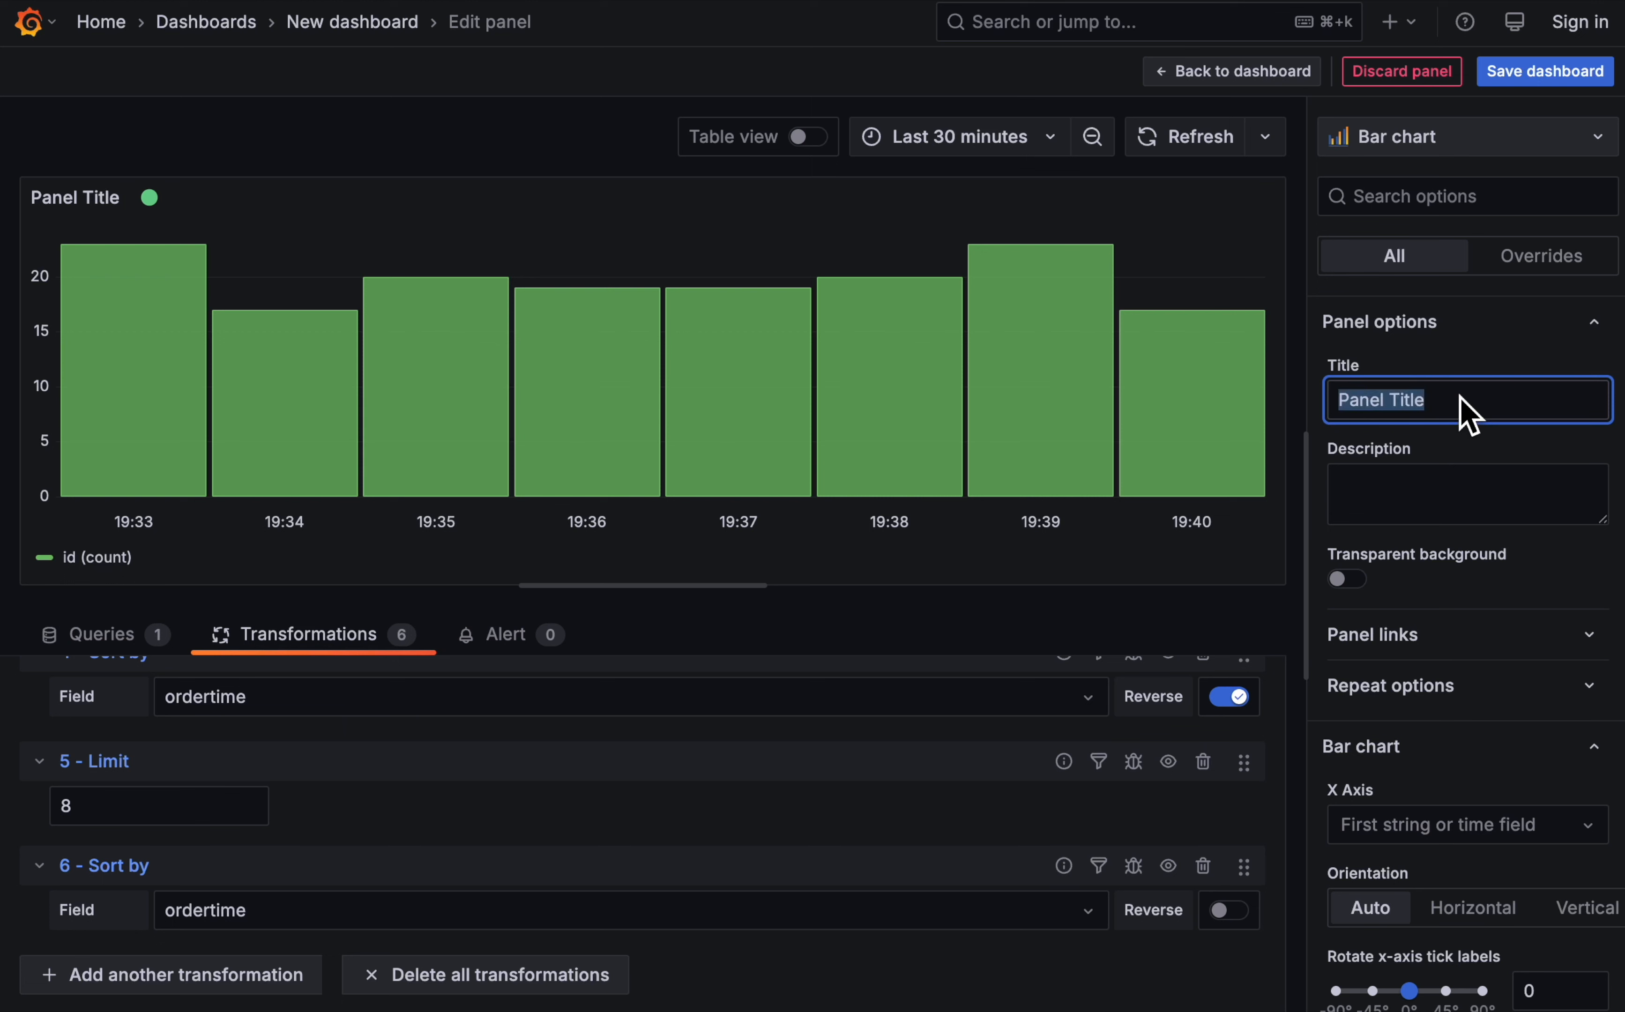
{"action": "type", "text": "Number of ord"}
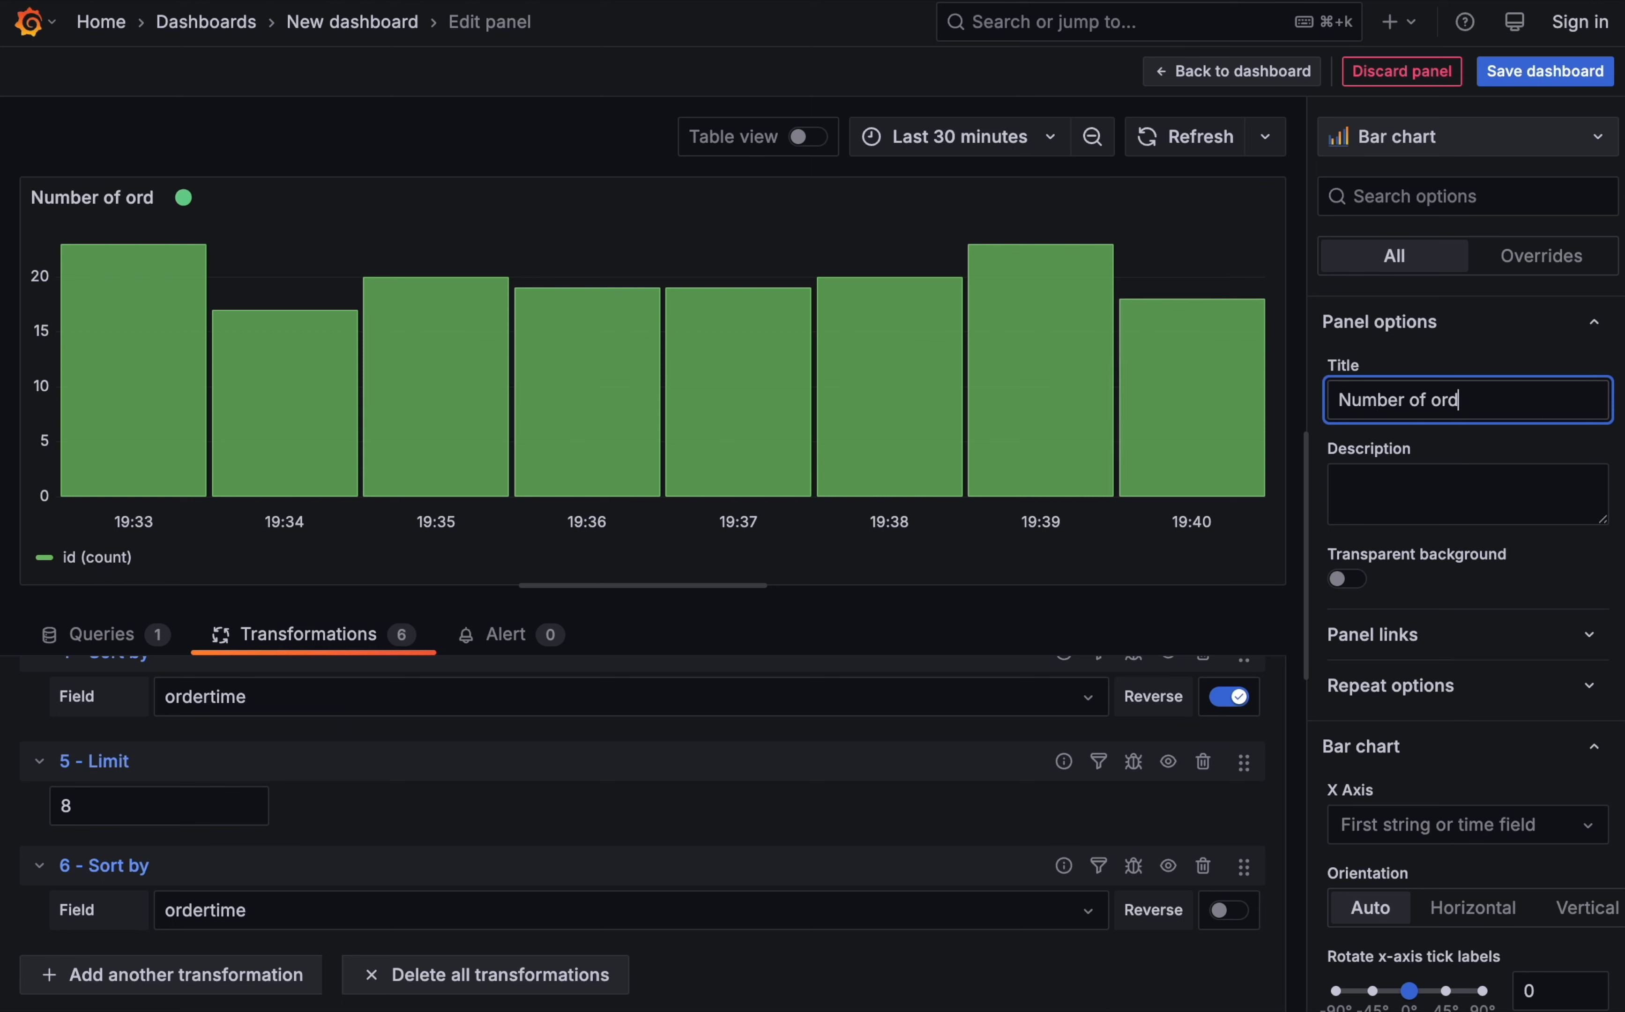
{"action": "type", "text": "ers per minute"}
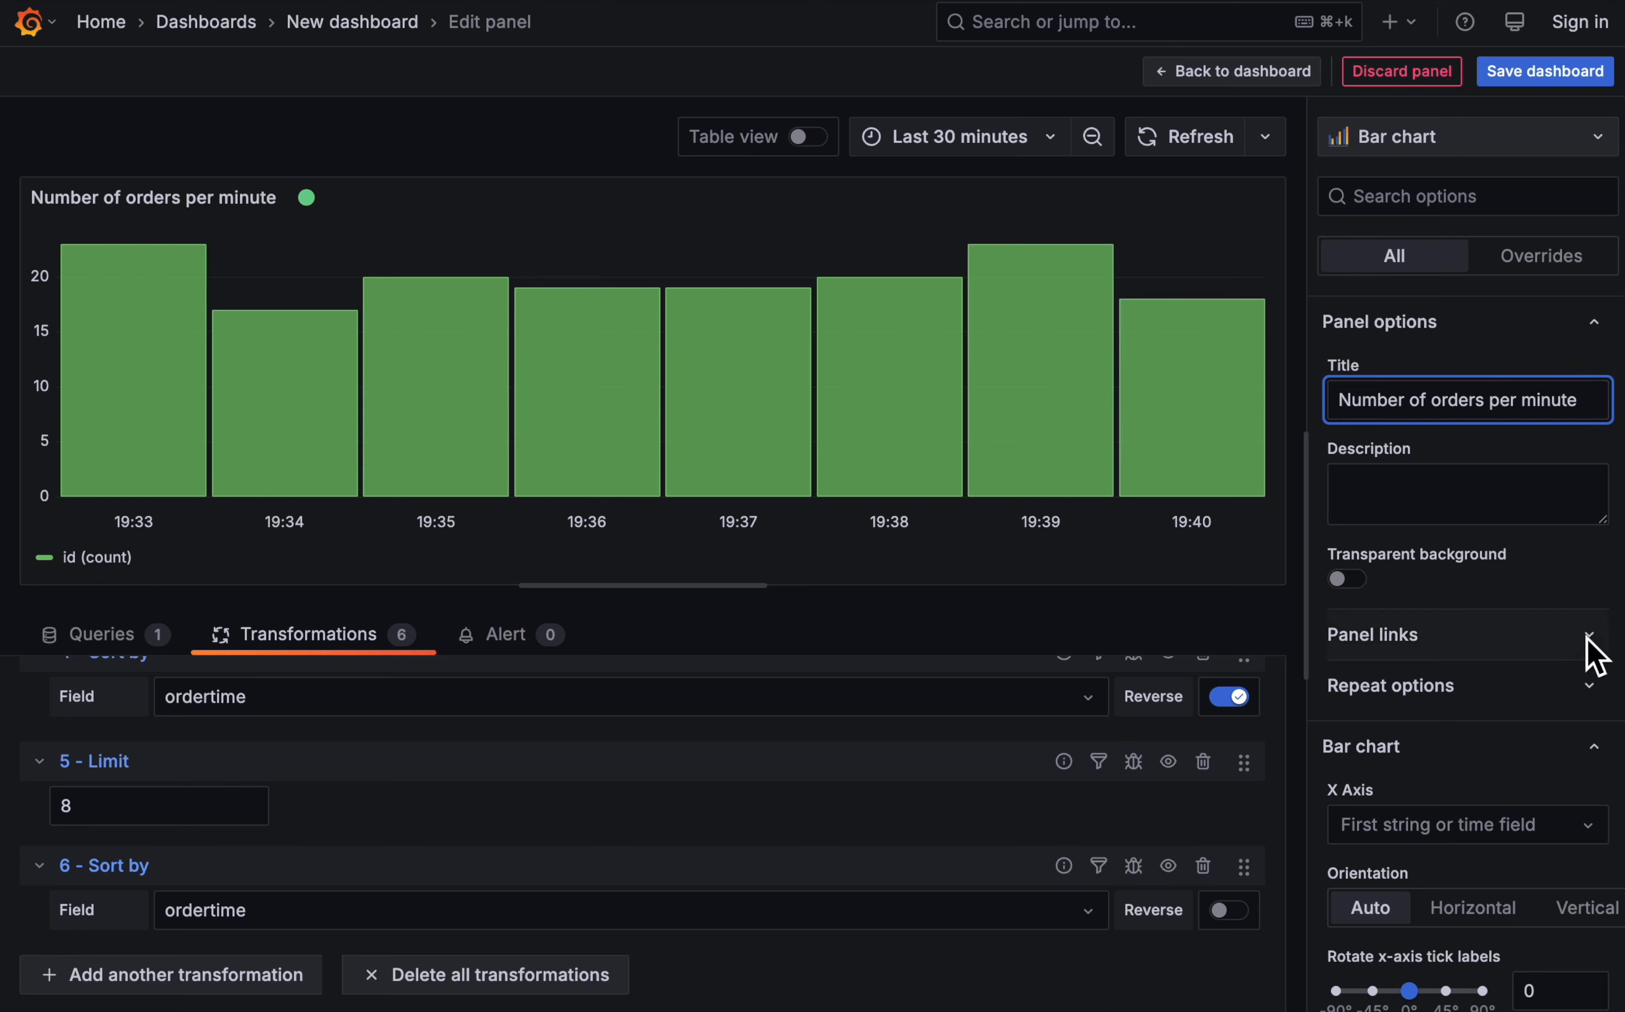
- Turn off the legend's visibility for the orders-per-minute bar chart
{"action": "scroll", "coordinate": [1425, 670], "scroll_direction": "down", "scroll_amount": 9}
{"action": "scroll", "coordinate": [1420, 659], "scroll_direction": "down", "scroll_amount": 15}
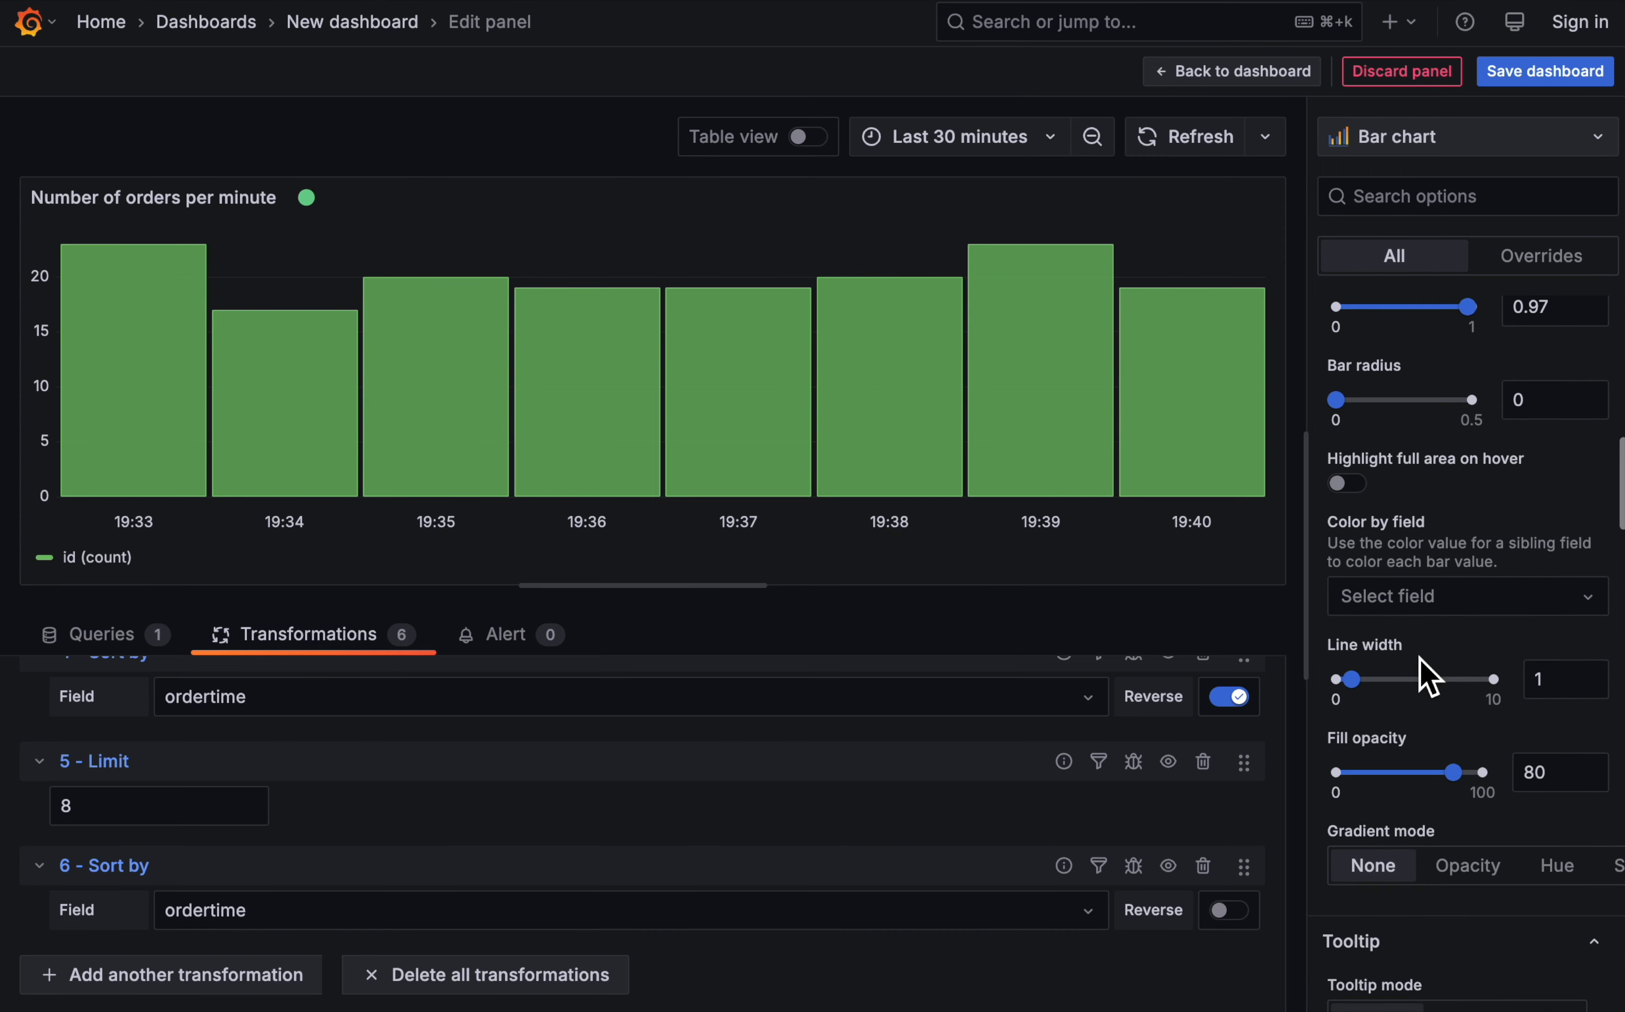
{"action": "left_click", "coordinate": [1352, 619]}
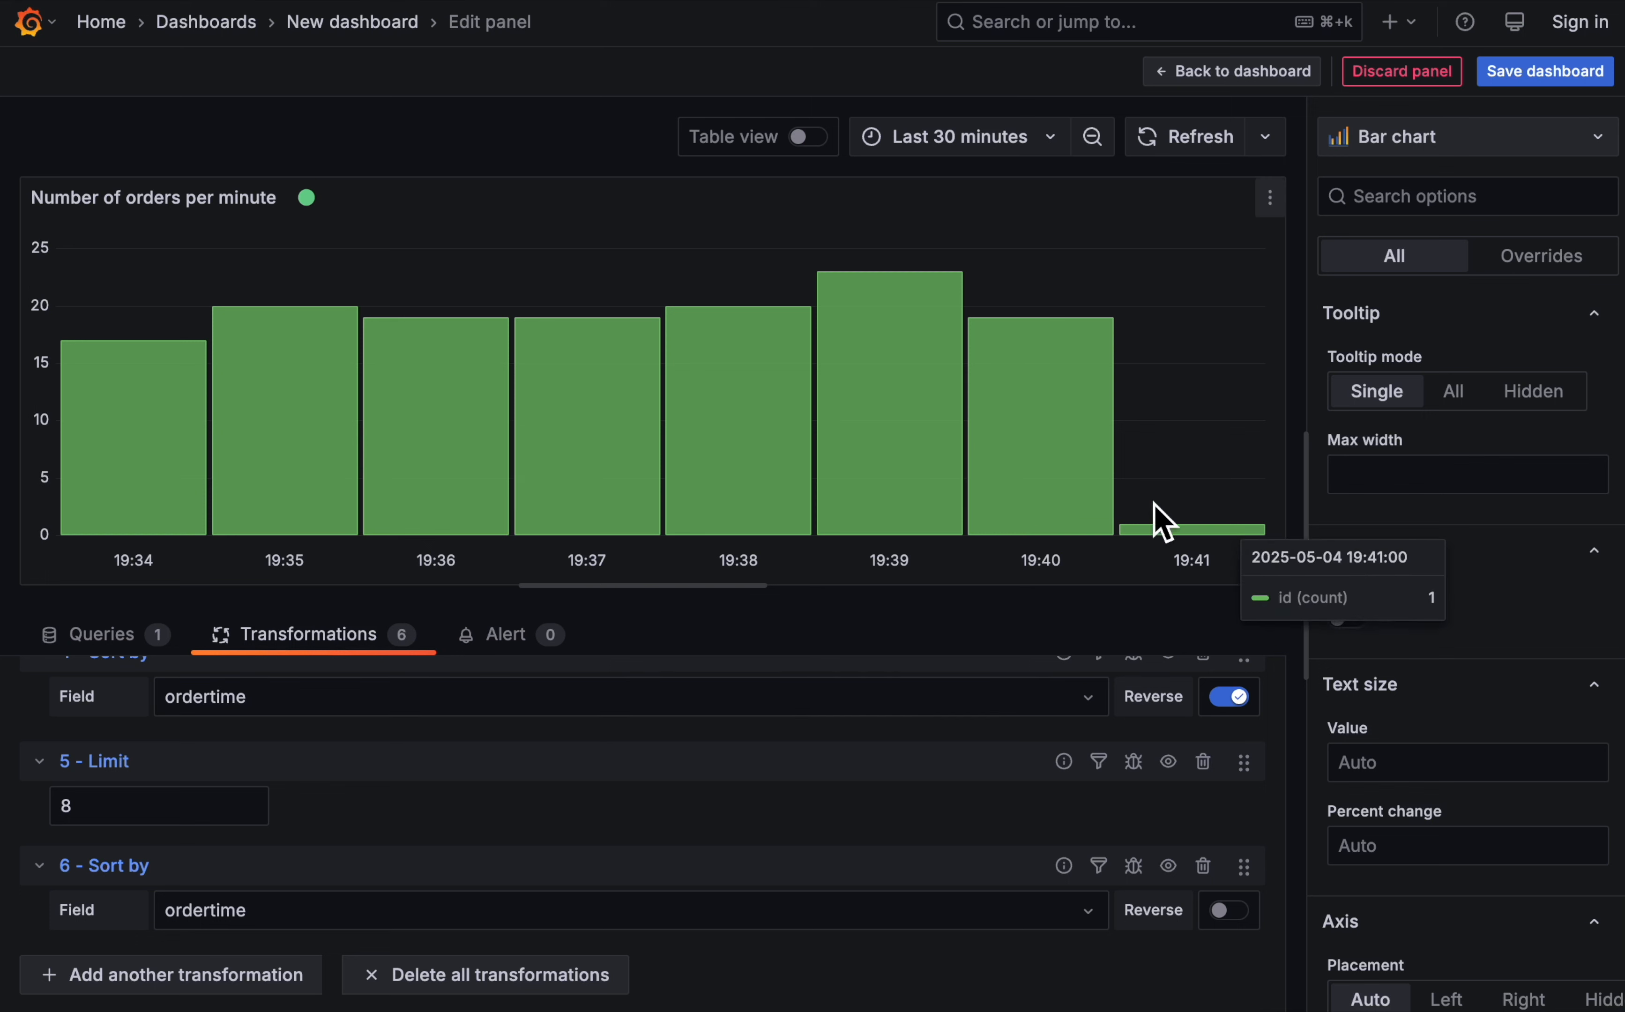
{"action": "mouse_move", "coordinate": [1156, 542]}
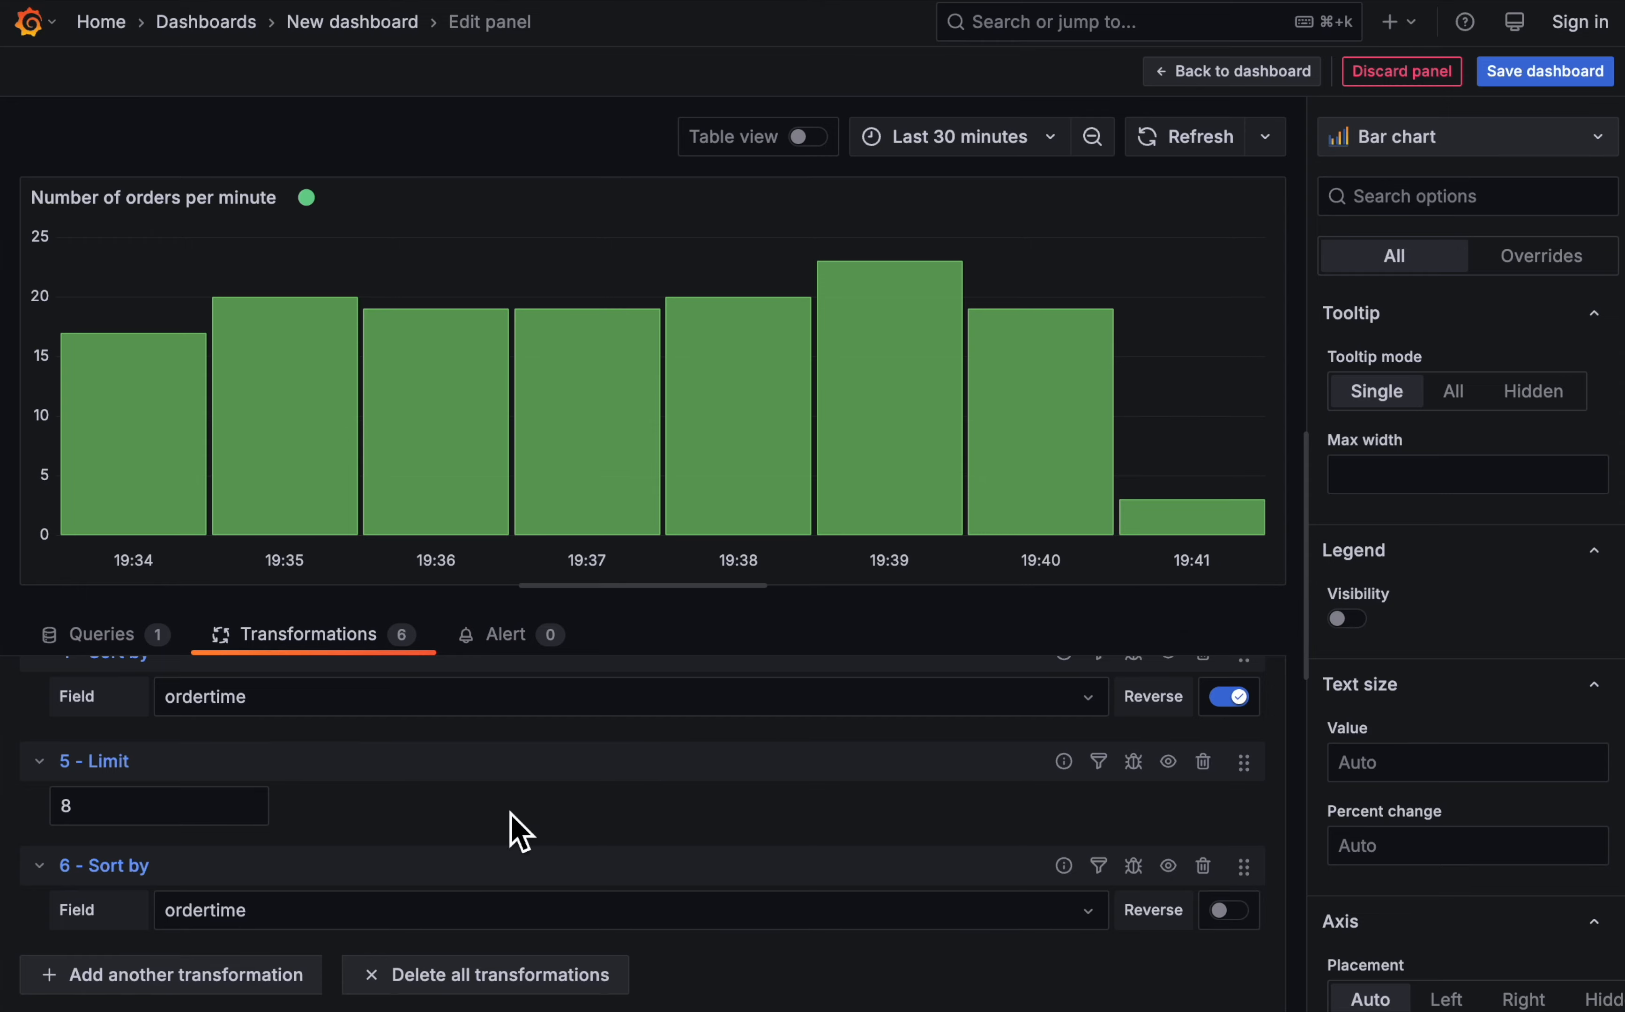
- Add an Organize fields by name transformation that renames id (count) to "Number of orders"
{"action": "left_click", "coordinate": [181, 967]}
{"action": "scroll", "coordinate": [1366, 689], "scroll_direction": "down", "scroll_amount": 15}
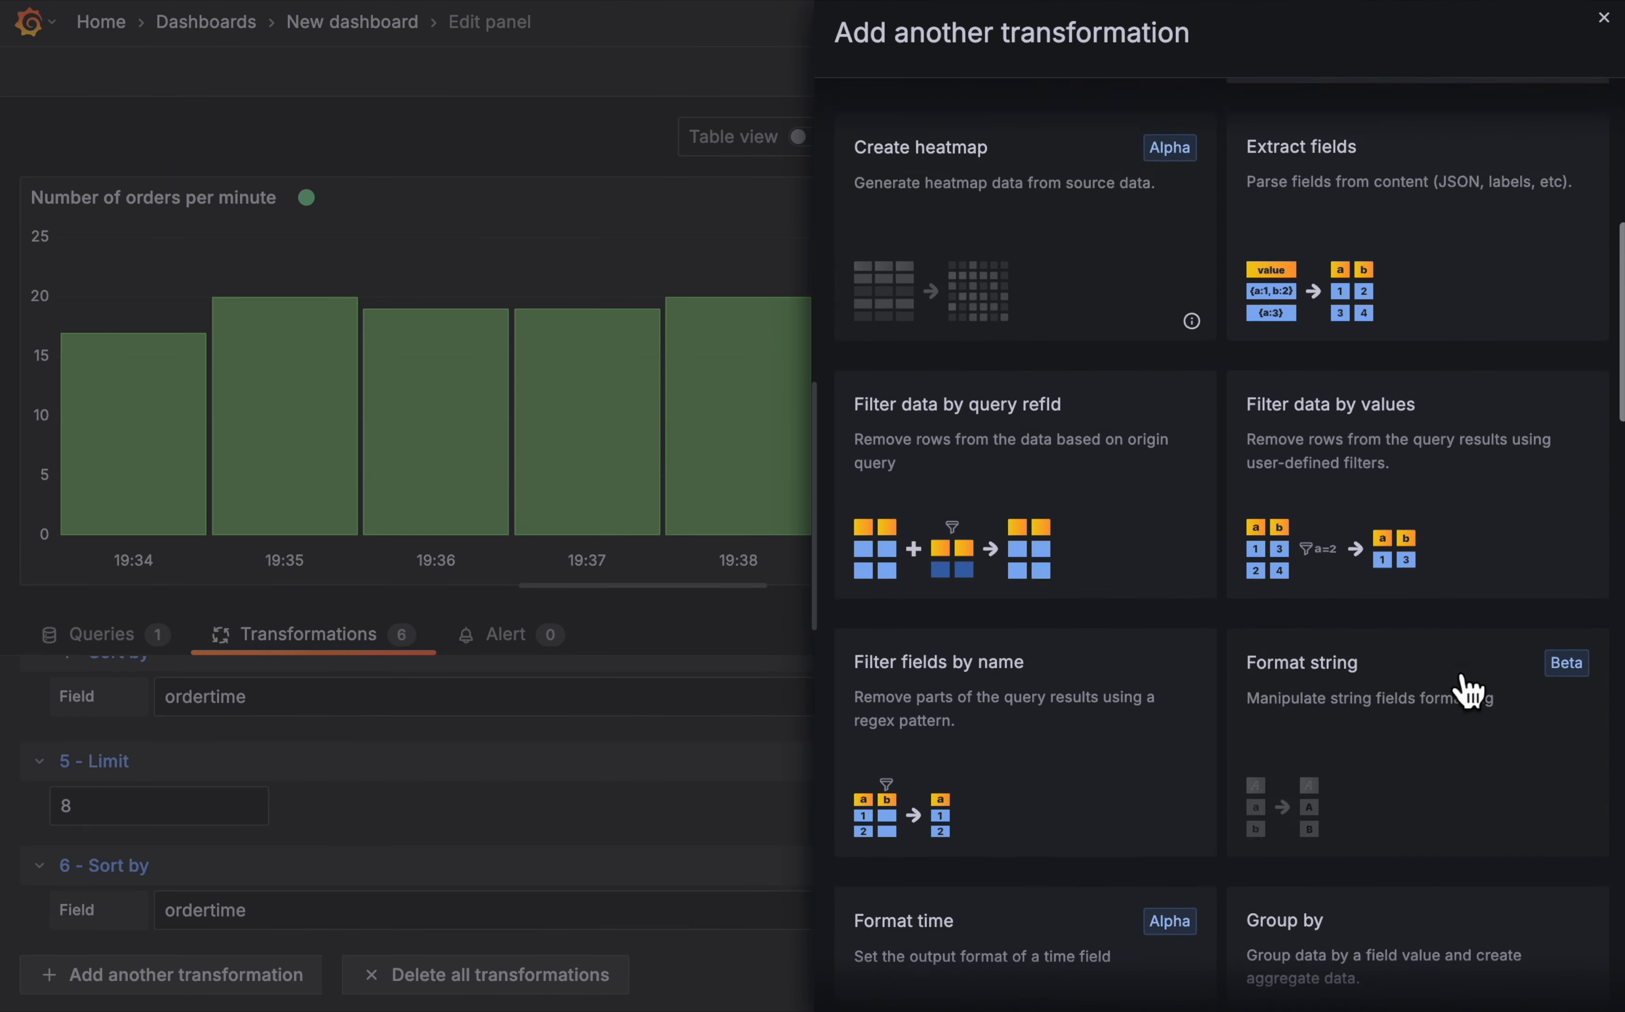
{"action": "scroll", "coordinate": [1465, 689], "scroll_direction": "down", "scroll_amount": 15}
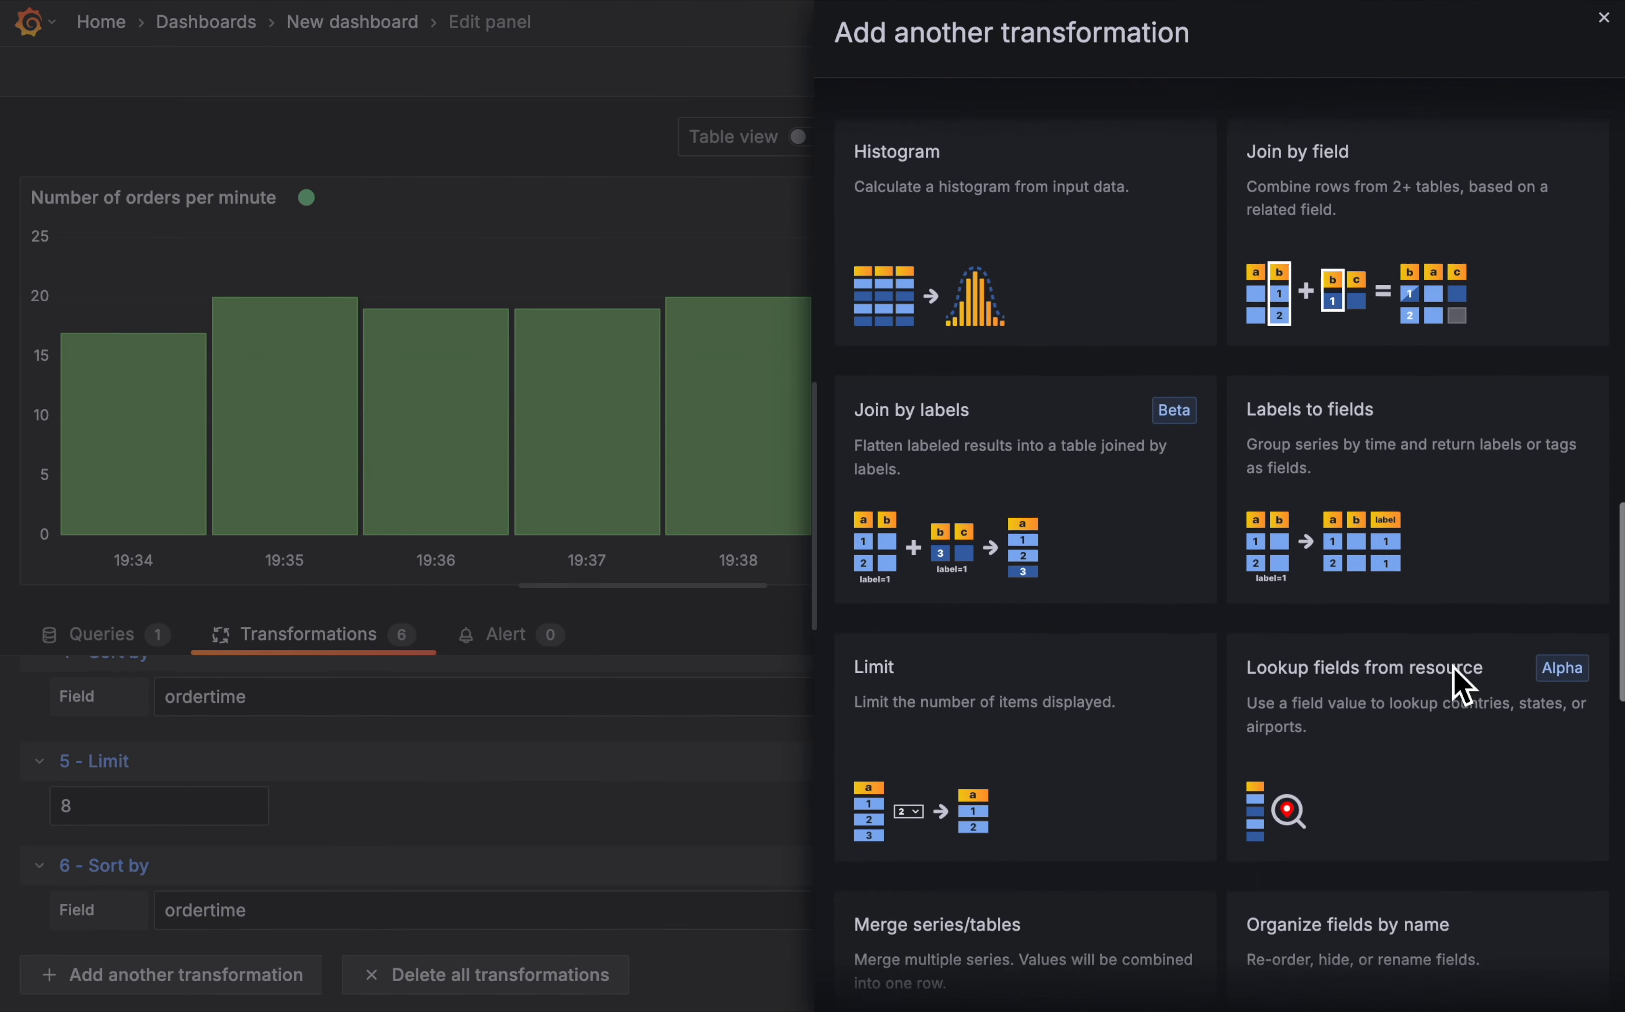
{"action": "left_click", "coordinate": [1436, 509]}
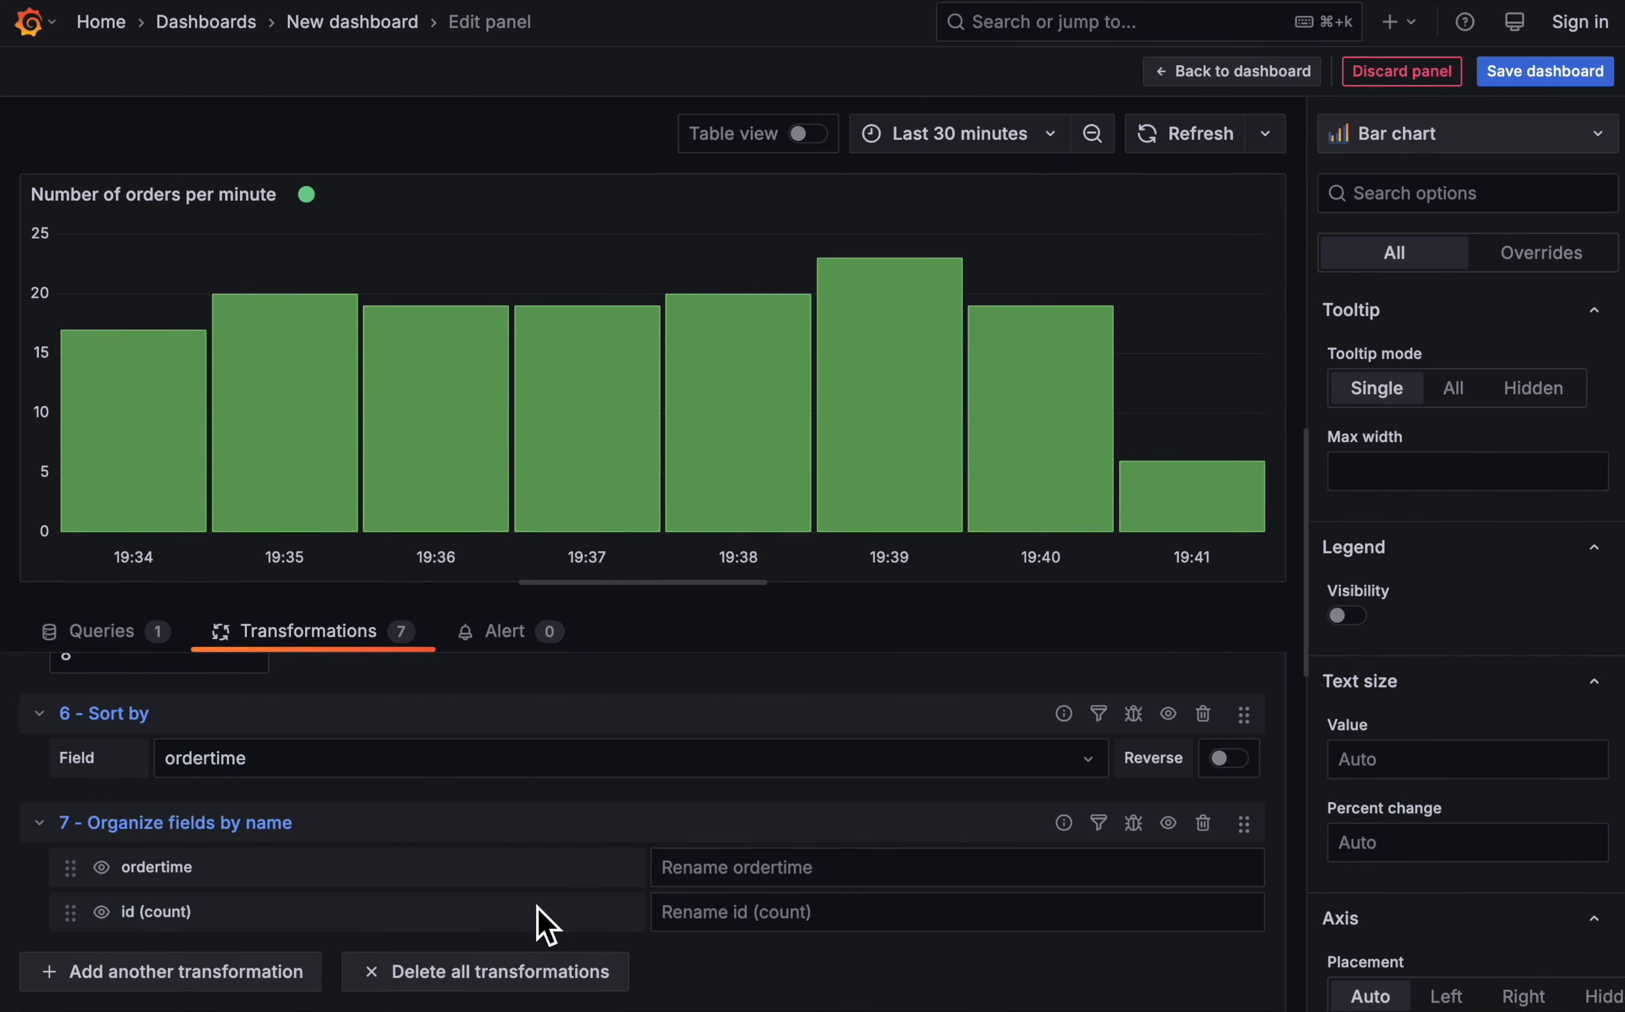
{"action": "left_click", "coordinate": [784, 927]}
{"action": "type", "text": "Nu"}
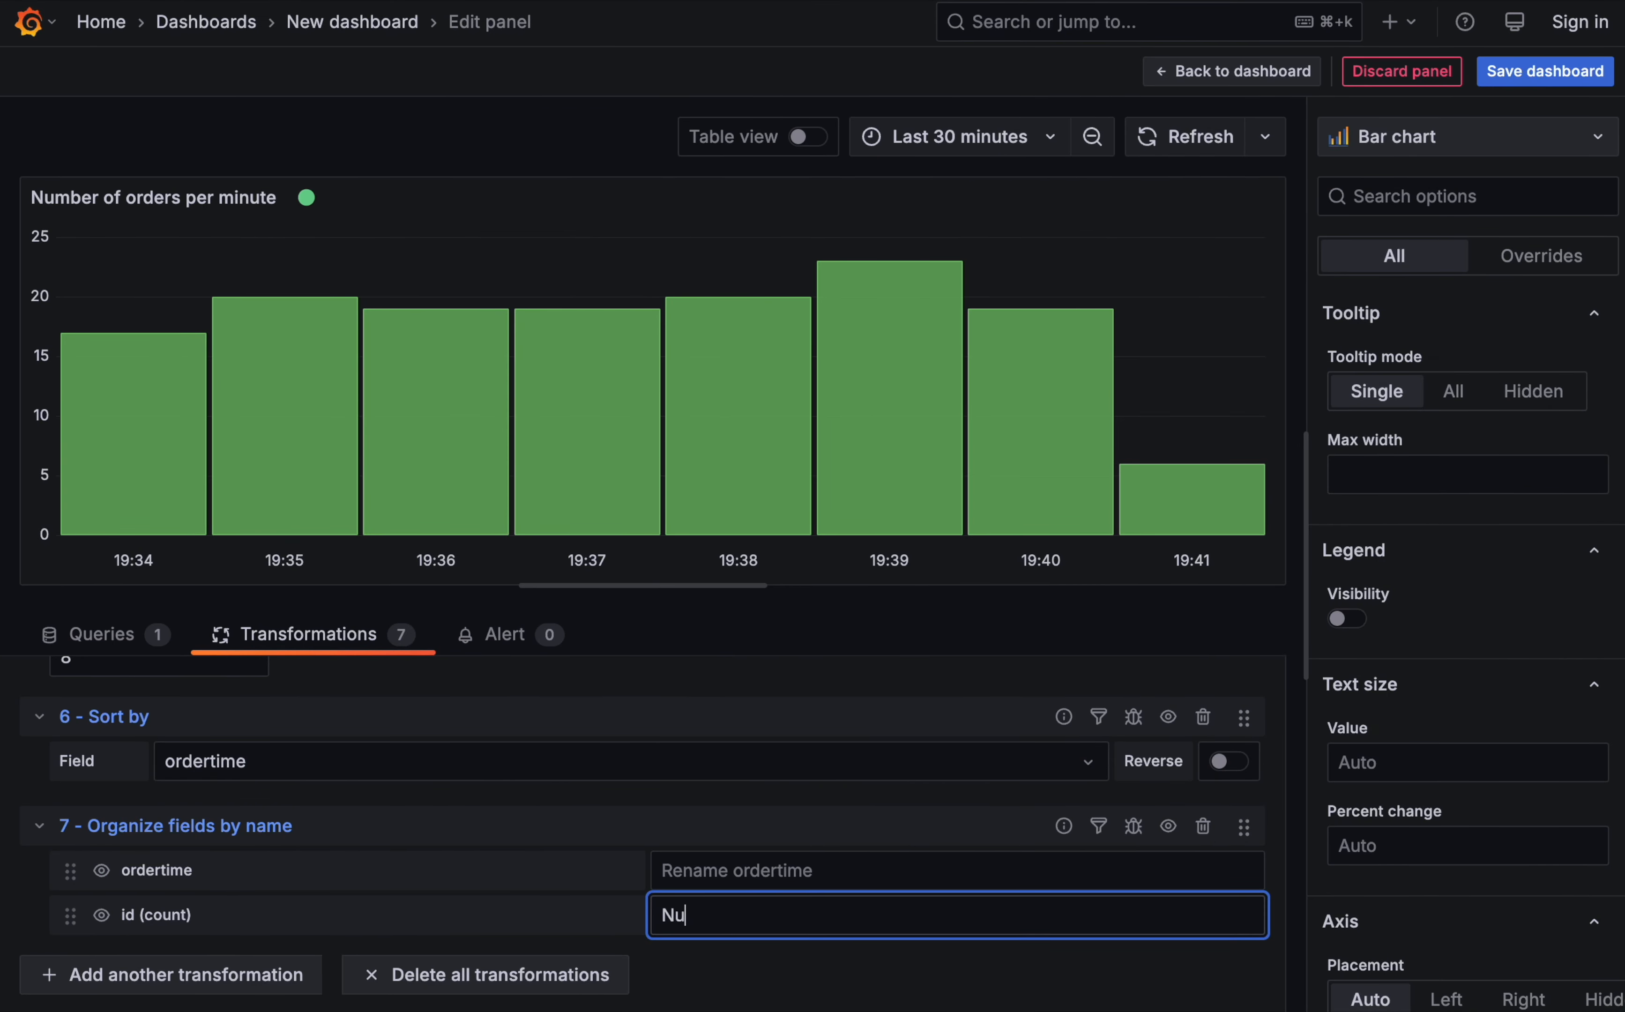
{"action": "type", "text": "mber of orders"}
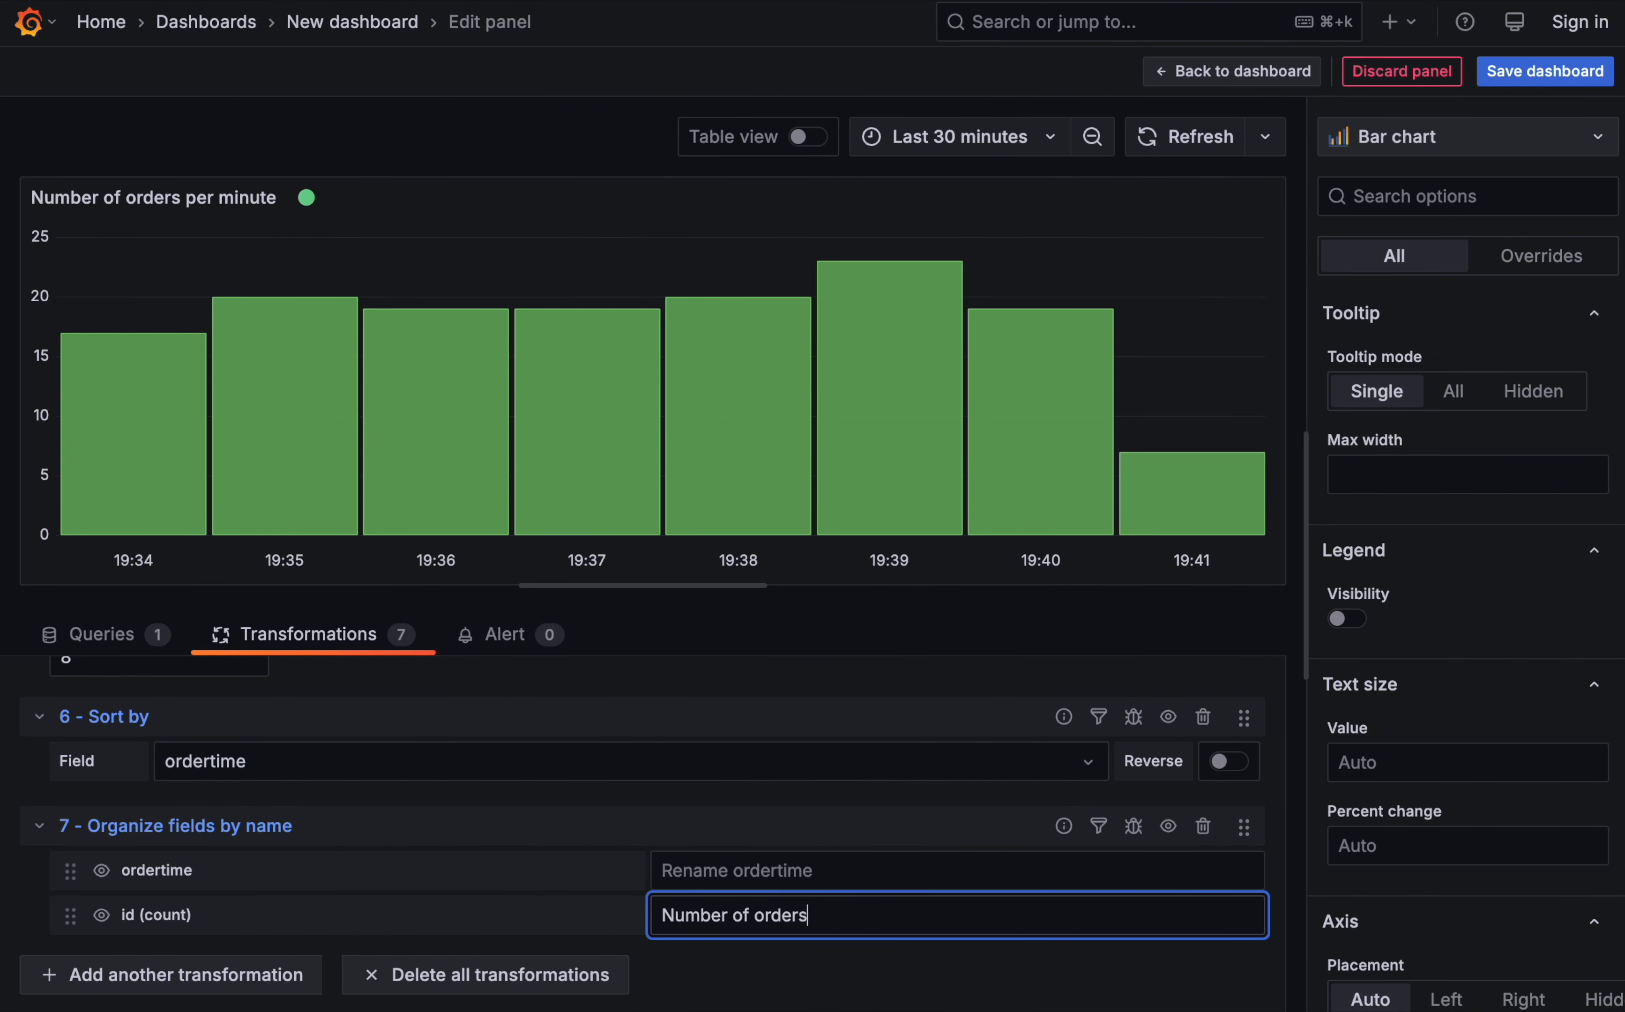
{"action": "left_click", "coordinate": [789, 980]}
{"action": "mouse_move", "coordinate": [1087, 358]}
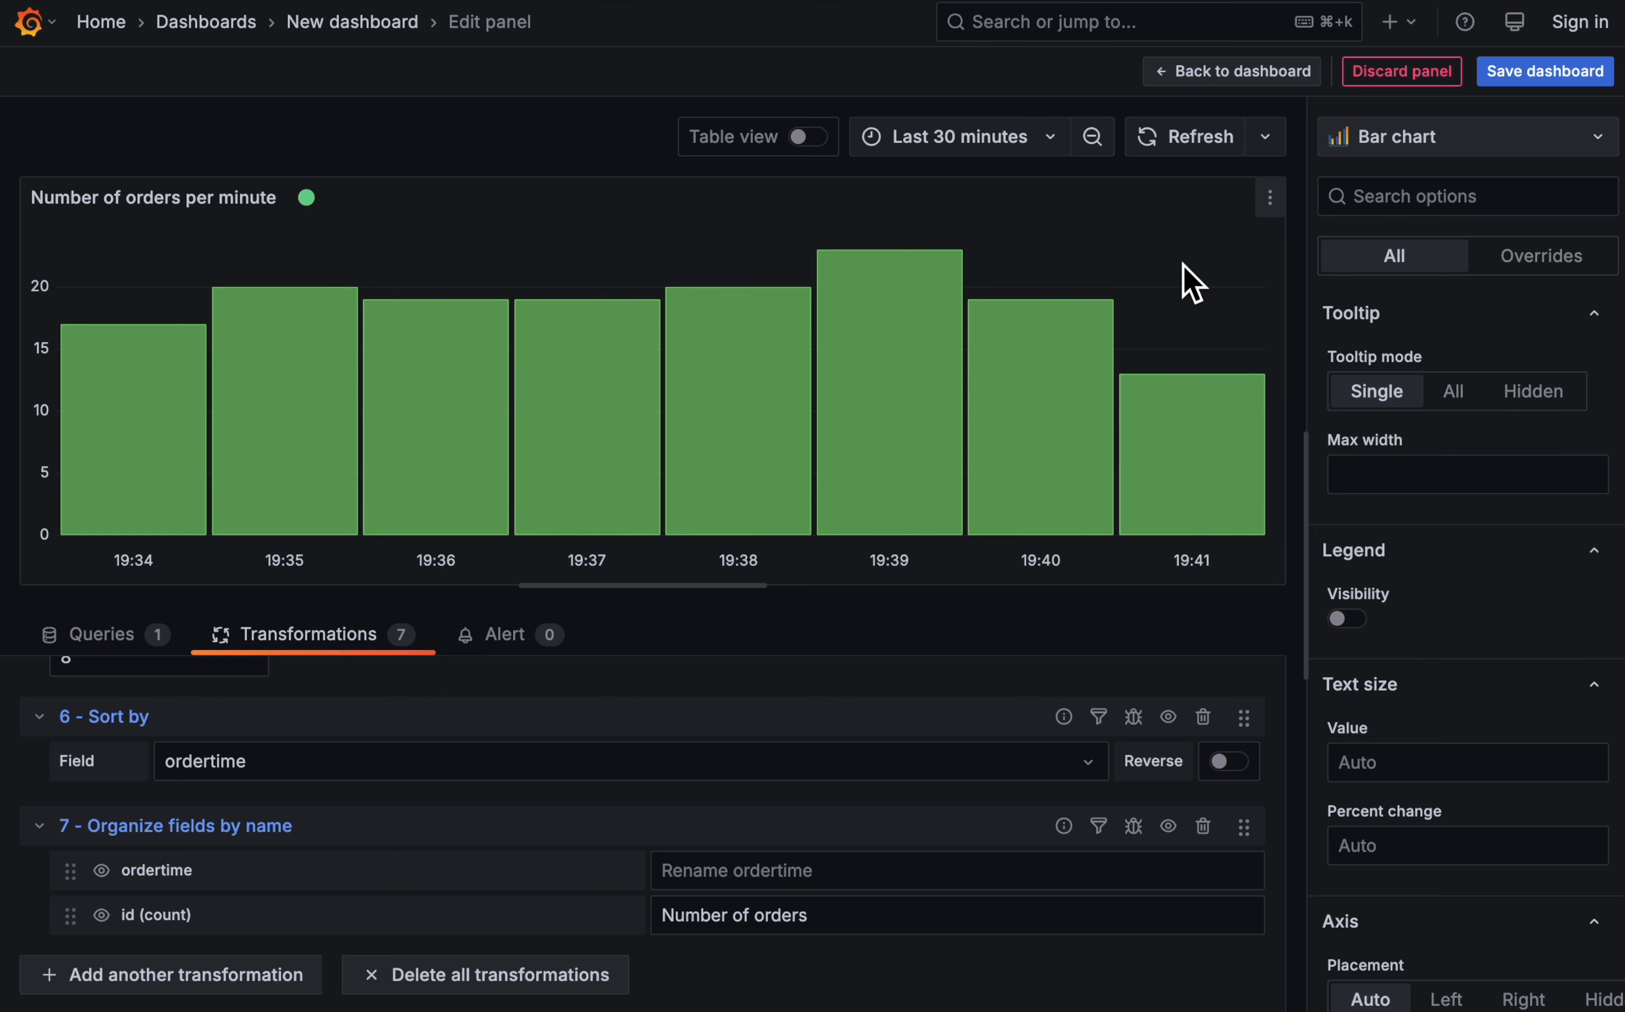
- Return to the dashboard and move the Number of orders per minute panel below the Orders (by price) panel
{"action": "left_click", "coordinate": [1295, 77]}
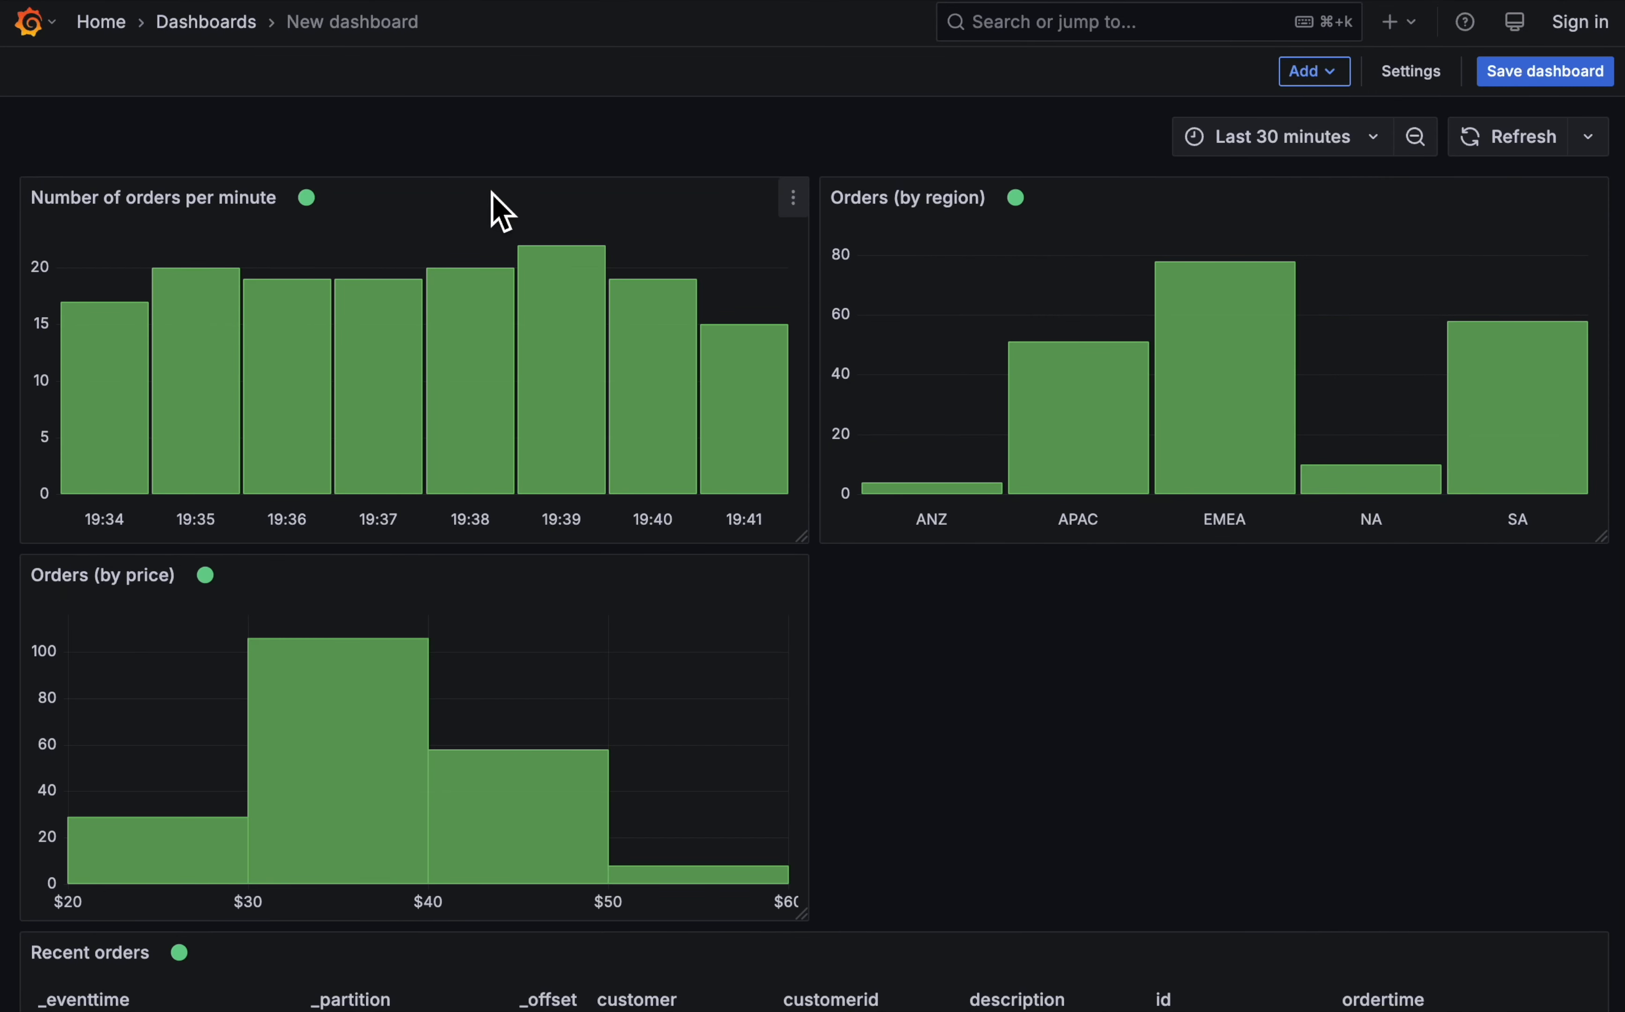
{"action": "left_click_drag", "start_coordinate": [502, 213], "coordinate": [509, 592]}
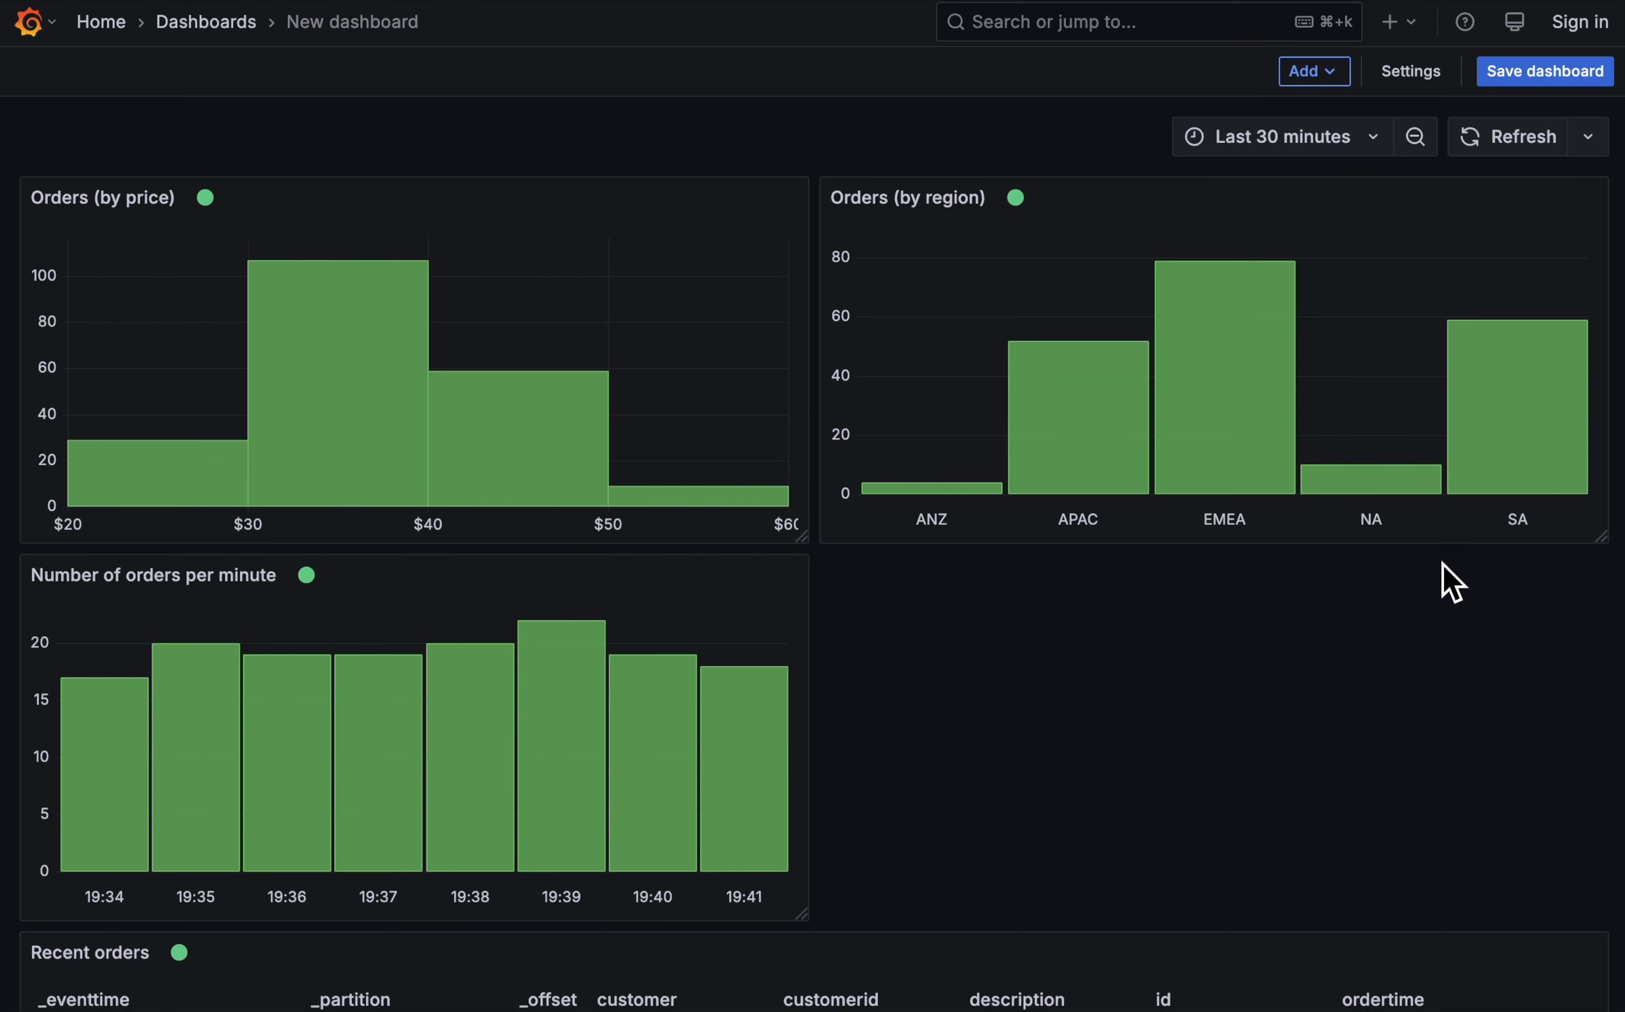
- Add a Table visualization that uses the Dashboard data source with Recent orders as its source panel
{"action": "left_click", "coordinate": [1328, 74]}
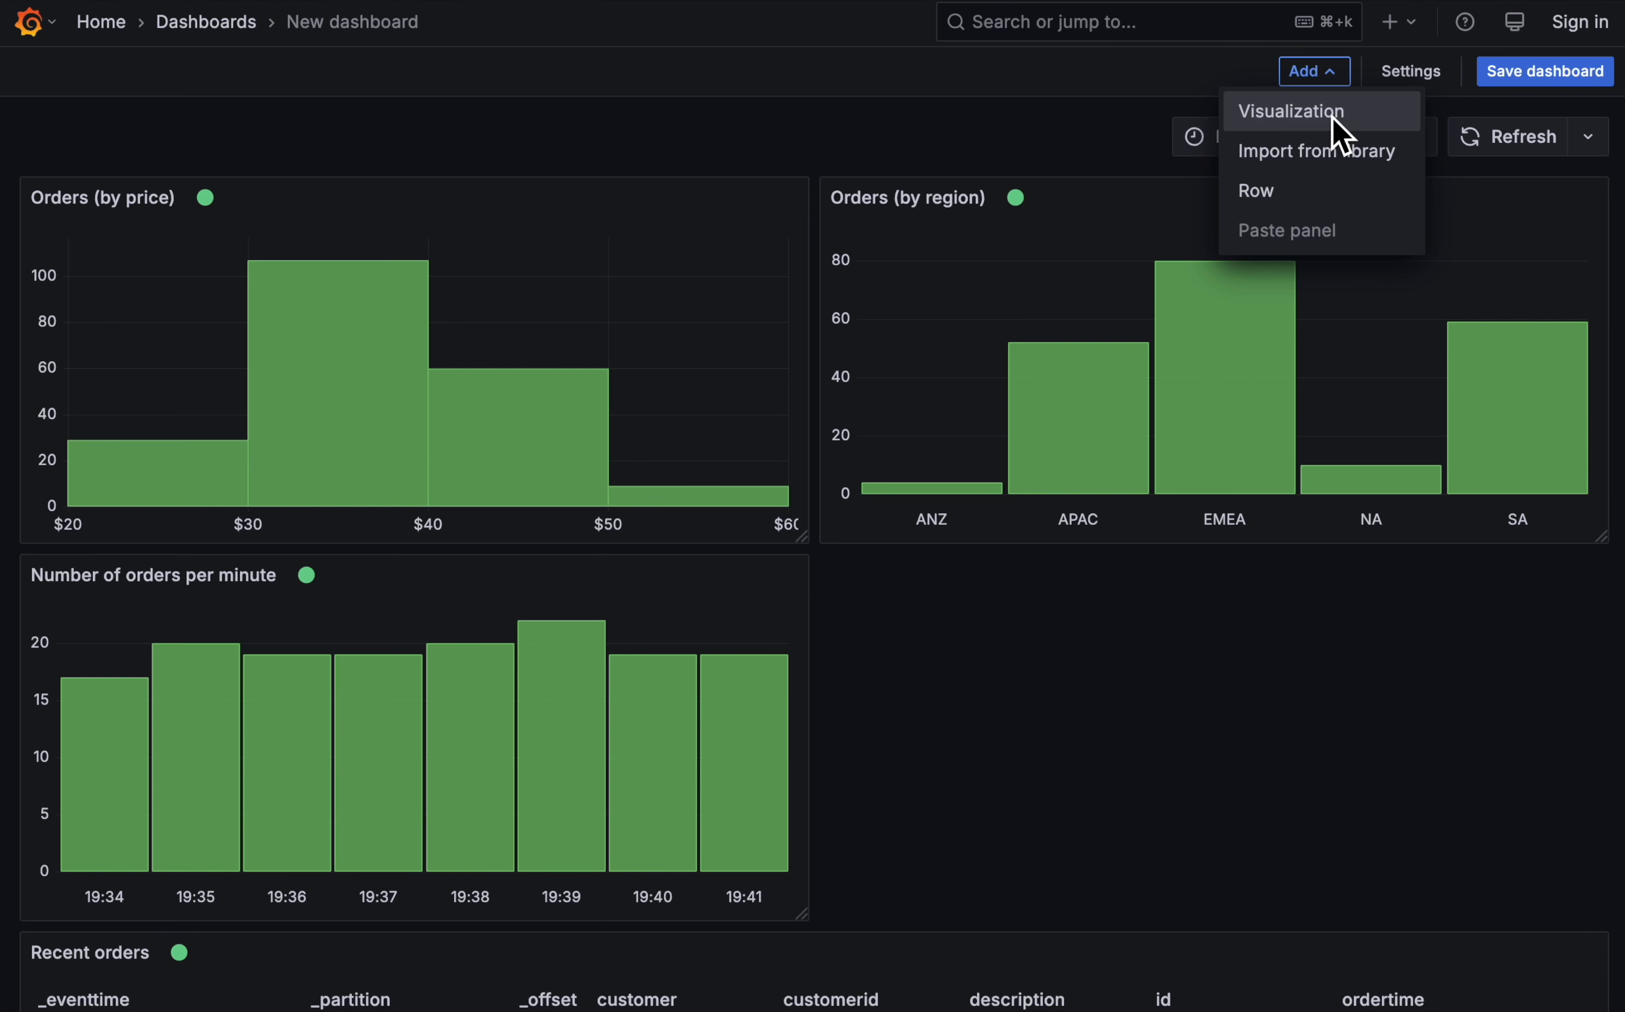
{"action": "left_click", "coordinate": [1331, 113]}
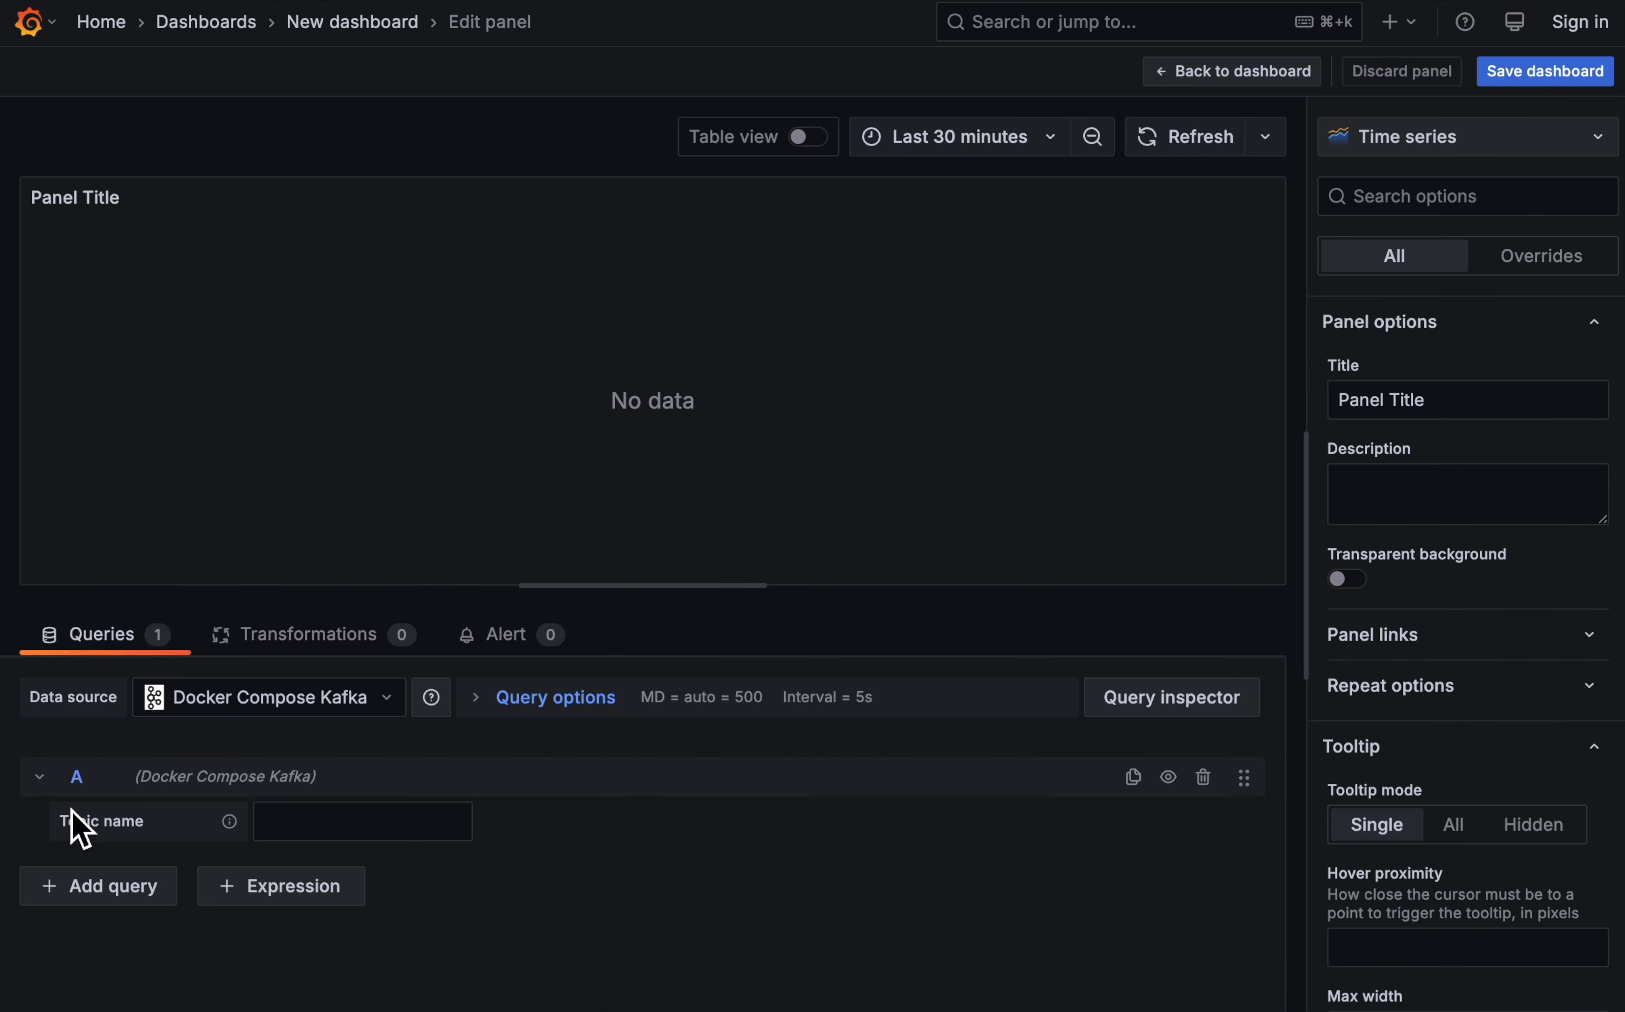
{"action": "left_click", "coordinate": [261, 702]}
{"action": "left_click", "coordinate": [335, 823]}
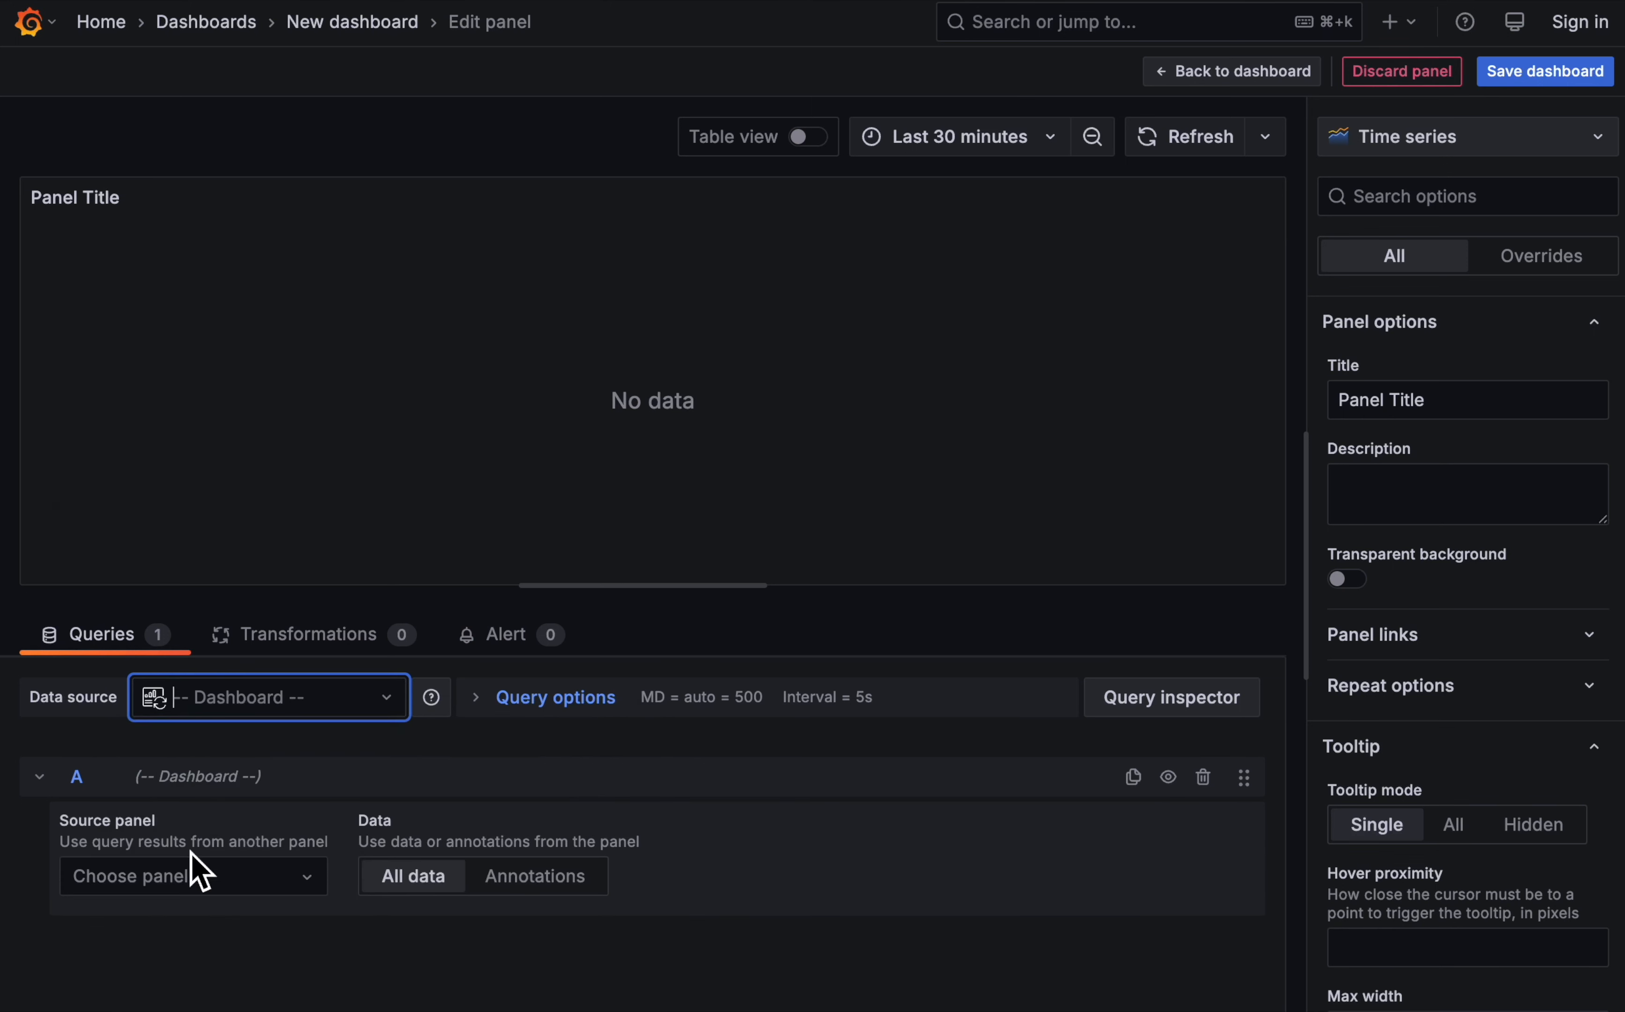
{"action": "left_click", "coordinate": [158, 882]}
{"action": "left_click", "coordinate": [207, 814]}
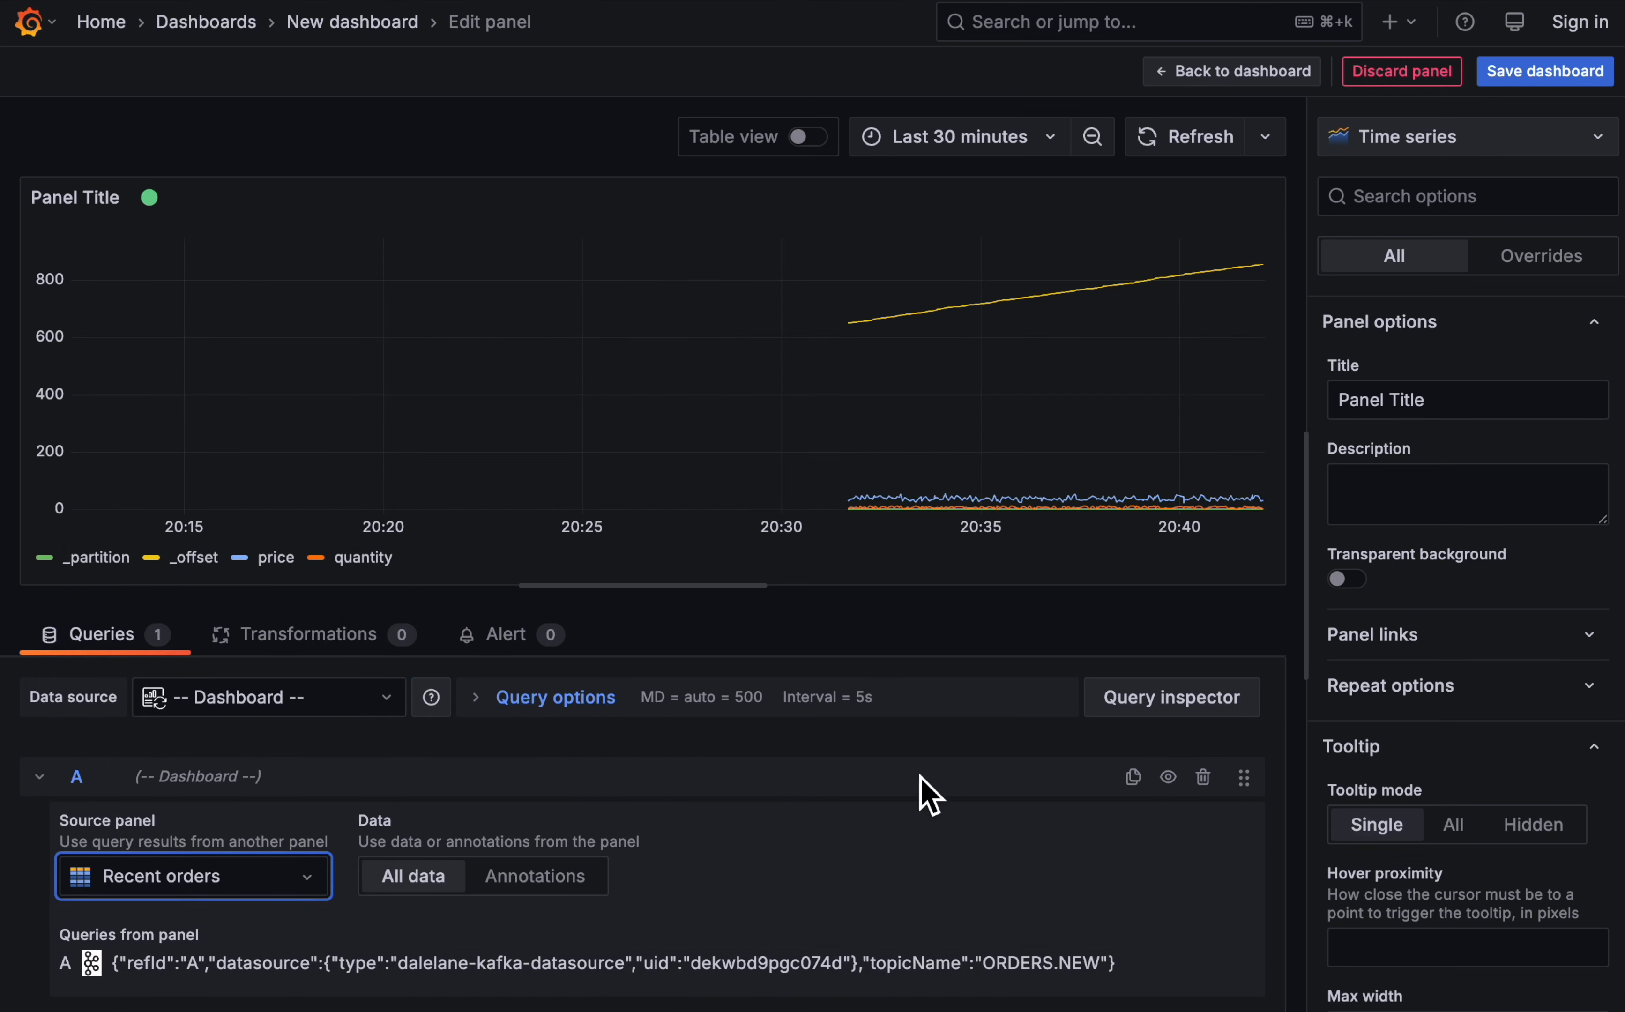
{"action": "left_click", "coordinate": [1461, 141]}
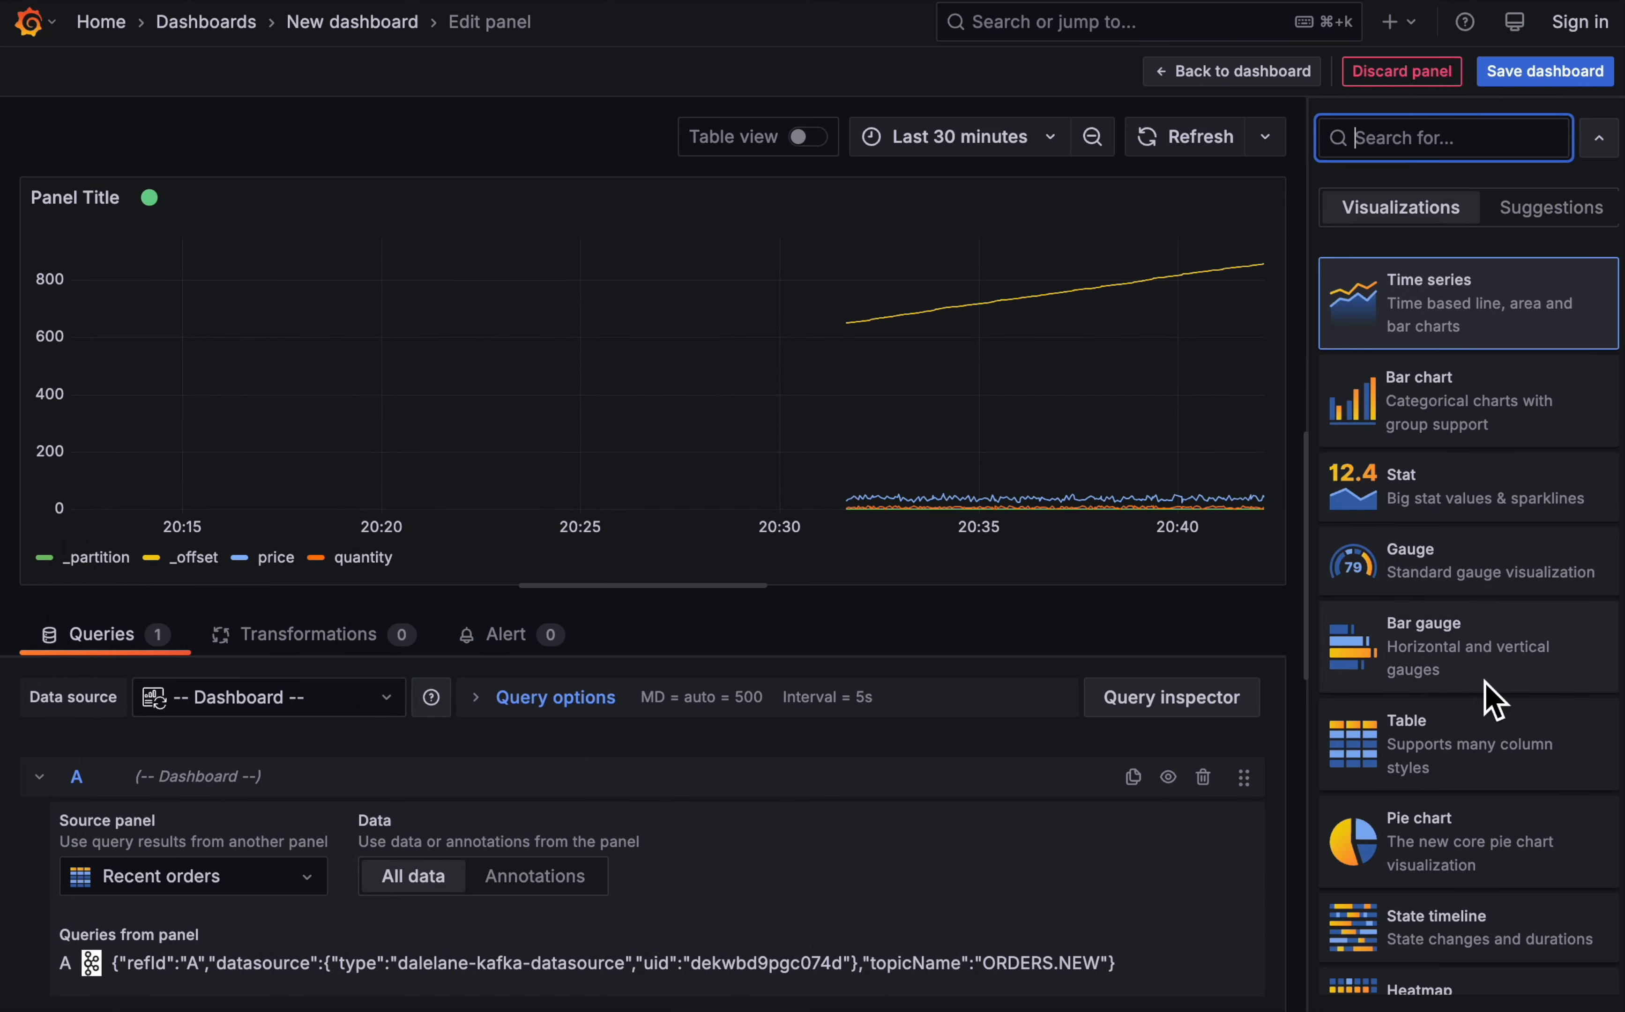
{"action": "left_click", "coordinate": [1439, 759]}
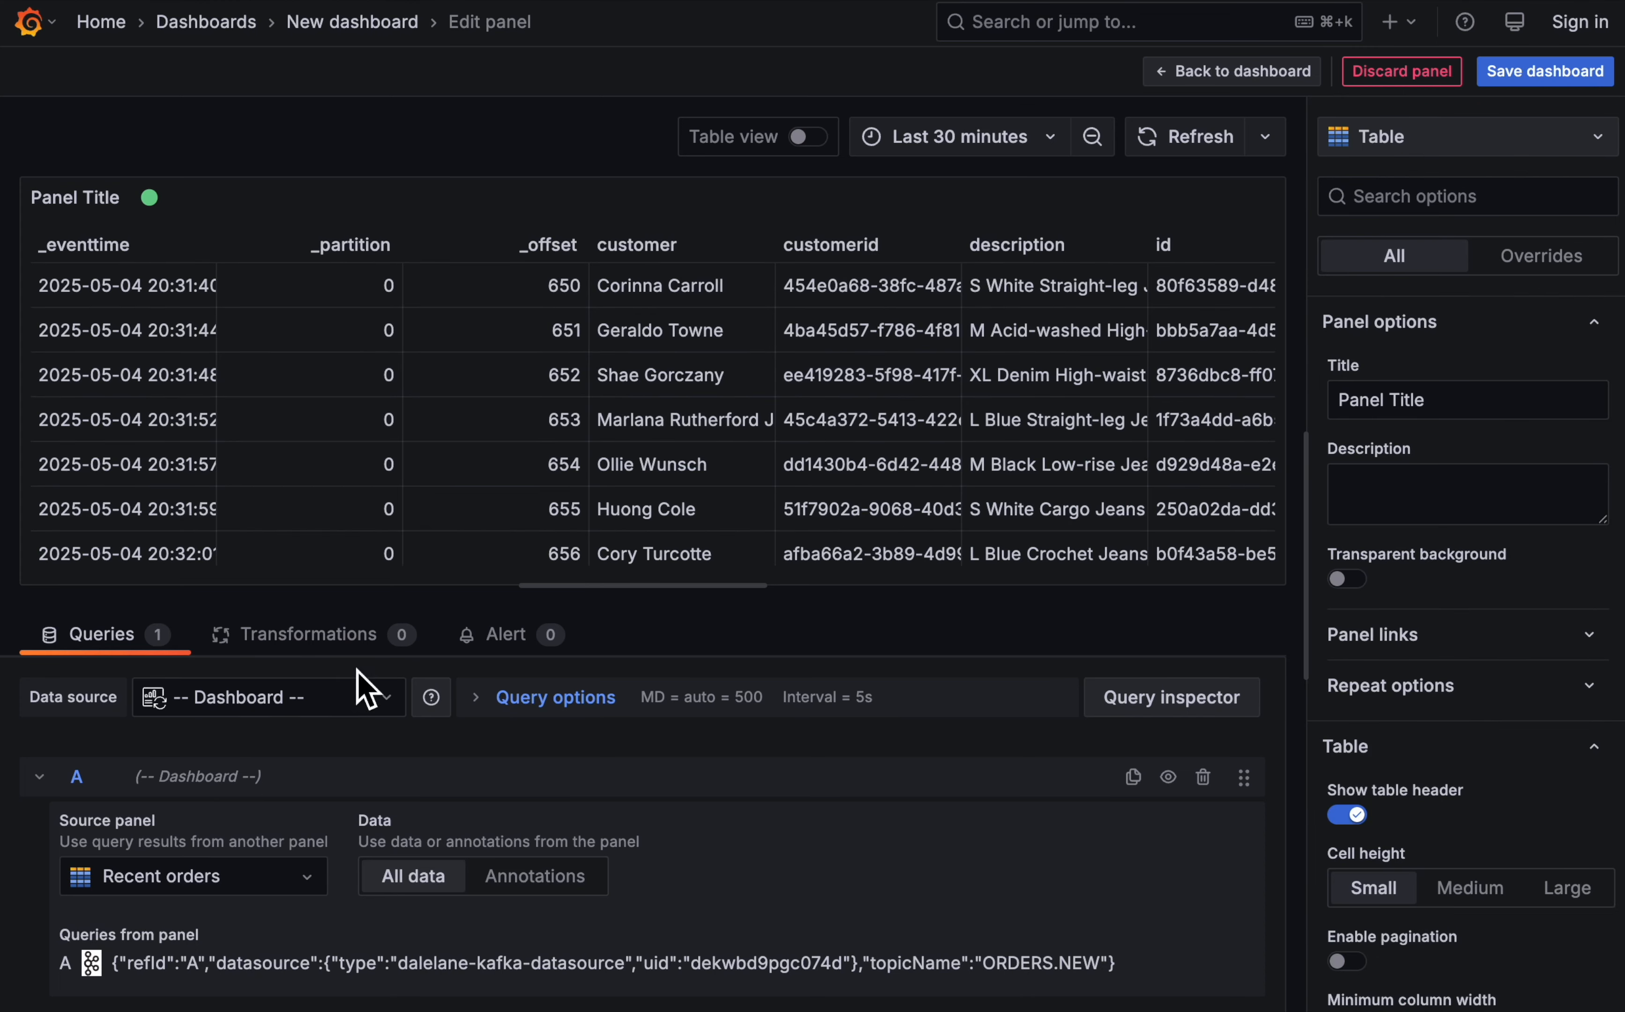
- Add a Filter fields by name transformation to the new table panel
{"action": "left_click", "coordinate": [335, 643]}
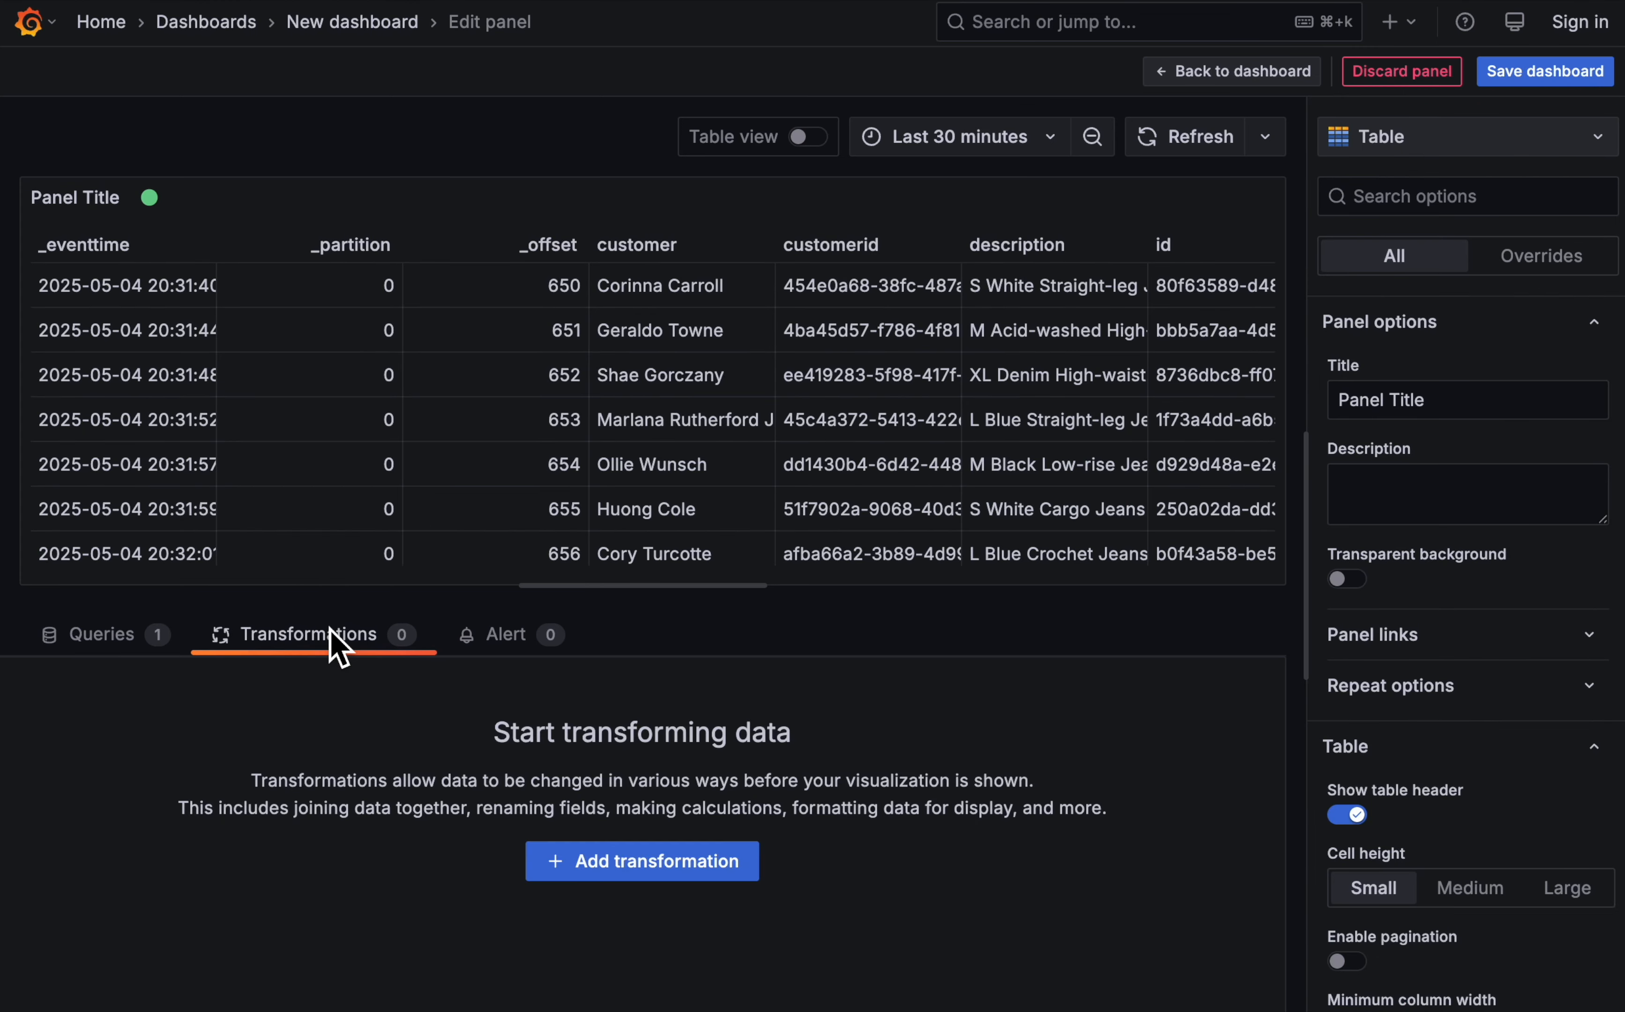
{"action": "left_click", "coordinate": [710, 870]}
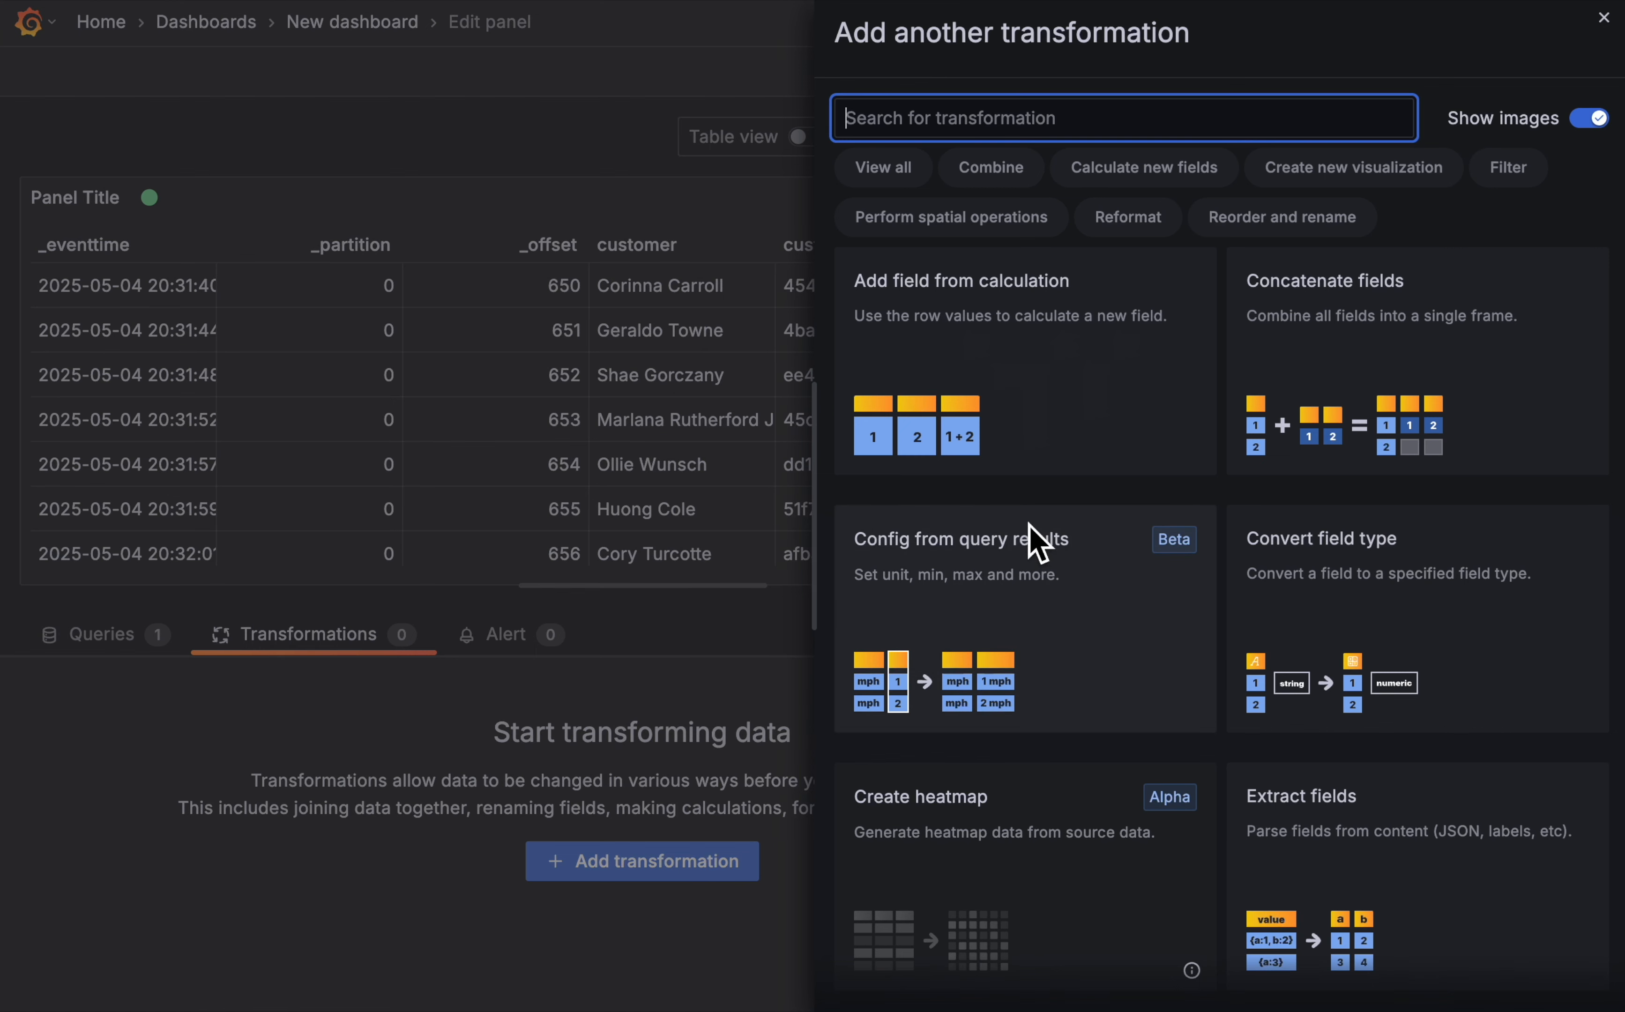
{"action": "scroll", "coordinate": [1369, 717], "scroll_direction": "down", "scroll_amount": 5}
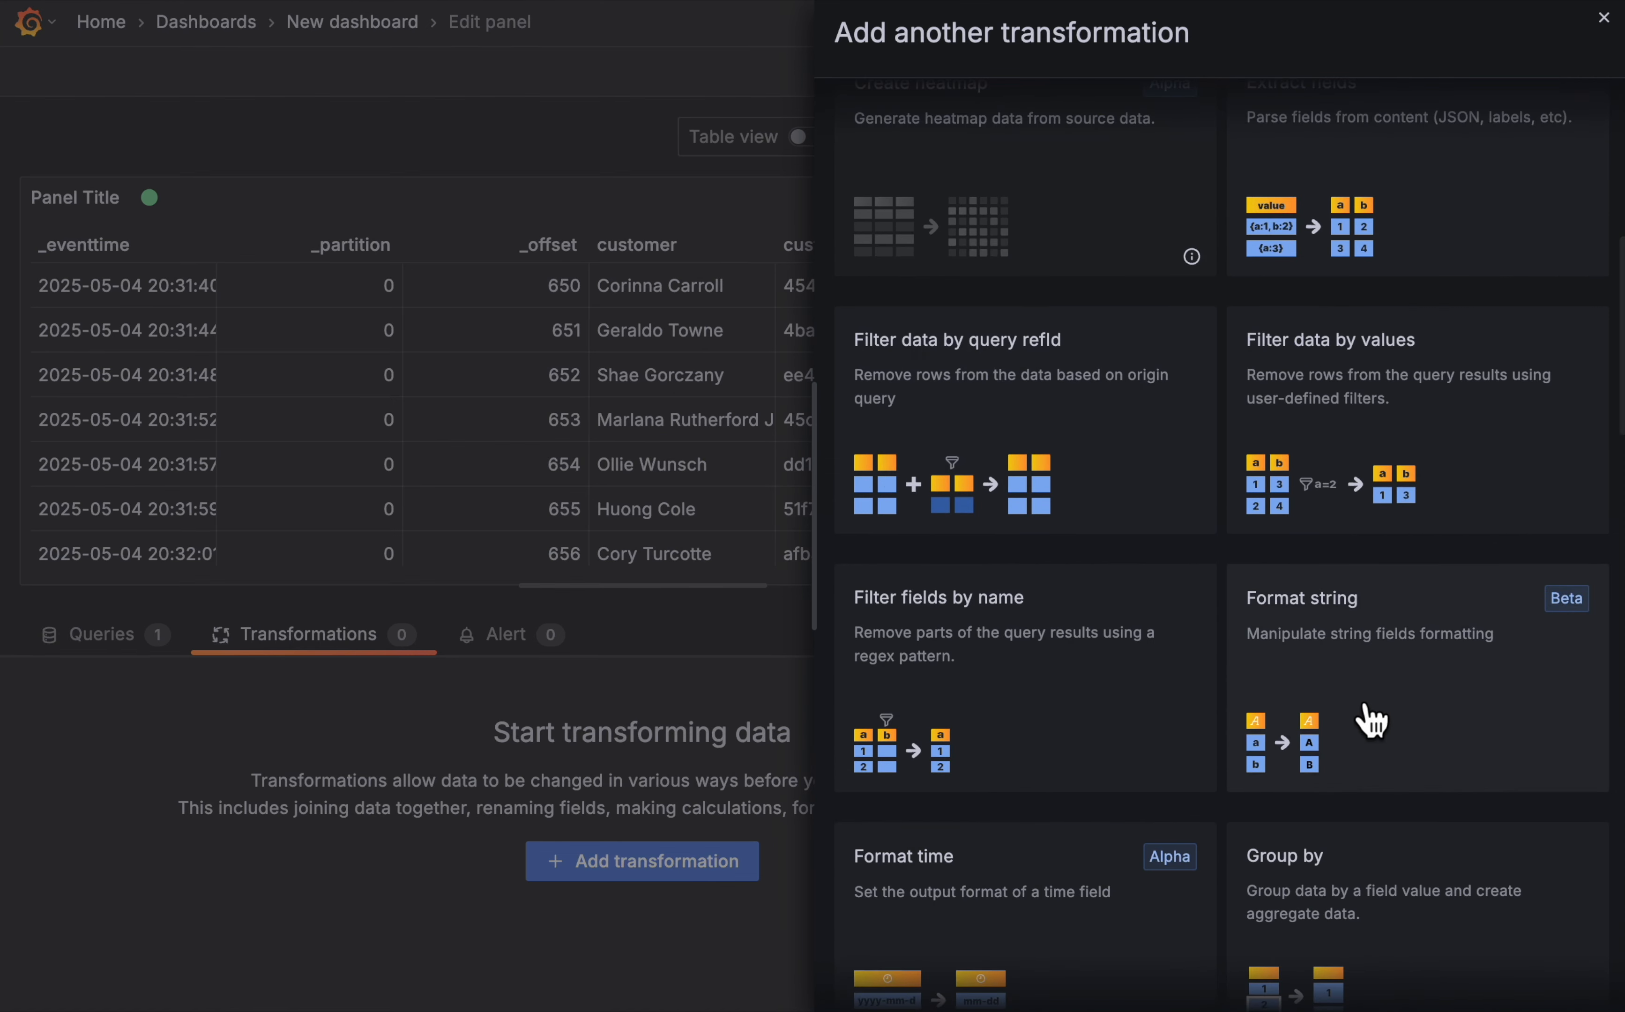
{"action": "scroll", "coordinate": [1277, 518], "scroll_direction": "up", "scroll_amount": 3}
{"action": "scroll", "coordinate": [1323, 609], "scroll_direction": "down", "scroll_amount": 5}
{"action": "left_click", "coordinate": [975, 515]}
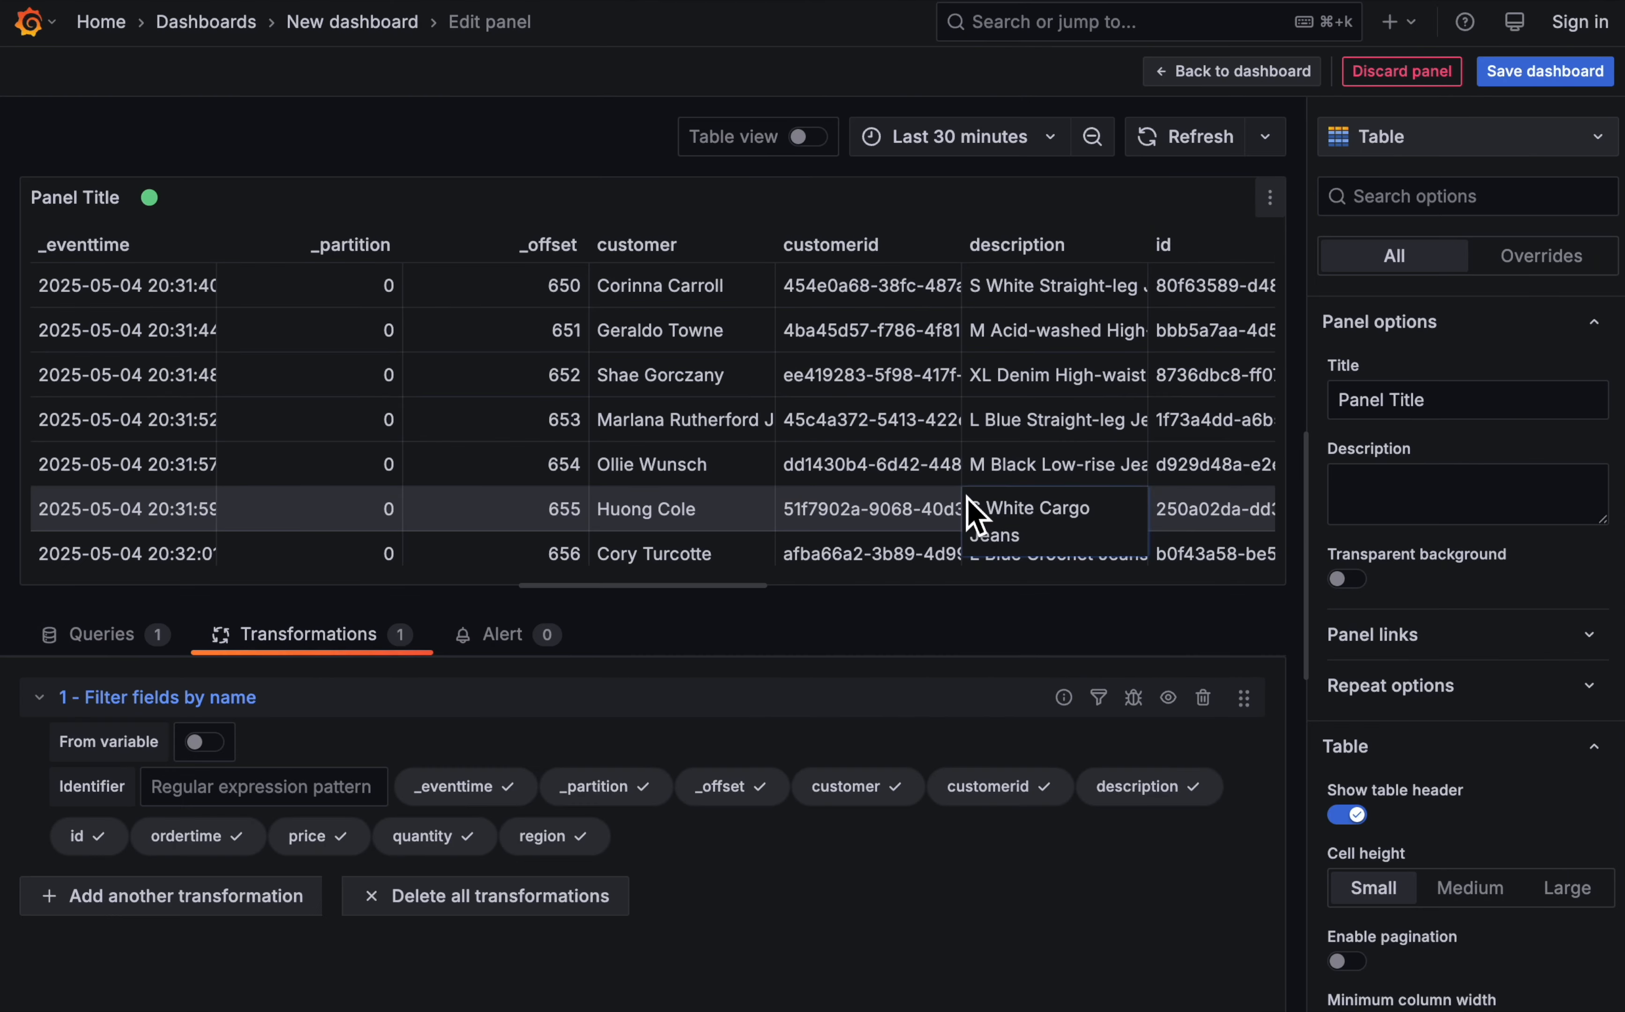
- Filter the new table's fields to keep only _eventtime, price and quantity
{"action": "left_click", "coordinate": [636, 793]}
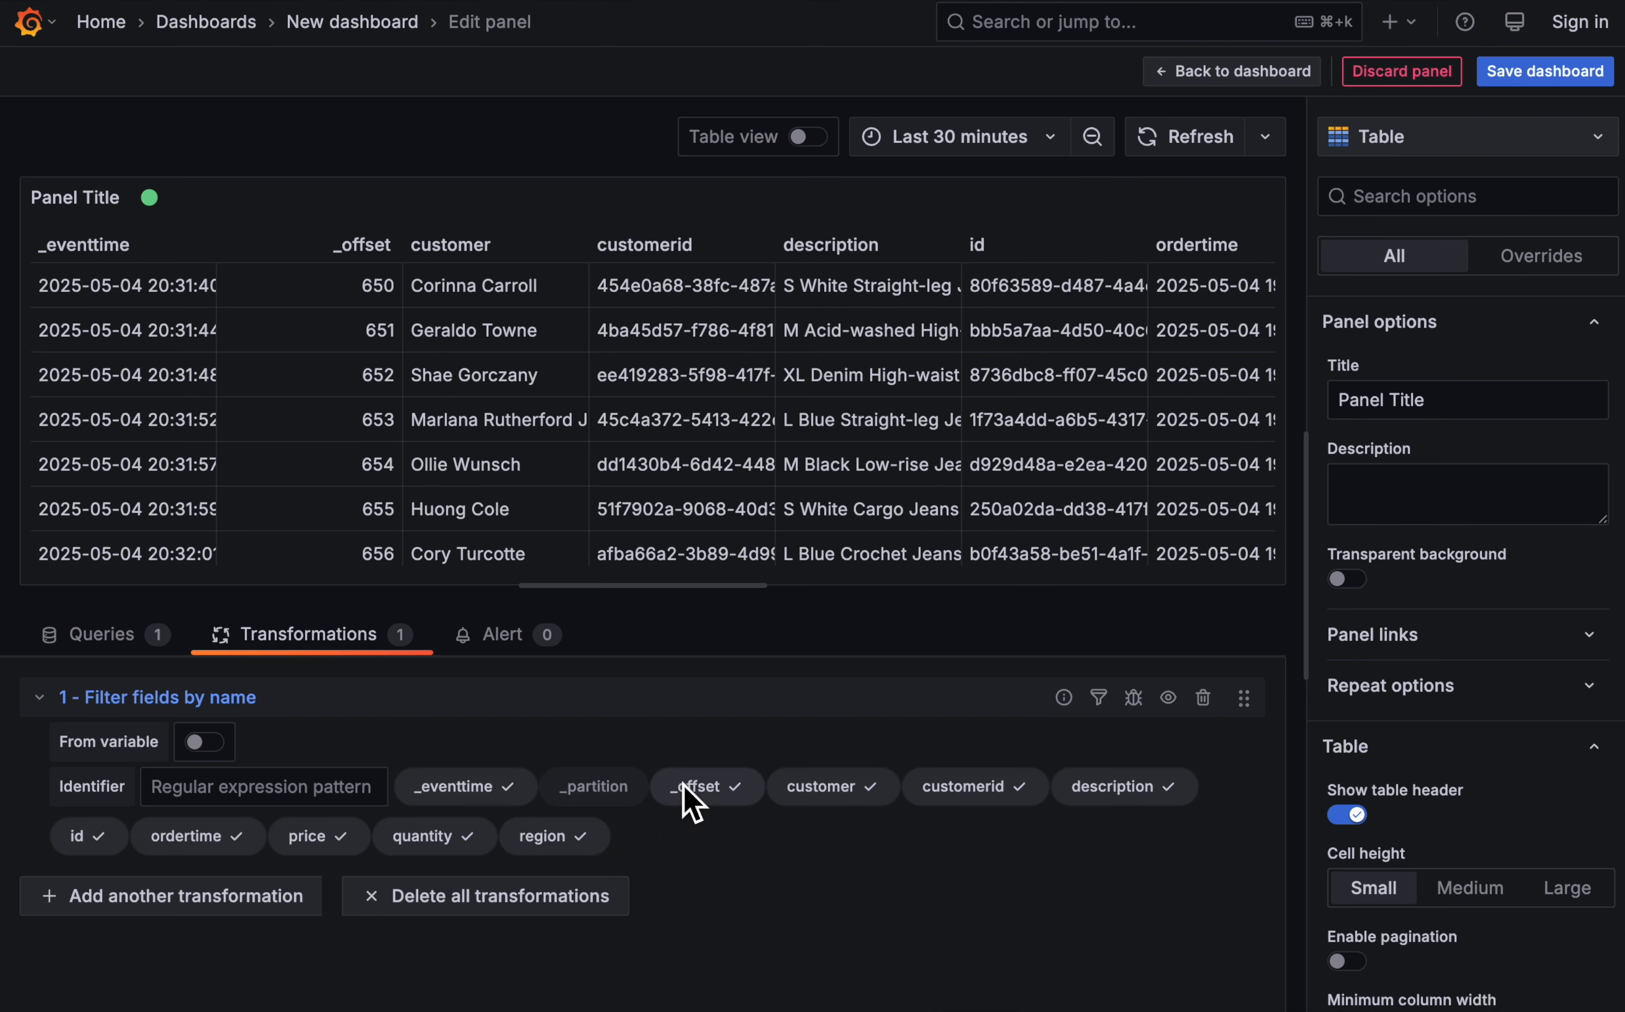
{"action": "left_click", "coordinate": [714, 793]}
{"action": "left_click", "coordinate": [818, 789]}
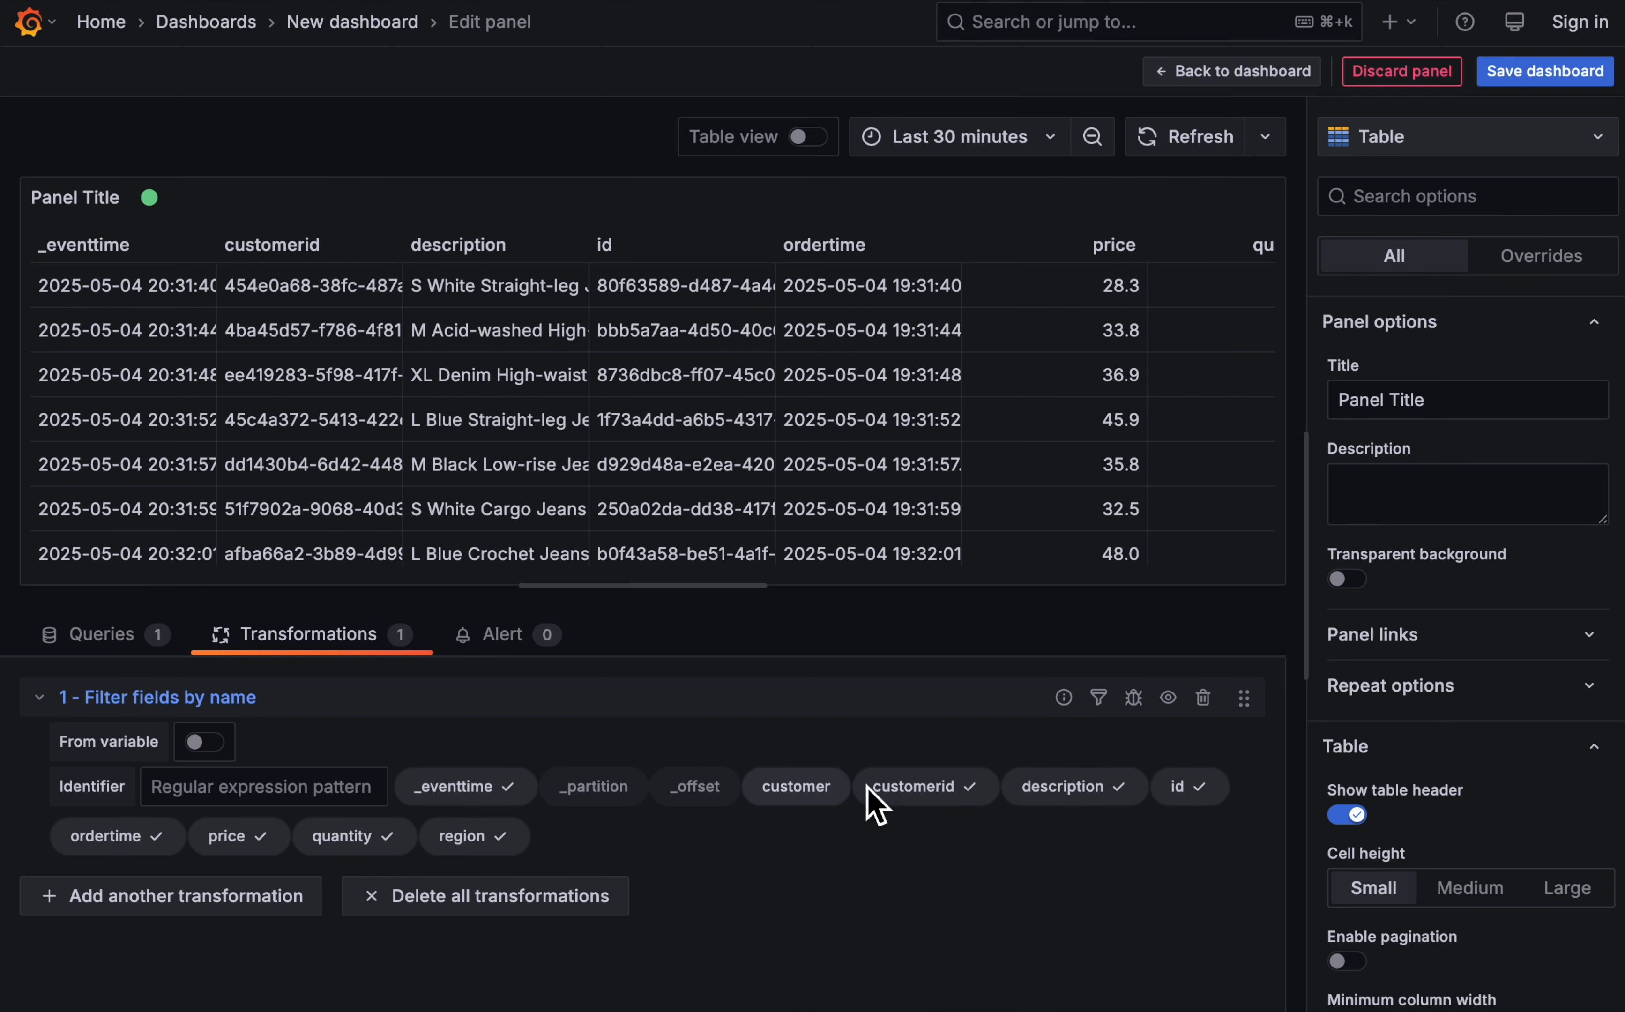
{"action": "left_click", "coordinate": [919, 789]}
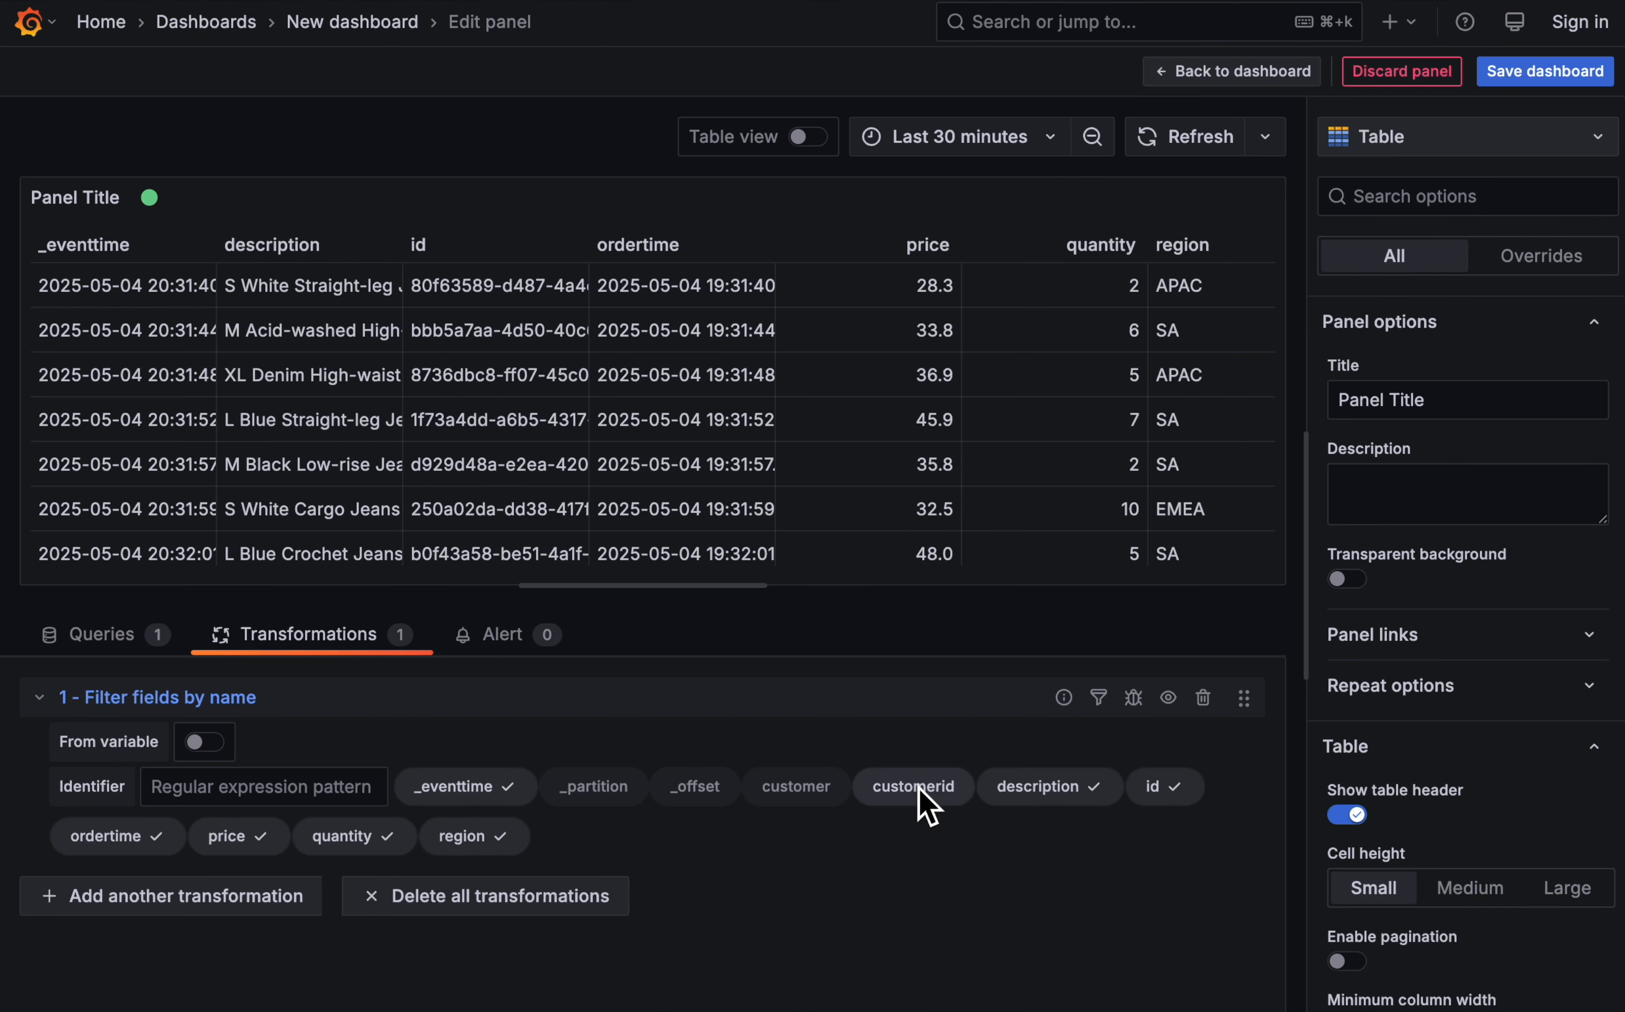
{"action": "left_click", "coordinate": [1034, 796]}
{"action": "left_click", "coordinate": [1131, 795]}
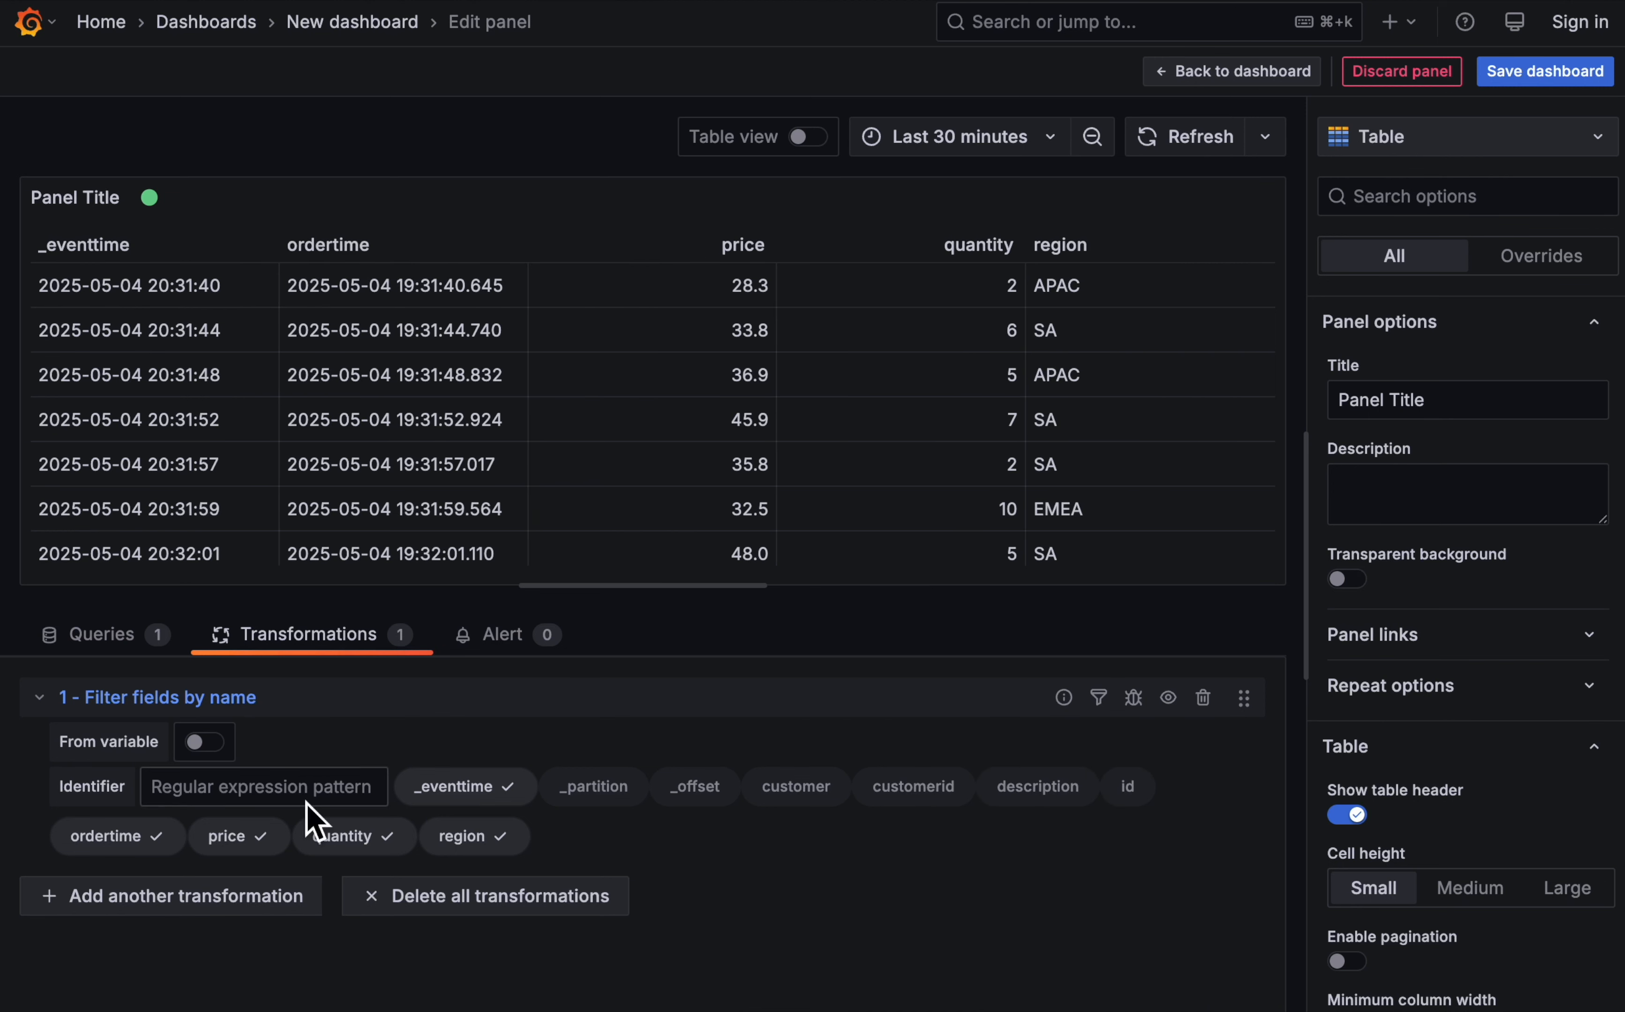
{"action": "left_click", "coordinate": [117, 843]}
{"action": "left_click", "coordinate": [448, 835]}
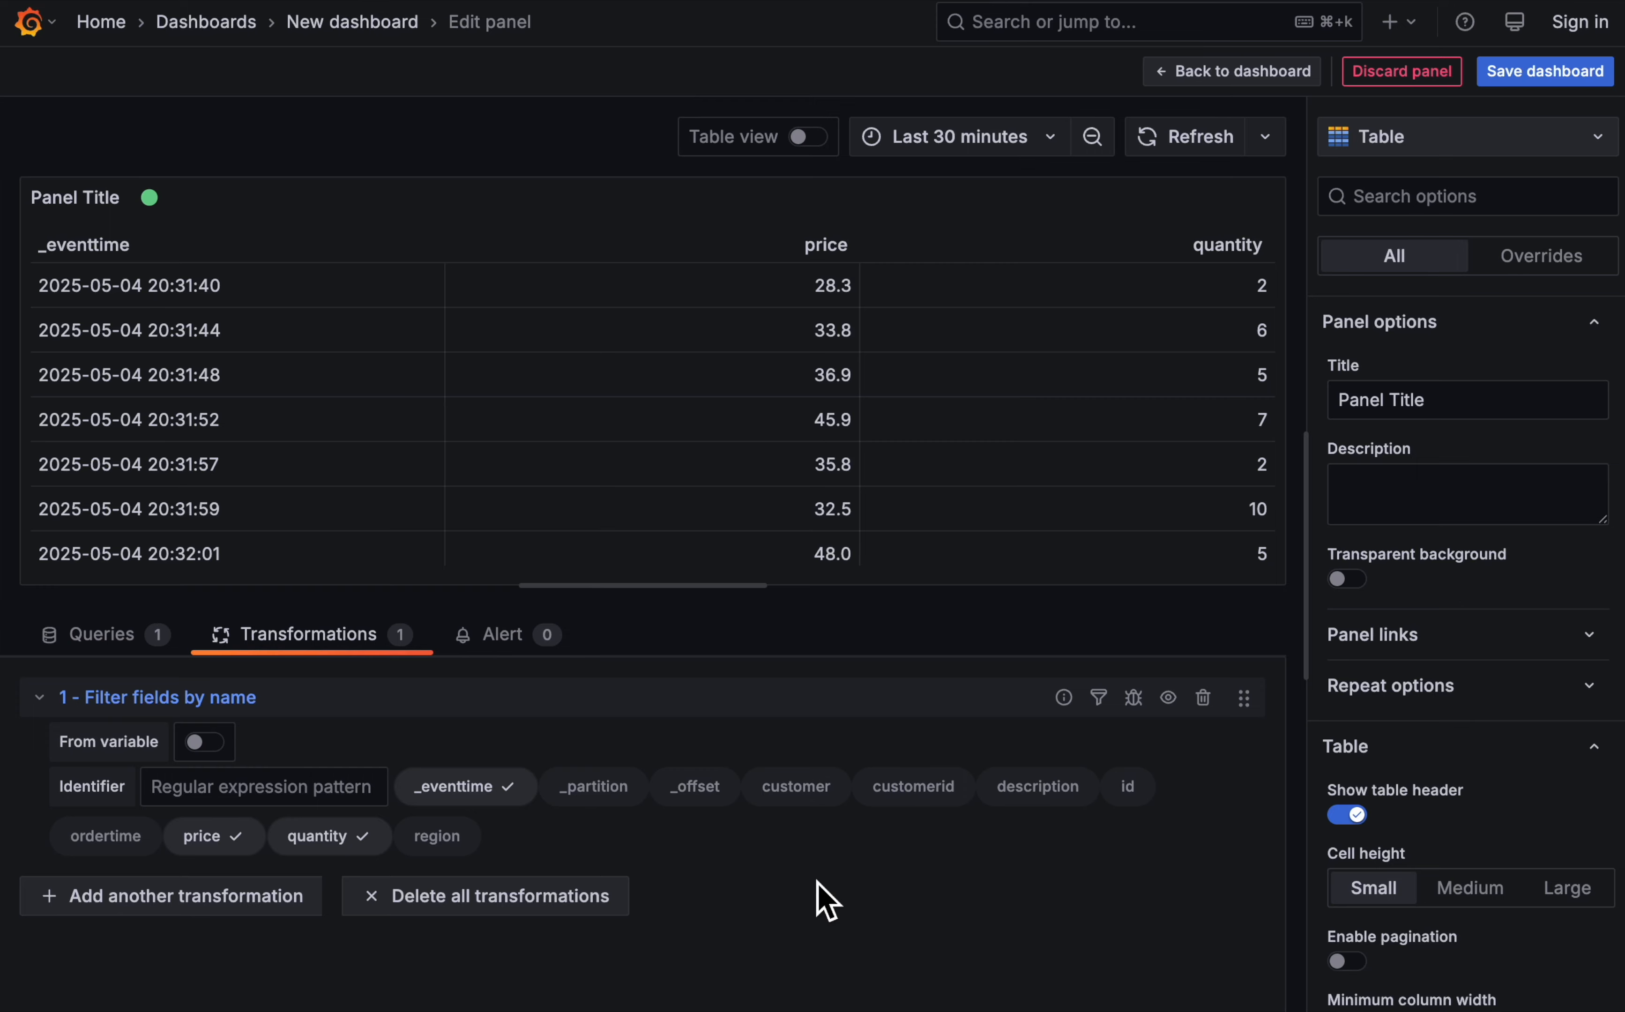
- Add a Reduce transformation after the field filter in the new table panel
{"action": "left_click", "coordinate": [202, 904]}
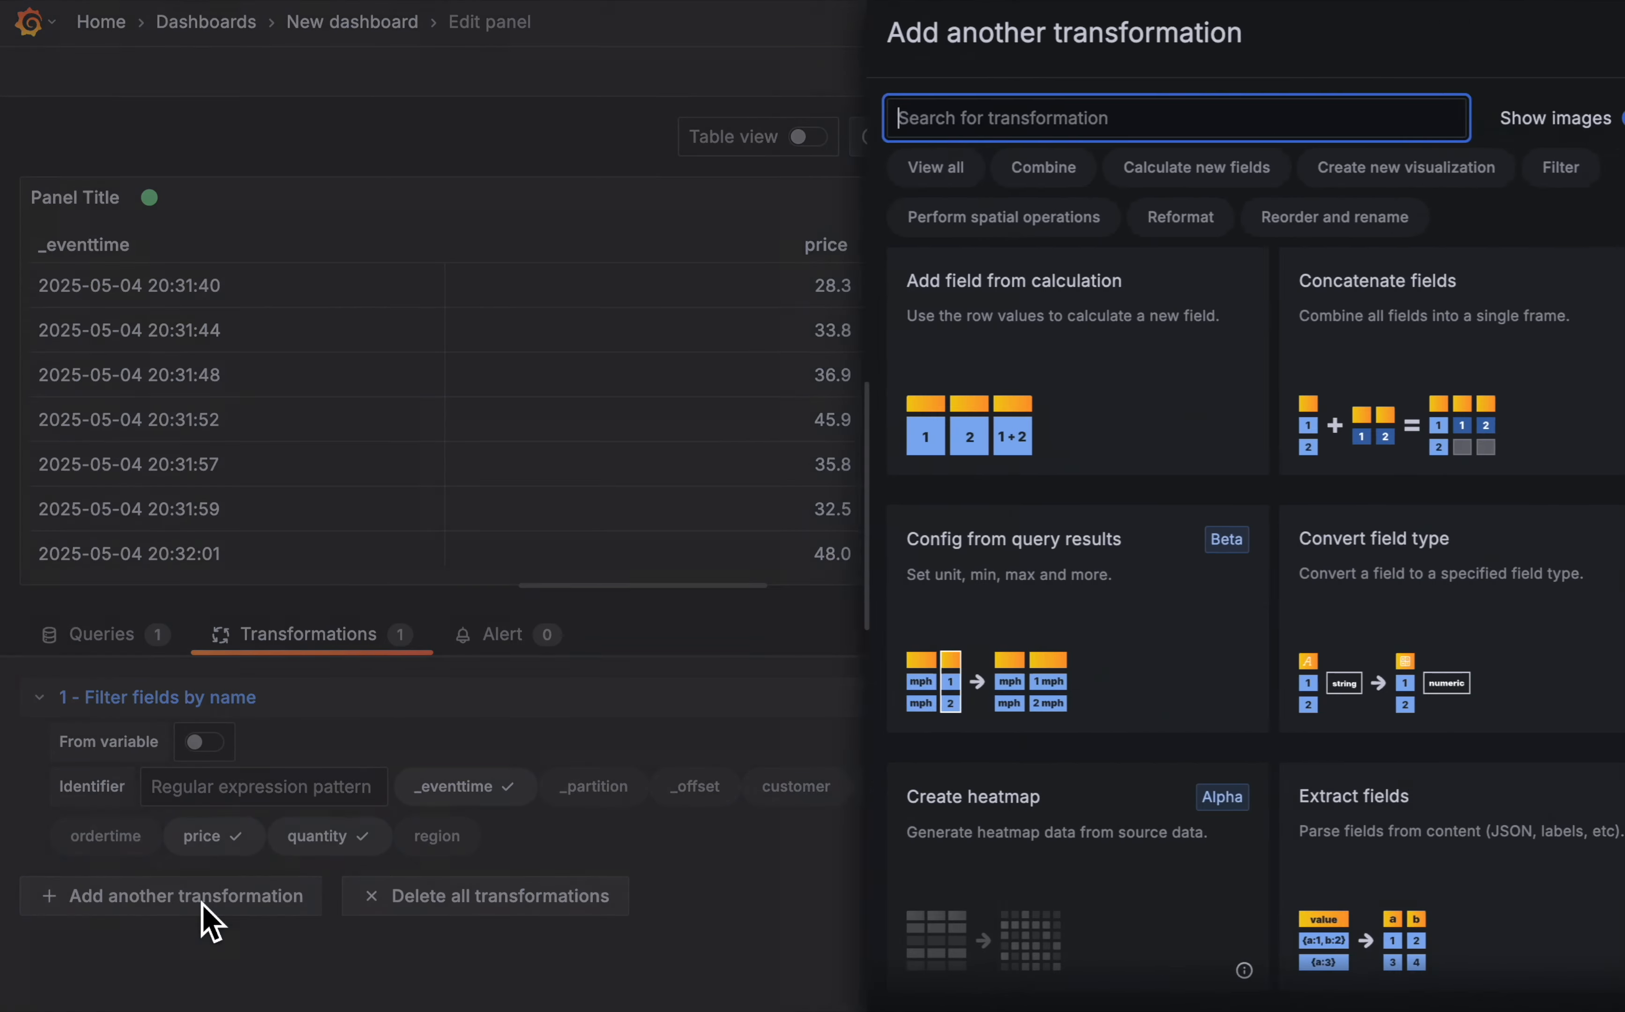
{"action": "scroll", "coordinate": [1138, 670], "scroll_direction": "down", "scroll_amount": 15}
{"action": "scroll", "coordinate": [1167, 774], "scroll_direction": "down", "scroll_amount": 20}
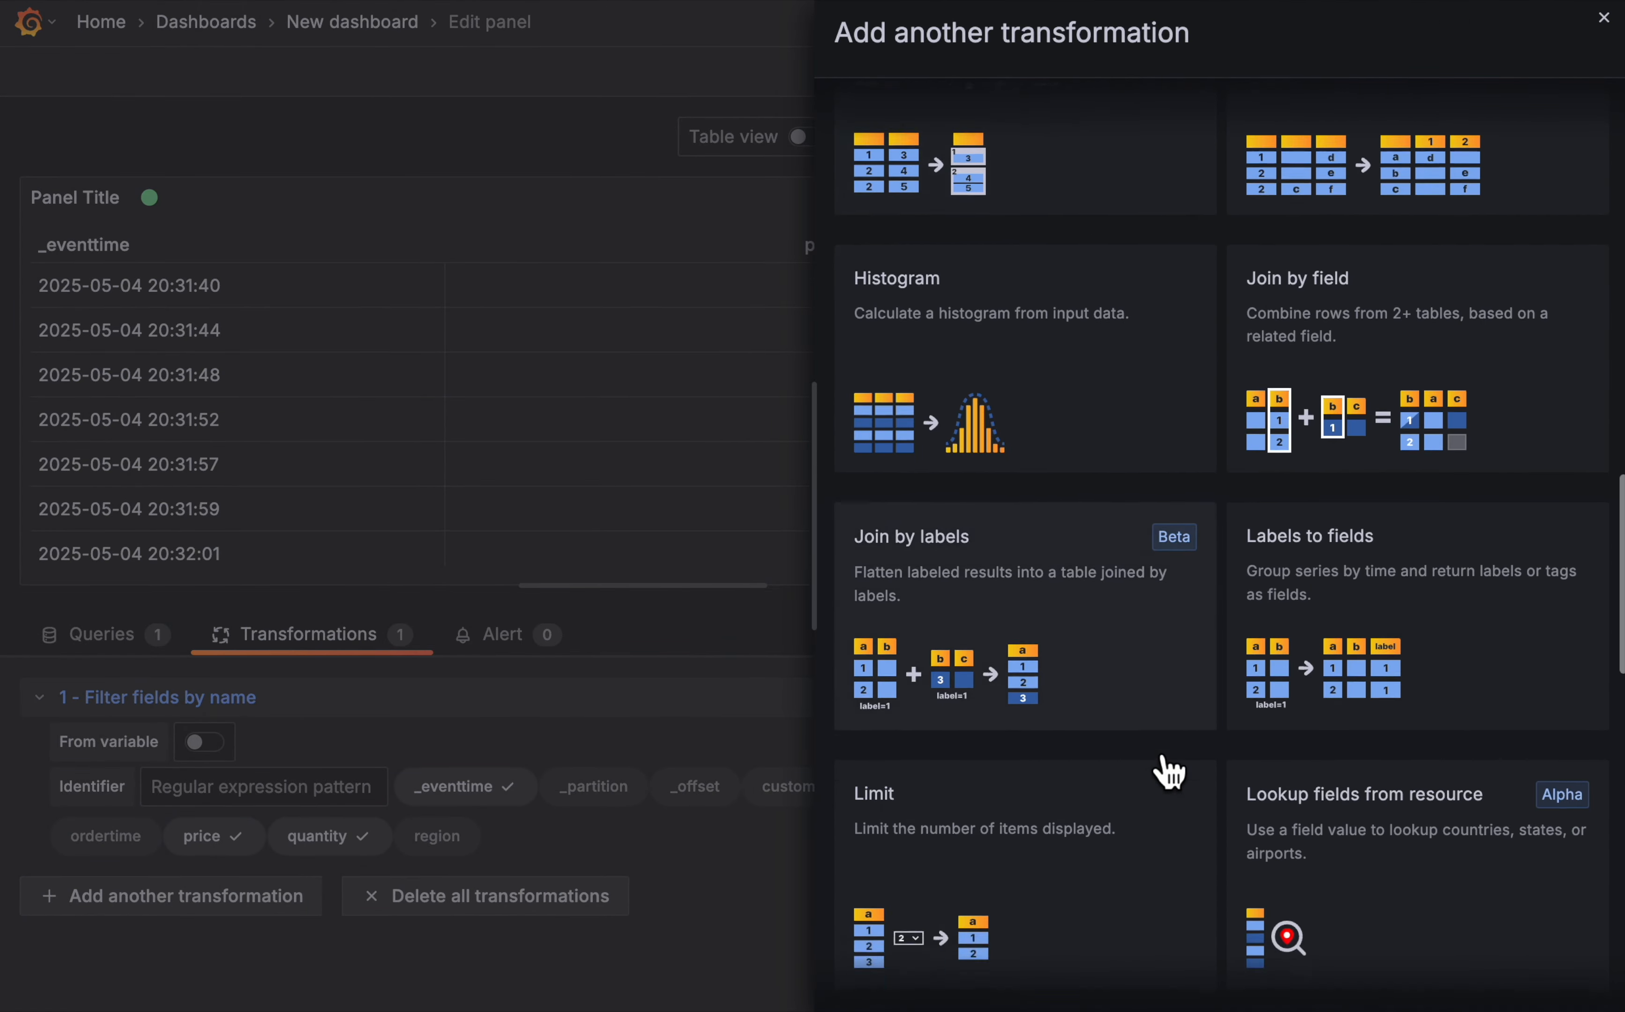
{"action": "left_click", "coordinate": [1027, 537]}
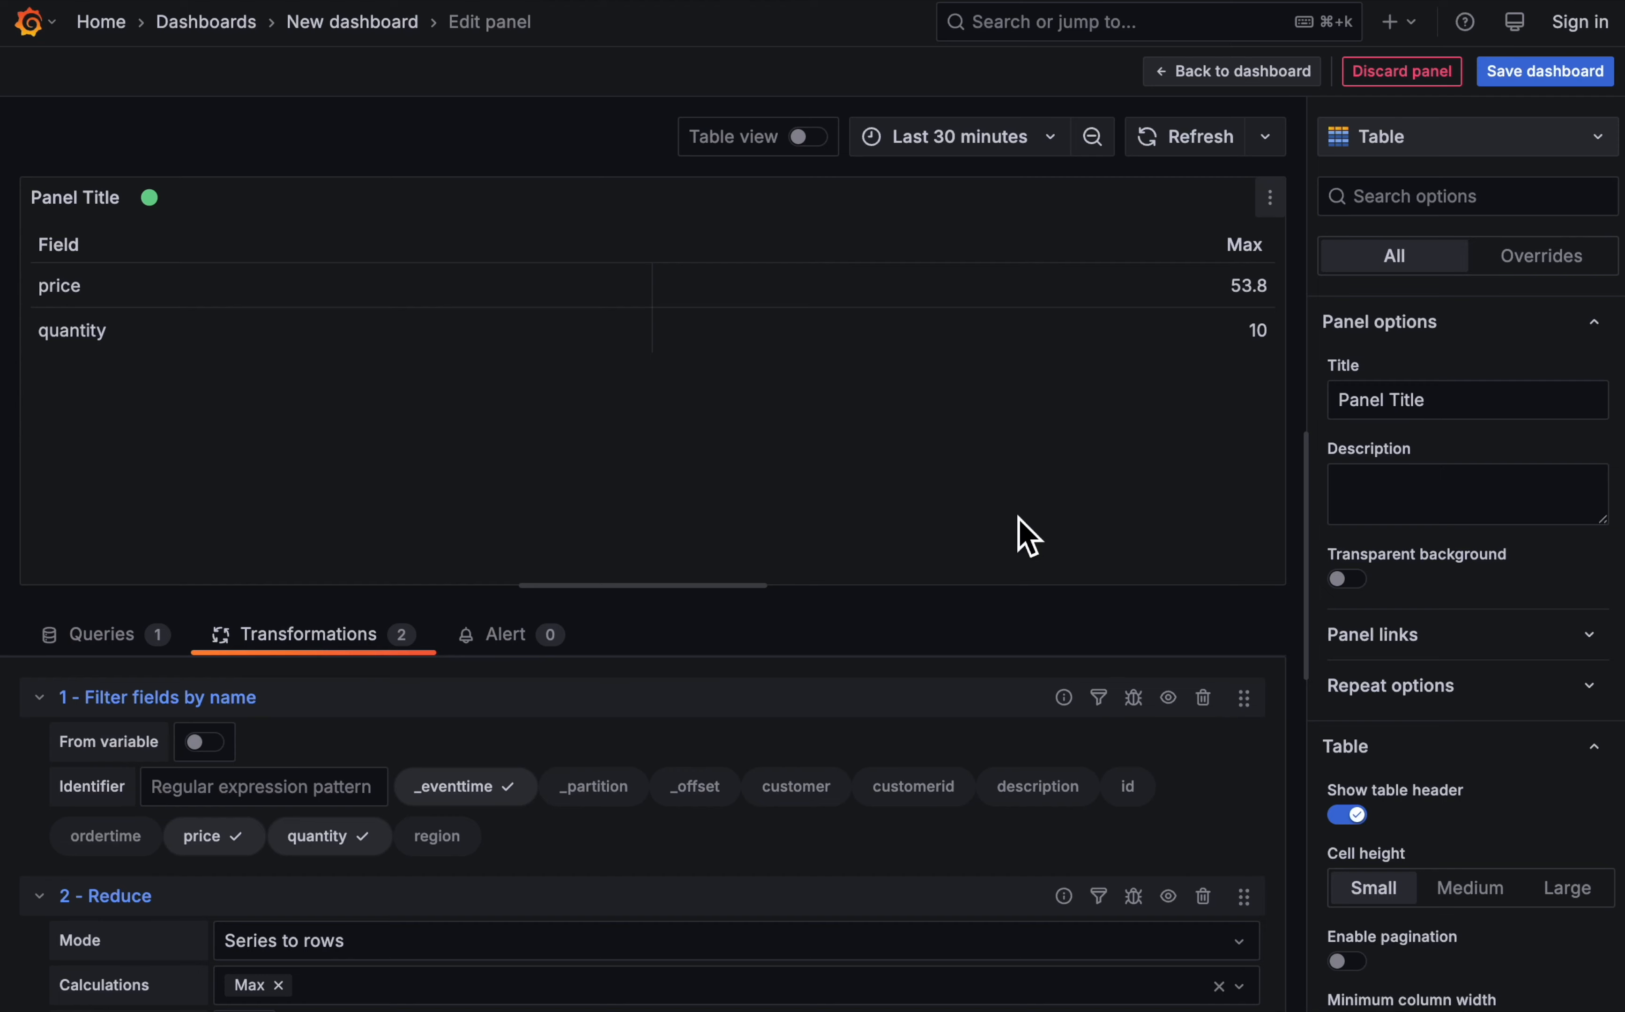
- Set the Reduce calculations to Min, Max, Mean and StdDev, in that order
{"action": "scroll", "coordinate": [750, 870], "scroll_direction": "down", "scroll_amount": 2}
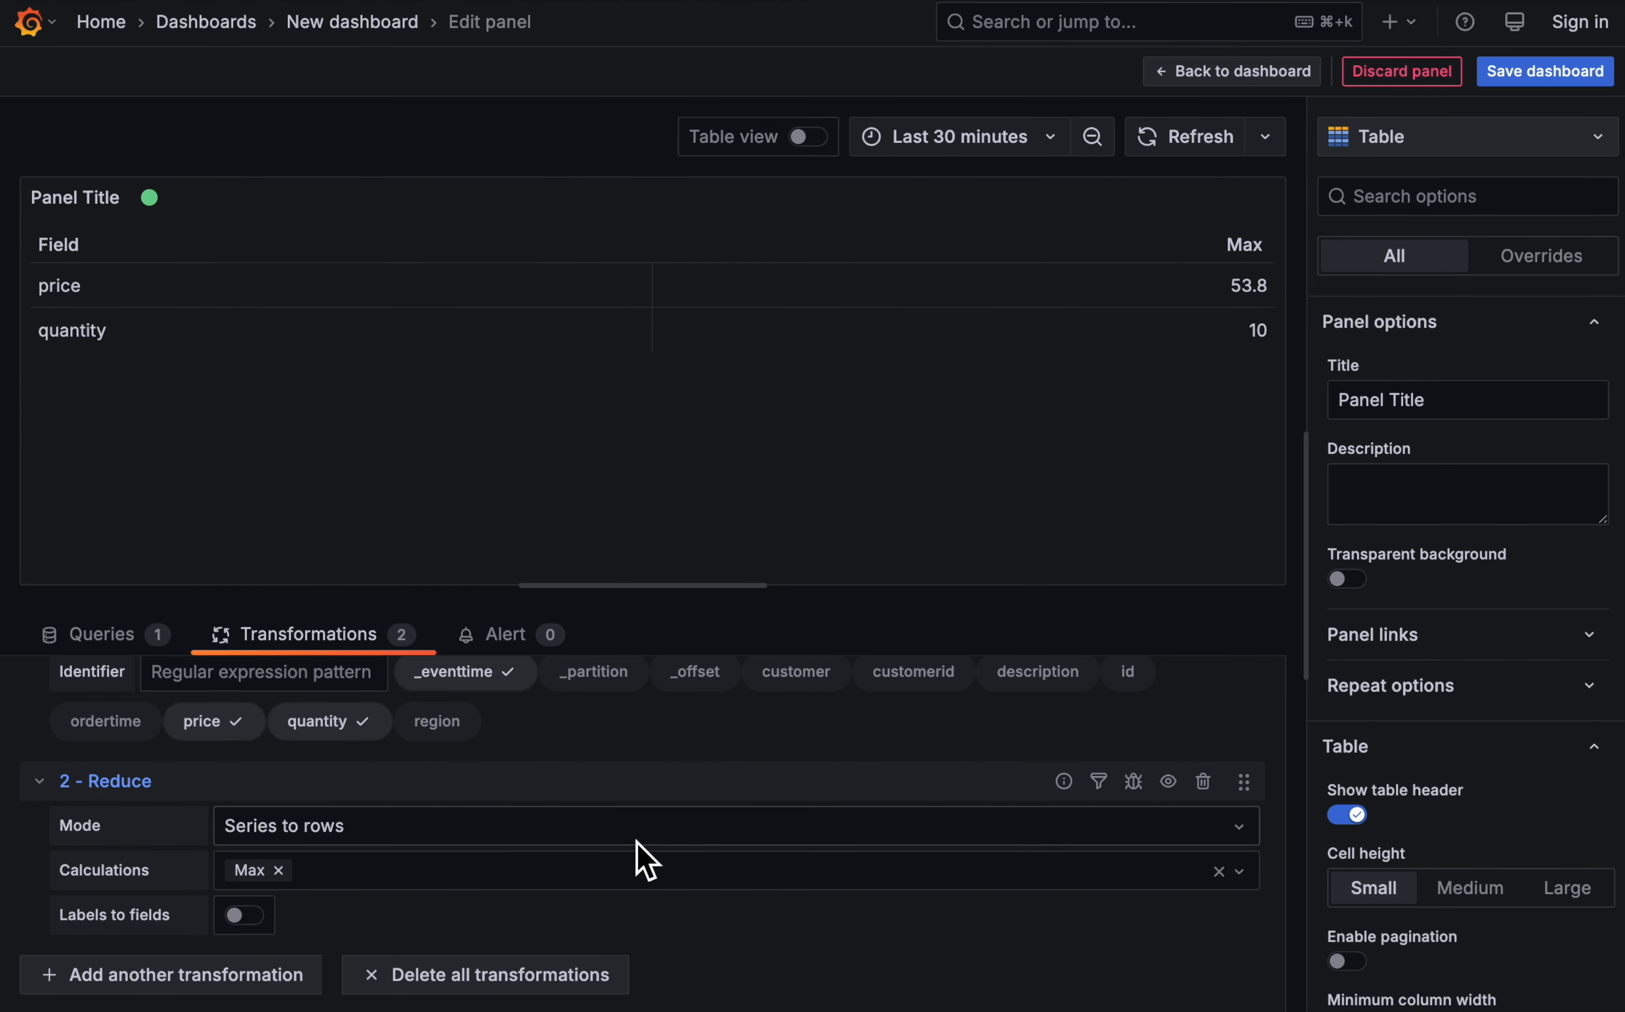
{"action": "left_click", "coordinate": [373, 876]}
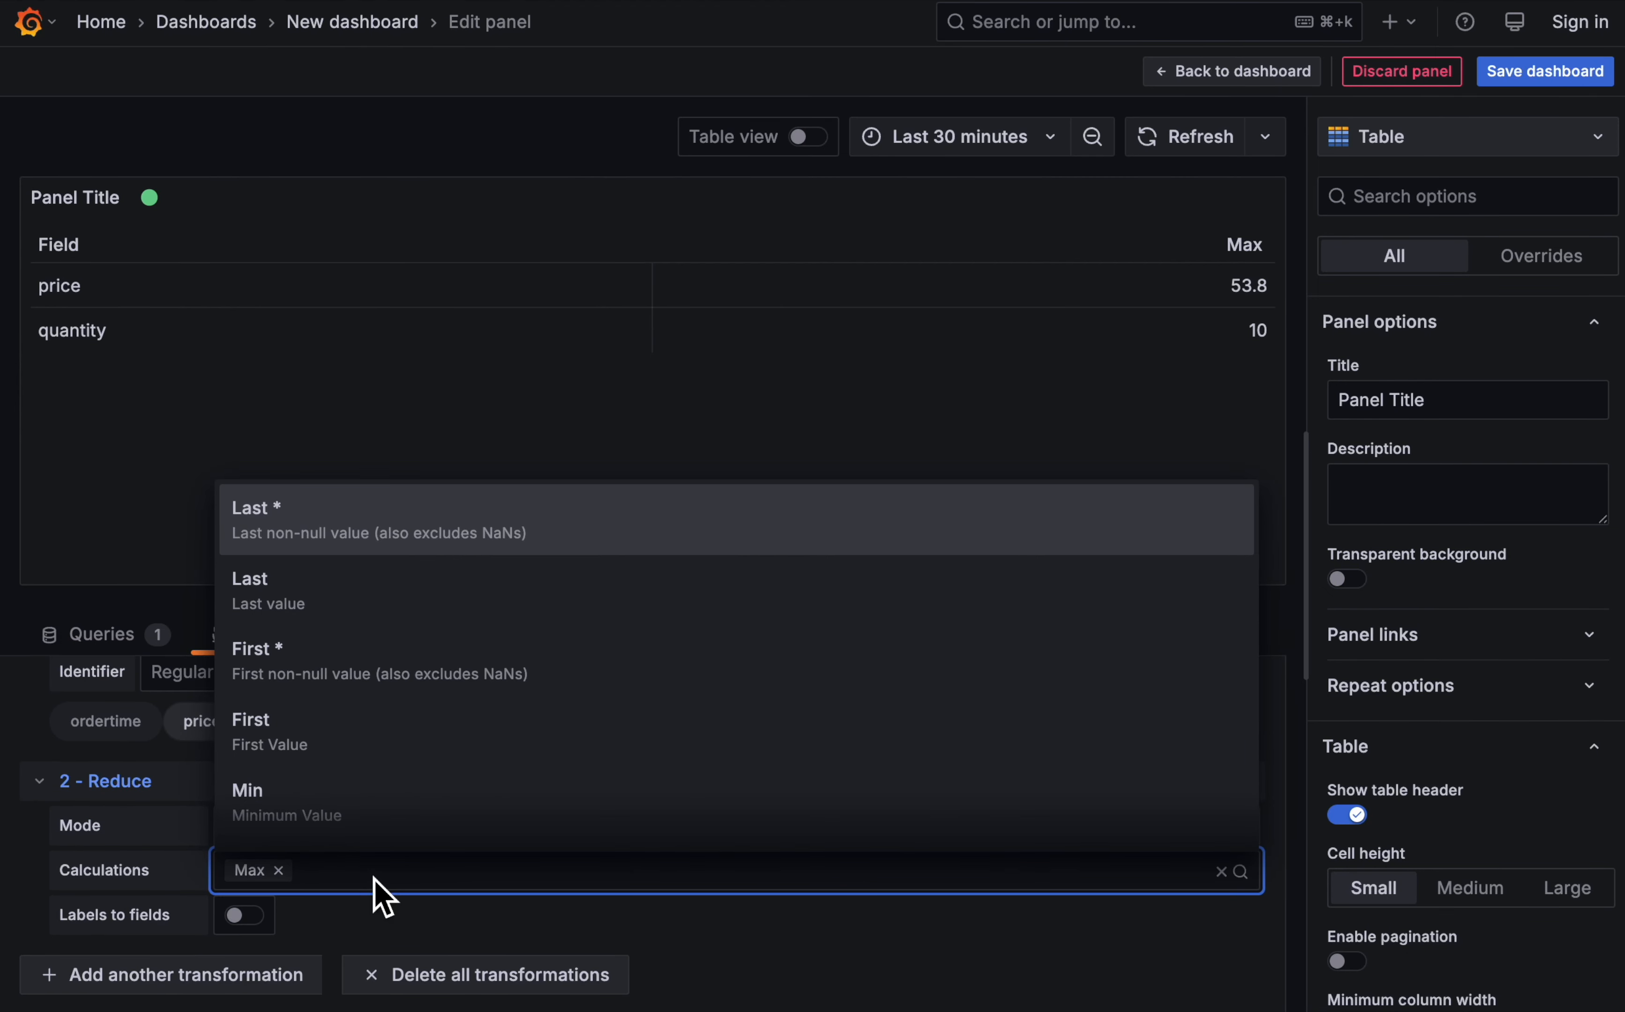
{"action": "left_click", "coordinate": [335, 812]}
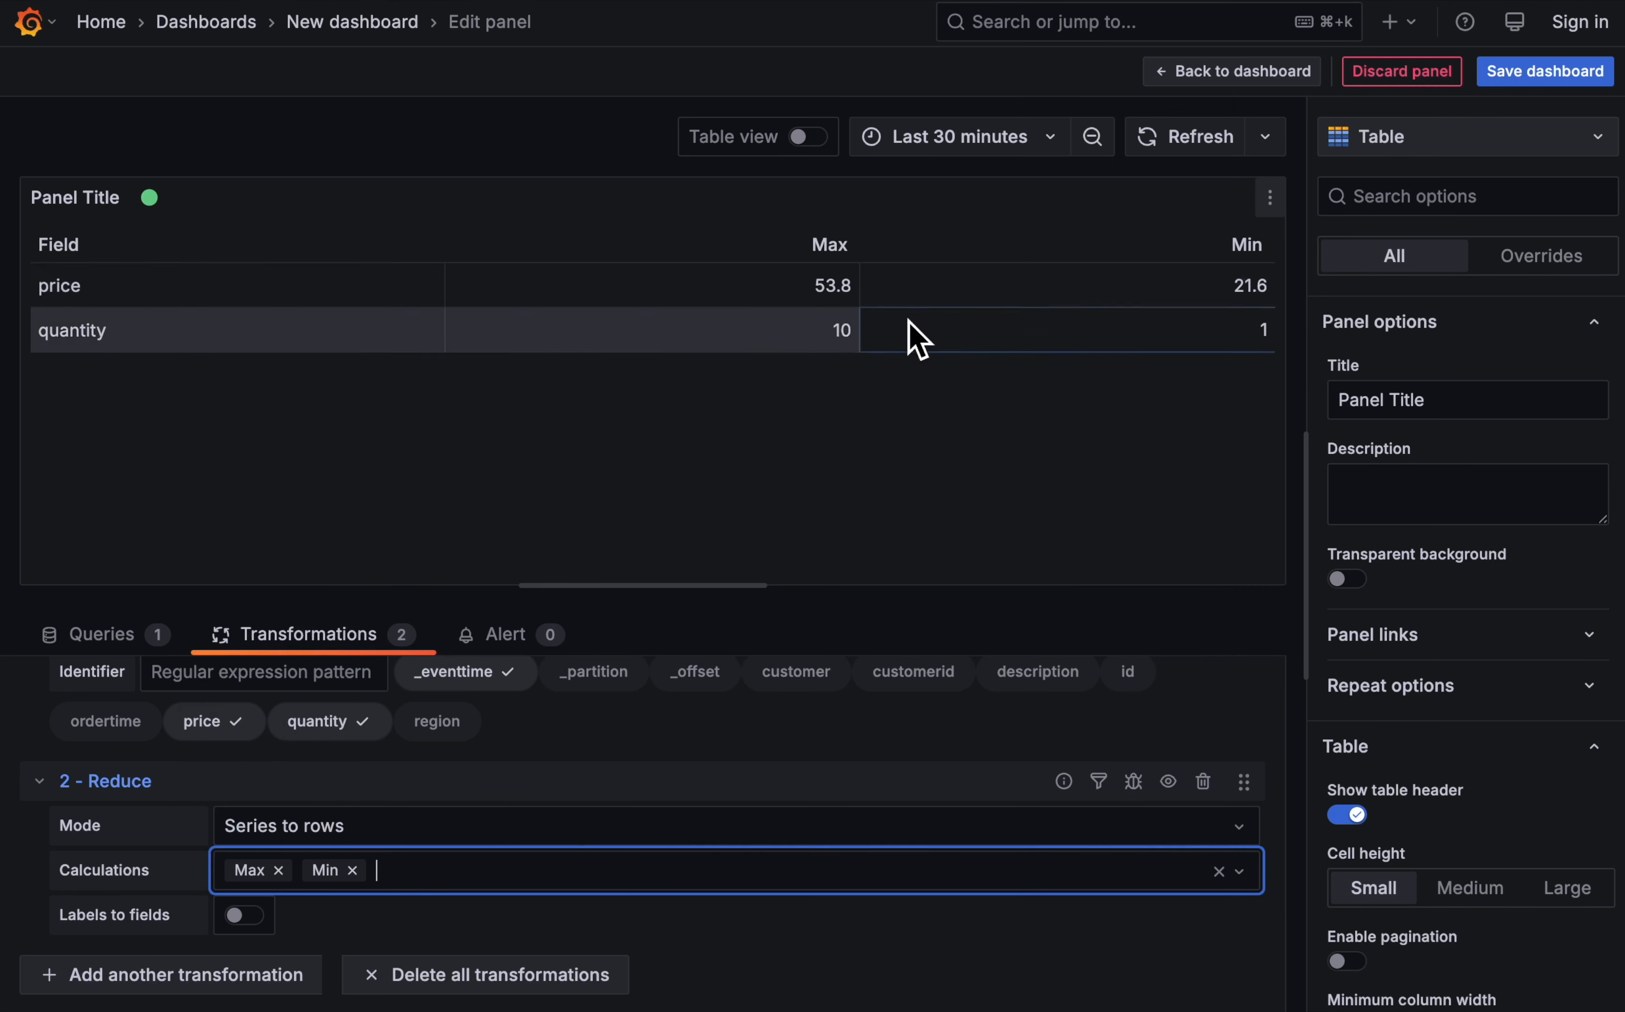
{"action": "left_click", "coordinate": [278, 870]}
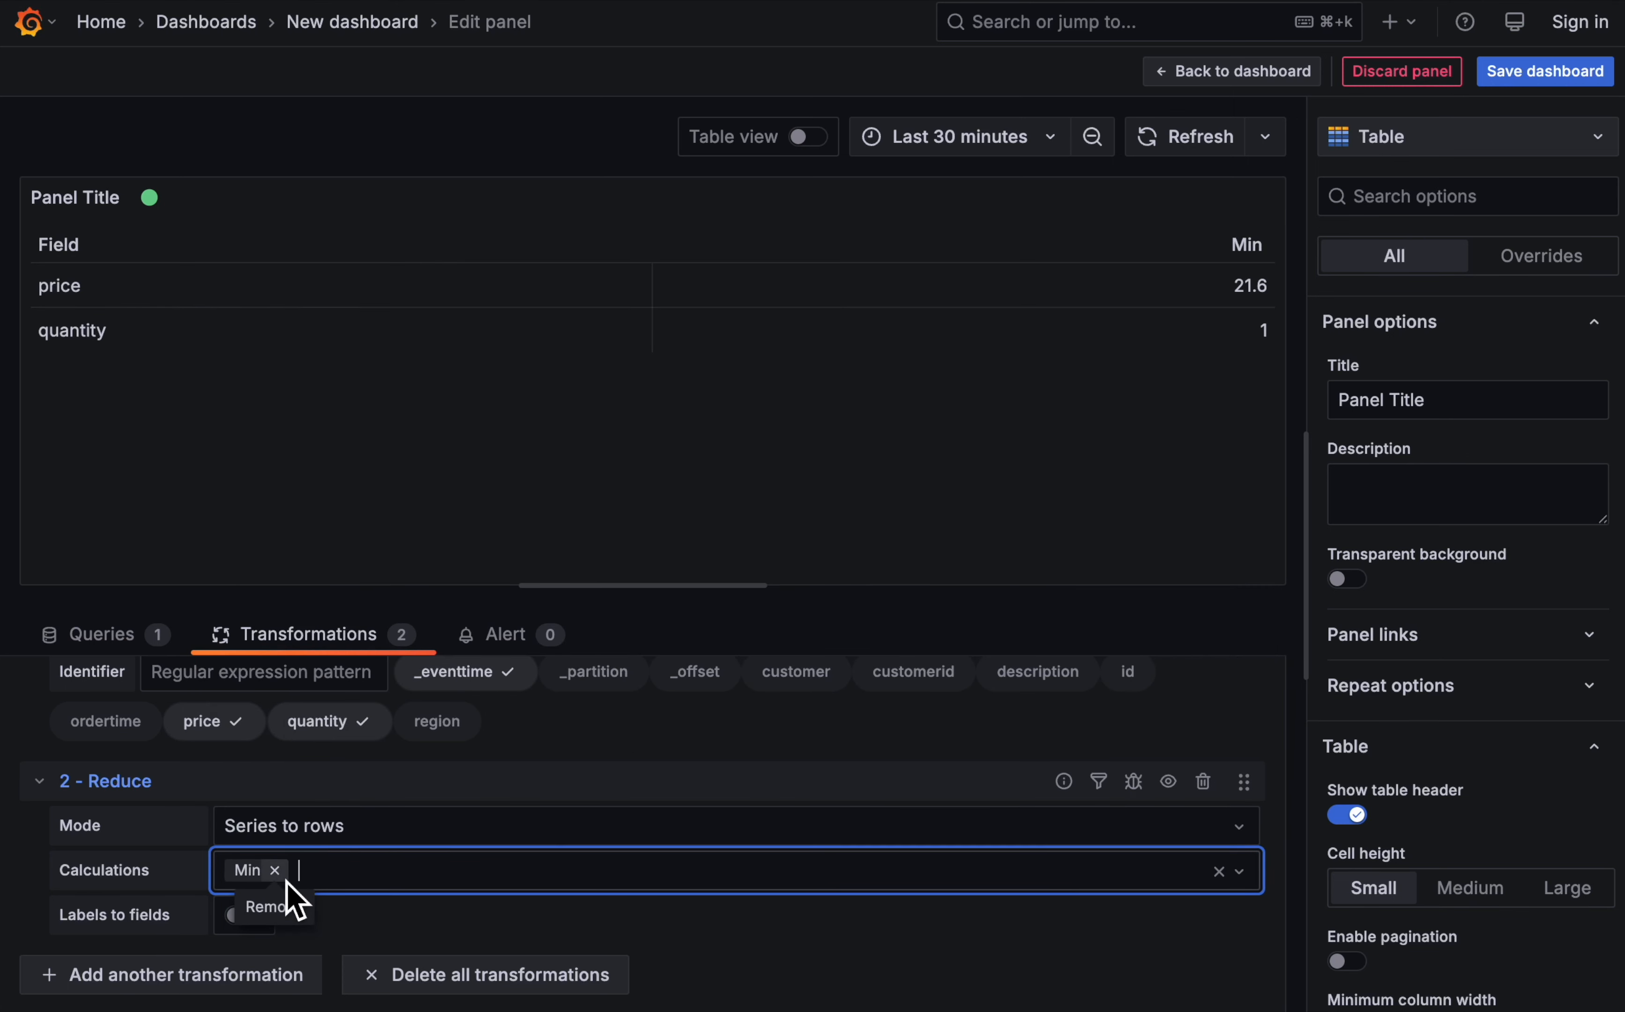
{"action": "left_click", "coordinate": [355, 878]}
{"action": "scroll", "coordinate": [408, 733], "scroll_direction": "down", "scroll_amount": 1}
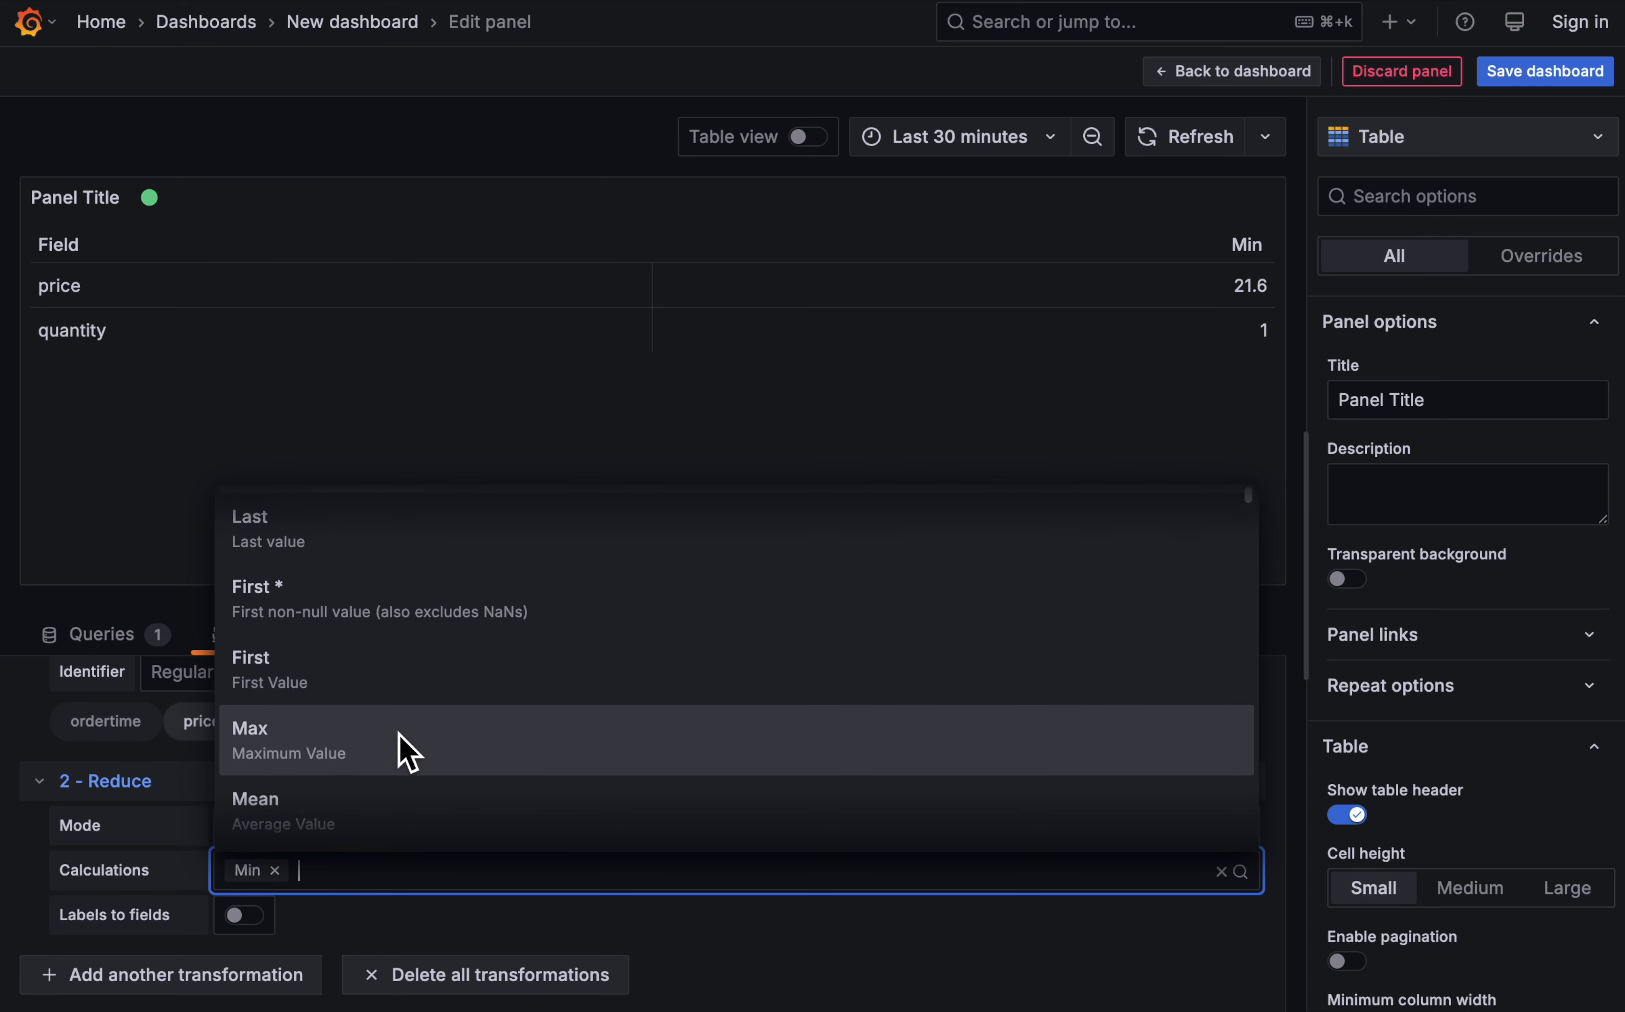
{"action": "left_click", "coordinate": [398, 735]}
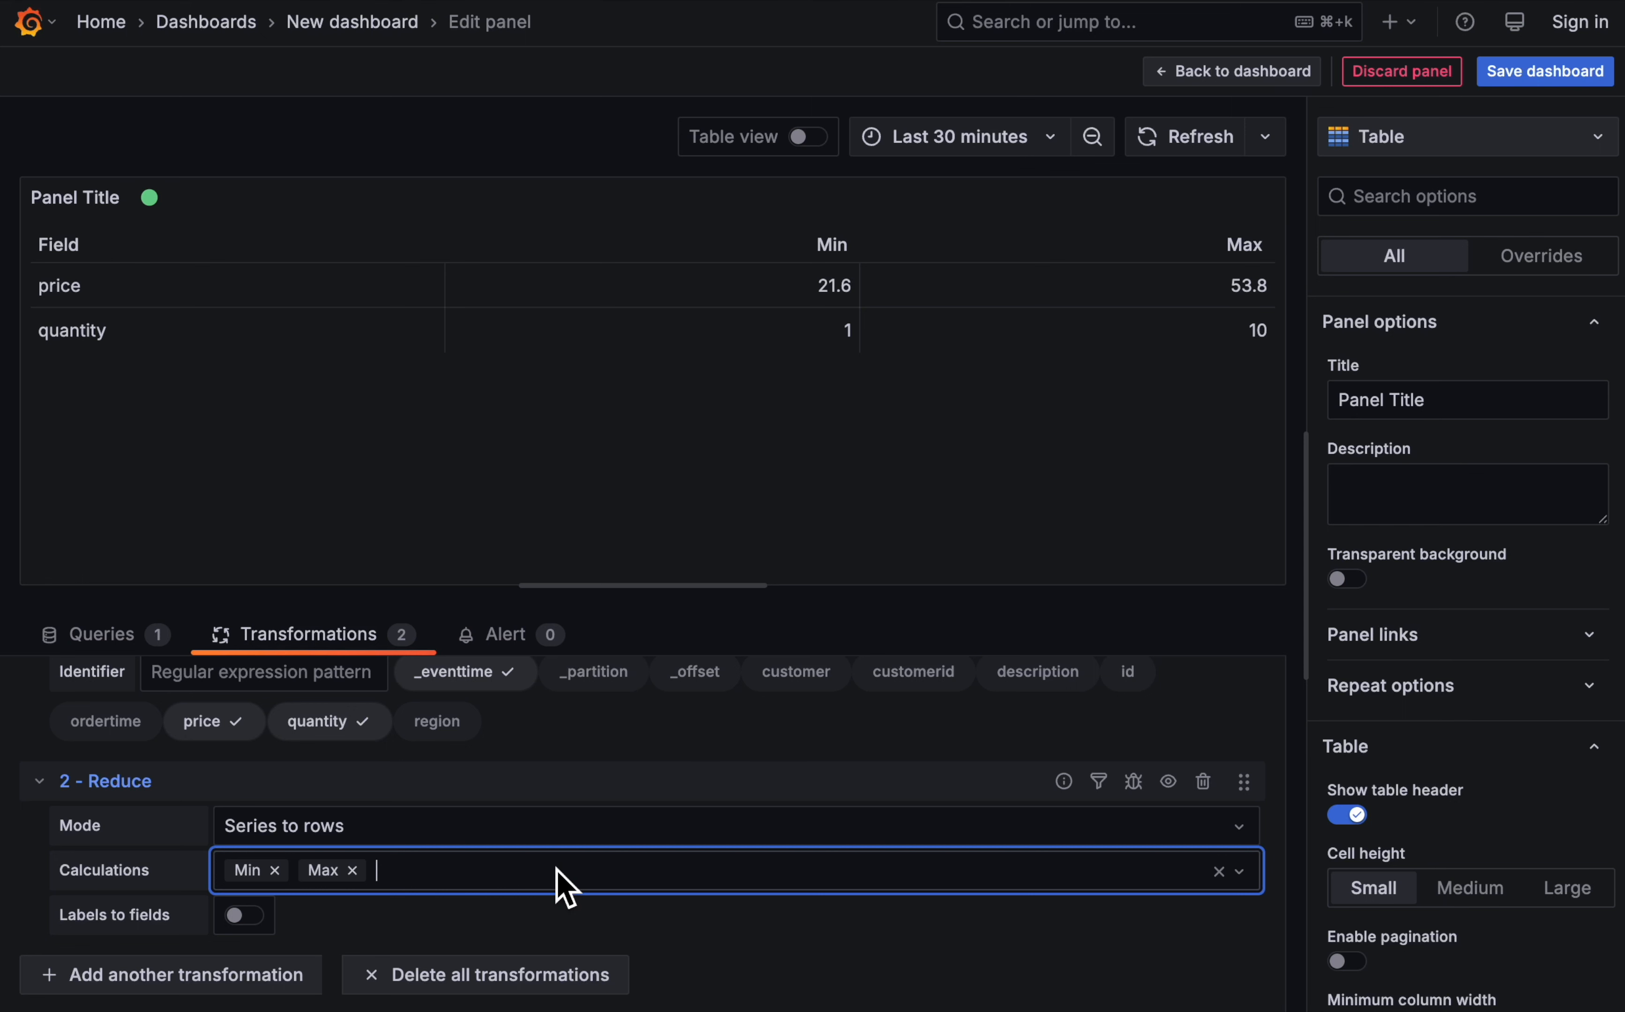
{"action": "type", "text": "mean"}
{"action": "left_click", "coordinate": [422, 837]}
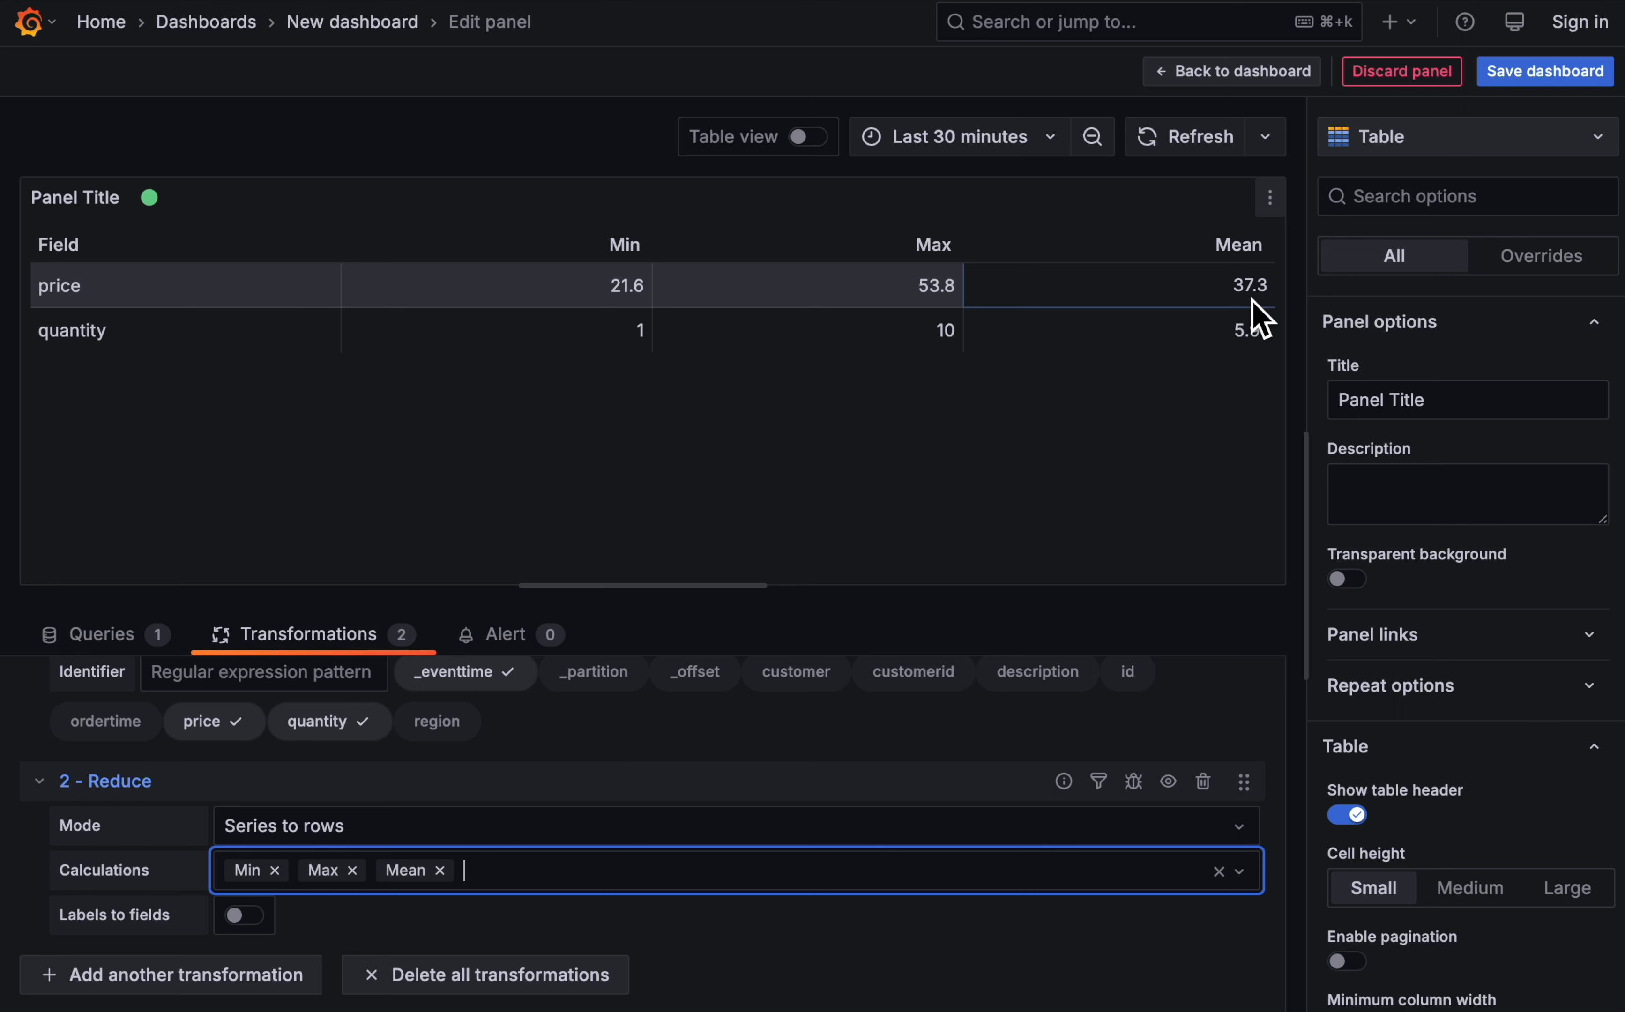
{"action": "type", "text": "sd"}
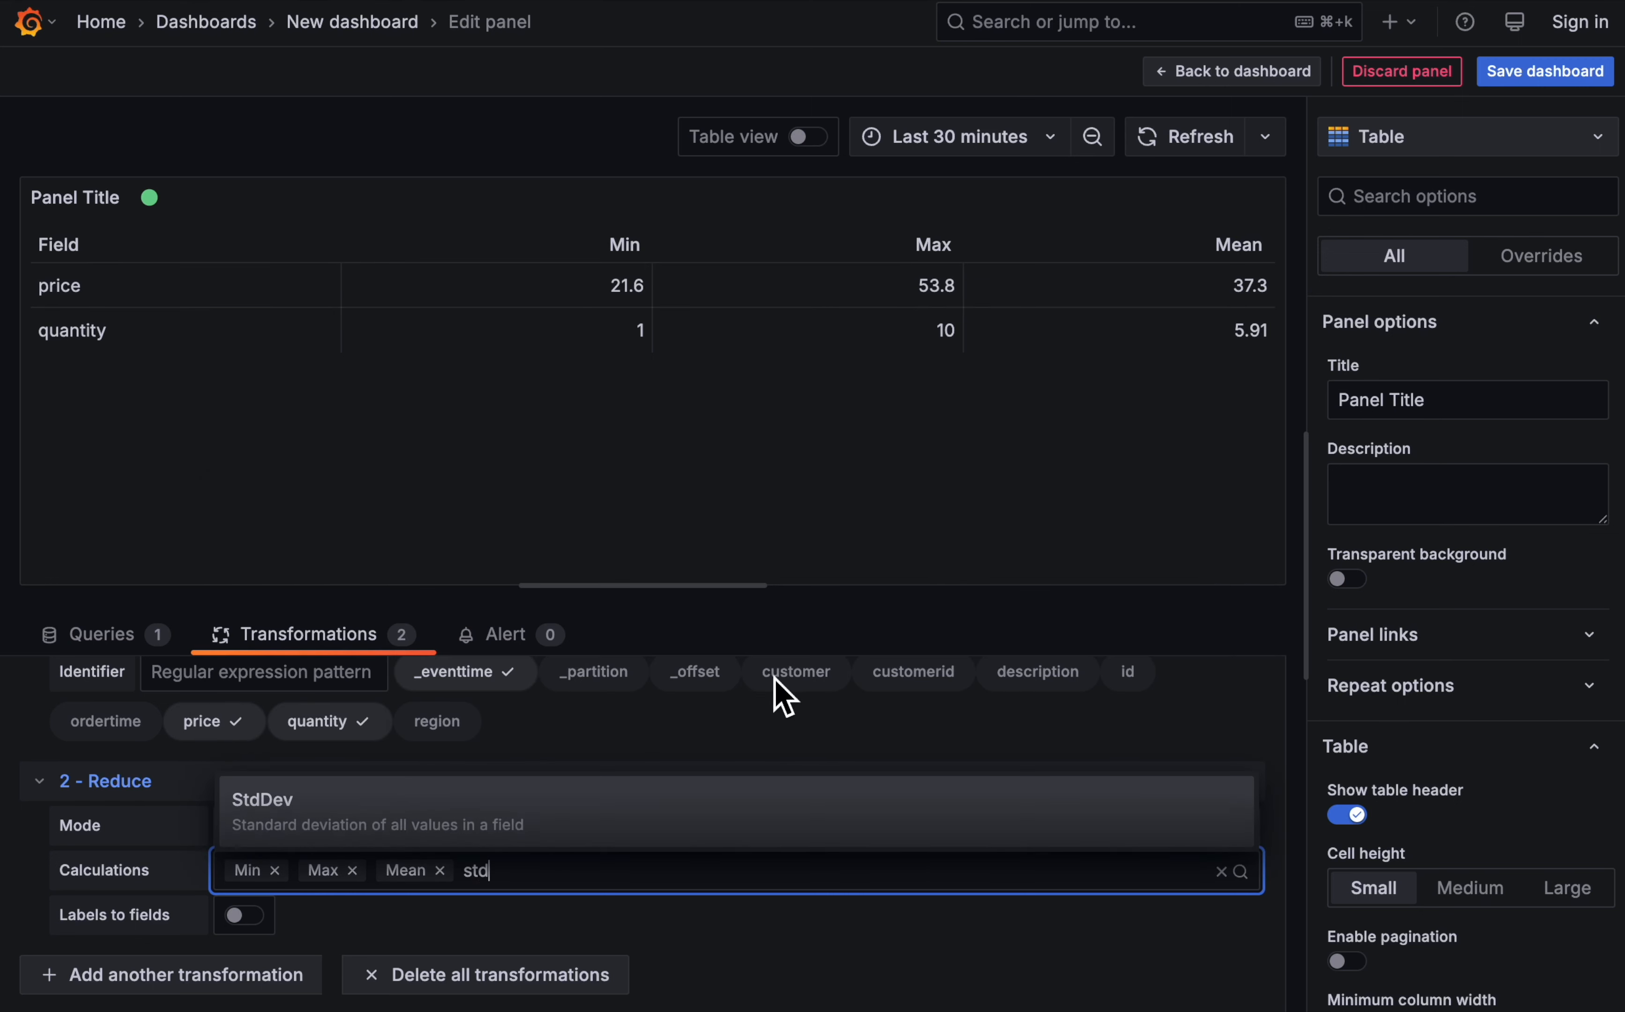
{"action": "left_click", "coordinate": [439, 822]}
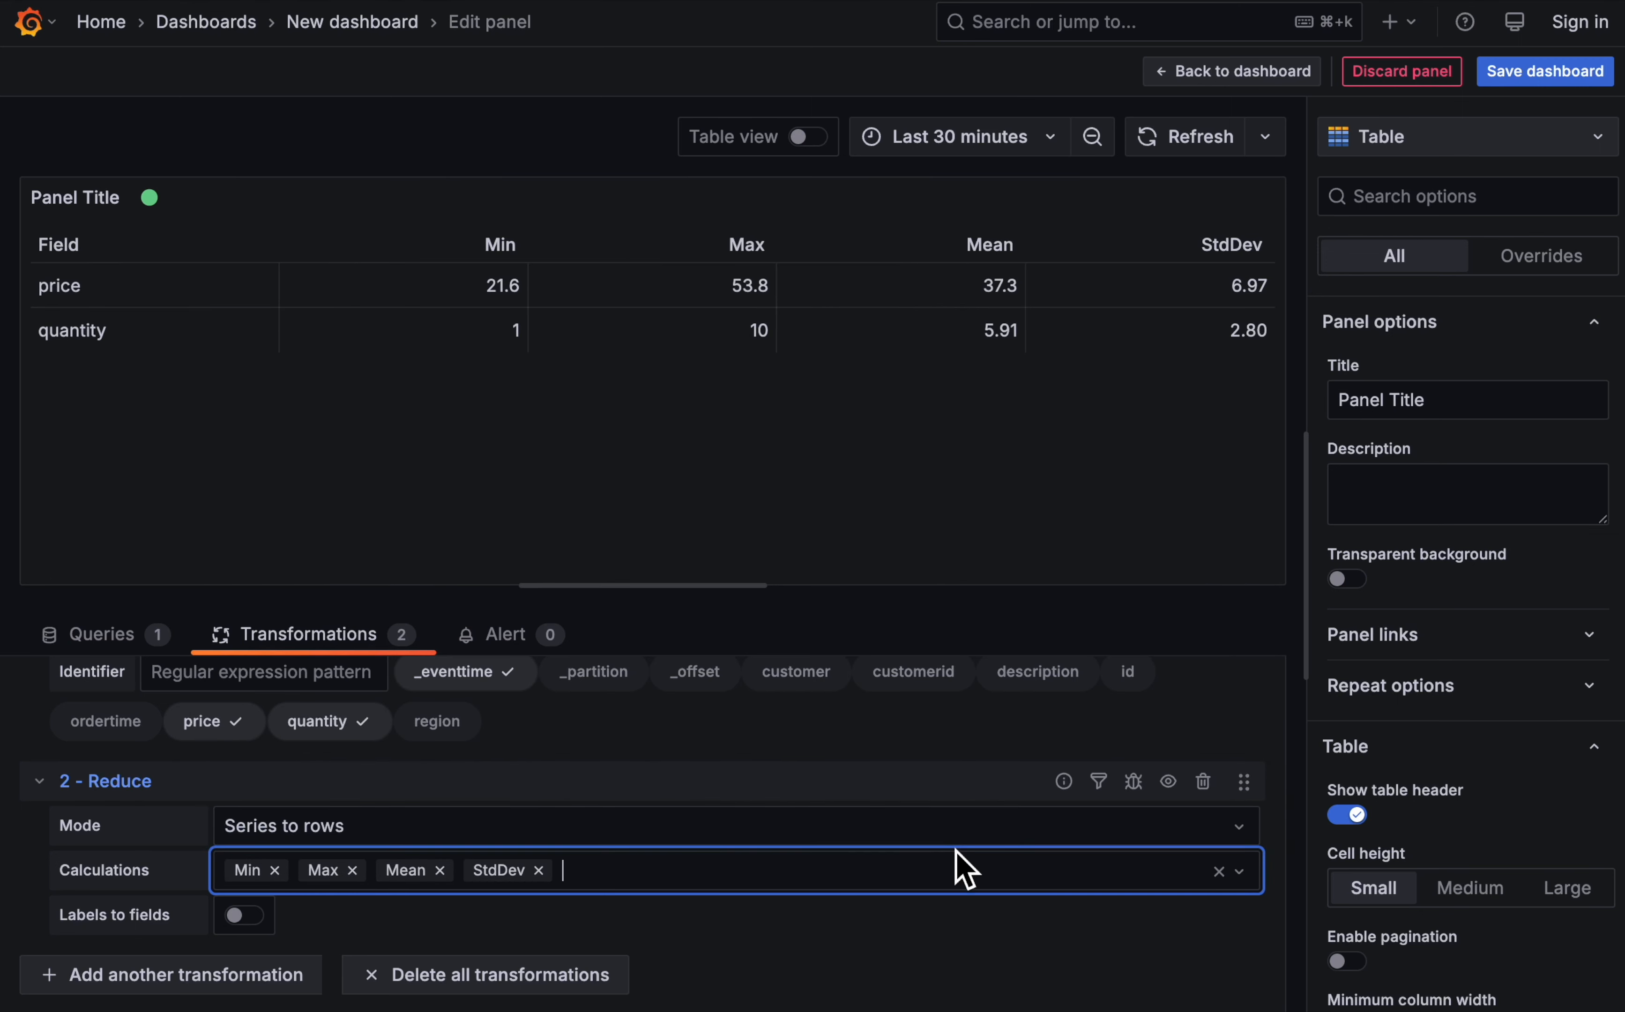
{"action": "left_click", "coordinate": [1004, 927]}
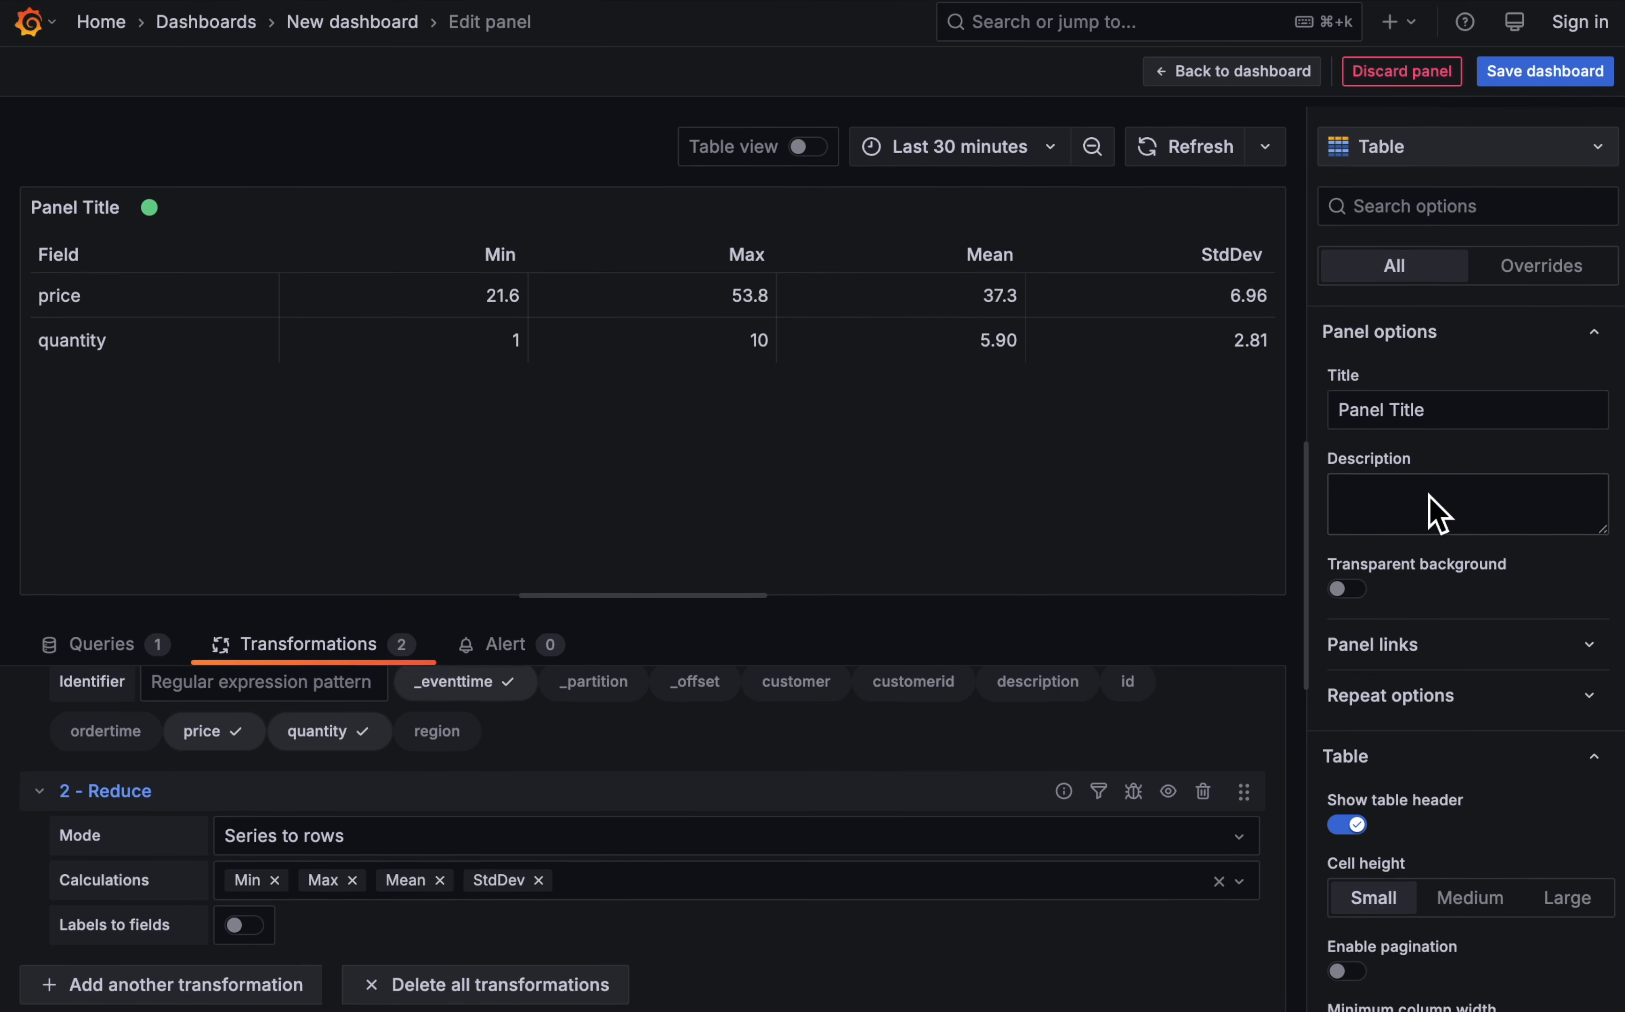
- Title the table panel "Order summaries"
{"action": "triple_click", "coordinate": [1469, 417]}
{"action": "type", "text": "Ord"}
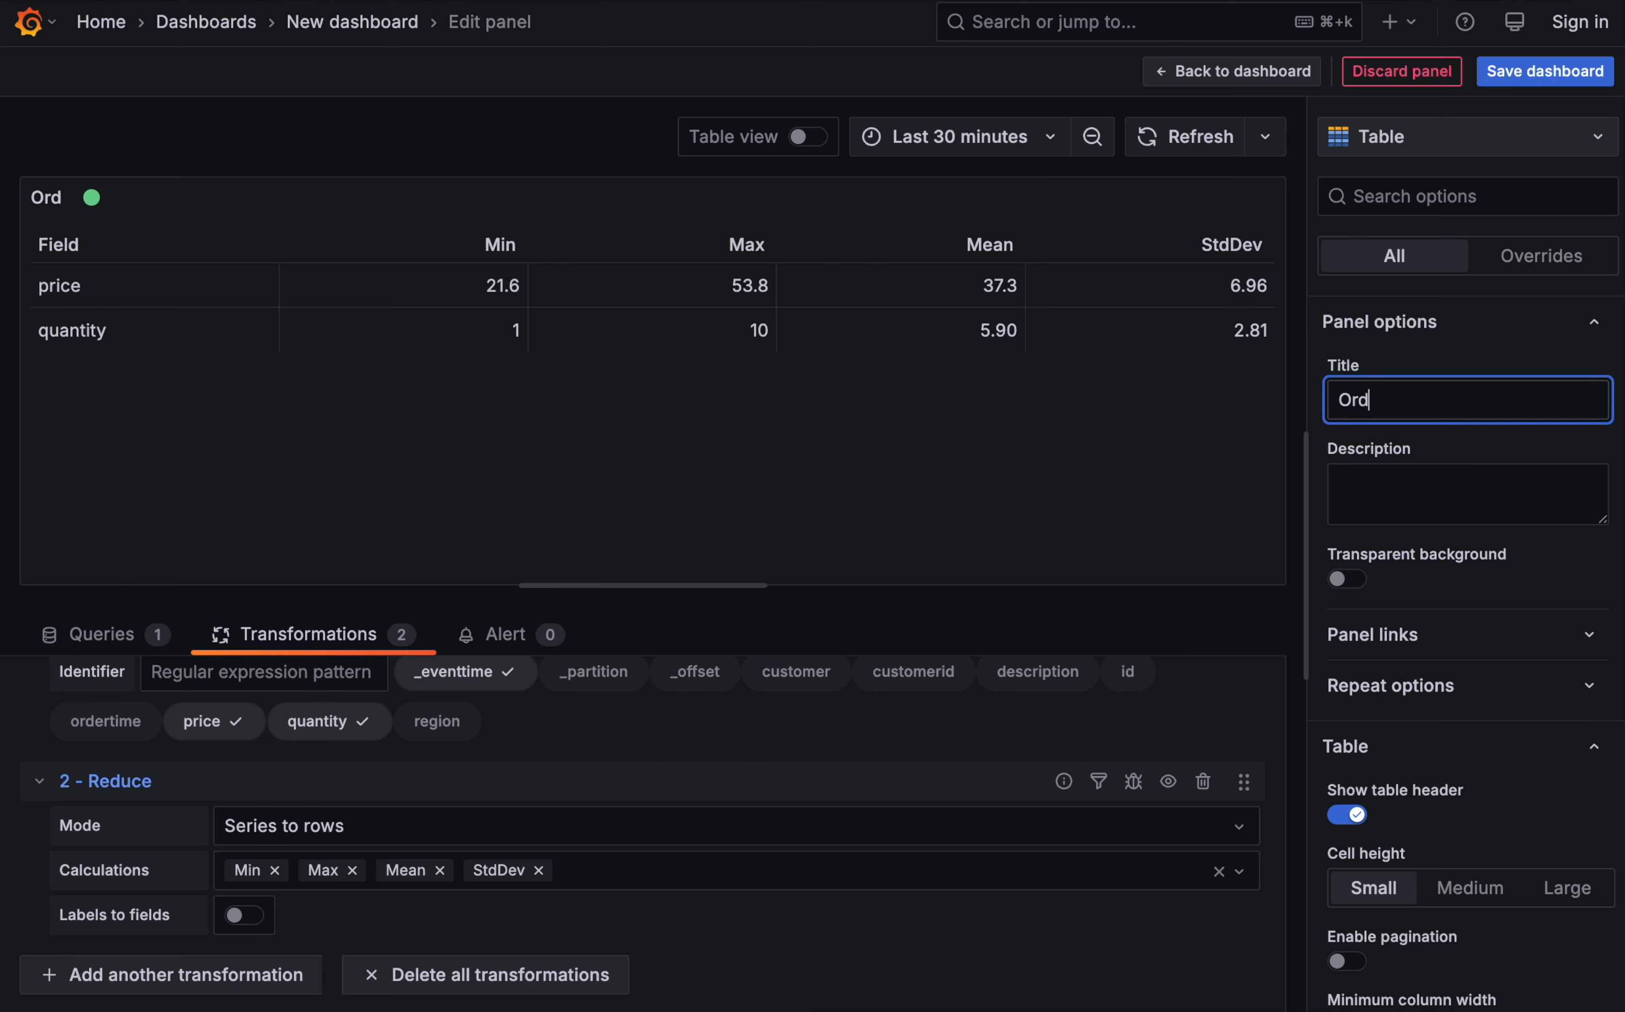
{"action": "type", "text": "er summaries"}
{"action": "left_click", "coordinate": [1514, 455]}
- Return to the dashboard and place Order summaries below Orders (by price), with Number of orders per minute below Orders (by region)
{"action": "left_click", "coordinate": [1273, 79]}
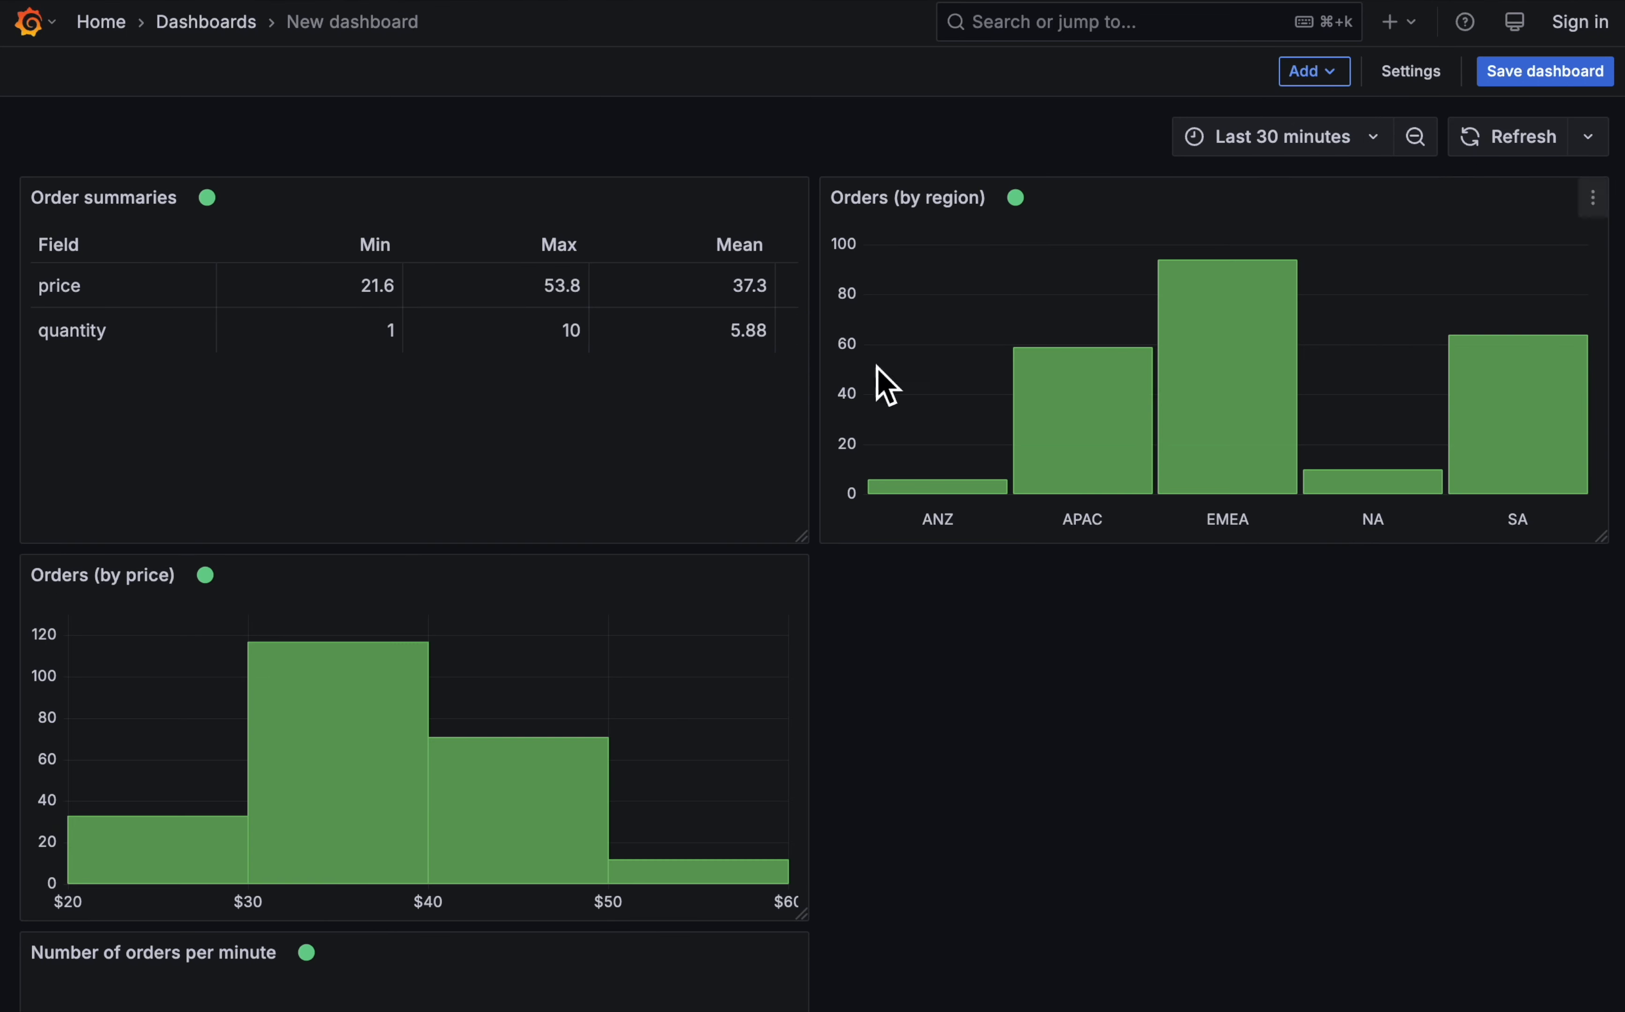
{"action": "left_click_drag", "start_coordinate": [504, 197], "coordinate": [453, 573]}
{"action": "left_click_drag", "start_coordinate": [431, 956], "coordinate": [1247, 596]}
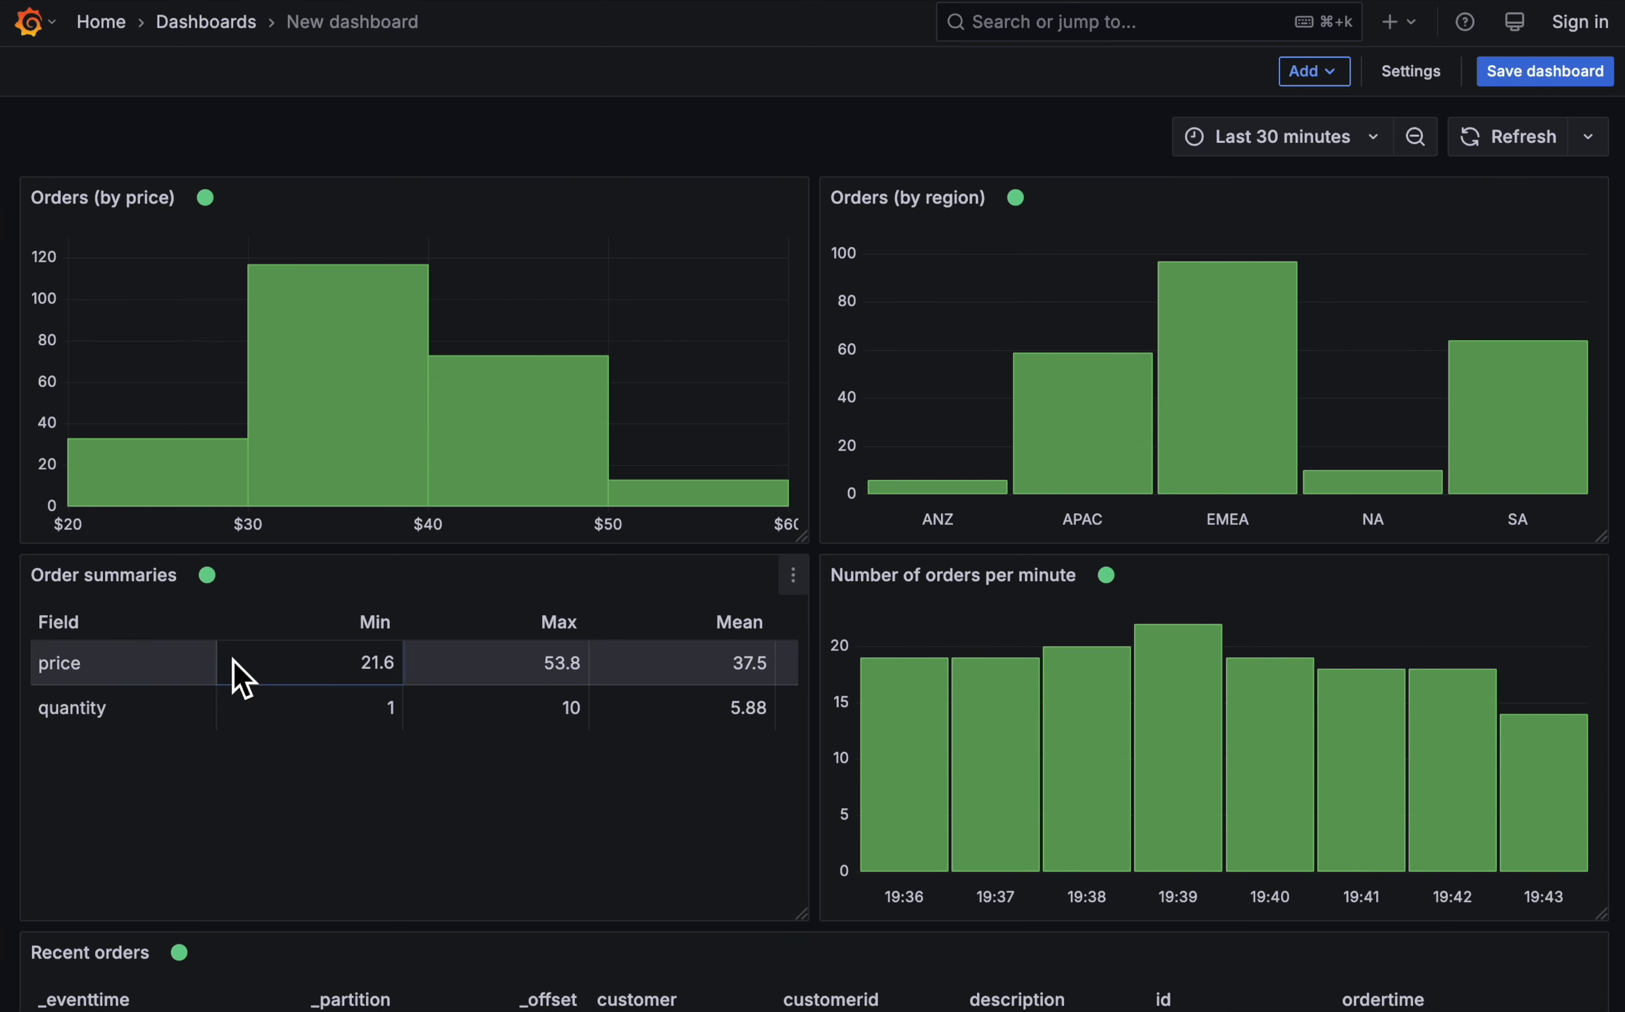
- Widen Order summaries to fit its StdDev column, and narrow Number of orders per minute to fill the space beside it
{"action": "left_click_drag", "start_coordinate": [803, 912], "coordinate": [986, 924]}
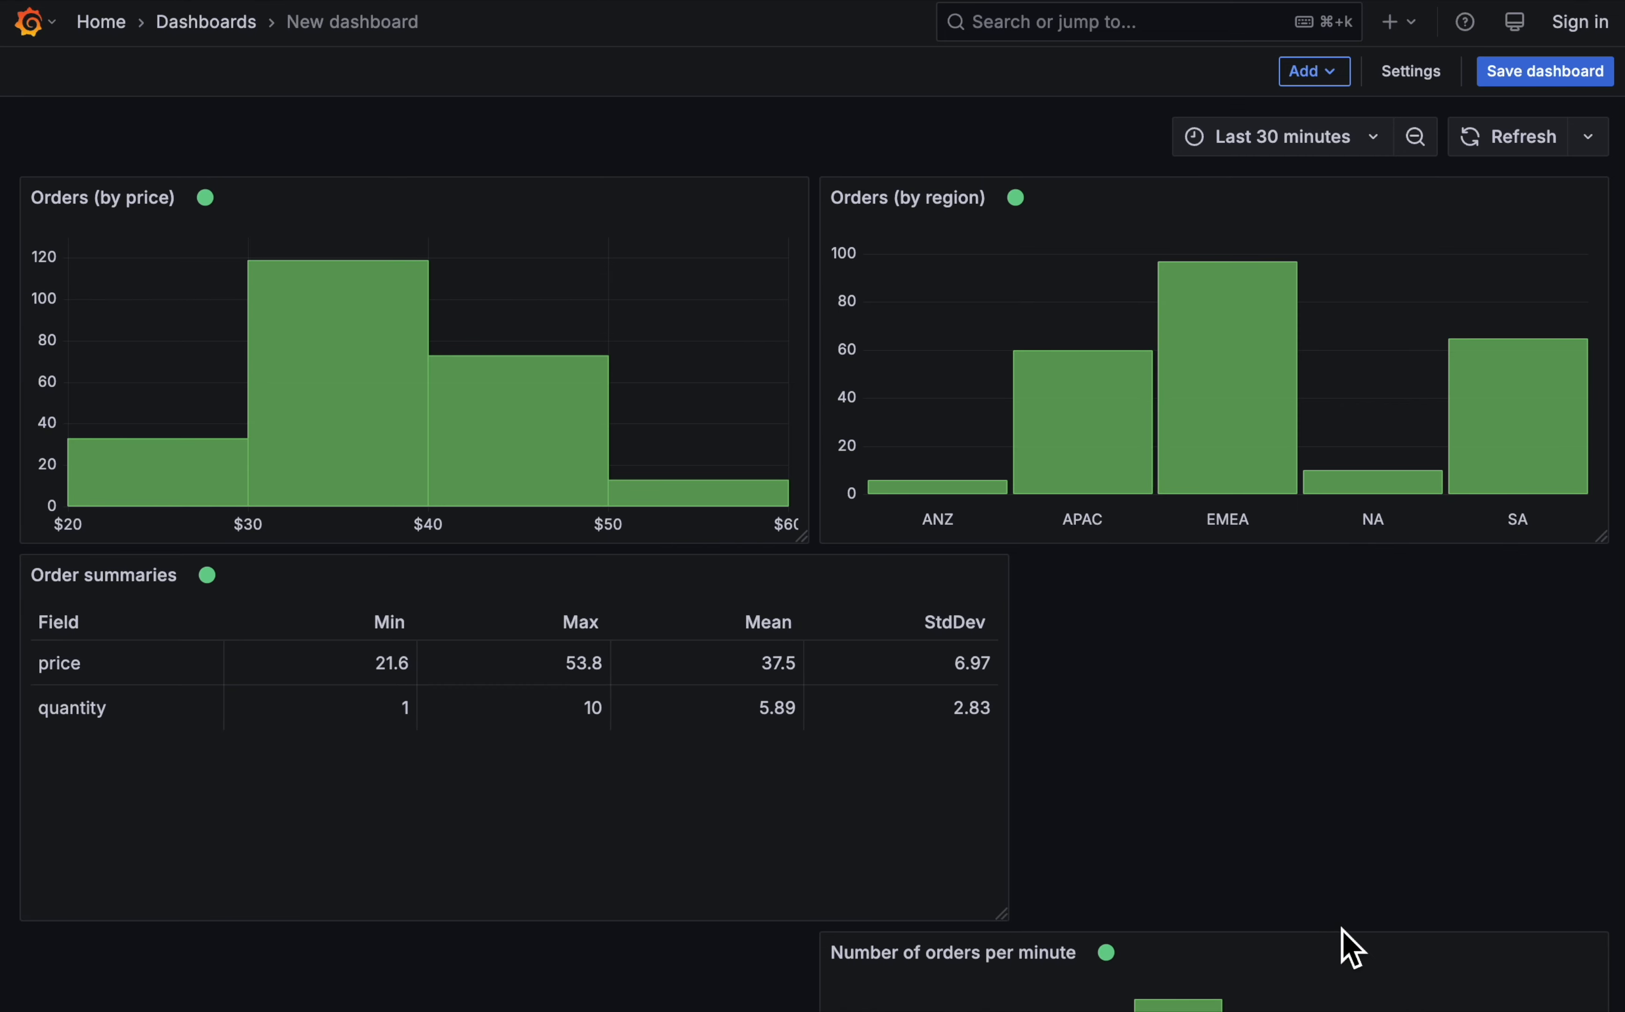
{"action": "scroll", "coordinate": [1345, 947], "scroll_direction": "down", "scroll_amount": 7}
{"action": "left_click_drag", "start_coordinate": [1604, 806], "coordinate": [1270, 798]}
{"action": "left_click_drag", "start_coordinate": [1179, 476], "coordinate": [1392, 224]}
{"action": "left_click_drag", "start_coordinate": [1470, 470], "coordinate": [1601, 469]}
{"action": "scroll", "coordinate": [1439, 636], "scroll_direction": "up", "scroll_amount": 5}
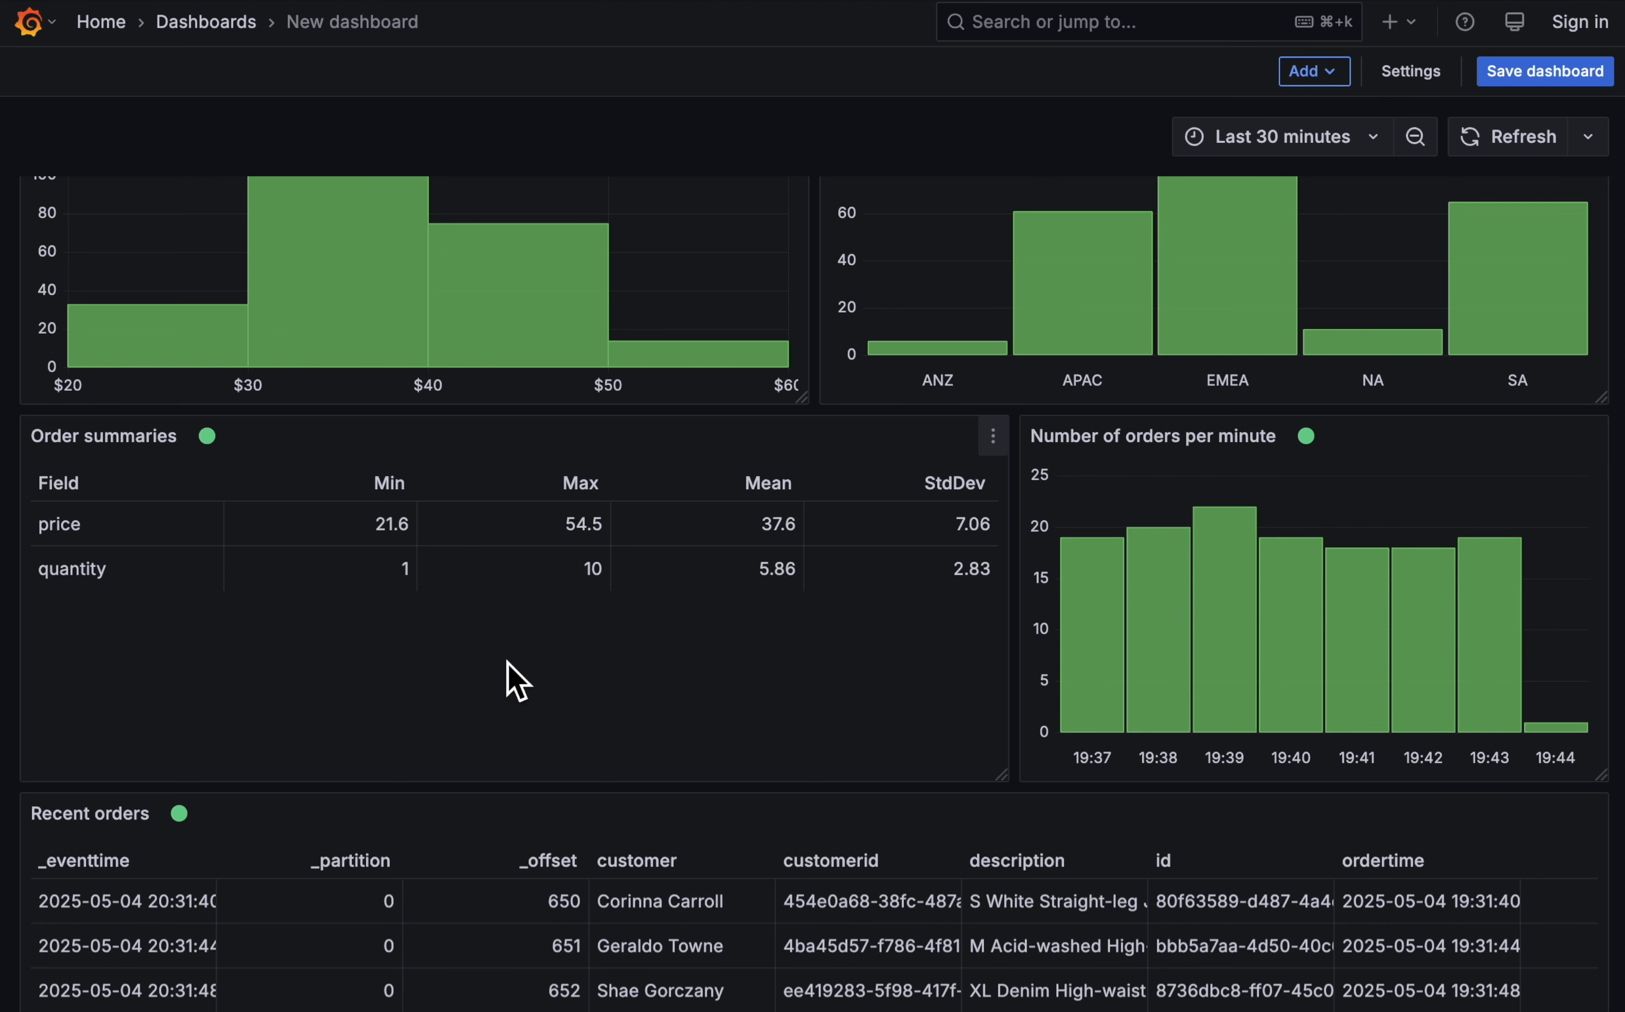
- Save the dashboard with the title "Orders"
{"action": "left_click", "coordinate": [1528, 71]}
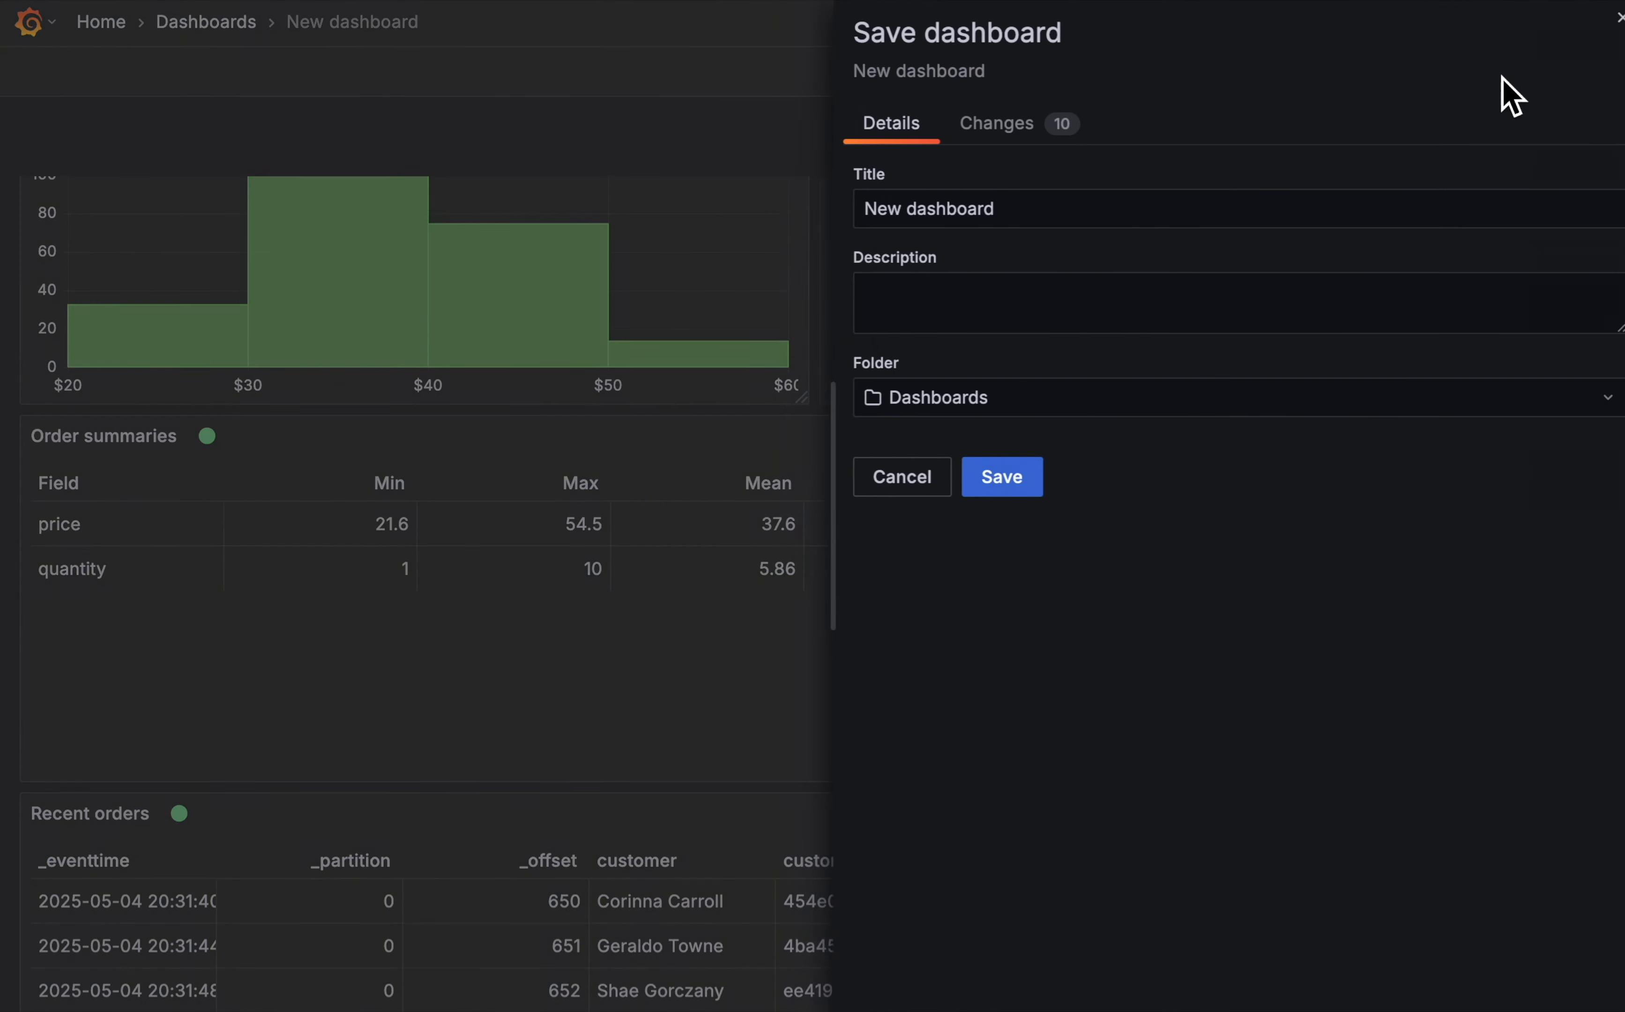
{"action": "triple_click", "coordinate": [1023, 223]}
{"action": "type", "text": "Orders"}
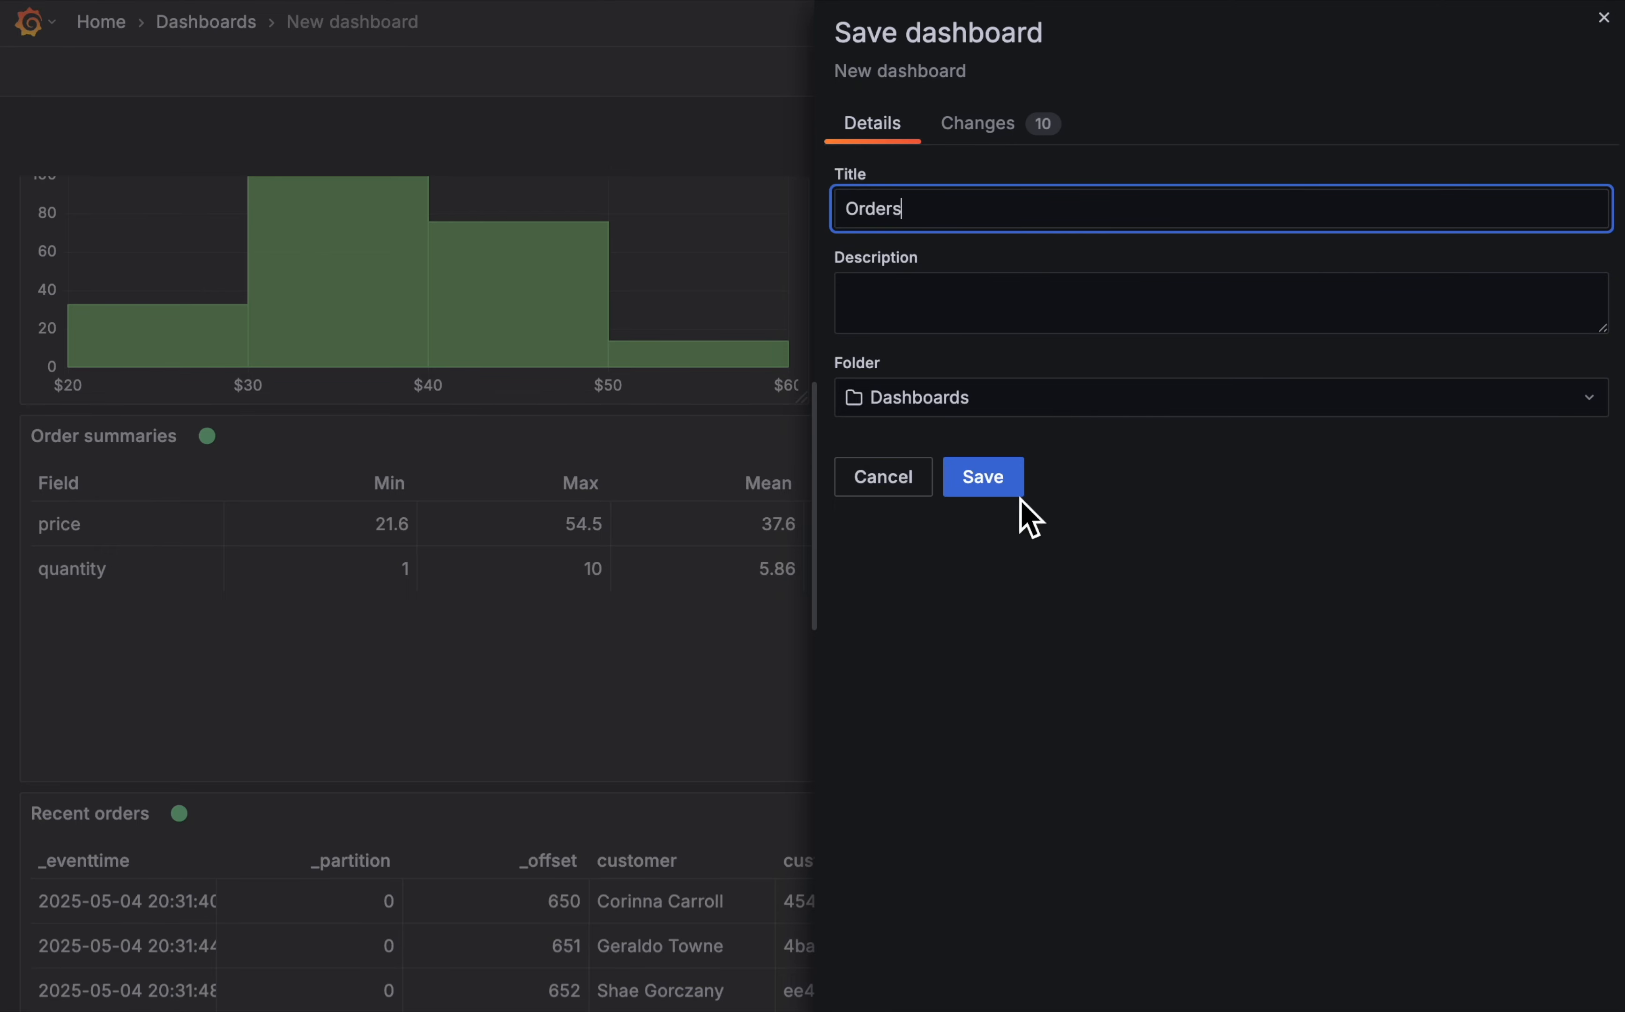
{"action": "left_click", "coordinate": [989, 487]}
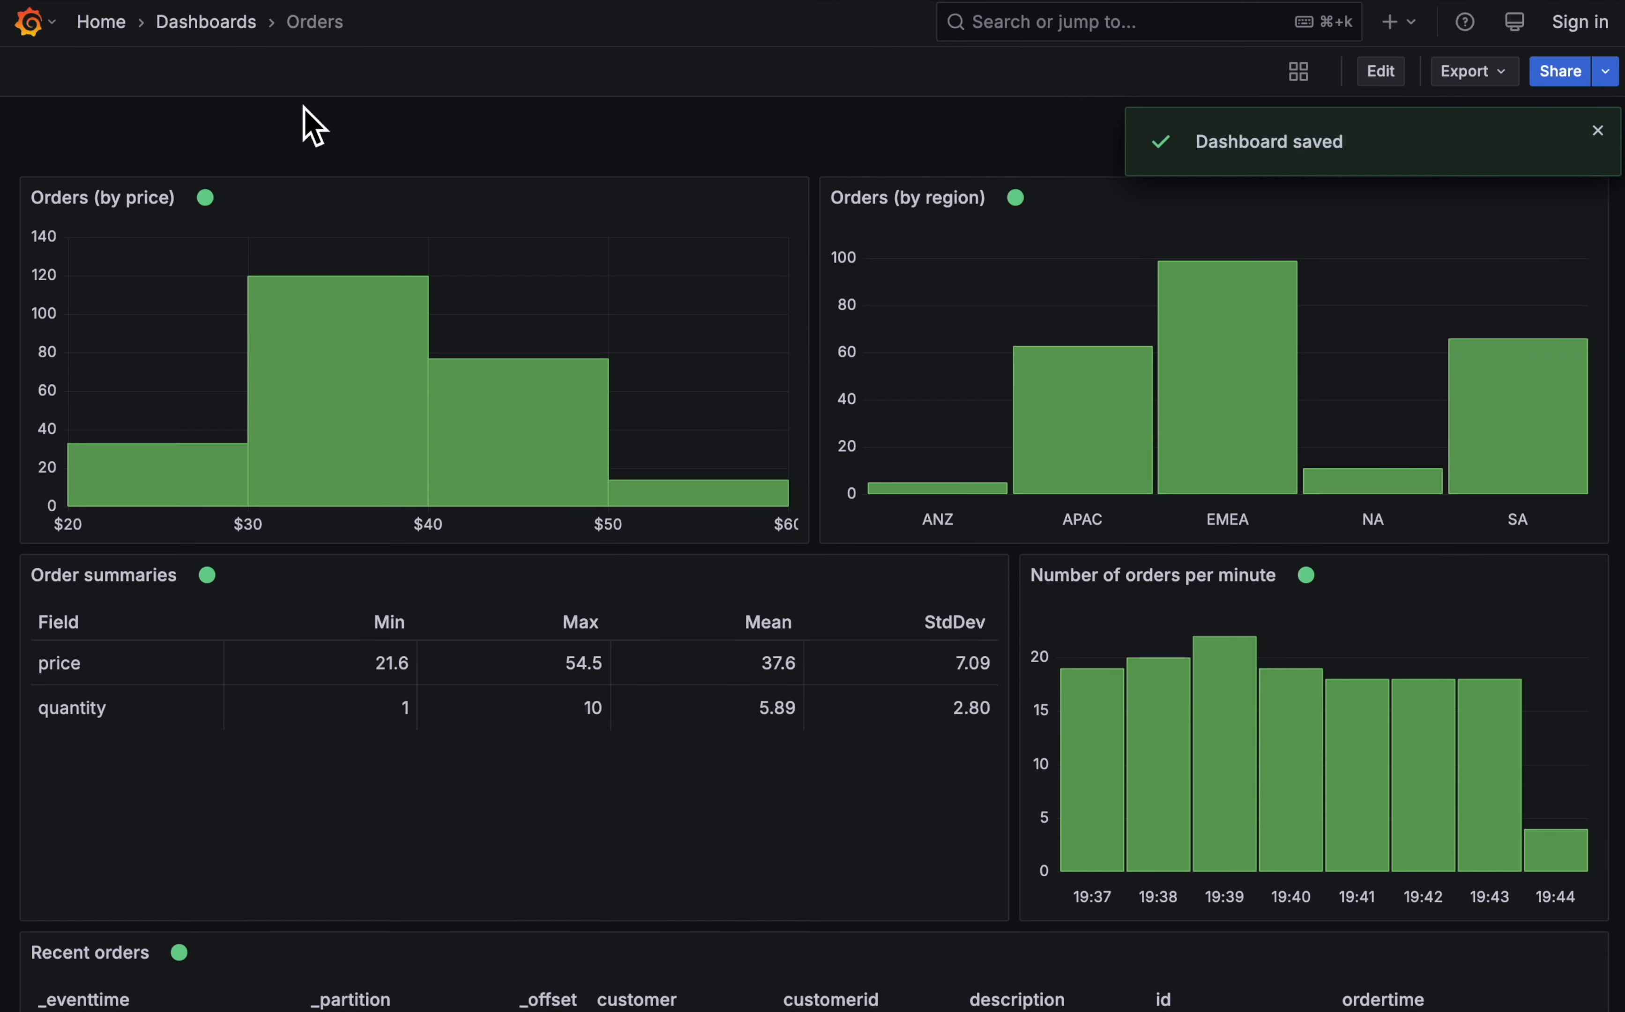
- Add a new Kafka data source from the data sources page and enter its name
{"action": "left_click", "coordinate": [107, 24]}
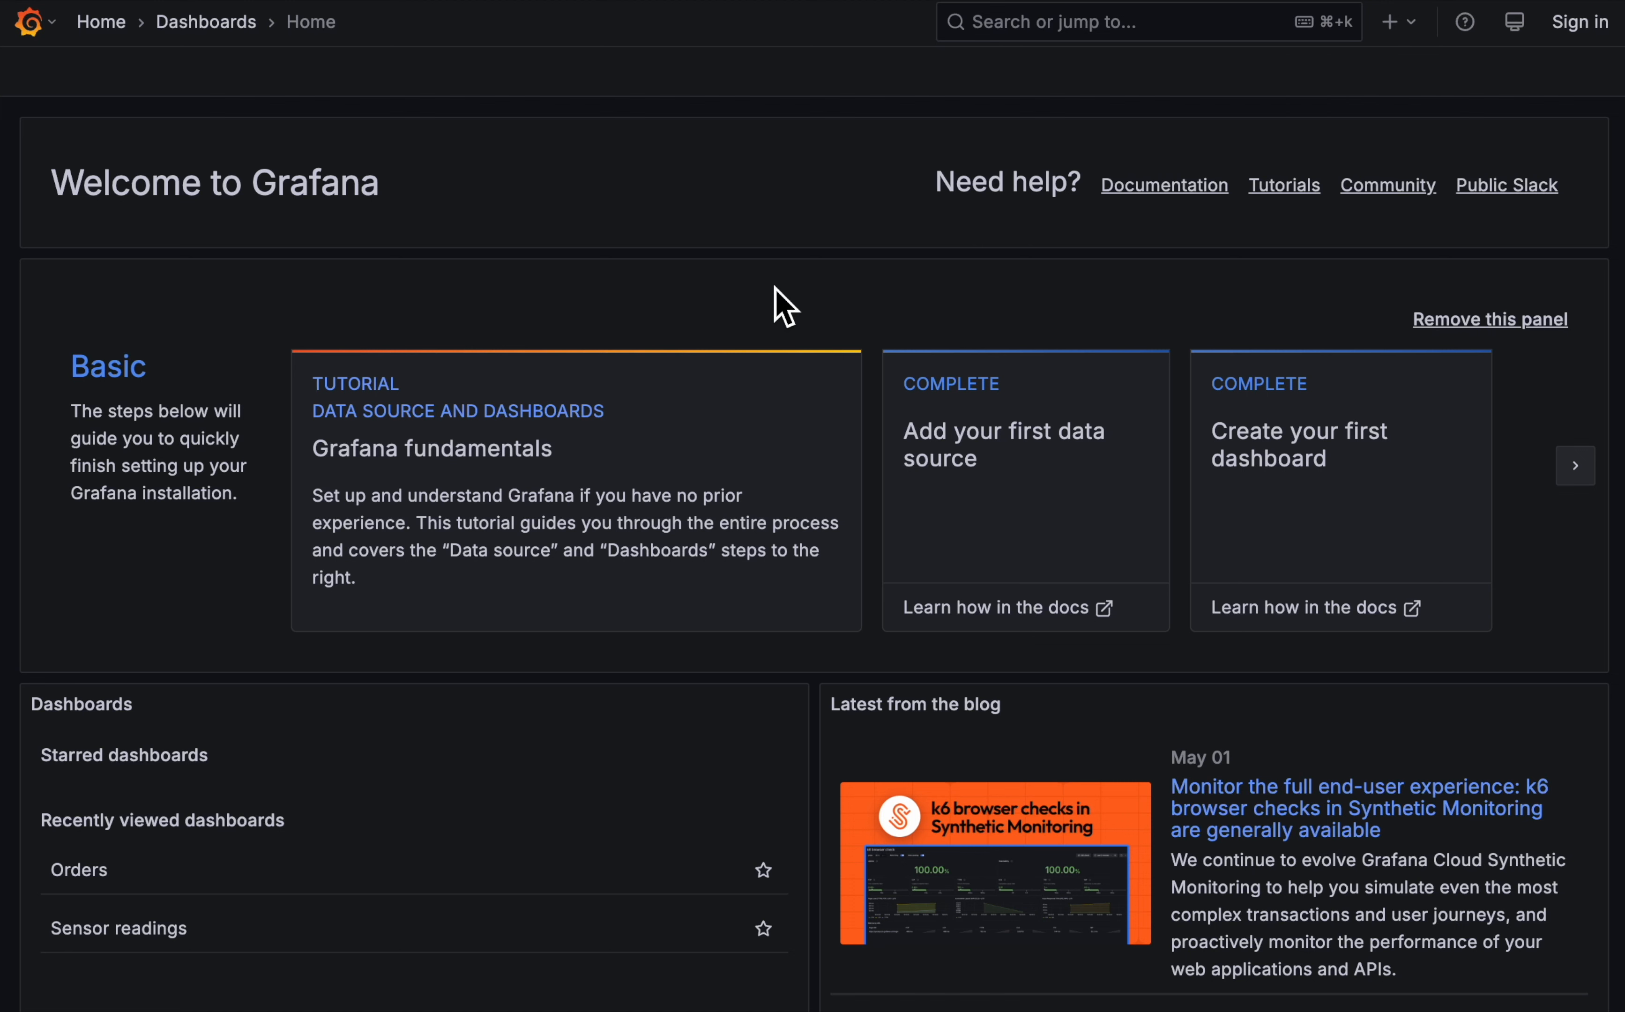
{"action": "left_click", "coordinate": [54, 40]}
{"action": "left_click", "coordinate": [145, 402]}
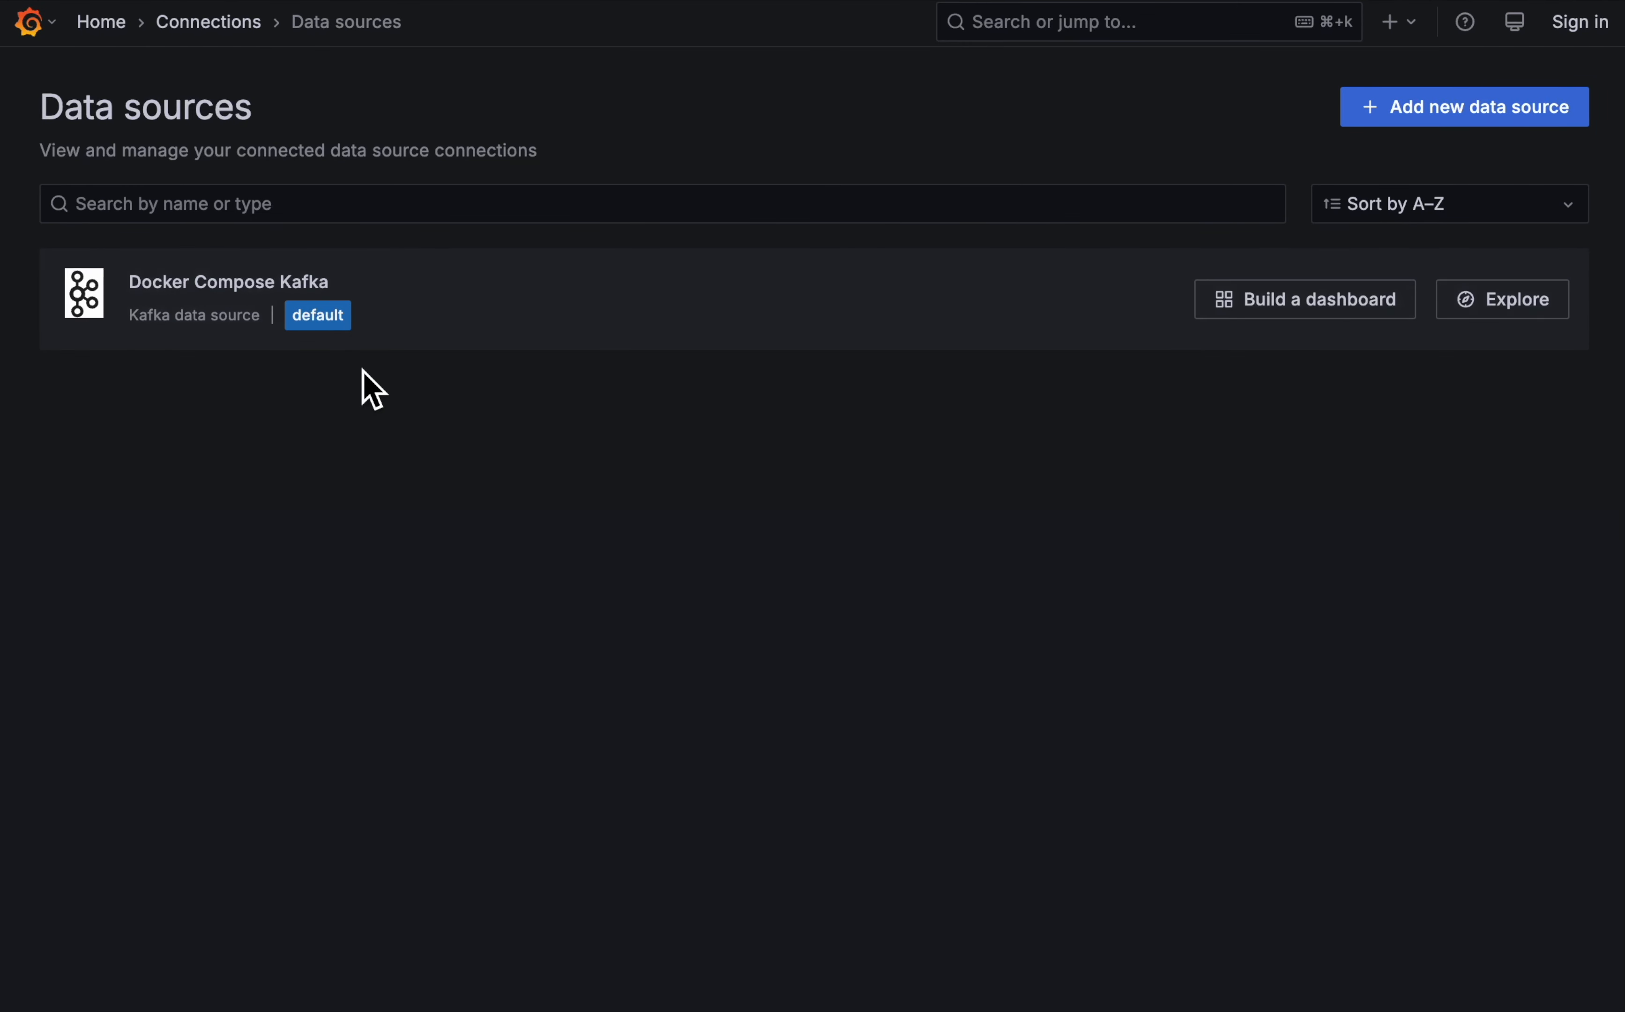
{"action": "left_click", "coordinate": [1410, 111]}
{"action": "left_click", "coordinate": [388, 207]}
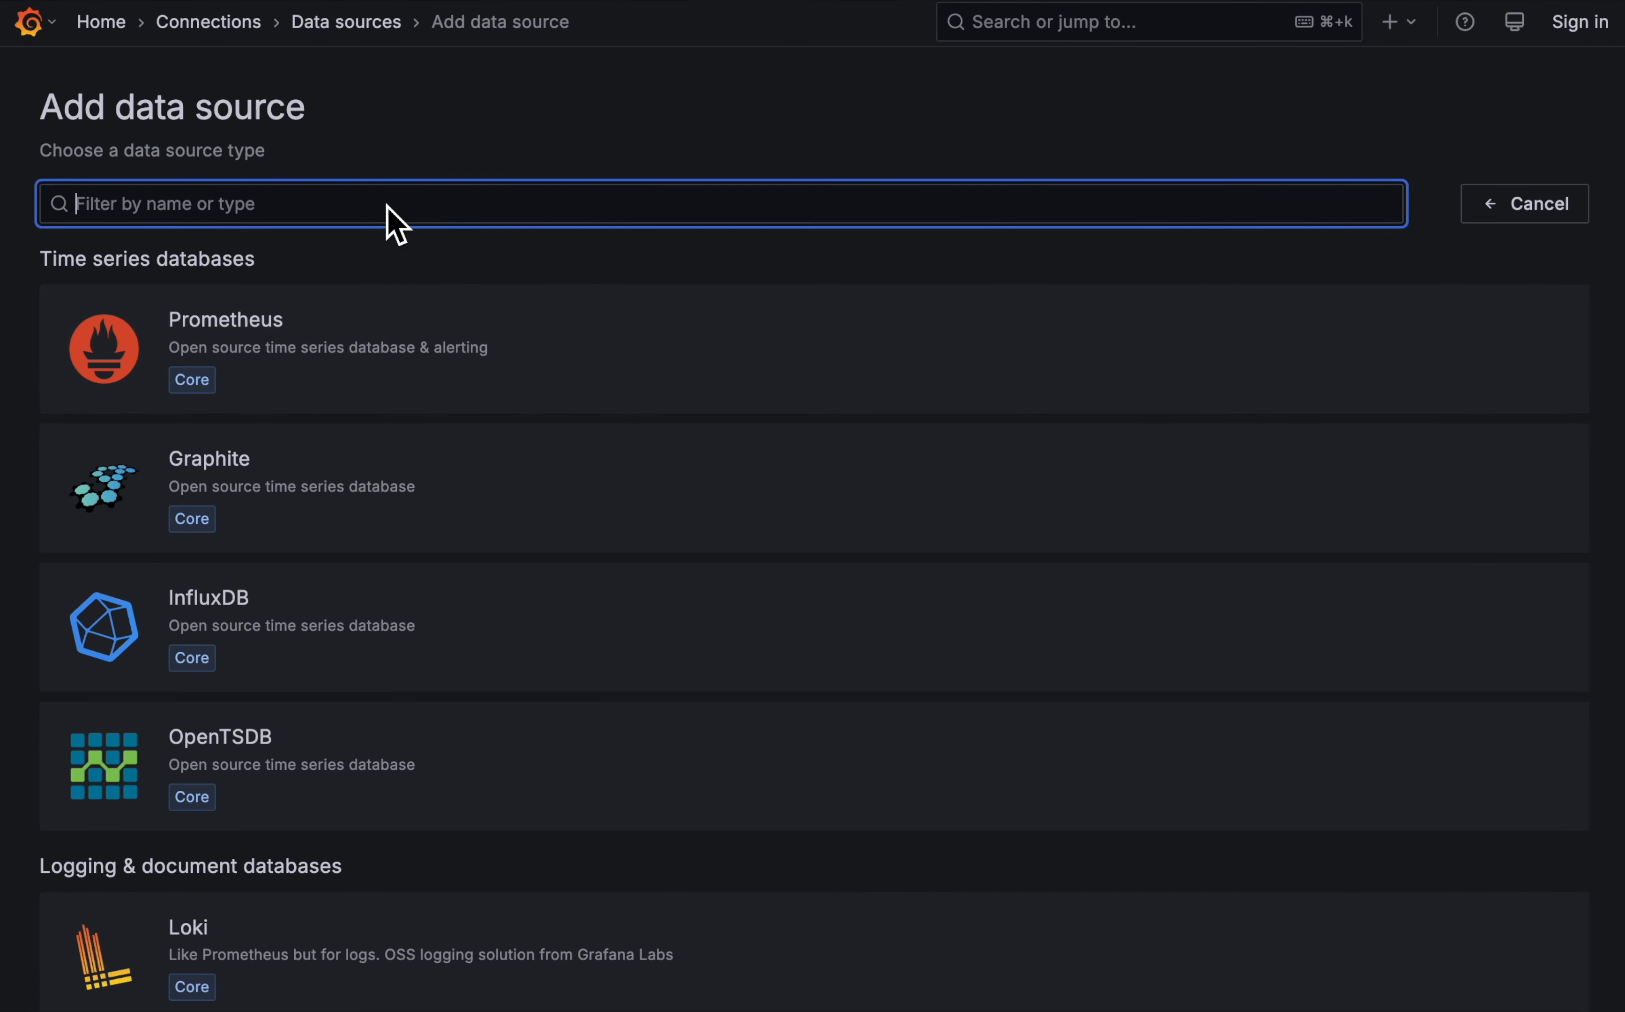
{"action": "type", "text": "kafk"}
{"action": "left_click", "coordinate": [498, 359]}
{"action": "triple_click", "coordinate": [483, 313]}
{"action": "type", "text": "fyre-dalelane"}
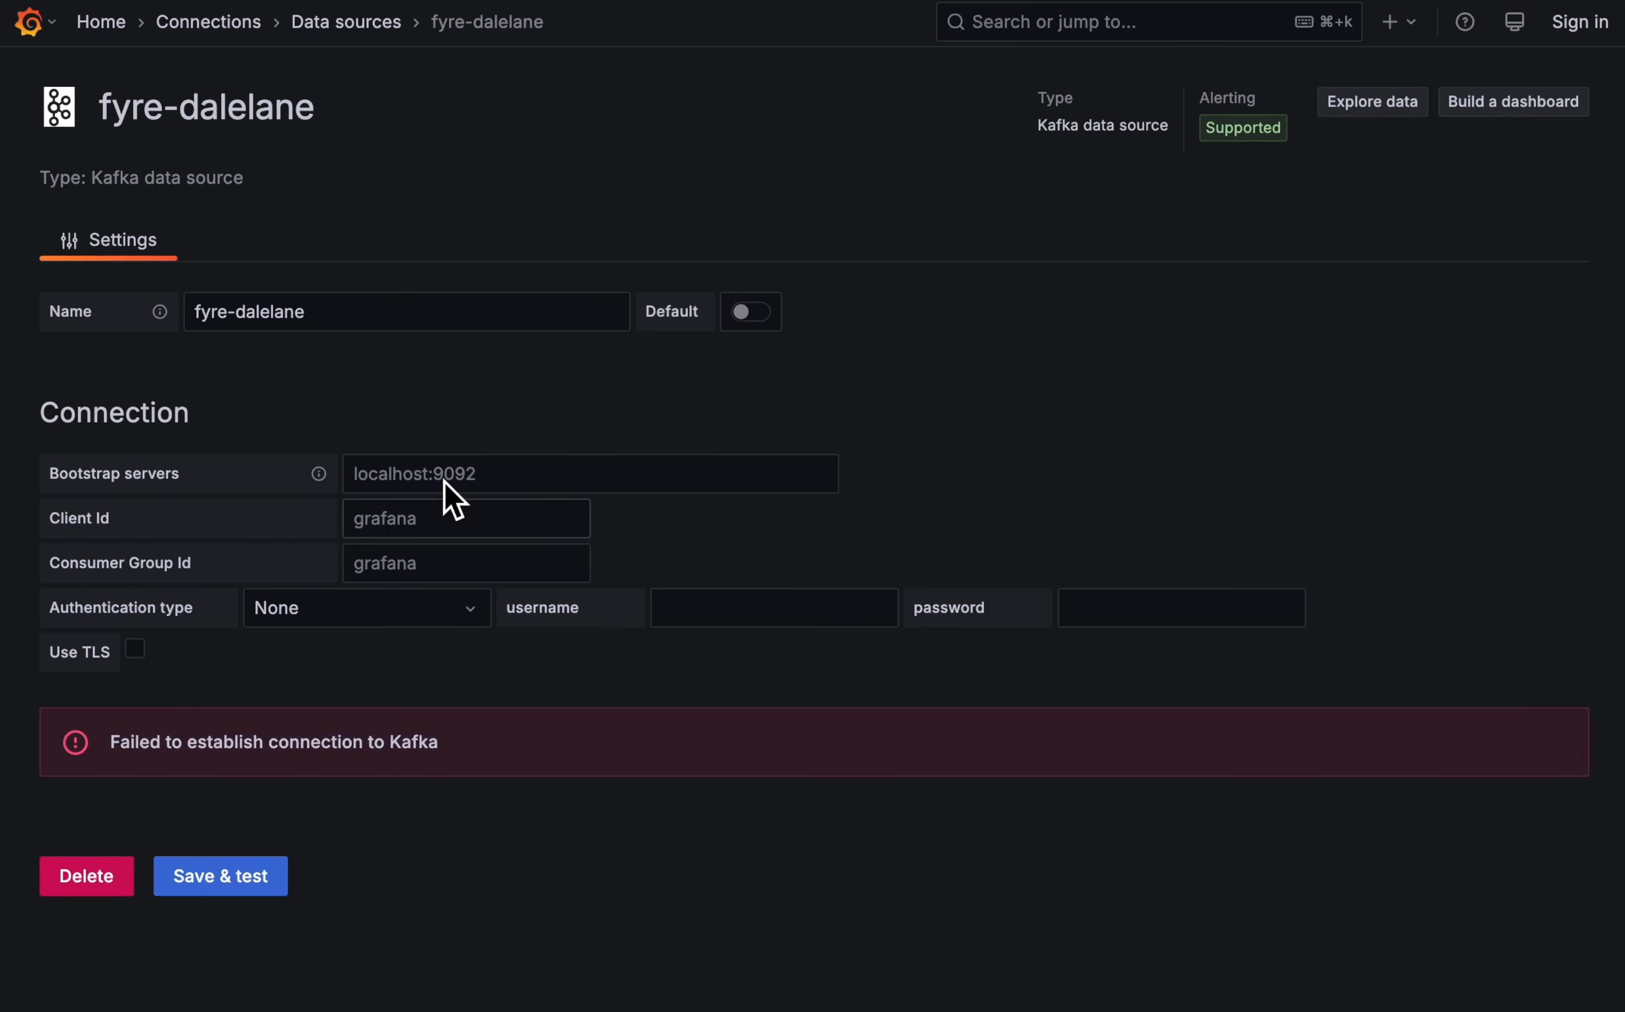
- Paste the my-kafka-cluster external bootstrap address as the Bootstrap servers, leaving Client Id and Consumer Group Id blank
{"action": "left_click", "coordinate": [472, 475]}
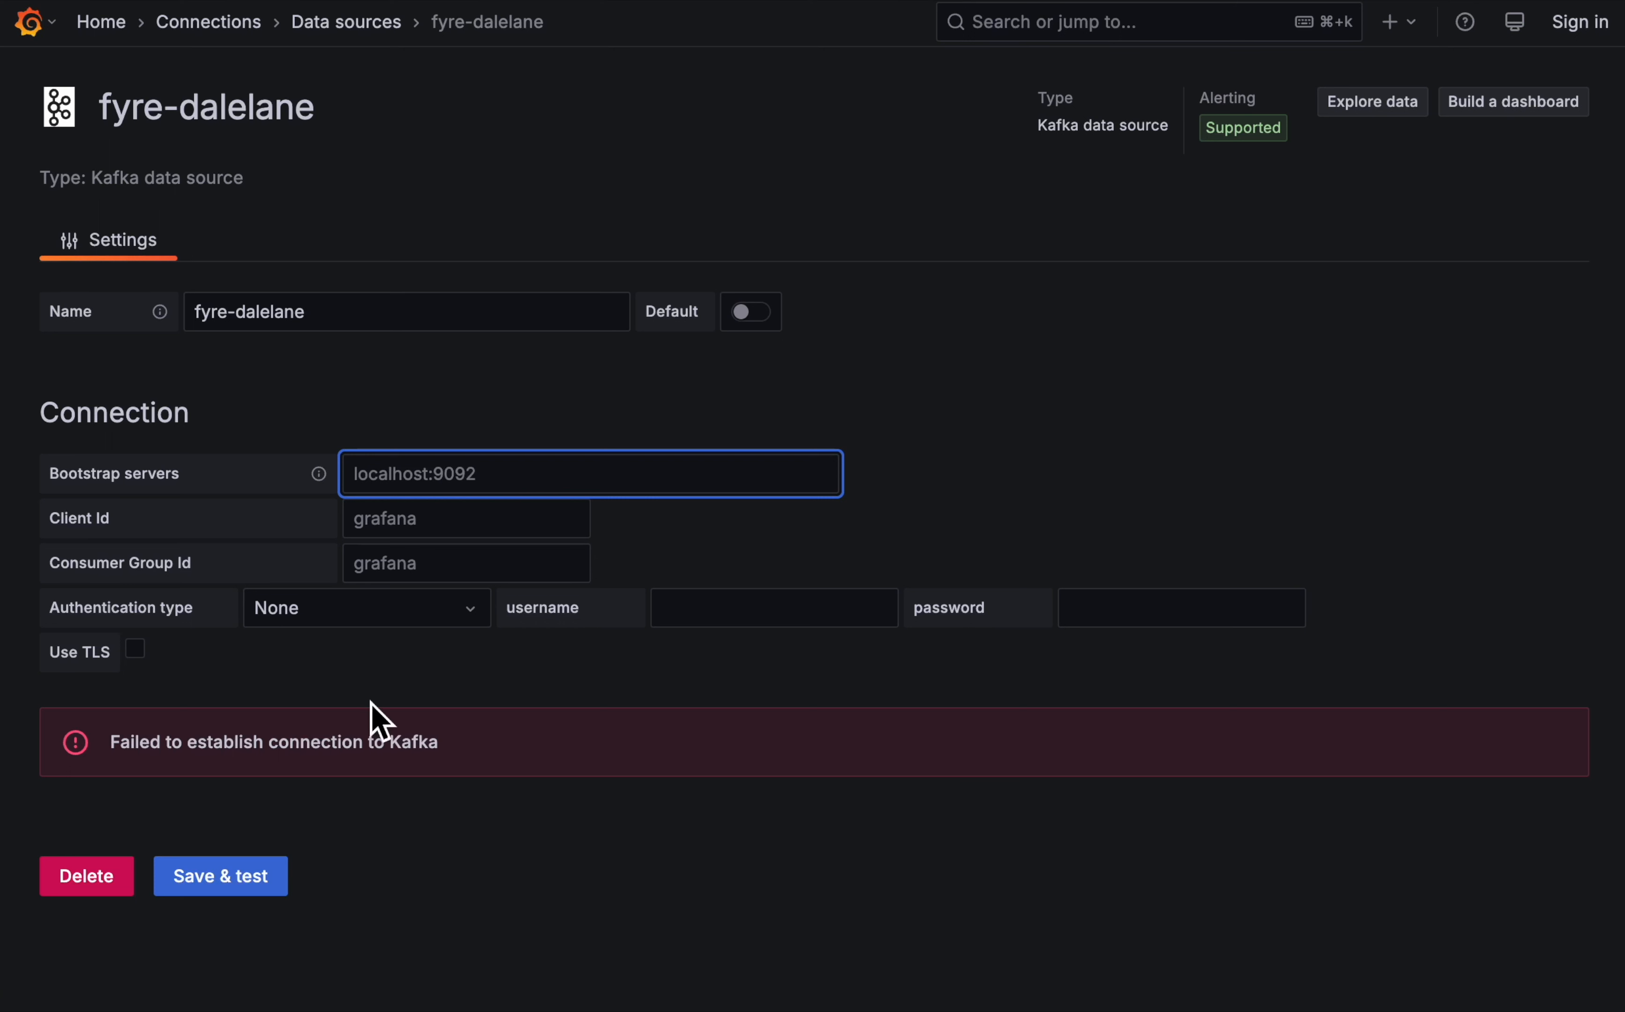
{"action": "type", "text": "my-kafka-cluster-kafka-external-bootstrap-event-automation.apps.dalelane.cp.fyre.ibm.com:443"}
{"action": "left_click", "coordinate": [950, 492]}
{"action": "left_click", "coordinate": [426, 525]}
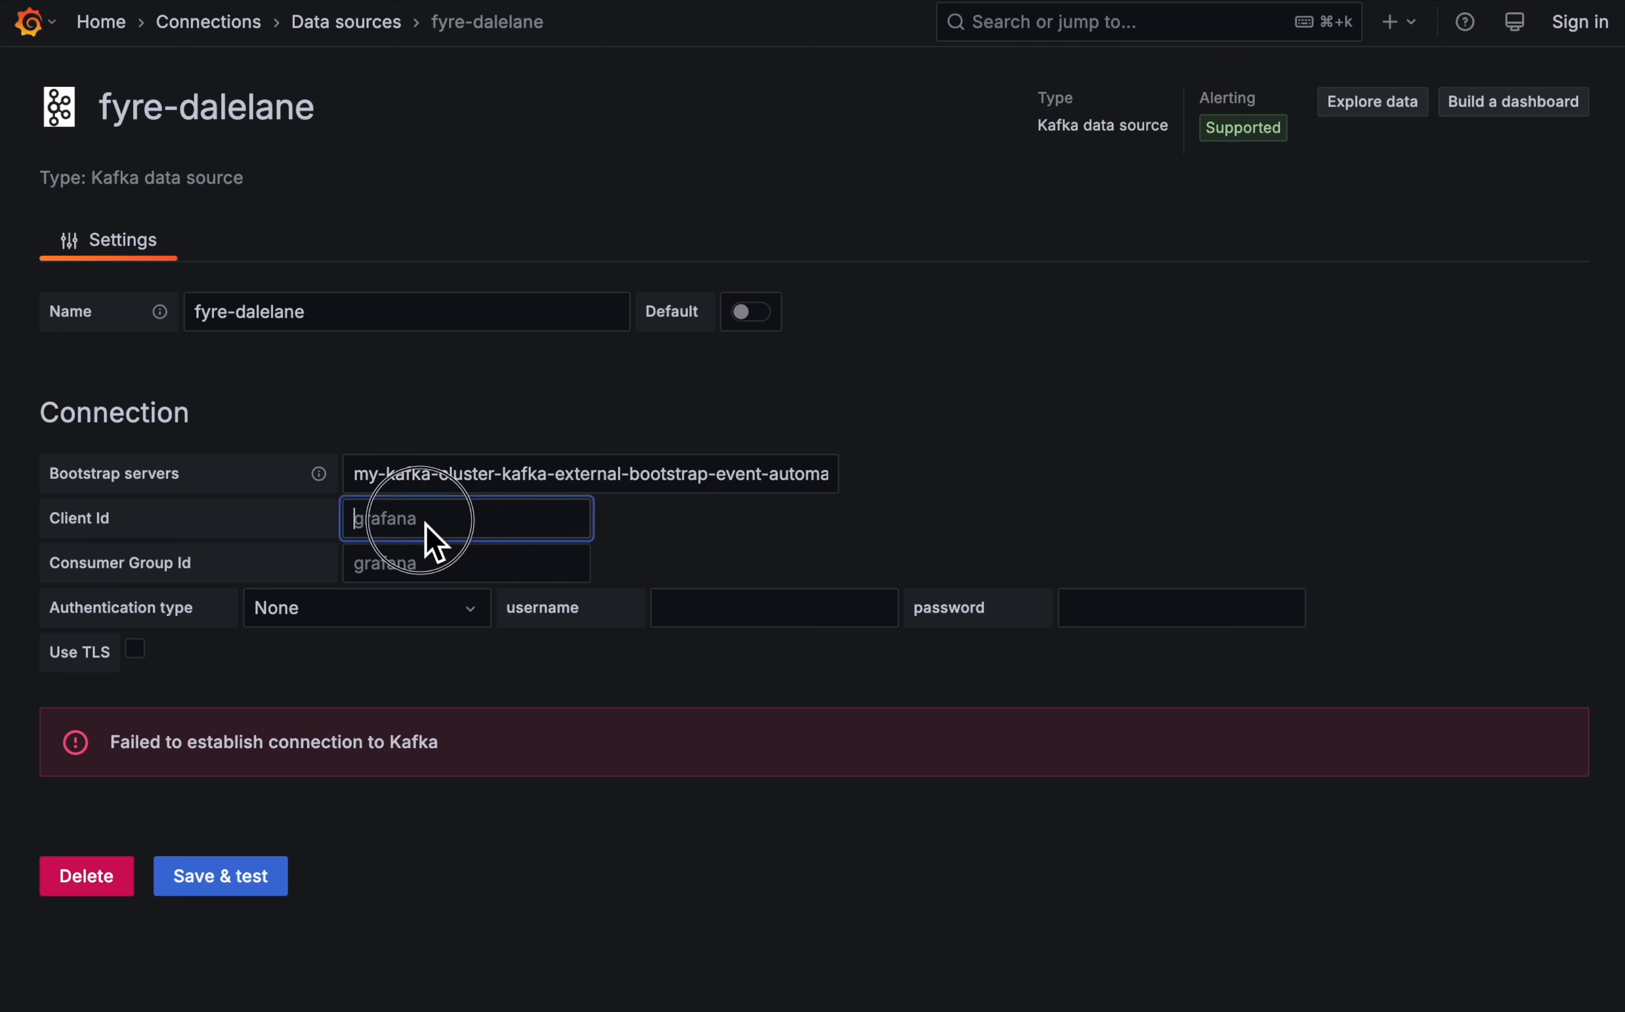
{"action": "left_click", "coordinate": [404, 567]}
- Set the authentication type to SCRAM-SHA-512 with username kafka-demo-apps and paste the account password
{"action": "left_click", "coordinate": [414, 615]}
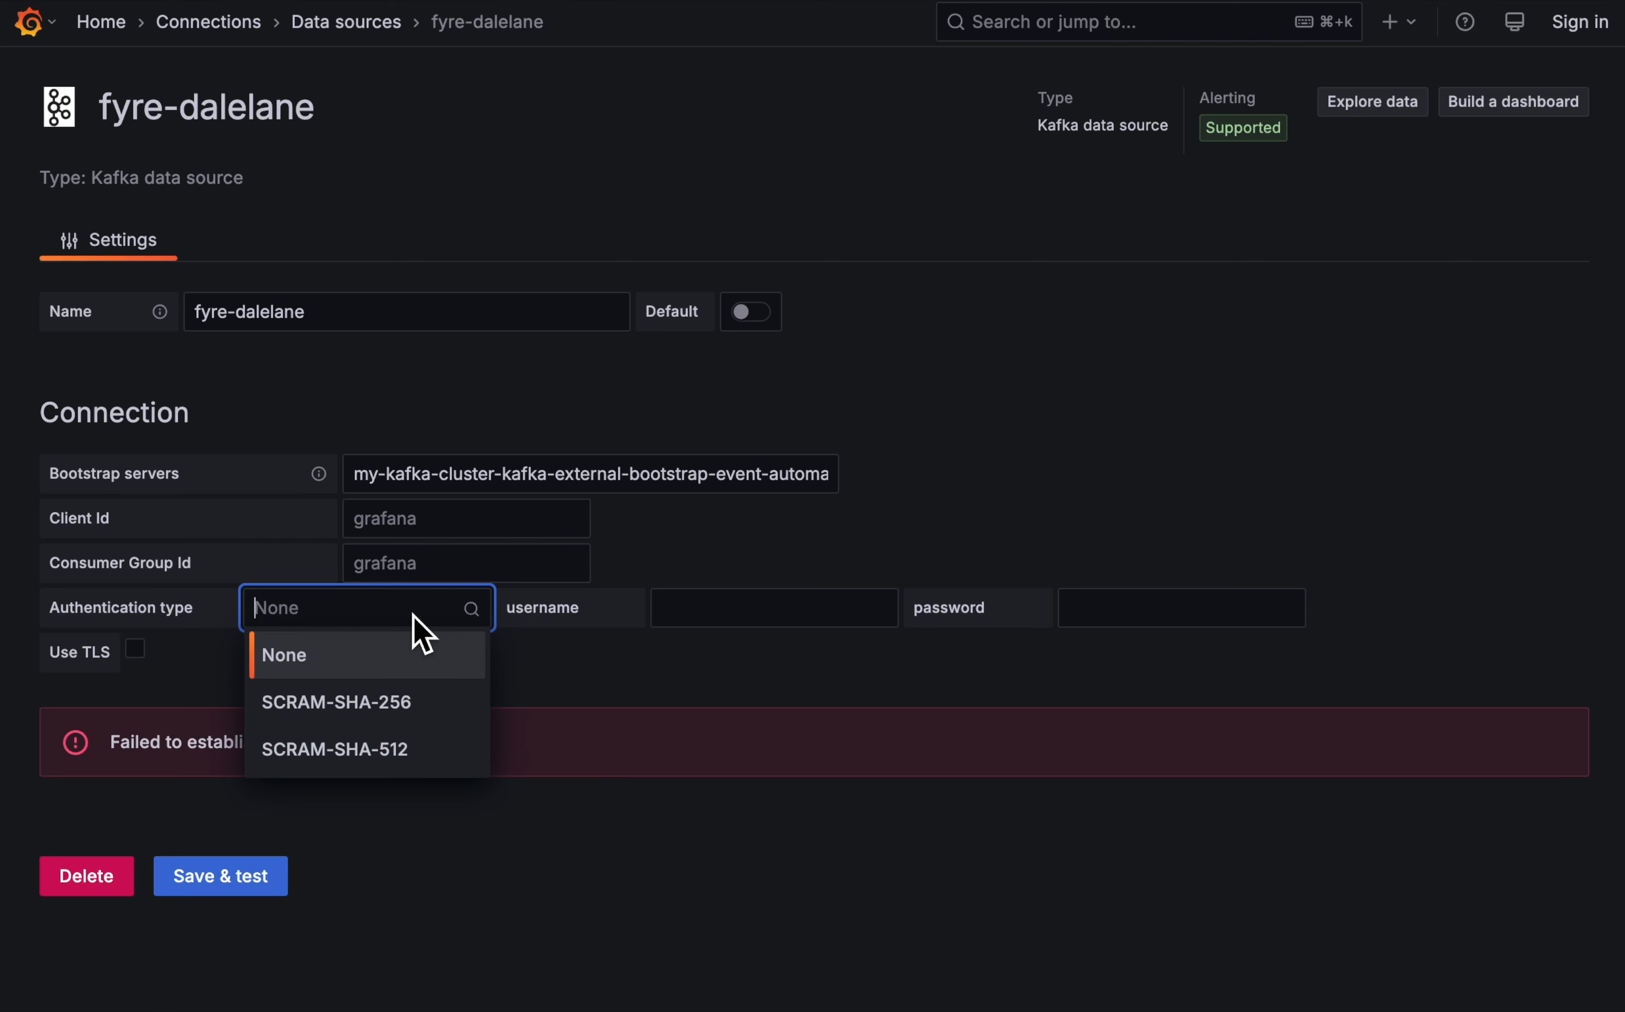
{"action": "left_click", "coordinate": [403, 755]}
{"action": "left_click", "coordinate": [770, 617]}
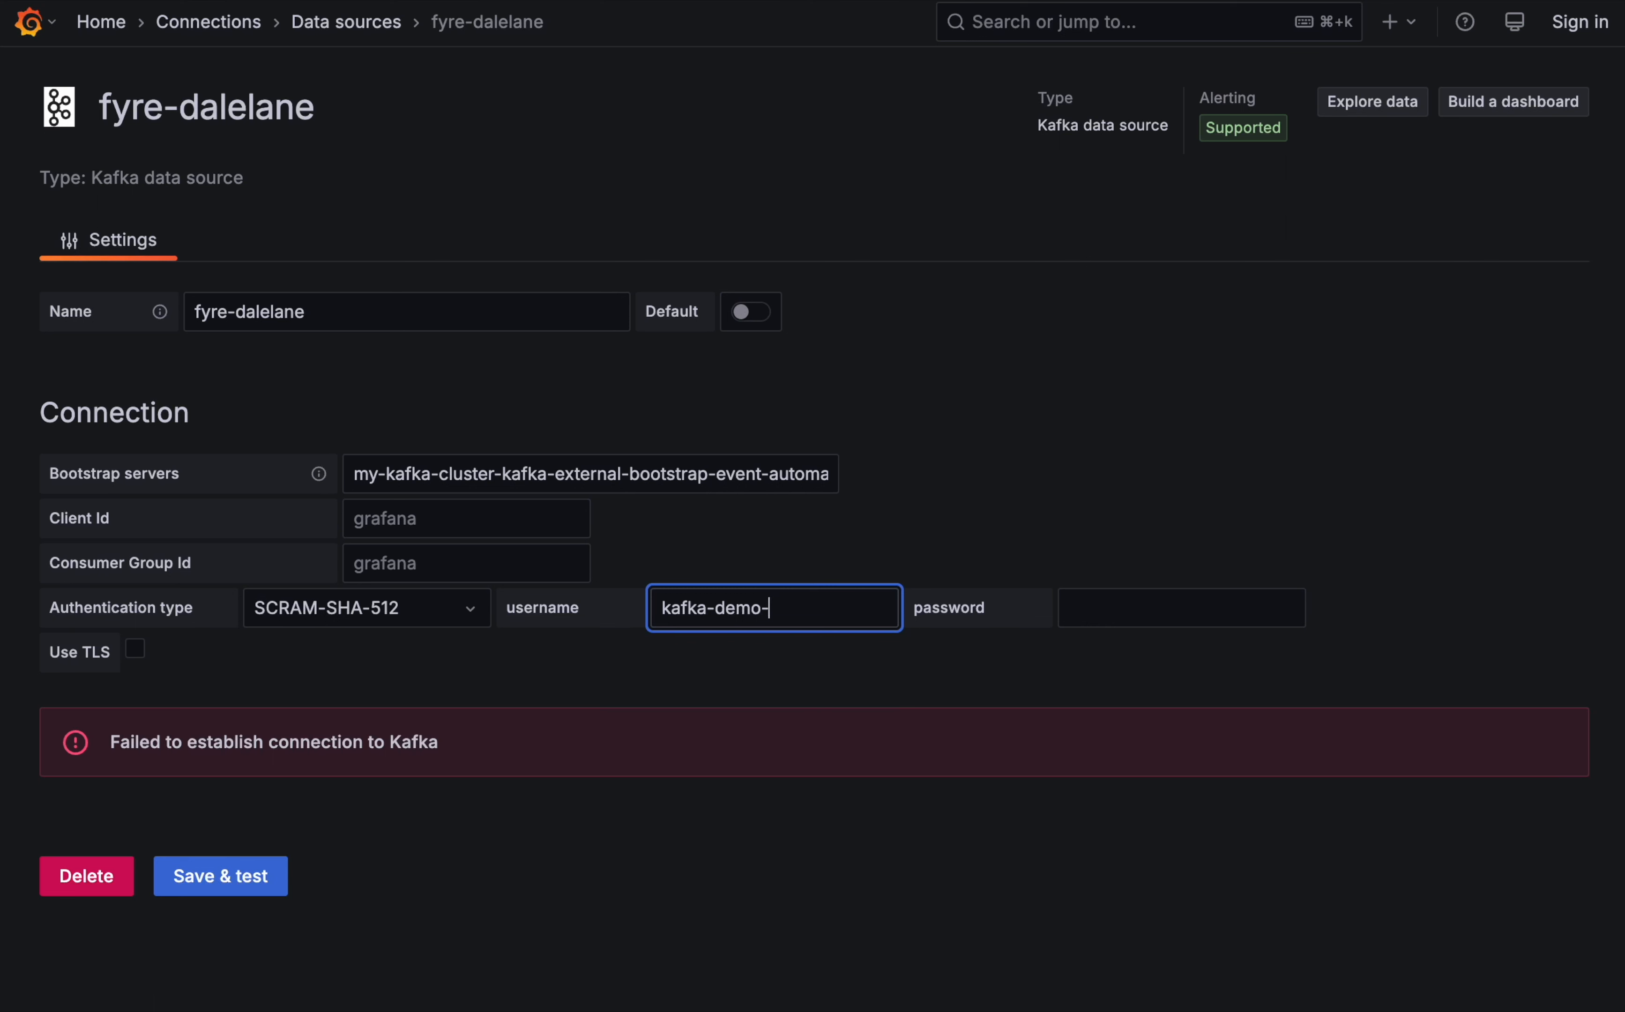
{"action": "type", "text": "kafka-demo-apps"}
{"action": "left_click", "coordinate": [1149, 610]}
{"action": "key", "text": "super+v"}
{"action": "left_click", "coordinate": [1453, 592]}
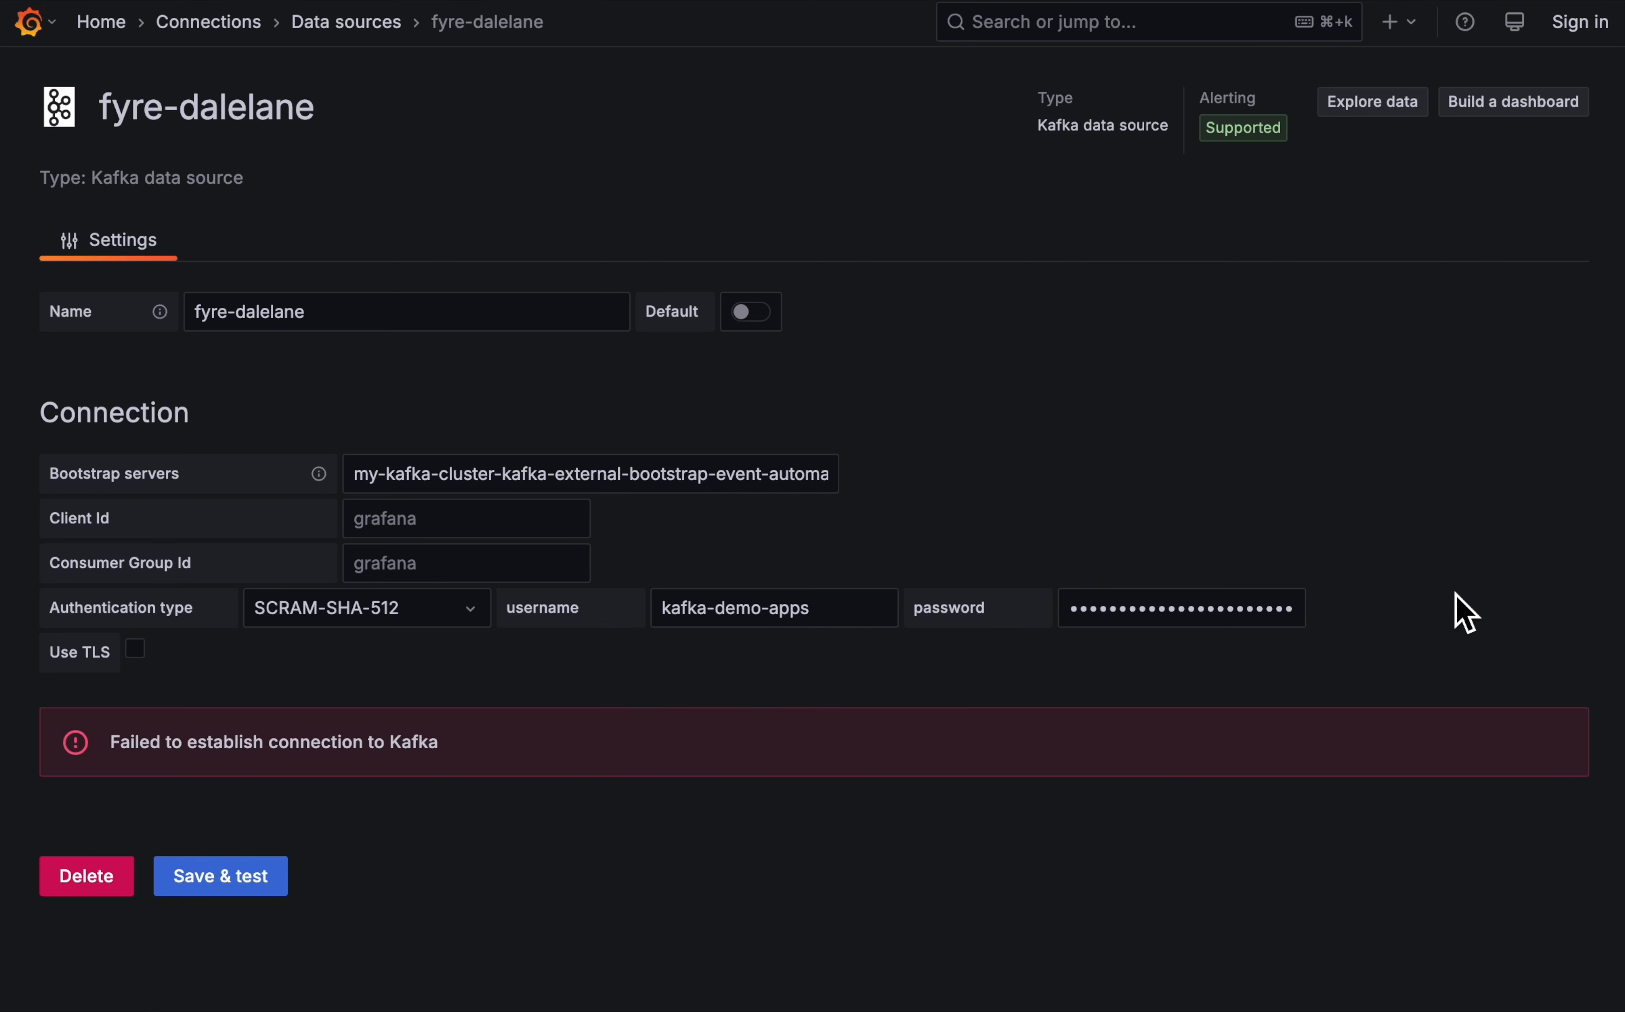
- Enable TLS for the new Kafka data source, then save it and test the connection
{"action": "left_click", "coordinate": [136, 651]}
{"action": "left_click", "coordinate": [255, 644]}
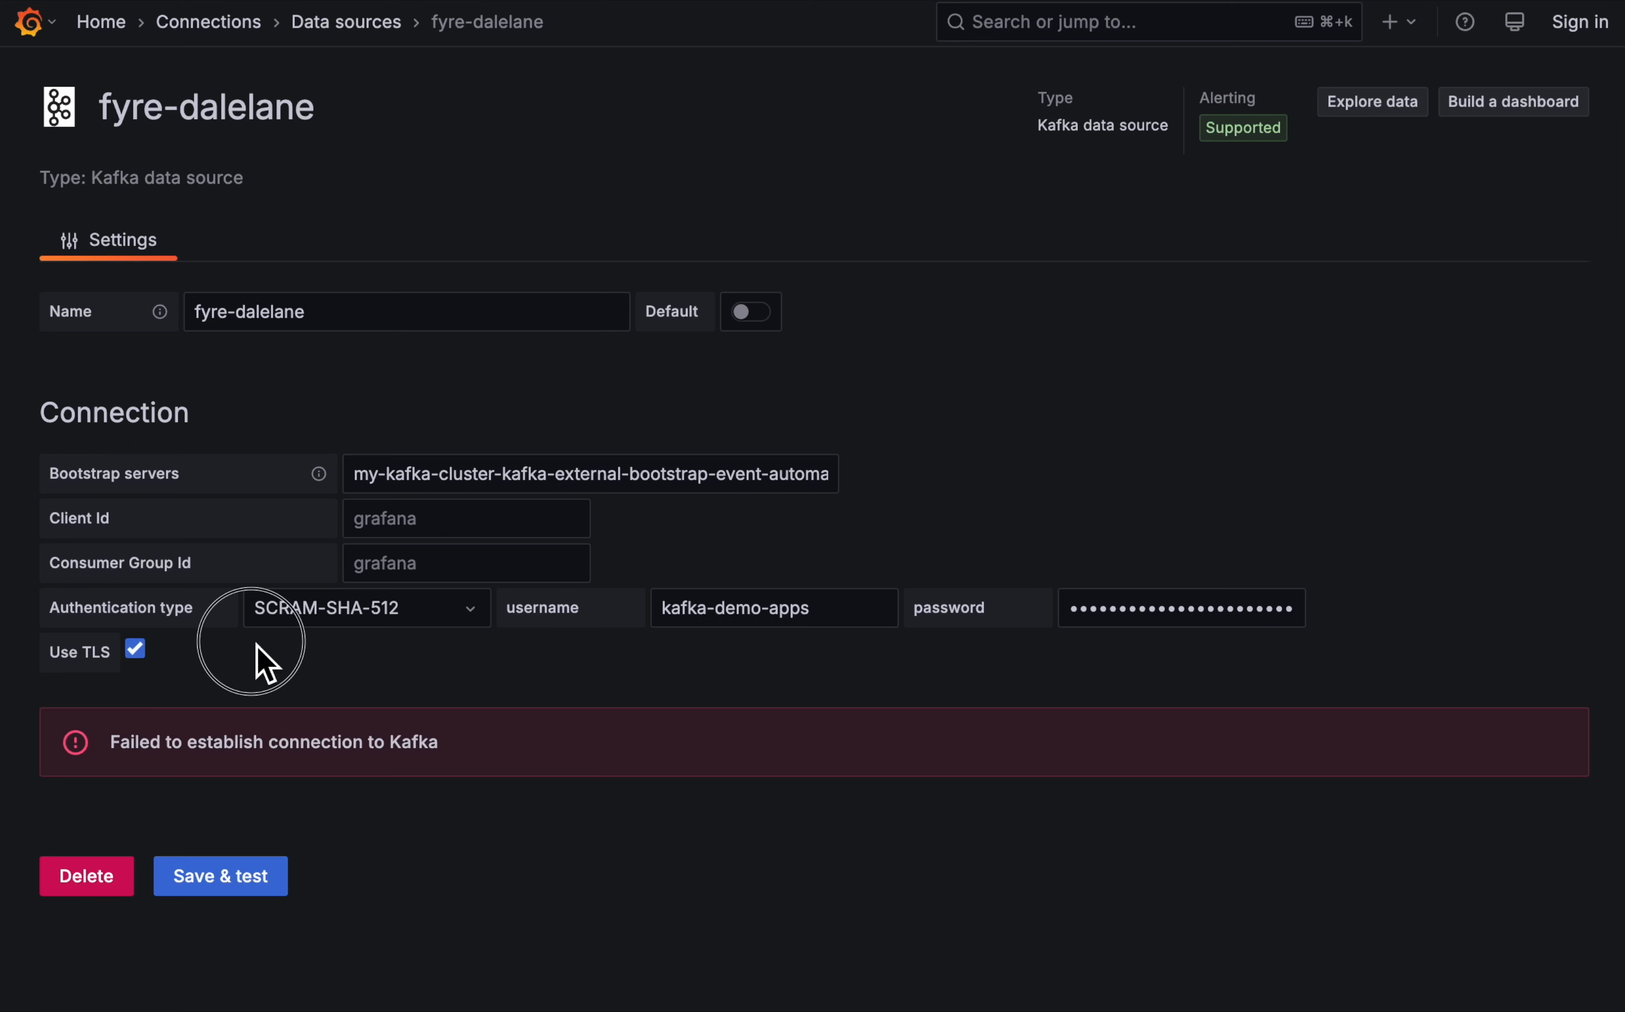
{"action": "left_click", "coordinate": [226, 890]}
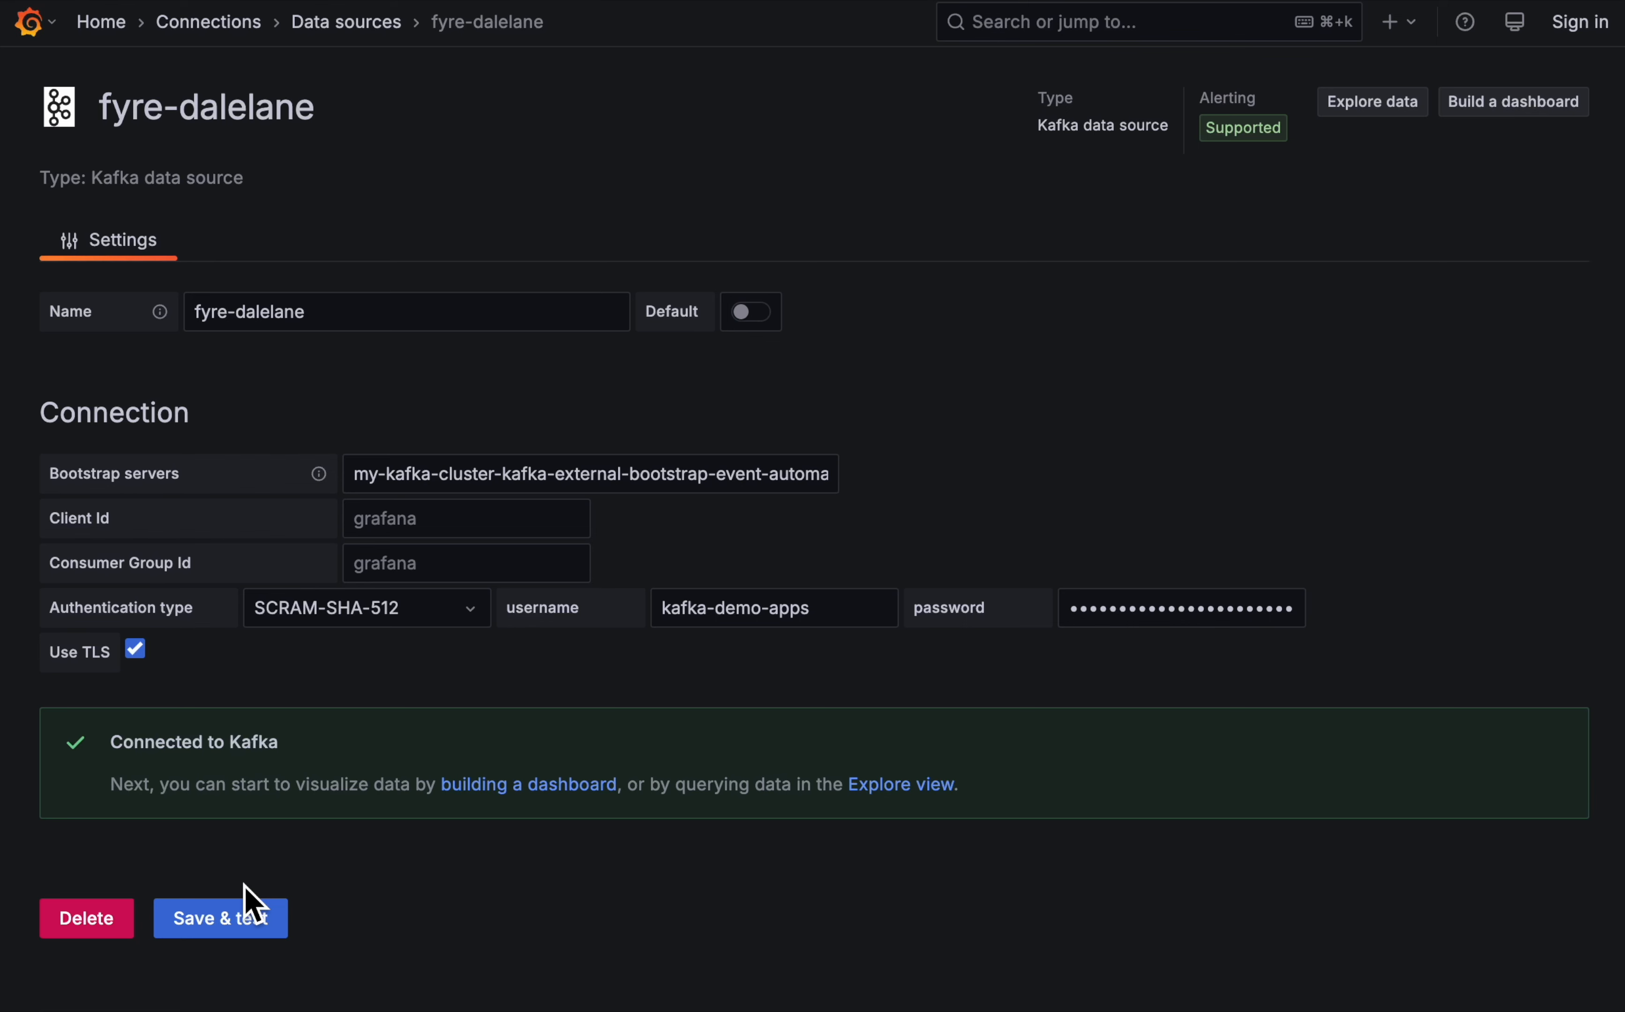
- Create a new dashboard with a visualization that queries the BIKESHARING.LOCATION topic from the newly added Kafka data source
{"action": "left_click", "coordinate": [566, 787]}
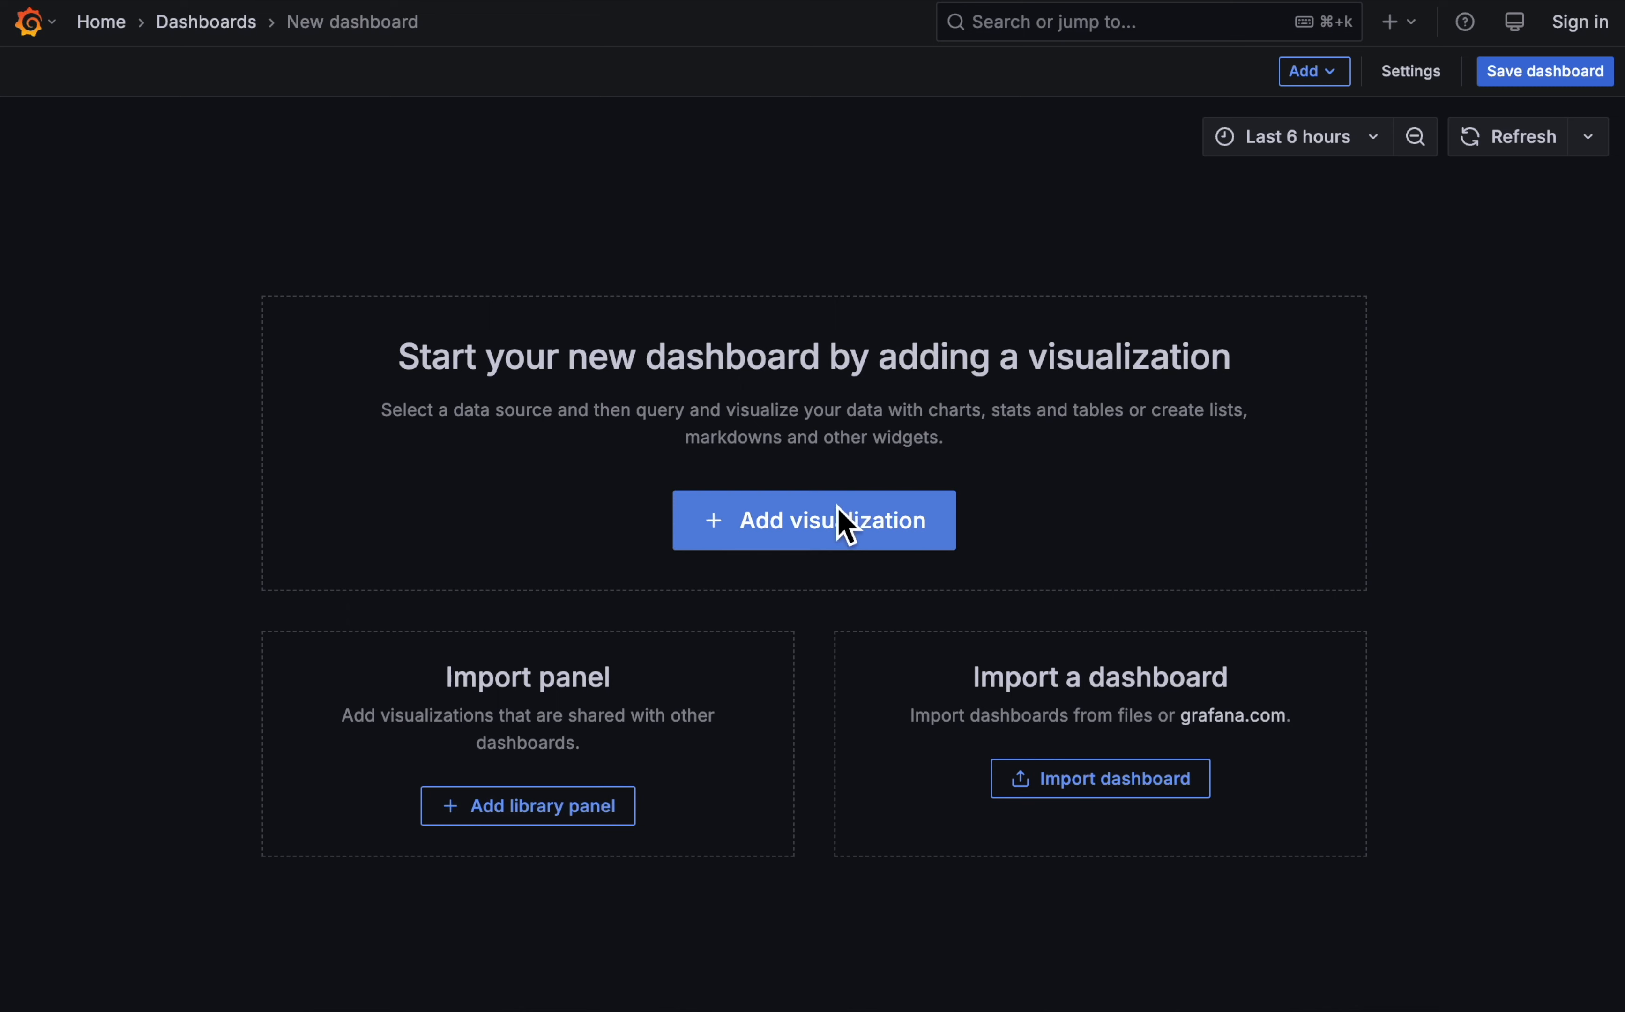
{"action": "left_click", "coordinate": [838, 507]}
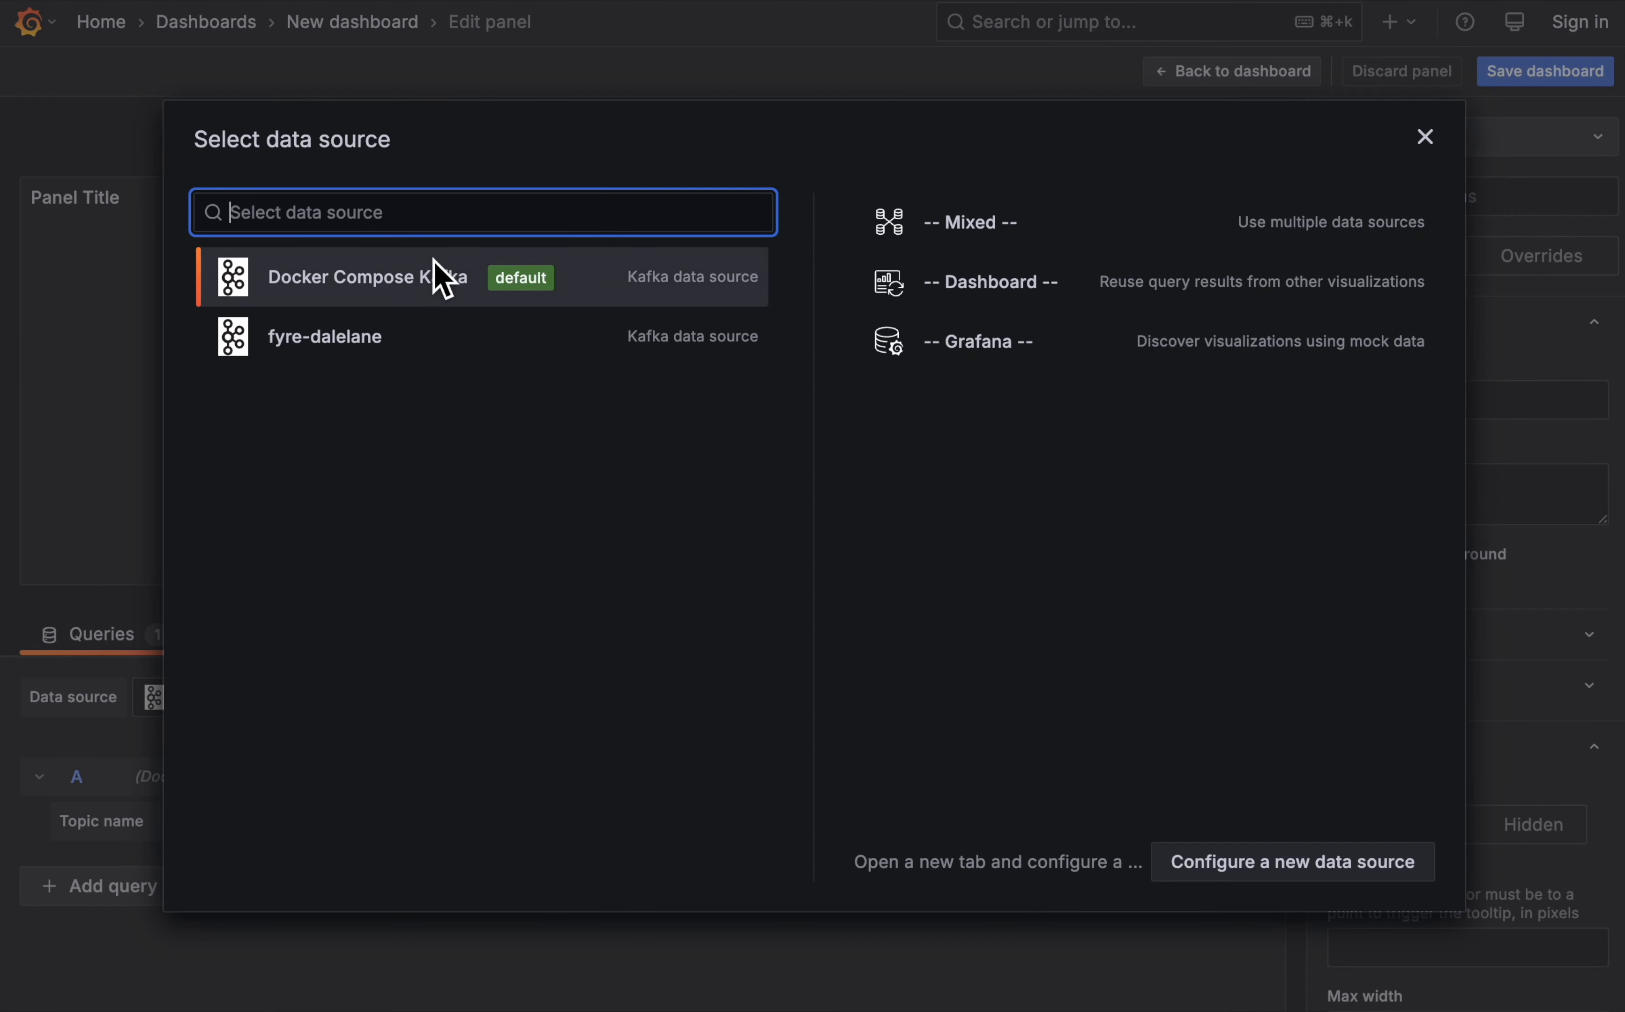
{"action": "left_click", "coordinate": [350, 341]}
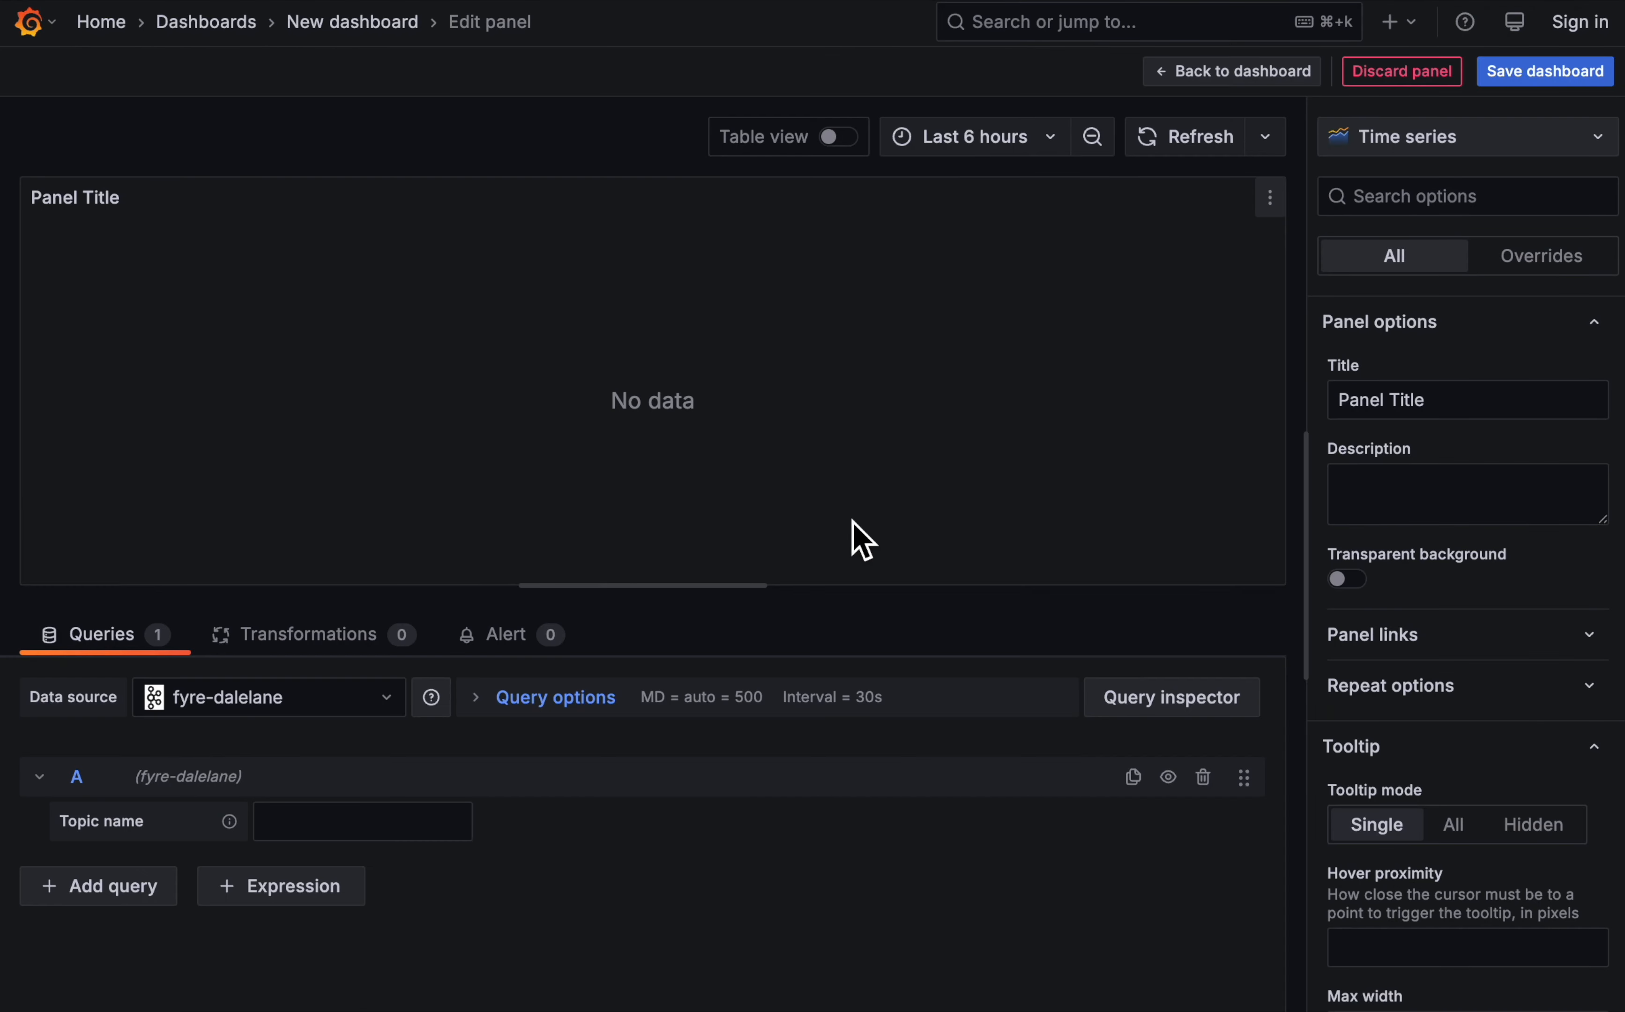
{"action": "left_click", "coordinate": [338, 830]}
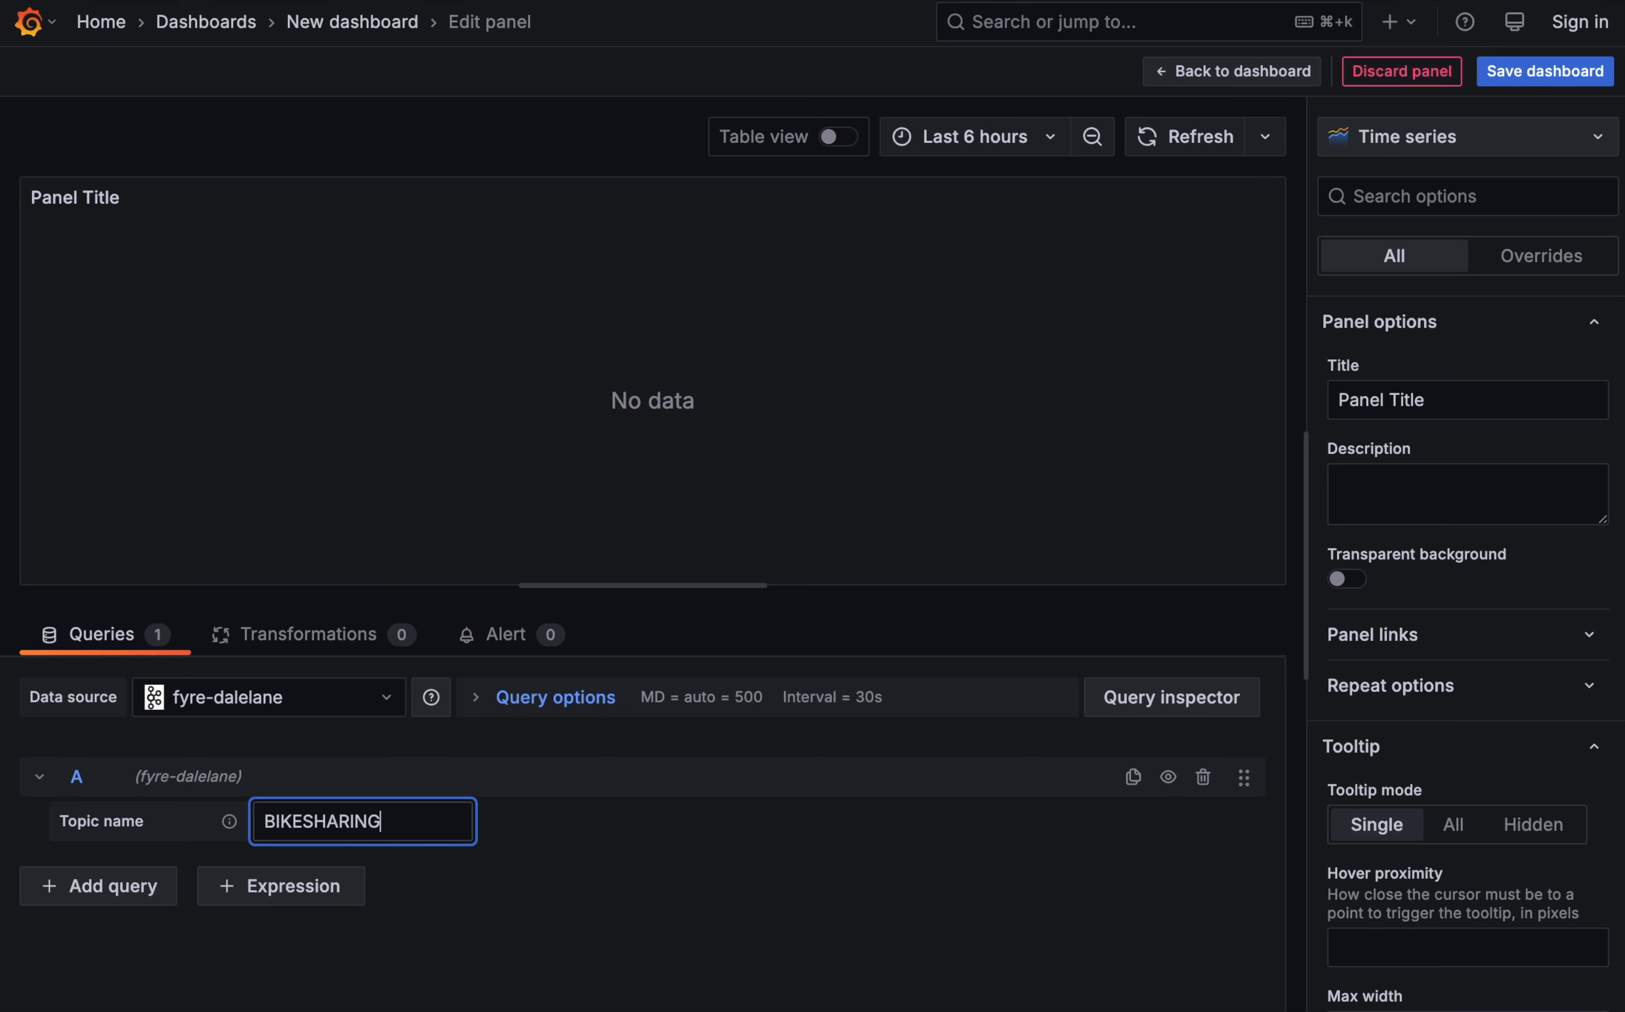
{"action": "type", "text": "BIKESHARING.LOCATION"}
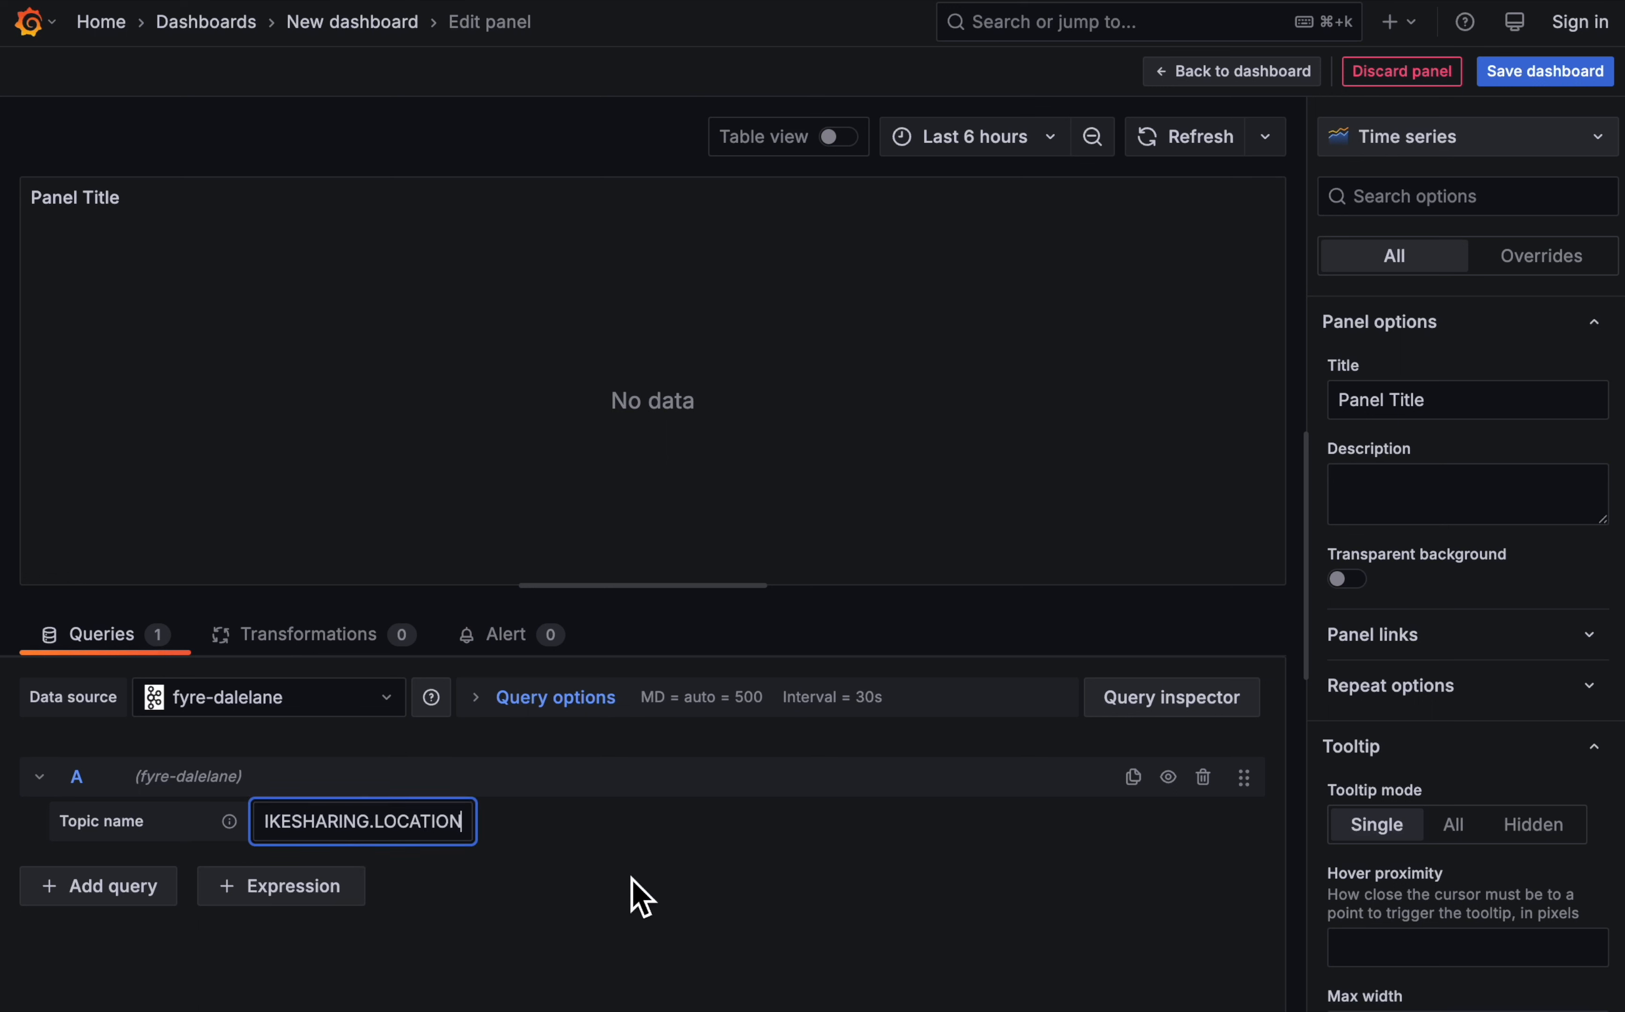
{"action": "left_click", "coordinate": [643, 895]}
- Make the panel a table titled "Recent bike location updates" with pagination enabled
{"action": "left_click", "coordinate": [1472, 138]}
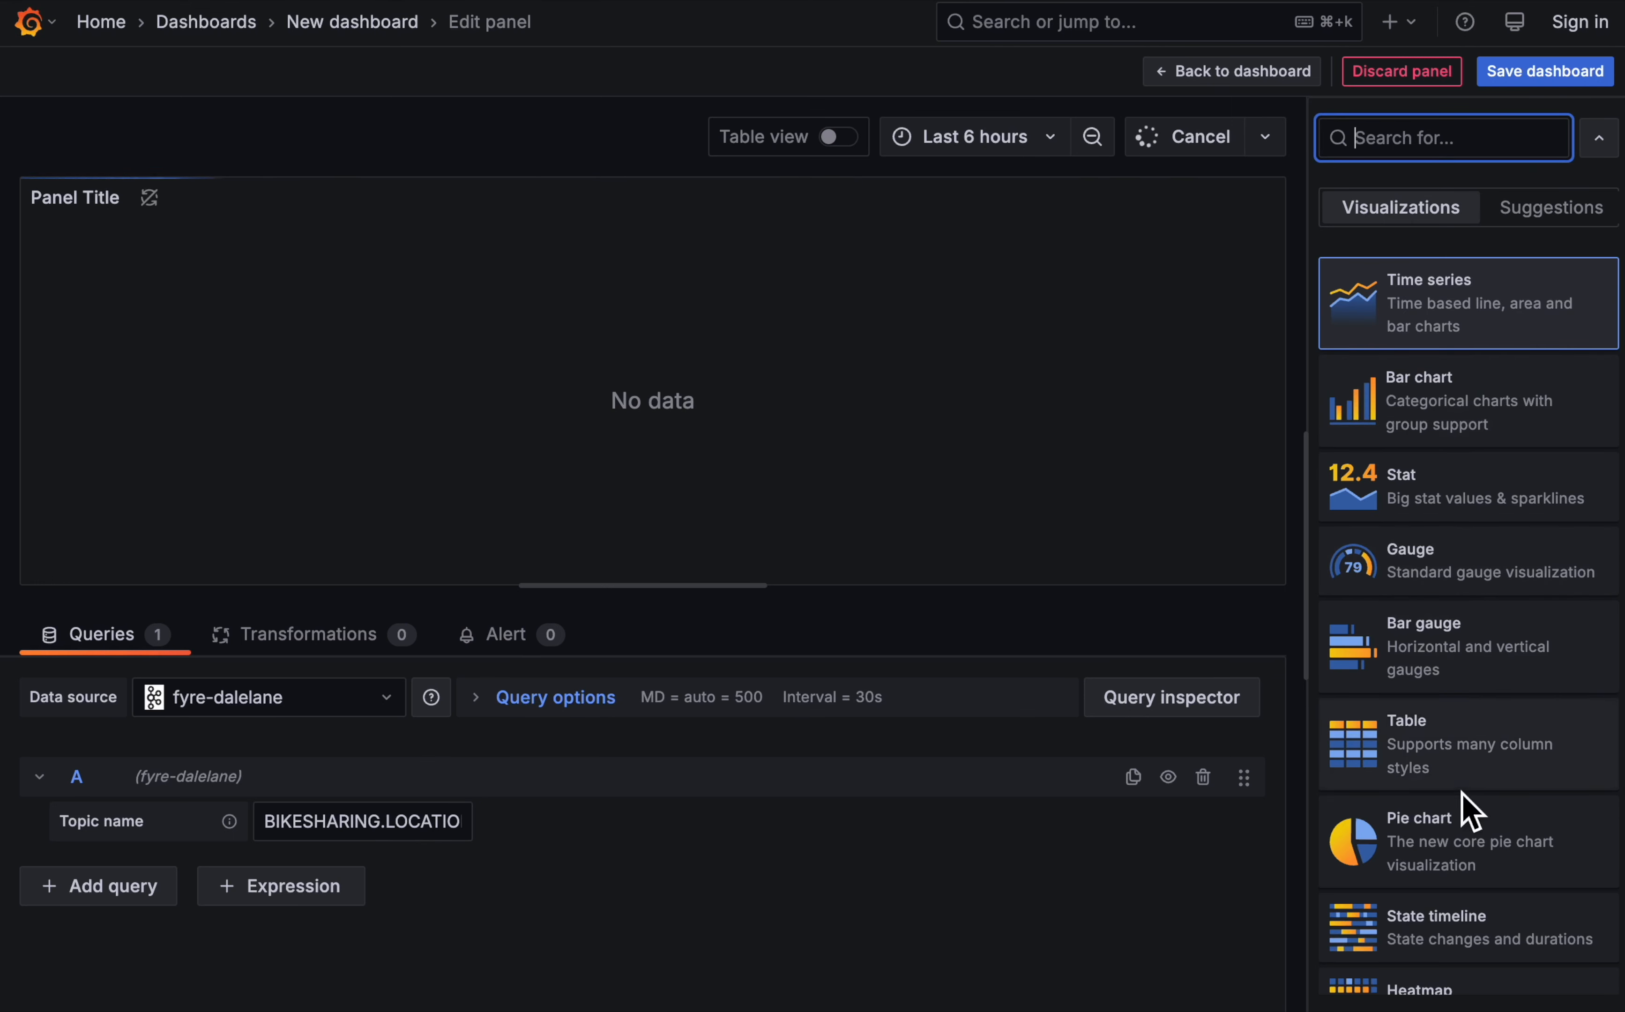
{"action": "left_click", "coordinate": [1459, 745]}
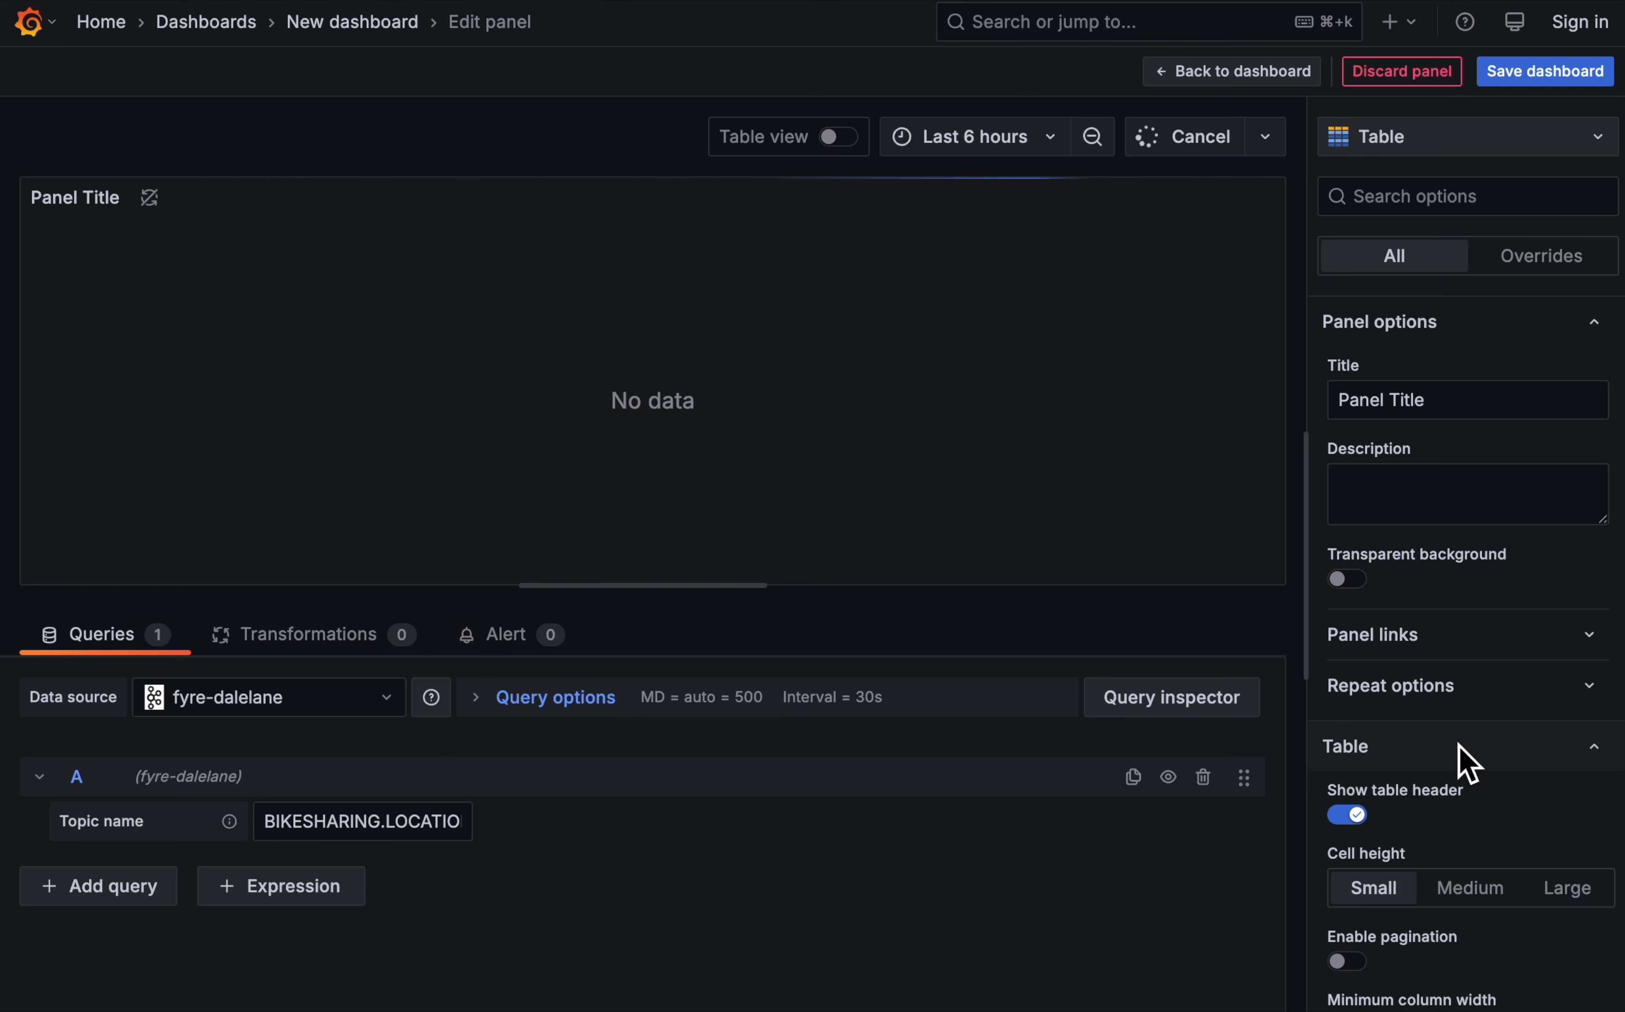
{"action": "scroll", "coordinate": [964, 512], "scroll_direction": "down", "scroll_amount": 2}
{"action": "left_click", "coordinate": [1480, 415]}
{"action": "key", "text": "super+a"}
{"action": "type", "text": "Recent "}
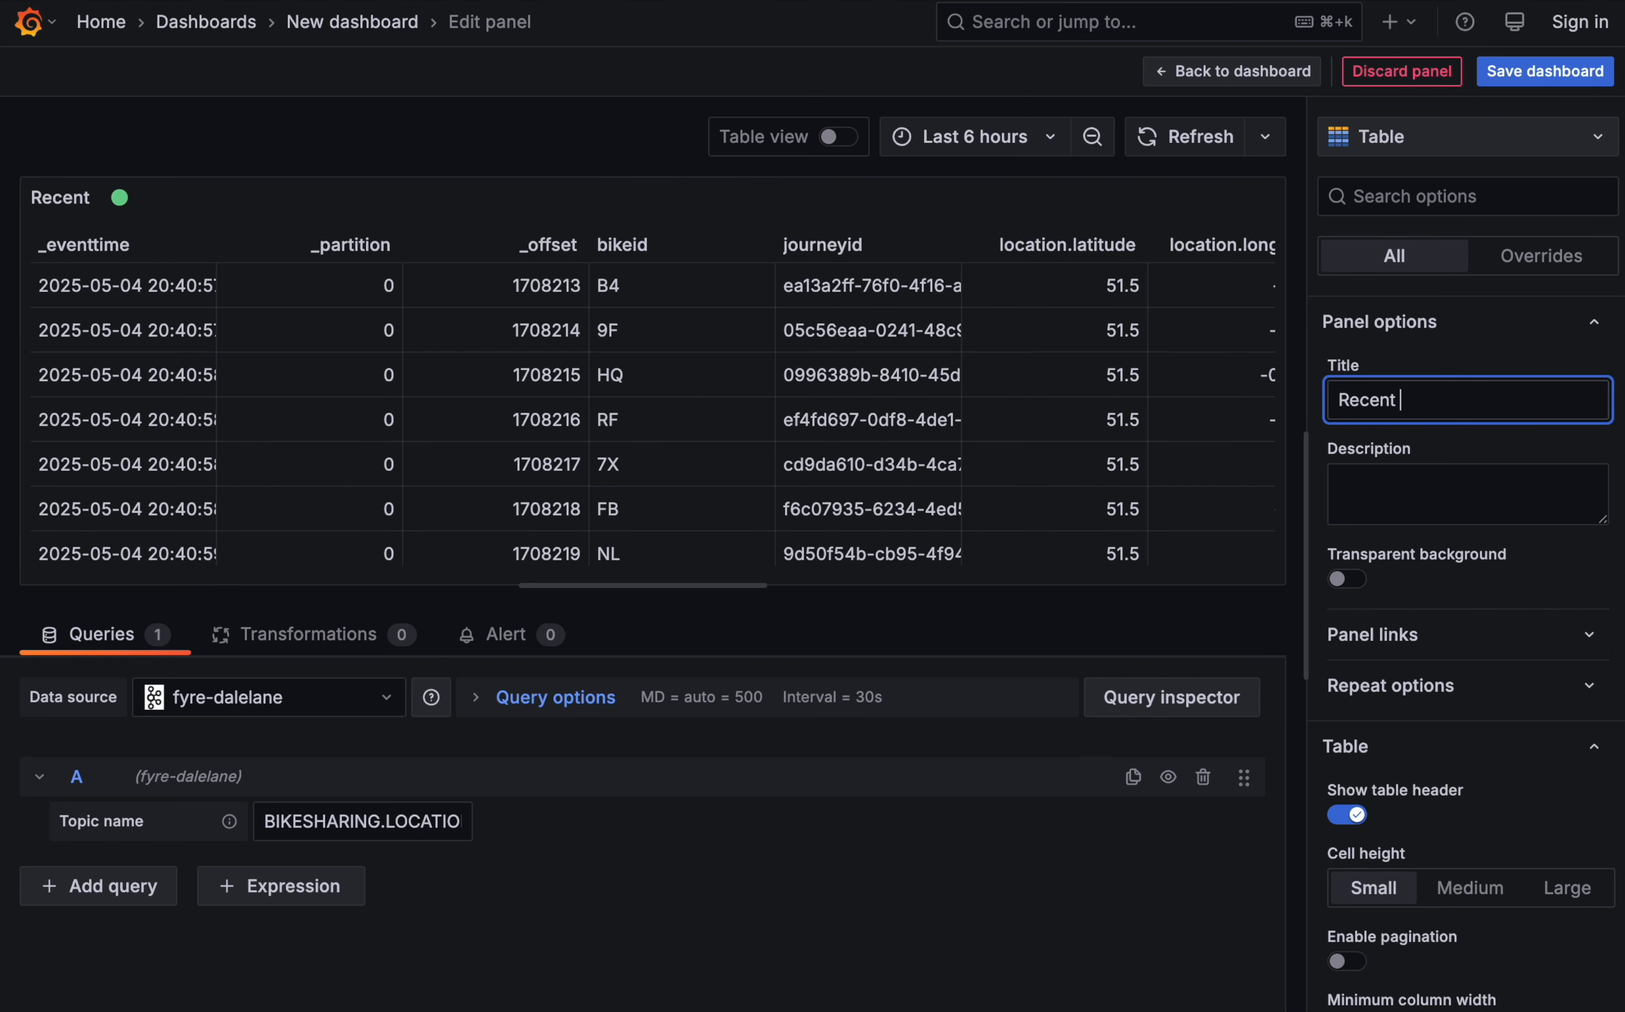
{"action": "type", "text": "bike location upd"}
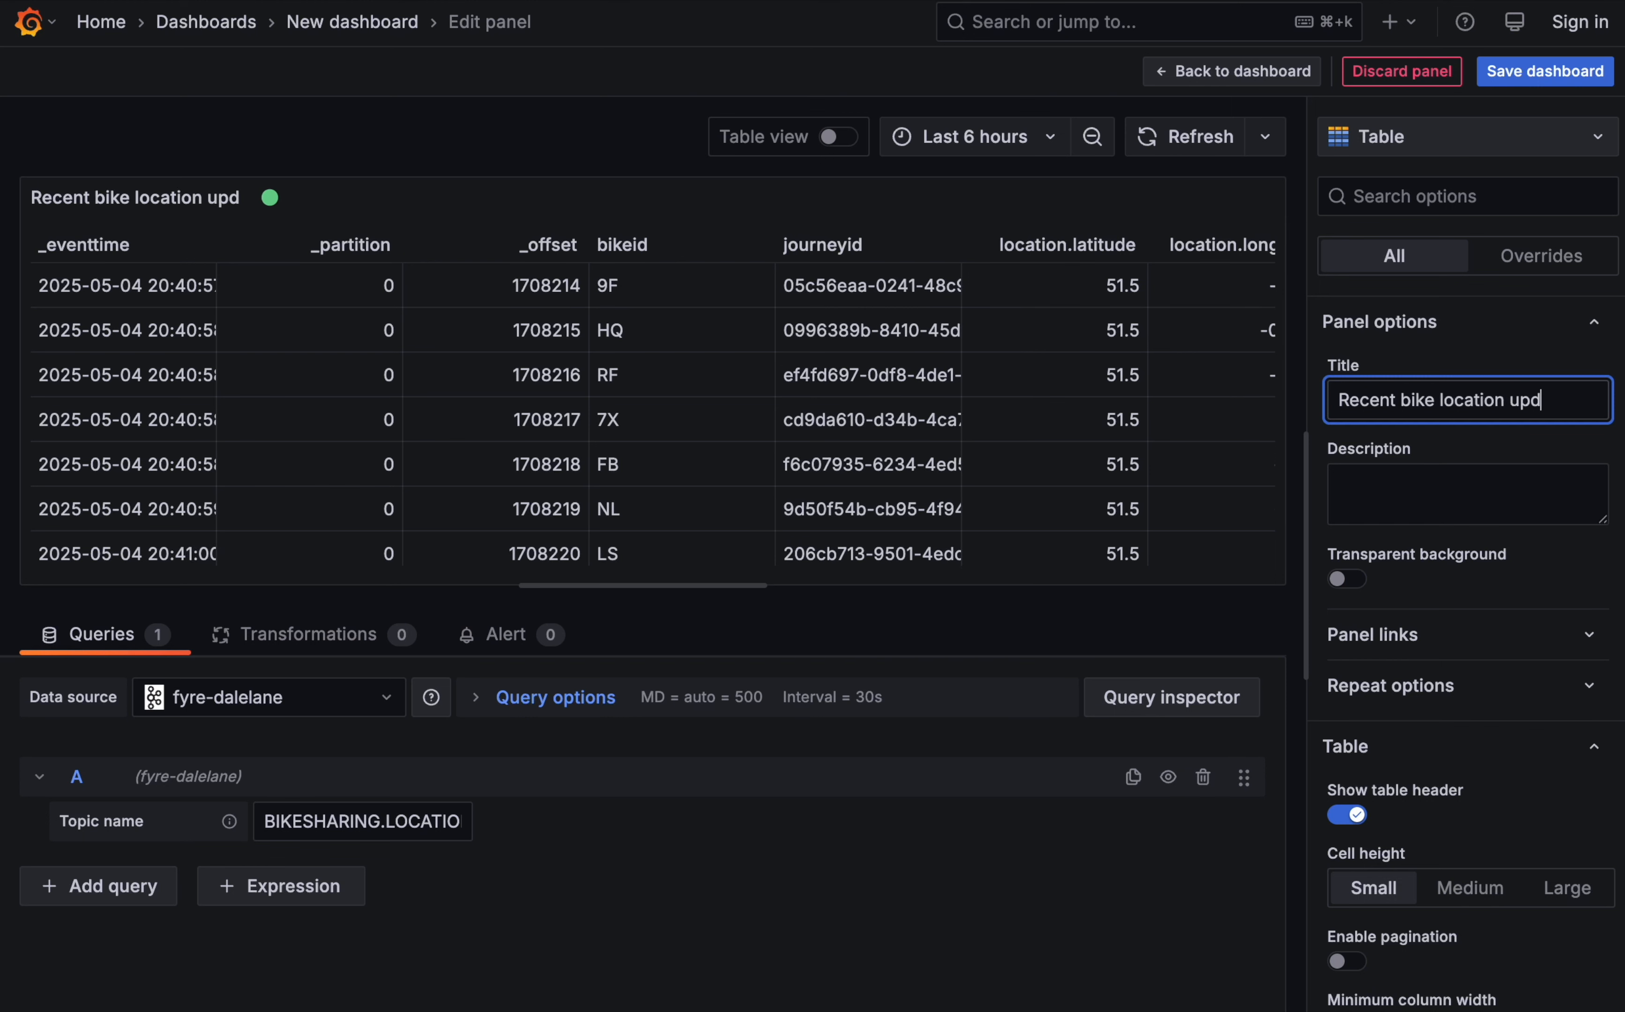
{"action": "type", "text": "ates"}
{"action": "scroll", "coordinate": [1378, 678], "scroll_direction": "down", "scroll_amount": 5}
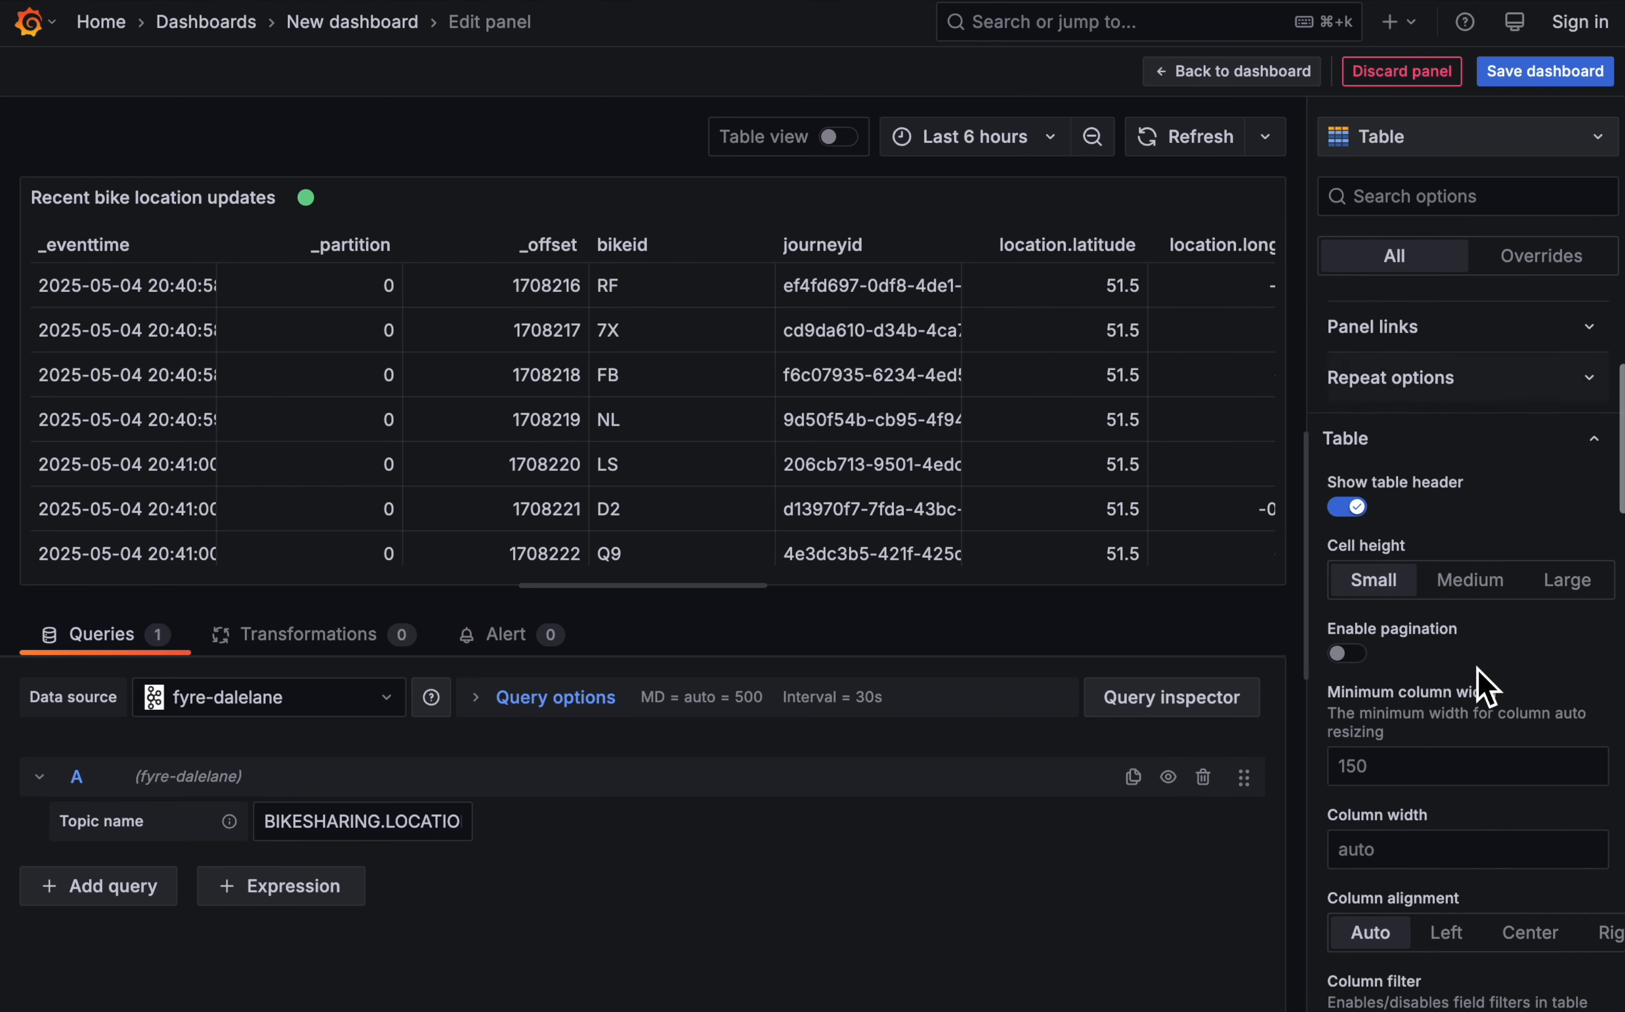
{"action": "left_click", "coordinate": [1350, 656]}
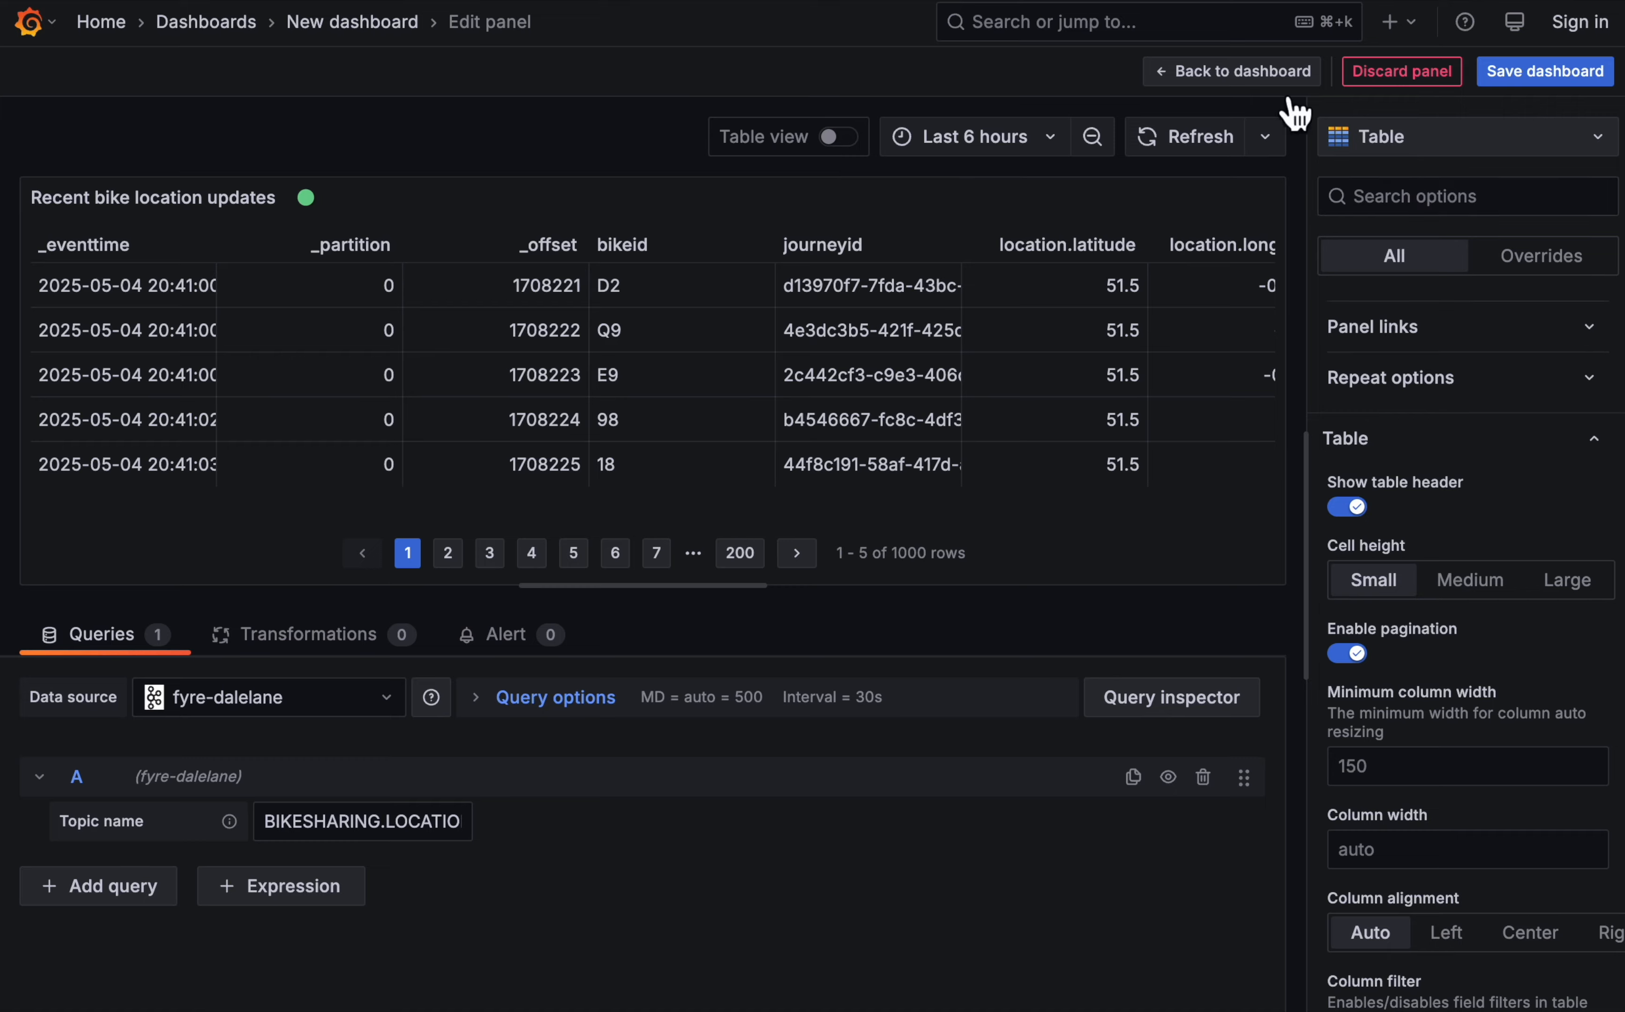
- Return to the dashboard, stretch the bike location table to full width, and look through its columns
{"action": "left_click", "coordinate": [1279, 75]}
{"action": "left_click_drag", "start_coordinate": [806, 541], "coordinate": [1603, 720]}
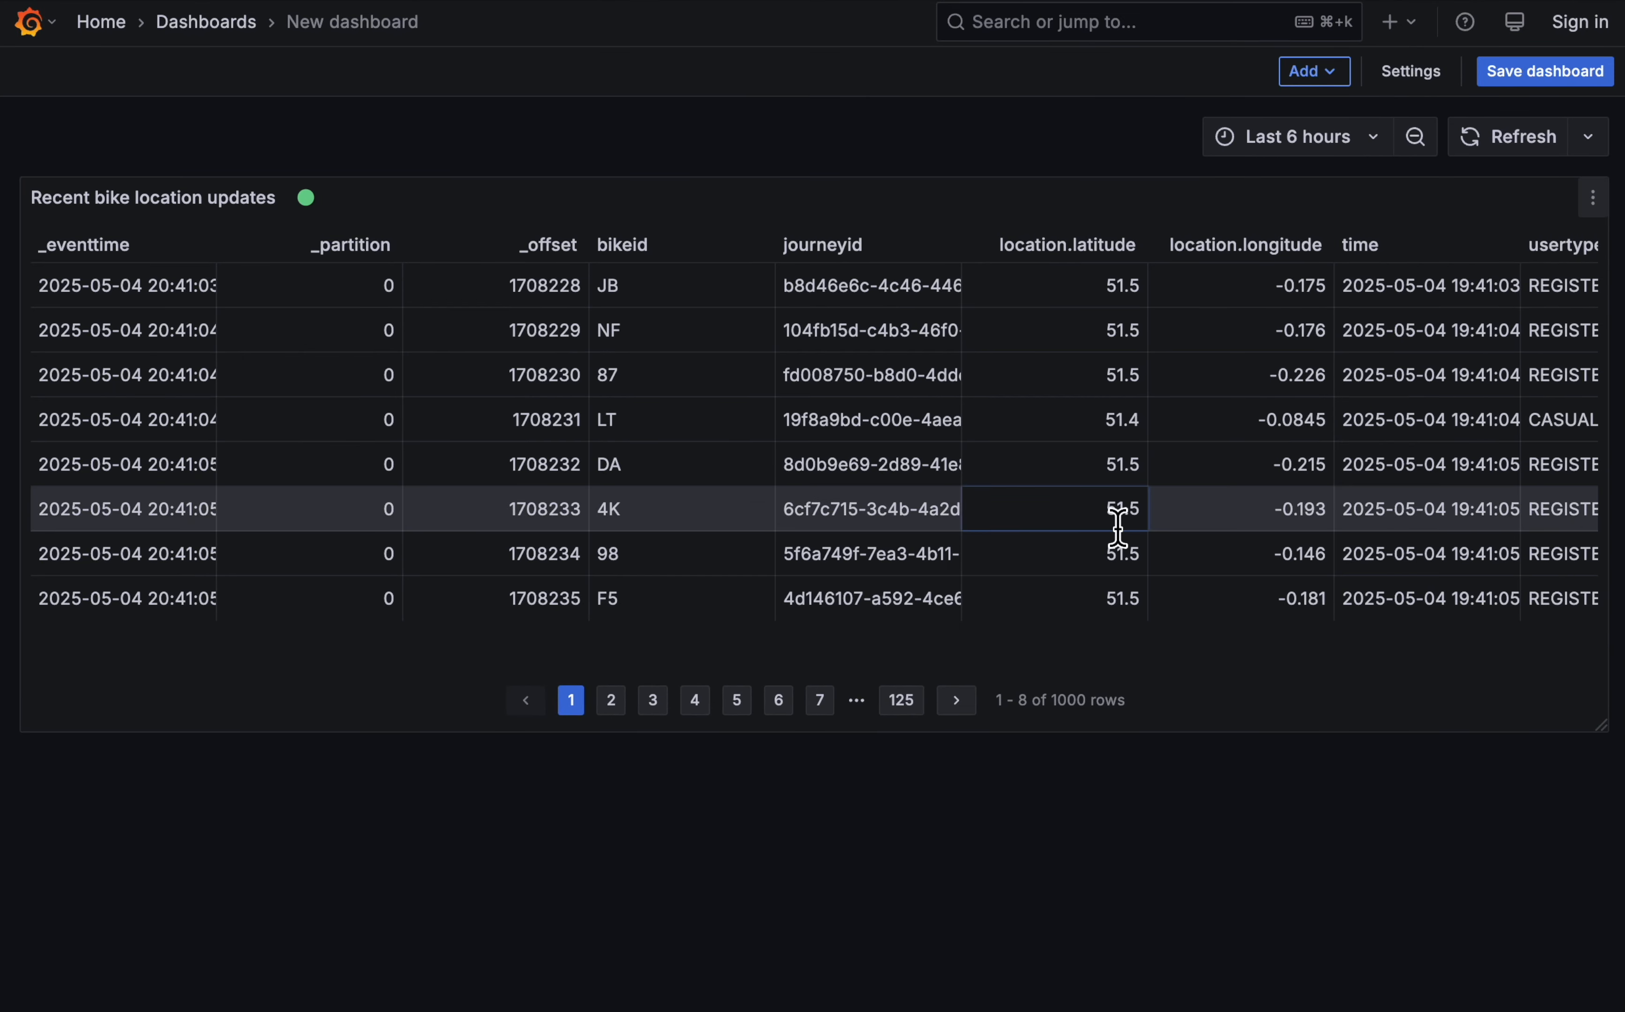
{"action": "scroll", "coordinate": [1117, 522], "scroll_direction": "right", "scroll_amount": 3}
{"action": "scroll", "coordinate": [1055, 309], "scroll_direction": "left", "scroll_amount": 3}
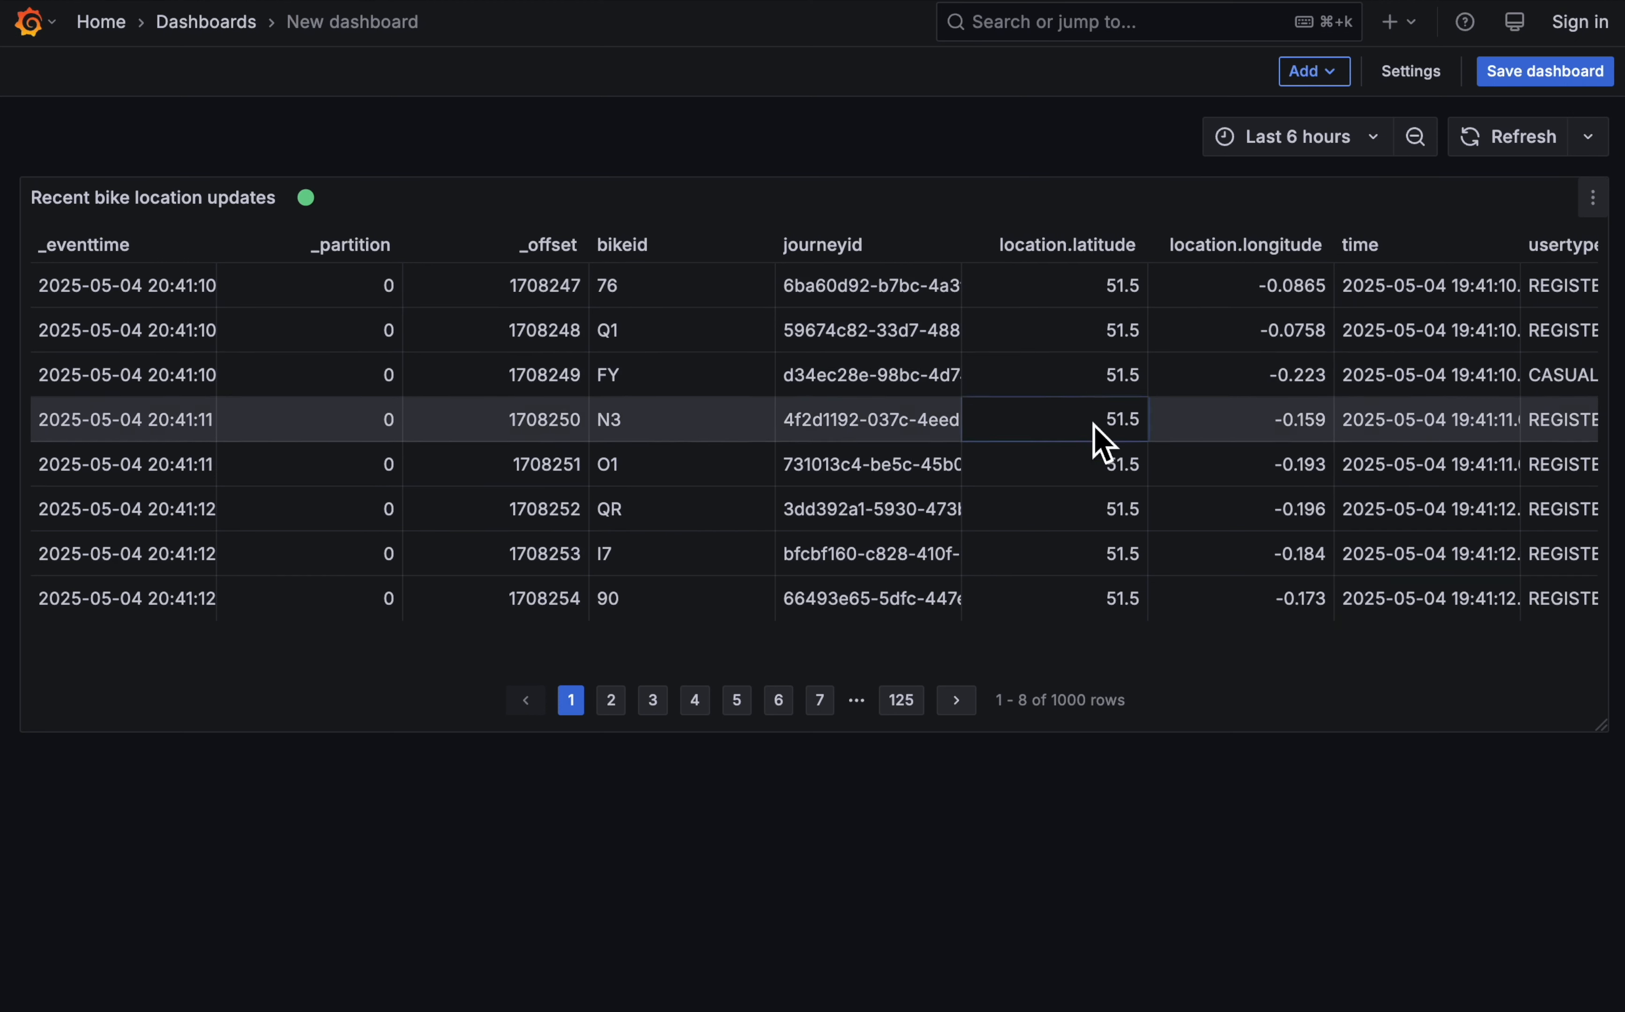
{"action": "scroll", "coordinate": [1259, 301], "scroll_direction": "right", "scroll_amount": 3}
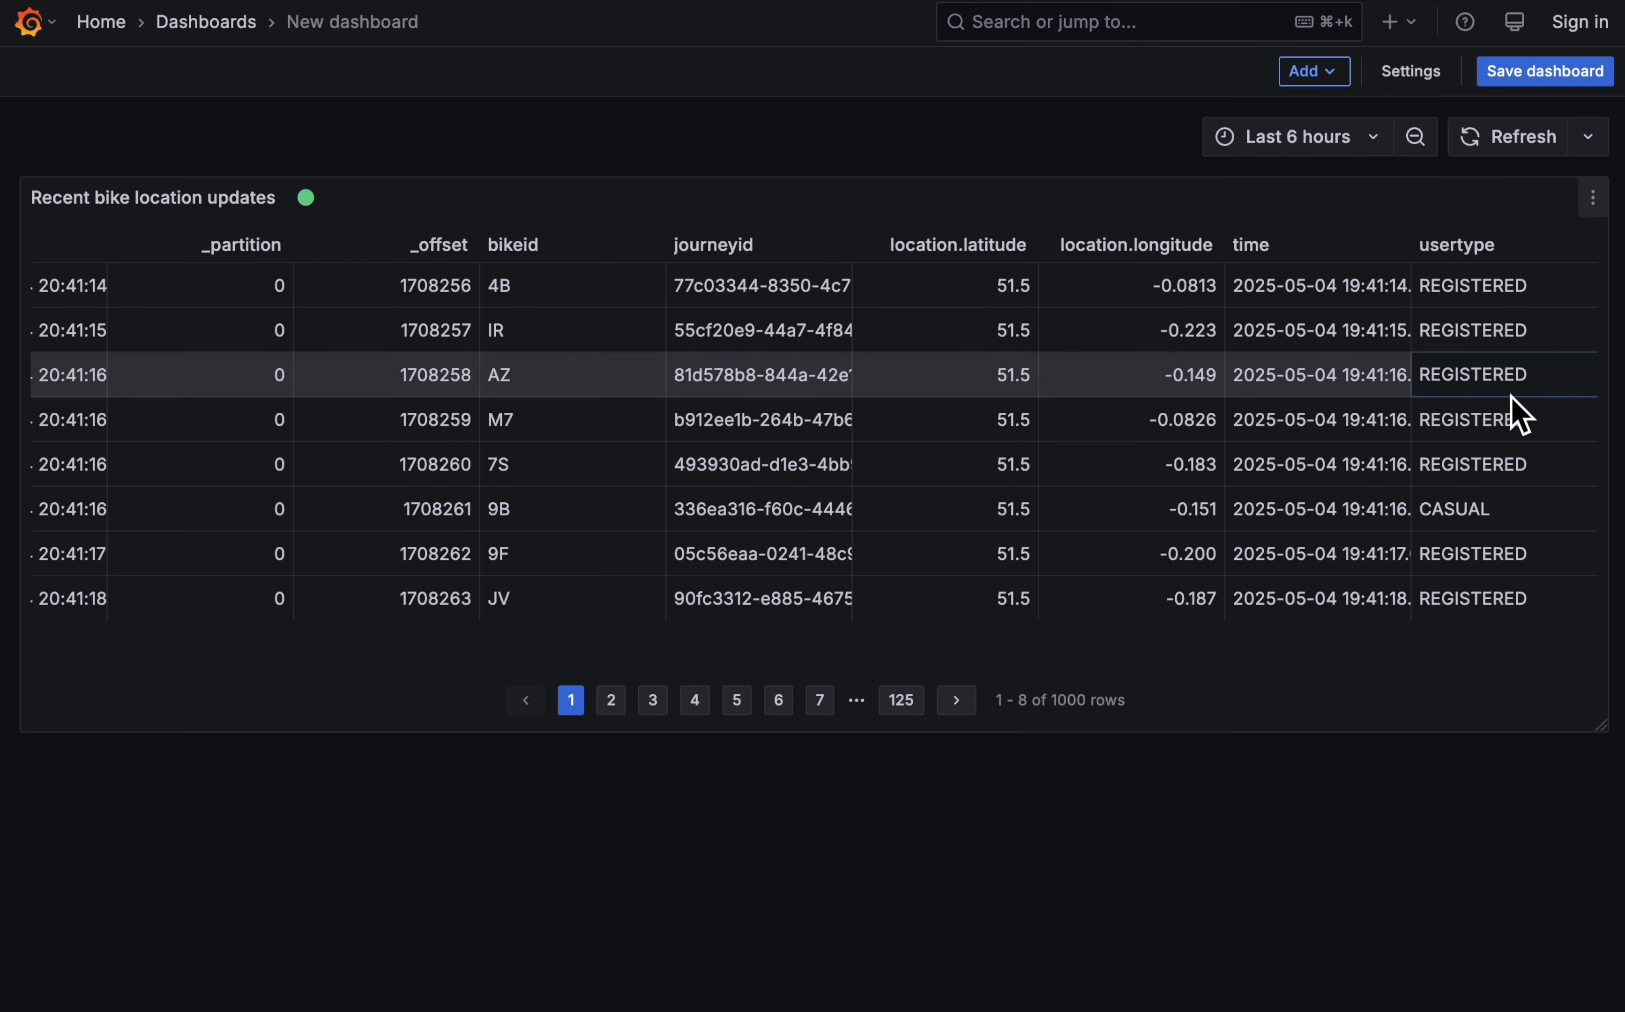
{"action": "scroll", "coordinate": [1510, 398], "scroll_direction": "left", "scroll_amount": 3}
{"action": "scroll", "coordinate": [1510, 398], "scroll_direction": "right", "scroll_amount": 3}
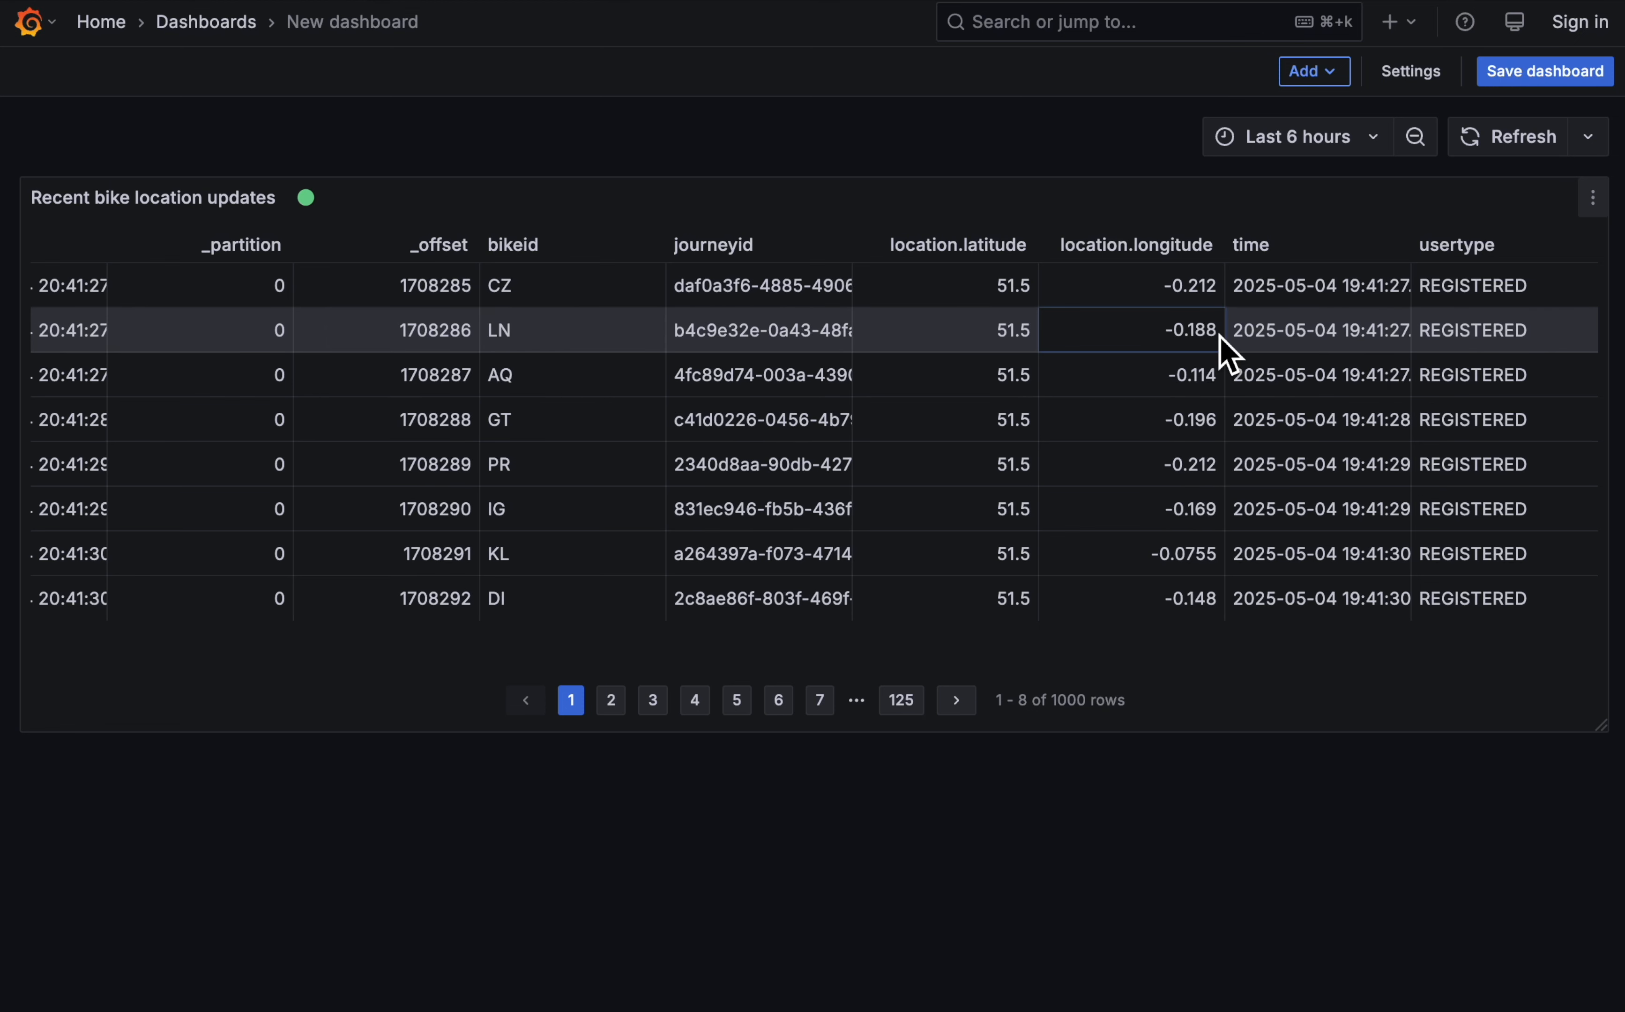
- Add a second visualization that reuses the "Recent bike location updates" panel's results through the Dashboard data source
{"action": "left_click", "coordinate": [1322, 72]}
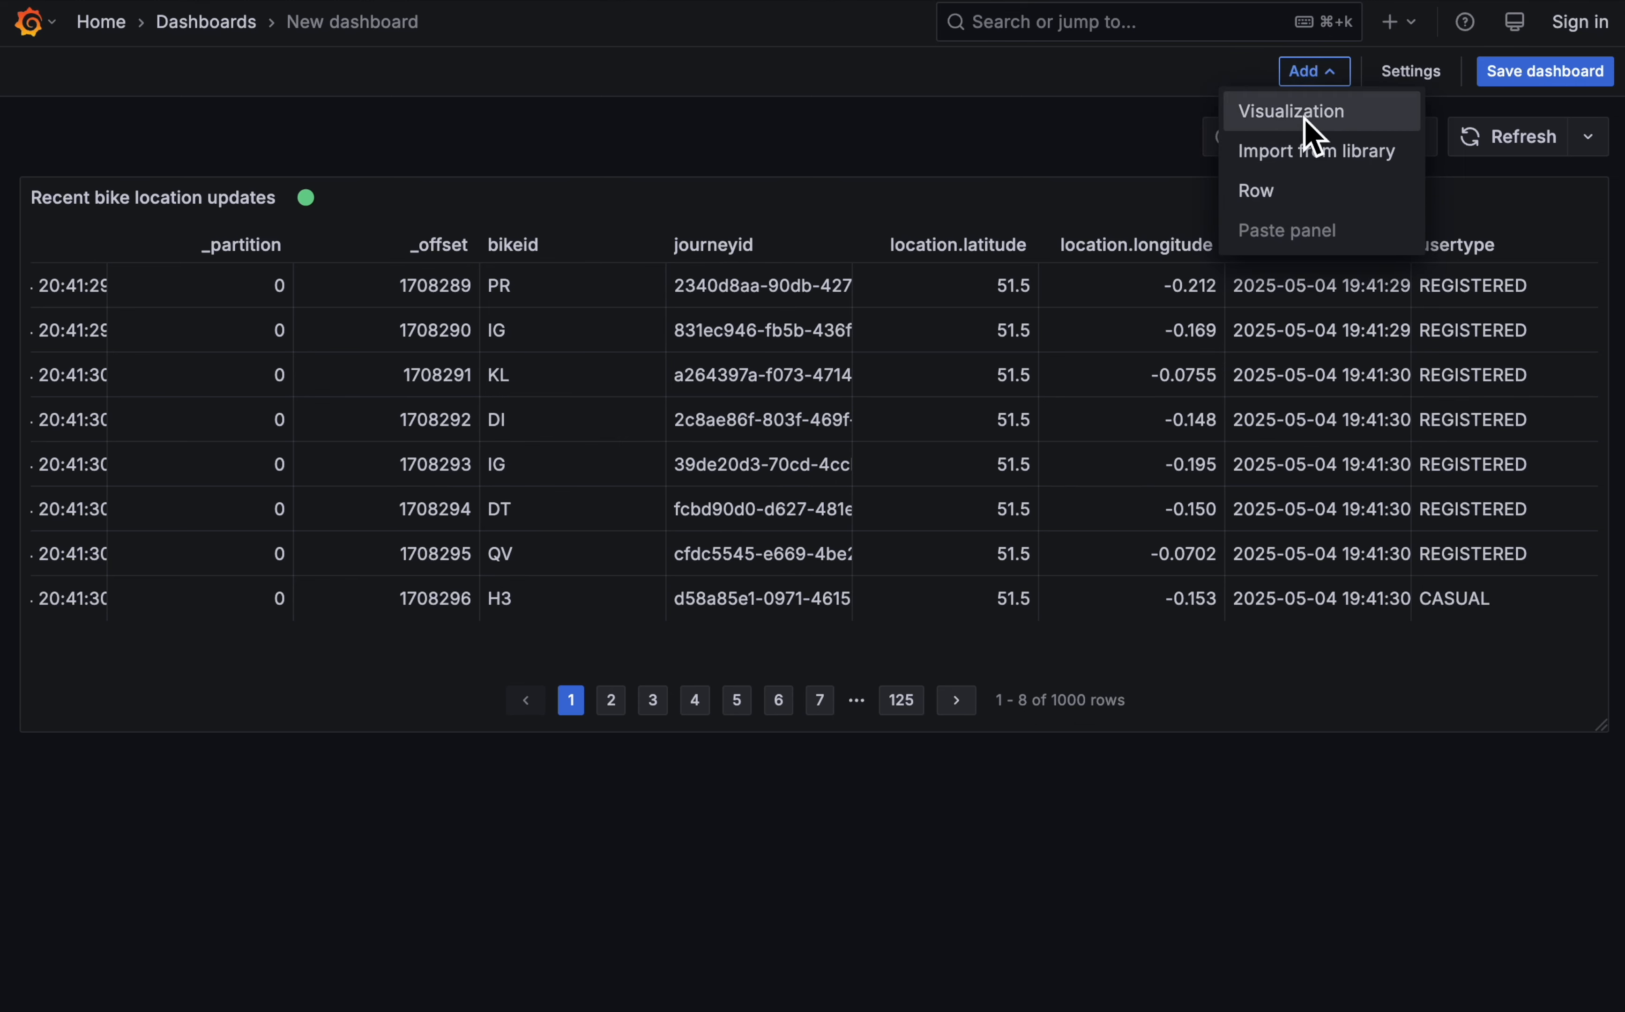
{"action": "left_click", "coordinate": [1302, 120]}
{"action": "left_click", "coordinate": [247, 706]}
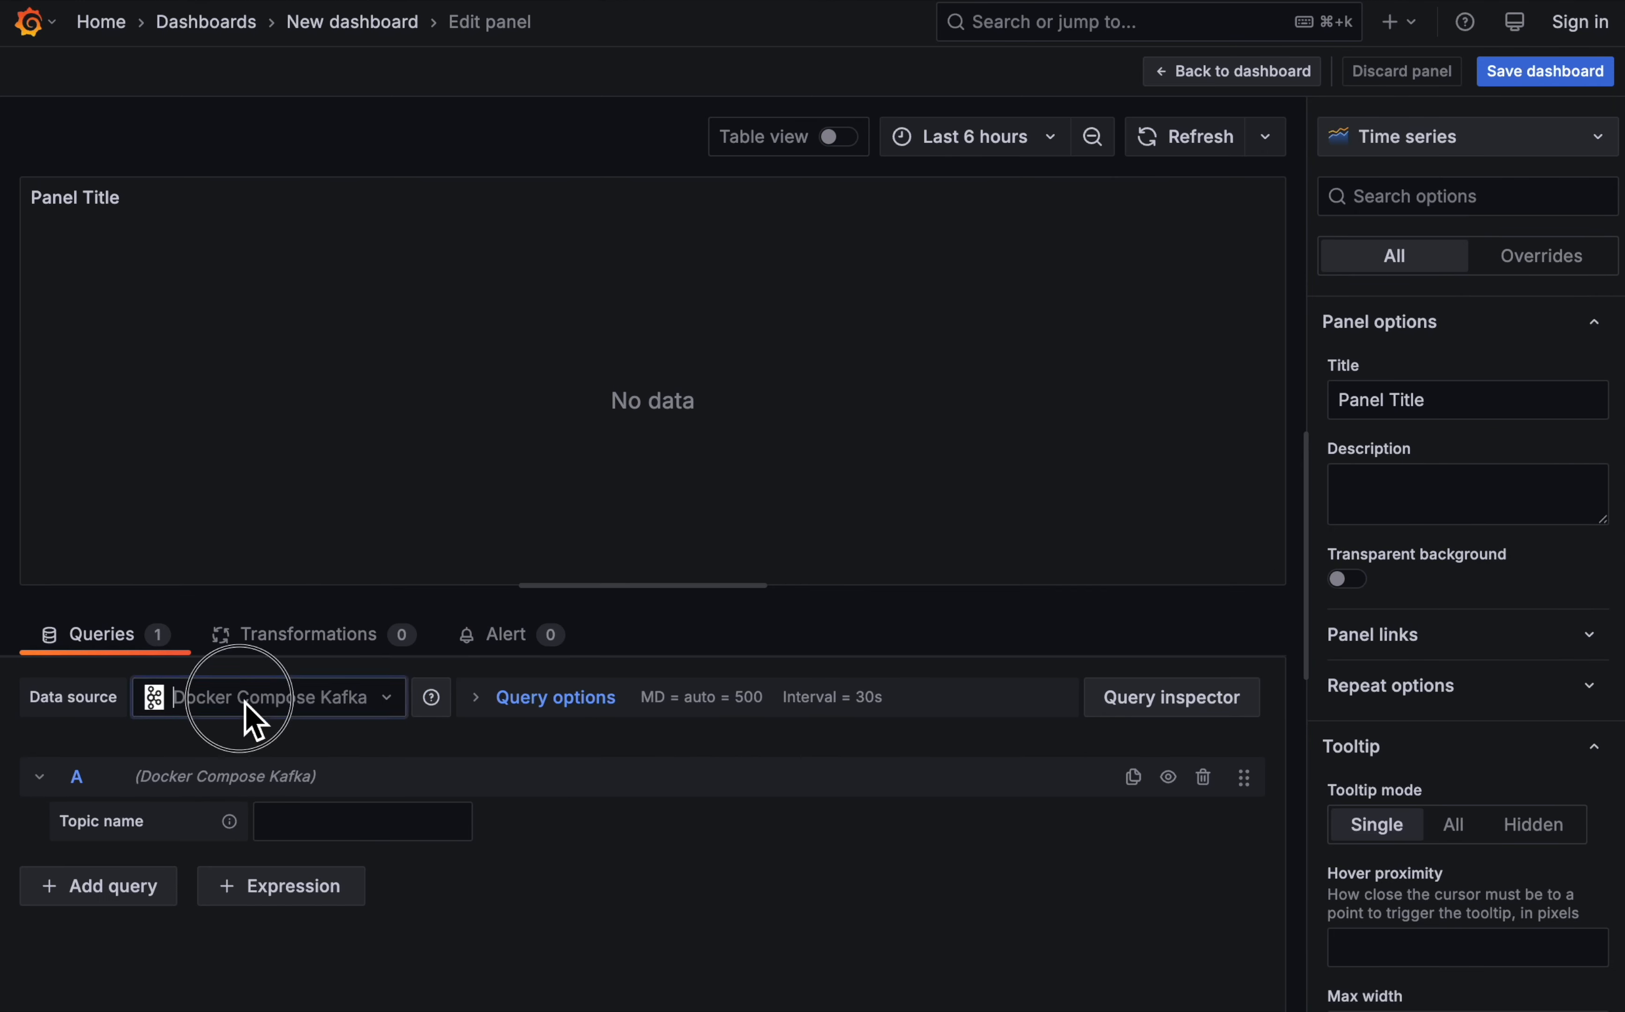
{"action": "left_click", "coordinate": [281, 885]}
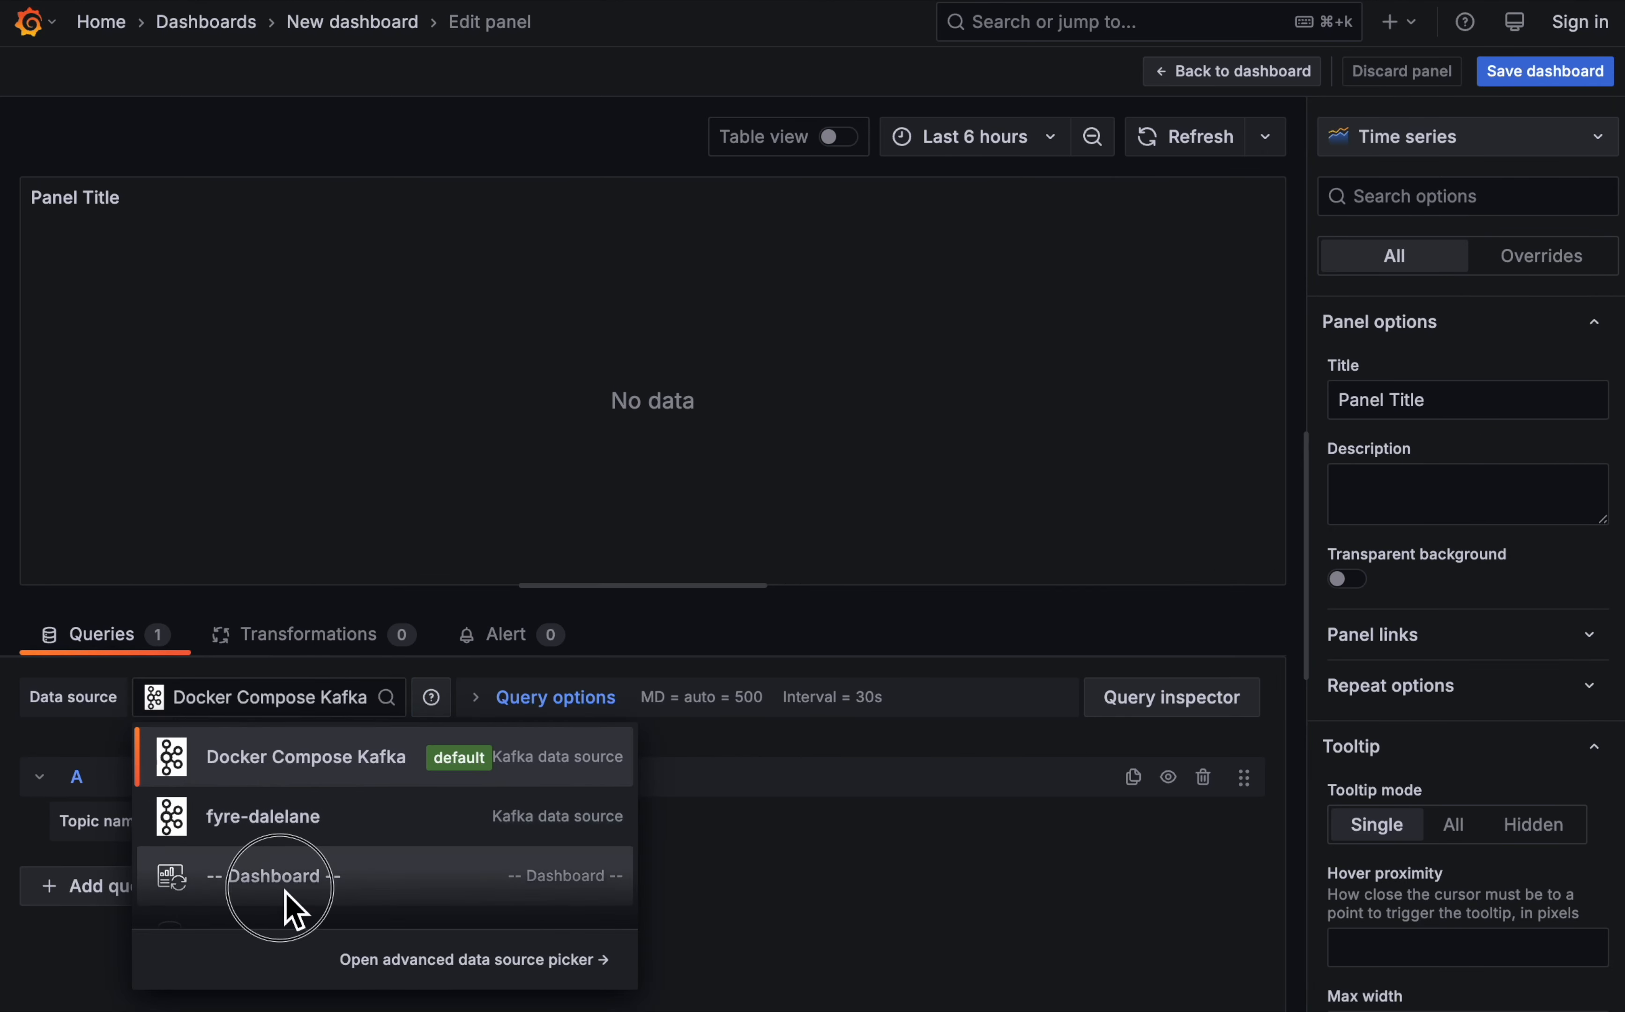
{"action": "left_click", "coordinate": [248, 876]}
{"action": "left_click", "coordinate": [211, 950]}
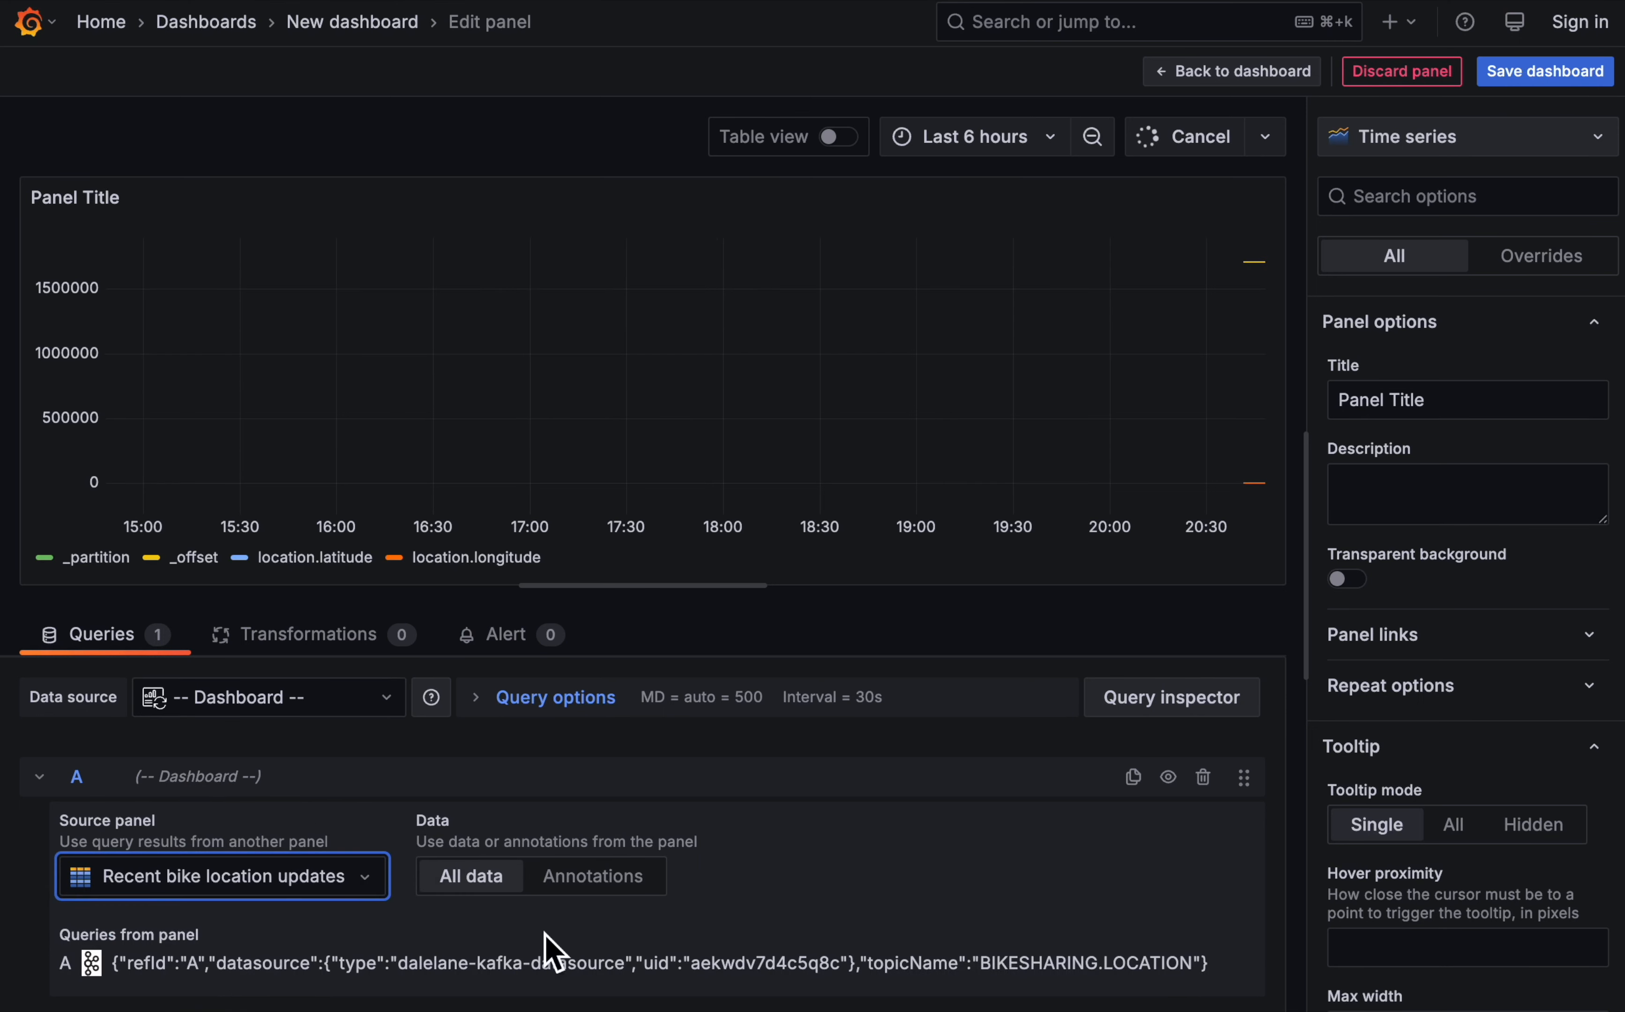
- Change the new panel's visualization type to Geomap
{"action": "left_click", "coordinate": [1461, 134]}
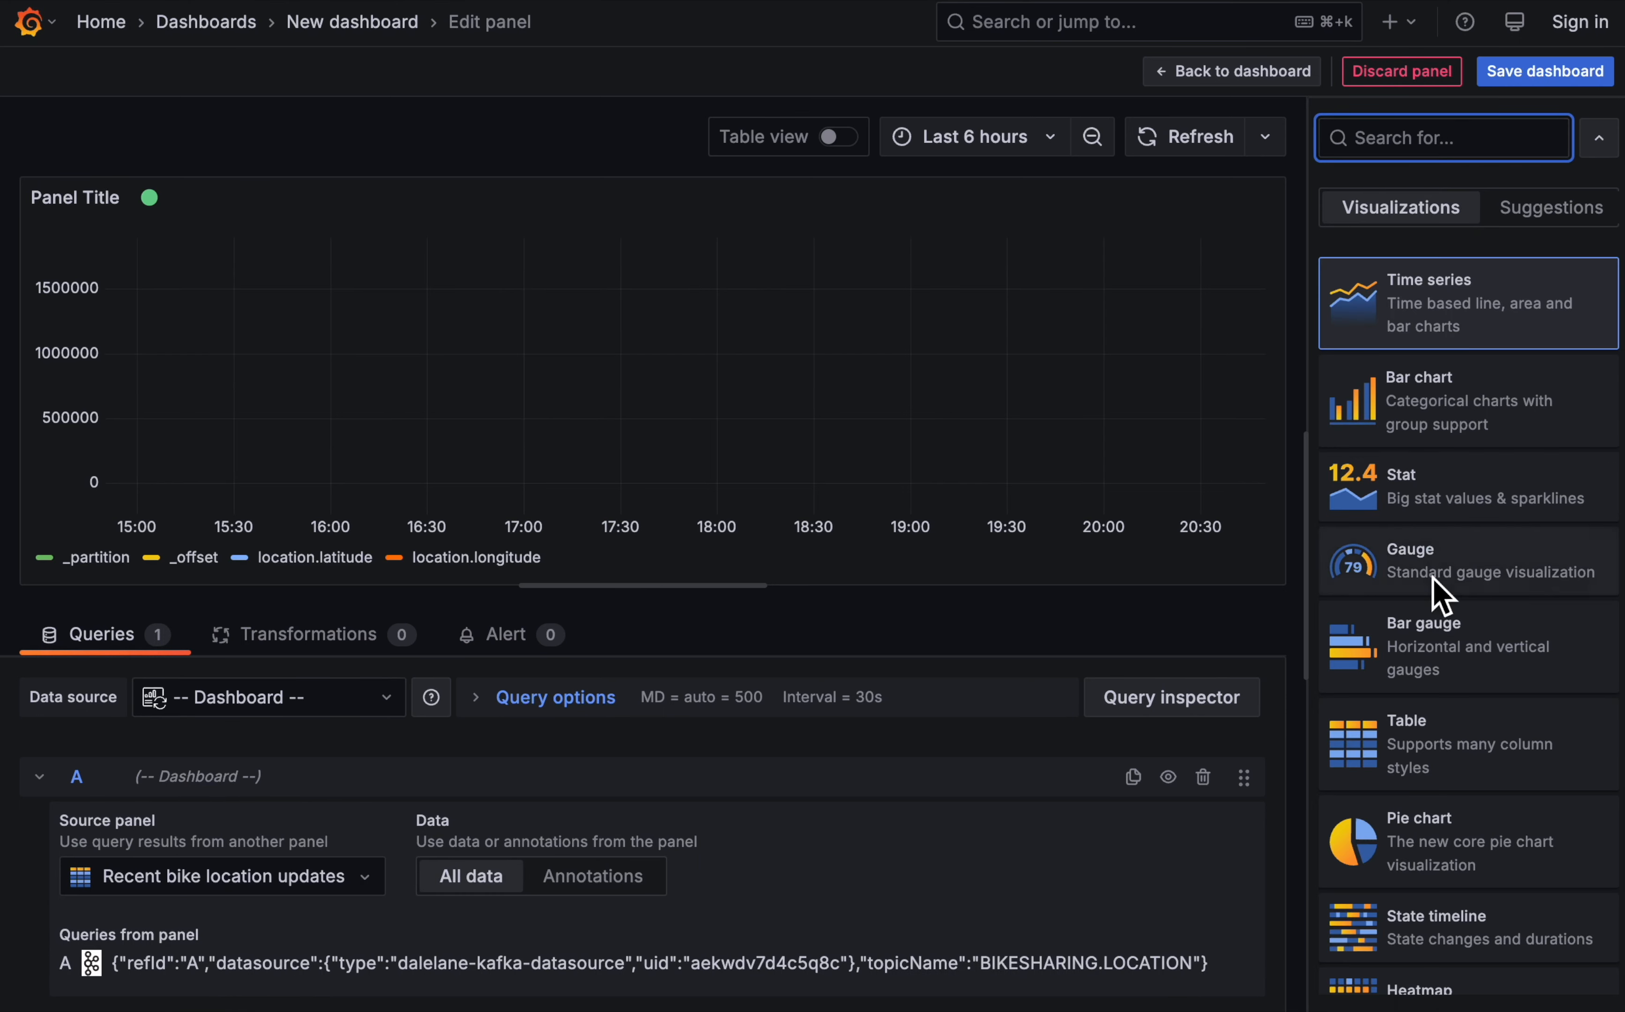
{"action": "scroll", "coordinate": [1456, 814], "scroll_direction": "down", "scroll_amount": 8}
{"action": "scroll", "coordinate": [1453, 800], "scroll_direction": "down", "scroll_amount": 10}
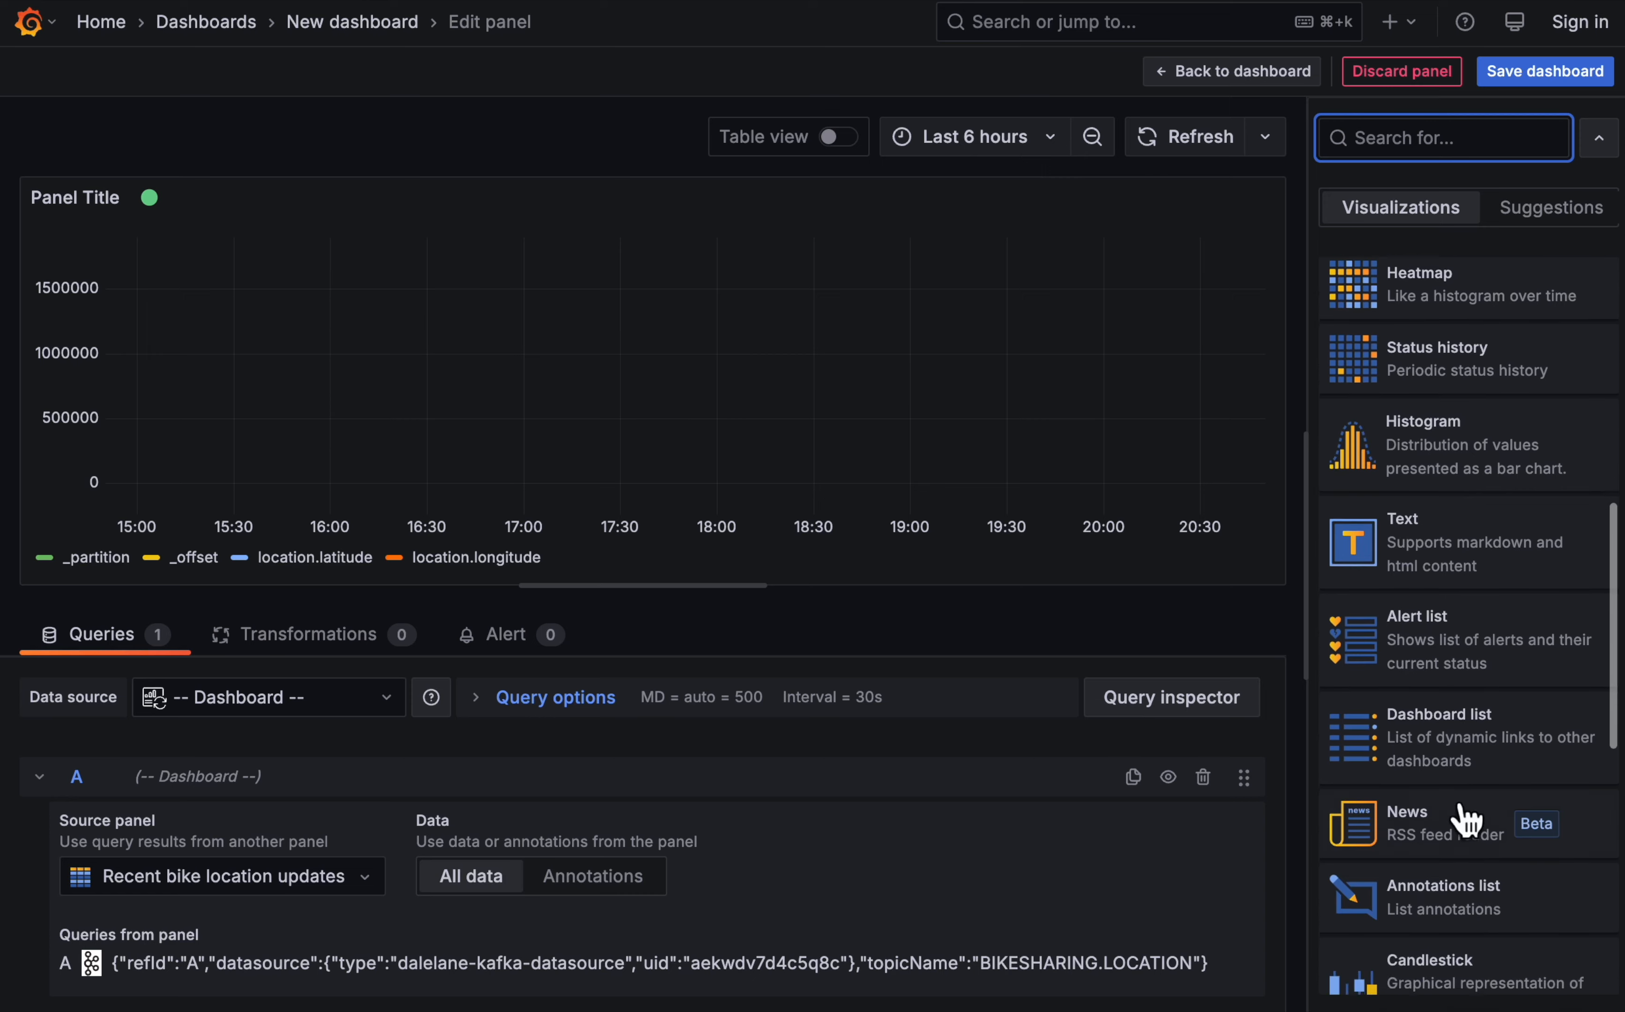
{"action": "left_click", "coordinate": [1447, 651]}
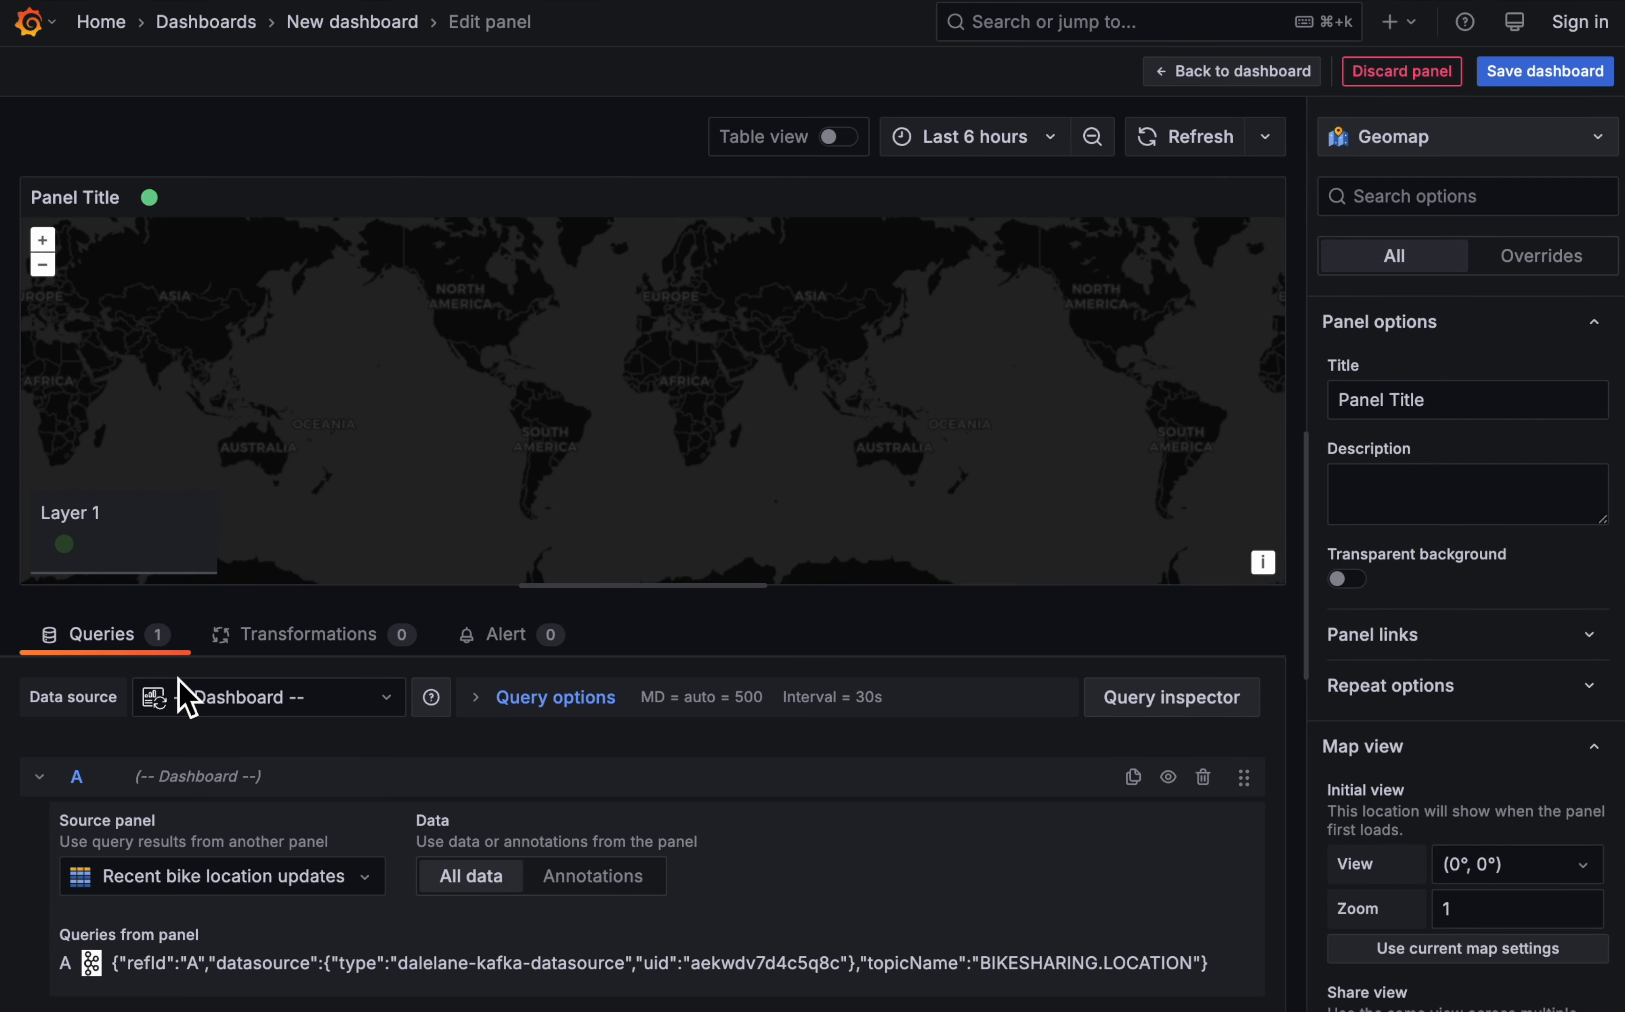
- Add a Filter fields by name transformation that excludes _partition, _offset, journeyid, time and usertype
{"action": "left_click", "coordinate": [335, 646]}
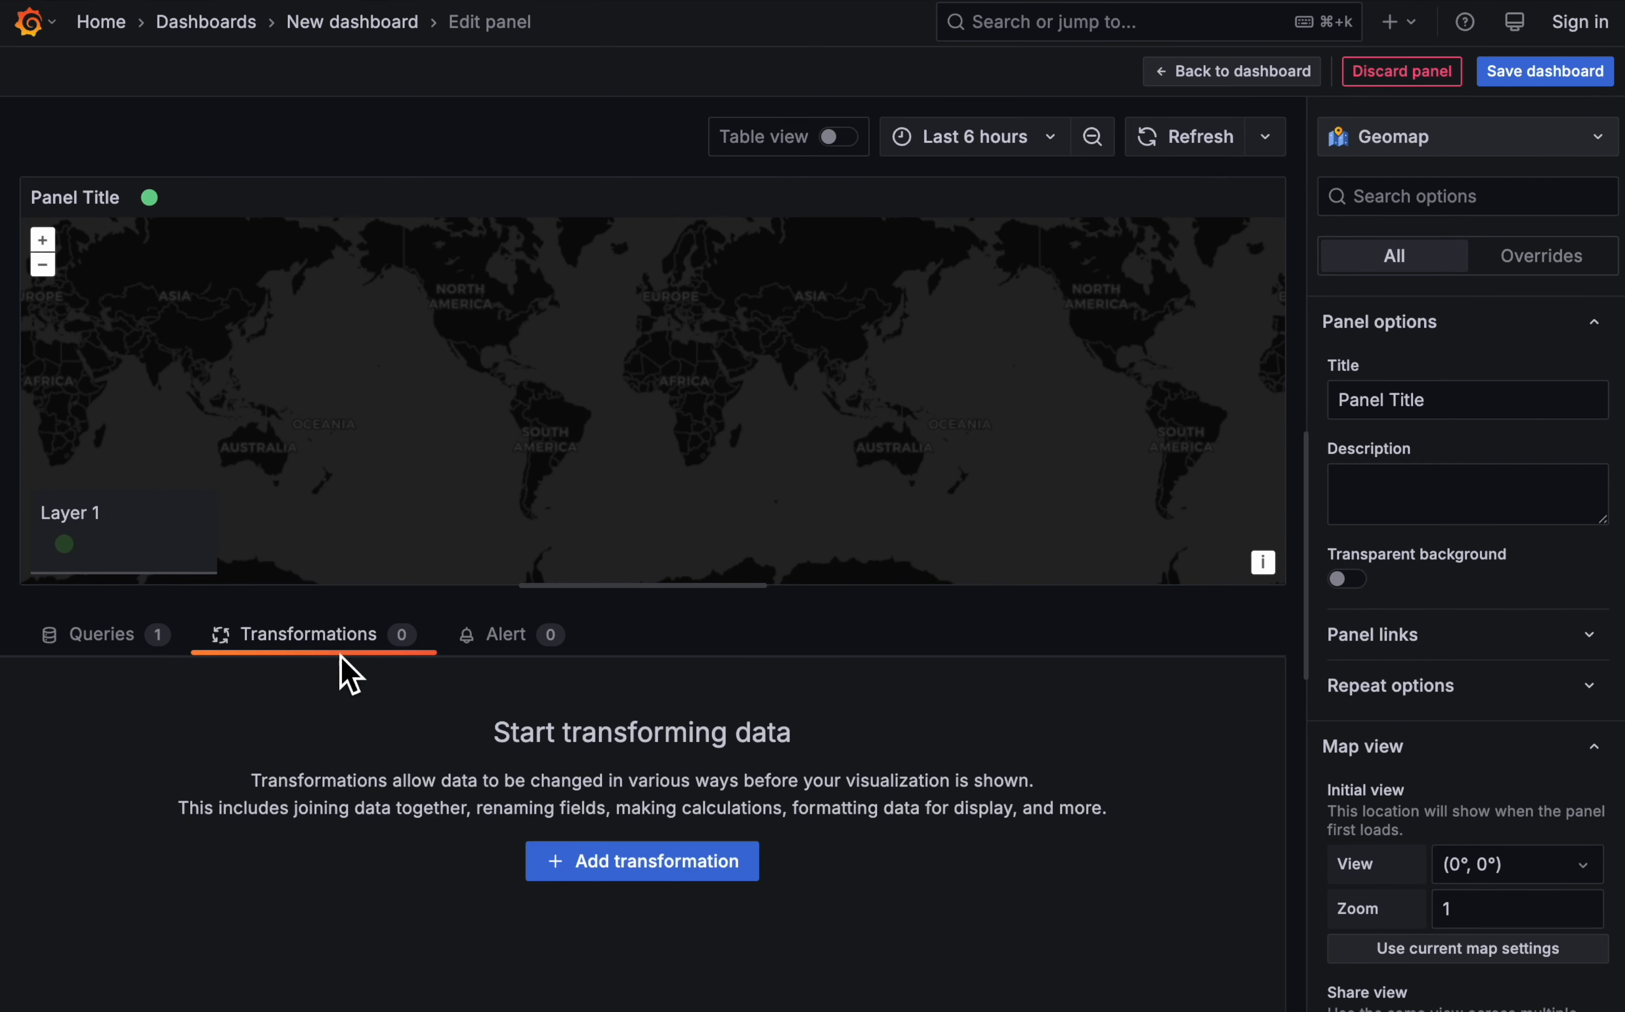
{"action": "left_click", "coordinate": [756, 862]}
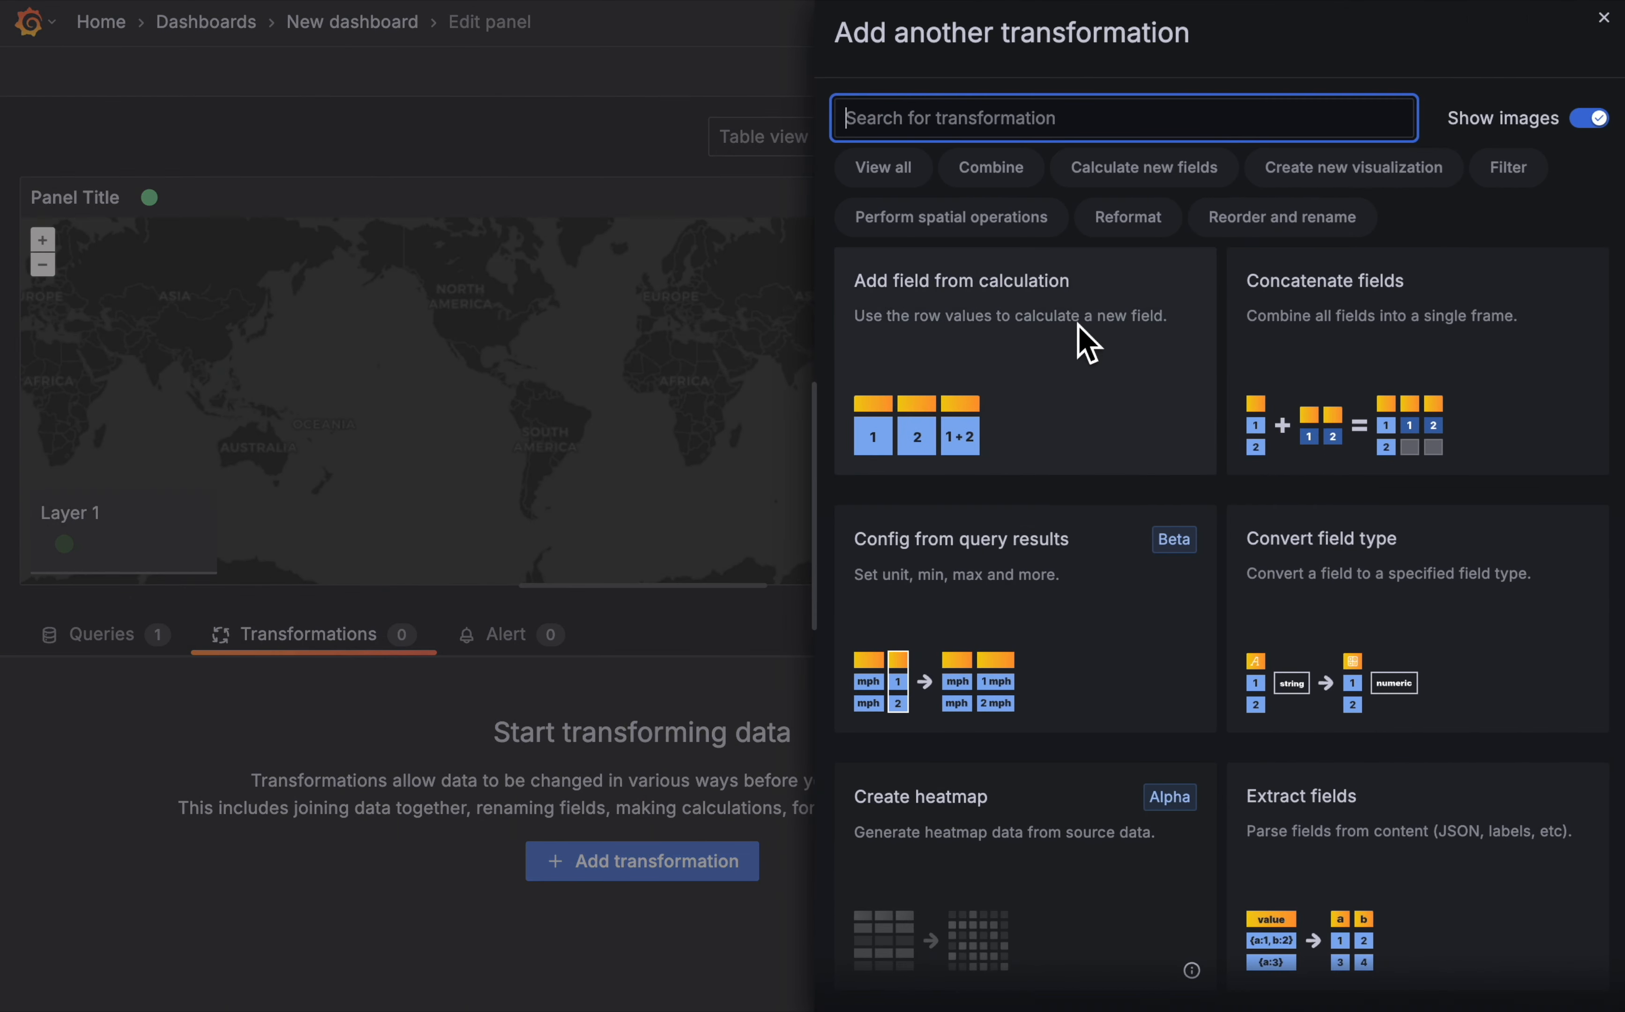
{"action": "scroll", "coordinate": [1179, 678], "scroll_direction": "down", "scroll_amount": 10}
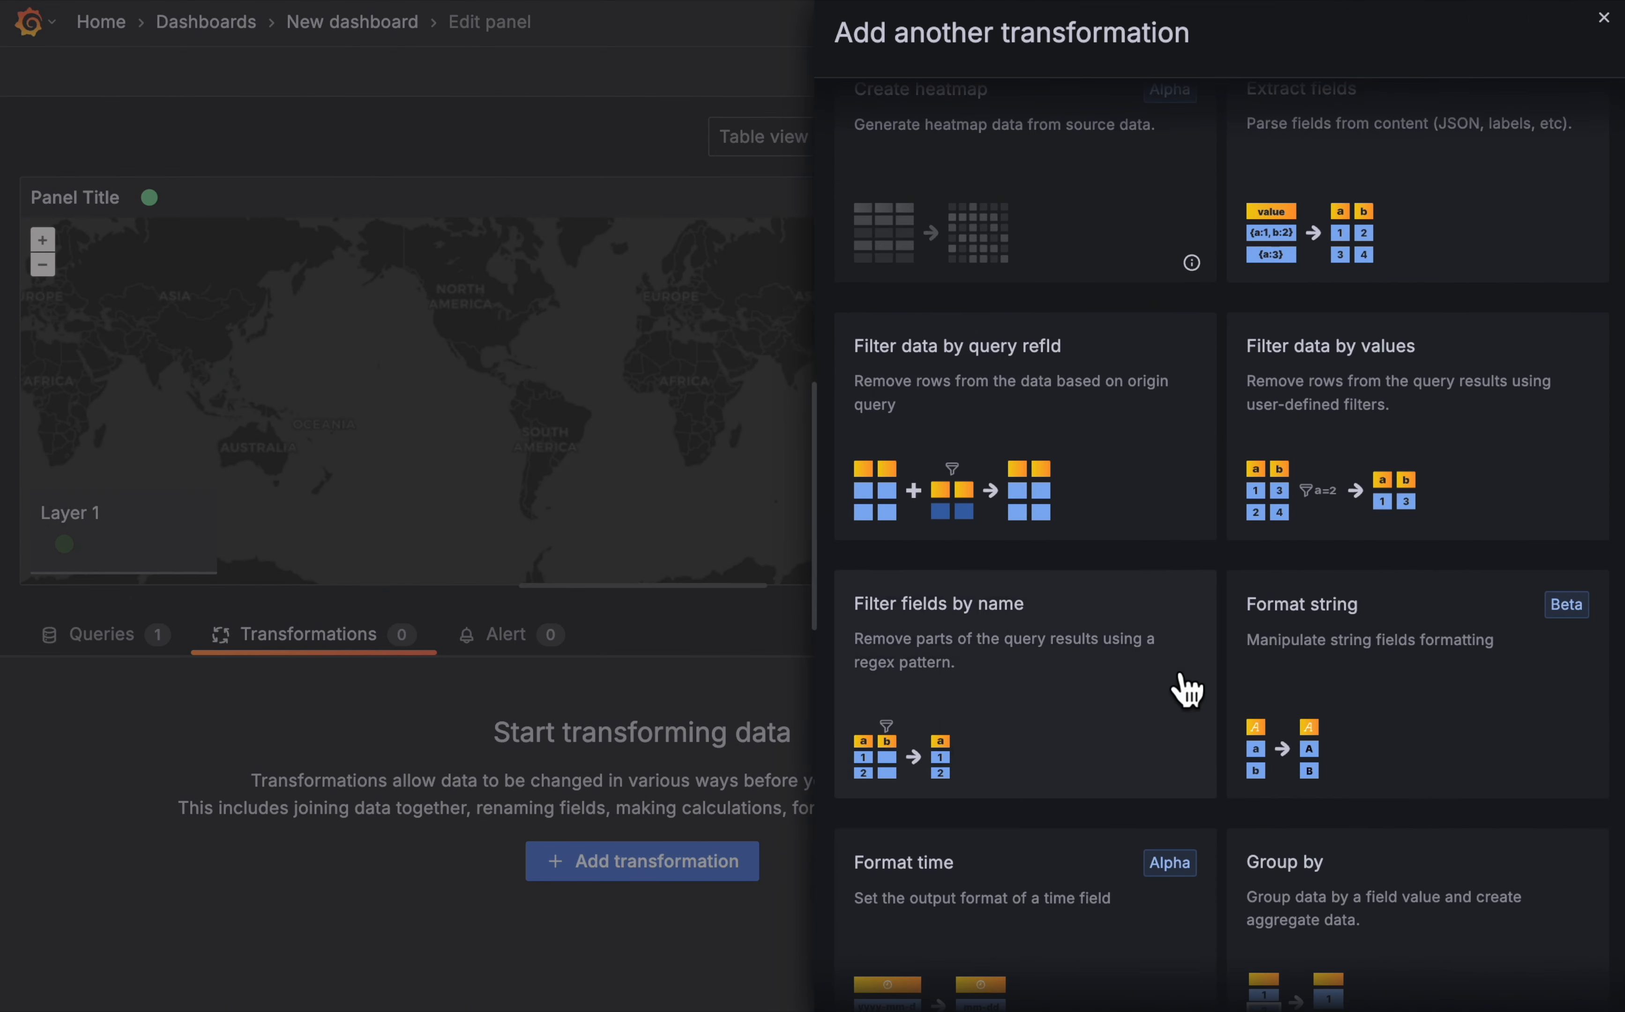
{"action": "left_click", "coordinate": [1018, 695]}
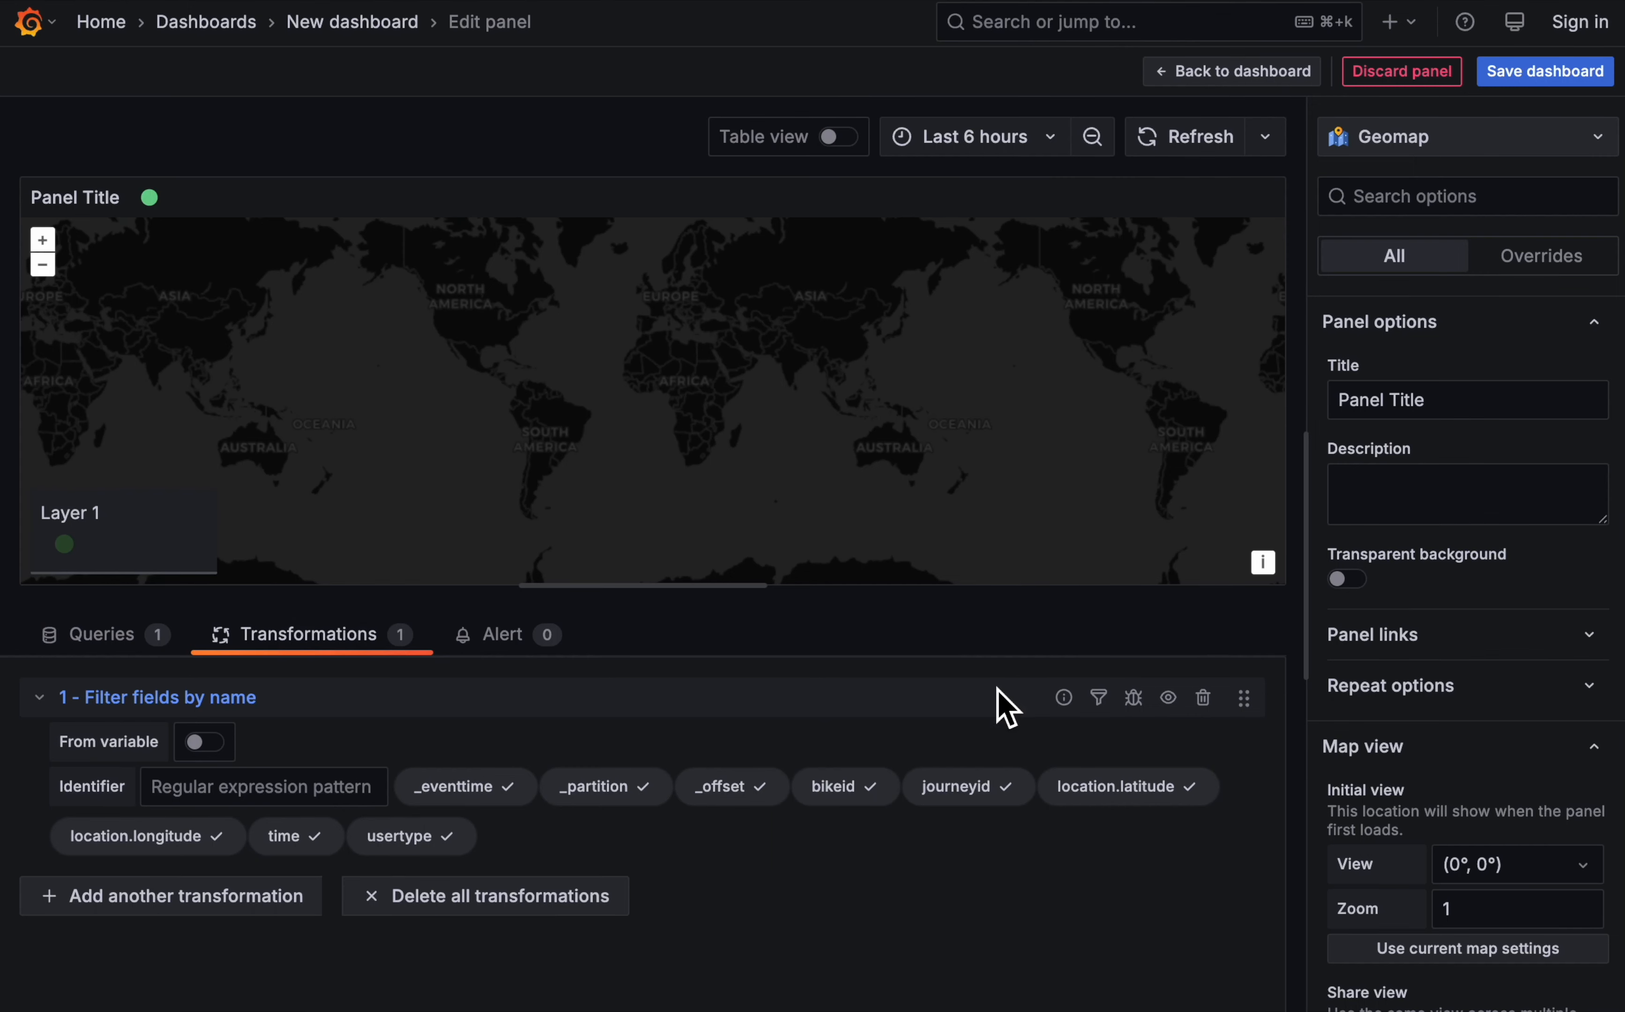
{"action": "left_click", "coordinate": [629, 788]}
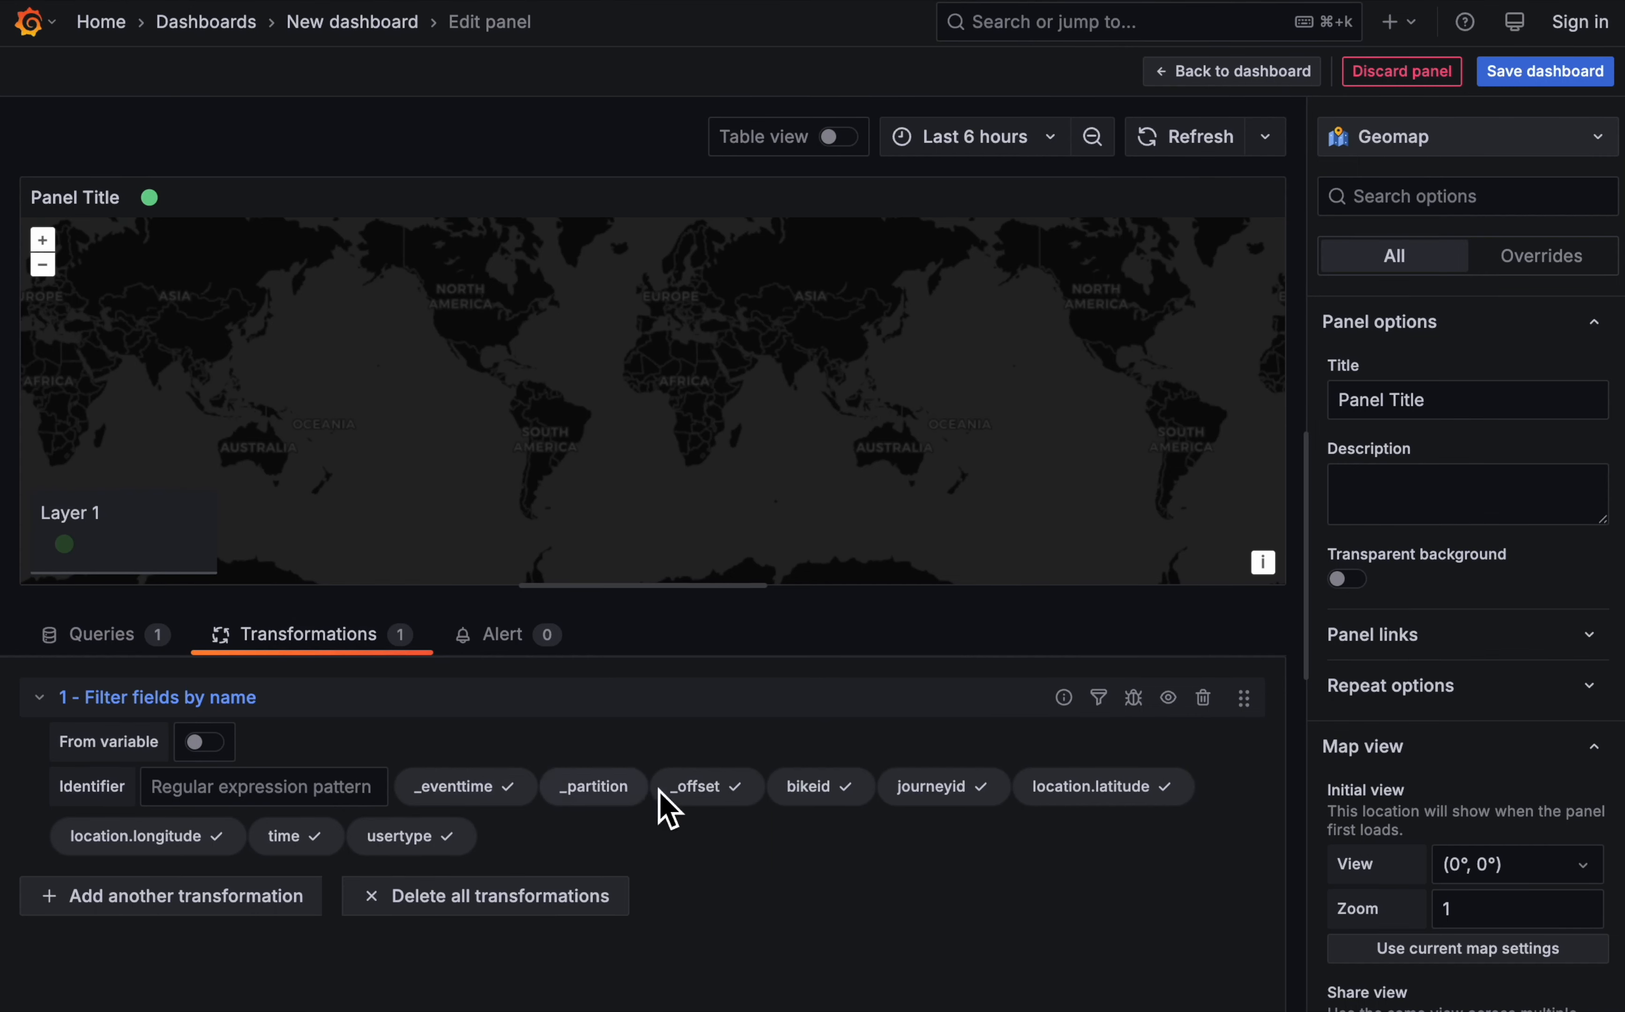
{"action": "left_click", "coordinate": [700, 789]}
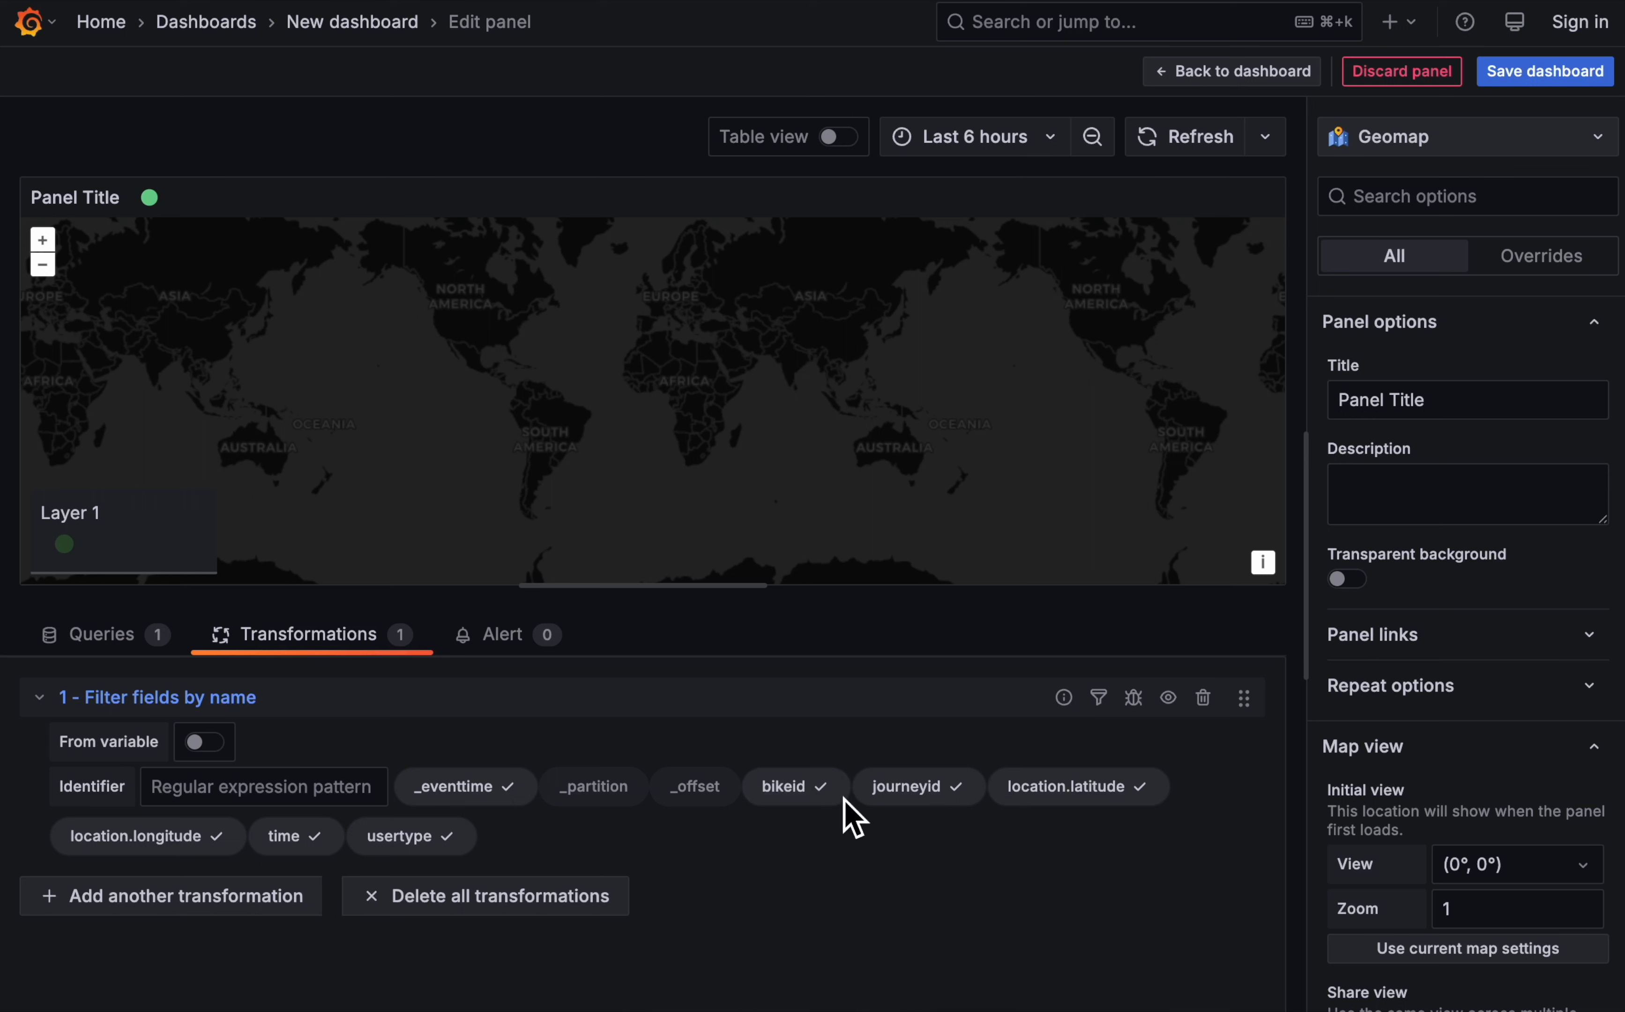
{"action": "left_click", "coordinate": [916, 791]}
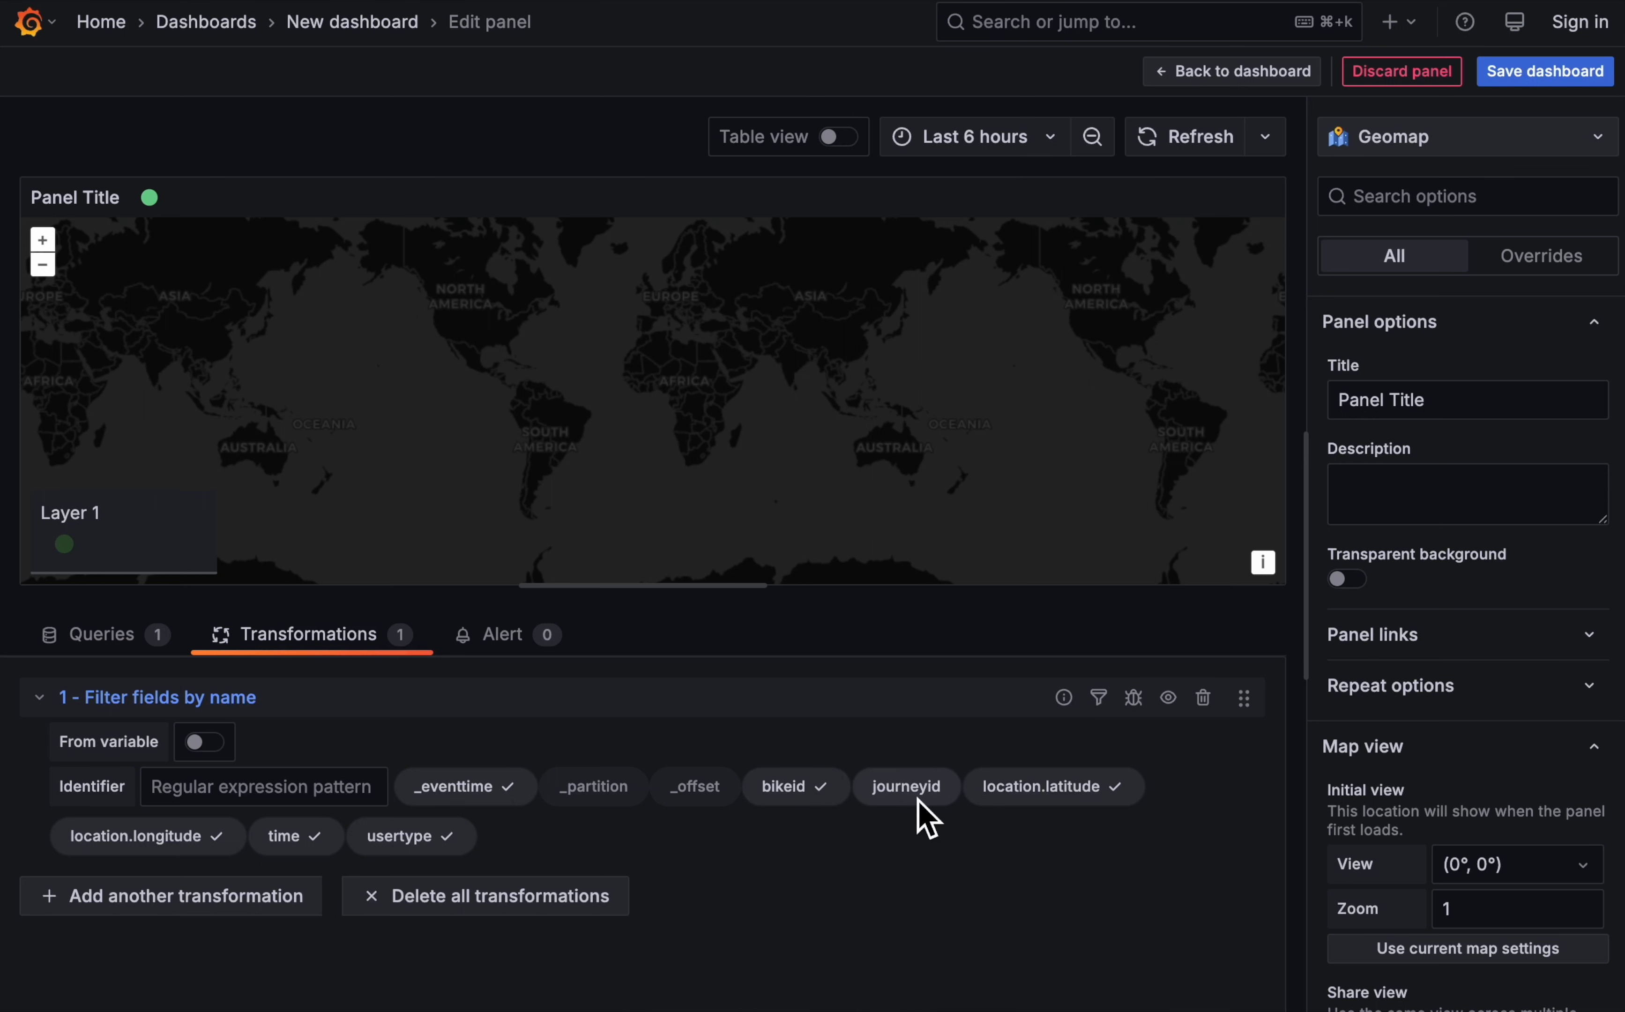
{"action": "left_click", "coordinate": [300, 845]}
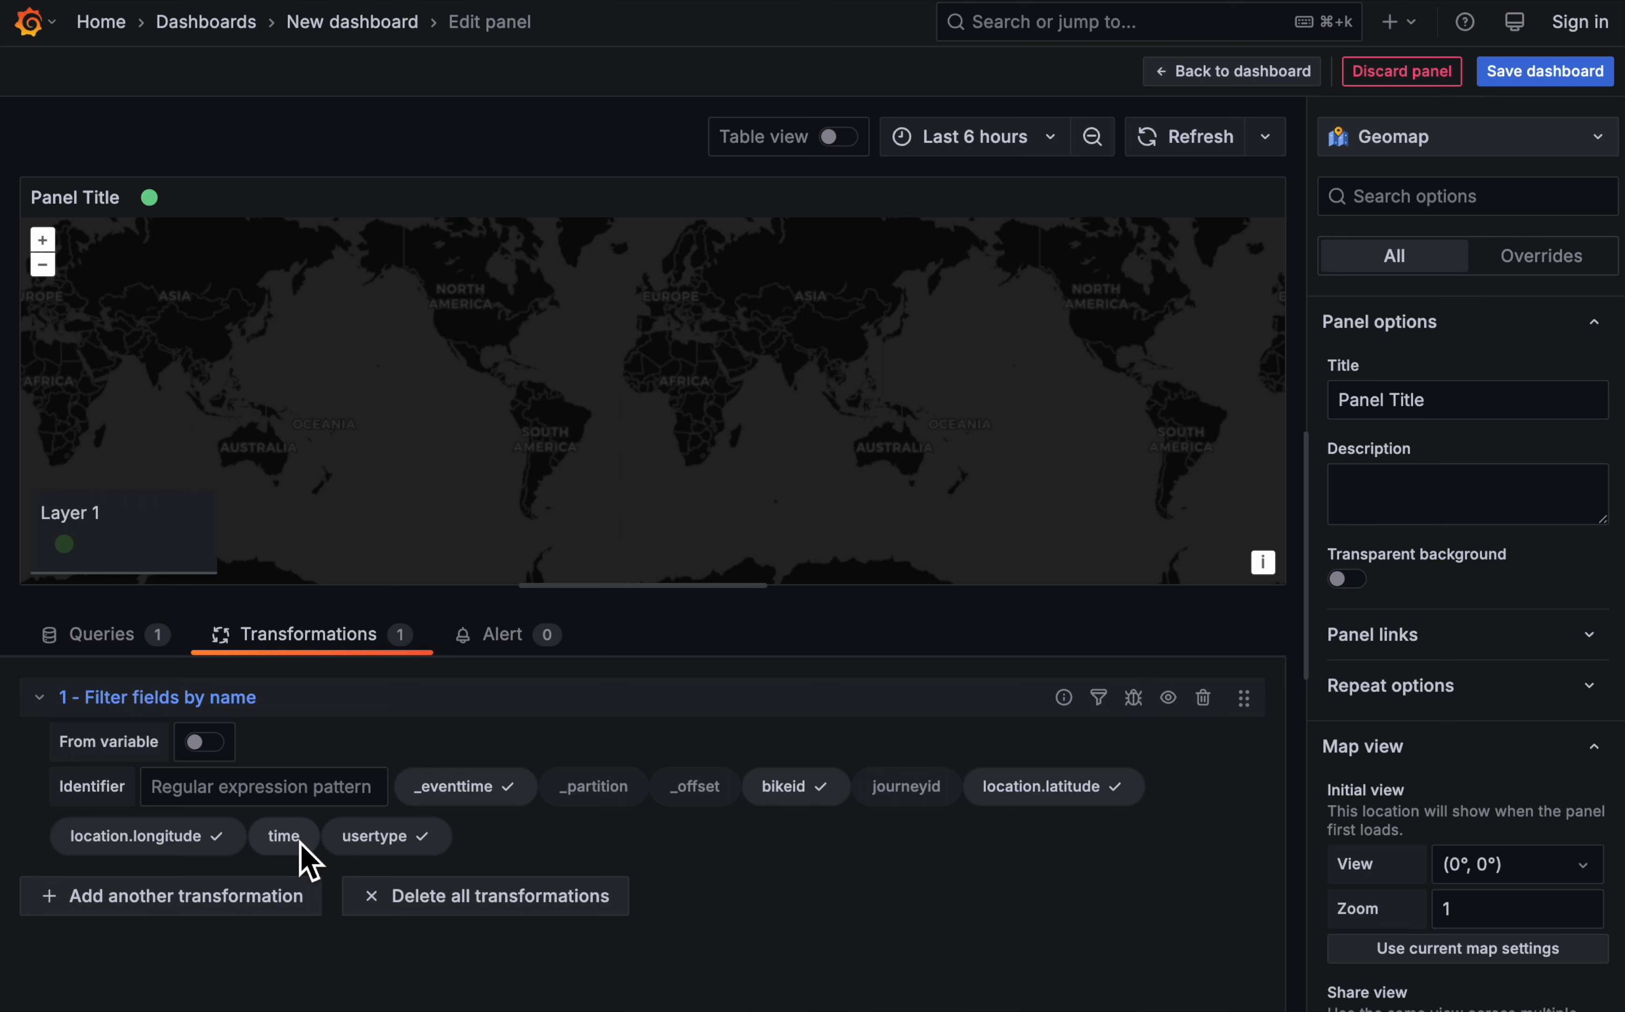
{"action": "left_click", "coordinate": [375, 845]}
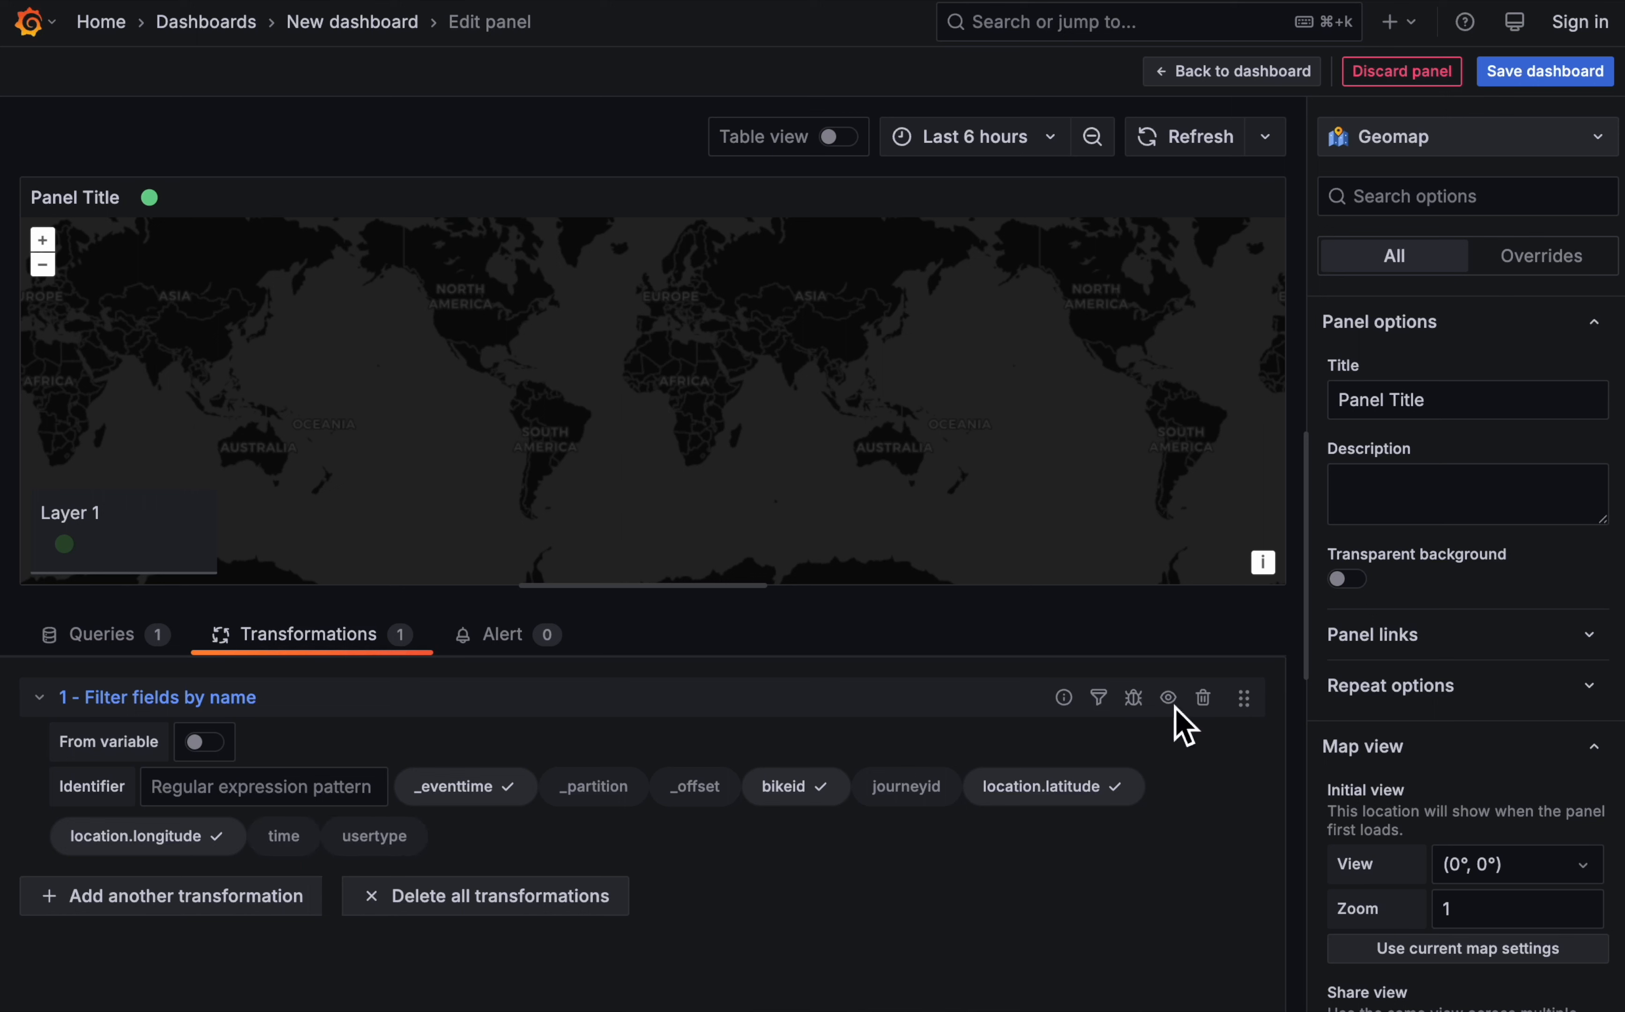
- Add a Group by transformation after the field filter and group the rows by bikeid
{"action": "scroll", "coordinate": [1445, 789], "scroll_direction": "down", "scroll_amount": 2}
{"action": "scroll", "coordinate": [1446, 788], "scroll_direction": "down", "scroll_amount": 2}
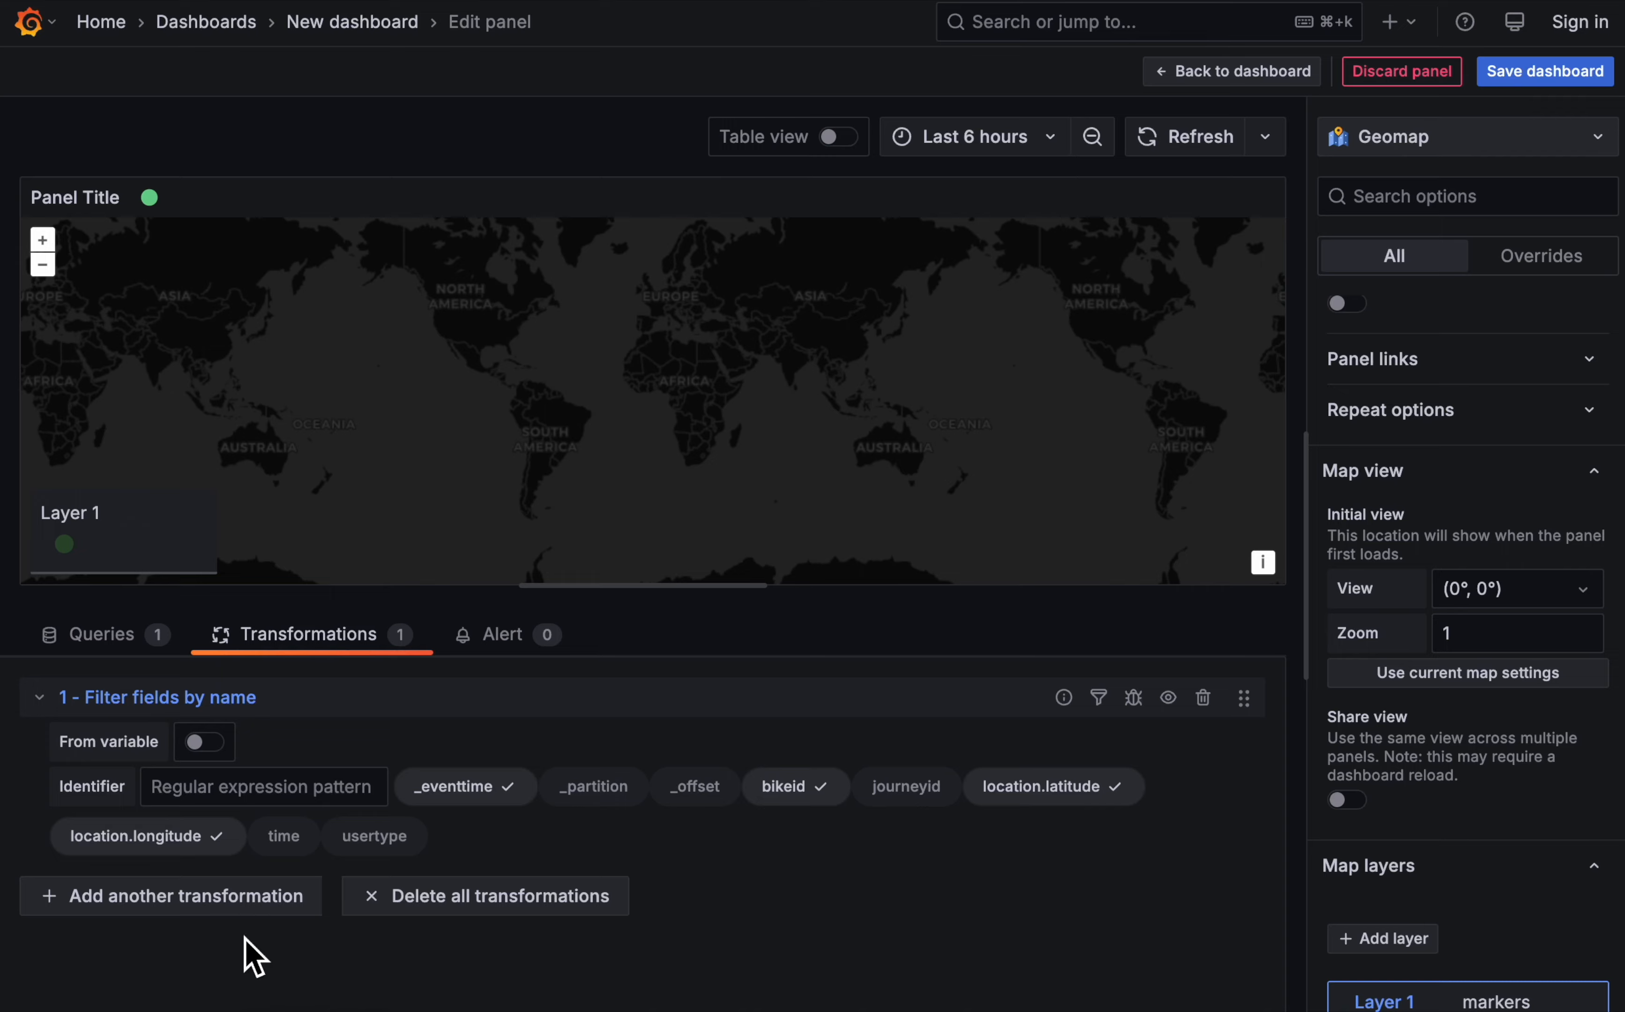
{"action": "left_click", "coordinate": [236, 900]}
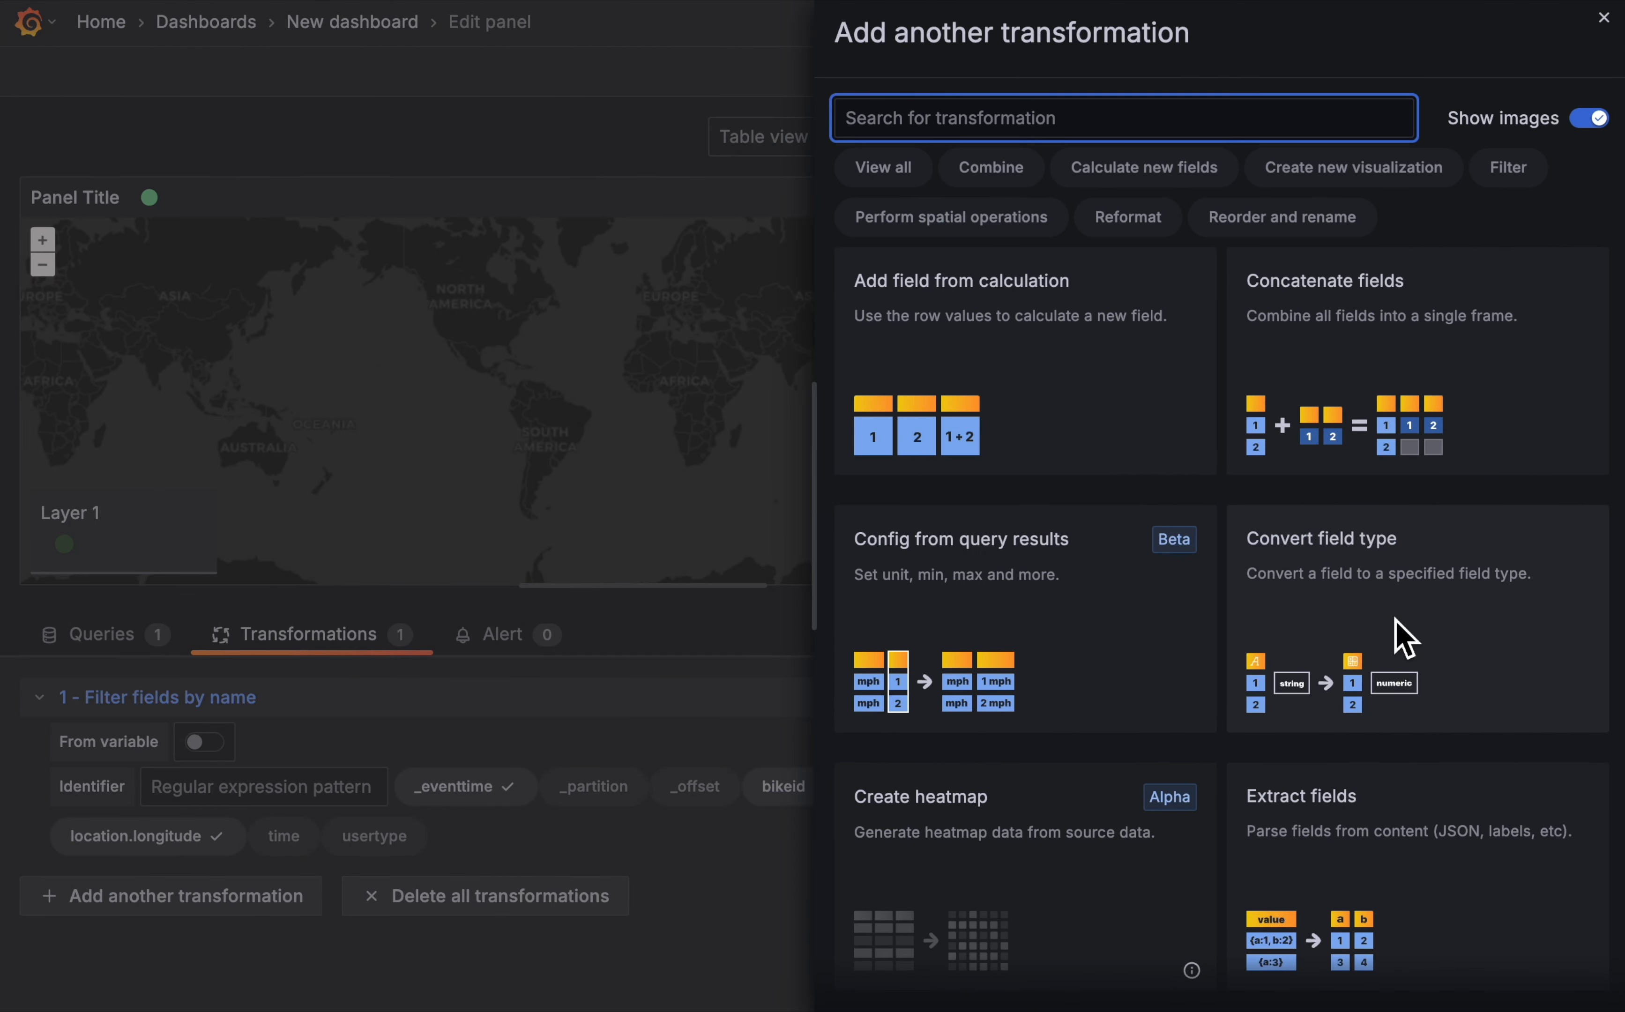
{"action": "scroll", "coordinate": [1404, 639], "scroll_direction": "down", "scroll_amount": 5}
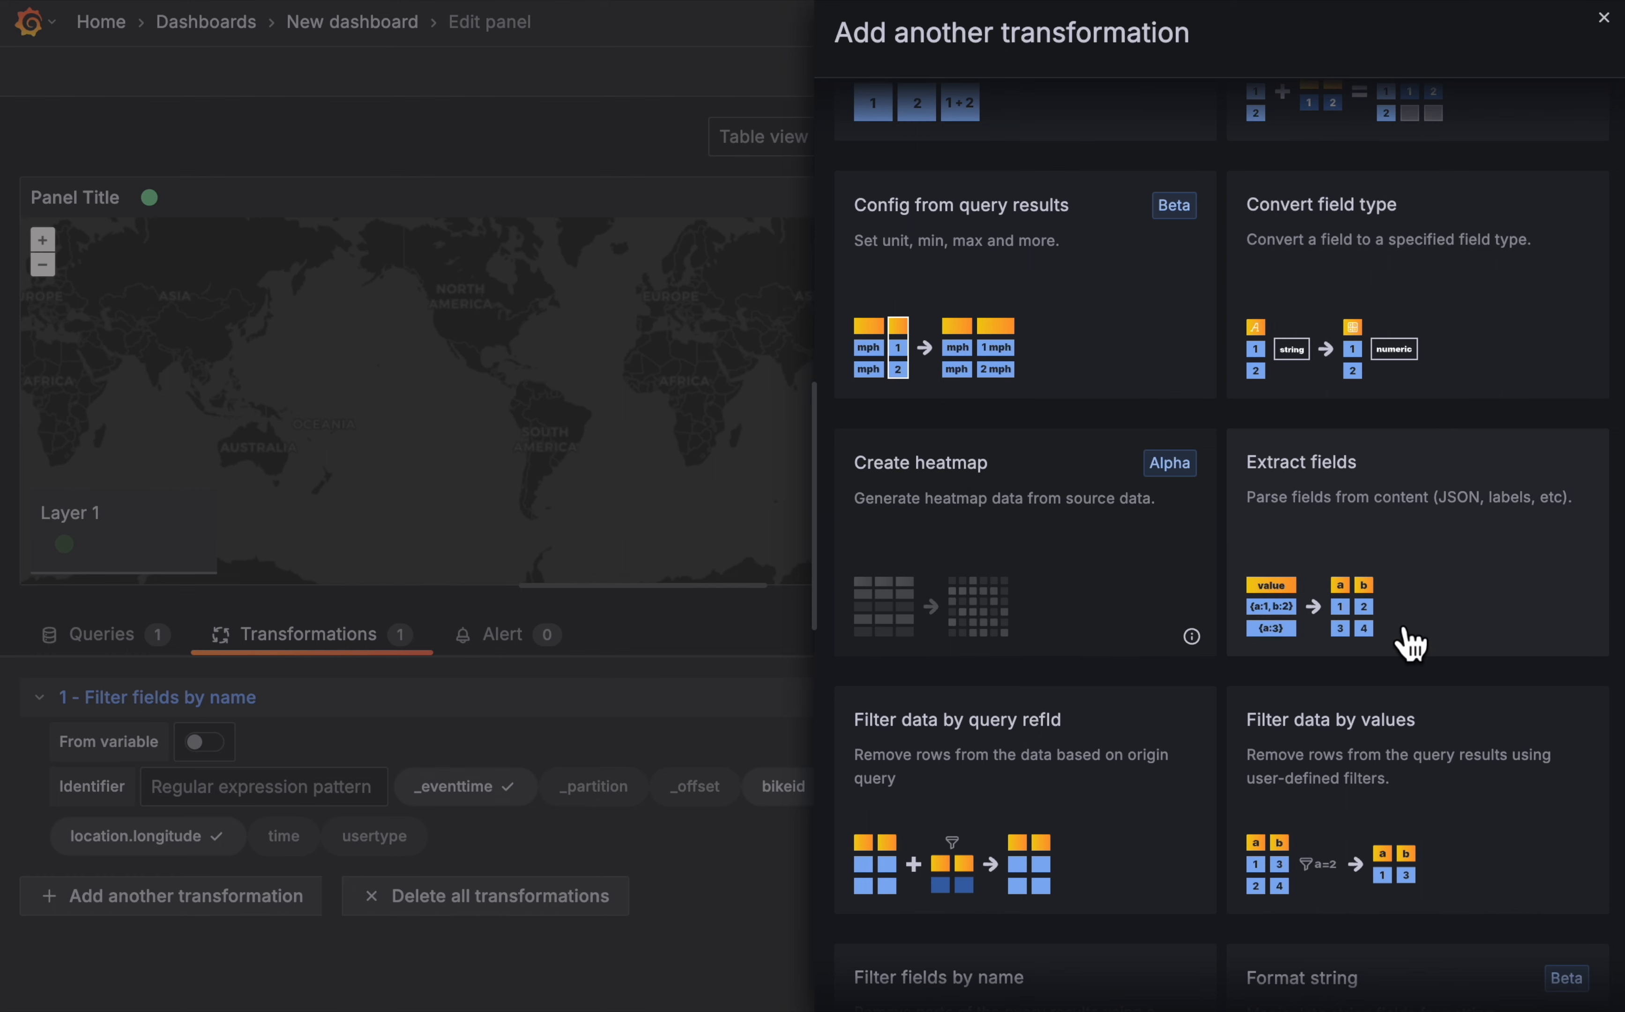
{"action": "scroll", "coordinate": [1409, 642], "scroll_direction": "down", "scroll_amount": 10}
{"action": "left_click", "coordinate": [1365, 529]}
{"action": "scroll", "coordinate": [431, 917], "scroll_direction": "down", "scroll_amount": 3}
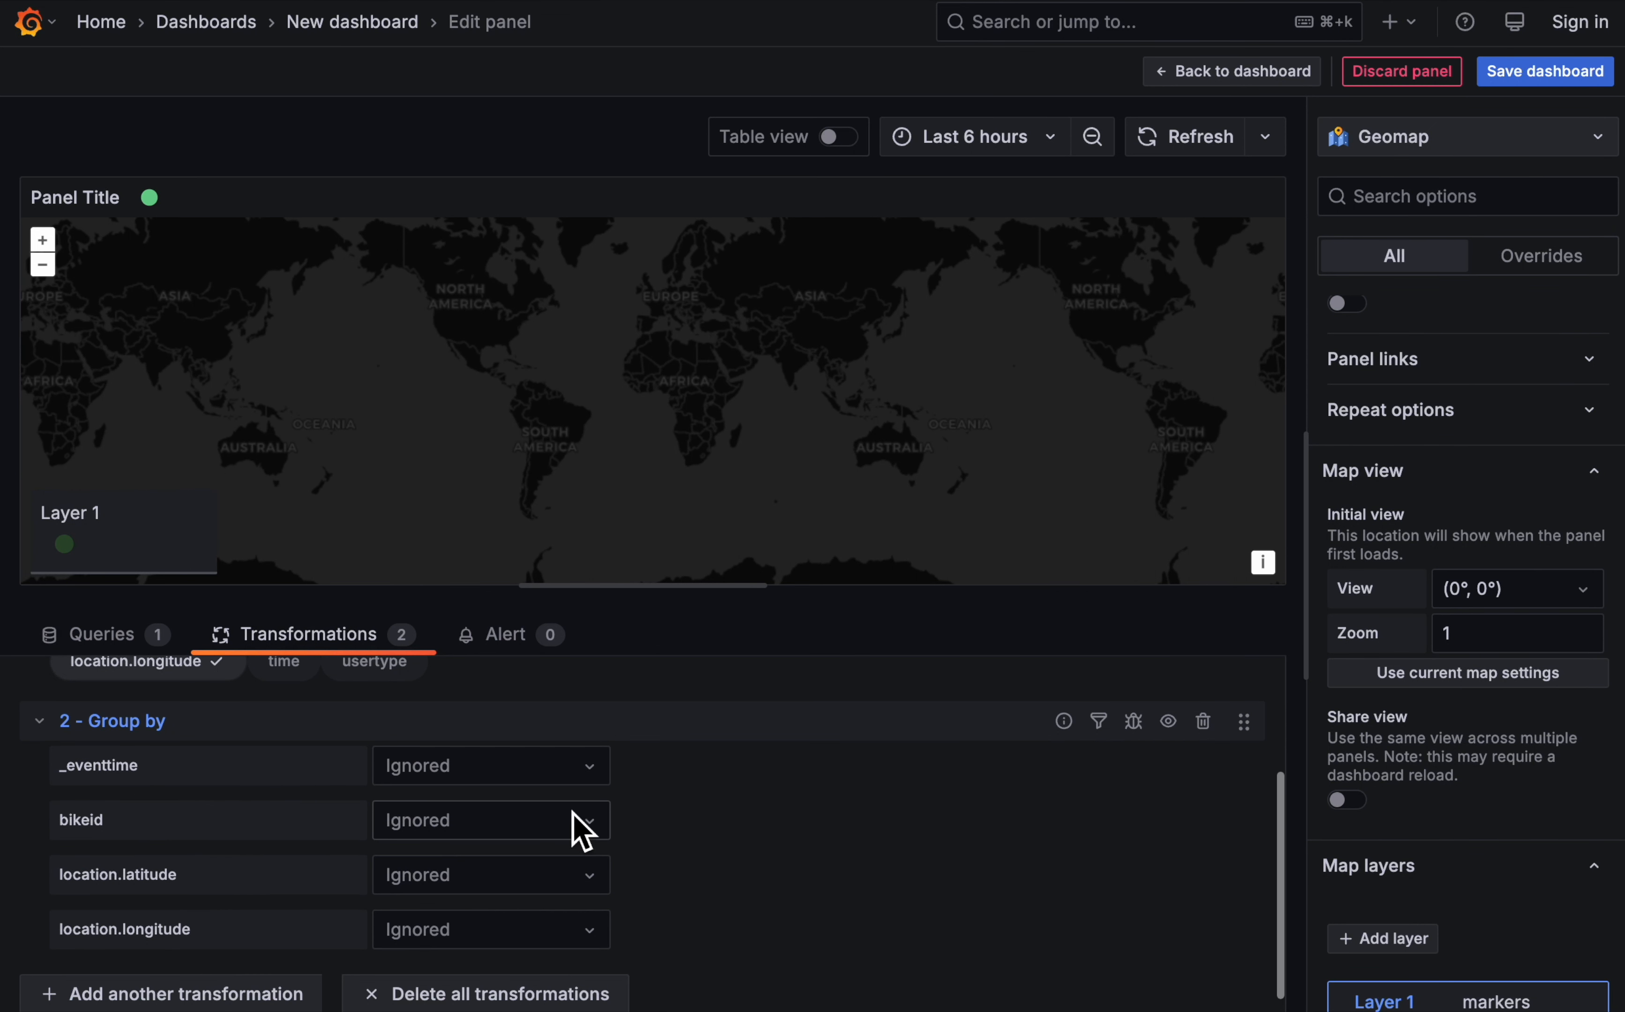
{"action": "left_click", "coordinate": [515, 820]}
{"action": "left_click", "coordinate": [487, 870]}
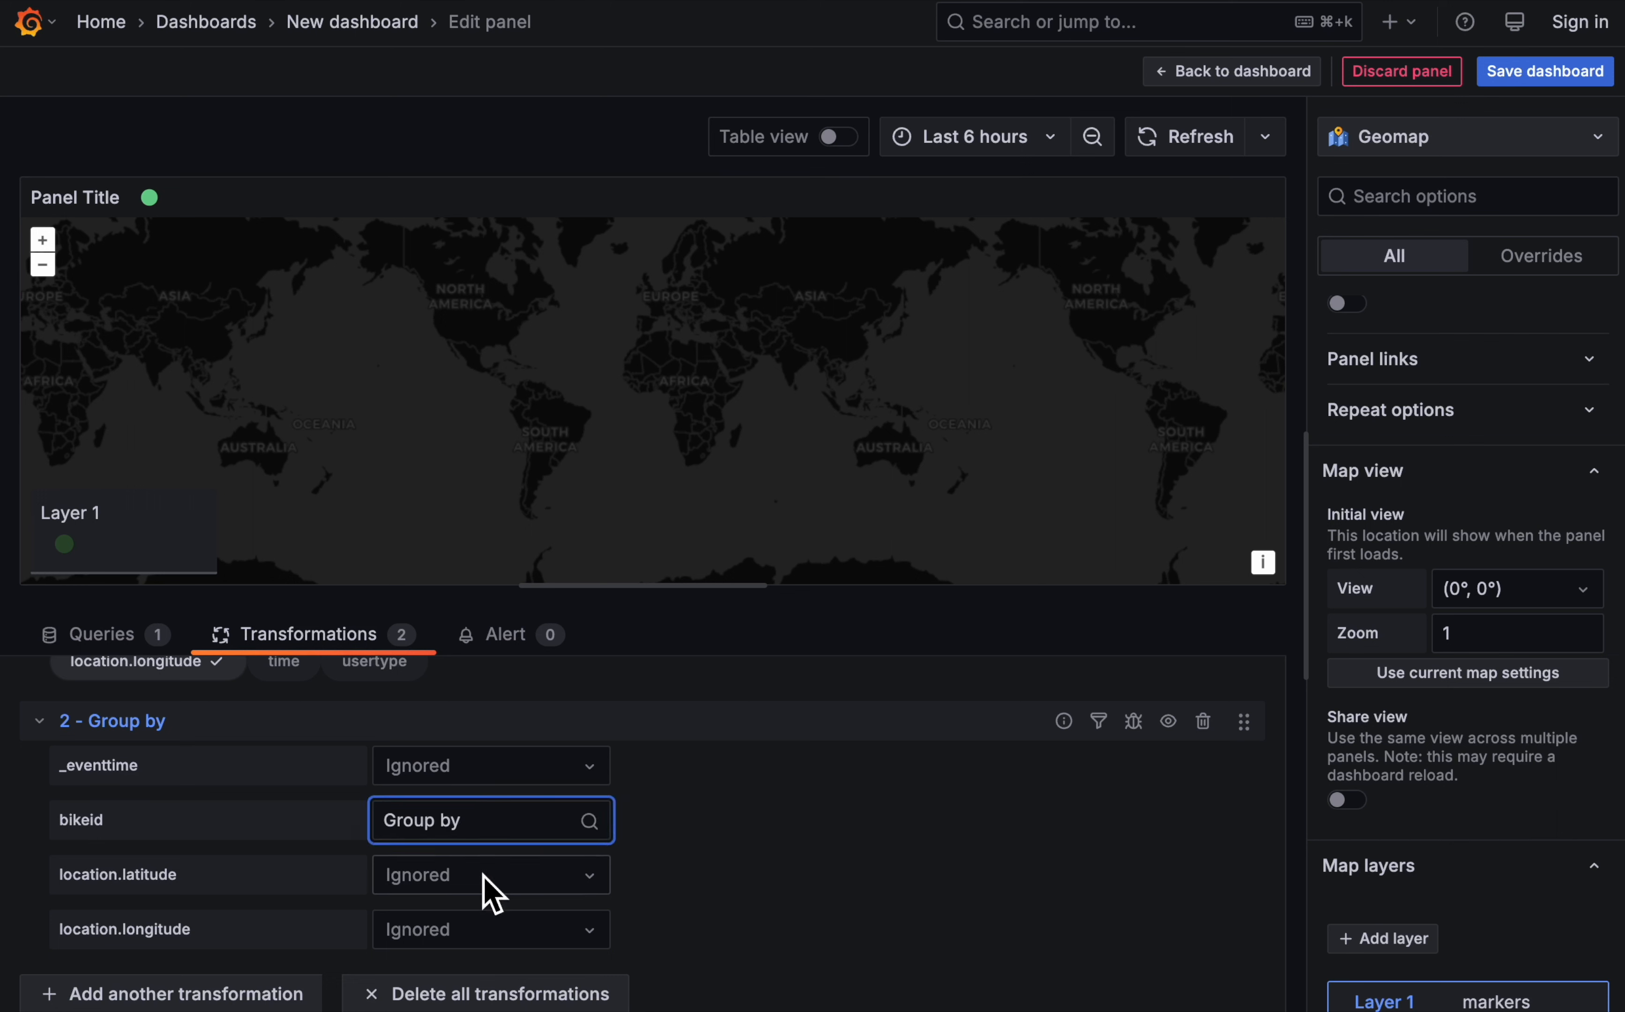
- Set location.latitude and location.longitude in the Group by transformation to Calculate with the Last statistic
{"action": "left_click", "coordinate": [560, 883]}
{"action": "left_click", "coordinate": [543, 970]}
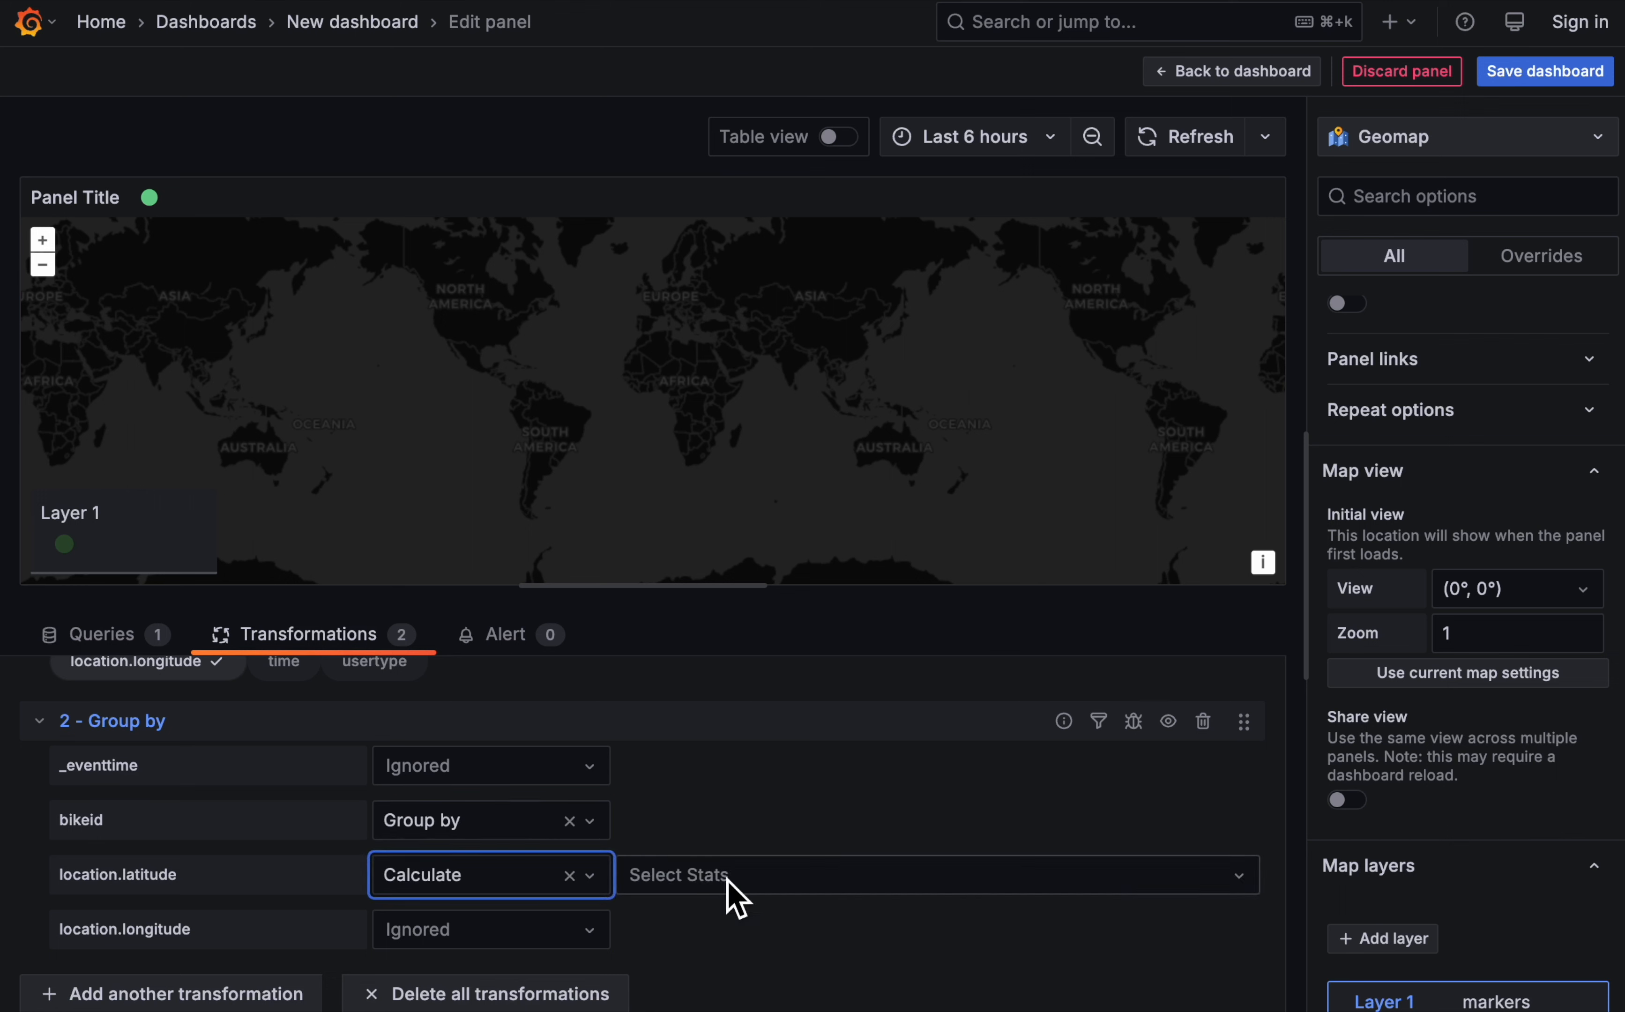
{"action": "left_click", "coordinate": [730, 883]}
{"action": "left_click", "coordinate": [782, 603]}
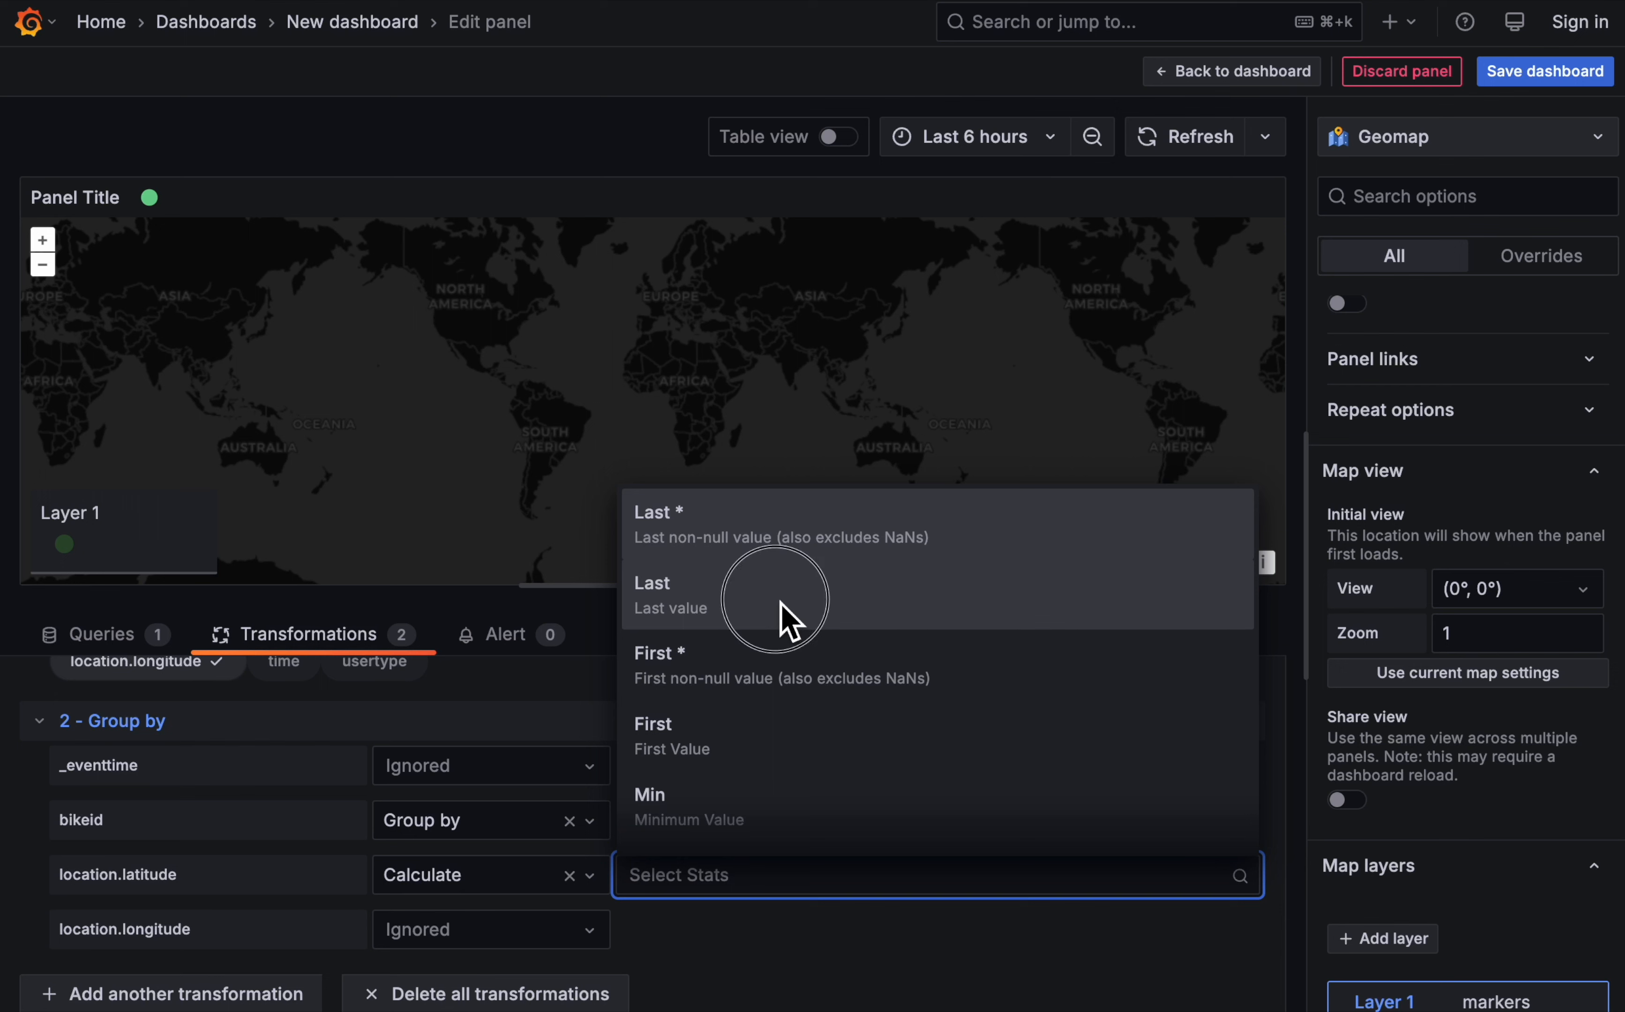
{"action": "left_click", "coordinate": [539, 934]}
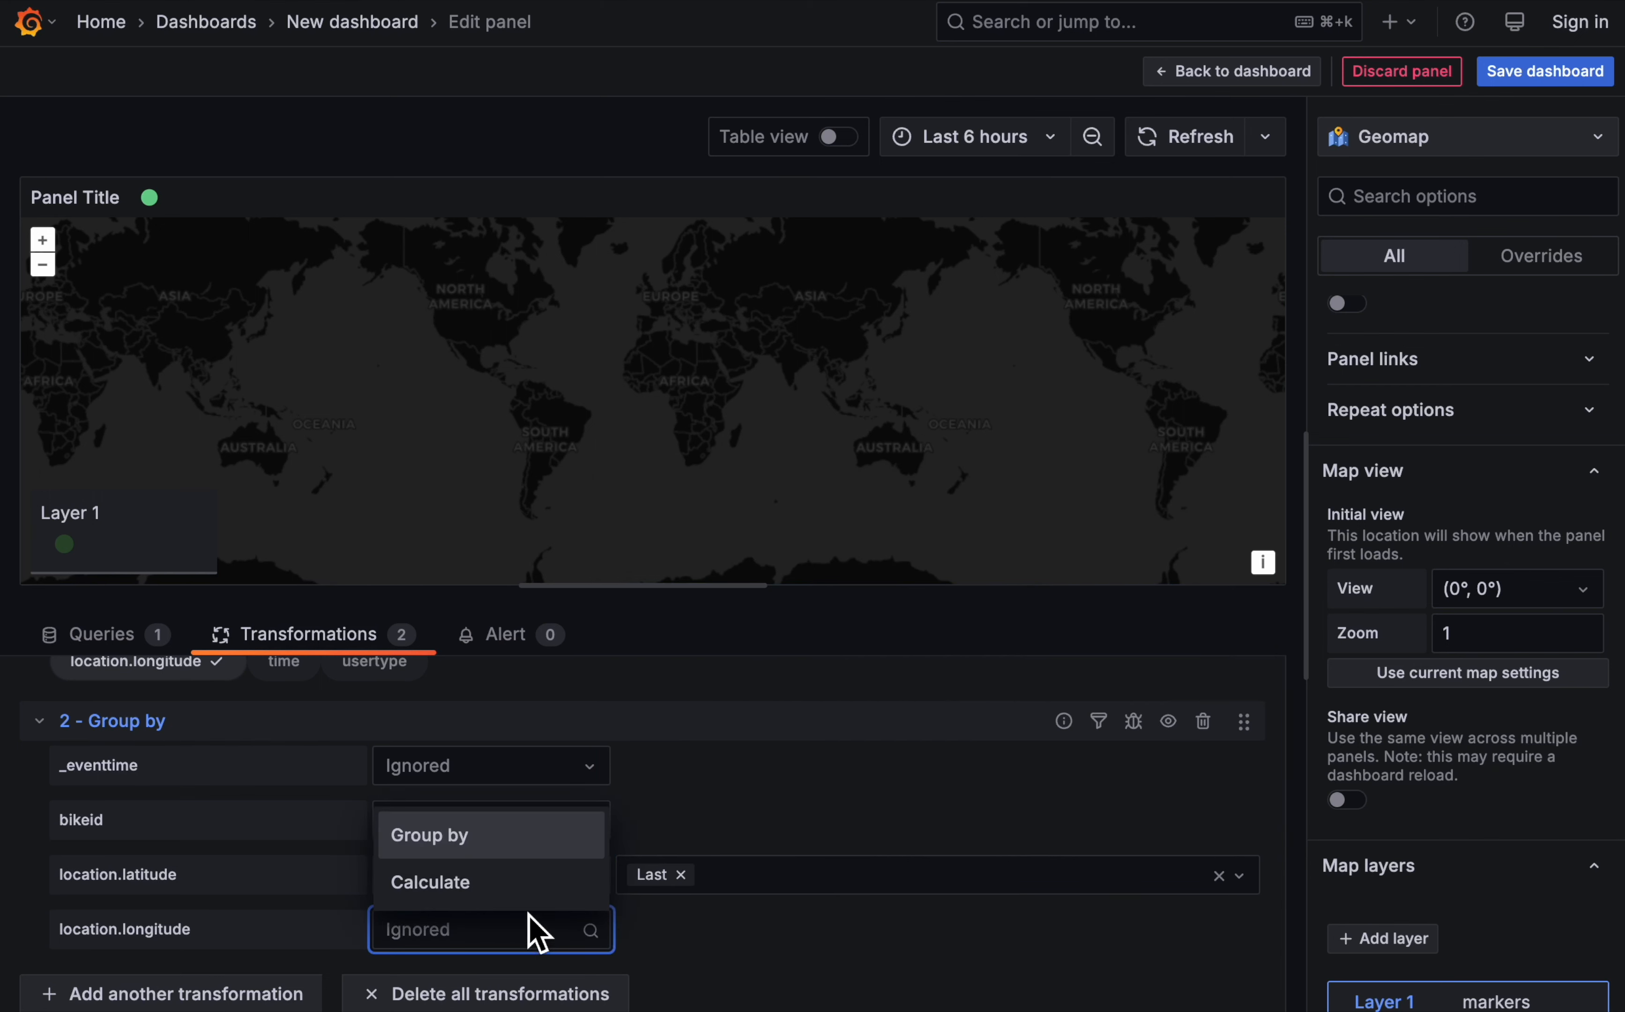
{"action": "left_click", "coordinate": [532, 893]}
{"action": "left_click", "coordinate": [833, 932]}
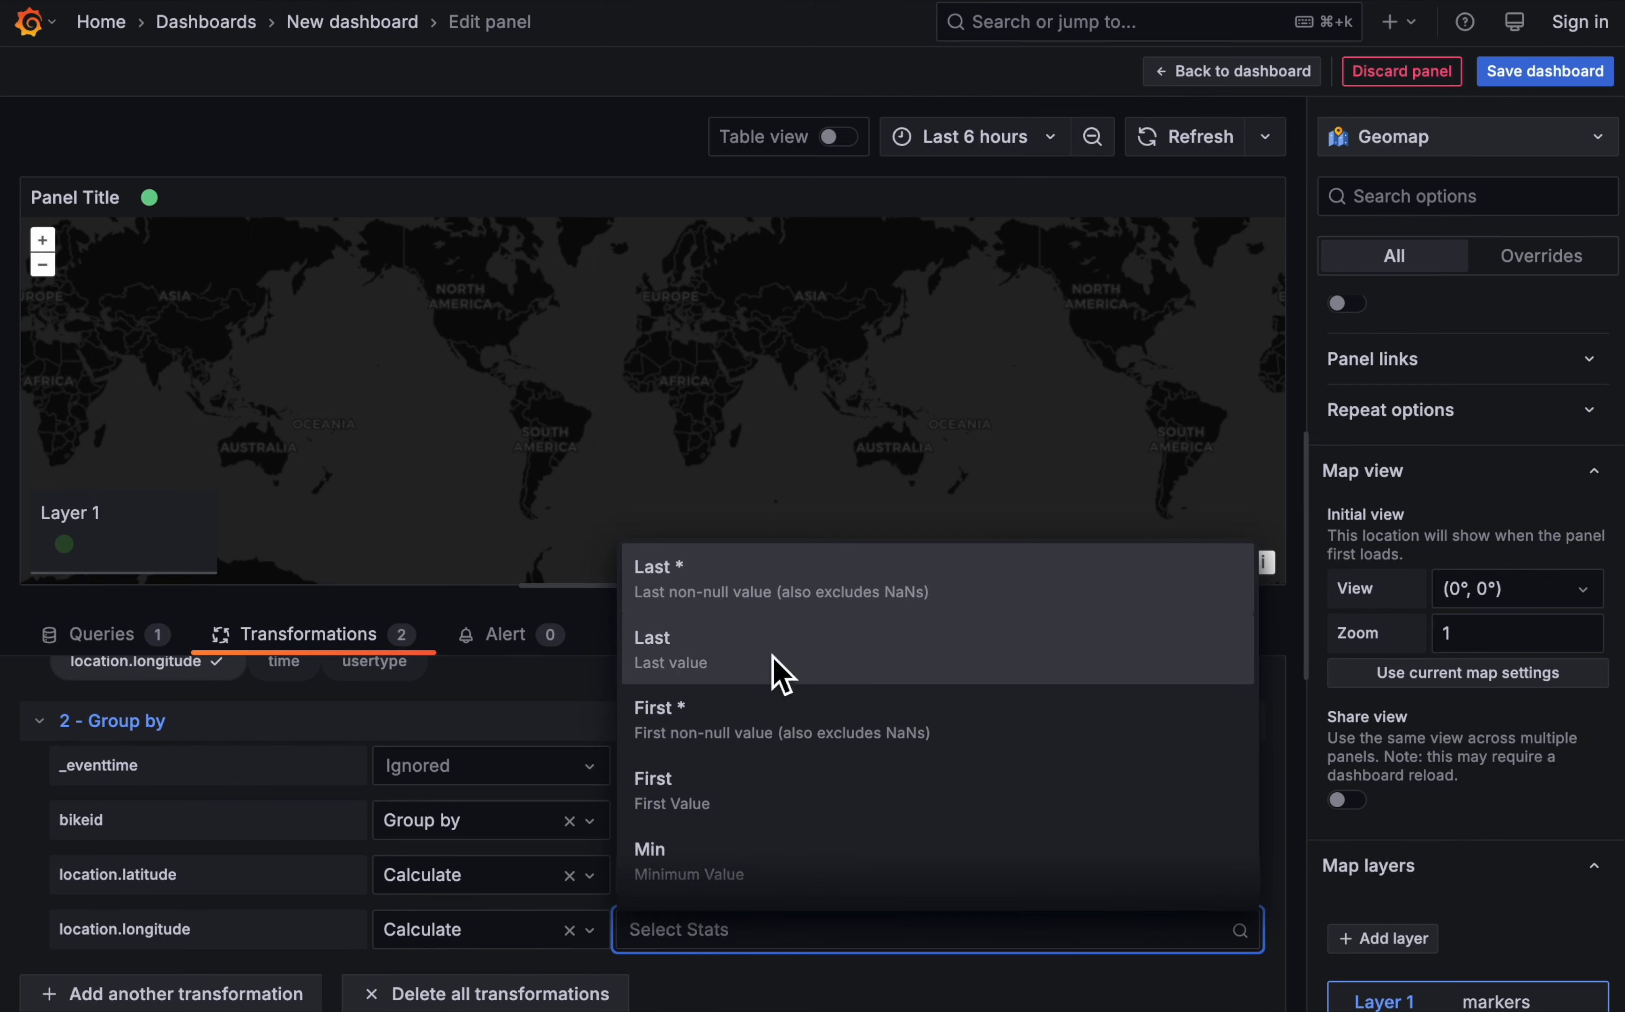
{"action": "left_click", "coordinate": [780, 670]}
- Exclude _eventtime in the Filter fields by name transformation as well
{"action": "left_click", "coordinate": [838, 811]}
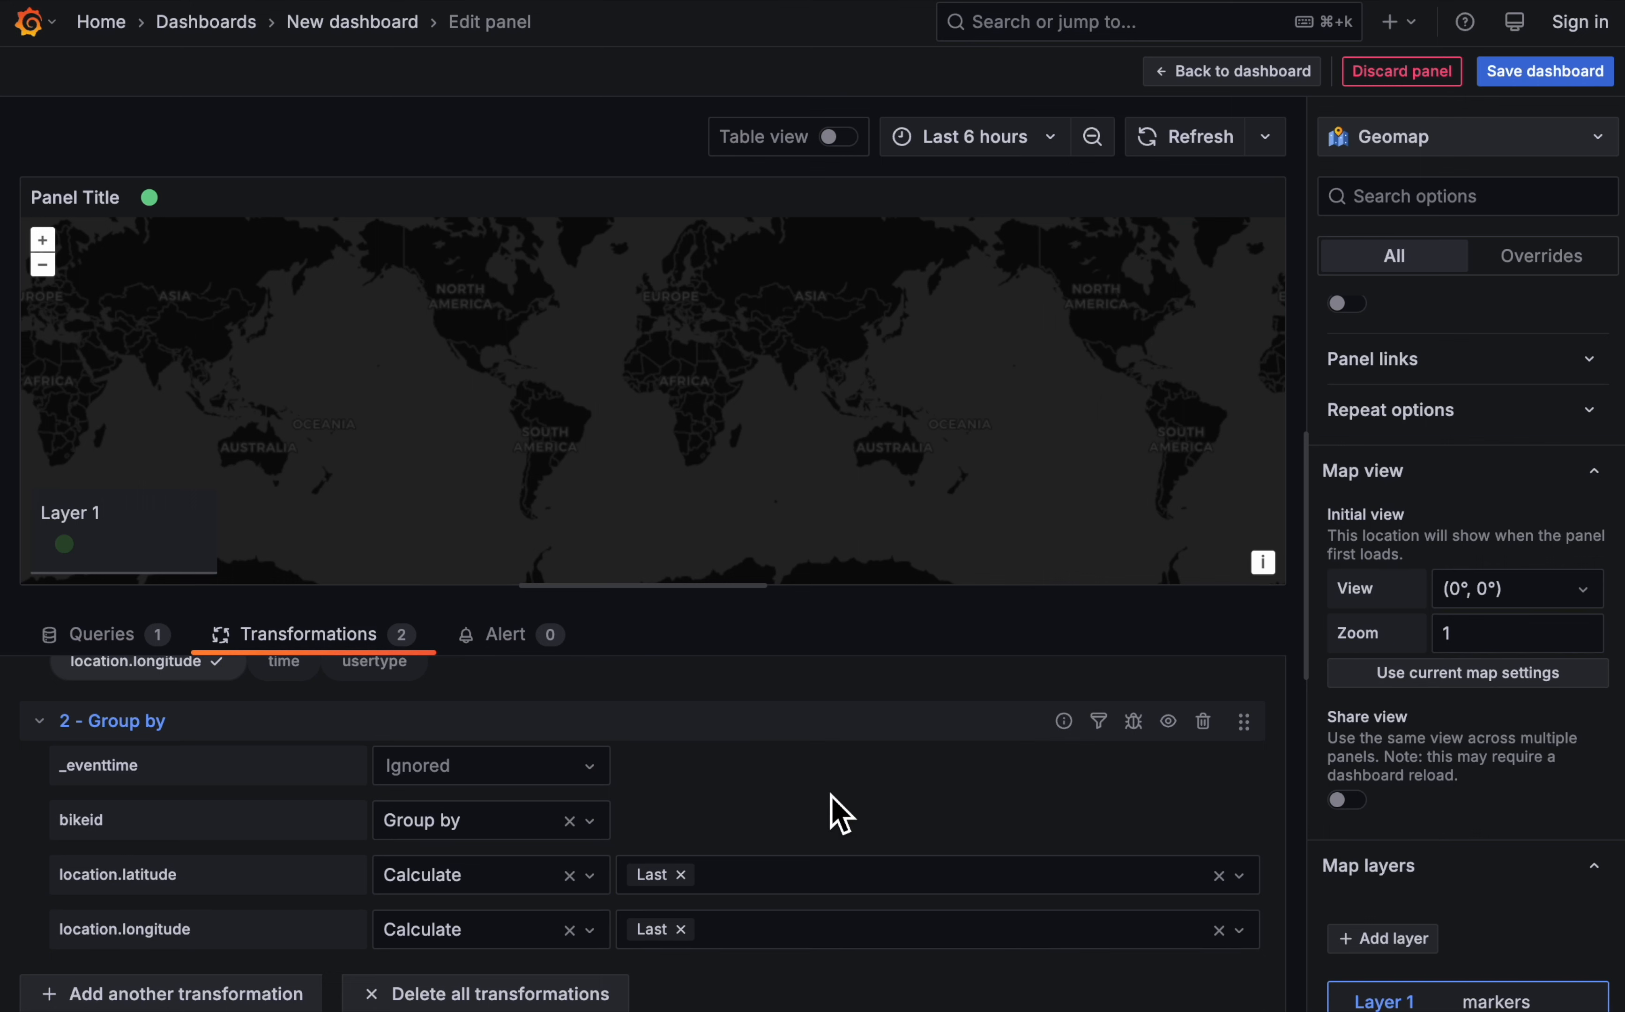
{"action": "scroll", "coordinate": [836, 813], "scroll_direction": "up", "scroll_amount": 3}
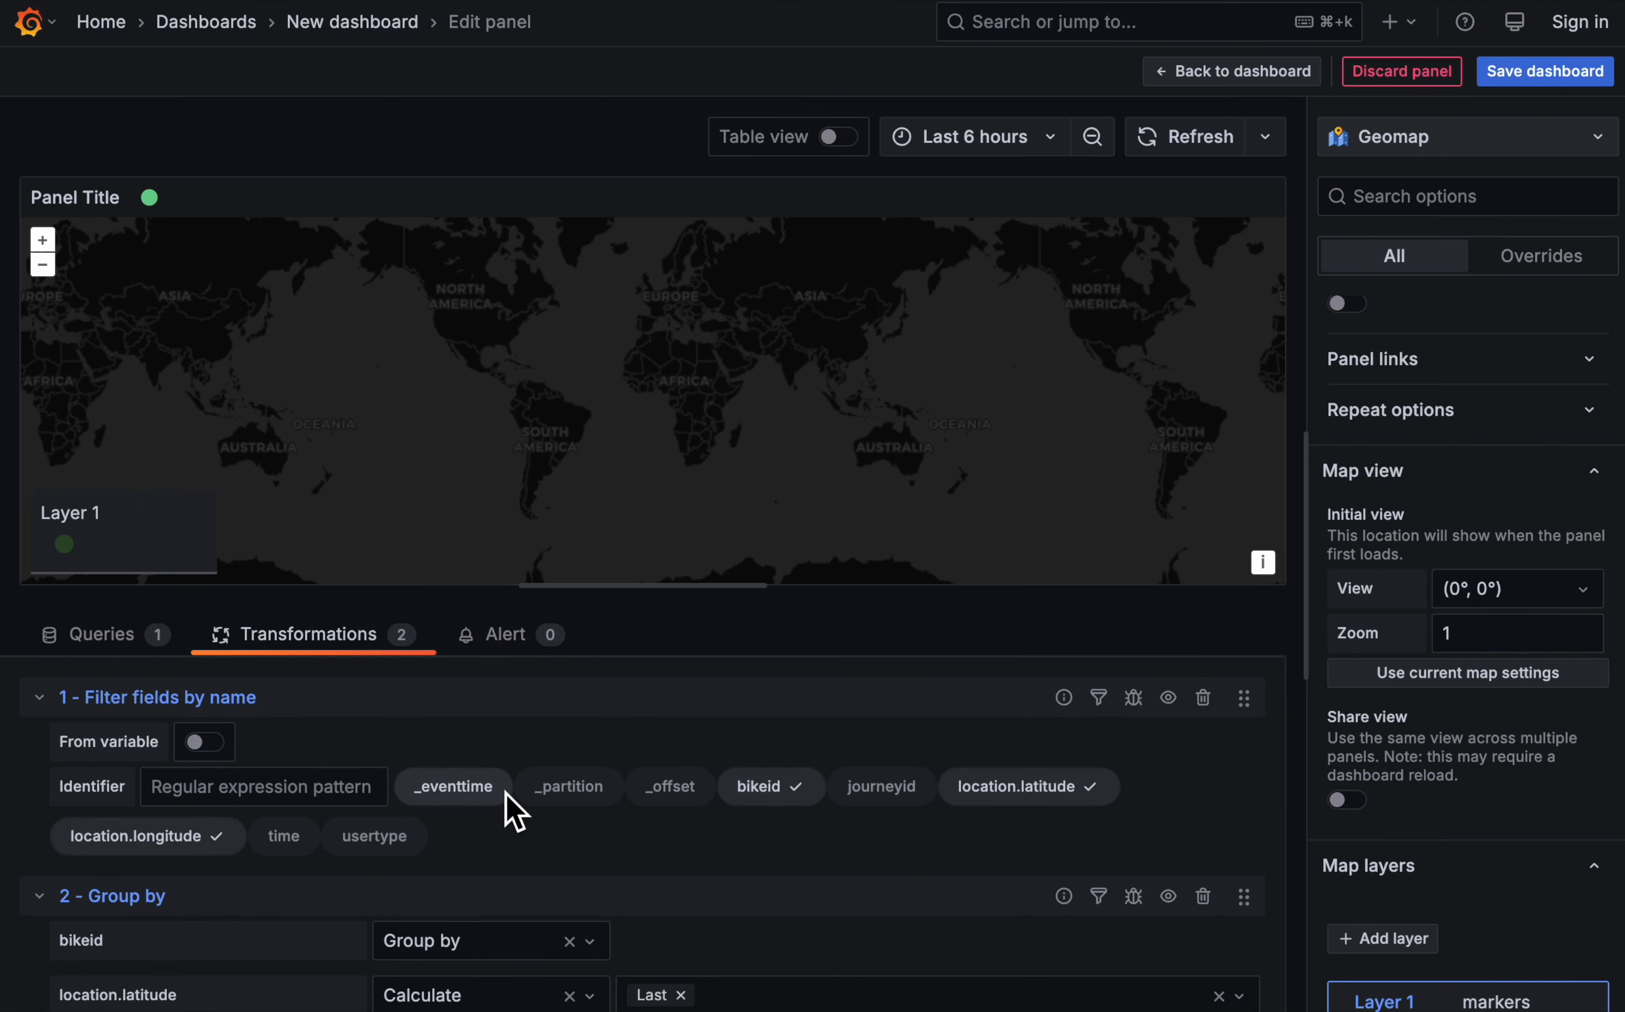
{"action": "scroll", "coordinate": [870, 964], "scroll_direction": "down", "scroll_amount": 2}
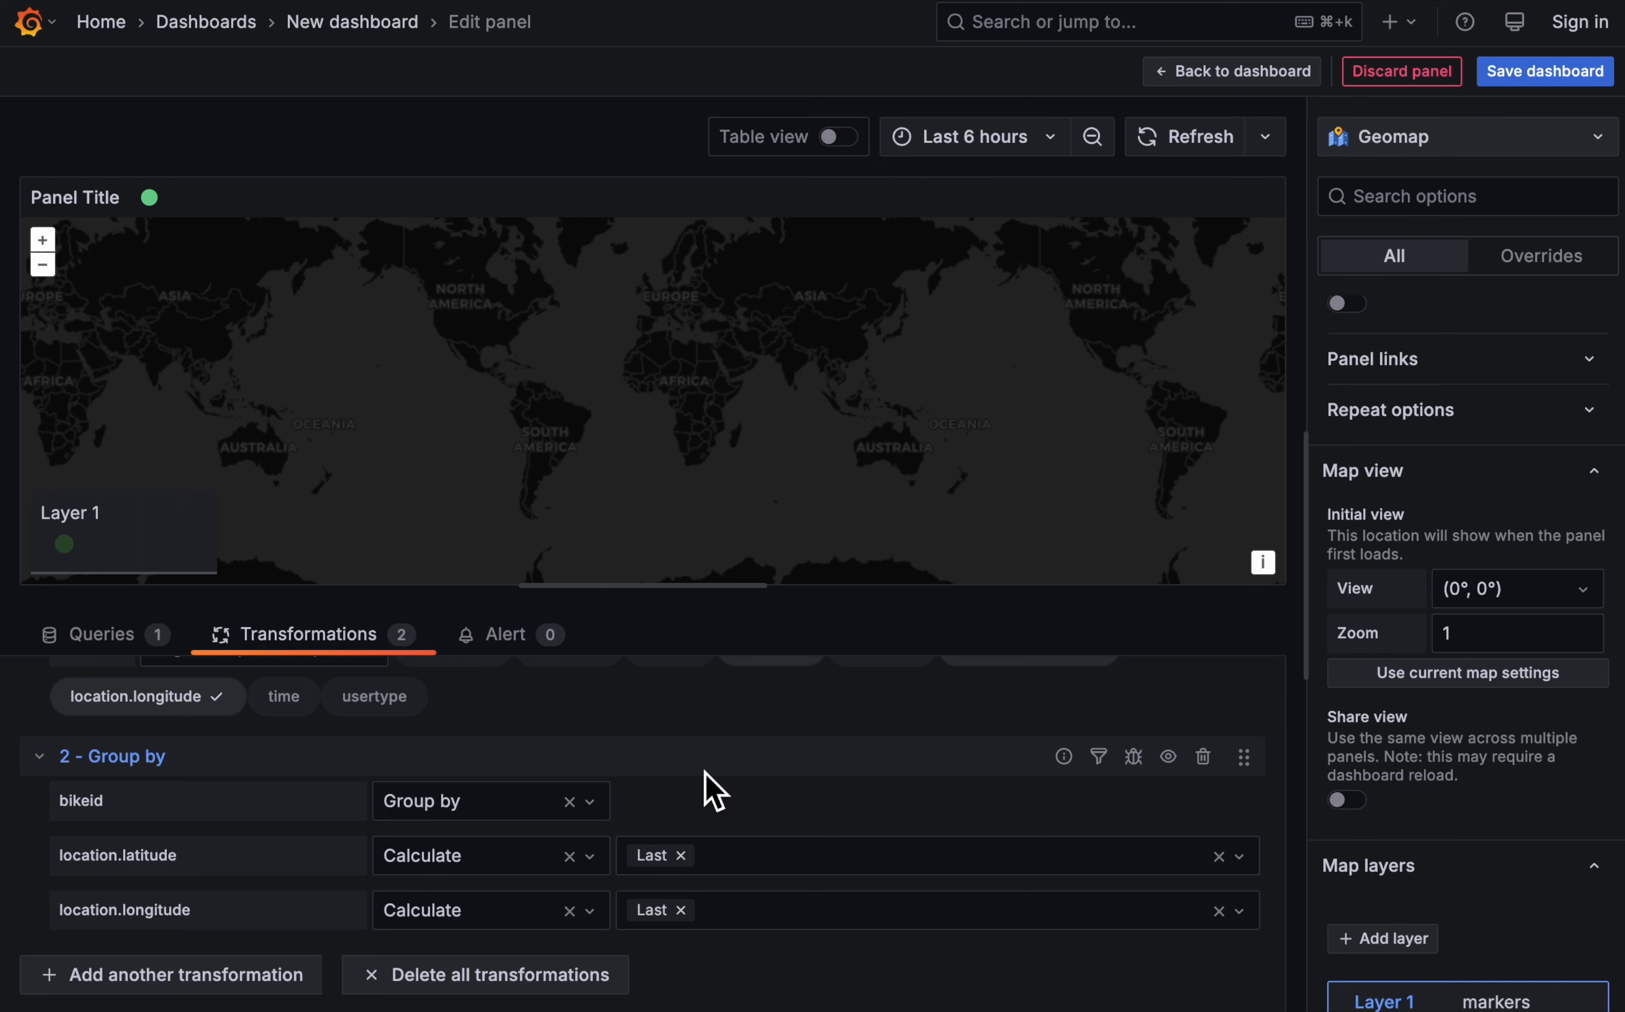
- Set the marker layer's location mode to Coords, using location.latitude (last) and location.longitude (last) as the latitude and longitude fields
{"action": "scroll", "coordinate": [1472, 812], "scroll_direction": "down", "scroll_amount": 10}
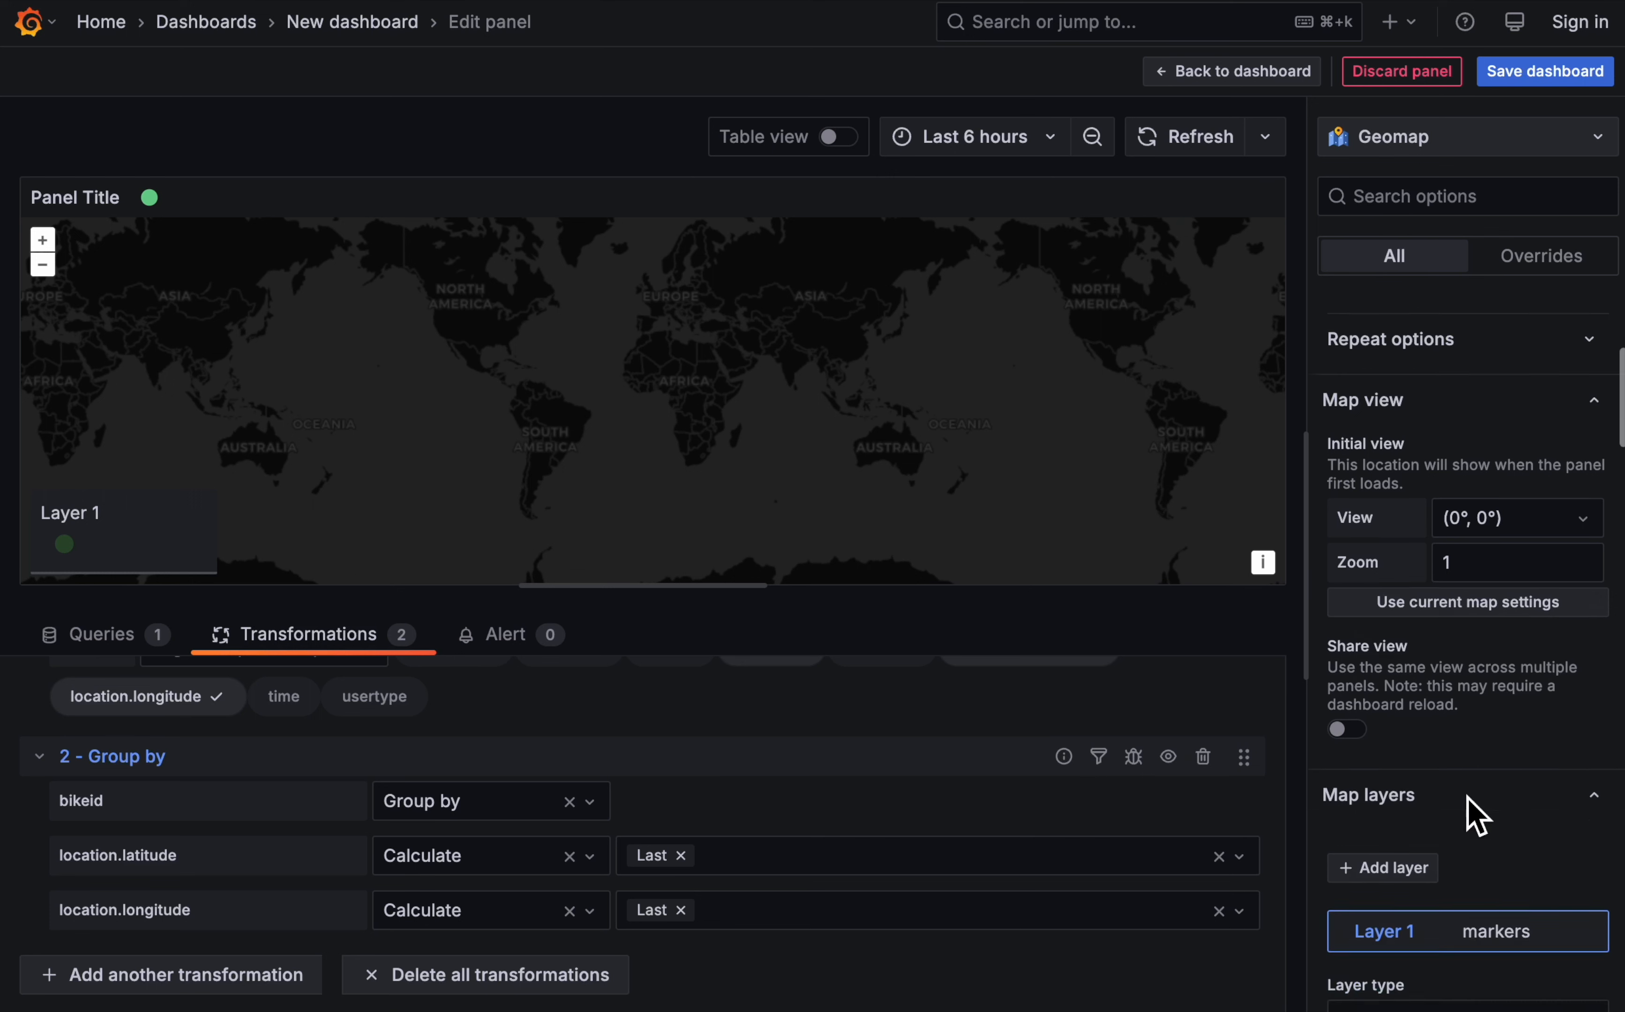
{"action": "left_click", "coordinate": [1428, 589]}
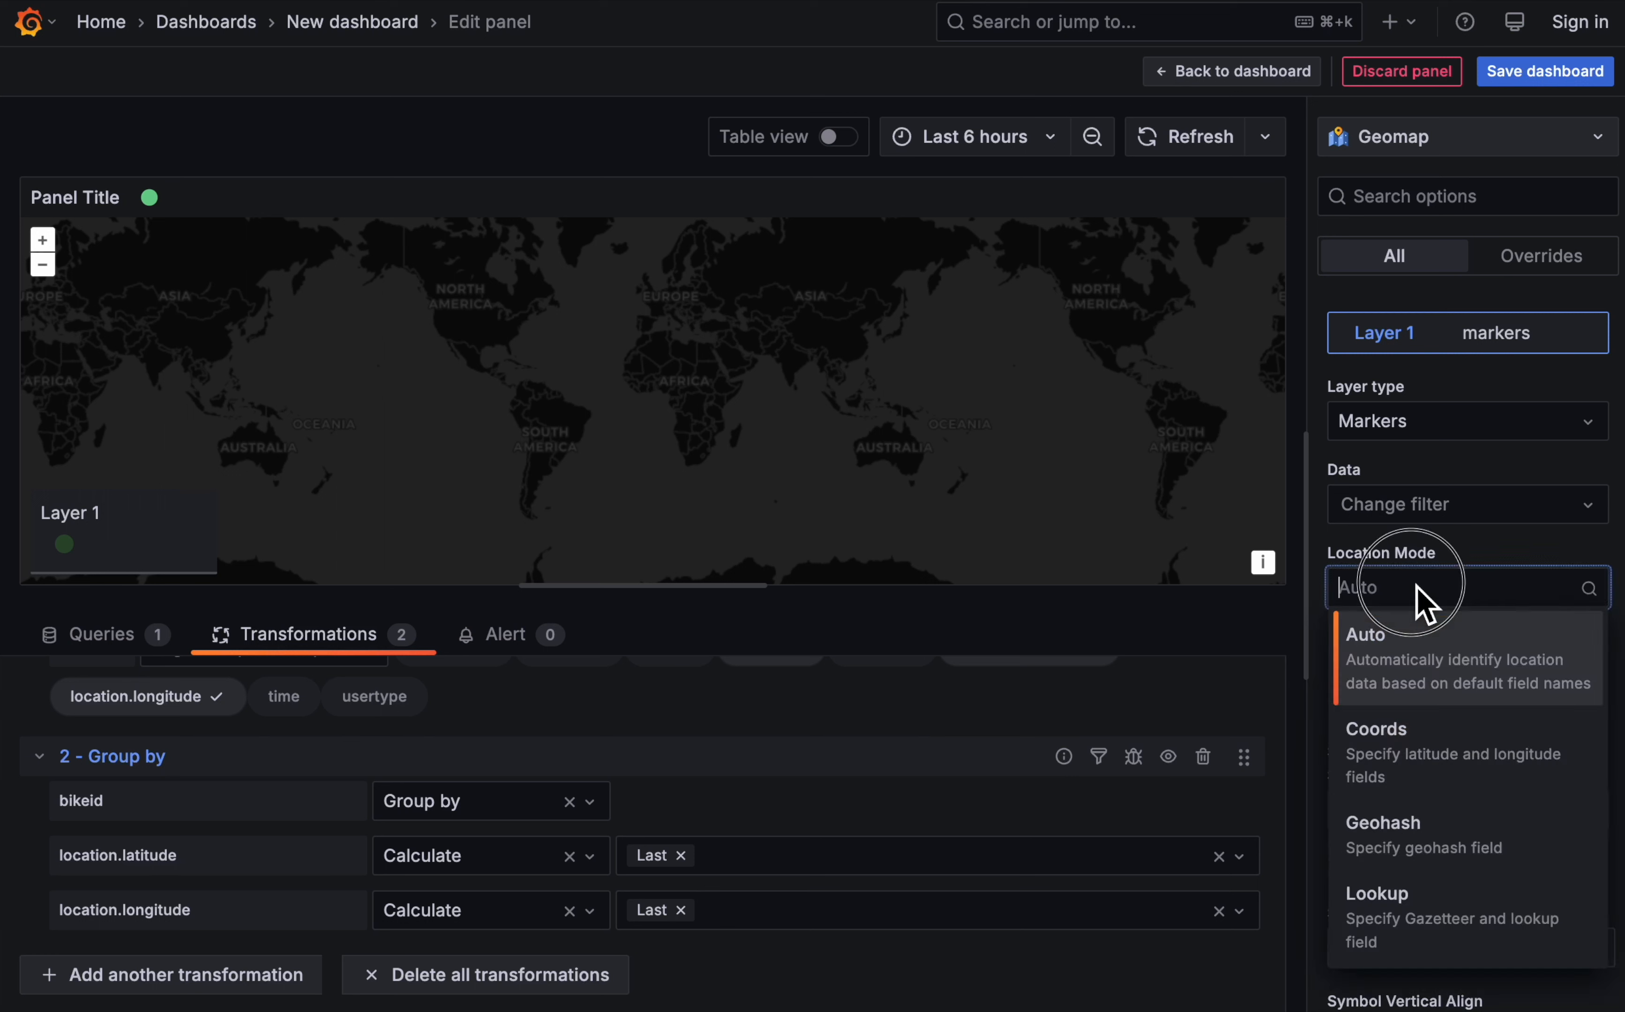
{"action": "left_click", "coordinate": [1430, 752]}
{"action": "scroll", "coordinate": [1512, 769], "scroll_direction": "down", "scroll_amount": 1}
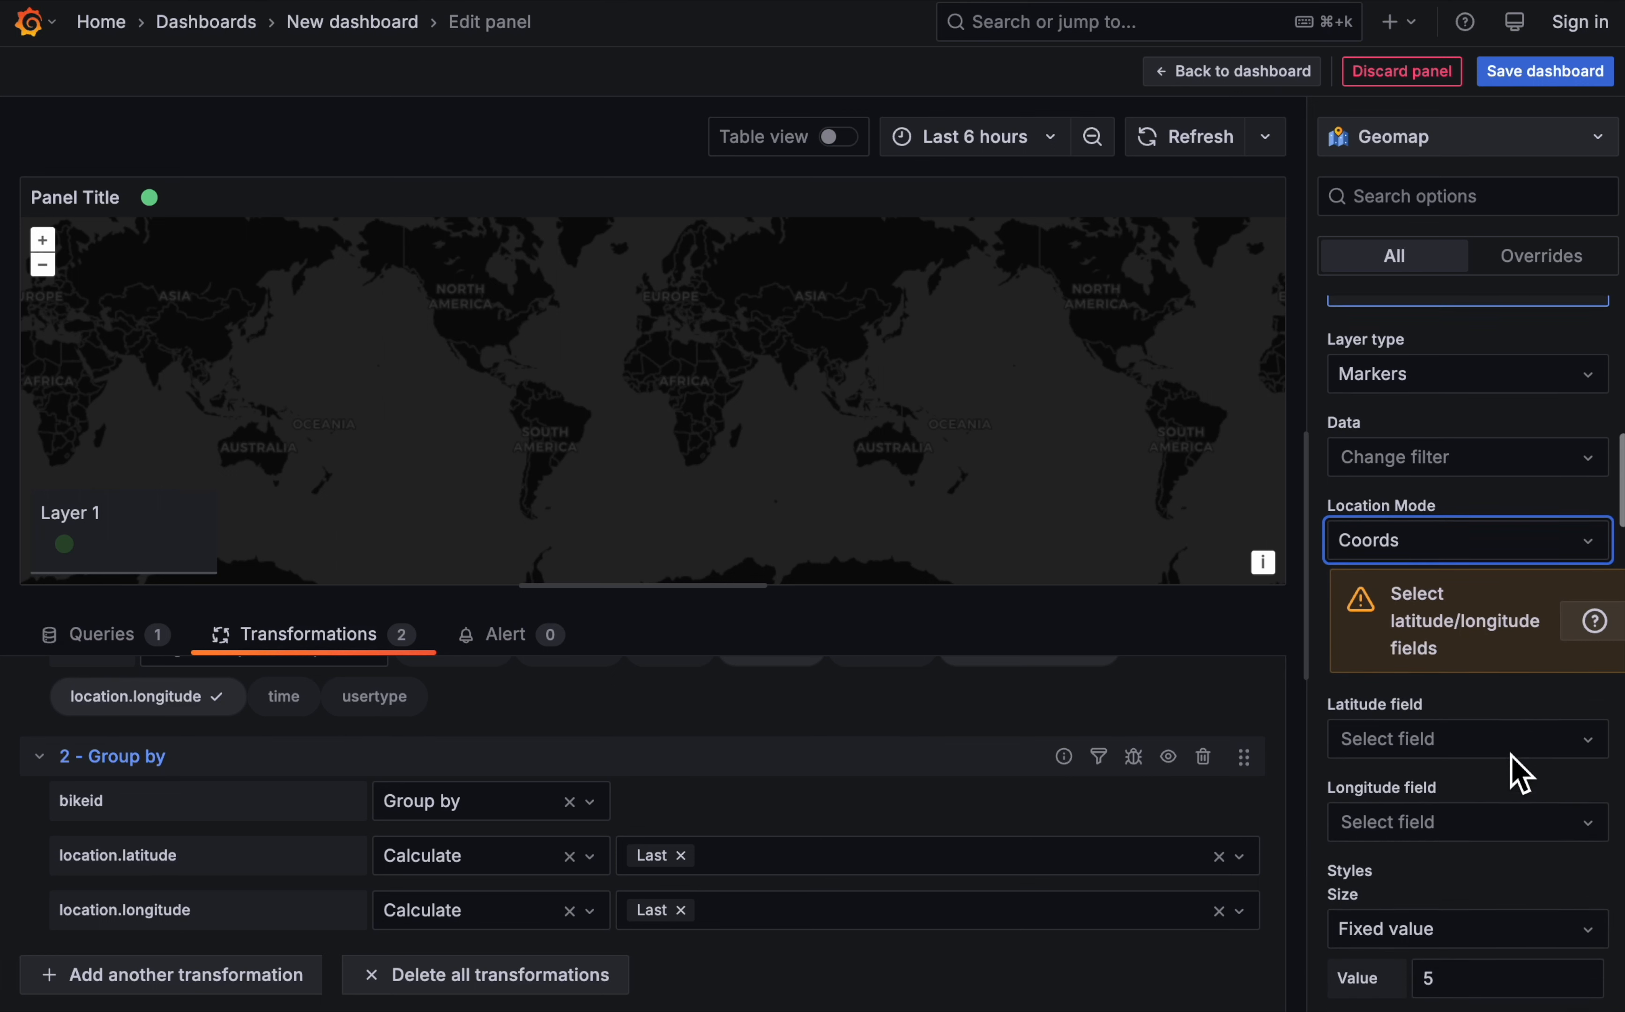
{"action": "left_click", "coordinate": [1355, 724]}
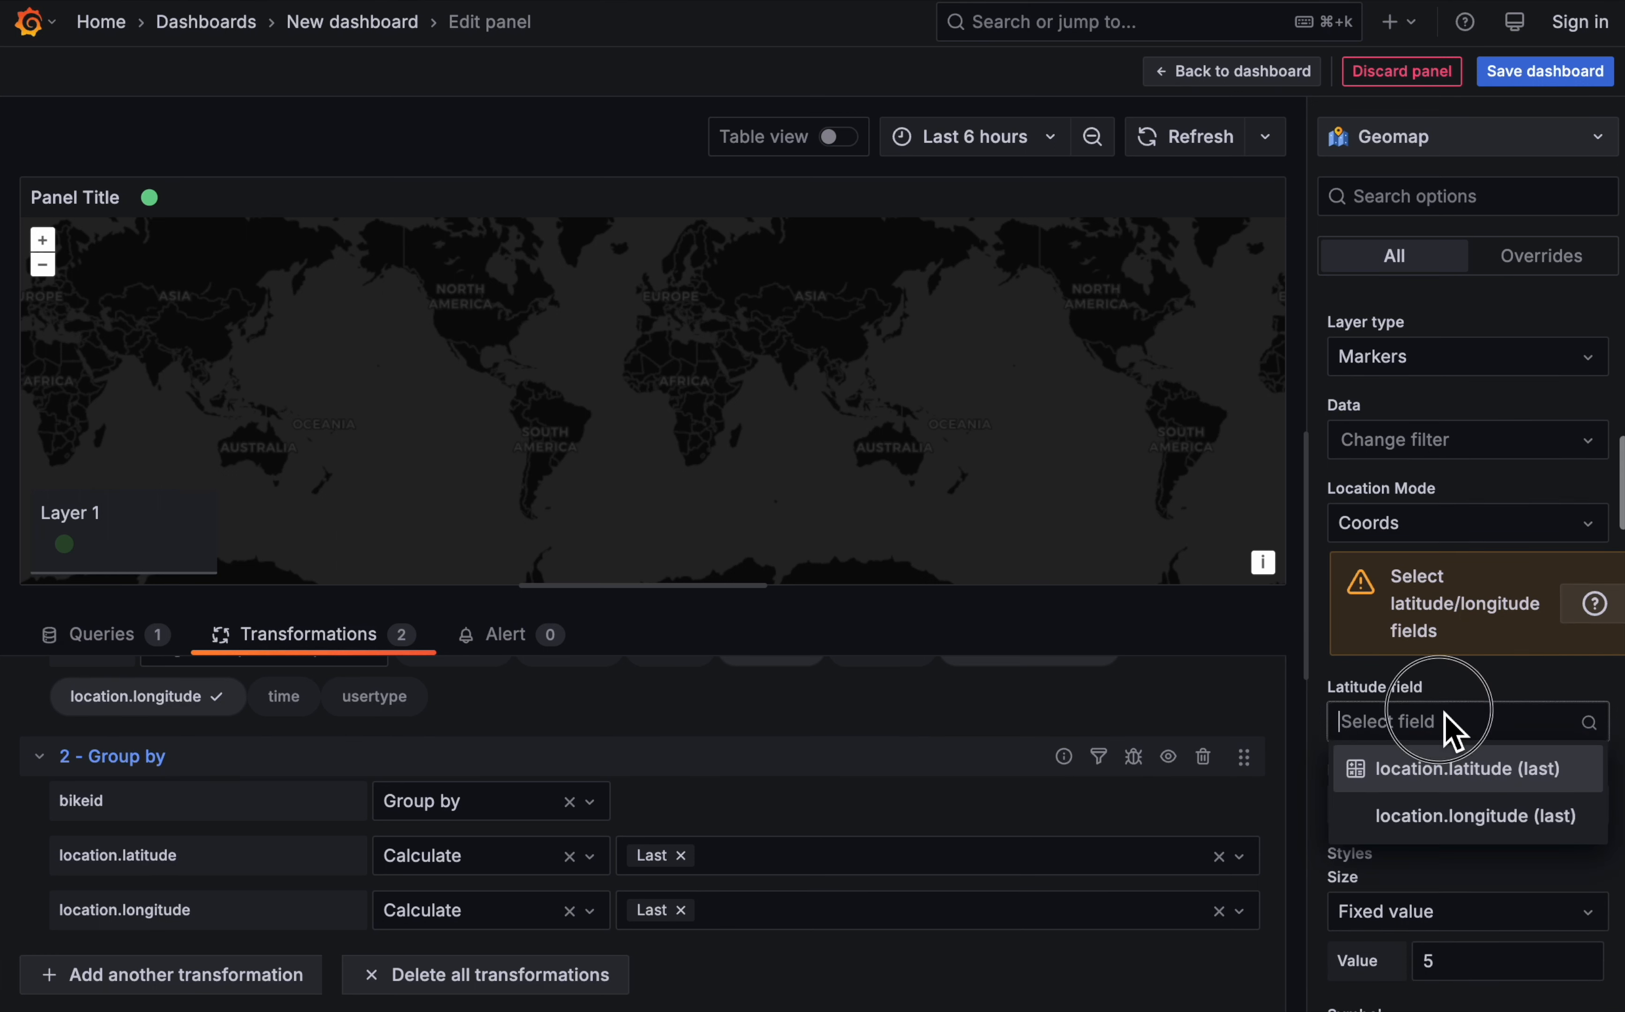
{"action": "left_click", "coordinate": [1471, 778]}
{"action": "left_click", "coordinate": [1432, 806]}
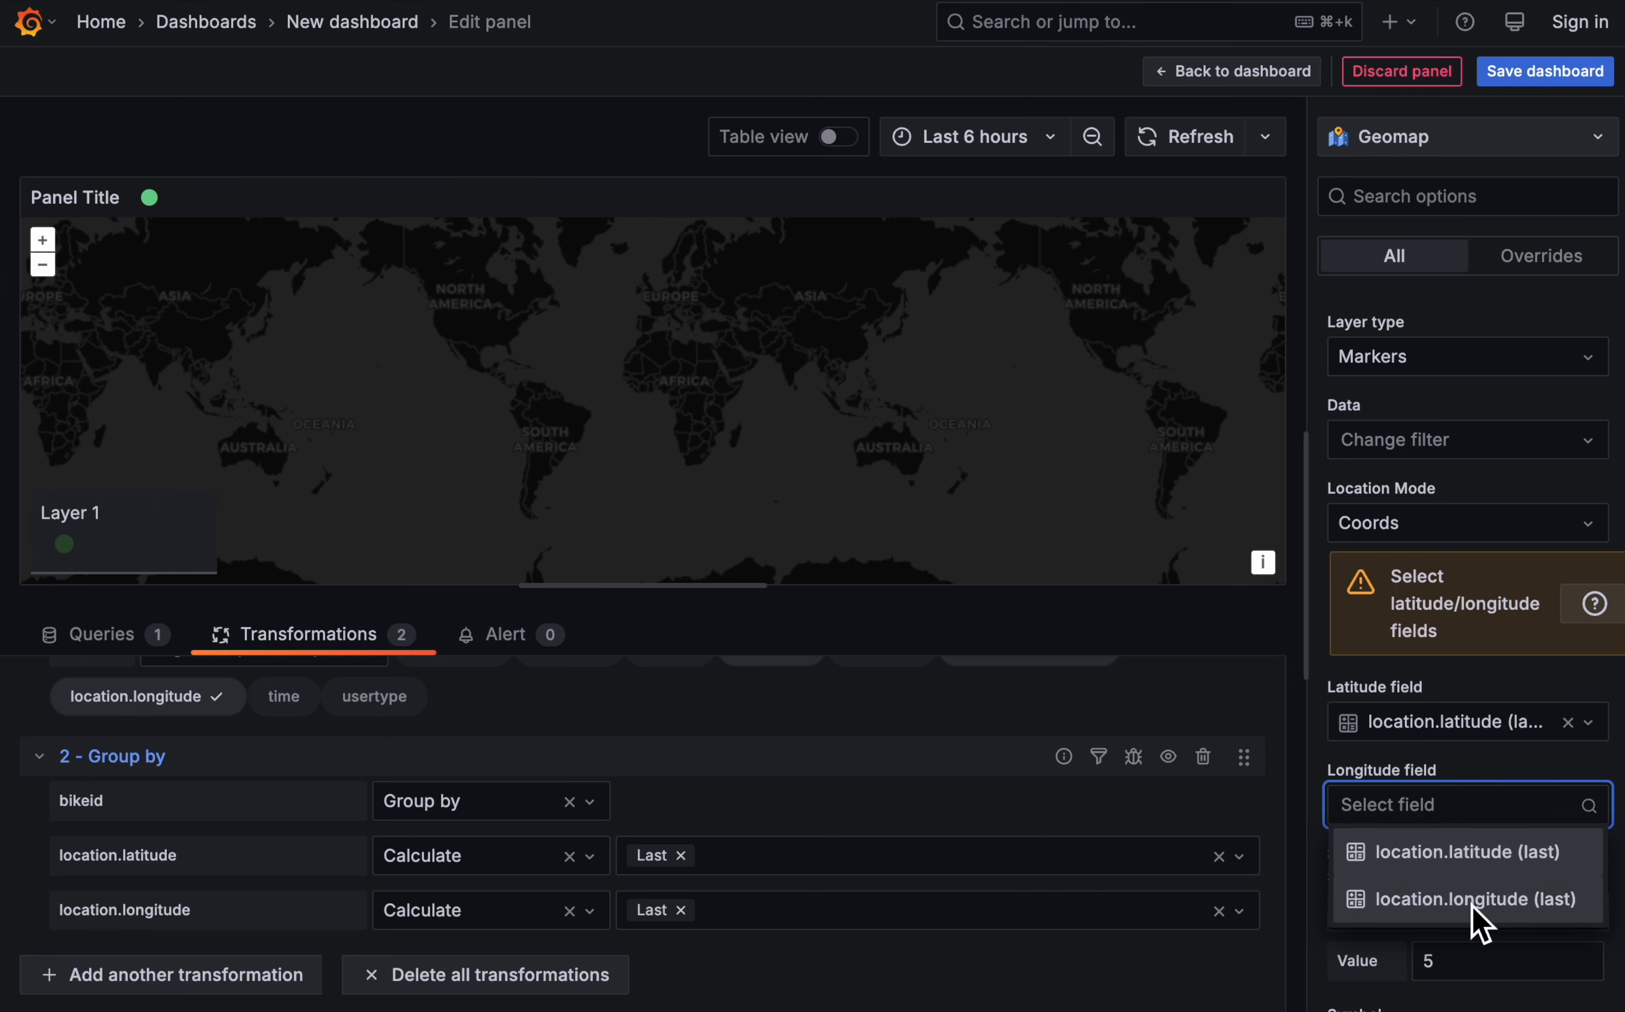
{"action": "left_click", "coordinate": [1472, 904]}
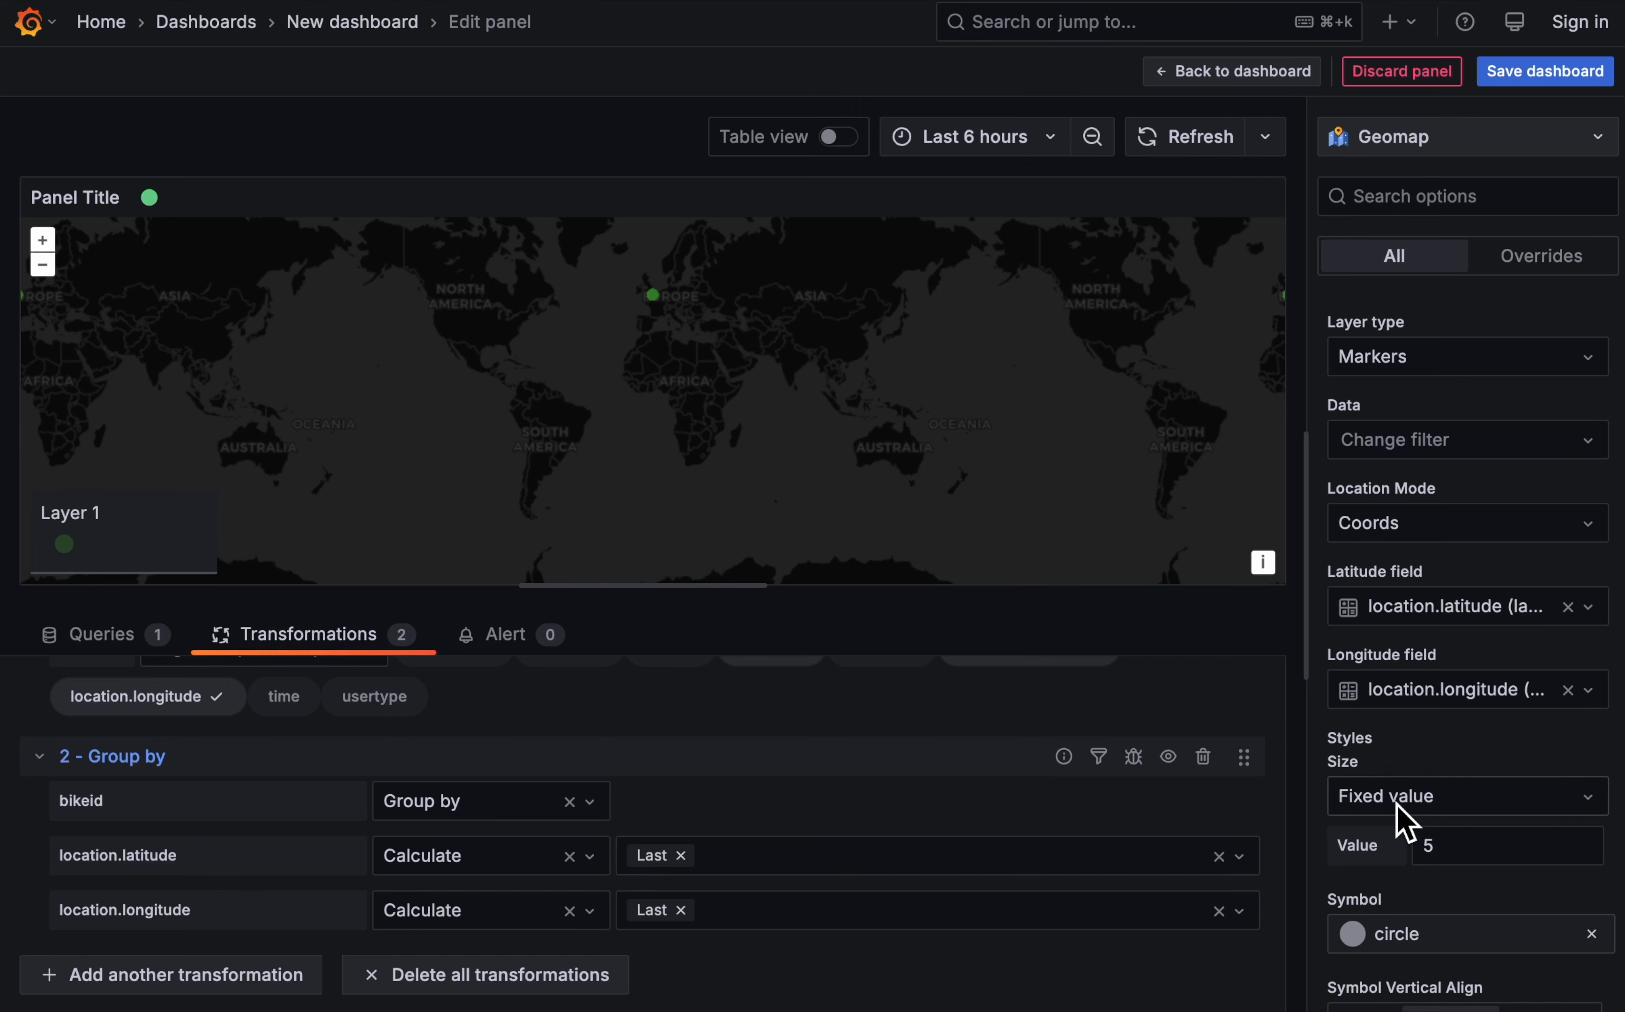
- Look through the geomap's remaining layer style, text label, legend and map control options
{"action": "scroll", "coordinate": [1407, 823], "scroll_direction": "down", "scroll_amount": 10}
{"action": "scroll", "coordinate": [1407, 823], "scroll_direction": "down", "scroll_amount": 4}
{"action": "scroll", "coordinate": [1408, 824], "scroll_direction": "up", "scroll_amount": 3}
{"action": "scroll", "coordinate": [1407, 823], "scroll_direction": "down", "scroll_amount": 15}
{"action": "scroll", "coordinate": [1405, 823], "scroll_direction": "up", "scroll_amount": 7}
{"action": "scroll", "coordinate": [1406, 824], "scroll_direction": "down", "scroll_amount": 14}
{"action": "scroll", "coordinate": [1396, 801], "scroll_direction": "down", "scroll_amount": 14}
{"action": "scroll", "coordinate": [1392, 798], "scroll_direction": "up", "scroll_amount": 8}
{"action": "scroll", "coordinate": [1392, 803], "scroll_direction": "up", "scroll_amount": 10}
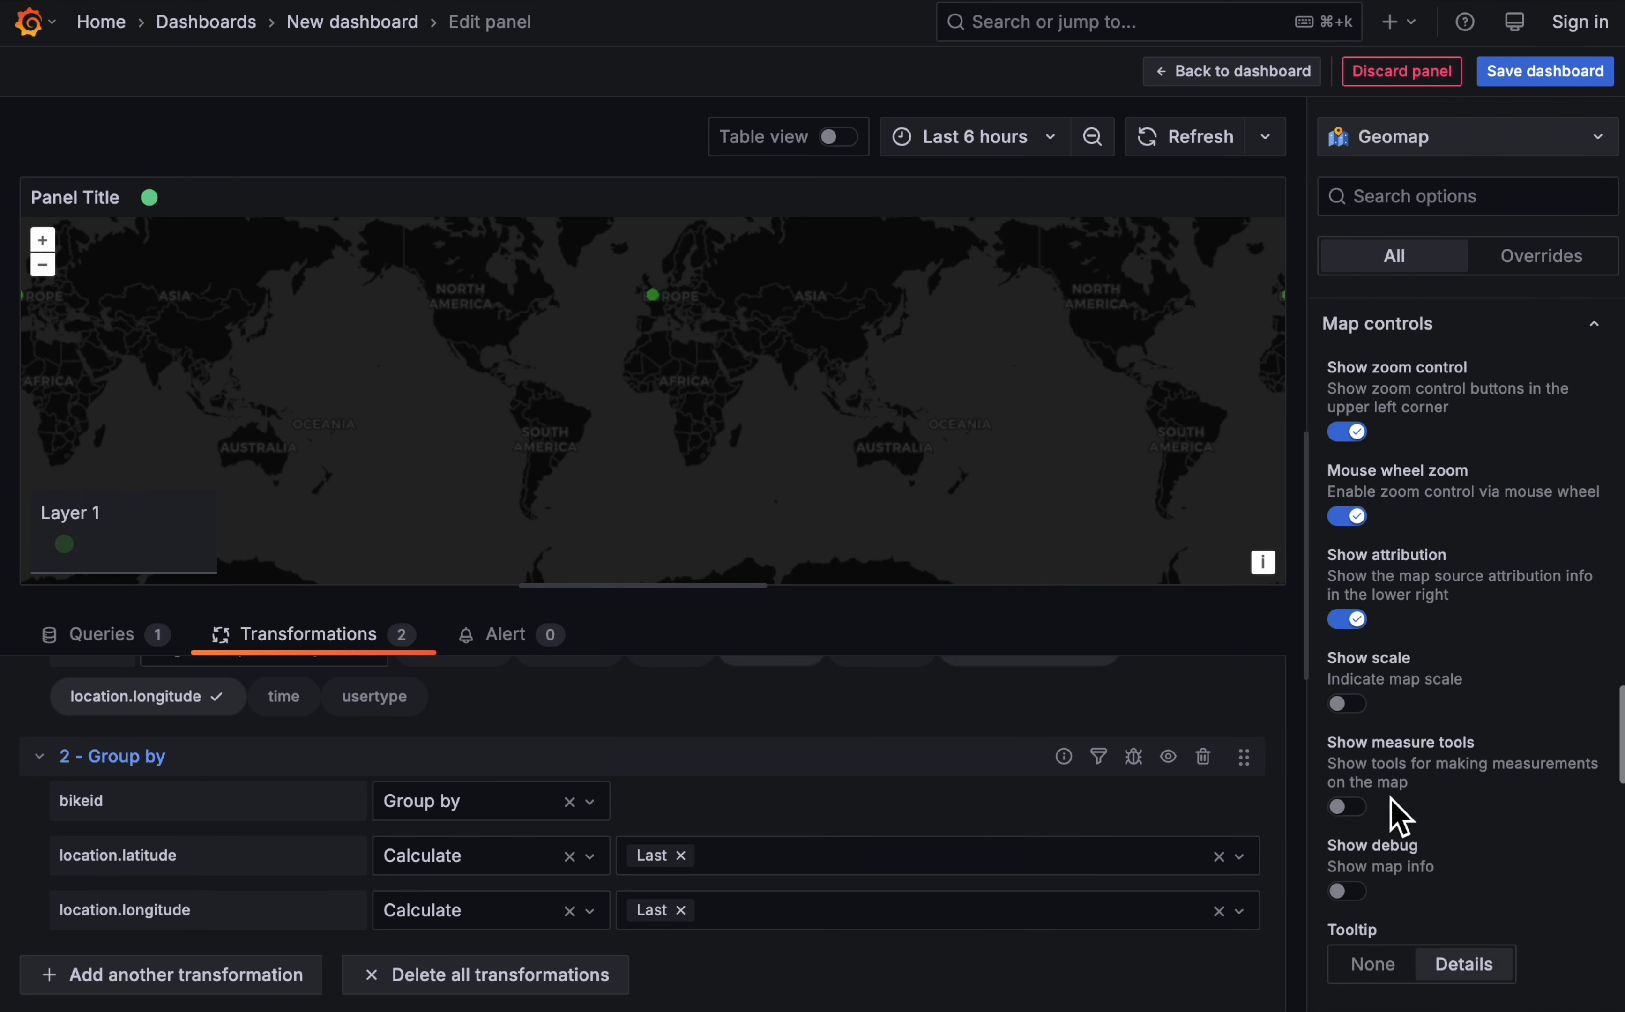
{"action": "scroll", "coordinate": [1395, 813], "scroll_direction": "up", "scroll_amount": 5}
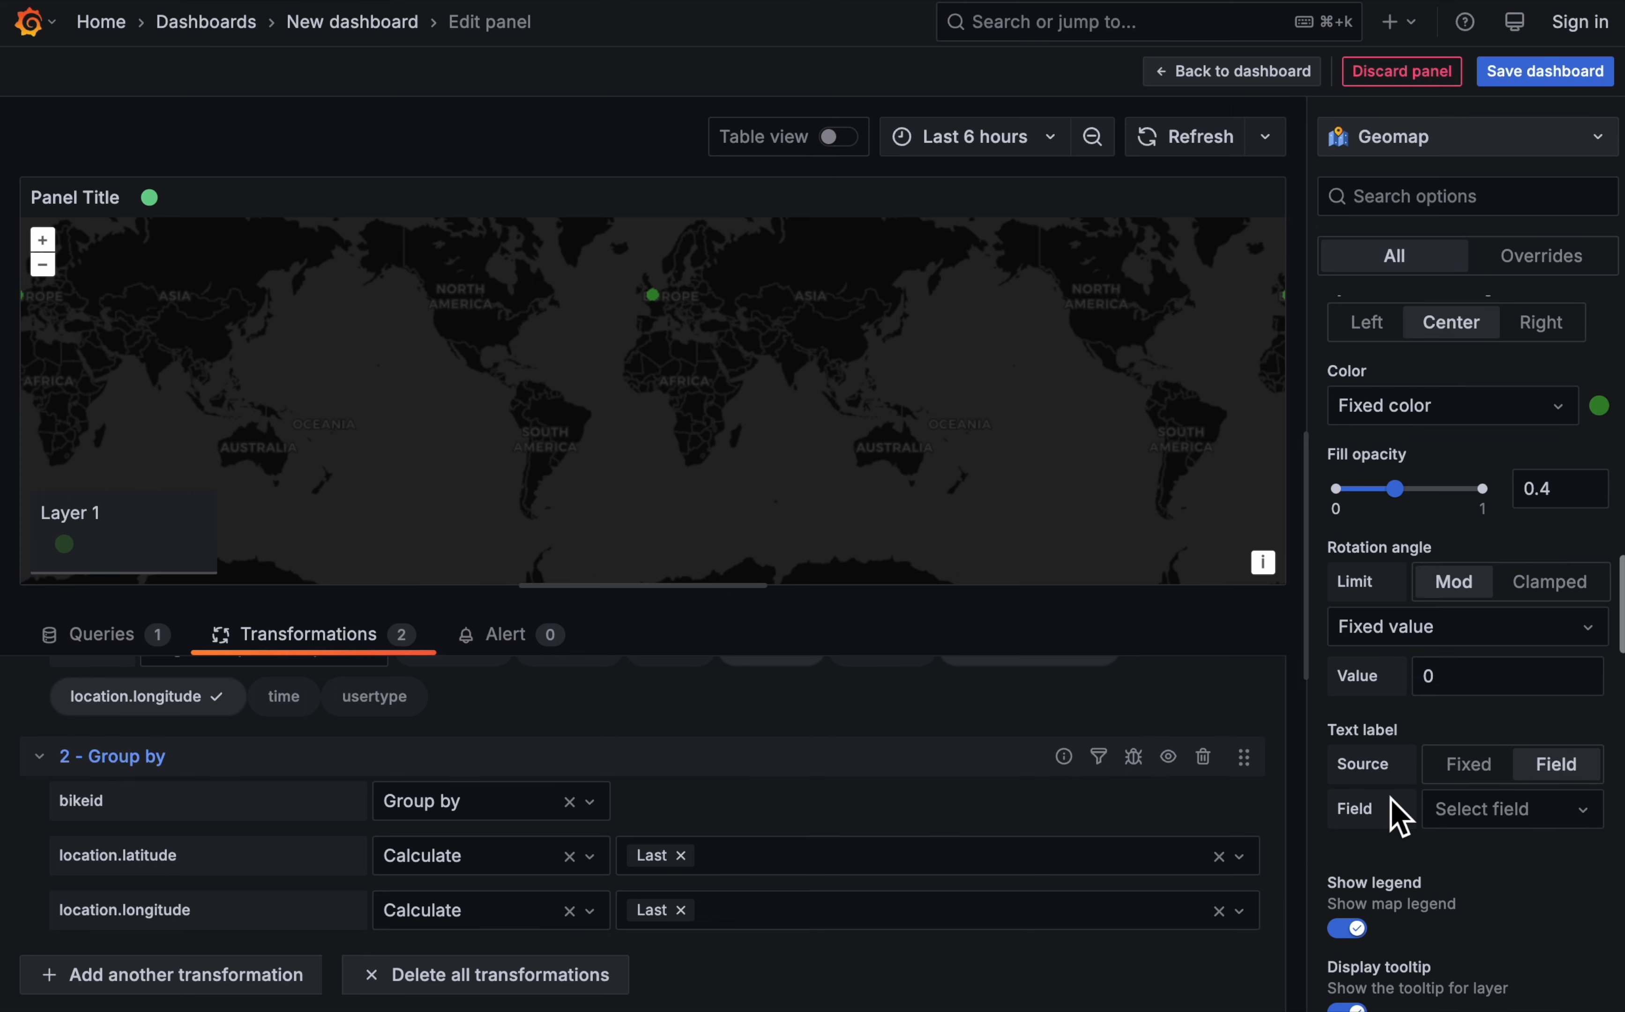
{"action": "scroll", "coordinate": [1400, 817], "scroll_direction": "up", "scroll_amount": 10}
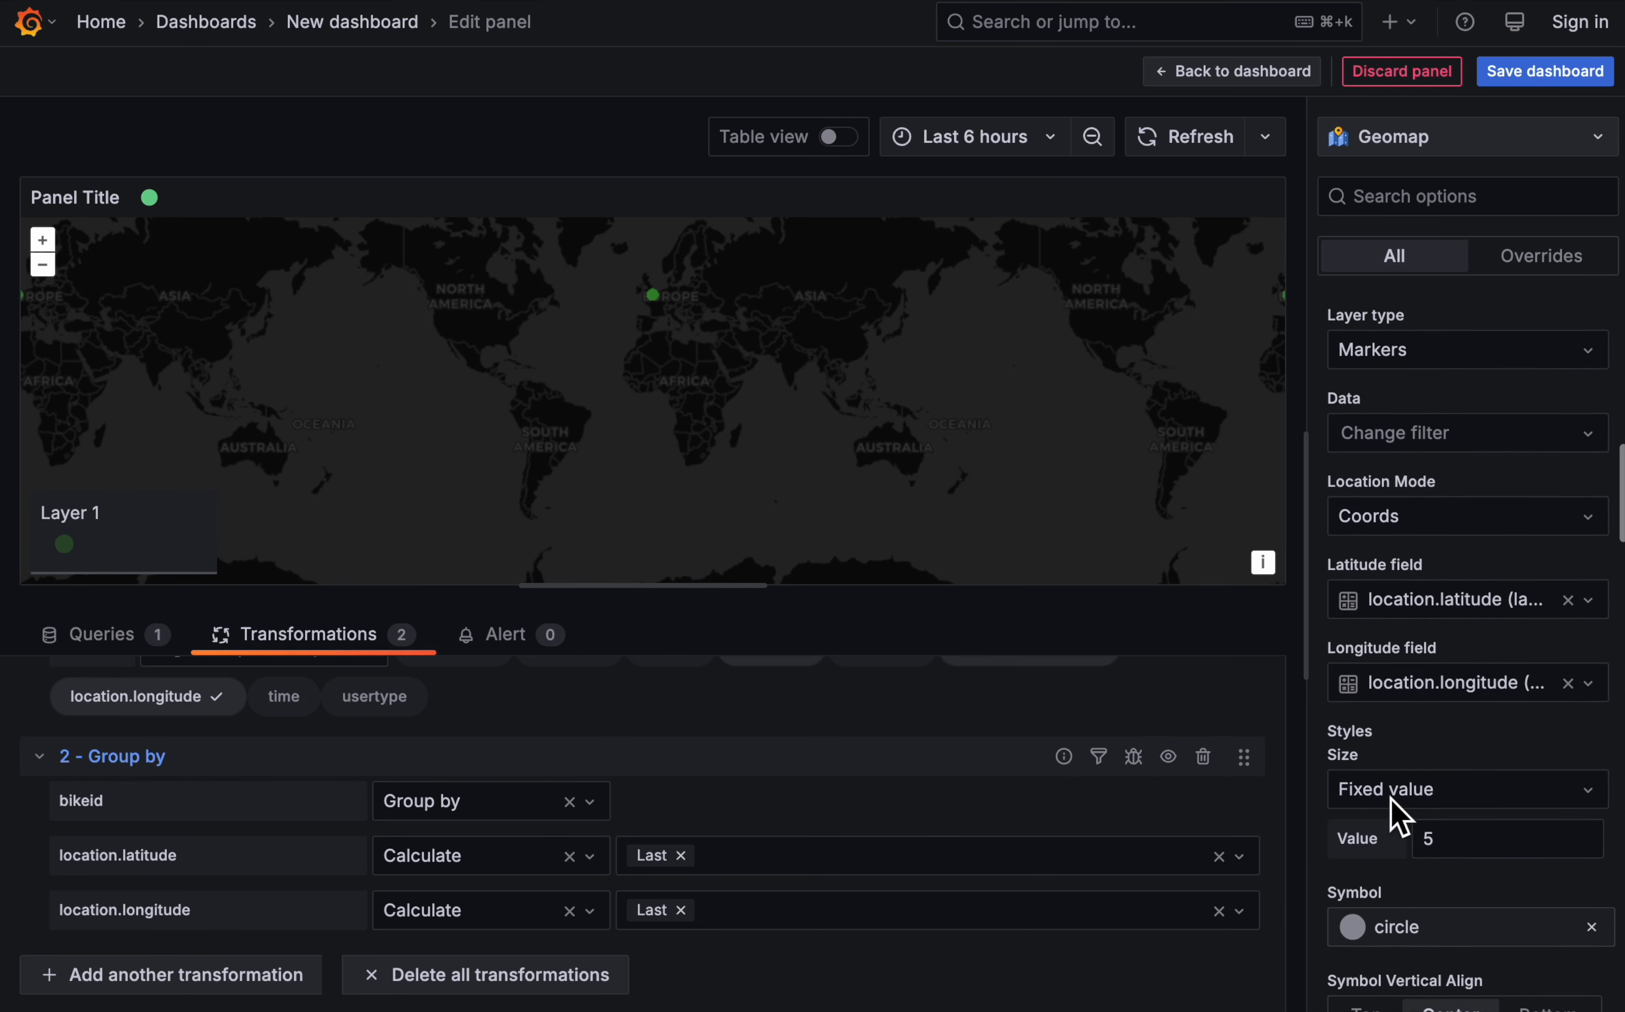
- Set the map's initial view to Fit to data
{"action": "scroll", "coordinate": [1397, 817], "scroll_direction": "up", "scroll_amount": 10}
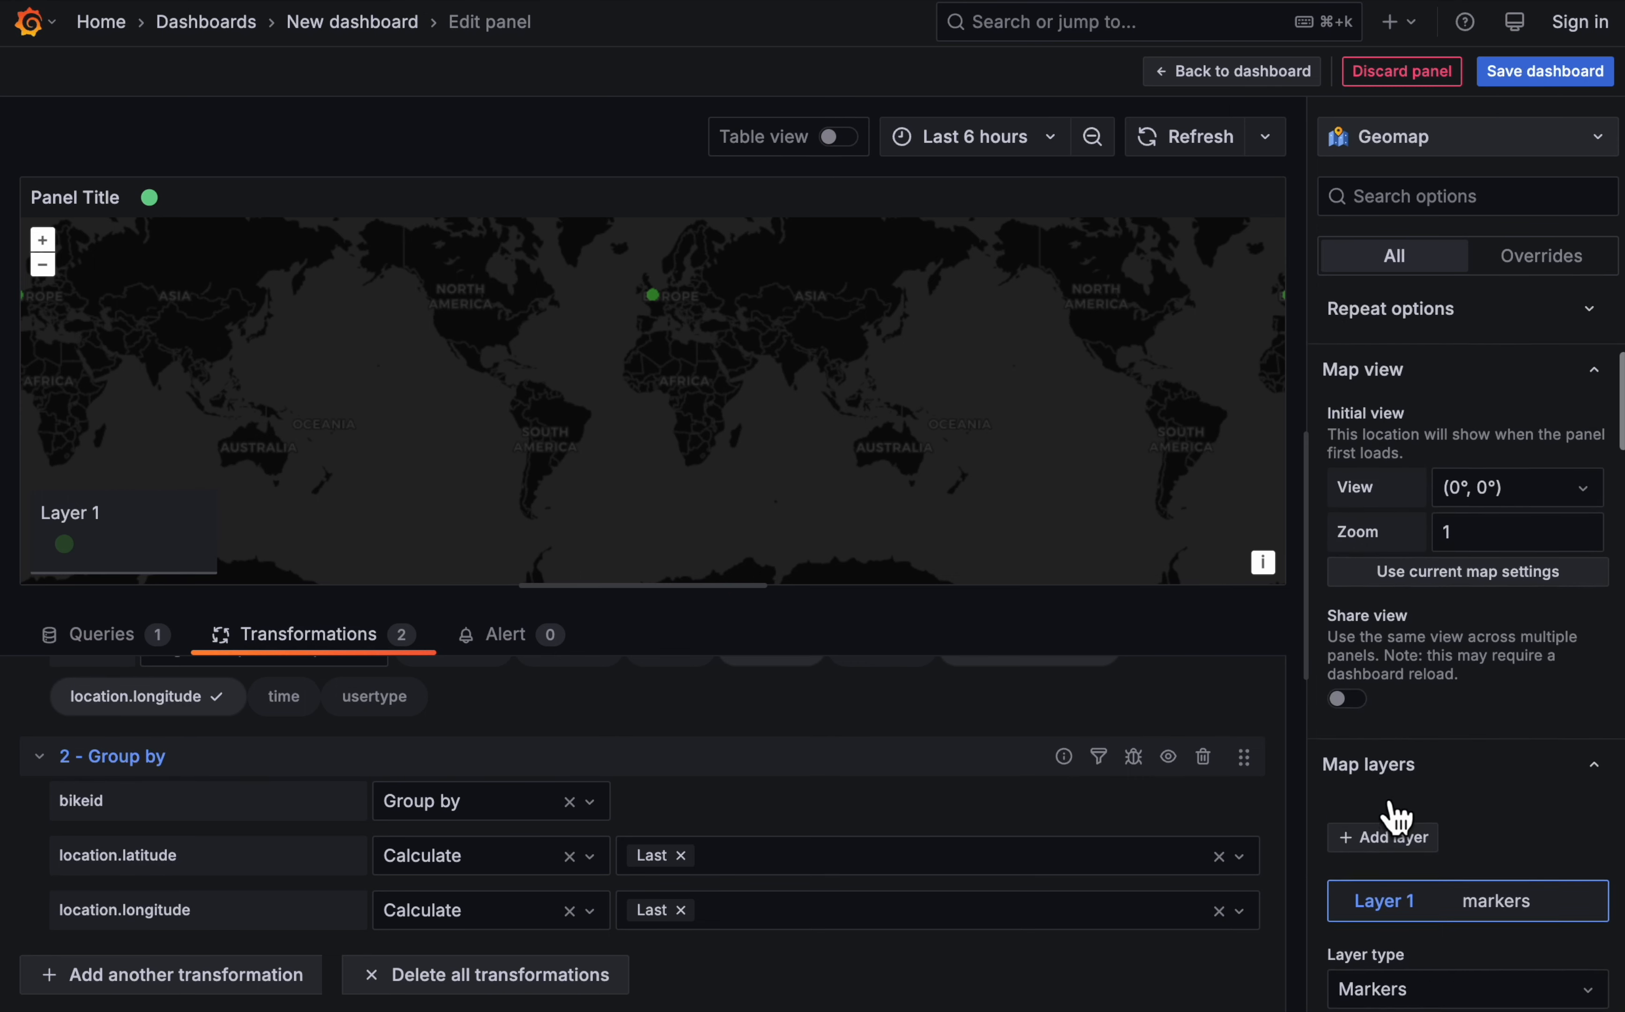
{"action": "left_click", "coordinate": [1465, 535]}
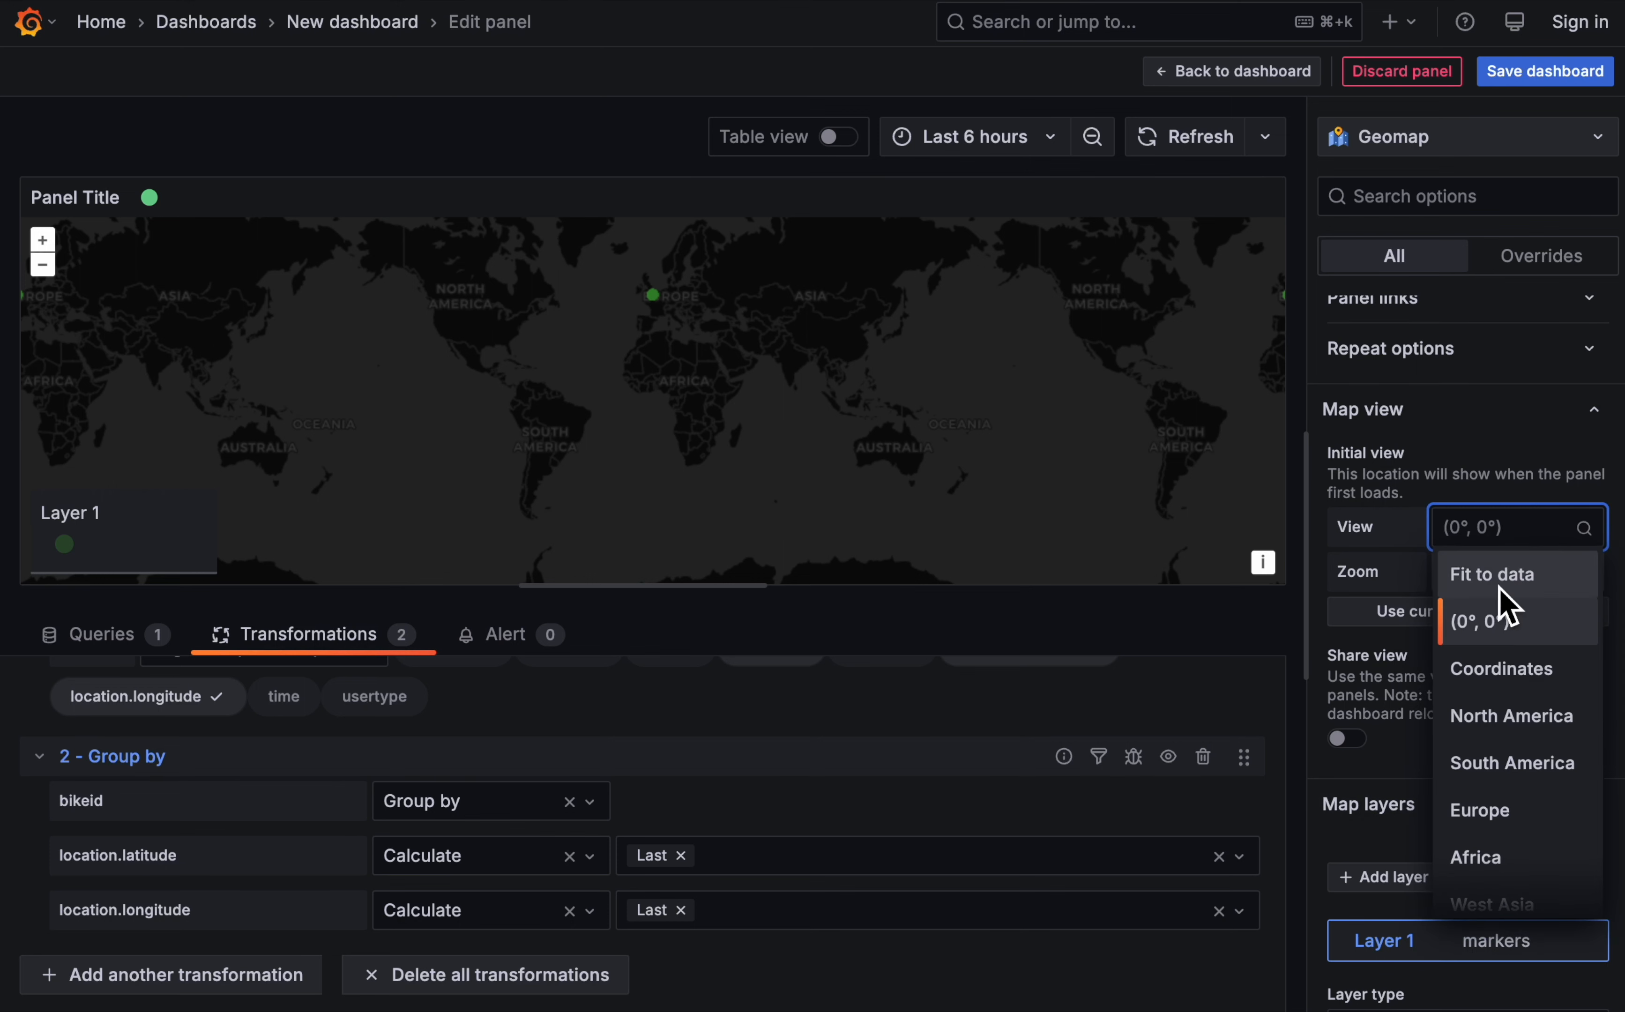
{"action": "left_click", "coordinate": [1499, 585]}
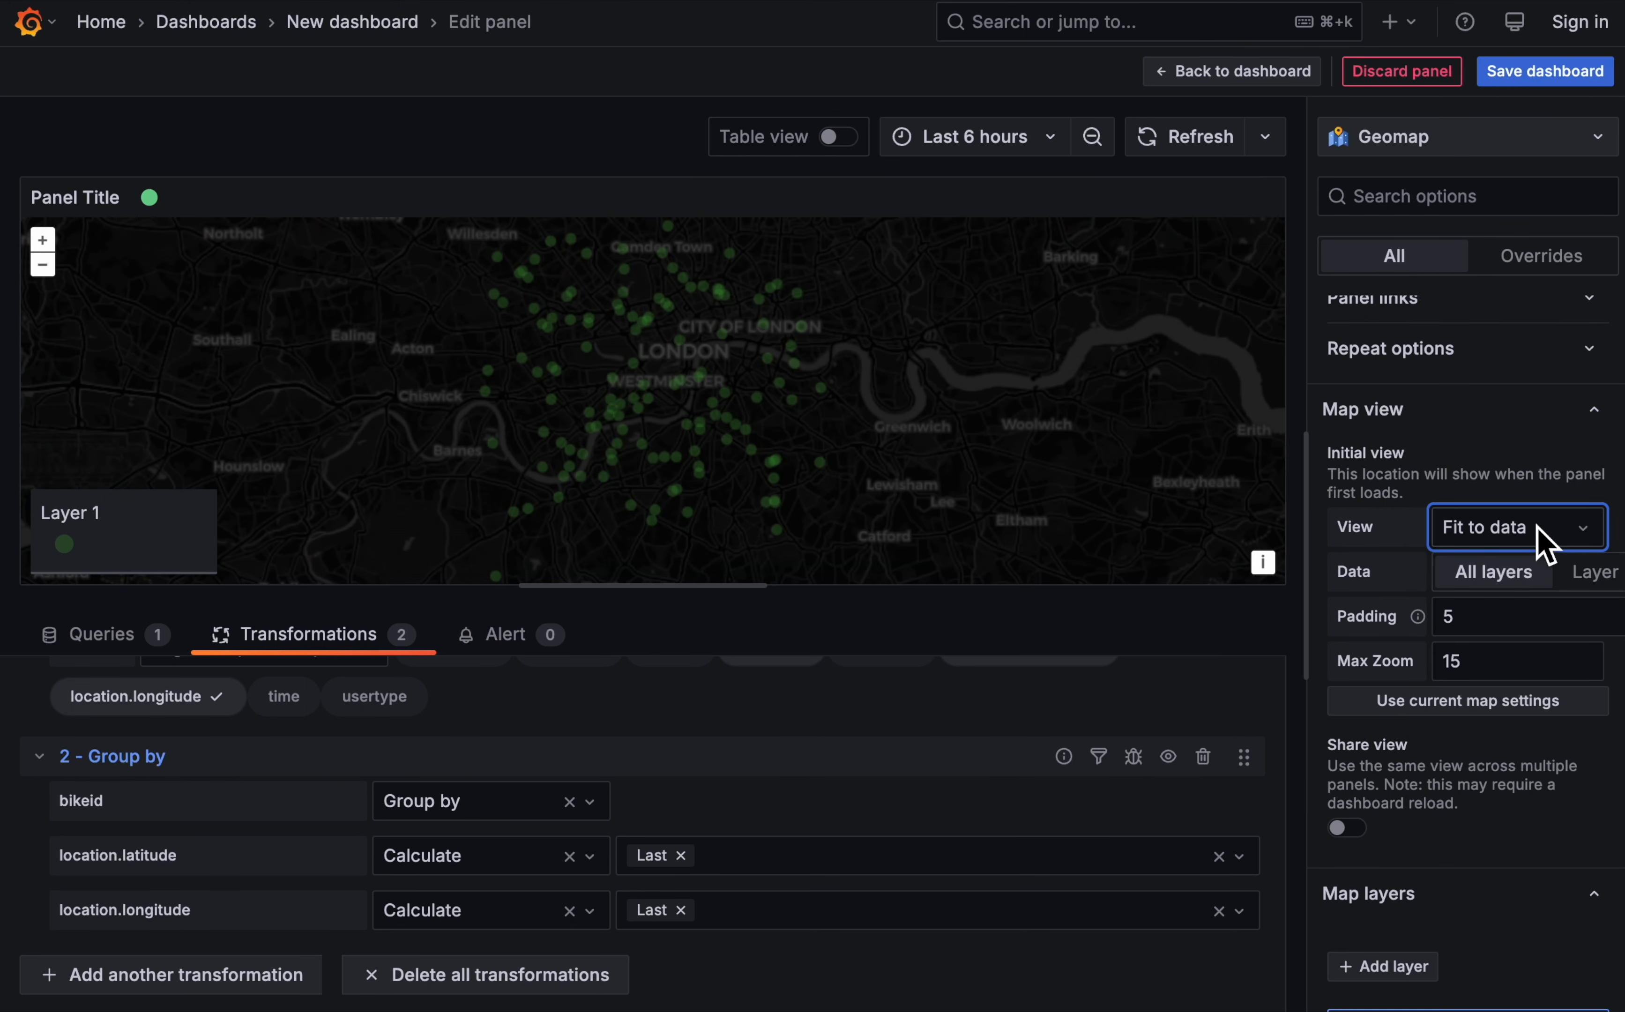
- Try a max zoom of 16 and a Coordinates initial view for the map
{"action": "left_click", "coordinate": [1536, 536]}
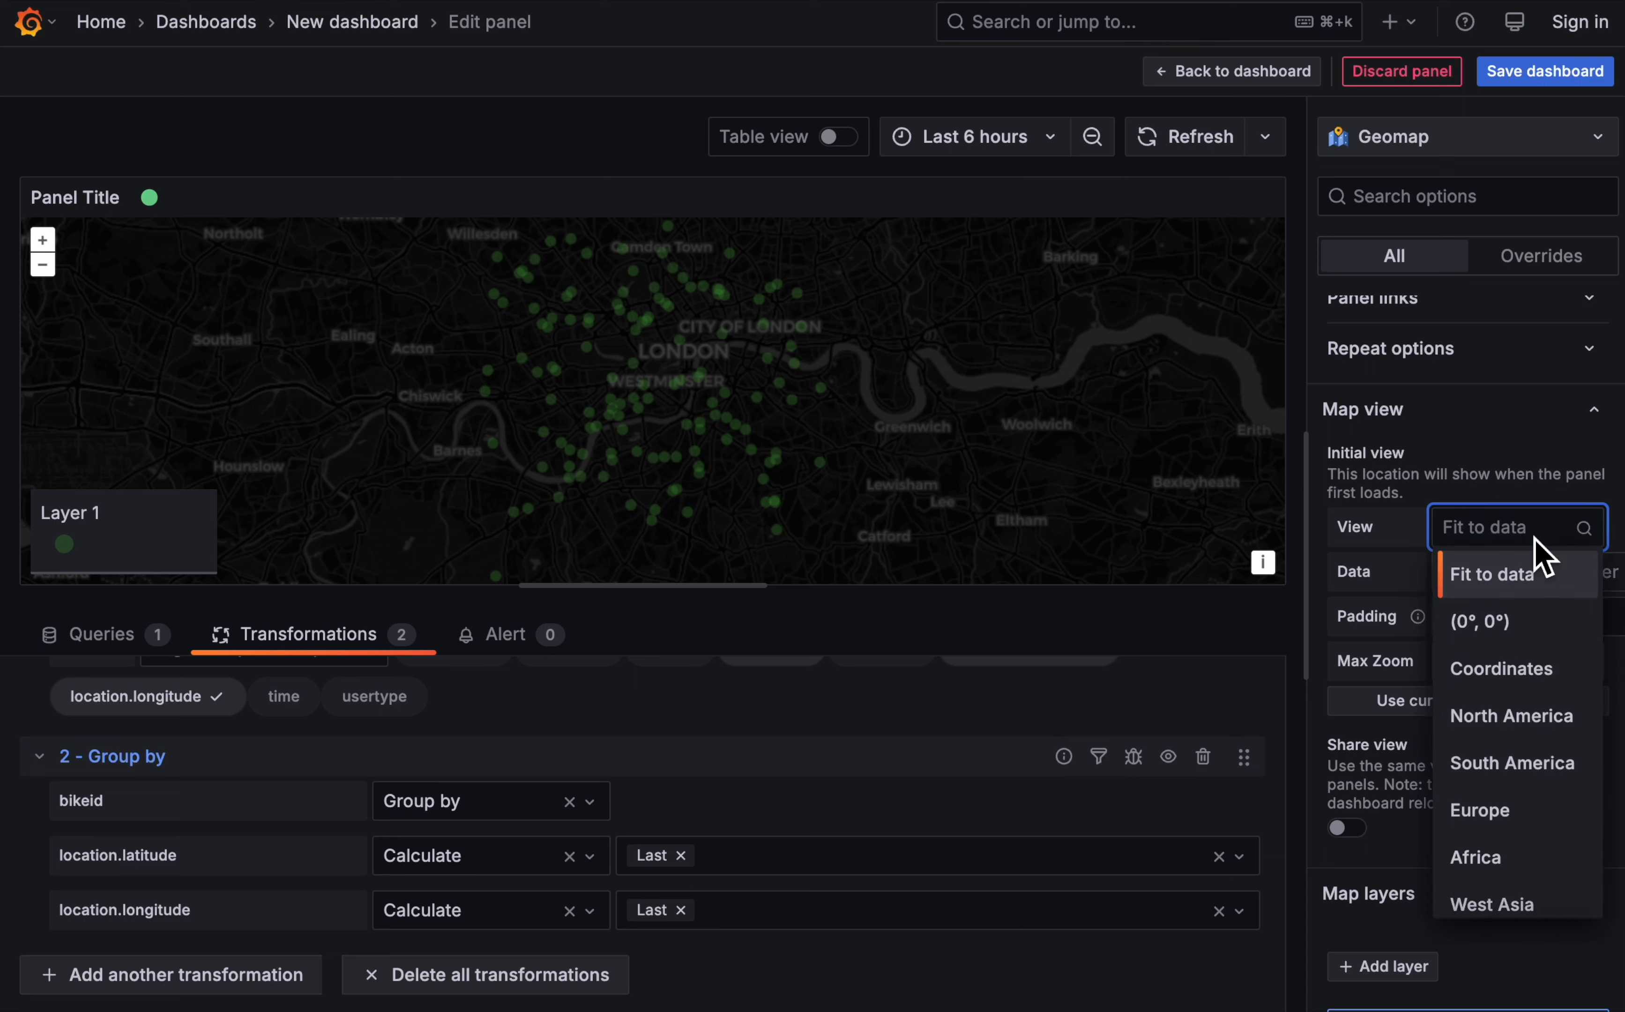
{"action": "left_click", "coordinate": [1487, 442]}
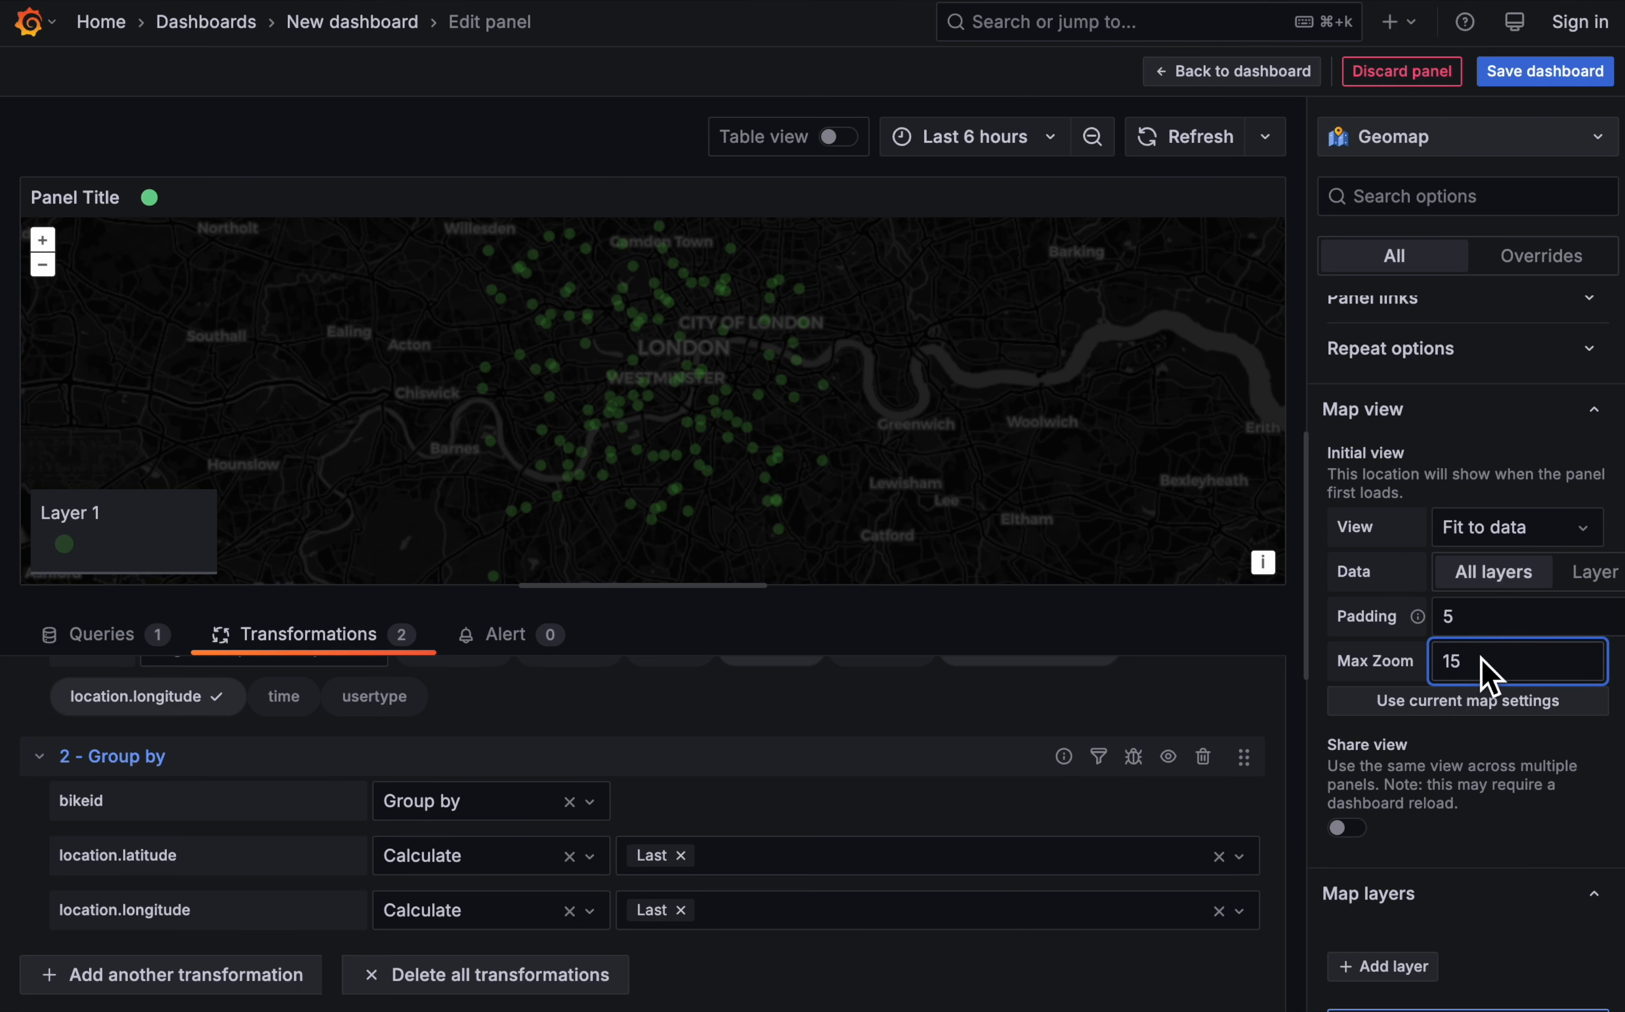
{"action": "key", "text": "BackSpace"}
{"action": "type", "text": "6"}
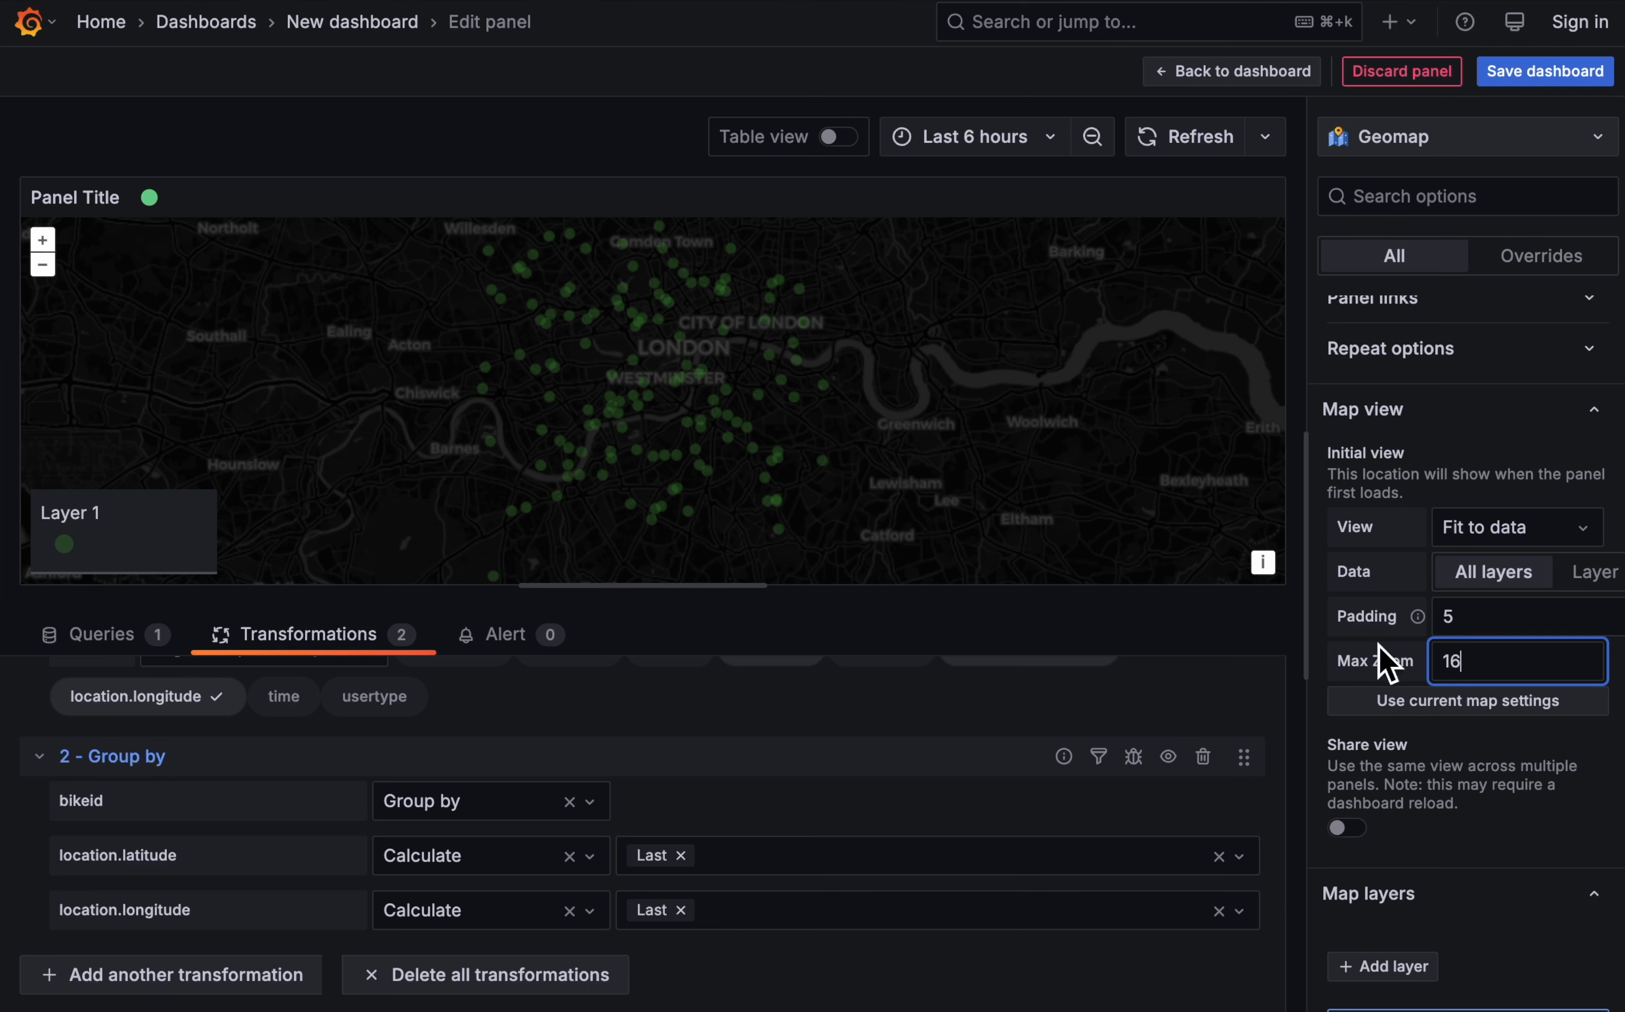
{"action": "left_click", "coordinate": [1509, 529]}
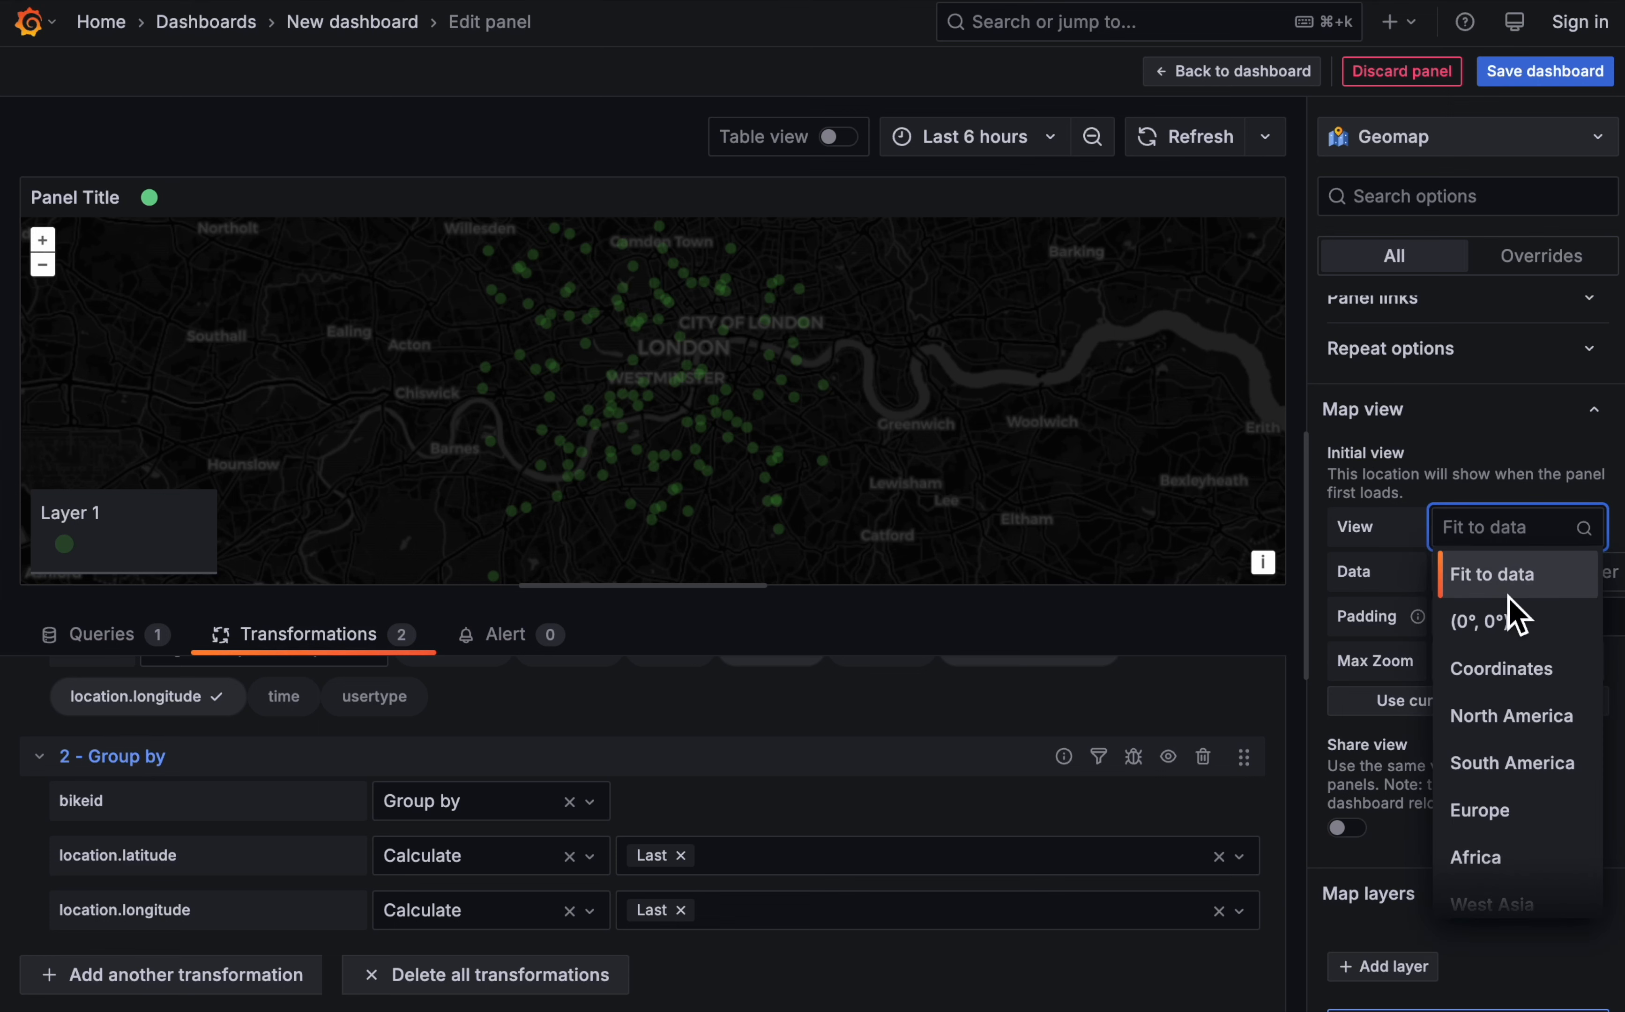
{"action": "left_click", "coordinate": [1509, 668]}
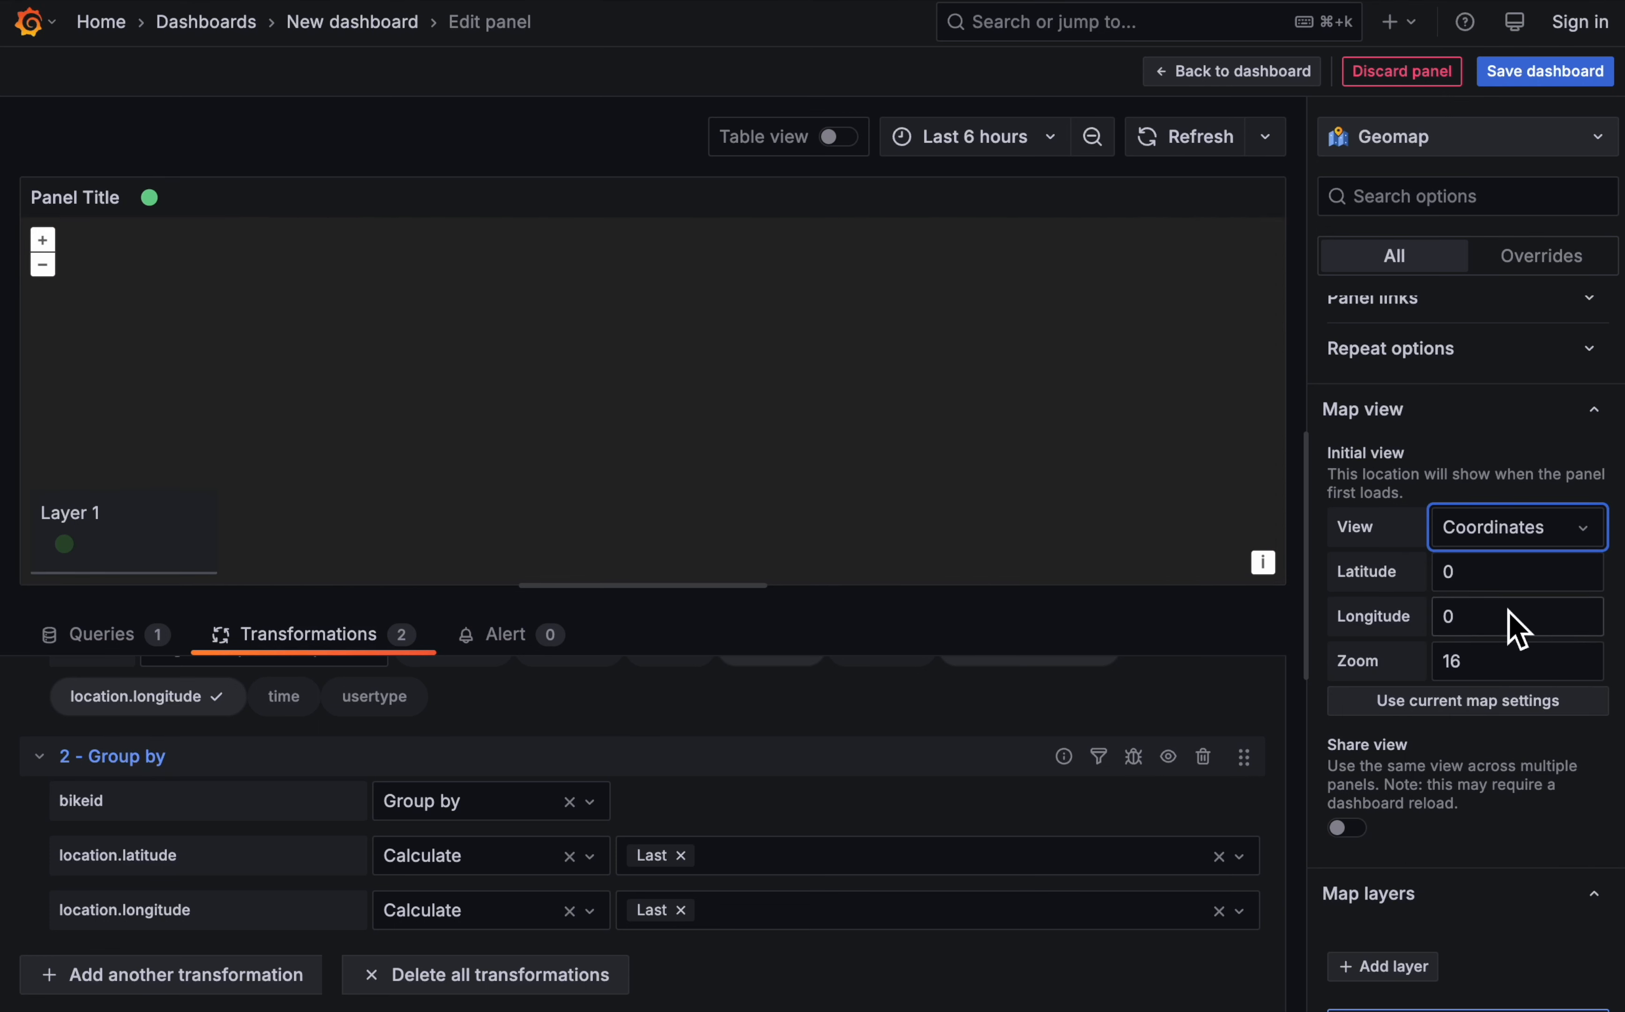
- Switch the initial view back to Fit to data, adjust the map's framing and adopt the current map settings as the initial view
{"action": "left_click", "coordinate": [1511, 526]}
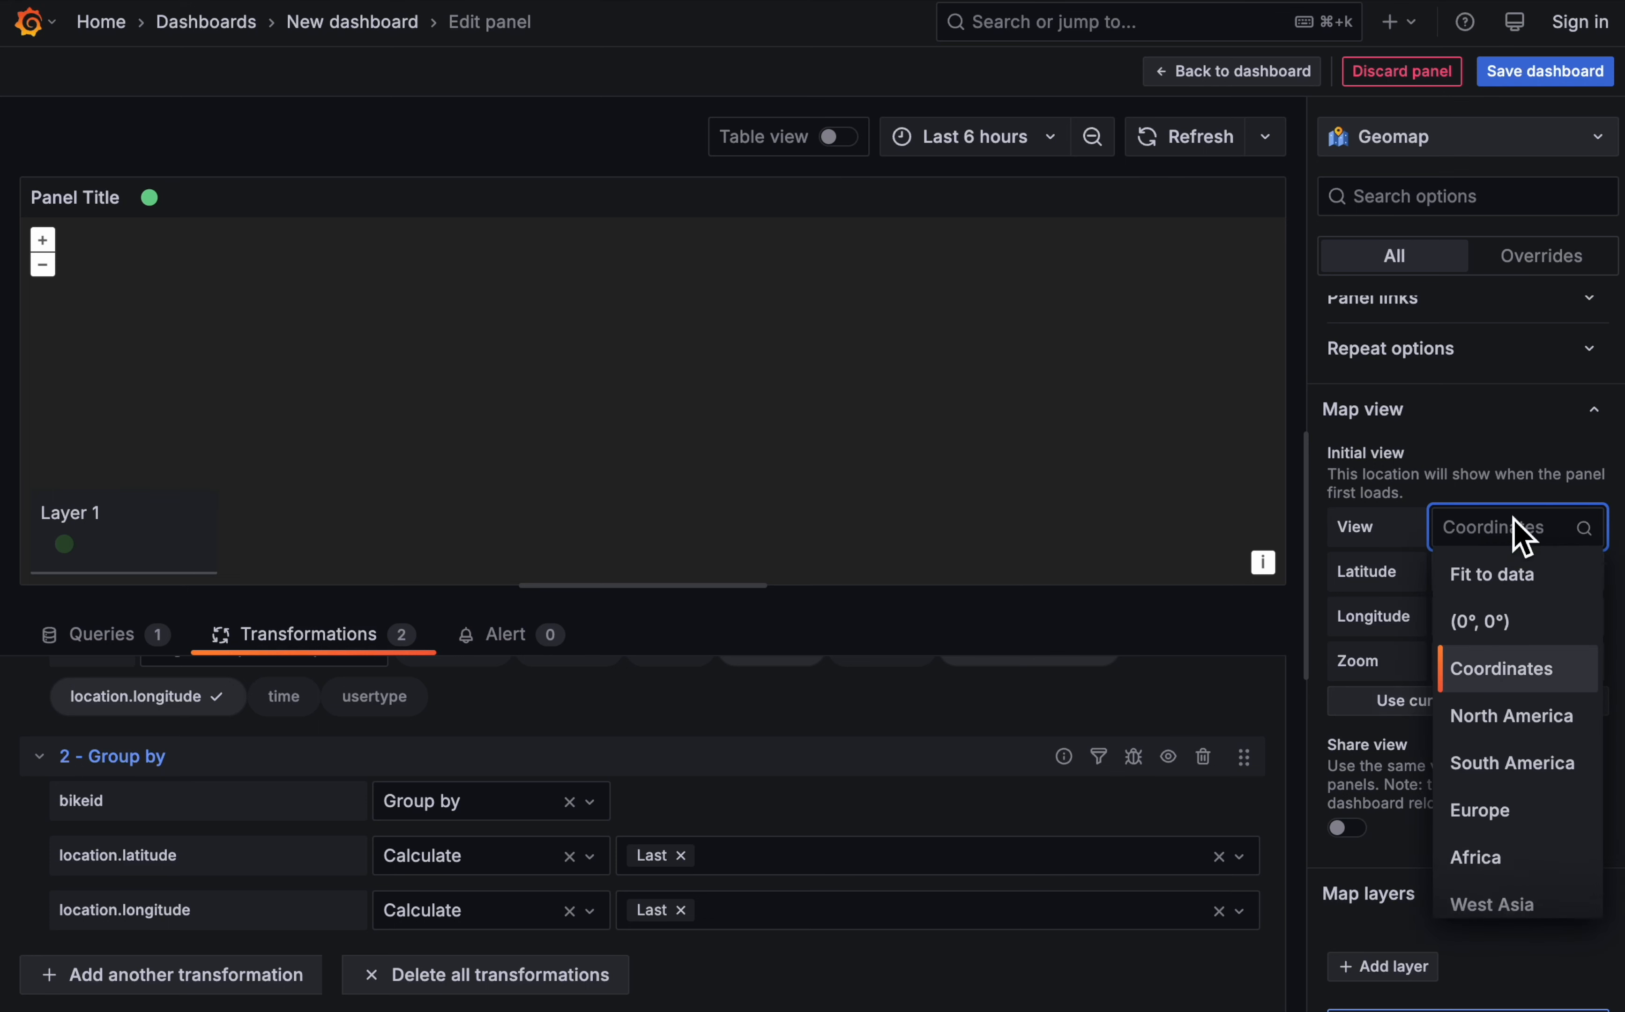
{"action": "left_click", "coordinate": [1514, 574]}
{"action": "left_click_drag", "start_coordinate": [989, 368], "coordinate": [997, 392]}
{"action": "left_click", "coordinate": [42, 240]}
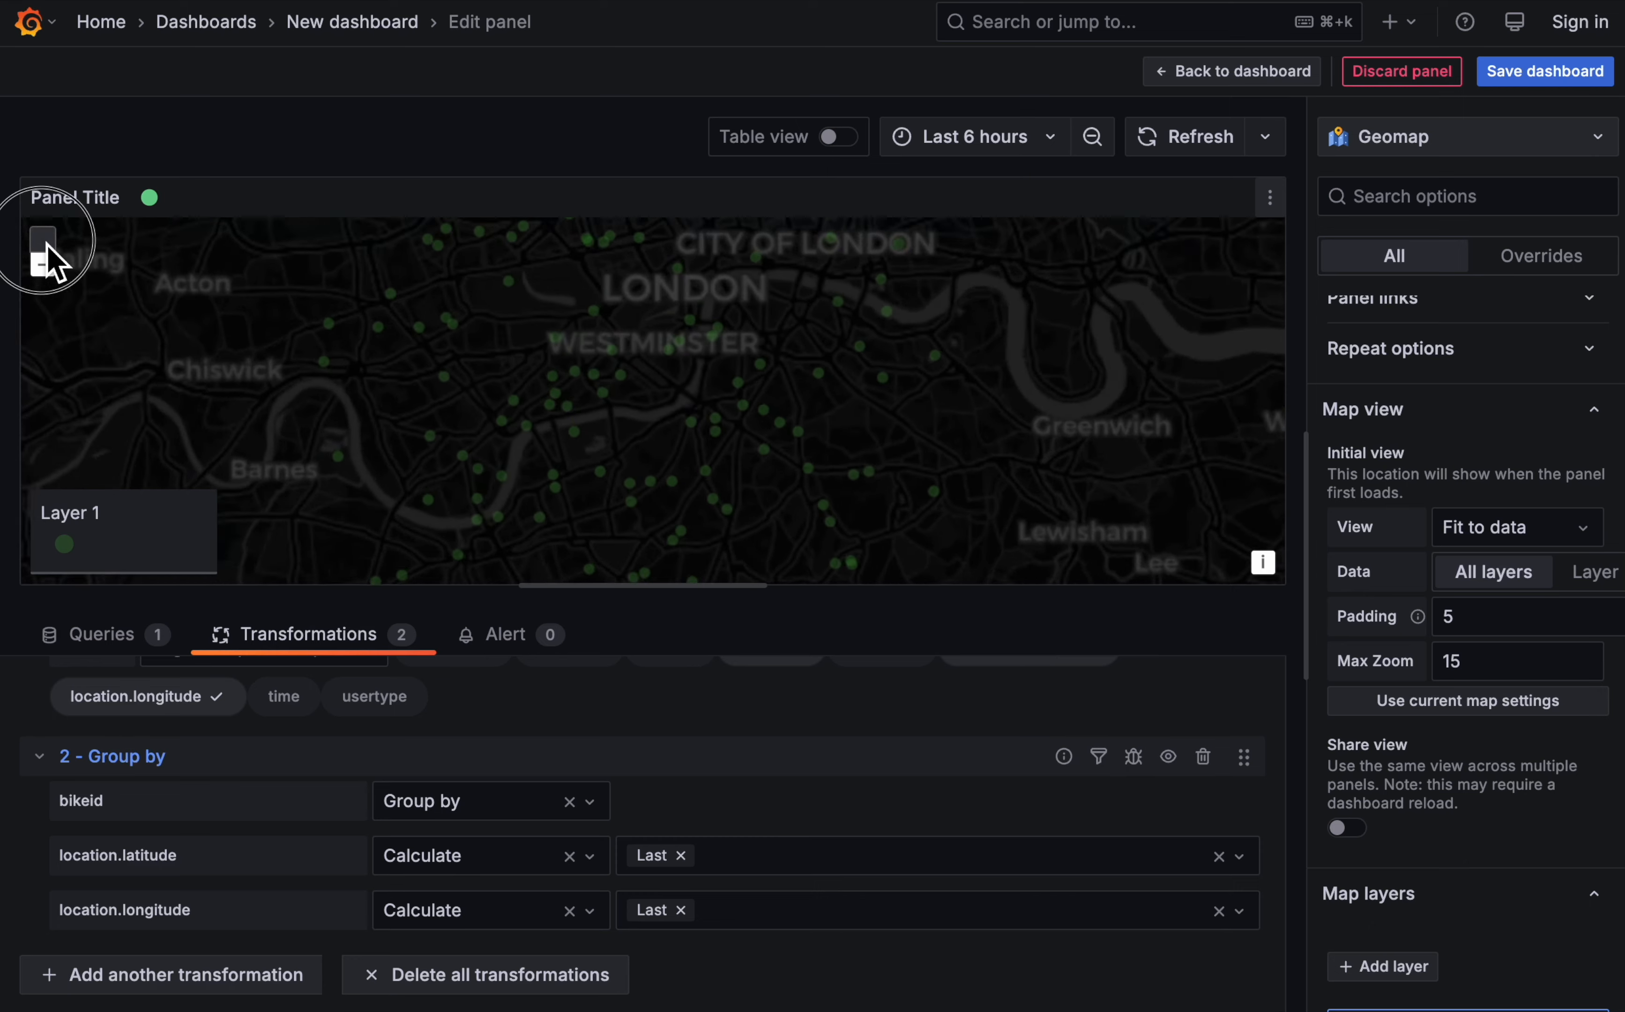
{"action": "left_click", "coordinate": [1488, 704]}
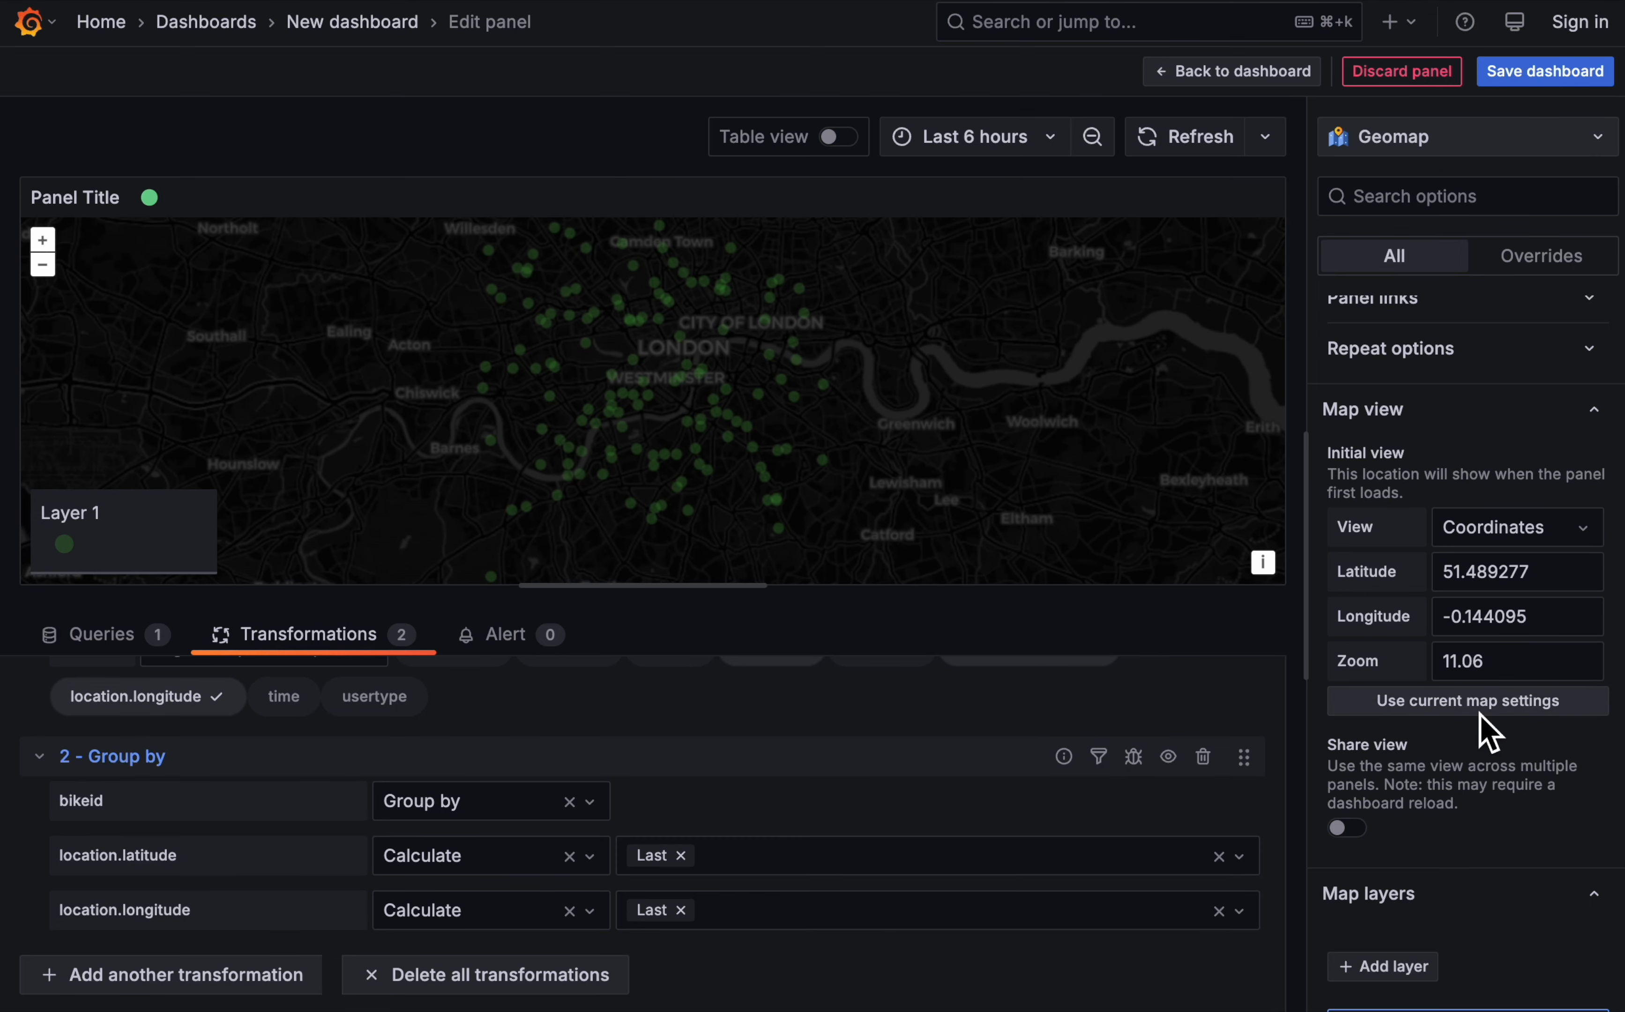
- Reframe the geomap closer on central London and adopt the current map settings as the initial view
{"action": "mouse_move", "coordinate": [242, 337]}
{"action": "left_mouse_down"}
{"action": "mouse_move", "coordinate": [261, 392]}
{"action": "mouse_move", "coordinate": [254, 366]}
{"action": "left_mouse_up"}
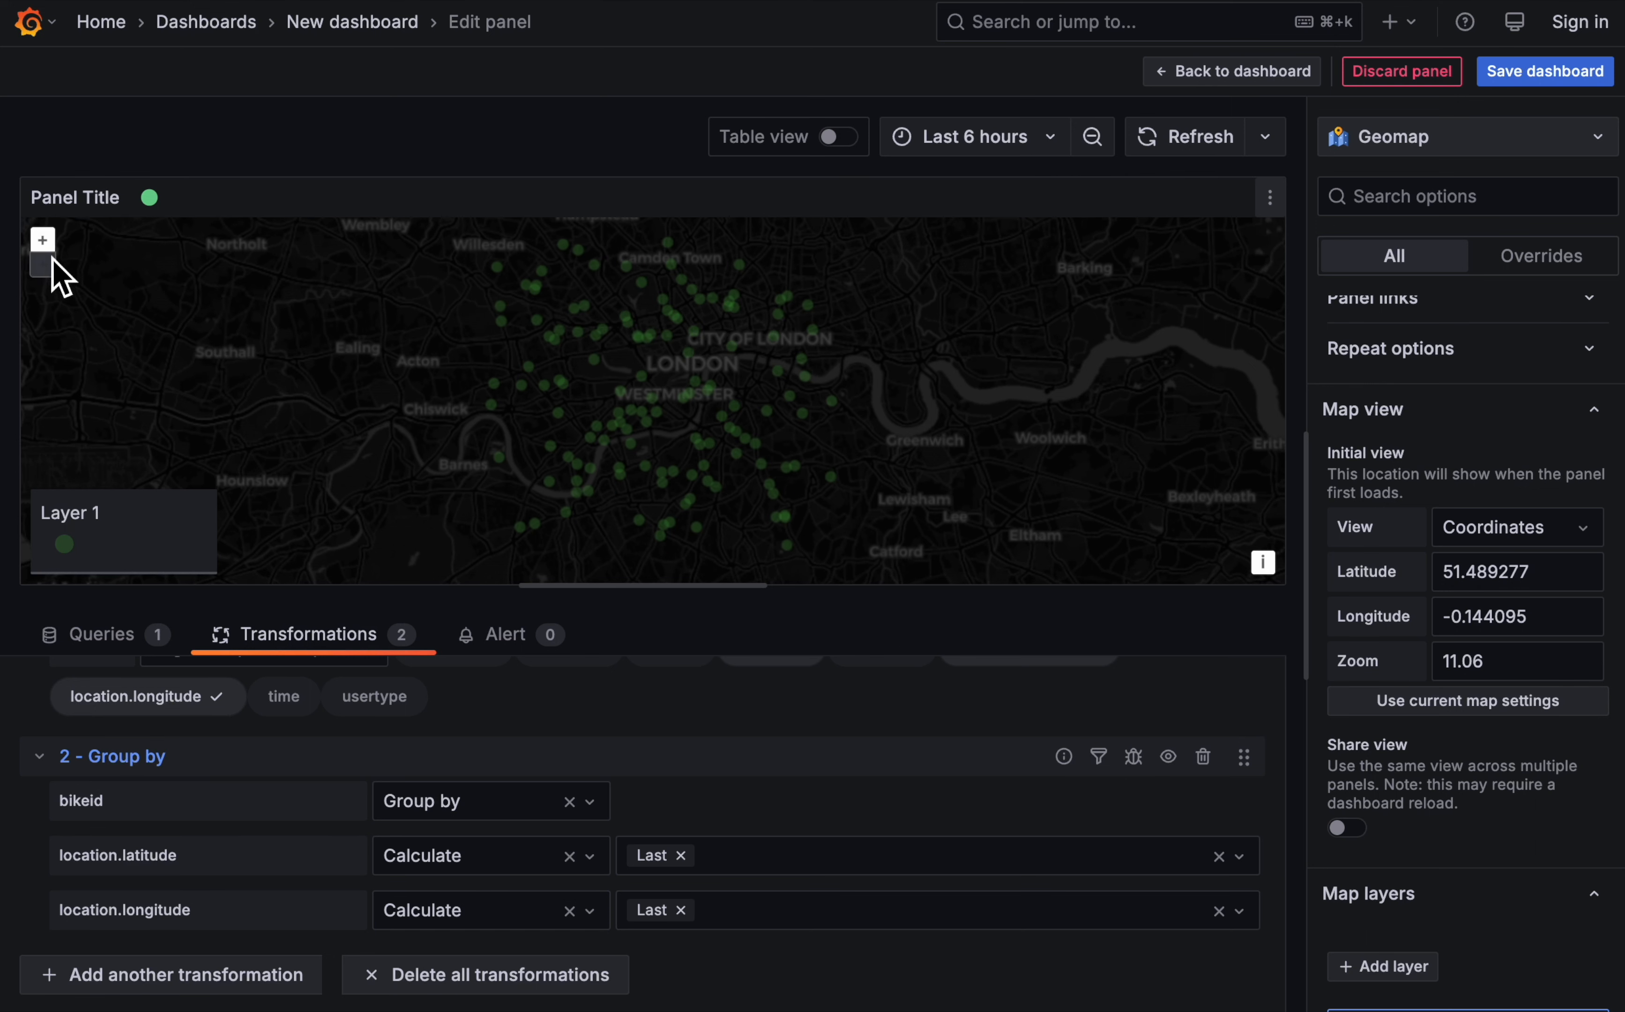
{"action": "left_click", "coordinate": [44, 245]}
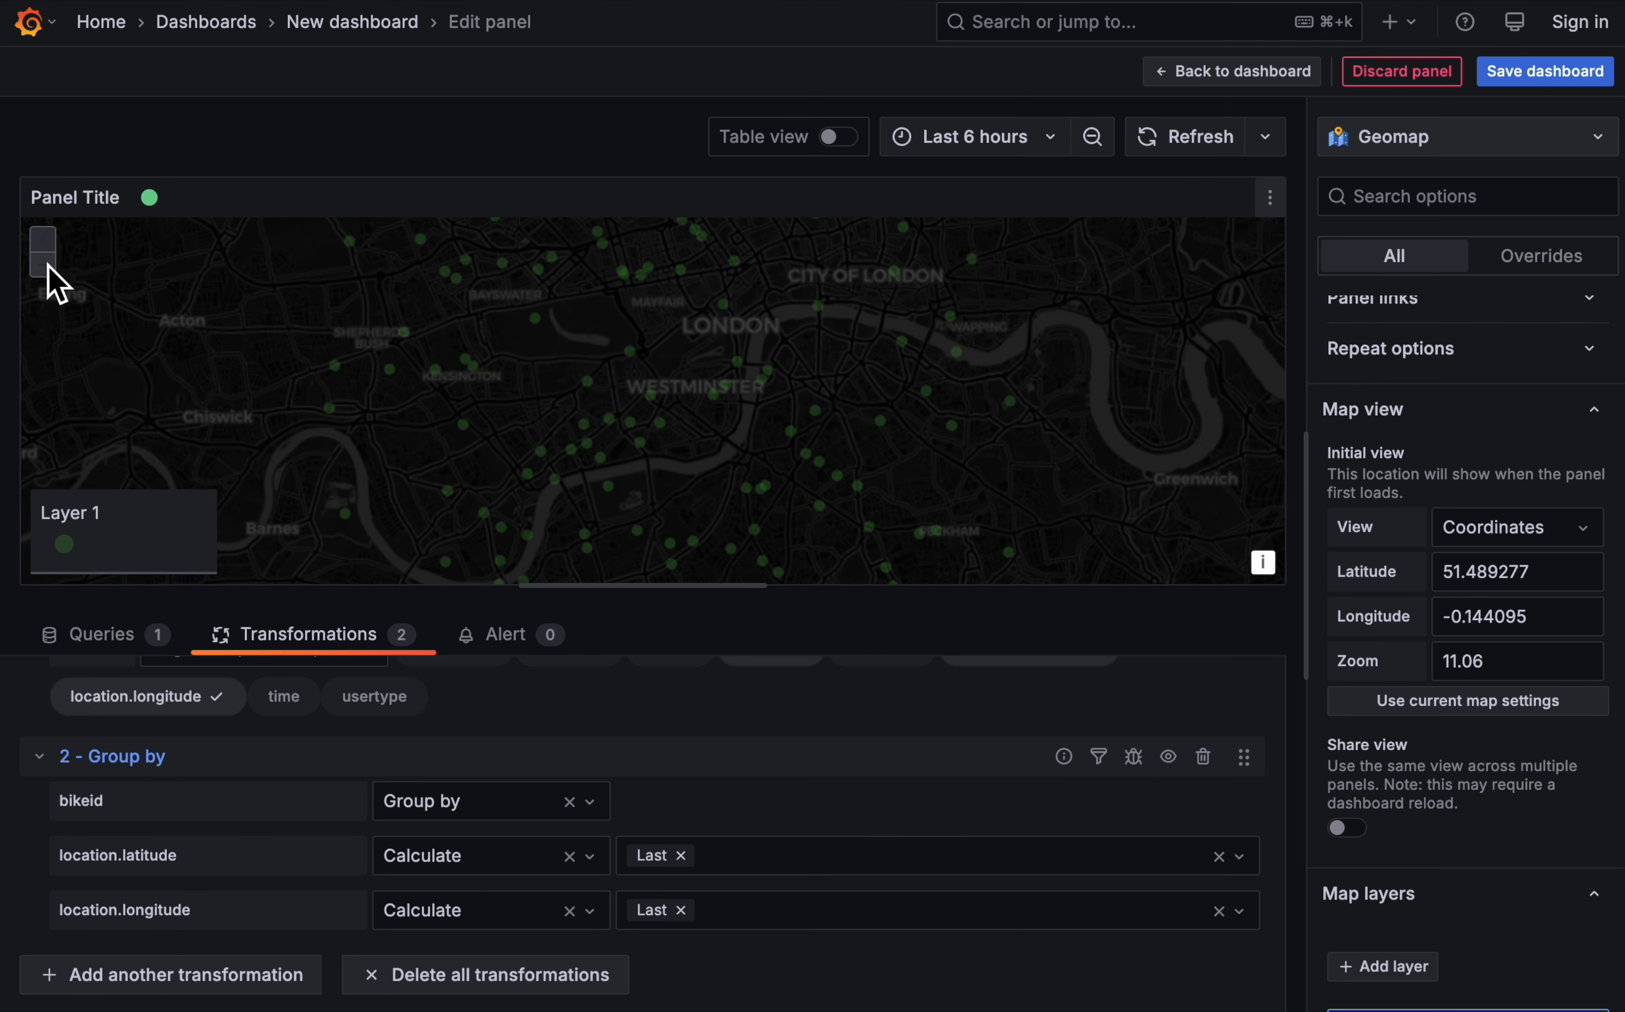
{"action": "left_click", "coordinate": [47, 267]}
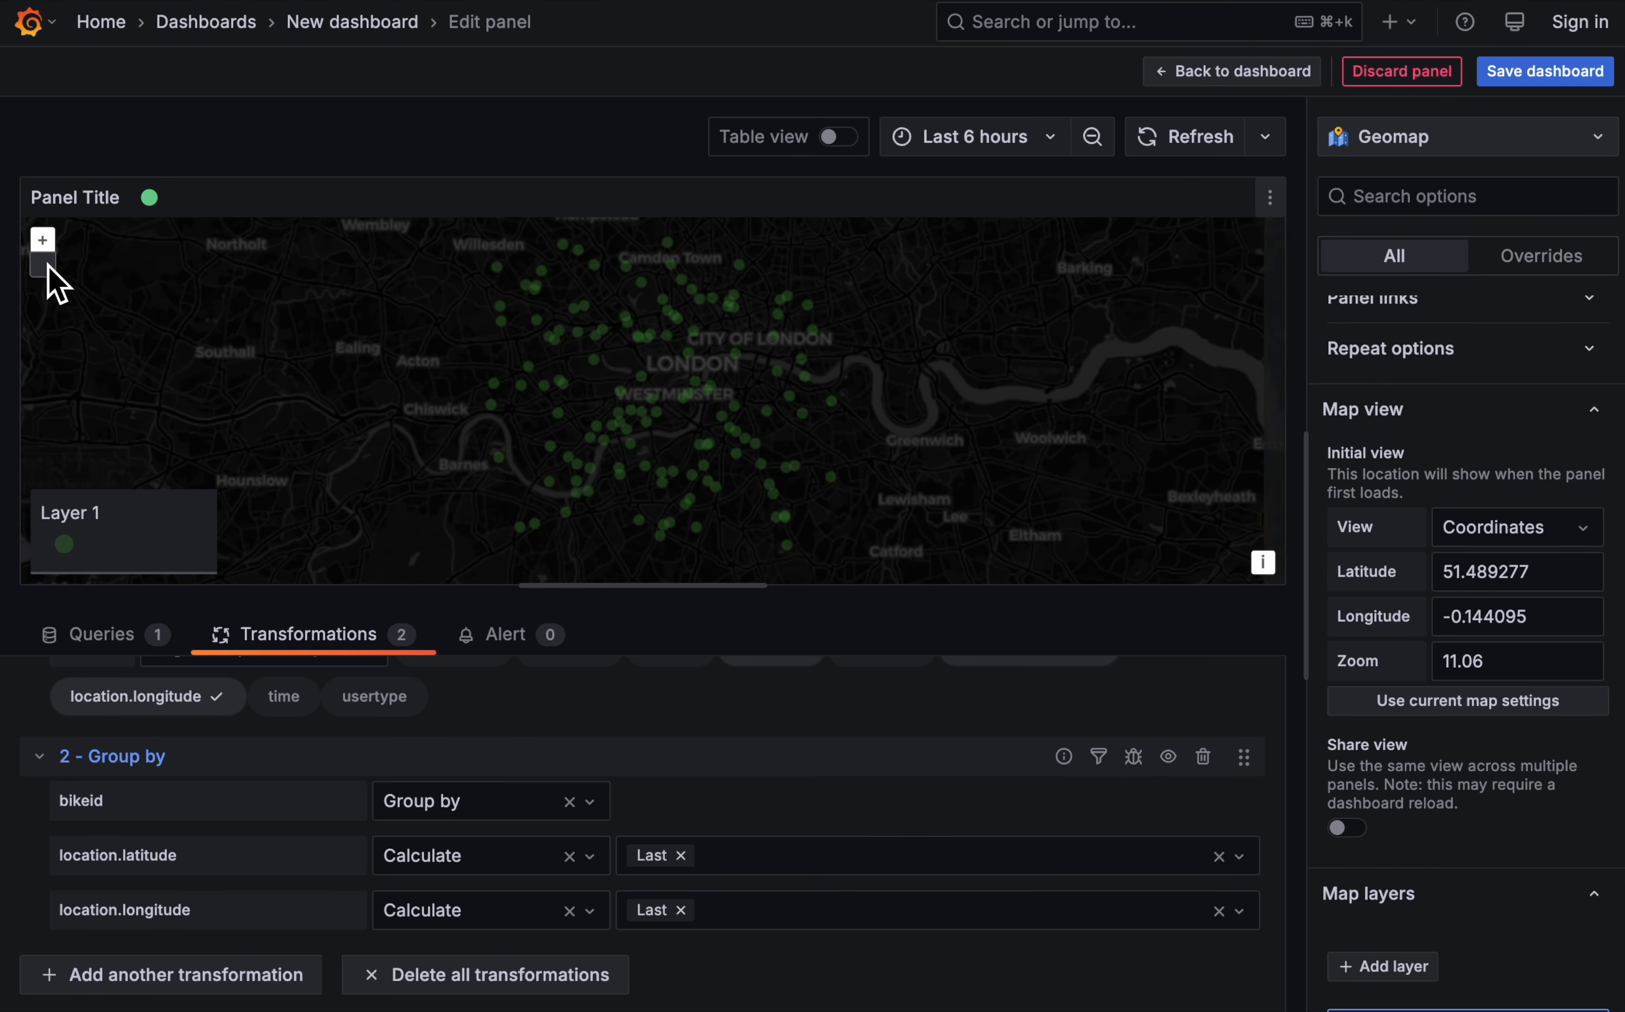
{"action": "left_click", "coordinate": [43, 240]}
{"action": "left_click", "coordinate": [1459, 703]}
- Set the zoom of the map's initial view to 11.5
{"action": "left_click", "coordinate": [1469, 668]}
{"action": "key", "text": "shift+Right"}
{"action": "key", "text": "shift+Right"}
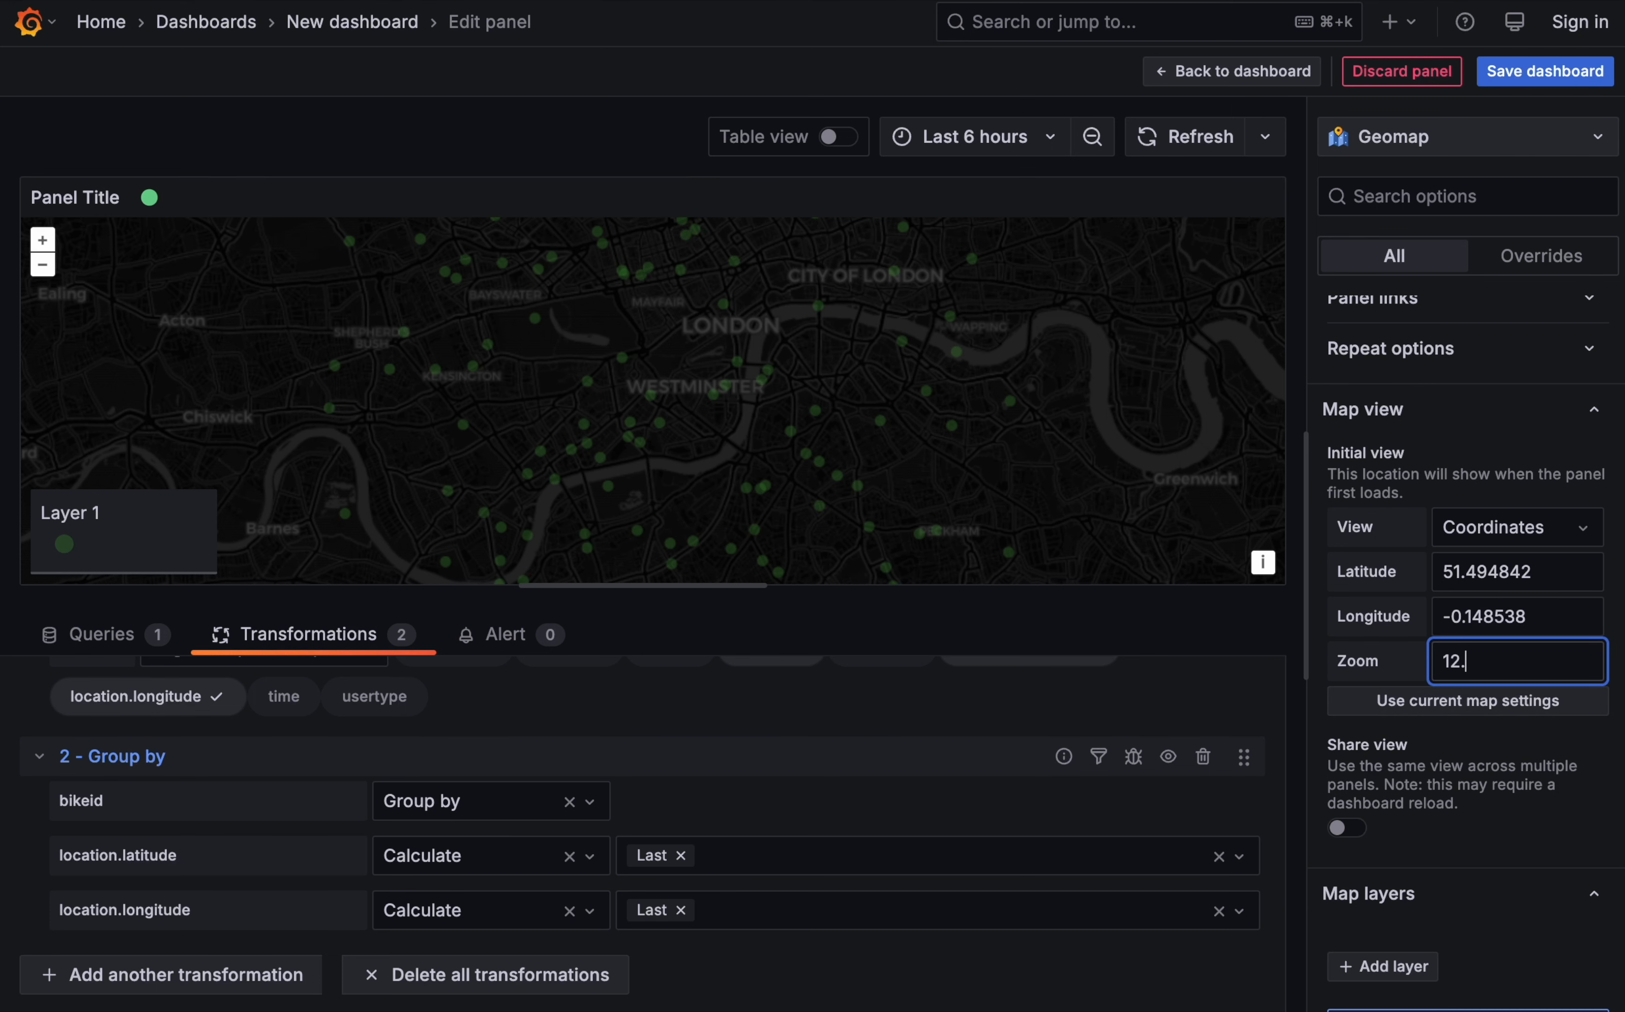
{"action": "key", "text": "BackSpace"}
{"action": "key", "text": "BackSpace"}
{"action": "type", "text": "1.5"}
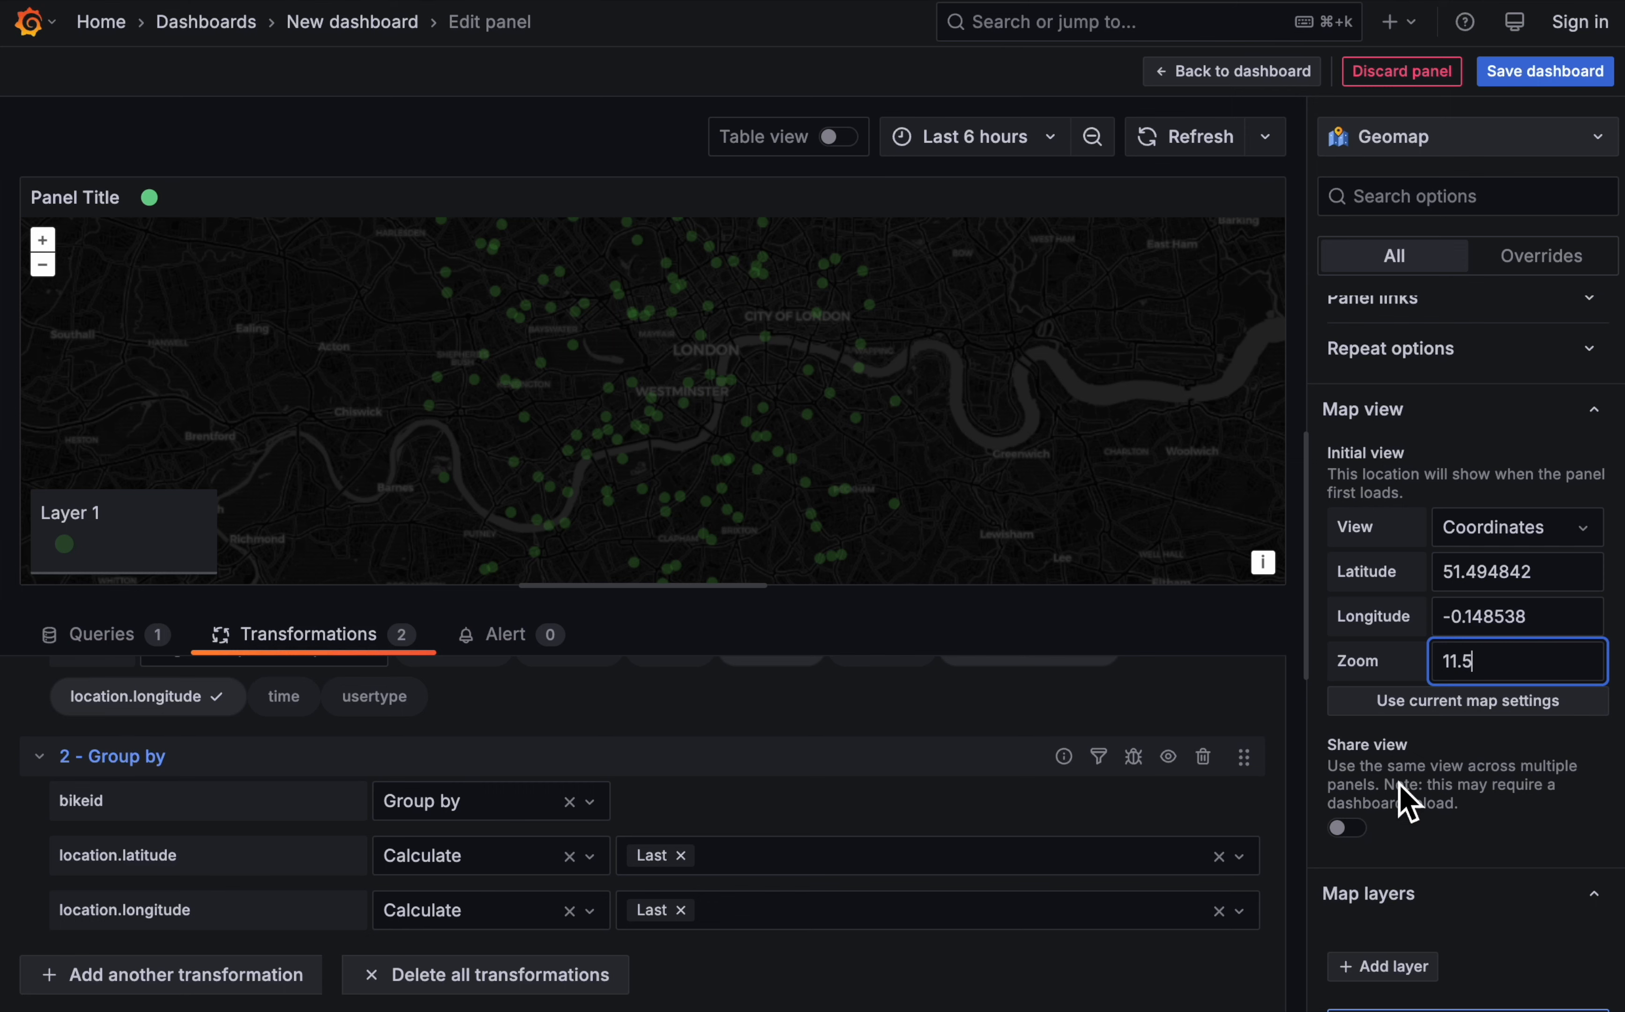
- Label the map markers with the bikeid field and turn off the map legend
{"action": "scroll", "coordinate": [1473, 561], "scroll_direction": "up", "scroll_amount": 5}
{"action": "scroll", "coordinate": [1472, 561], "scroll_direction": "down", "scroll_amount": 3}
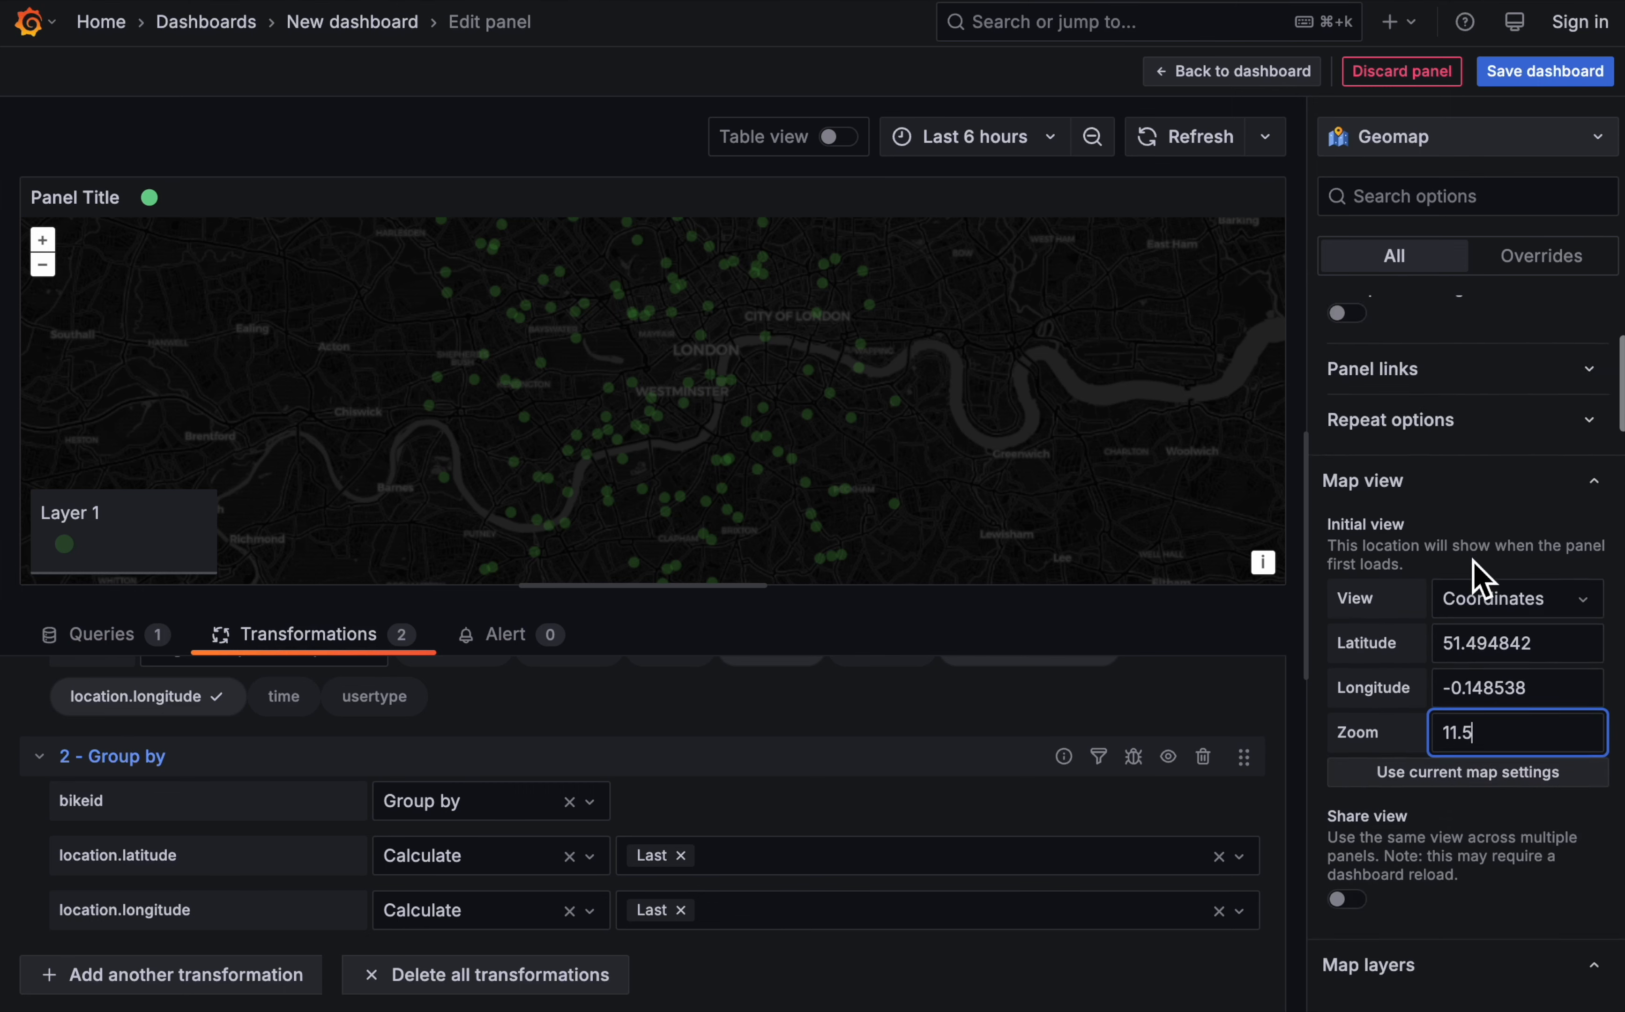
{"action": "scroll", "coordinate": [1473, 561], "scroll_direction": "down", "scroll_amount": 12}
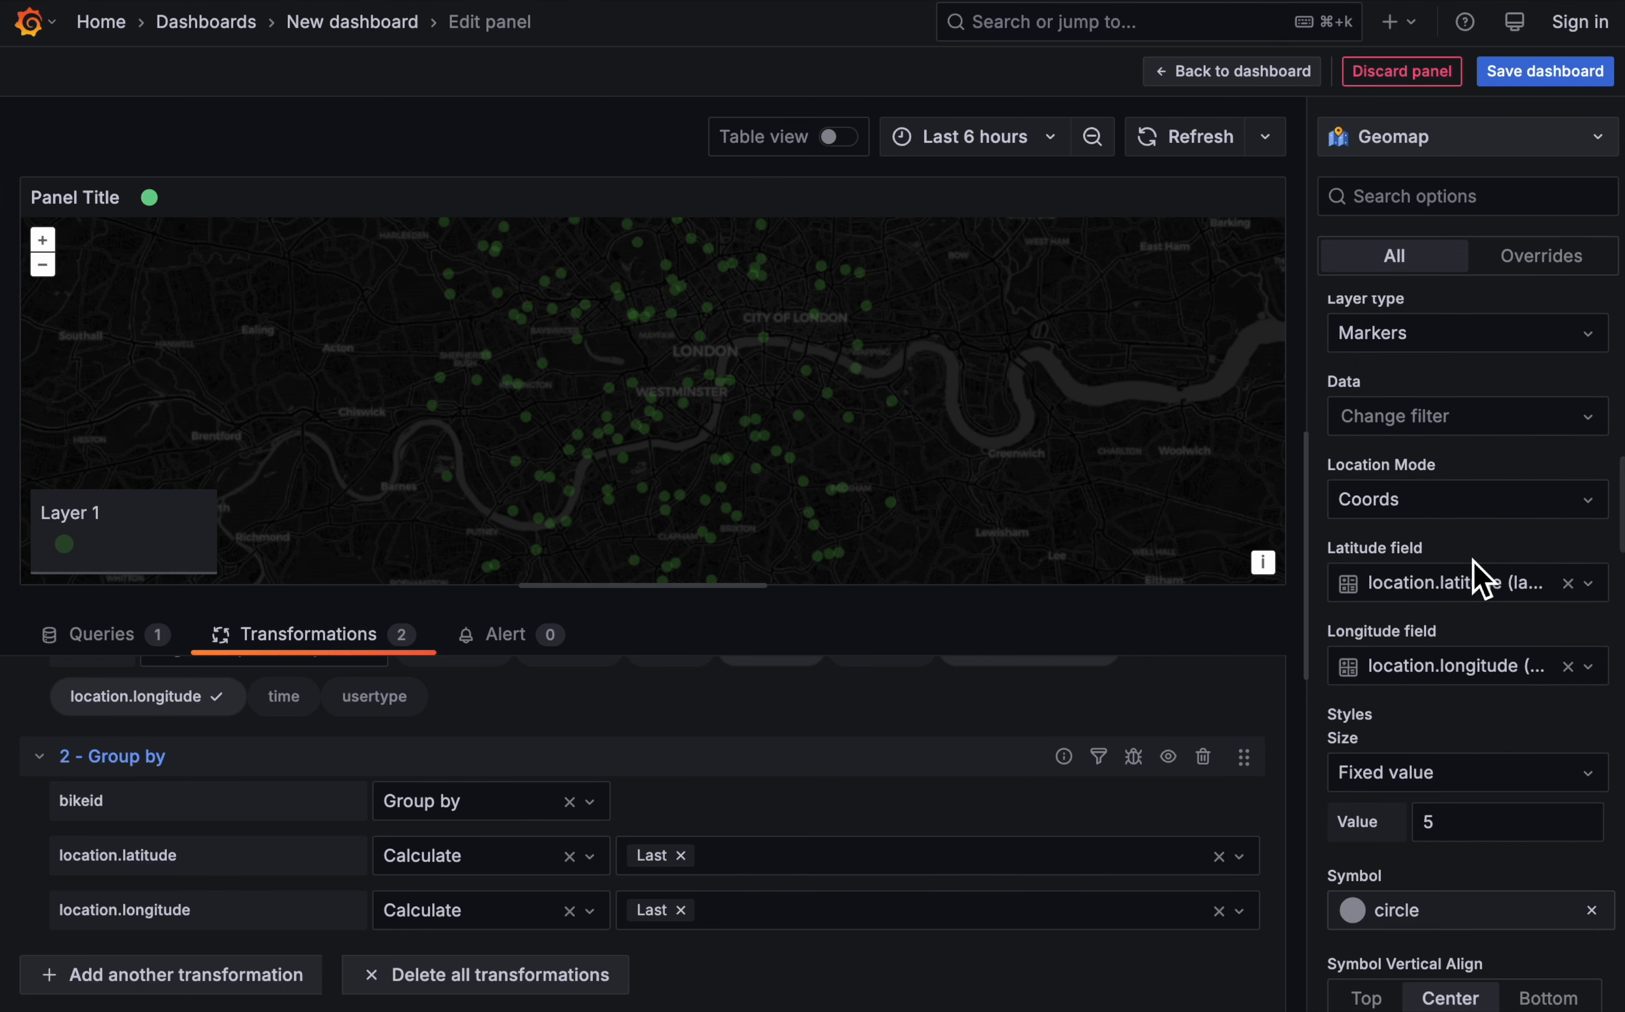
{"action": "scroll", "coordinate": [1476, 565], "scroll_direction": "down", "scroll_amount": 12}
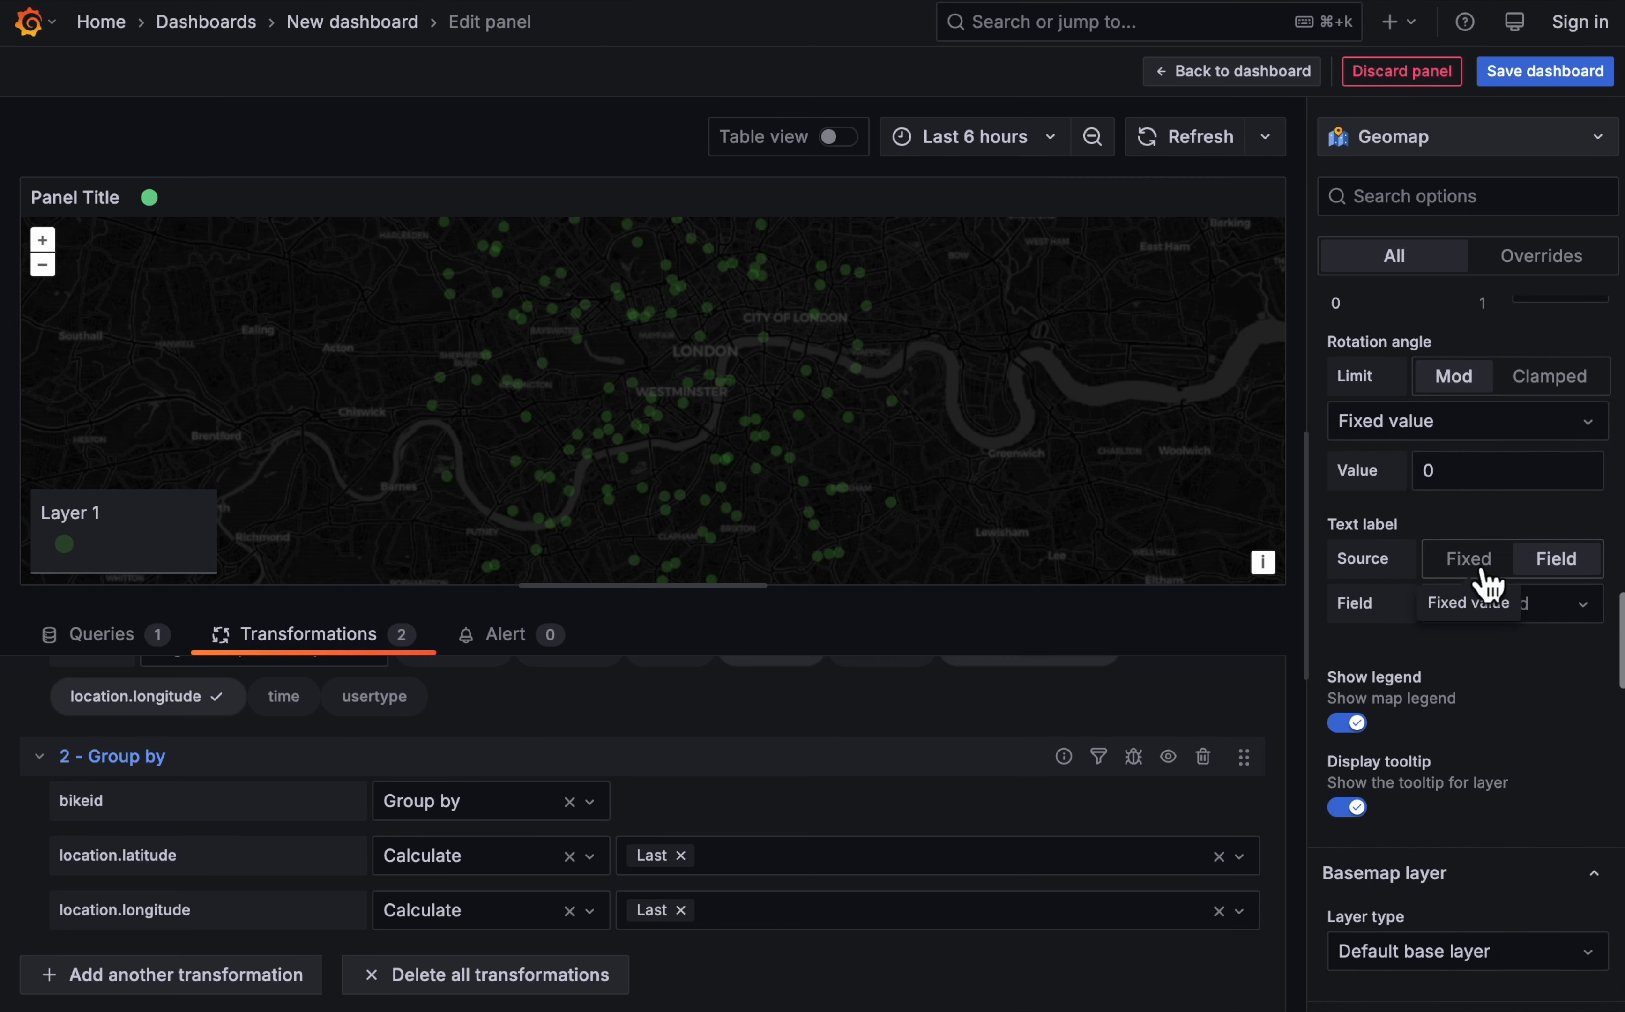
{"action": "left_click", "coordinate": [1550, 611]}
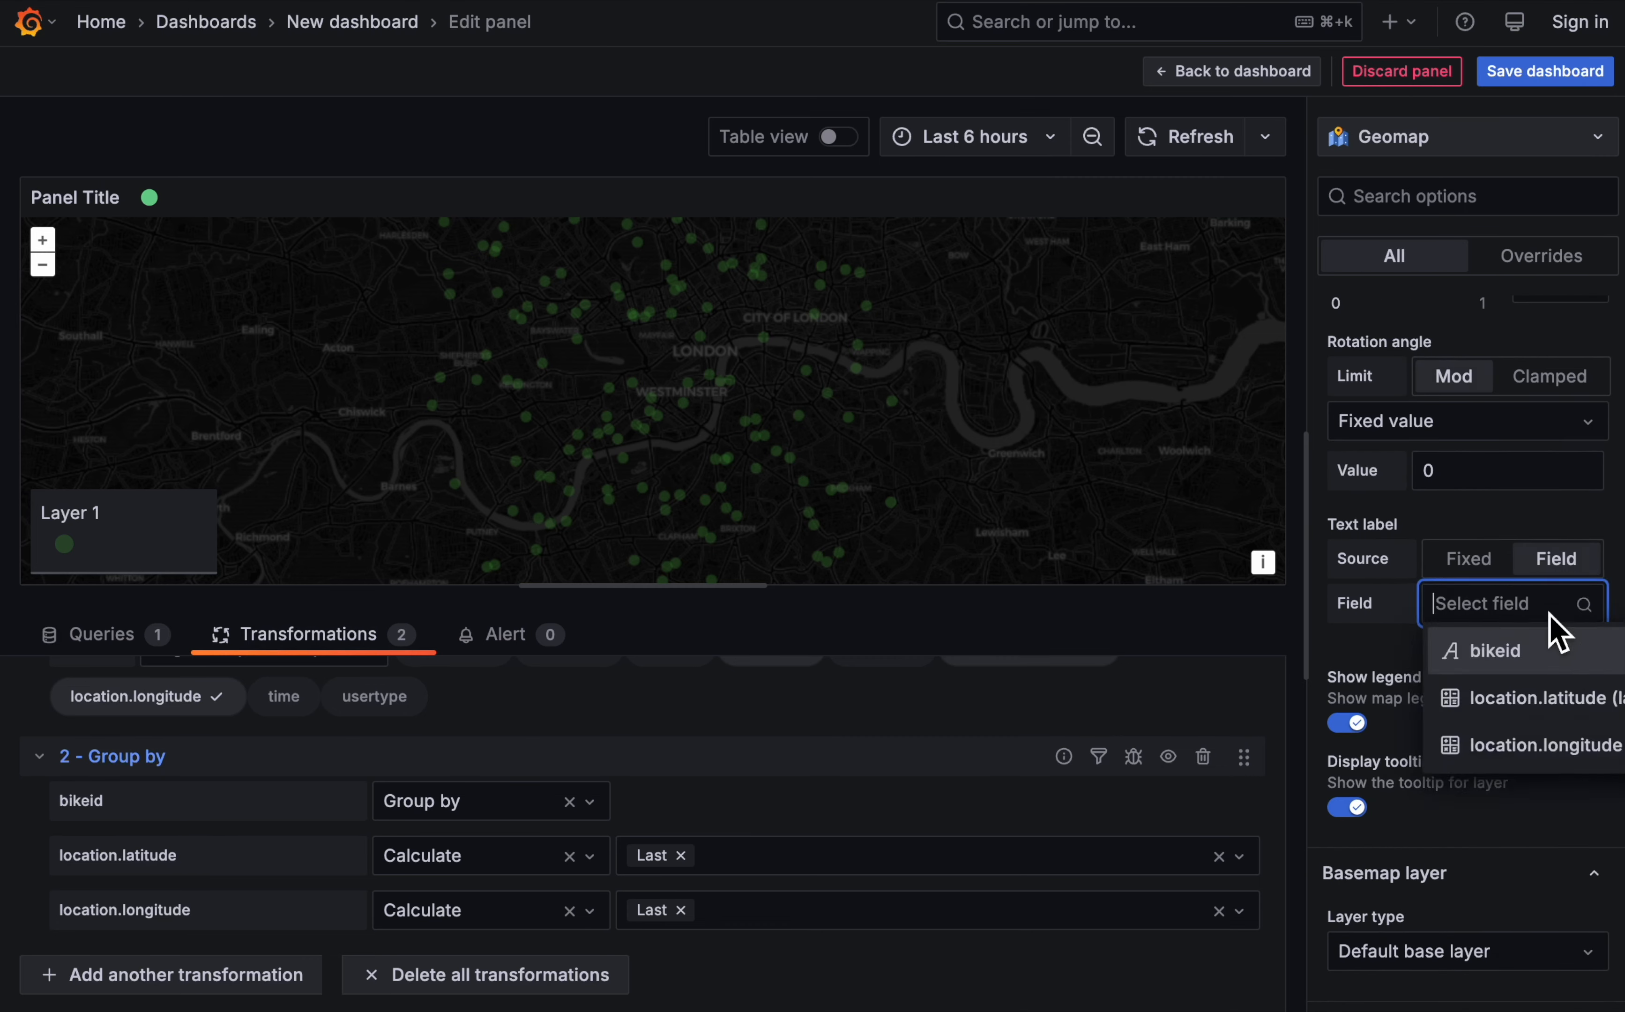
{"action": "left_click", "coordinate": [1515, 664]}
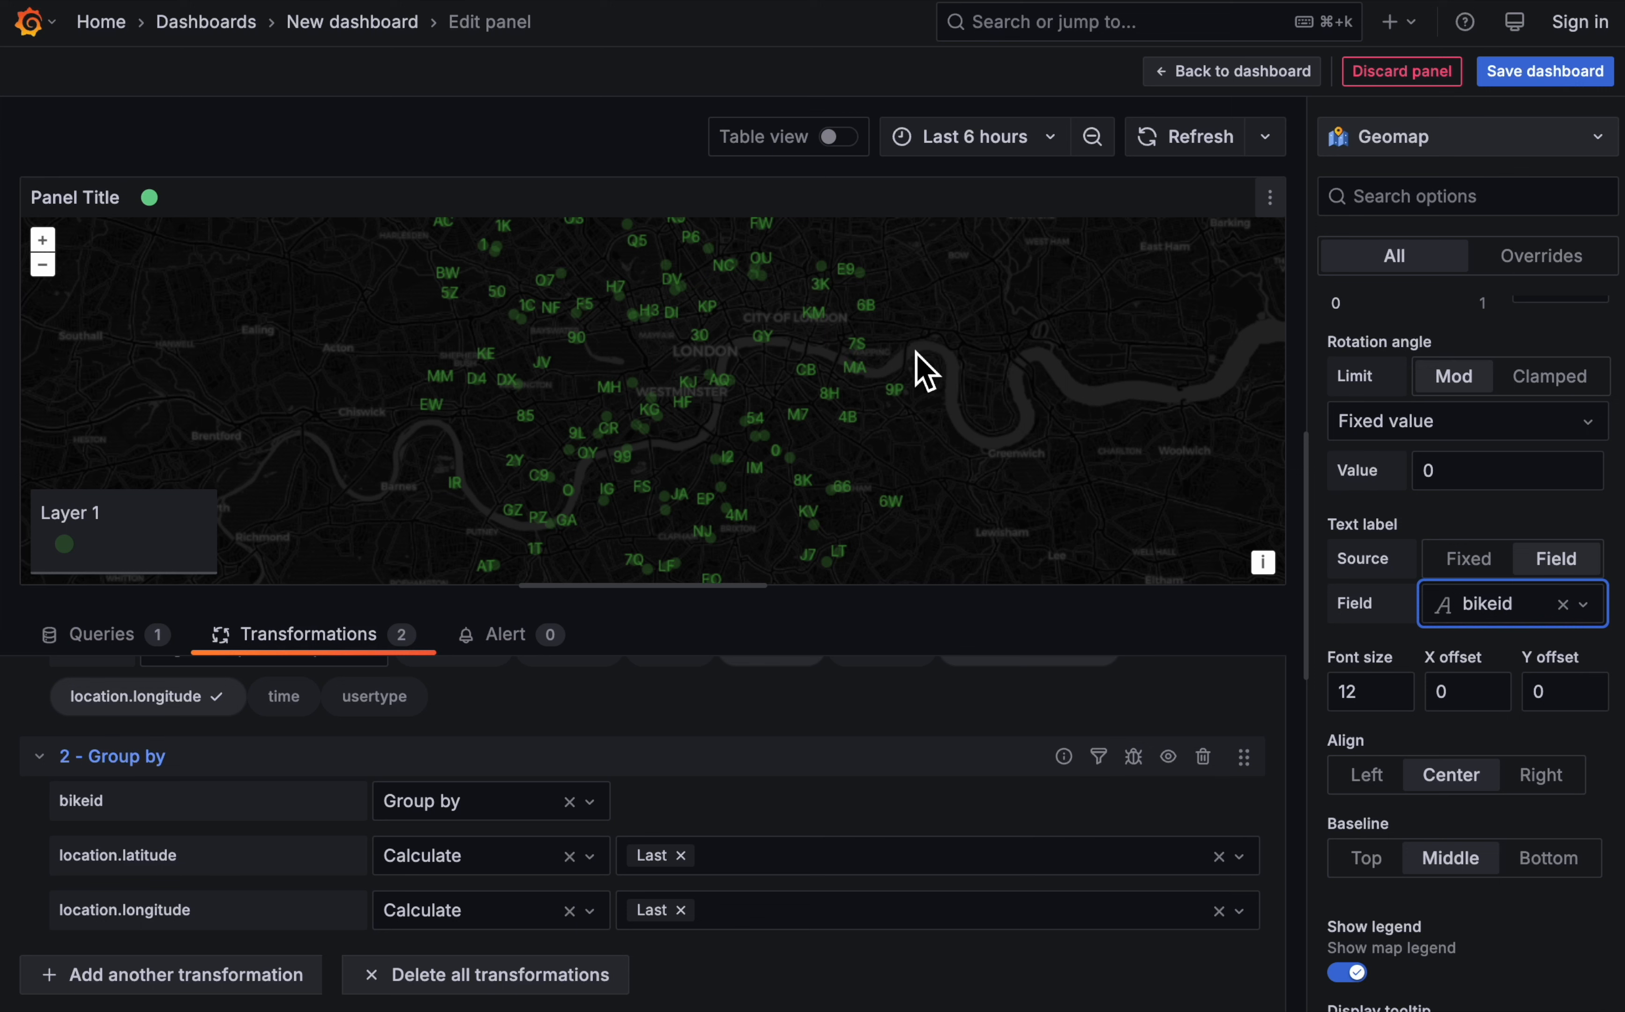
{"action": "scroll", "coordinate": [1371, 940], "scroll_direction": "down", "scroll_amount": 3}
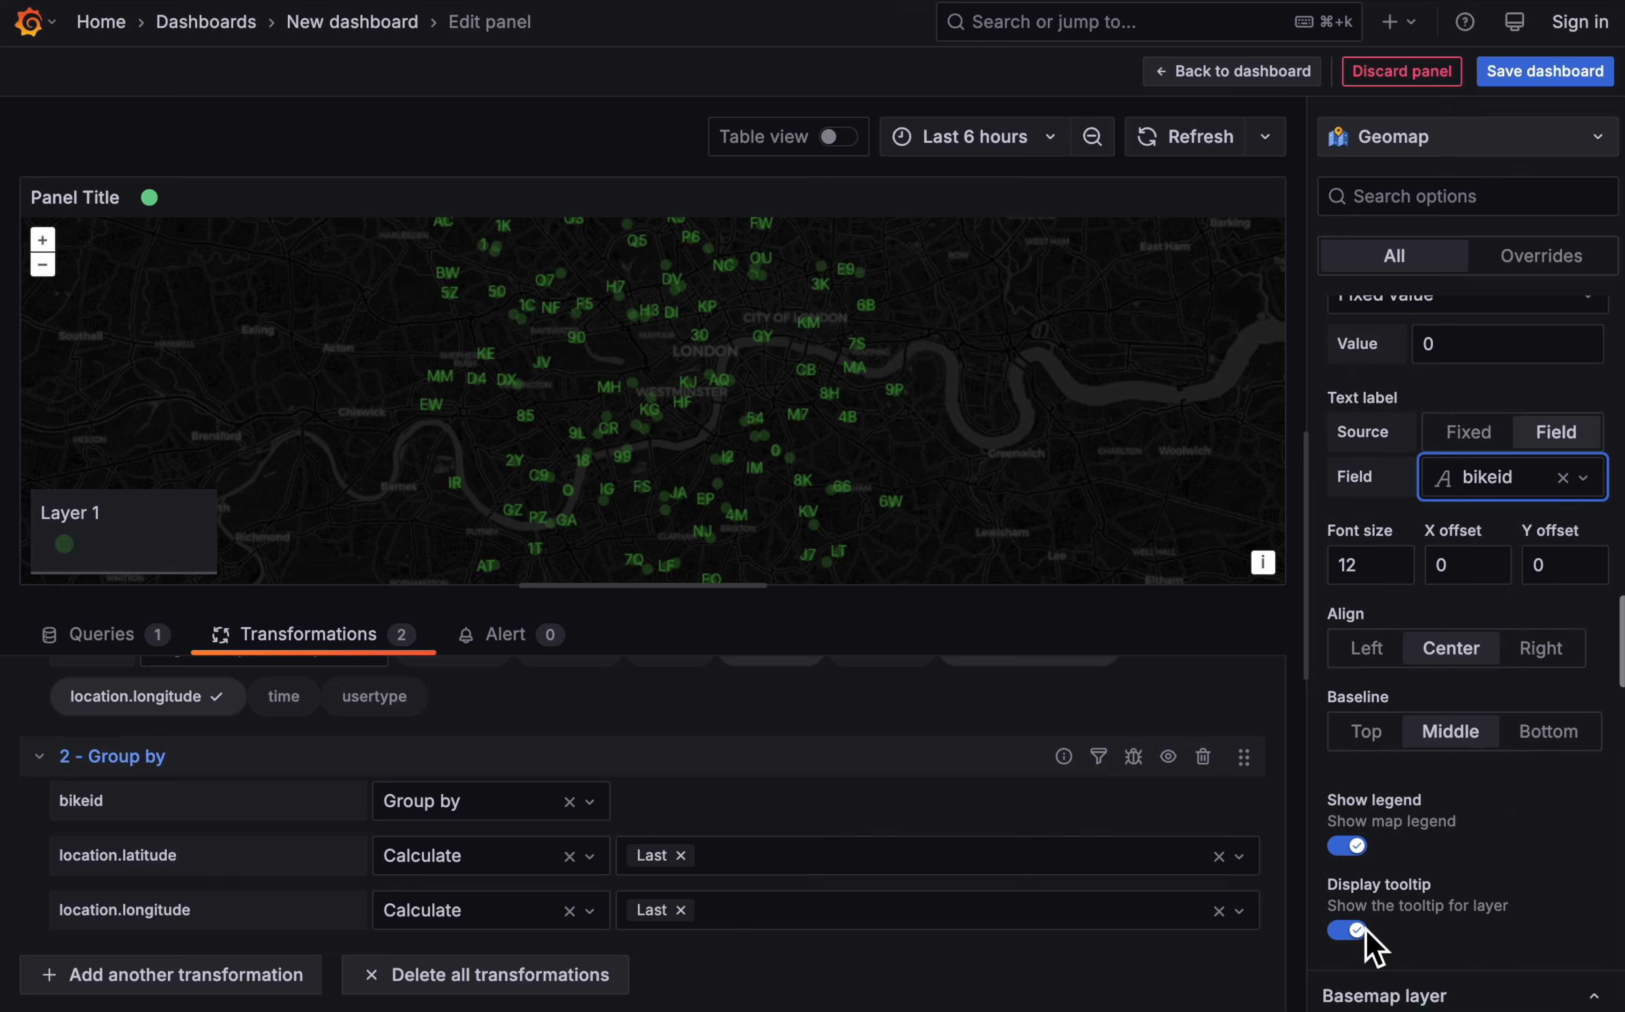
{"action": "left_click", "coordinate": [1350, 846]}
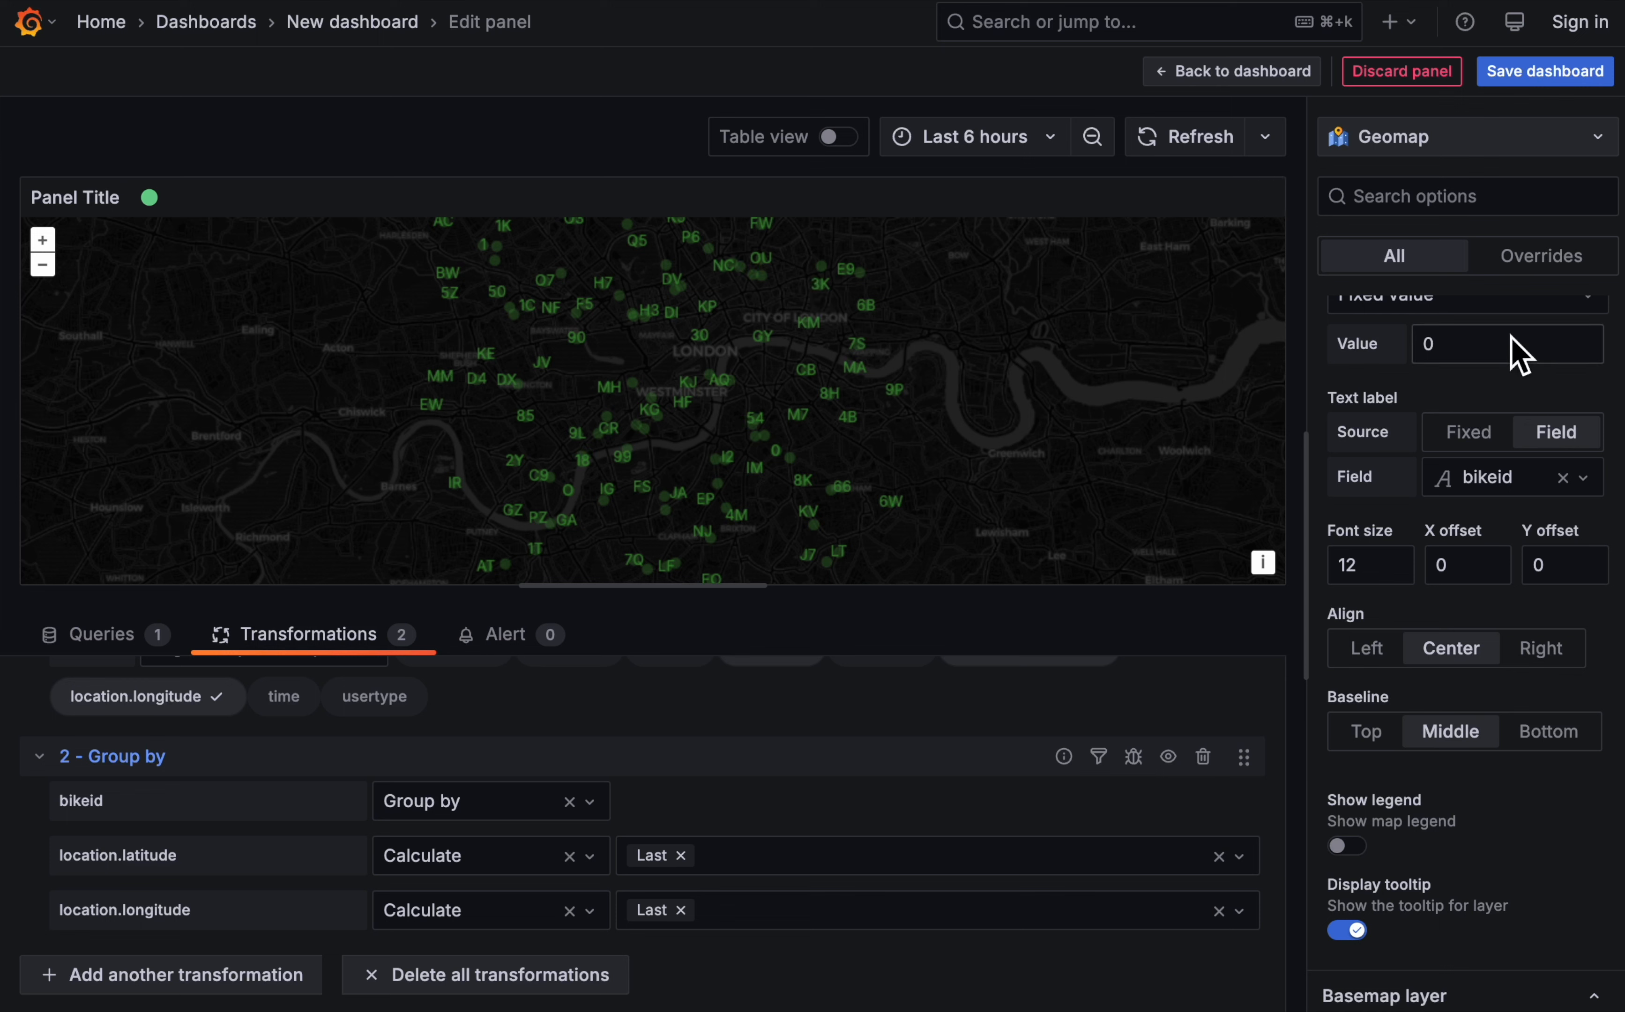
- Title the geomap panel "Current bike locations"
{"action": "scroll", "coordinate": [1514, 351], "scroll_direction": "up", "scroll_amount": 10}
{"action": "triple_click", "coordinate": [1449, 404]}
{"action": "type", "text": "Current bike locations"}
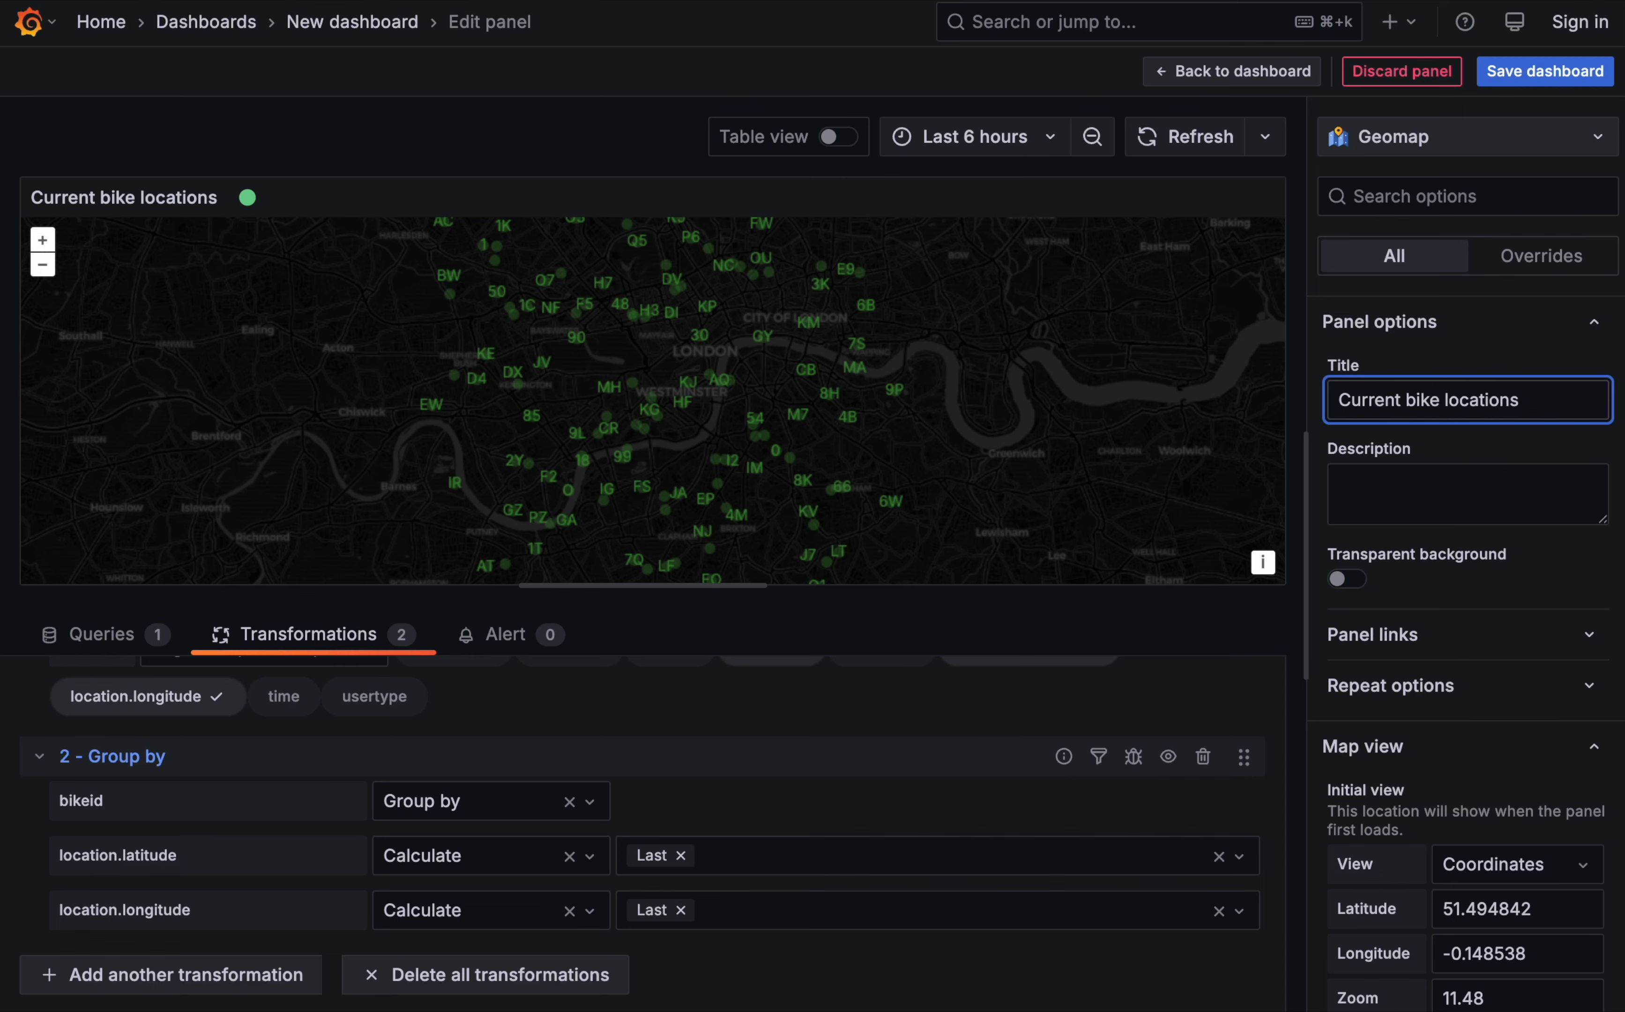
- Return to the dashboard, enlarge the bike map panel to full width and greater height, and zoom in on London
{"action": "left_click", "coordinate": [1265, 73]}
{"action": "left_click_drag", "start_coordinate": [803, 539], "coordinate": [1610, 864]}
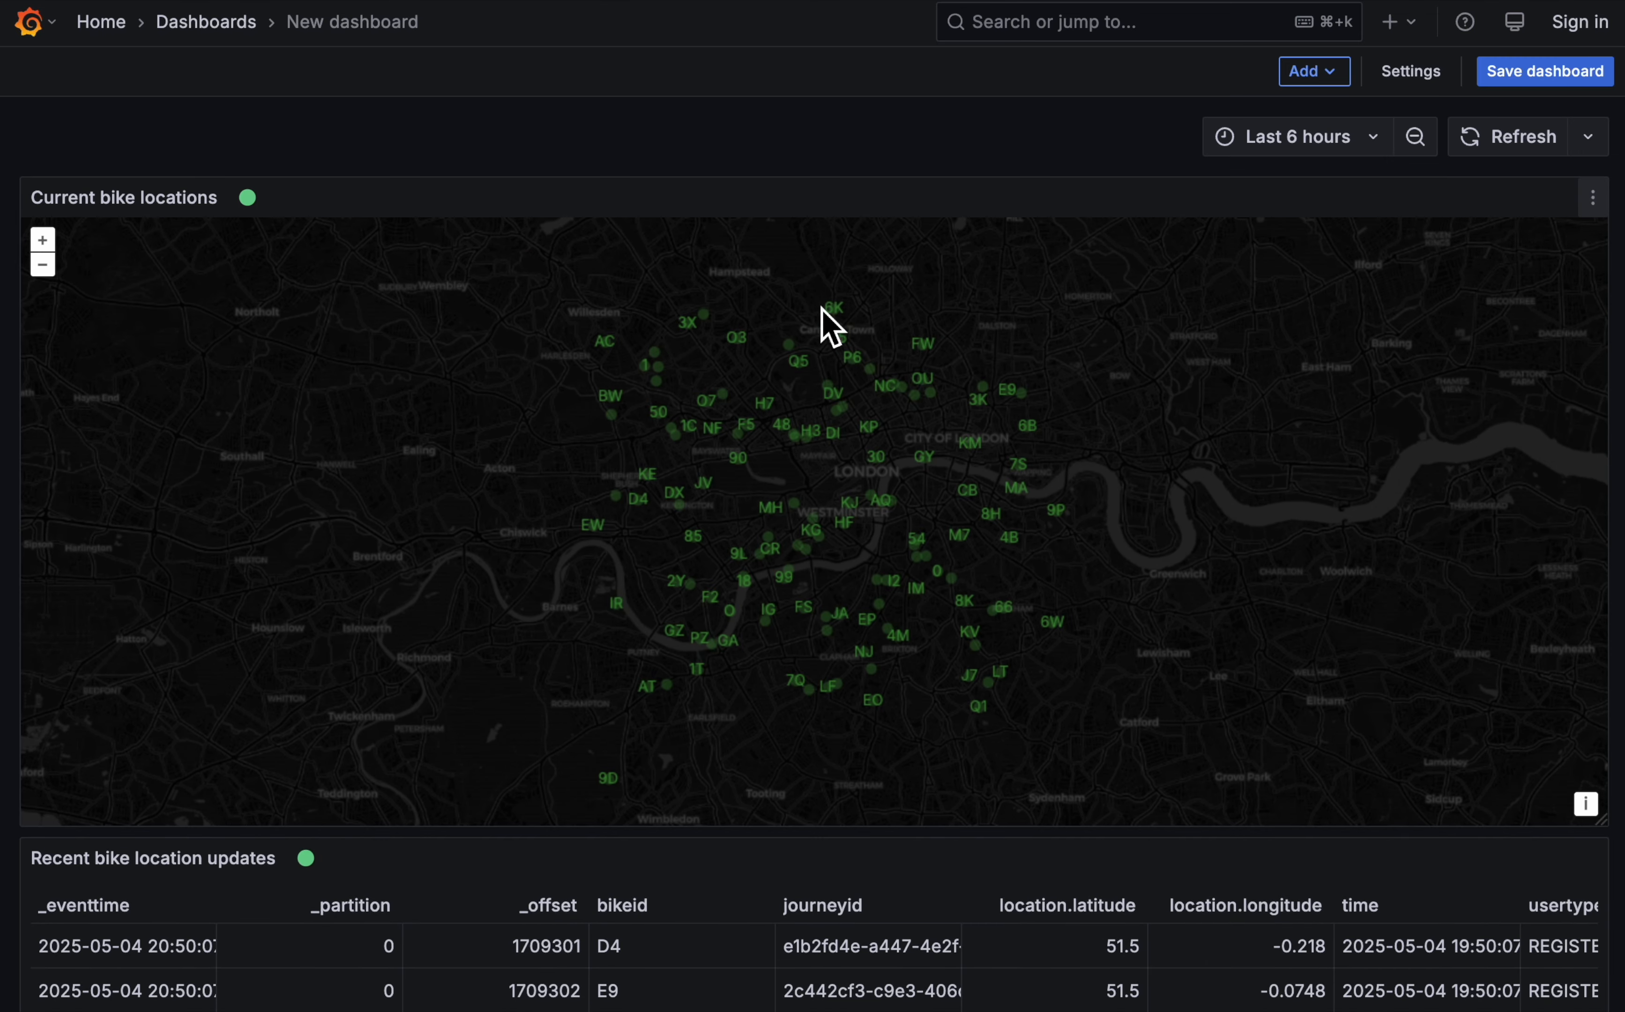
{"action": "left_click", "coordinate": [42, 239]}
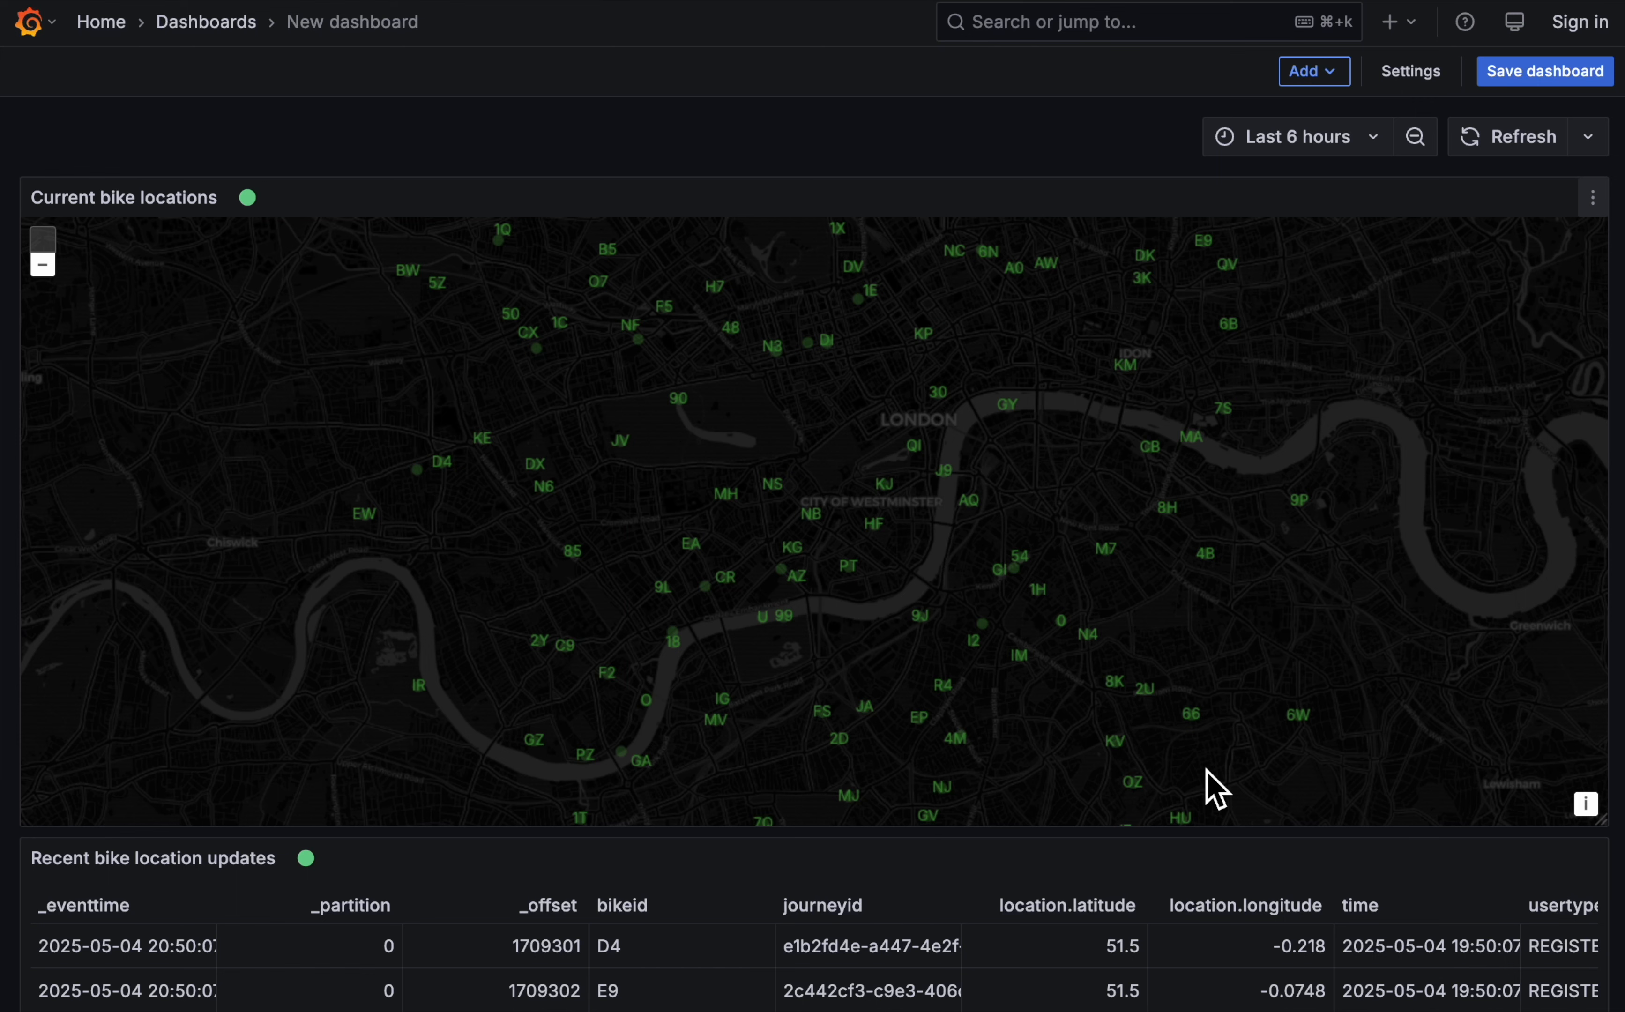
- Save the dashboard with the title "Bike locations"
{"action": "left_click", "coordinate": [1542, 74]}
{"action": "left_click", "coordinate": [1017, 216]}
{"action": "key", "text": "super+a"}
{"action": "type", "text": "Bik"}
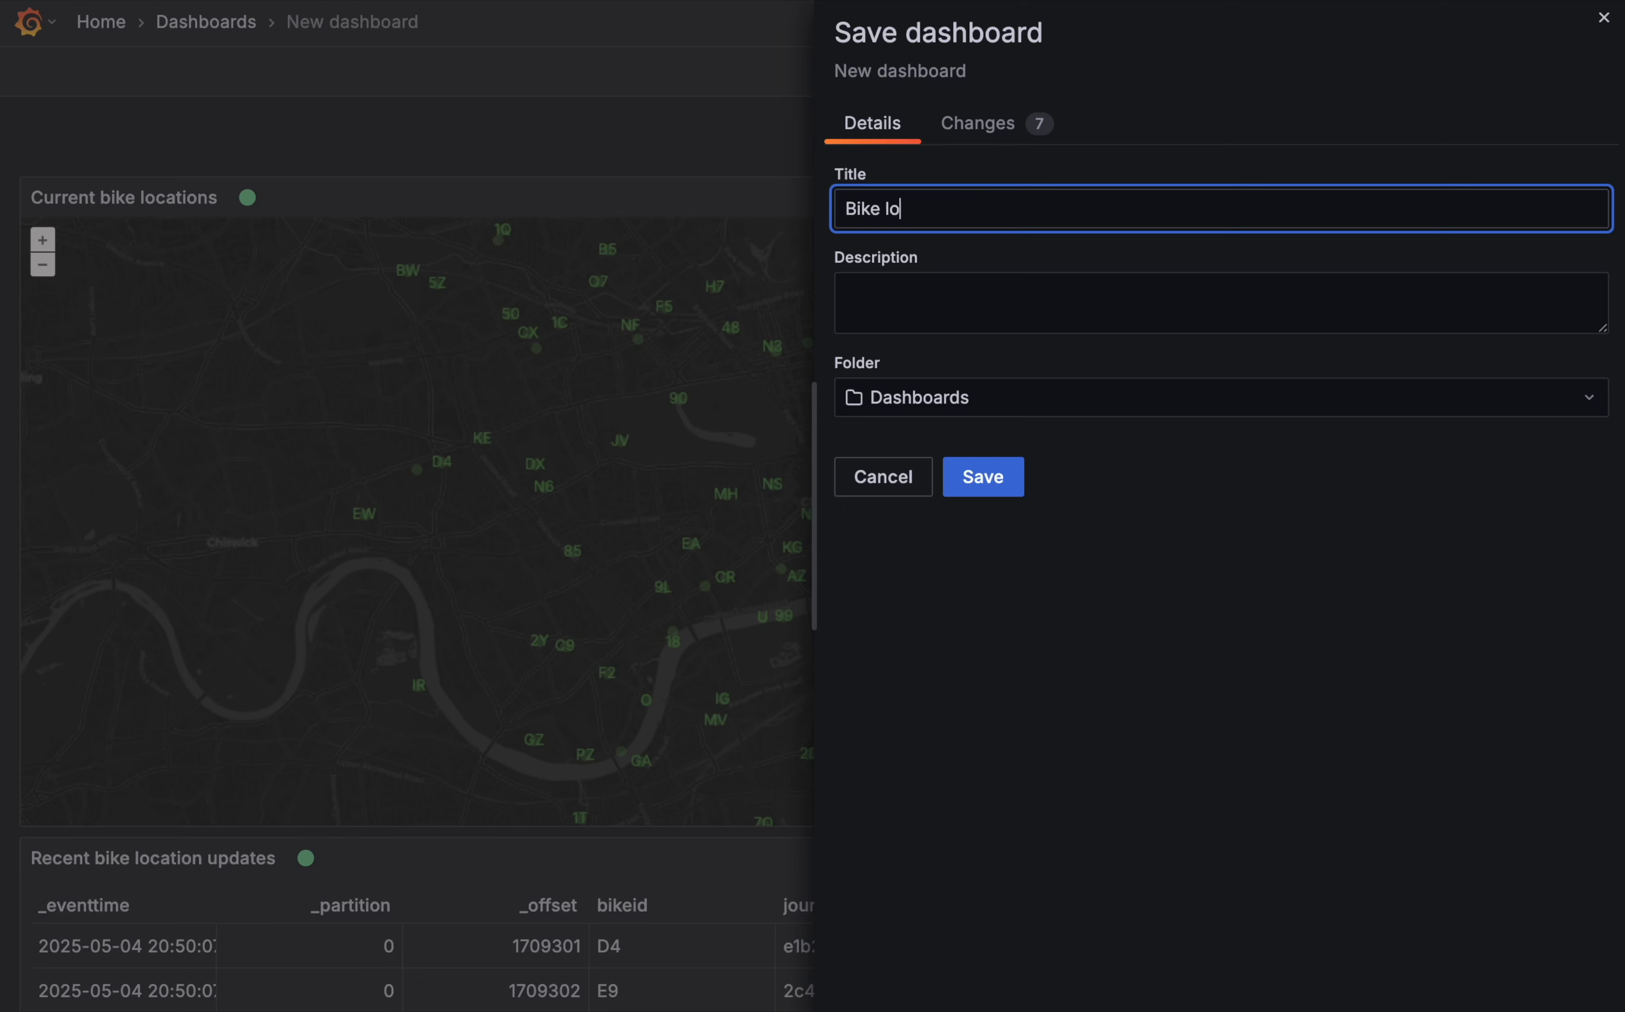
{"action": "key", "text": "Return"}
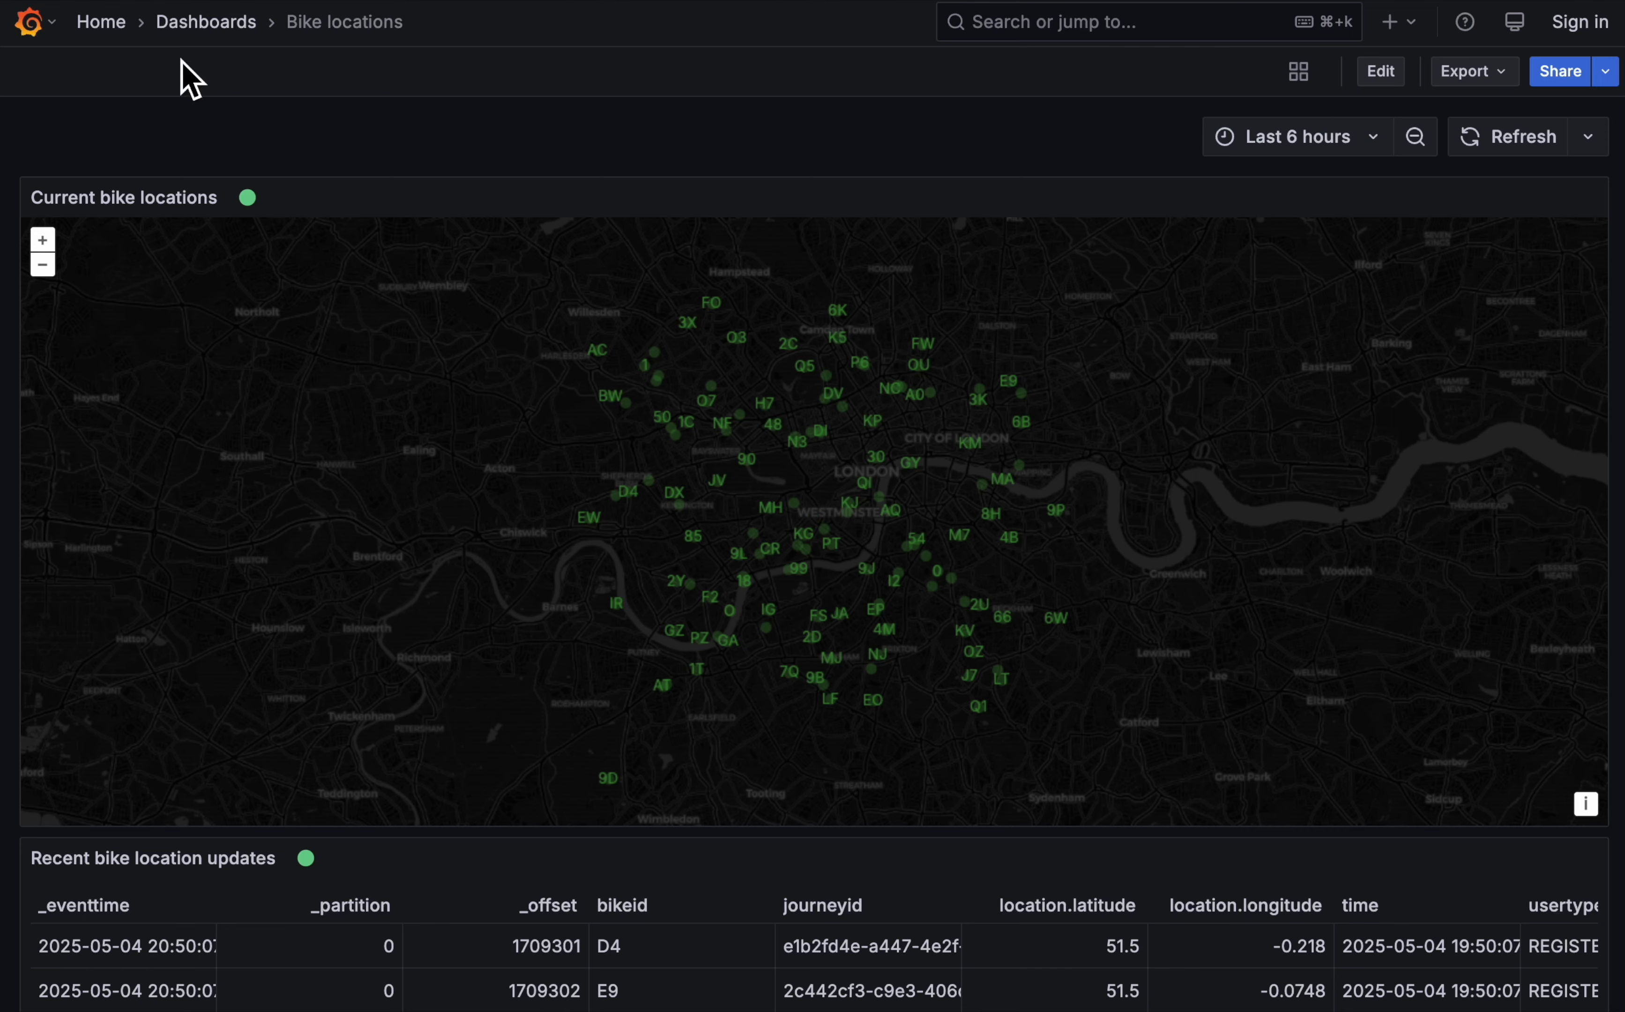
- Start a new dashboard from the non-default Kafka data source and add a visualization that uses it
{"action": "left_click", "coordinate": [104, 27]}
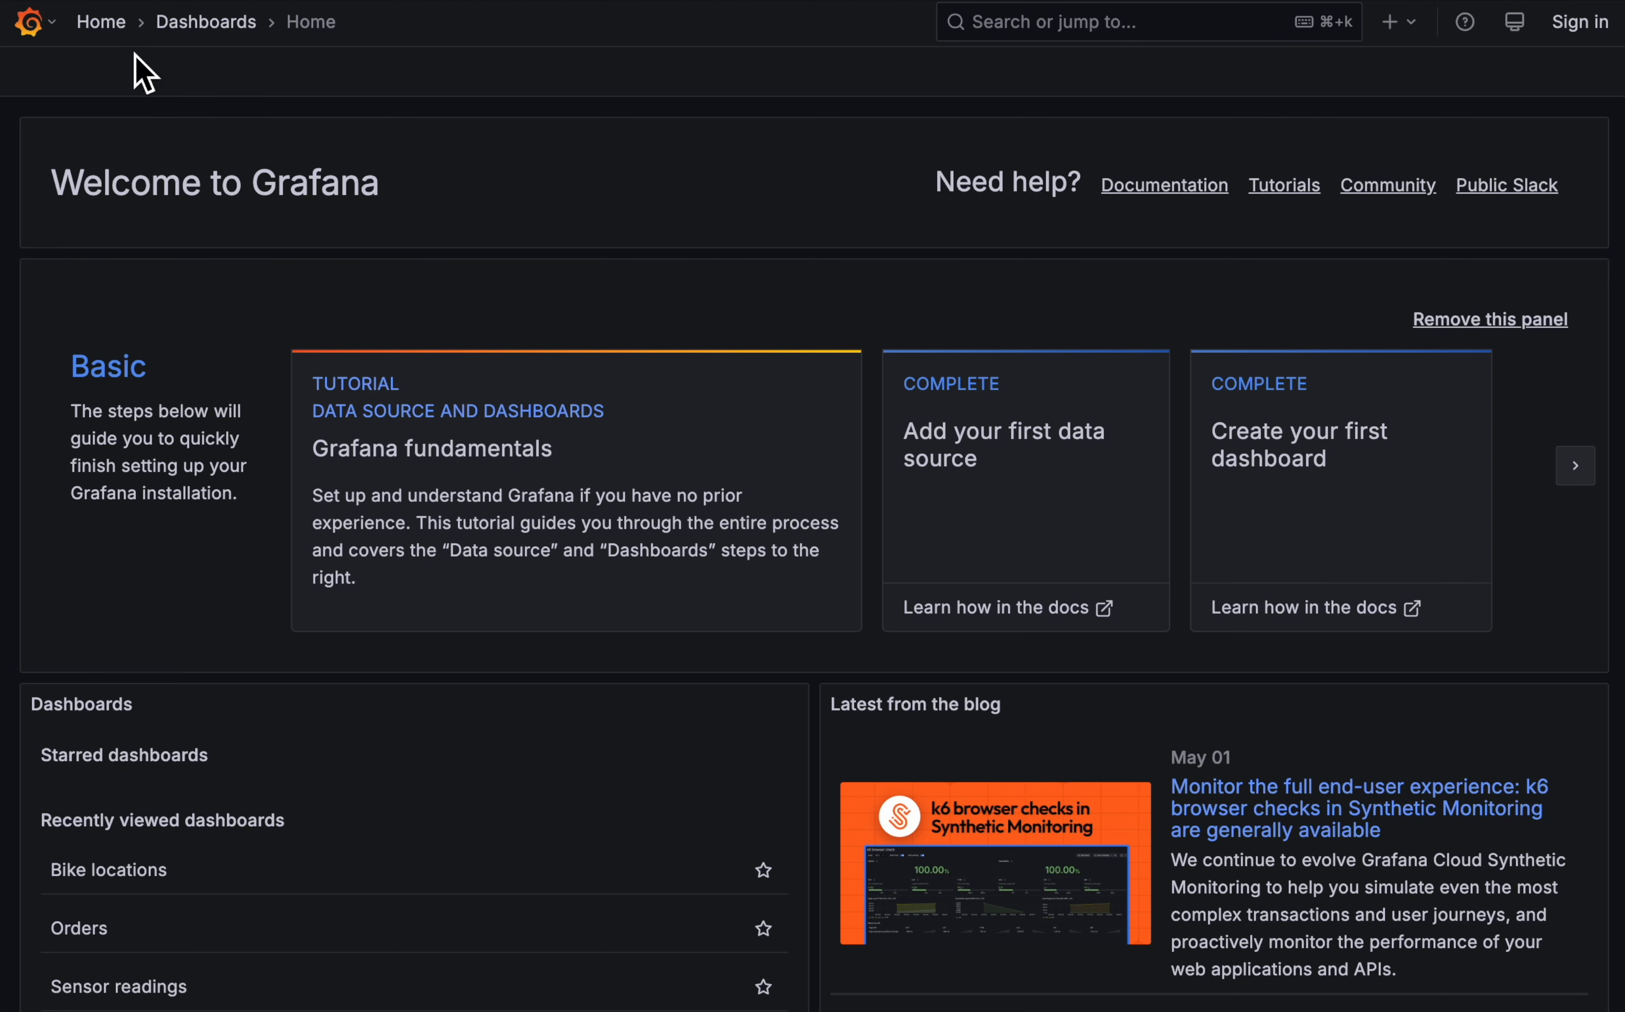
{"action": "left_click", "coordinate": [43, 37]}
{"action": "left_click", "coordinate": [134, 403]}
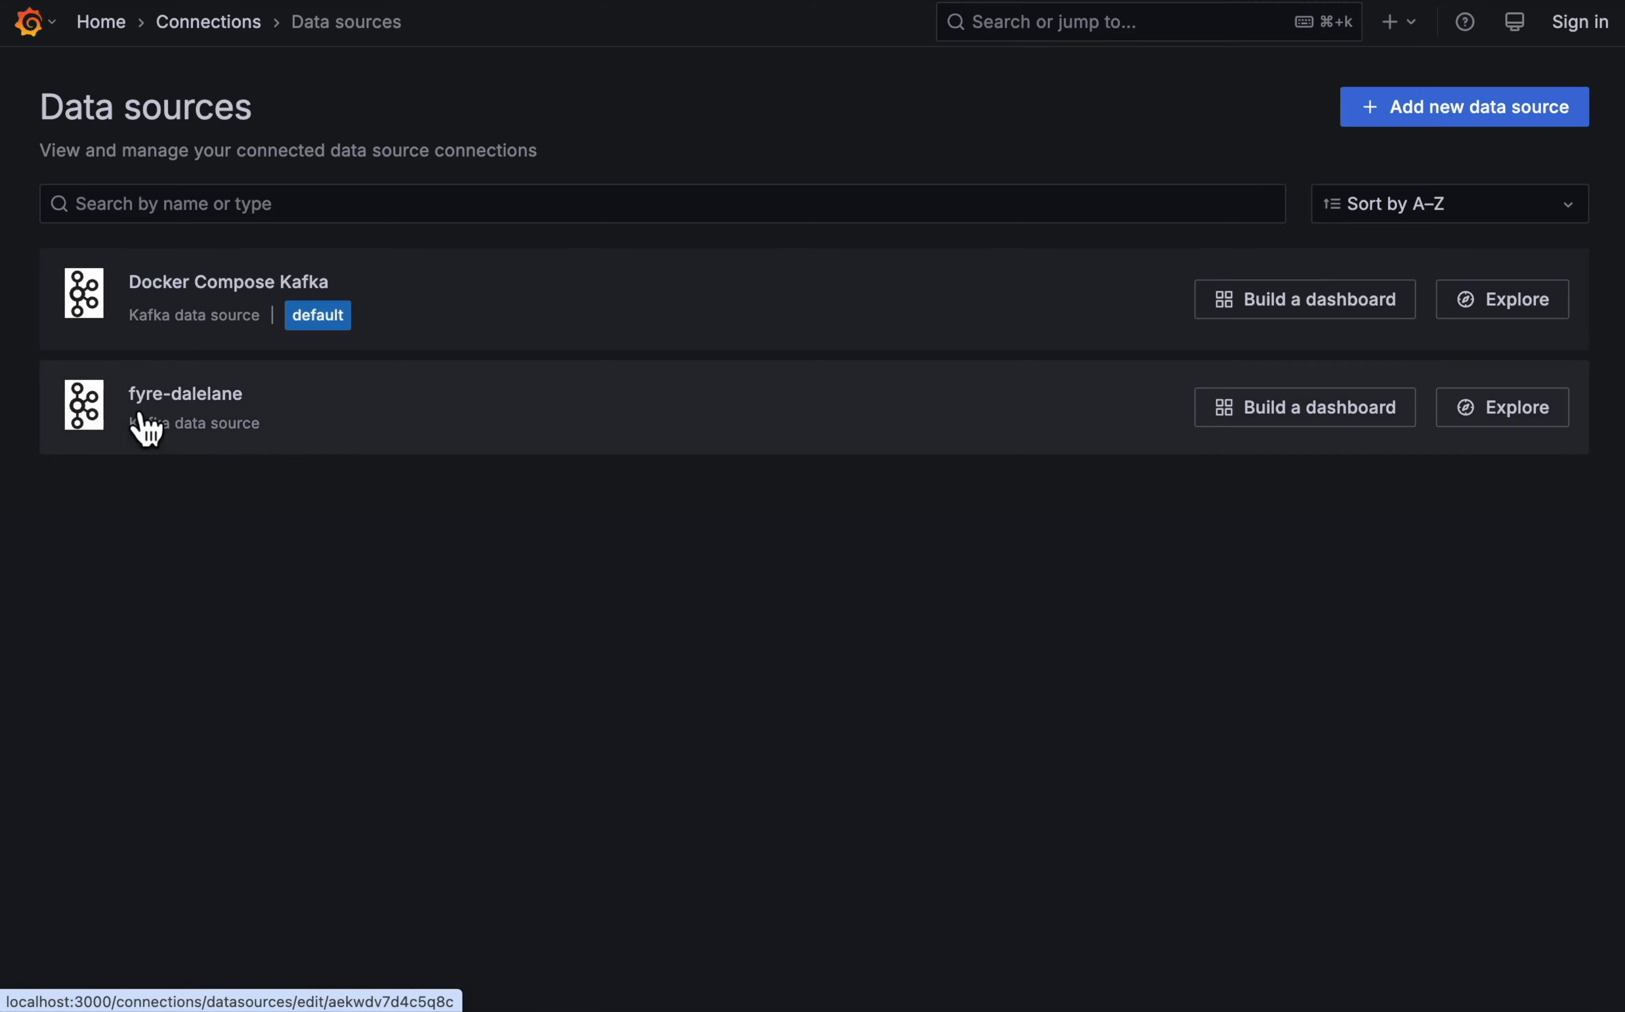
{"action": "left_click", "coordinate": [1328, 412]}
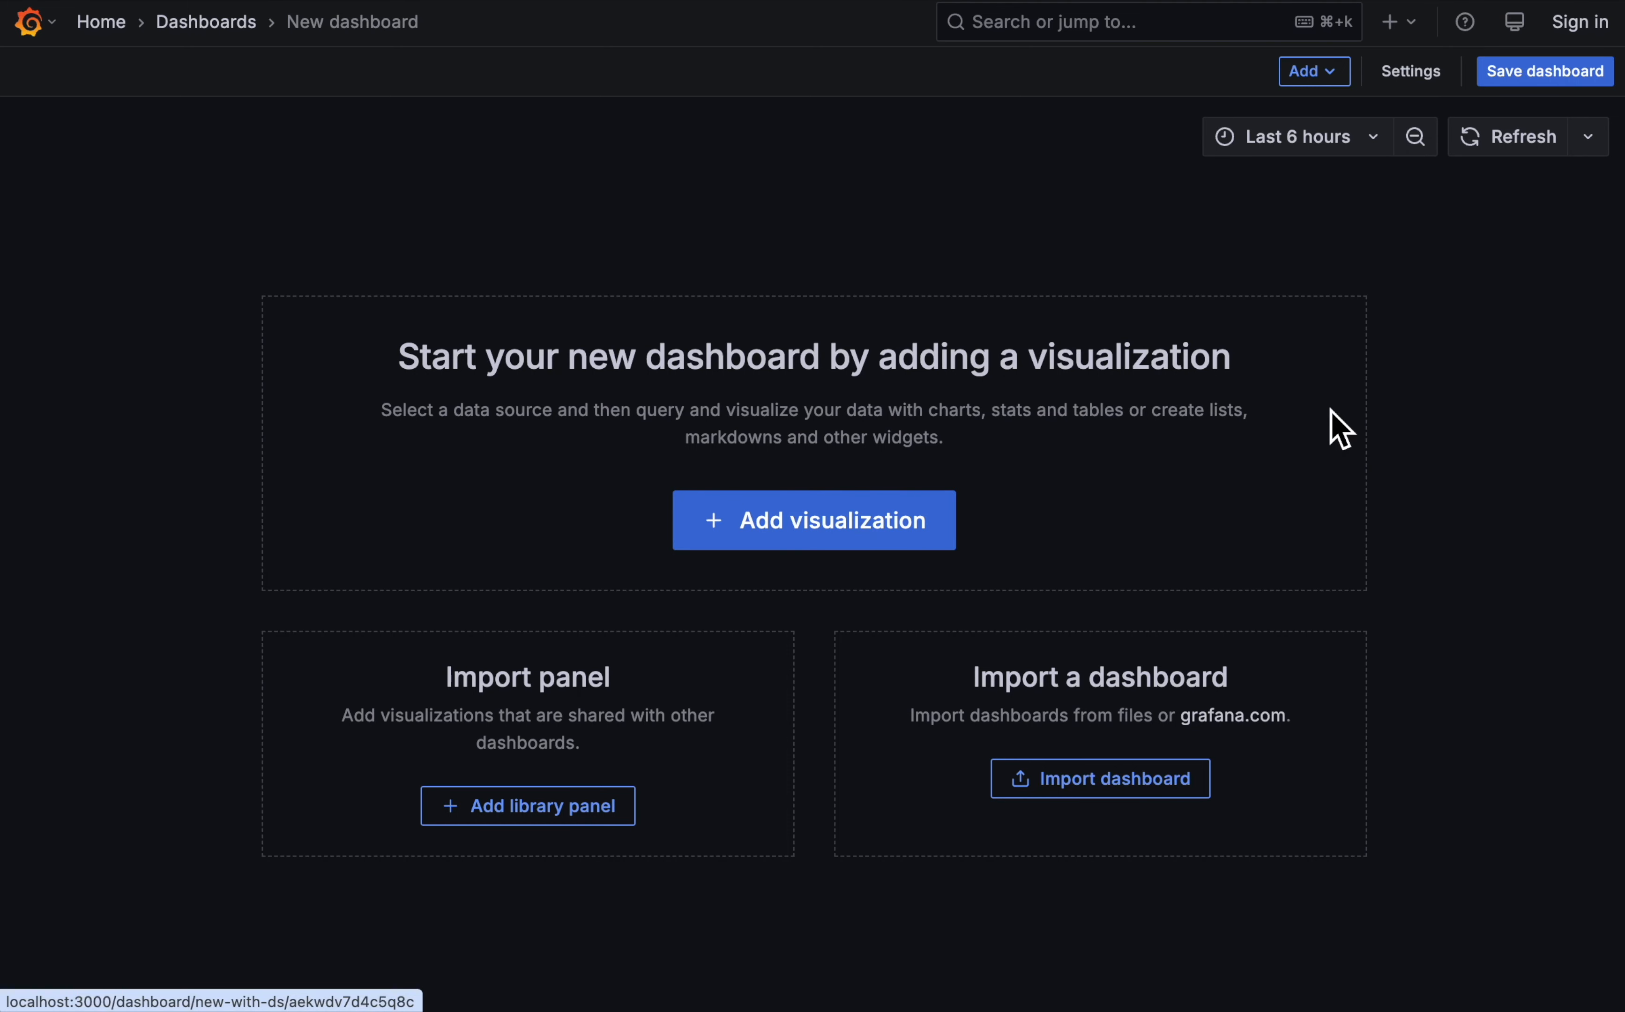
{"action": "left_click", "coordinate": [742, 532]}
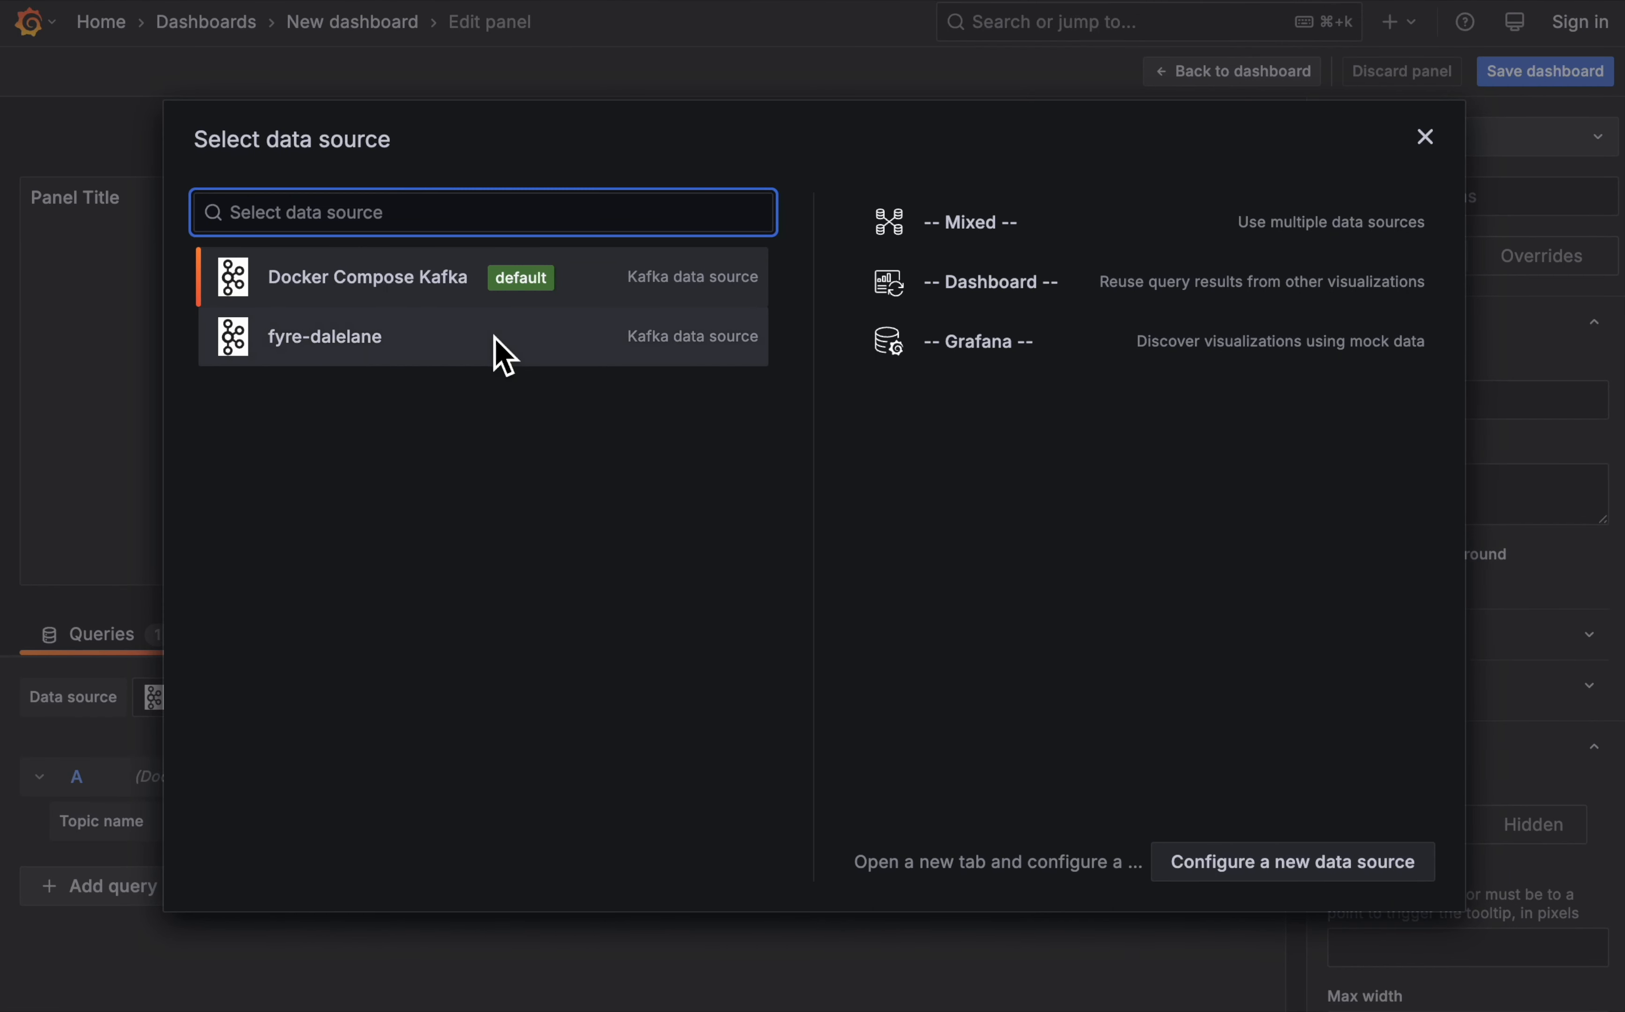
{"action": "left_click", "coordinate": [385, 329]}
- Query the PRODUCT.RETURNS topic and display its events as a Table visualization
{"action": "left_click", "coordinate": [379, 825]}
{"action": "type", "text": "PRODUCT.RETURNS"}
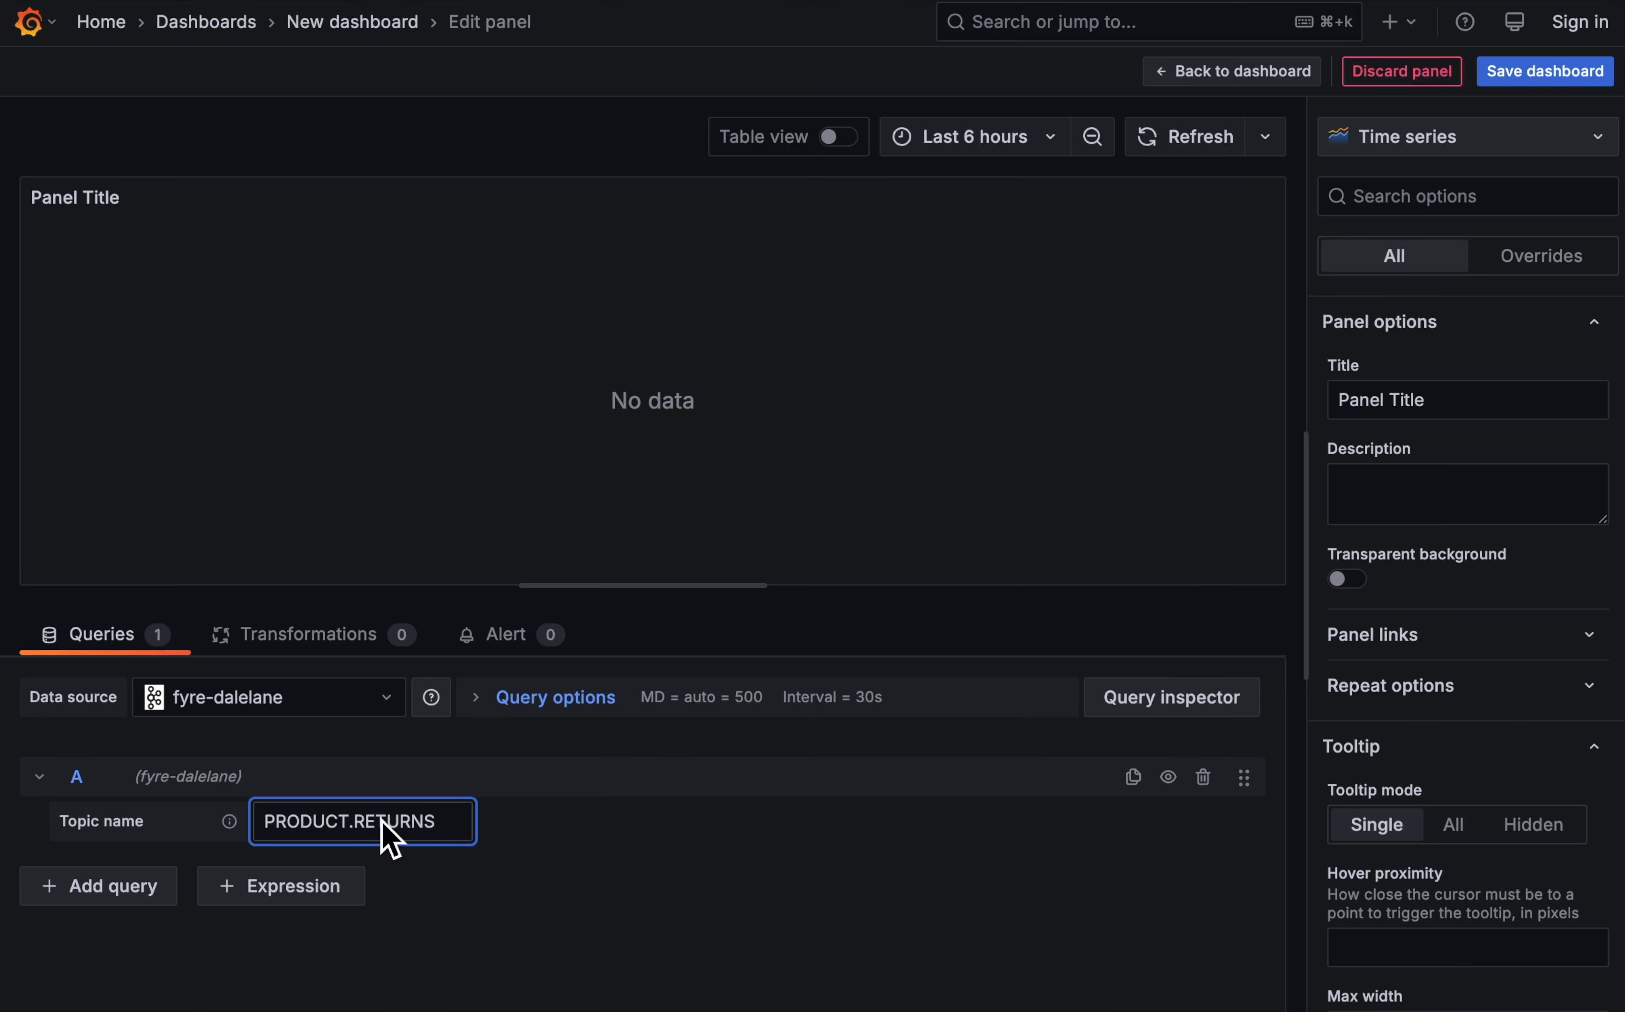
{"action": "left_click", "coordinate": [631, 915]}
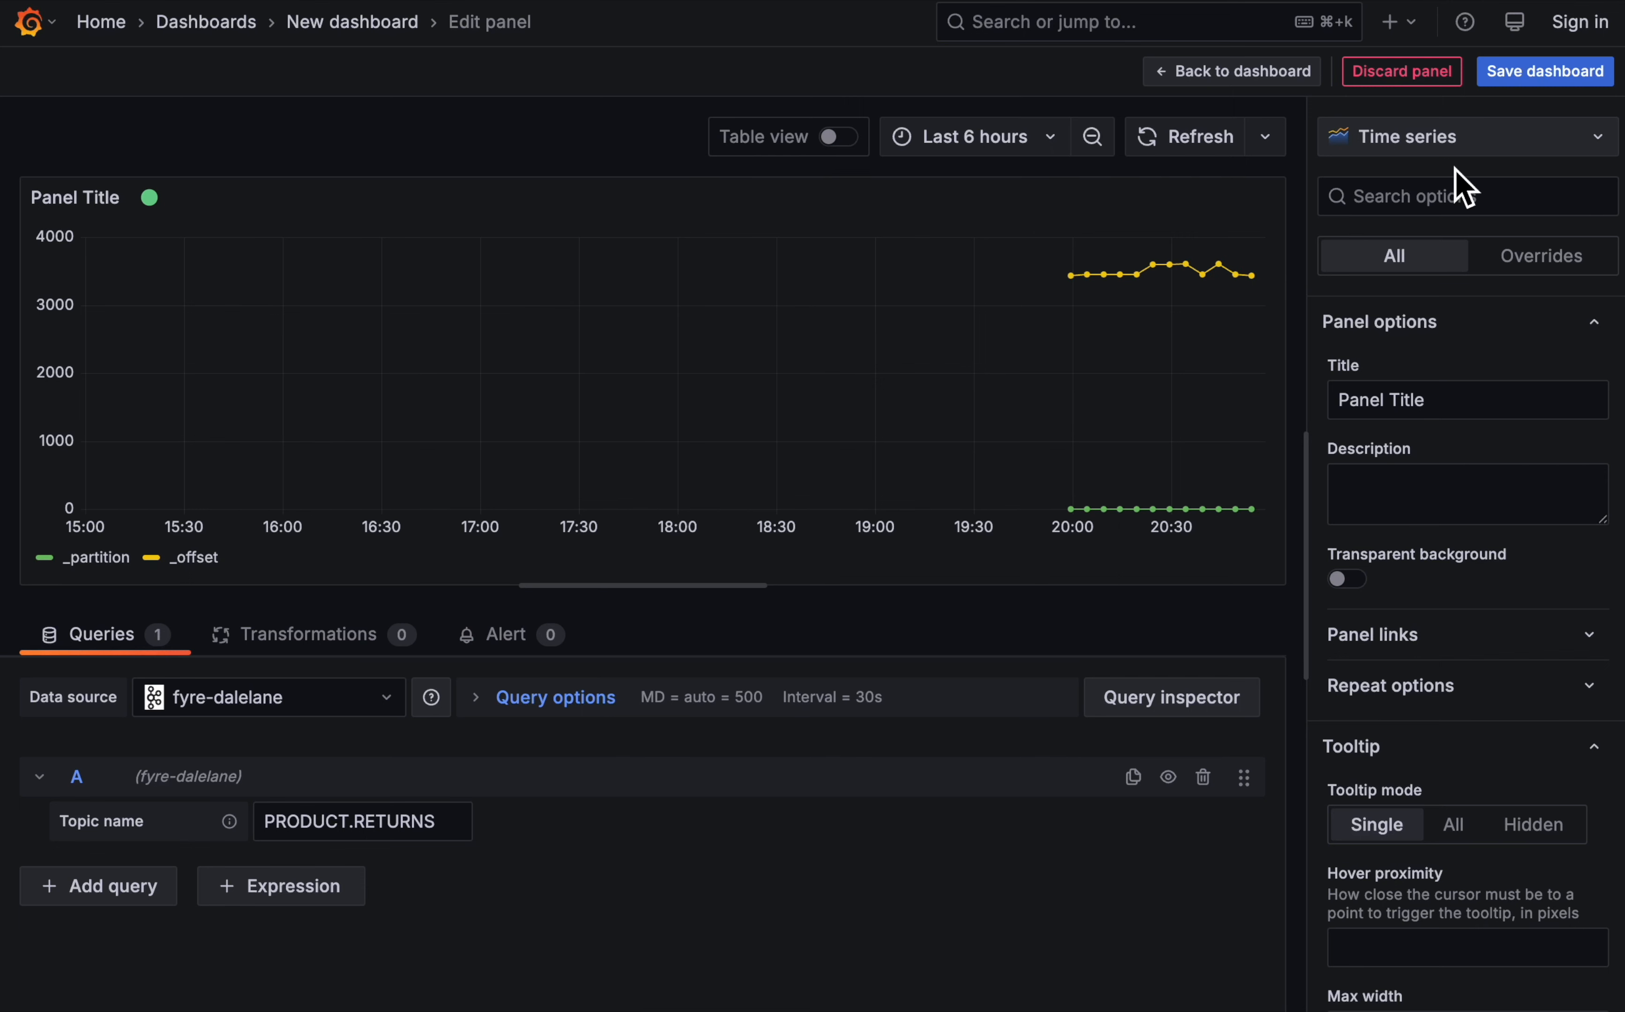
{"action": "left_click", "coordinate": [1458, 137]}
{"action": "left_click", "coordinate": [1439, 773]}
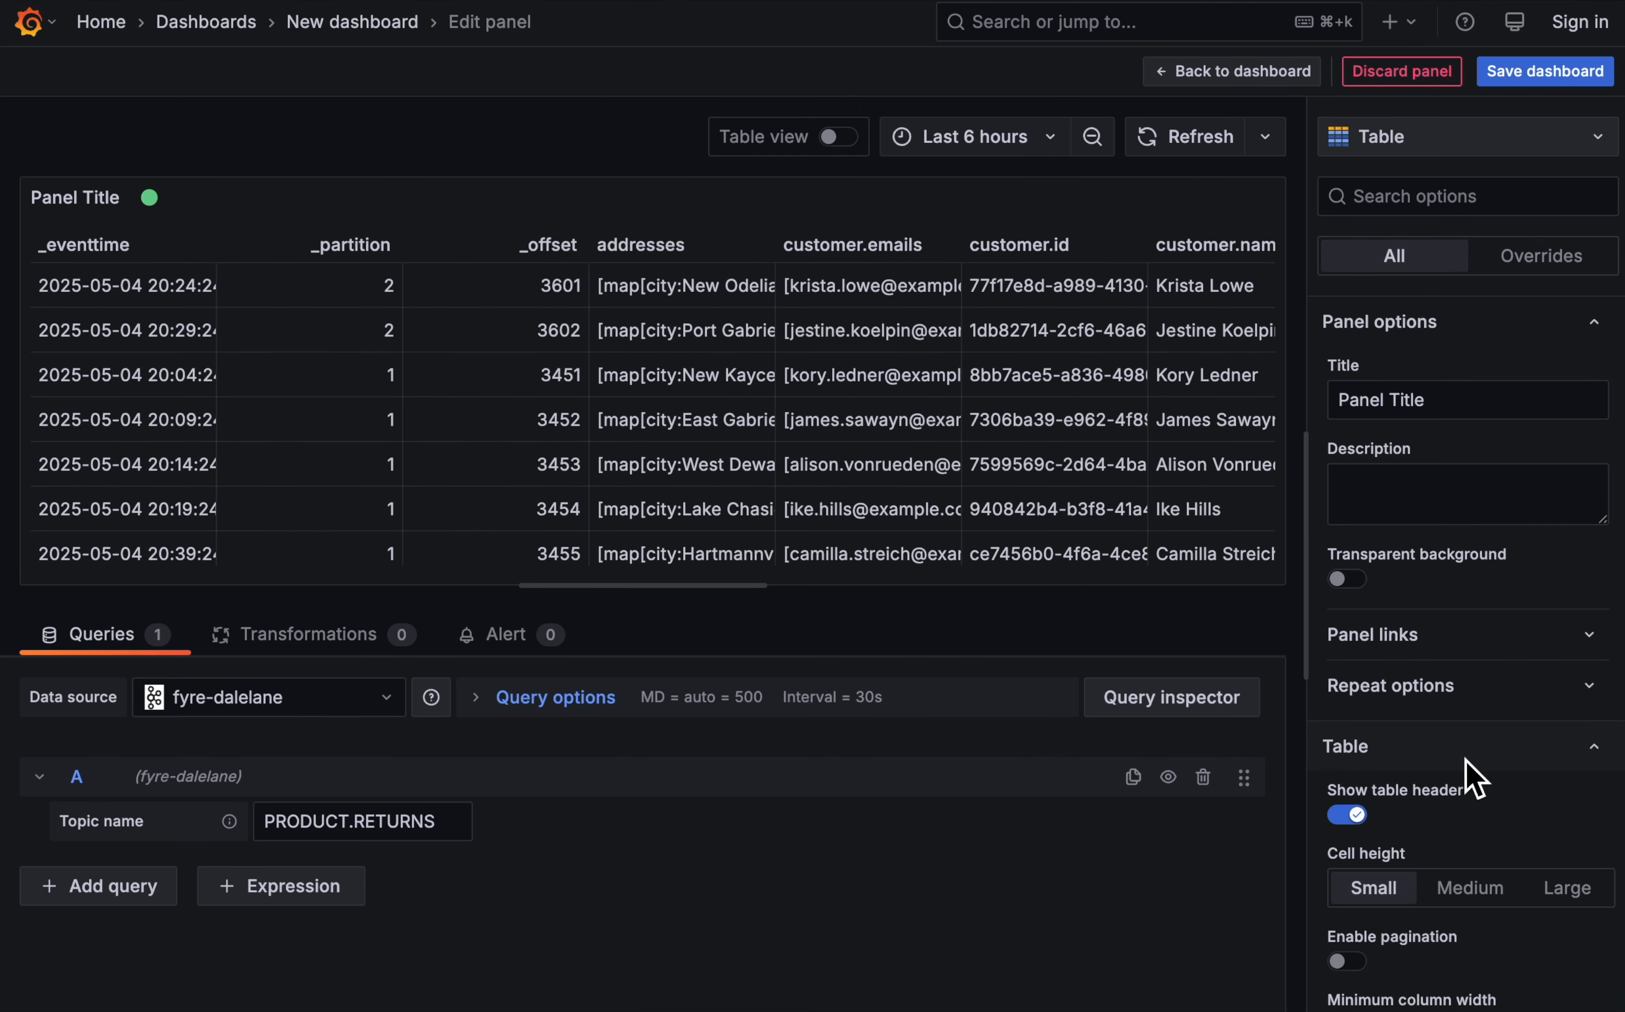
- Title the returns table panel "Recent return requests"
{"action": "left_click", "coordinate": [1470, 410]}
{"action": "key", "text": "super+a"}
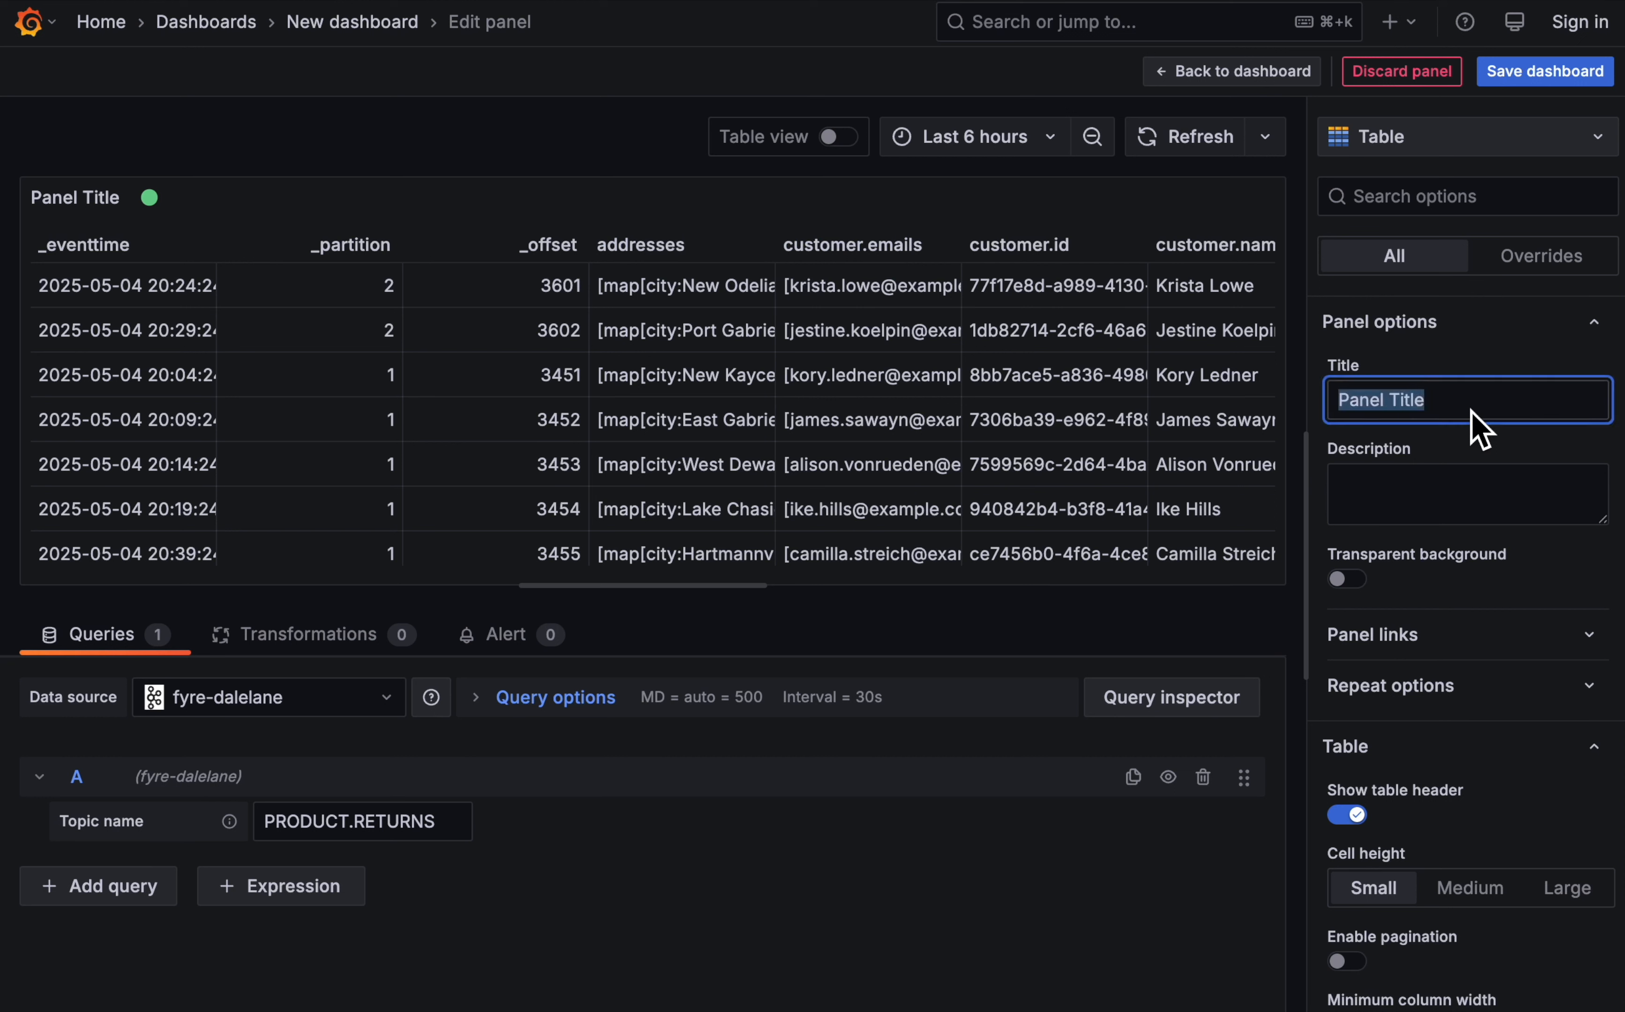
{"action": "type", "text": "Recent re"}
{"action": "key", "text": "BackSpace"}
{"action": "key", "text": "BackSpace"}
{"action": "type", "text": "return requests"}
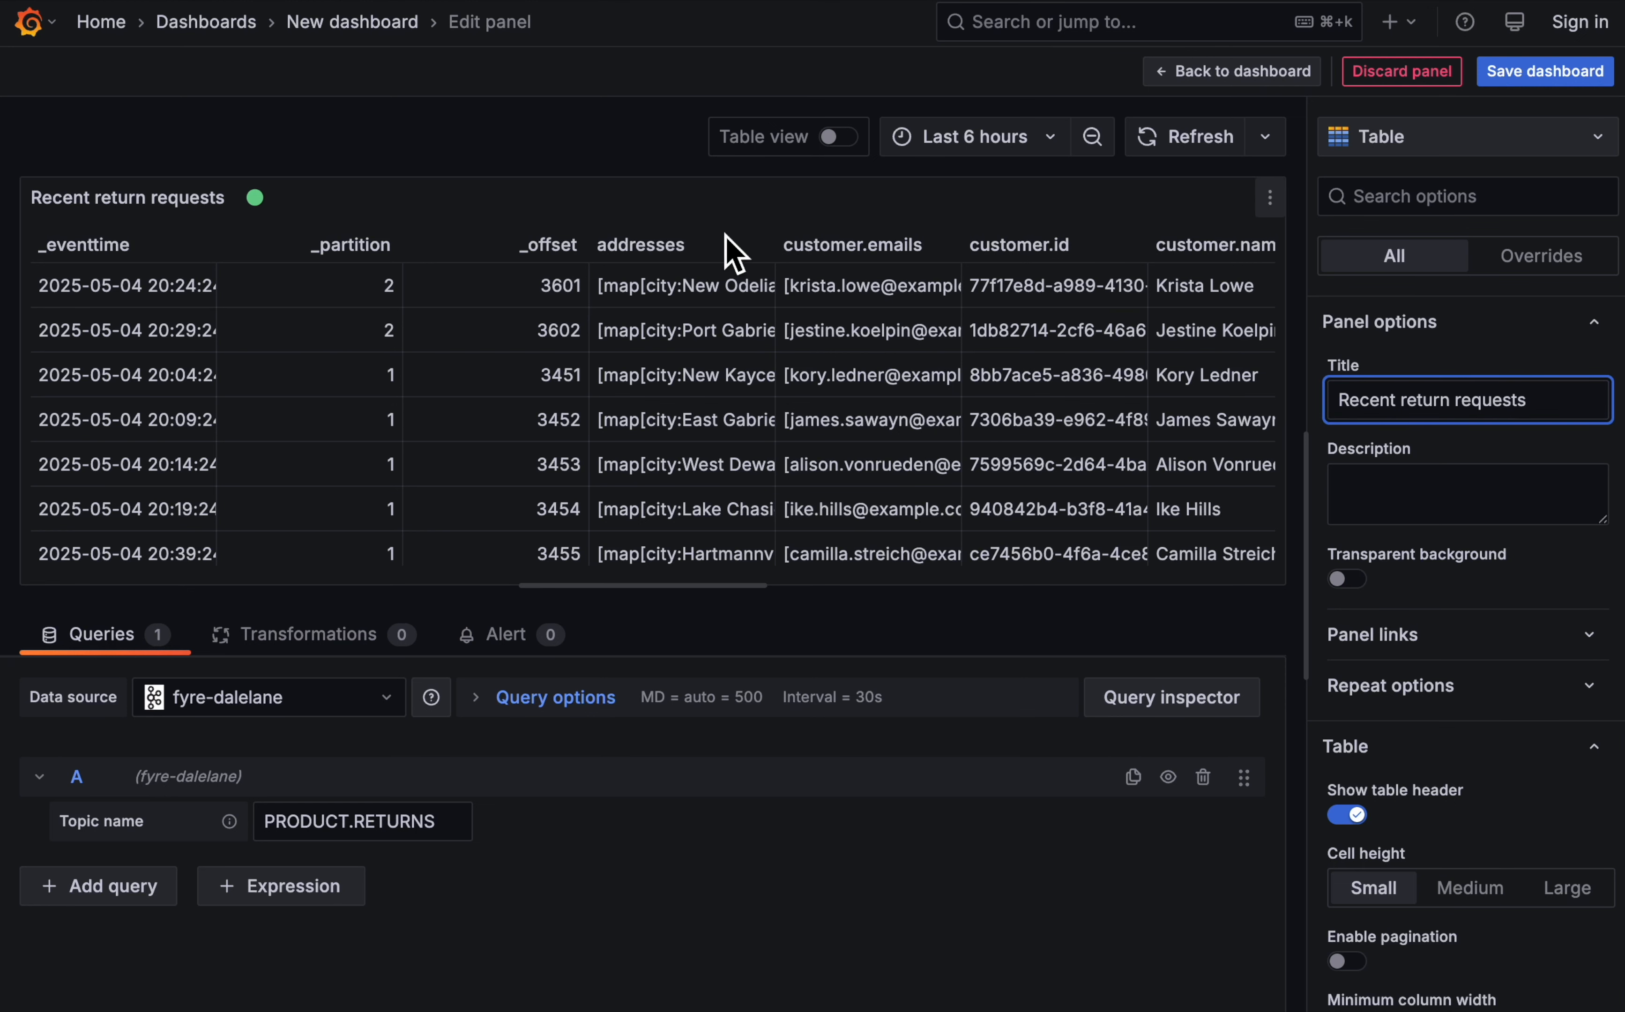
{"action": "left_click", "coordinate": [602, 157]}
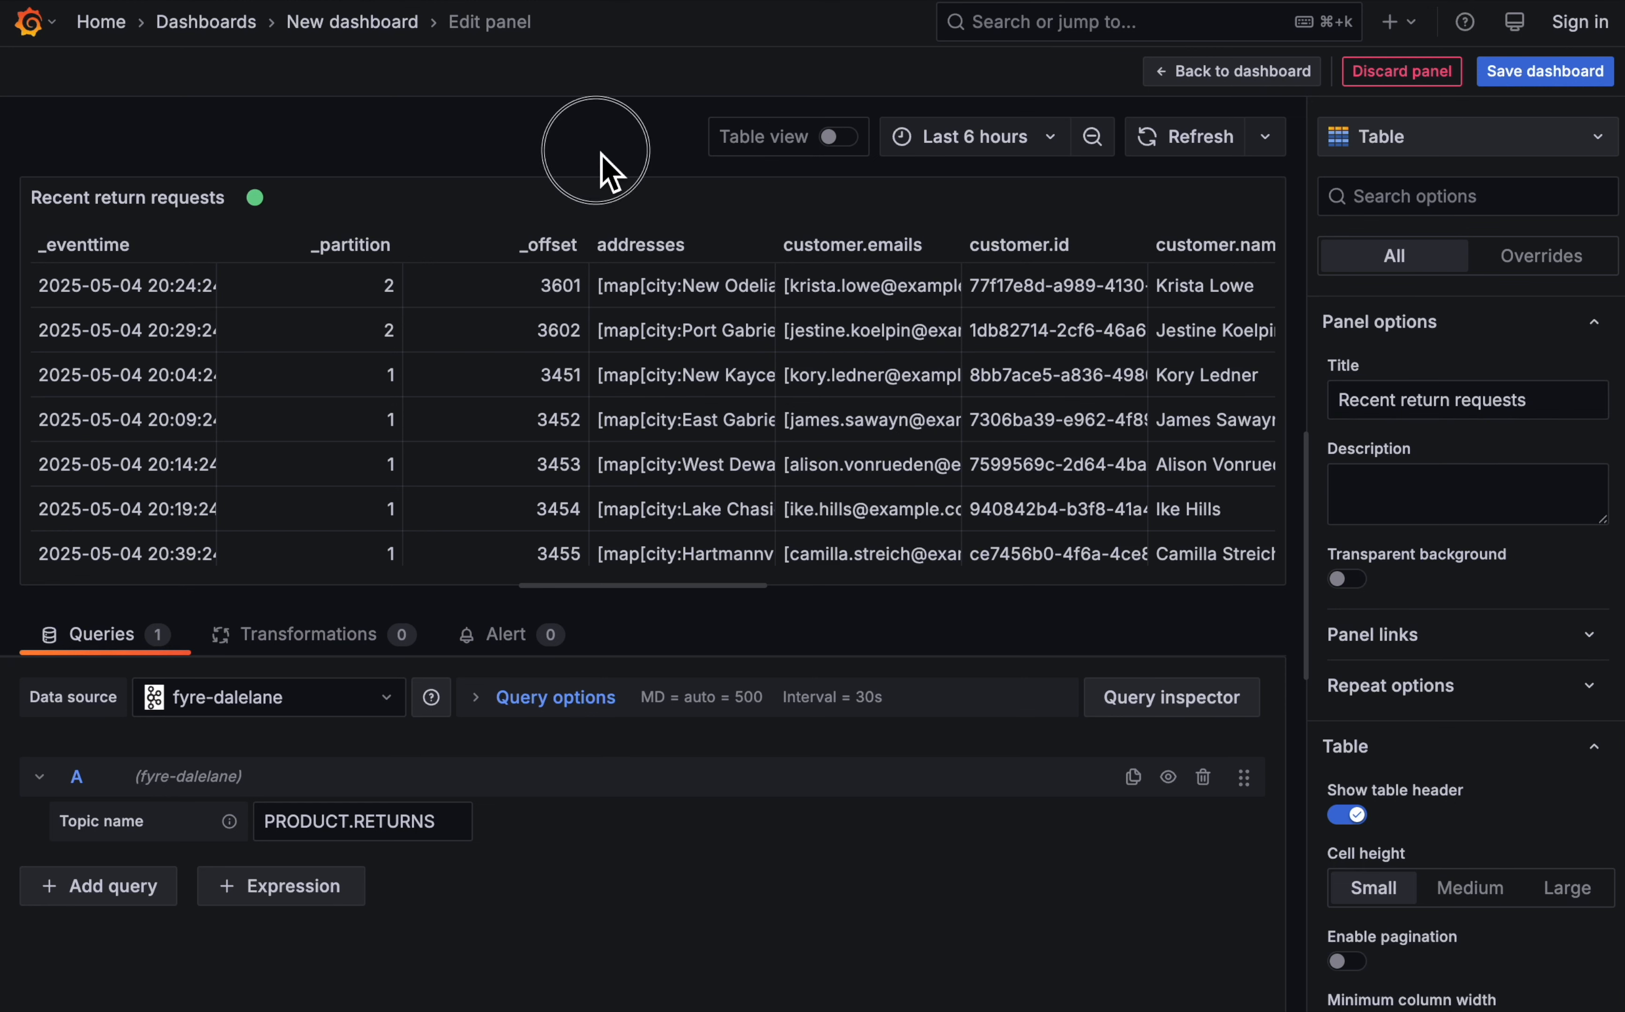
- Return to the dashboard and enlarge the return requests panel to the full page width and nearly full height
{"action": "left_click", "coordinate": [1271, 75]}
{"action": "left_click_drag", "start_coordinate": [801, 537], "coordinate": [1594, 644]}
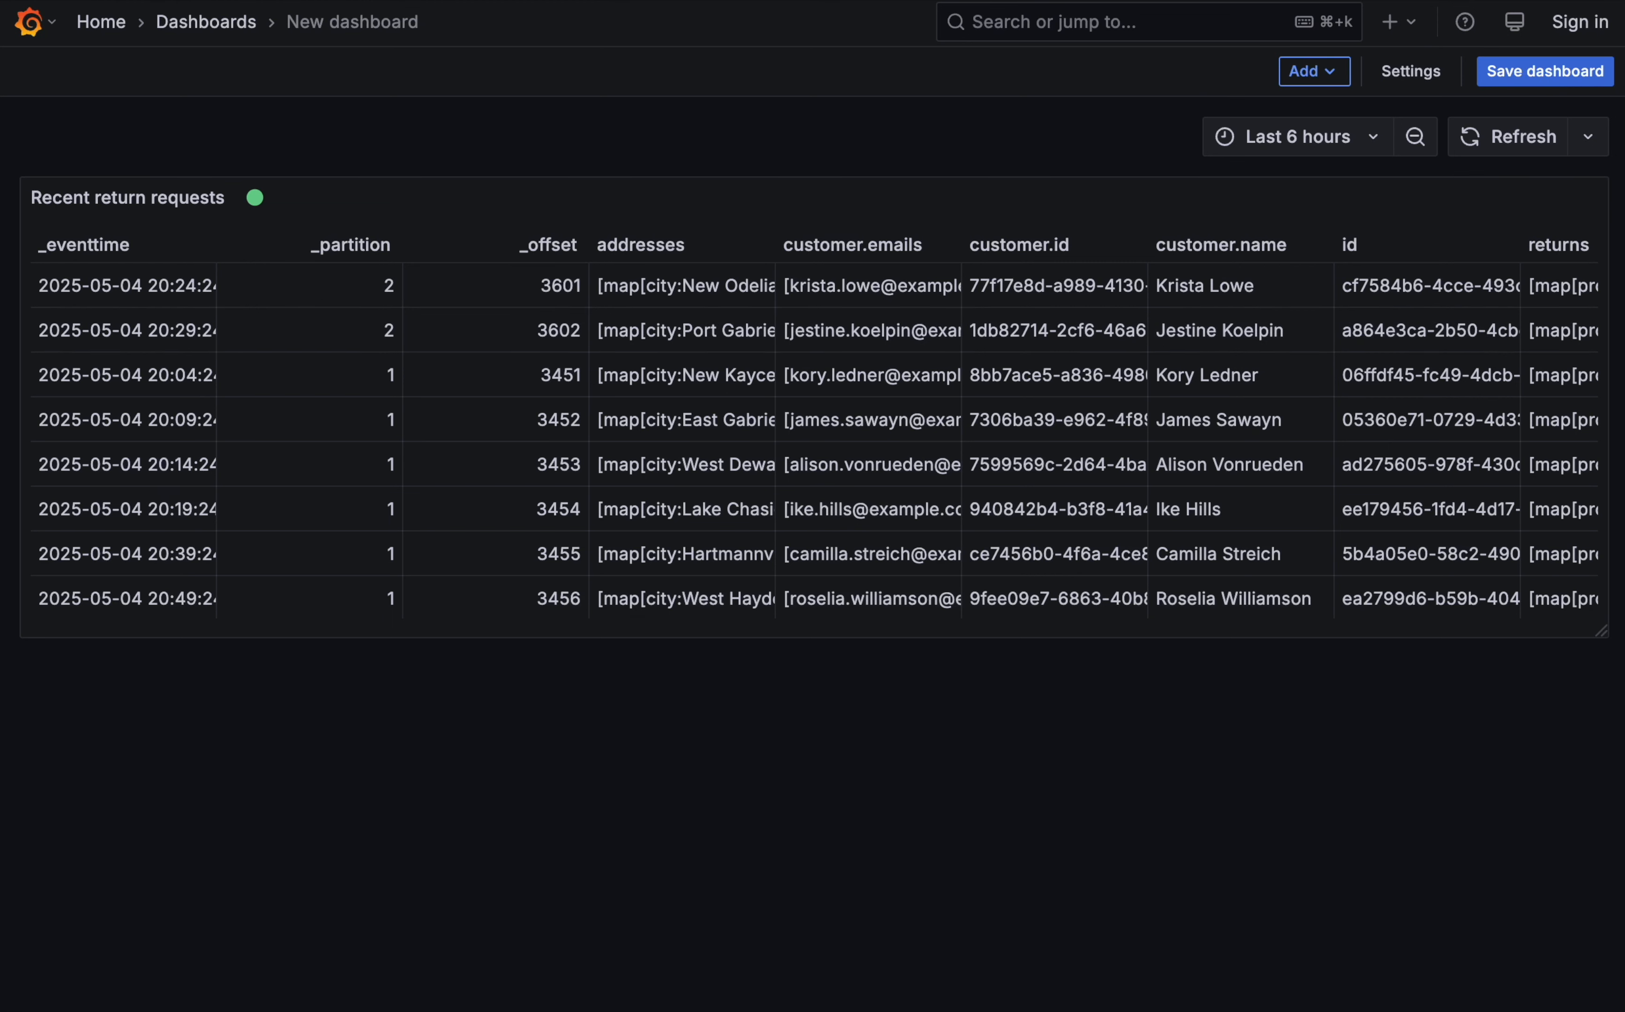
{"action": "left_click_drag", "start_coordinate": [1603, 636], "coordinate": [1601, 964]}
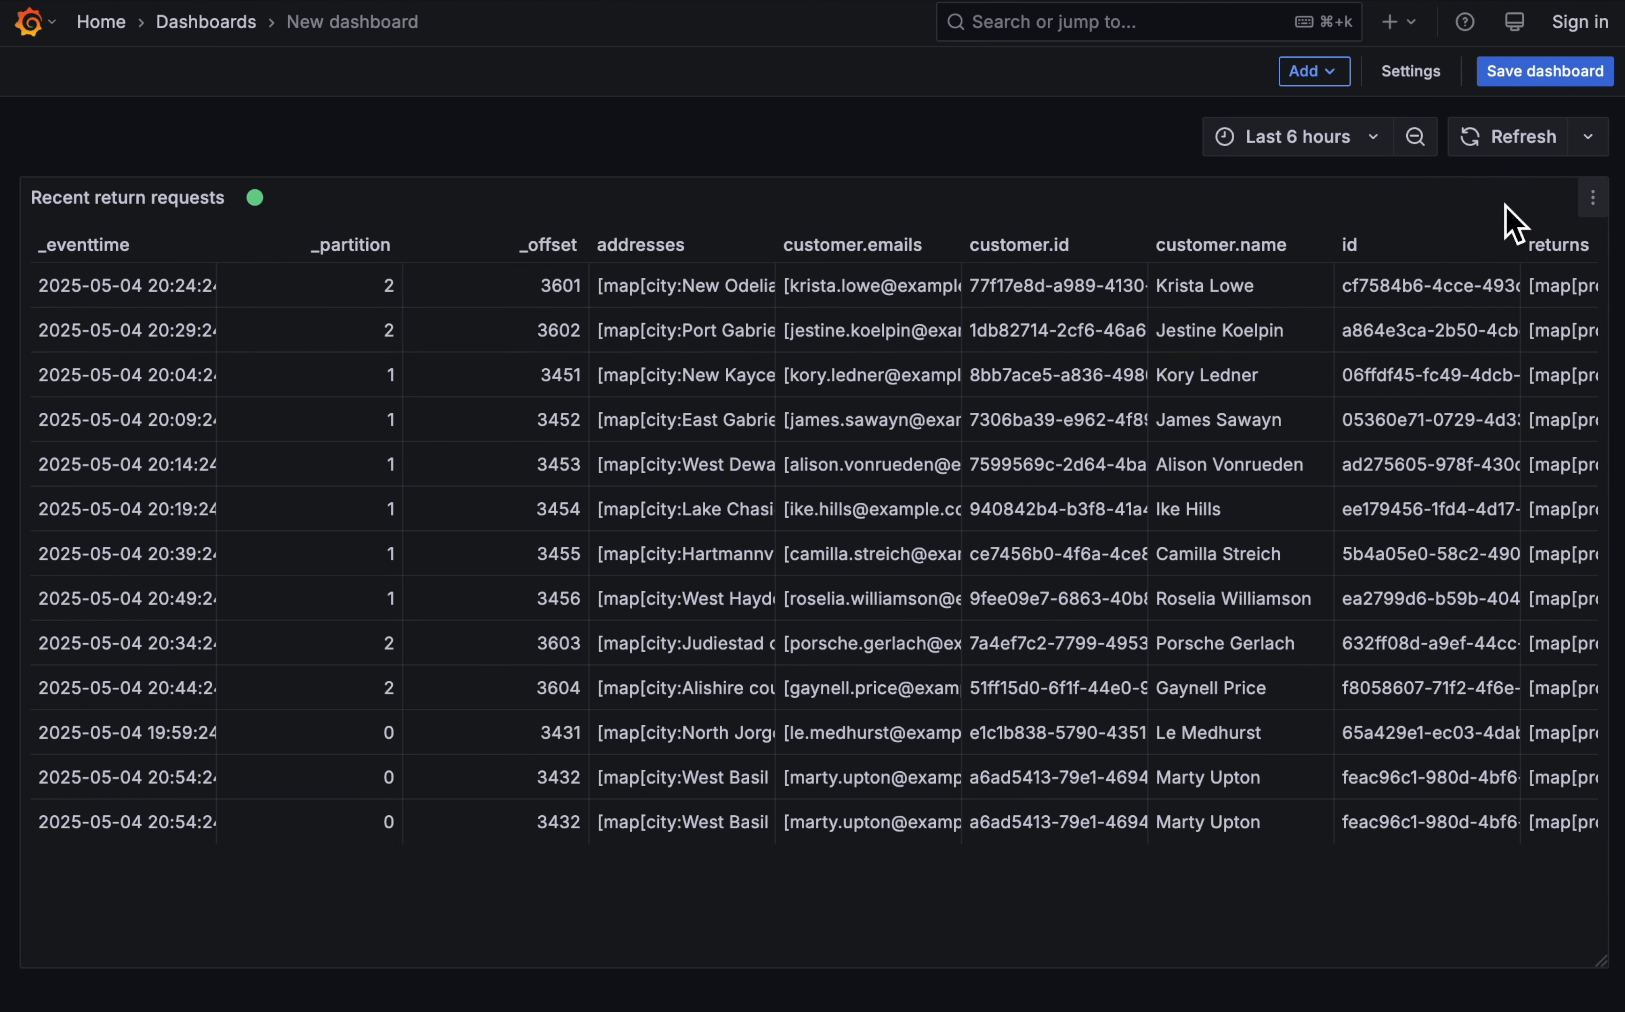
- Edit the return requests panel to enable table pagination and go back to the dashboard
{"action": "left_click", "coordinate": [1591, 207]}
{"action": "left_click", "coordinate": [1449, 291]}
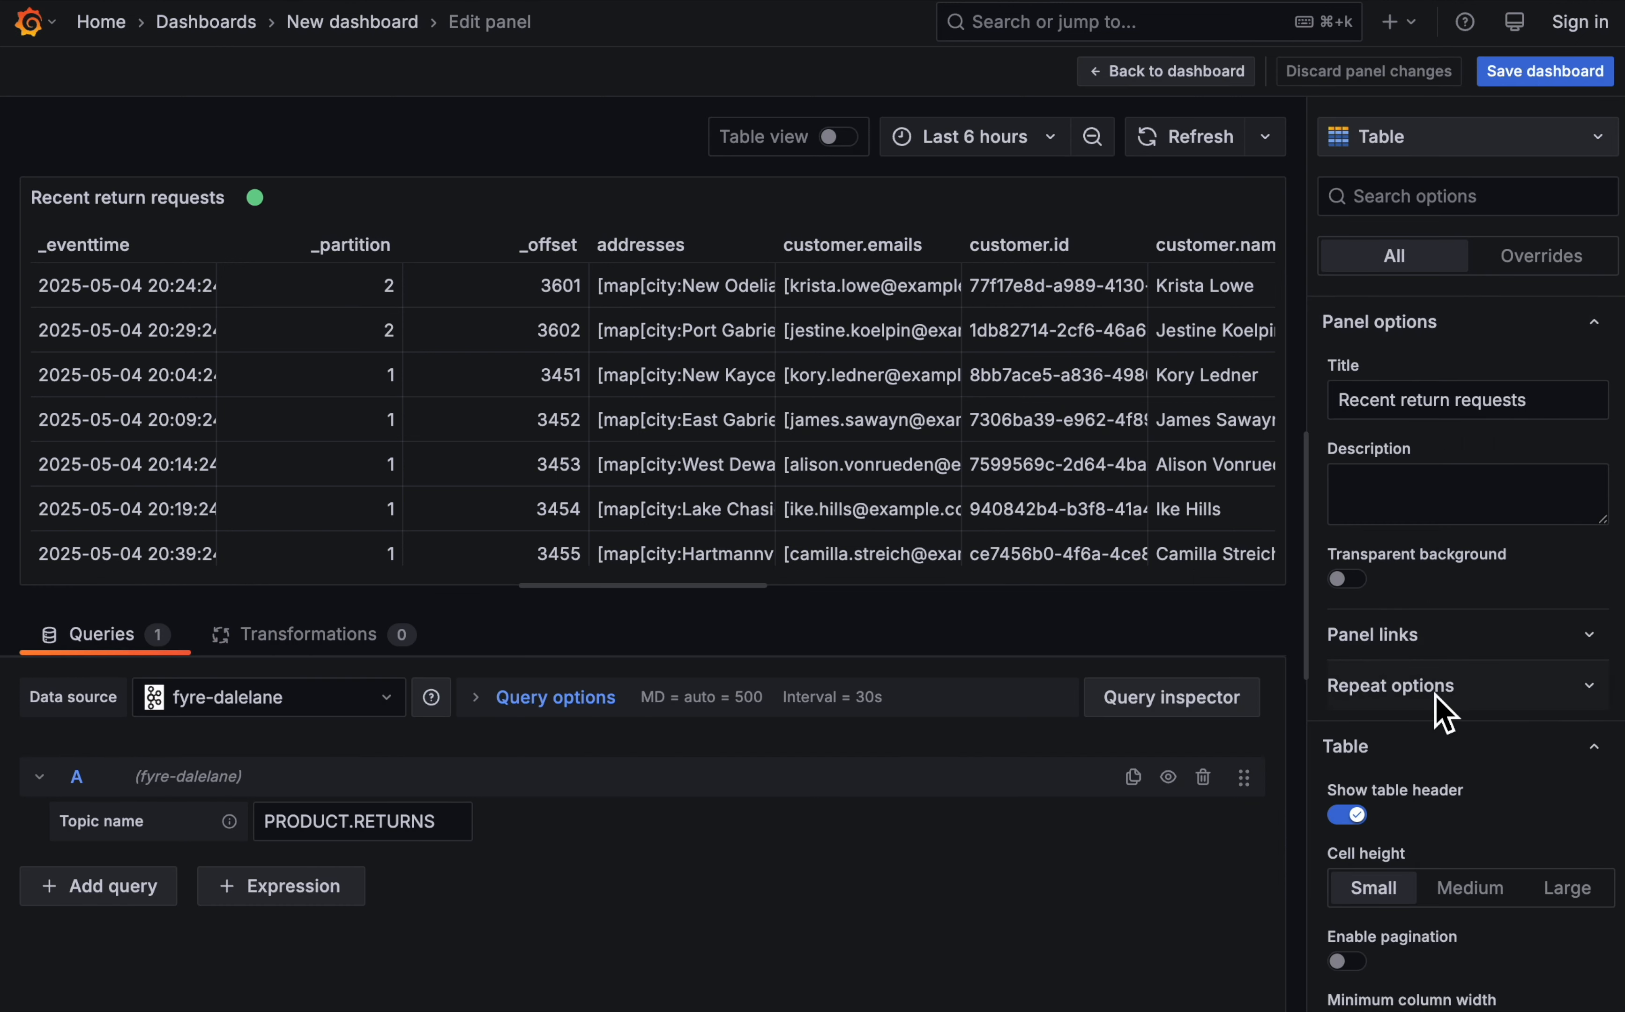
{"action": "scroll", "coordinate": [1440, 708], "scroll_direction": "down", "scroll_amount": 5}
{"action": "left_click", "coordinate": [1348, 633]}
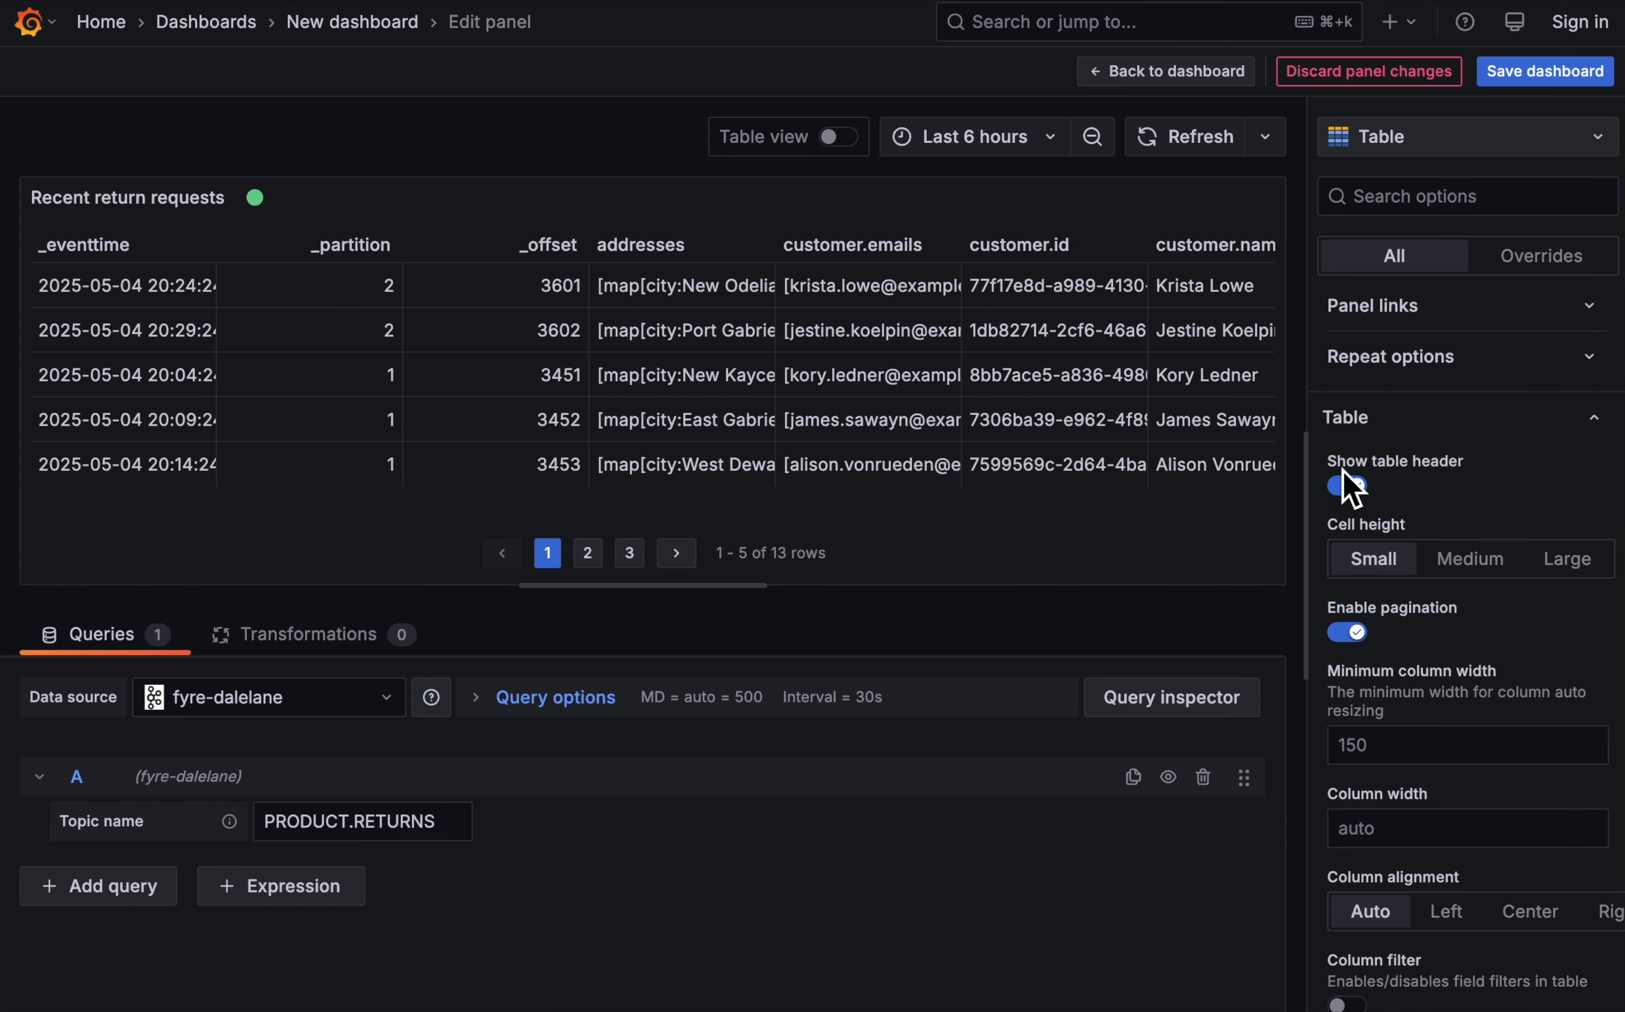
{"action": "left_click", "coordinate": [1235, 77]}
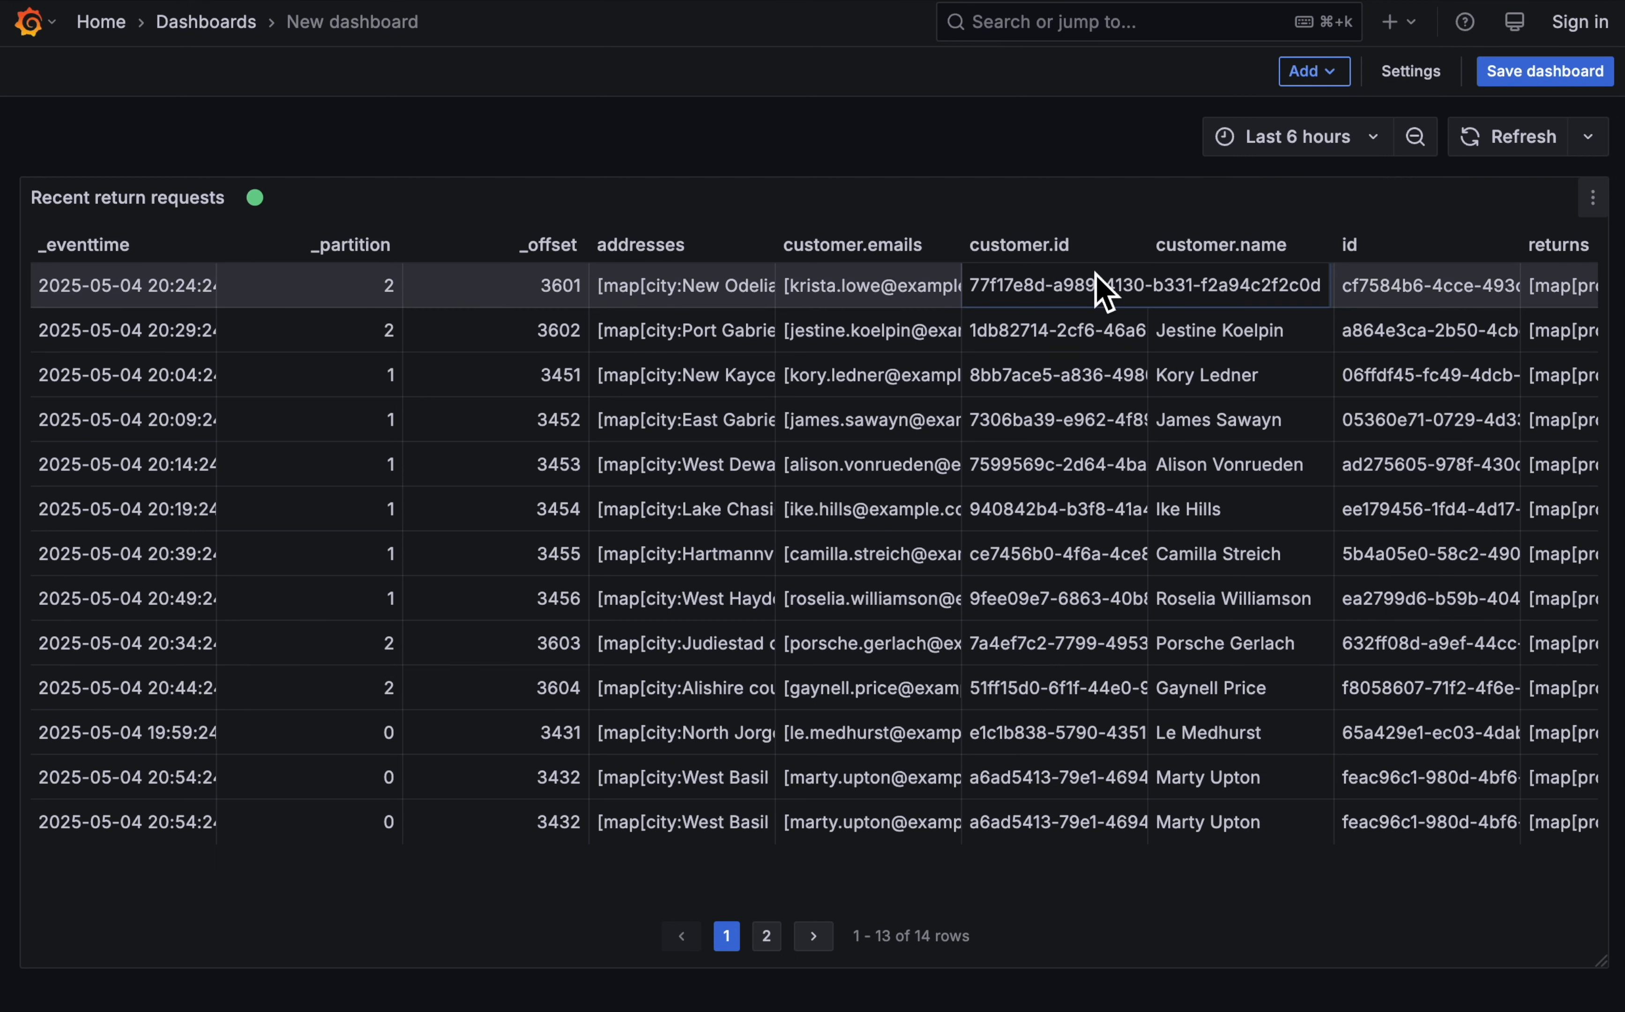
- Add a new visualization that uses the -- Dashboard -- data source with Recent return requests as its source panel
{"action": "left_click", "coordinate": [1330, 74]}
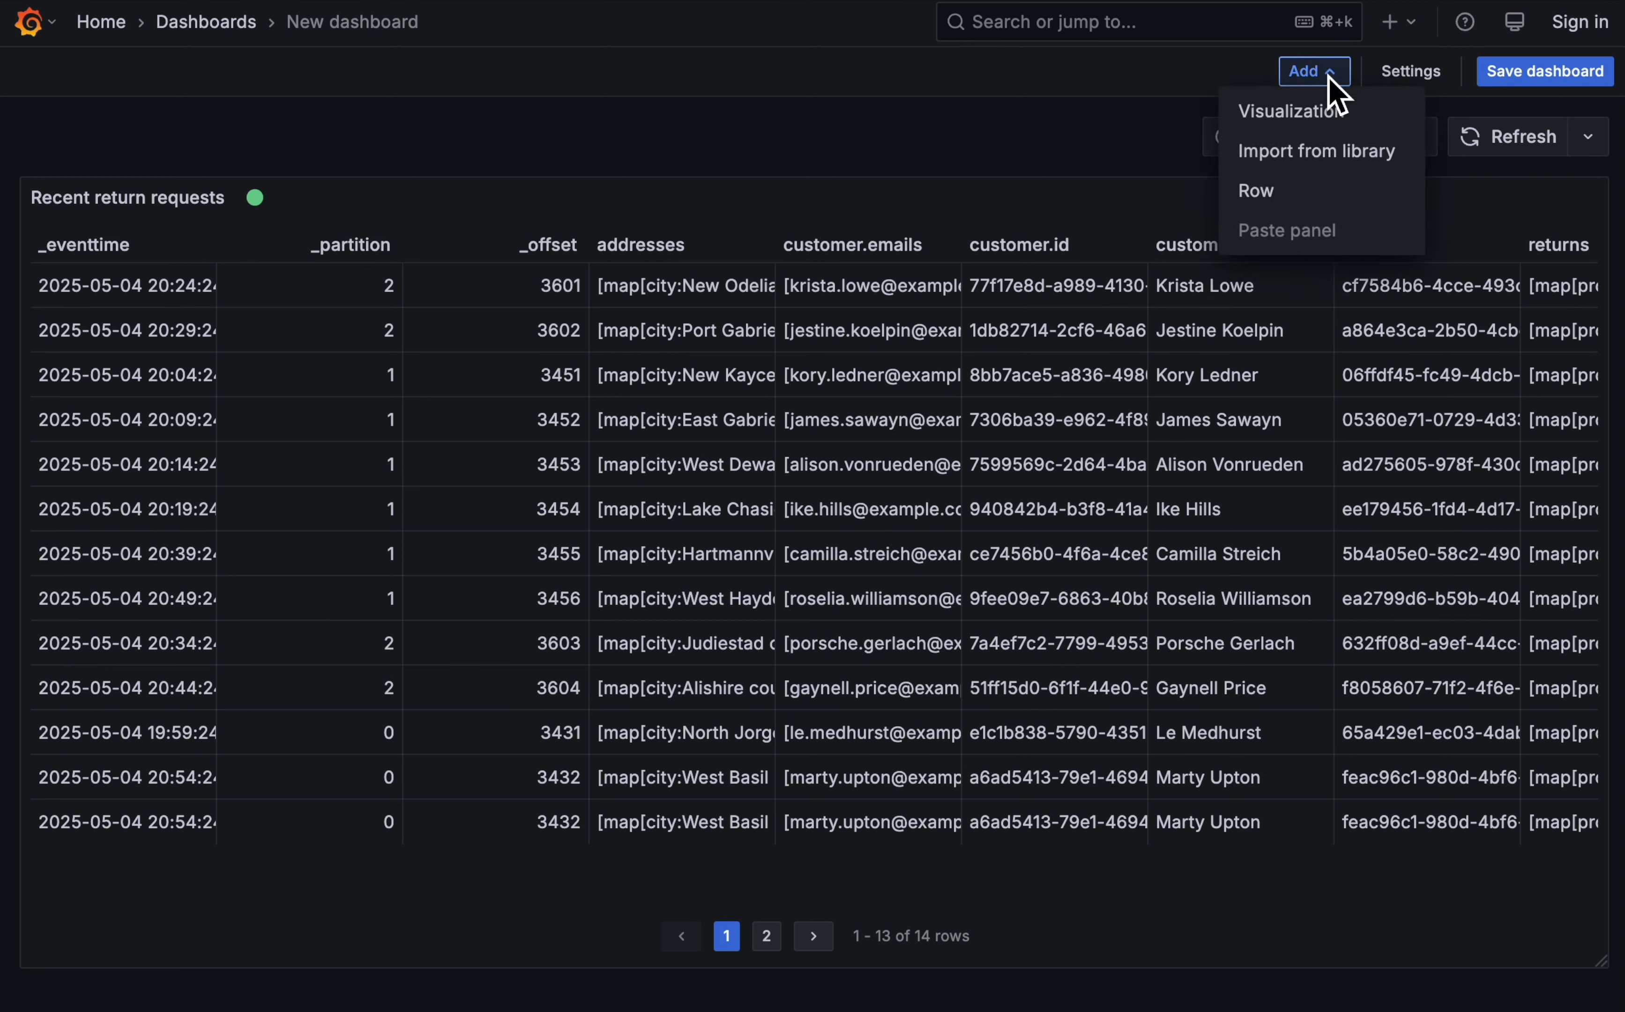
{"action": "left_click", "coordinate": [1304, 120]}
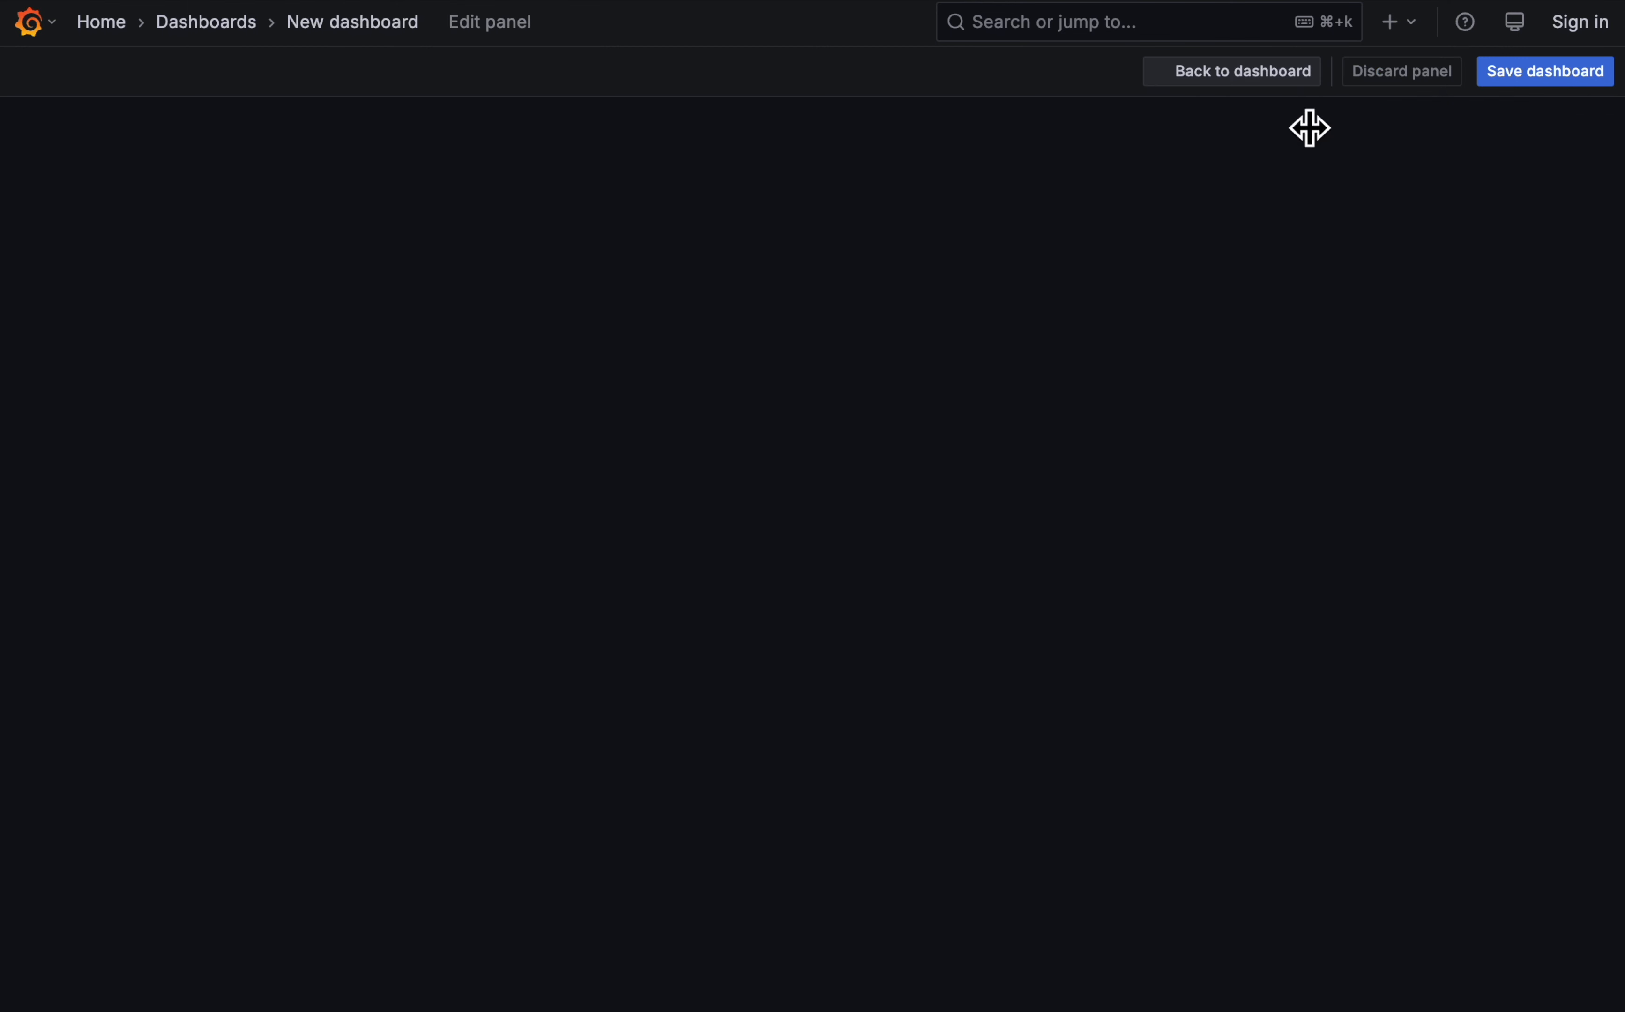
{"action": "left_click", "coordinate": [322, 708]}
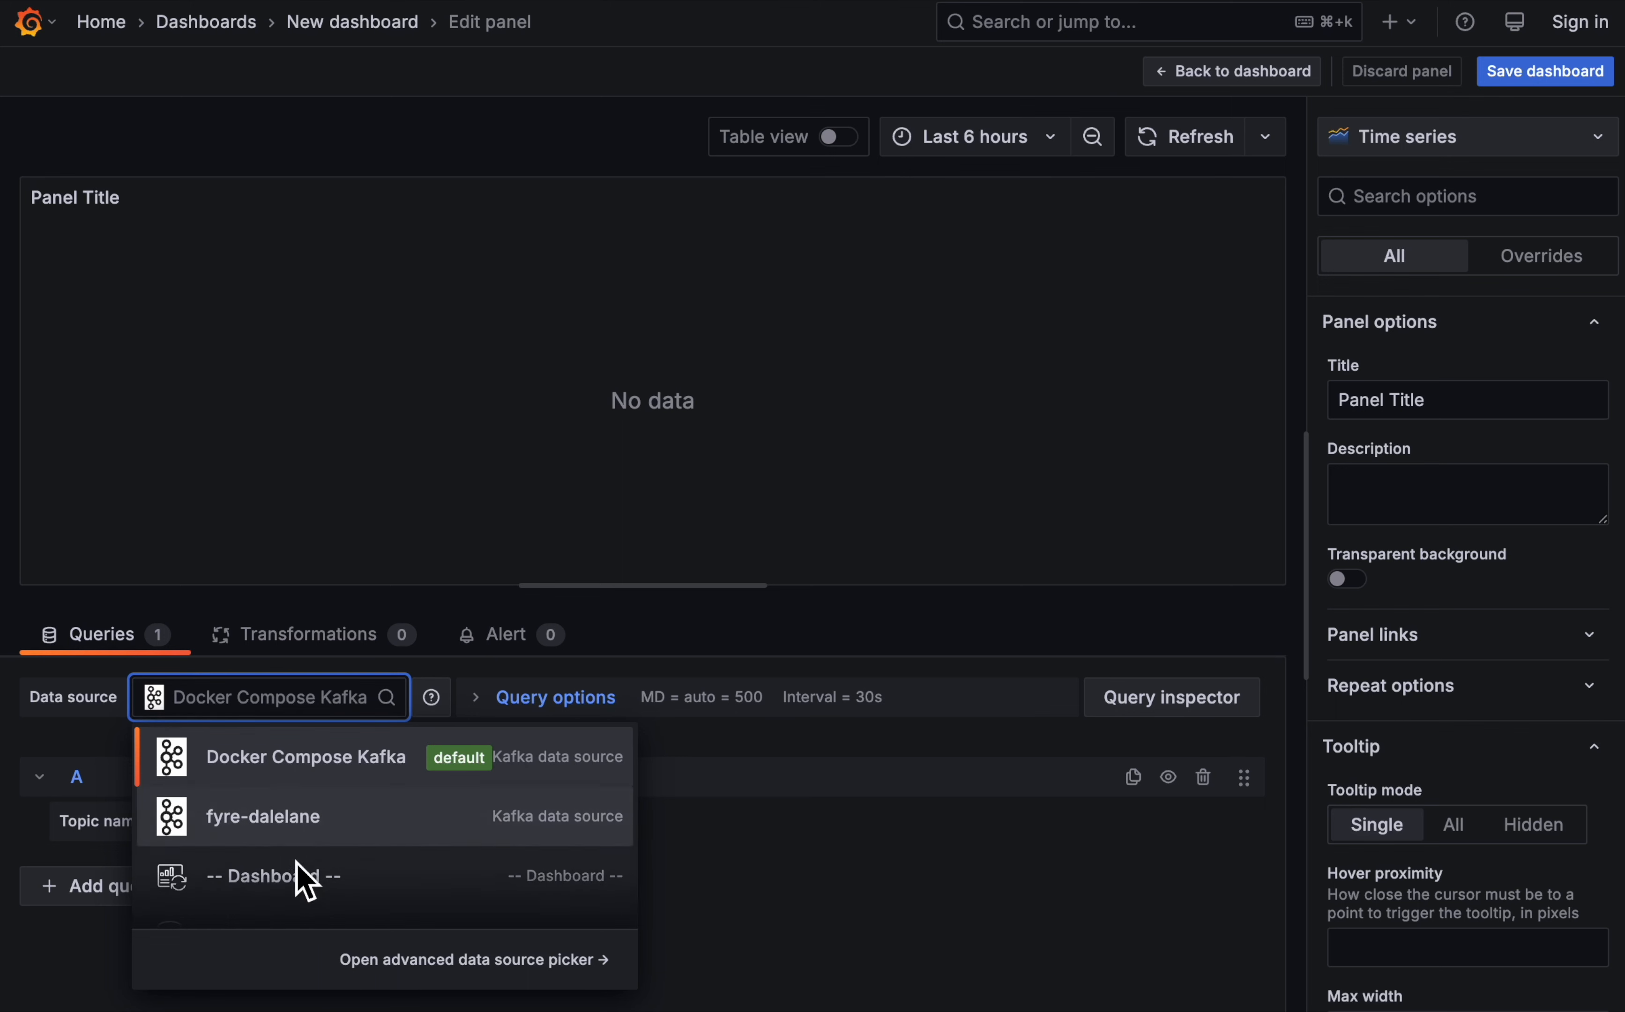
{"action": "left_click", "coordinate": [308, 874]}
{"action": "left_click", "coordinate": [258, 875]}
{"action": "left_click", "coordinate": [198, 958]}
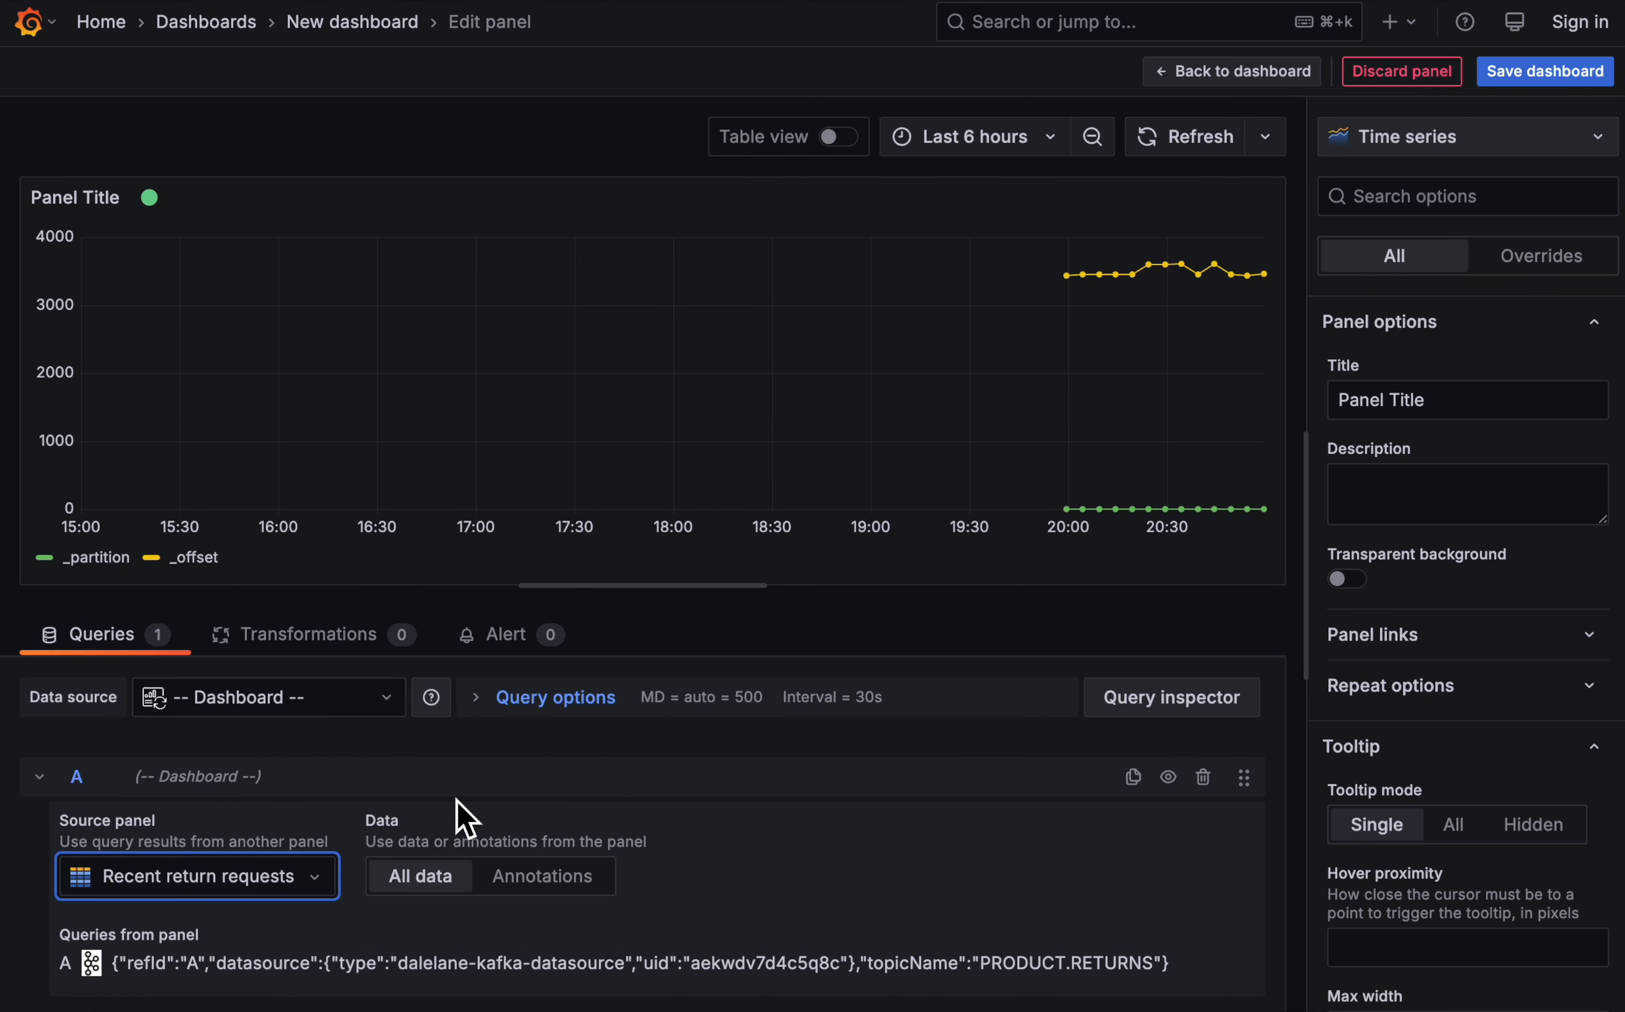
- Add a Filter fields by name transformation that keeps only the _eventtime, _partition and id fields
{"action": "left_click", "coordinate": [314, 639]}
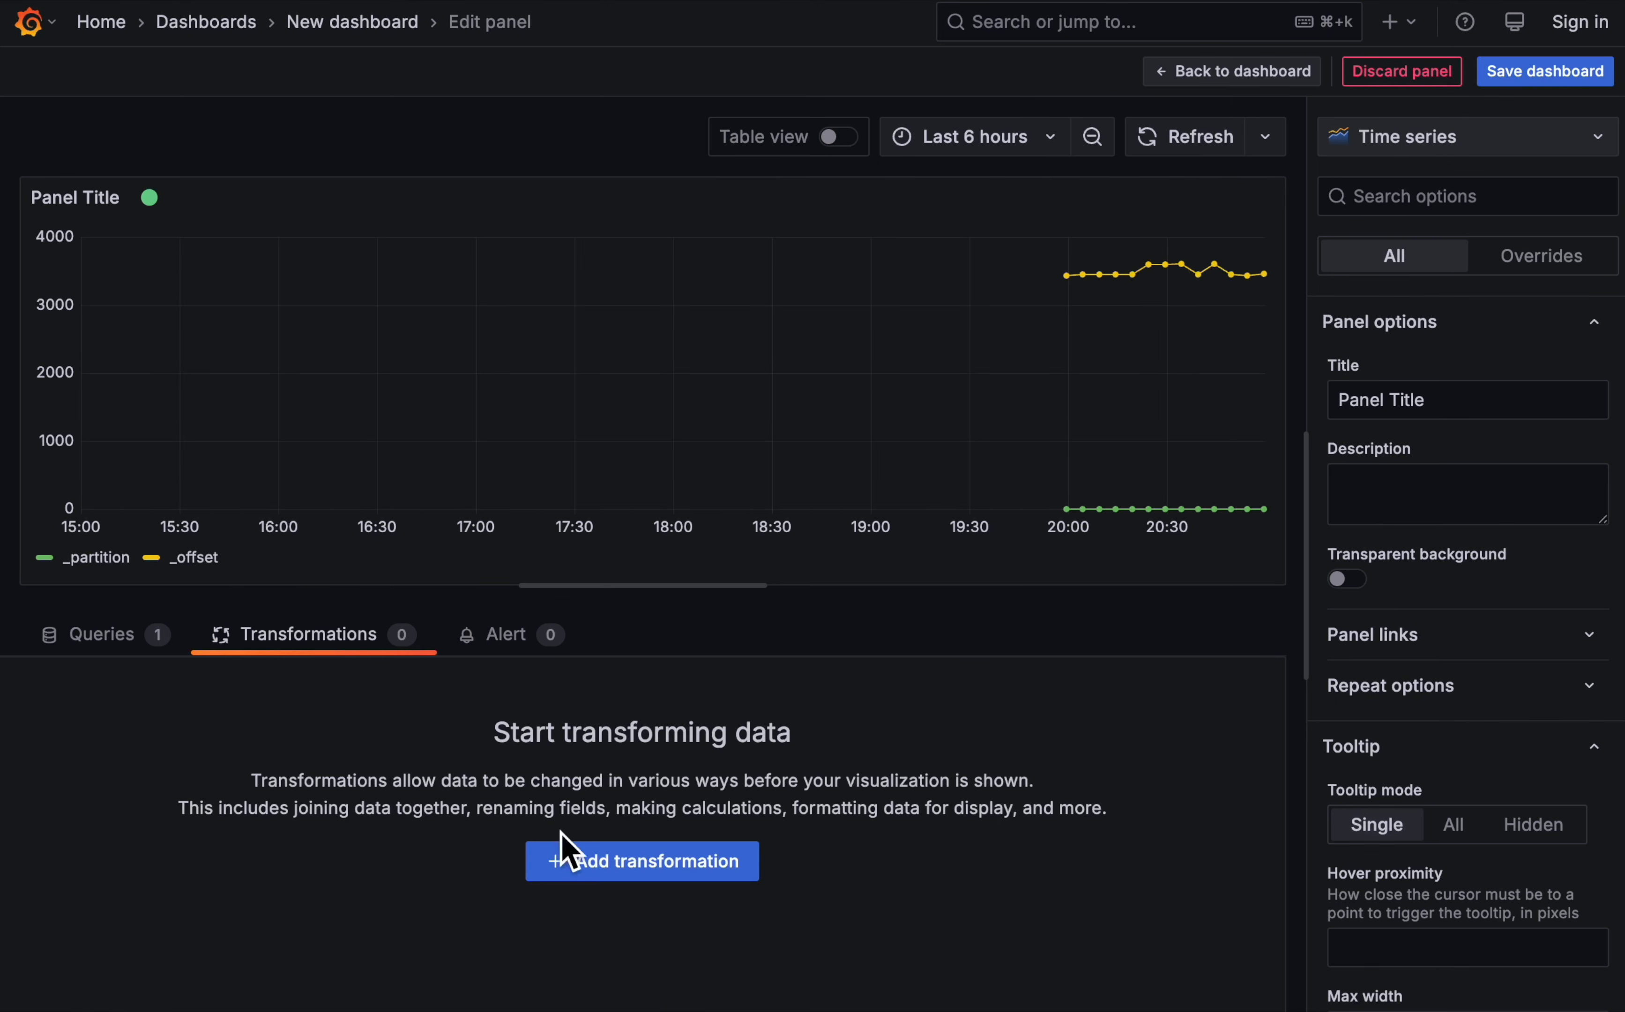
{"action": "left_click", "coordinate": [688, 870]}
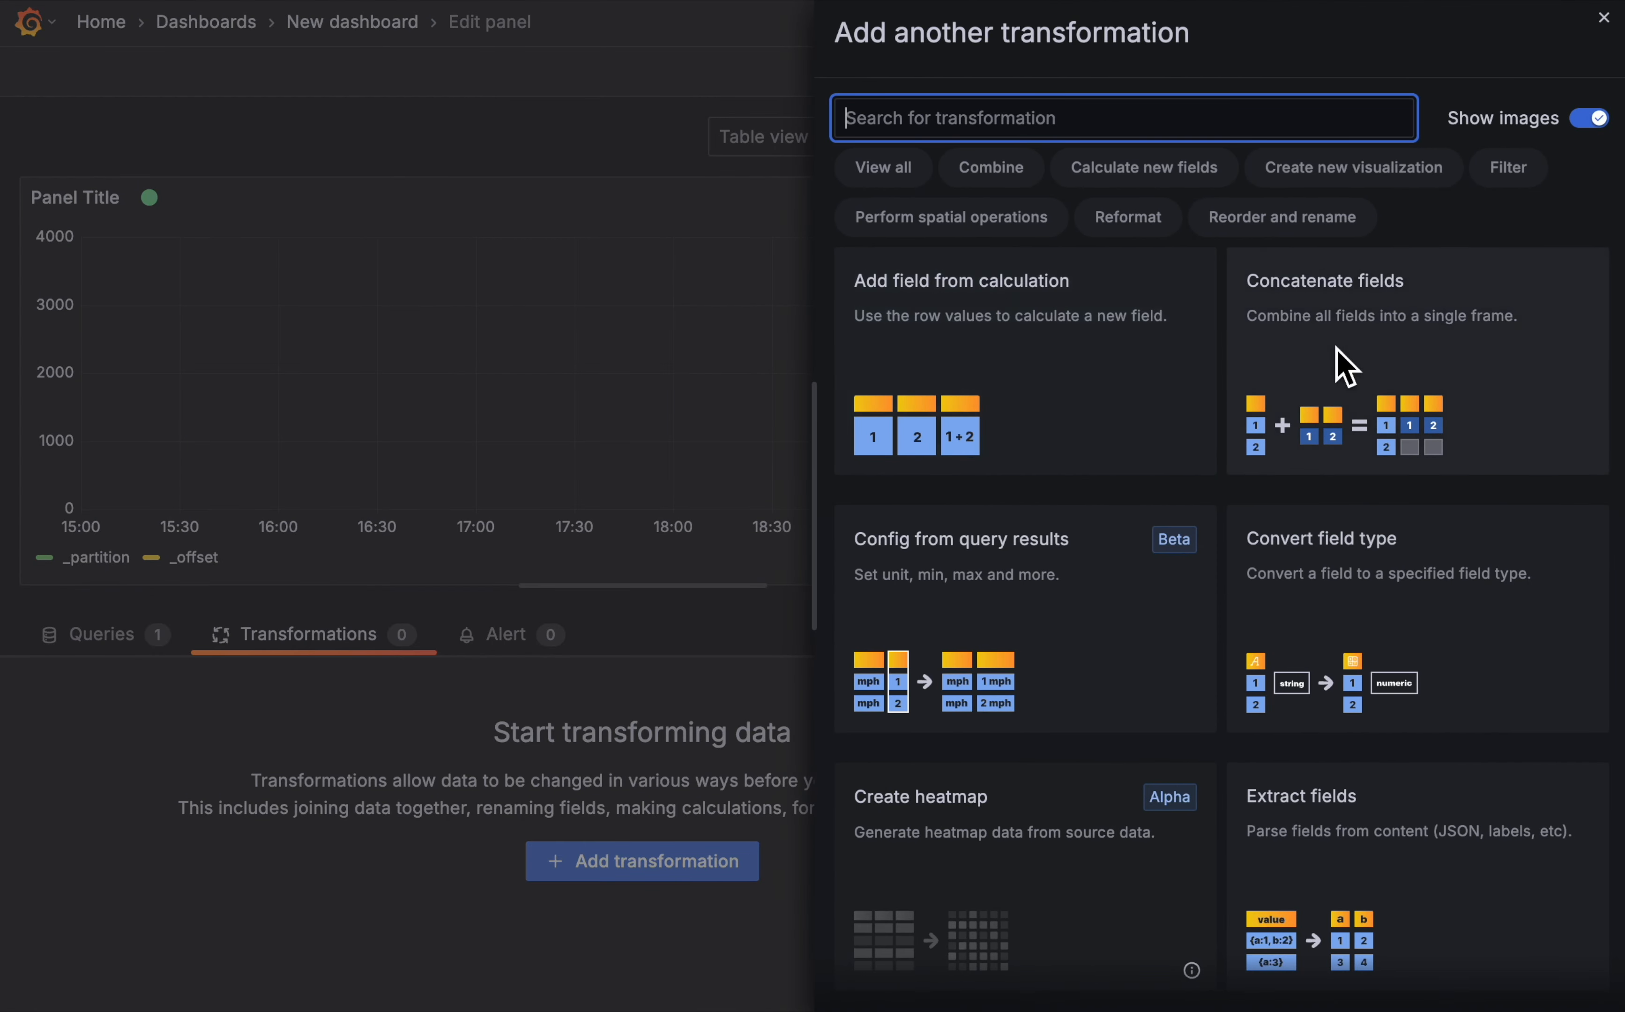
{"action": "scroll", "coordinate": [1205, 653], "scroll_direction": "down", "scroll_amount": 10}
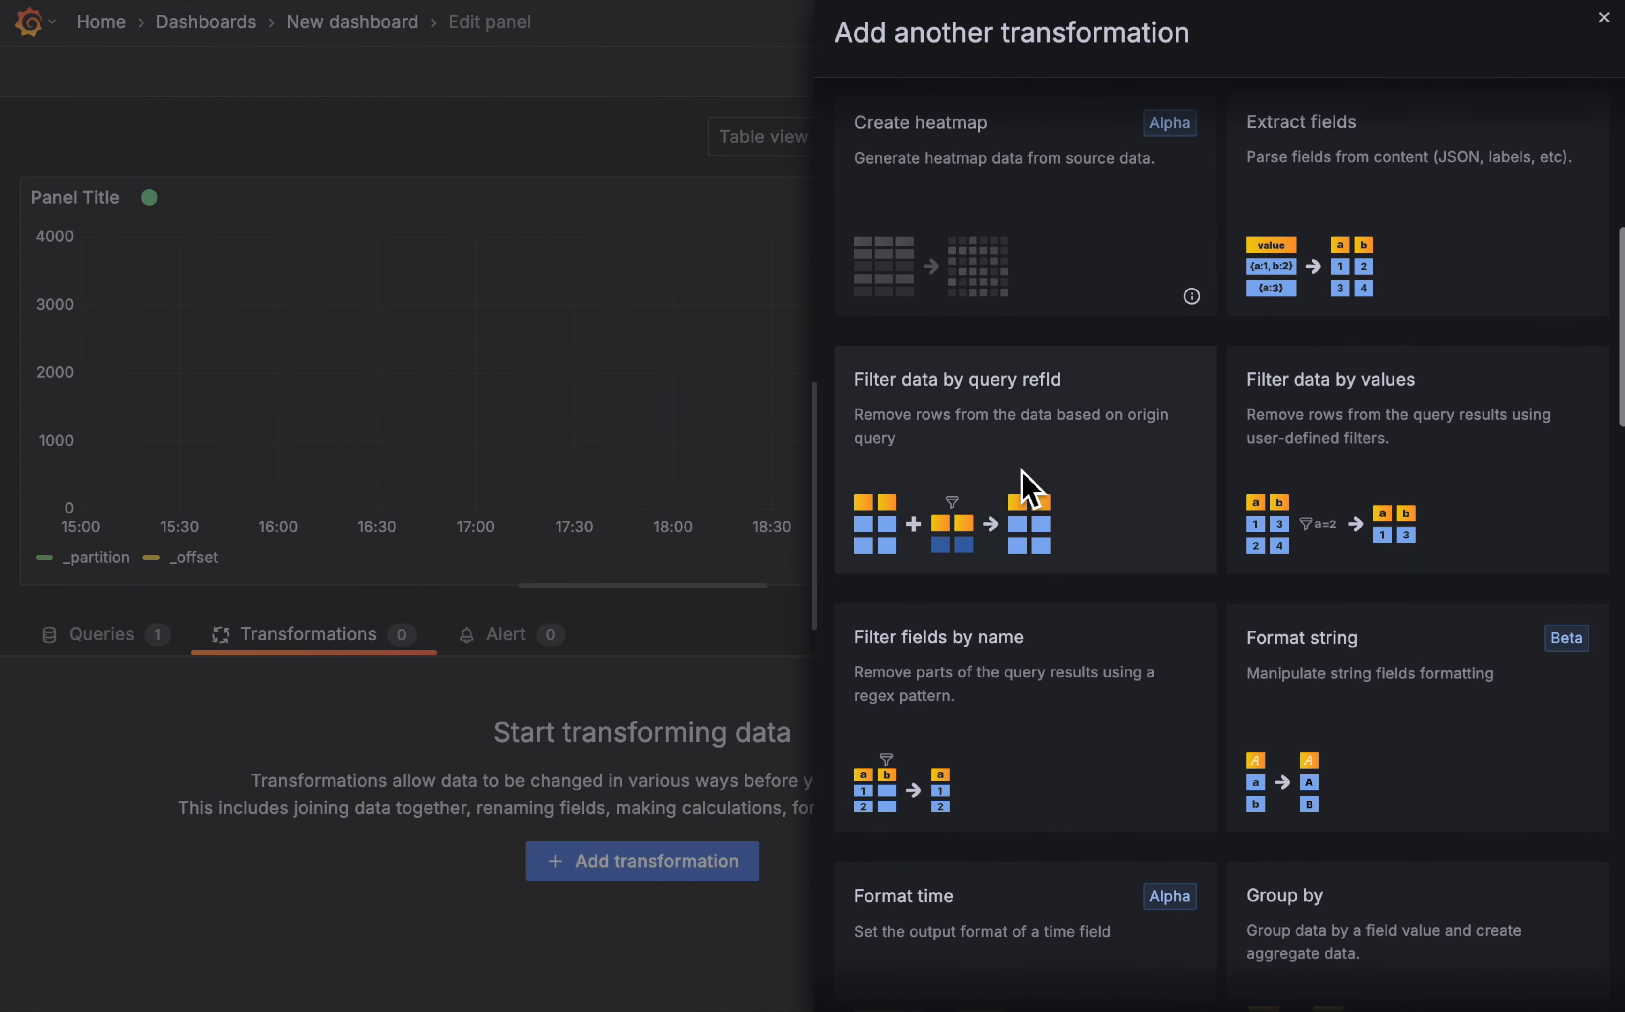
{"action": "left_click", "coordinate": [1069, 696]}
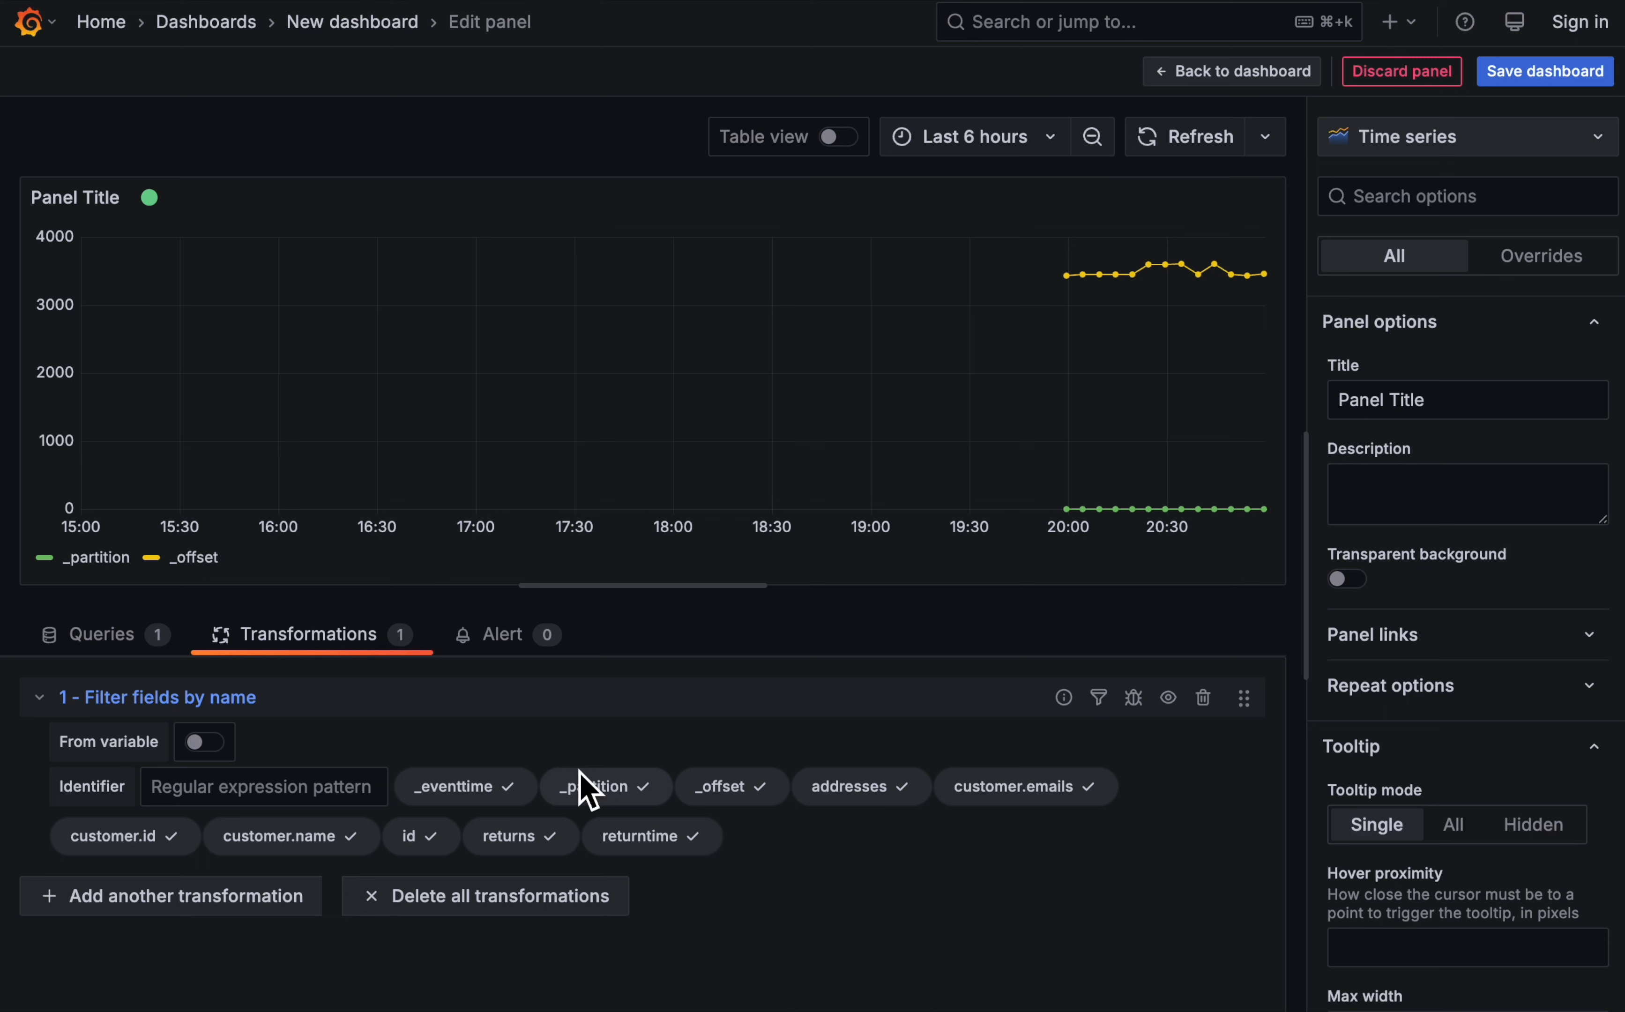
{"action": "left_click", "coordinate": [744, 797]}
{"action": "left_click", "coordinate": [845, 803]}
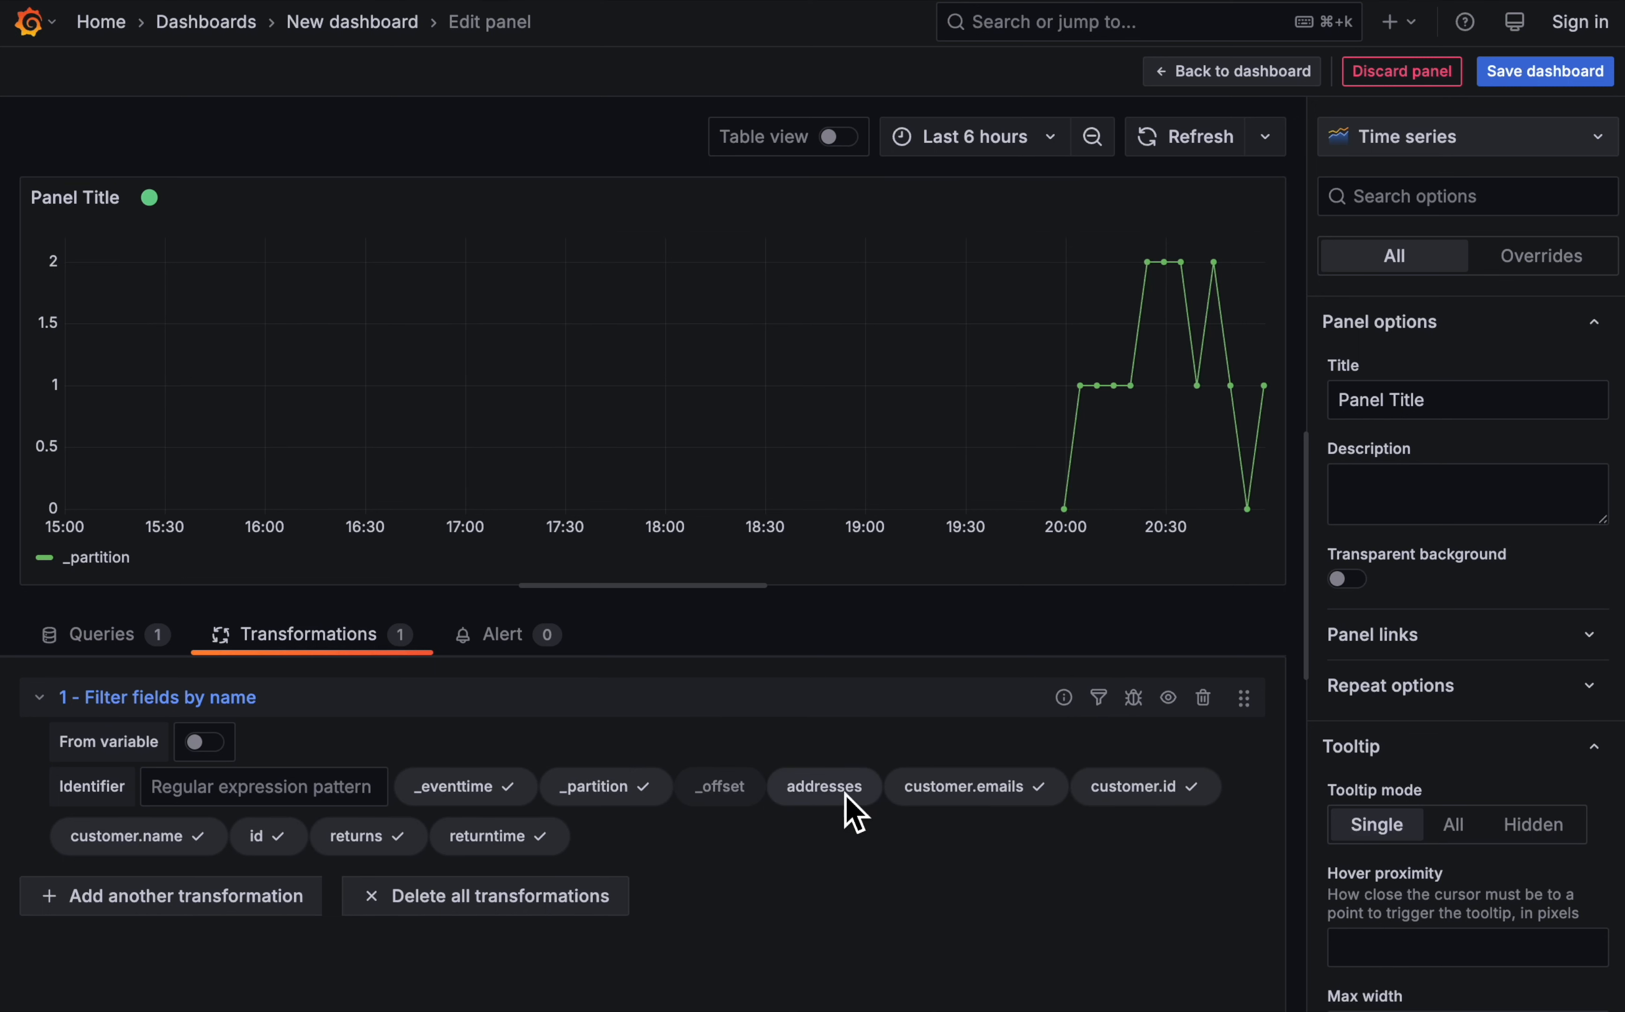
{"action": "left_click", "coordinate": [965, 801]}
{"action": "left_click", "coordinate": [1146, 800]}
{"action": "left_click", "coordinate": [167, 844]}
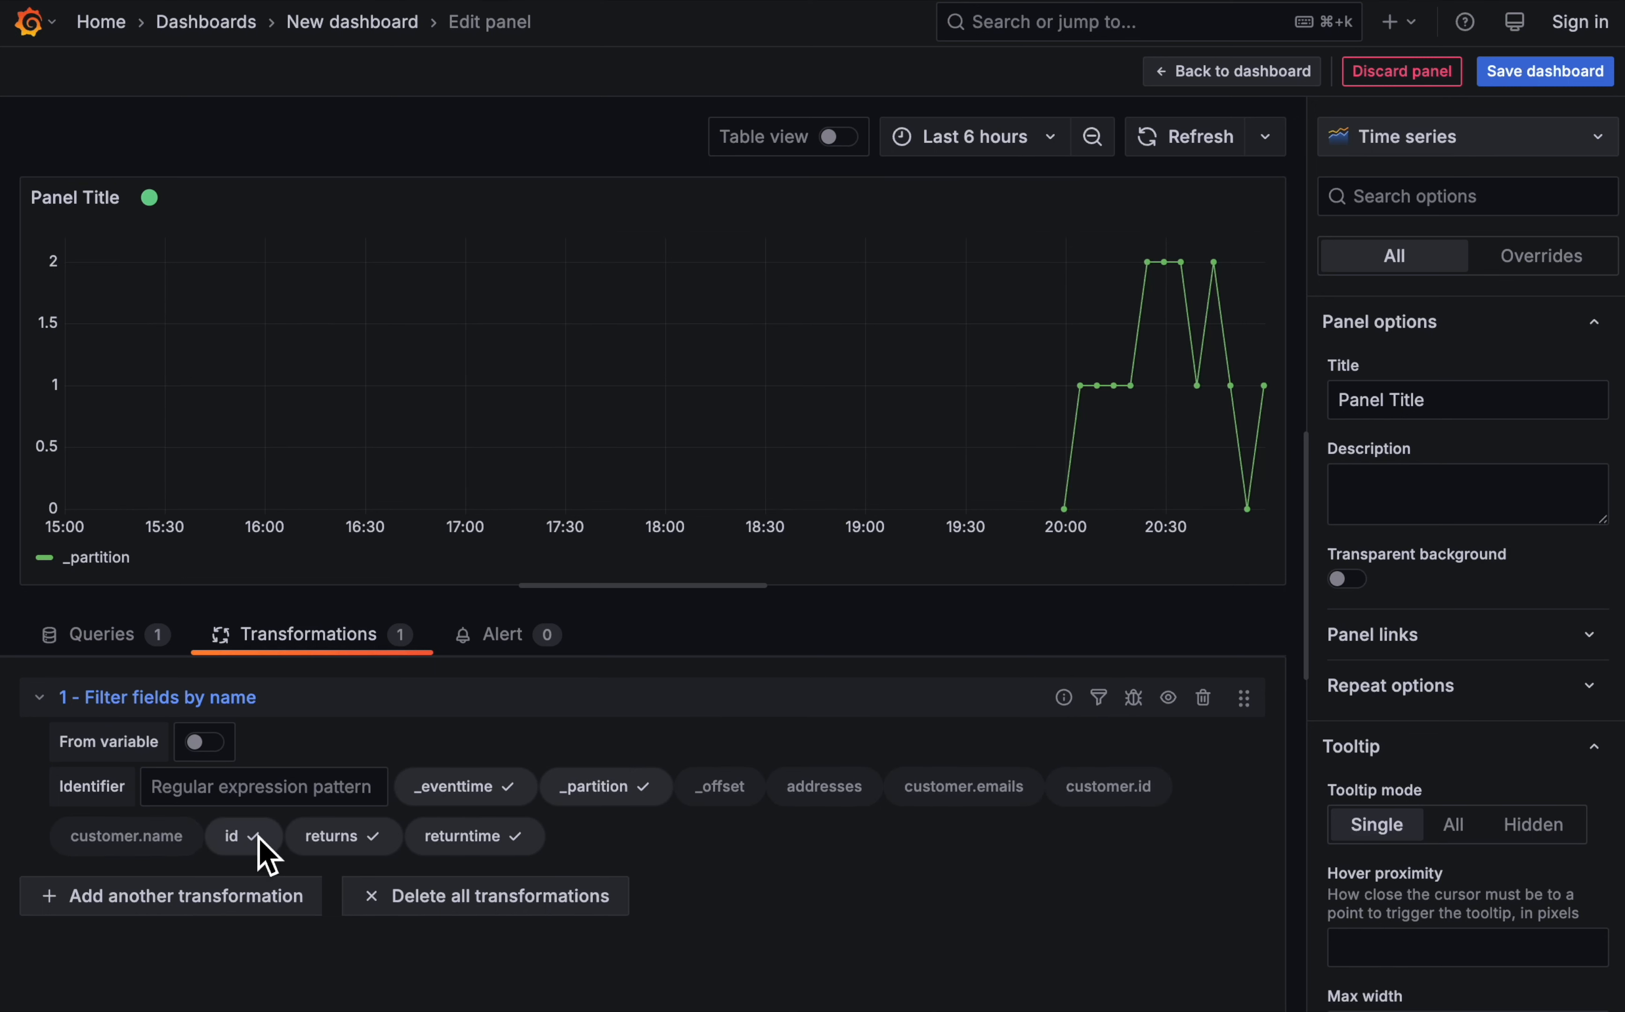
{"action": "left_click", "coordinate": [248, 845]}
{"action": "left_click", "coordinate": [320, 843]}
{"action": "left_click", "coordinate": [441, 841]}
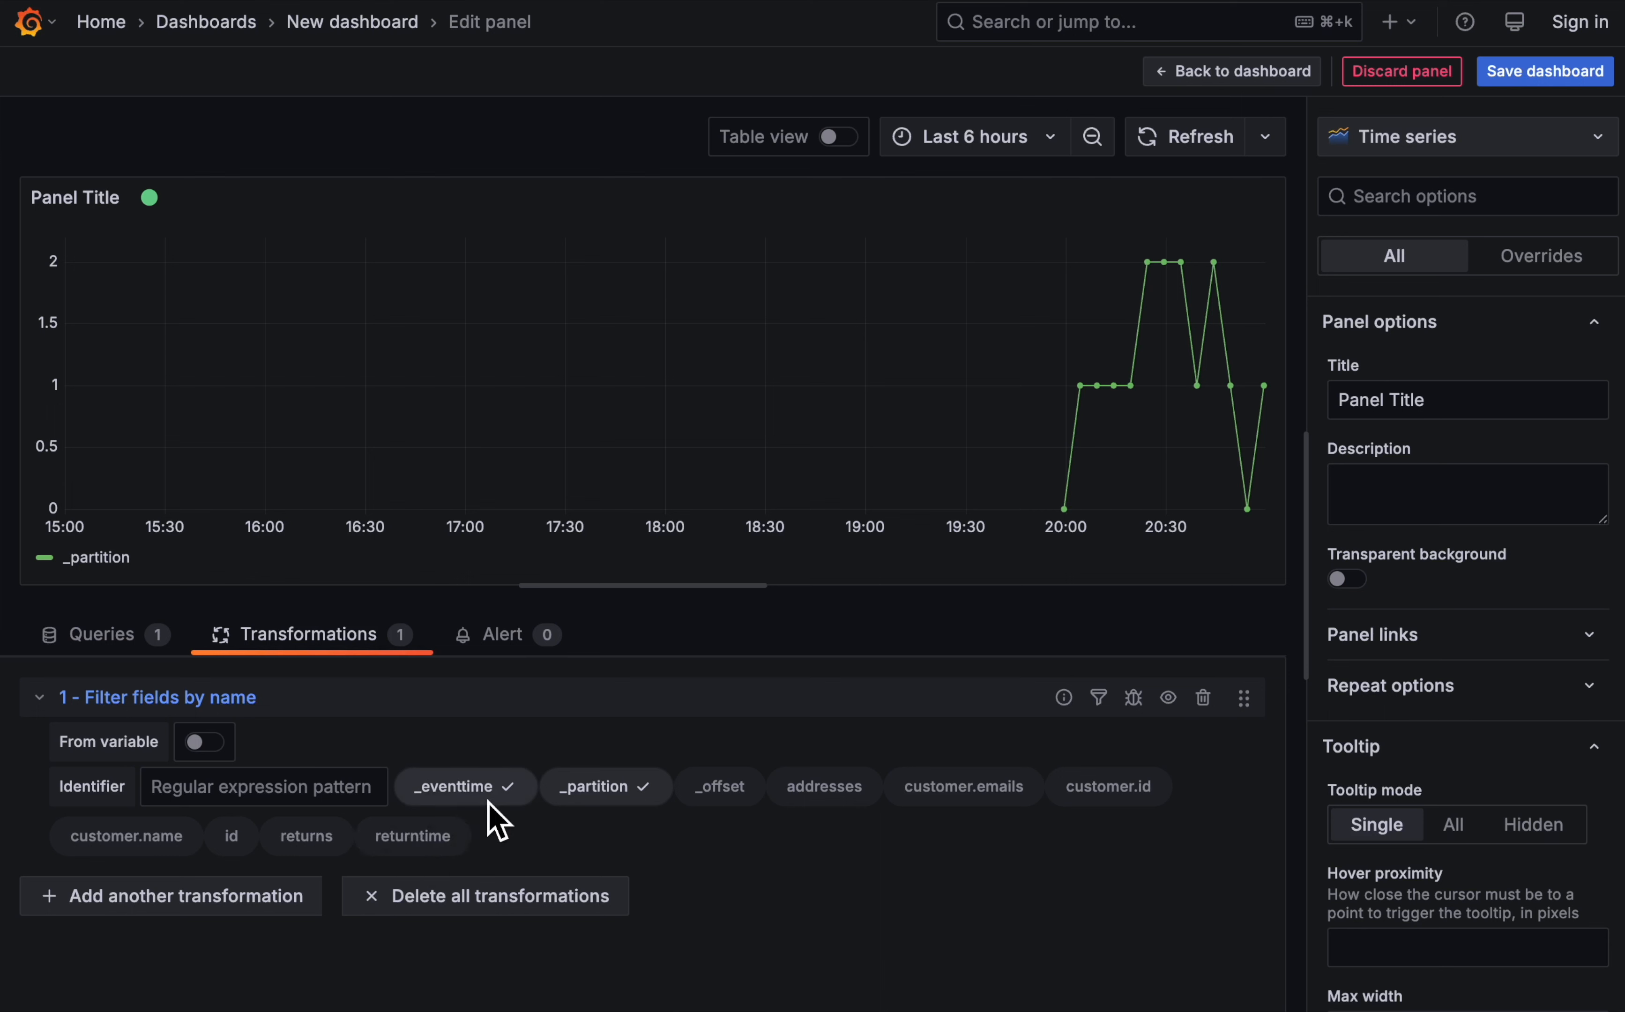
{"action": "left_click", "coordinate": [236, 844]}
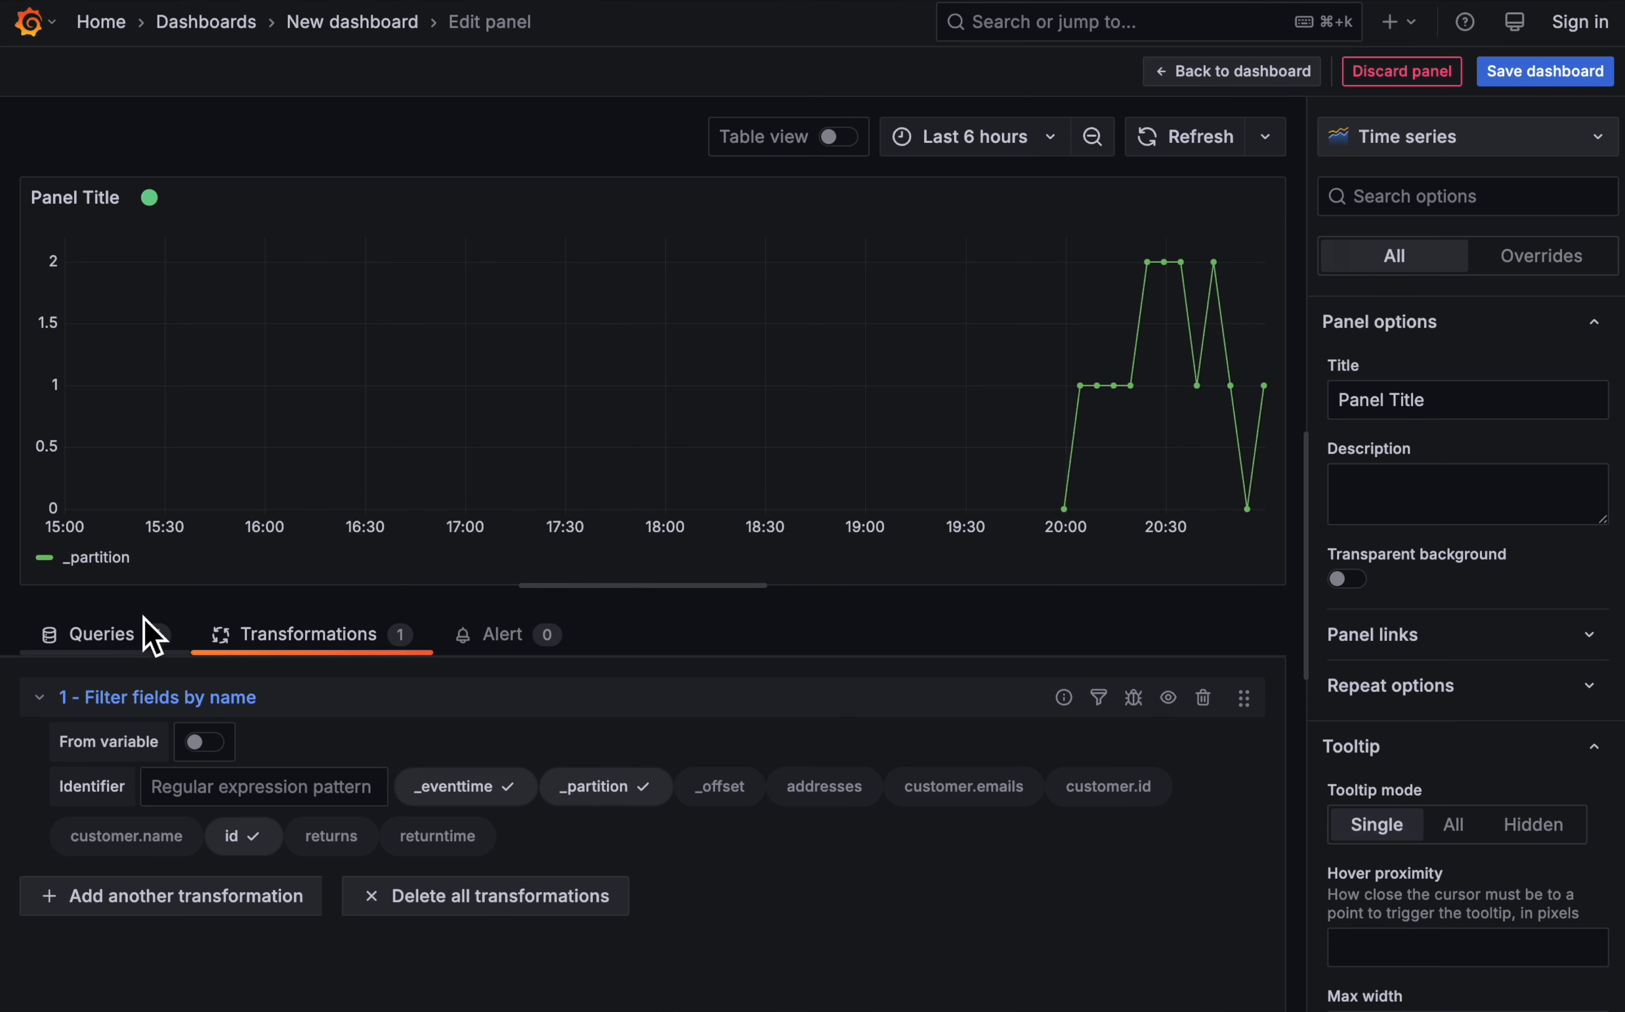
- Set the time range to Last 1 hour
{"action": "left_click", "coordinate": [964, 136]}
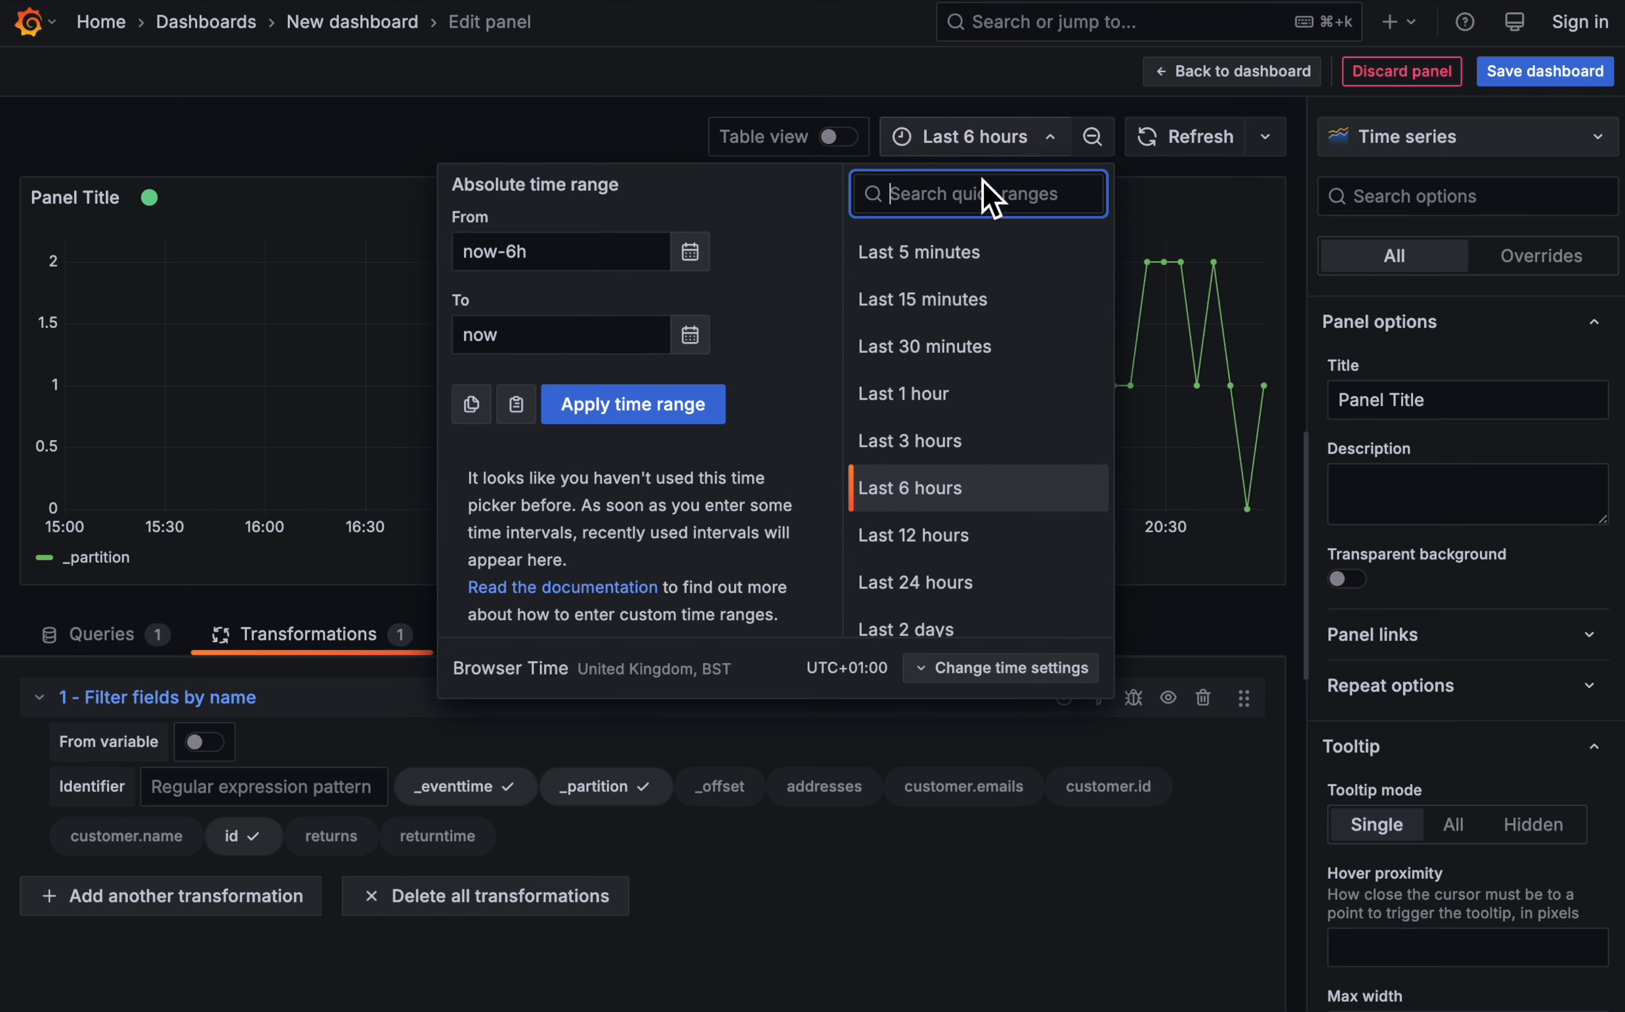
{"action": "left_click", "coordinate": [984, 354]}
{"action": "left_click", "coordinate": [1007, 148]}
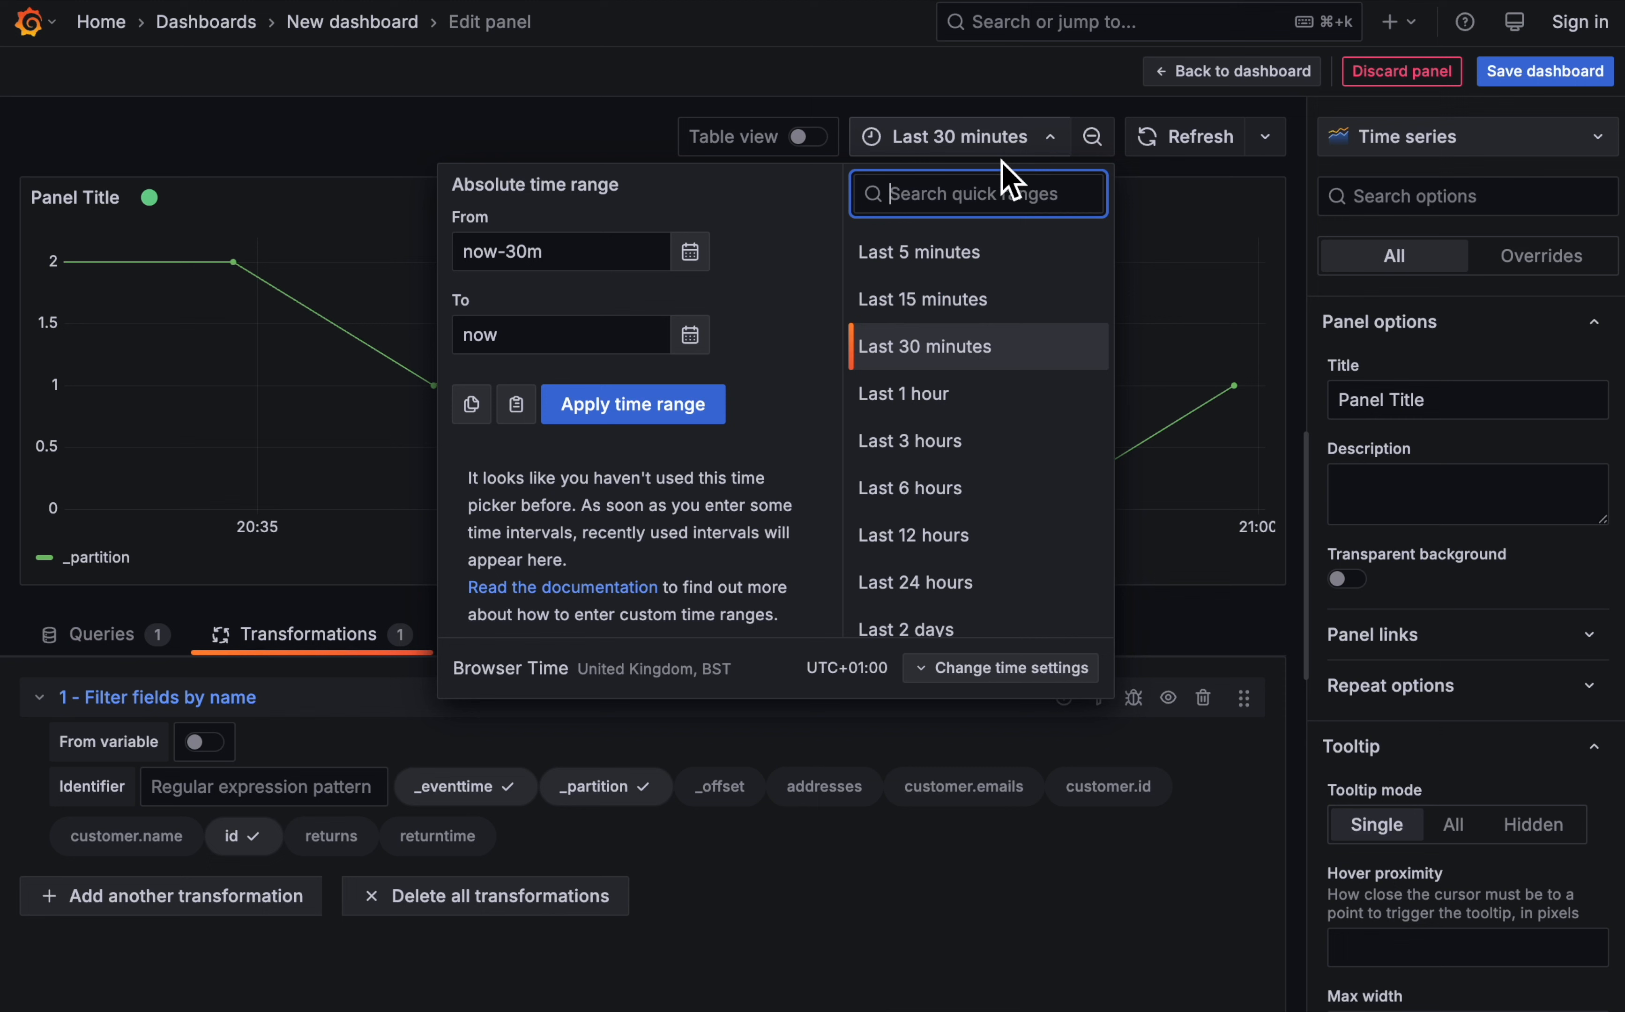
{"action": "left_click", "coordinate": [947, 389]}
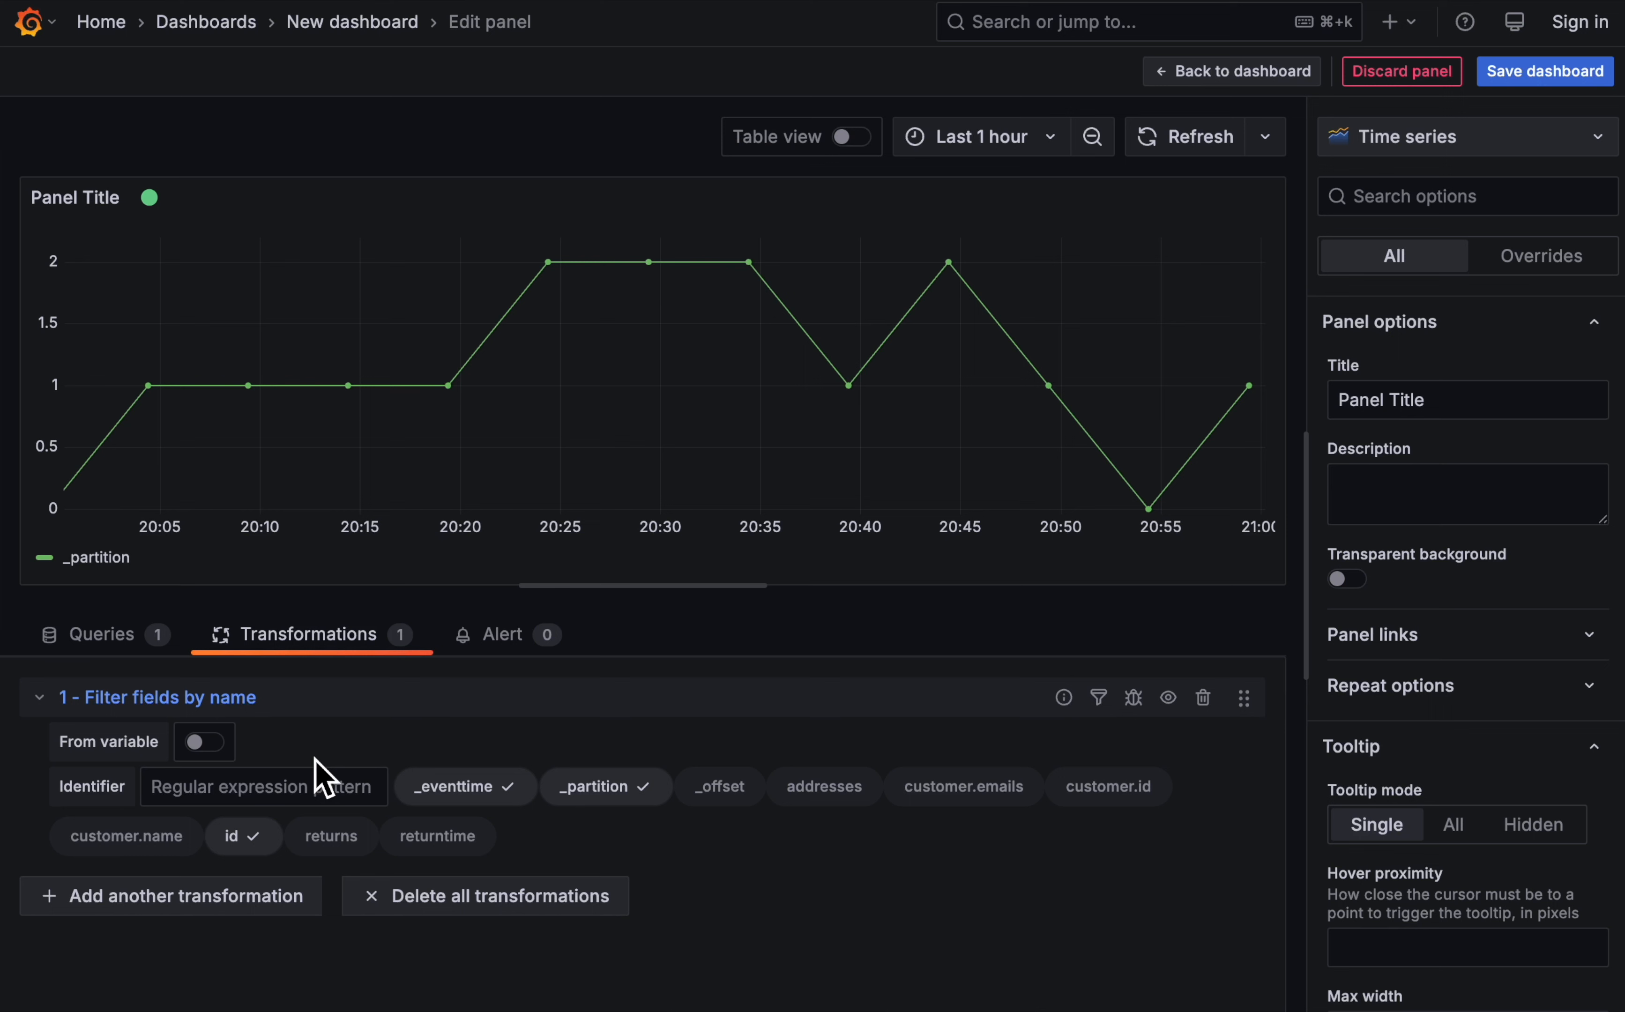
- Add a Group by transformation that groups by _partition and calculates the Count of id
{"action": "left_click", "coordinate": [209, 897]}
{"action": "scroll", "coordinate": [1439, 569], "scroll_direction": "down", "scroll_amount": 12}
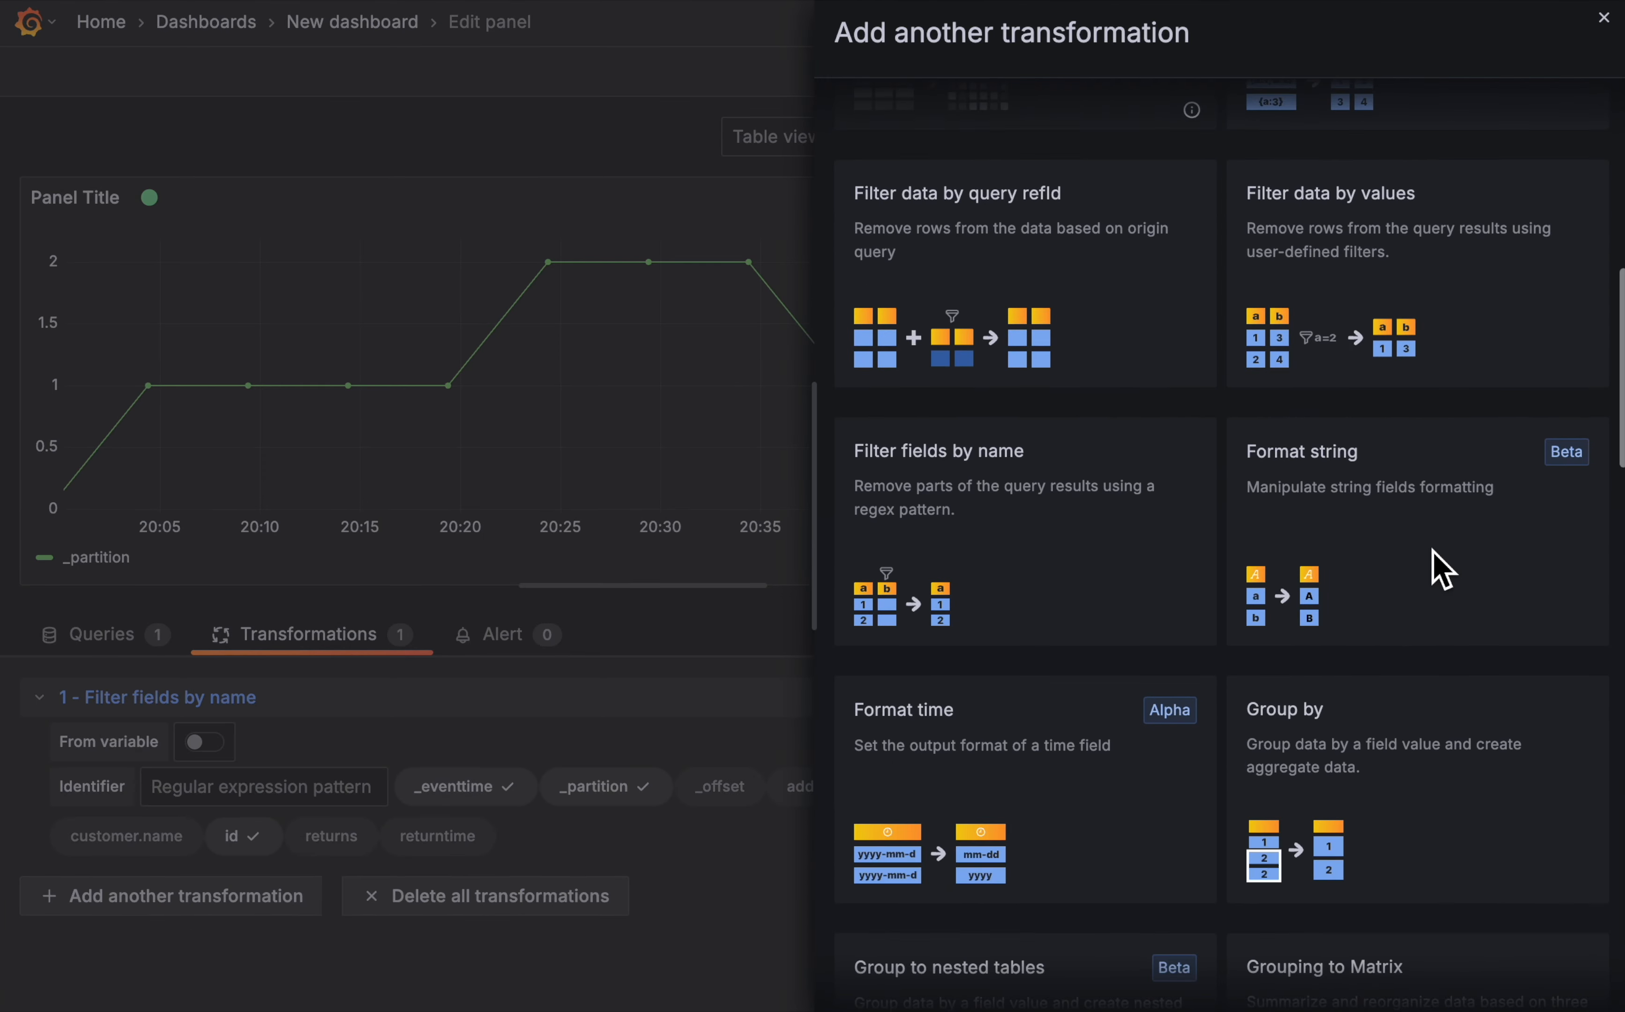
{"action": "left_click", "coordinate": [1388, 696]}
{"action": "scroll", "coordinate": [315, 928], "scroll_direction": "down", "scroll_amount": 3}
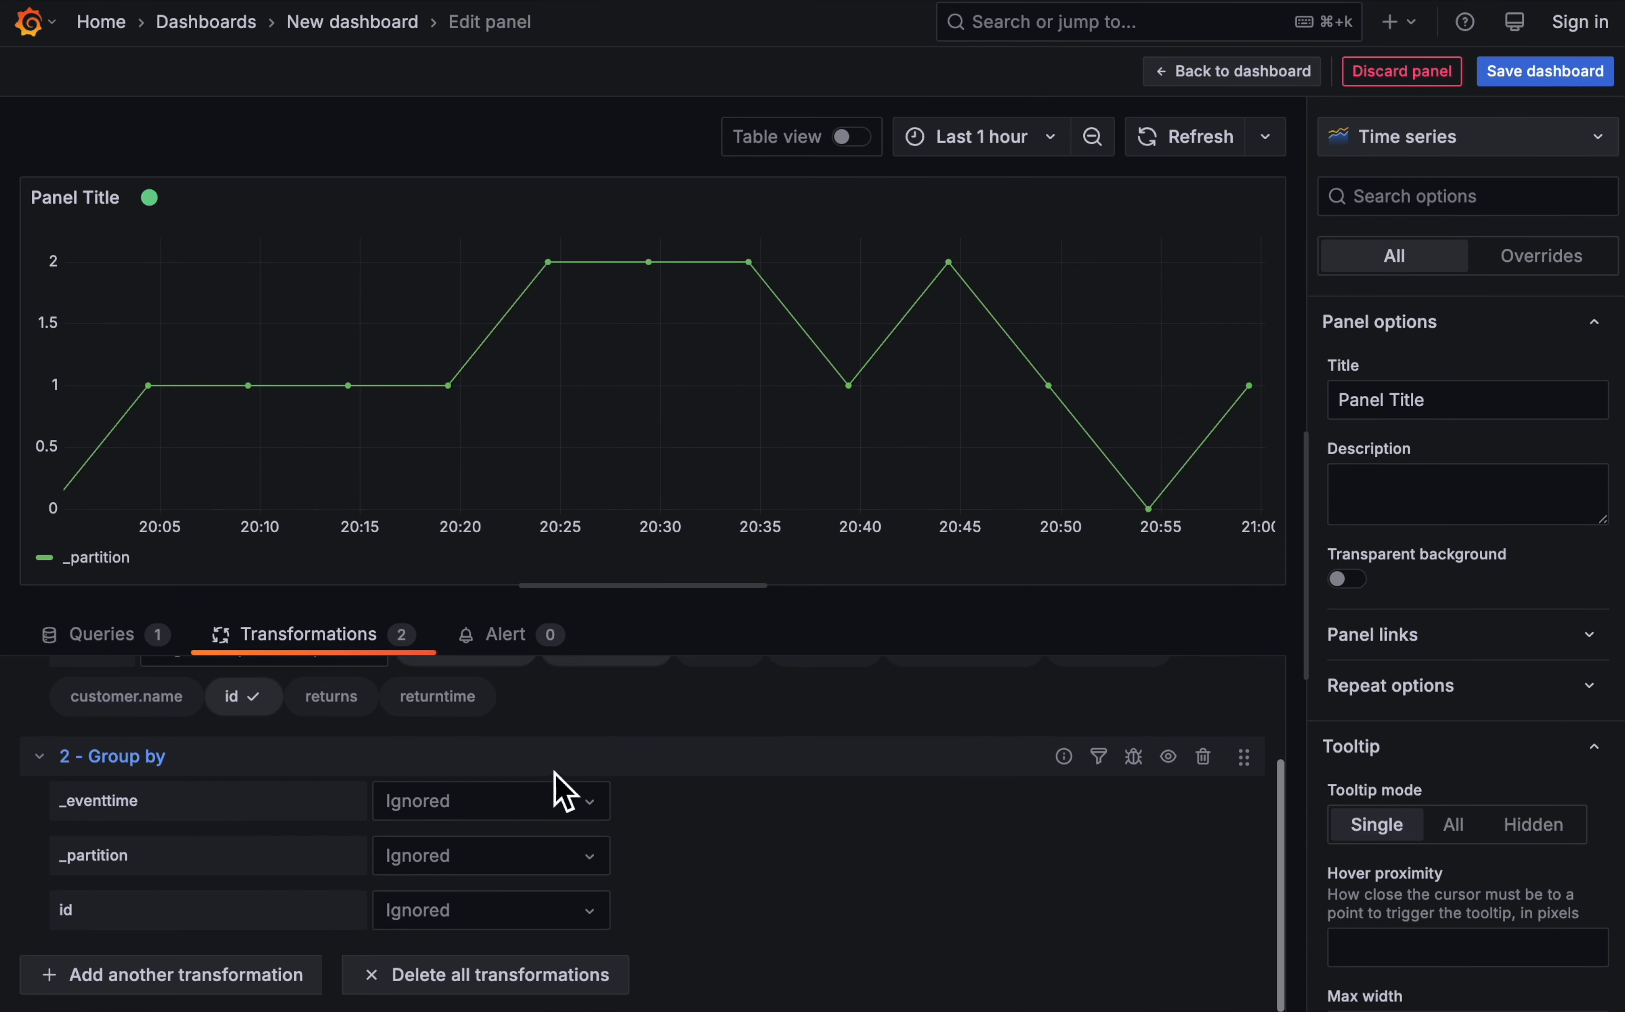
{"action": "left_click", "coordinate": [533, 933]}
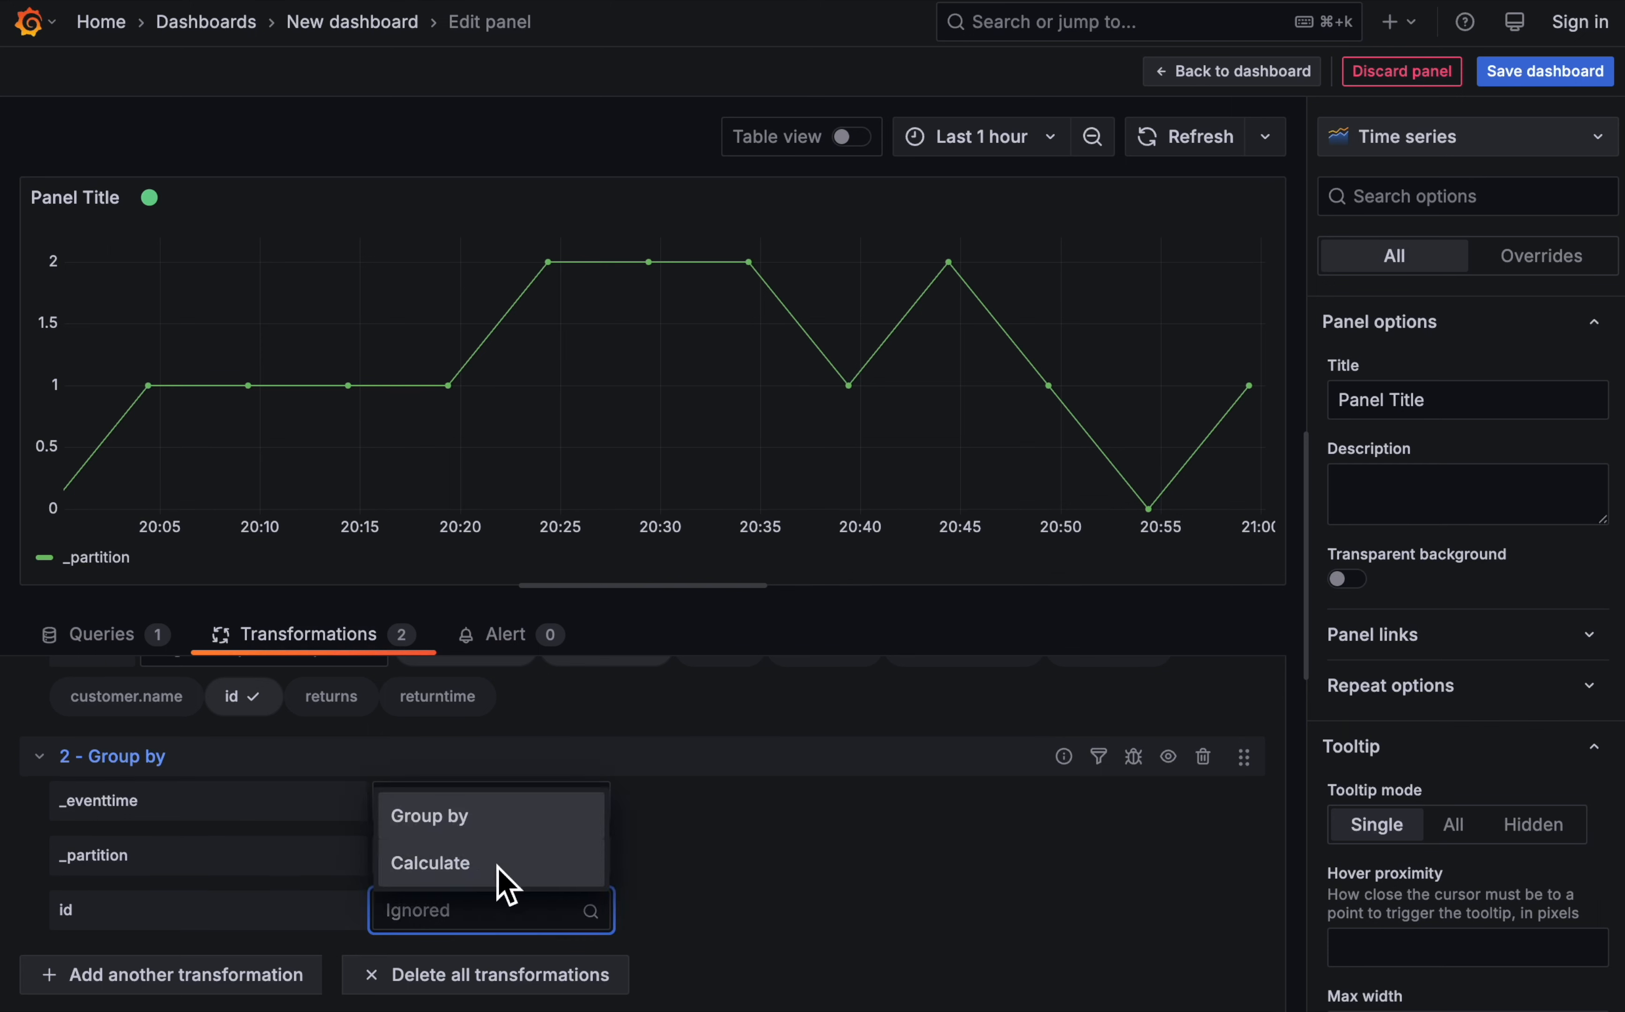
{"action": "left_click", "coordinate": [504, 881]}
{"action": "left_click", "coordinate": [845, 929]}
{"action": "scroll", "coordinate": [798, 651], "scroll_direction": "down", "scroll_amount": 5}
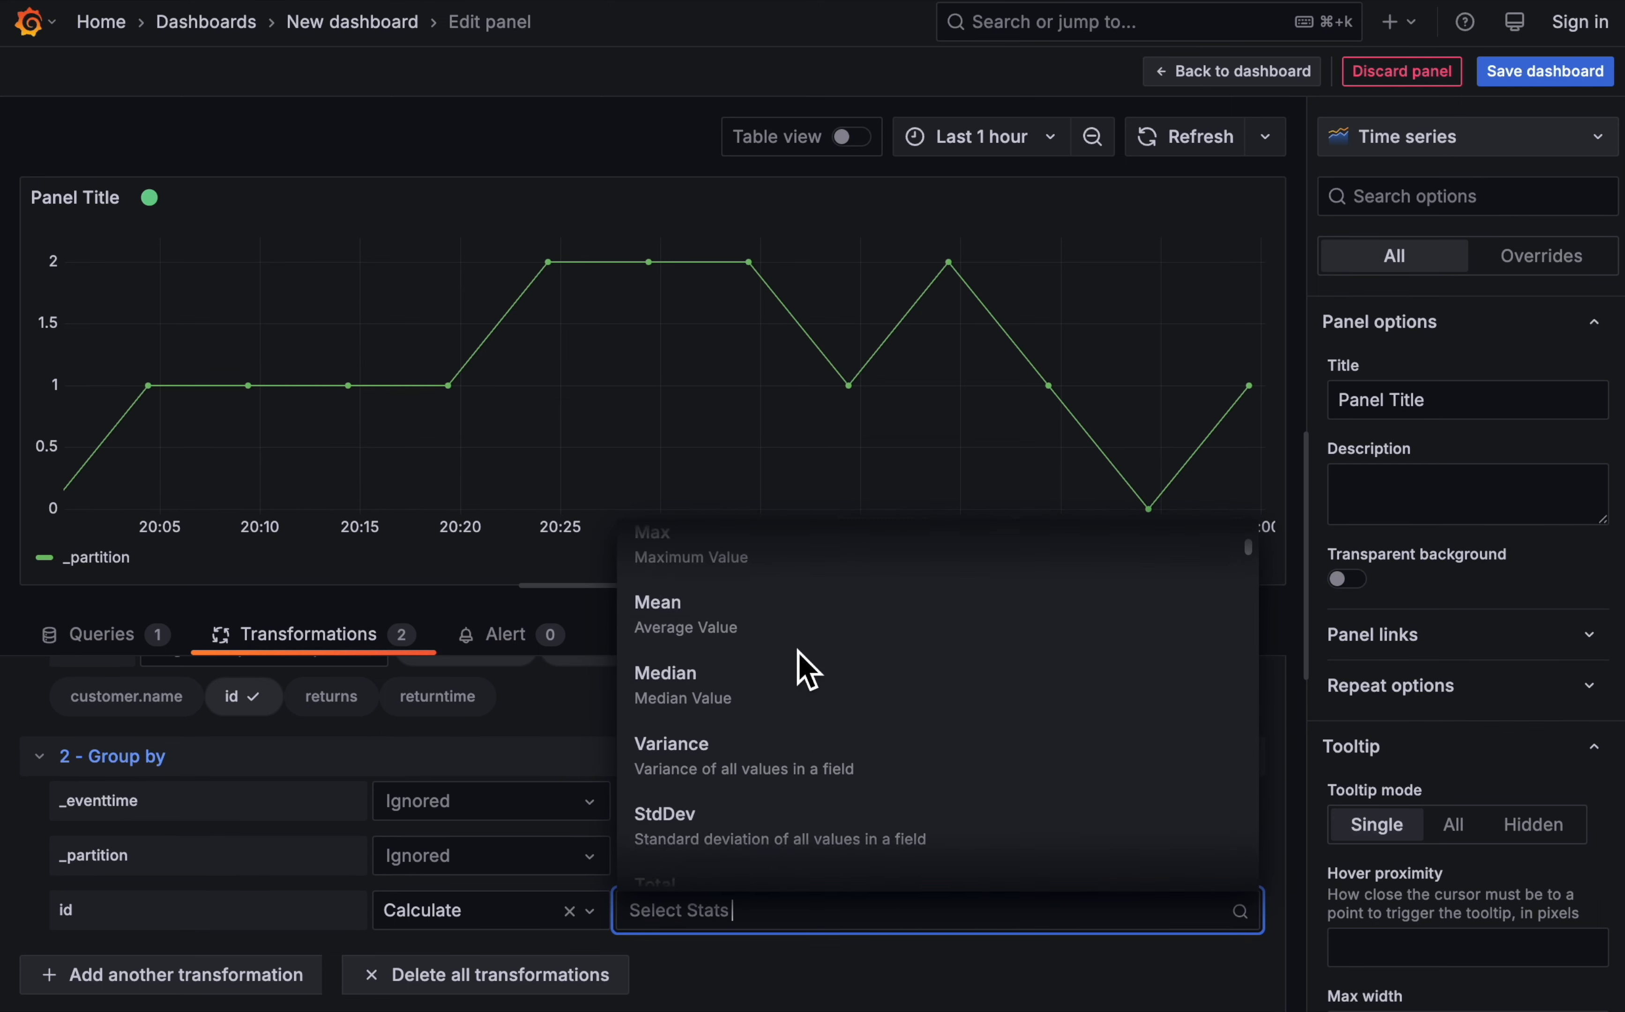
{"action": "left_click", "coordinate": [742, 669]}
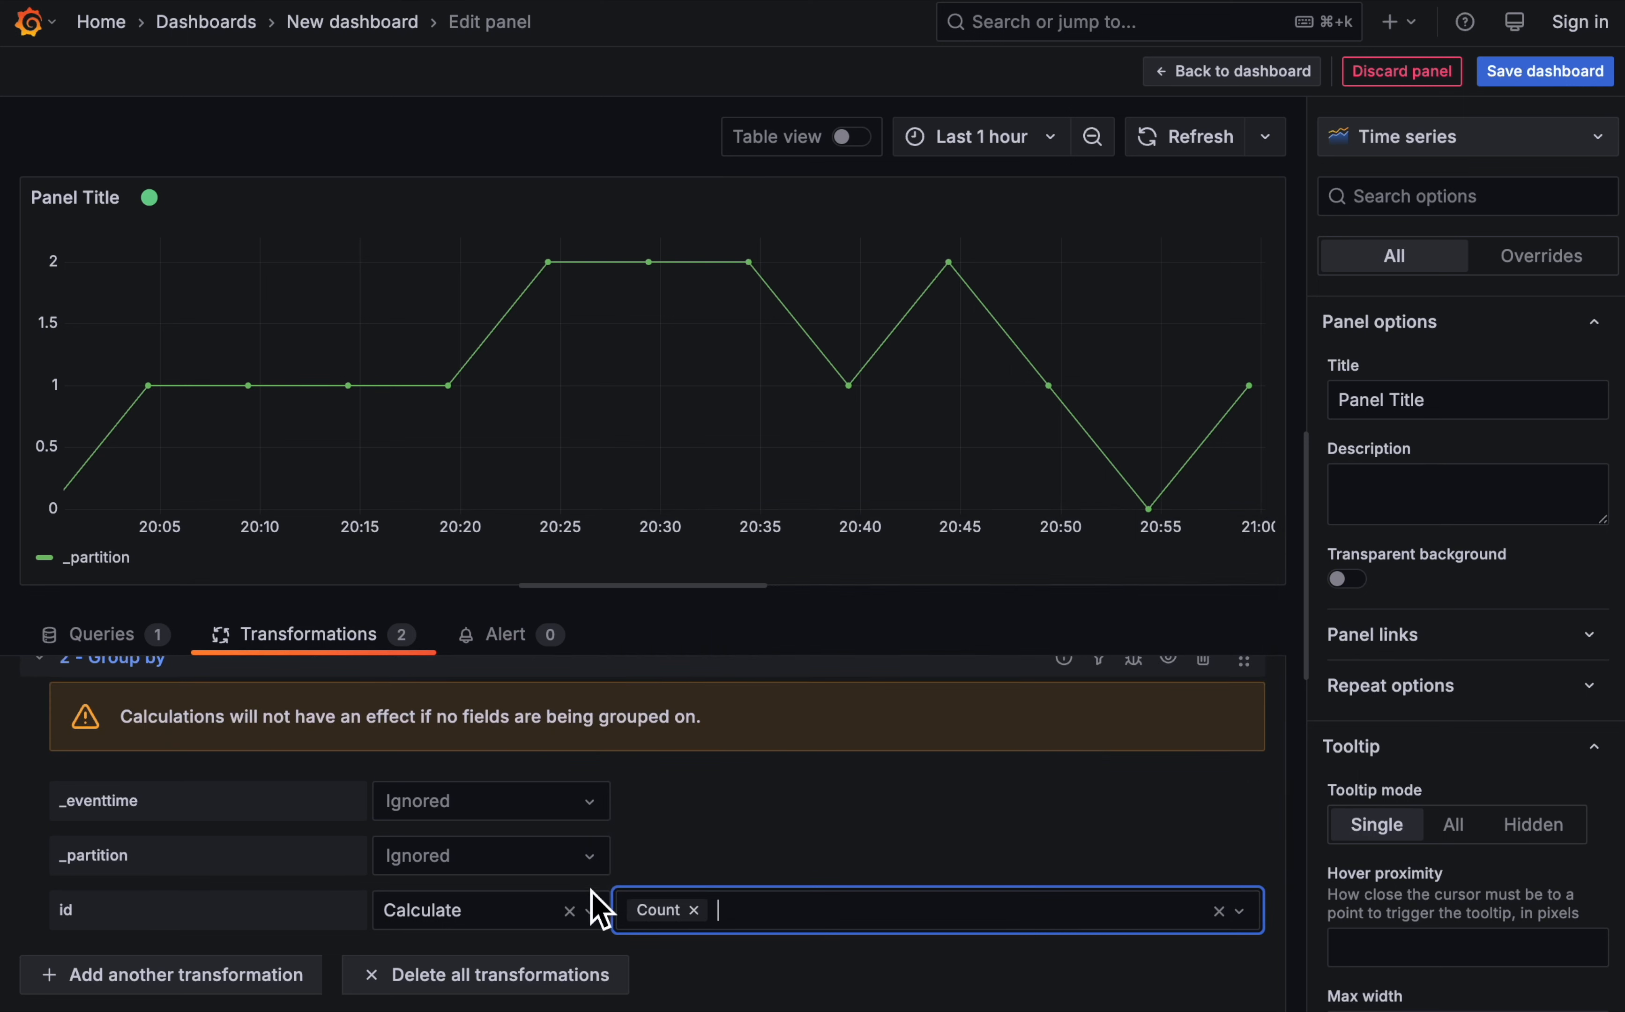
{"action": "left_click", "coordinate": [550, 863]}
{"action": "left_click", "coordinate": [506, 904]}
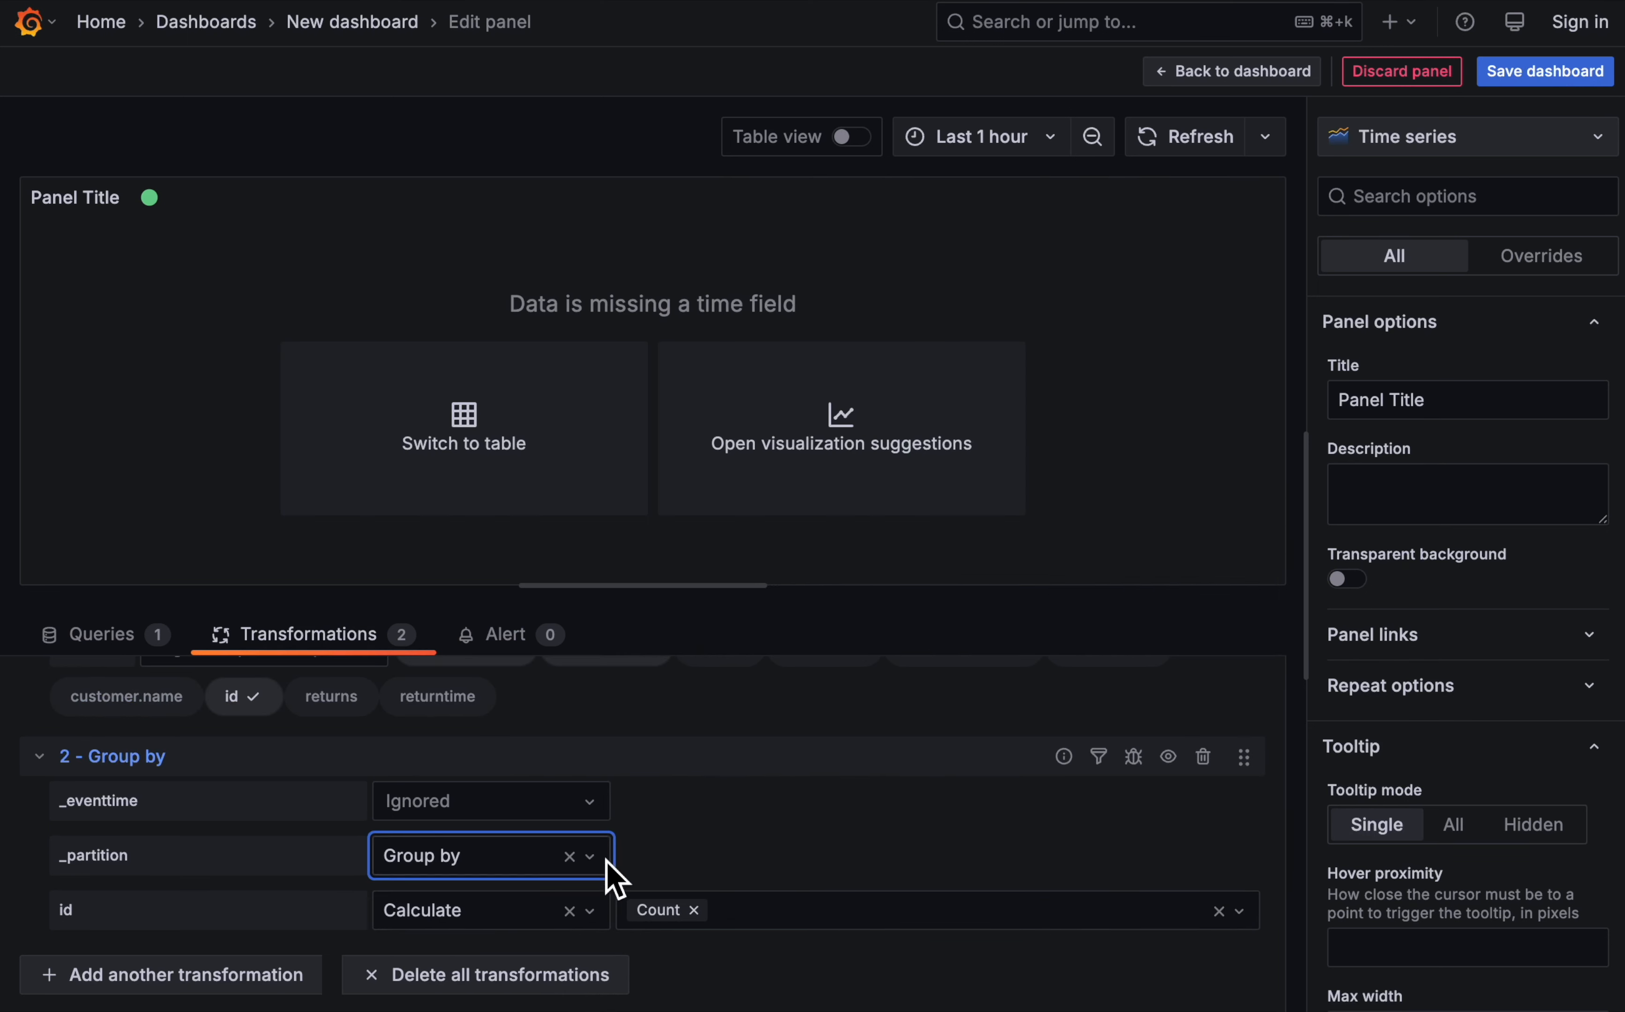
{"action": "left_click", "coordinate": [914, 806]}
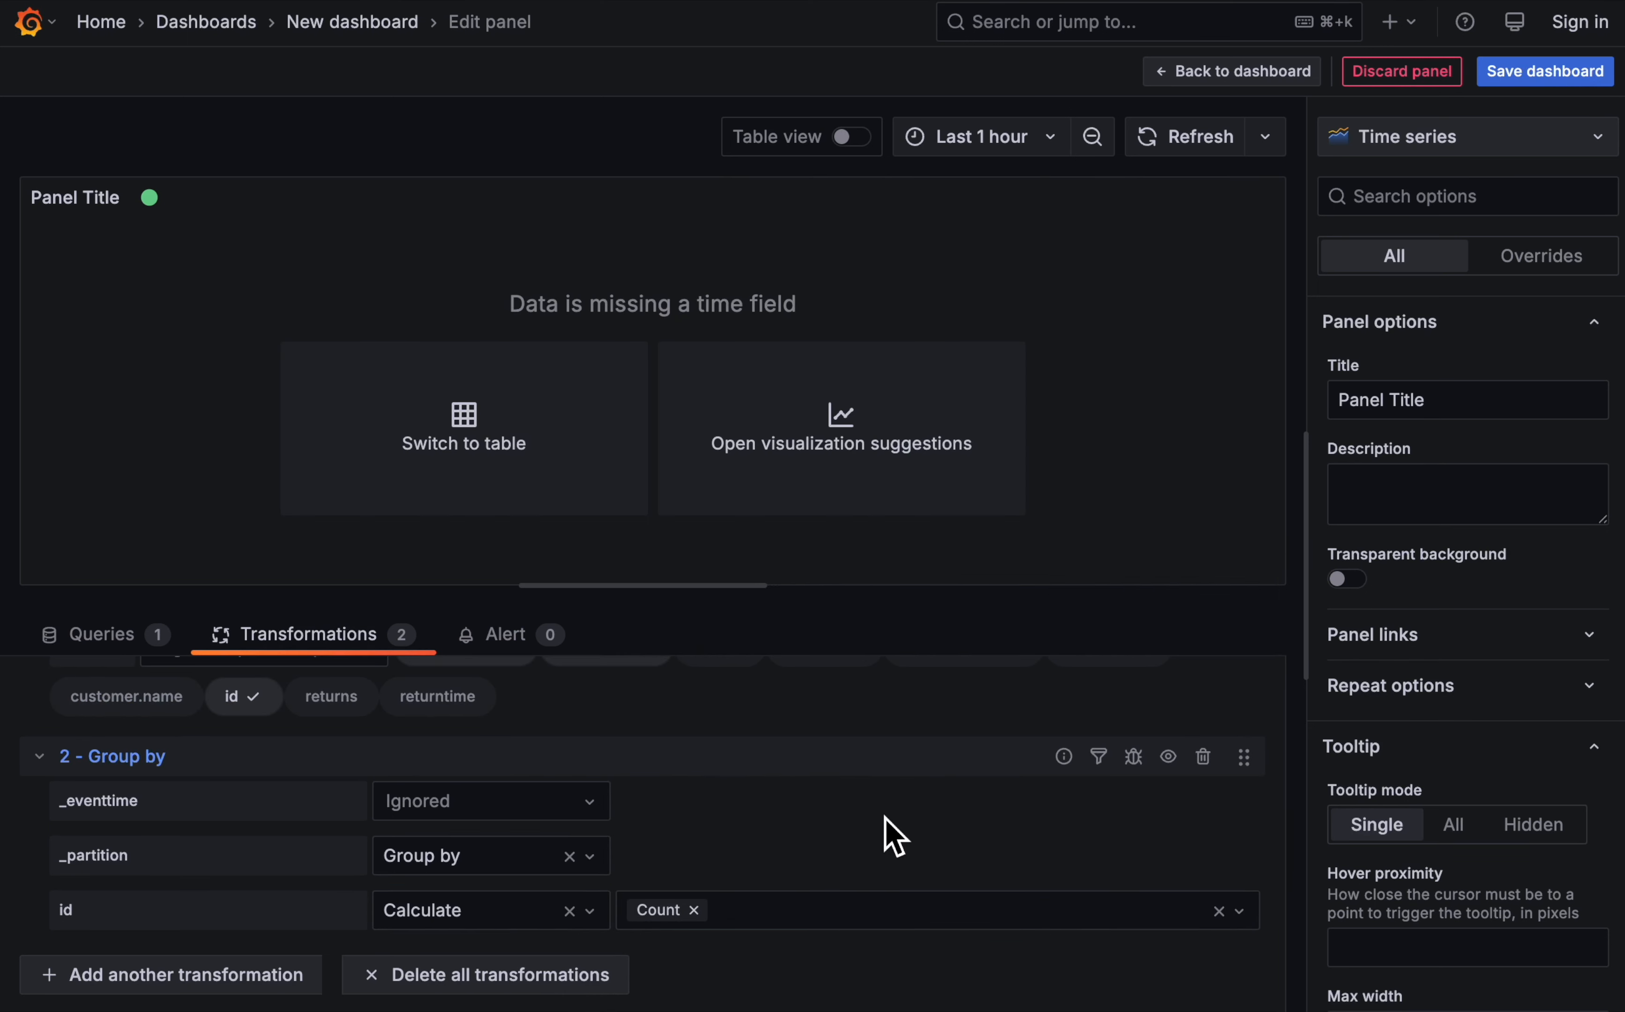
- Change the panel's visualization from Time series to Pie chart
{"action": "left_click", "coordinate": [1439, 139]}
{"action": "scroll", "coordinate": [1446, 703], "scroll_direction": "down", "scroll_amount": 2}
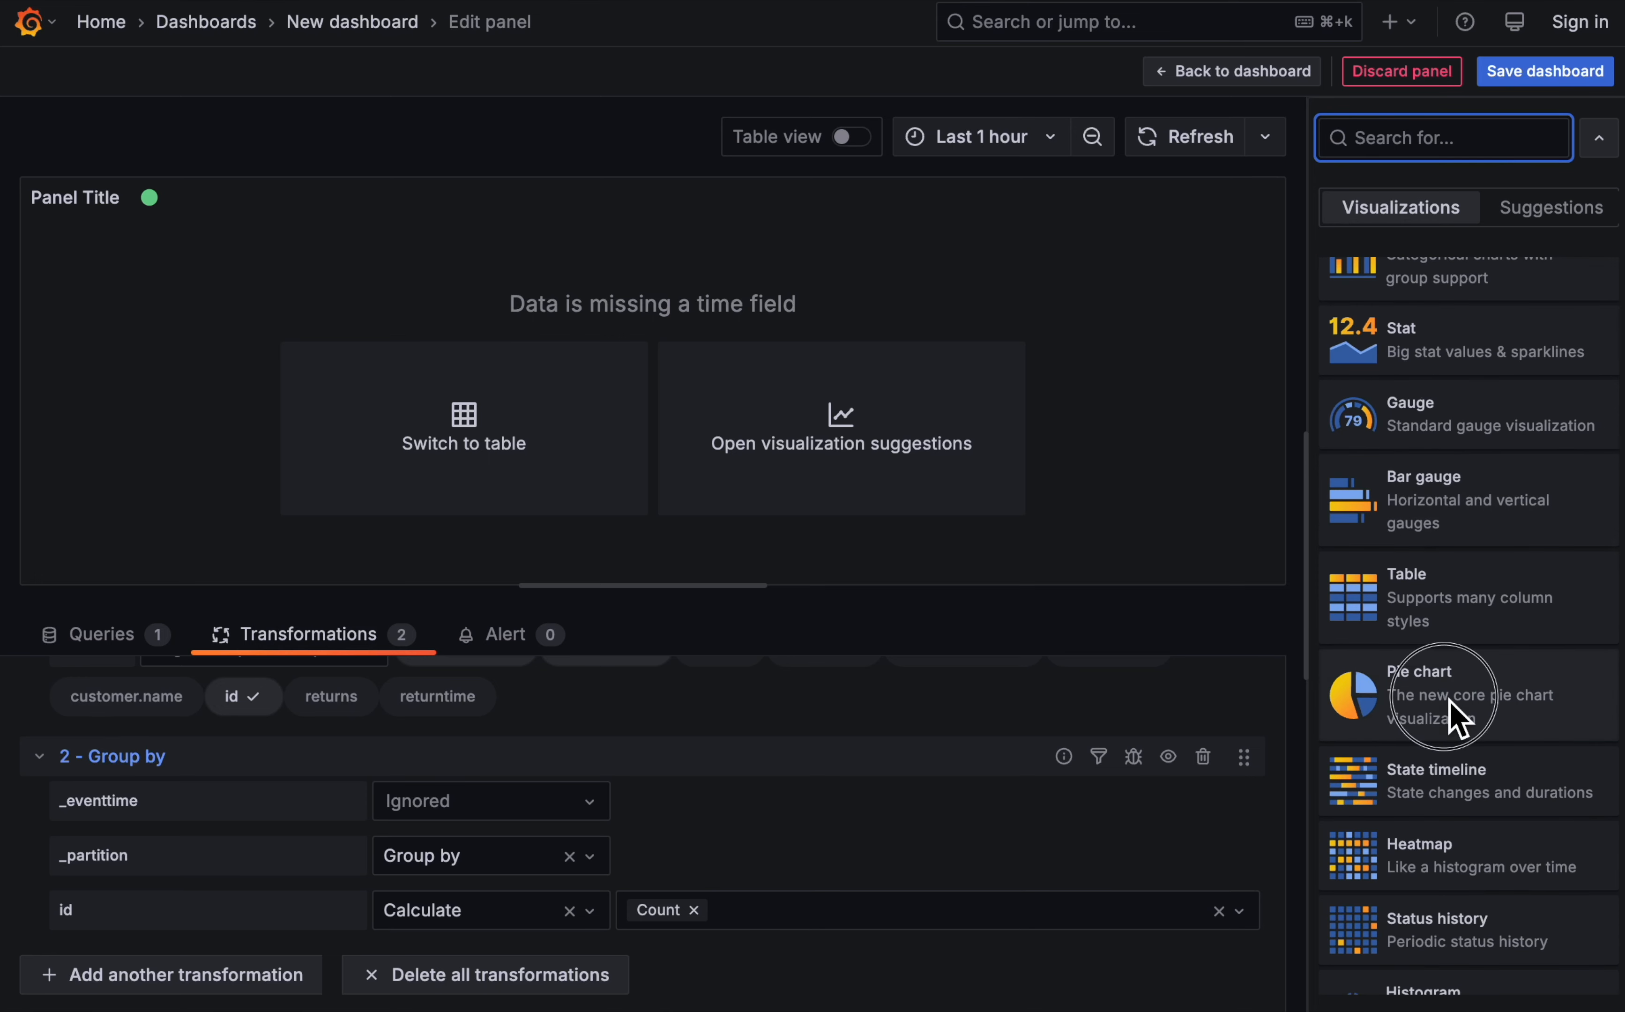
{"action": "left_click", "coordinate": [1458, 715]}
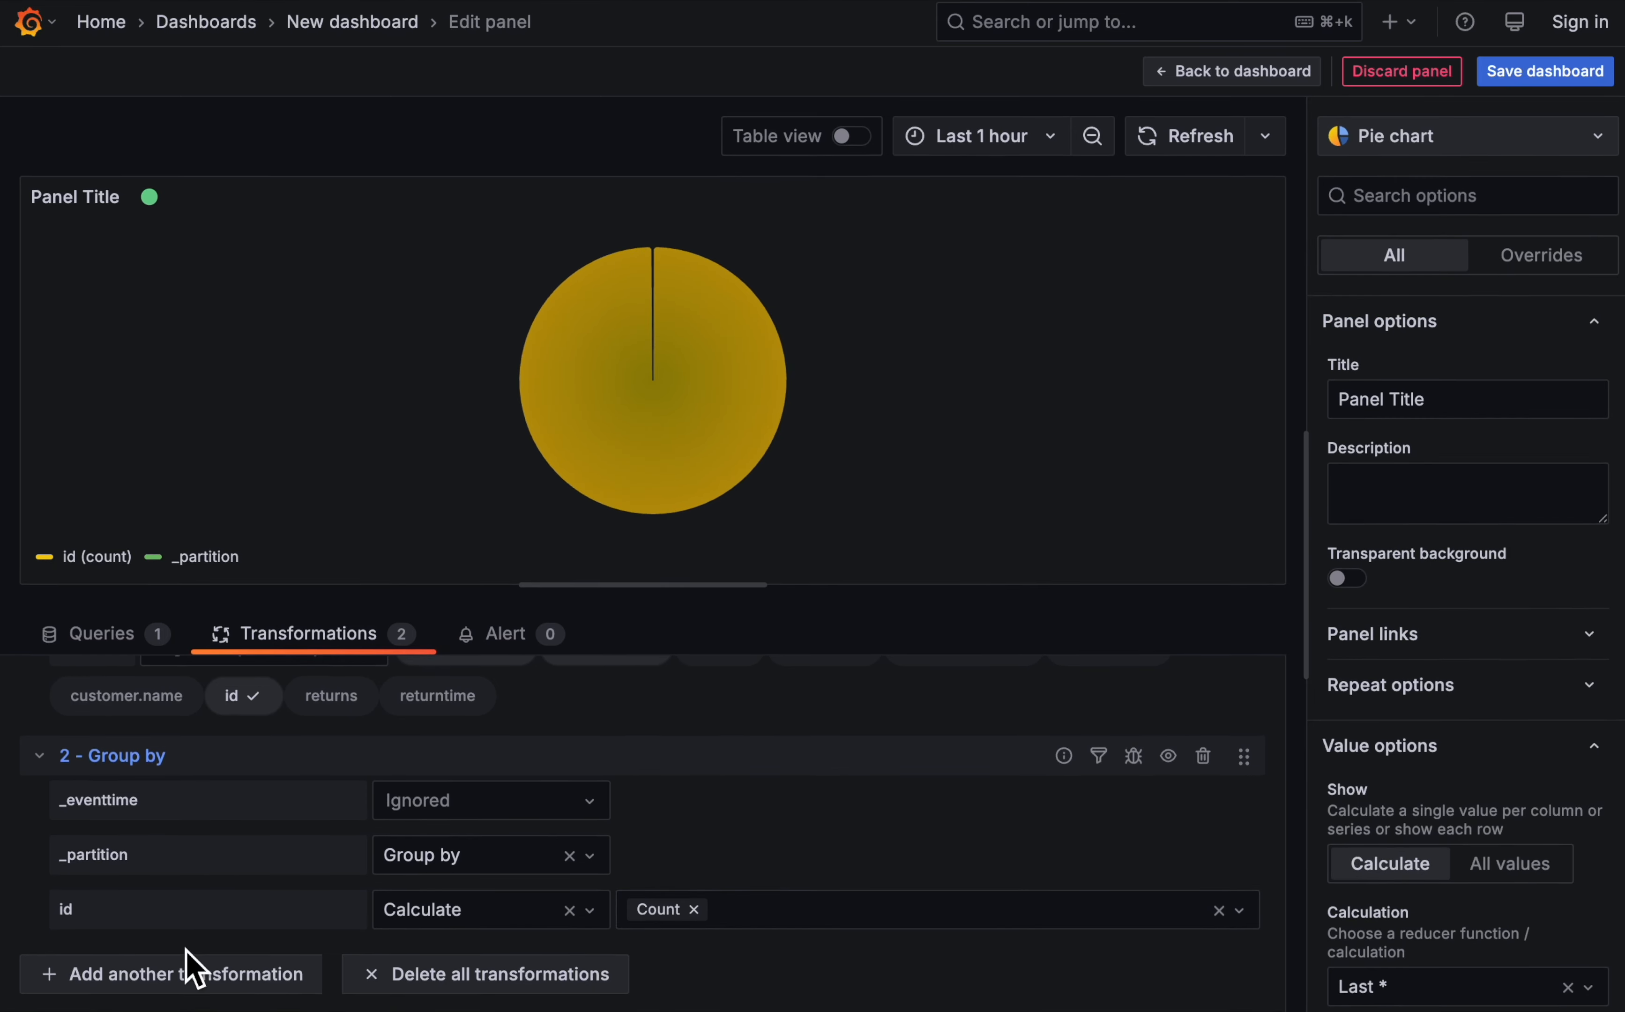
- Add an Organize fields by name transformation renaming _partition to "topic partition" and id (count) to "number of events"
{"action": "left_click", "coordinate": [203, 984]}
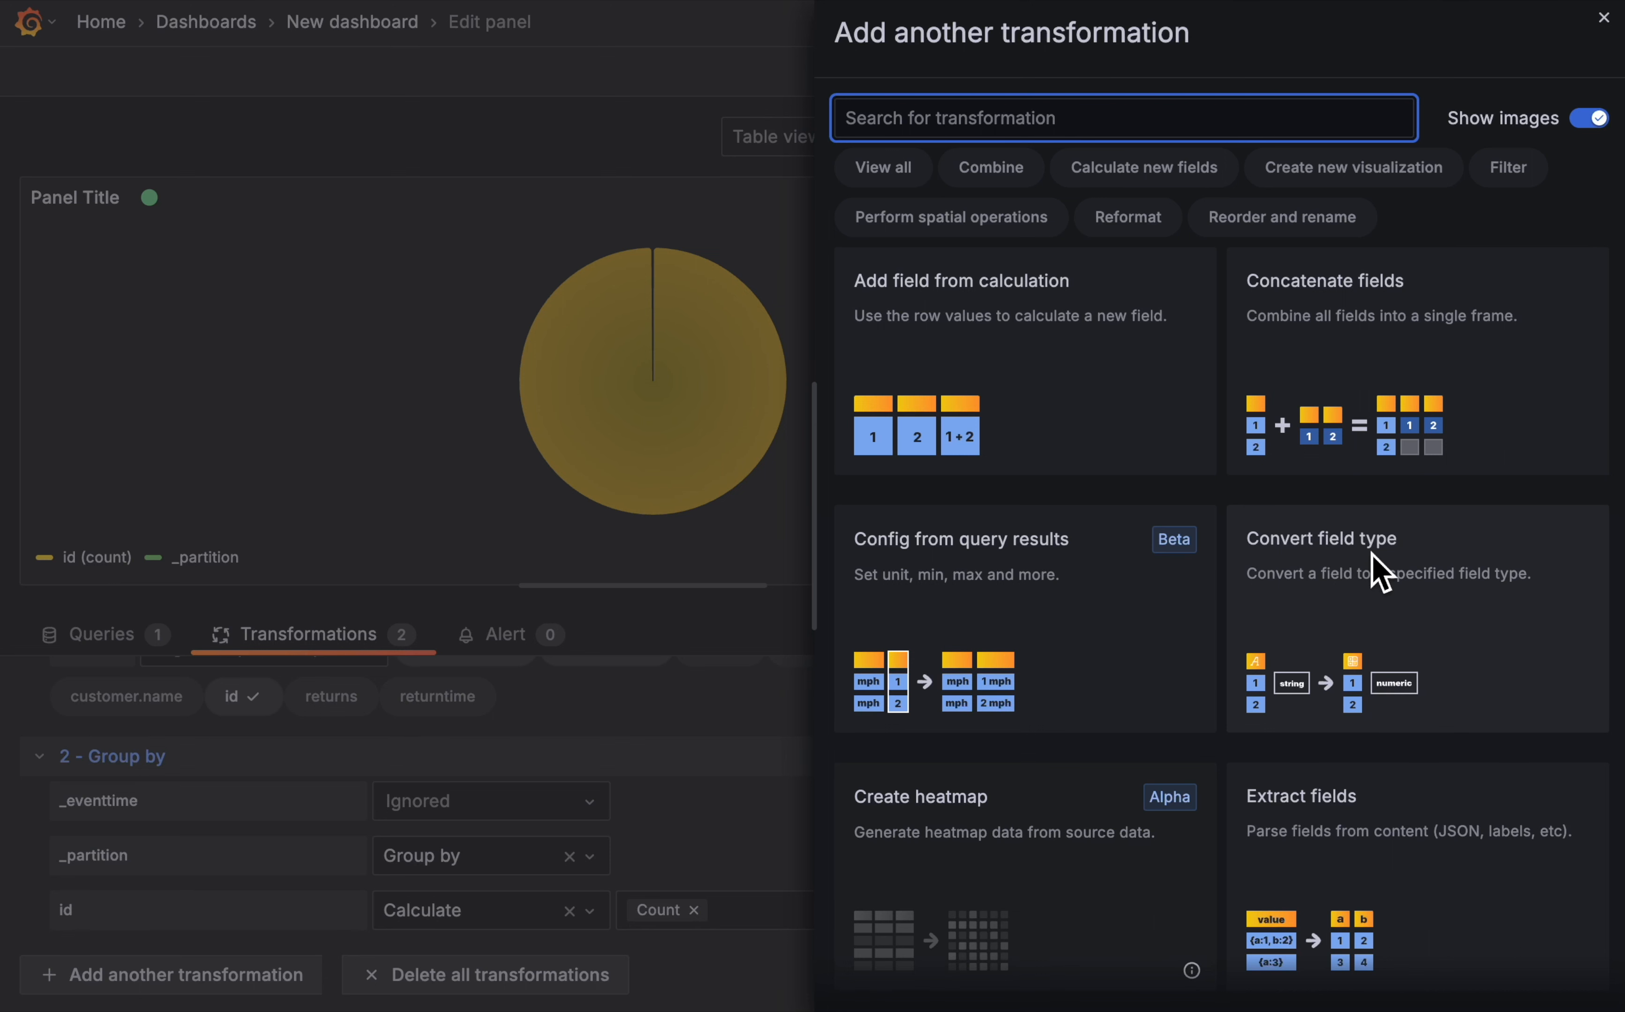
{"action": "scroll", "coordinate": [1383, 572], "scroll_direction": "down", "scroll_amount": 7}
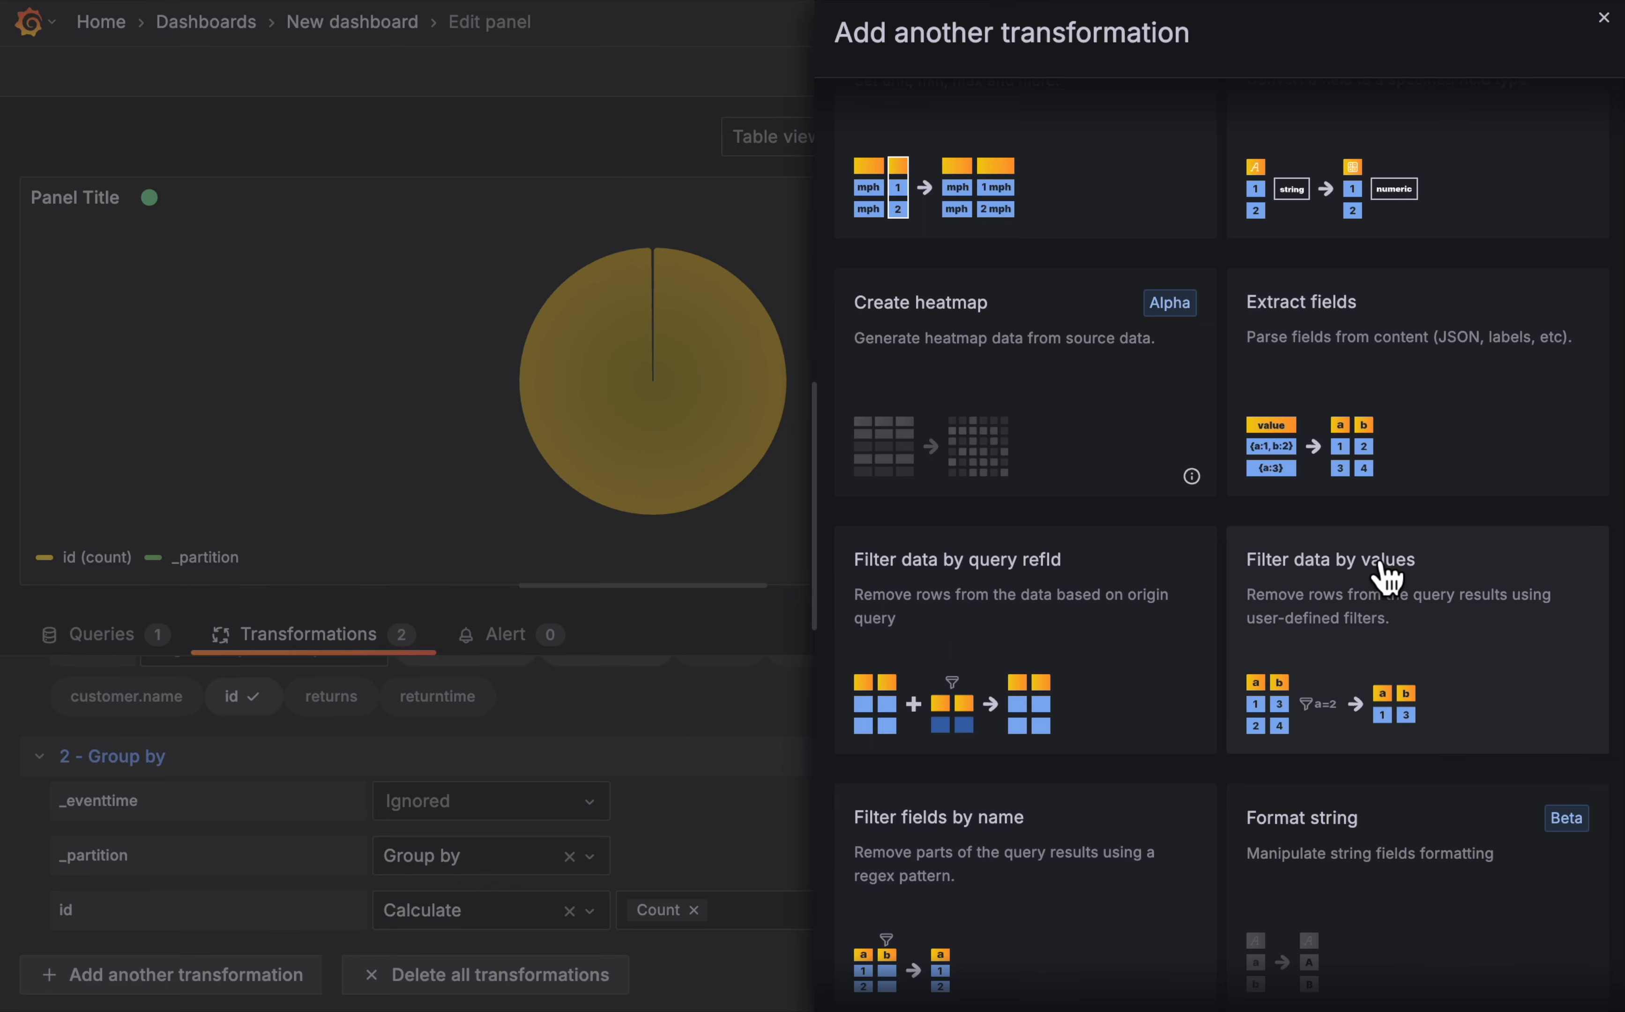
{"action": "scroll", "coordinate": [1387, 577], "scroll_direction": "down", "scroll_amount": 20}
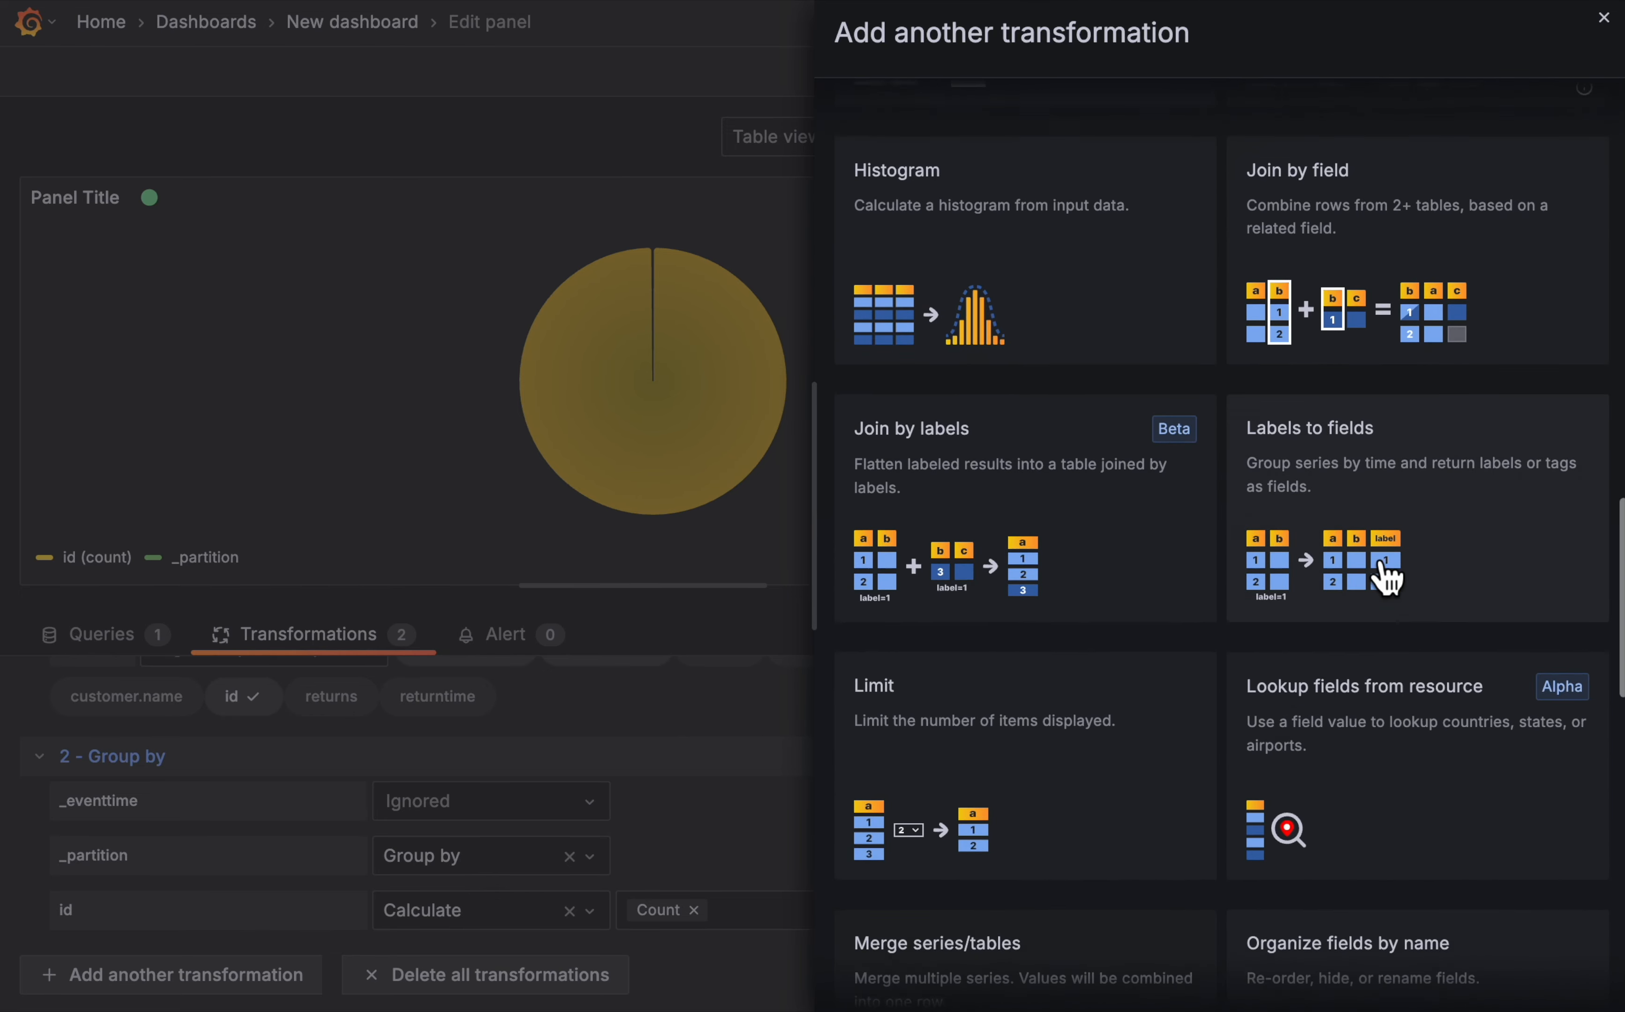
{"action": "scroll", "coordinate": [1384, 574], "scroll_direction": "down", "scroll_amount": 5}
{"action": "left_click", "coordinate": [1389, 410]}
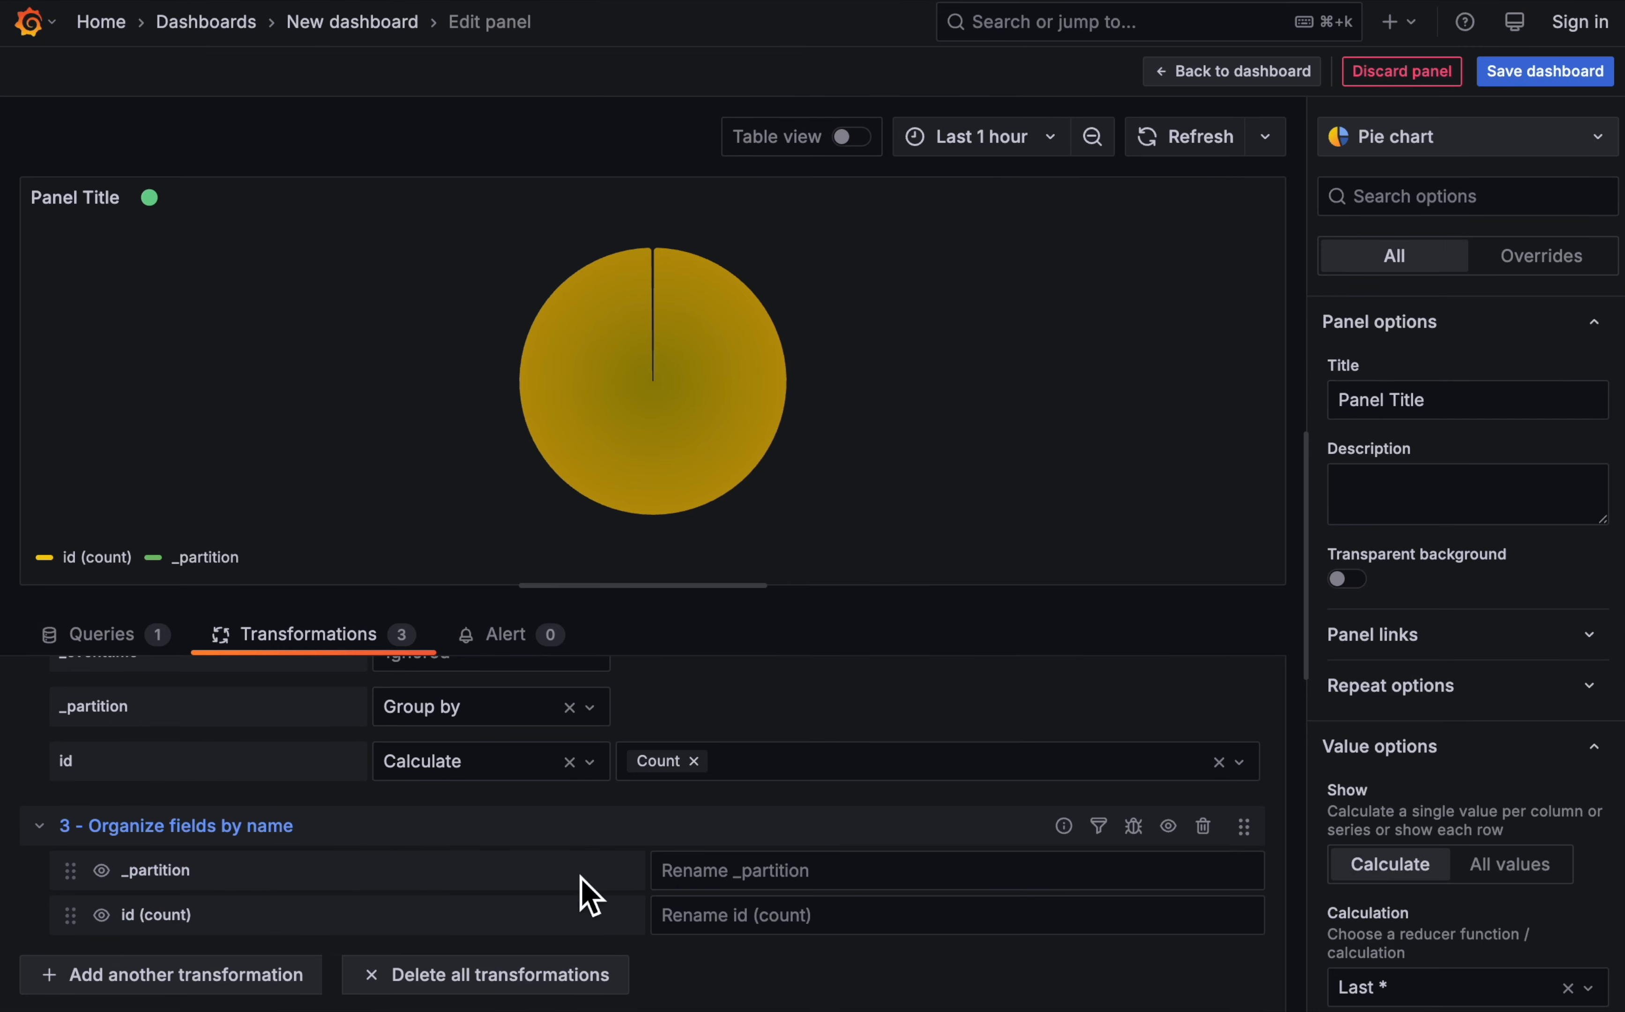
{"action": "left_click", "coordinate": [800, 870]}
{"action": "type", "text": "par"}
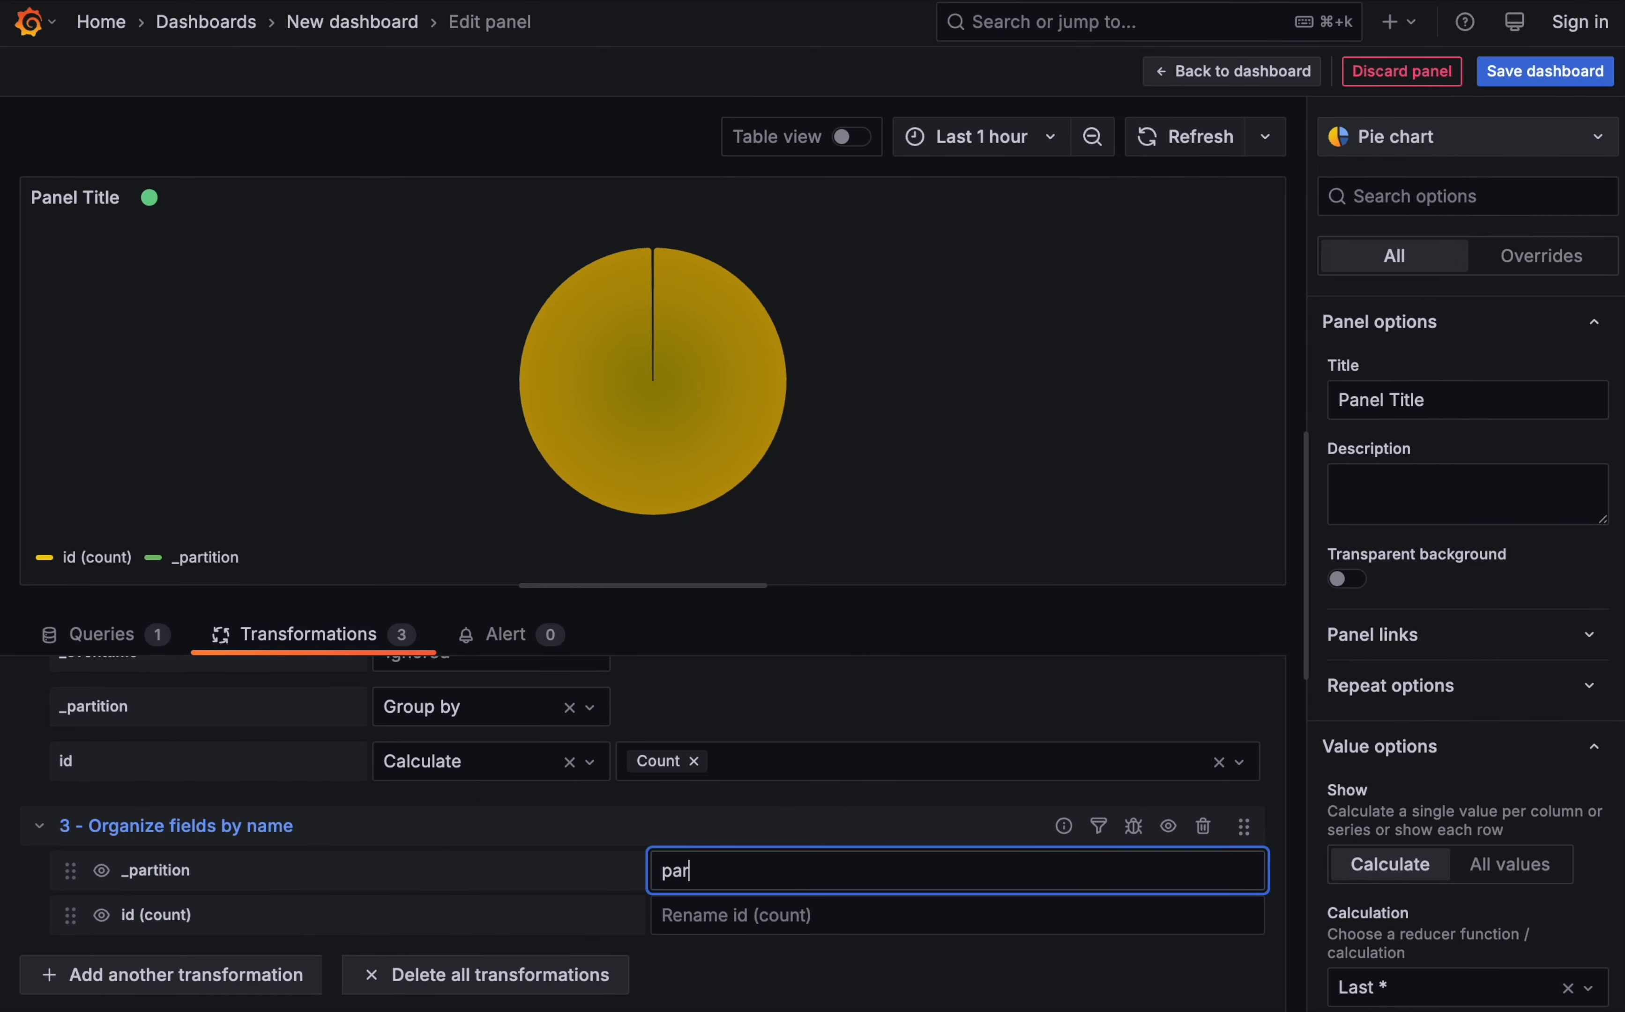
{"action": "type", "text": "titiontopic"}
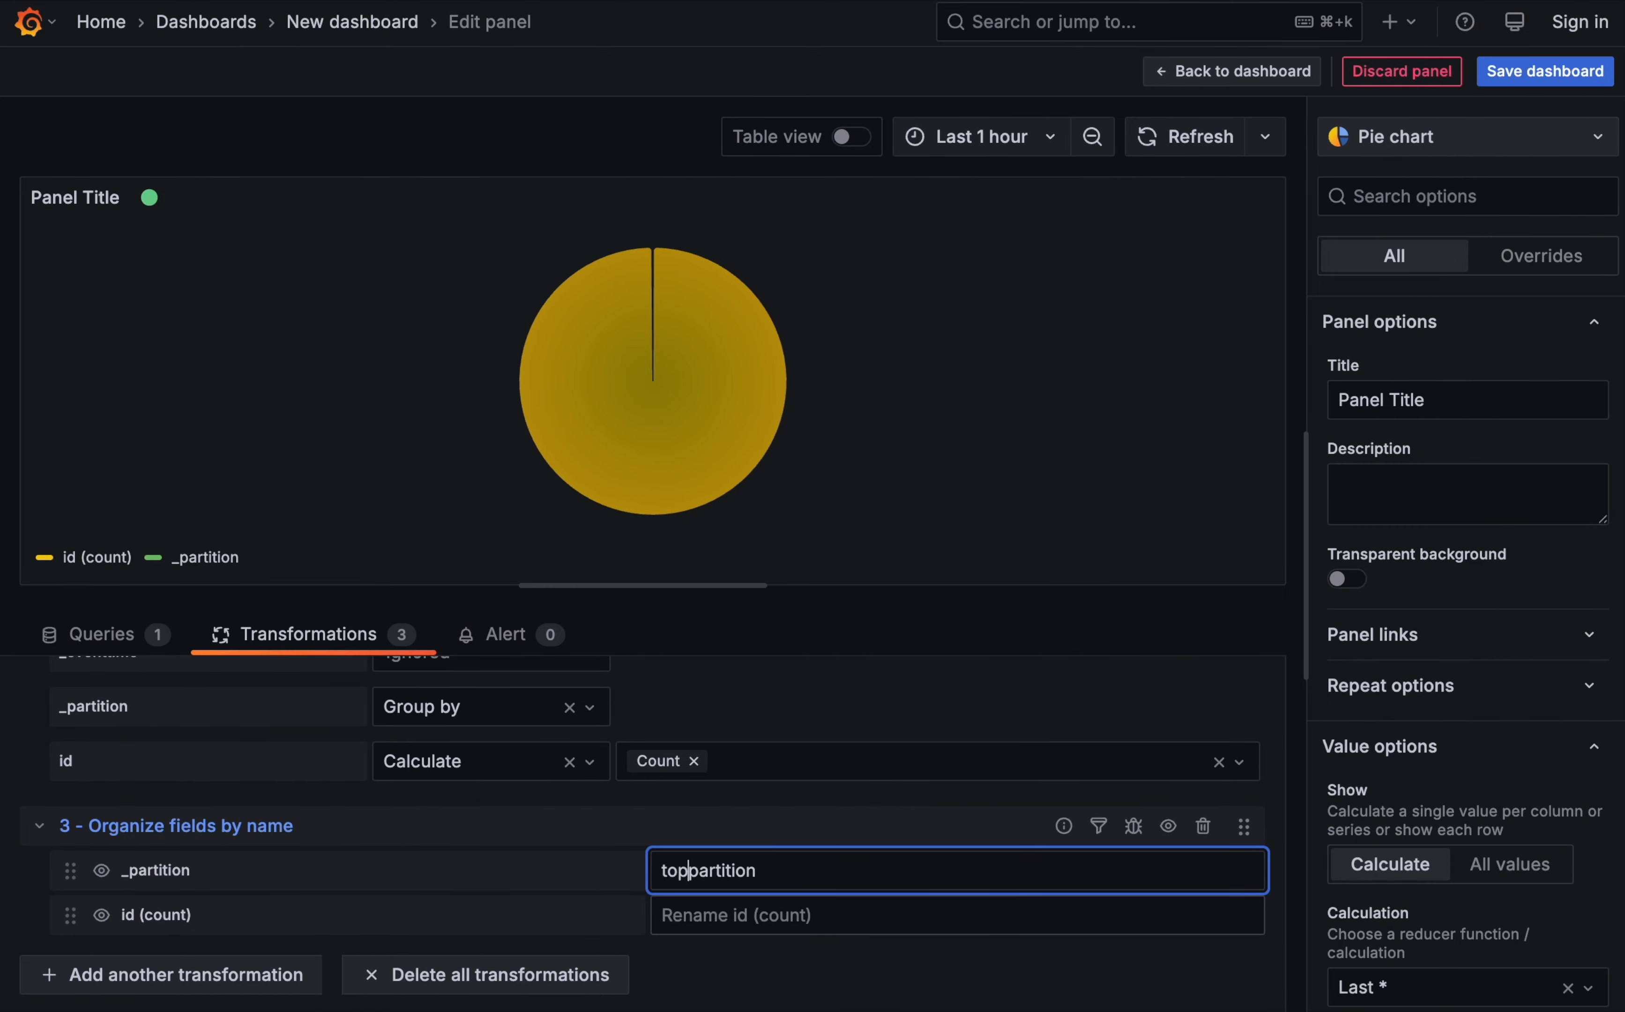
{"action": "left_click", "coordinate": [792, 927]}
{"action": "type", "text": "number of events"}
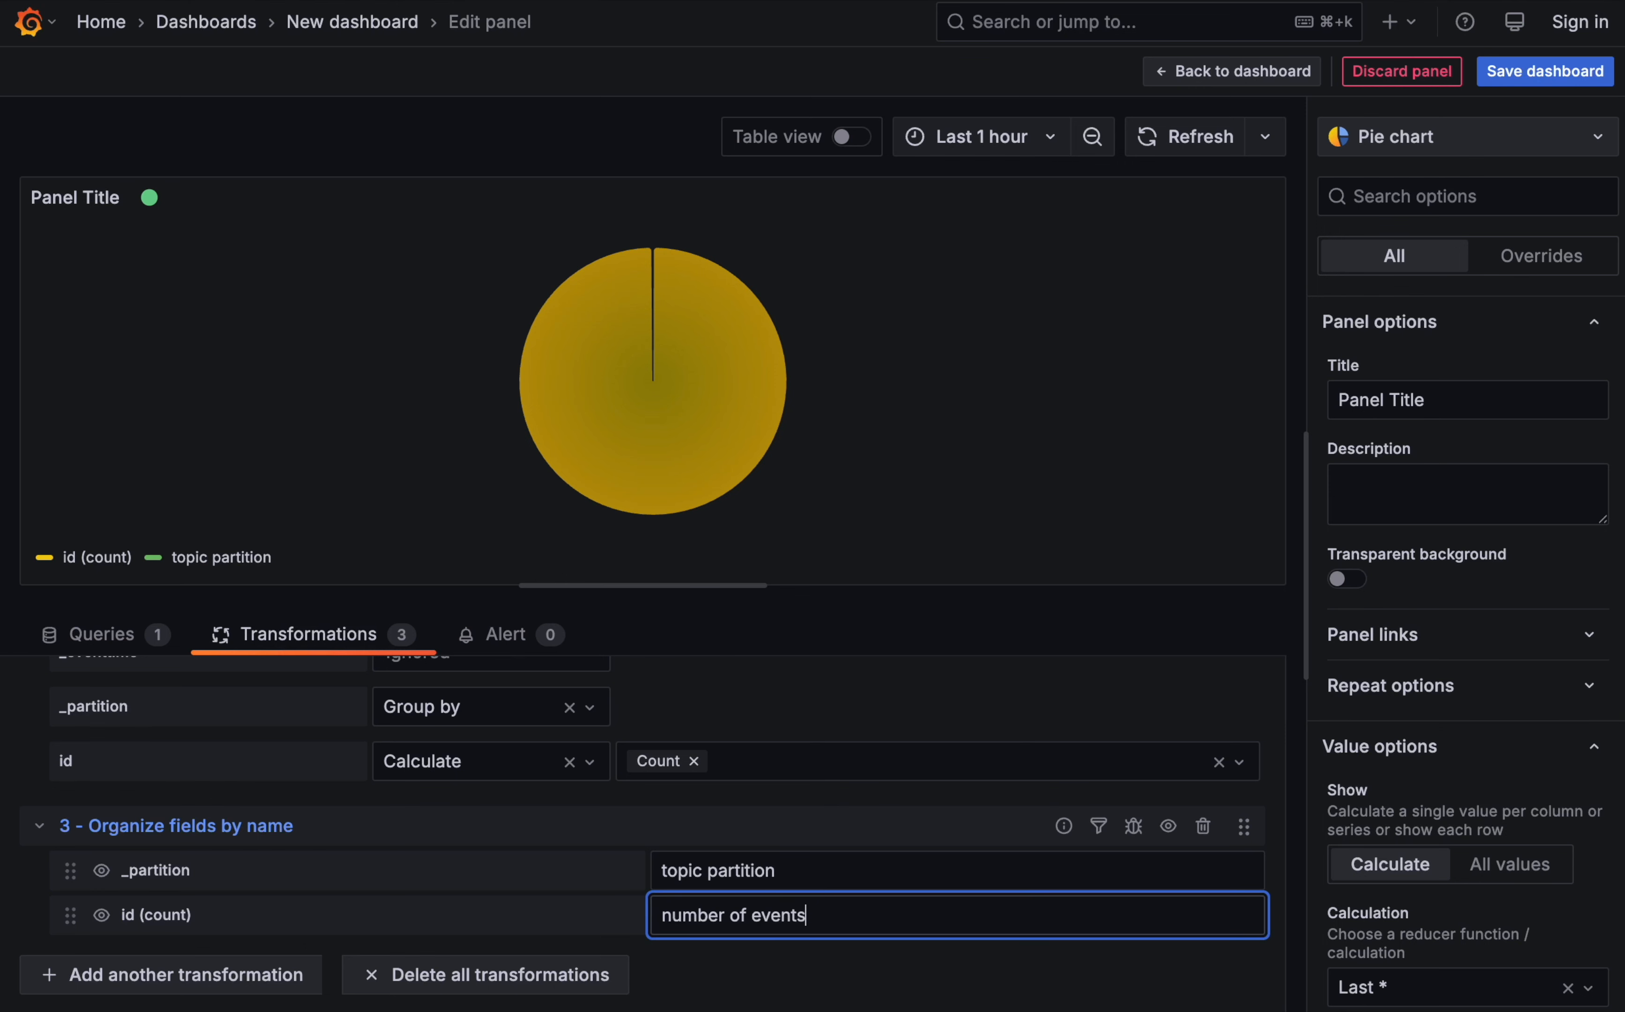
- Add a Rows to fields transformation using topic partition as Field name and number of events as Field value, and inspect the pie slices
{"action": "left_click", "coordinate": [243, 976]}
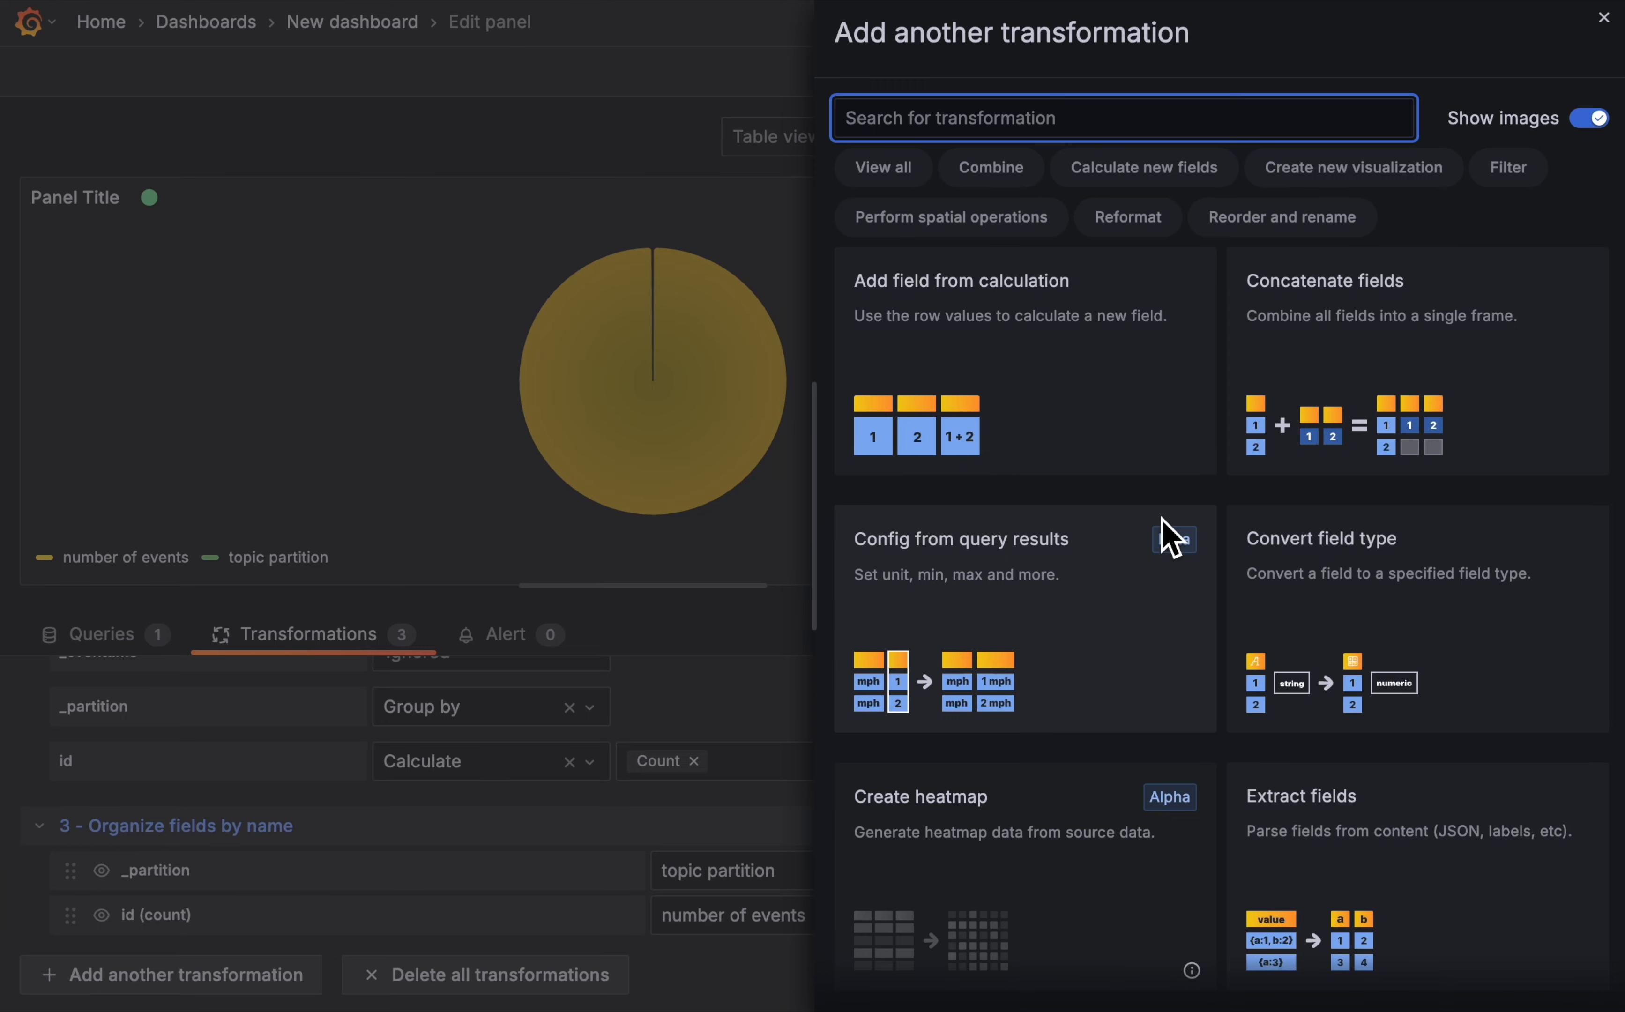
{"action": "scroll", "coordinate": [1234, 475], "scroll_direction": "down", "scroll_amount": 20}
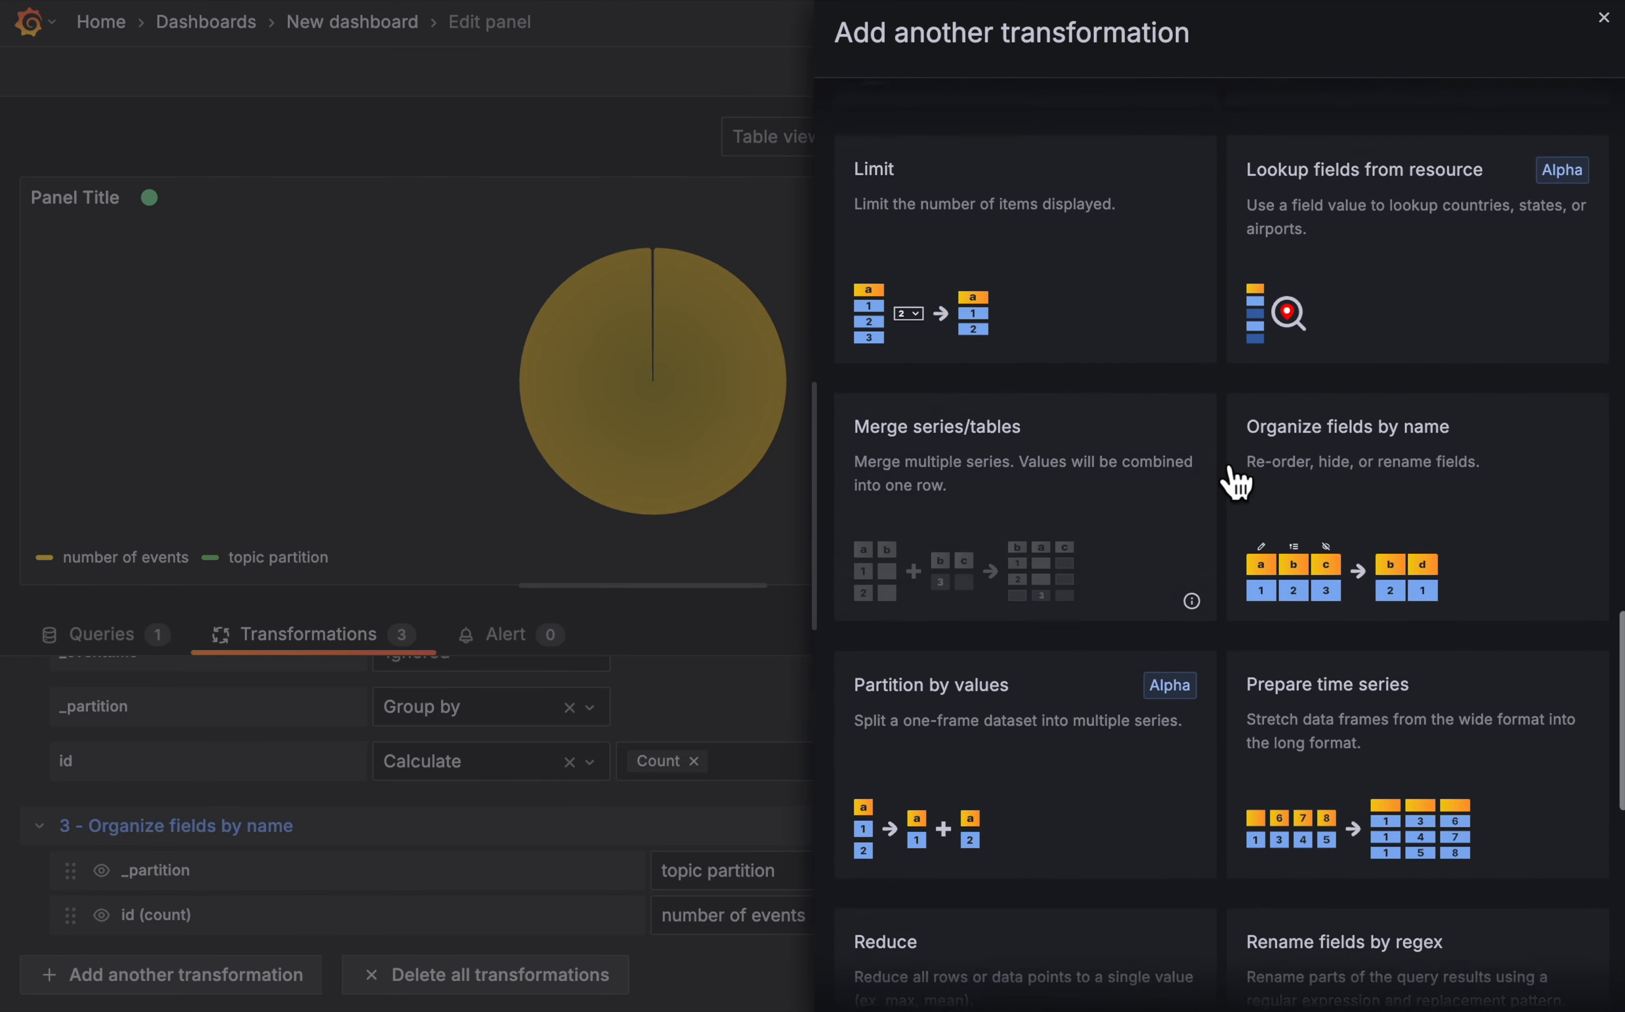
{"action": "left_click", "coordinate": [1035, 360]}
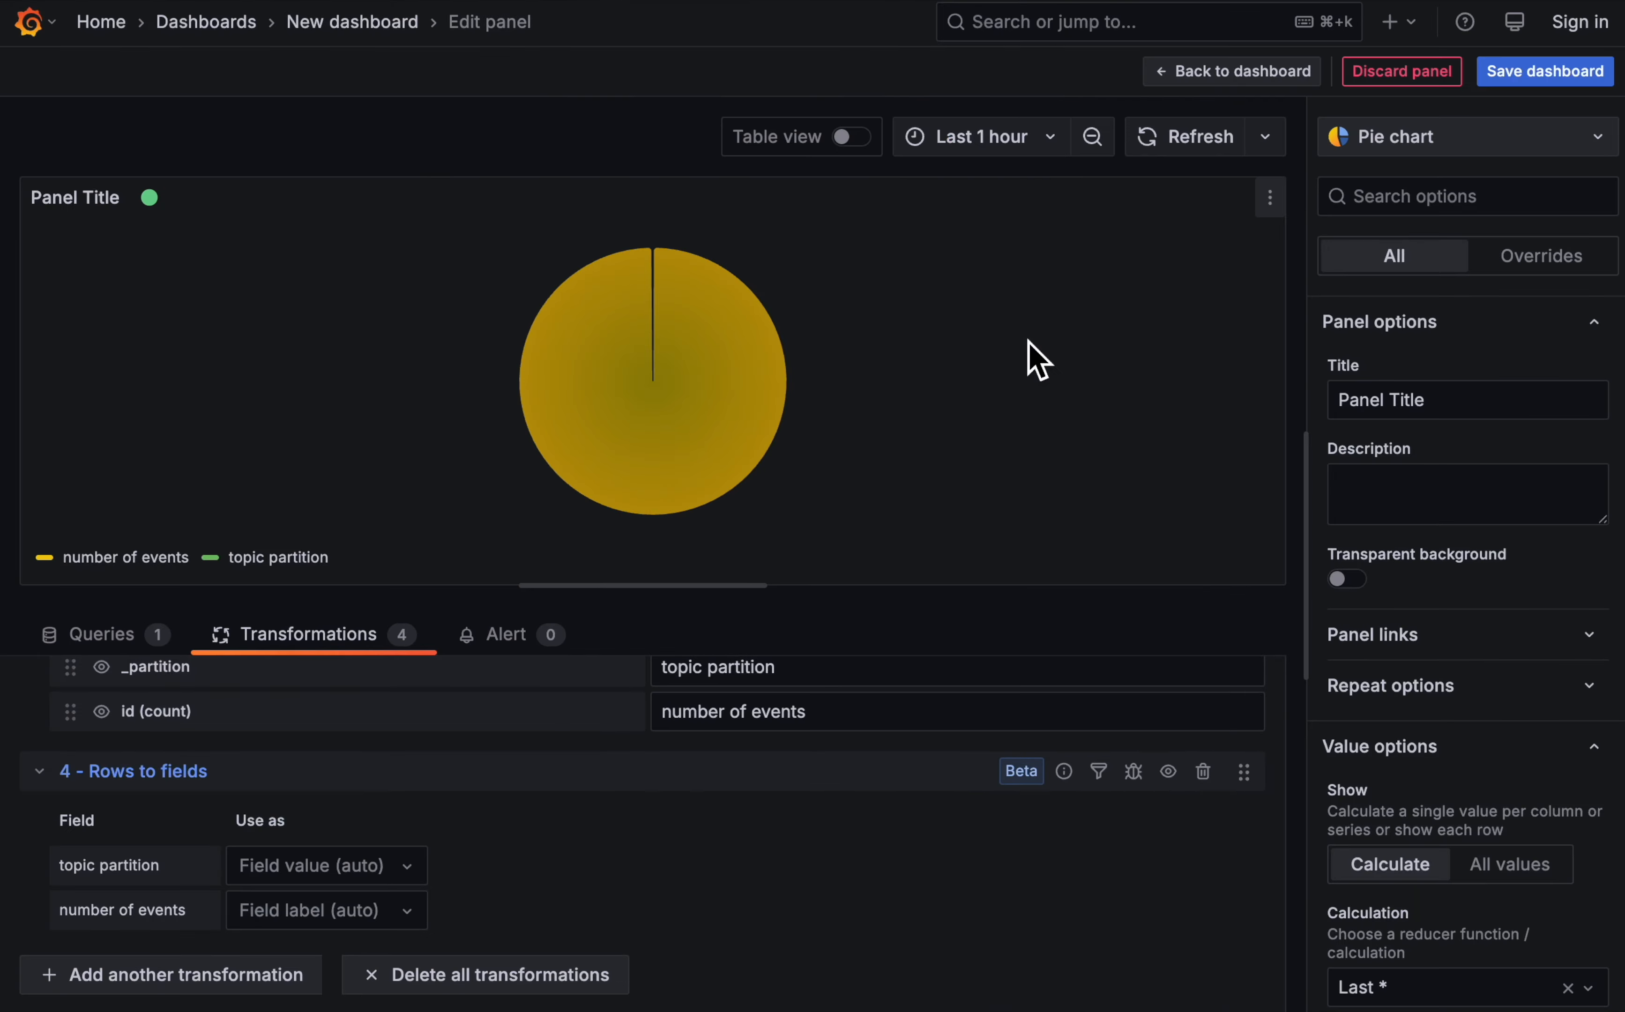
{"action": "left_click", "coordinate": [385, 872]}
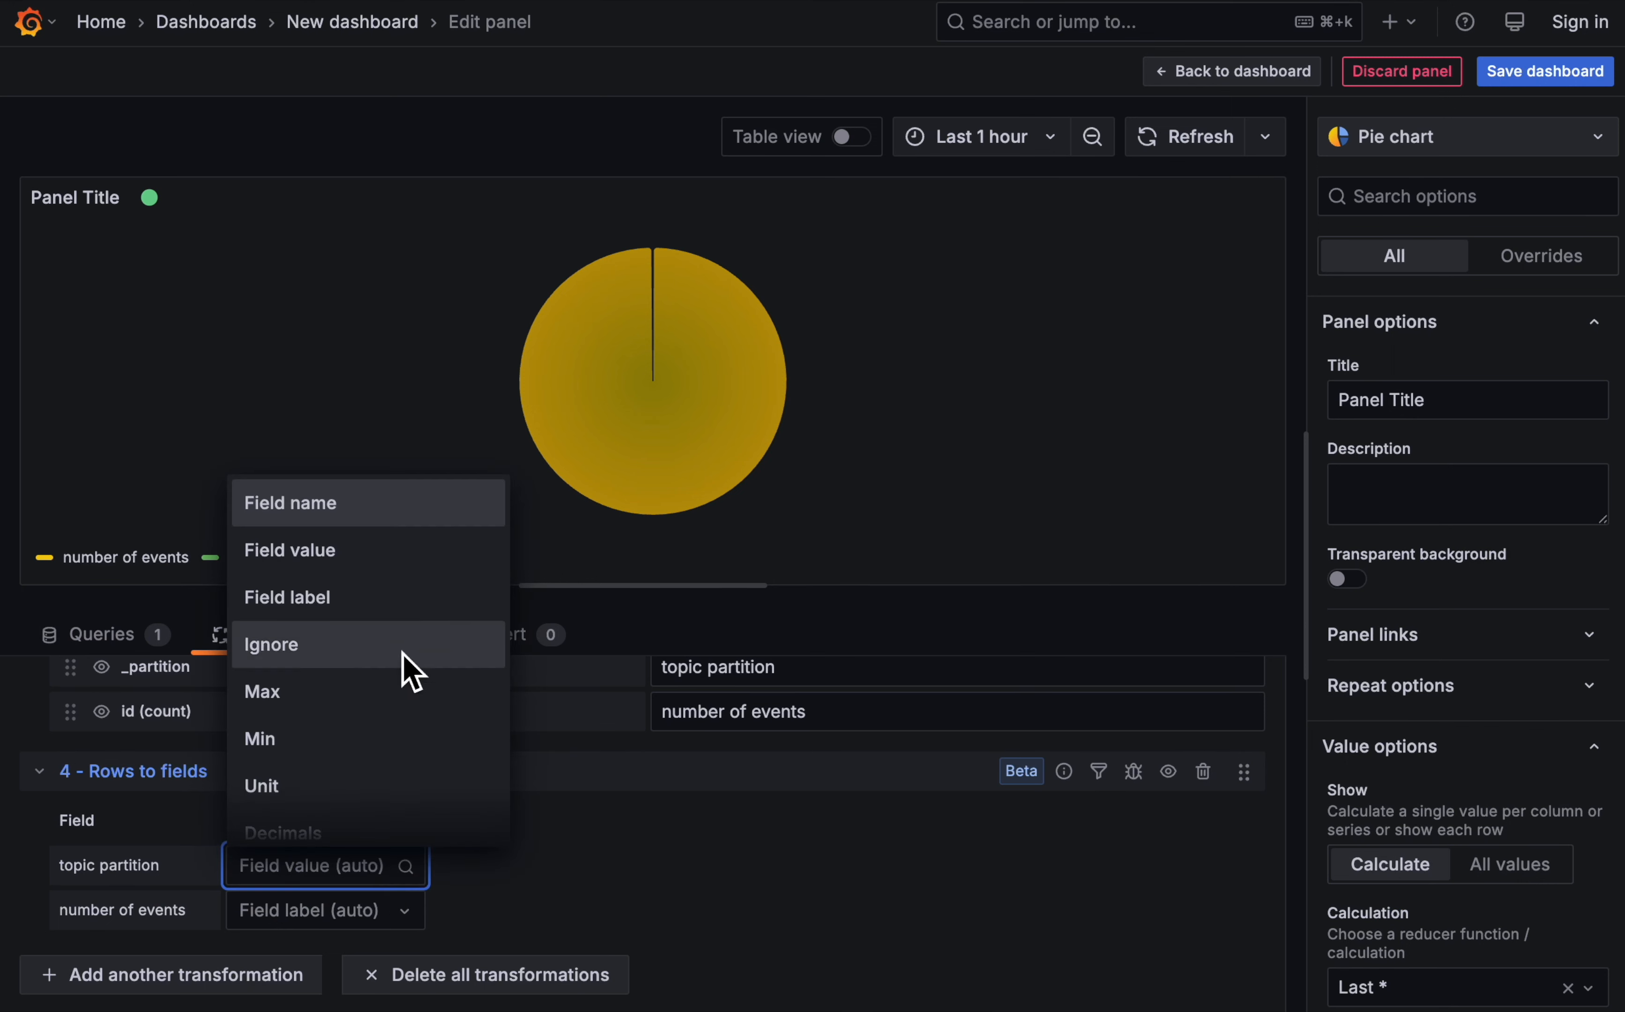
{"action": "left_click", "coordinate": [331, 509]}
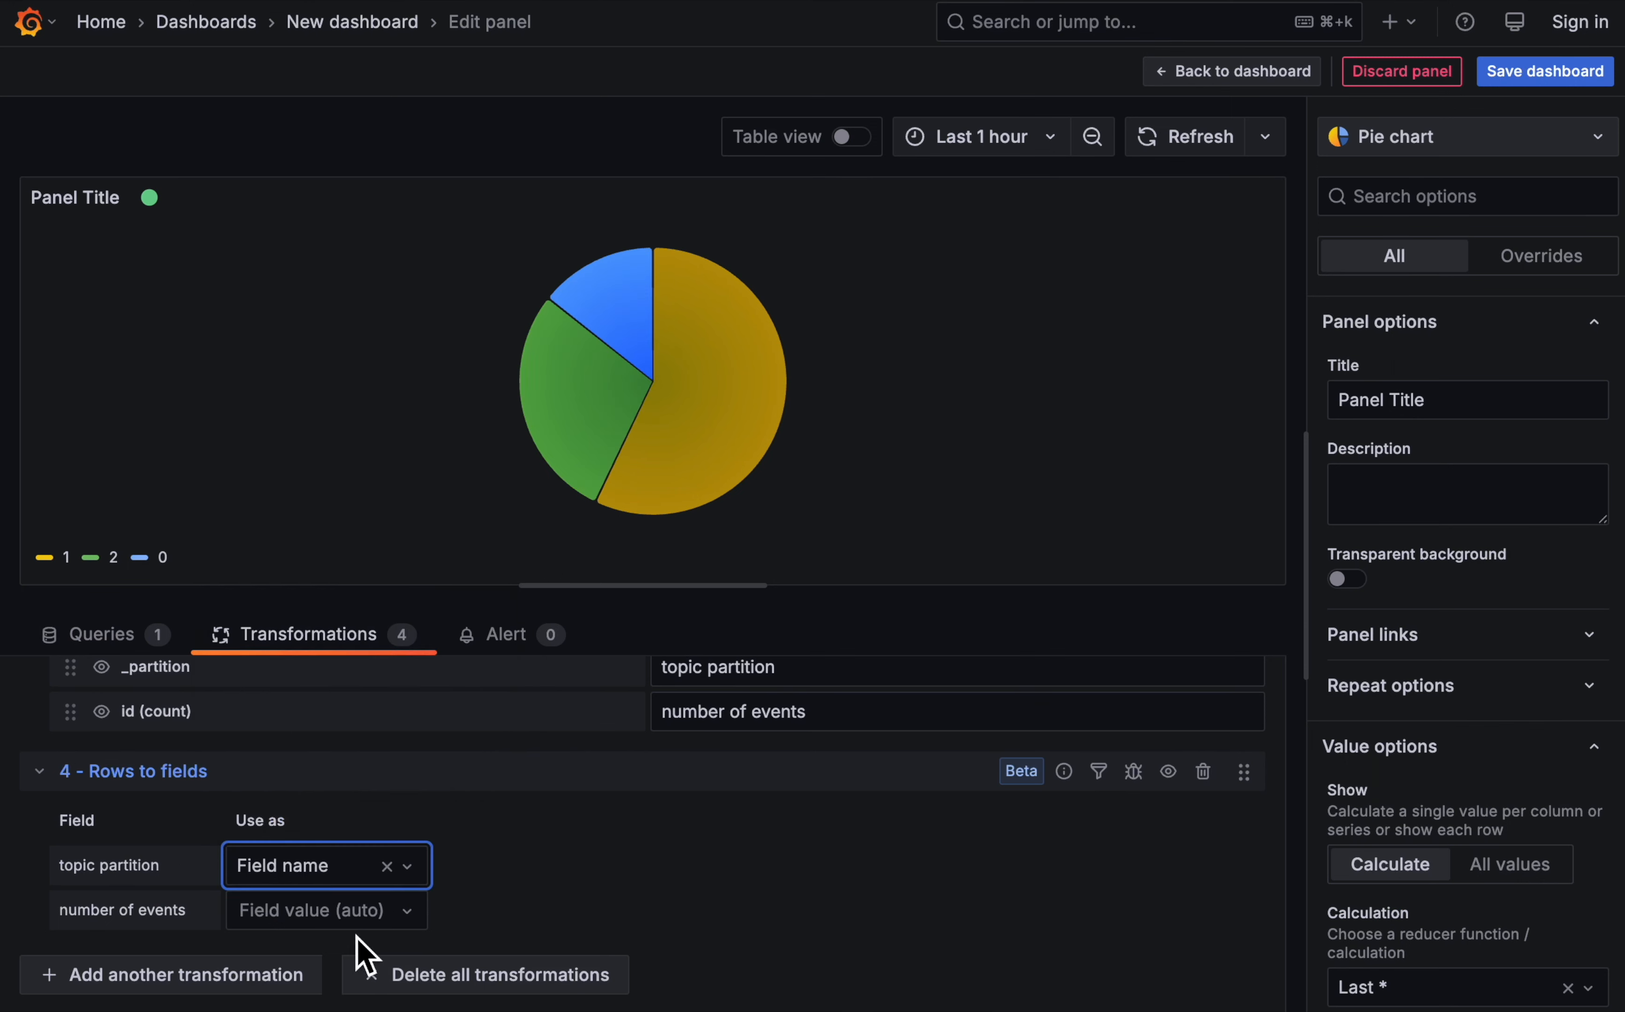
{"action": "left_click", "coordinate": [345, 923]}
{"action": "left_click", "coordinate": [329, 595]}
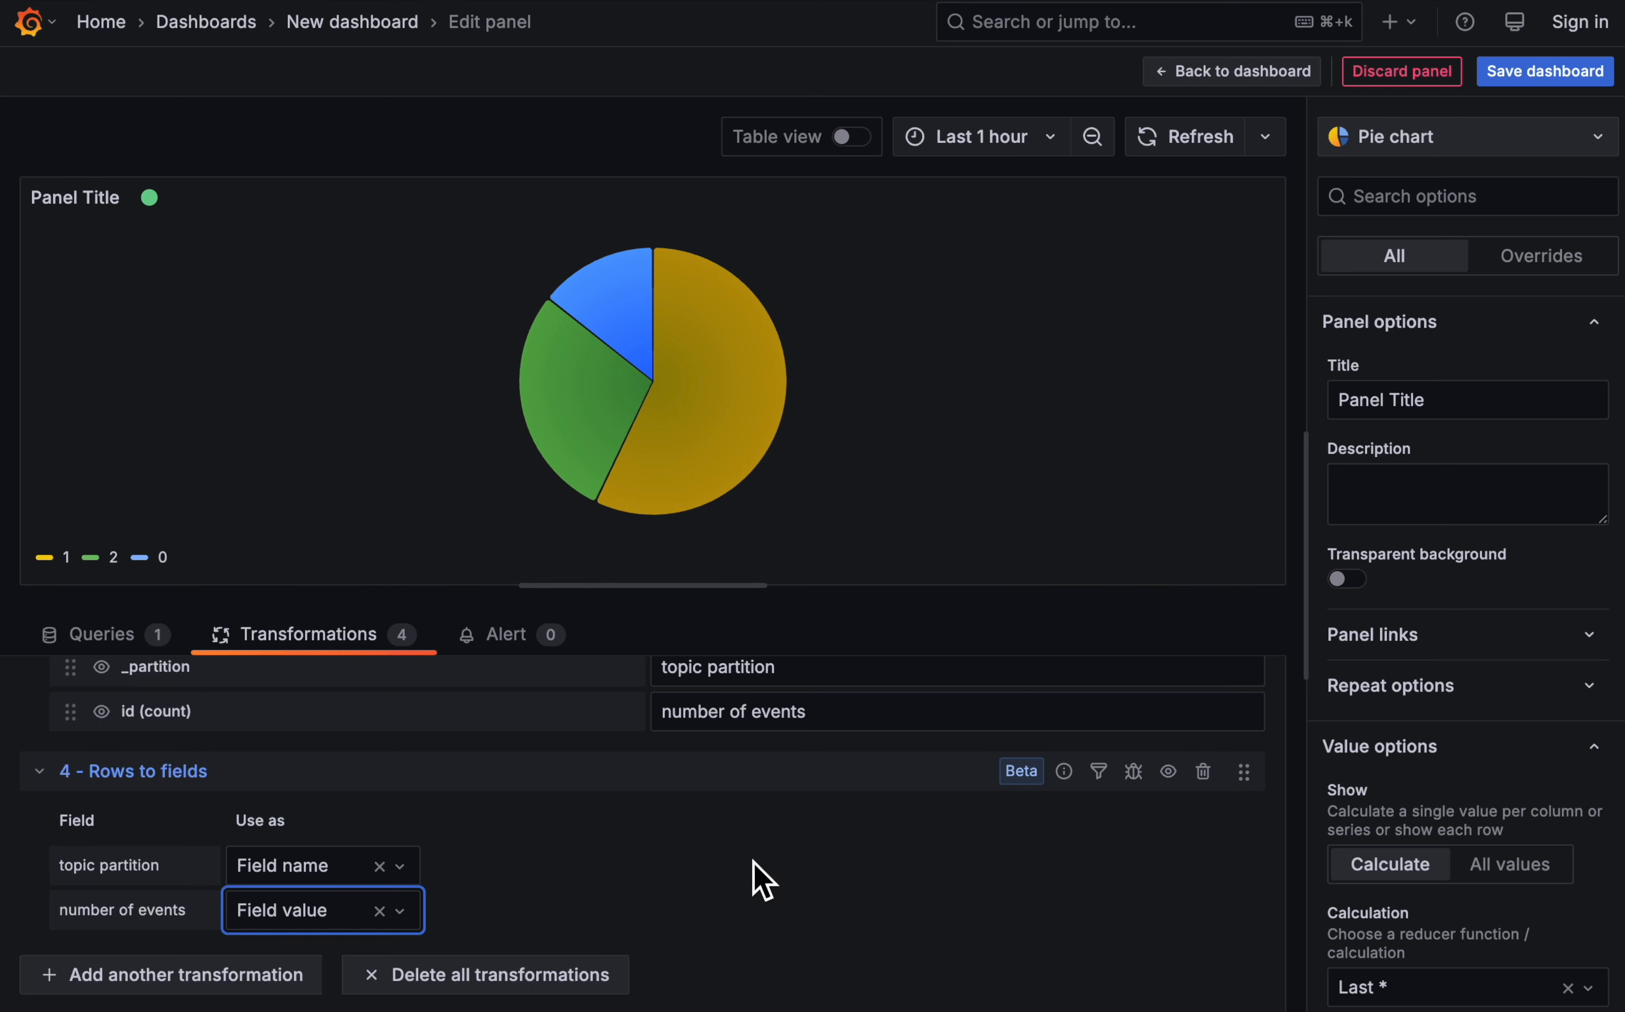
{"action": "mouse_move", "coordinate": [664, 381]}
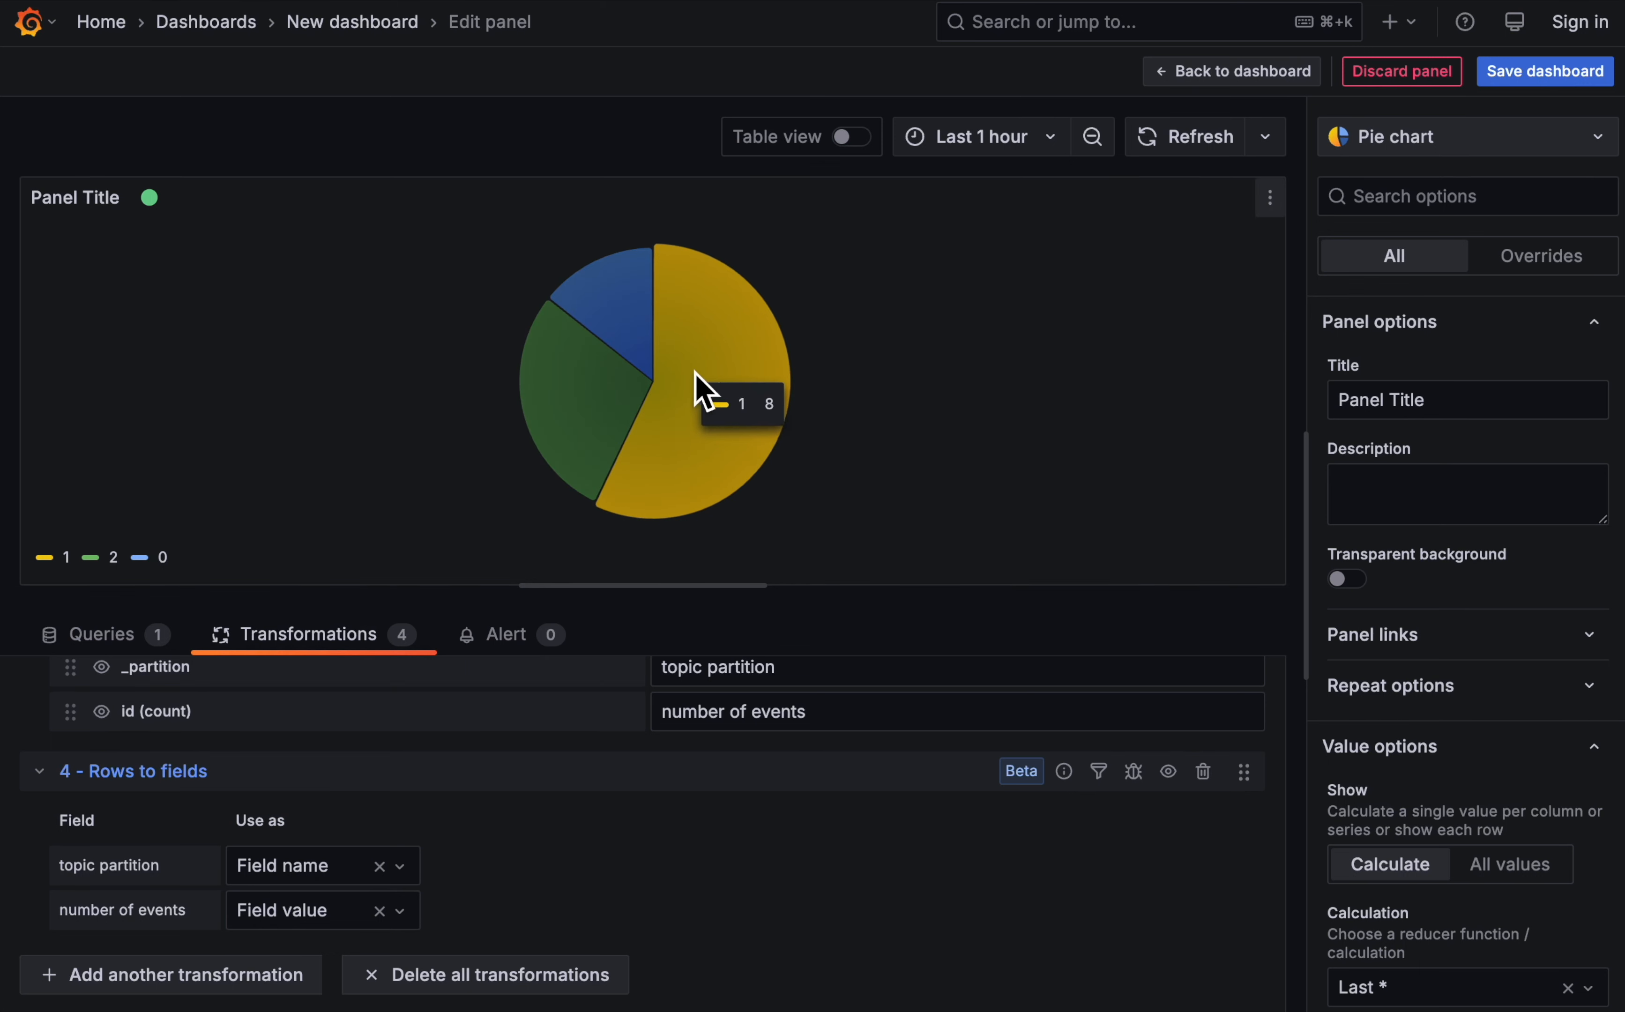
{"action": "mouse_move", "coordinate": [617, 303]}
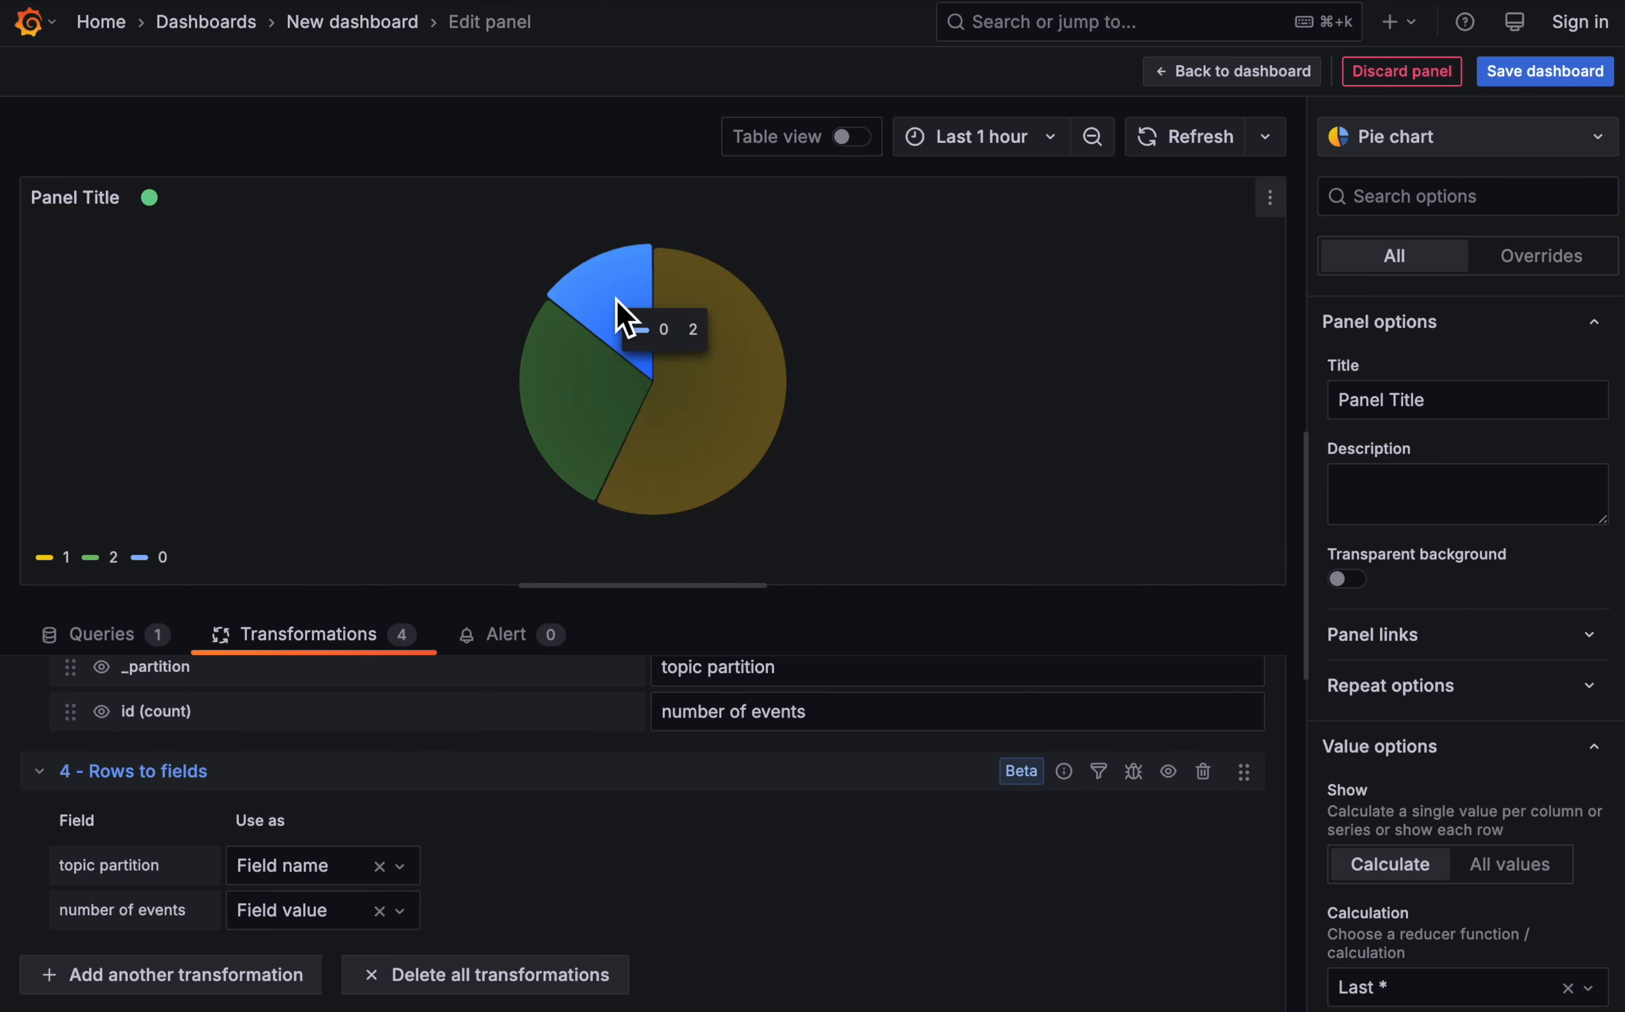
{"action": "mouse_move", "coordinate": [584, 479]}
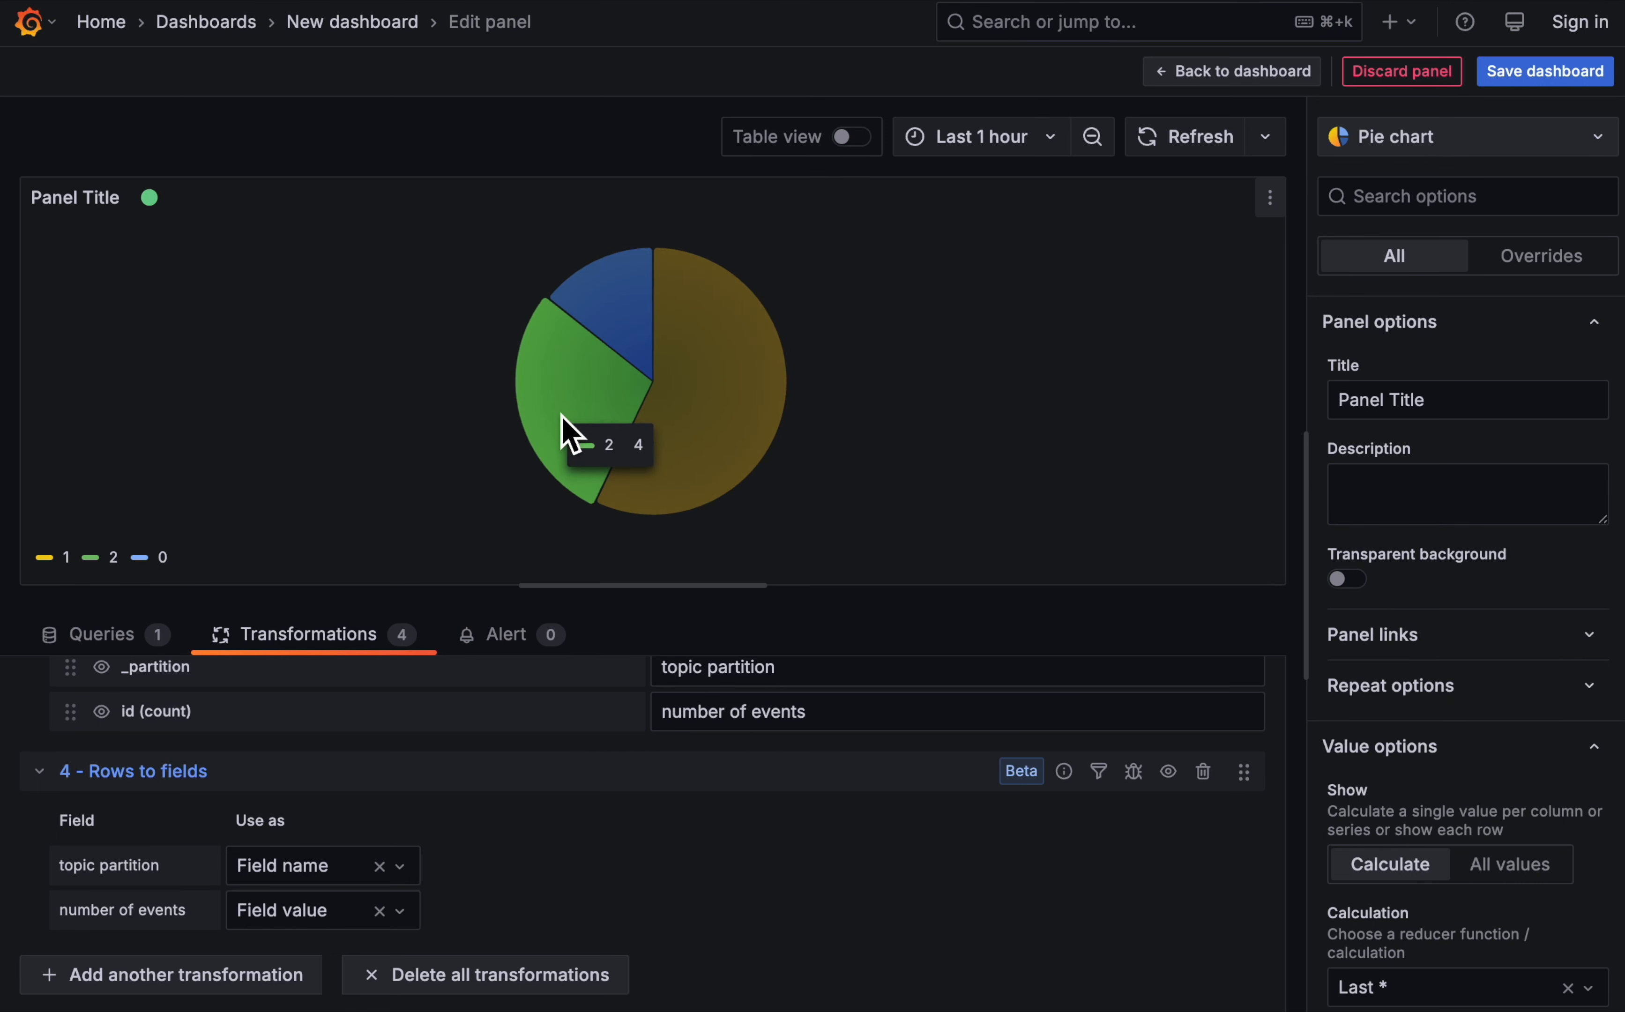
- Title the pie chart panel "Distribution of events by topic partition"
{"action": "triple_click", "coordinate": [1470, 403]}
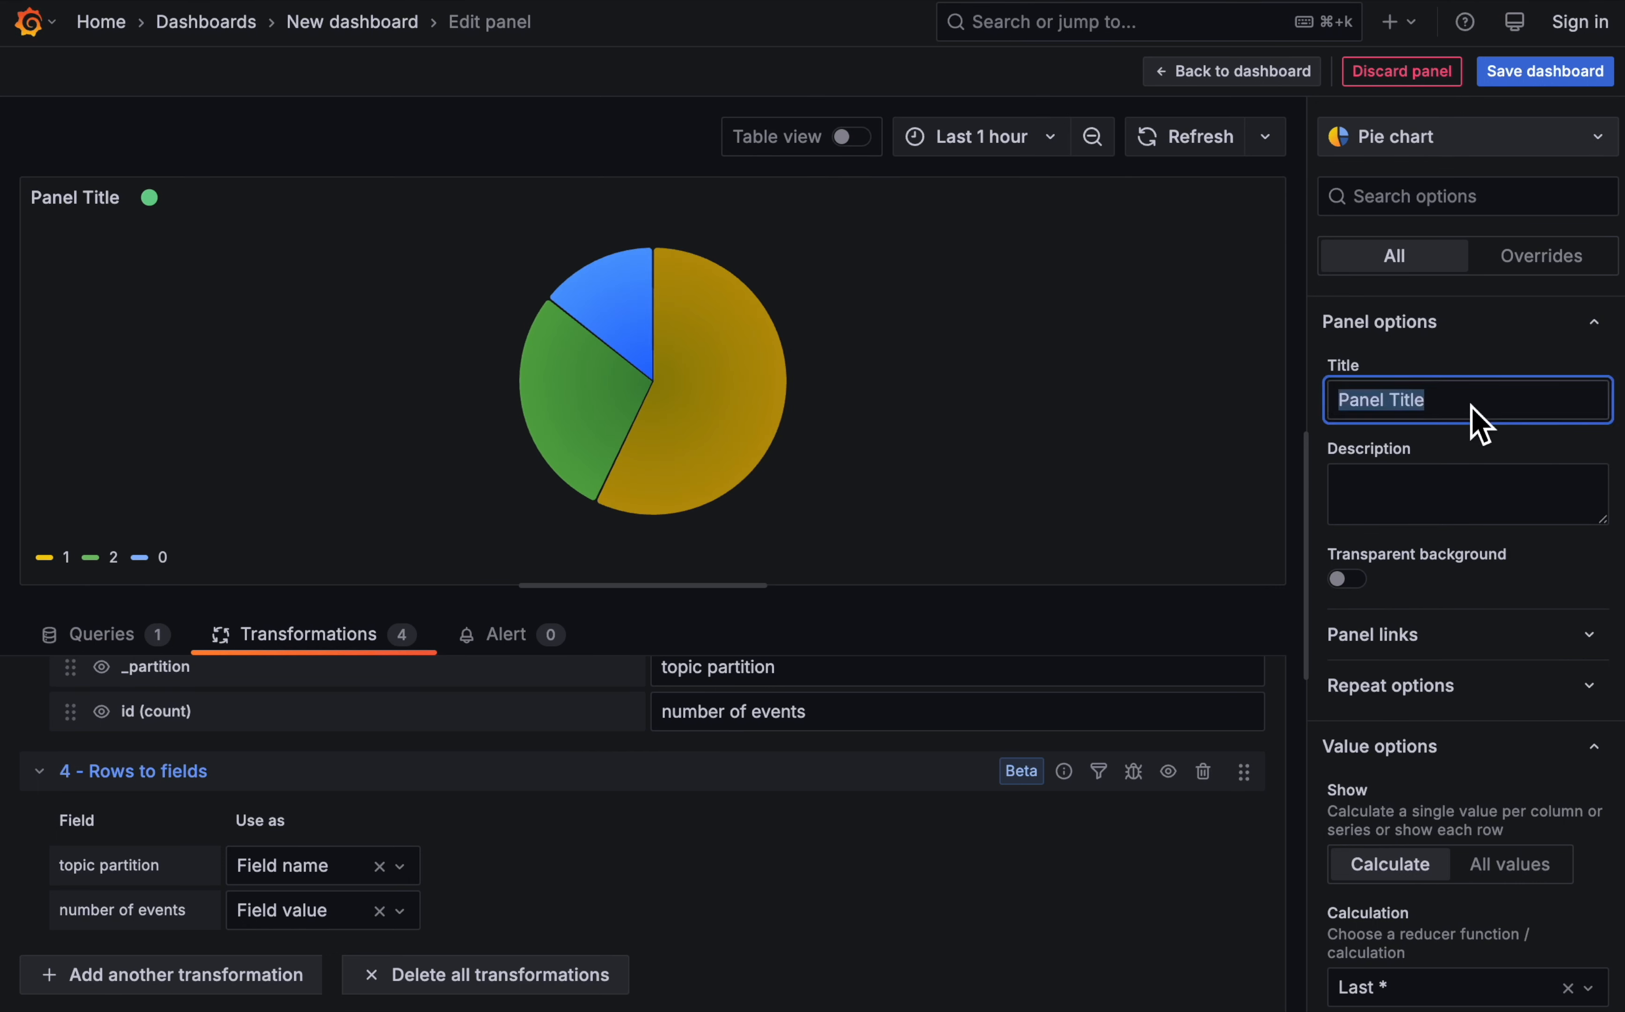
{"action": "type", "text": "Distribution of "}
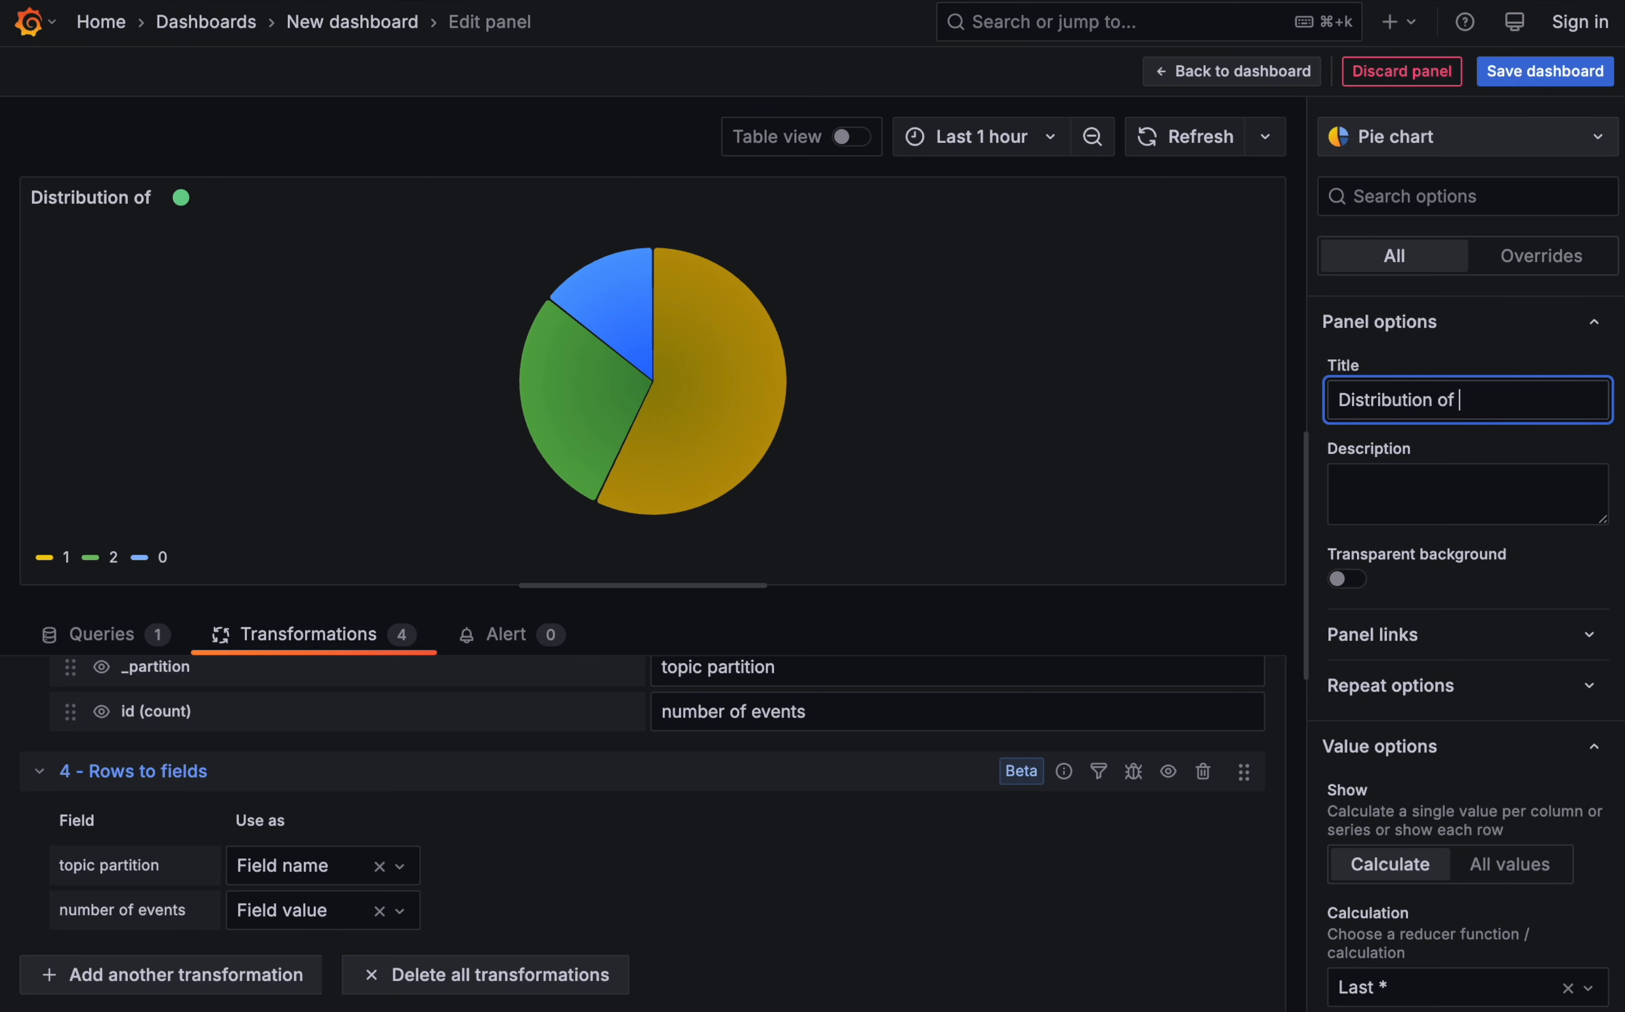
{"action": "type", "text": "events by"}
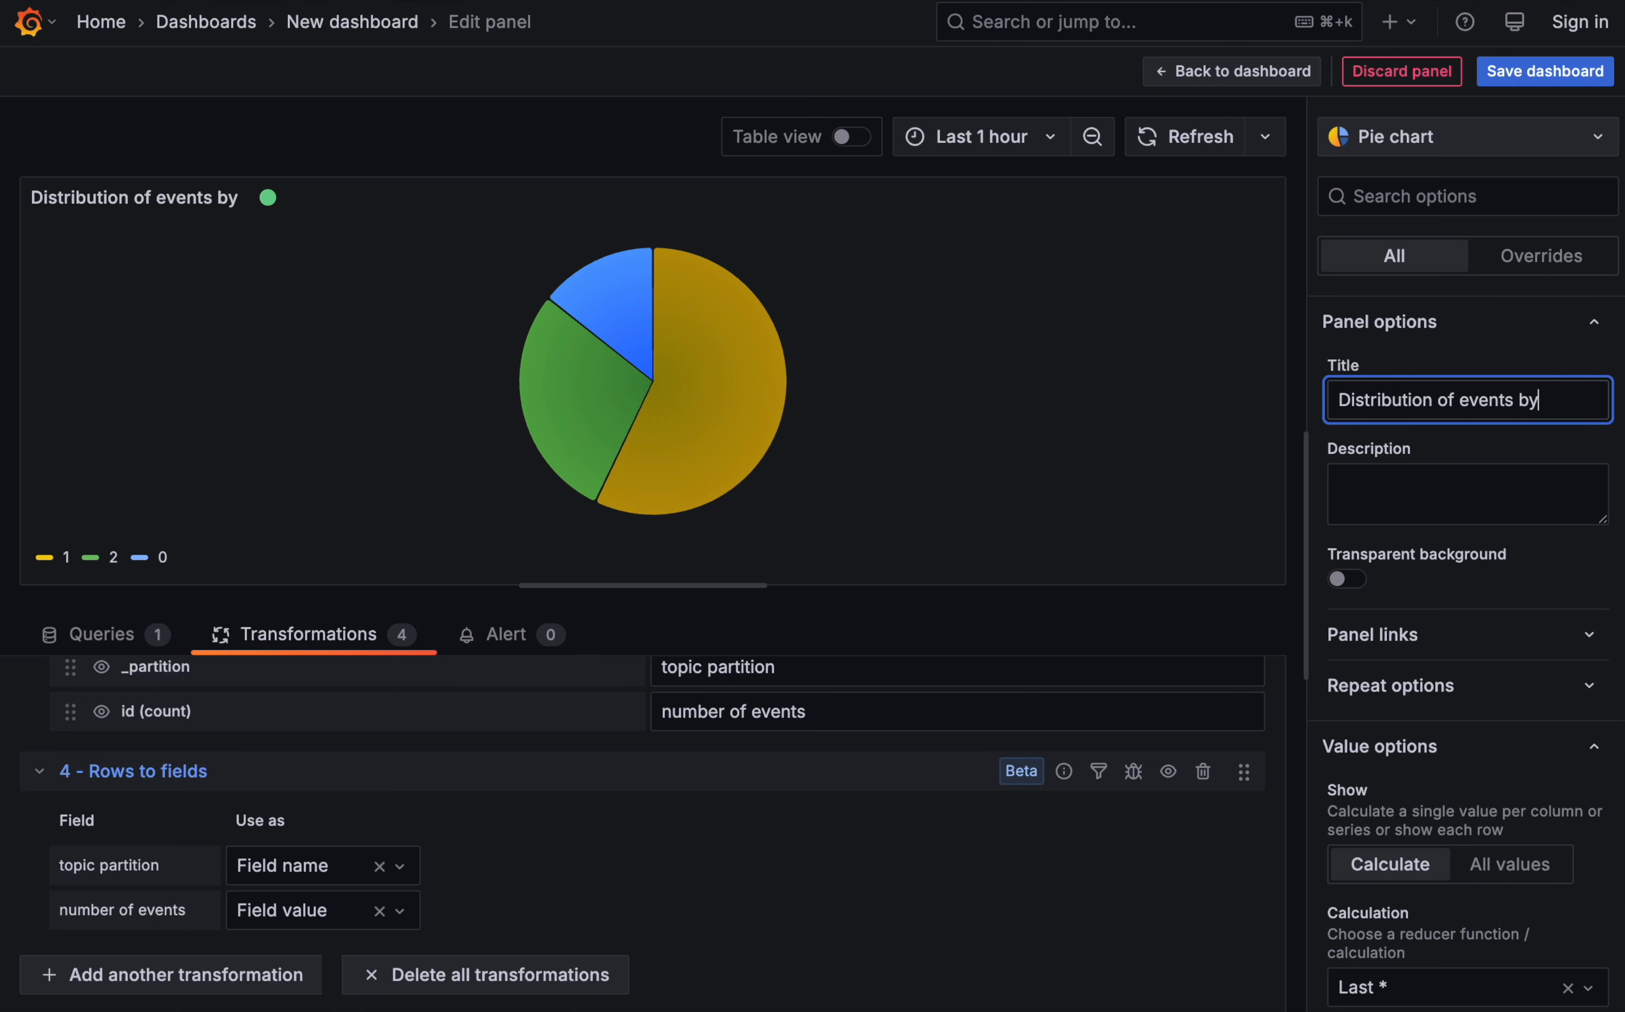
{"action": "type", "text": " topic partition"}
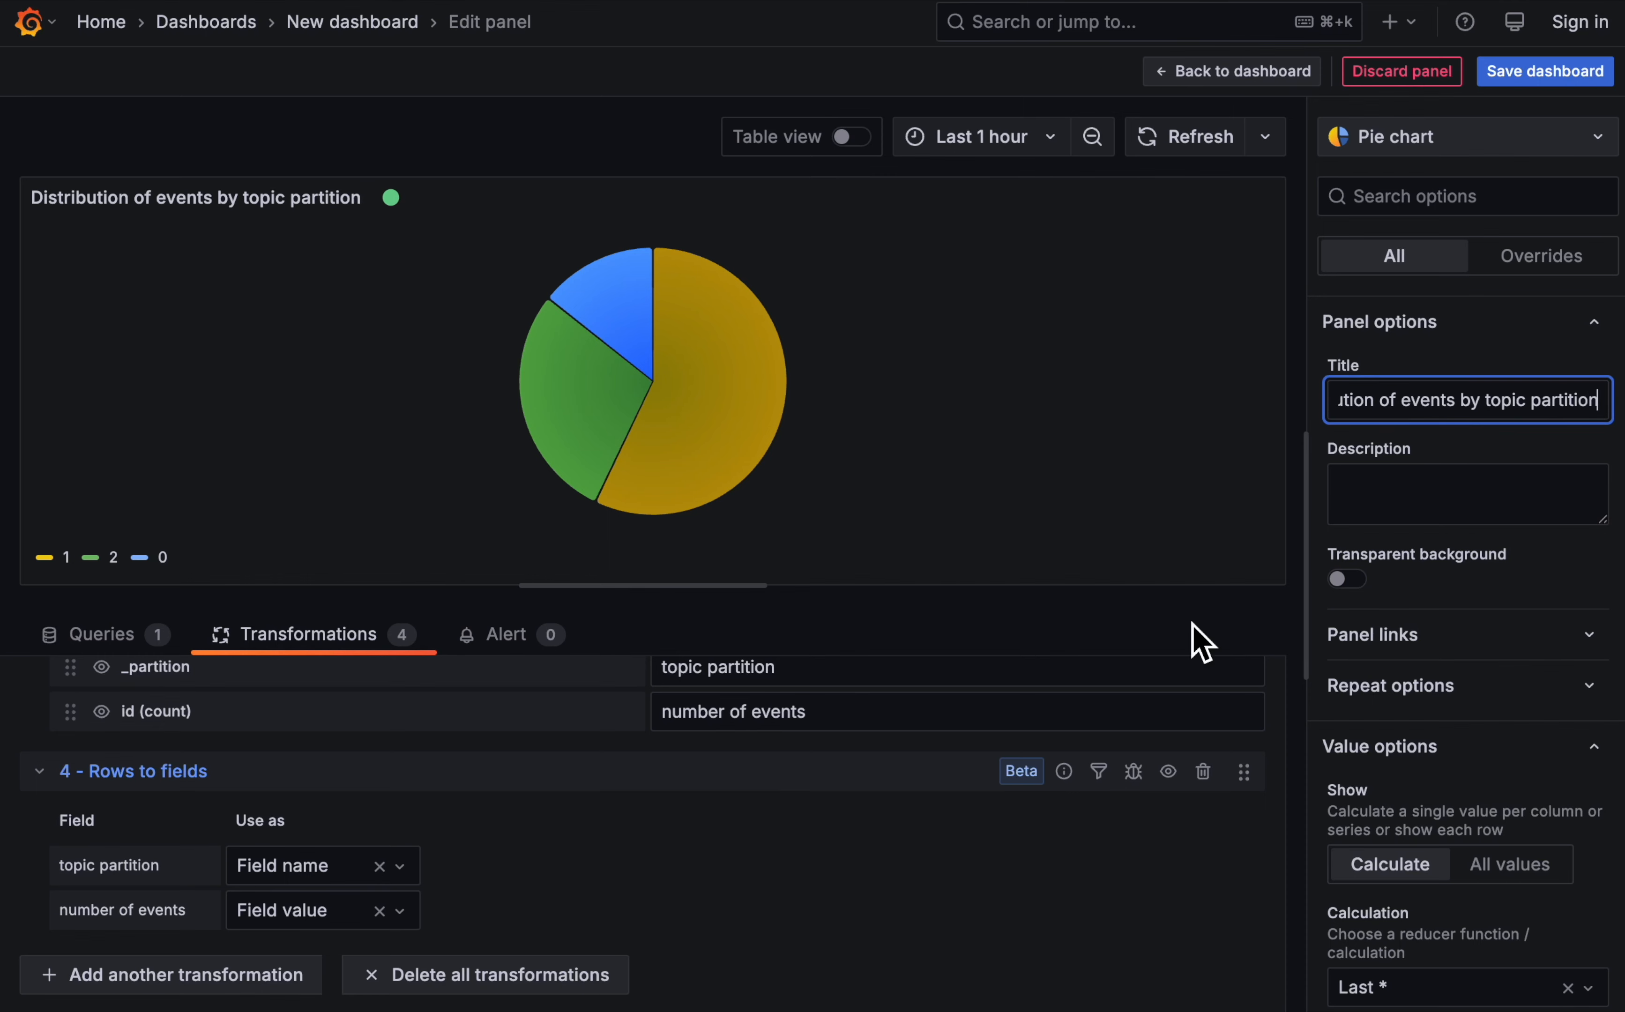
- Return to the dashboard and widen the pie chart panel to the full dashboard width
{"action": "left_click", "coordinate": [1265, 74]}
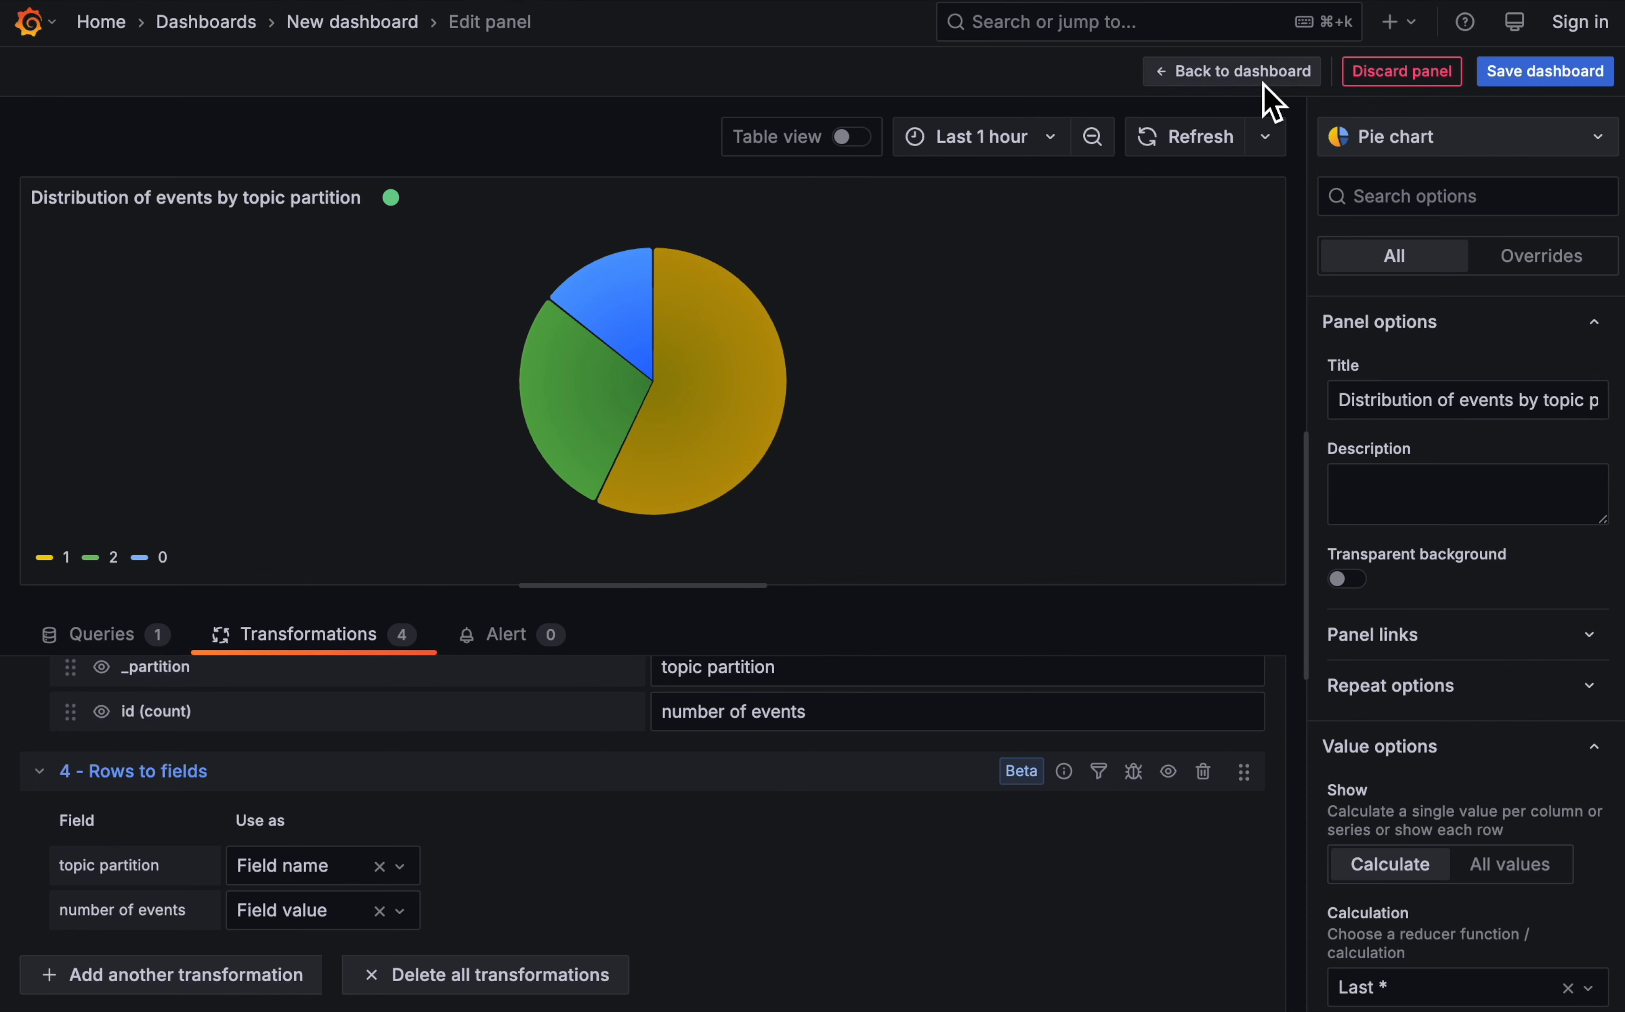
{"action": "left_click_drag", "start_coordinate": [801, 537], "coordinate": [1599, 585]}
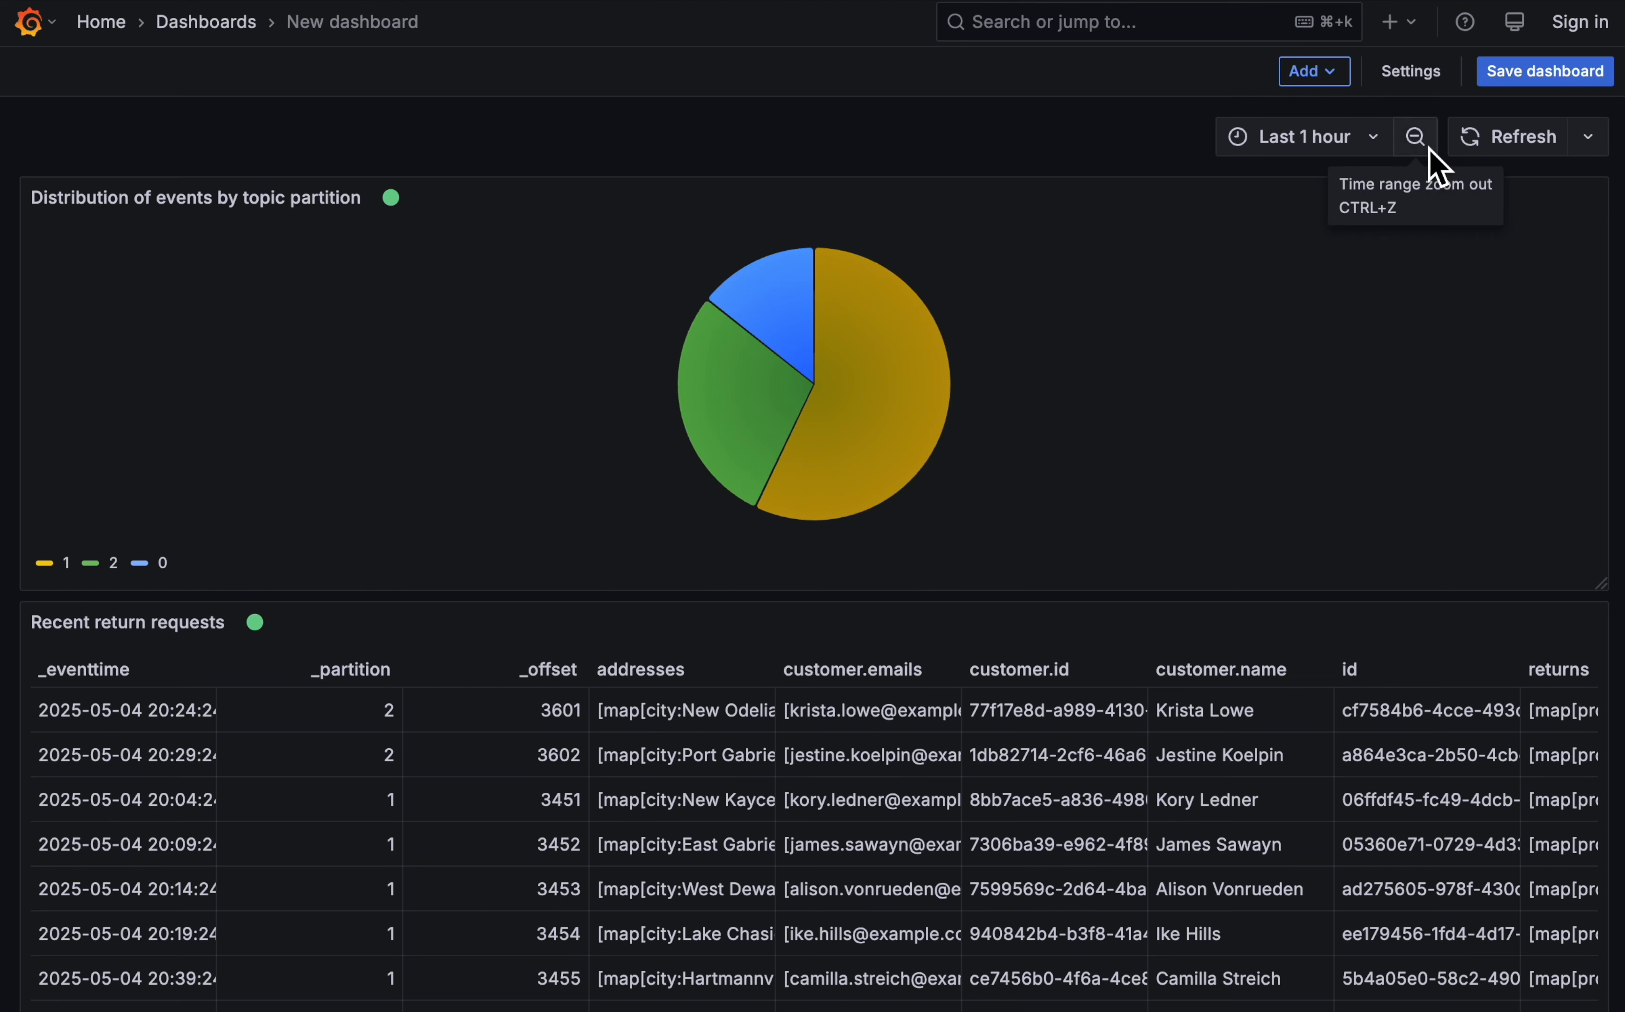
- Save the dashboard with the title "Product returns" and go back to the list of dashboards
{"action": "left_click", "coordinate": [1521, 75]}
{"action": "triple_click", "coordinate": [1117, 209]}
{"action": "type", "text": "Product returns"}
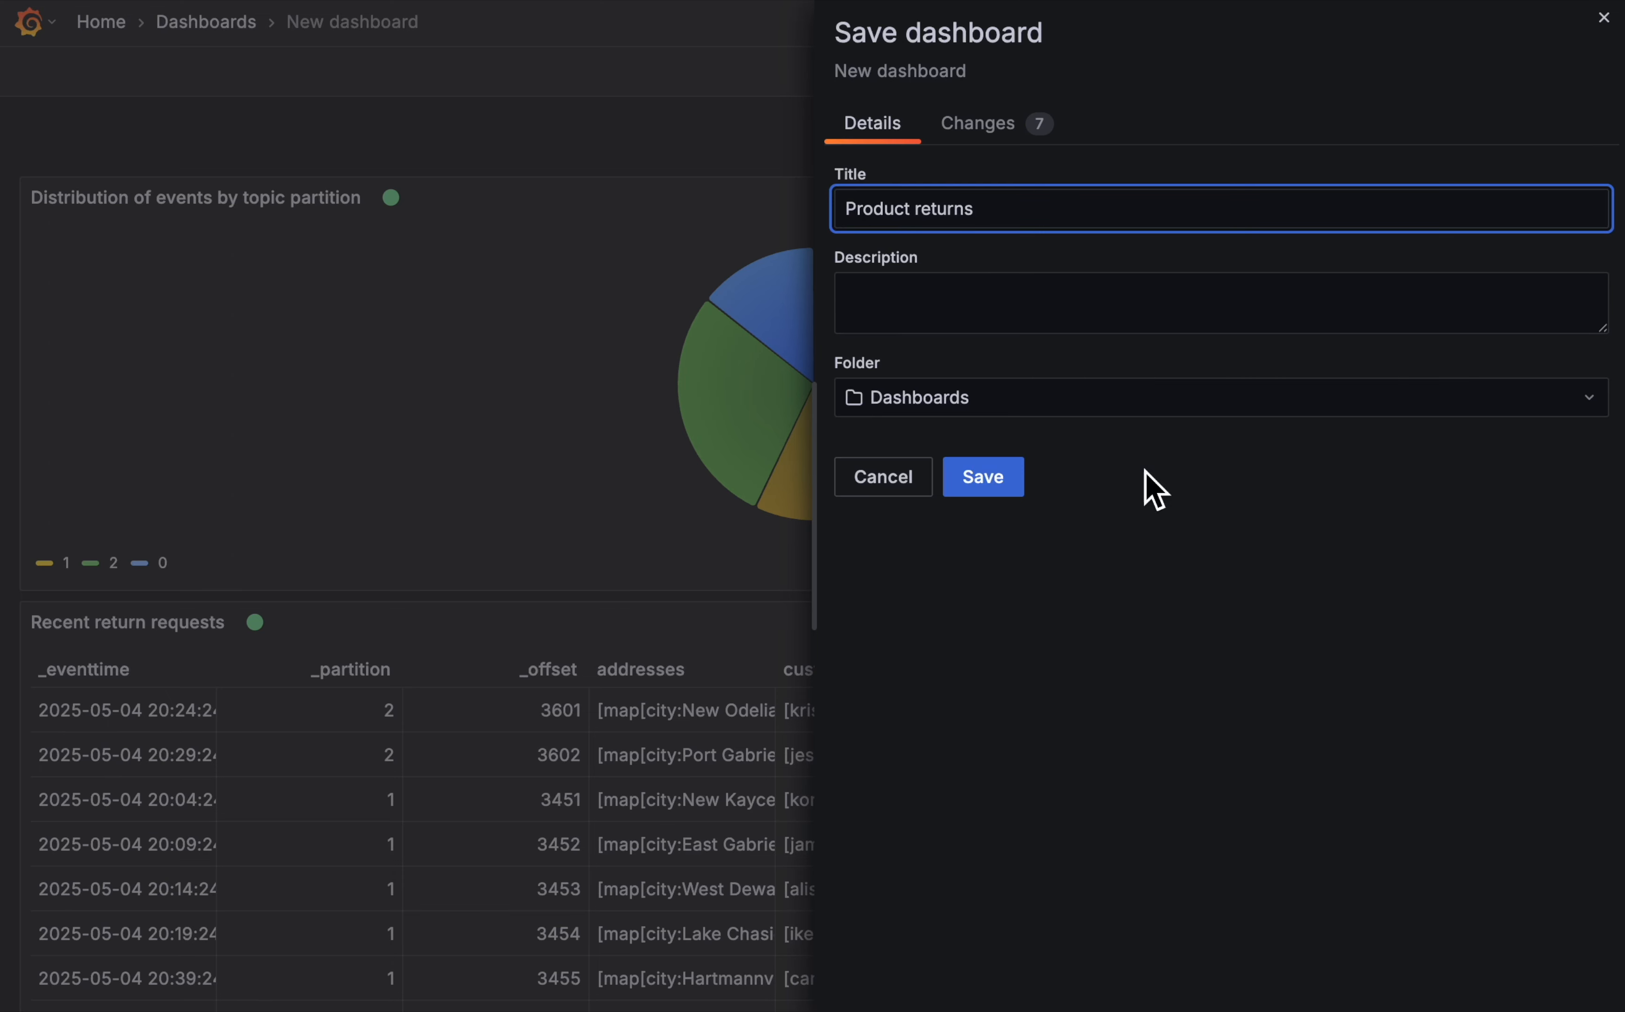
{"action": "left_click", "coordinate": [981, 478]}
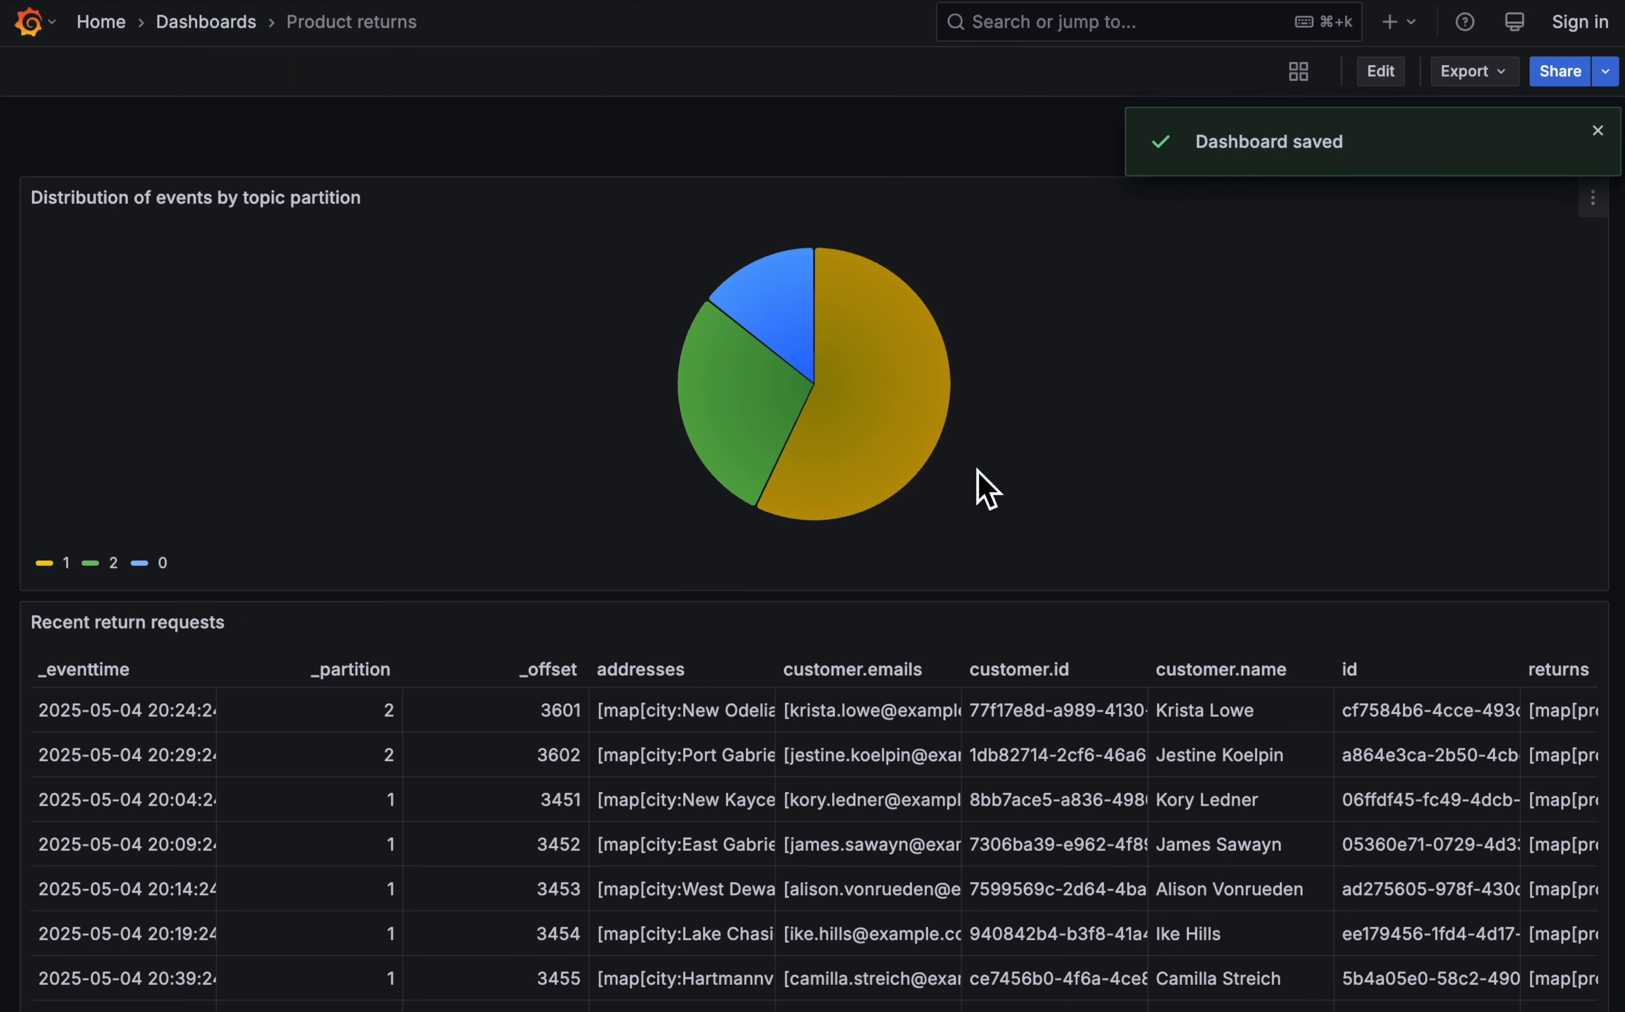
{"action": "left_click", "coordinate": [207, 24]}
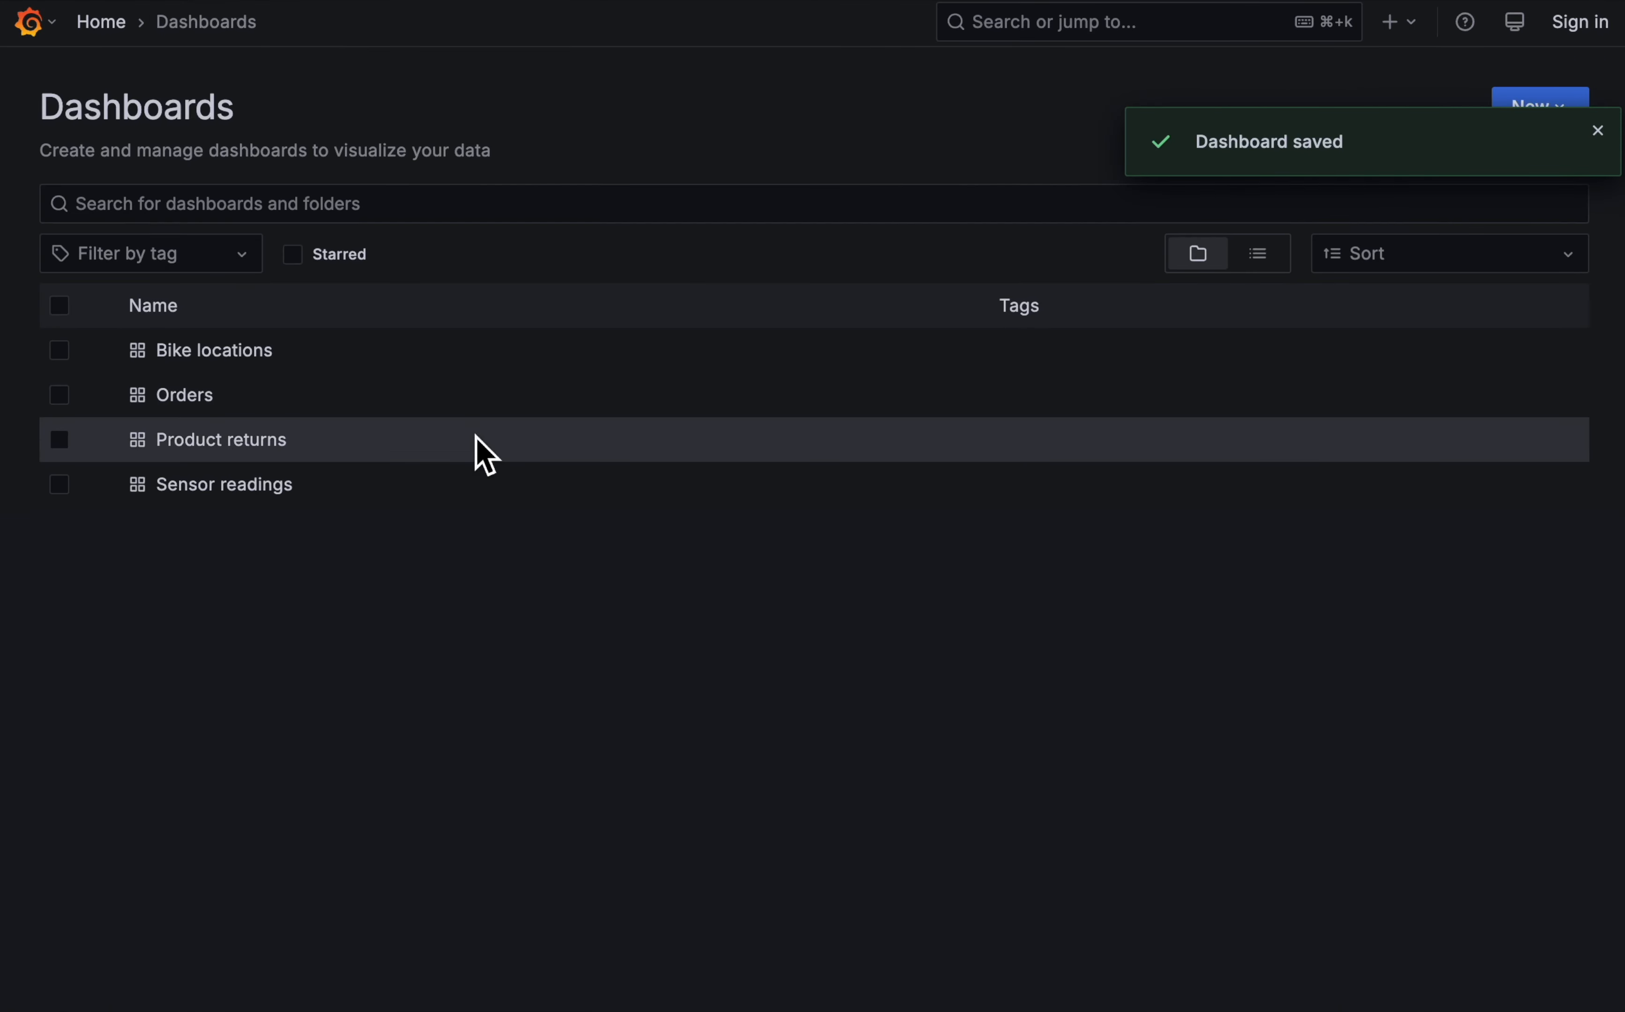